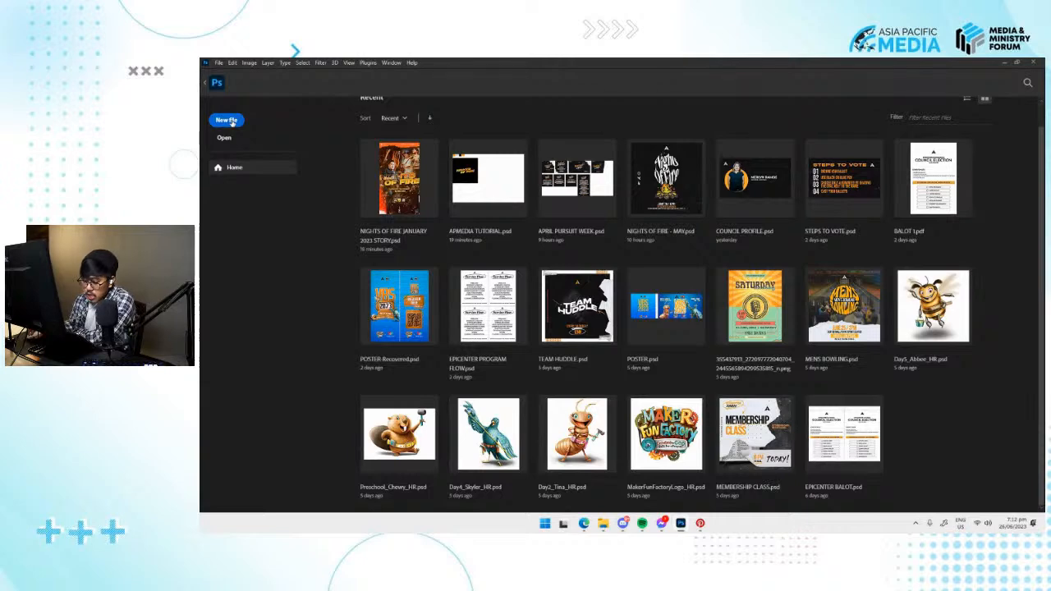
Start a new document and set its width and height to 1080 by 1080 pixels.
click(226, 120)
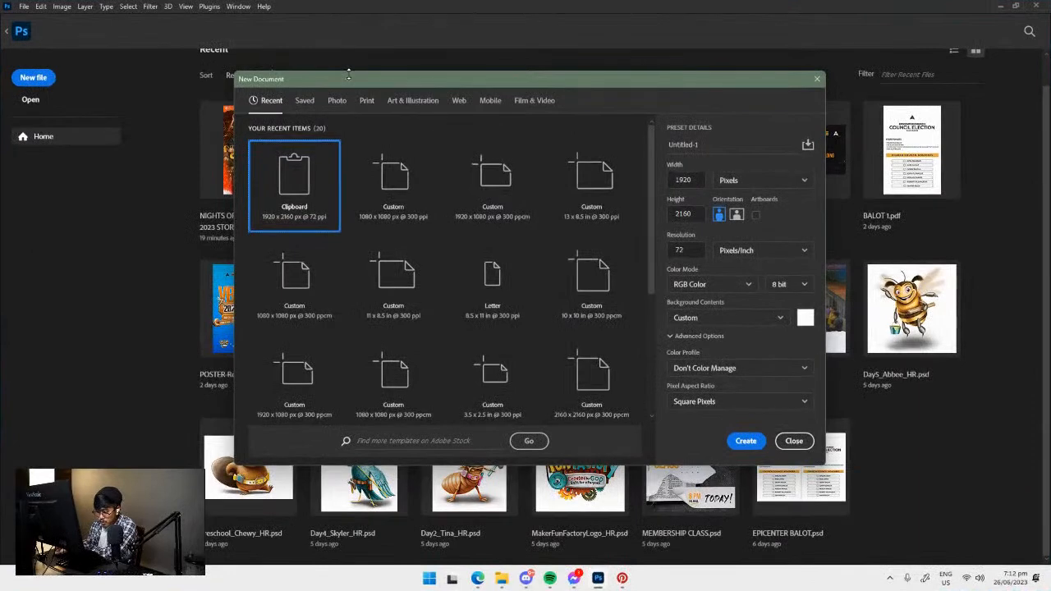
drag(352, 80, 336, 55)
click(685, 151)
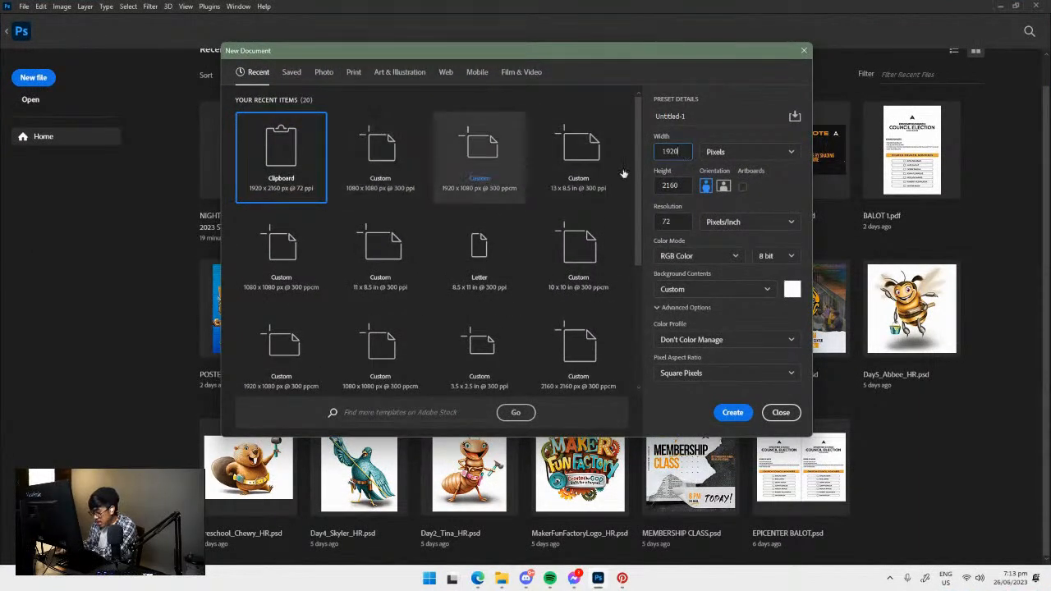
double_click(689, 151)
drag(663, 55, 495, 45)
drag(644, 424, 884, 507)
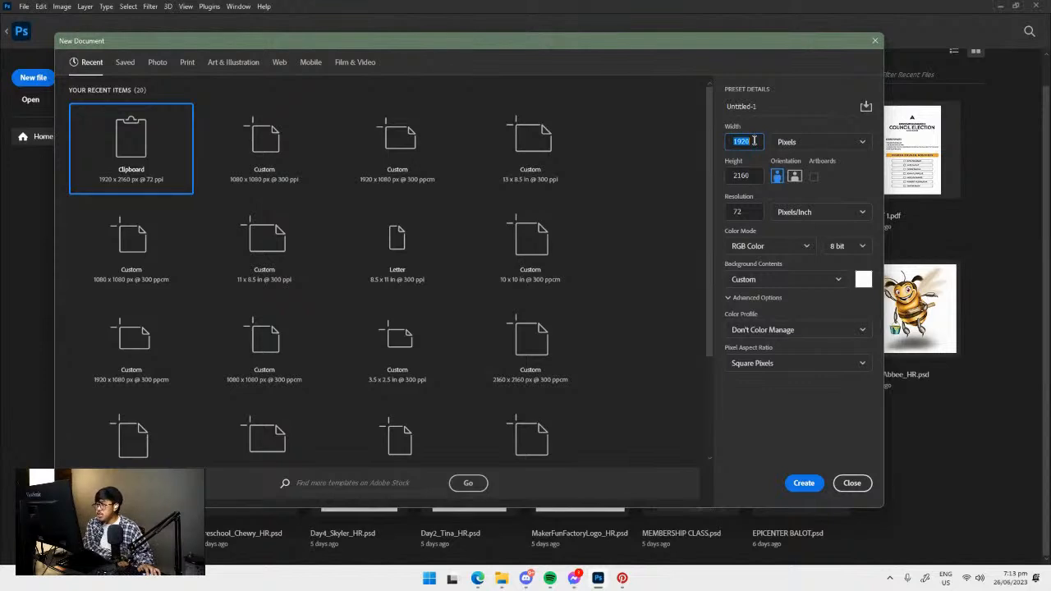
text(1)
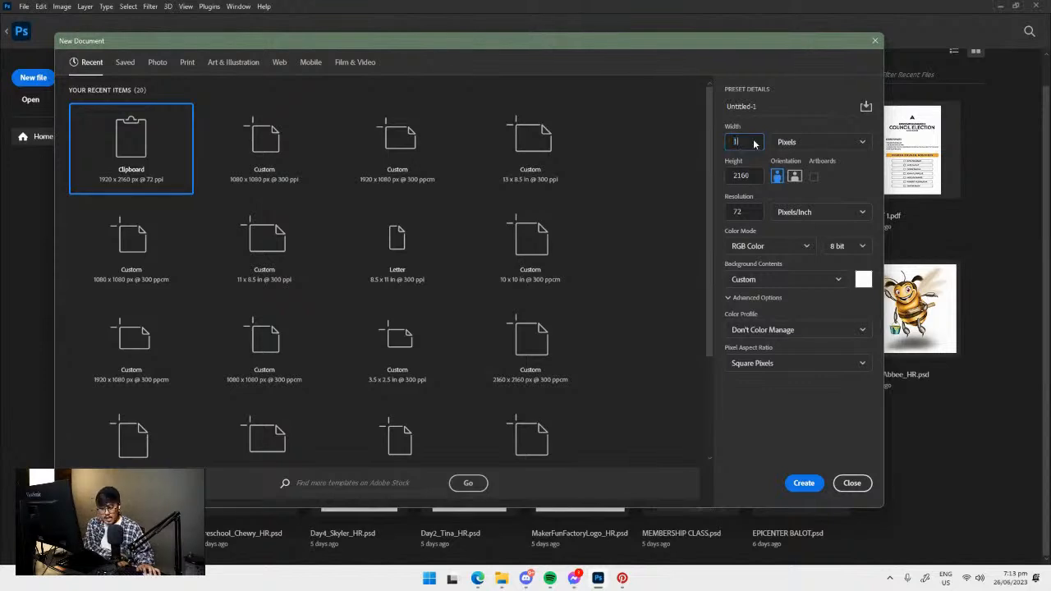
text(080)
key(Tab)
text(10)
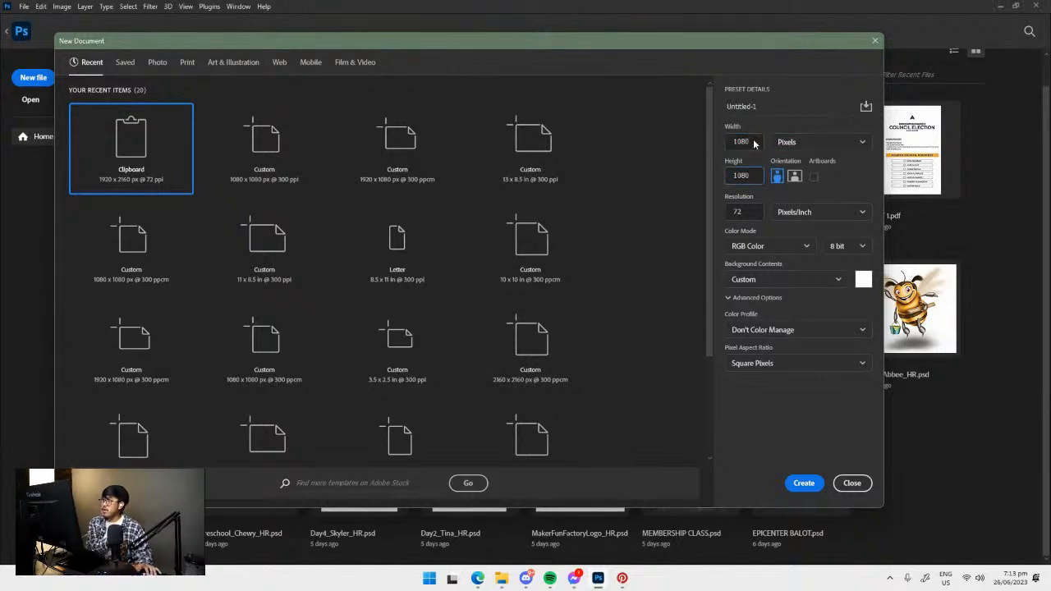
text(80)
Set the new document's resolution to 300 pixels per inch.
double_click(750, 212)
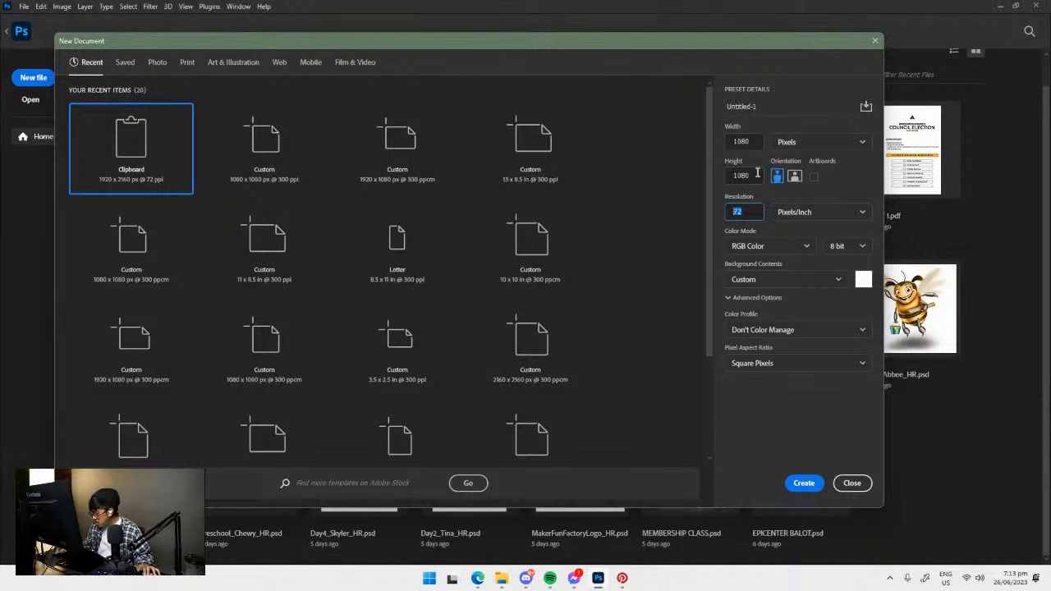
double_click(752, 141)
click(753, 175)
click(809, 142)
click(809, 142)
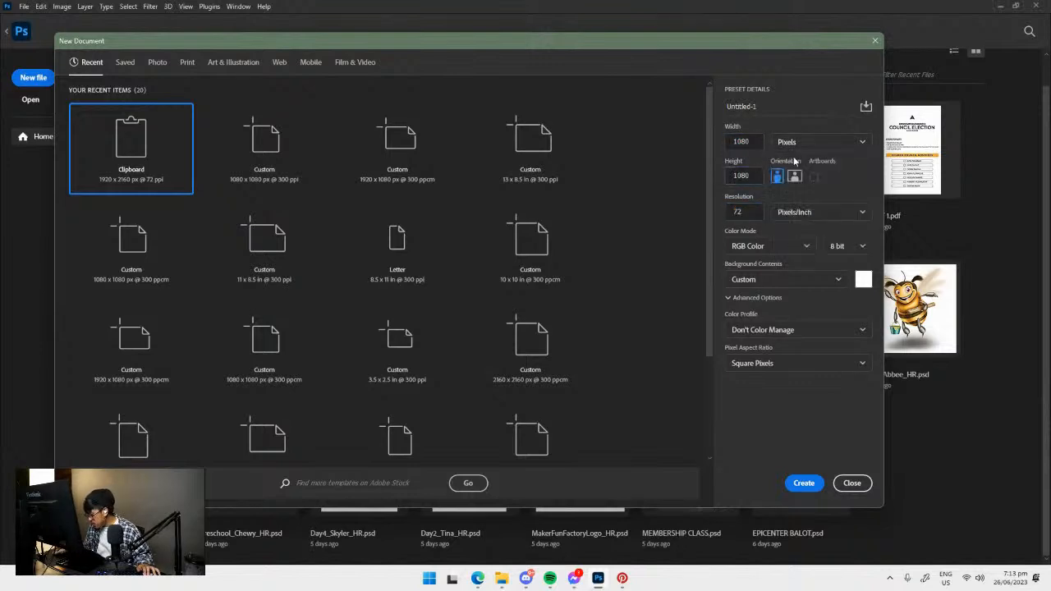
double_click(751, 211)
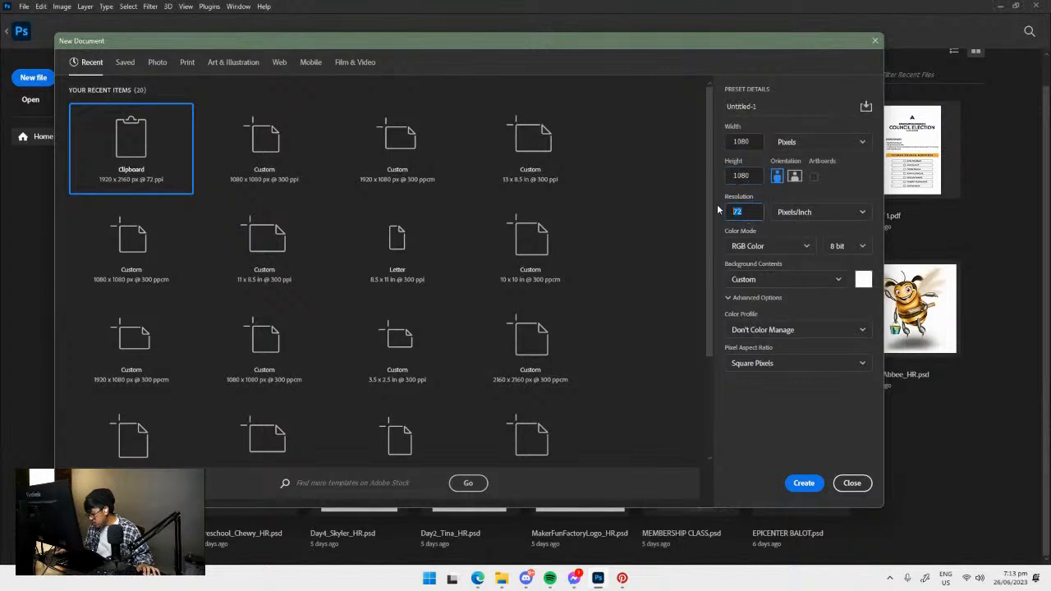
text(300)
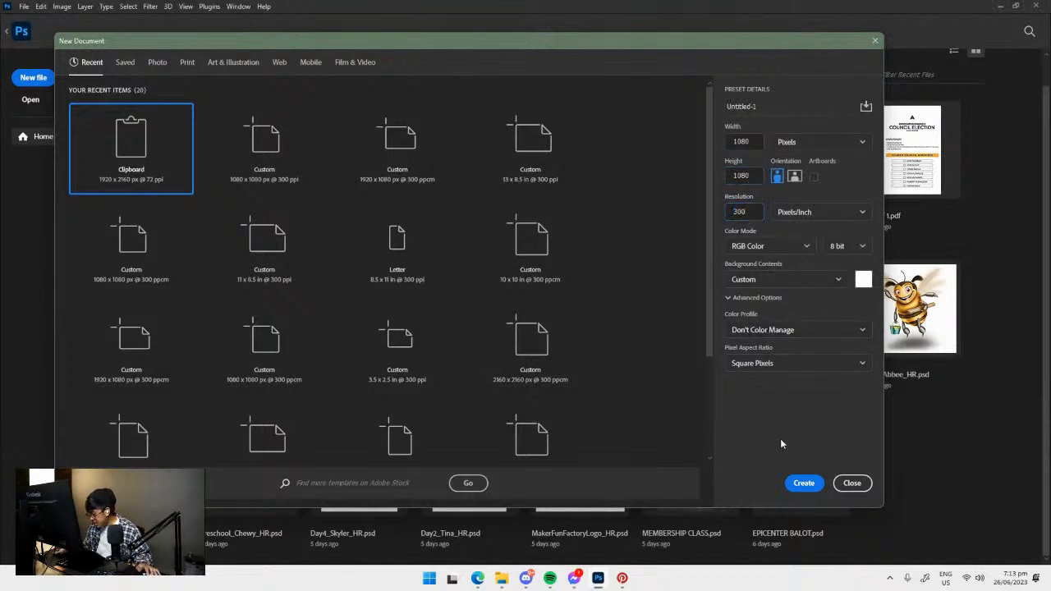
Choose RGB Color as the new document's color mode.
click(782, 246)
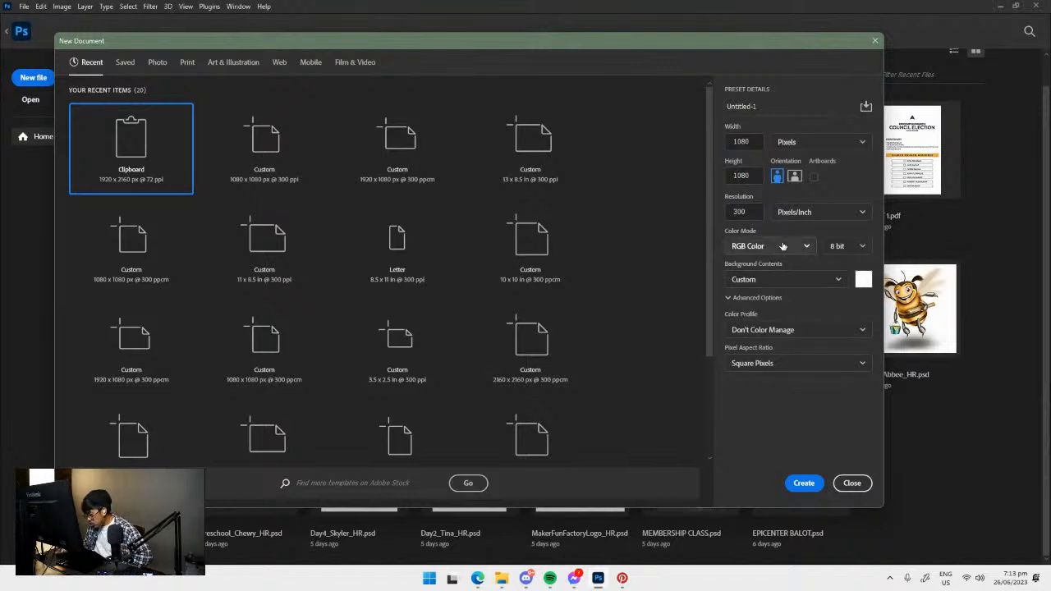
click(782, 246)
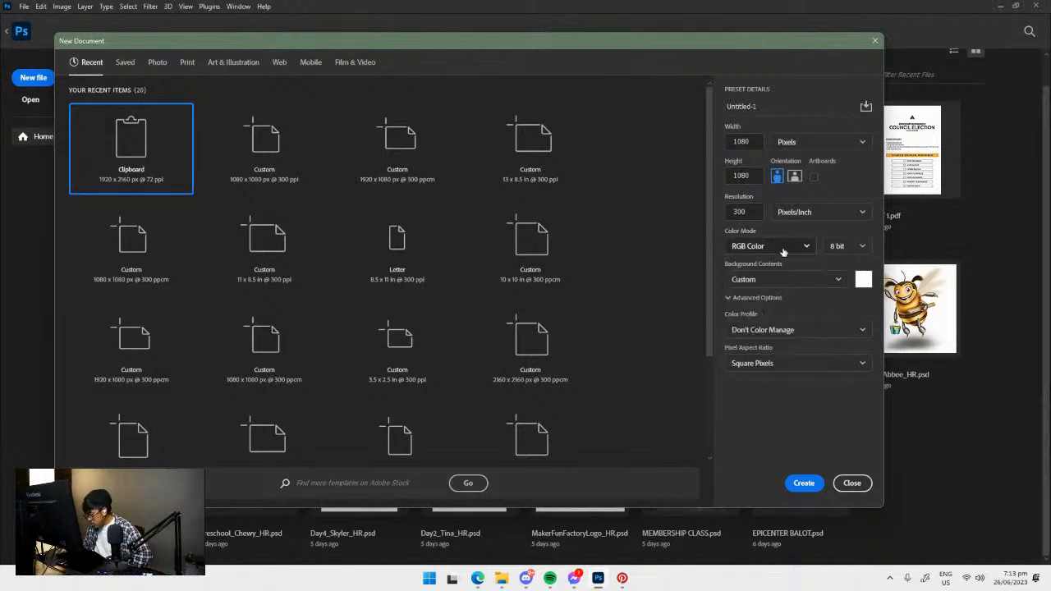
click(786, 248)
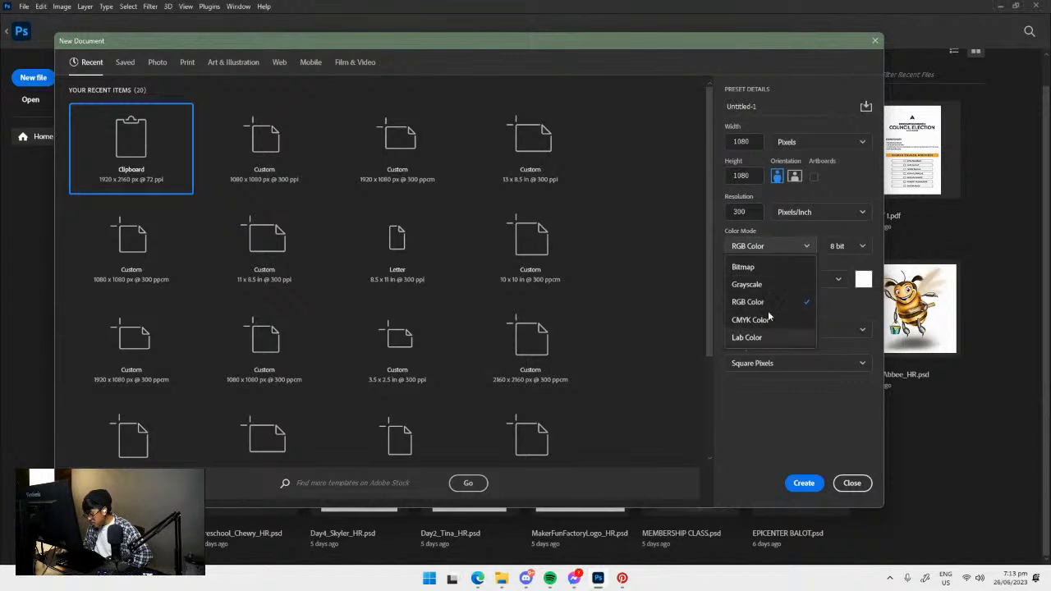
click(781, 244)
click(780, 244)
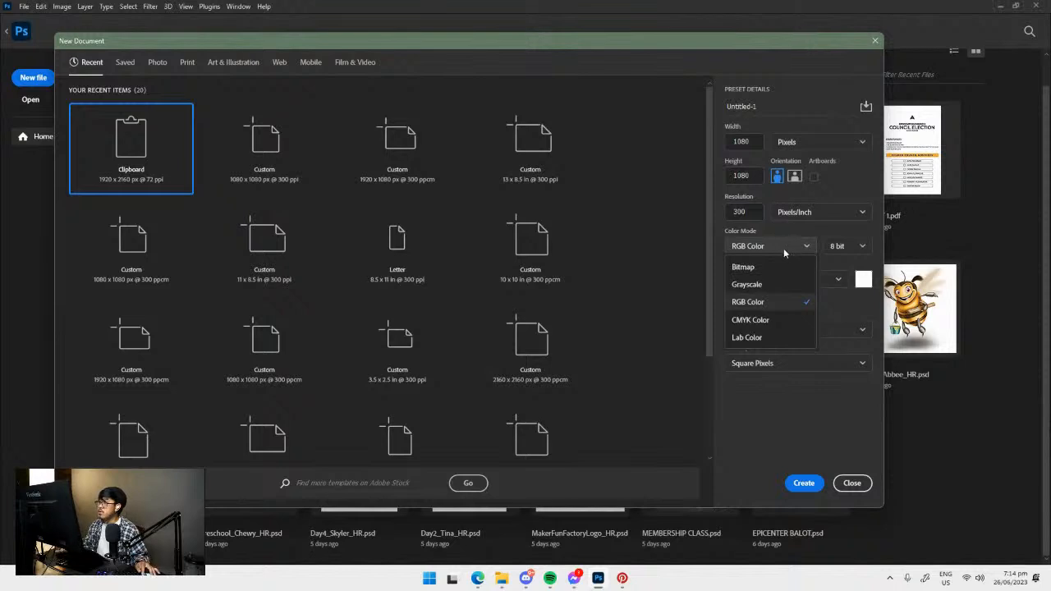
click(768, 305)
Review the bit depth, background contents and background color options for the new document.
click(847, 247)
click(851, 246)
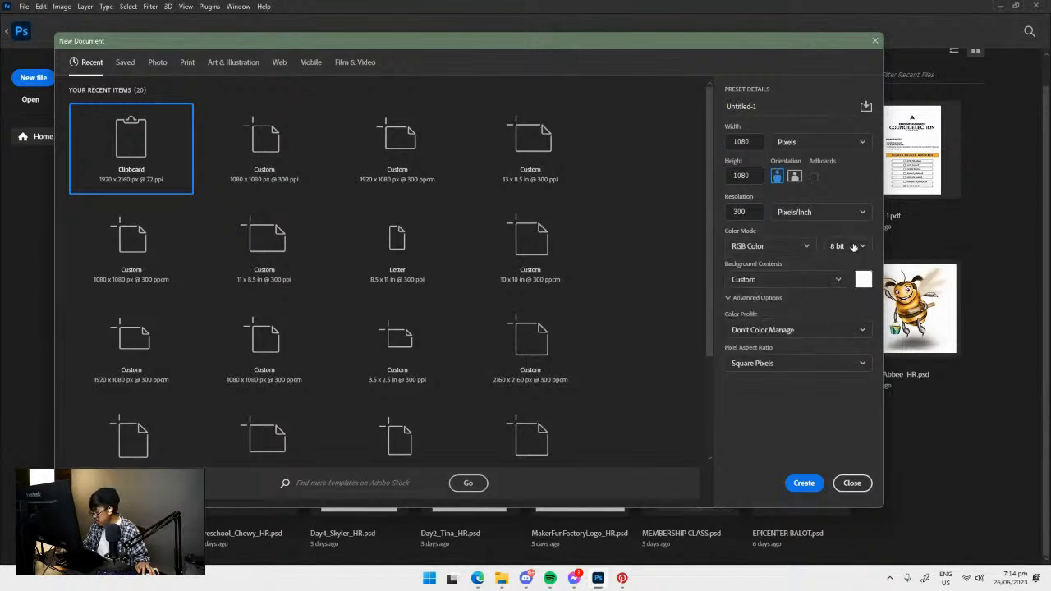
click(848, 248)
click(848, 250)
click(803, 281)
click(804, 274)
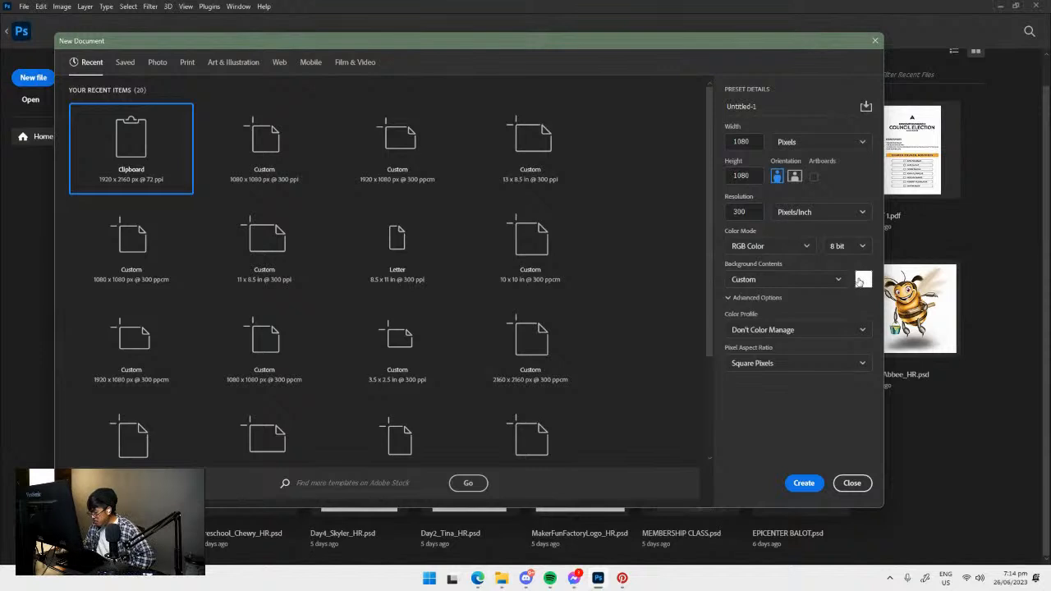
click(860, 280)
click(938, 153)
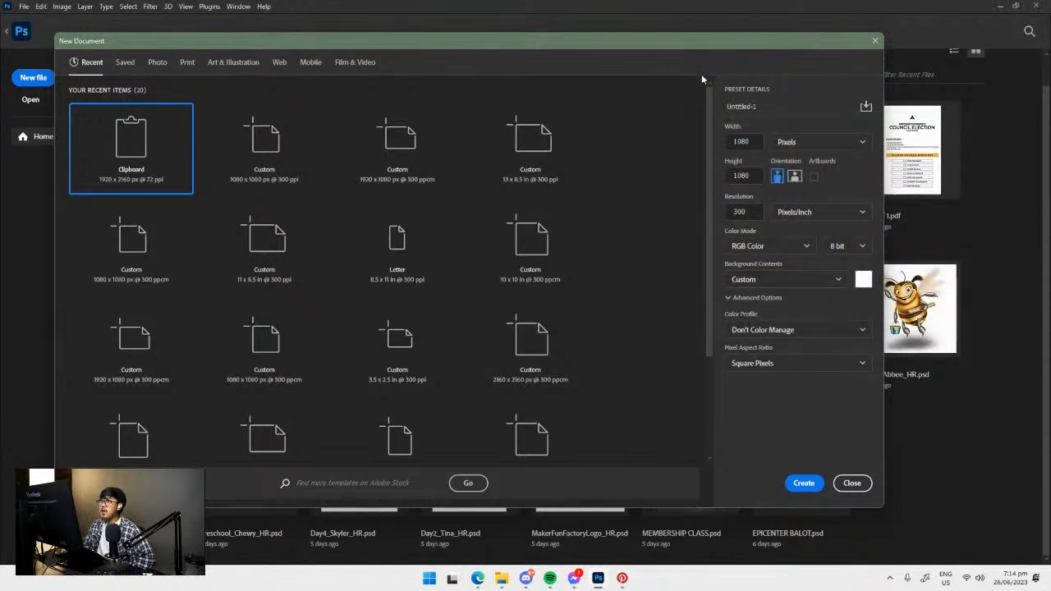
click(827, 279)
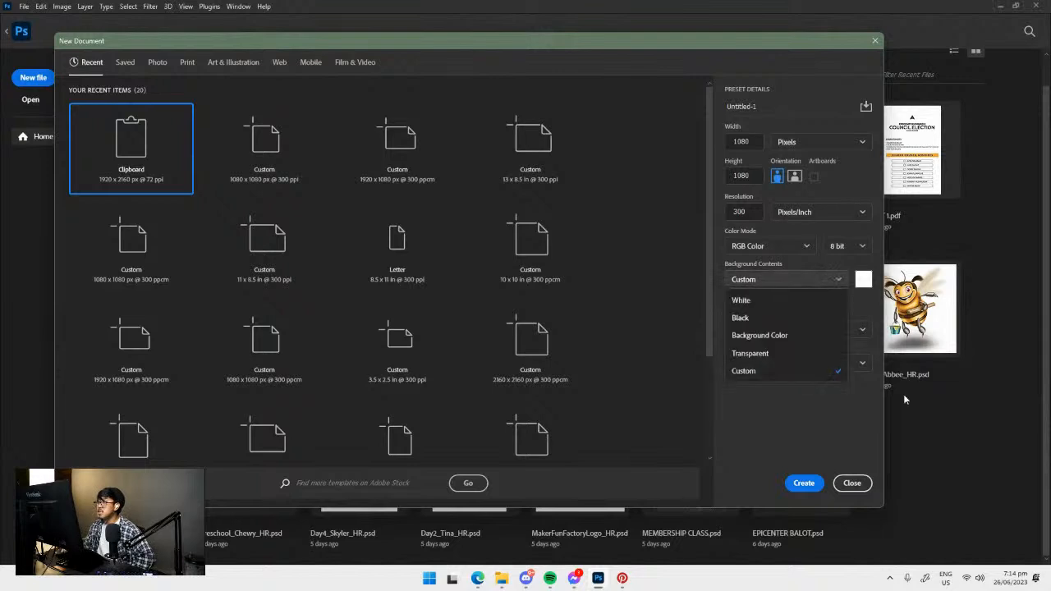
click(826, 280)
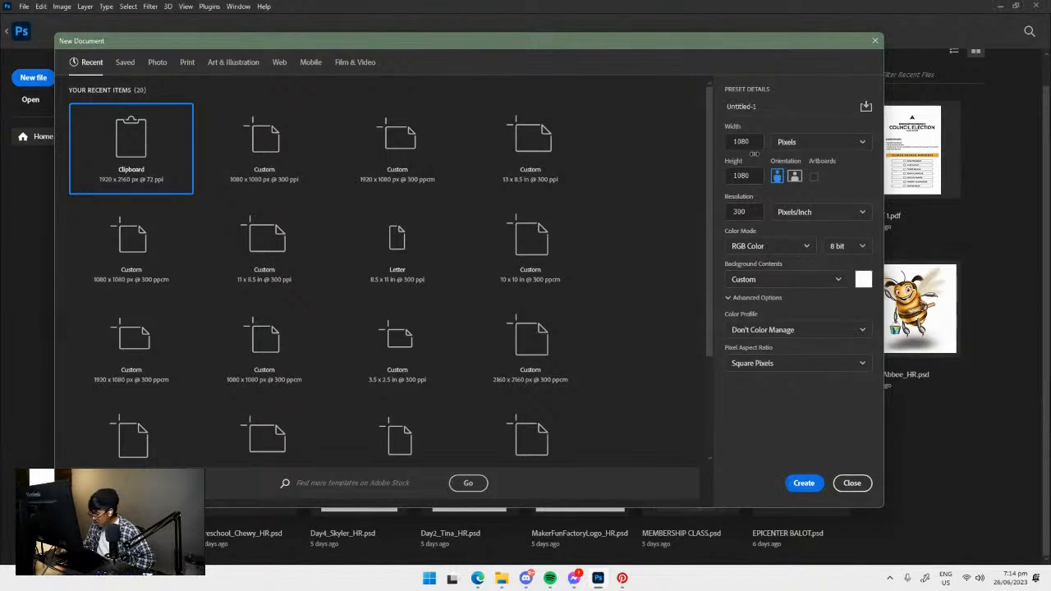
Name the new document APMEDIA TUTORIAL and create it.
click(794, 109)
click(770, 93)
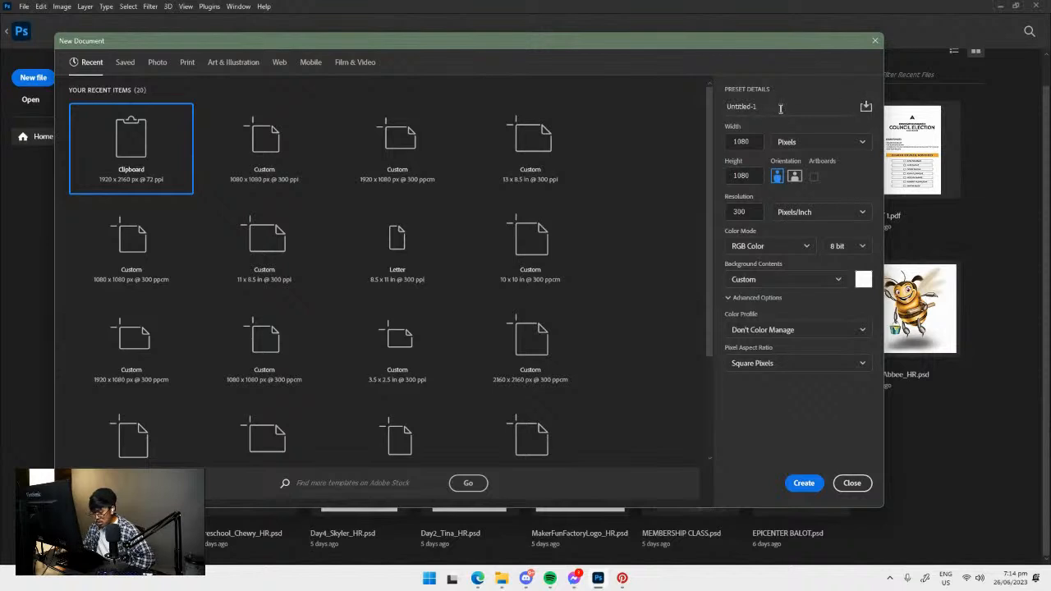
click(788, 109)
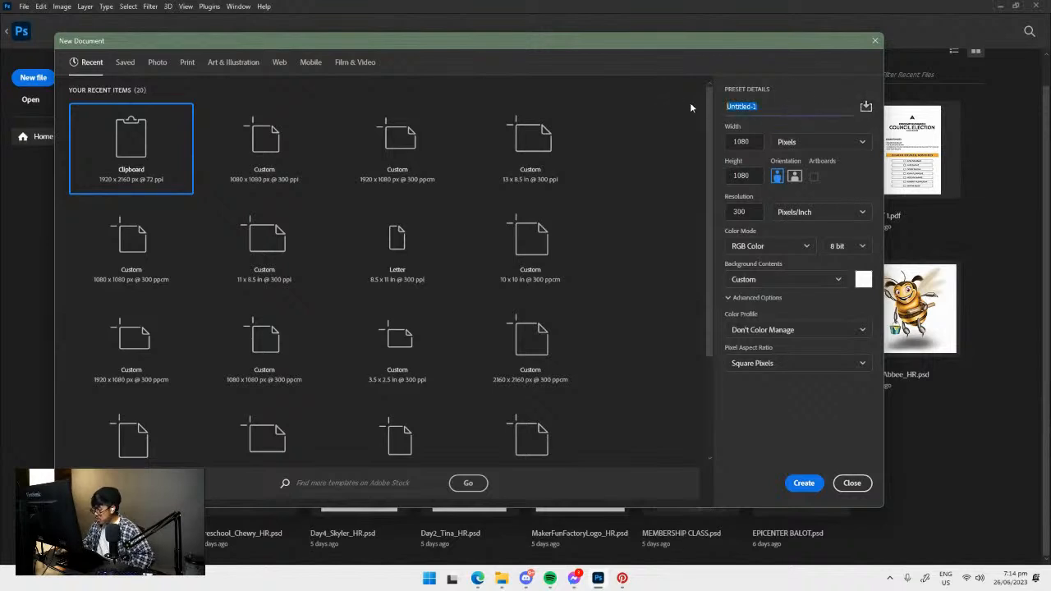
text(APMED)
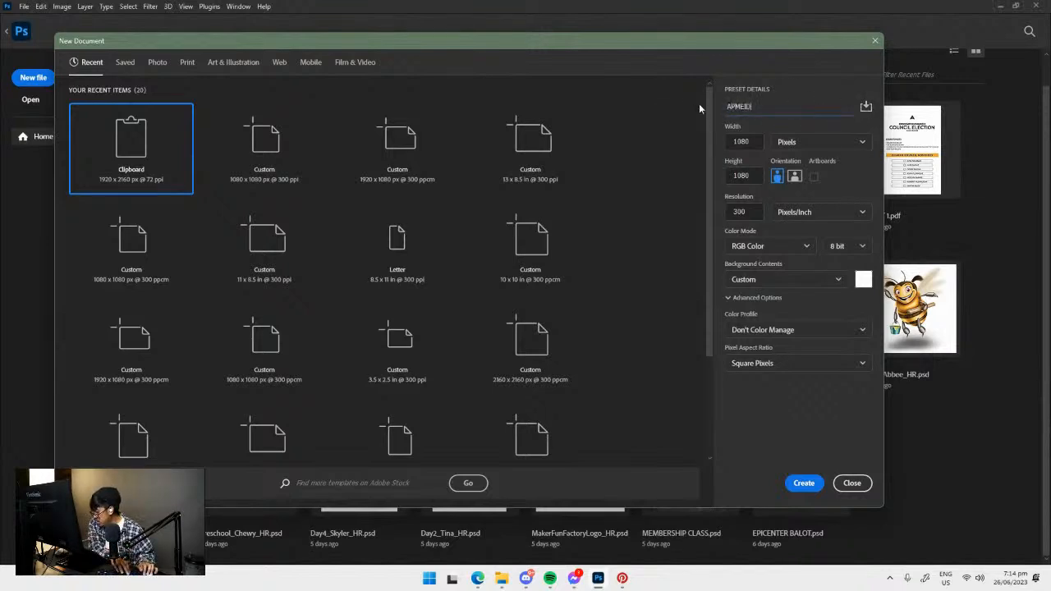
text(IA)
click(776, 108)
click(778, 107)
text(TUTORIAL)
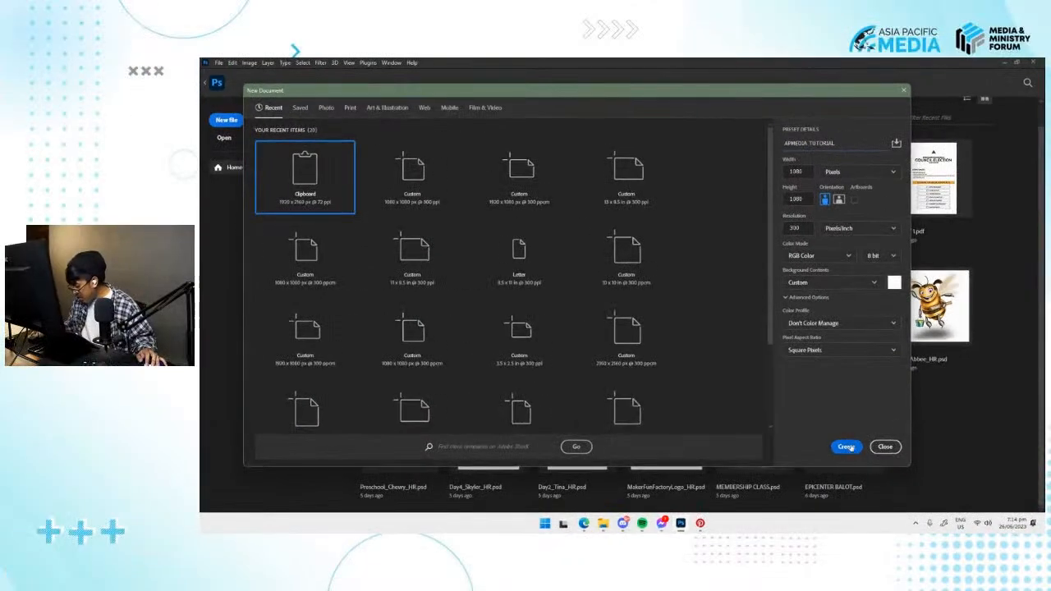
click(811, 481)
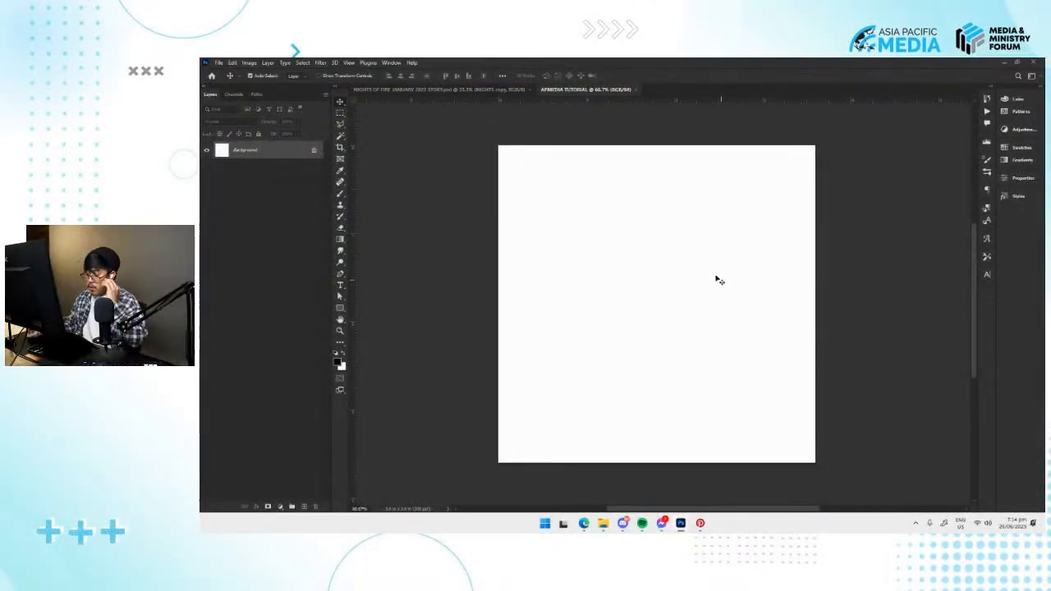
drag(659, 226, 658, 233)
click(219, 62)
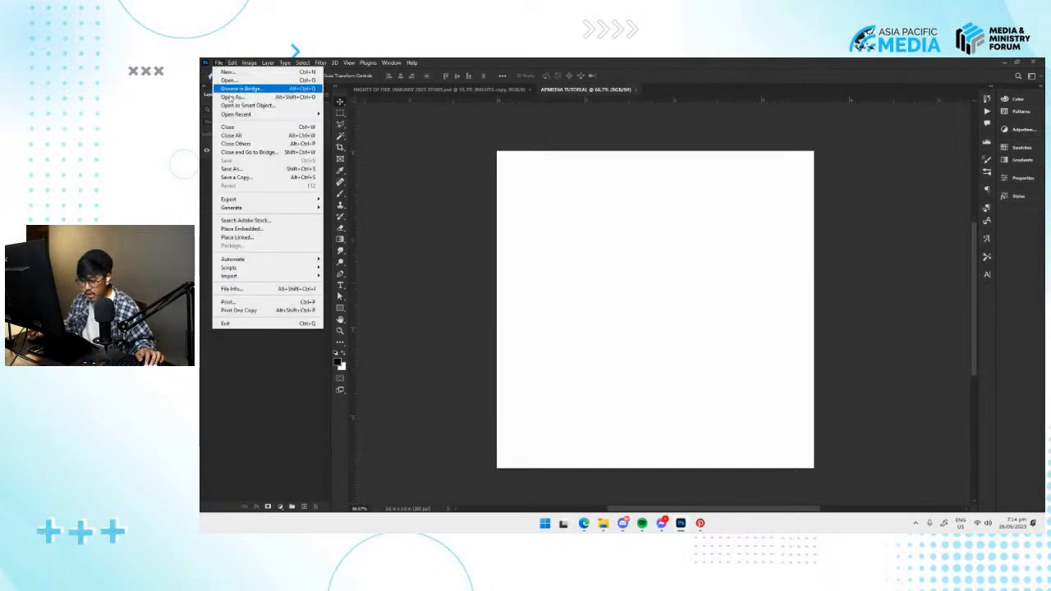
click(610, 190)
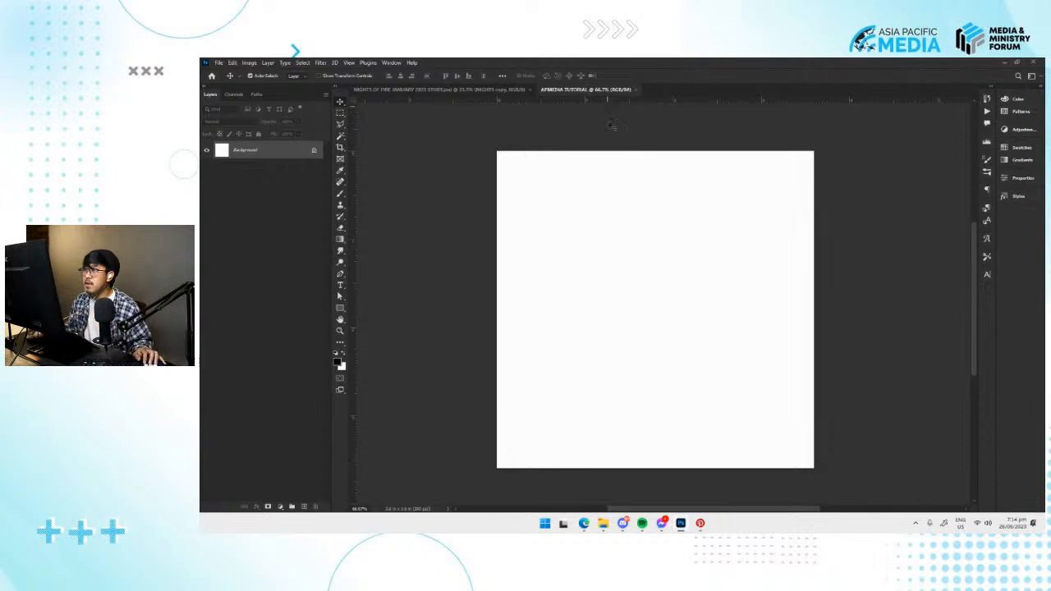
drag(627, 220, 651, 232)
drag(649, 255, 648, 246)
drag(637, 225, 615, 222)
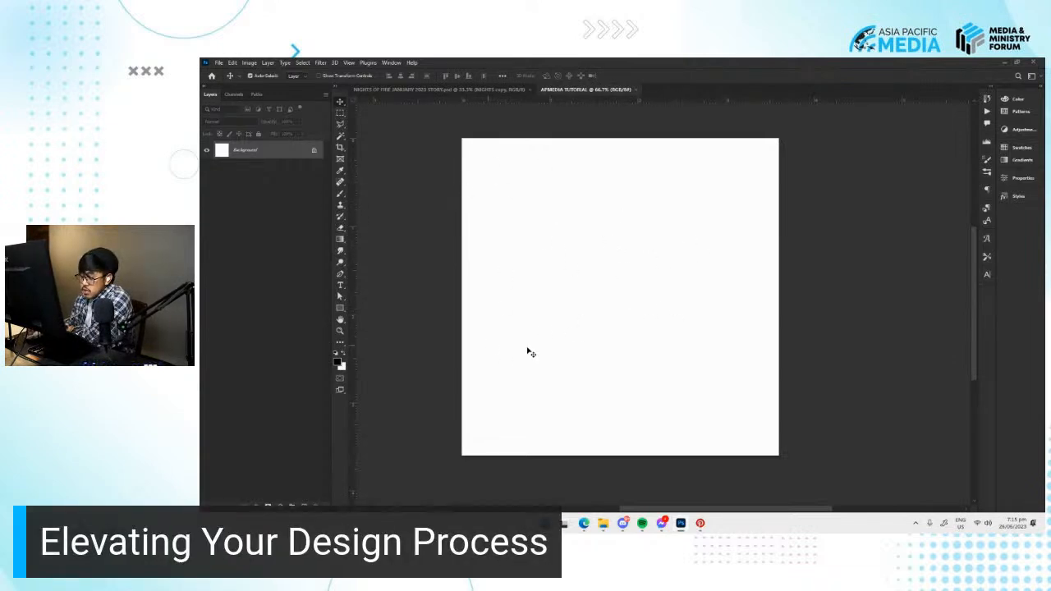
Switch to Pinterest and search for "church posters".
click(700, 523)
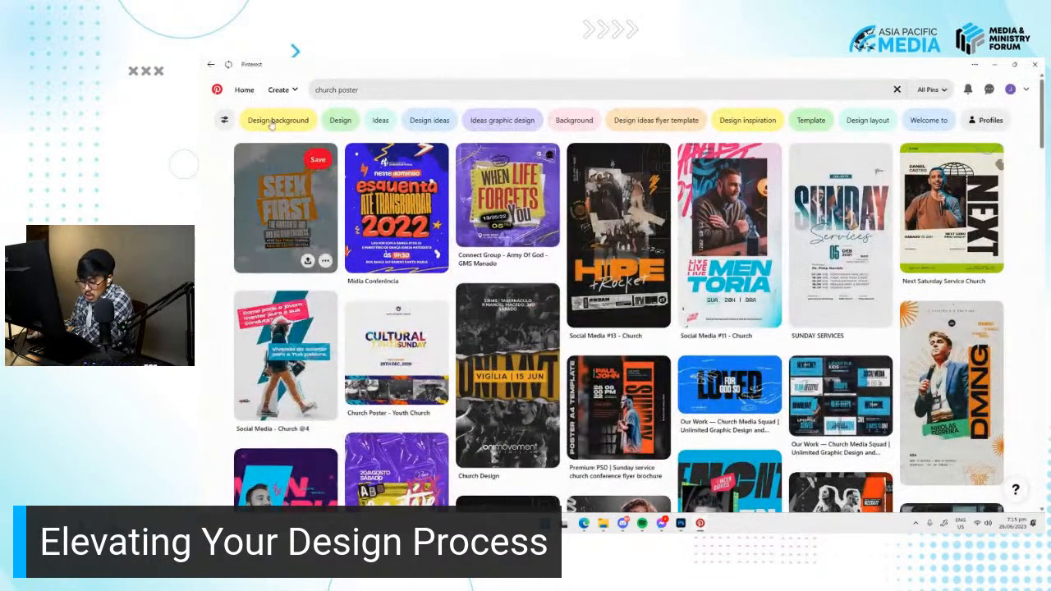
click(244, 90)
click(378, 95)
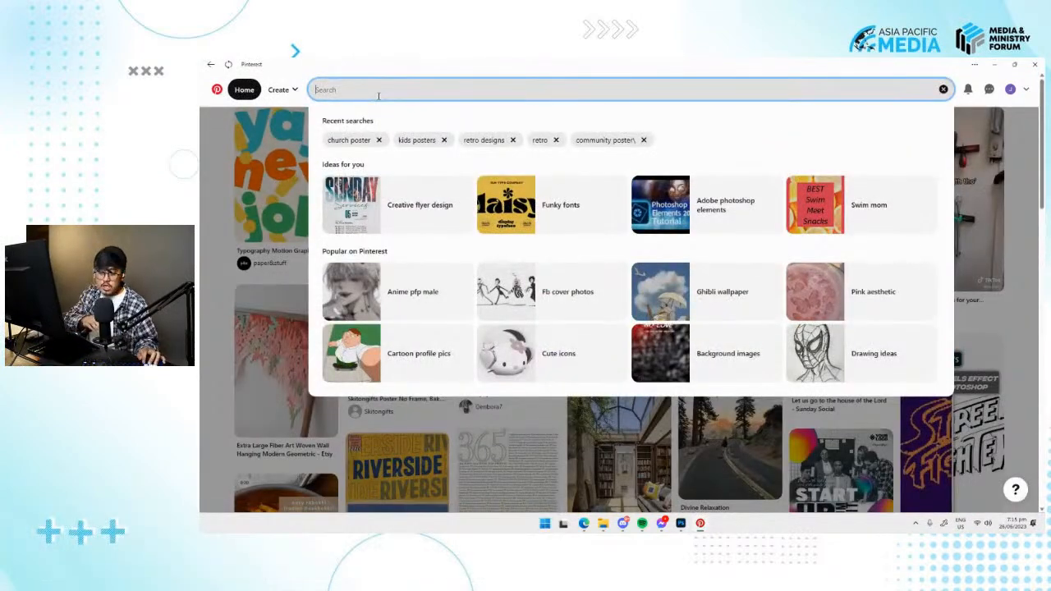
text(church posters)
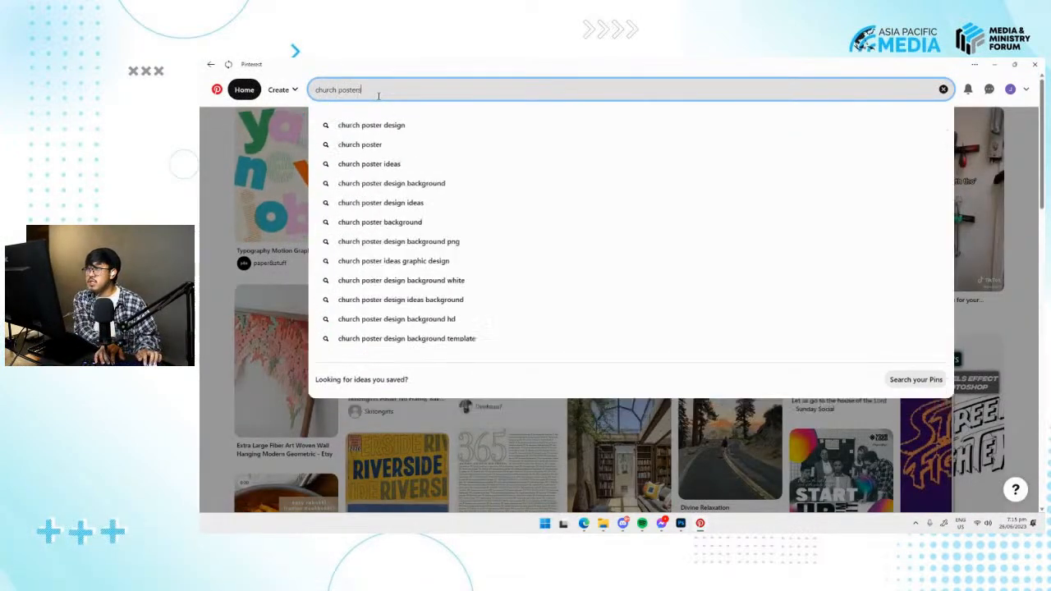
key(Return)
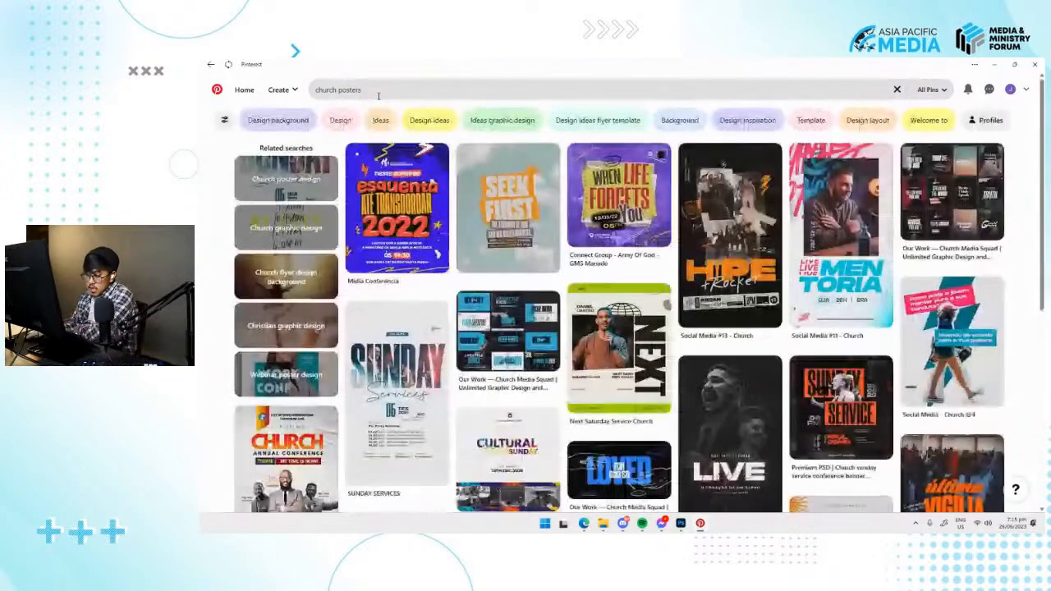
Browse the church poster results, view the "Social Media #13 - Church" pin, and return to the results.
mouse_move(580, 184)
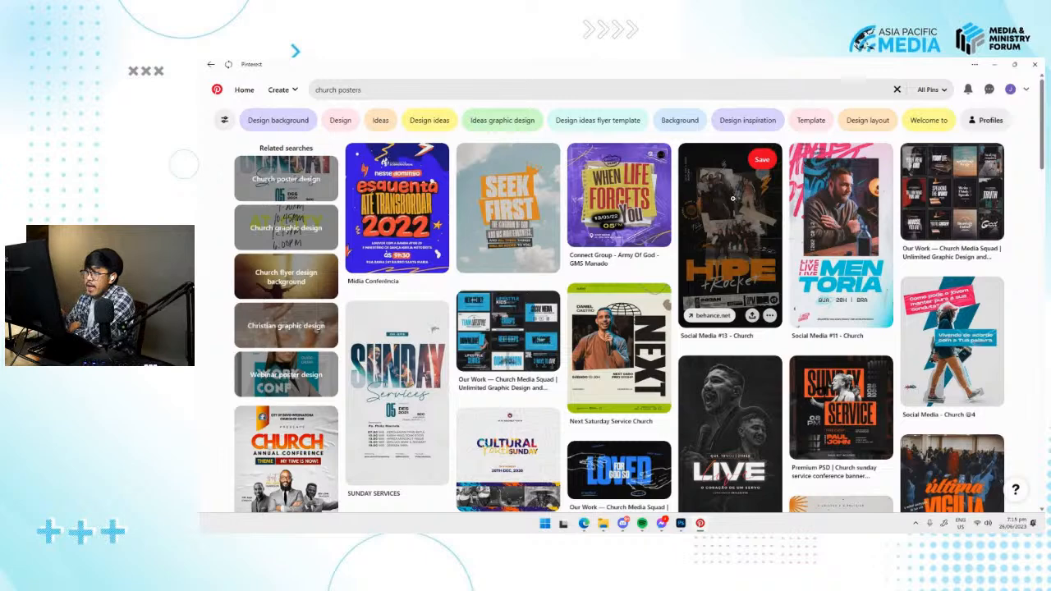
scroll(727, 198, down, 2)
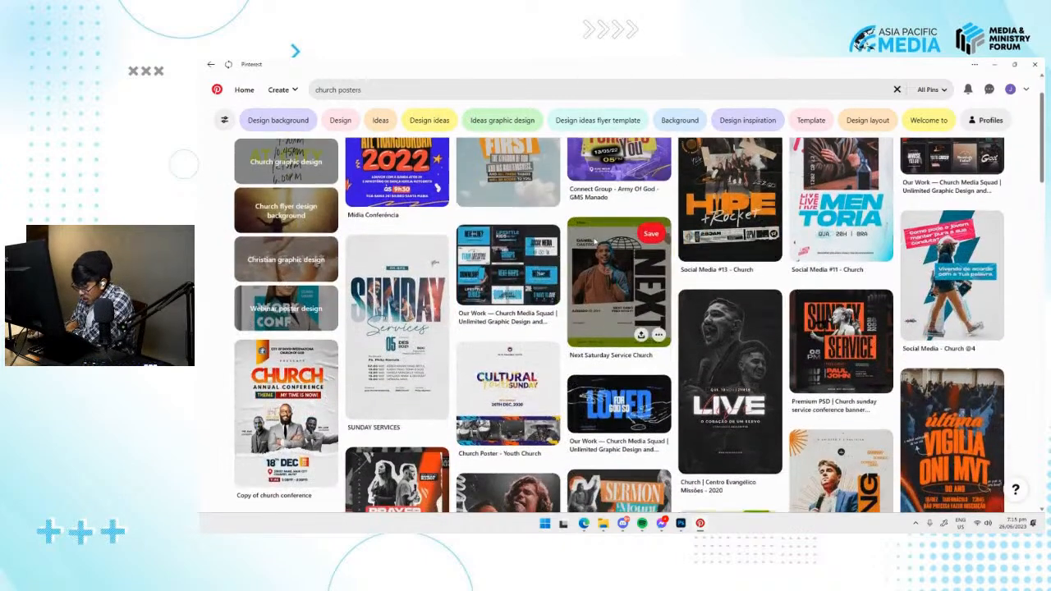
scroll(667, 273, up, 2)
click(705, 238)
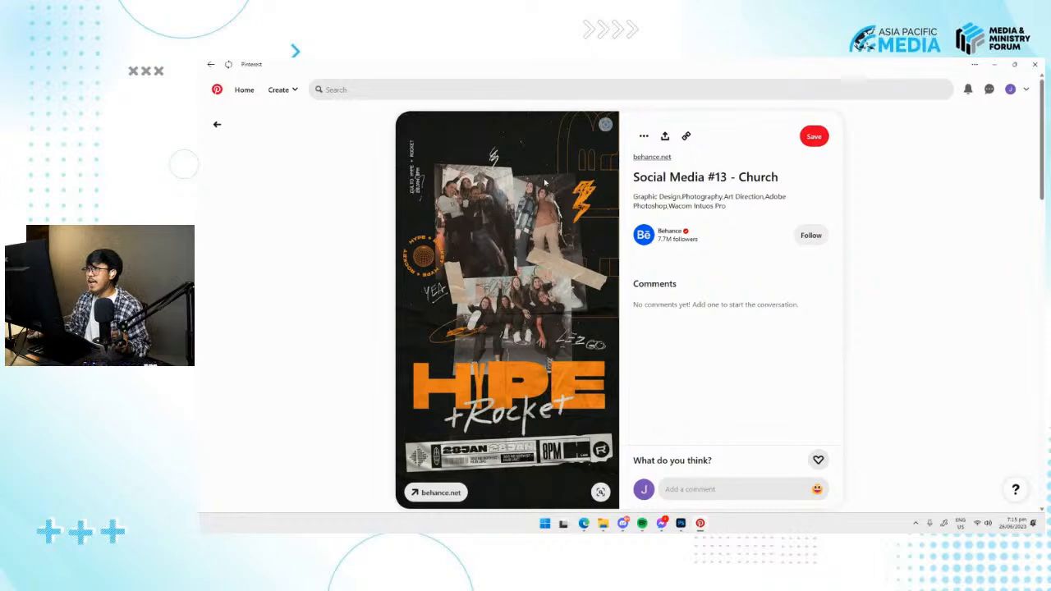
click(216, 124)
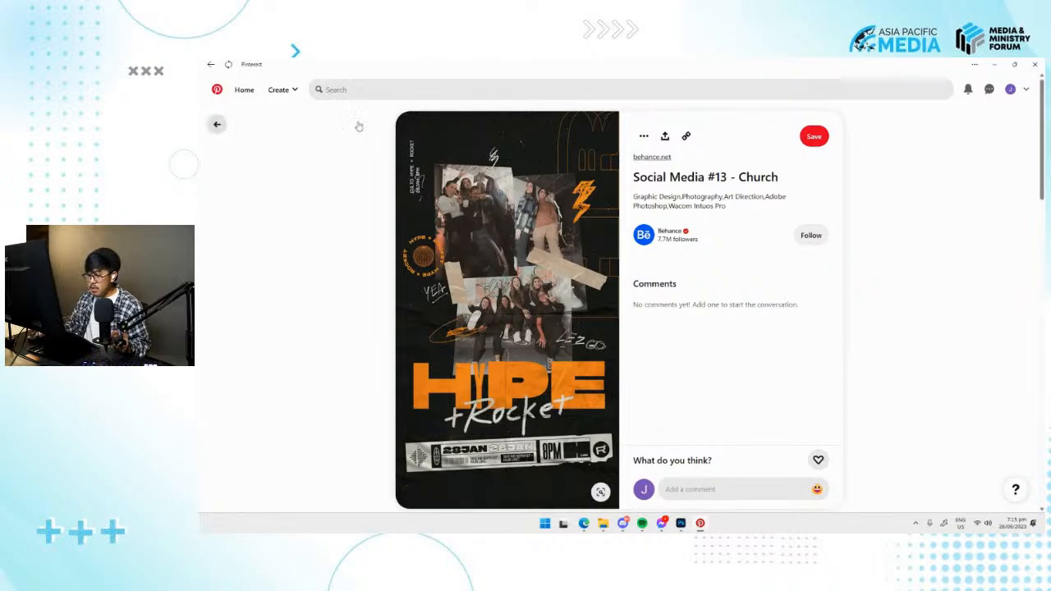
Search Pinterest for "retro graphic design" and browse the results.
click(446, 91)
key(ctrl+a)
key(BackSpace)
text(retro gra)
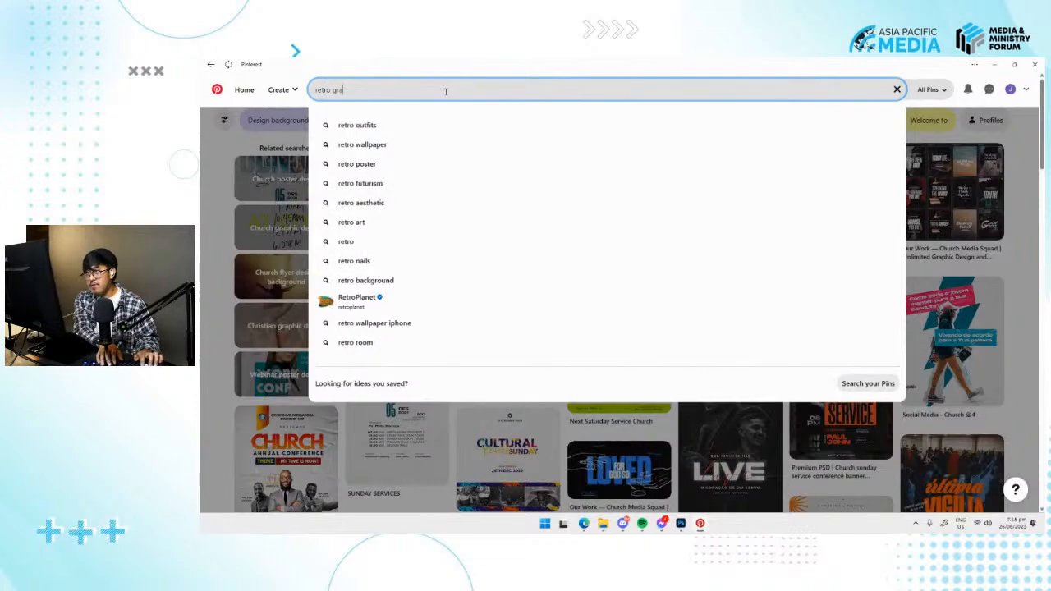
text(phic design)
key(Return)
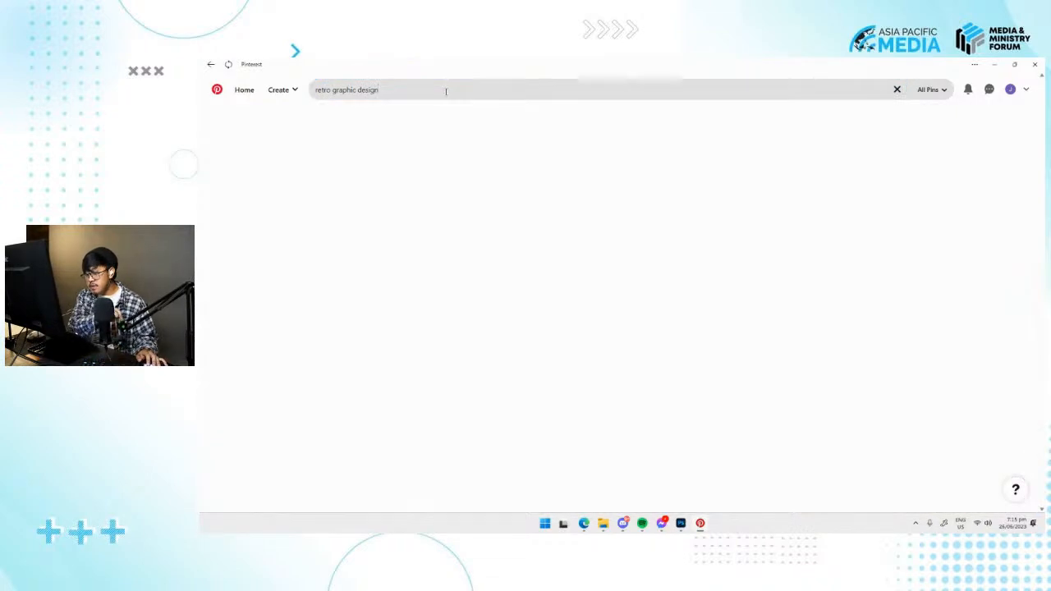
scroll(841, 236, down, 2)
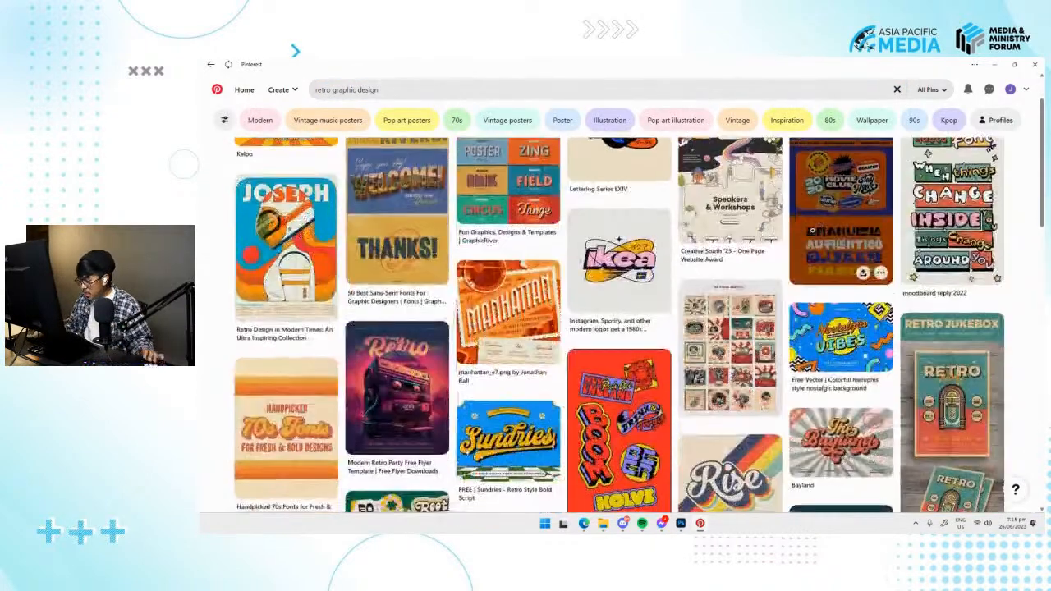
scroll(492, 235, up, 2)
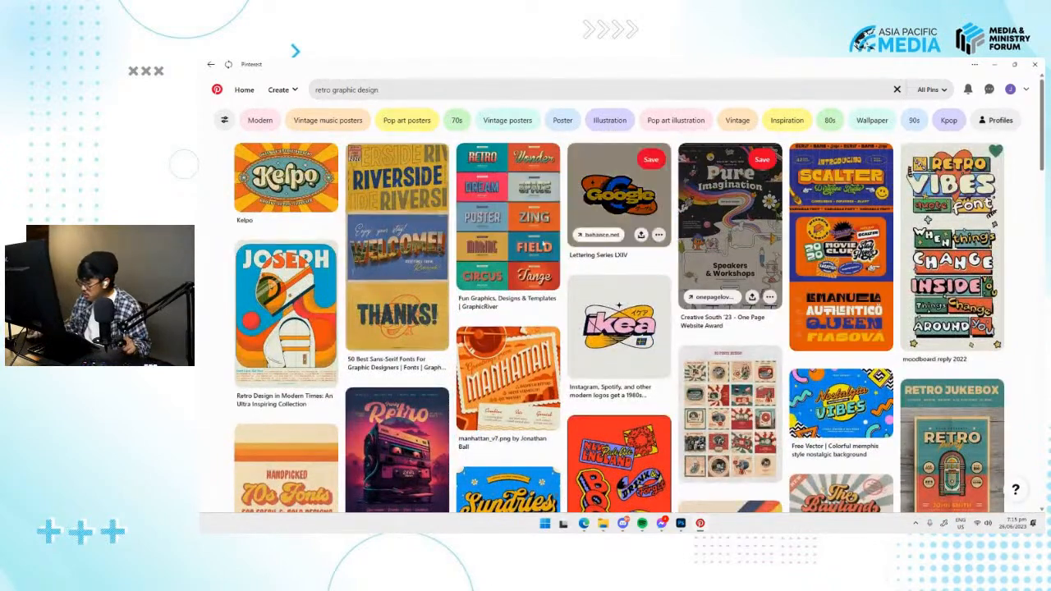
View the blue and orange Scalter font pin, save it to the profile, and return to the results.
click(850, 240)
scroll(548, 220, down, 2)
scroll(547, 220, up, 2)
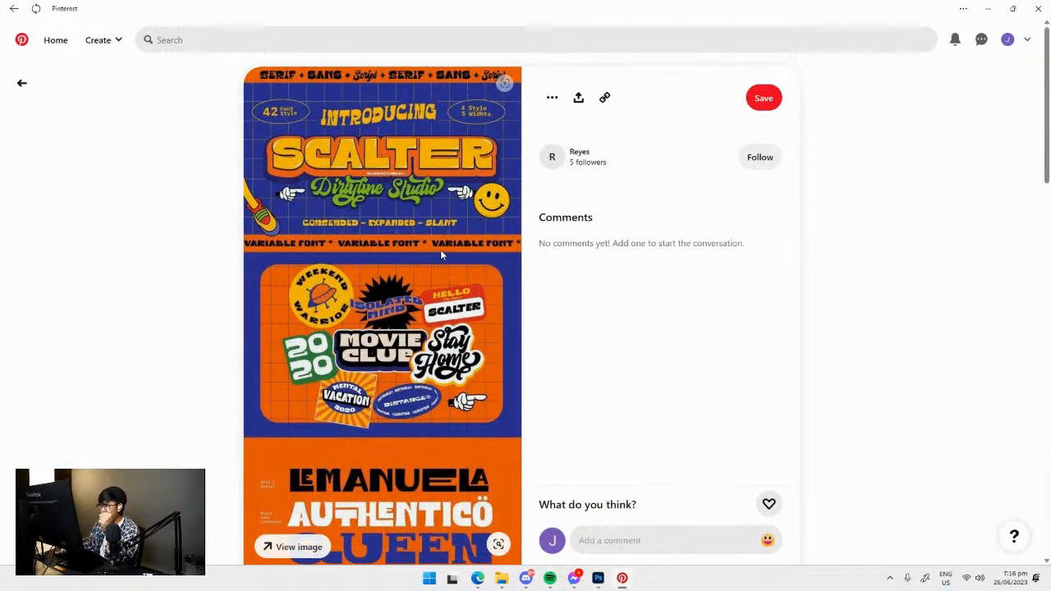
click(750, 97)
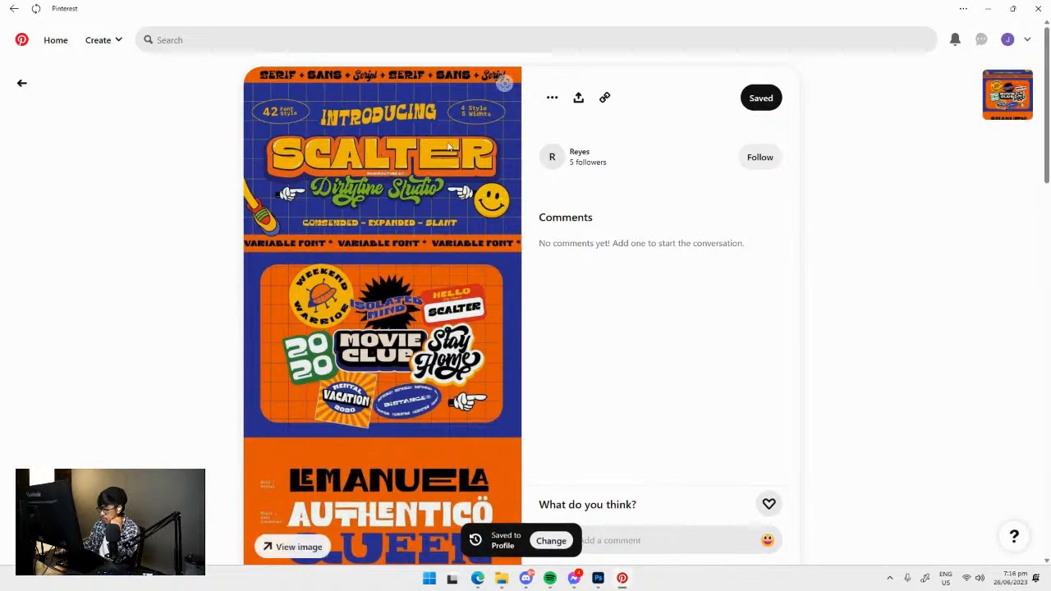
click(19, 85)
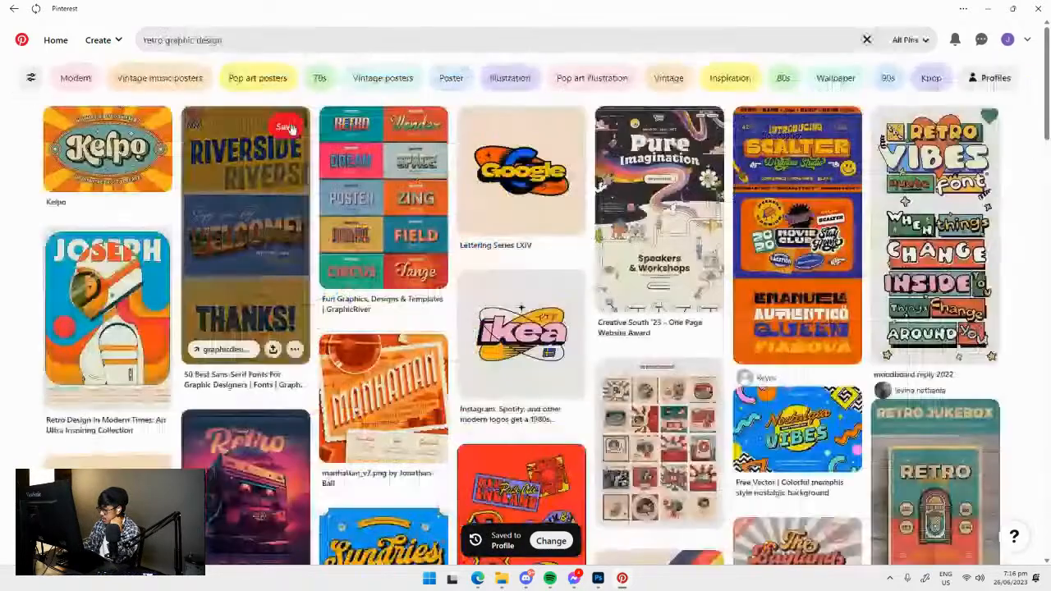
Open the profile's saved pins, view the saved Scalter pin, and go back.
click(1026, 41)
click(1013, 45)
scroll(605, 356, down, 2)
click(442, 361)
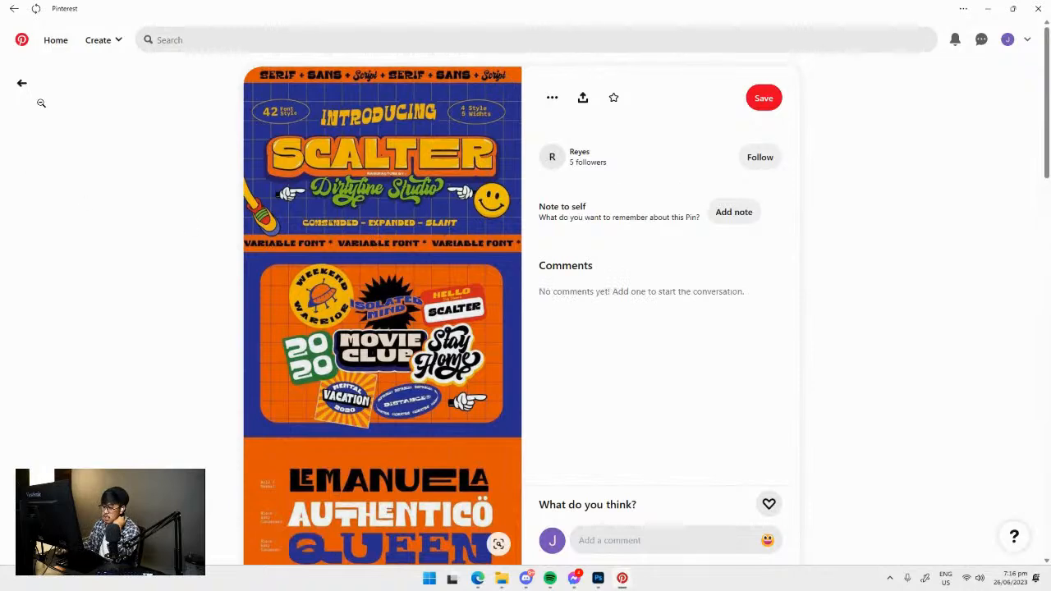
click(23, 86)
Repeat the "church posters" search, open the "Social Media #13 - Church" pin, and save it to the profile.
click(56, 43)
click(254, 33)
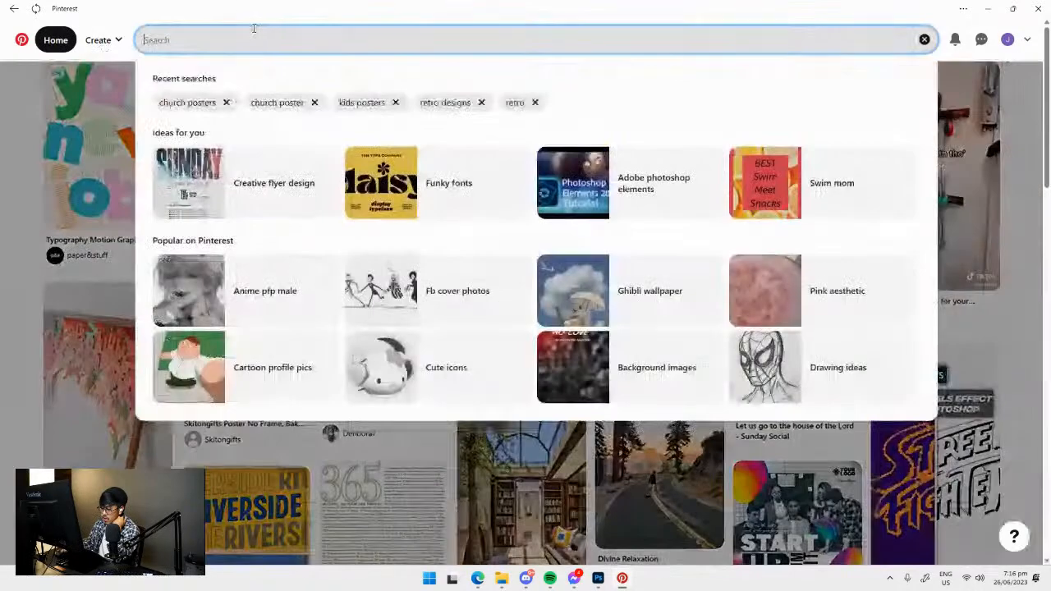
click(284, 107)
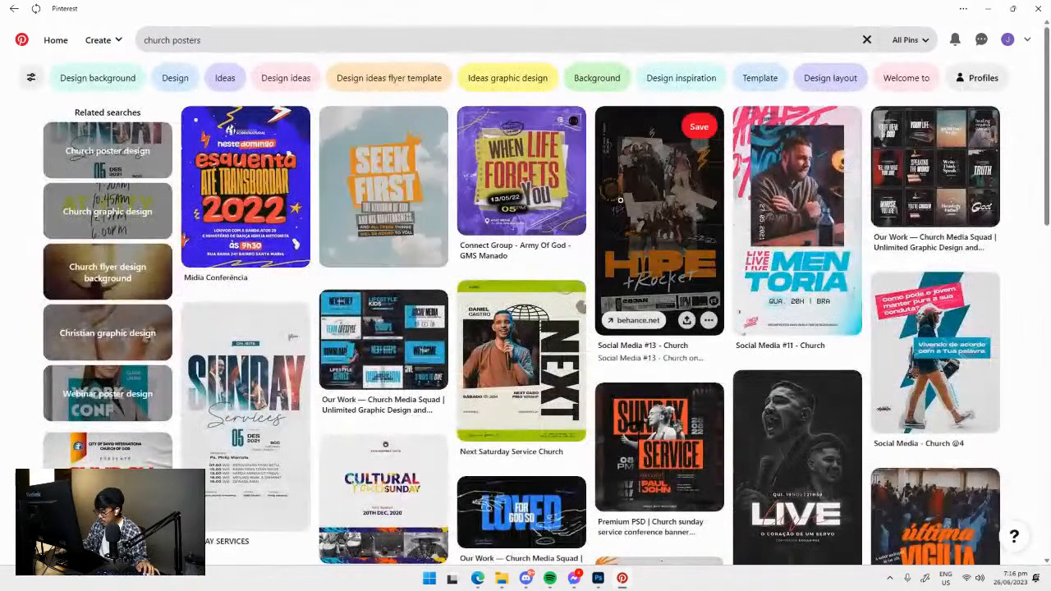
click(653, 221)
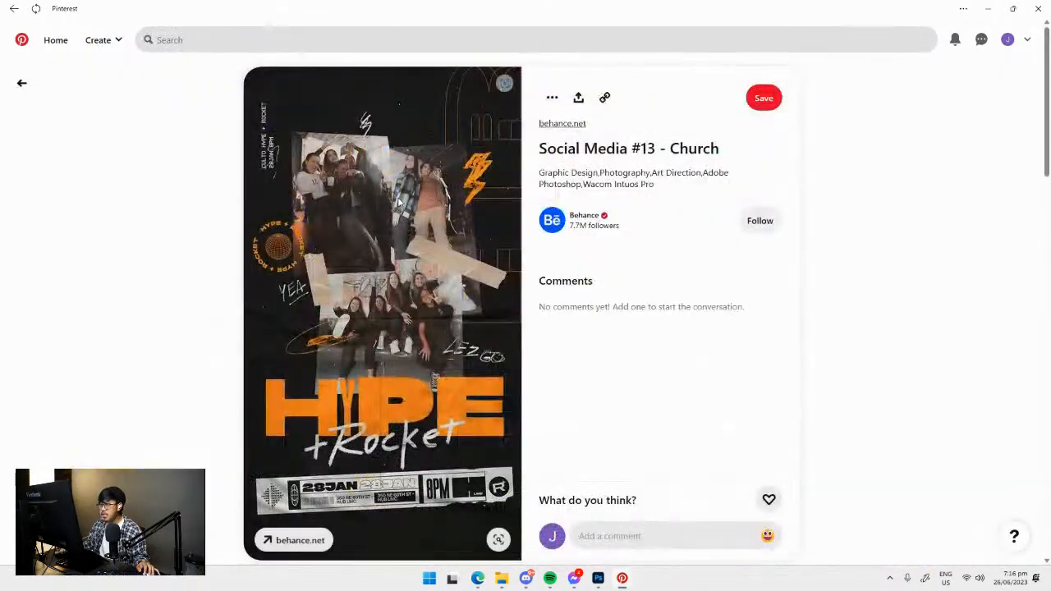
scroll(412, 220, down, 2)
scroll(413, 220, up, 2)
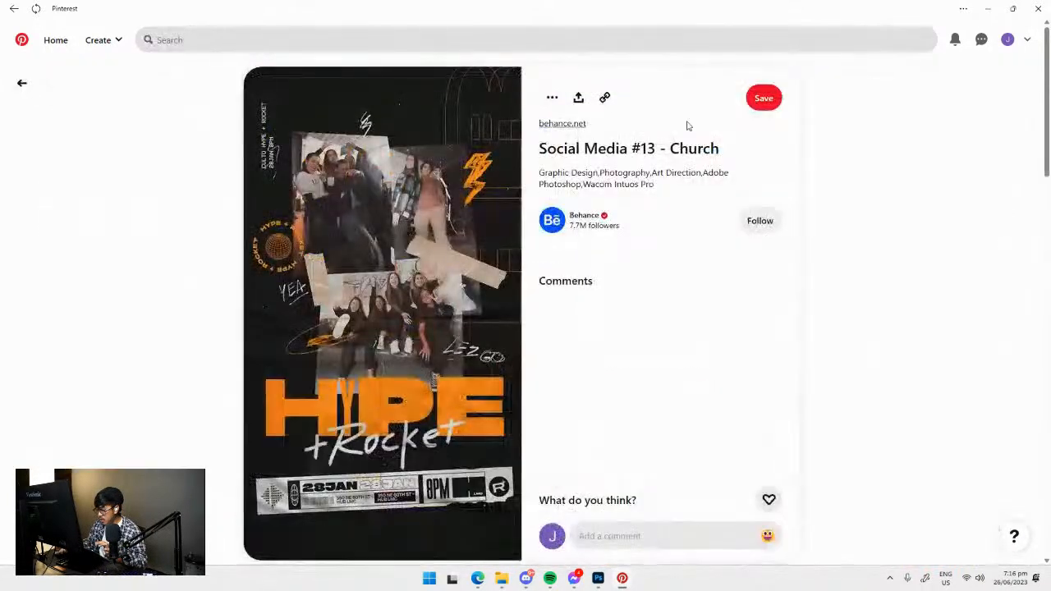
click(762, 99)
right_click(368, 199)
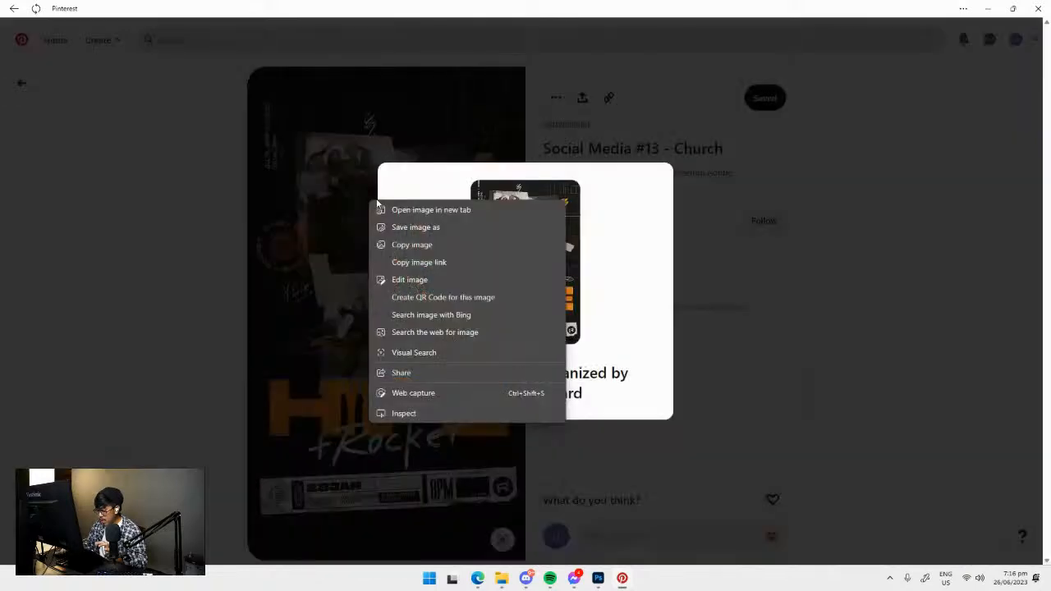
click(420, 241)
click(598, 579)
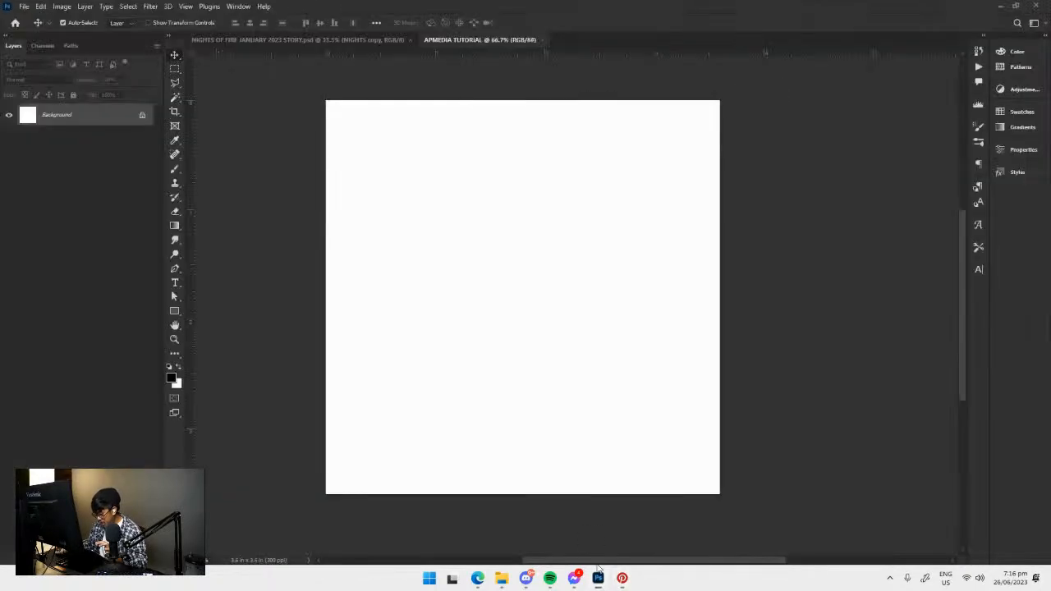
key(ctrl+v)
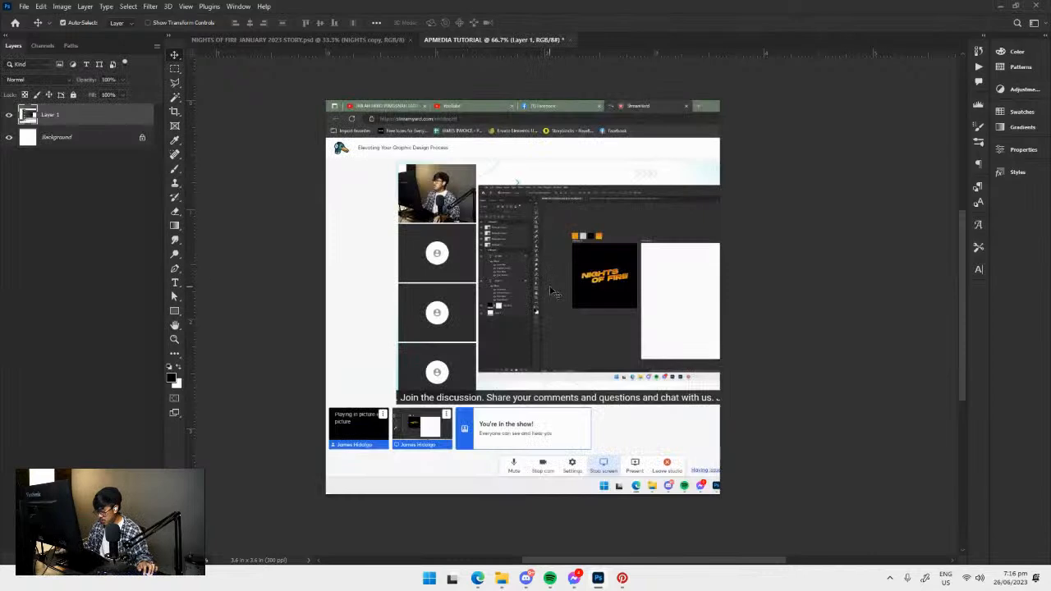
key(ctrl+z)
Copy the HYPE + Rocket poster image into the APMEDIA TUTORIAL Photoshop document and place it in the canvas's upper-left corner.
key(alt+Tab)
right_click(397, 254)
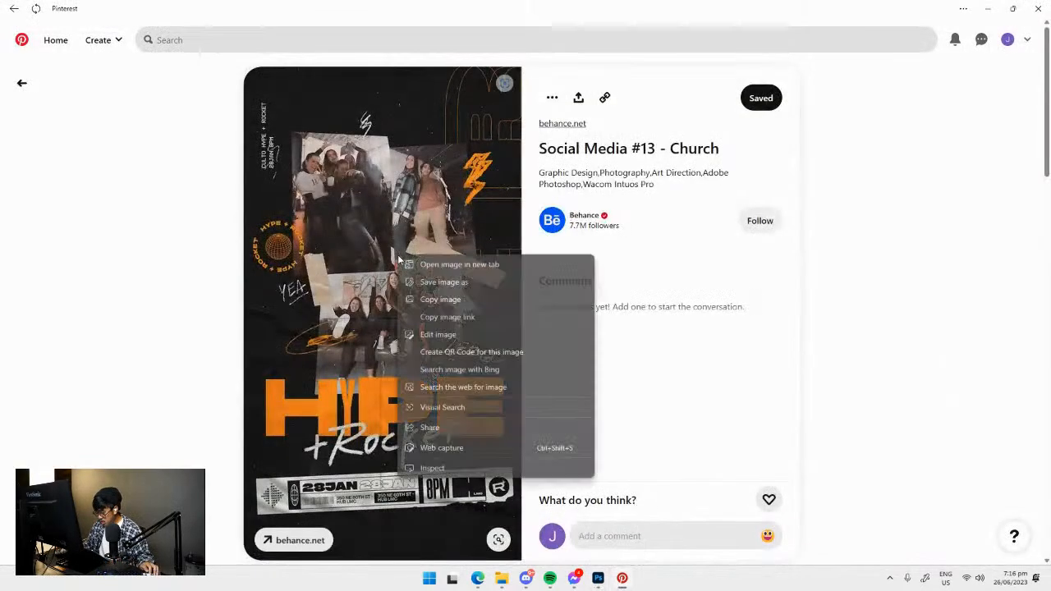
click(440, 299)
key(alt+Tab)
key(ctrl+v)
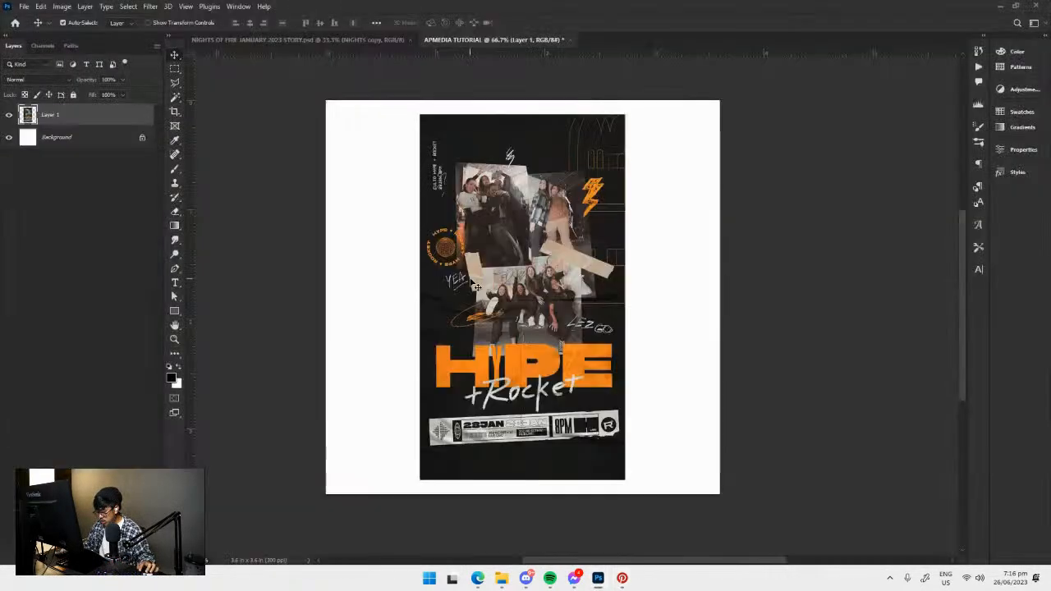
drag(517, 303, 422, 289)
Switch to Pinterest and examine the pins similar to the HYPE + Rocket poster for more references.
key(alt+Tab)
scroll(421, 177, down, 5)
scroll(421, 178, up, 4)
scroll(421, 178, down, 5)
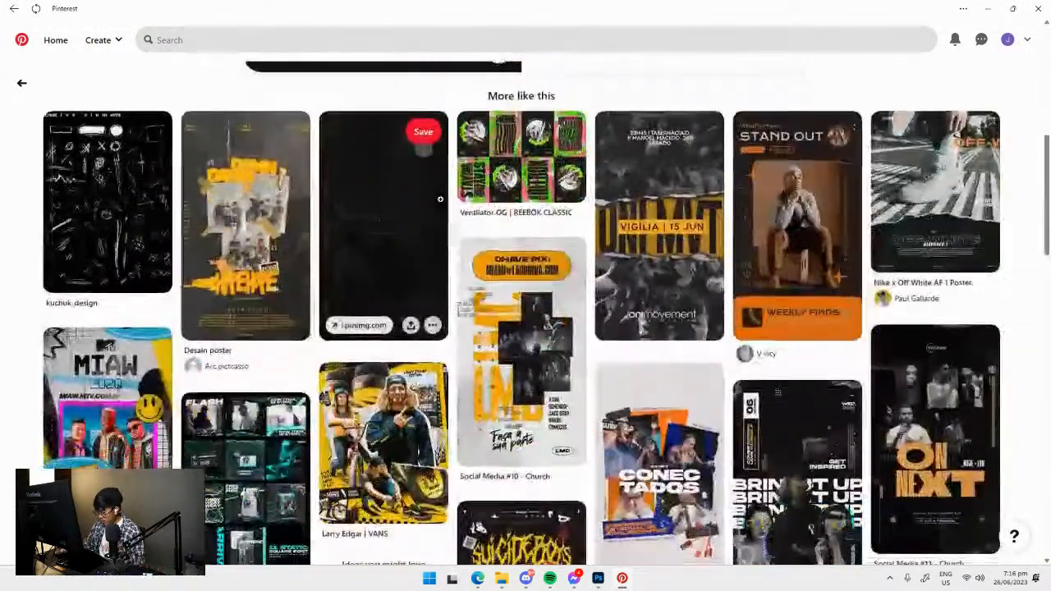
scroll(638, 188, up, 6)
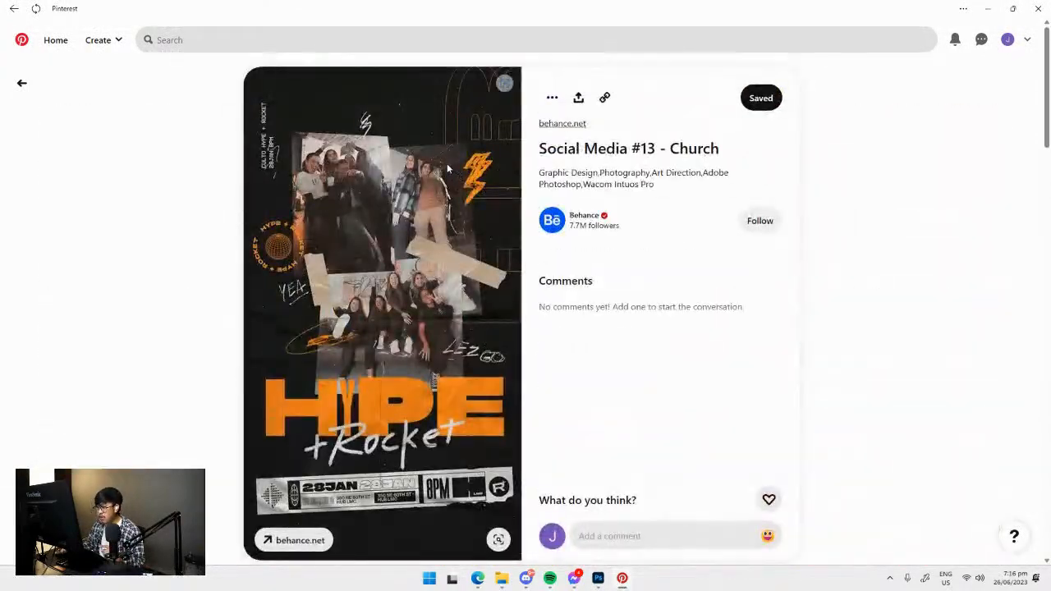
scroll(447, 163, down, 2)
scroll(451, 161, down, 3)
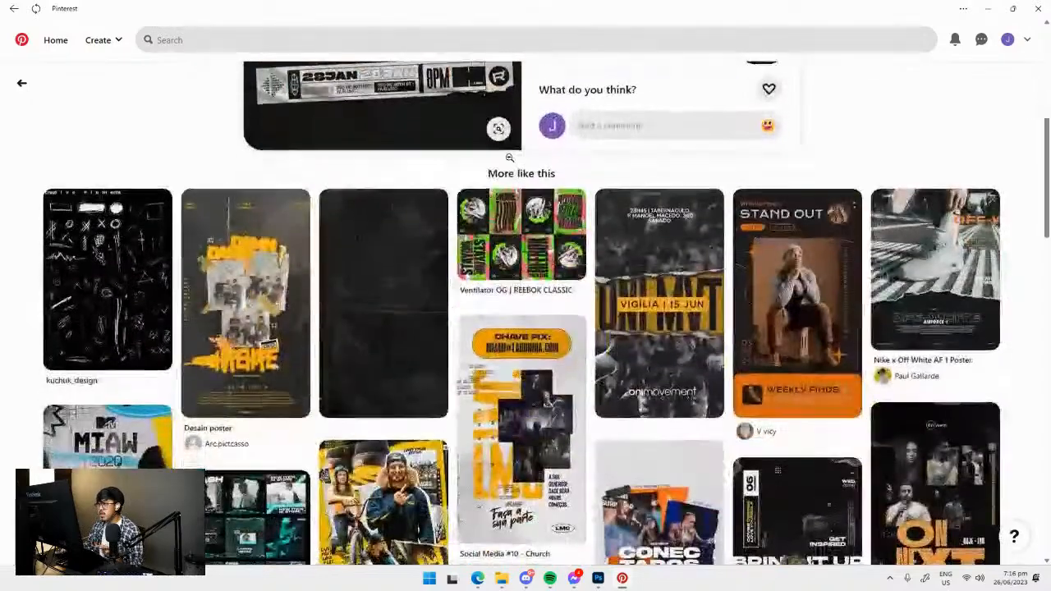
scroll(477, 252, up, 3)
scroll(477, 252, down, 5)
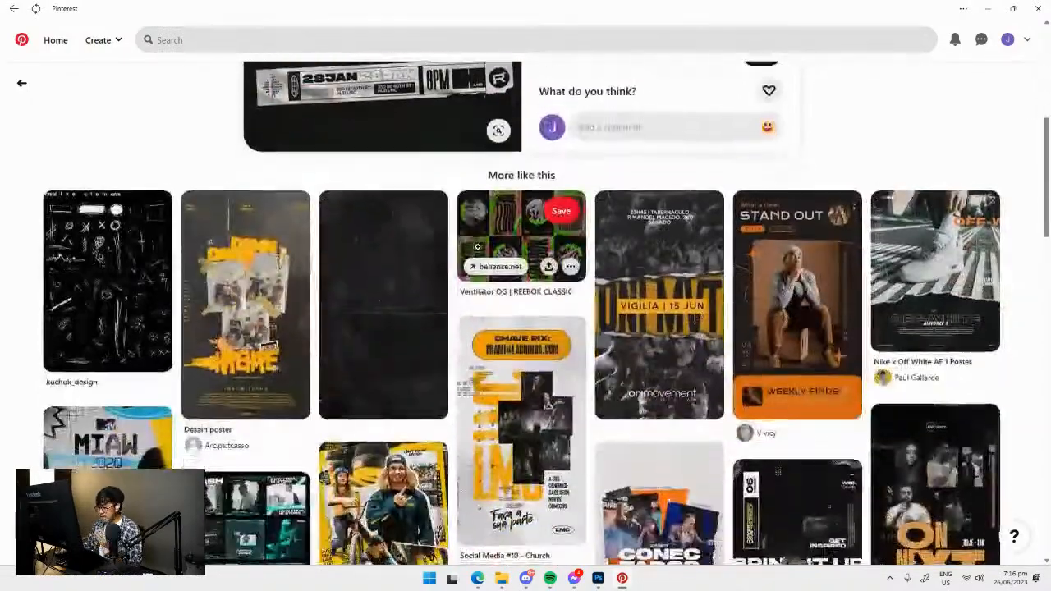
scroll(332, 208, up, 2)
scroll(328, 210, down, 3)
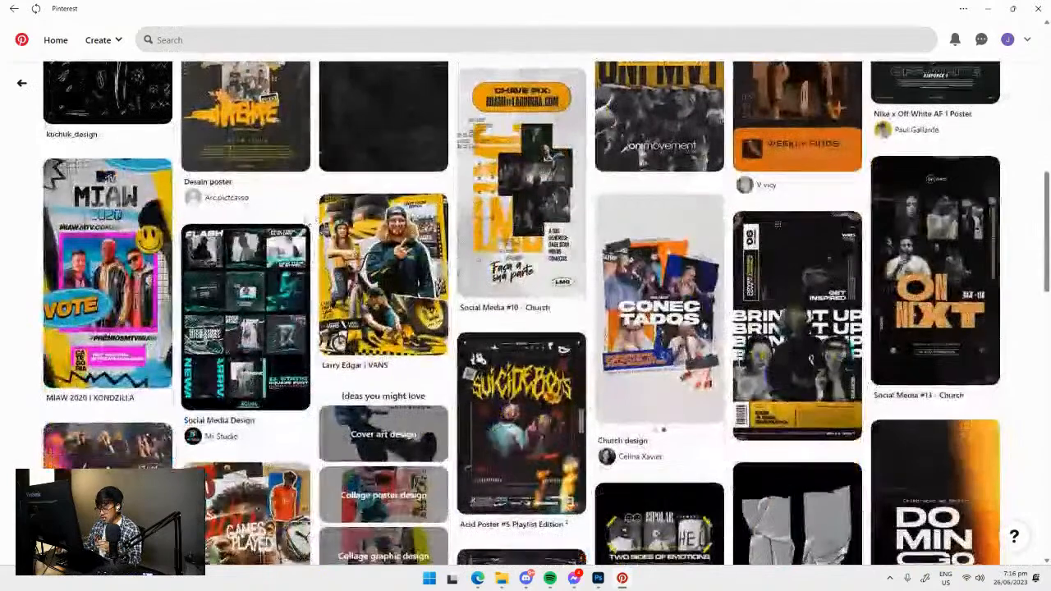
scroll(361, 204, up, 2)
scroll(427, 191, down, 1)
Open the ONI MVT "Vigília | 15 Jun" pin and copy its image into the Photoshop document beside the HYPE poster.
key(alt+Tab)
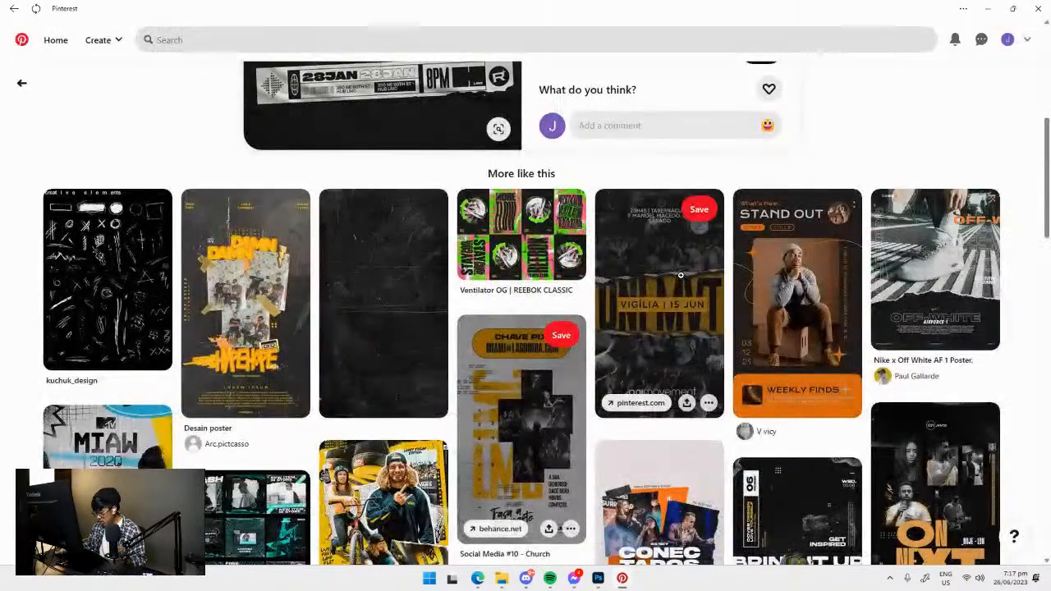
click(662, 276)
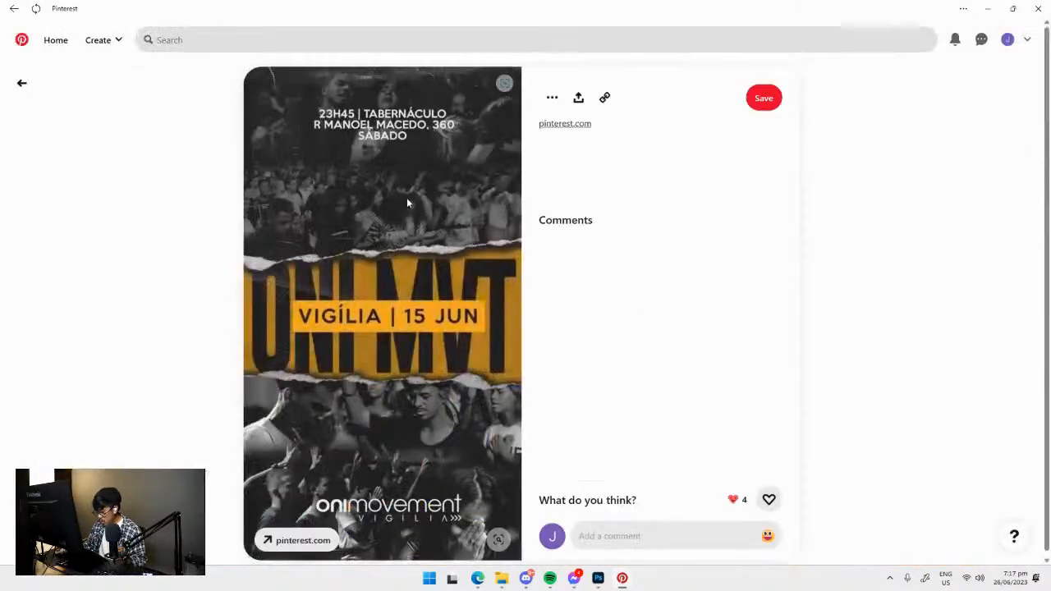
right_click(383, 203)
click(425, 247)
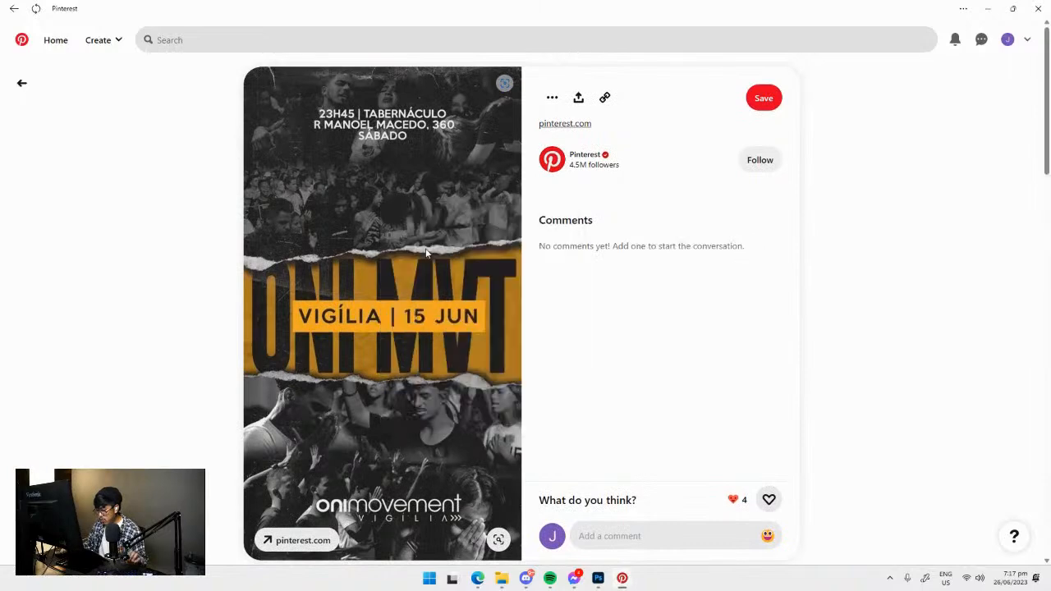
key(alt+Tab)
key(ctrl+v)
drag(536, 285, 632, 269)
Scale down the ONI MVT poster to fit within the canvas, aligned with its top edge and against the HYPE poster.
key(ctrl+t)
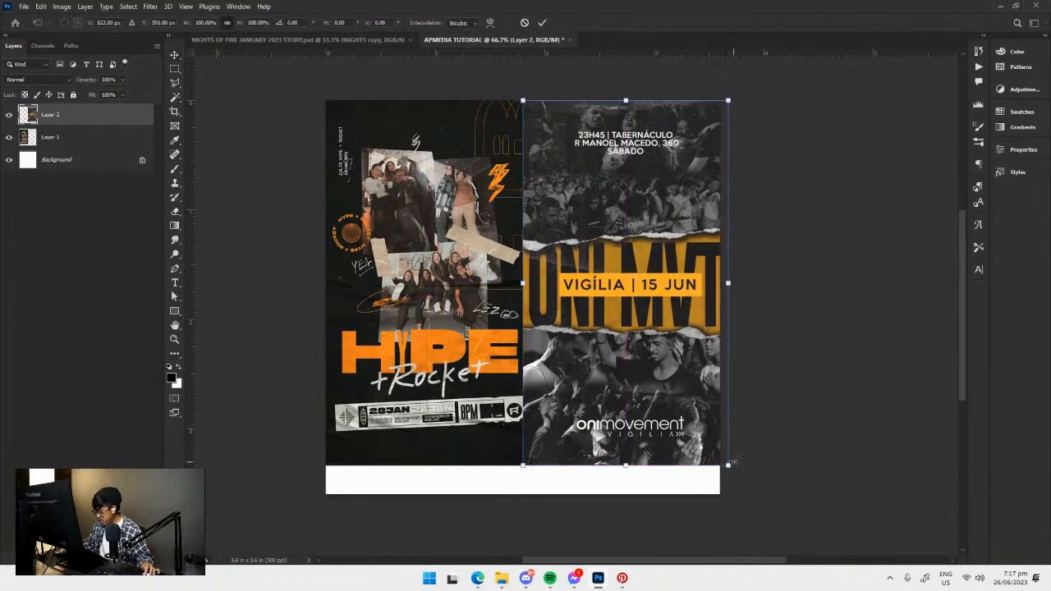
drag(720, 466, 692, 391)
drag(623, 306, 631, 306)
key(Return)
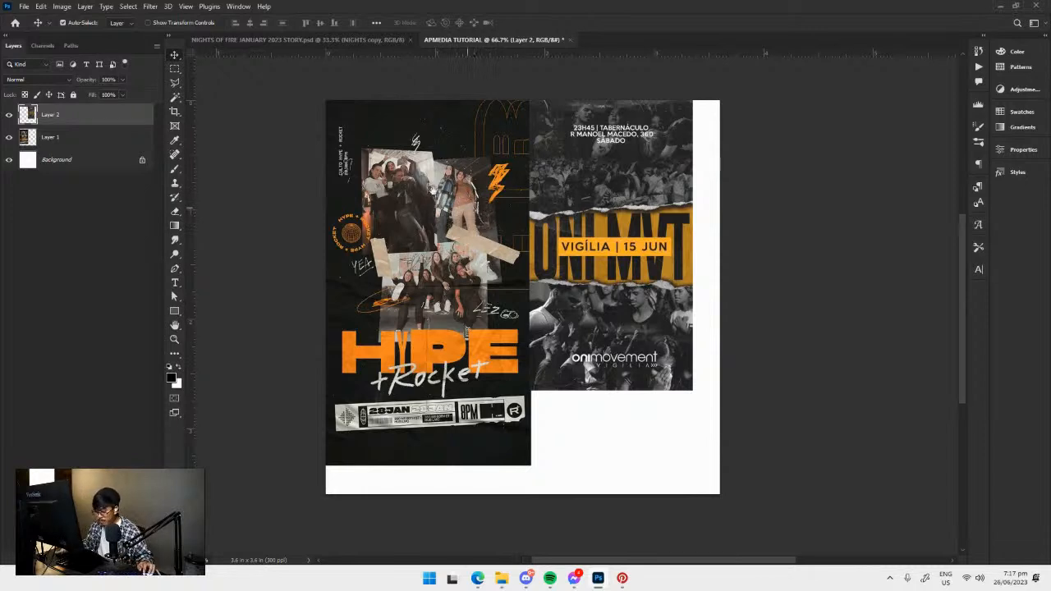
Draw an artboard around the whole canvas with the Artboard tool.
drag(461, 205, 406, 180)
right_click(176, 60)
click(176, 59)
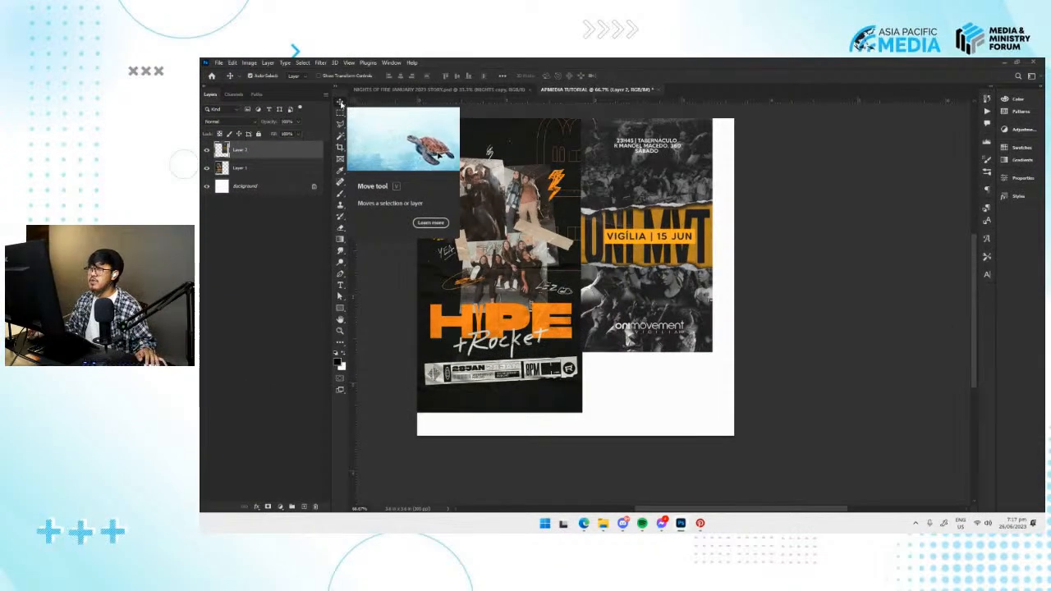
right_click(341, 104)
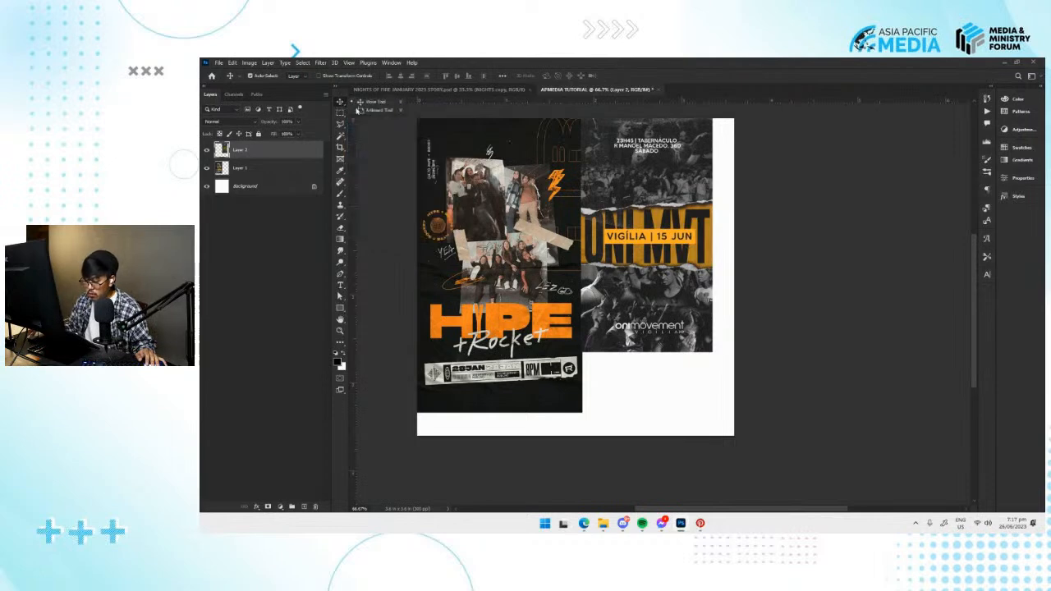
click(341, 104)
right_click(341, 103)
click(341, 103)
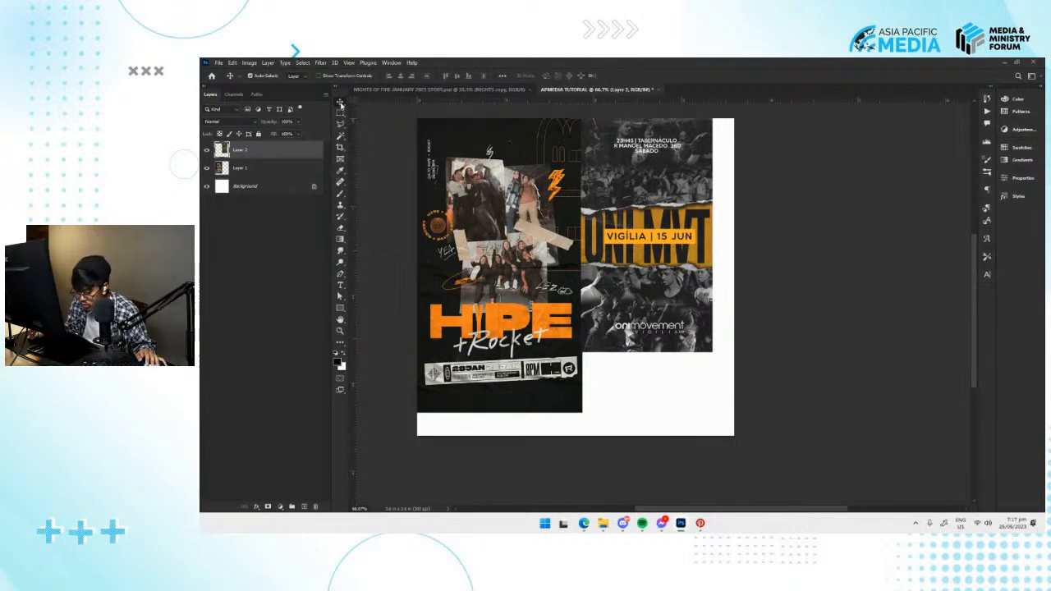
right_click(341, 104)
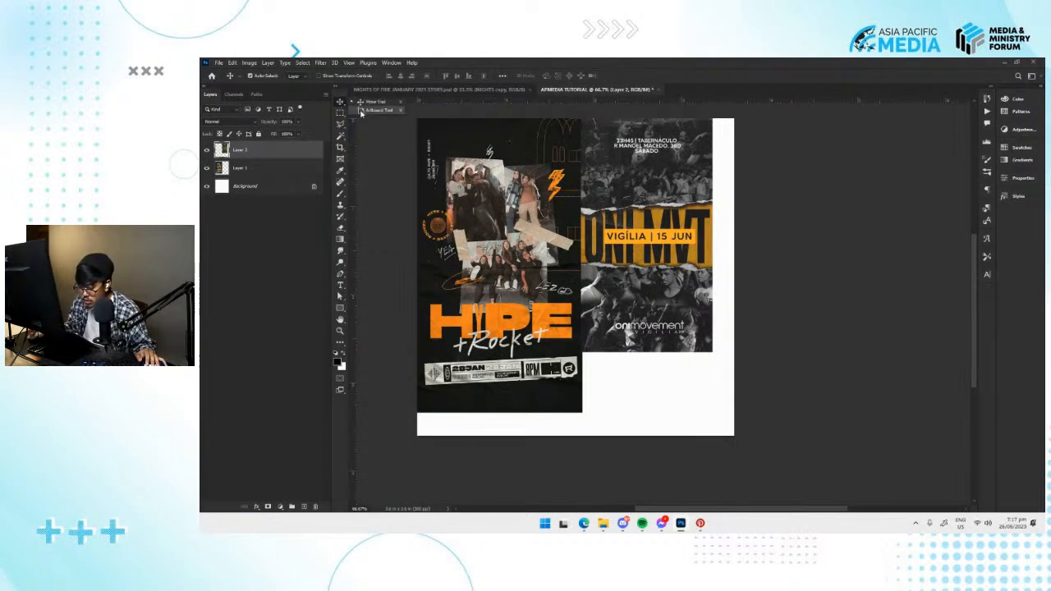
click(376, 110)
drag(420, 121, 733, 438)
Rename the artboard MOODBOARD / INSPIRATION and switch to the Move tool.
drag(879, 242, 829, 245)
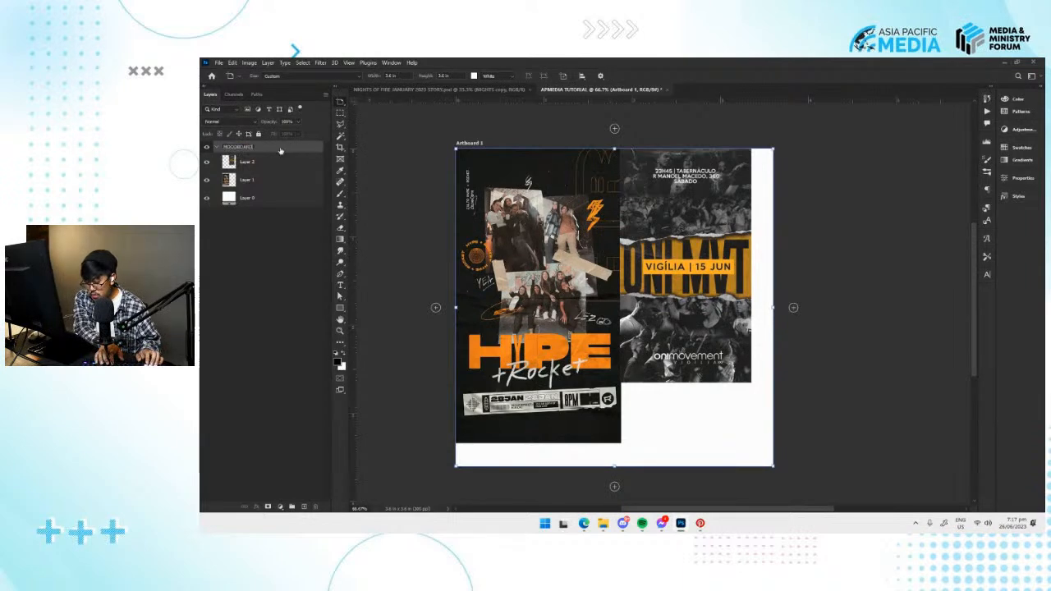
key(Return)
drag(775, 299, 701, 279)
key(v)
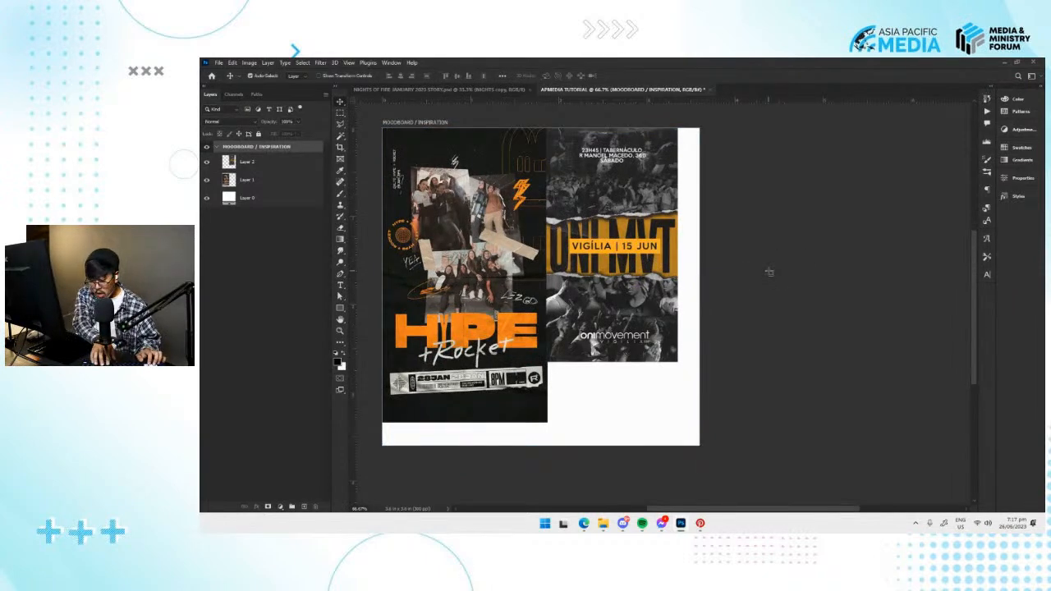
drag(768, 270, 721, 230)
drag(718, 305, 706, 222)
Save the document as APMEDIA TUTORIAL NEW in Photoshop format in the APMEDIA folder, with Maximize Compatibility on.
key(ctrl+minus)
key(ctrl+minus)
key(ctrl+plus)
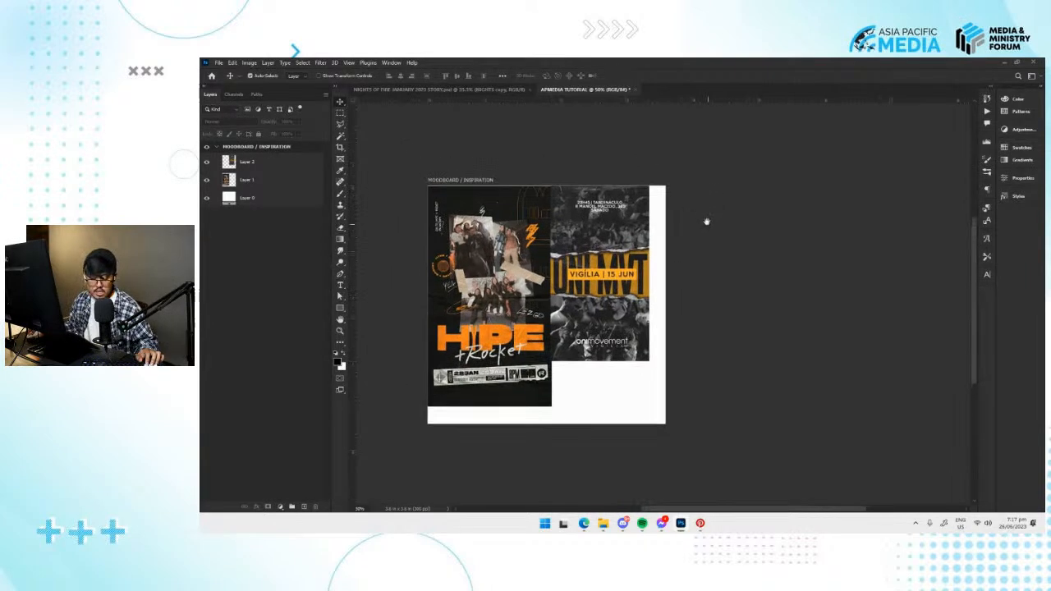
click(219, 62)
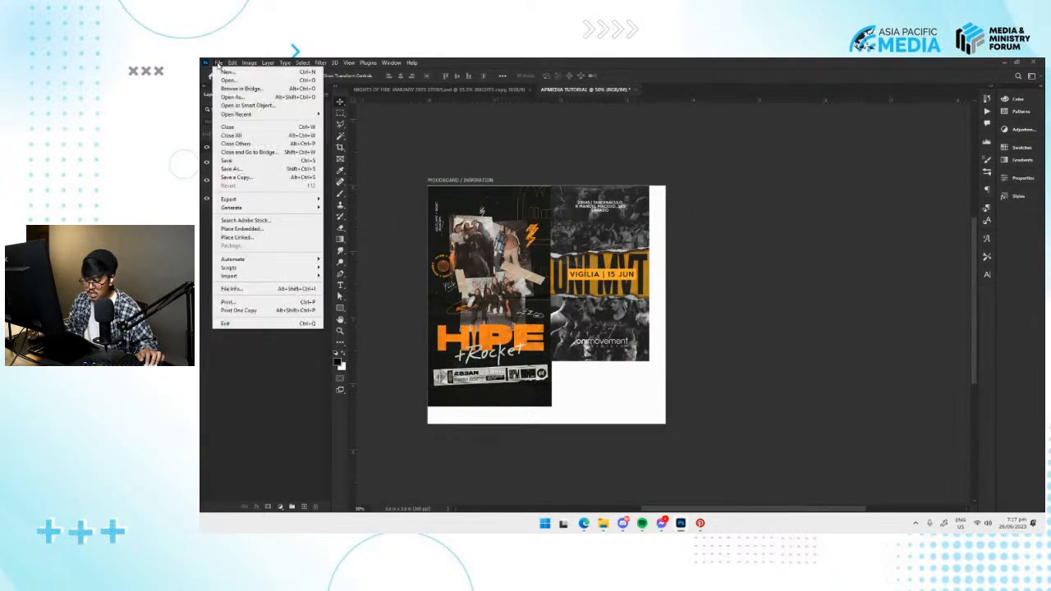
click(238, 161)
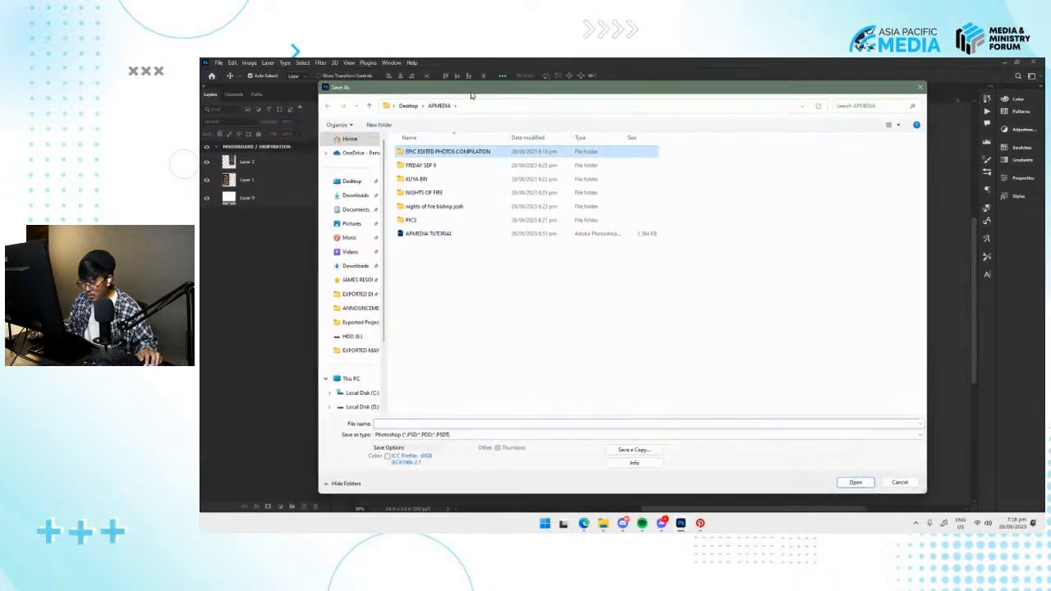
text(P)
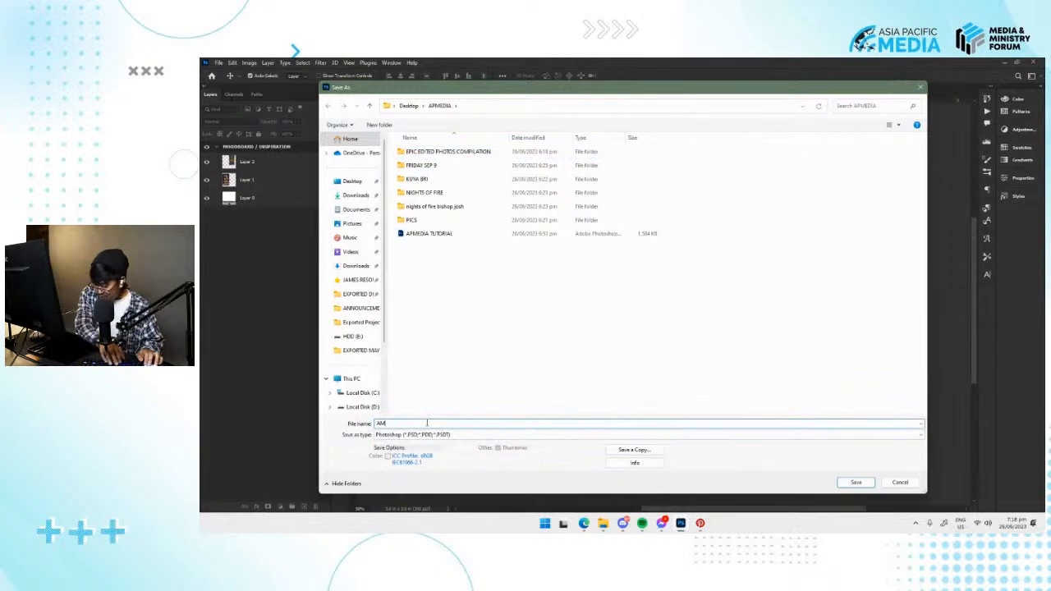
text(MEDIA TUROA)
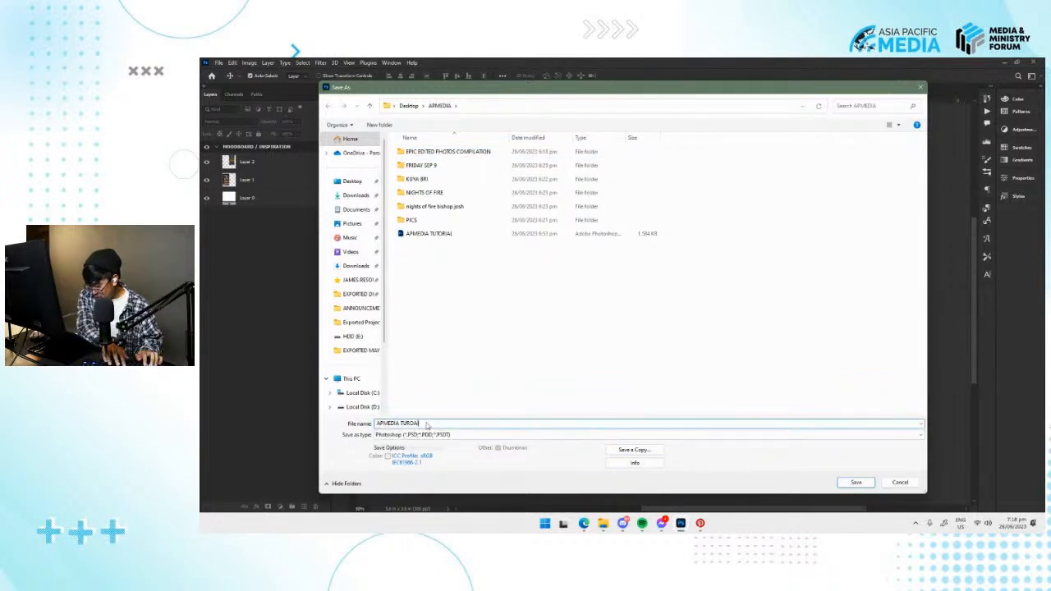
key(BackSpace)
key(BackSpace)
key(BackSpace)
text(TORIAL)
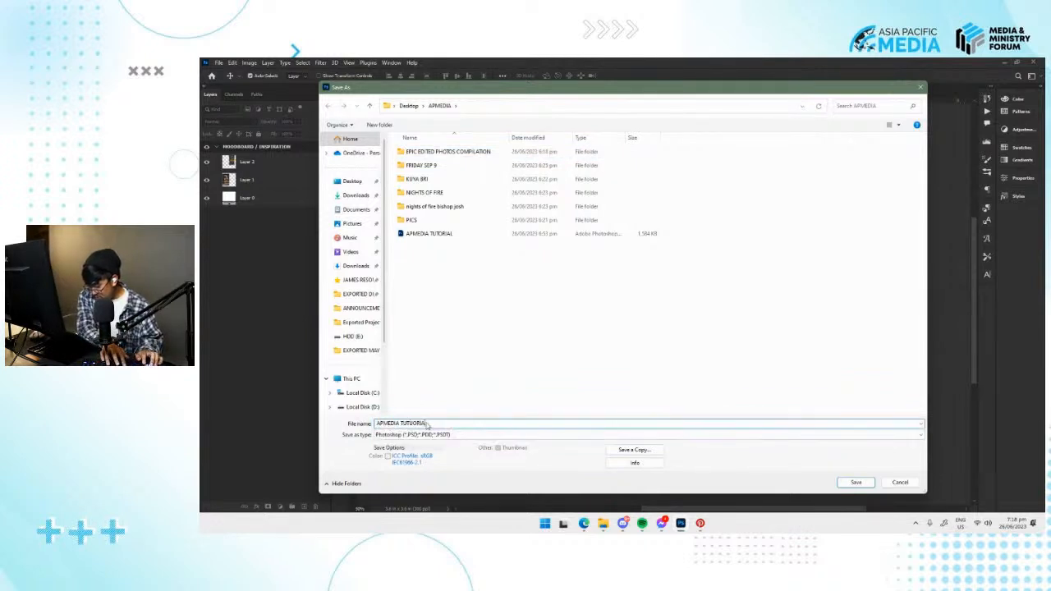
key(BackSpace)
text(OR)
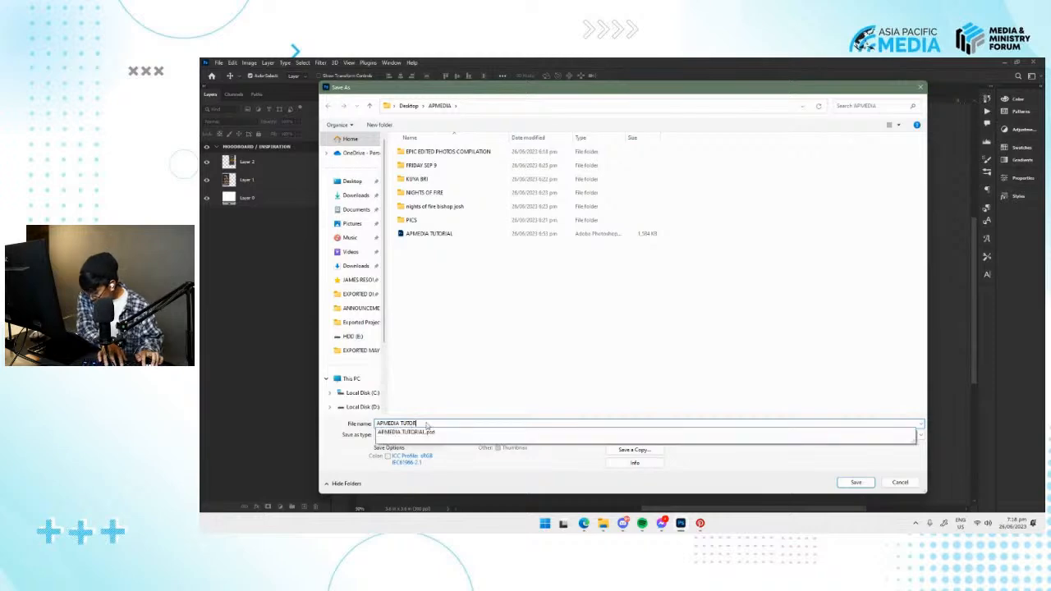
text(IAL NEW)
key(Return)
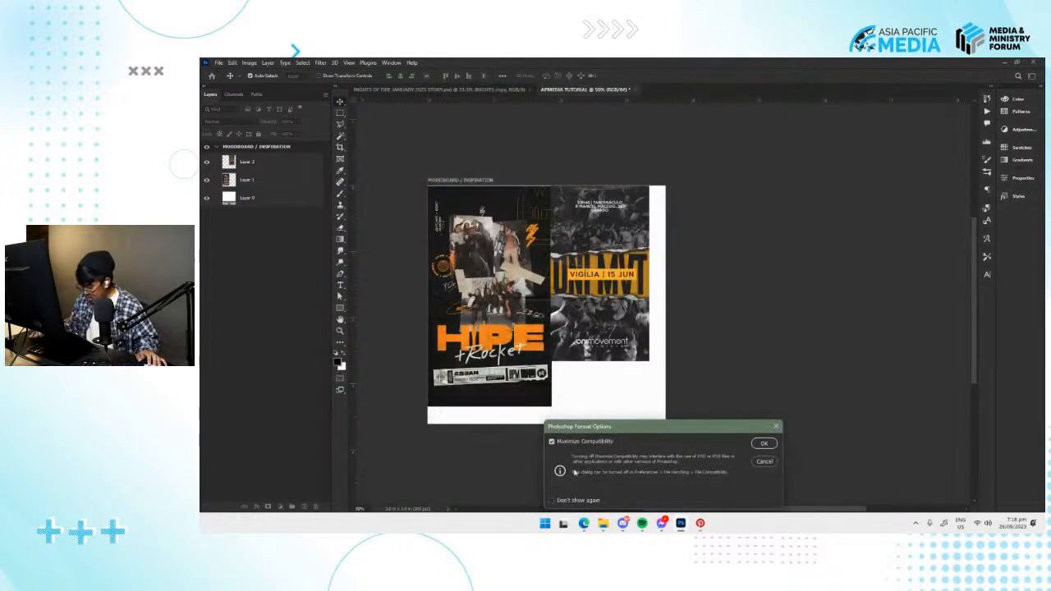
drag(646, 426, 707, 165)
click(827, 183)
Draw a second artboard beside MOODBOARD / INSPIRATION and resize it to about 664 by 678 px.
key(shift+v)
drag(646, 212, 811, 378)
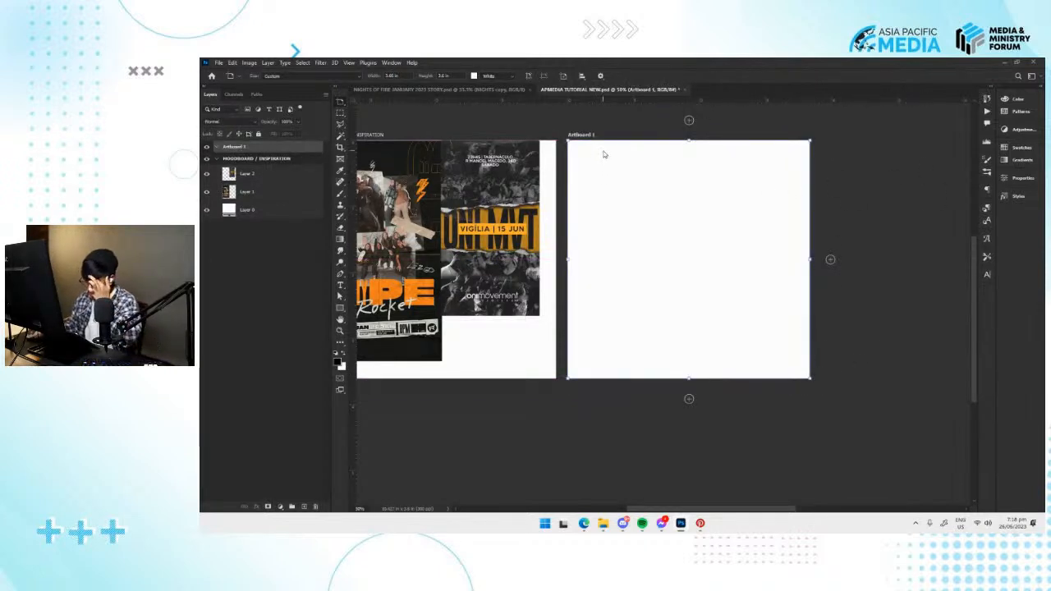
drag(810, 379, 713, 289)
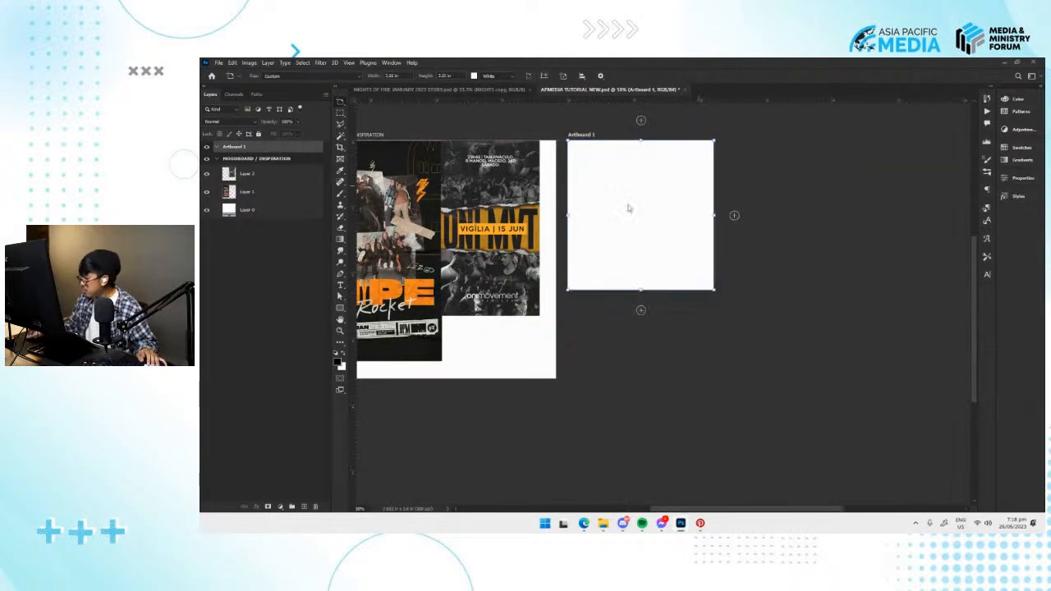
Show the new artboard's Properties and arrange them as a compact floating panel next to the artboard.
click(1020, 178)
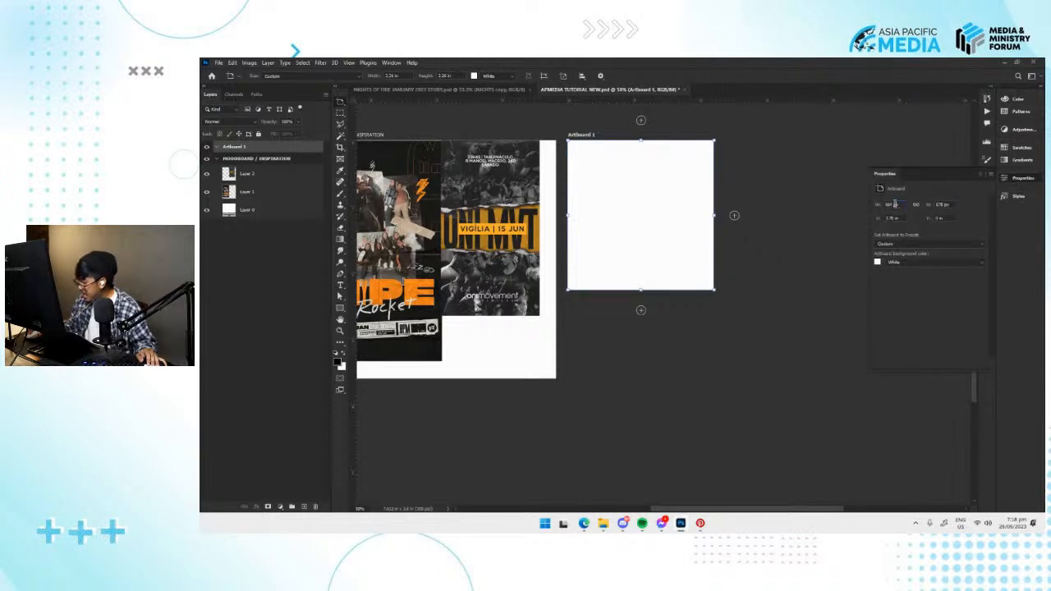
click(739, 182)
click(1011, 179)
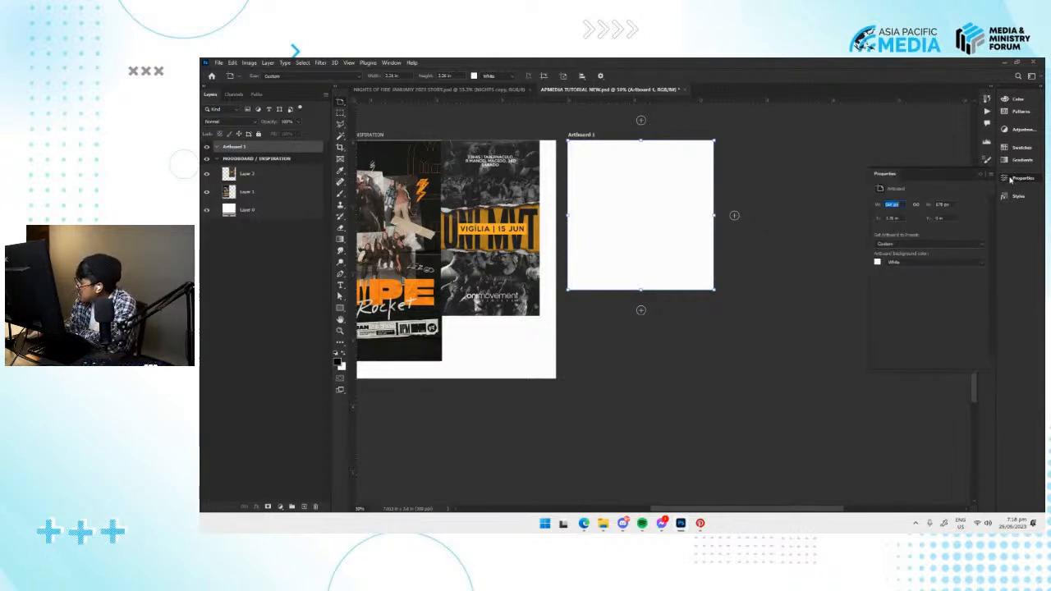
click(1010, 179)
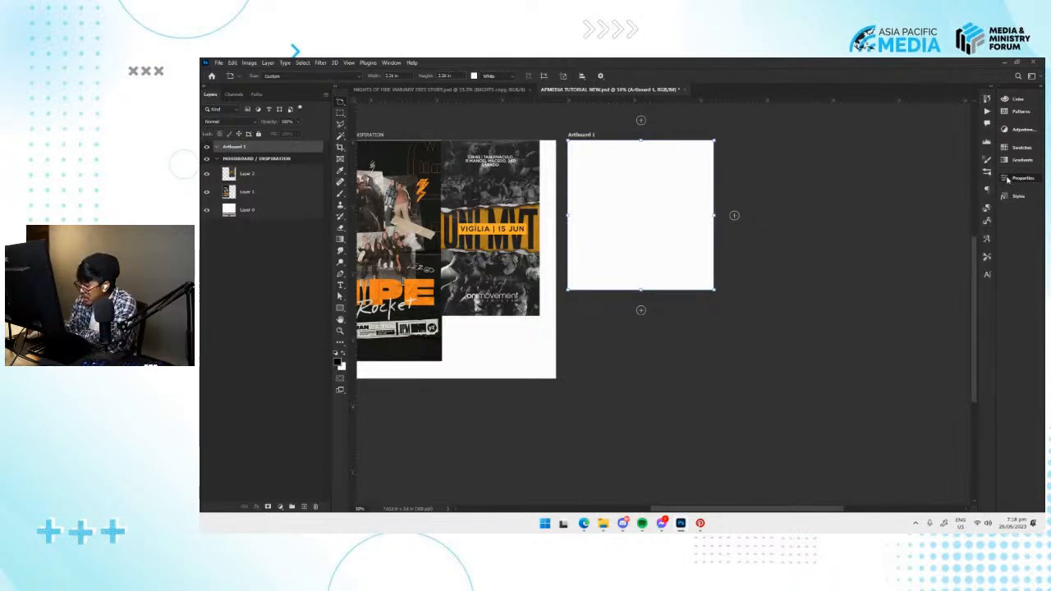
click(391, 63)
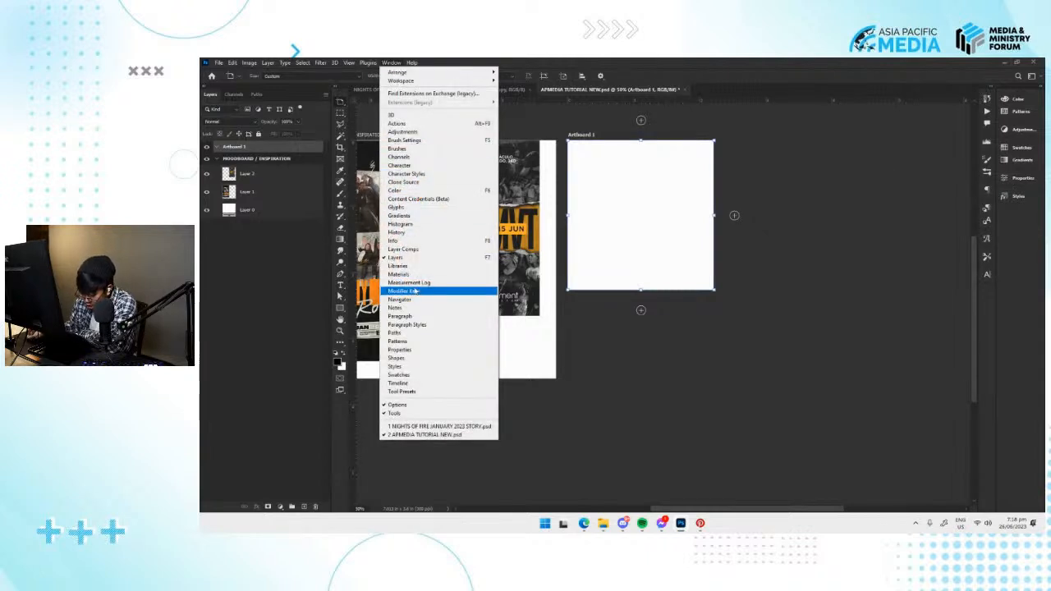
click(417, 352)
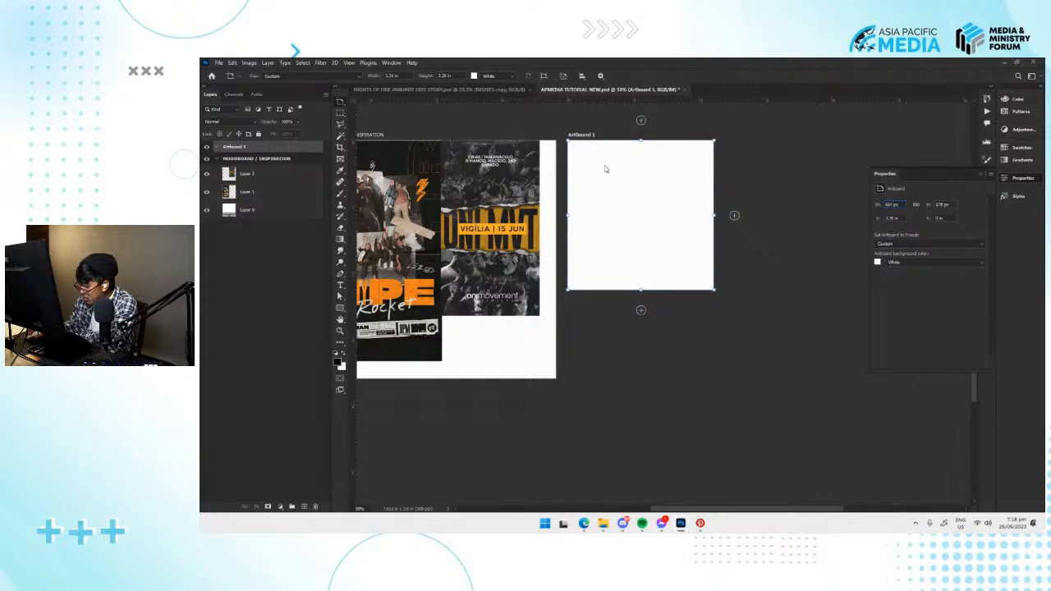
key(v)
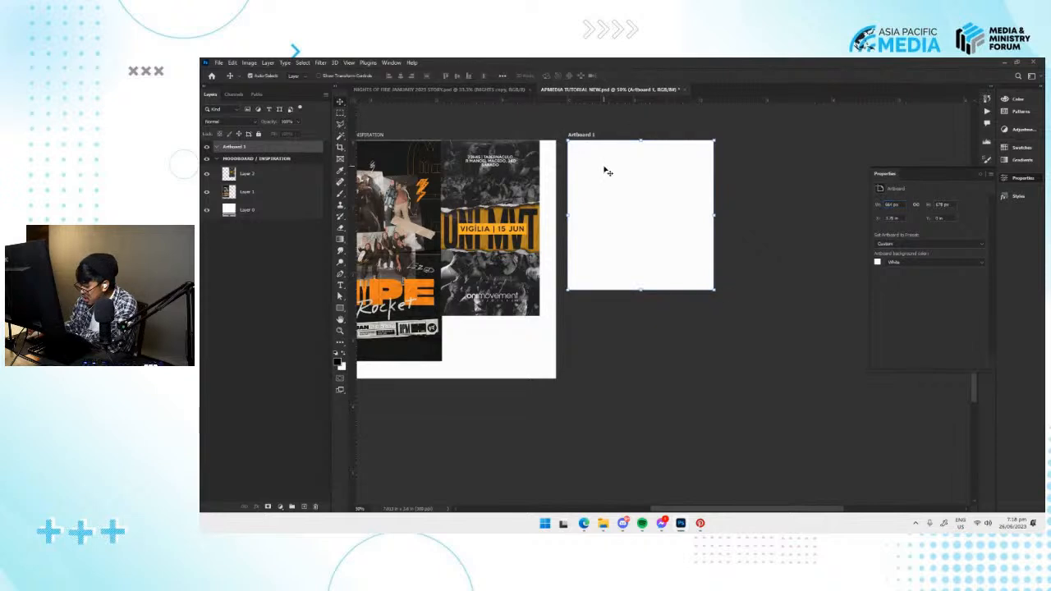
click(897, 205)
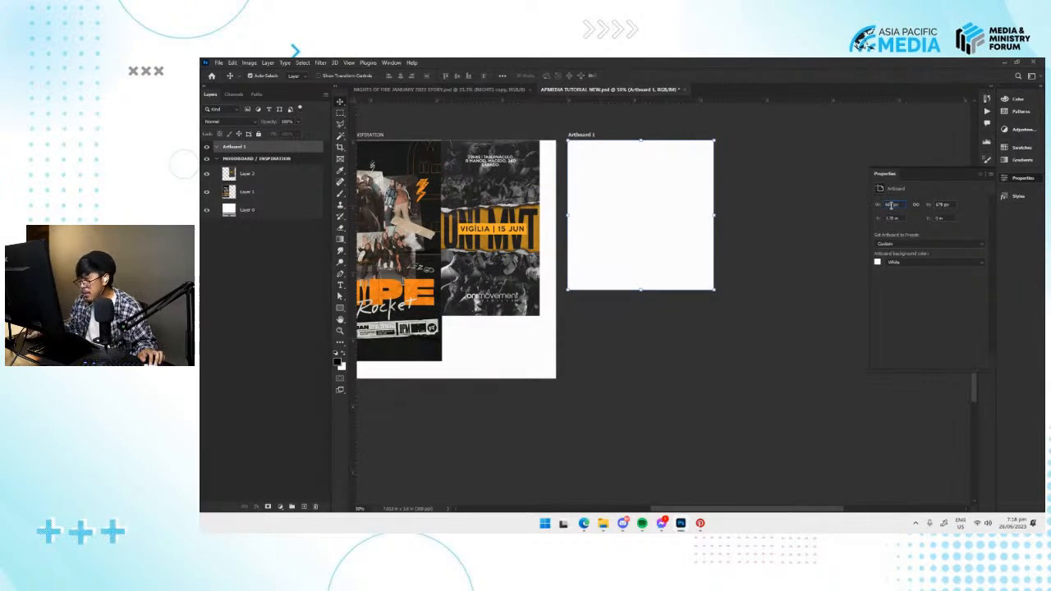
drag(936, 181, 825, 153)
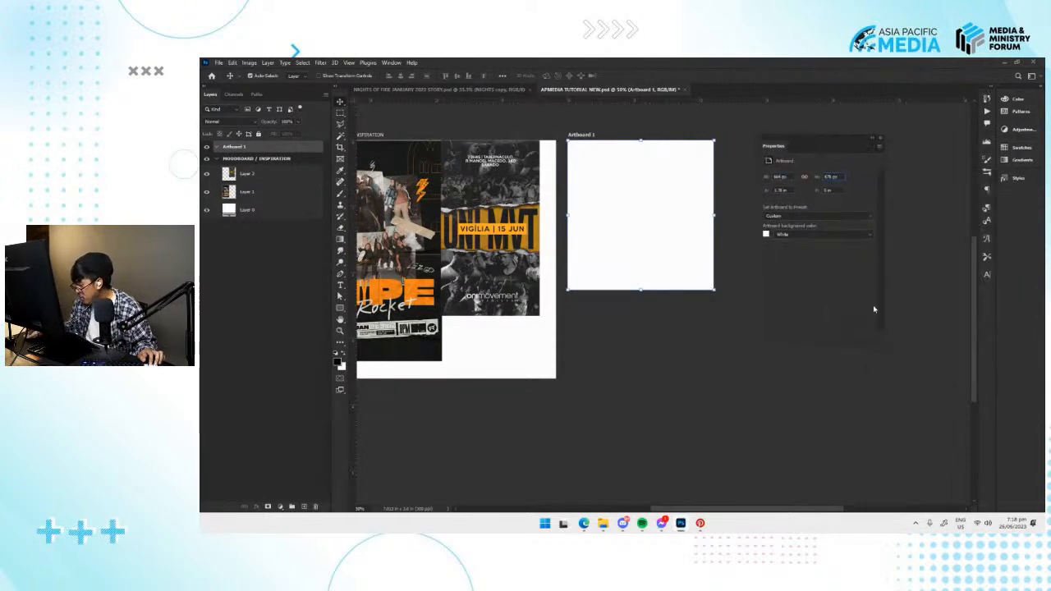
key(Tab)
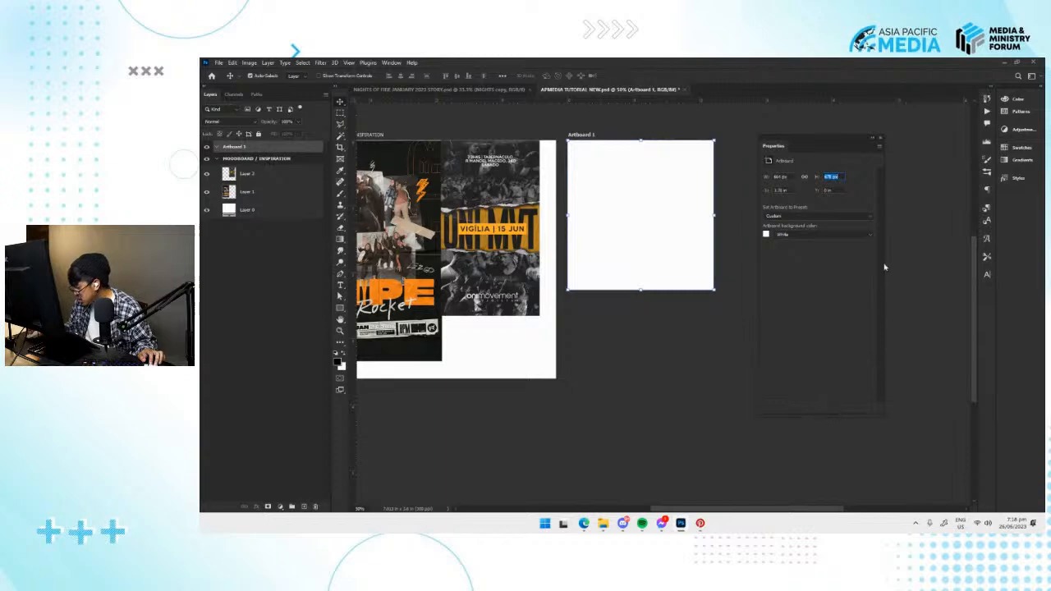
drag(850, 246, 965, 246)
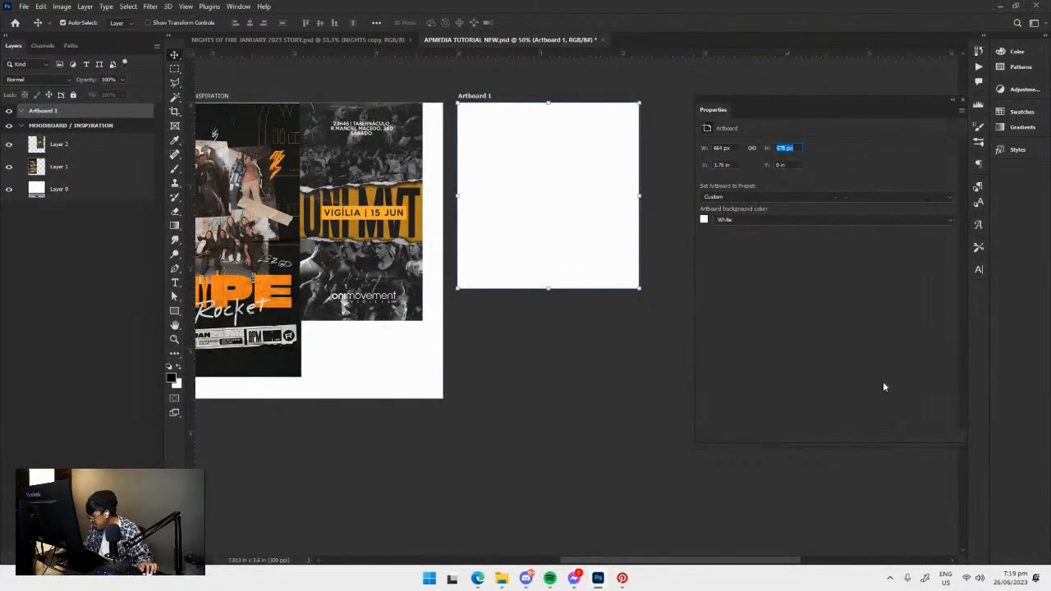
drag(839, 444, 816, 319)
drag(781, 105, 743, 105)
Set the new artboard's width and height to 1080 px each and close its Properties.
right_click(698, 148)
click(693, 148)
right_click(692, 149)
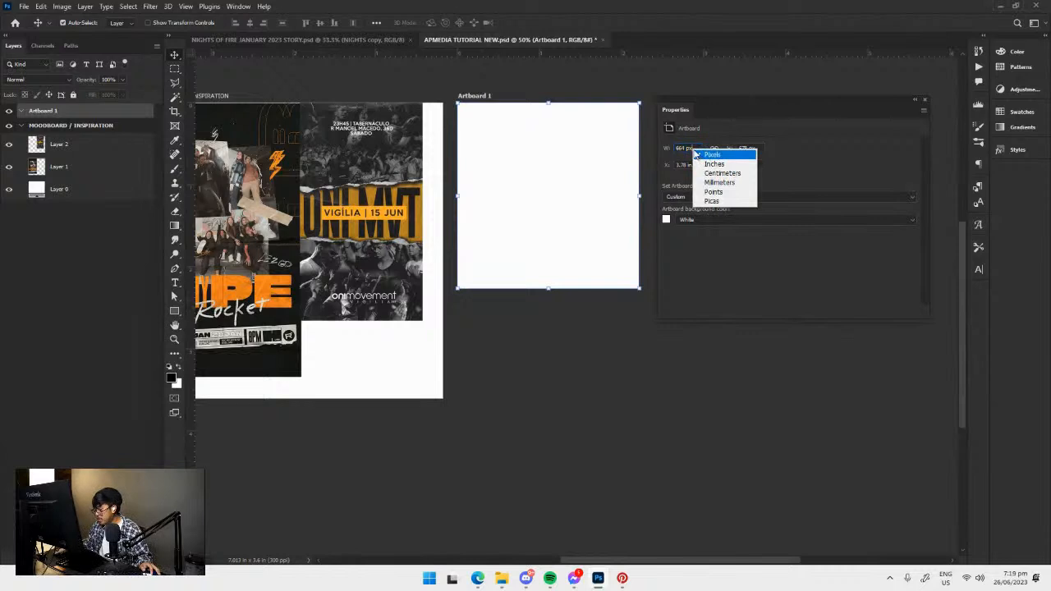
click(689, 147)
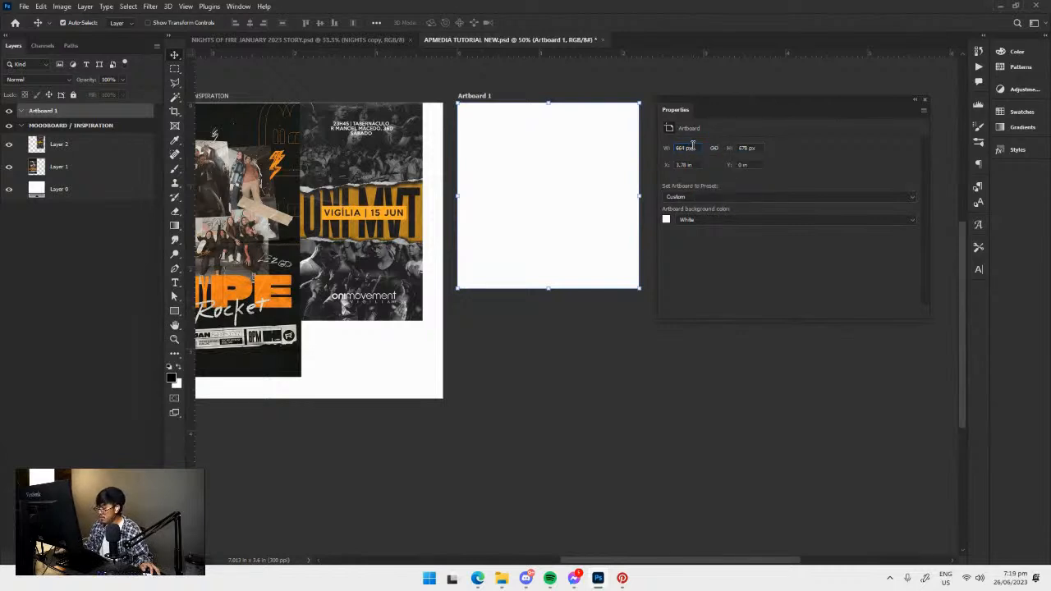
right_click(693, 149)
click(700, 153)
double_click(700, 148)
text(1080)
key(Tab)
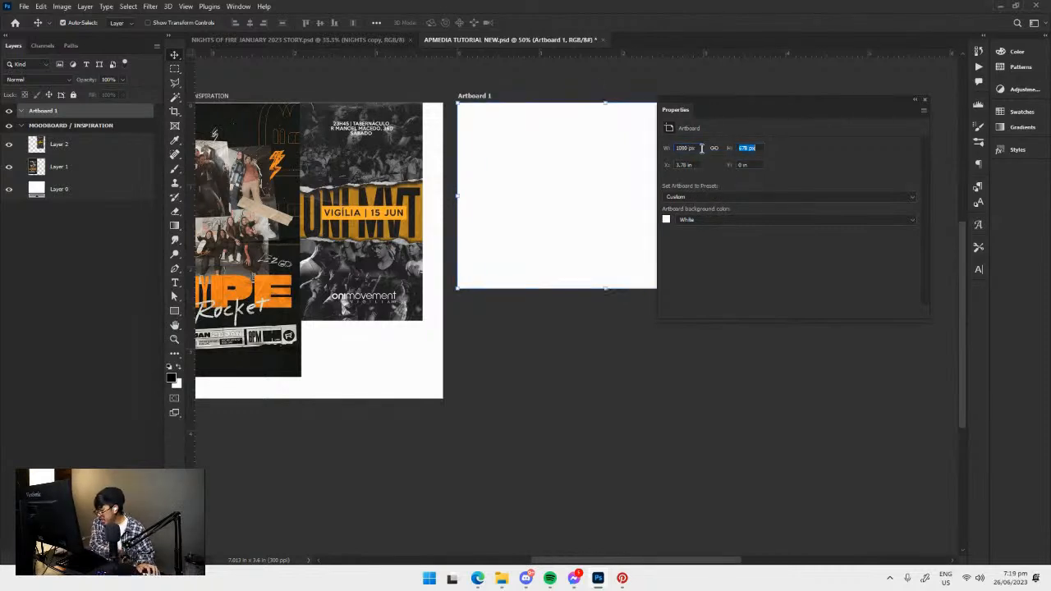
text(1080)
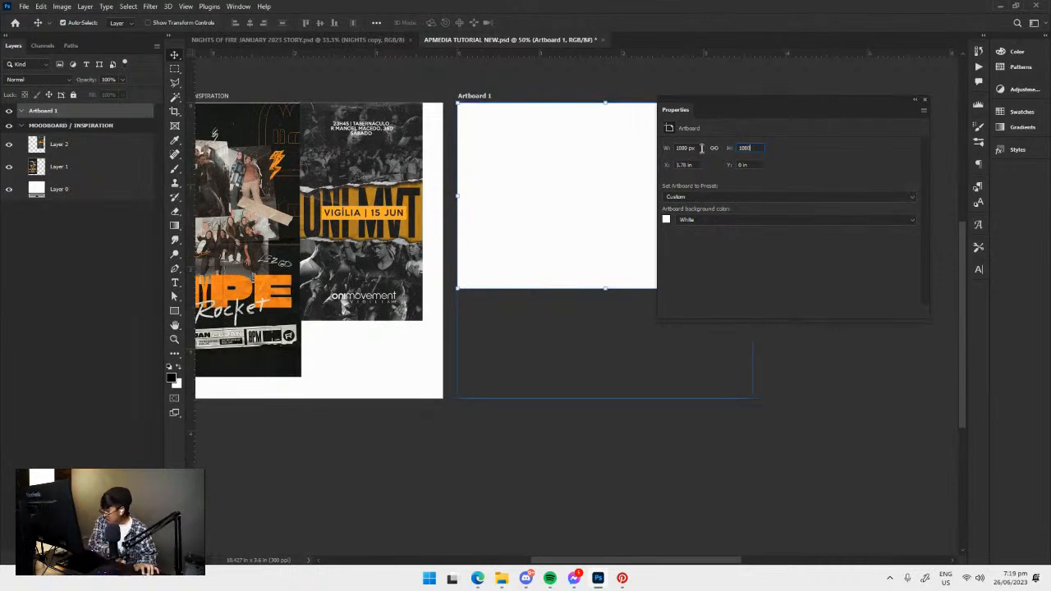
click(924, 99)
Move the new artboard slightly farther from the MOODBOARD / INSPIRATION artboard and deselect it.
key(v)
drag(686, 253, 660, 254)
key(ctrl+minus)
key(ctrl+minus)
key(ctrl+plus)
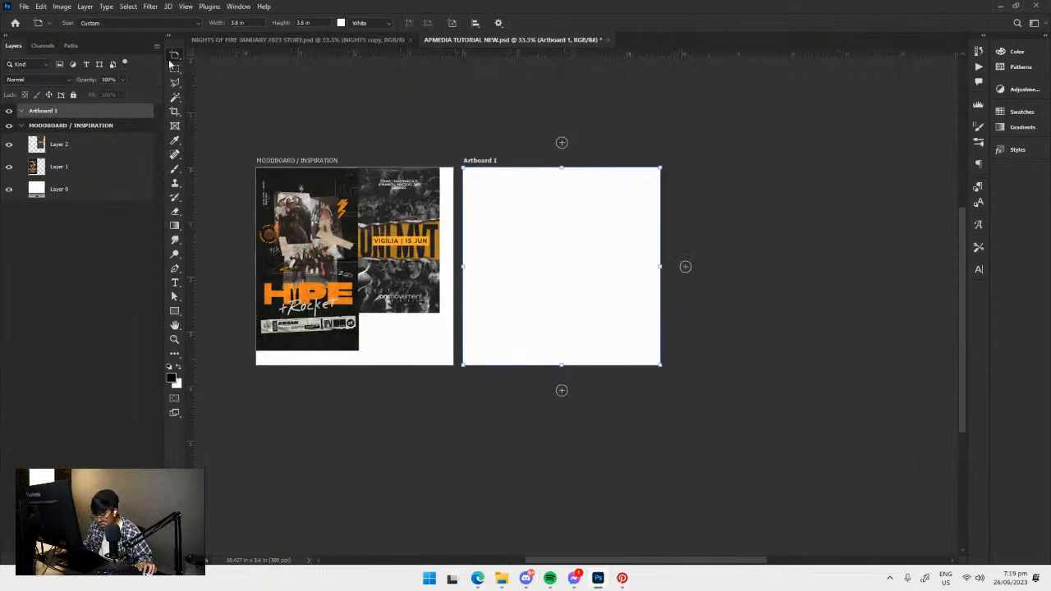
drag(484, 174, 503, 195)
key(v)
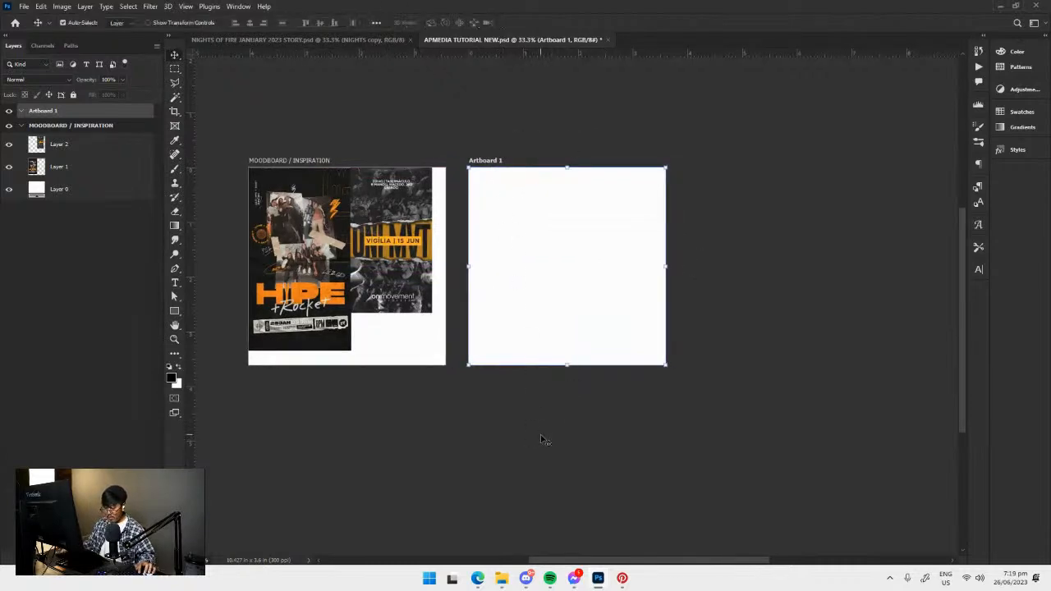
drag(575, 406, 531, 417)
click(536, 418)
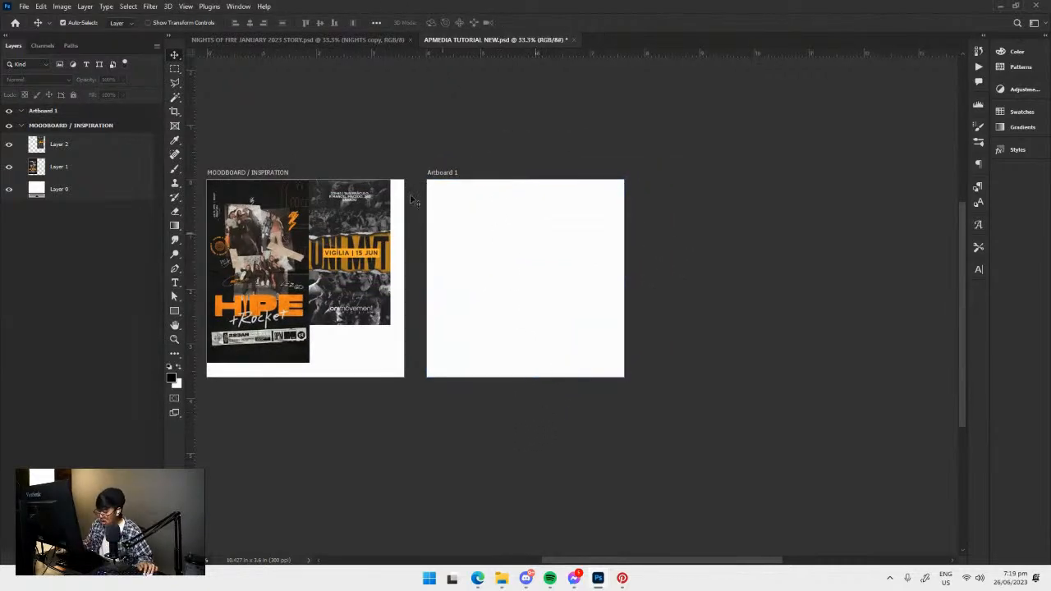
View the NIGHTS OF FIRE JANUARY 2023 STORY document, then return to APMEDIA TUTORIAL NEW.
click(345, 41)
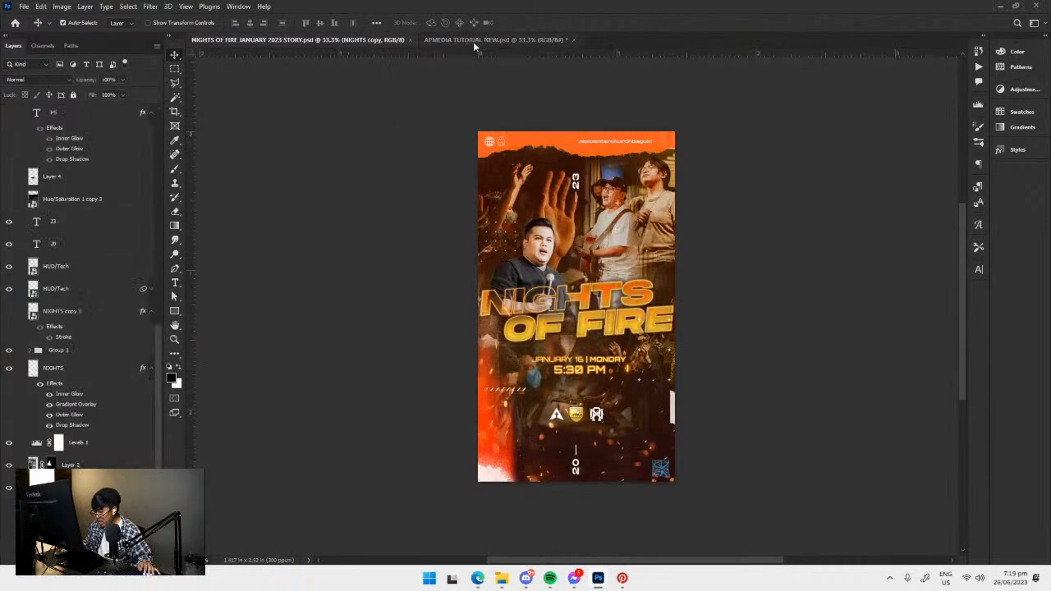
click(473, 40)
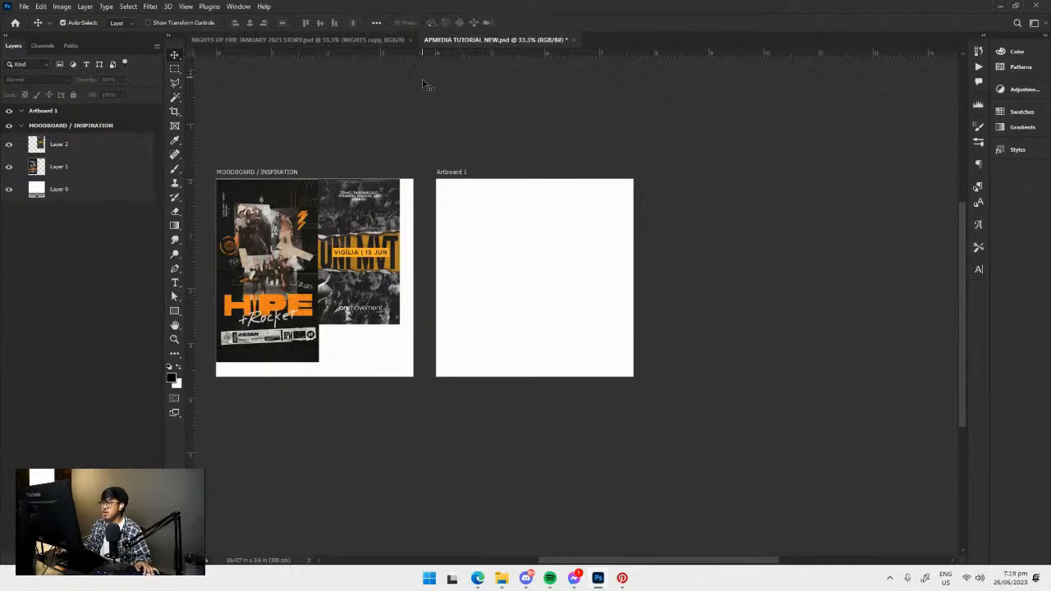
drag(437, 132, 444, 132)
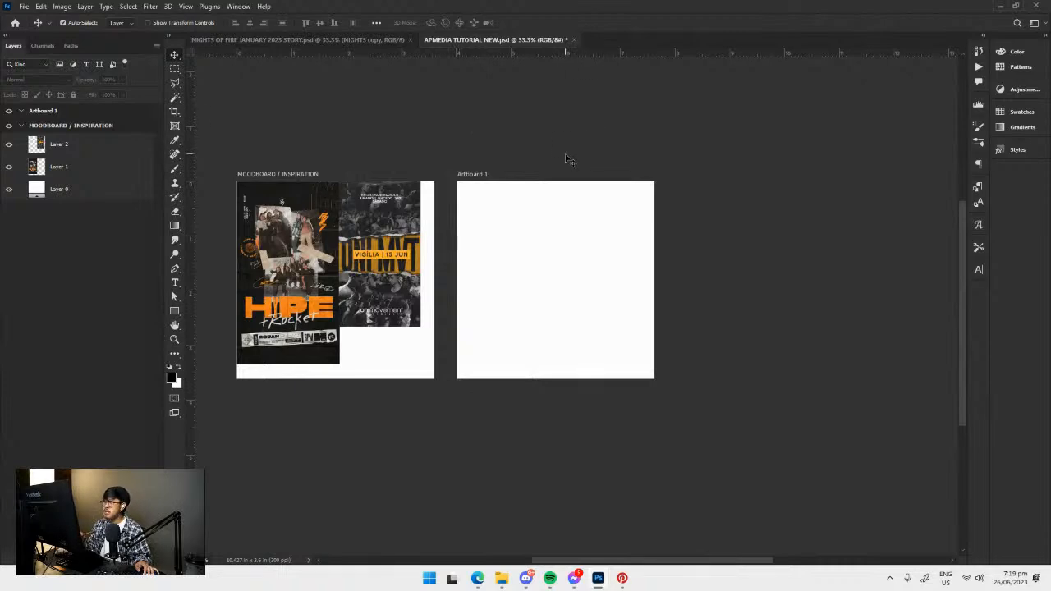
Switch to the NIGHTS OF FIRE JANUARY 2023 STORY document and collapse Group 2 in the layer list.
click(375, 39)
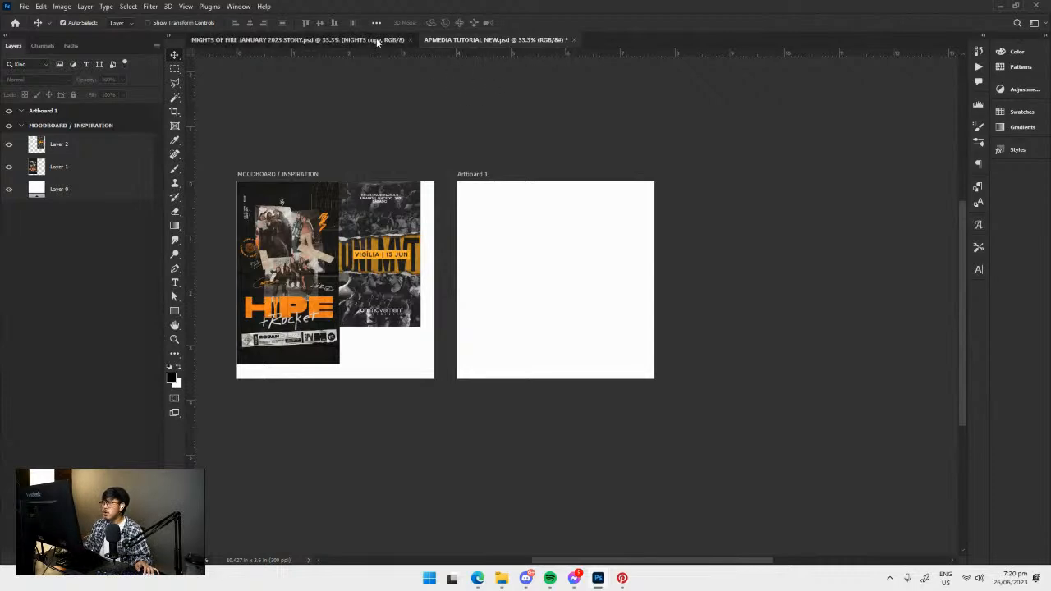
drag(592, 306, 513, 294)
drag(488, 227, 467, 227)
scroll(60, 231, up, 10)
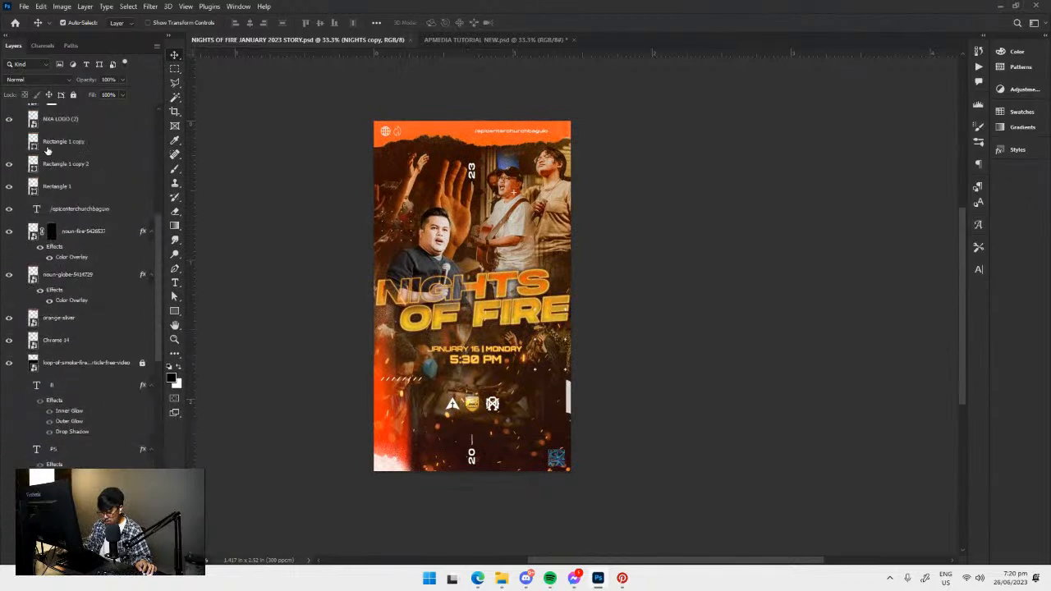
click(20, 159)
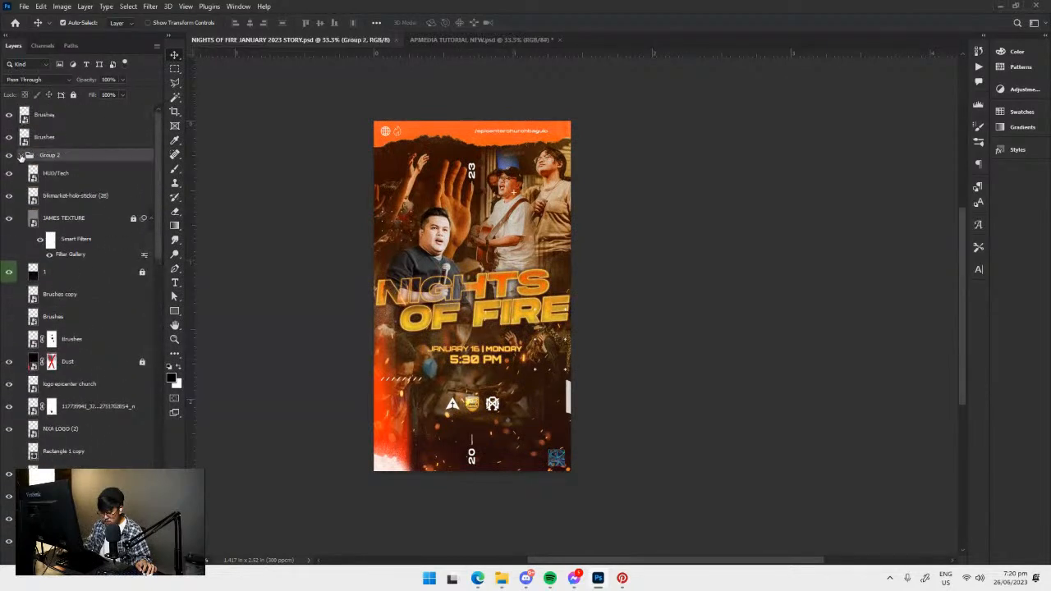
click(21, 155)
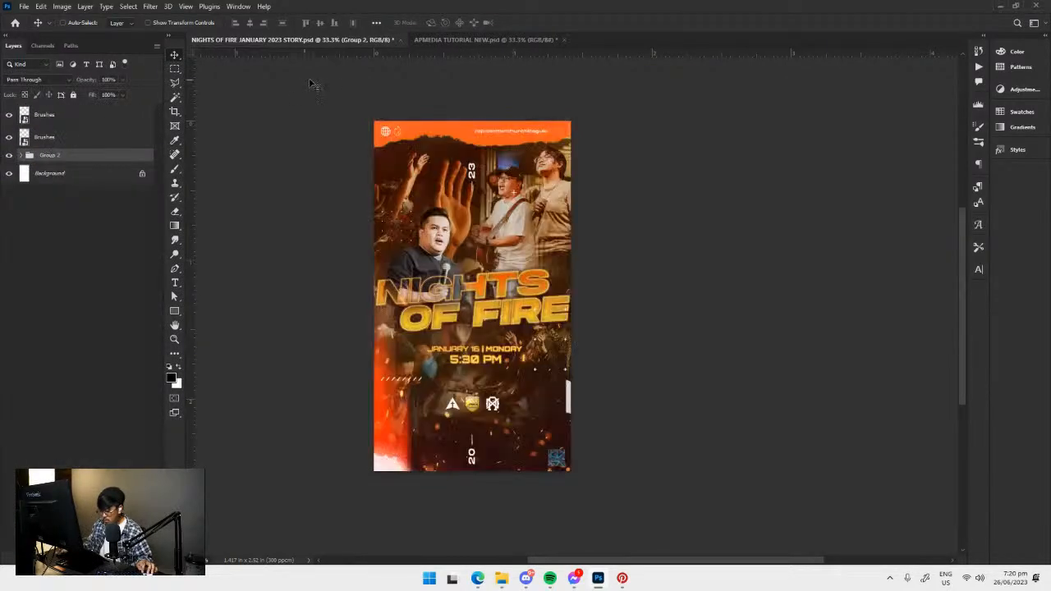
Duplicate Group 2, merge the copy into a single layer and hide the original group.
right_click(52, 161)
click(27, 171)
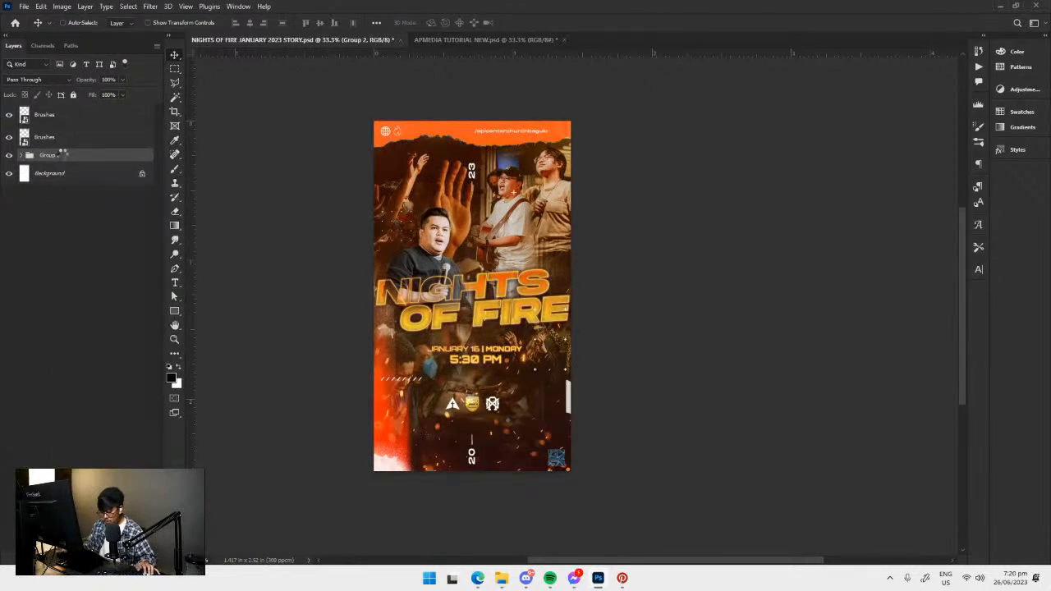
key(ctrl+j)
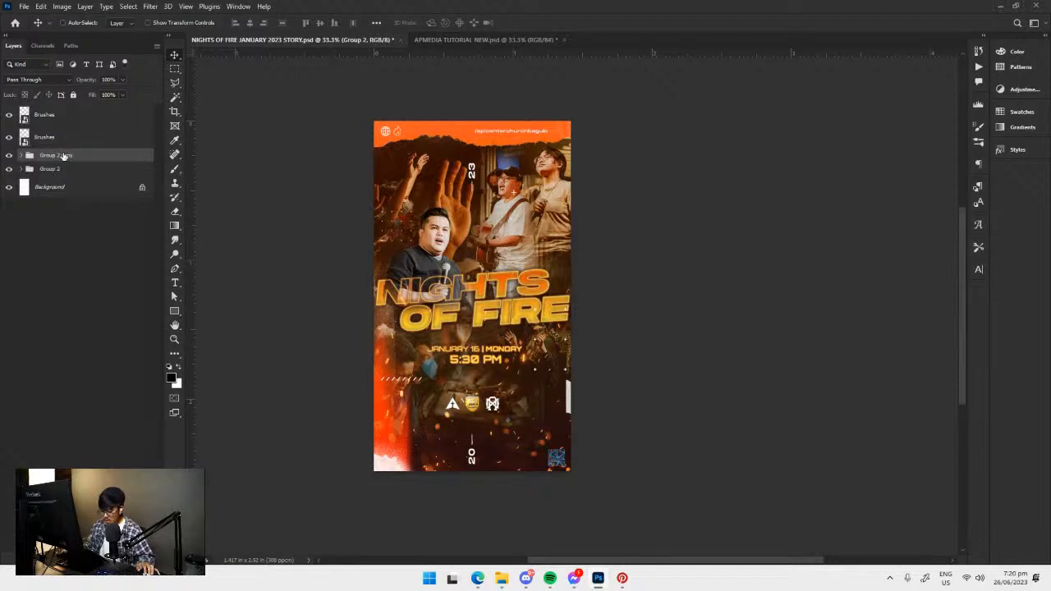
right_click(70, 159)
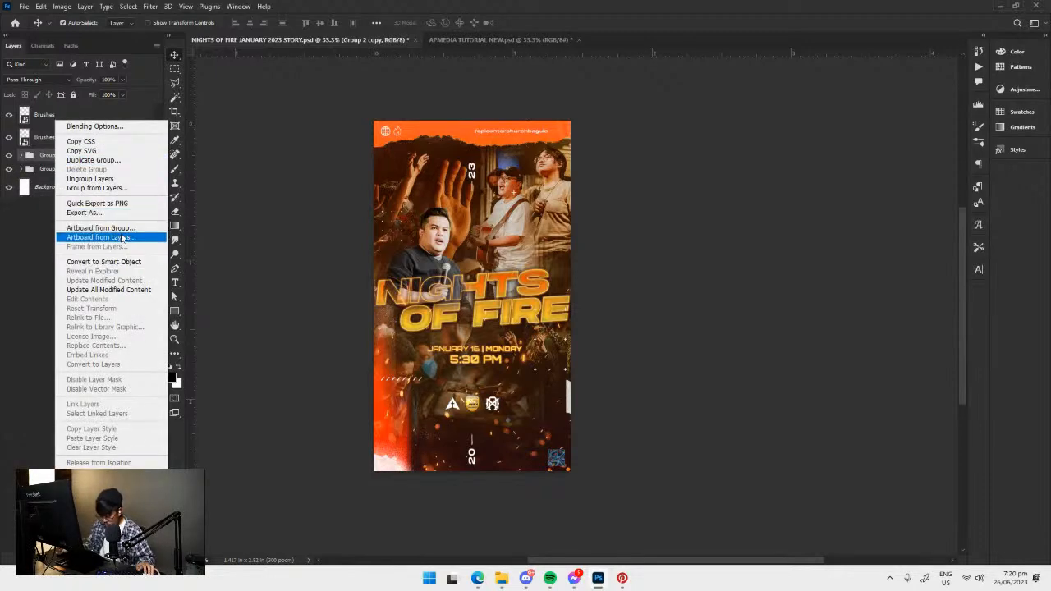
click(36, 225)
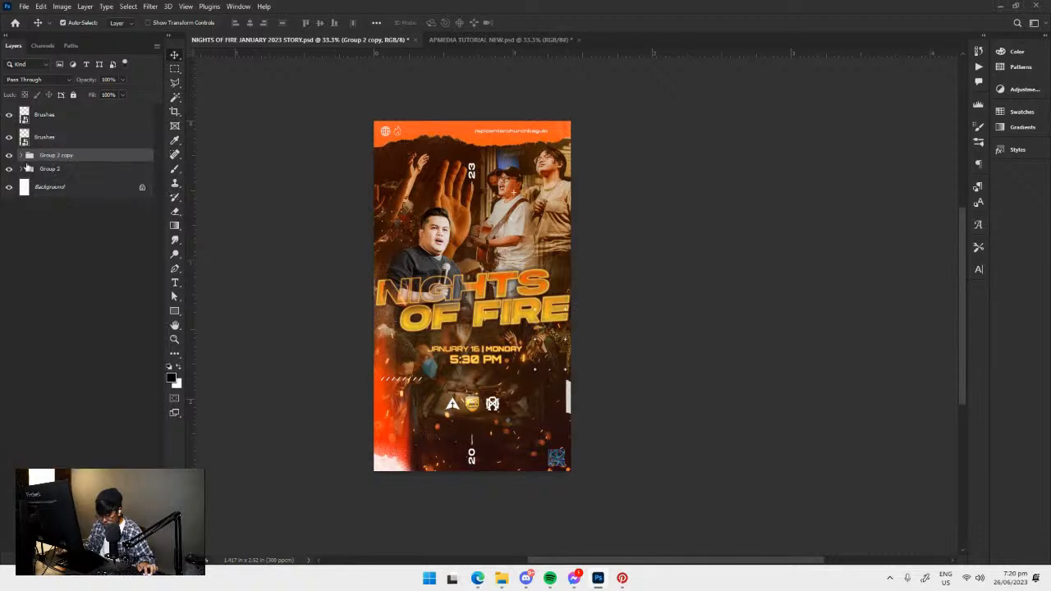
key(ctrl+e)
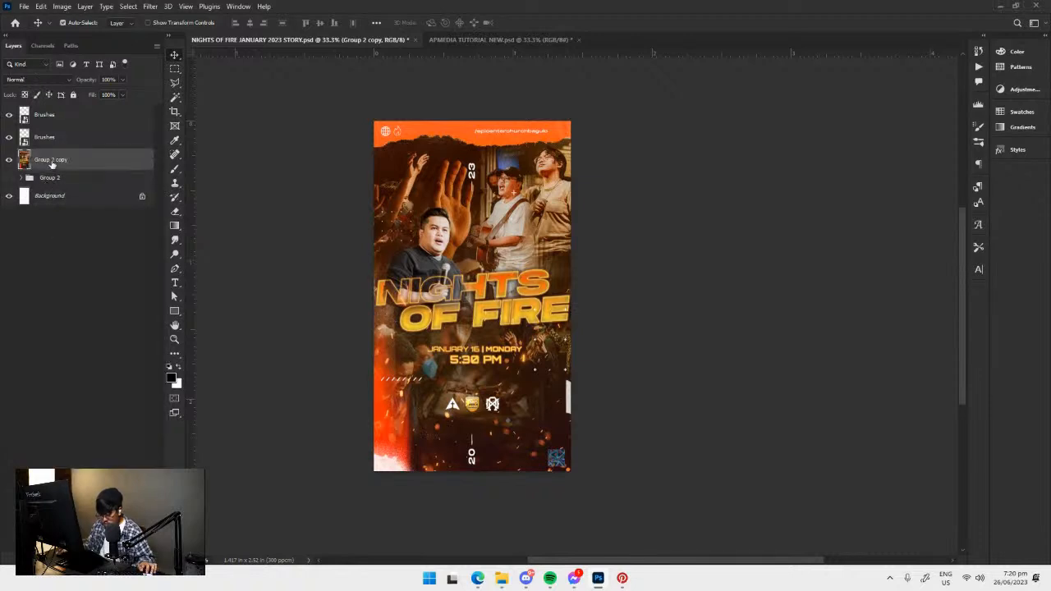
Return to APMEDIA TUTORIAL NEW and select the MOODBOARD / INSPIRATION artboard as the destination for the poster.
click(495, 39)
click(424, 334)
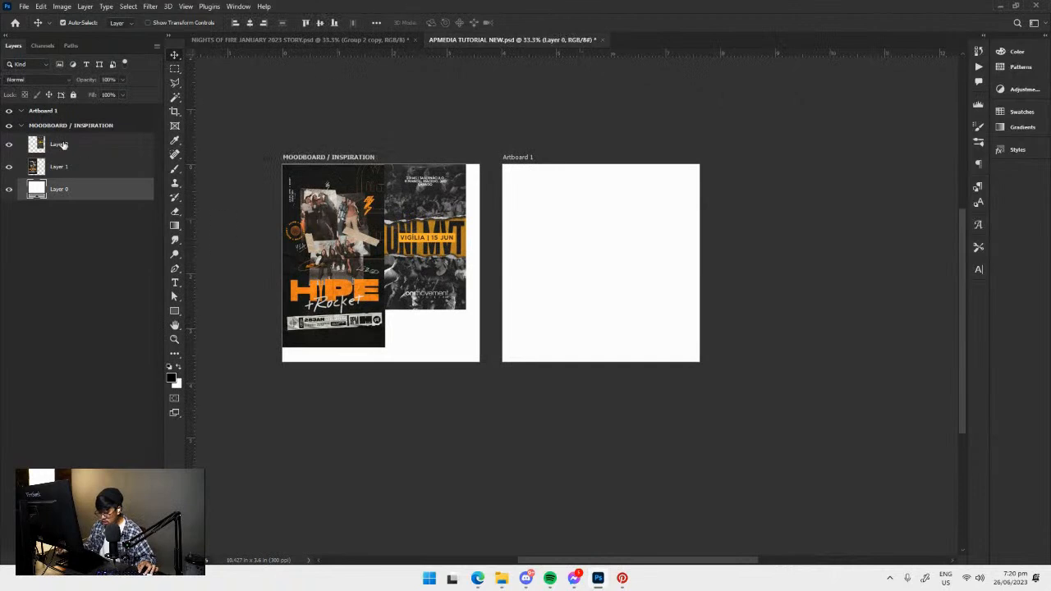
click(62, 128)
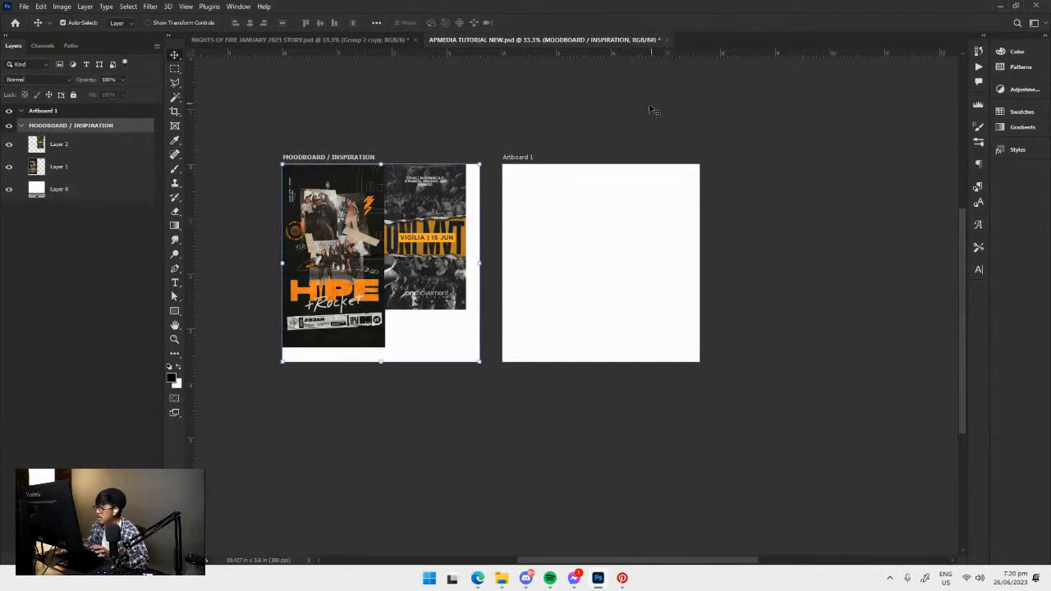
click(68, 114)
click(67, 126)
click(64, 112)
click(64, 126)
key(ctrl+plus)
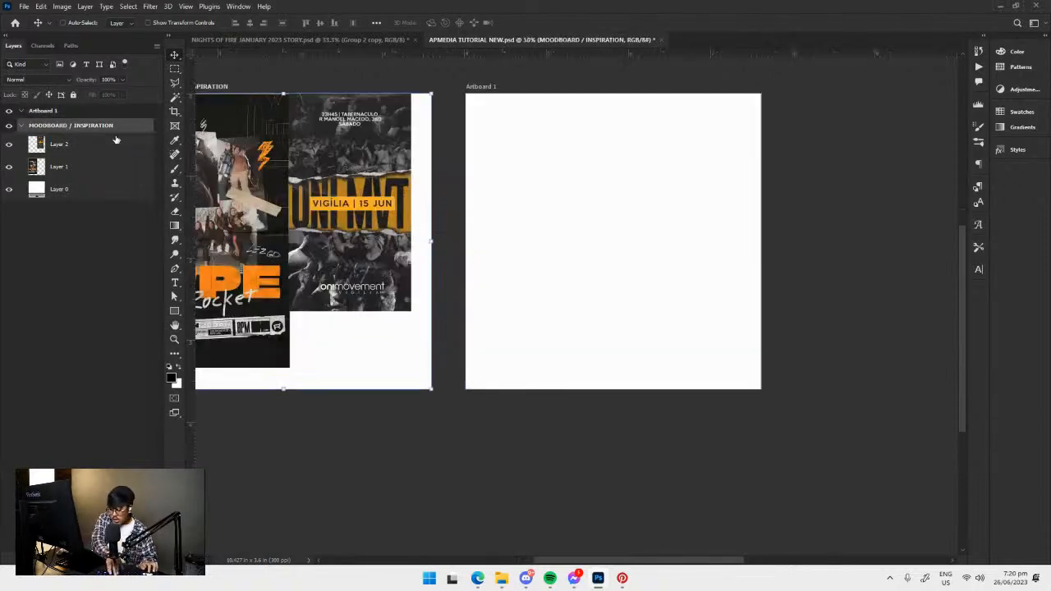
drag(428, 209, 664, 252)
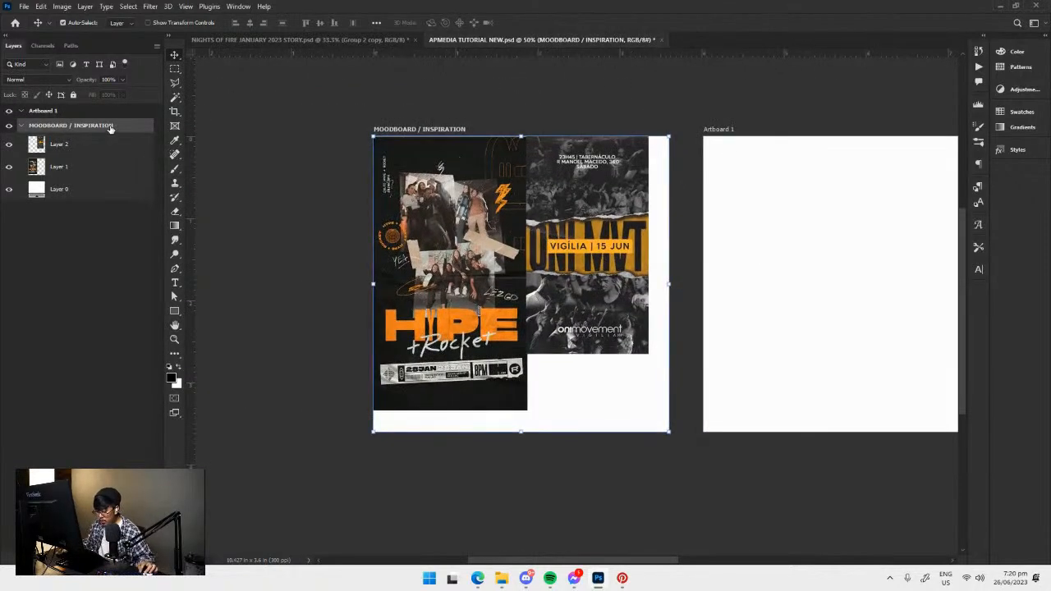
Paste the merged poster layer into the moodboard, scale it to about 24% and place it in the artboard's lower right corner.
key(ctrl+v)
drag(564, 309, 531, 345)
key(ctrl+t)
drag(350, 138, 699, 396)
drag(831, 452, 611, 379)
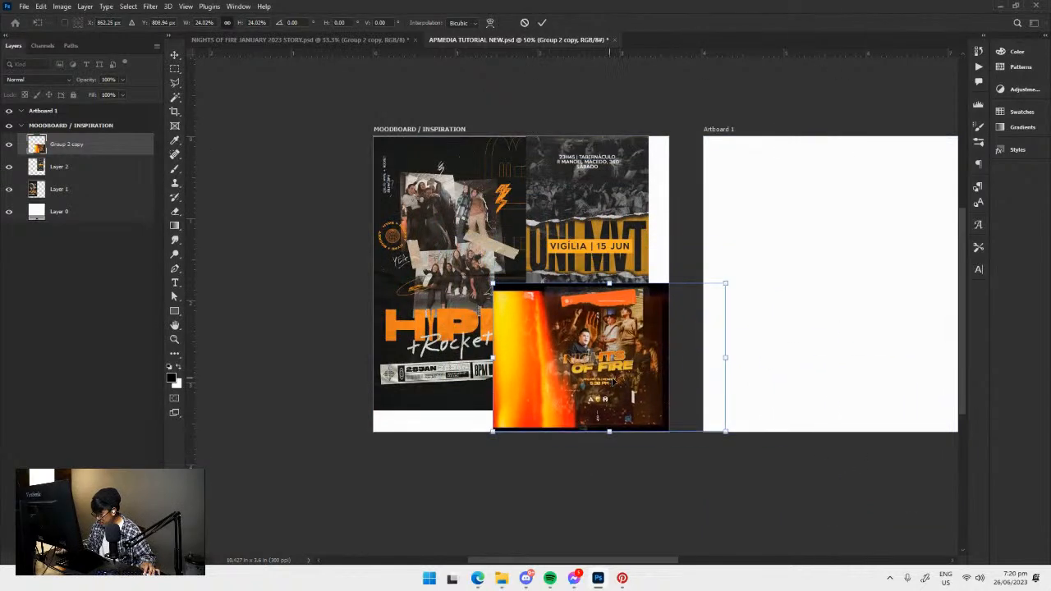
key(Return)
Select the whole visible poster area in the Nights of Fire document with a rectangular marquee and copy it.
click(344, 41)
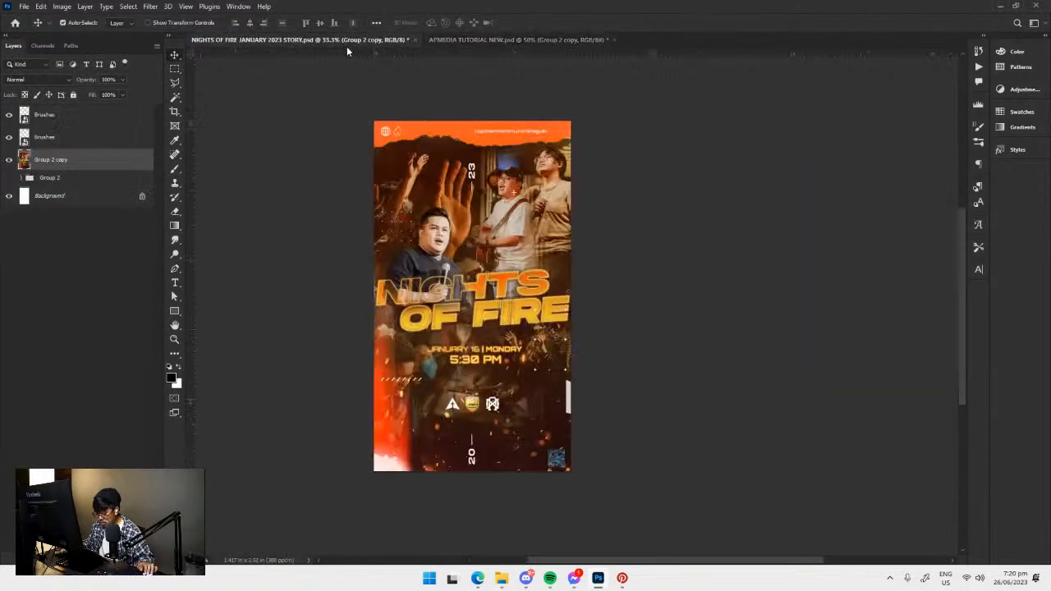
key(m)
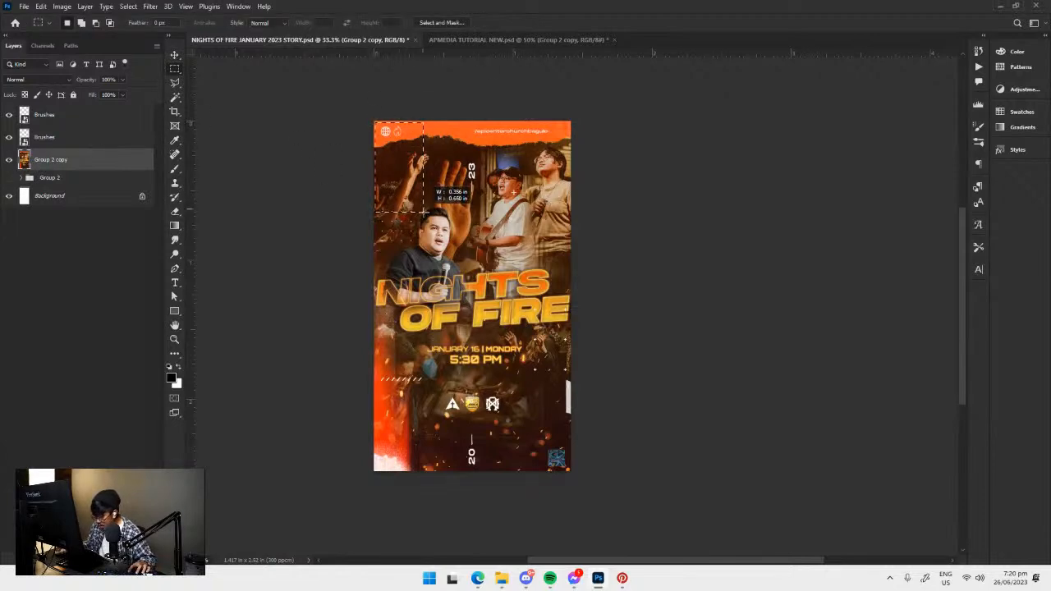
drag(375, 121, 588, 486)
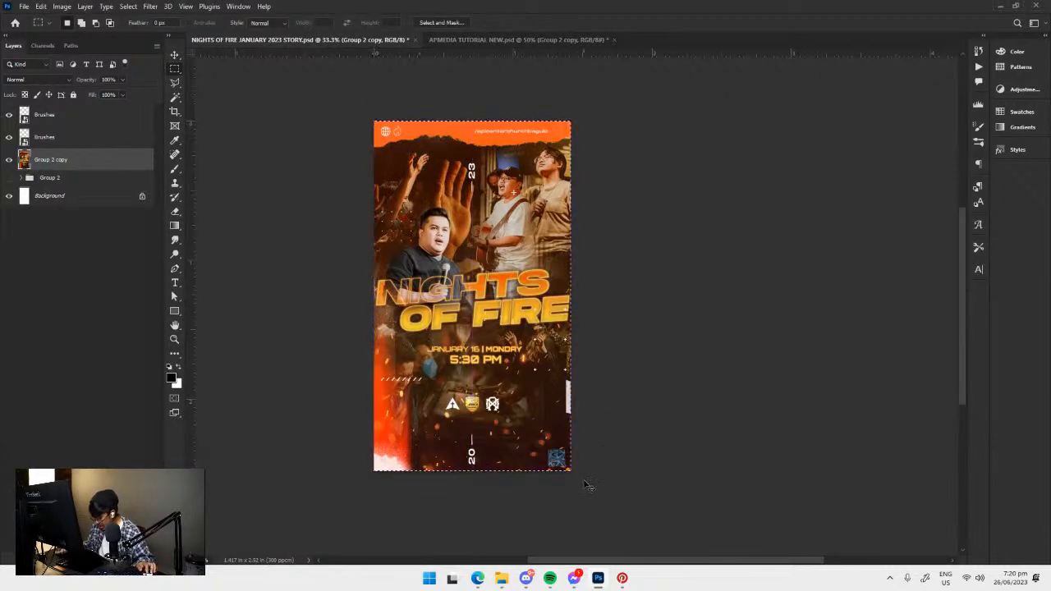
key(ctrl+c)
Paste the cropped poster into the moodboard artboard, scale it down and position it over the artboard's right half.
click(503, 40)
key(ctrl+v)
key(ctrl+t)
drag(299, 132, 366, 220)
key(ctrl+z)
drag(299, 132, 410, 329)
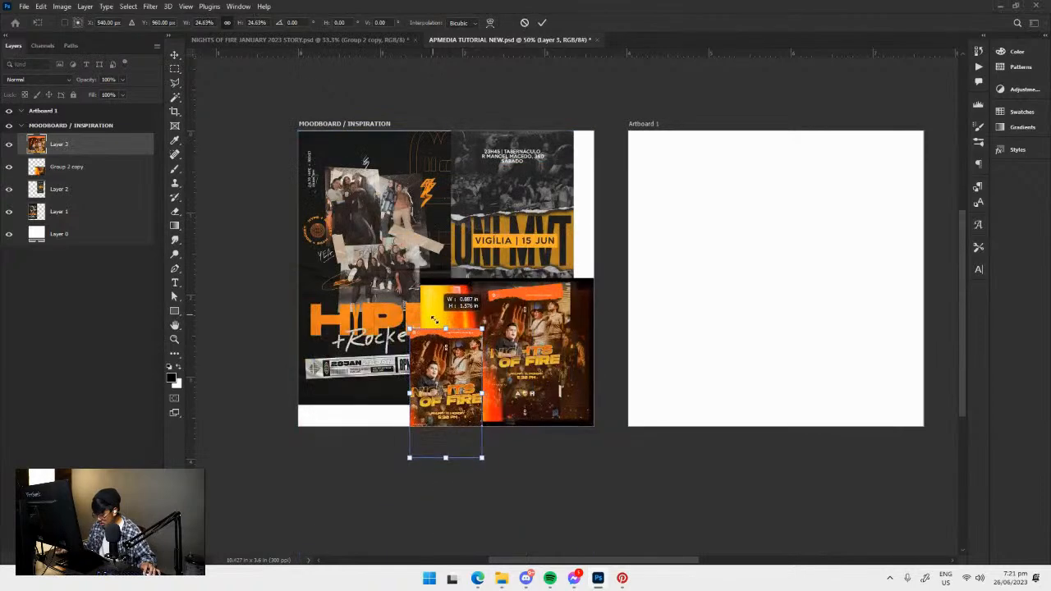
drag(482, 328, 523, 255)
drag(468, 358, 530, 263)
key(Return)
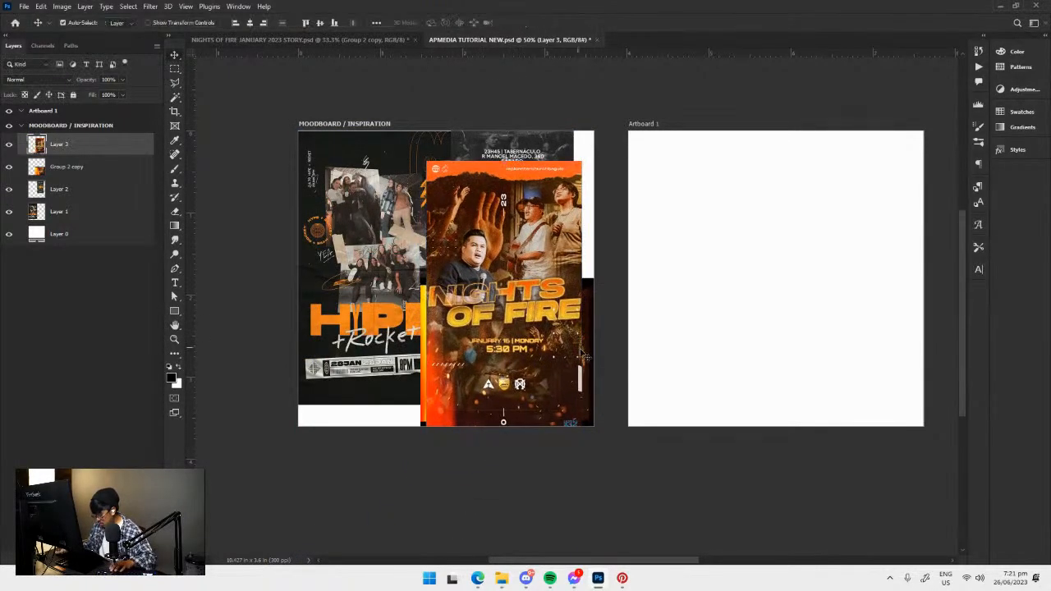
Delete the uncropped Group 2 copy and shrink the cropped poster into the moodboard's lower right area, against the HYPE poster's edge.
click(587, 349)
key(Delete)
drag(517, 337, 534, 337)
key(ctrl+t)
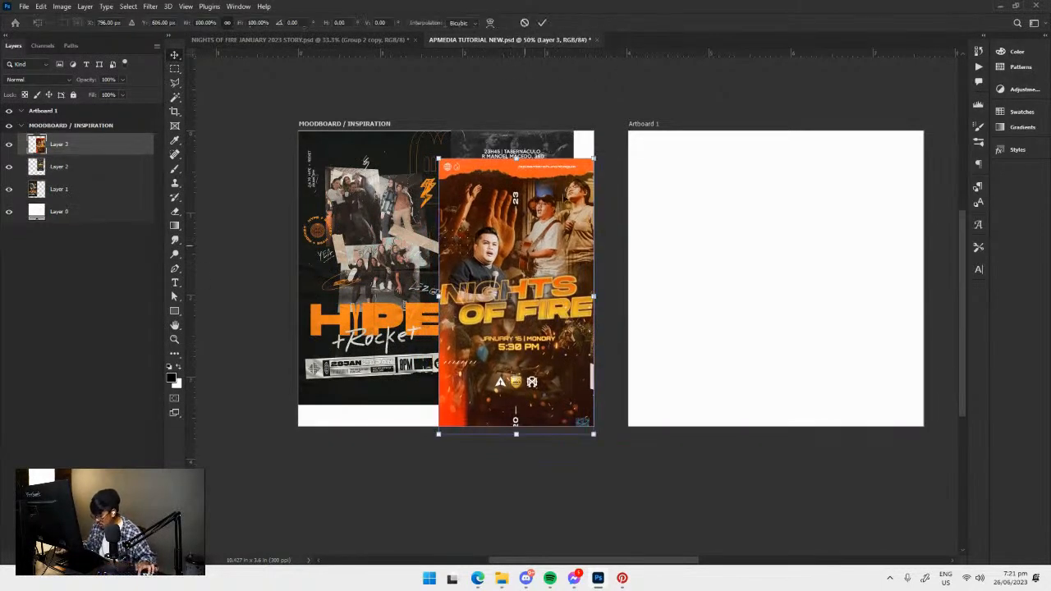
drag(593, 163, 580, 176)
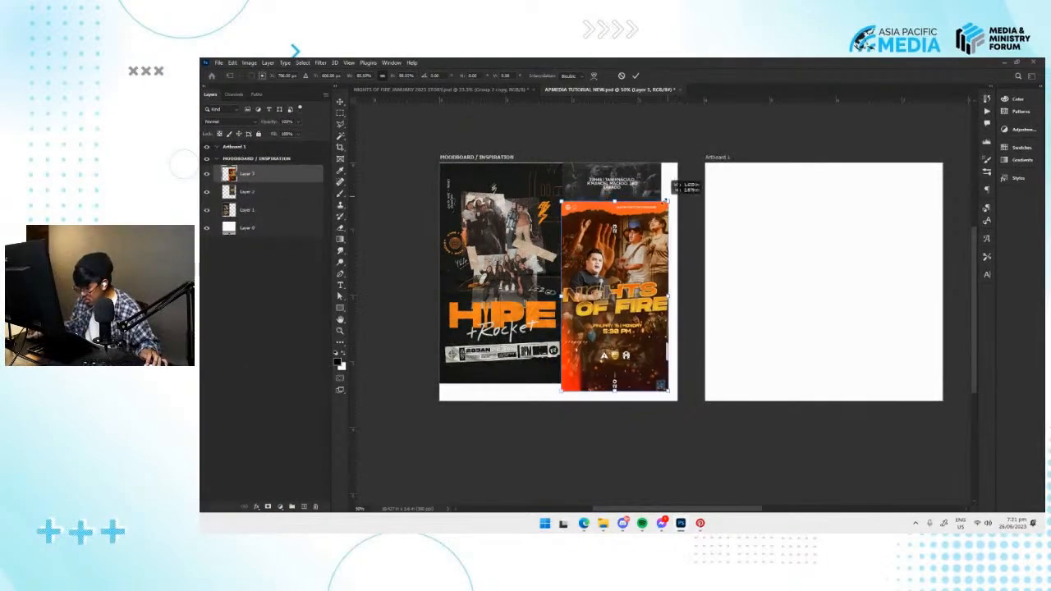
drag(664, 200, 665, 201)
drag(617, 299, 552, 313)
key(Return)
drag(666, 263, 696, 256)
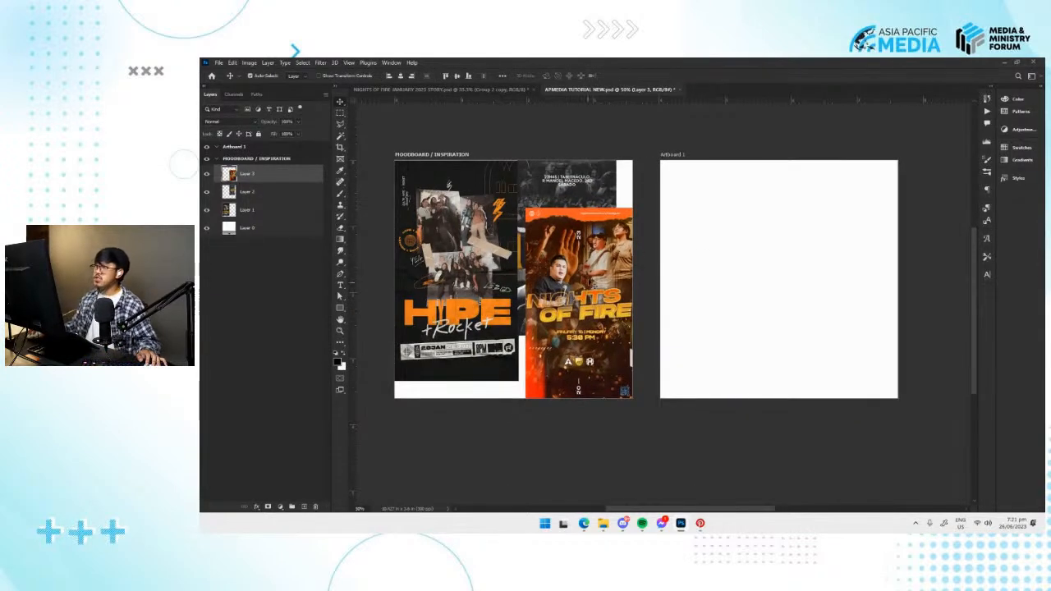
drag(584, 283, 578, 284)
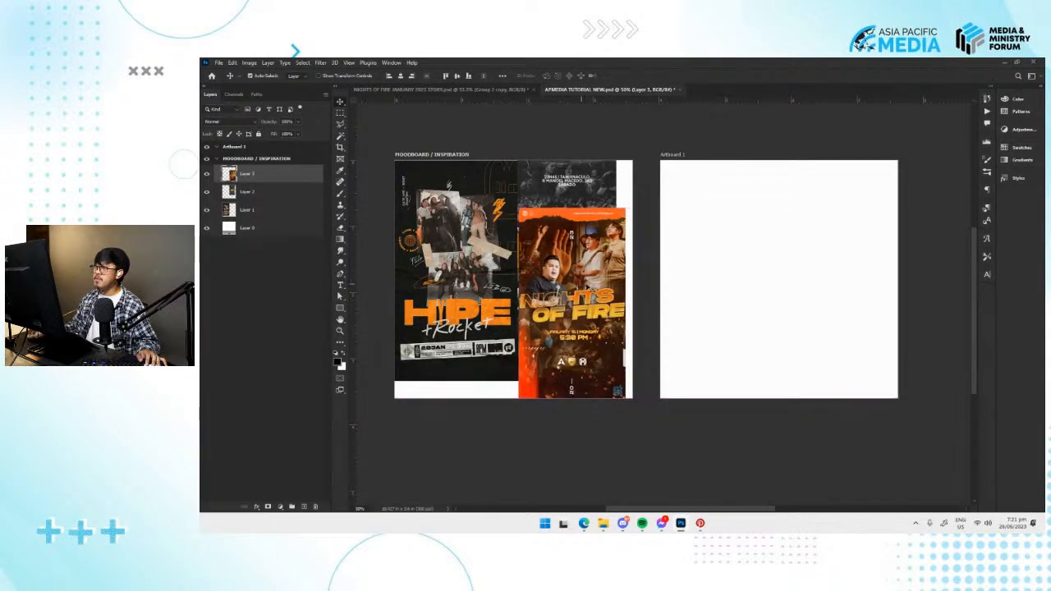
Examine the HYPE and Nights of Fire posters on the moodboard close up.
drag(692, 260, 804, 264)
key(ctrl+minus)
key(ctrl+plus)
key(ctrl+plus)
drag(554, 236, 568, 254)
key(ctrl+plus)
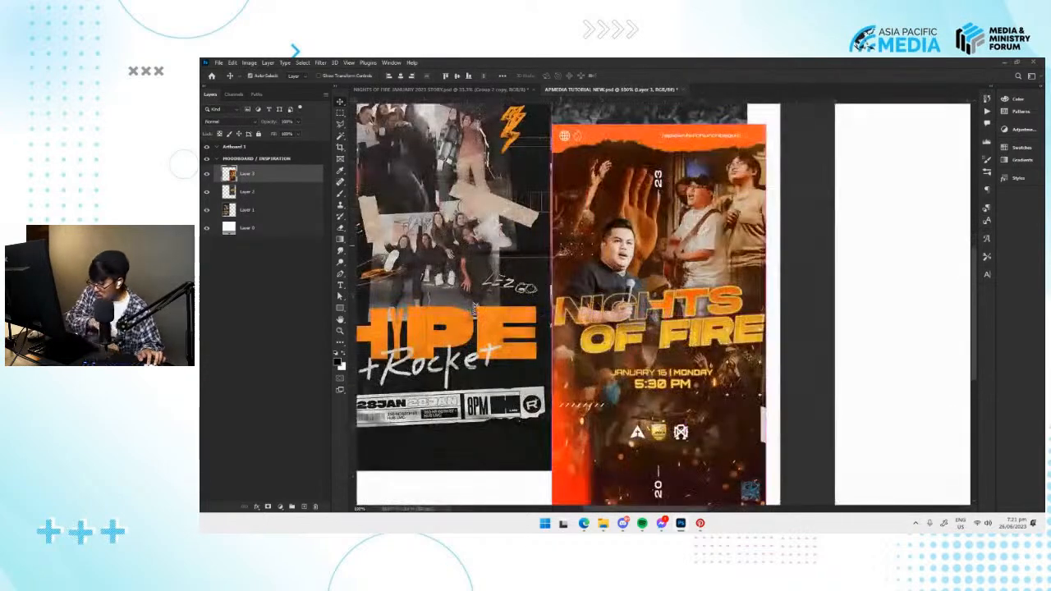
drag(565, 249, 601, 285)
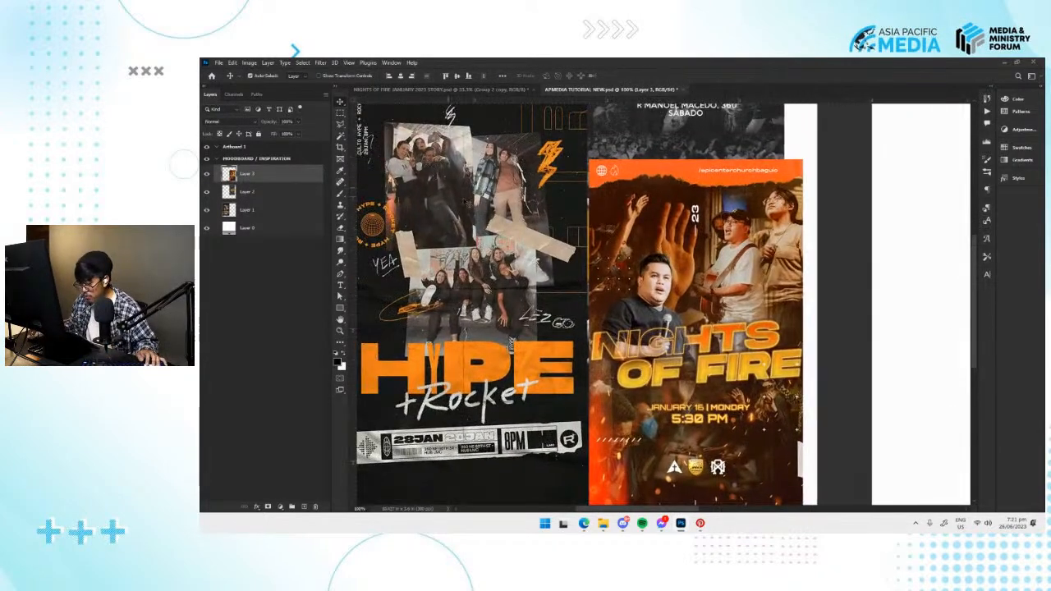
drag(458, 198, 500, 204)
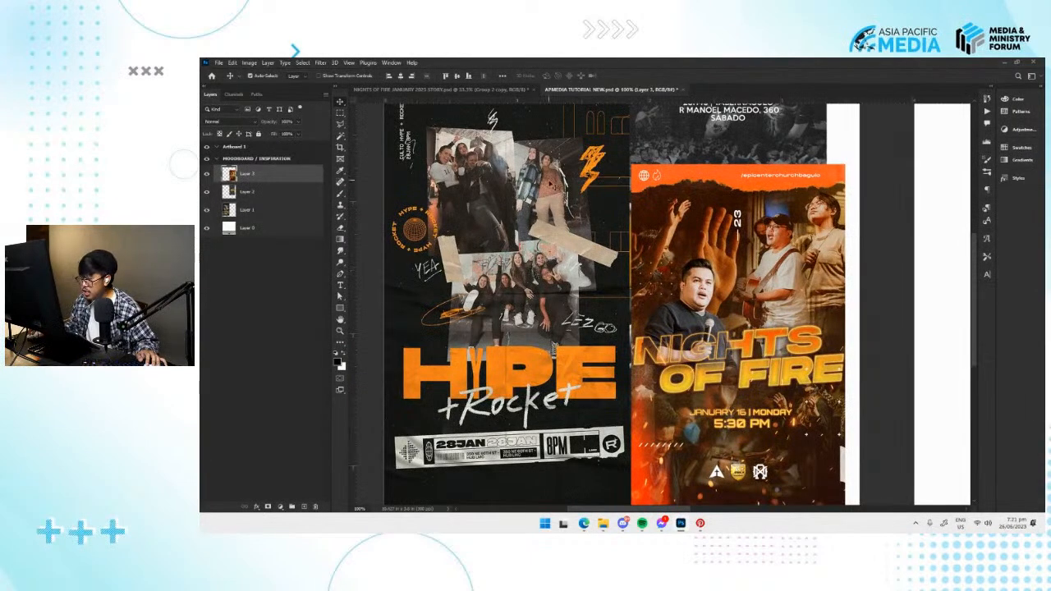
Move the Nights of Fire poster over the HYPE poster and reposition the ONI MVT poster with a small gap beside them.
drag(728, 302, 480, 272)
click(718, 330)
drag(733, 343, 688, 332)
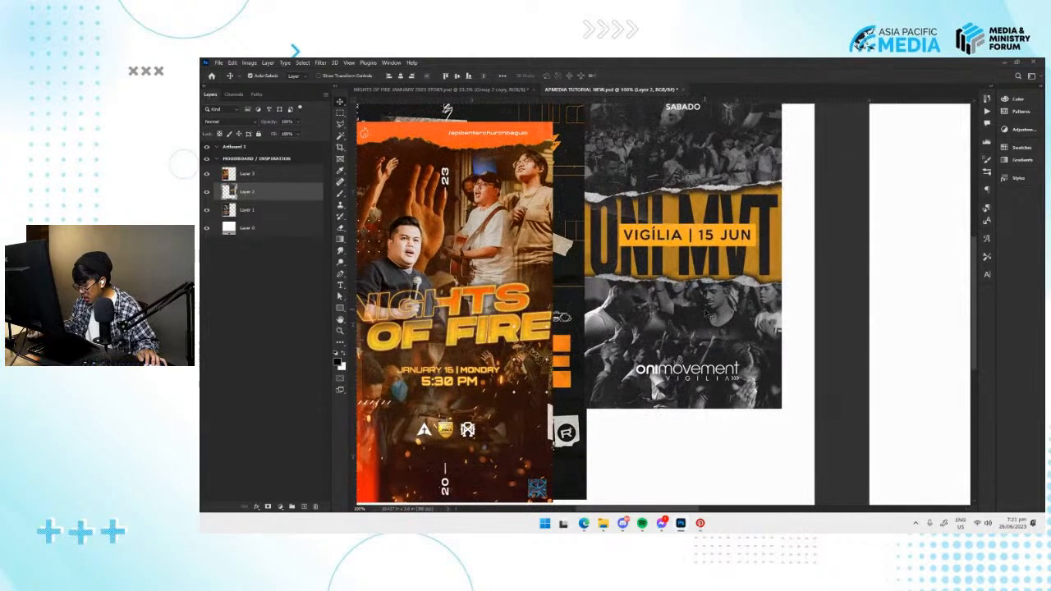
scroll(711, 322, up, 1)
scroll(715, 328, up, 1)
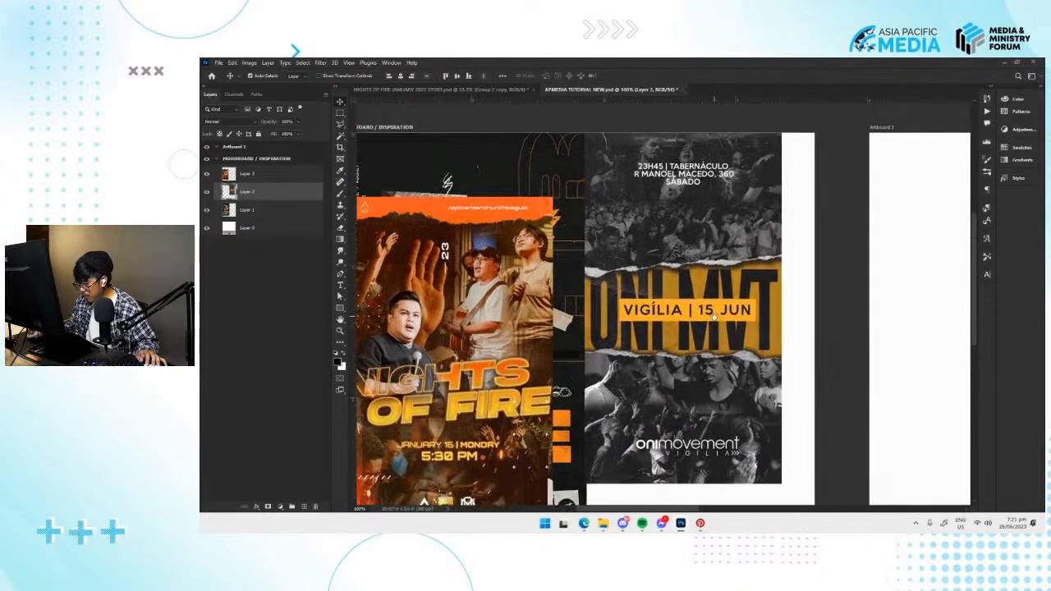
mouse_move(695, 328)
mouse_down()
mouse_move(645, 289)
mouse_move(686, 328)
mouse_up()
drag(774, 313, 633, 342)
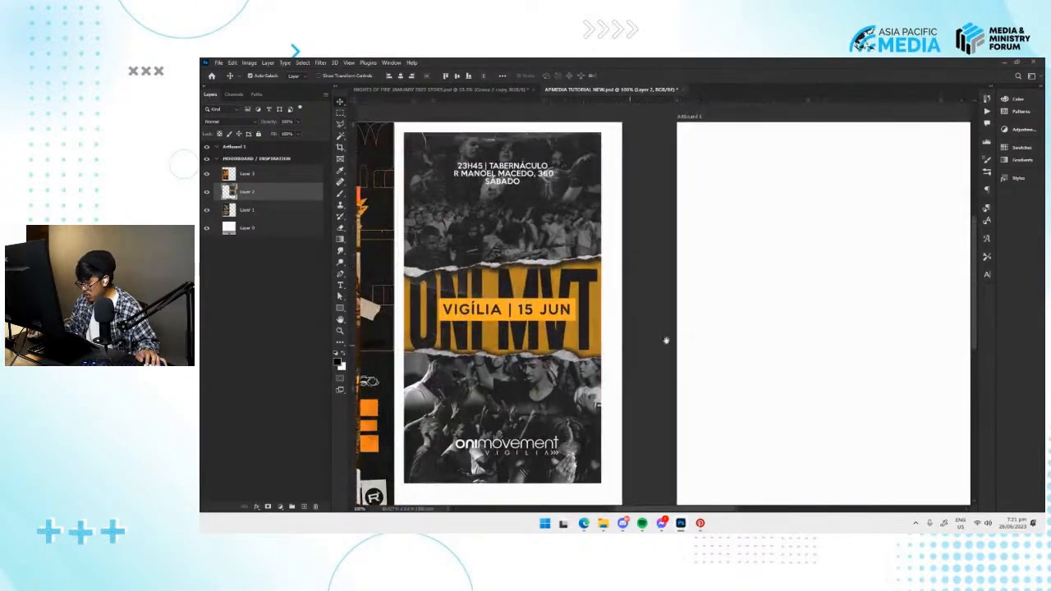
Rename Artboard 1 as SQUARE POSTER.
drag(754, 341, 724, 325)
key(ctrl+minus)
key(ctrl+minus)
key(ctrl+plus)
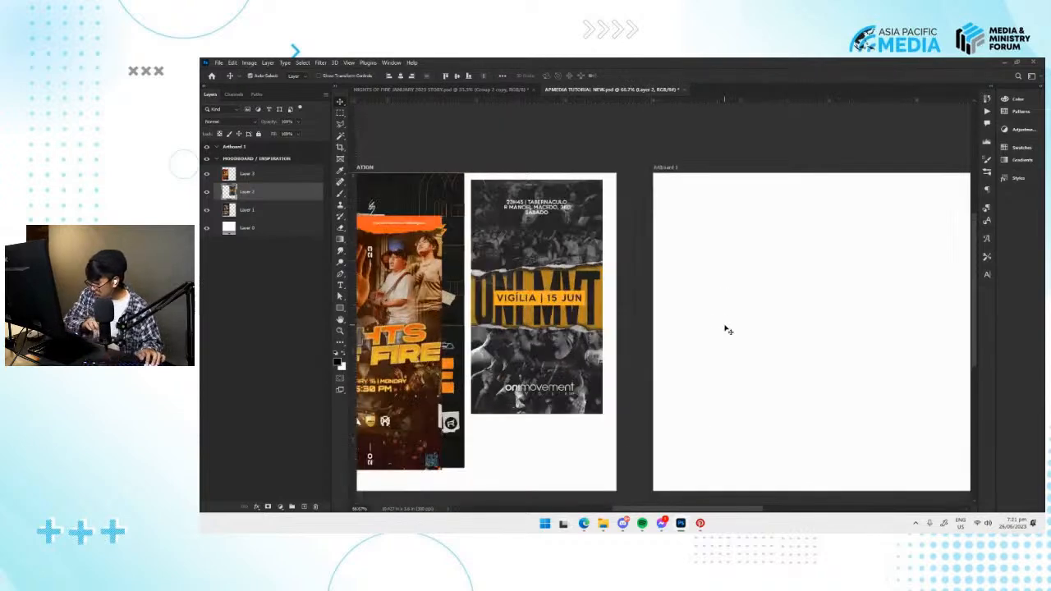
drag(765, 365, 652, 307)
drag(627, 188, 591, 260)
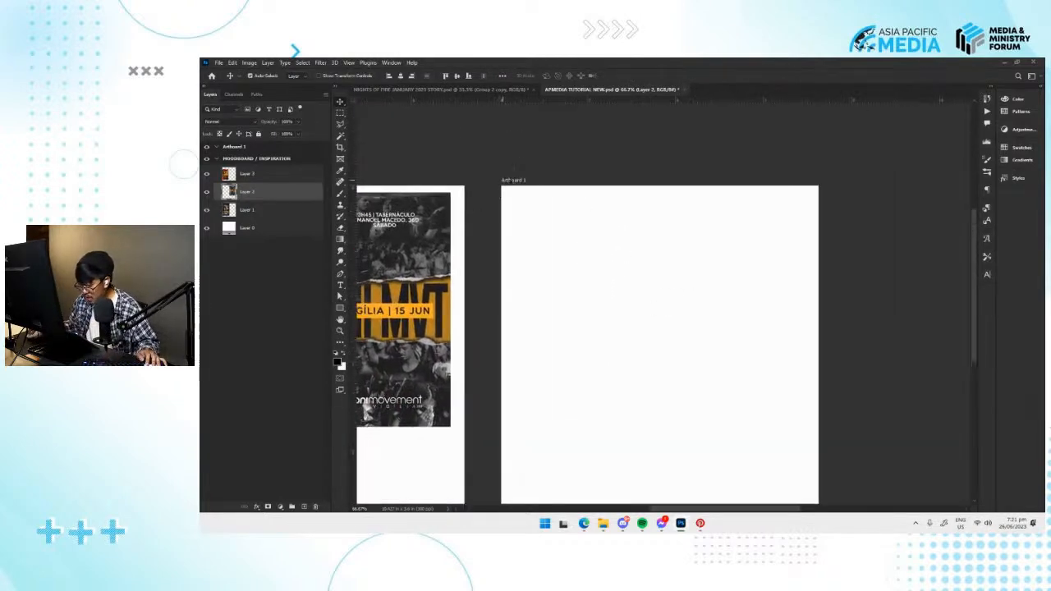
click(517, 181)
double_click(239, 148)
text(1)
text(POSTER)
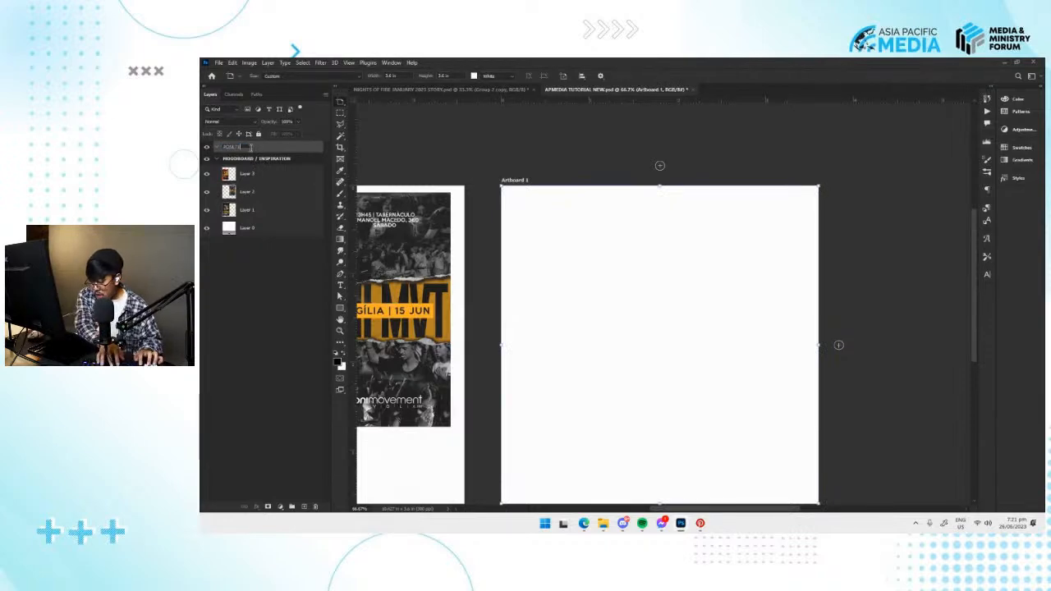
text(CIAL)
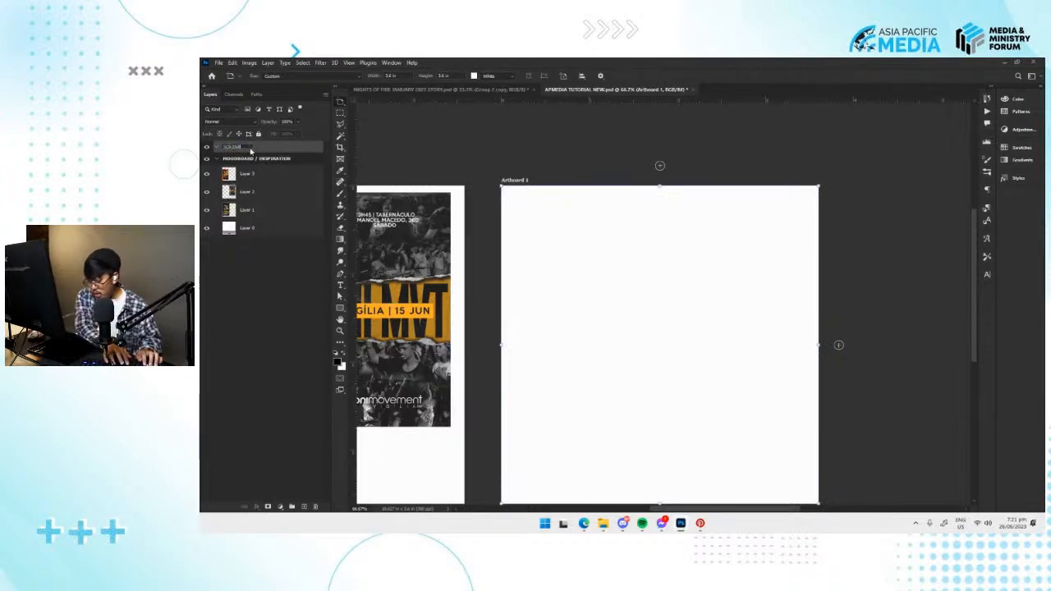
text(E)
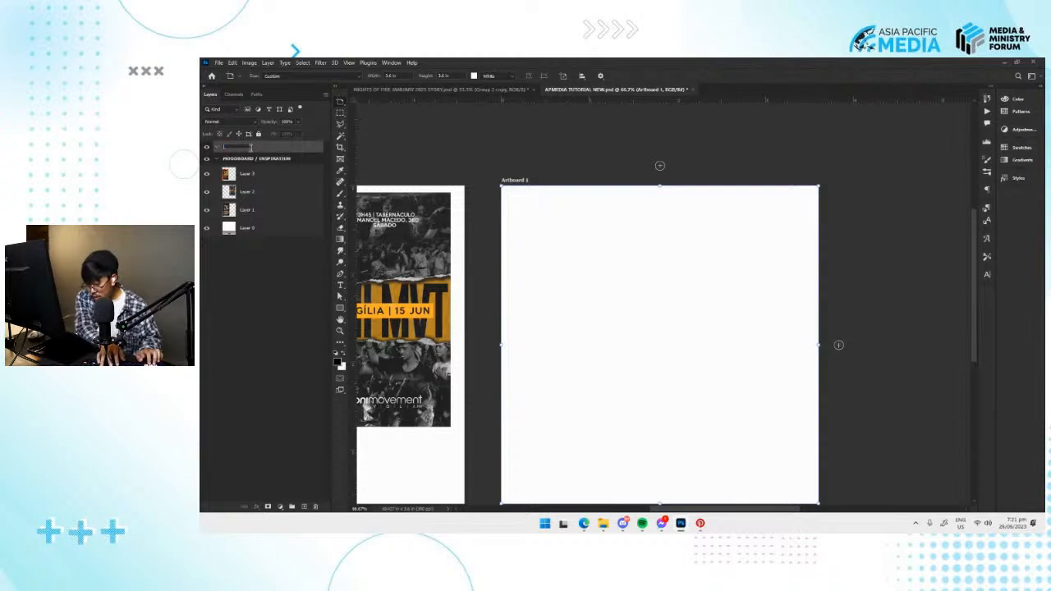
text(UARE POSTER)
key(Return)
Switch to the Move tool and deselect the artboard, keeping the moodboard and square poster side by side in view.
drag(661, 288, 824, 255)
key(v)
drag(673, 263, 698, 265)
click(737, 148)
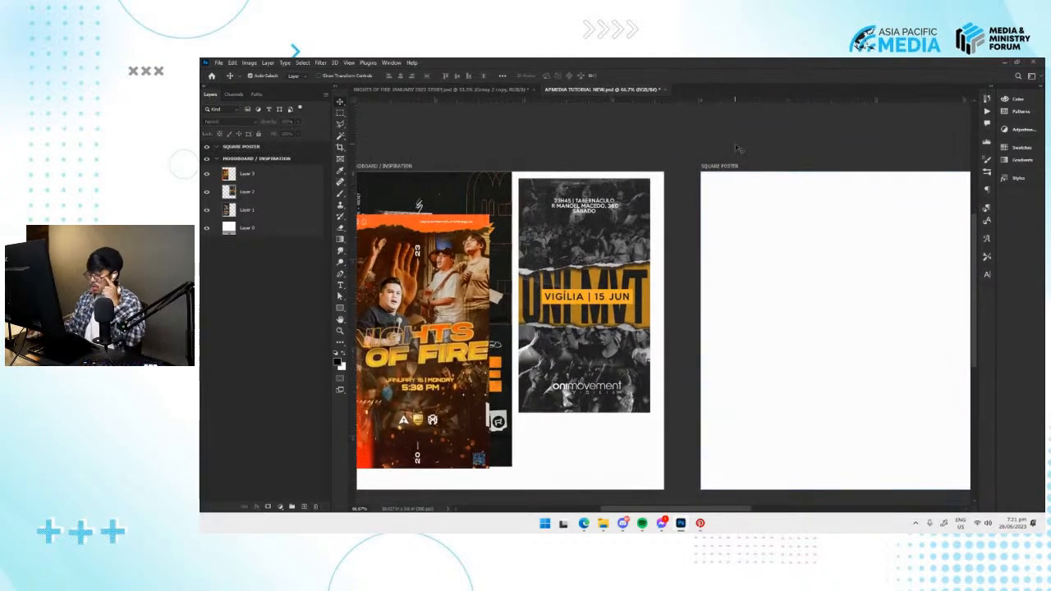
drag(393, 175, 388, 174)
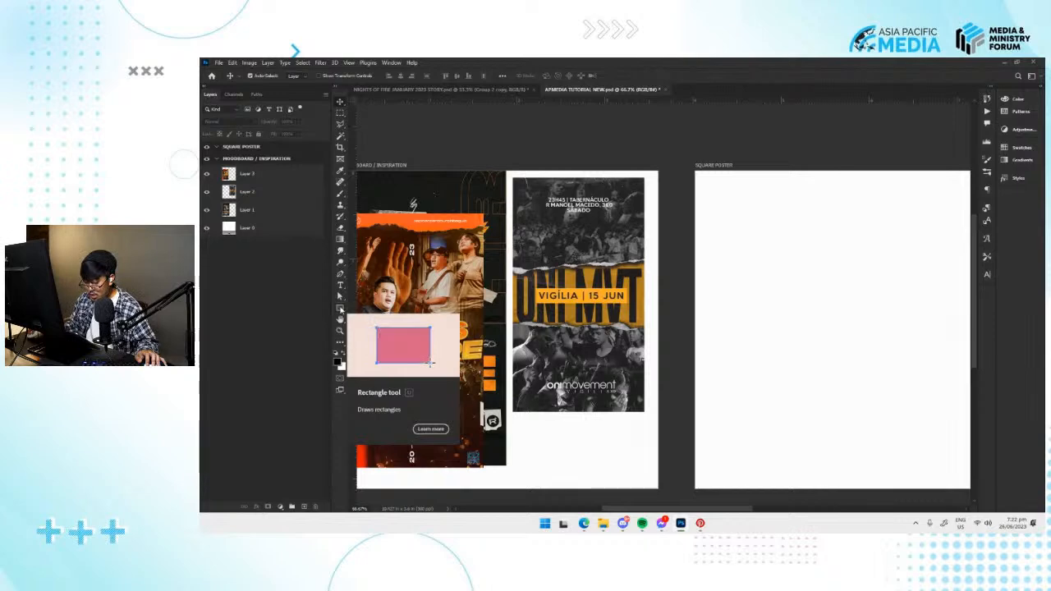
Draw a small black square about 0.26 in wide just above the SQUARE POSTER artboard's upper-left corner.
click(340, 308)
drag(710, 208, 600, 257)
drag(575, 177, 598, 205)
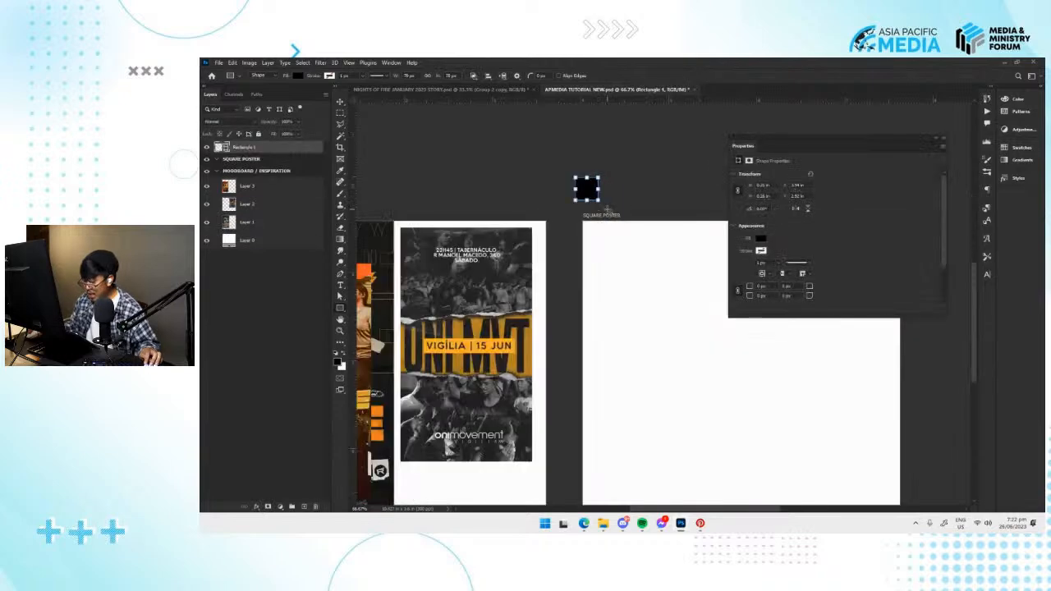
drag(884, 139, 928, 128)
Duplicate the black square three times to form an evenly spaced row of four above the SQUARE POSTER artboard.
key(v)
drag(586, 191, 631, 206)
click(546, 205)
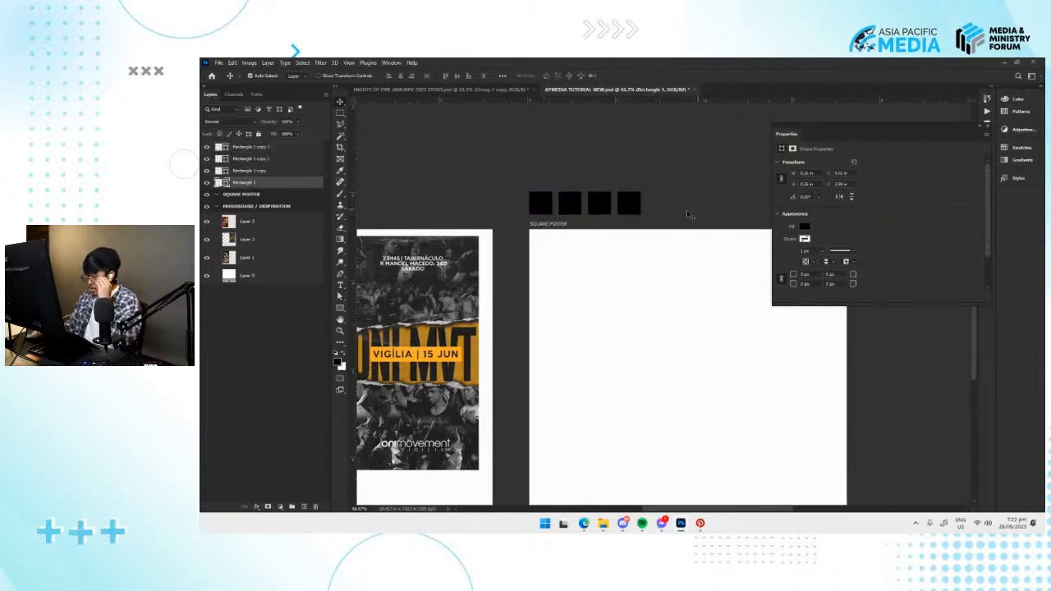
drag(502, 288, 633, 271)
drag(523, 259, 544, 243)
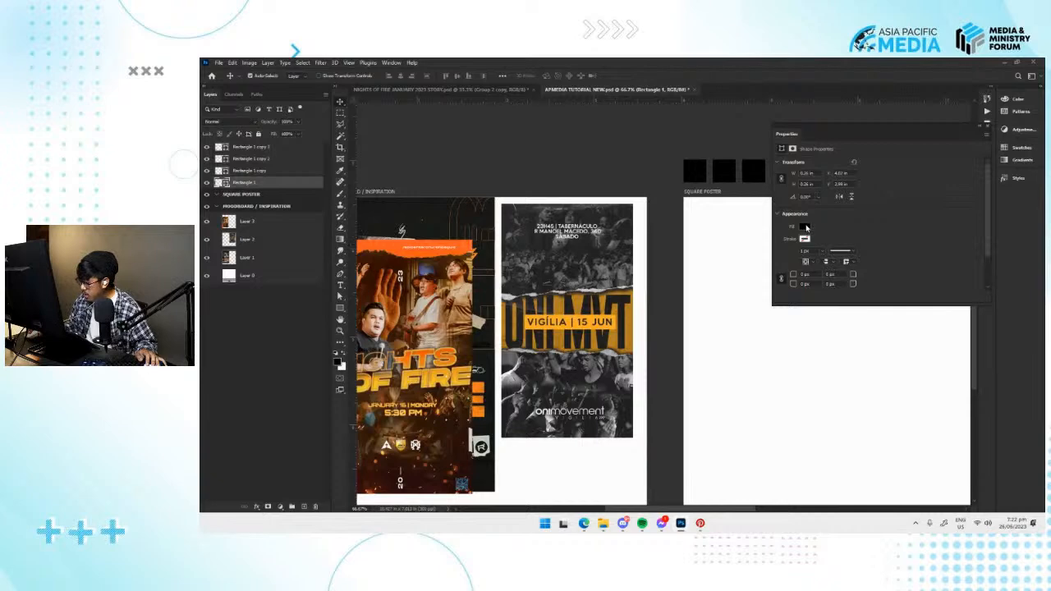
Dock the floating Properties panel with the collapsed panels below Styles and reopen it for the selected square.
click(1021, 149)
click(1021, 150)
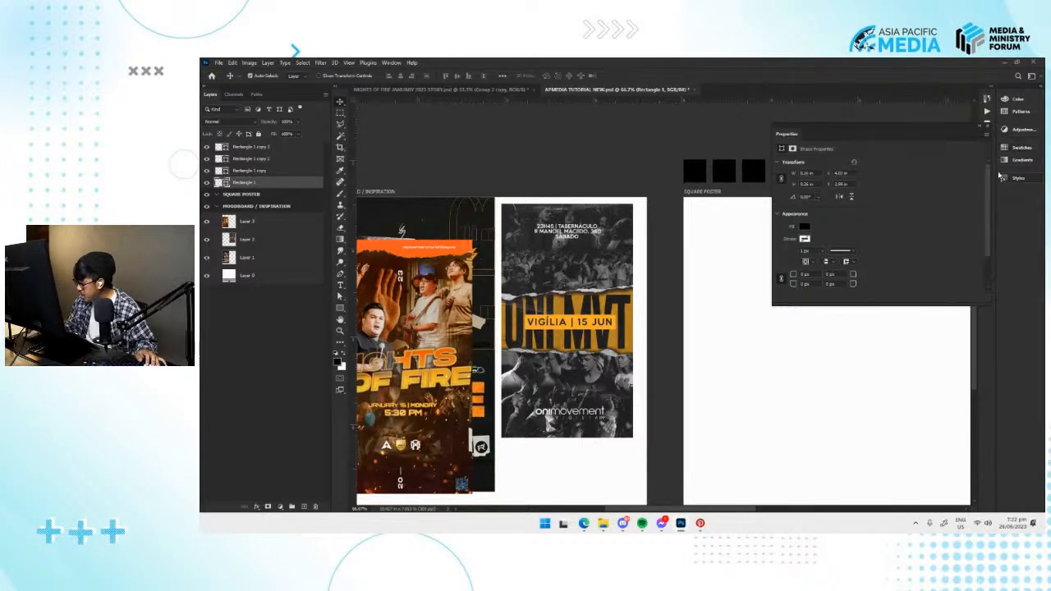
drag(942, 133, 1021, 197)
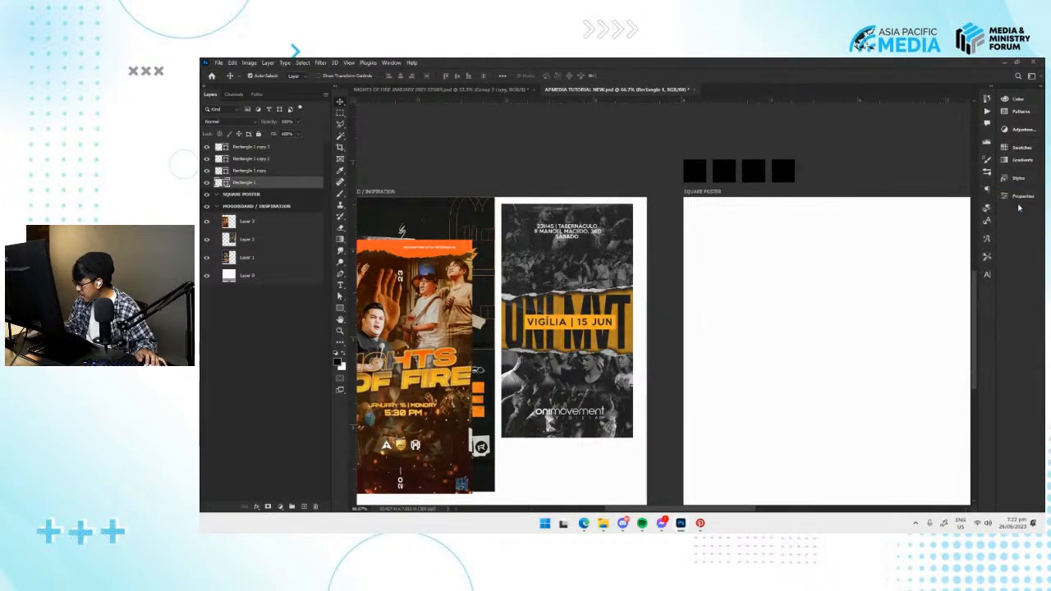
drag(670, 299, 626, 283)
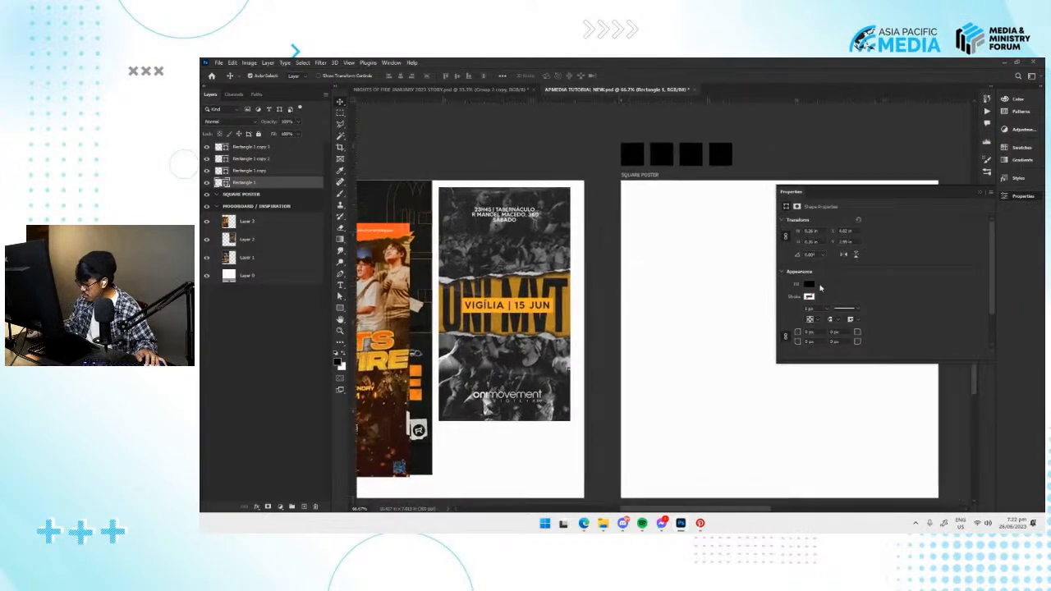
scroll(823, 277, down, 1)
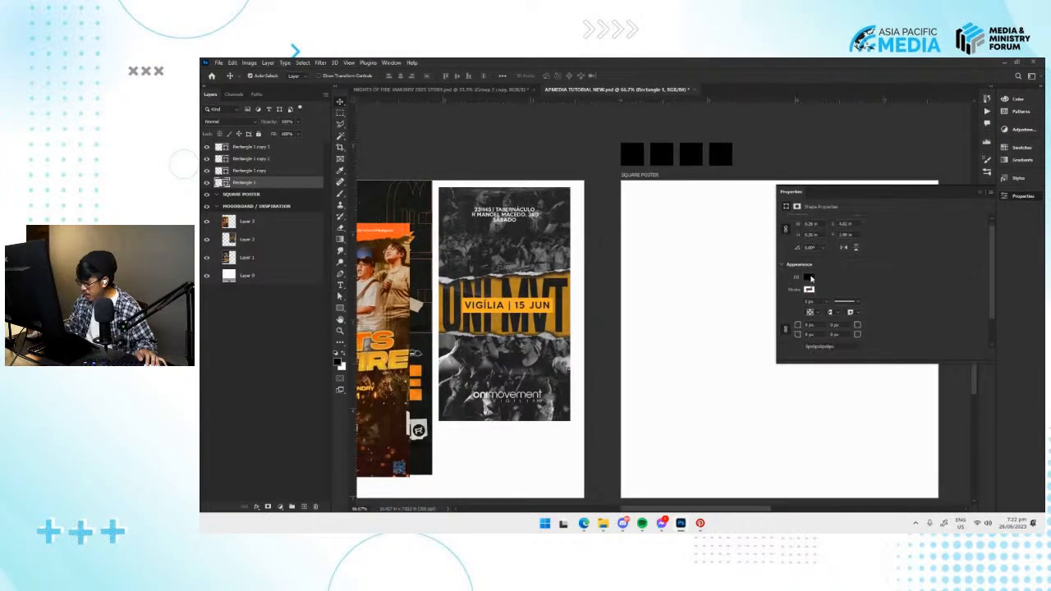
Fill the first square in the row with the yellow-orange sampled from the ONI MVT poster's date banner.
click(809, 278)
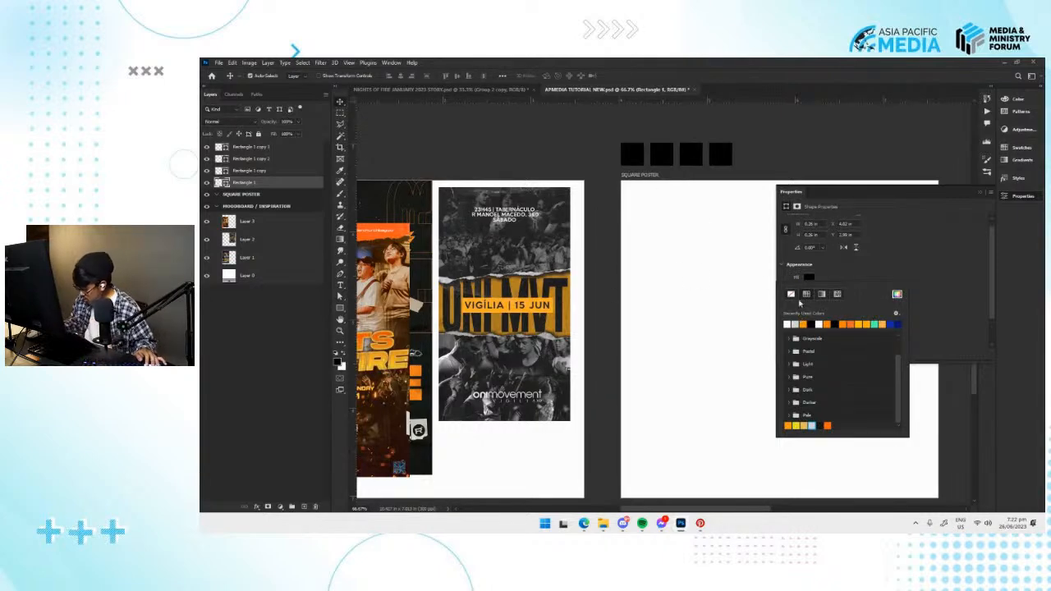
click(580, 246)
drag(577, 273, 675, 338)
key(ctrl+plus)
ctrl+click(716, 147)
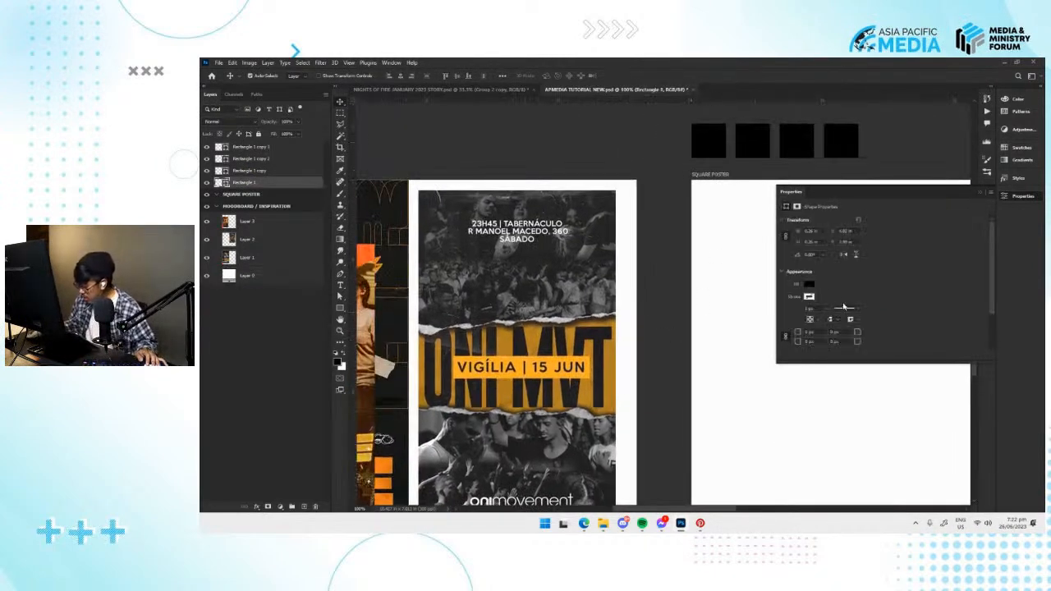
click(809, 296)
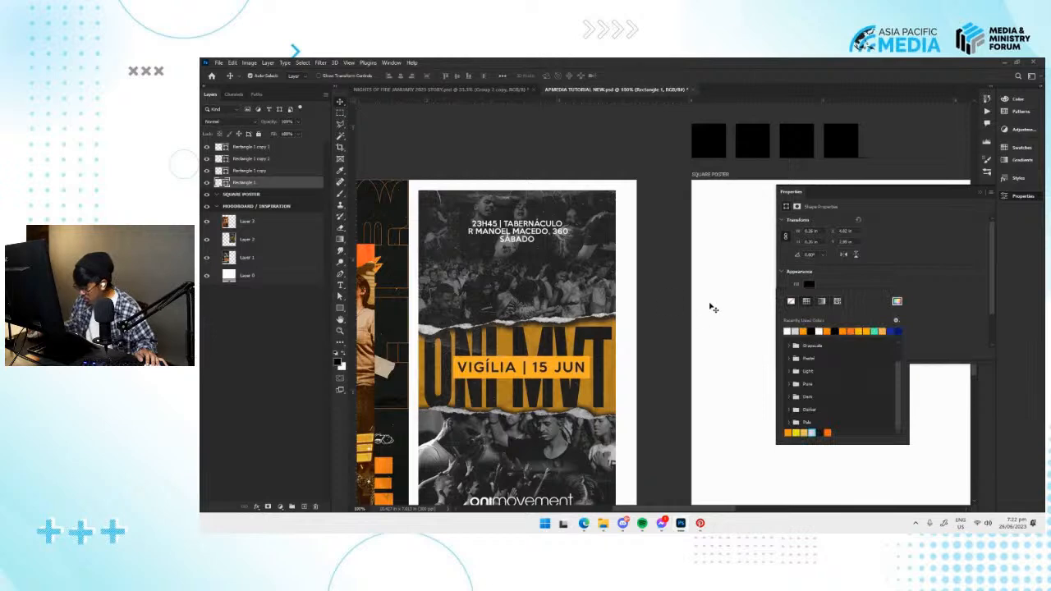
click(896, 300)
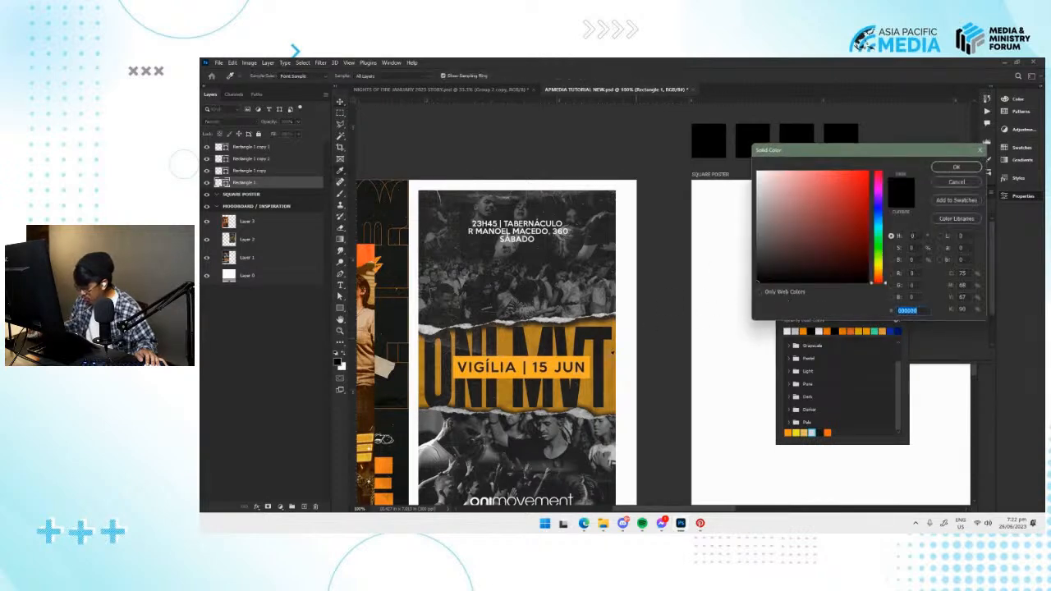
click(960, 169)
click(897, 300)
drag(520, 362, 577, 318)
click(577, 318)
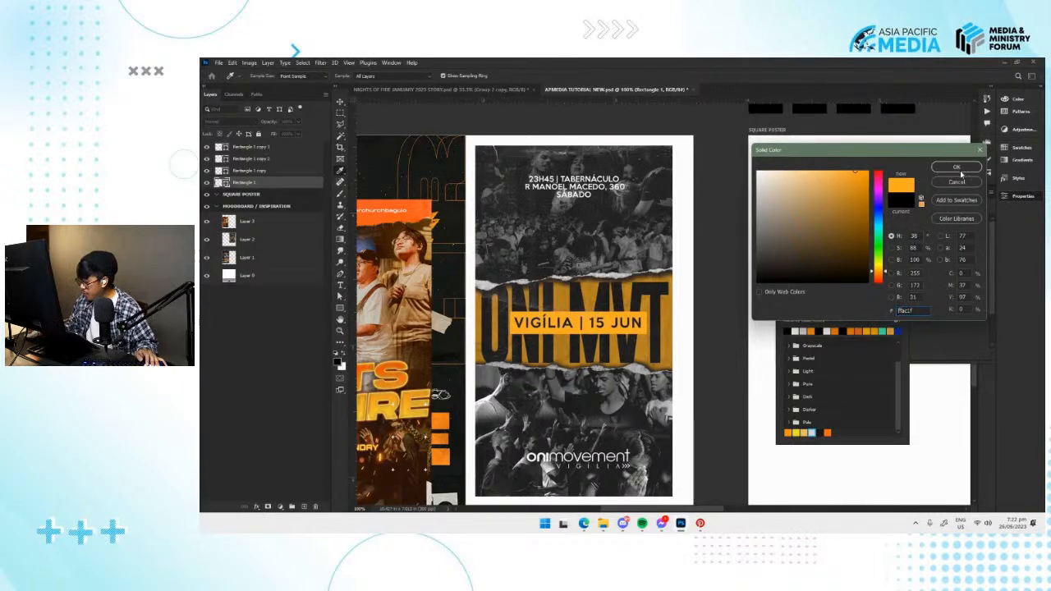
mouse_move(619, 296)
mouse_down()
mouse_move(652, 282)
mouse_move(631, 288)
mouse_up()
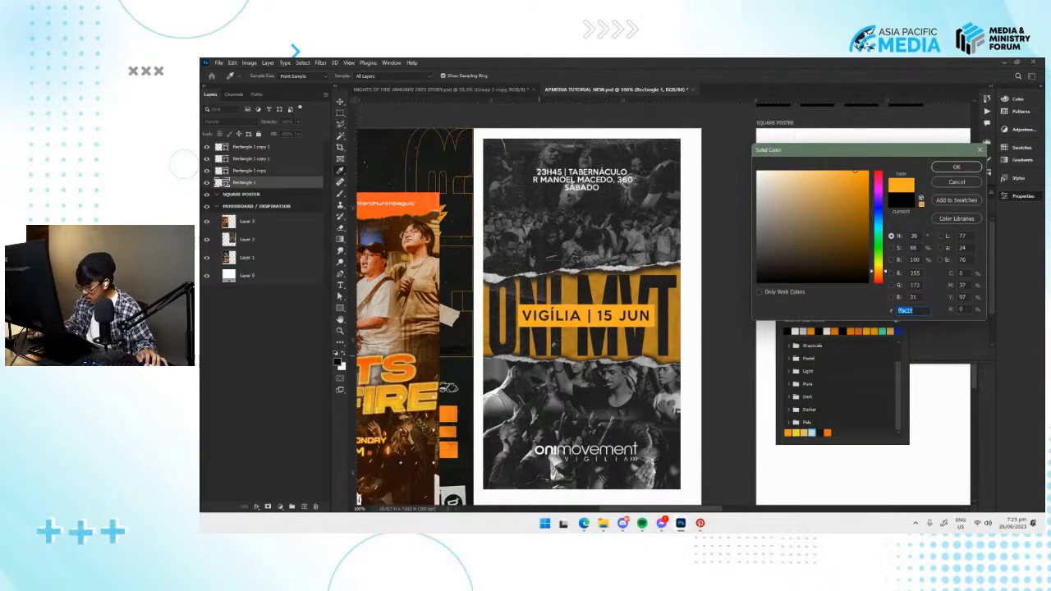
text(ffac26)
click(954, 168)
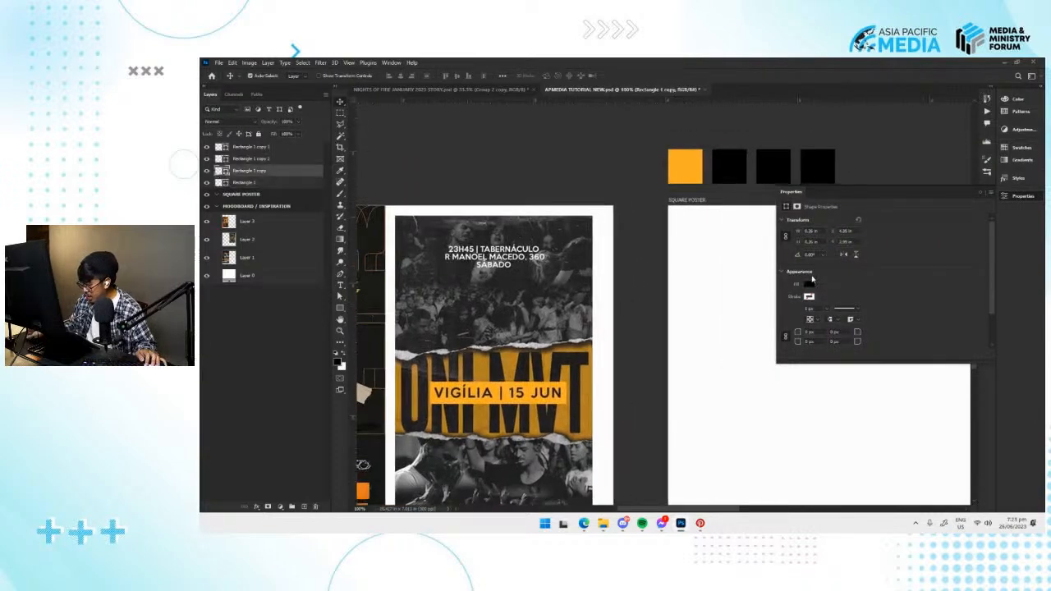
Fill the second square in the row with white and collapse the Properties panel.
click(809, 283)
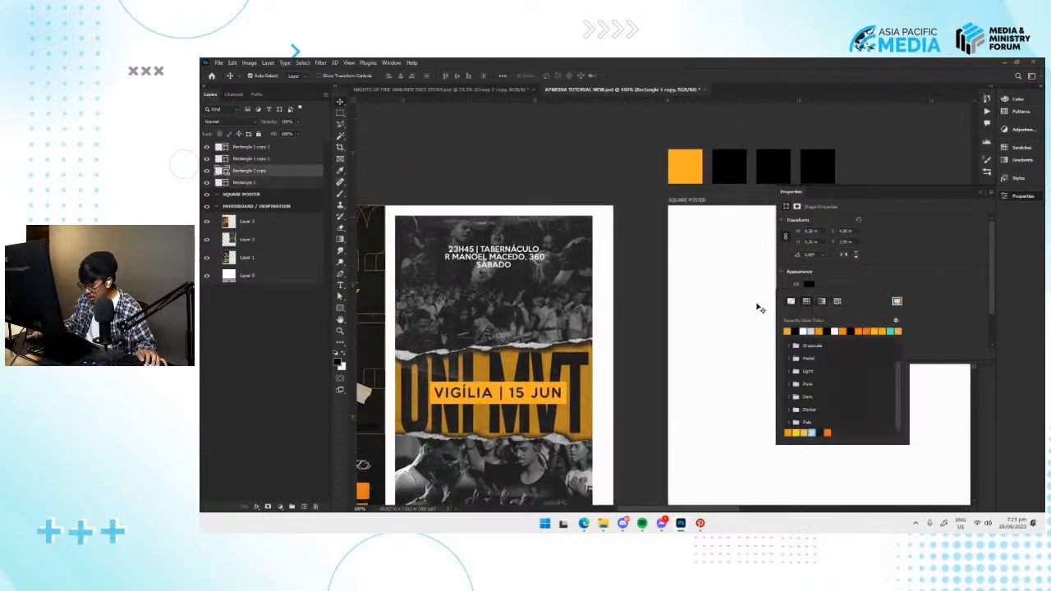
click(810, 330)
click(765, 166)
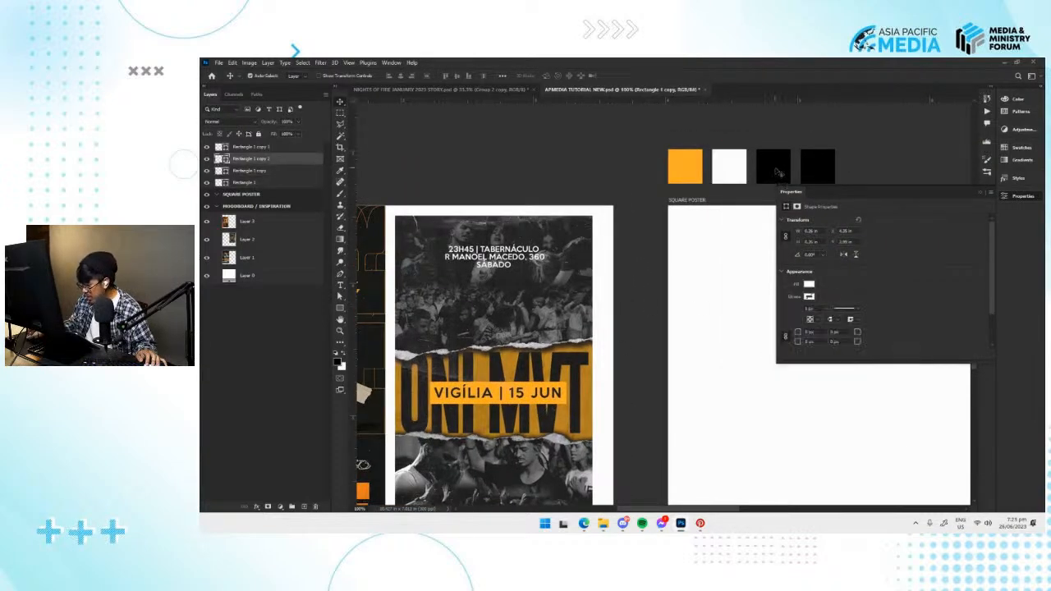
scroll(766, 166, right, 2)
click(780, 166)
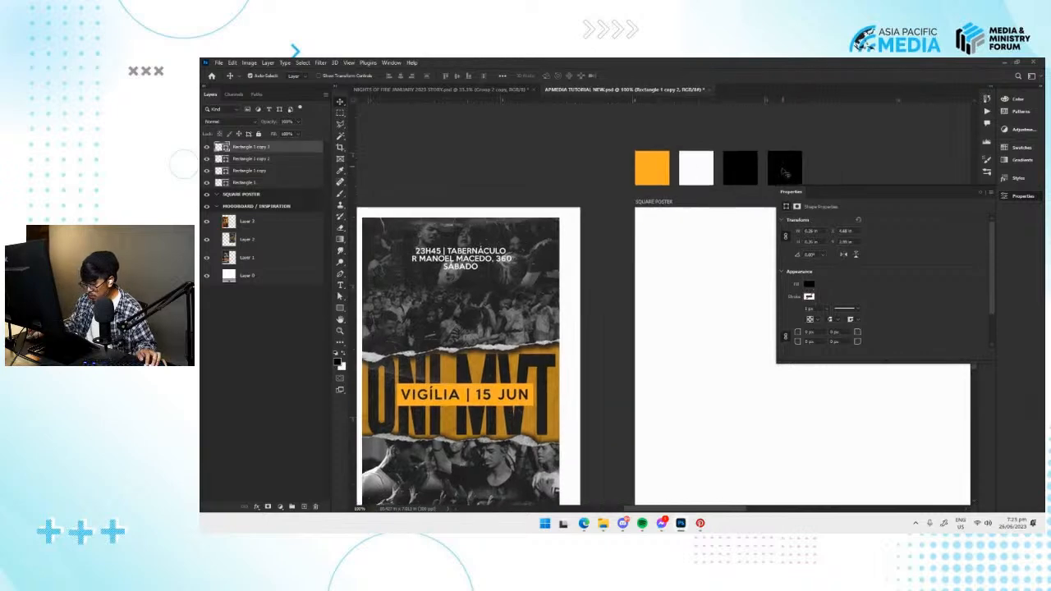
scroll(781, 167, down, 3)
drag(760, 193, 772, 231)
click(1023, 197)
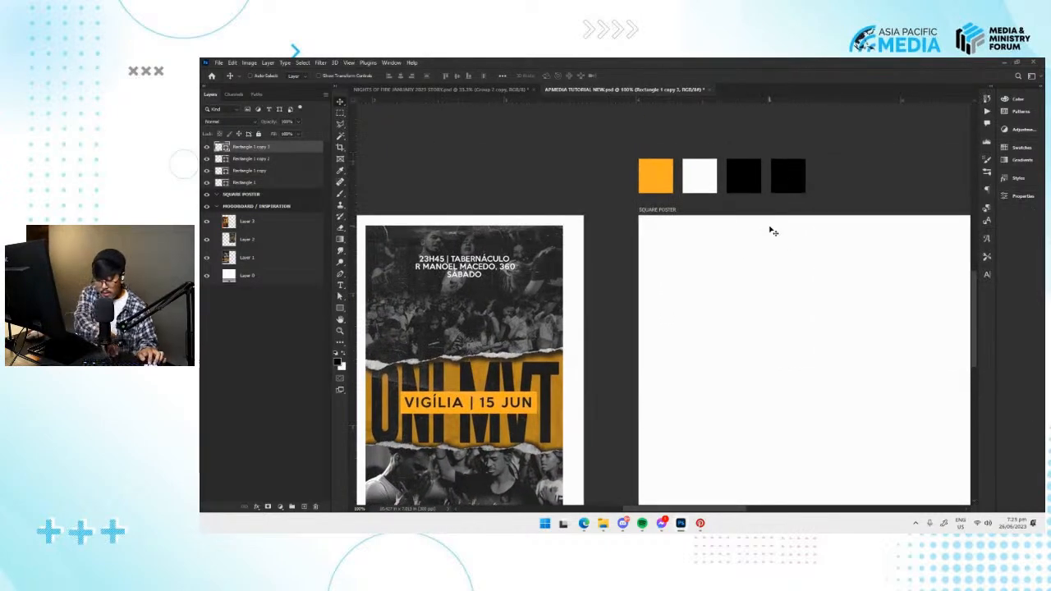
Lock the position of the four square layers and group them.
key(ctrl+minus)
key(ctrl+minus)
key(ctrl+plus)
drag(785, 327, 583, 285)
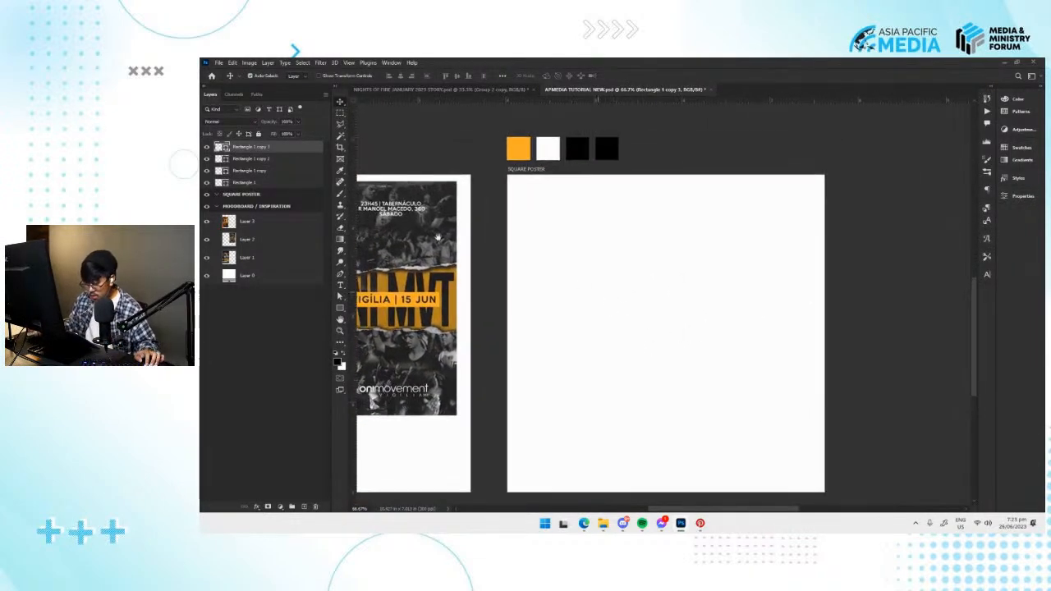
drag(630, 208, 616, 225)
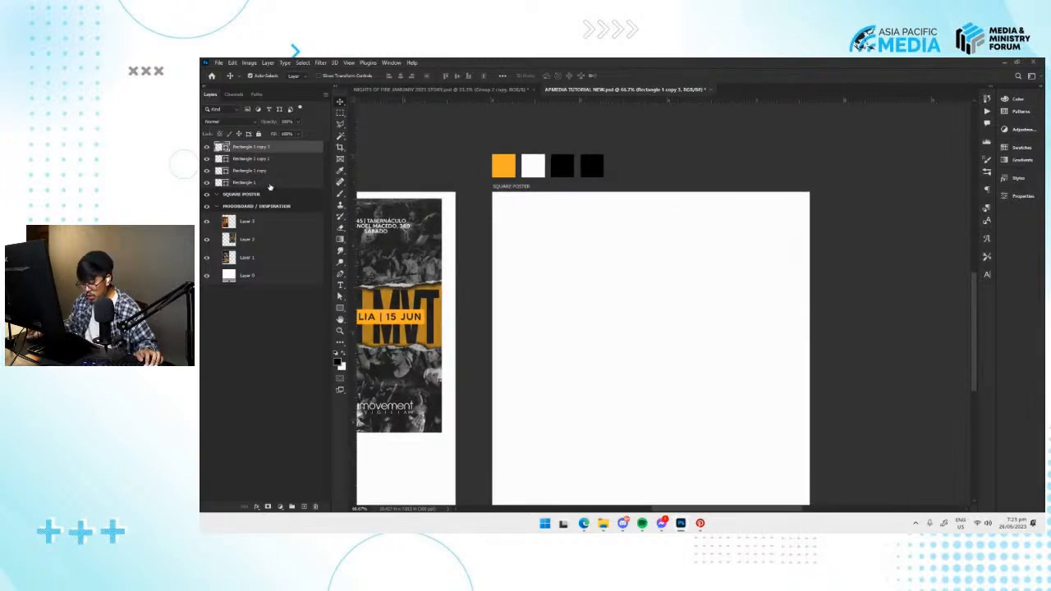
shift+click(272, 184)
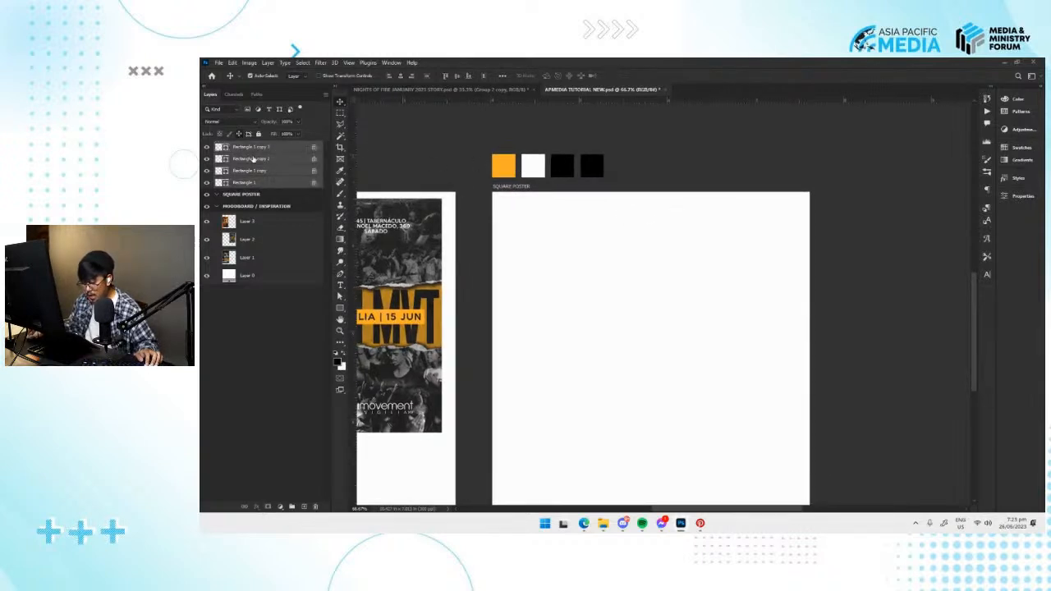
key(ctrl+g)
Rename the squares' group as COLOR PALETTE.
double_click(240, 146)
text(COLOR)
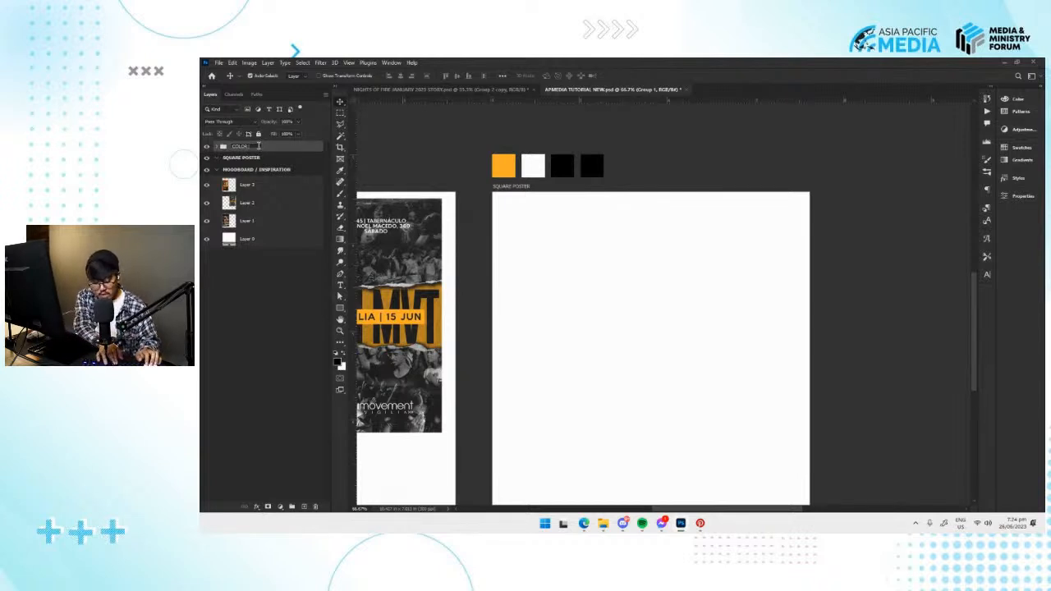
text(TTE)
key(Return)
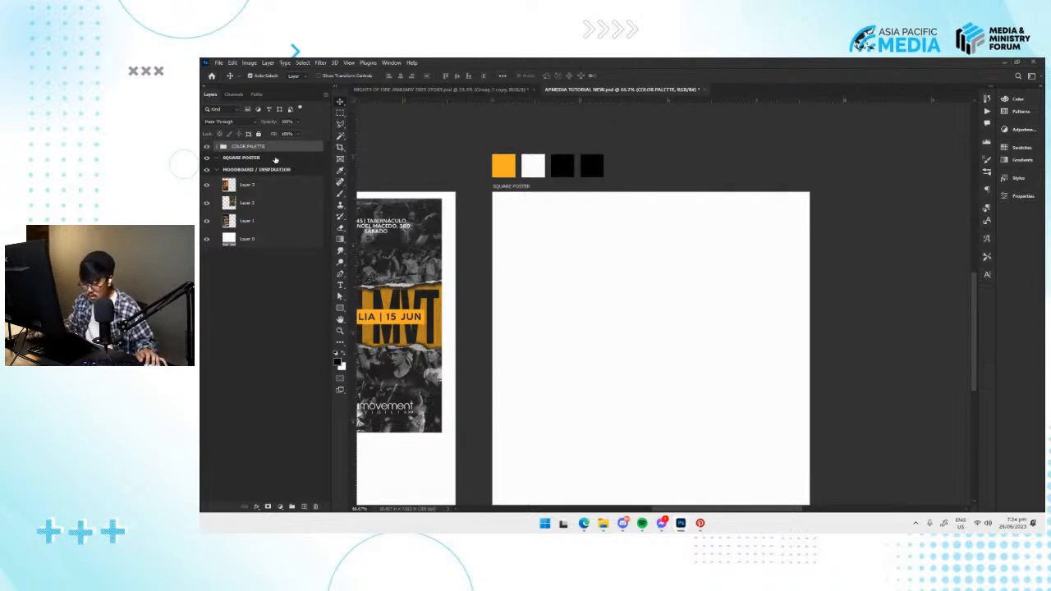
Give the COLOR PALETTE group a red layer label, deselect it and save the document.
right_click(280, 147)
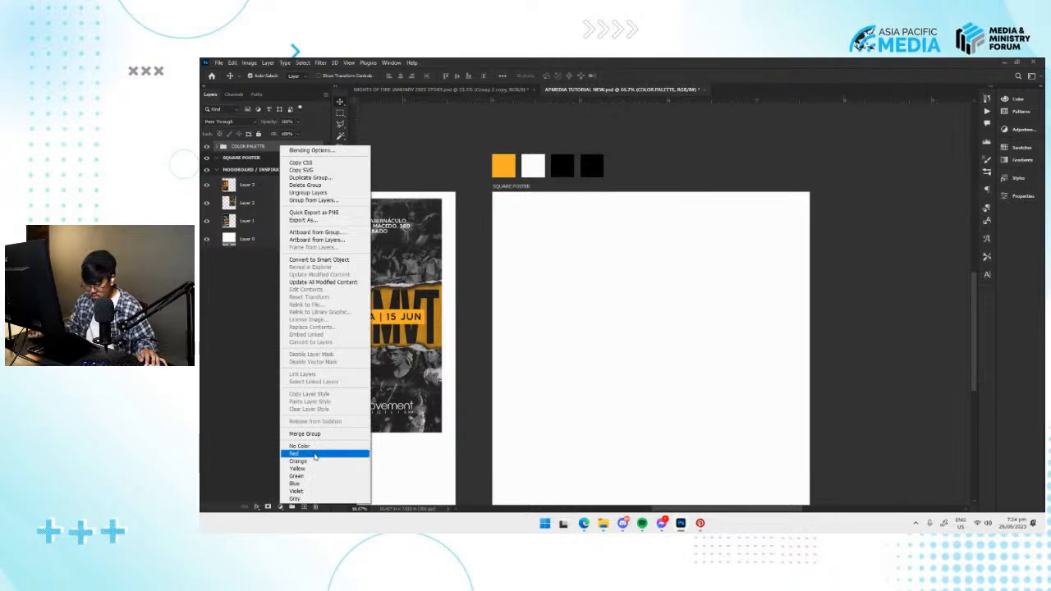
click(317, 453)
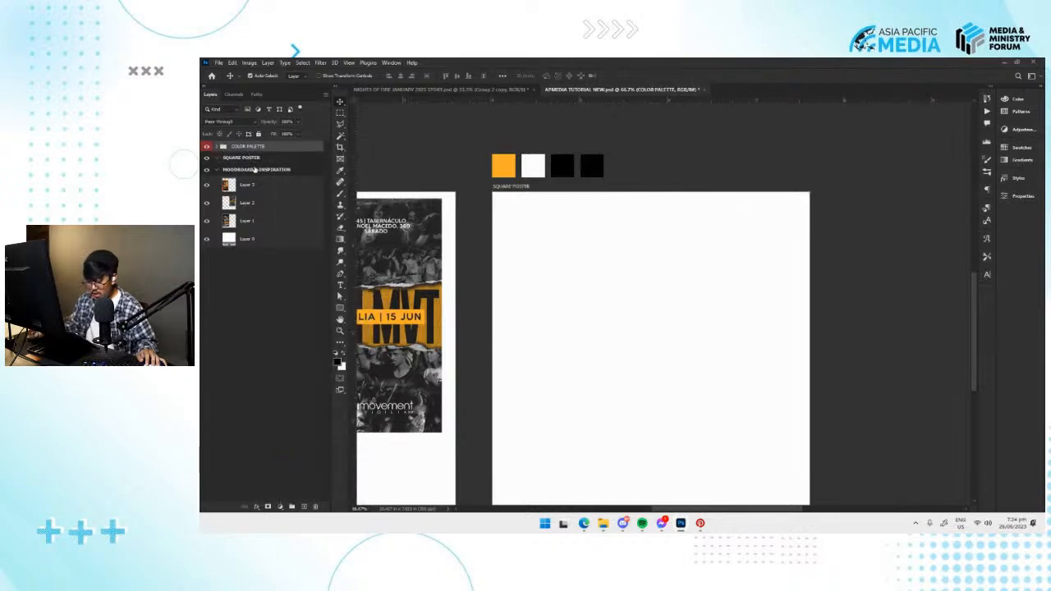
click(643, 230)
scroll(607, 276, down, 3)
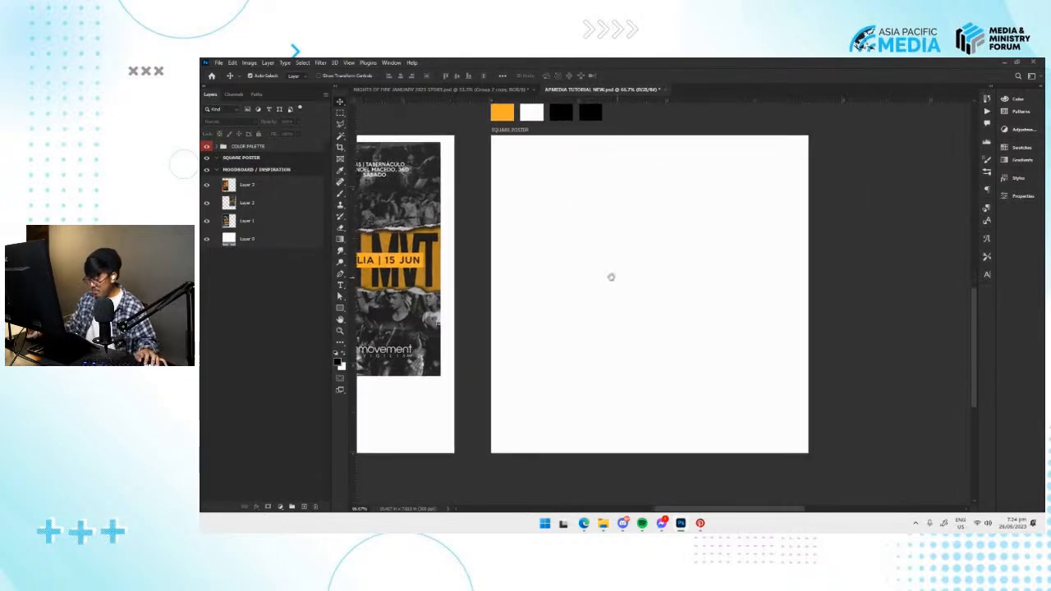
key(ctrl+minus)
key(ctrl+s)
Add a new artboard beside SQUARE POSTER, on the side away from the moodboard, using the Artboard tool.
drag(674, 267, 655, 272)
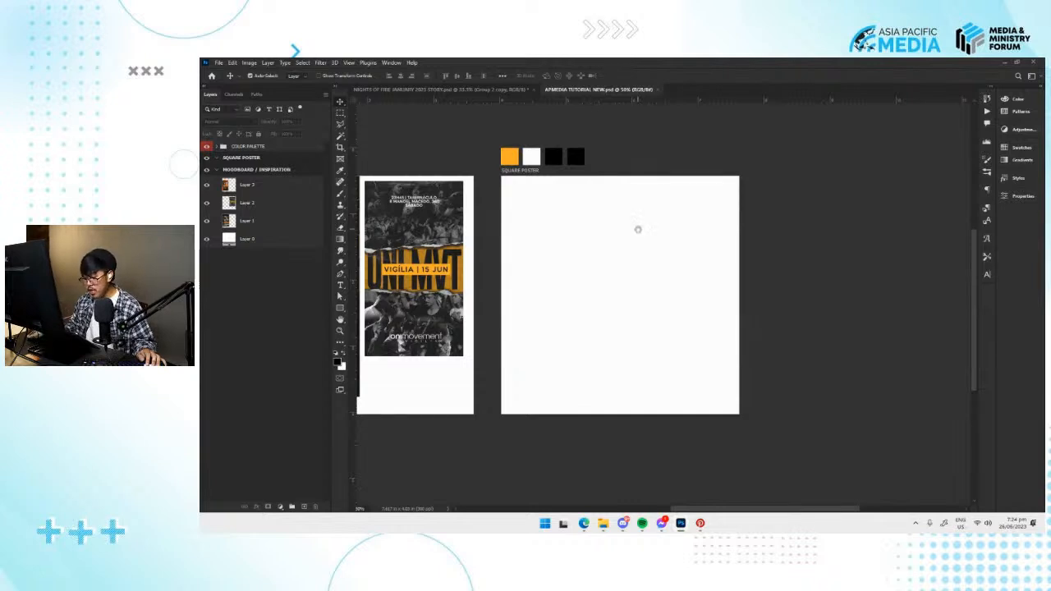
drag(640, 232, 613, 229)
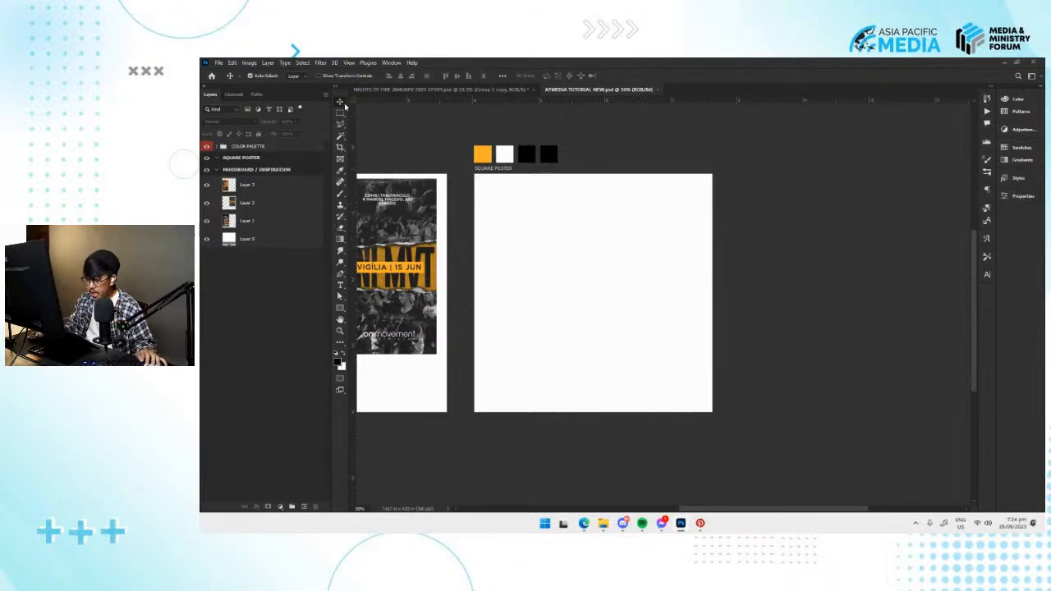
click(495, 217)
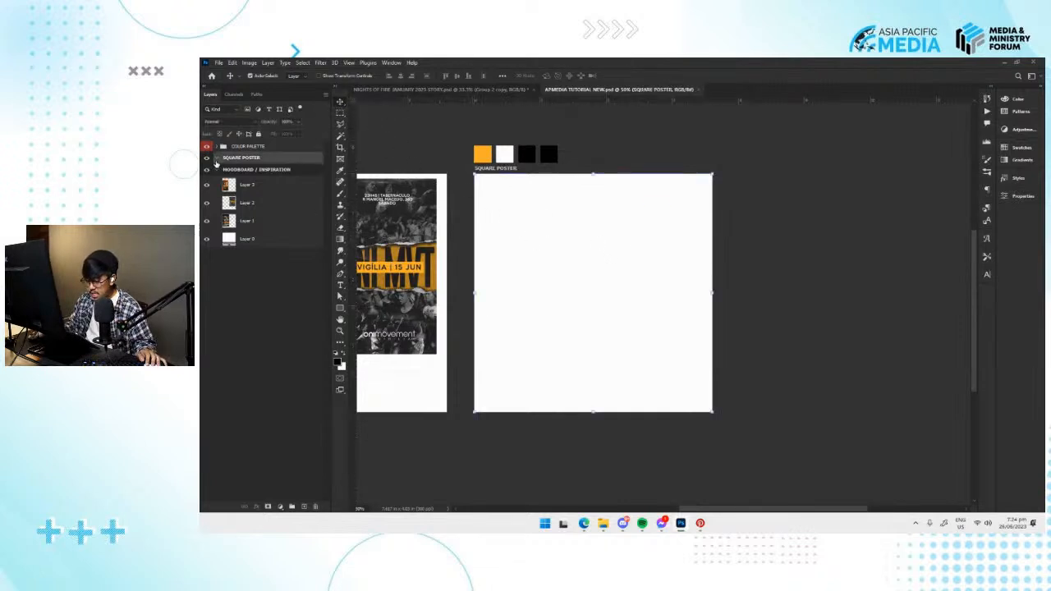
right_click(340, 104)
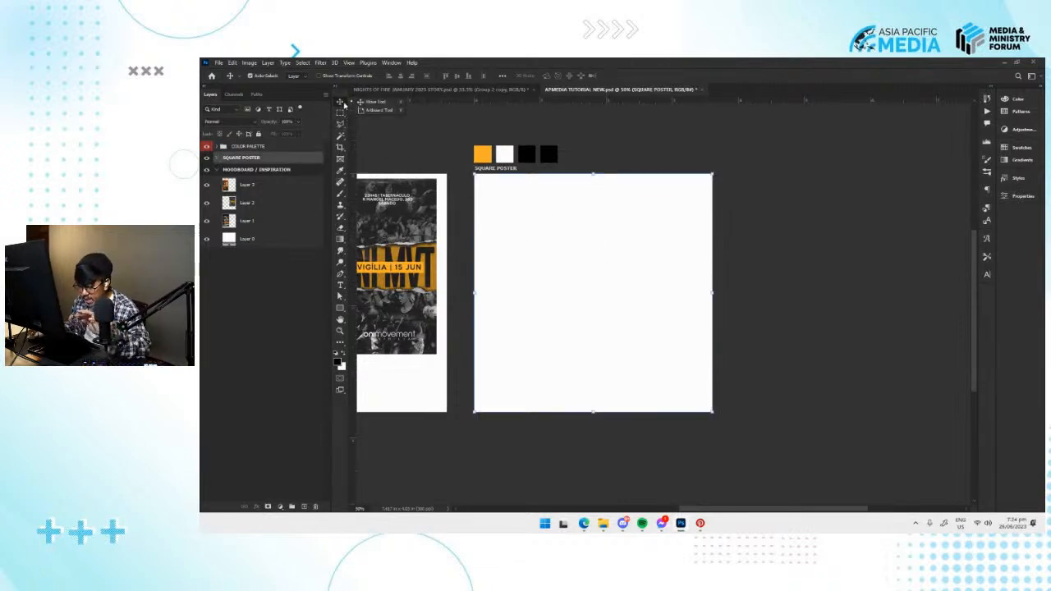
click(378, 109)
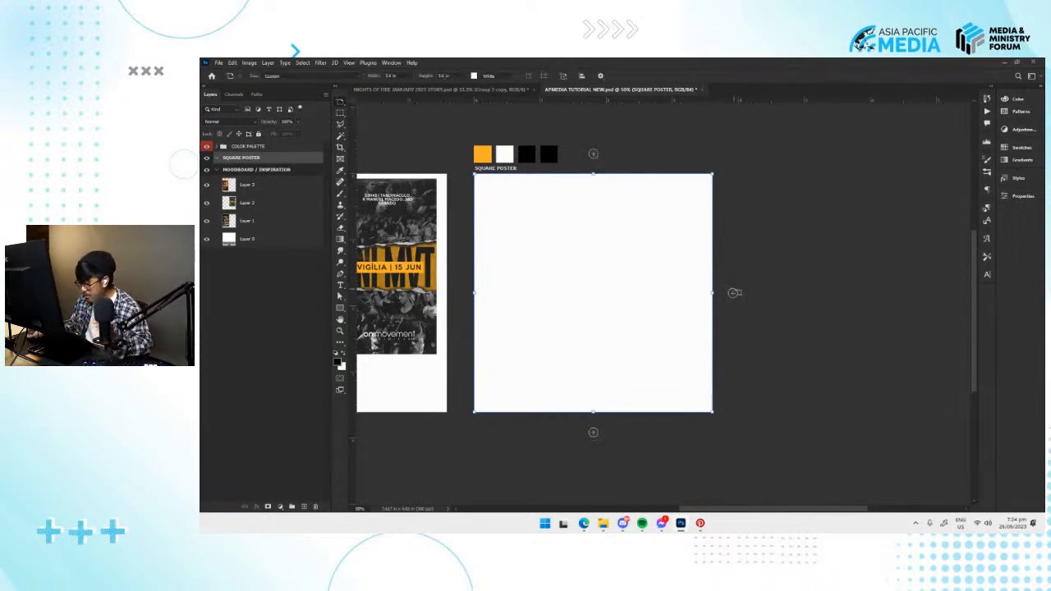
click(736, 293)
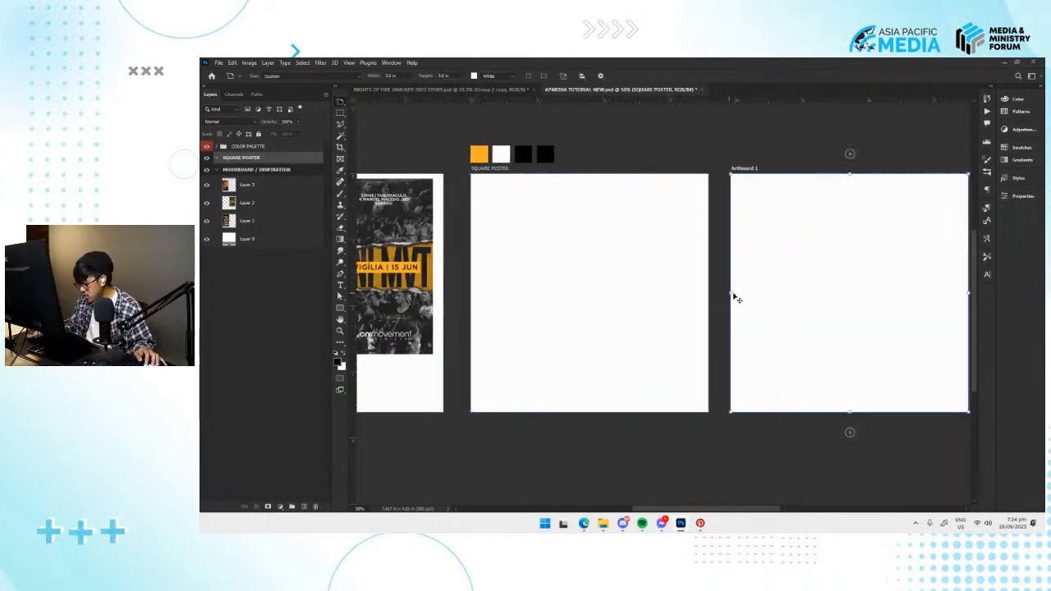
drag(617, 288, 813, 290)
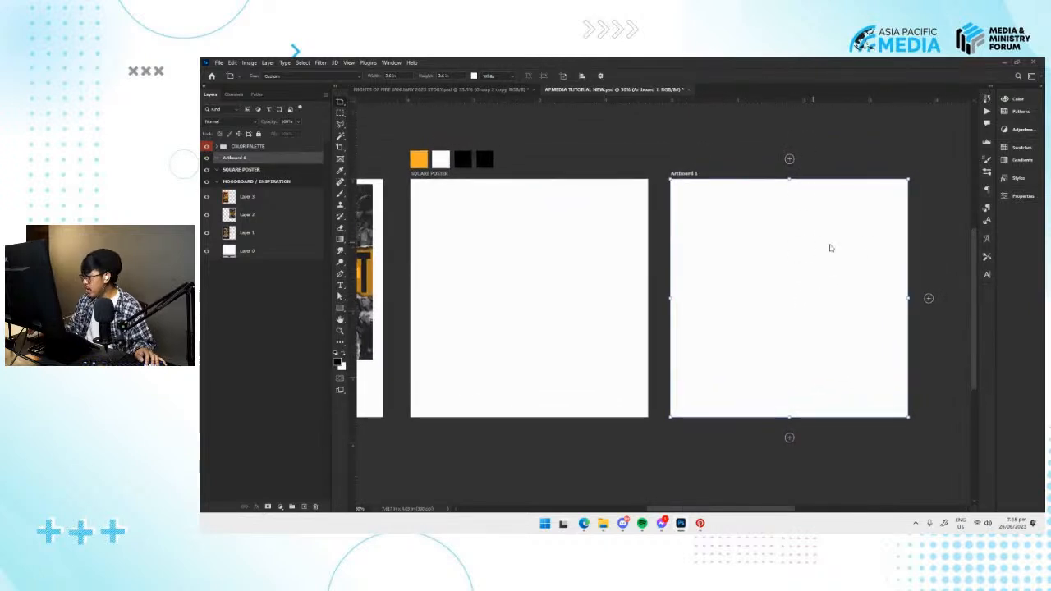
Set the height of the new artboard beside SQUARE POSTER to 1920 px.
click(1023, 198)
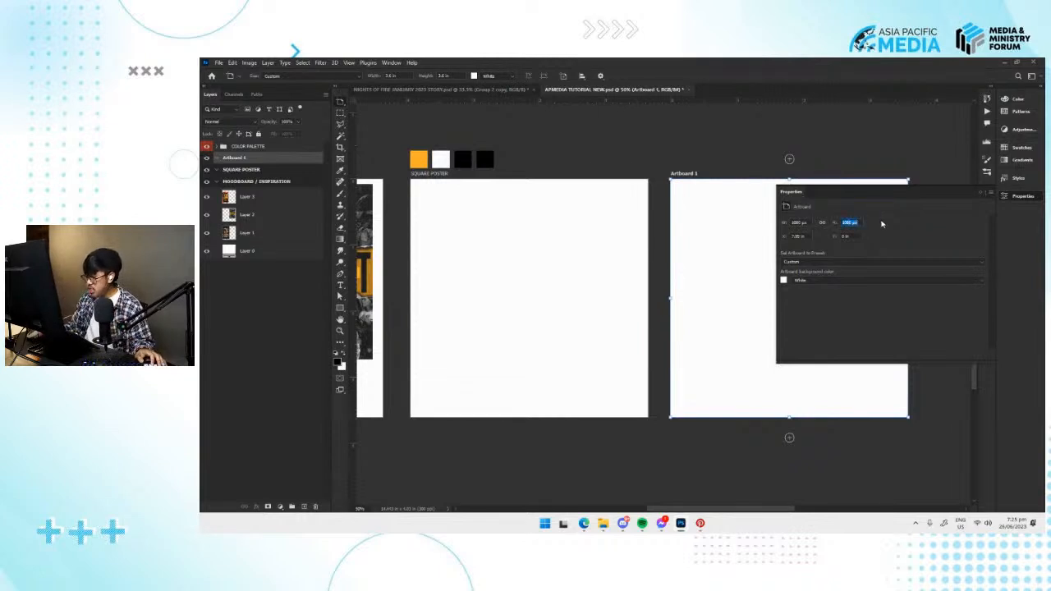
text(1920)
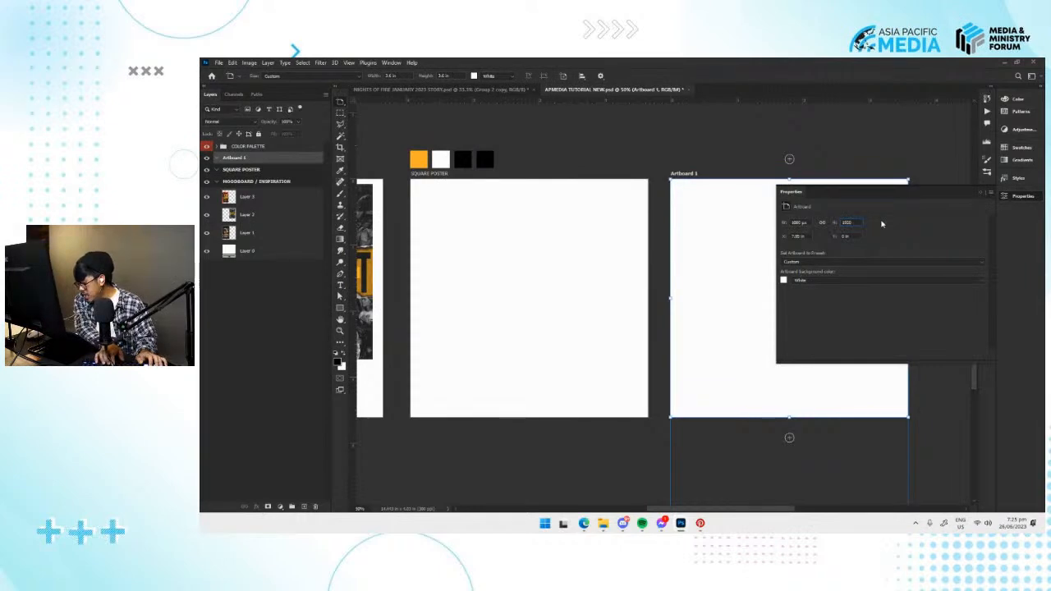
key(Return)
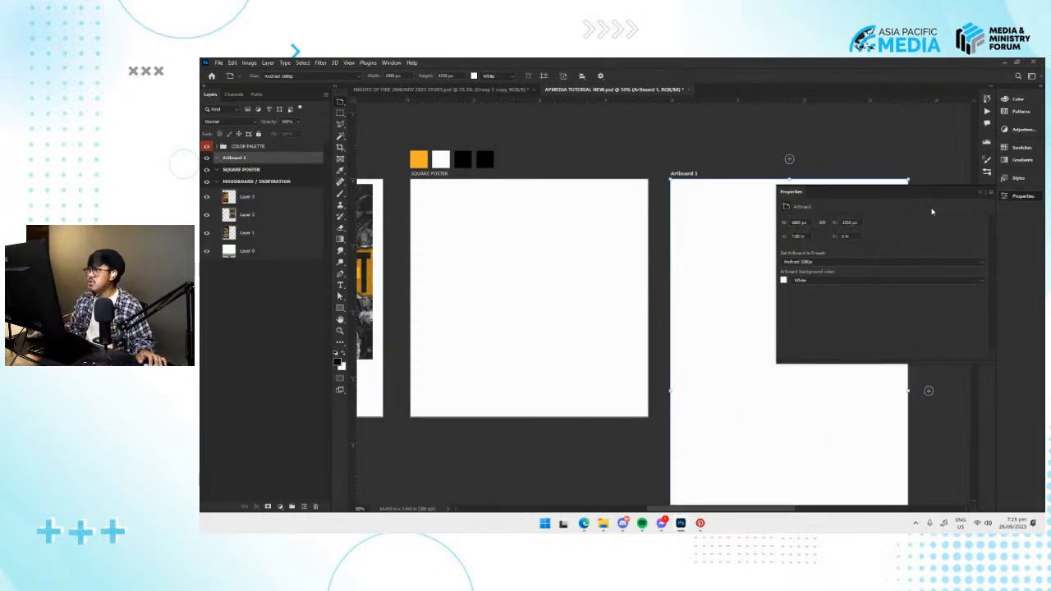
click(1018, 197)
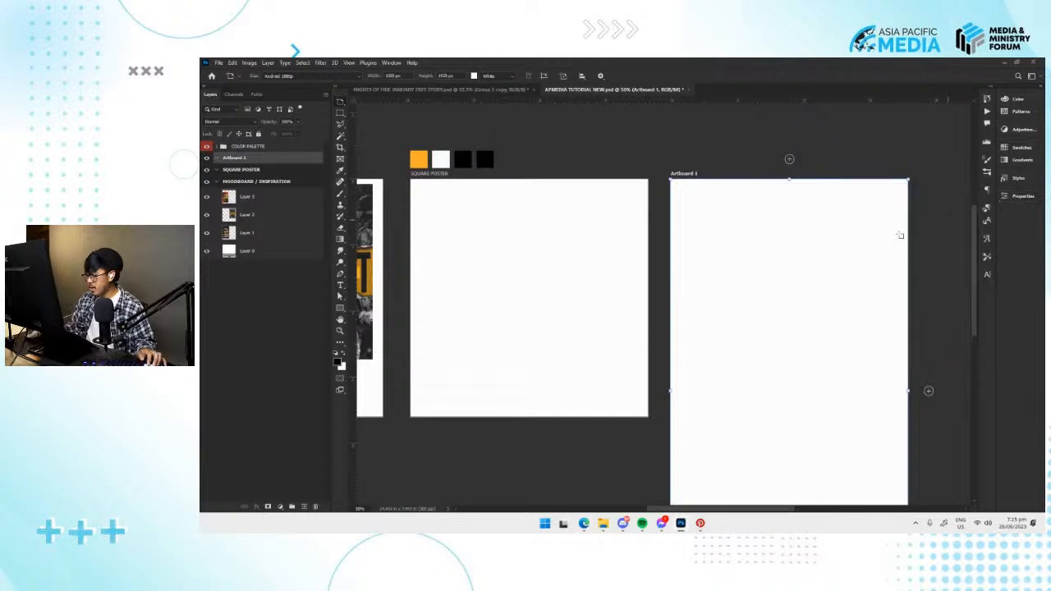
Look over the moodboard, the SQUARE POSTER artboard and the tall artboard side by side.
mouse_move(745, 282)
mouse_down()
mouse_move(746, 248)
mouse_move(751, 296)
mouse_move(765, 288)
mouse_move(760, 277)
mouse_move(748, 297)
mouse_up()
scroll(748, 296, down, 2)
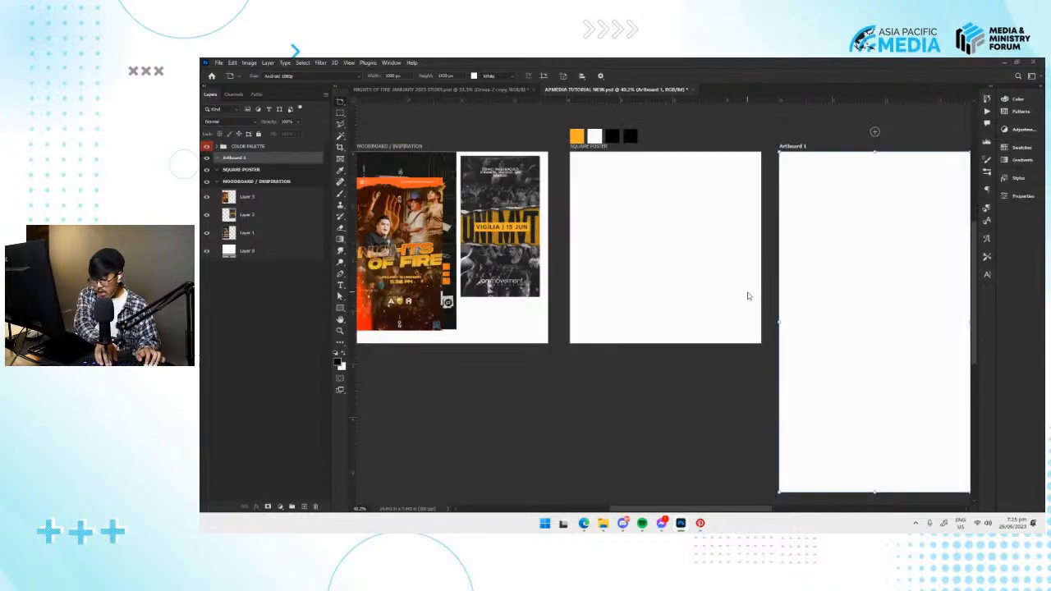
key(ctrl+minus)
key(ctrl+minus)
key(ctrl+equal)
drag(768, 290, 722, 286)
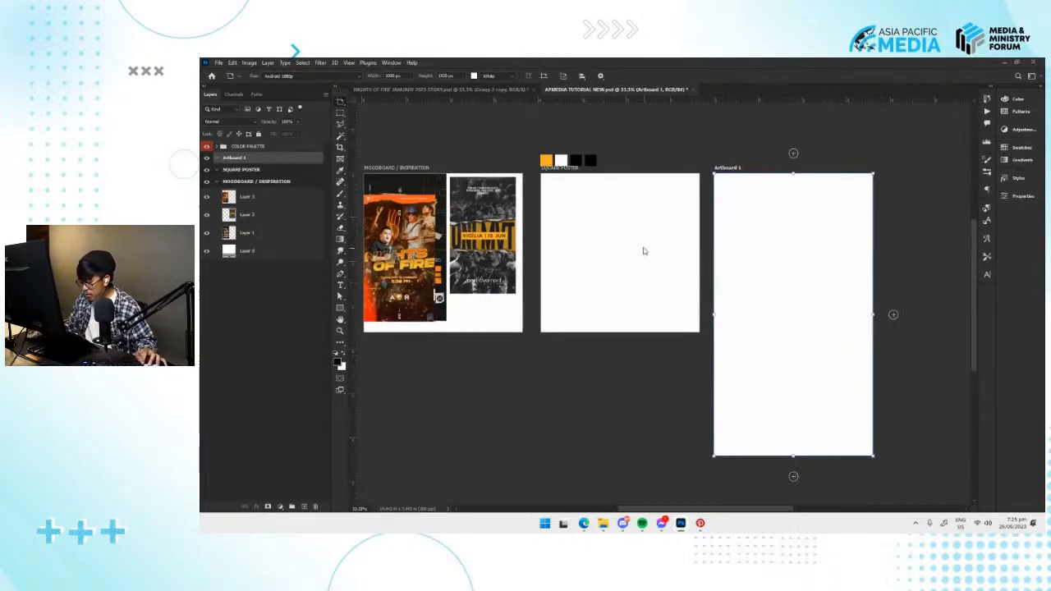
drag(772, 208, 705, 234)
drag(741, 302, 698, 289)
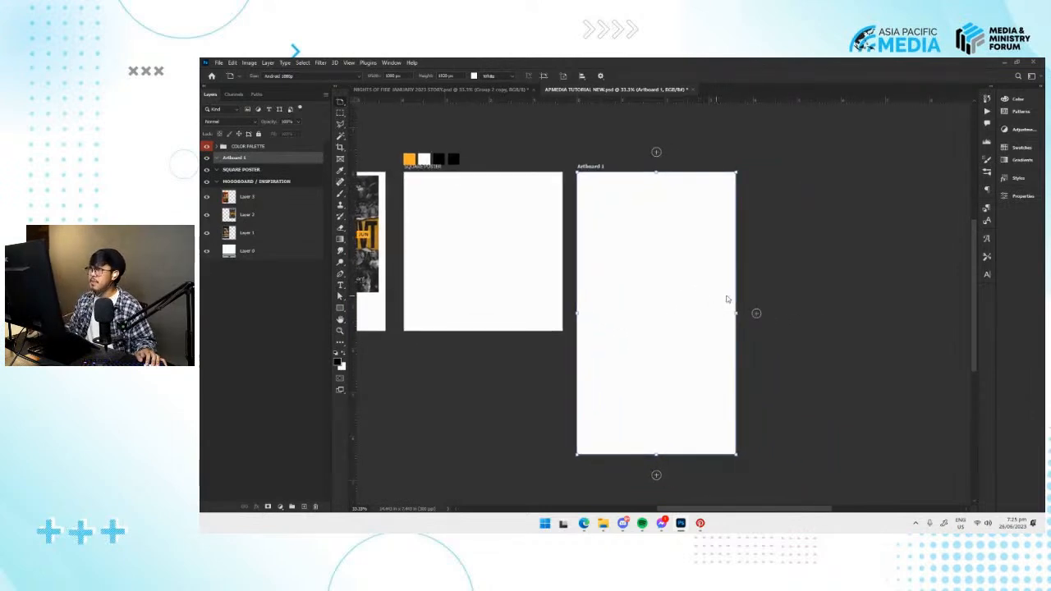
drag(645, 340, 790, 359)
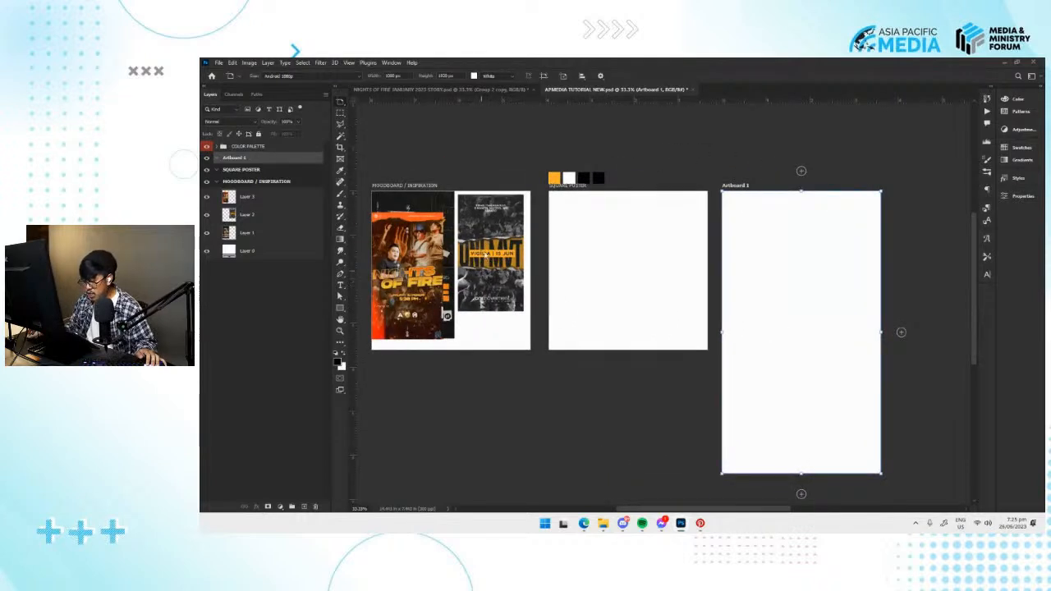
drag(491, 210, 510, 212)
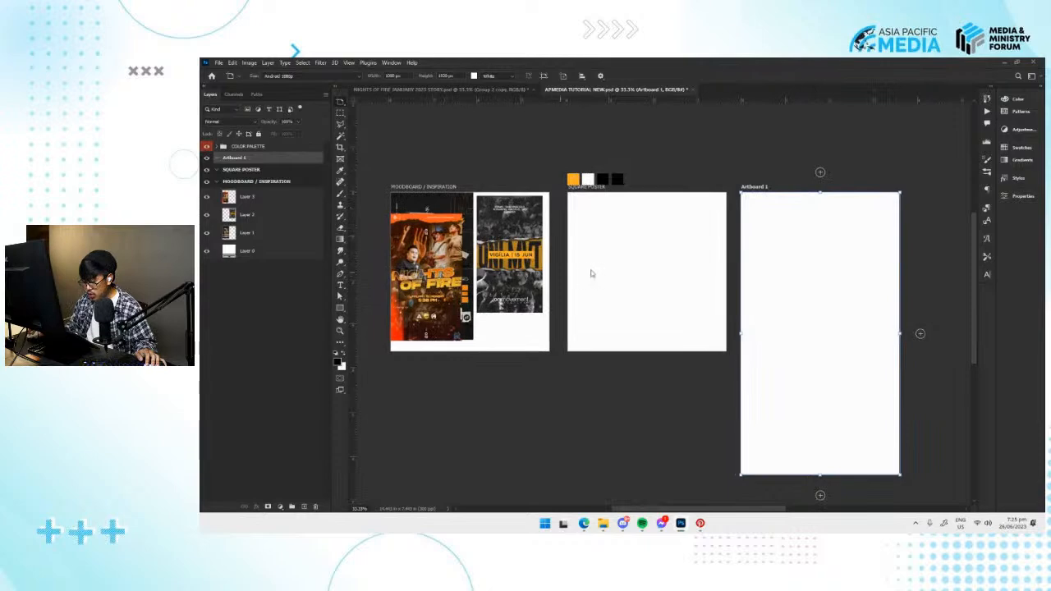
Add another artboard of the same size beside the tall artboard, on the side away from SQUARE POSTER.
scroll(578, 274, right, 5)
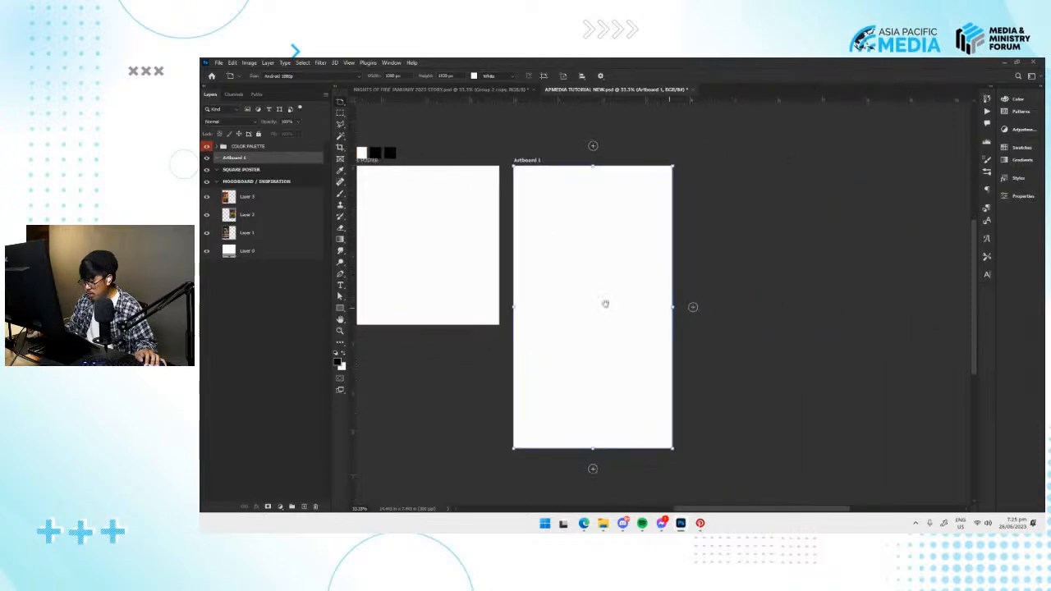
scroll(657, 306, left, 1)
click(722, 311)
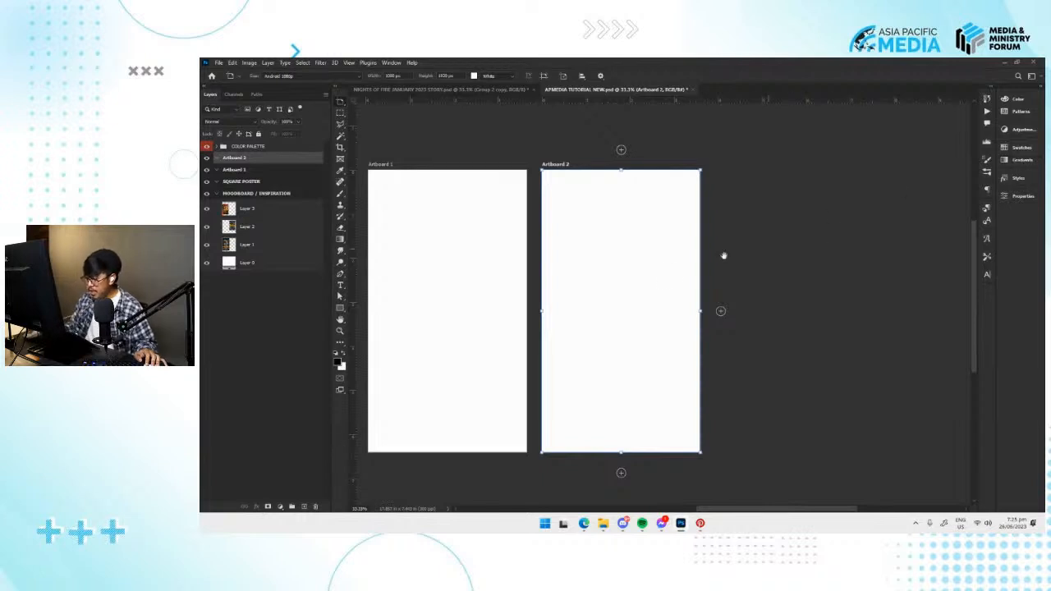
Set the newest artboard's width to 1920 px so that it is square.
scroll(760, 249, left, 2)
drag(651, 192, 673, 200)
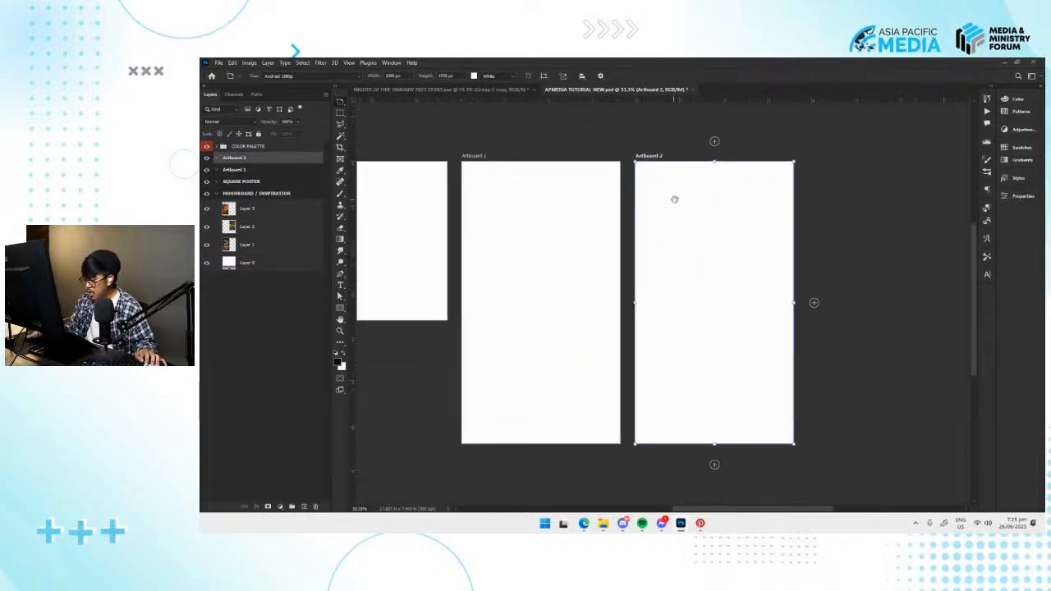
scroll(616, 336, left, 2)
scroll(508, 246, left, 2)
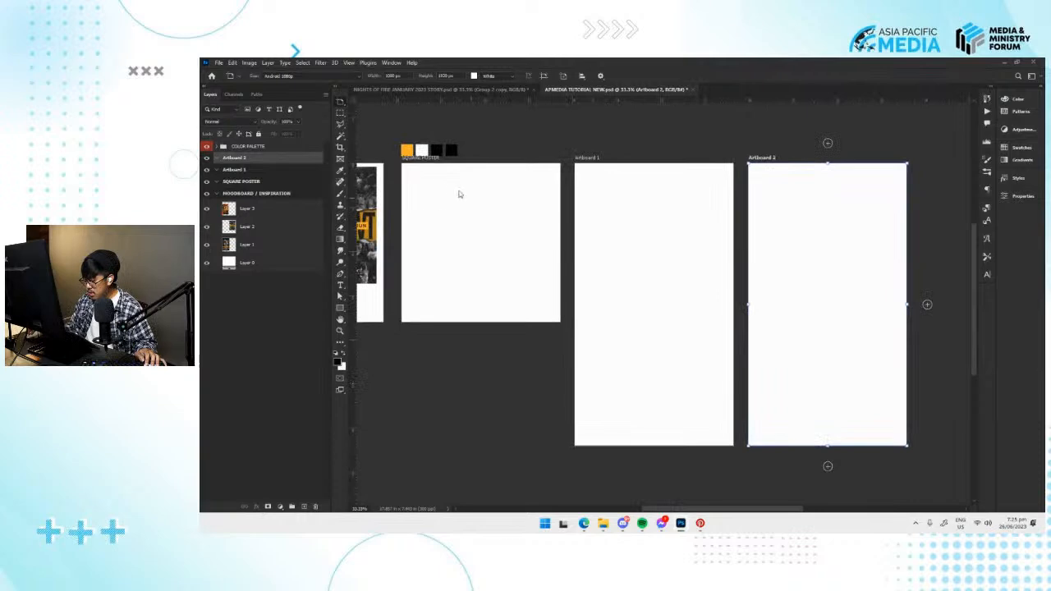
scroll(657, 260, right, 4)
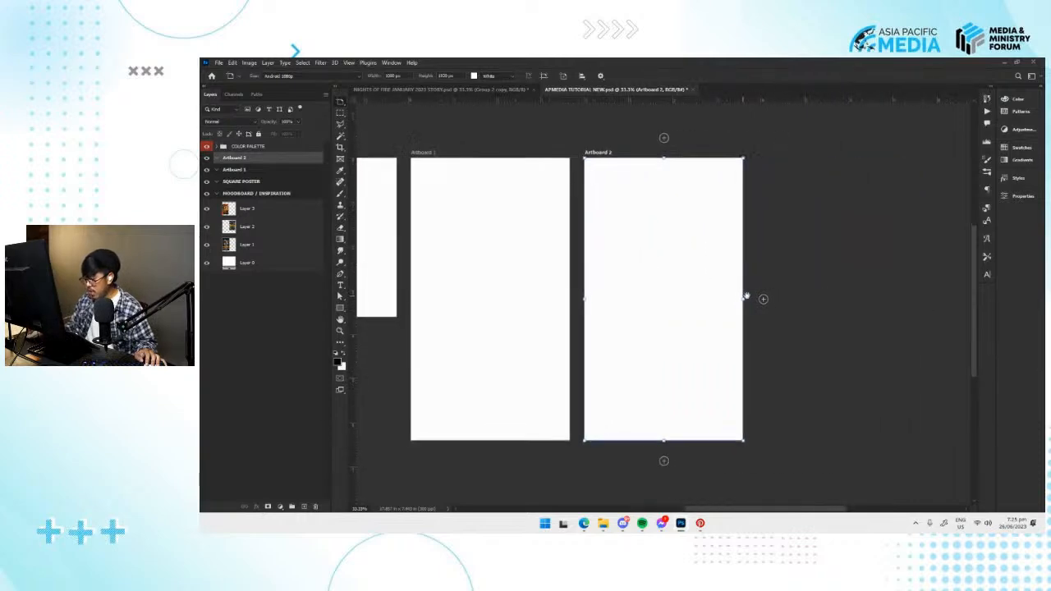
click(1022, 197)
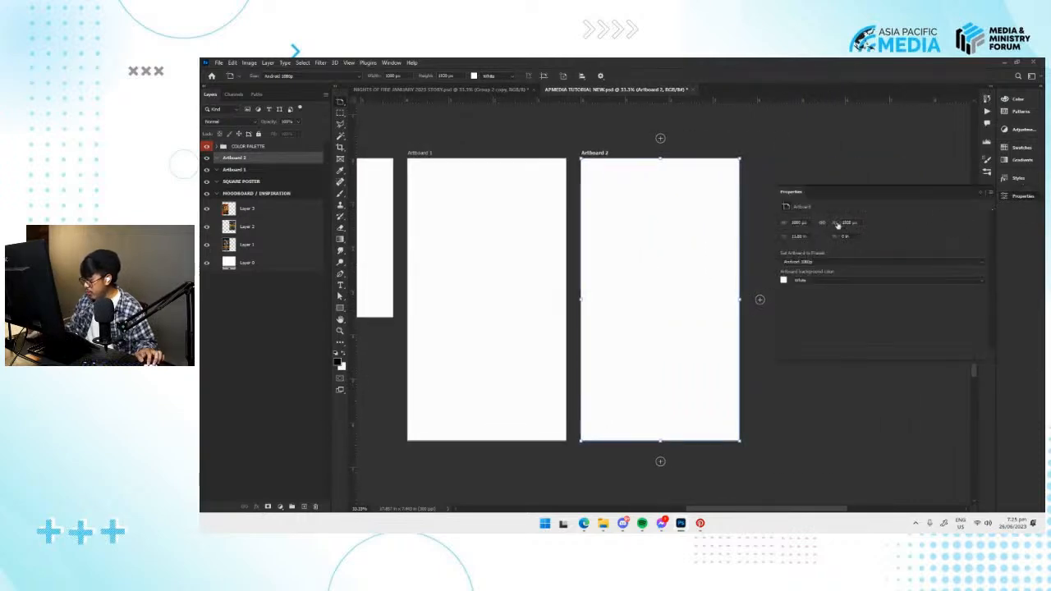
double_click(799, 223)
text(1500)
key(Return)
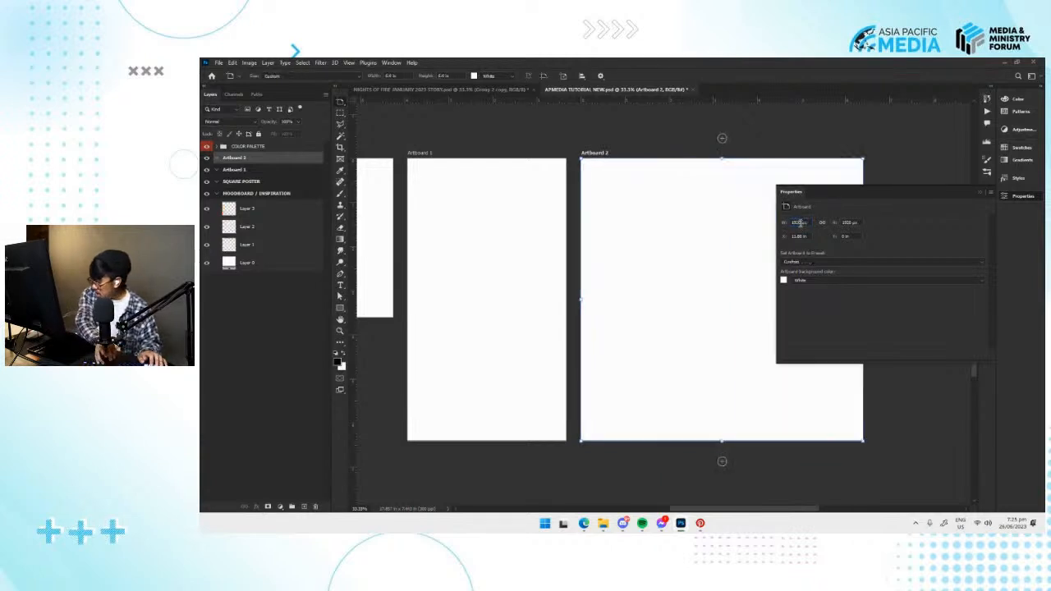
click(1010, 202)
drag(666, 194, 671, 216)
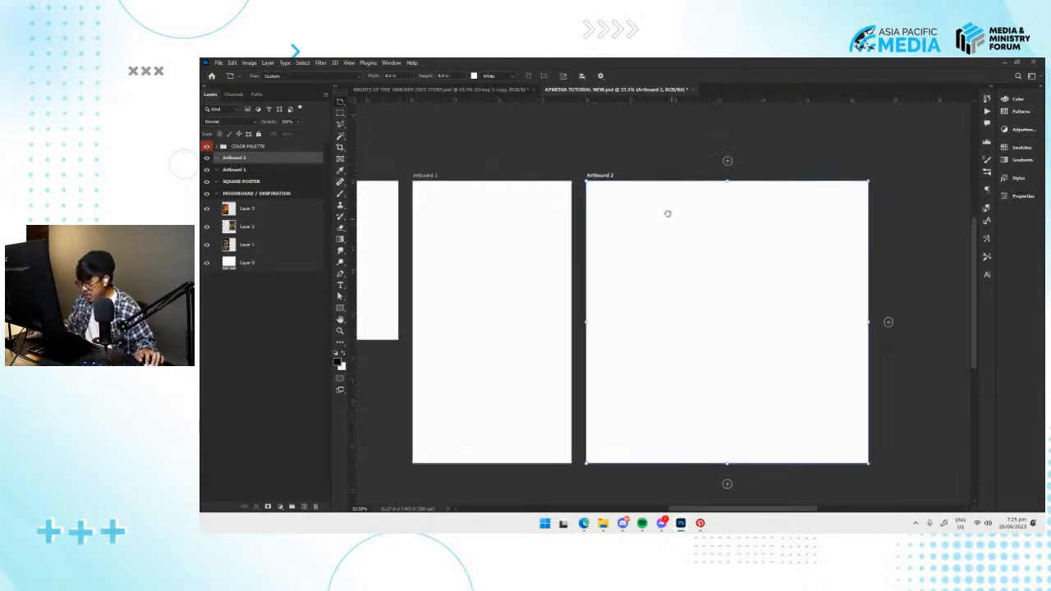
Rename the large square artboard as BACKGROUND.
double_click(234, 157)
text(BACKGROUND)
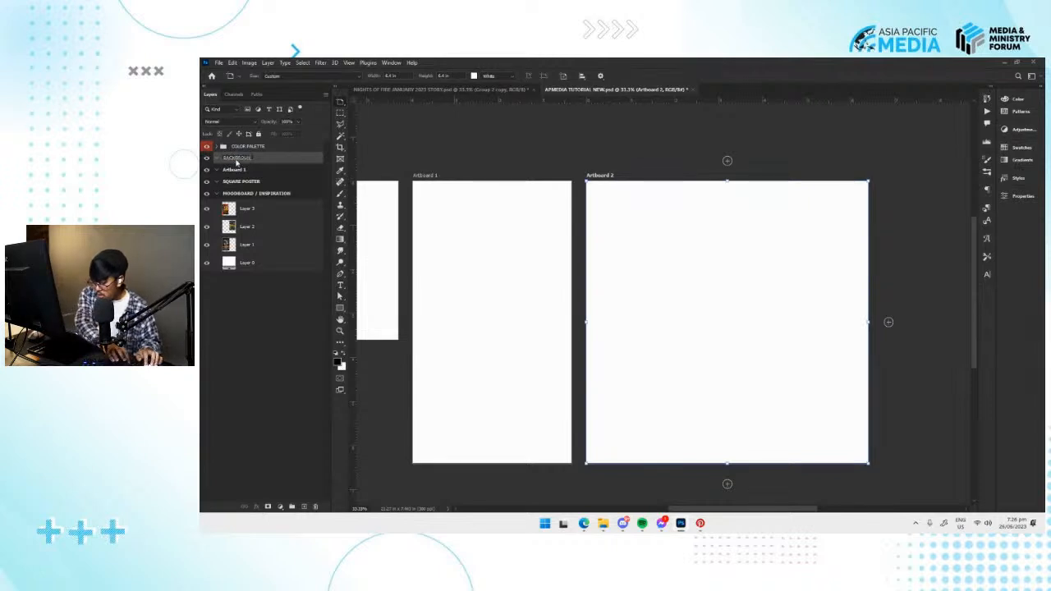
key(Return)
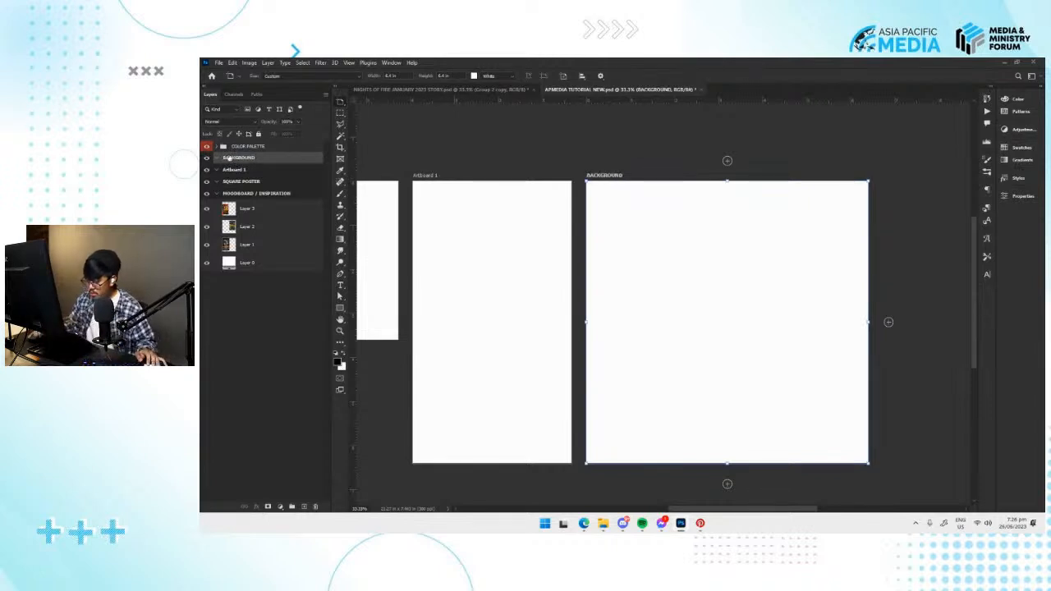
Rename the tall artboard as STORY FORM.
click(314, 174)
double_click(234, 170)
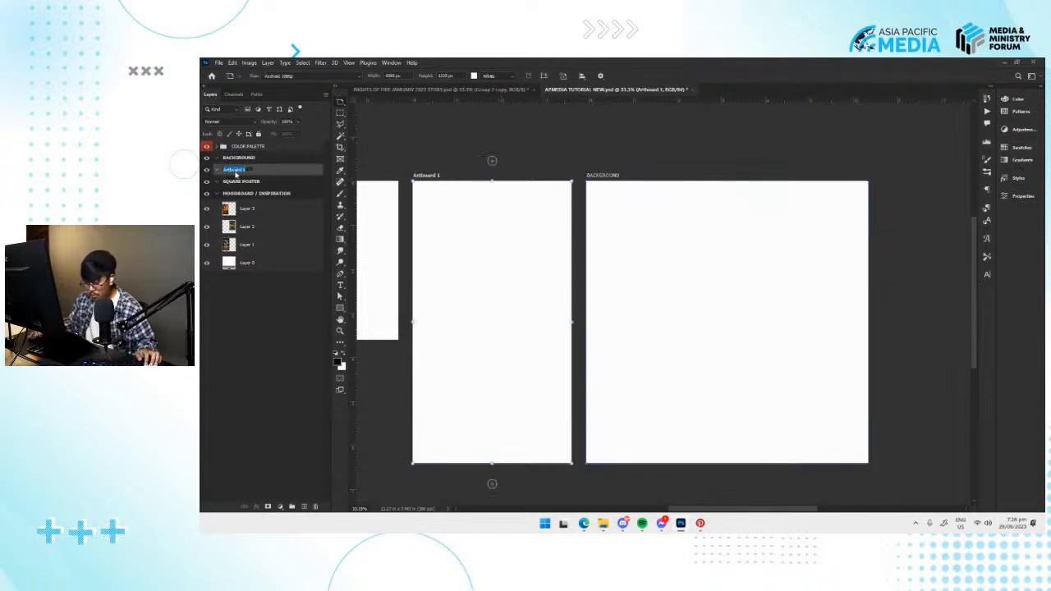
text(STORY H)
key(Return)
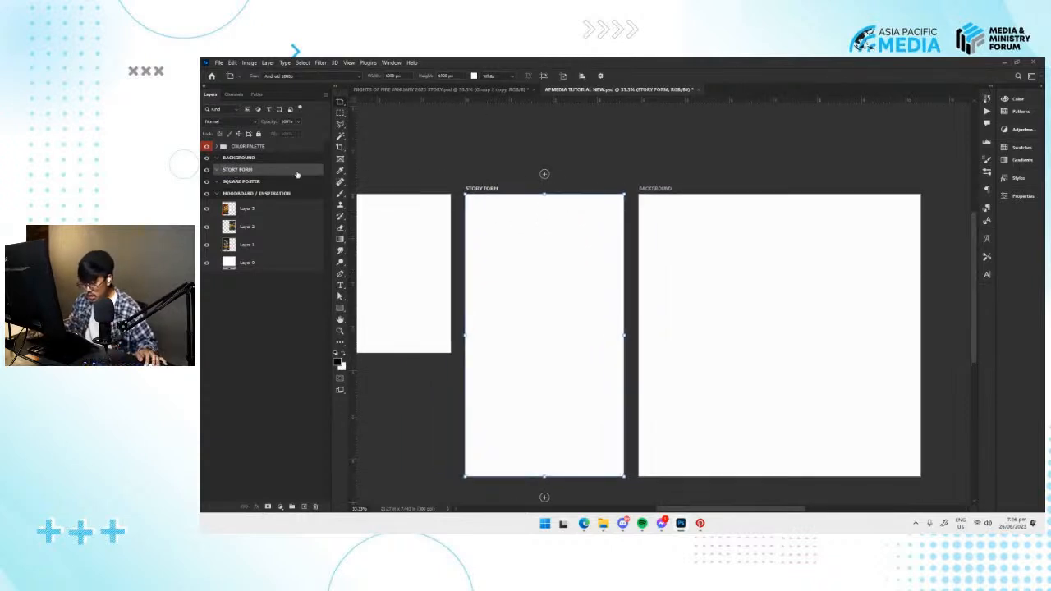
Collapse the moodboard's layers and lock the position of the MOODBOARD / INSPIRATION, SQUARE POSTER and STORY FORM artboards.
click(217, 193)
click(242, 193)
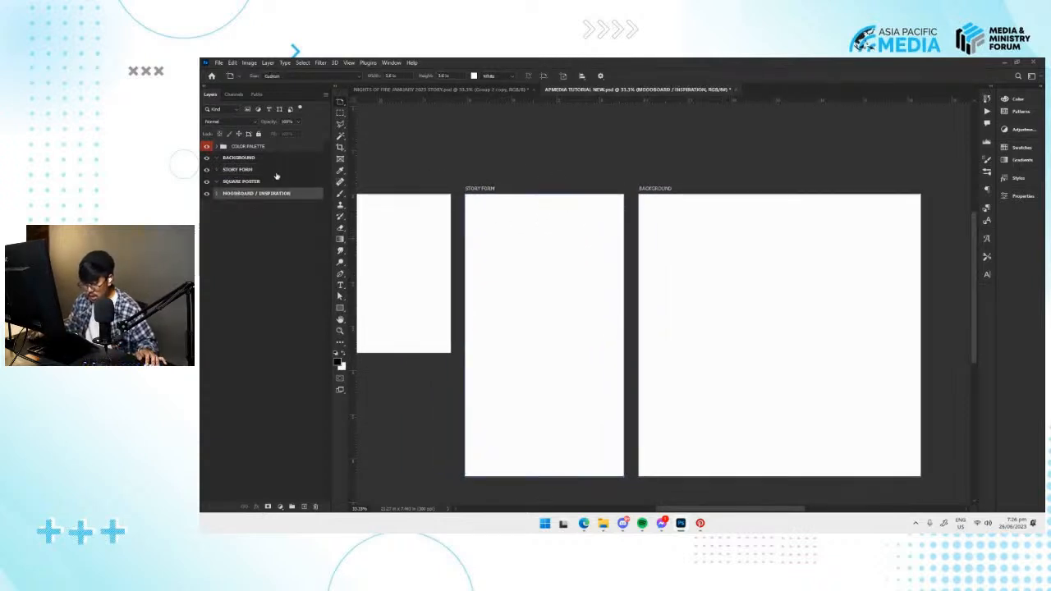
click(246, 180)
drag(530, 262, 812, 261)
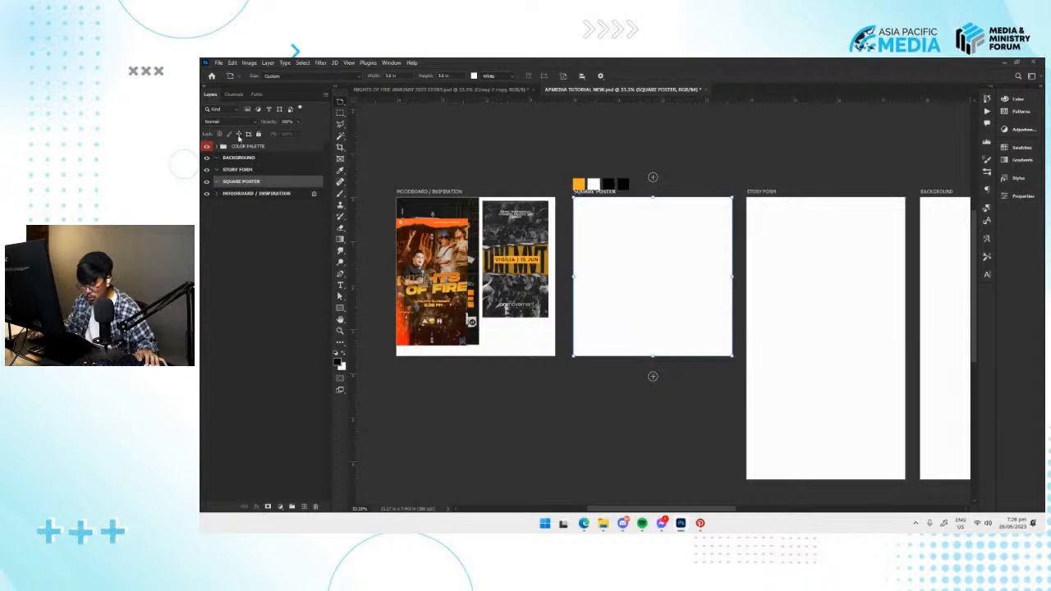
click(240, 170)
drag(788, 265, 583, 254)
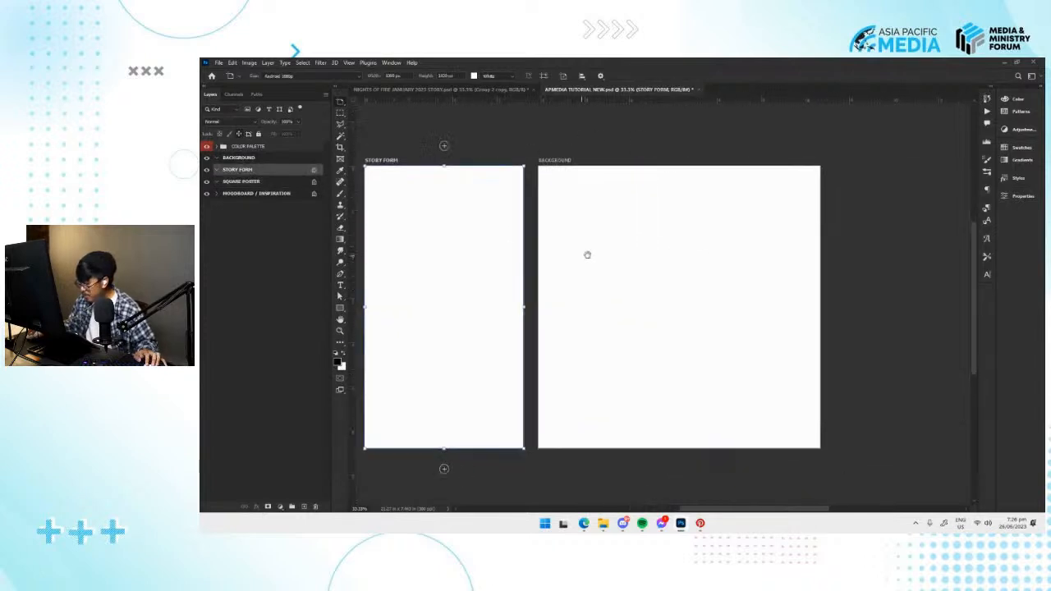
click(711, 264)
click(906, 284)
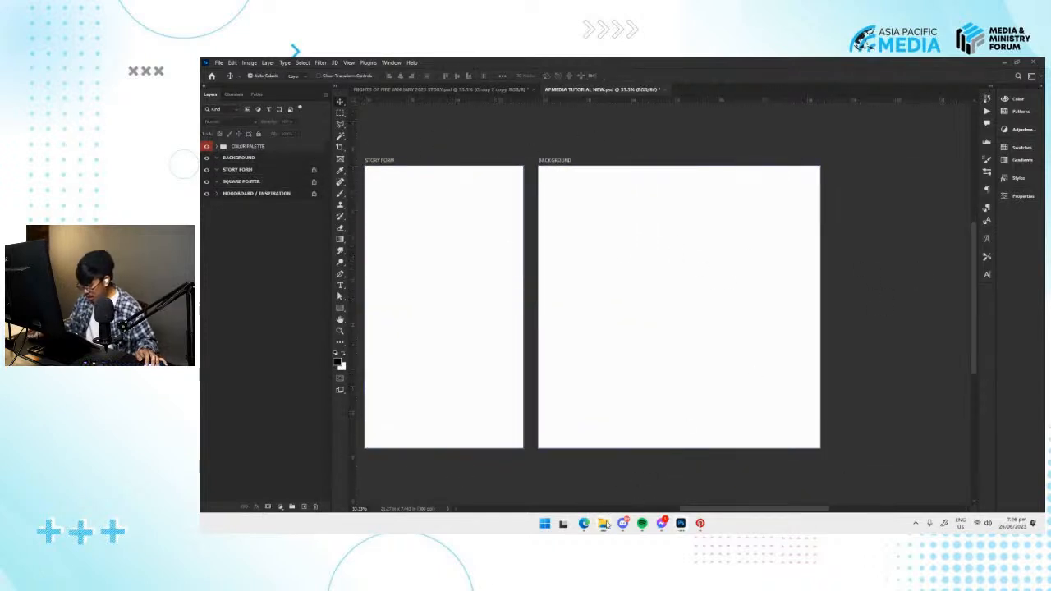
Examine the moodboard's reference posters up close and compare them with the empty artboards.
drag(598, 359, 666, 377)
key(ctrl+plus)
scroll(492, 293, left, 3)
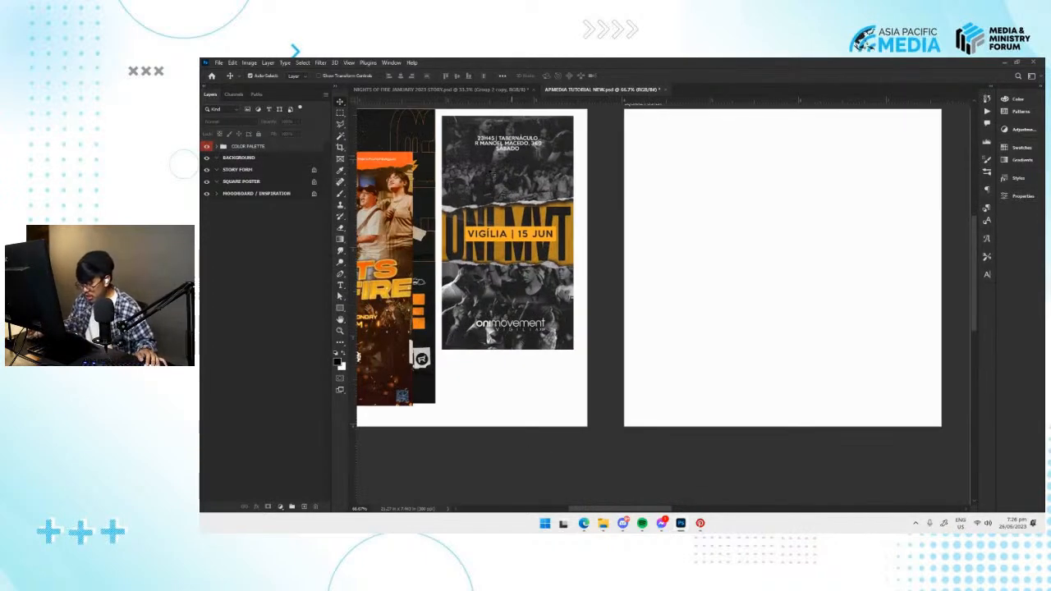
scroll(500, 165, left, 2)
drag(583, 175, 560, 186)
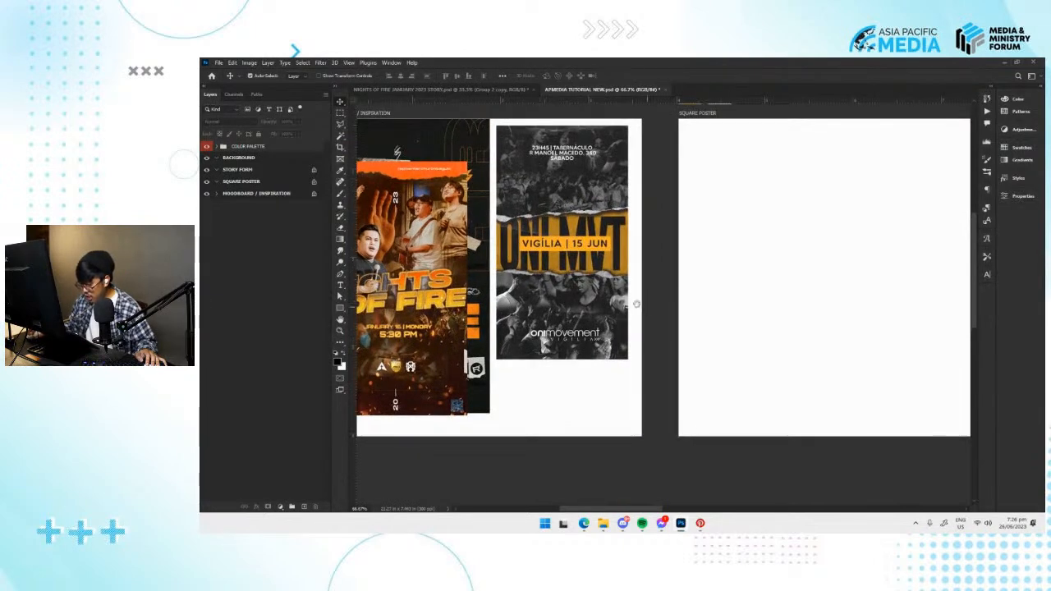
scroll(648, 306, right, 10)
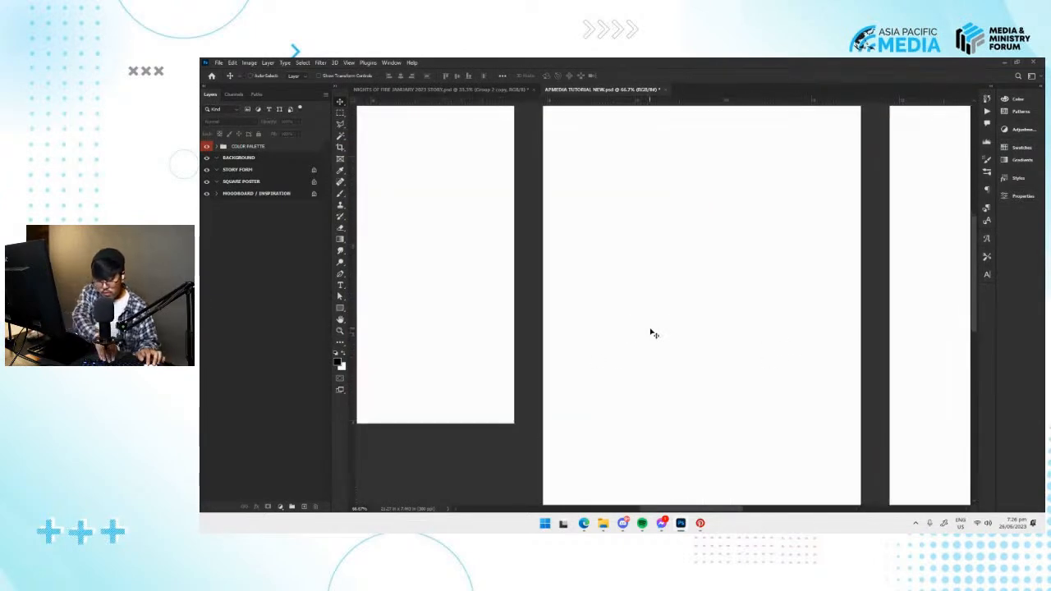
key(ctrl+minus)
drag(654, 328, 468, 290)
key(ctrl+plus)
drag(731, 290, 563, 257)
key(ctrl+minus)
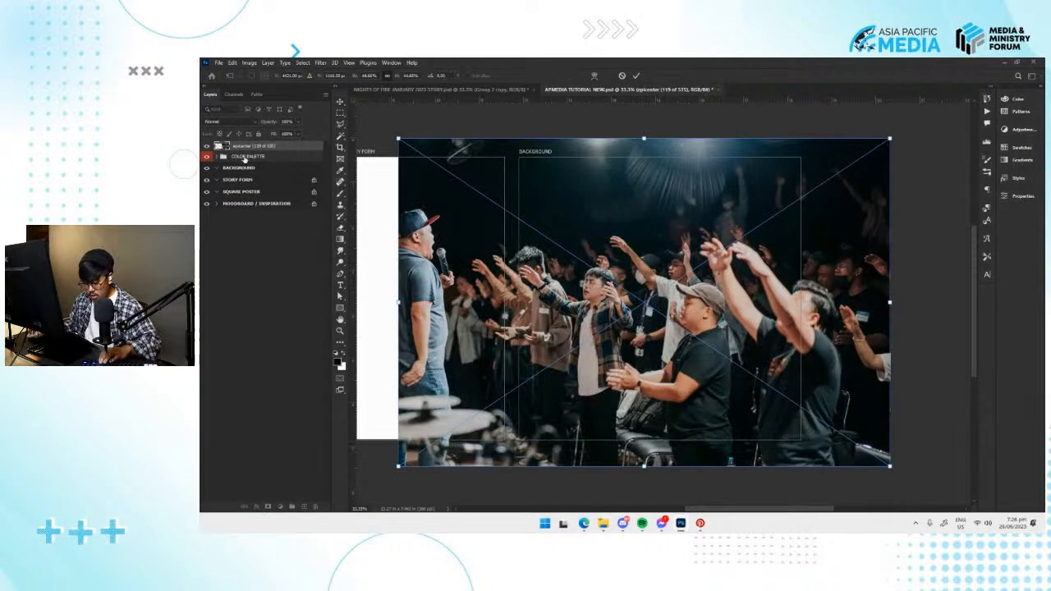
Place the photo epicenter (119 of 535) and move its layer into the BACKGROUND artboard.
key(Return)
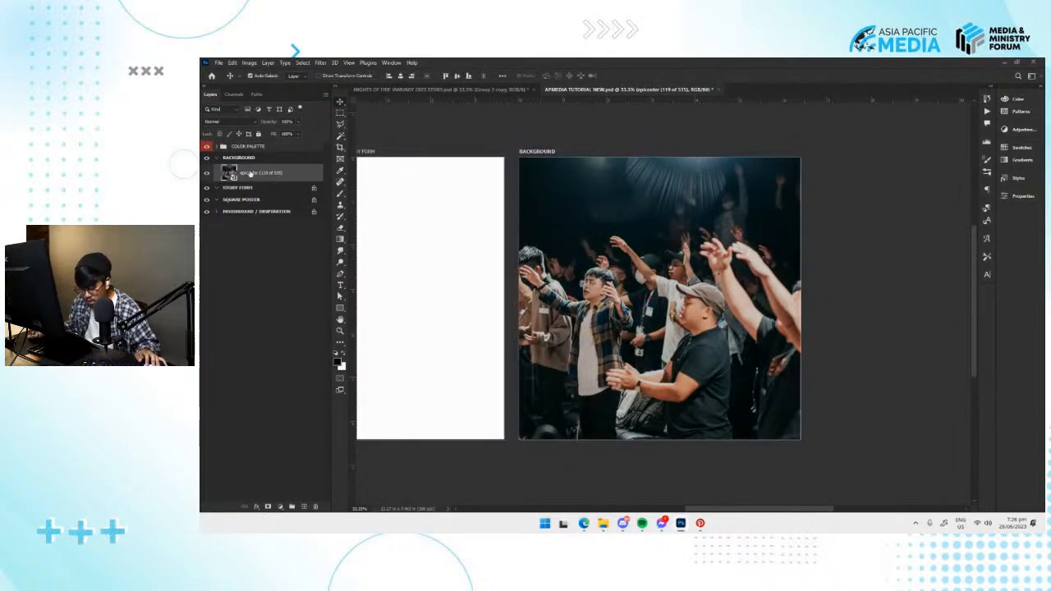
click(252, 159)
click(279, 173)
drag(643, 231, 611, 229)
key(v)
key(ctrl+t)
drag(859, 137, 828, 161)
key(Escape)
Scale the crowd photo down to about 23.5% so it fits within the width of the BACKGROUND artboard.
drag(651, 240, 657, 239)
mouse_move(631, 303)
mouse_down()
mouse_move(644, 322)
mouse_move(653, 289)
mouse_move(644, 299)
mouse_up()
key(ctrl+t)
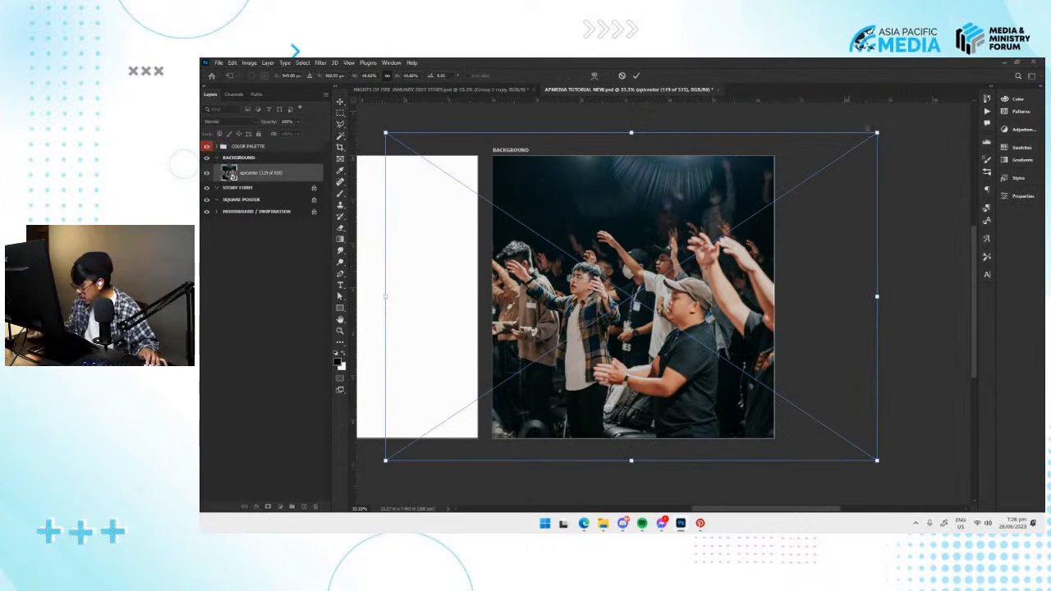
drag(875, 134, 762, 212)
click(636, 76)
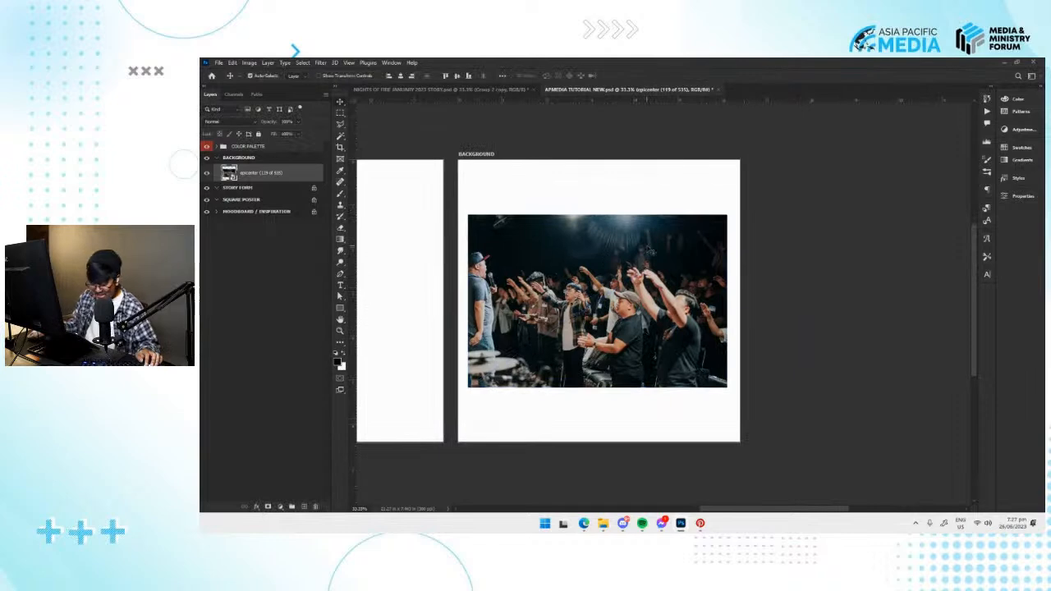
Shrink the crowd photo further and move it against the right edge of the BACKGROUND artboard.
key(ctrl+plus)
drag(586, 288, 614, 310)
drag(614, 310, 624, 265)
key(ctrl+t)
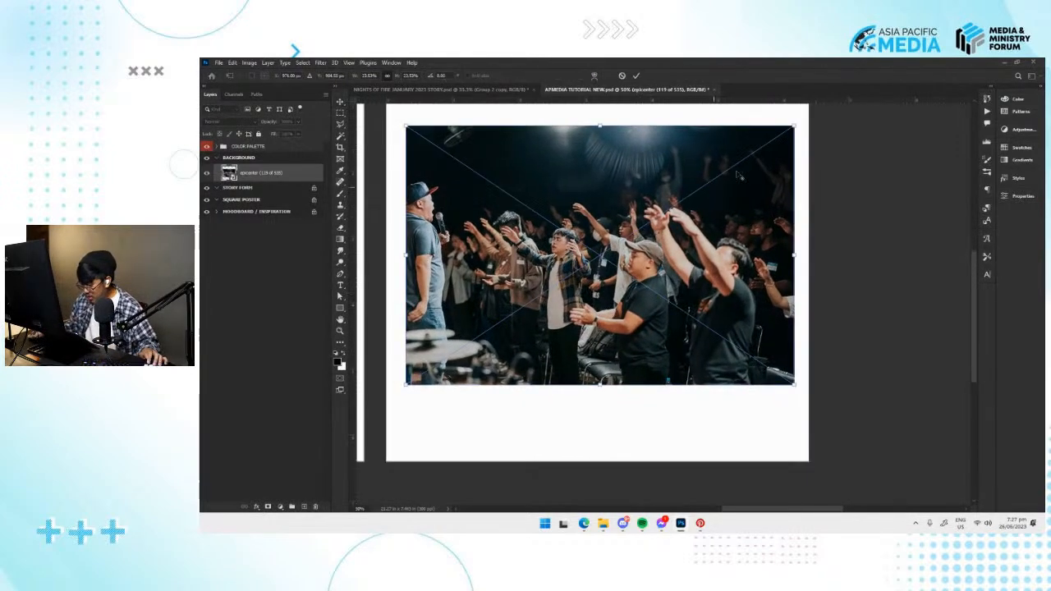
drag(795, 126, 737, 173)
drag(667, 246, 736, 280)
key(Return)
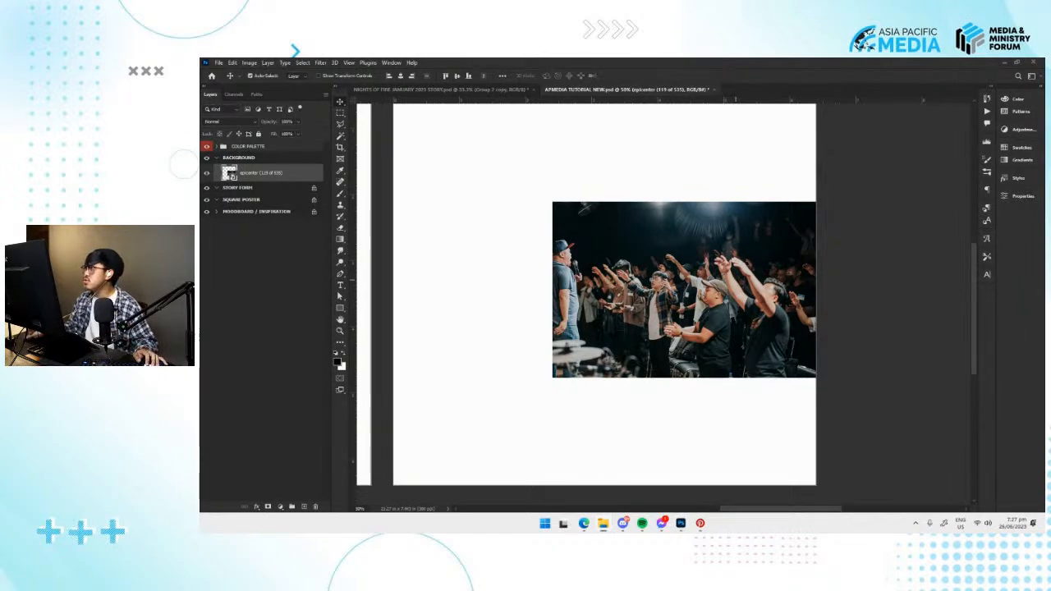
Browse the PHOTOS folder for worship shots and place epicenter (55 of 535) in the BACKGROUND artboard.
drag(852, 58, 796, 99)
click(863, 93)
scroll(607, 263, up, 15)
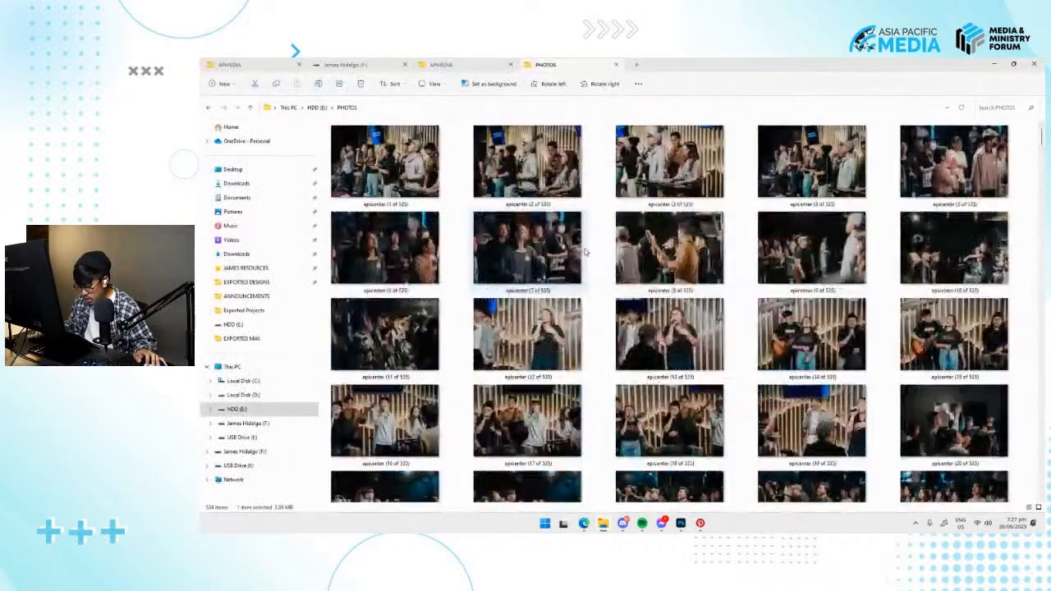
scroll(648, 270, down, 2)
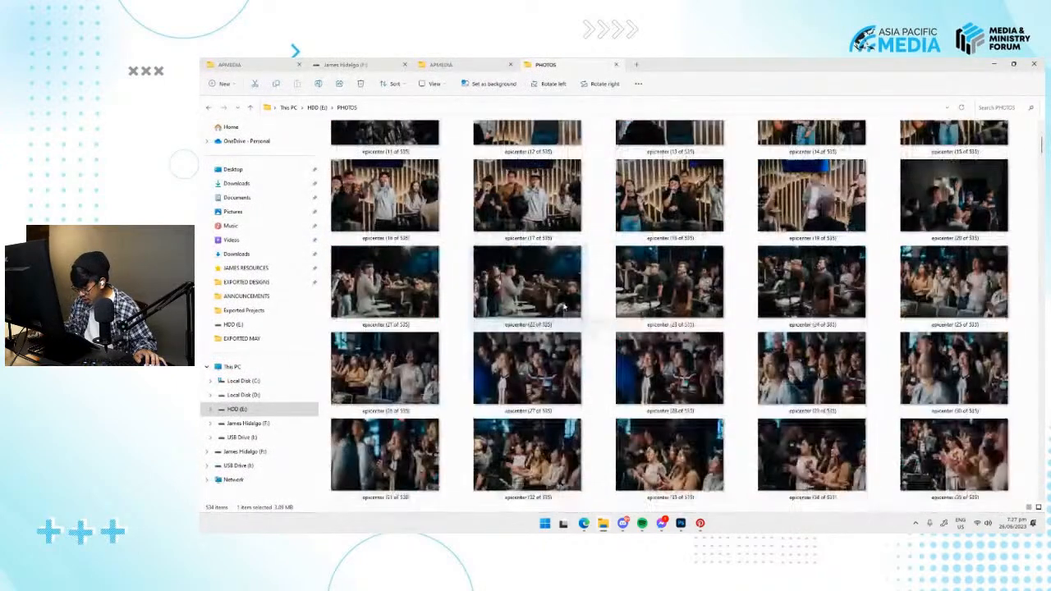
click(693, 294)
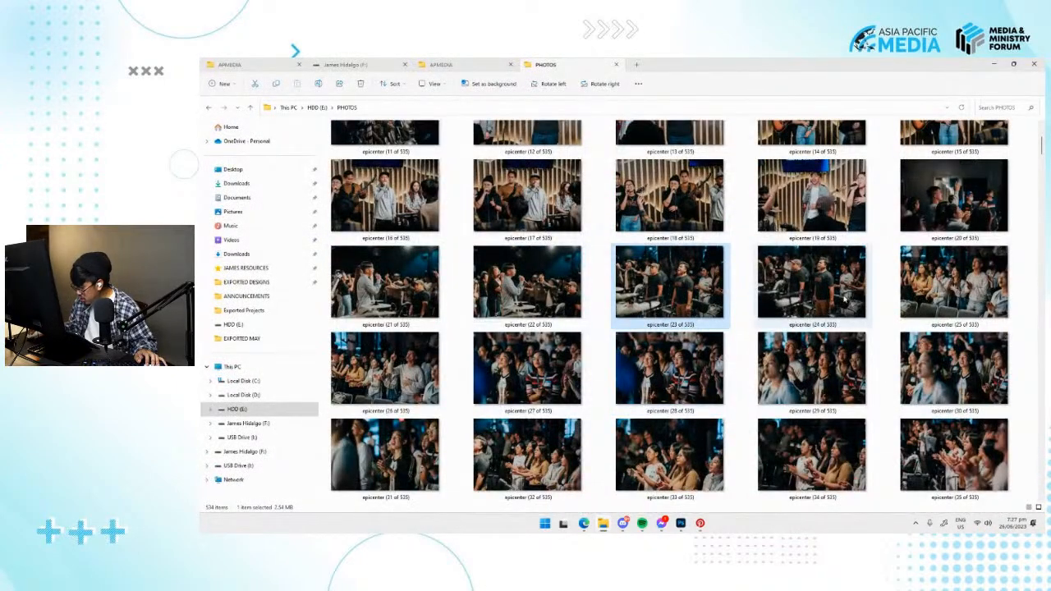
scroll(689, 316, down, 5)
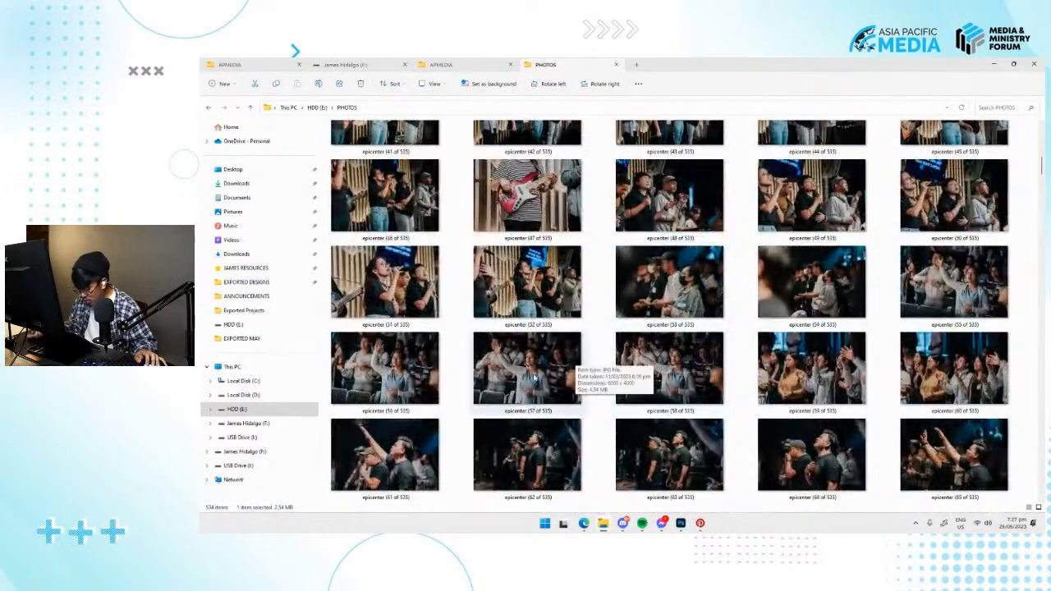
click(396, 365)
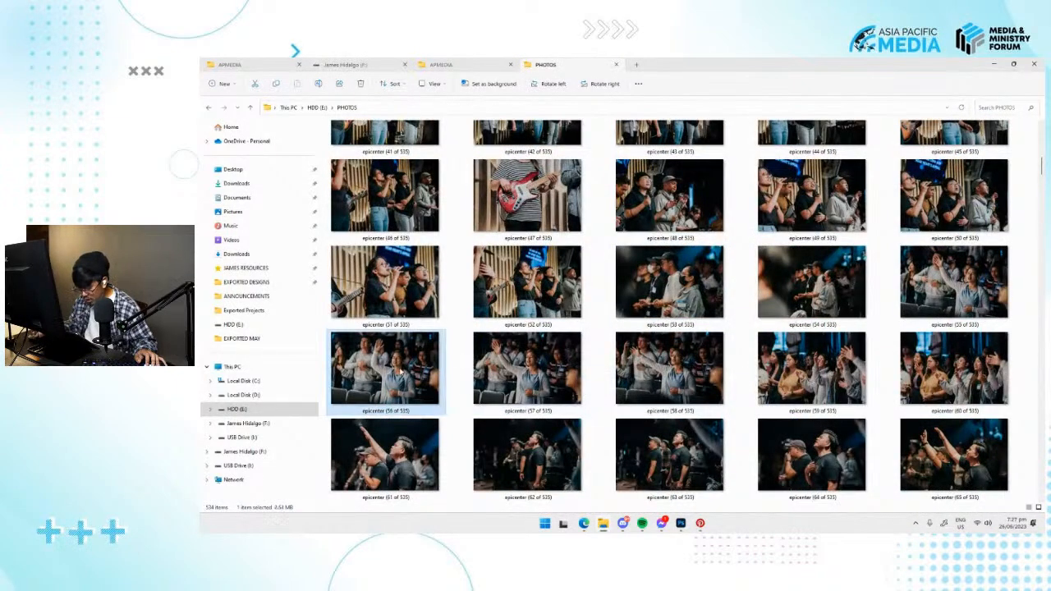
drag(959, 310, 657, 316)
key(alt+Tab)
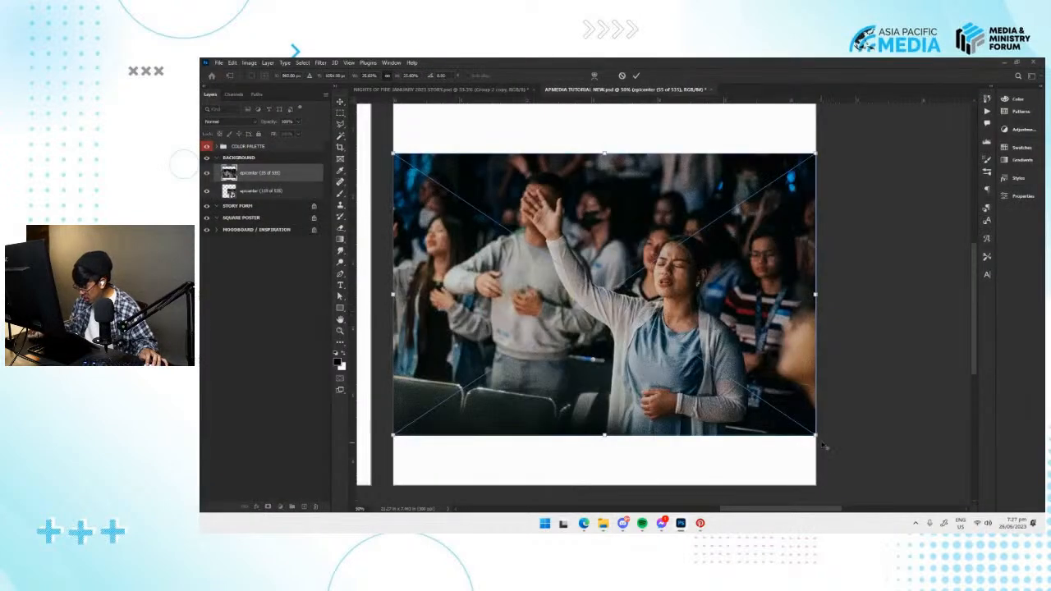
Scale the epicenter (55 of 535) photo down to about half the artboard's width and fit it into the bottom-left corner.
drag(815, 435, 607, 476)
drag(620, 333, 614, 337)
drag(574, 389, 568, 392)
key(Return)
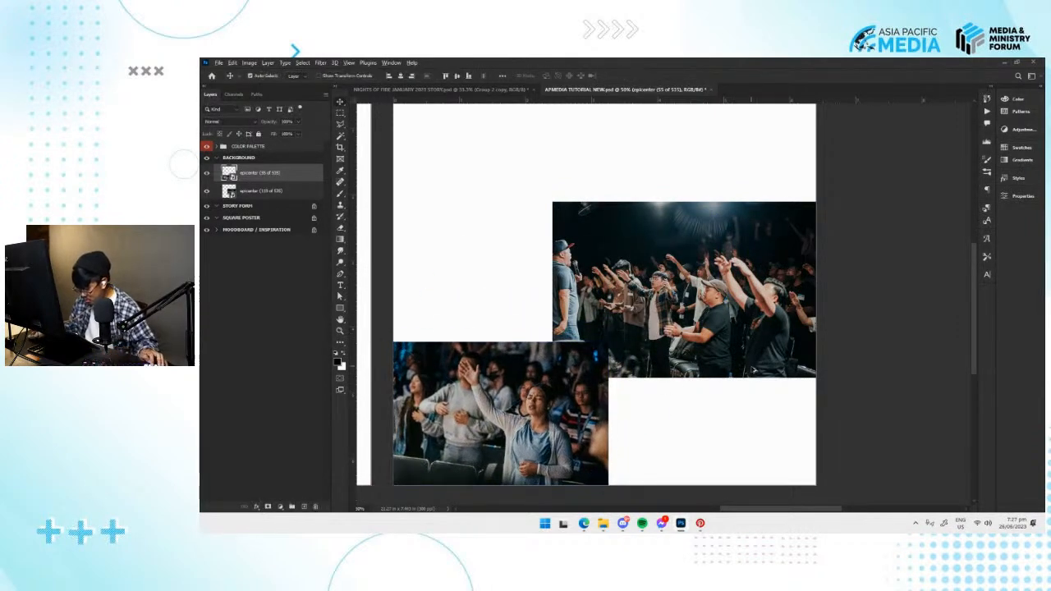
Look through the PHOTOS folder for another usable shot and preview the photo of the speaker holding a phone and microphone.
key(alt+Tab)
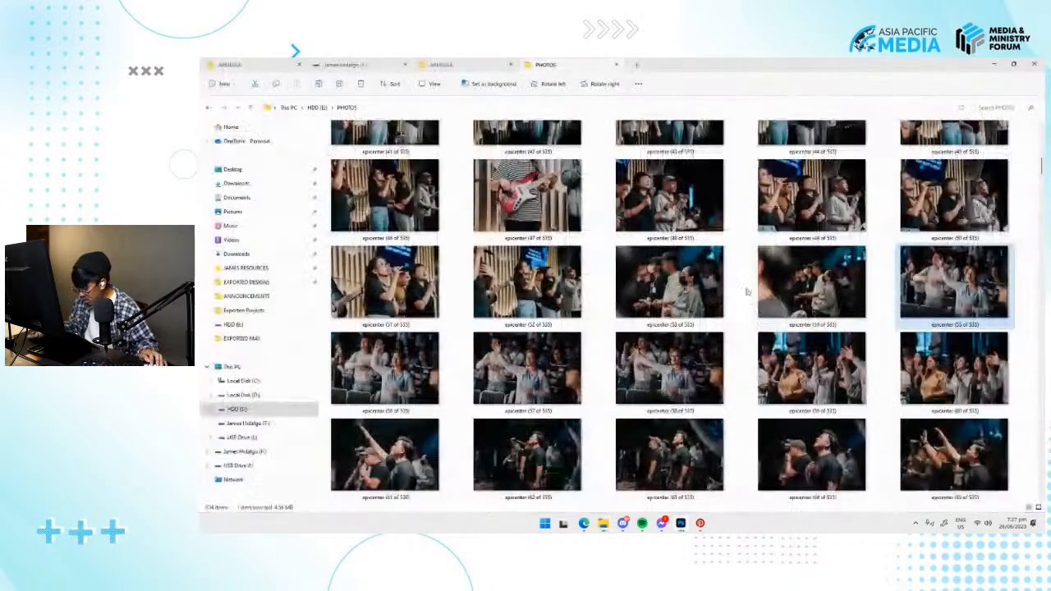
click(537, 291)
scroll(827, 275, down, 3)
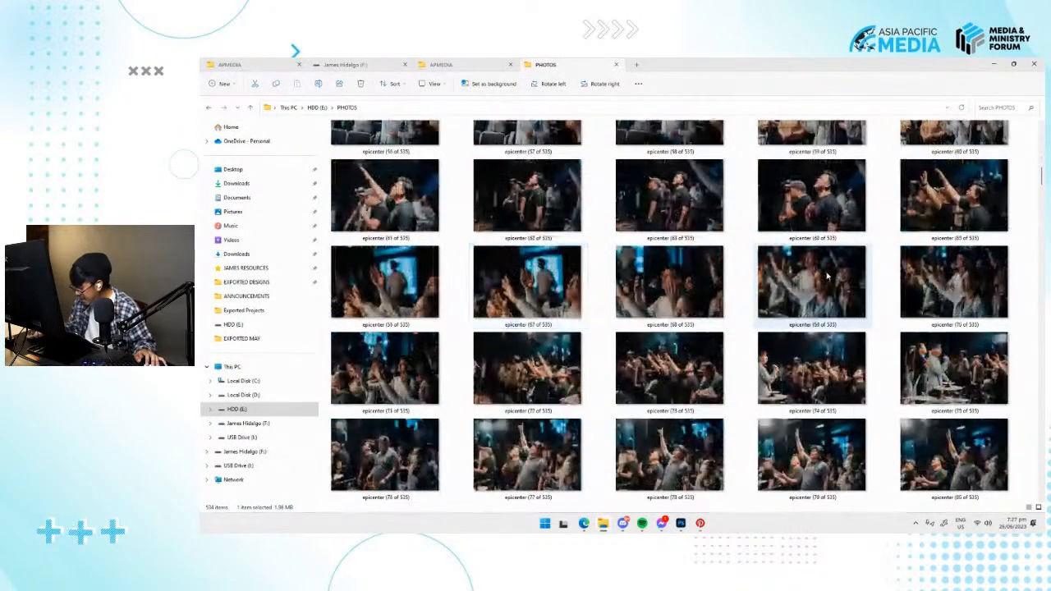
click(526, 366)
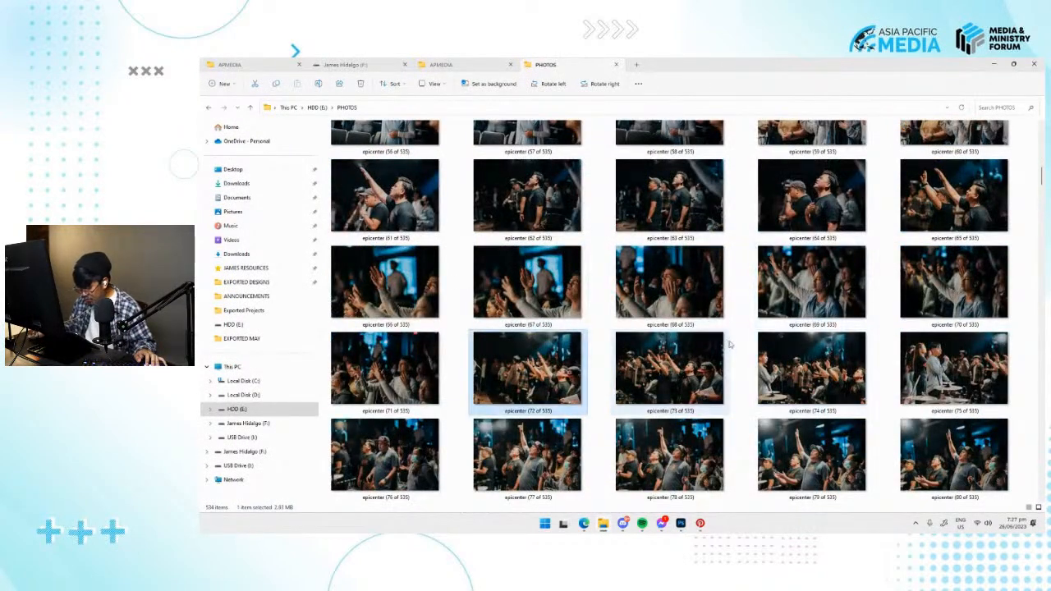
scroll(733, 343, down, 3)
scroll(733, 345, down, 3)
click(689, 374)
scroll(689, 377, down, 3)
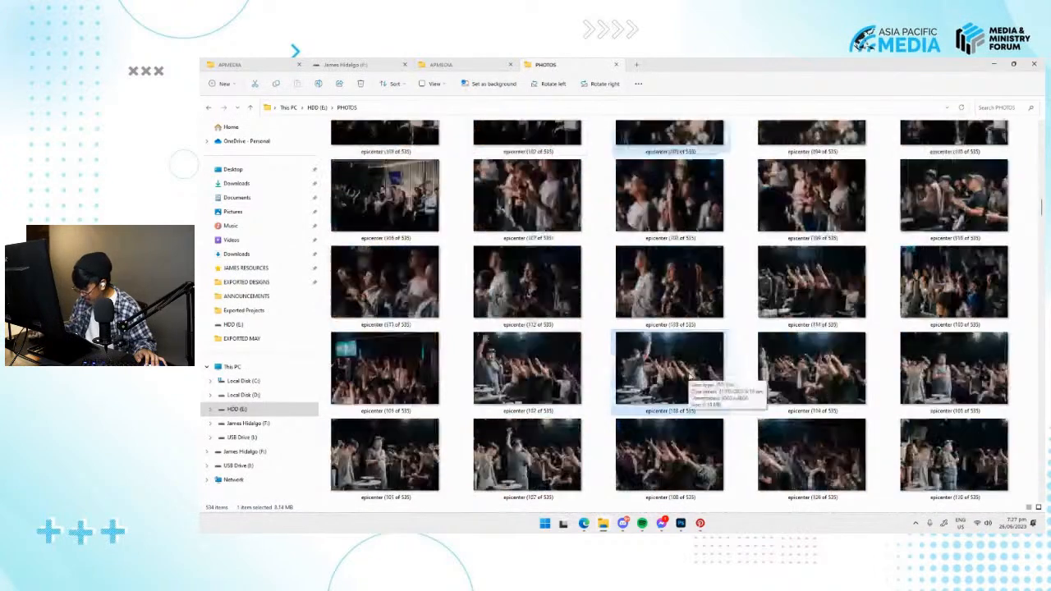
scroll(694, 384, down, 3)
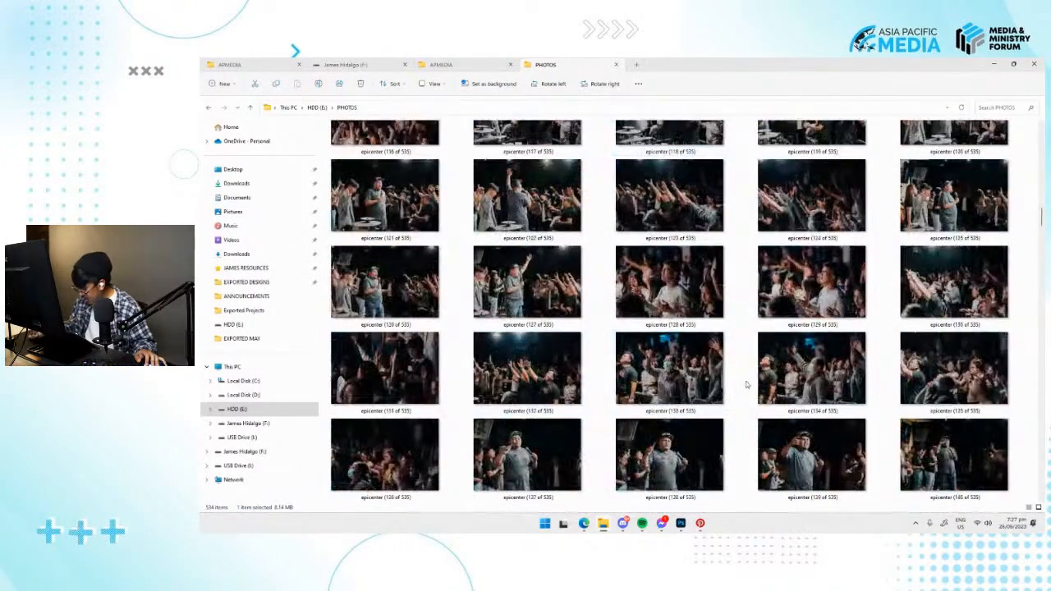
scroll(701, 384, down, 3)
scroll(703, 380, up, 2)
click(669, 415)
click(770, 444)
double_click(790, 427)
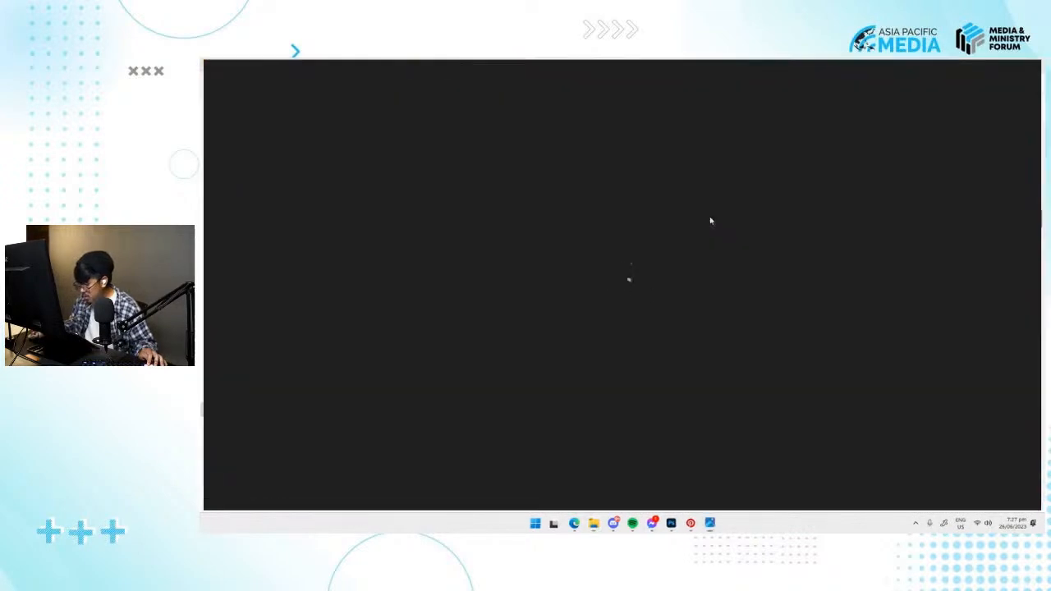
click(1035, 69)
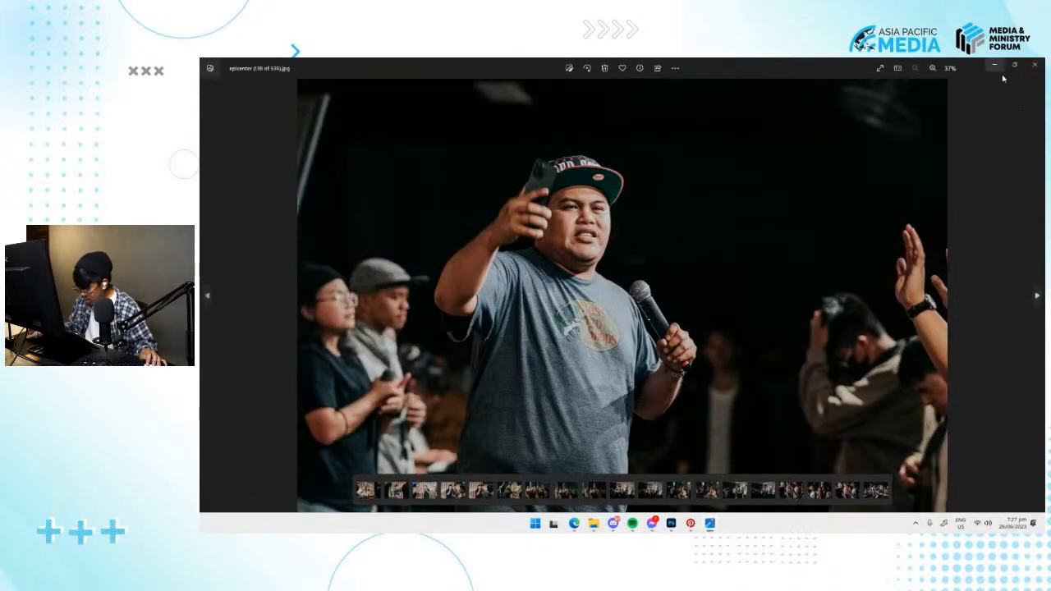
Preview the raised-arm crowd photos in the PHOTOS folder and place epicenter (79 of 535) in the BACKGROUND artboard.
scroll(714, 316, up, 9)
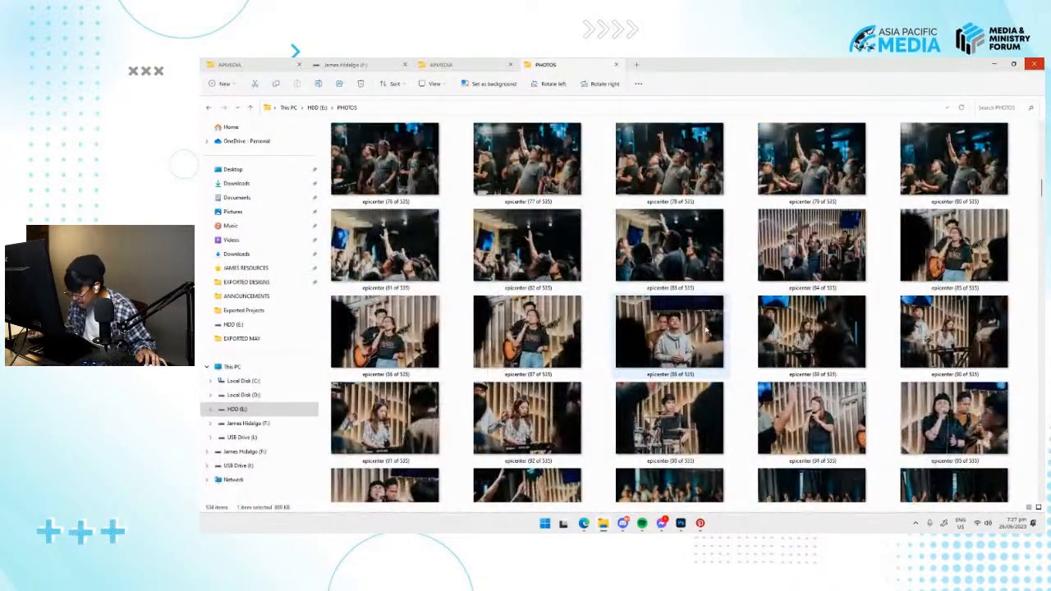
scroll(706, 326, up, 3)
scroll(548, 367, down, 5)
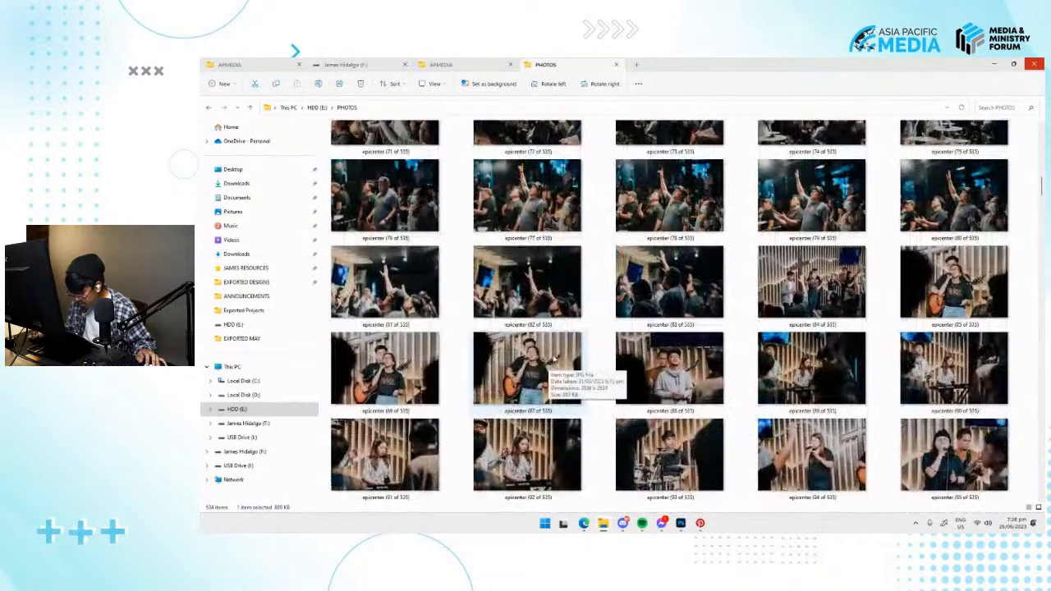
scroll(649, 374, up, 3)
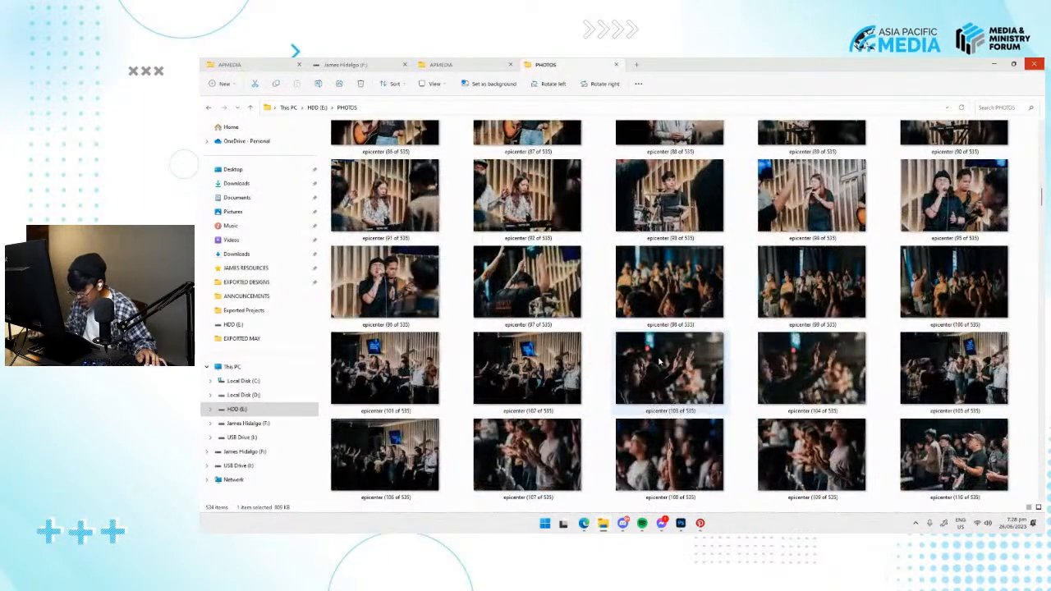
click(556, 189)
double_click(556, 189)
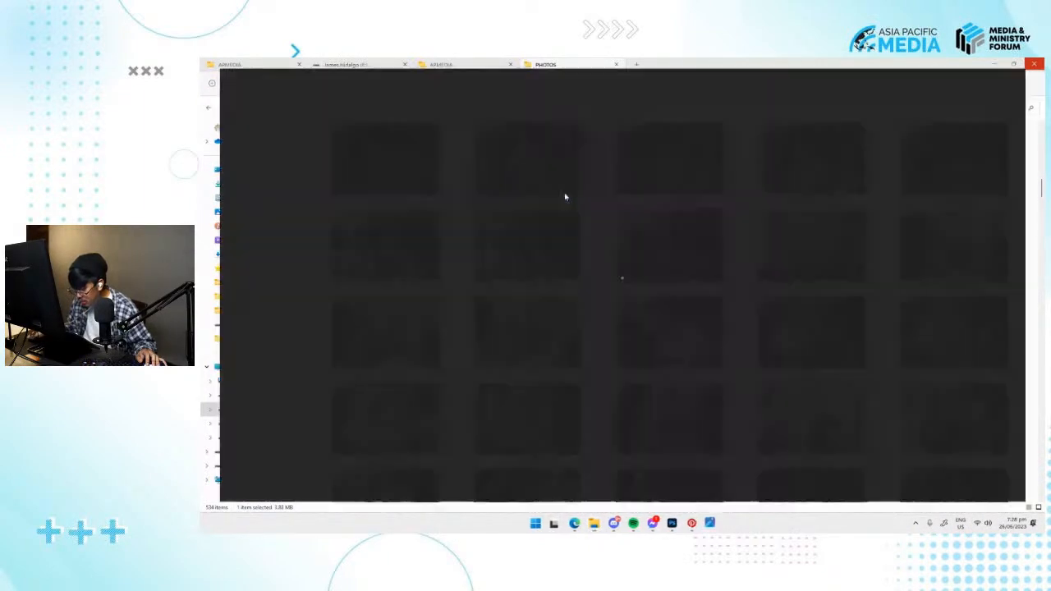
click(1038, 69)
double_click(666, 164)
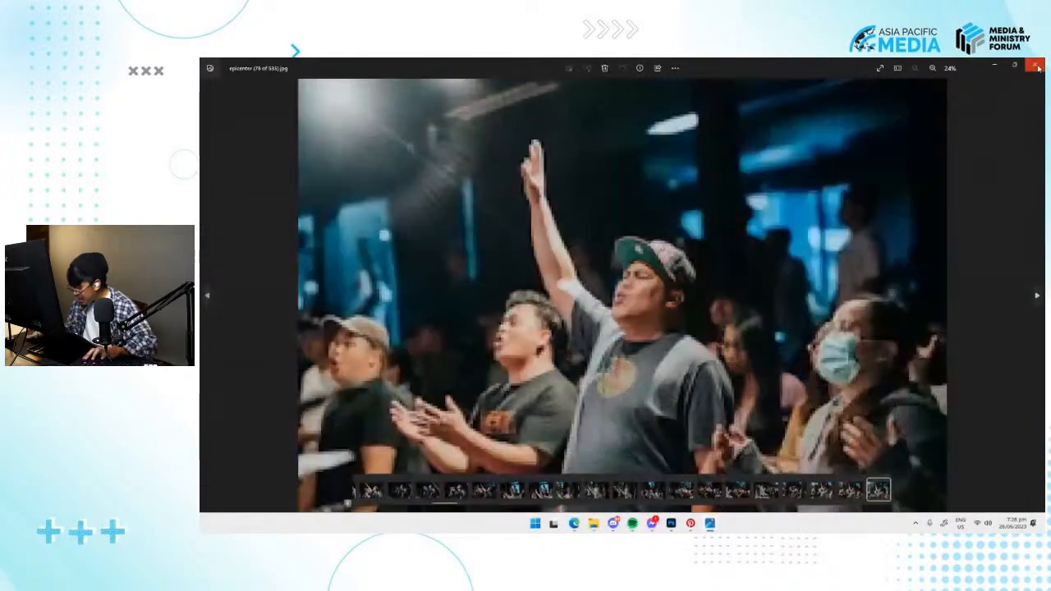
key(Right)
key(Right)
key(Right)
click(1038, 69)
drag(805, 170, 706, 376)
key(alt+Tab)
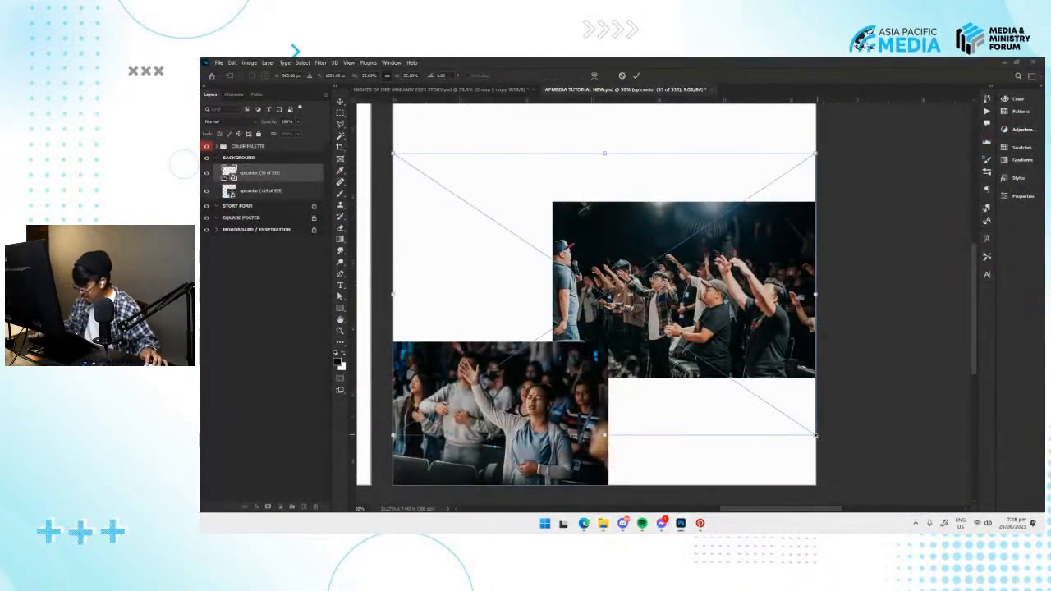
Scale the epicenter (79 of 535) photo down to about half the artboard's width and move it into the top-left corner.
drag(816, 436, 729, 378)
drag(743, 439, 777, 480)
drag(711, 366, 682, 220)
drag(682, 220, 663, 319)
drag(713, 371, 699, 362)
drag(658, 325, 618, 321)
key(Return)
Move the epicenter (119 of 535) crowd photo down into the bottom-right corner of the BACKGROUND artboard.
drag(725, 352, 695, 249)
click(738, 353)
drag(738, 353, 732, 288)
drag(721, 316, 736, 398)
Leave the PHOTOS folder, open the PICS folder inside APMEDIA and place photo 06 in the BACKGROUND artboard.
key(alt+Tab)
scroll(728, 316, down, 20)
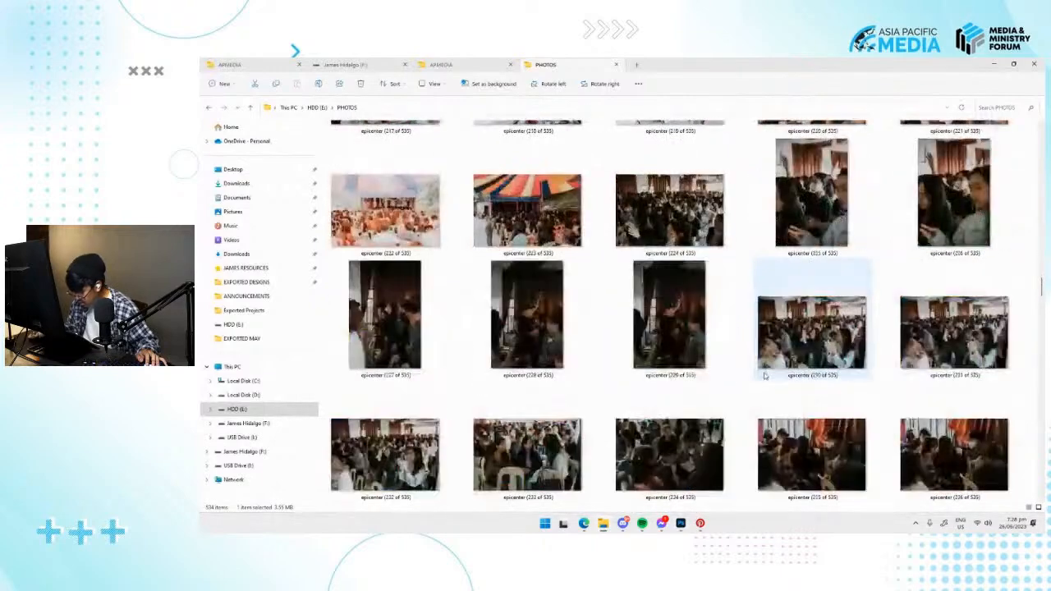
scroll(763, 375, down, 10)
click(316, 107)
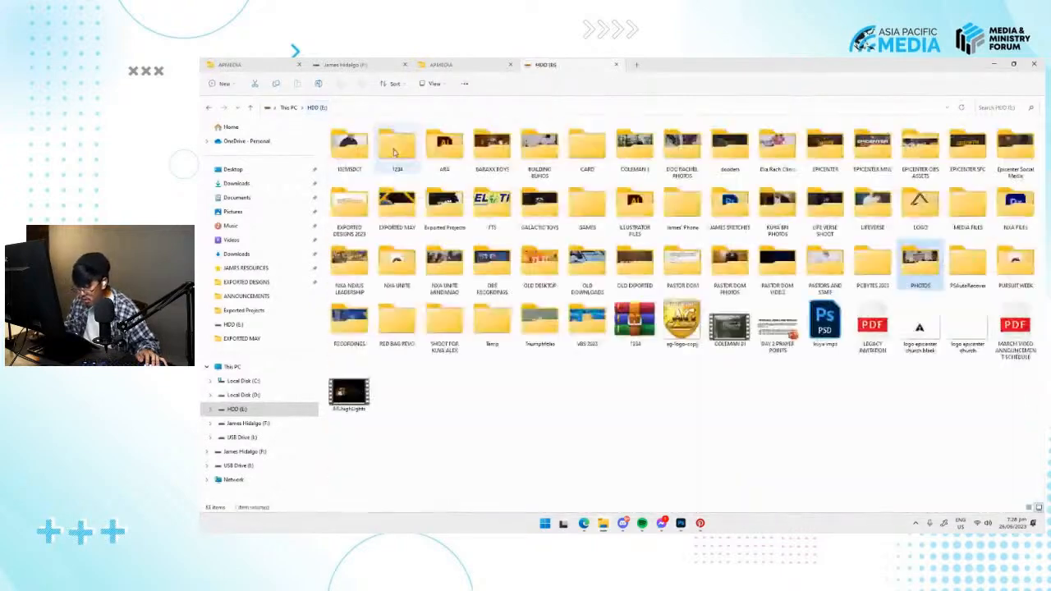
click(616, 65)
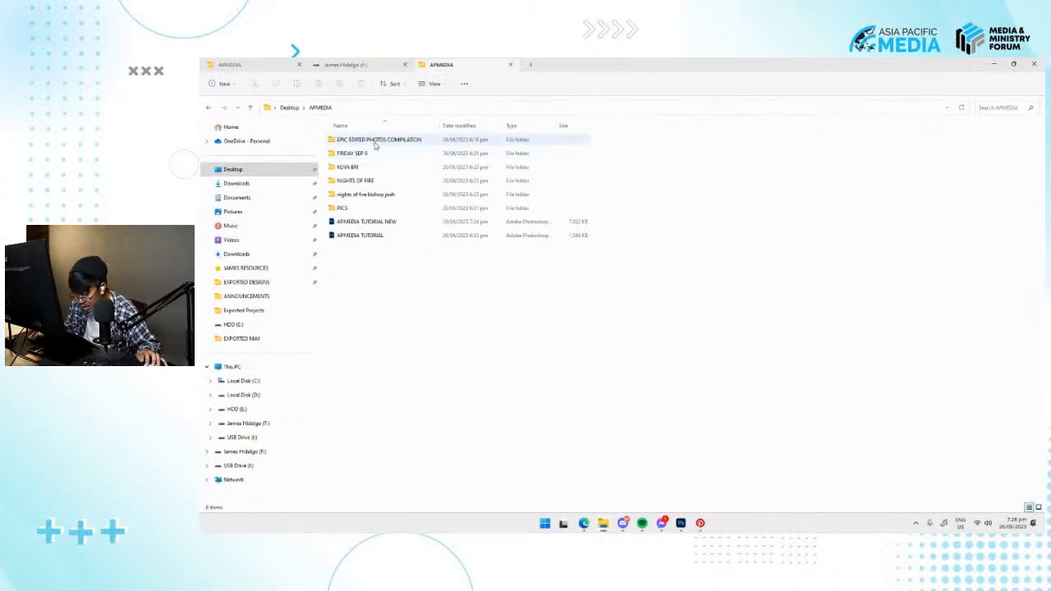
double_click(358, 212)
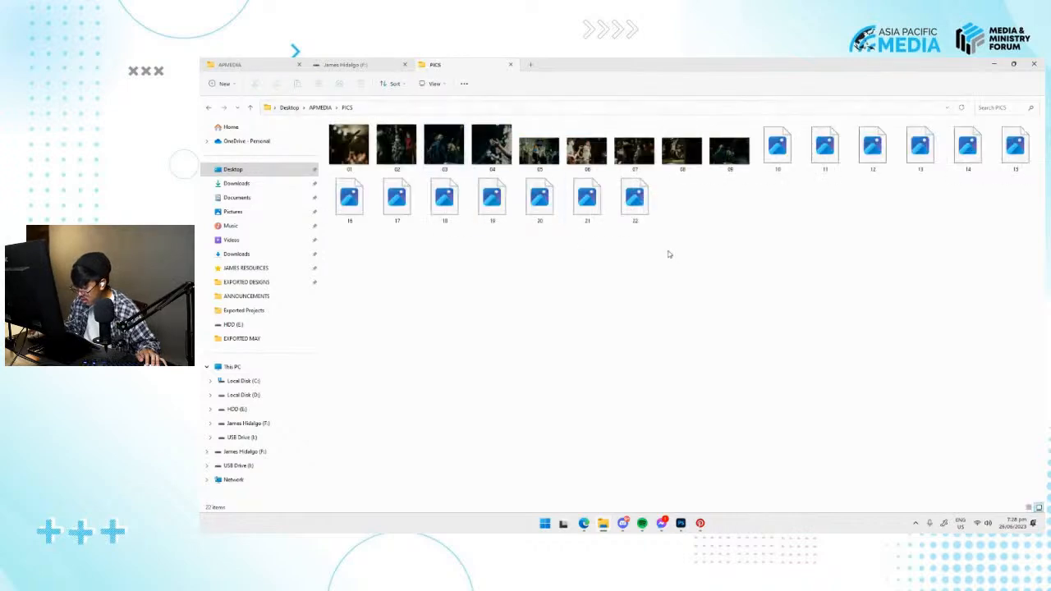
drag(586, 147, 609, 349)
drag(604, 296, 623, 328)
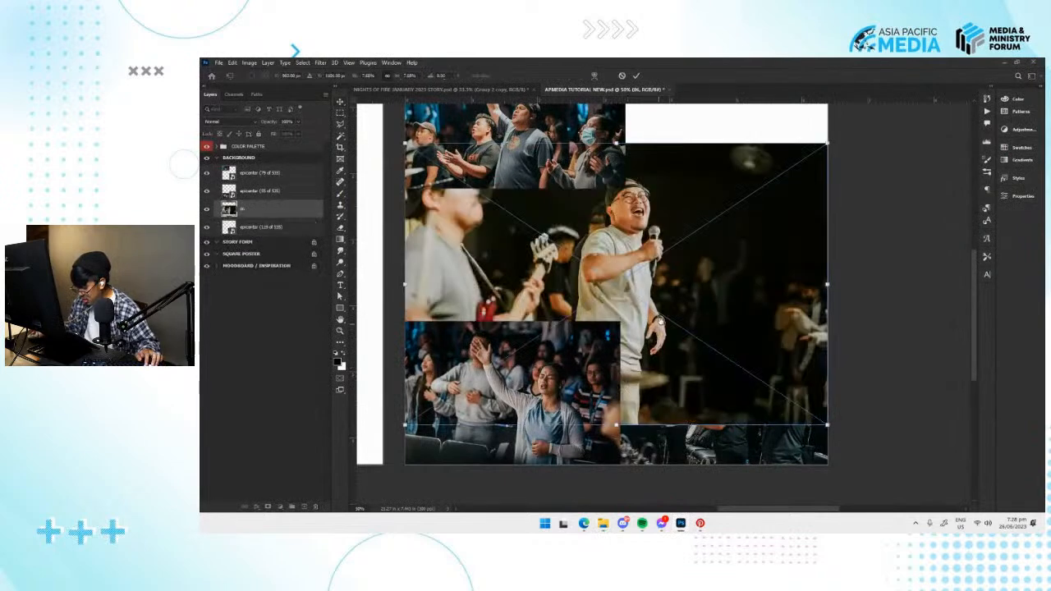
Scale photo 06 down and position it along the artboard's left edge between the two other left-hand photos.
drag(819, 455, 781, 417)
drag(688, 367, 653, 408)
drag(727, 459, 685, 416)
drag(632, 381, 603, 355)
key(Return)
drag(713, 355, 694, 372)
mouse_move(492, 365)
mouse_down()
mouse_move(647, 330)
mouse_move(497, 344)
mouse_move(497, 376)
mouse_up()
Hide the other three photo layers and move the epicenter (79 of 535) photo toward the middle of the BACKGROUND artboard.
click(263, 175)
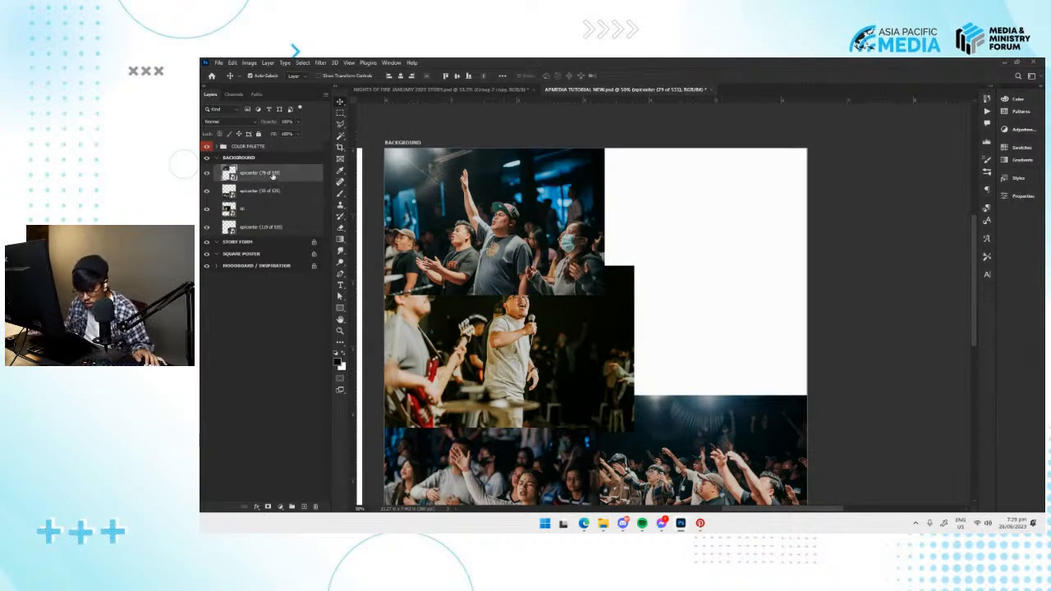
drag(204, 194, 207, 227)
drag(504, 285, 596, 296)
drag(507, 312, 487, 289)
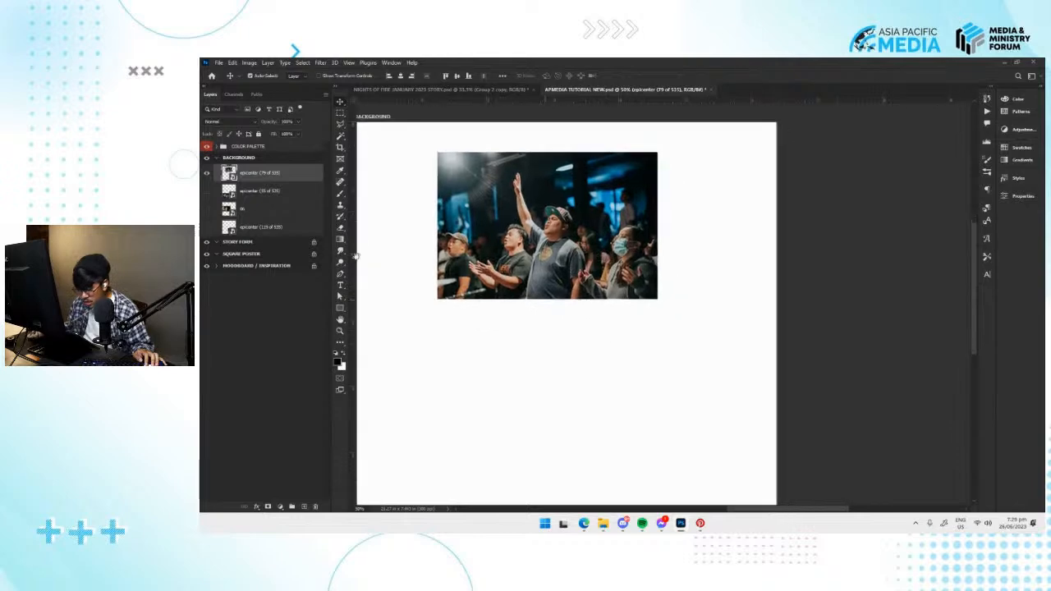
drag(606, 264, 665, 333)
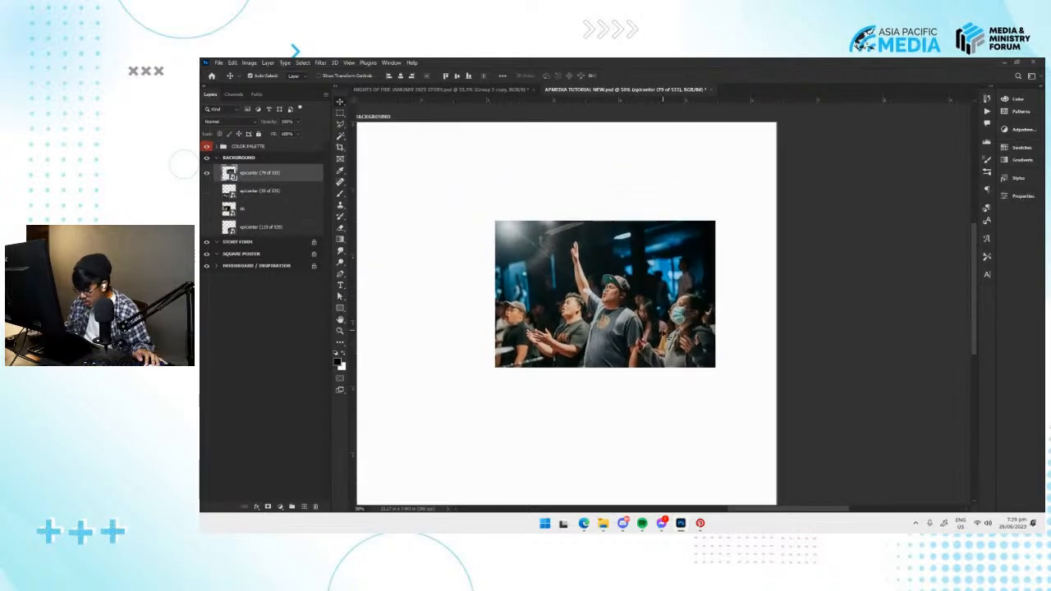
drag(596, 339, 611, 345)
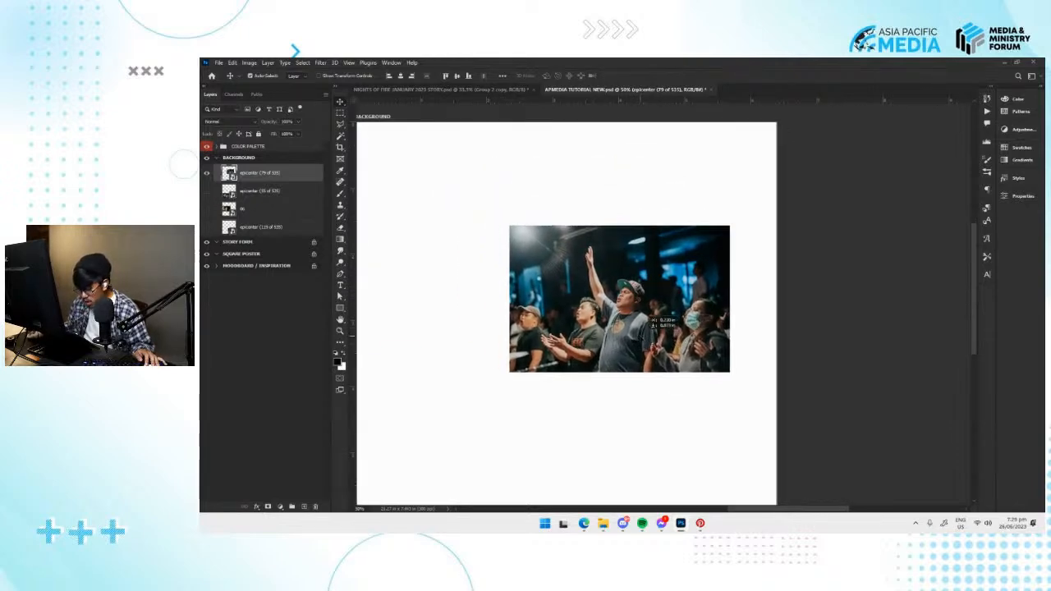
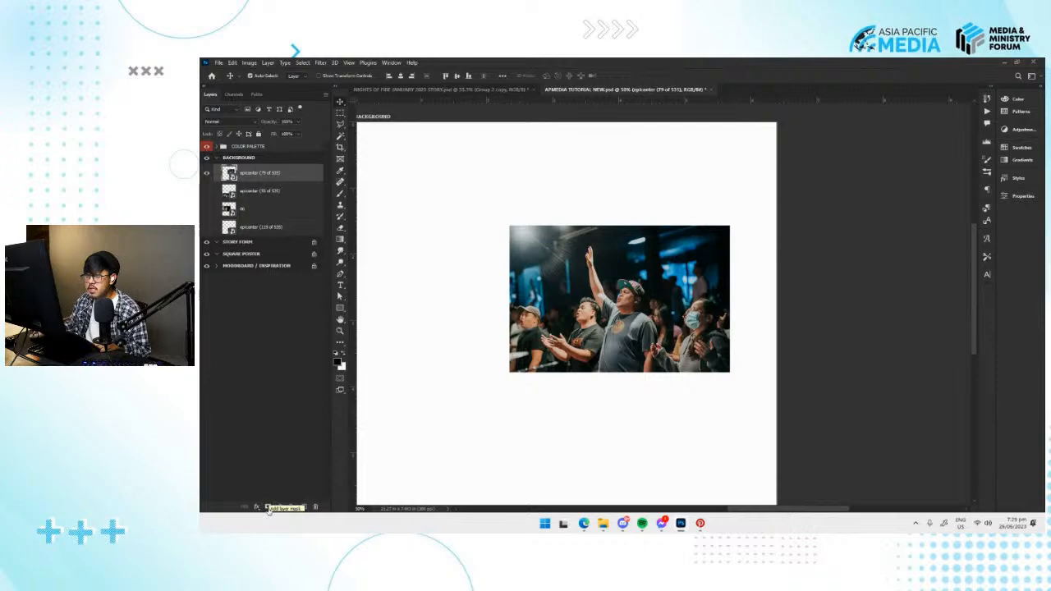
Add a layer mask to the epicenter (79 of 535) photo and choose the Soft Round brush from General Brushes.
click(267, 507)
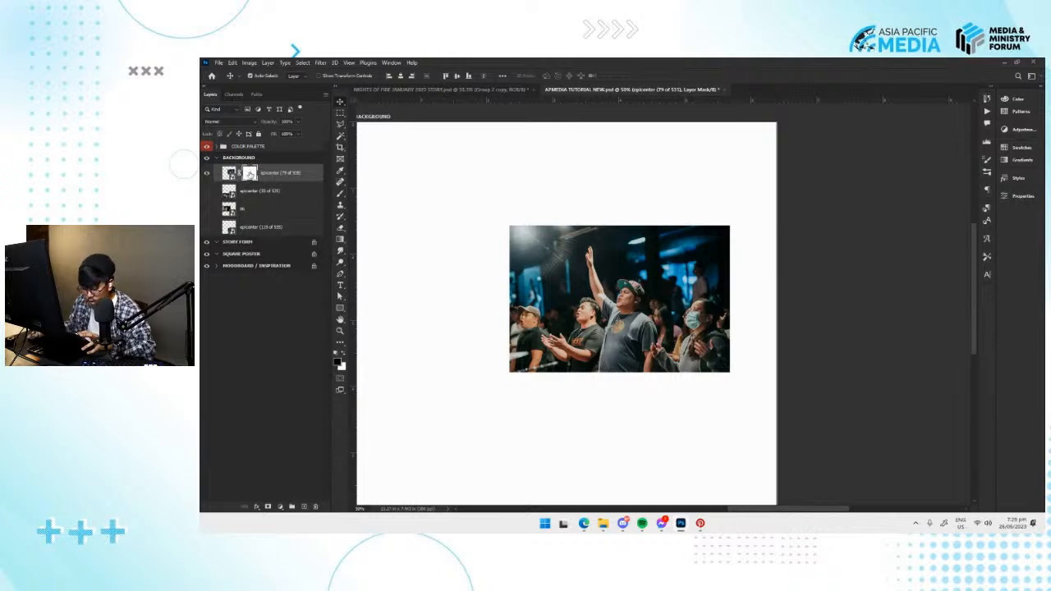
key(b)
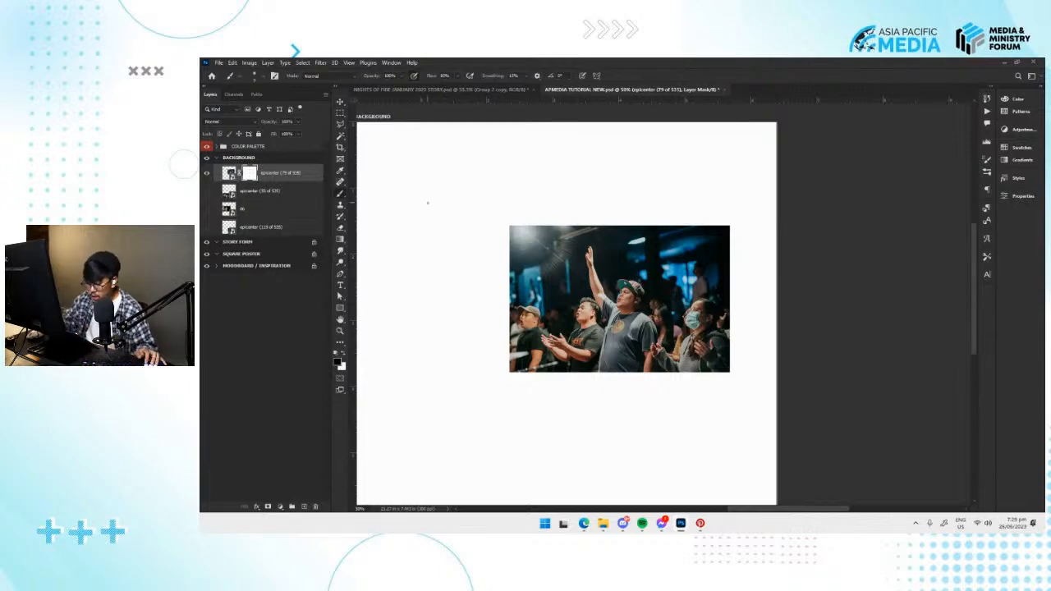
right_click(620, 201)
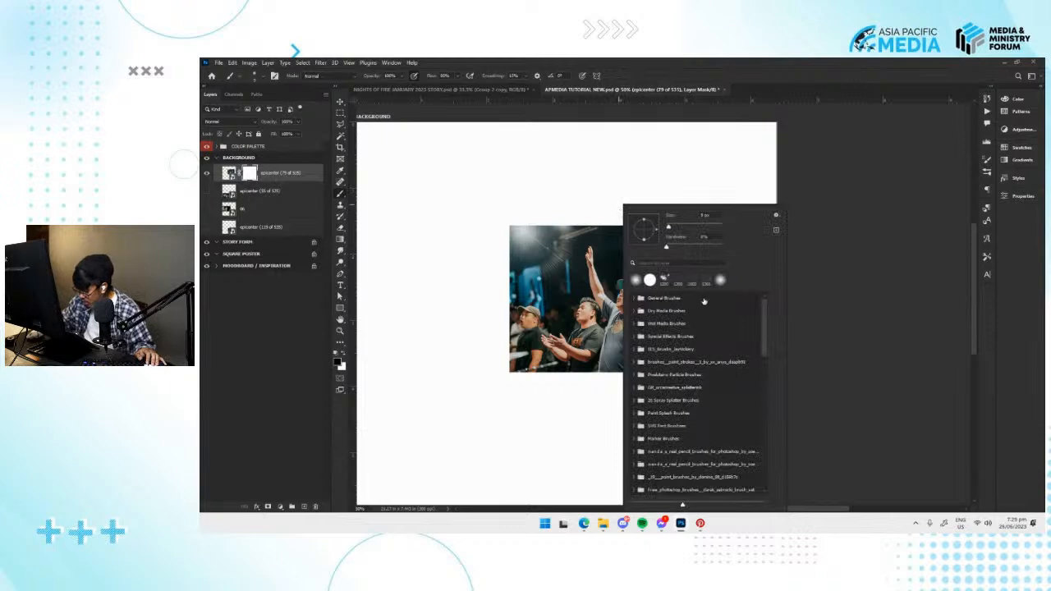
click(634, 298)
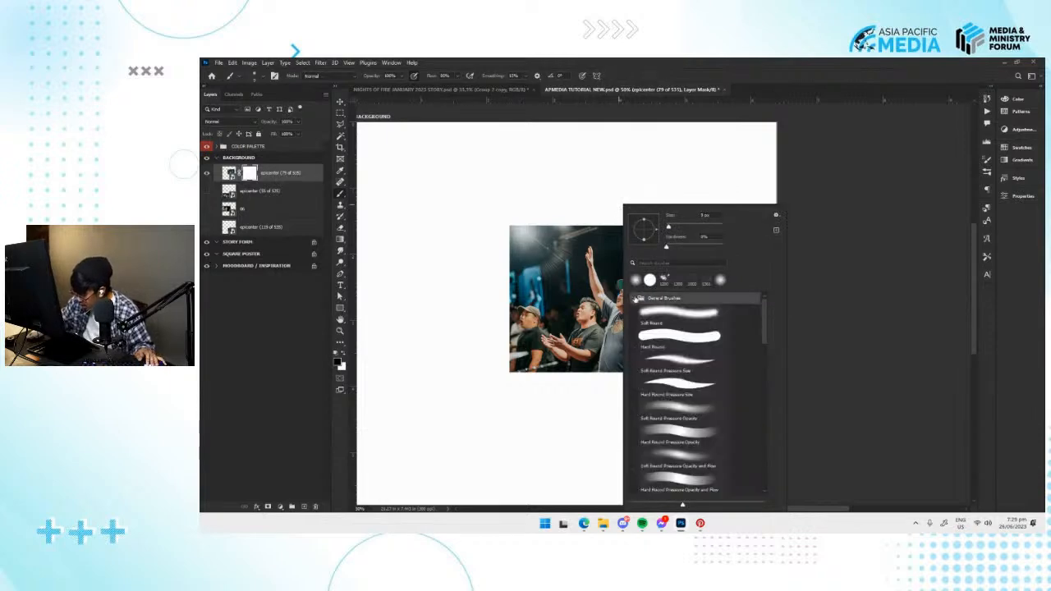
click(695, 322)
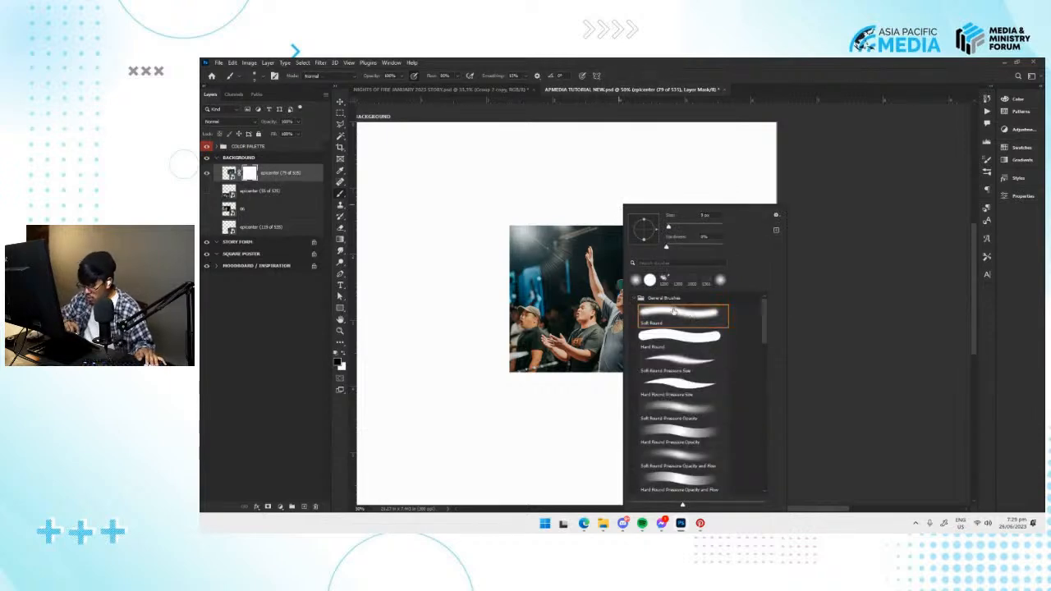
click(479, 370)
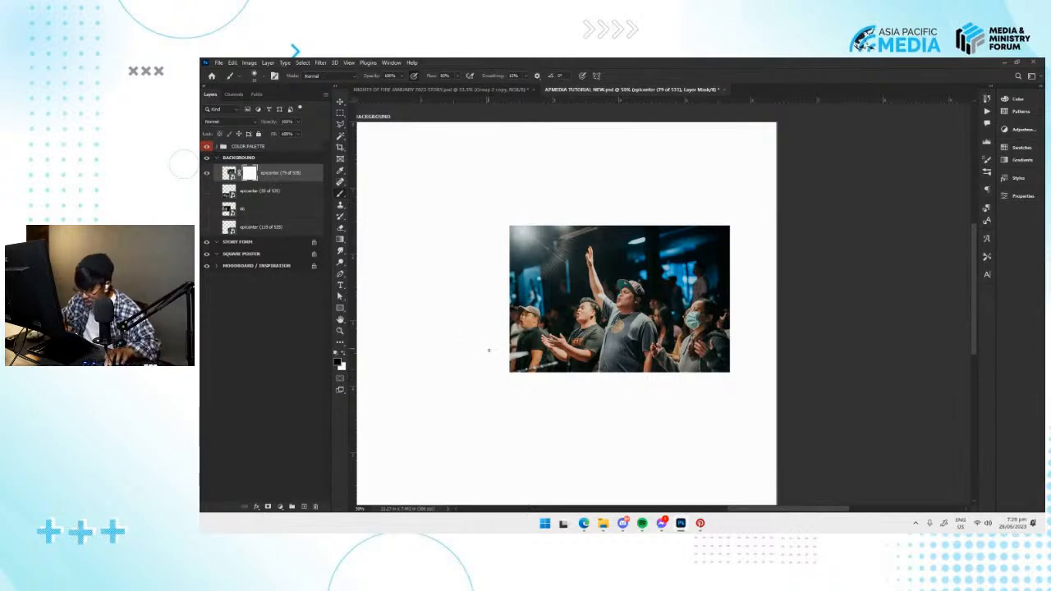
Enlarge the brush, lower its opacity and paint black on the mask to fade the lower edge of the epicenter (79 of 535) photo.
key(bracketright)
key(bracketright)
key(bracketright)
key(bracketright)
key(bracketright)
key(bracketright)
key(bracketright)
key(bracketright)
key(bracketright)
key(bracketright)
key(bracketright)
key(bracketright)
key(bracketright)
key(bracketleft)
key(bracketleft)
key(bracketleft)
key(bracketleft)
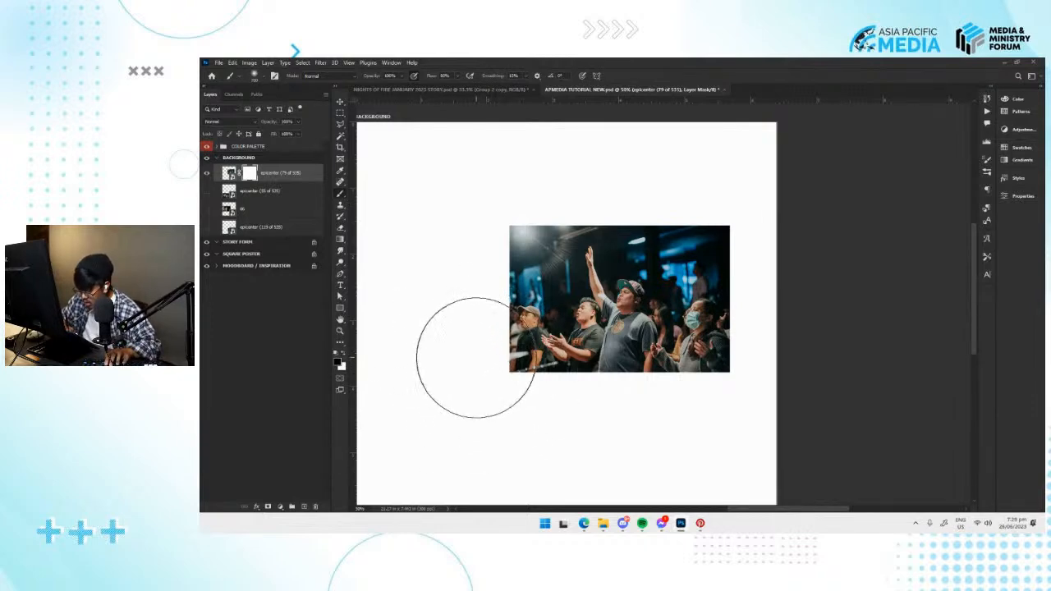
drag(407, 77, 376, 98)
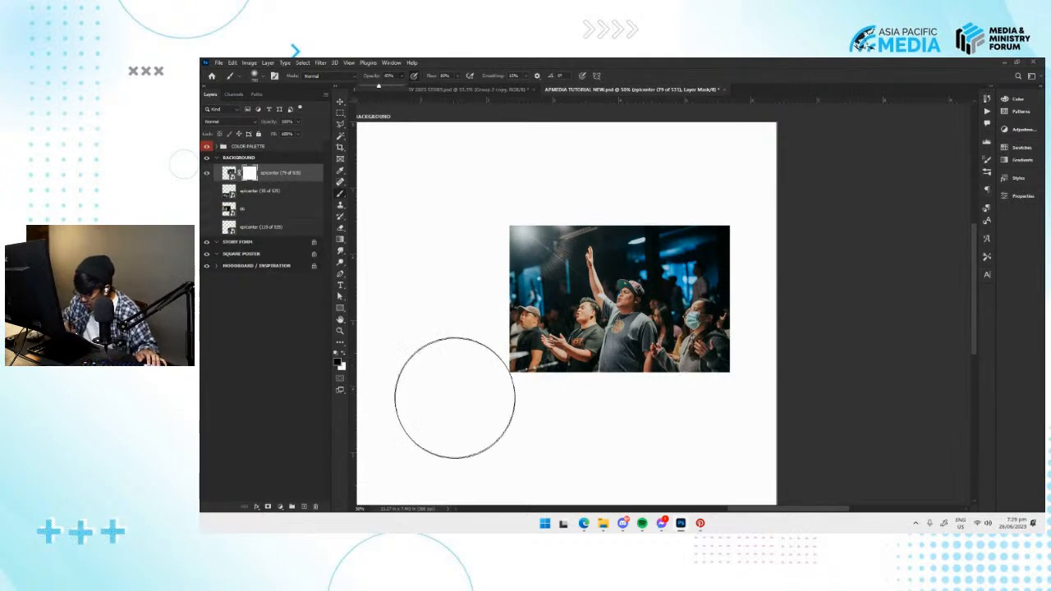
key(bracketleft)
key(bracketleft)
key(bracketleft)
key(bracketleft)
key(bracketleft)
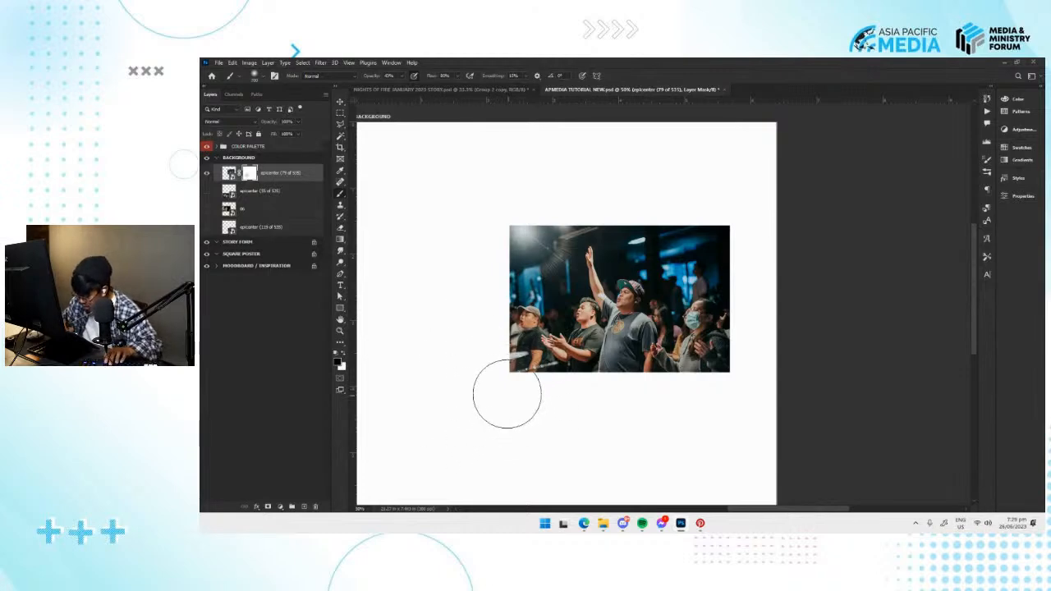
mouse_move(494, 329)
mouse_down()
mouse_move(514, 396)
mouse_move(504, 375)
mouse_move(556, 406)
mouse_move(586, 380)
mouse_move(648, 367)
mouse_move(726, 385)
mouse_move(694, 384)
mouse_up()
key(v)
key(ctrl+minus)
key(ctrl+minus)
key(ctrl+plus)
click(279, 247)
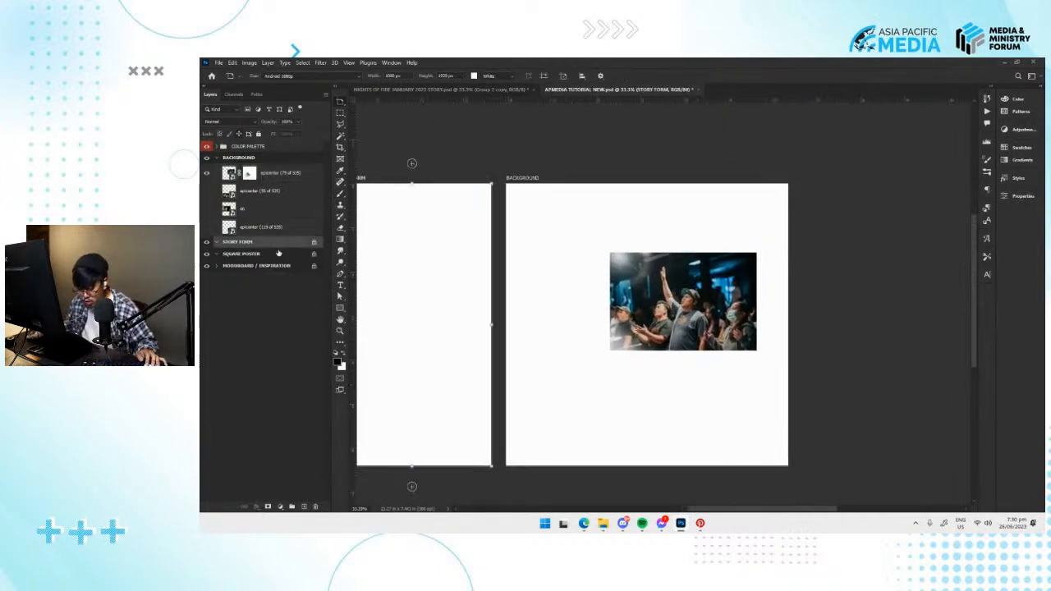
drag(617, 346, 584, 342)
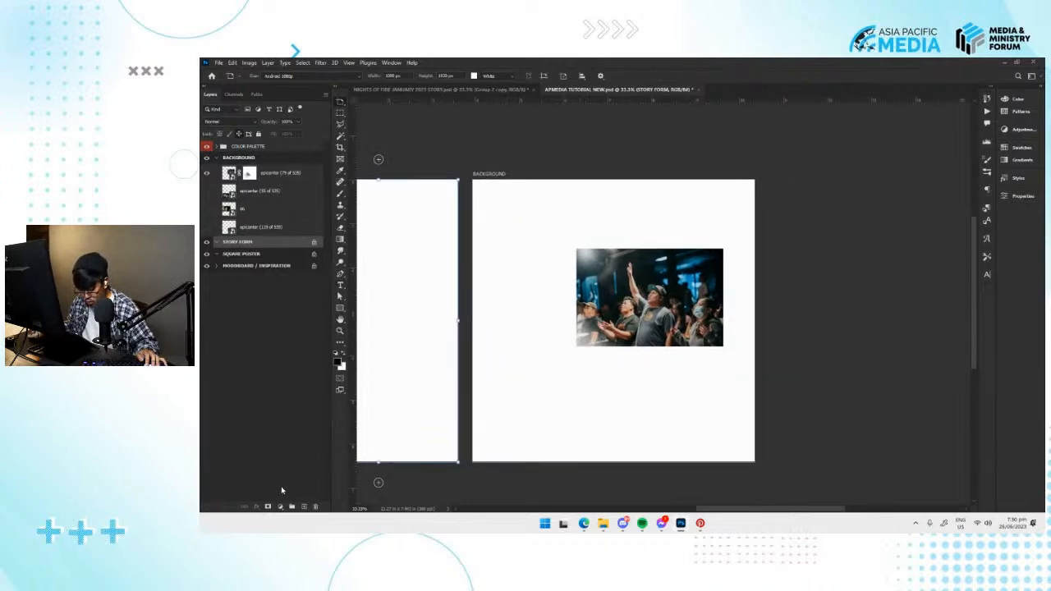
click(280, 507)
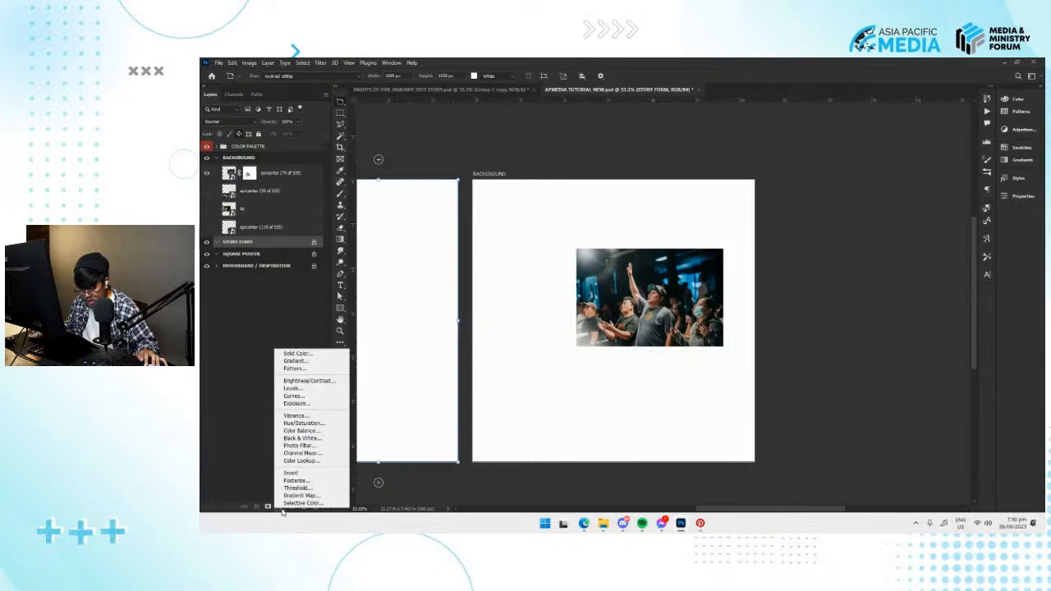
click(314, 354)
drag(792, 231, 765, 283)
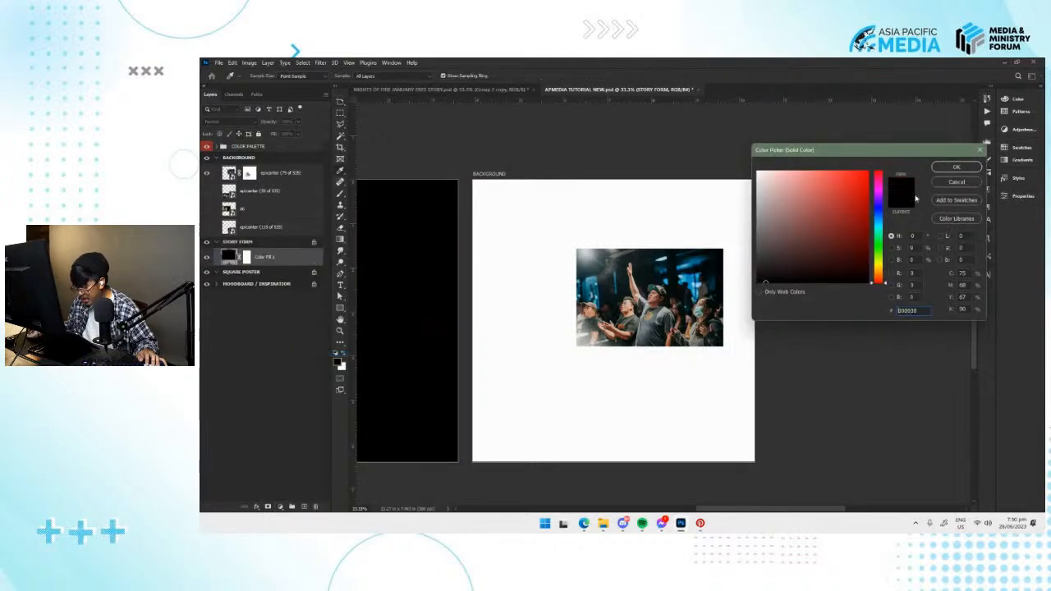
click(957, 182)
Add a black Solid Color fill layer to the BACKGROUND artboard and lock it in place beneath all the photo layers.
click(261, 161)
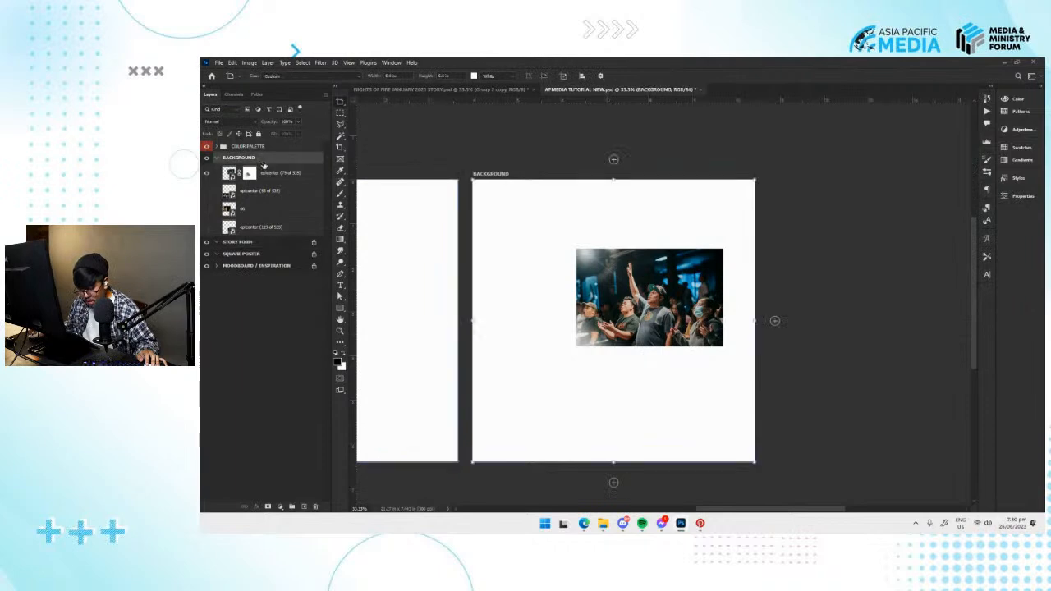
click(280, 507)
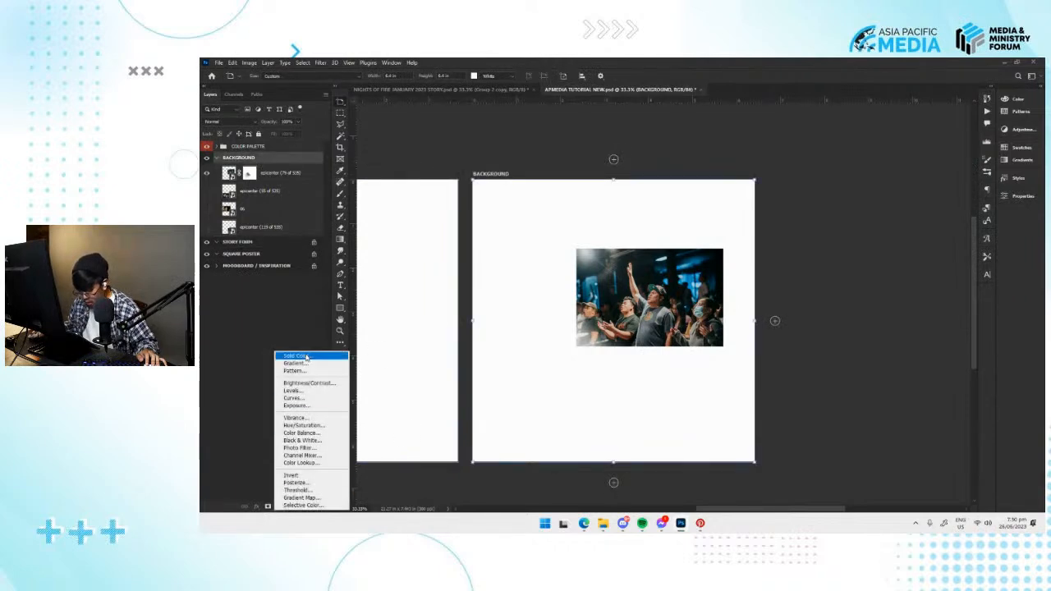
click(315, 355)
click(955, 167)
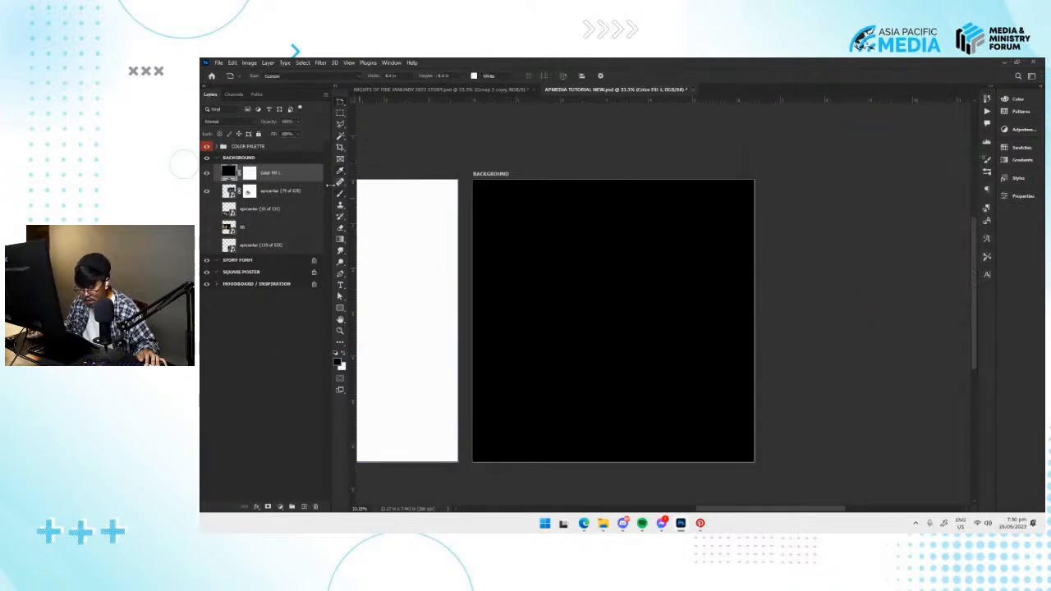
drag(284, 174, 276, 251)
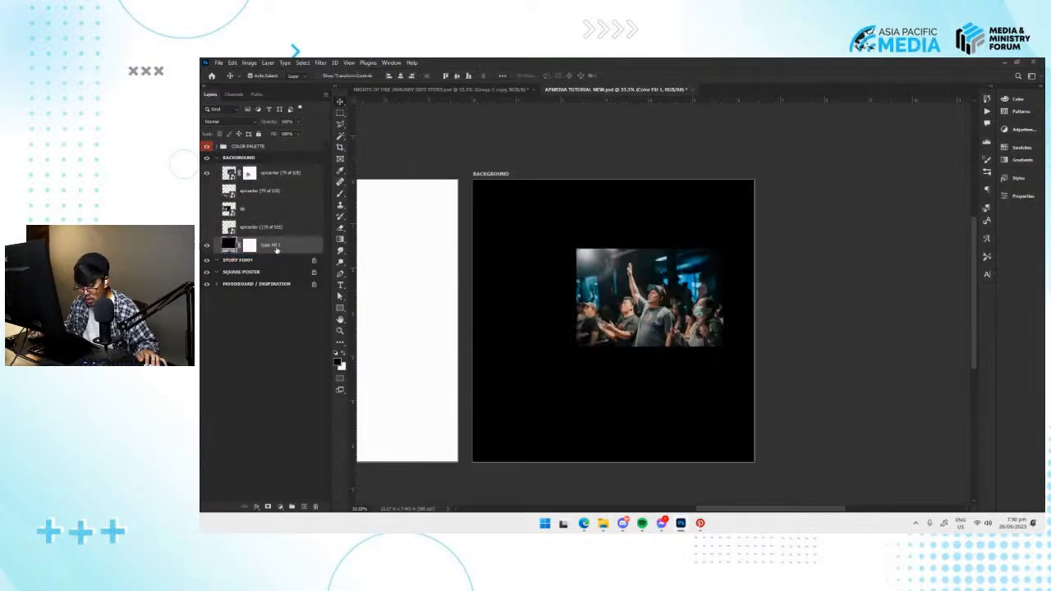
drag(596, 269, 539, 260)
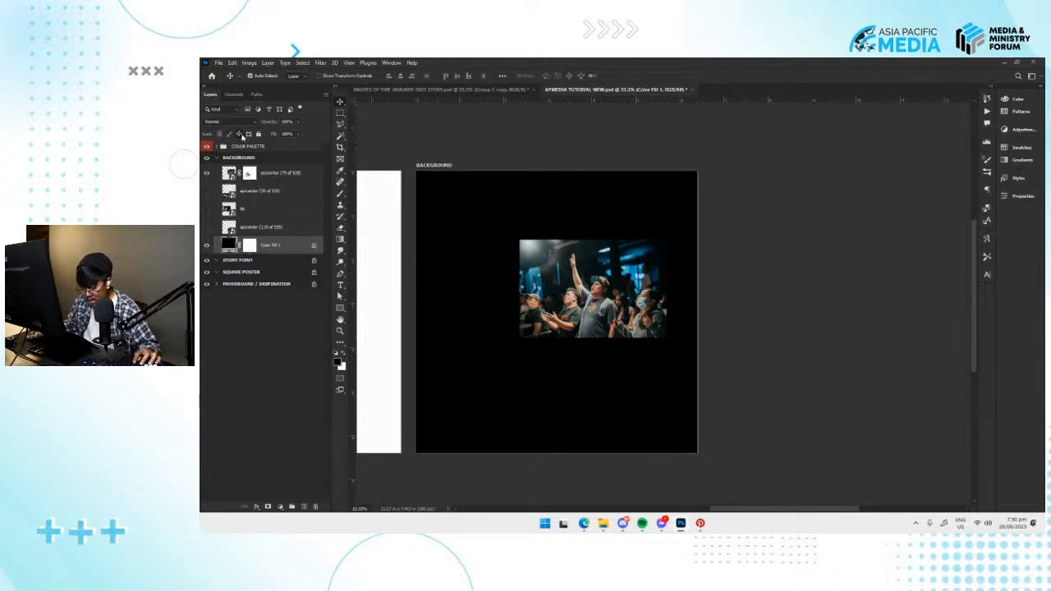
Paint black on the epicenter (79 of 535) layer mask to fade the photo's right, upper and lower edges into the background.
click(278, 180)
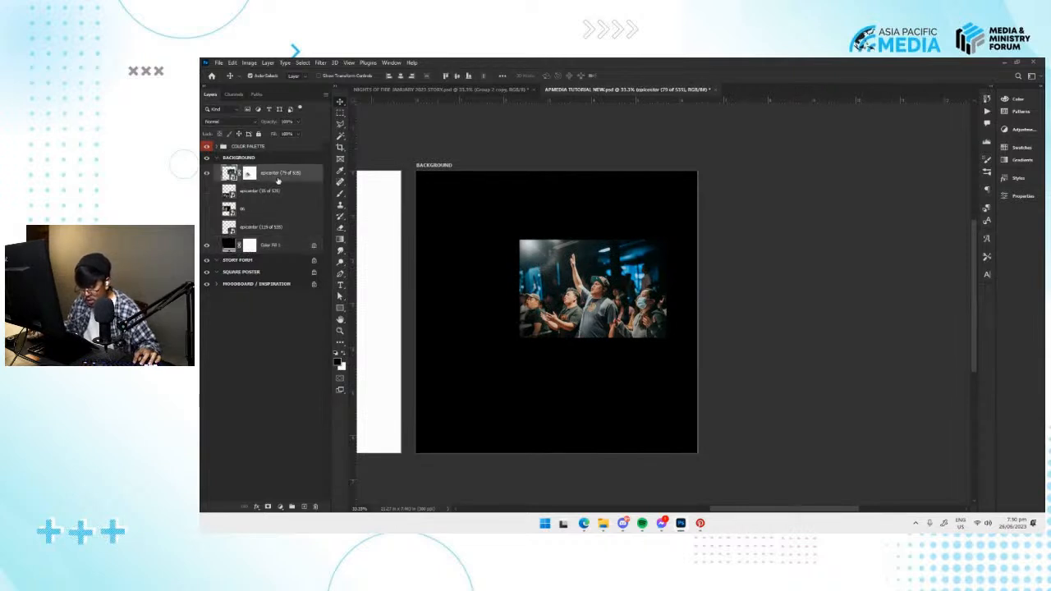
key(ctrl+plus)
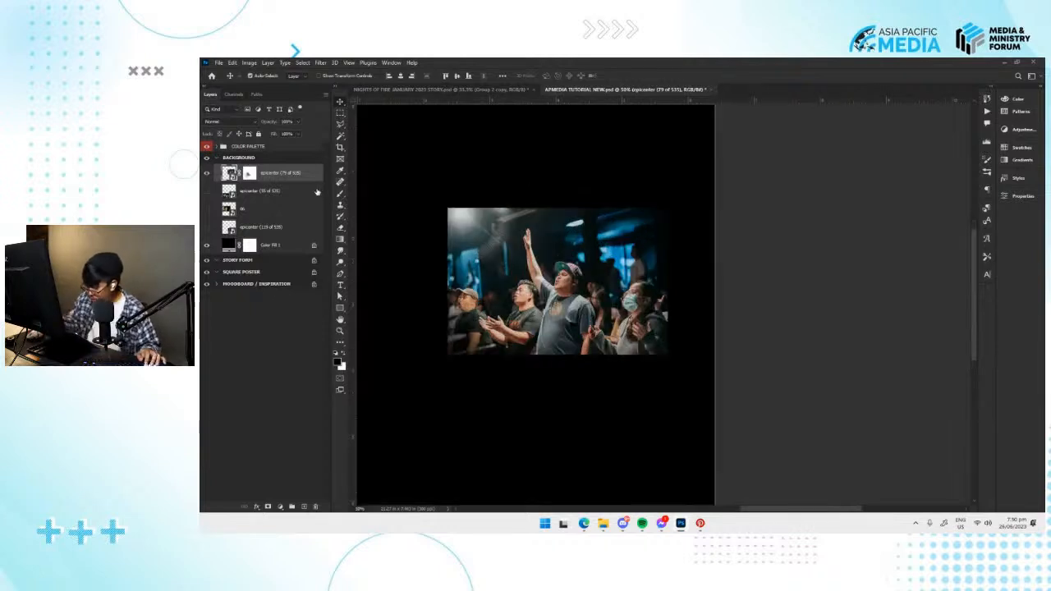
click(249, 173)
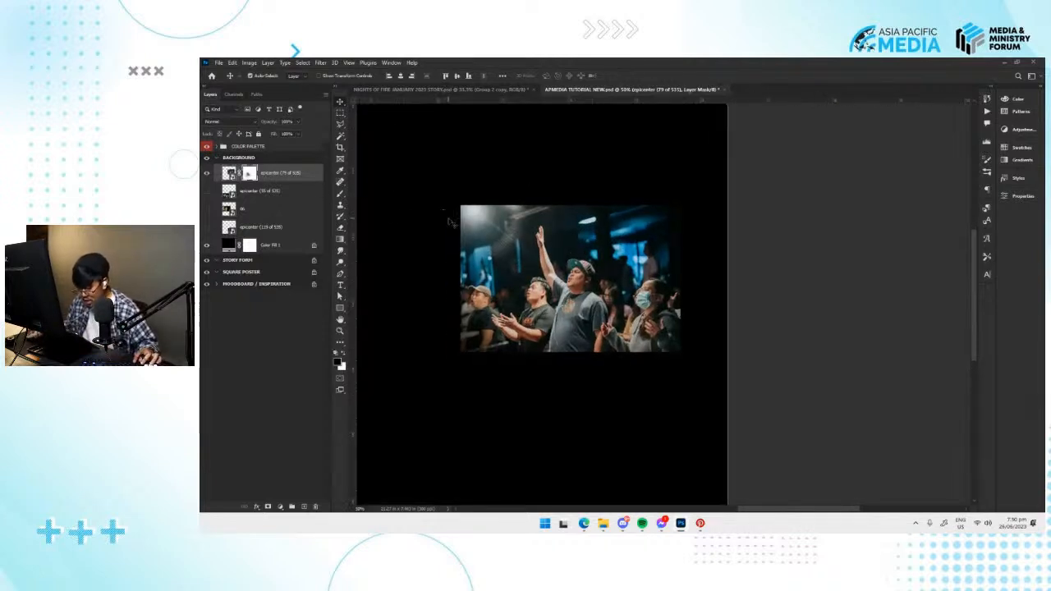
drag(495, 302, 509, 286)
key(v)
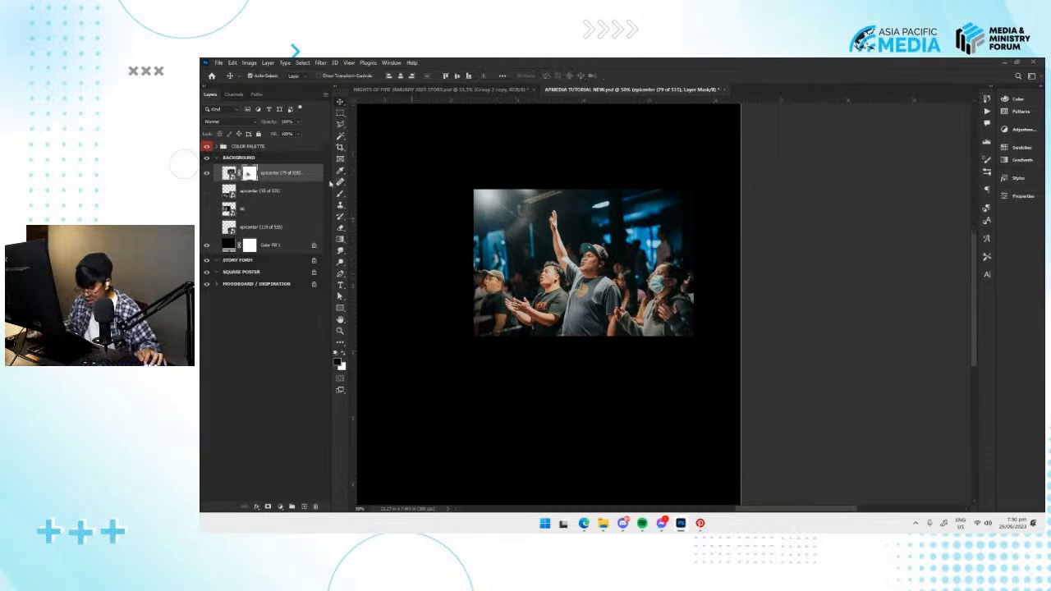
click(229, 173)
key(b)
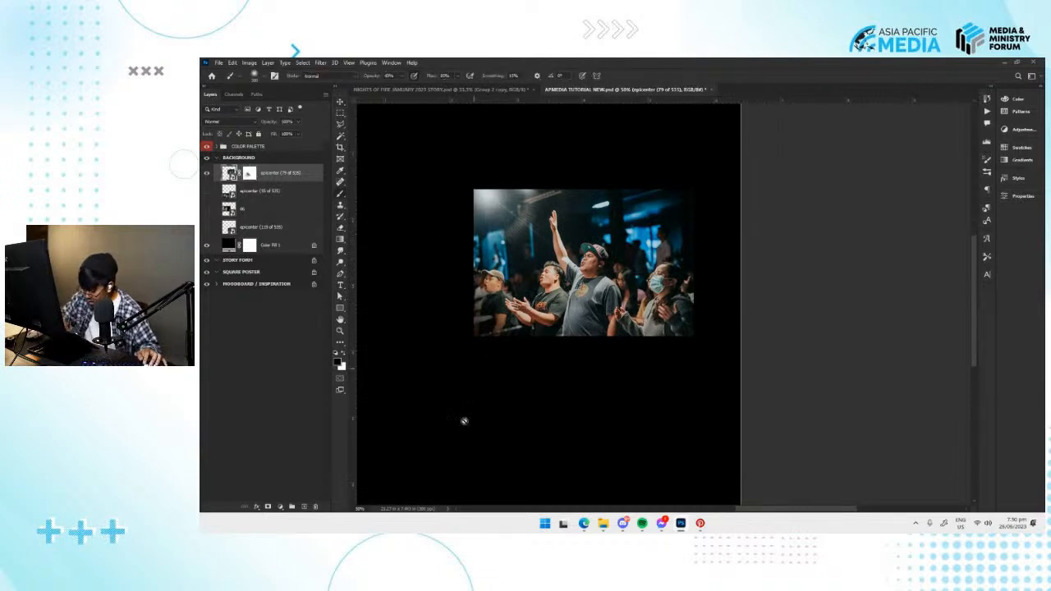
click(250, 173)
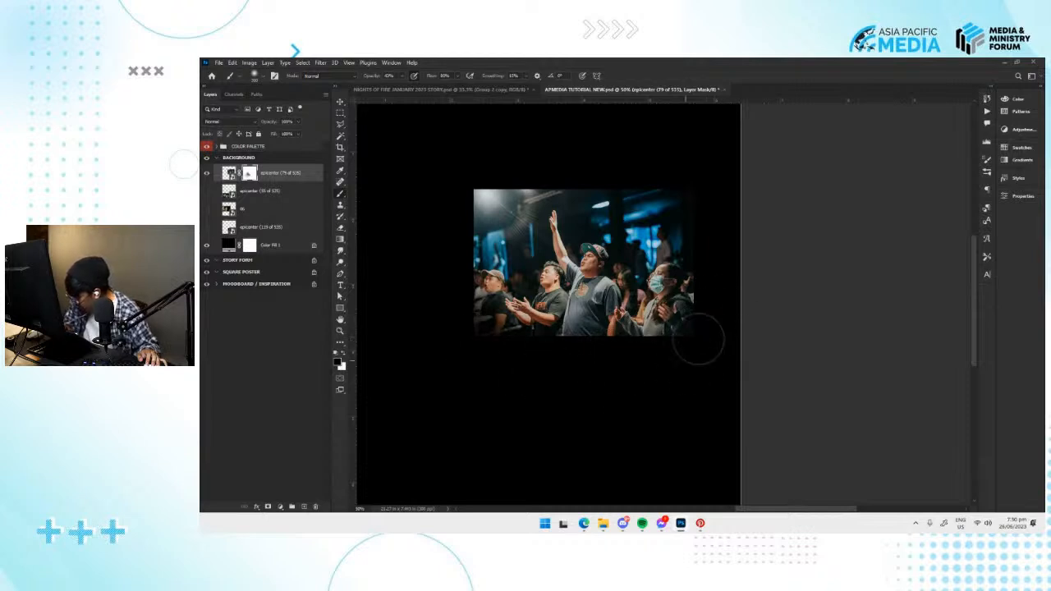
mouse_move(707, 232)
mouse_down()
mouse_move(671, 163)
mouse_move(700, 200)
mouse_move(629, 169)
mouse_up()
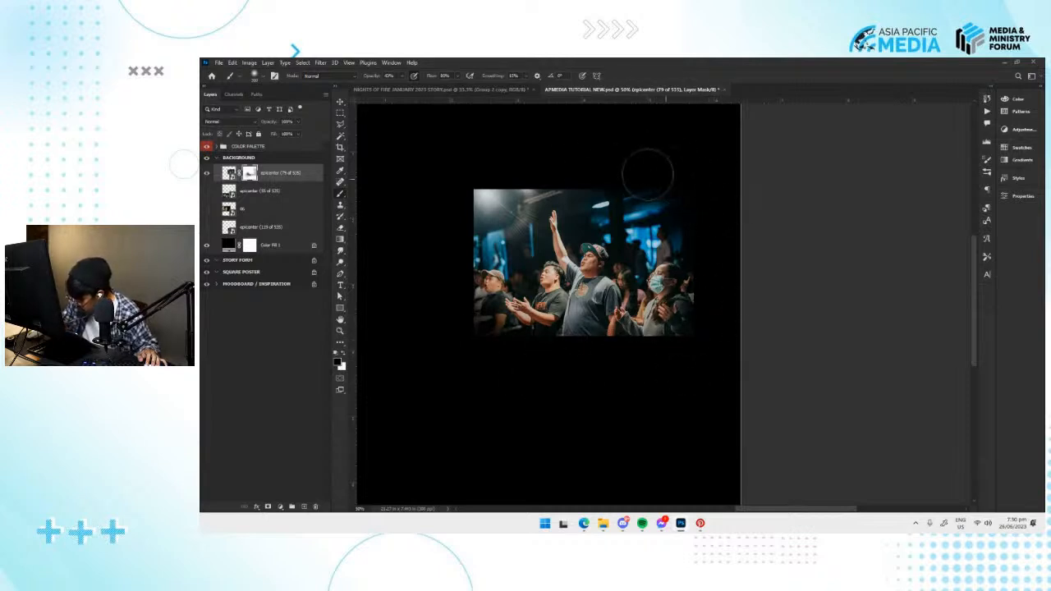
mouse_move(678, 350)
mouse_down()
mouse_move(533, 361)
mouse_move(524, 350)
mouse_move(658, 351)
mouse_up()
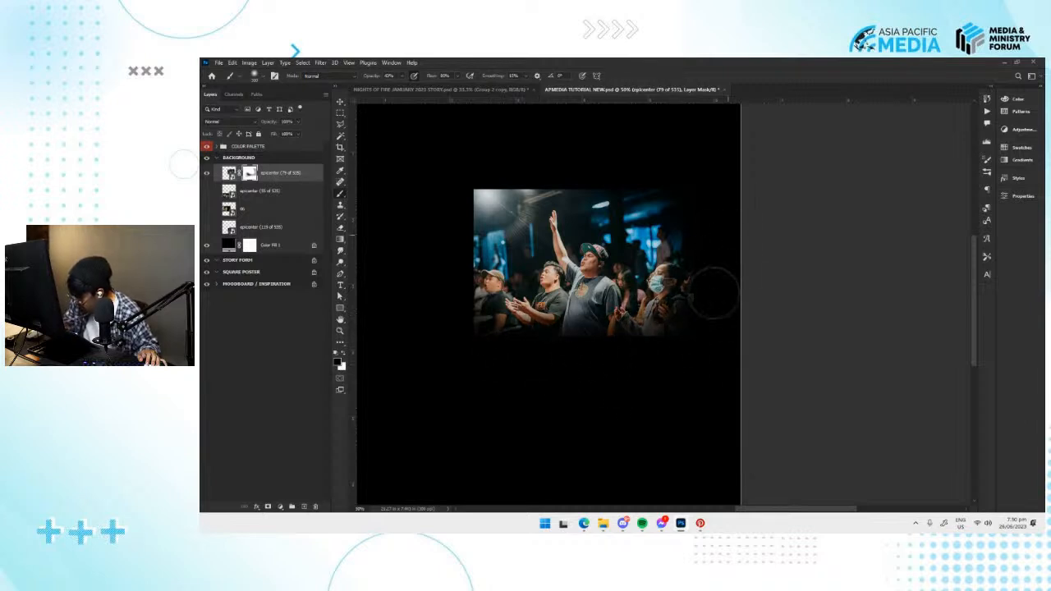
Move the masked epicenter (79 of 535) photo into the artboard's top-left corner and soften its lower-right edge on the mask.
key(ctrl+minus)
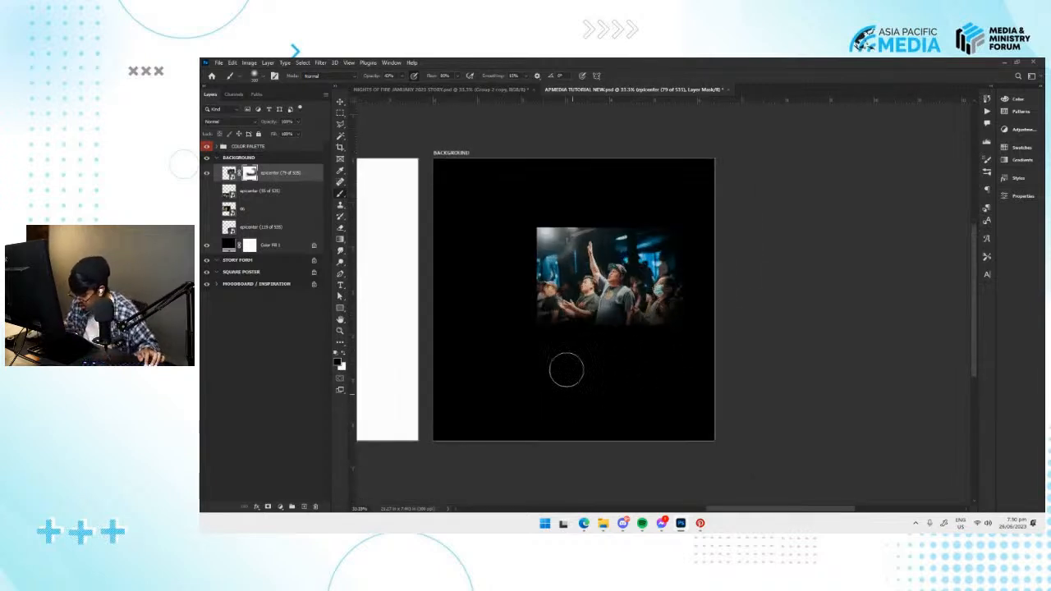
key(ctrl+t)
drag(592, 313, 526, 244)
key(Return)
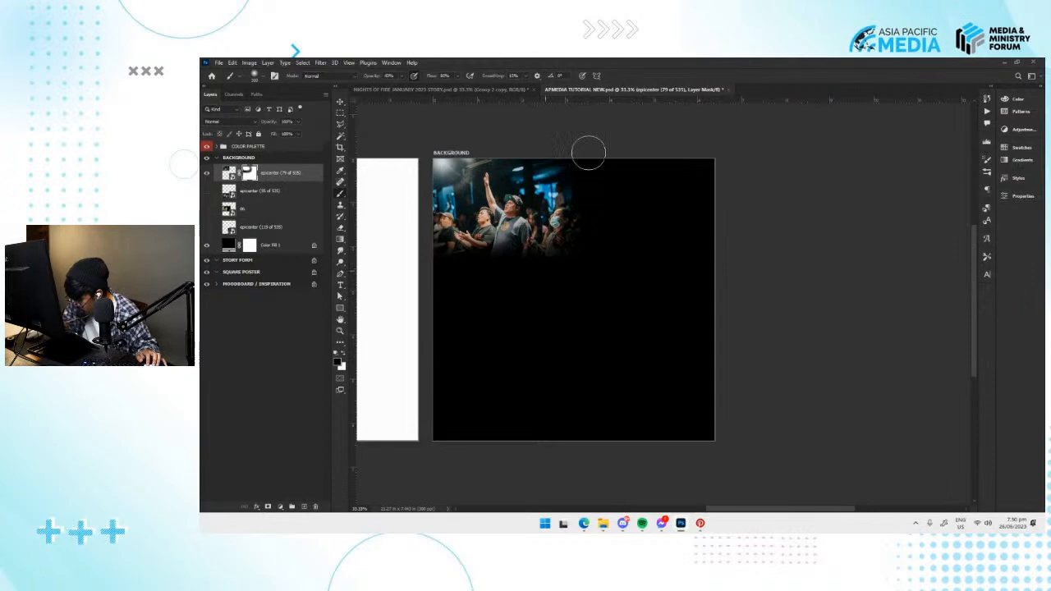
mouse_move(564, 251)
mouse_down()
mouse_move(462, 270)
mouse_move(589, 267)
mouse_up()
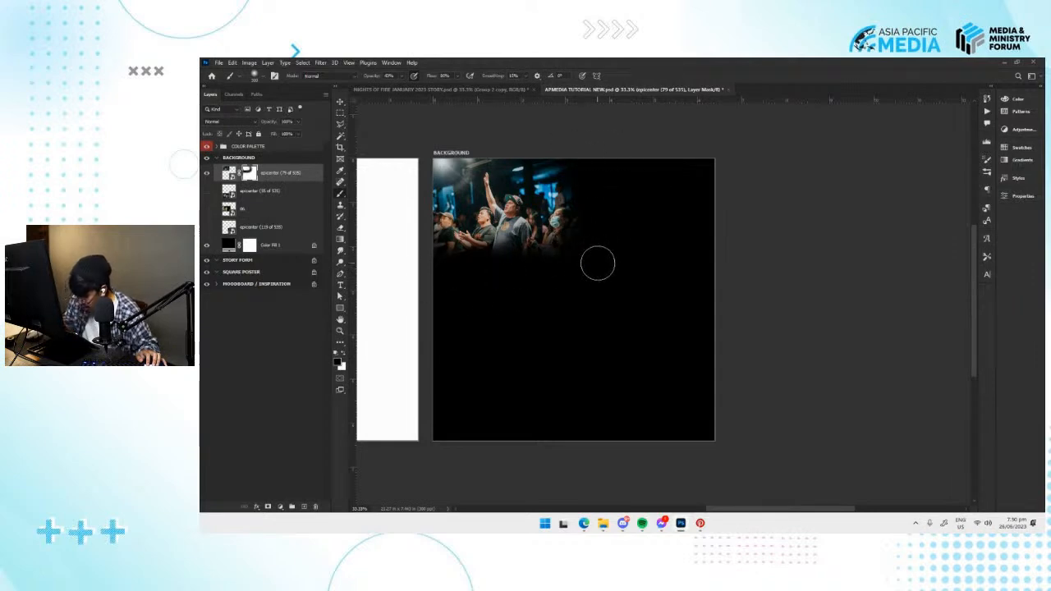
Show the epicenter (55 of 535) photo and reposition it with Free Transform just below the first photo on the BACKGROUND artboard.
click(210, 191)
key(v)
drag(564, 382, 574, 298)
key(ctrl+t)
drag(587, 356, 590, 357)
drag(553, 317, 690, 317)
key(Return)
key(ctrl+plus)
key(ctrl+plus)
drag(563, 335, 588, 296)
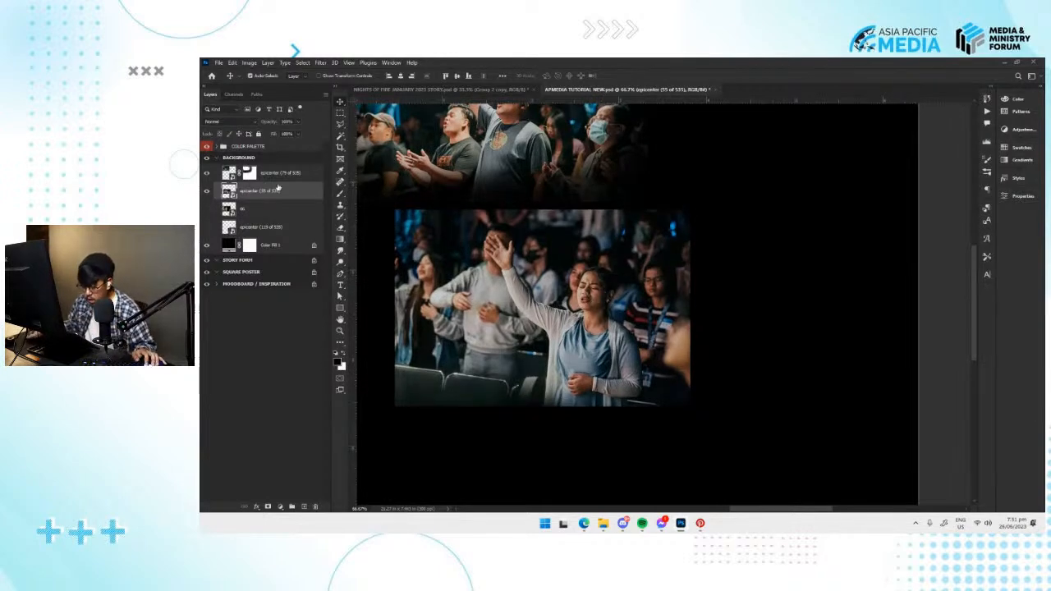
drag(516, 278, 511, 278)
Rasterize the epicenter (55 of 535) photo layer.
right_click(290, 198)
click(259, 192)
right_click(268, 192)
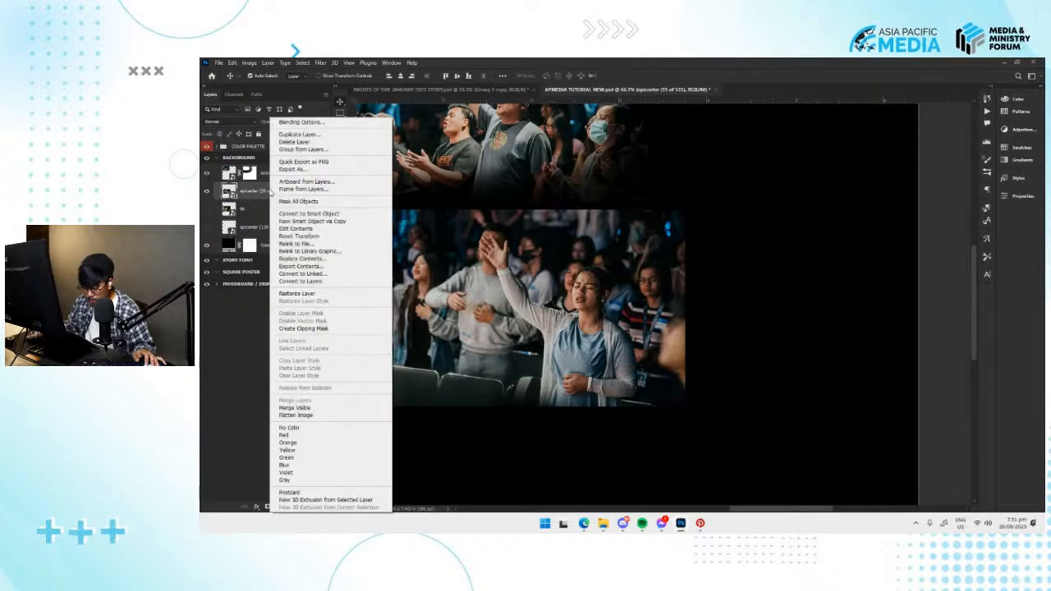
click(308, 296)
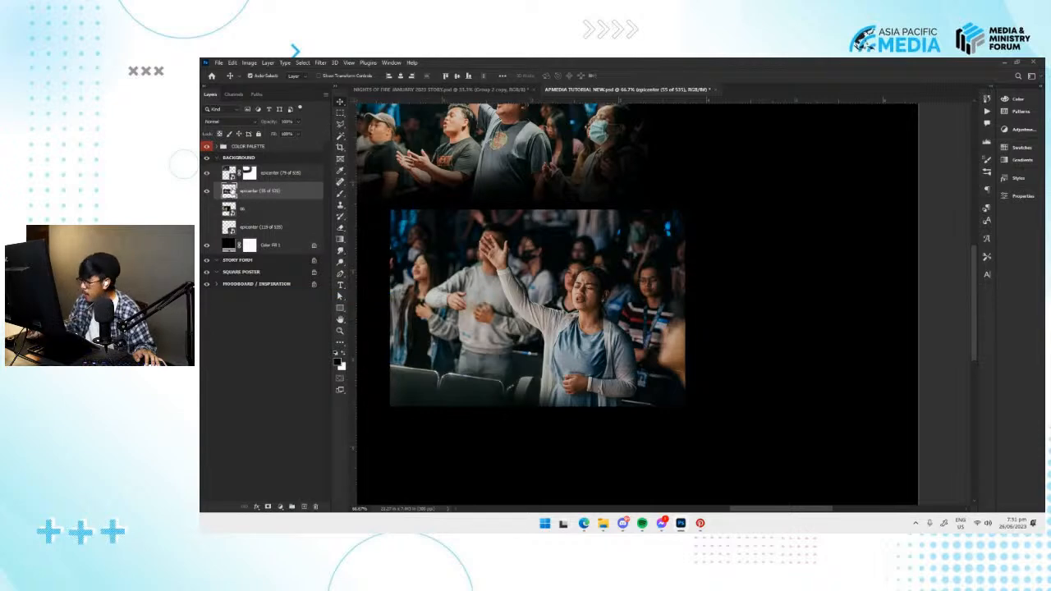
Shift the epicenter (55 of 535) photo slightly to the right and apply Remove Background to it.
right_click(255, 192)
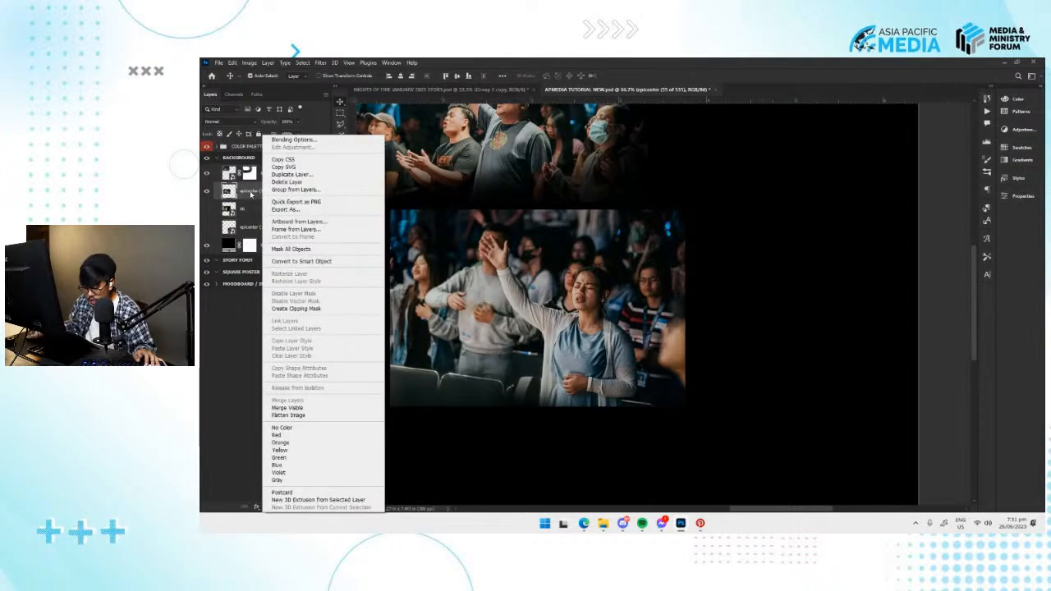
click(252, 195)
drag(557, 308, 588, 299)
click(1018, 199)
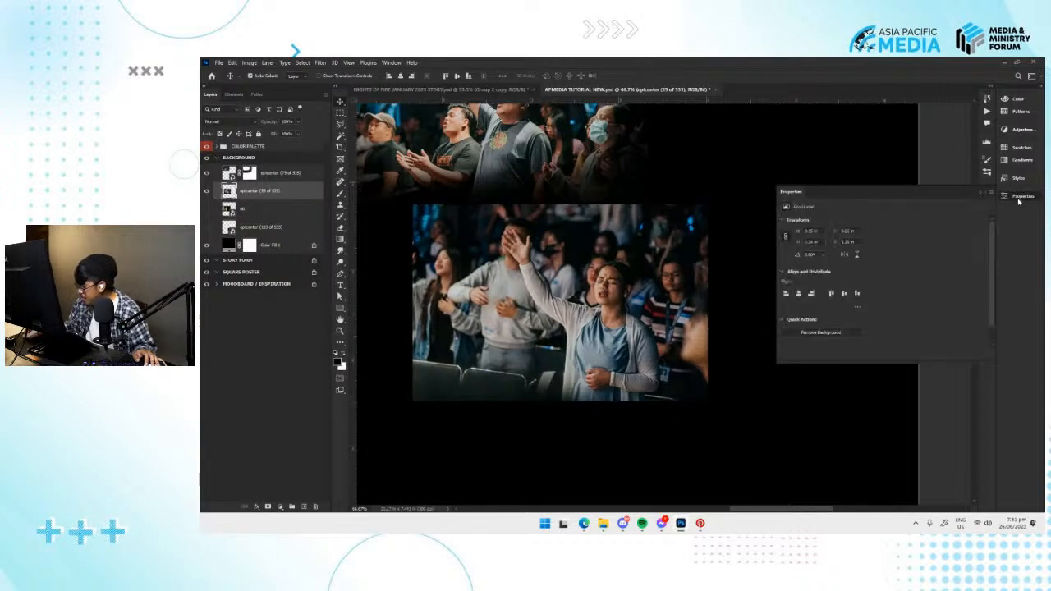
click(821, 312)
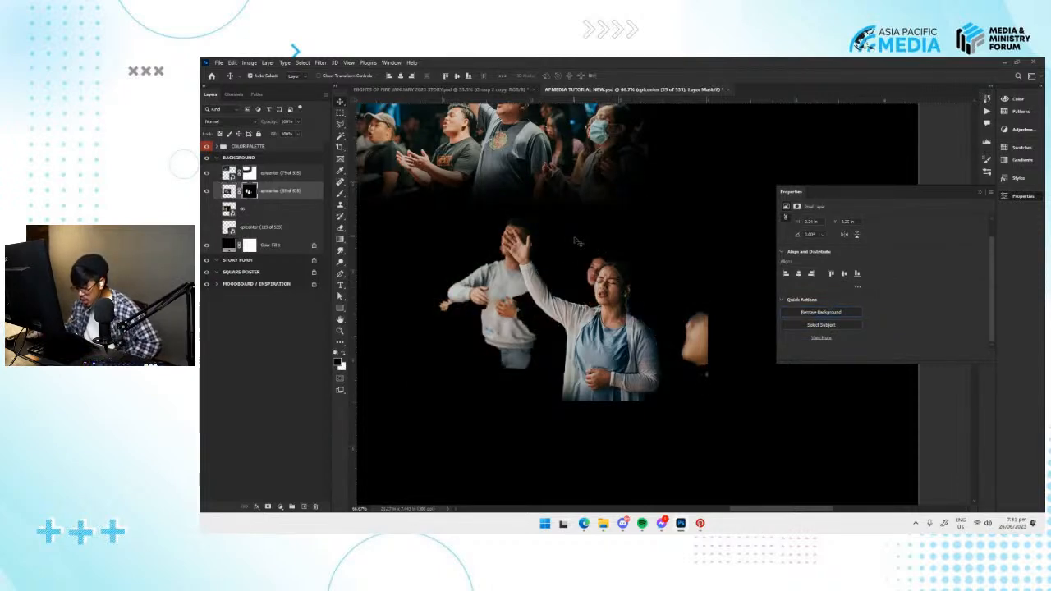
Nudge the epicenter (55 of 535) photo slightly left and paint its mask to hide the man and the cut-off face beside the woman.
click(1012, 197)
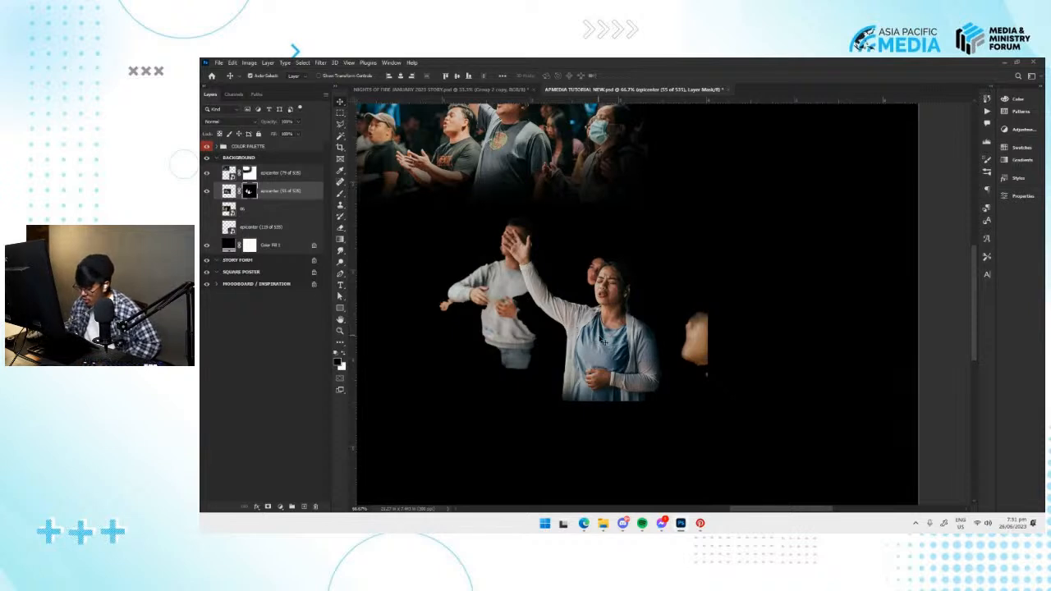
drag(604, 341, 591, 340)
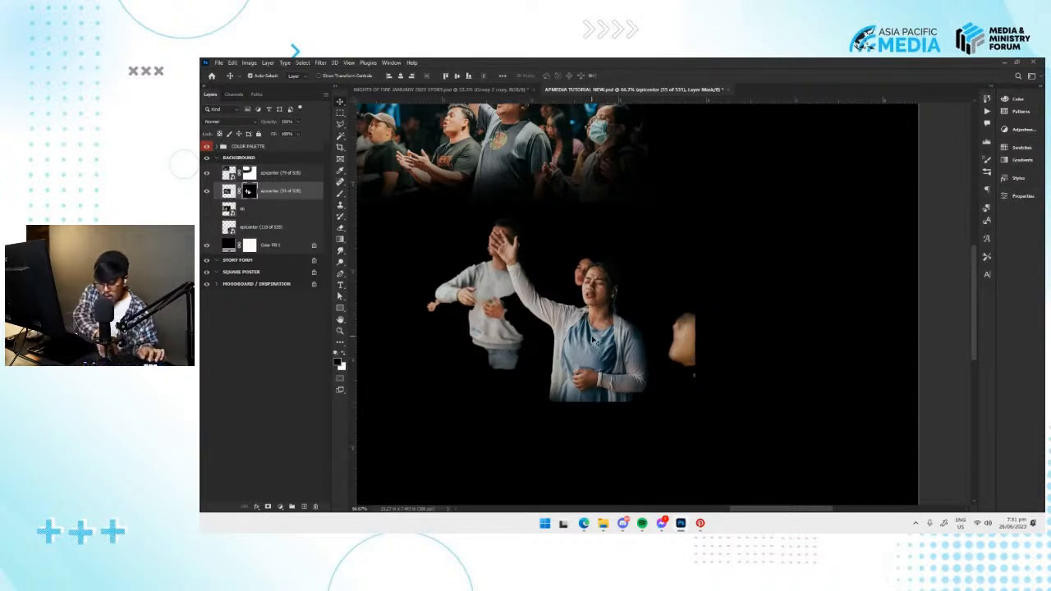
key(ctrl+plus)
drag(611, 332, 709, 329)
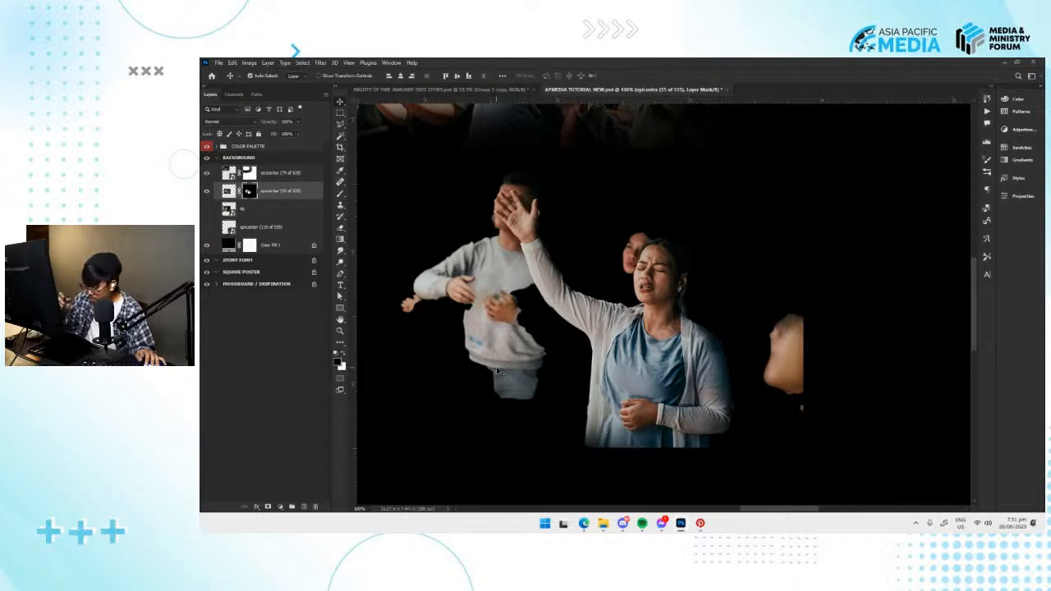
key(b)
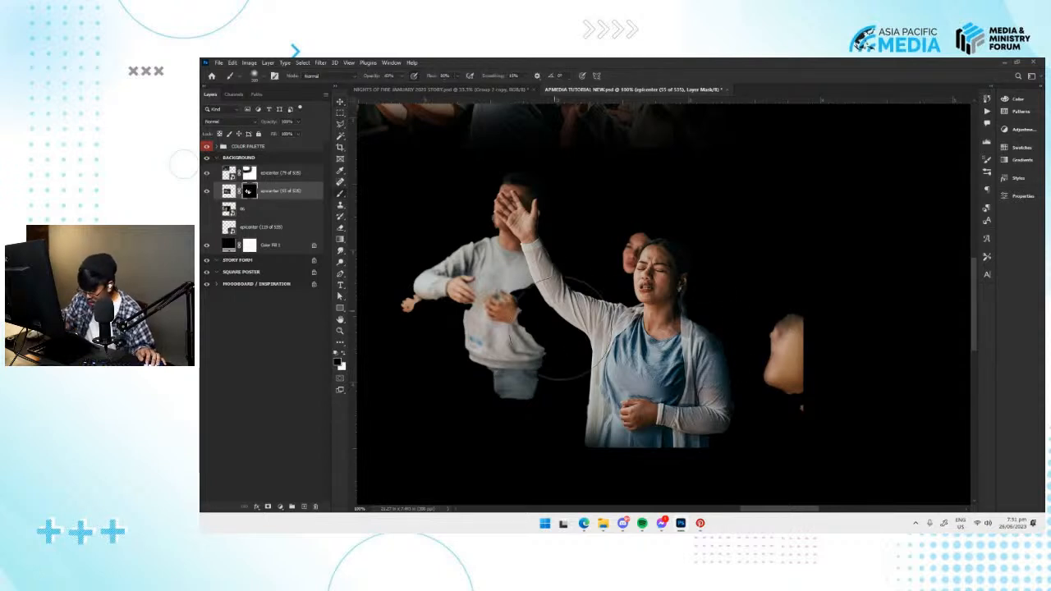
mouse_move(541, 390)
mouse_down()
mouse_move(524, 410)
mouse_move(527, 376)
mouse_move(515, 397)
mouse_move(522, 356)
mouse_up()
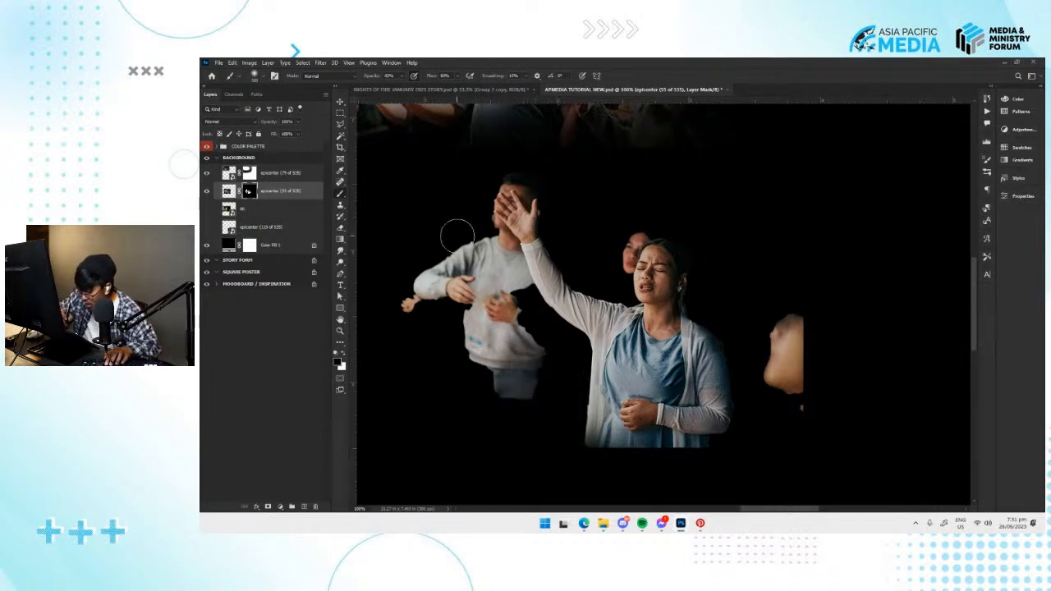
click(402, 76)
mouse_move(535, 414)
mouse_down()
mouse_move(528, 387)
mouse_move(500, 383)
mouse_move(456, 308)
mouse_move(408, 286)
mouse_move(424, 244)
mouse_move(406, 258)
mouse_move(434, 237)
mouse_move(455, 250)
mouse_move(401, 321)
mouse_move(462, 252)
mouse_move(484, 321)
mouse_move(520, 356)
mouse_move(519, 296)
mouse_move(481, 235)
mouse_move(454, 241)
mouse_move(514, 417)
mouse_move(504, 286)
mouse_move(522, 322)
mouse_up()
mouse_move(760, 310)
mouse_down()
mouse_move(796, 439)
mouse_move(780, 302)
mouse_move(778, 388)
mouse_move(794, 342)
mouse_move(760, 330)
mouse_move(763, 383)
mouse_move(803, 427)
mouse_move(815, 301)
mouse_up()
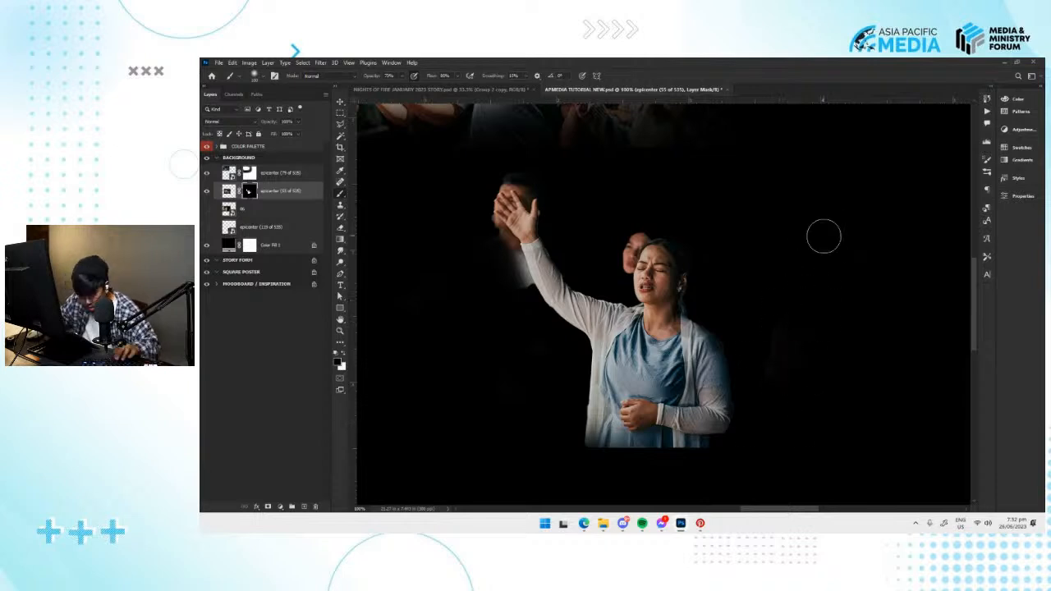
With a smaller brush, mask out the face behind the woman's head and the remains of the man behind her raised arm.
key(bracketleft)
key(bracketleft)
key(bracketleft)
key(bracketleft)
key(bracketleft)
drag(635, 238, 621, 280)
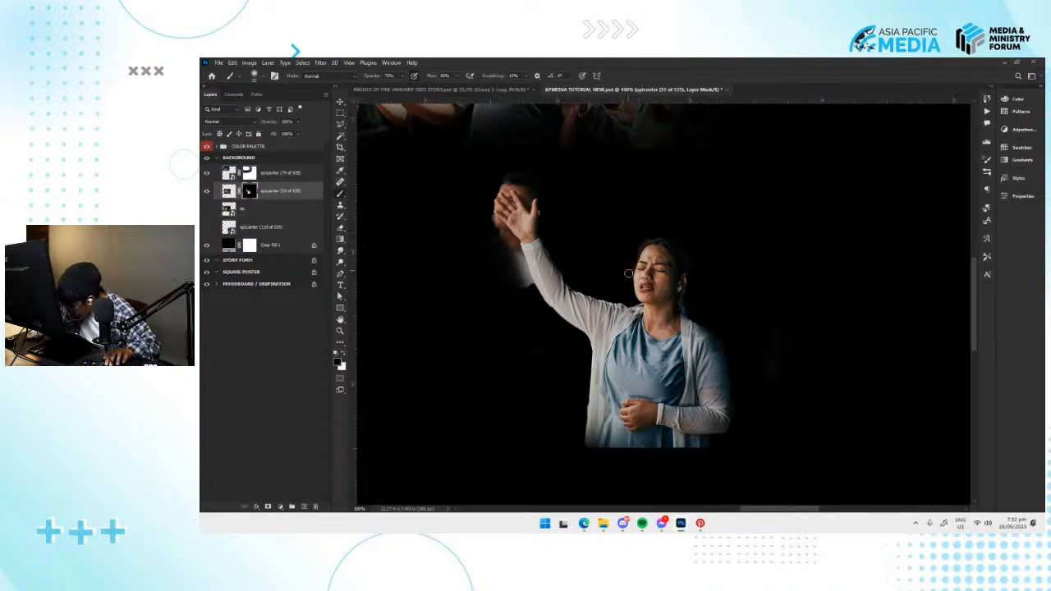
mouse_move(517, 260)
mouse_down()
mouse_move(502, 235)
mouse_move(530, 287)
mouse_up()
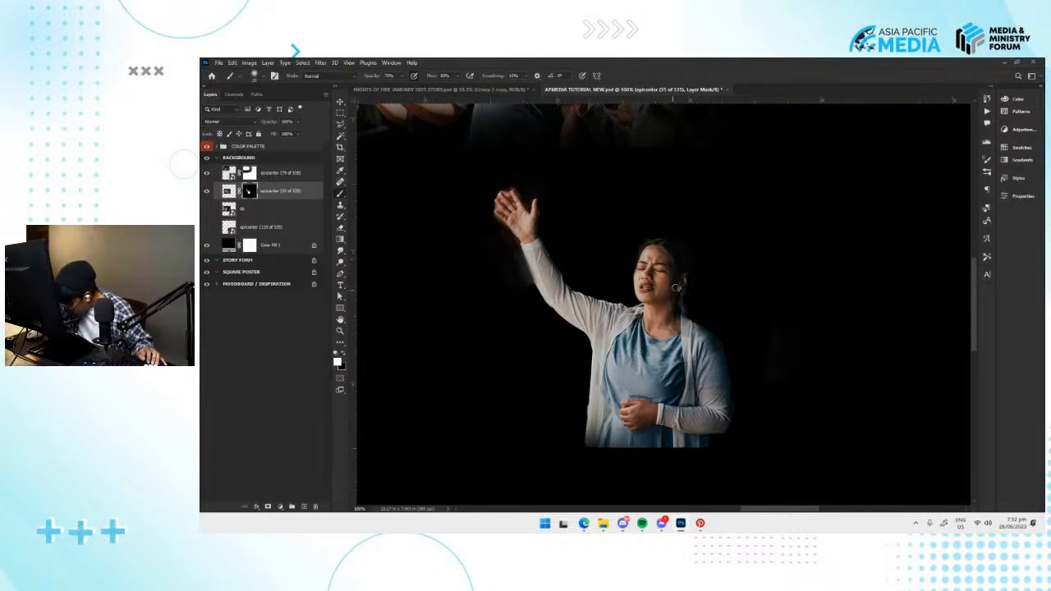
Move the masked woman photo into the upper-right corner of the BACKGROUND artboard.
key(ctrl+minus)
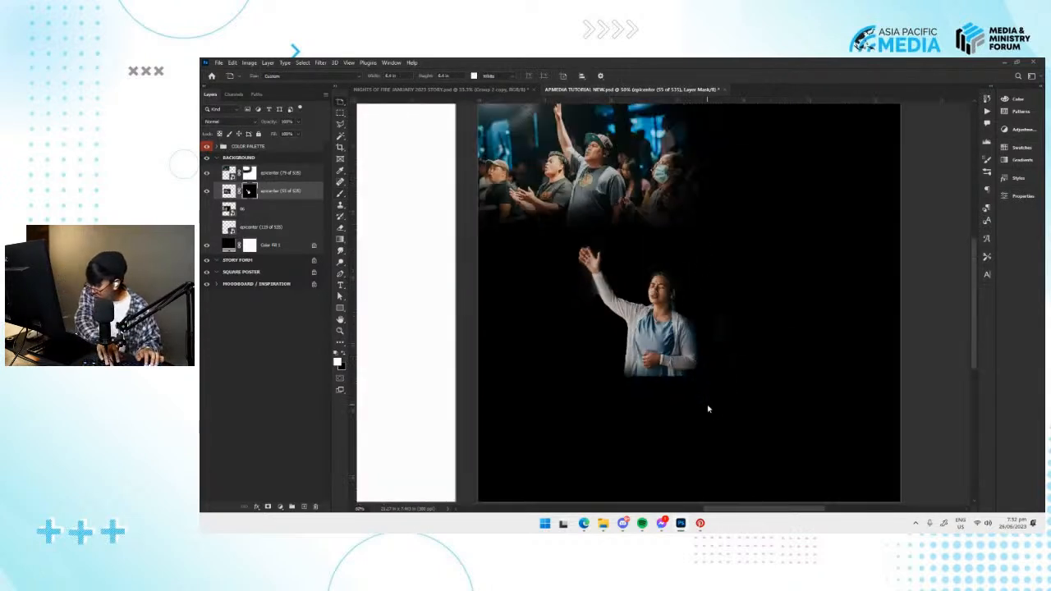
drag(707, 375, 646, 411)
key(ctrl+minus)
key(ctrl+minus)
key(ctrl+minus)
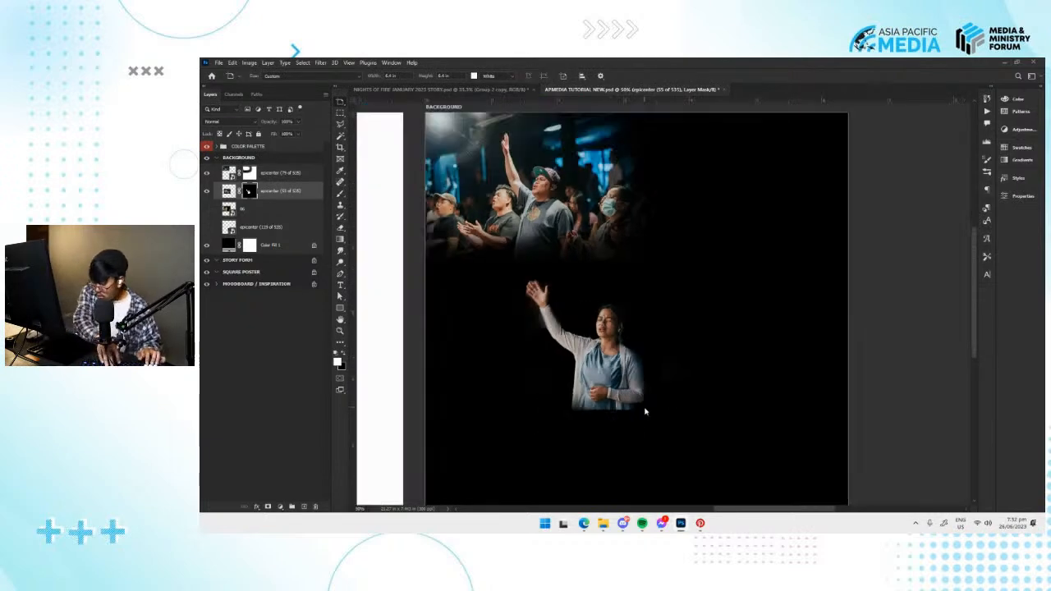
key(ctrl+plus)
key(v)
drag(625, 375, 742, 283)
Show the 06 band photo and position it below the crowd photo on the BACKGROUND artboard.
click(208, 210)
drag(621, 325, 592, 315)
drag(592, 315, 620, 339)
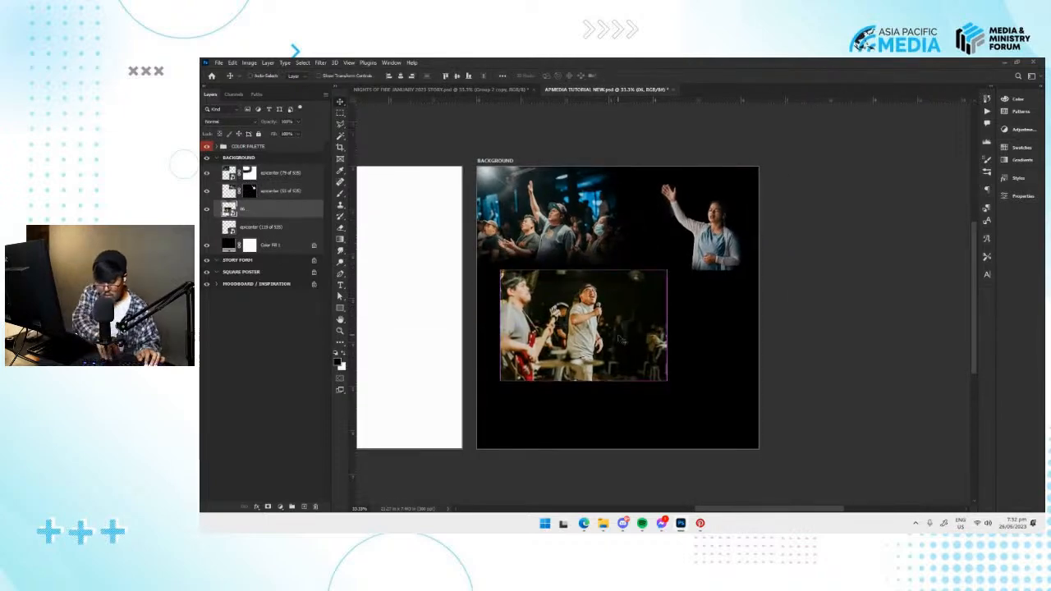
Add a layer mask to the 06 photo and paint it black around the edges to fade them into the background.
key(ctrl+plus)
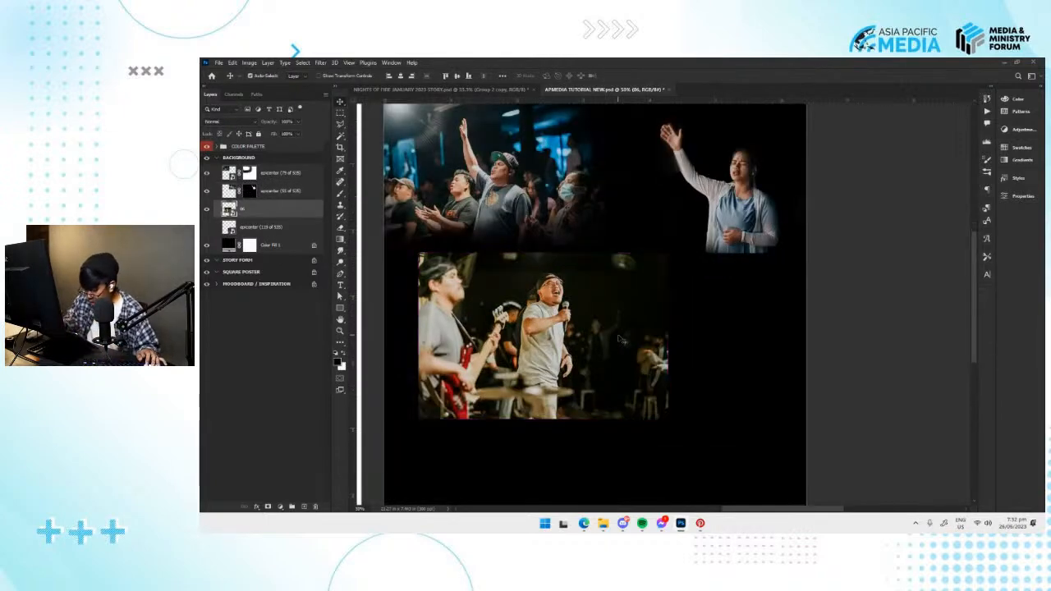
click(267, 506)
key(b)
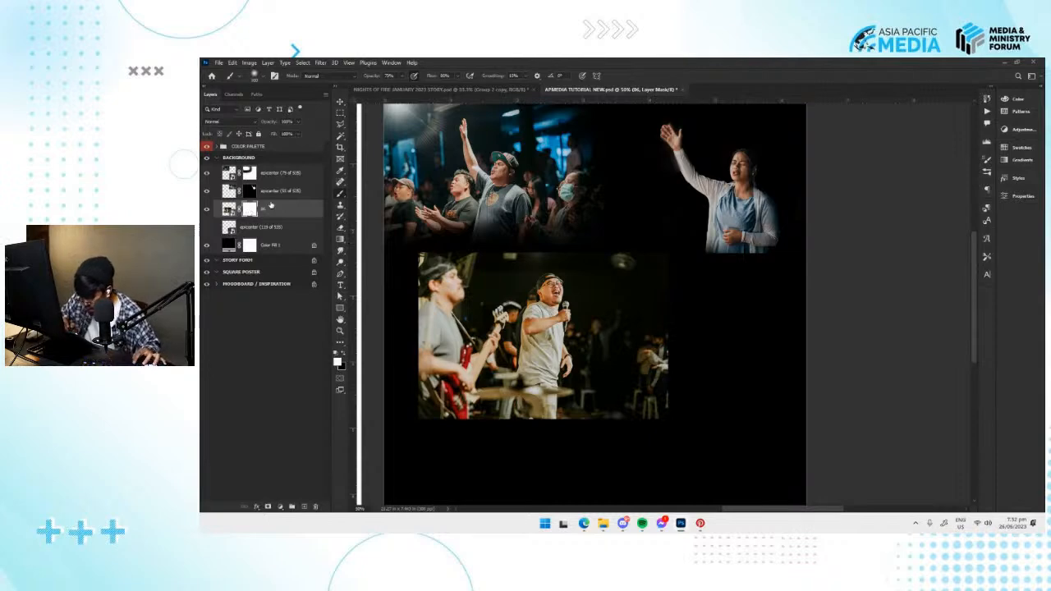
key(x)
mouse_move(614, 284)
mouse_down()
mouse_move(675, 405)
mouse_move(663, 390)
mouse_move(639, 413)
mouse_move(653, 304)
mouse_move(671, 276)
mouse_move(632, 258)
mouse_move(653, 320)
mouse_up()
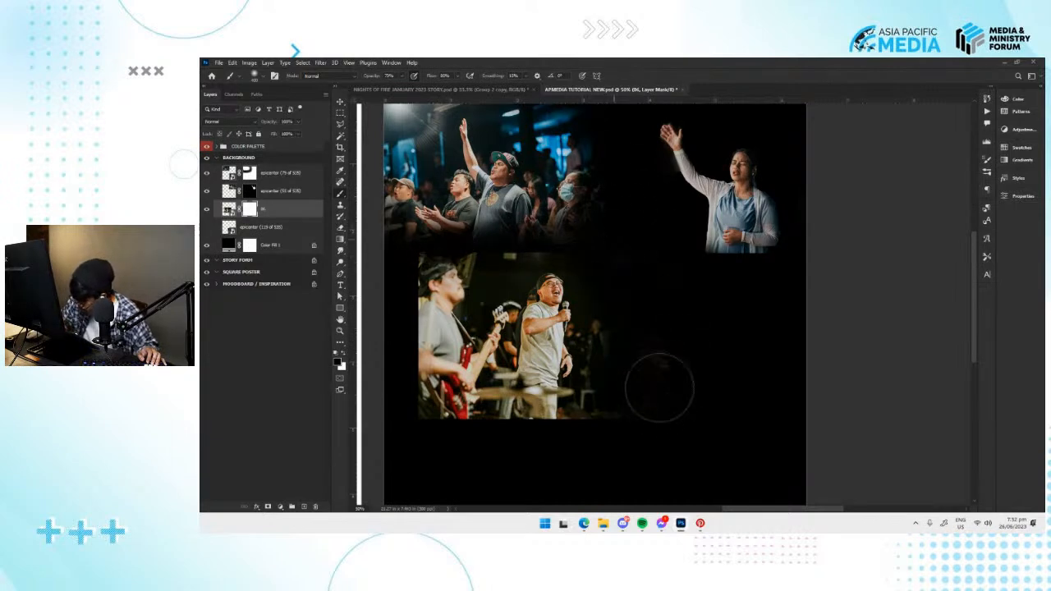
mouse_move(462, 250)
mouse_down()
mouse_move(408, 335)
mouse_move(410, 398)
mouse_move(435, 271)
mouse_move(431, 407)
mouse_move(415, 318)
mouse_move(440, 285)
mouse_move(459, 298)
mouse_move(504, 446)
mouse_move(573, 461)
mouse_move(657, 460)
mouse_move(499, 446)
mouse_move(602, 439)
mouse_move(593, 363)
mouse_move(540, 330)
mouse_move(582, 258)
mouse_move(570, 228)
mouse_move(546, 265)
mouse_move(549, 244)
mouse_up()
key(ctrl+plus)
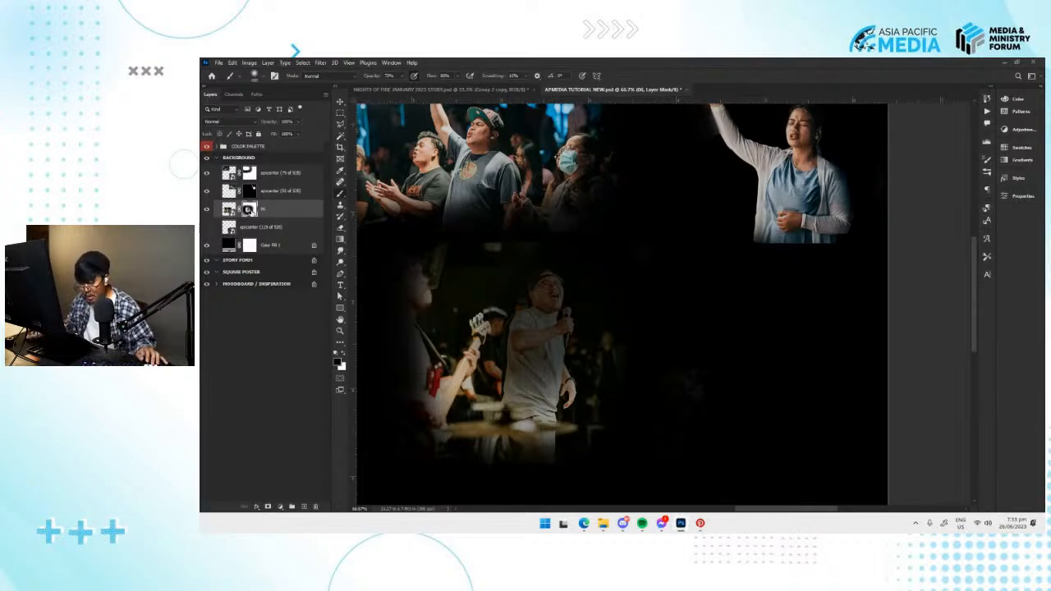
Switch the layer thumbnails to Large Thumbnails.
right_click(279, 214)
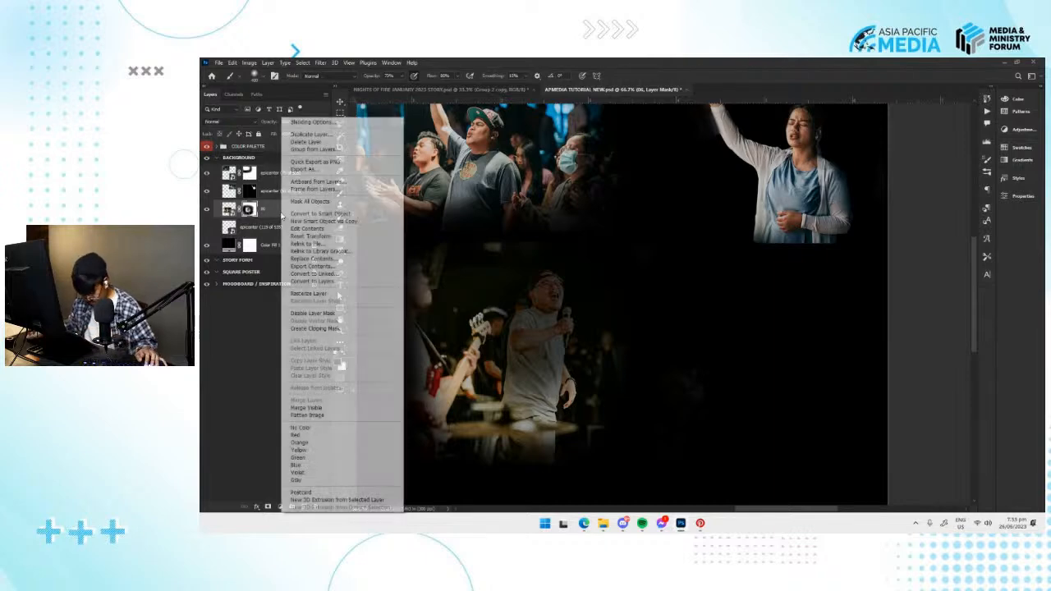
right_click(259, 366)
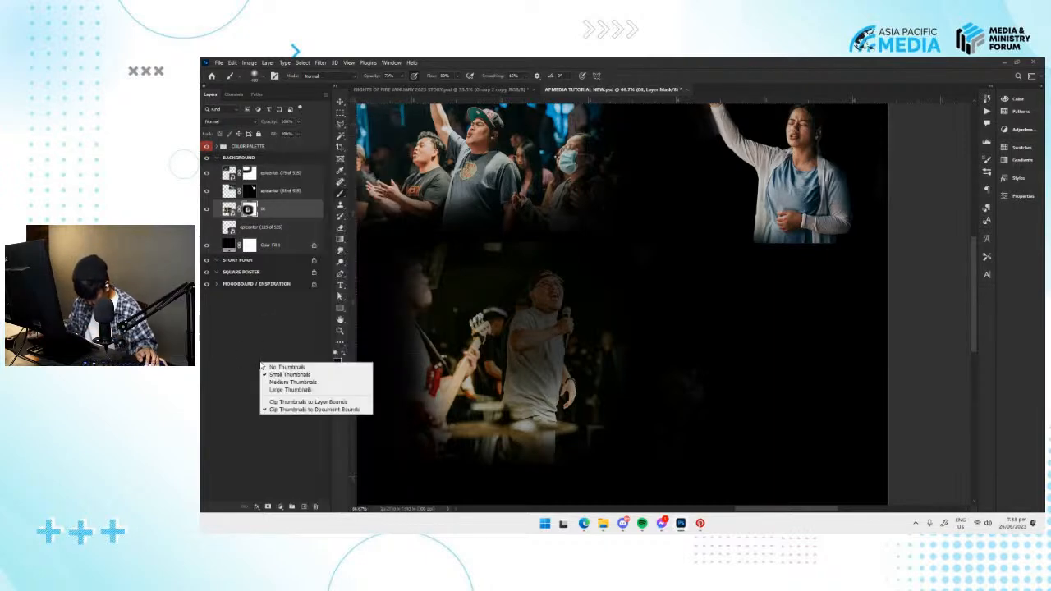
click(279, 389)
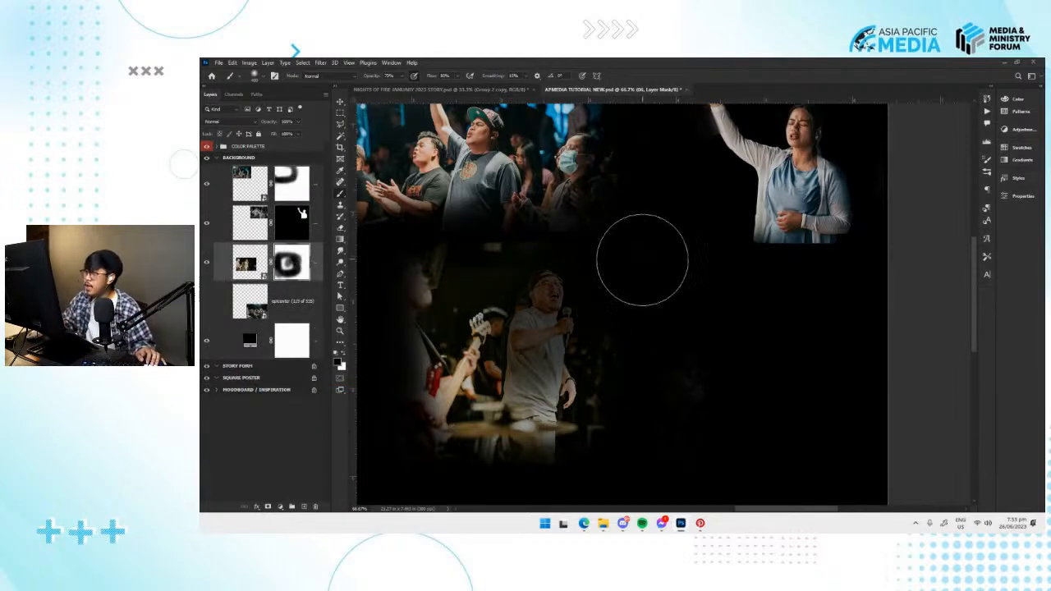
Paint white on the 06 photo's mask to bring the singer back to full brightness.
drag(626, 269, 634, 262)
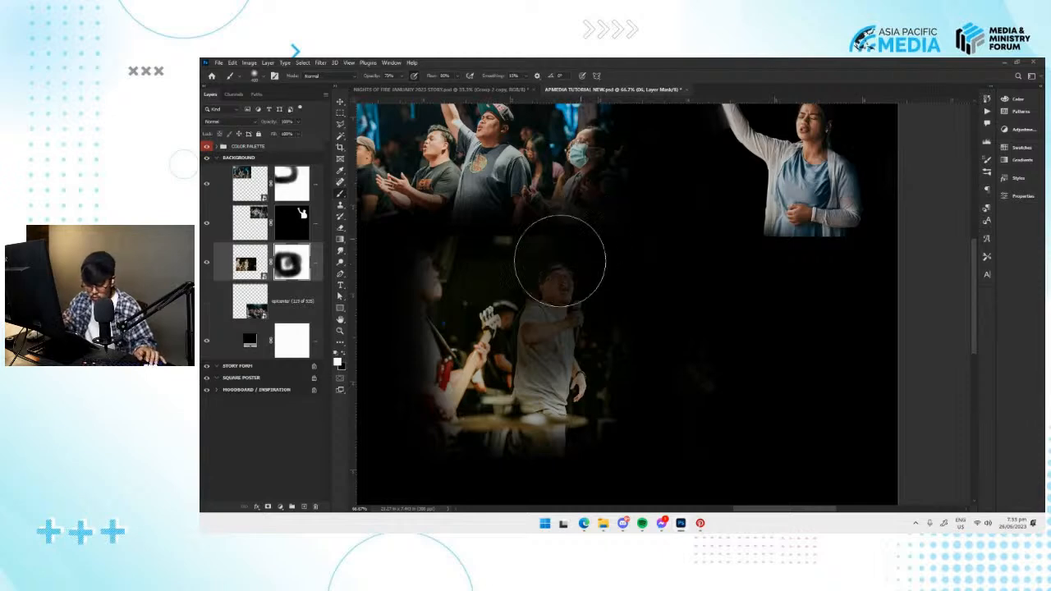
click(338, 362)
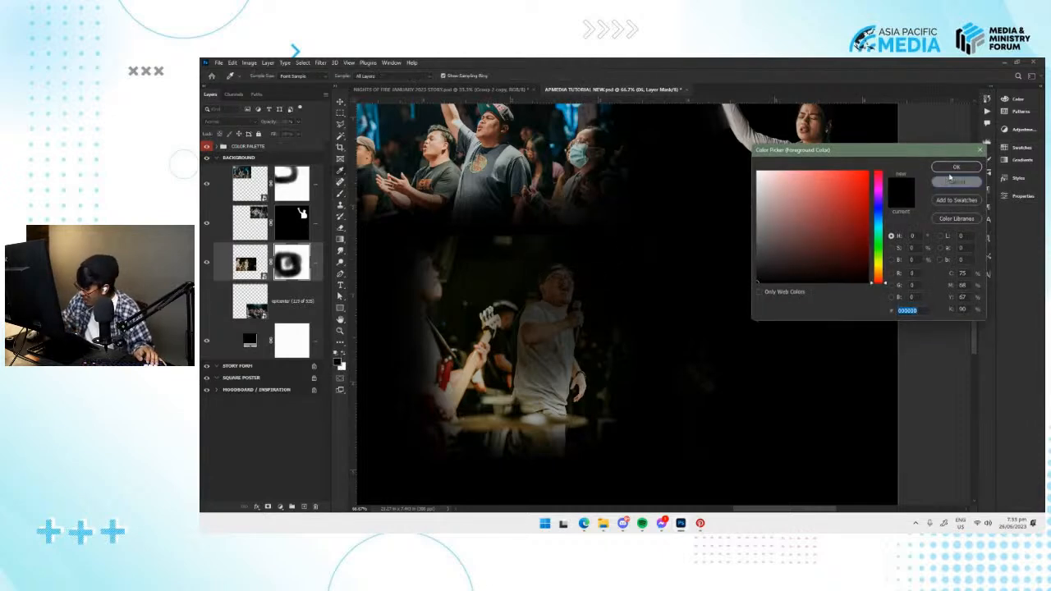
key(Return)
click(344, 354)
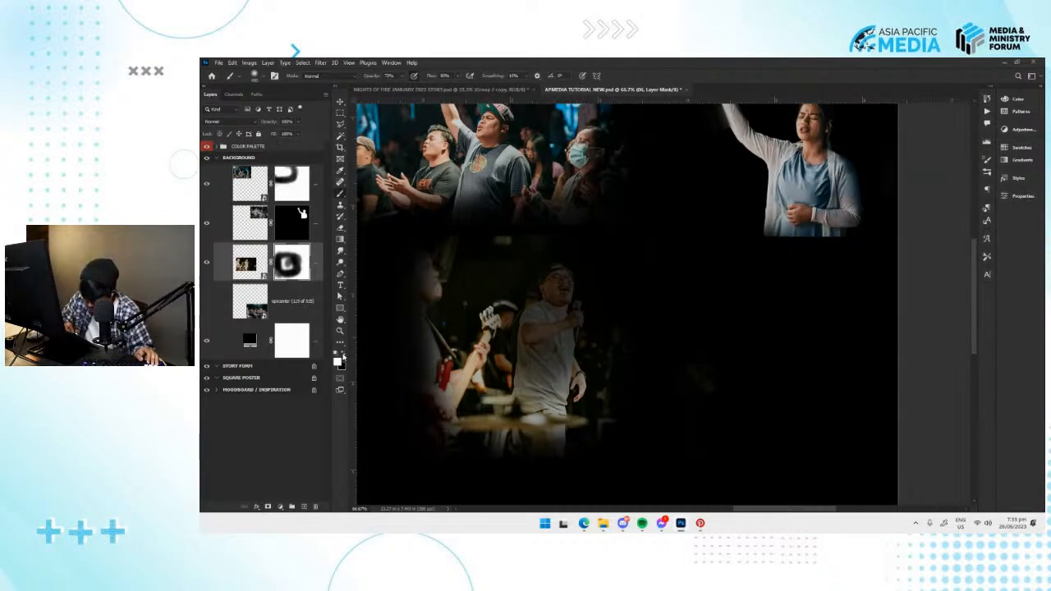
mouse_move(546, 319)
mouse_down()
mouse_move(544, 333)
mouse_move(539, 260)
mouse_move(530, 358)
mouse_move(556, 280)
mouse_move(564, 394)
mouse_move(561, 384)
mouse_move(529, 411)
mouse_move(476, 402)
mouse_move(518, 393)
mouse_move(571, 300)
mouse_up()
Switch to black with a resized brush and soften the lower edge of the 06 photo on its mask.
key(bracketleft)
key(bracketleft)
key(bracketleft)
key(bracketleft)
key(bracketleft)
key(bracketleft)
key(x)
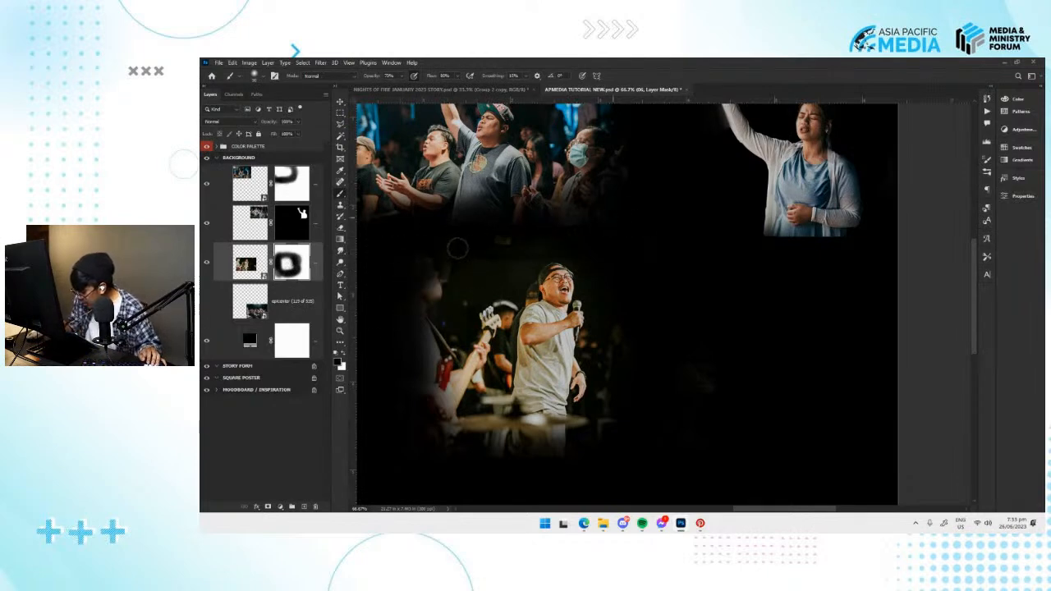
mouse_move(600, 472)
mouse_down()
mouse_move(545, 486)
mouse_move(550, 456)
mouse_move(508, 478)
mouse_up()
Move the masked 06 photo up and left so it sits directly beneath the crowd photo.
key(v)
key(ctrl+minus)
key(ctrl+minus)
key(ctrl+plus)
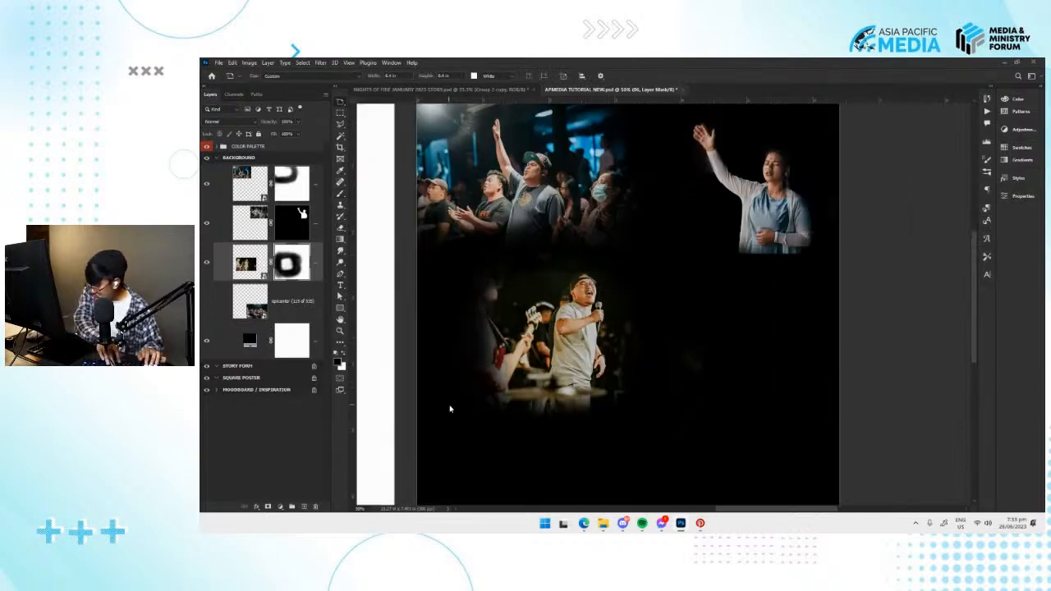
key(v)
drag(552, 377, 509, 358)
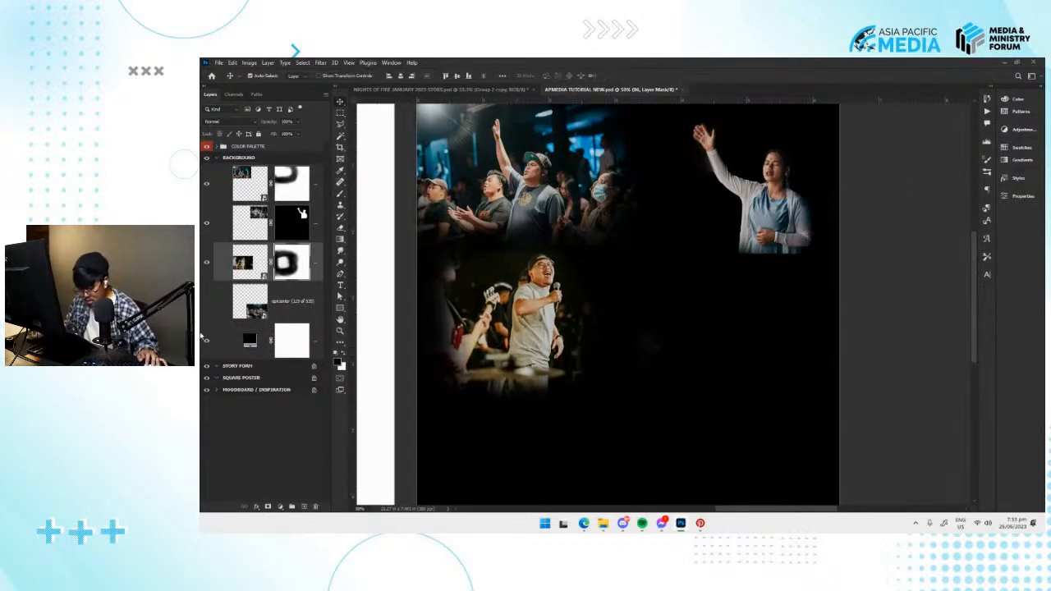
Show the epicenter (119 of 535) photo and place it in the artboard's lower-right area.
click(207, 301)
drag(657, 397, 599, 357)
drag(673, 414, 673, 358)
drag(657, 315, 657, 361)
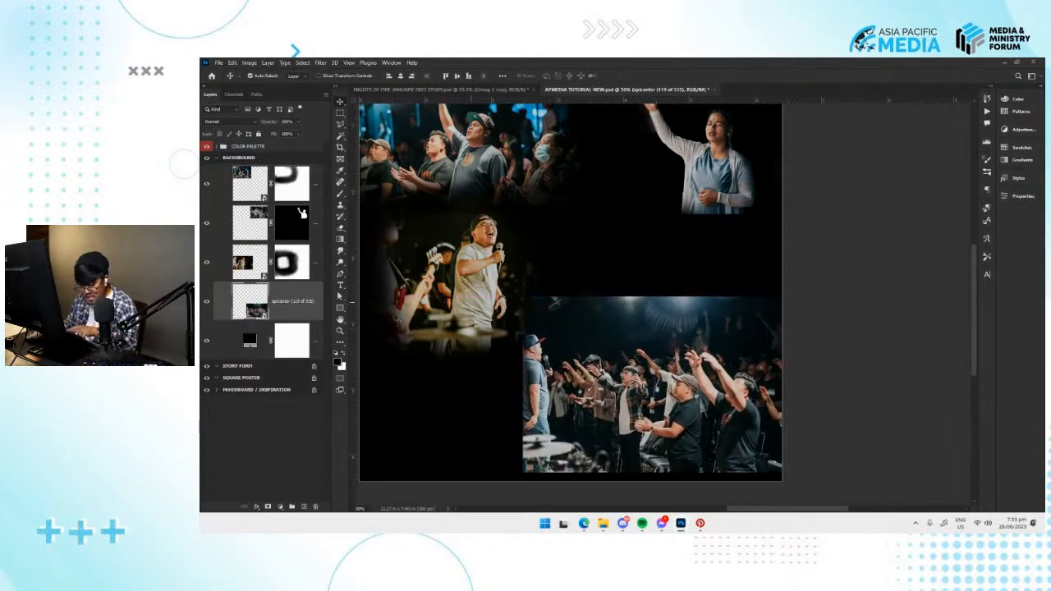
Add a layer mask to the epicenter (119 of 535) photo and fade its edges with a larger black brush.
click(267, 506)
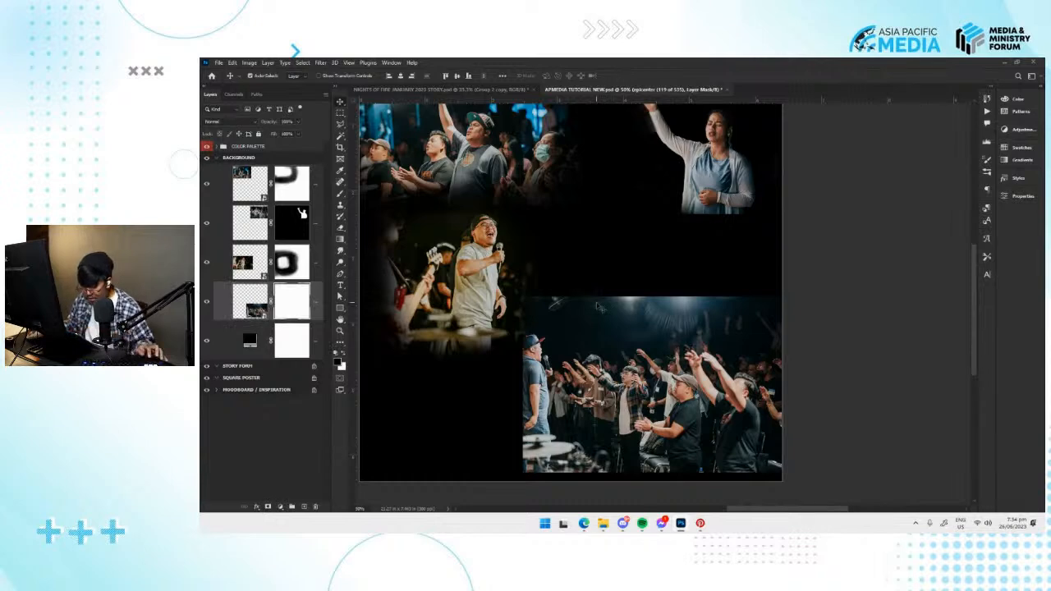
key(b)
key(bracketright)
key(bracketright)
mouse_move(550, 297)
mouse_down()
mouse_move(590, 286)
mouse_move(485, 326)
mouse_move(573, 276)
mouse_move(527, 303)
mouse_move(546, 285)
mouse_move(508, 393)
mouse_move(534, 483)
mouse_move(515, 462)
mouse_move(720, 484)
mouse_move(785, 471)
mouse_move(810, 436)
mouse_move(790, 305)
mouse_move(719, 282)
mouse_move(588, 288)
mouse_move(691, 282)
mouse_move(781, 304)
mouse_move(769, 458)
mouse_move(662, 485)
mouse_move(542, 473)
mouse_move(511, 446)
mouse_move(542, 344)
mouse_move(526, 296)
mouse_move(517, 436)
mouse_move(522, 309)
mouse_move(501, 382)
mouse_move(510, 448)
mouse_move(732, 284)
mouse_move(584, 292)
mouse_move(613, 286)
mouse_up()
Move the masked epicenter (119 of 535) photo up beside the singer so the two blend, and save the document.
key(v)
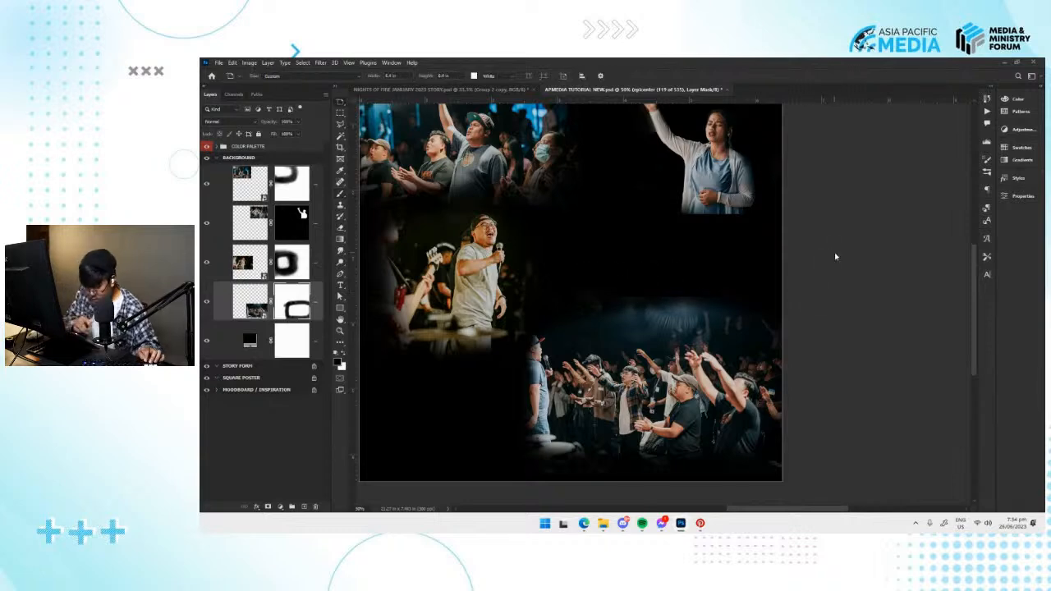
key(ctrl+minus)
key(ctrl+minus)
key(ctrl+plus)
key(v)
drag(669, 363, 679, 330)
key(ctrl+minus)
key(ctrl+plus)
key(ctrl+plus)
key(ctrl+s)
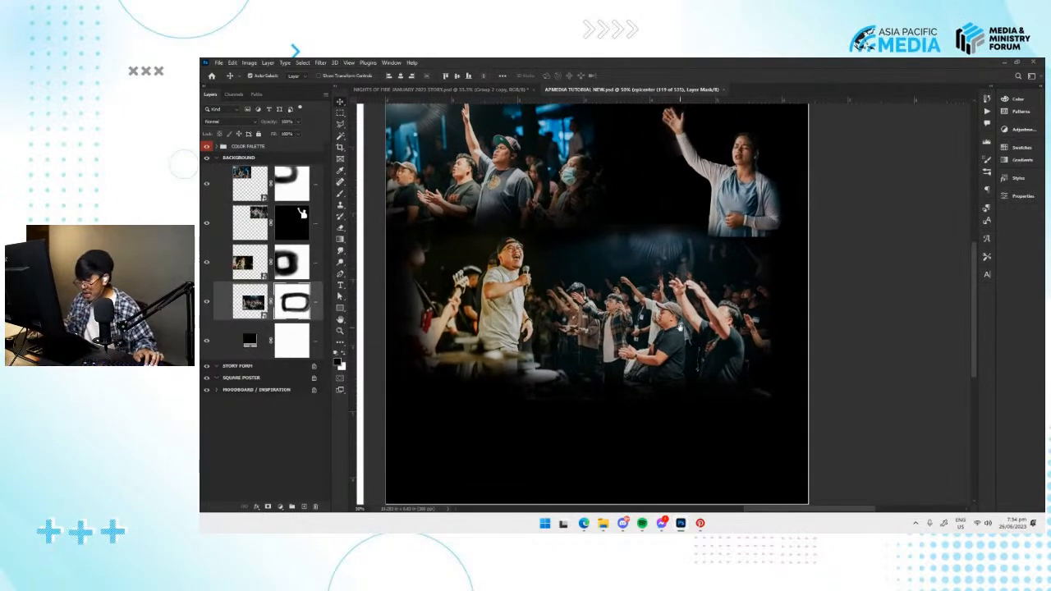
key(ctrl+minus)
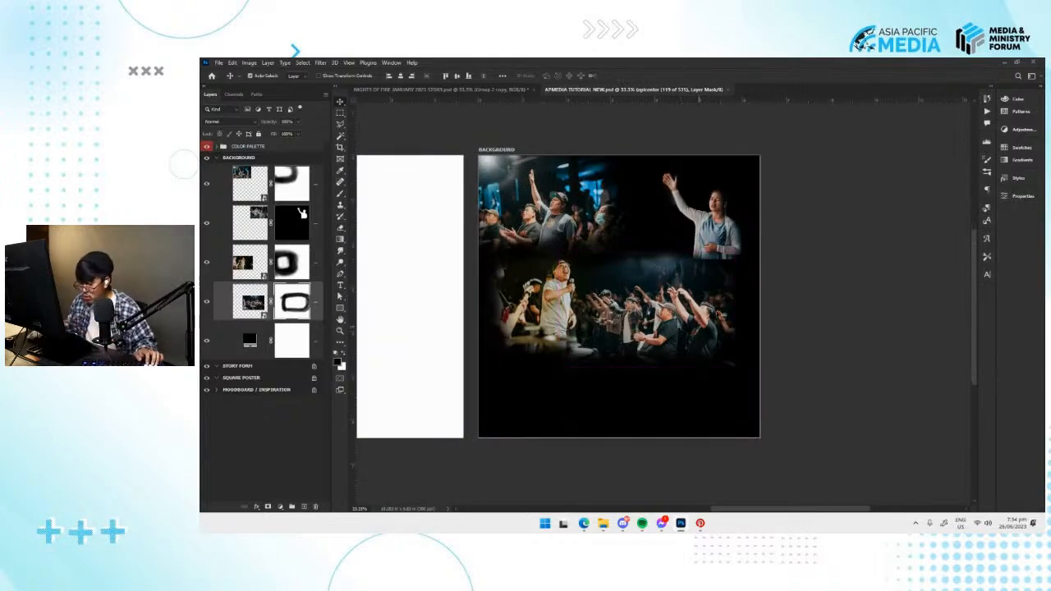
click(220, 63)
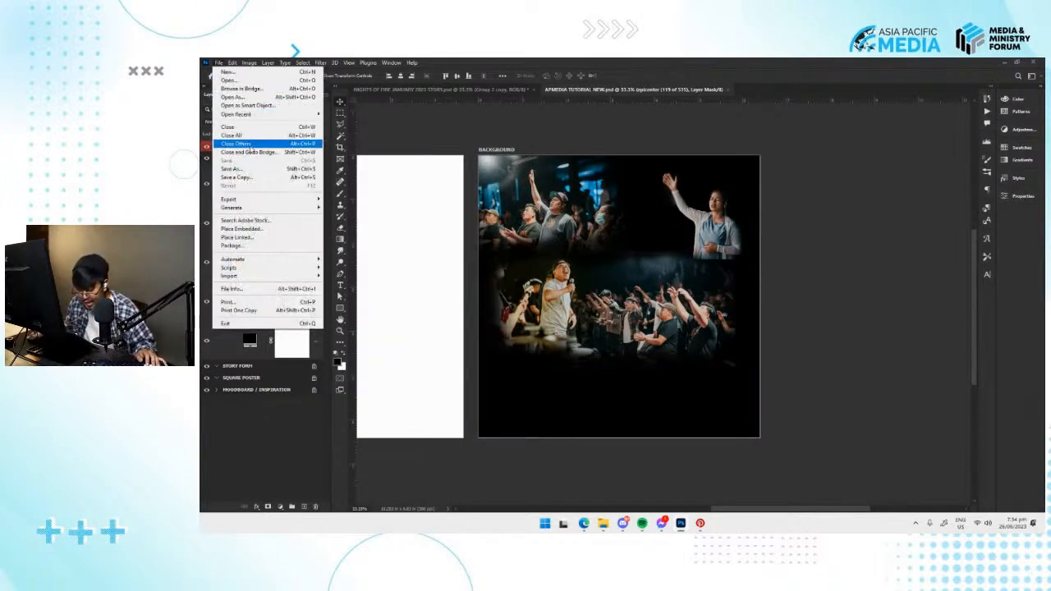
click(637, 294)
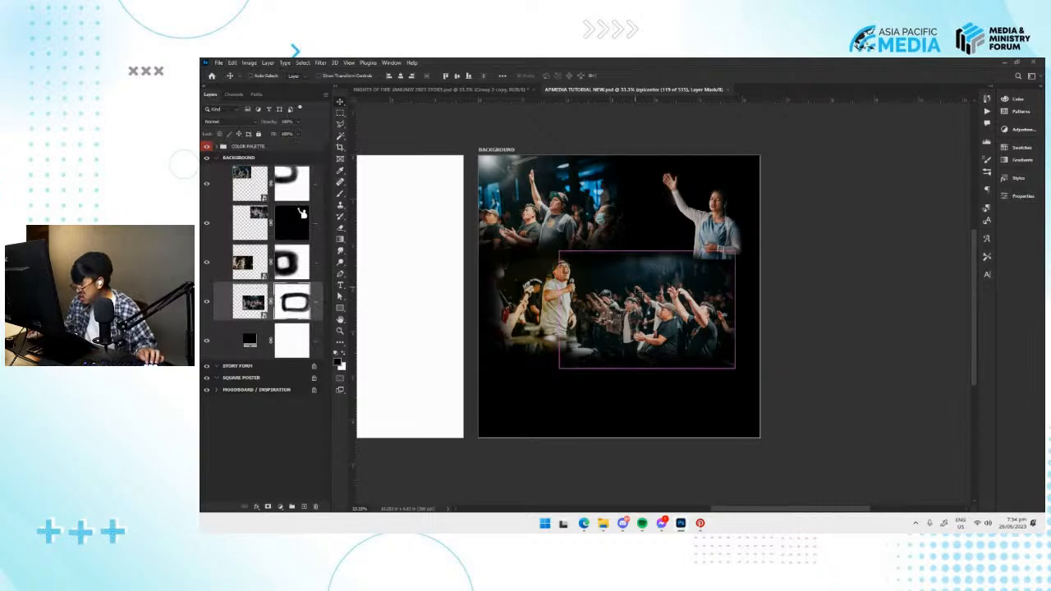
drag(643, 286, 623, 284)
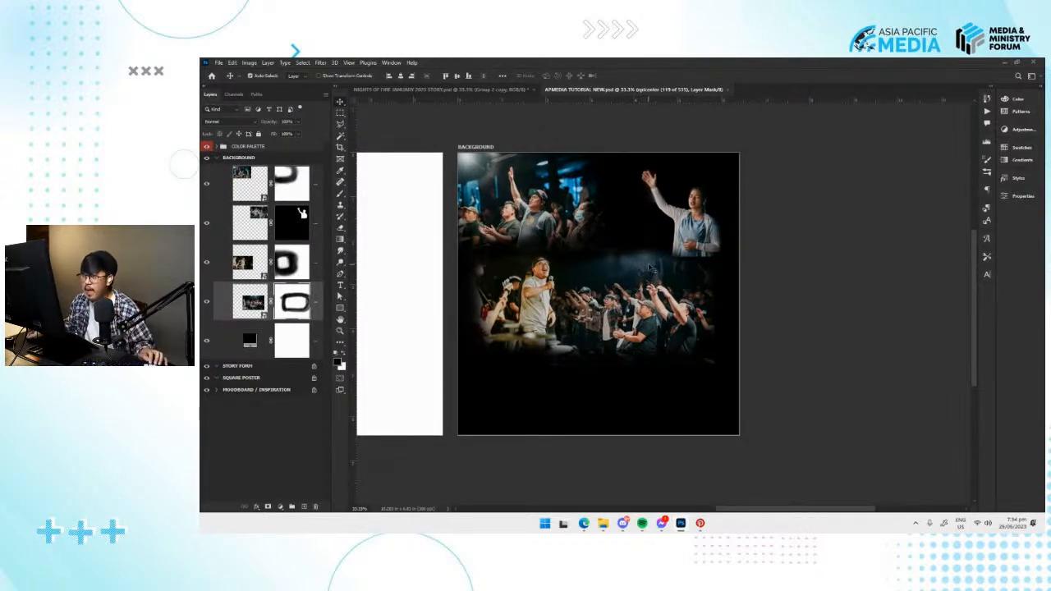
drag(649, 268, 621, 272)
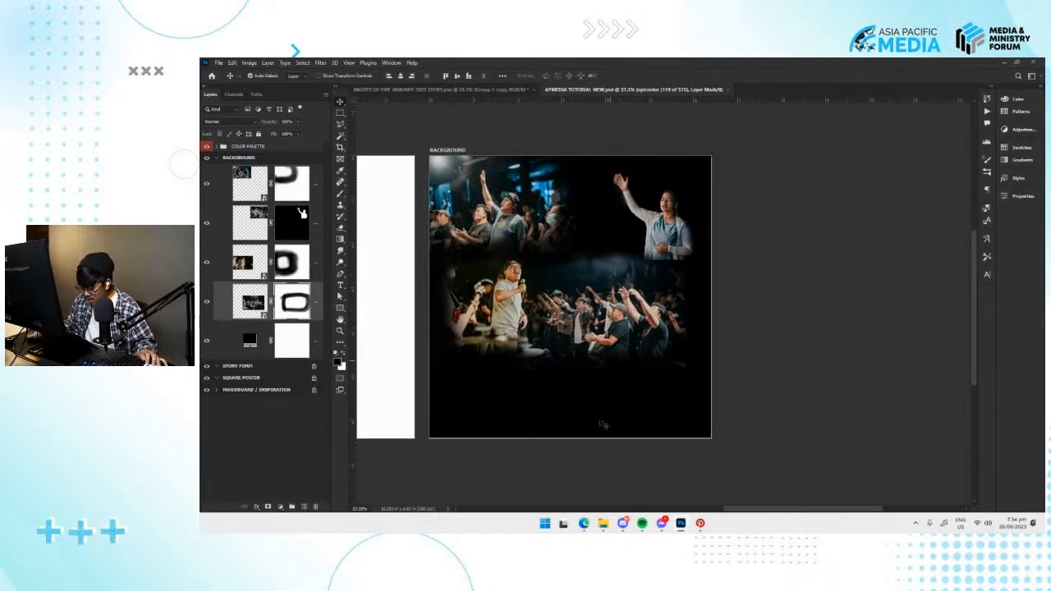
drag(640, 317, 603, 356)
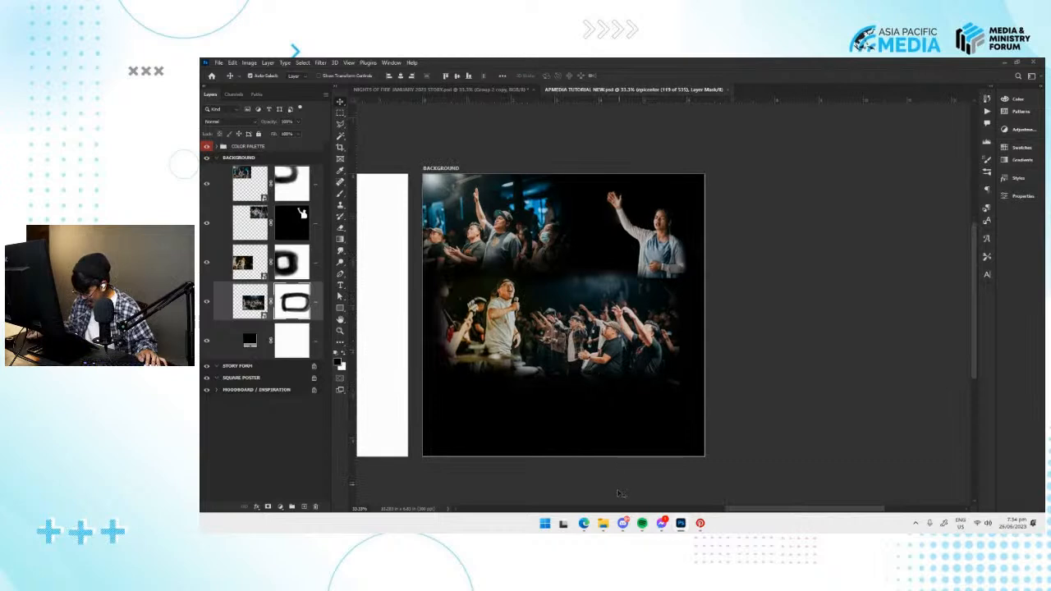
Place the 02 photo from the PICS folder into the BACKGROUND artboard.
click(607, 518)
click(609, 265)
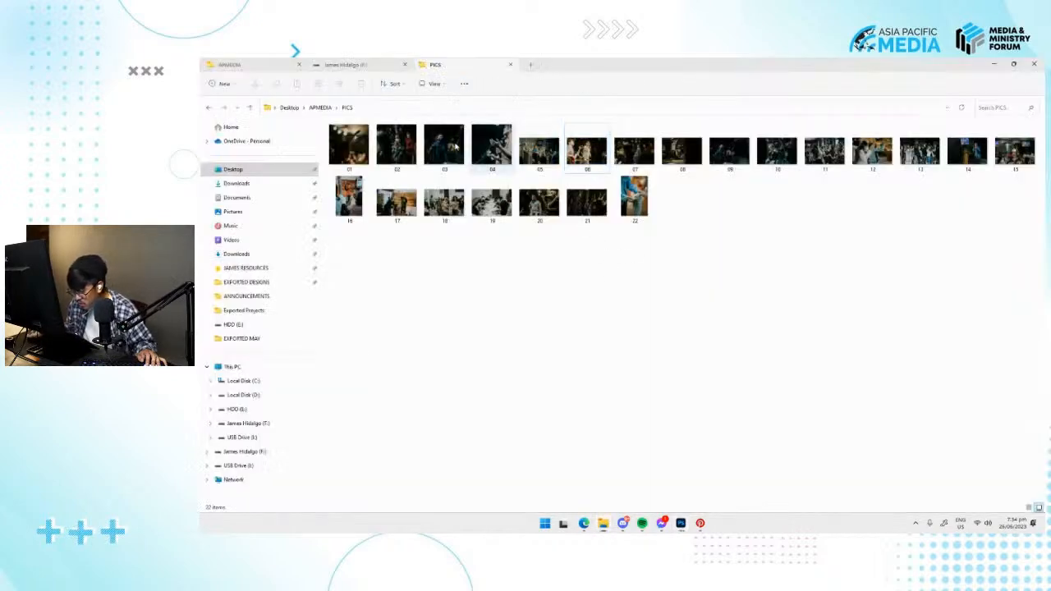
scroll(591, 256, up, 3)
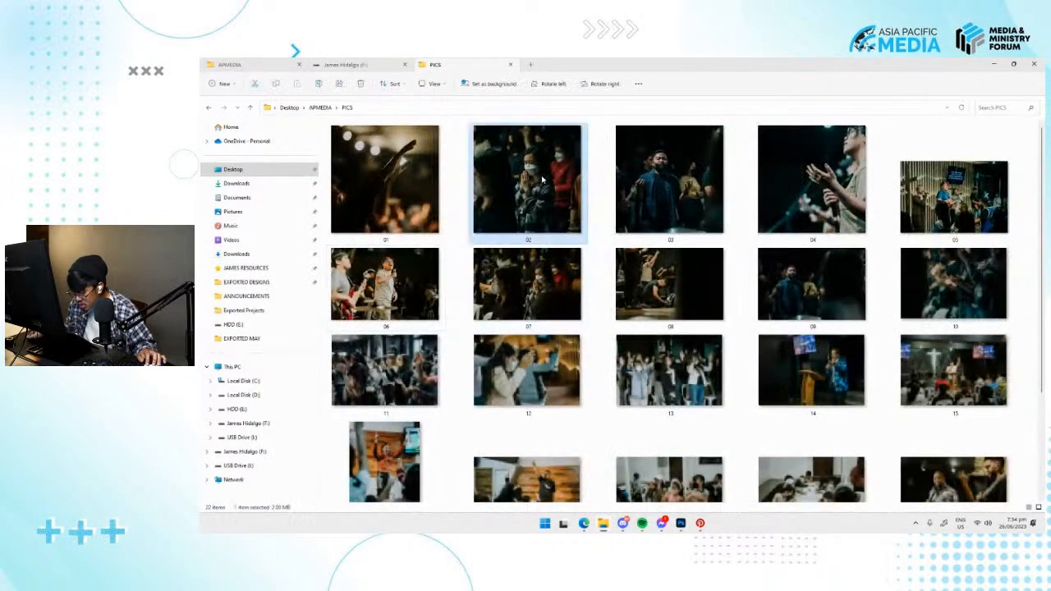
key(alt+Tab)
drag(584, 273, 635, 355)
key(Return)
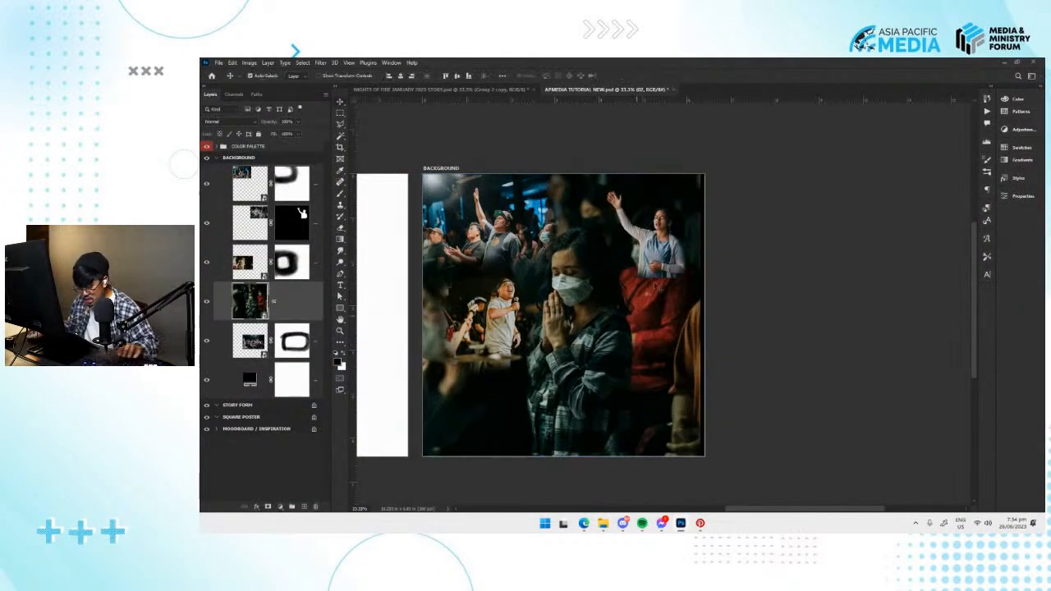
Scale the 02 photo down behind the woman with the raised hand and reorder its layer to just above the black background.
key(ctrl+t)
drag(702, 175, 618, 231)
key(Return)
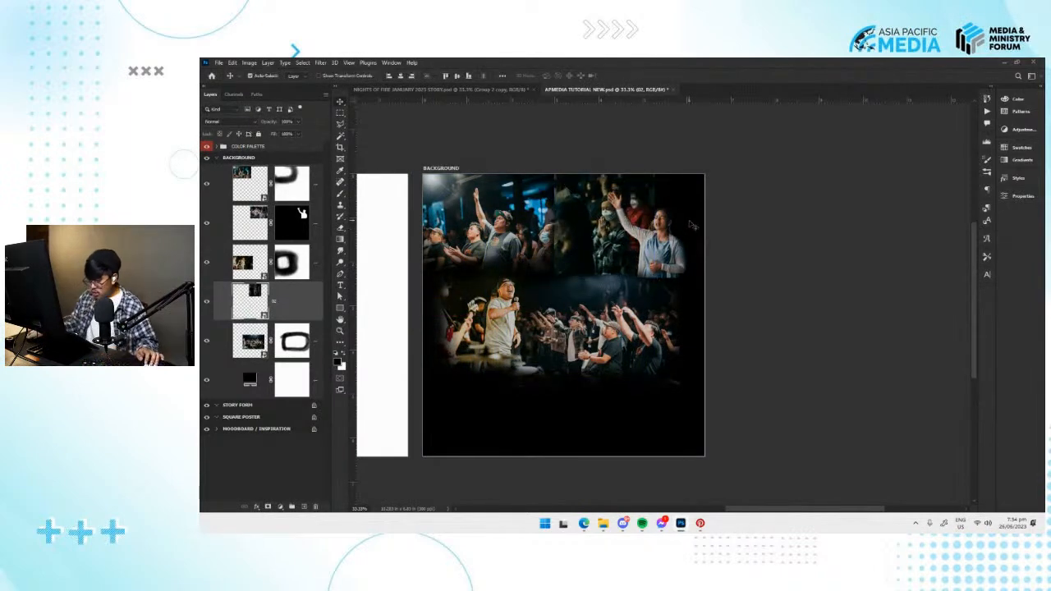
key(ctrl+plus)
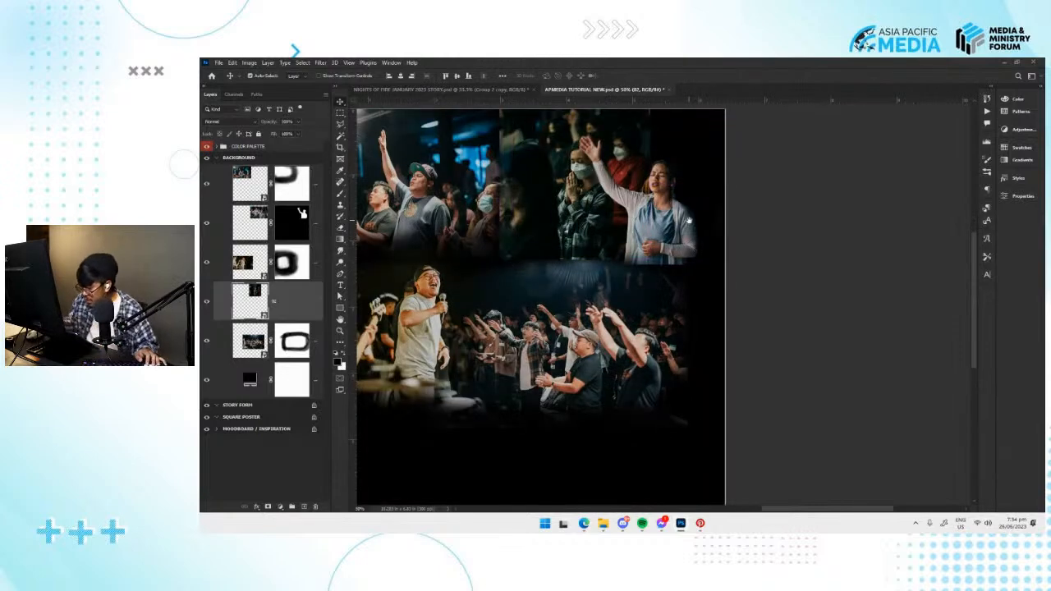
drag(576, 220, 578, 225)
drag(297, 299, 284, 360)
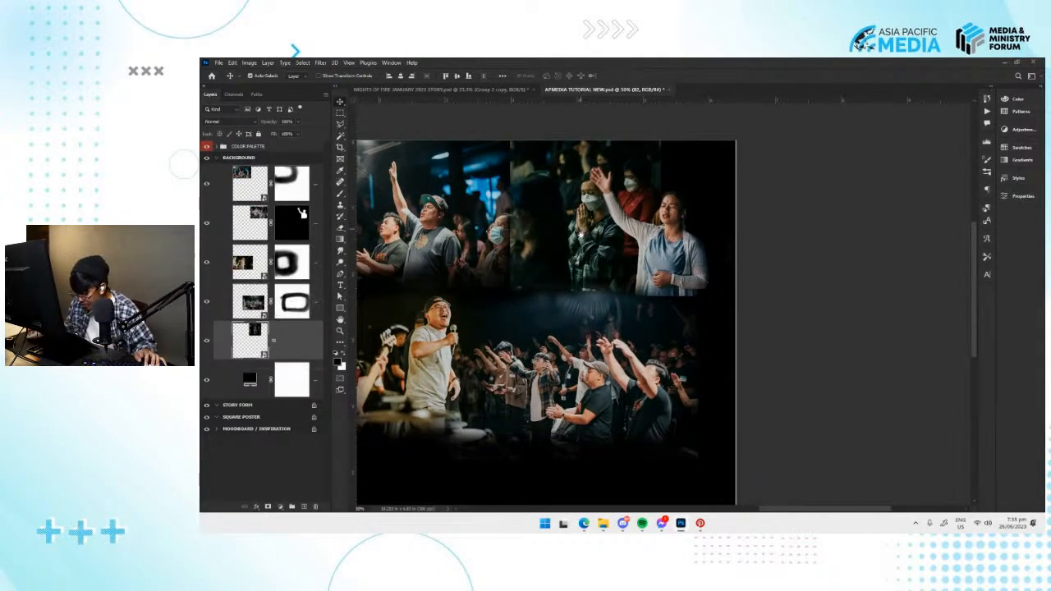
drag(580, 231, 585, 268)
Add a layer mask to the 02 photo and fade its edges into the black with a soft black brush.
click(268, 507)
key(b)
mouse_move(512, 183)
mouse_down()
mouse_move(516, 321)
mouse_move(516, 192)
mouse_move(505, 296)
mouse_move(527, 166)
mouse_up()
mouse_move(509, 330)
mouse_down()
mouse_move(524, 266)
mouse_move(515, 233)
mouse_move(509, 268)
mouse_move(512, 245)
mouse_move(533, 177)
mouse_up()
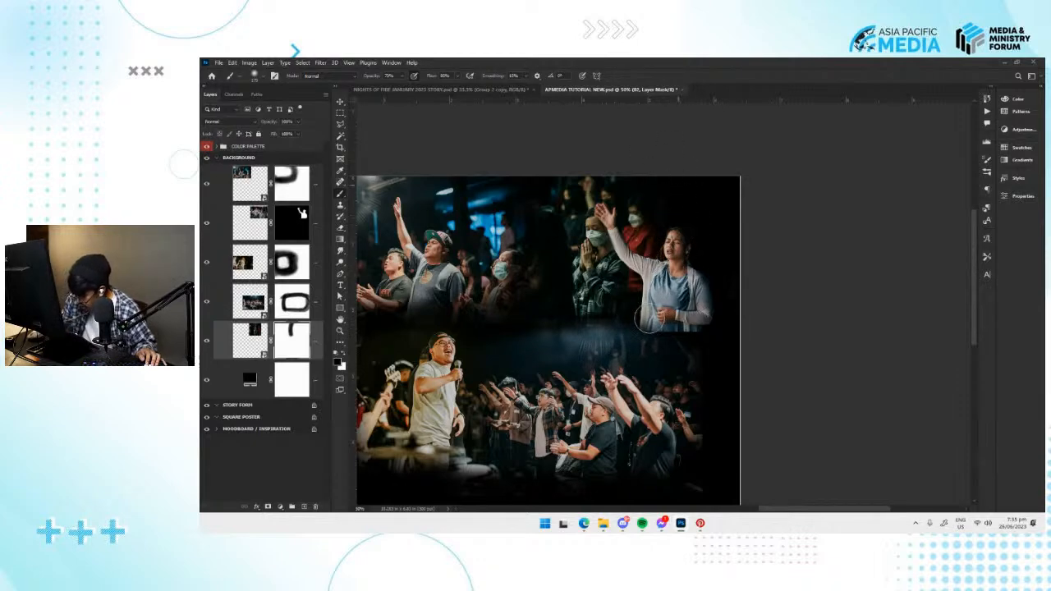
mouse_move(663, 328)
mouse_down()
mouse_move(601, 337)
mouse_move(711, 315)
mouse_up()
drag(576, 386, 639, 390)
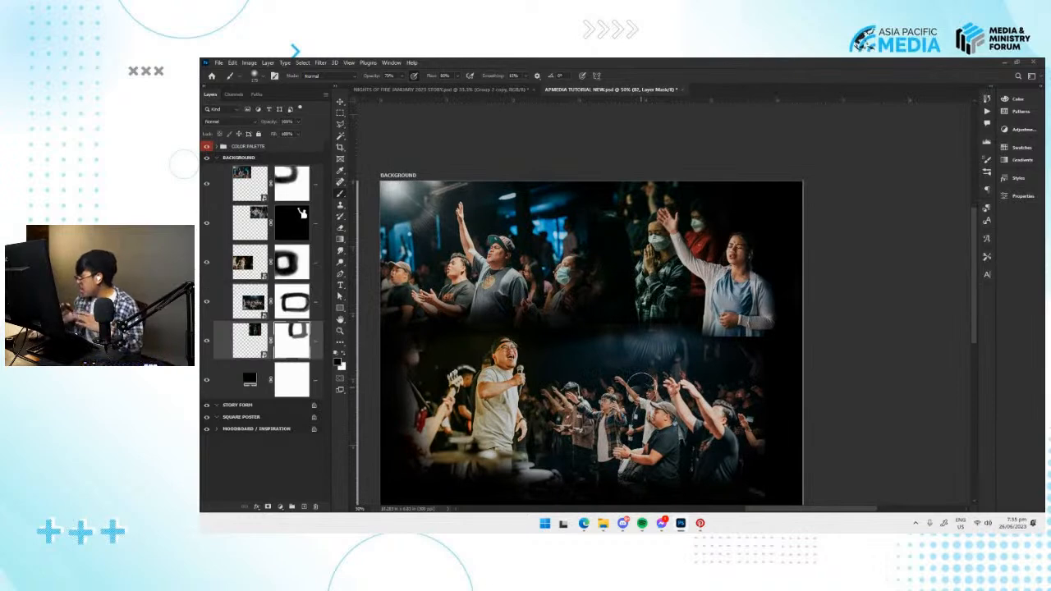
Move the masked 06 singer photo up and left so the singer overlaps the lower edge of the crowd photo.
key(m)
mouse_move(681, 345)
mouse_down()
mouse_move(680, 321)
mouse_move(639, 303)
mouse_up()
key(v)
click(610, 311)
click(472, 321)
key(ctrl+t)
drag(462, 337, 477, 314)
drag(481, 321, 711, 302)
key(Return)
key(ctrl+plus)
key(ctrl+plus)
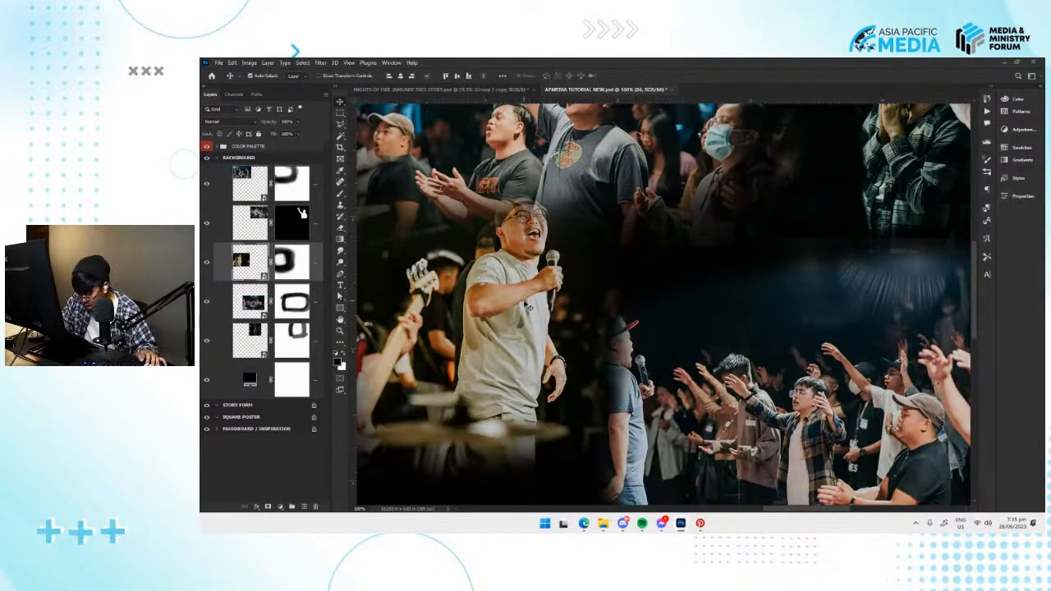
Paint white on the 06 photo's layer mask with a smaller brush to reveal the singer's cap.
click(300, 272)
key(b)
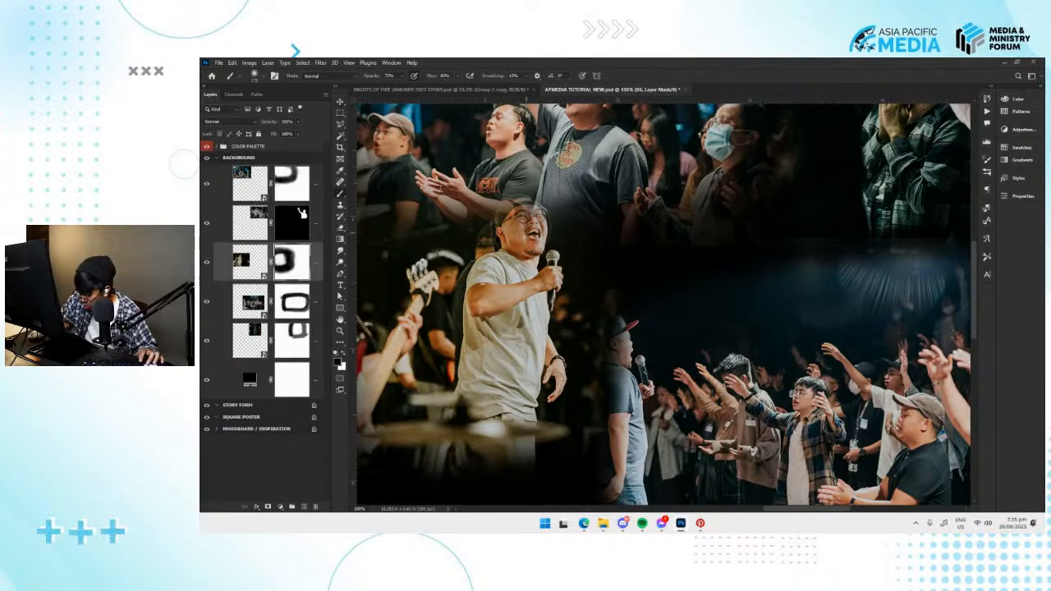
key(bracketleft)
key(bracketleft)
key(bracketleft)
mouse_move(514, 212)
mouse_down()
mouse_move(510, 230)
mouse_move(526, 215)
mouse_up()
key(x)
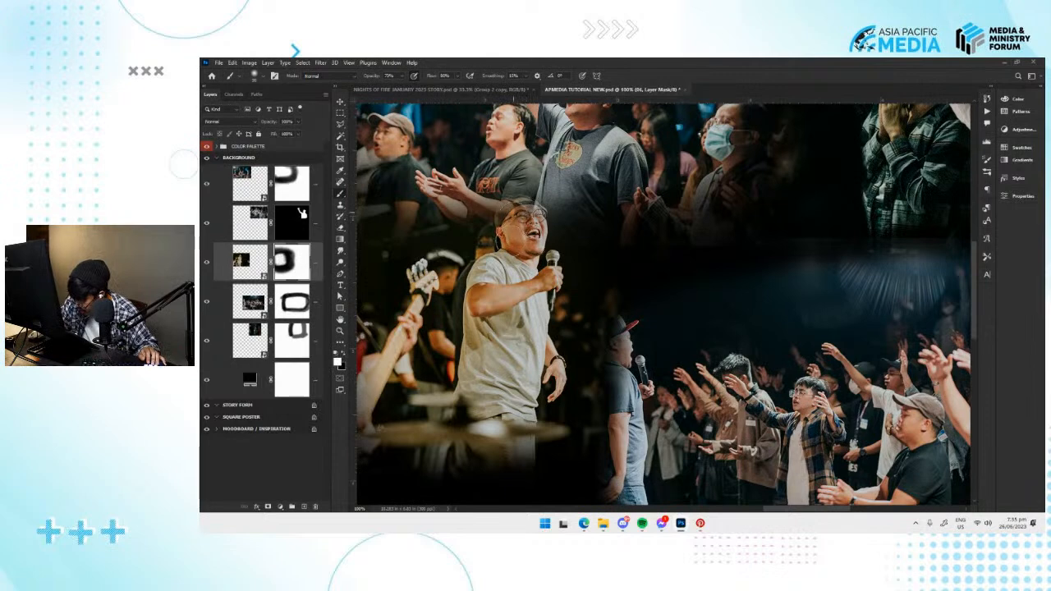
drag(513, 214, 522, 208)
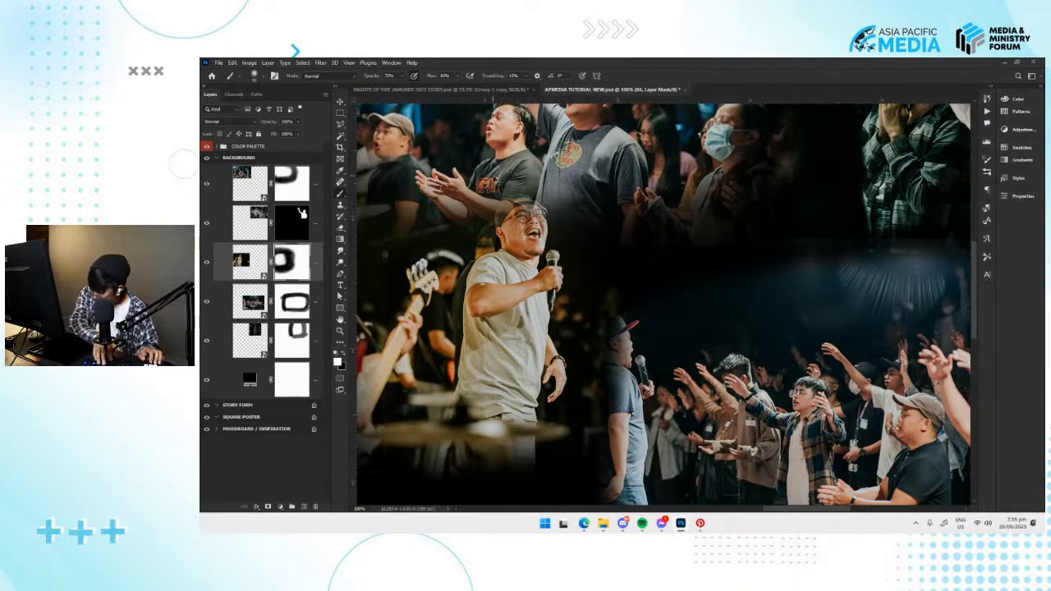
Bring the 06 photo to the front of the BACKGROUND artboard's layers and target its mask.
key(ctrl+bracketright)
key(ctrl+bracketright)
click(397, 199)
key(Escape)
click(305, 192)
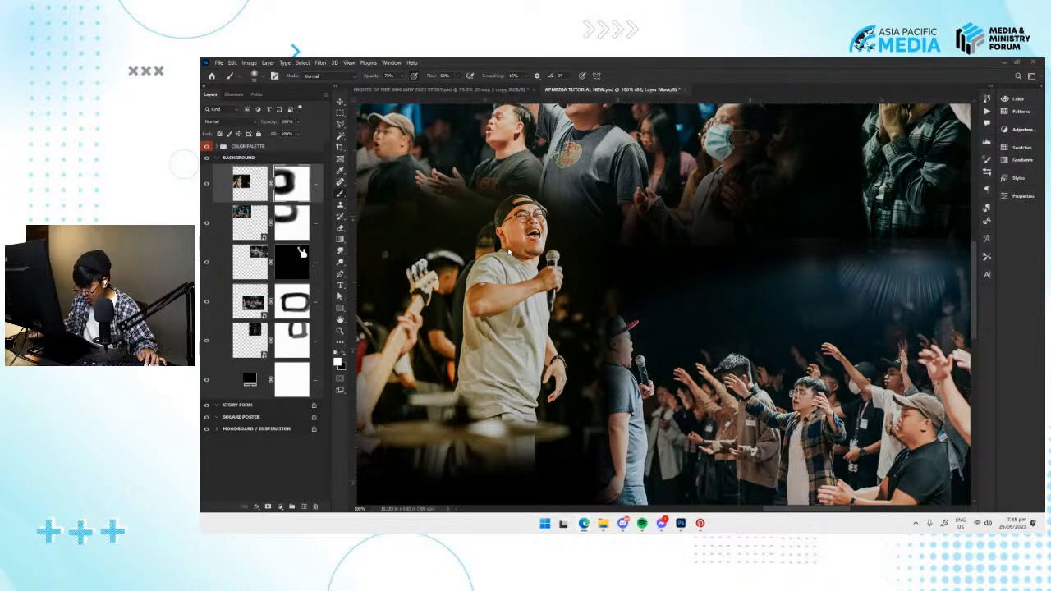
Paint black on the 06 photo's mask above the singer's cap to blend it into the crowd photo.
drag(525, 217, 536, 254)
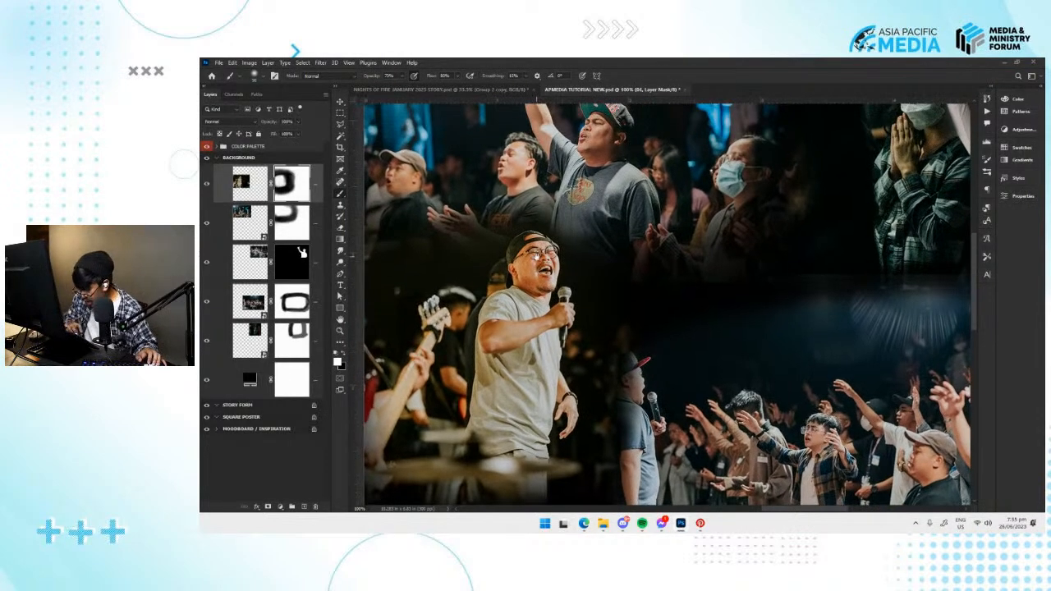
mouse_move(518, 208)
mouse_down()
mouse_move(456, 227)
mouse_move(549, 205)
mouse_move(534, 195)
mouse_move(403, 239)
mouse_move(517, 242)
mouse_move(536, 223)
mouse_move(491, 249)
mouse_up()
key(ctrl+z)
key(x)
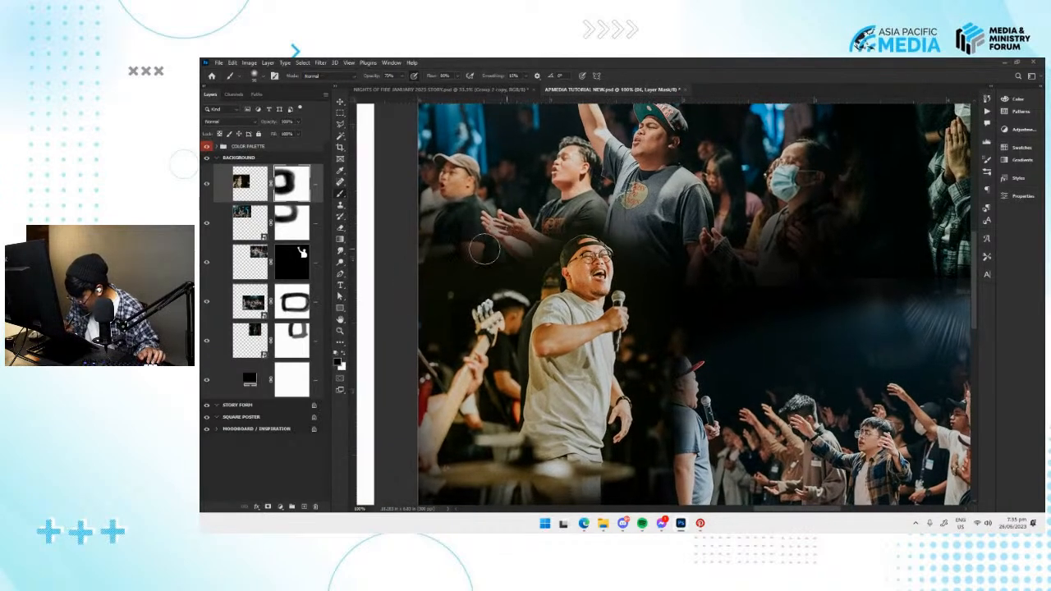
mouse_move(593, 215)
mouse_down()
mouse_move(621, 215)
mouse_move(550, 233)
mouse_up()
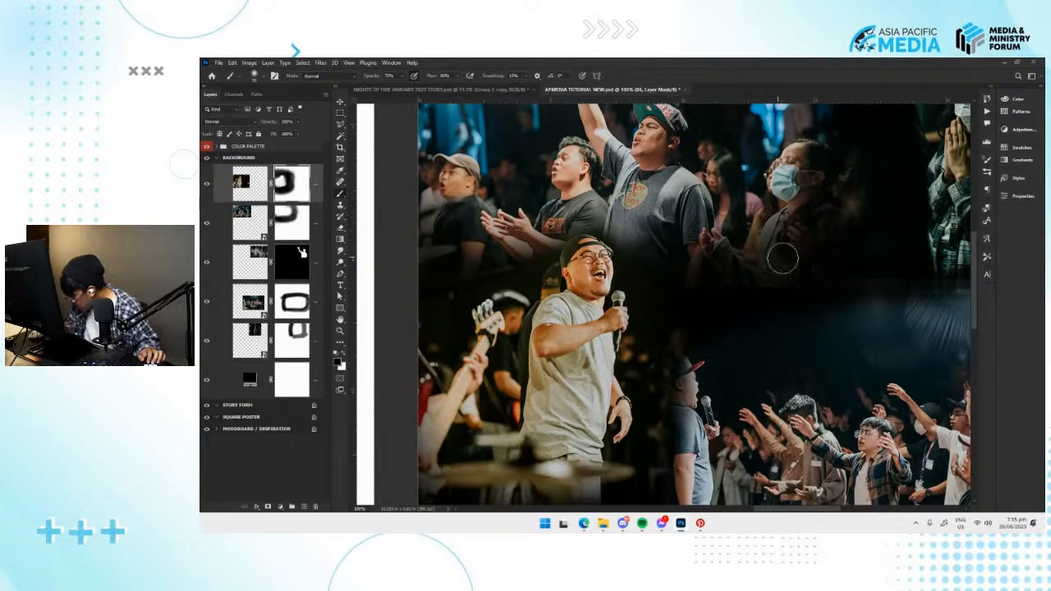
Select the epicenter (79 of 535) crowd photo and soften its lower edge on the layer mask with a black brush.
drag(800, 326, 782, 364)
key(v)
click(634, 202)
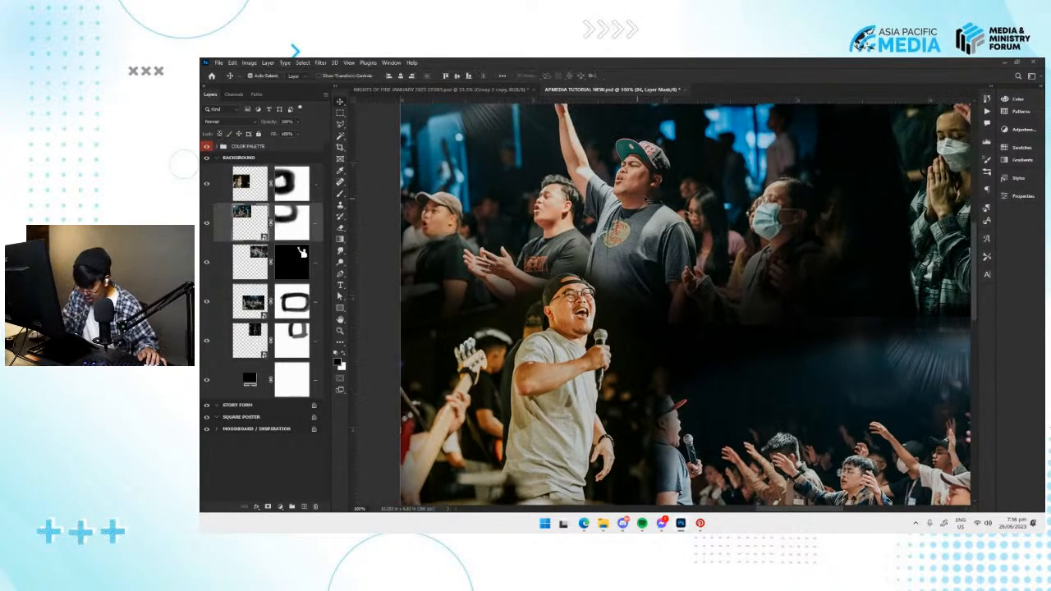
click(298, 223)
key(b)
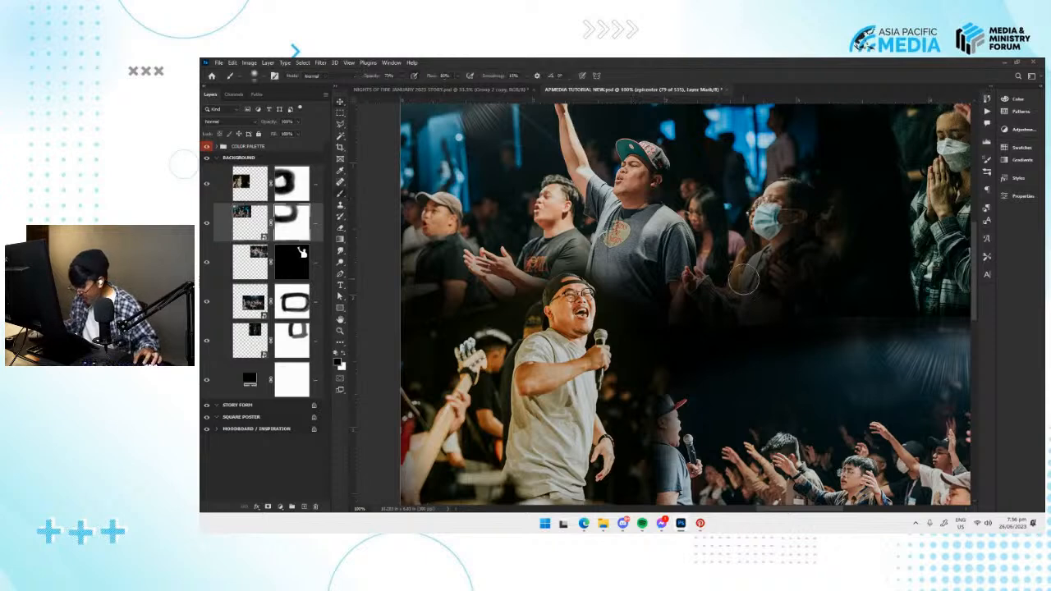
mouse_move(864, 320)
mouse_down()
mouse_move(750, 343)
mouse_move(661, 229)
mouse_up()
Fade the upper edge of the epicenter (119 of 535) photo by painting black on its layer mask.
key(v)
click(725, 443)
drag(796, 435, 792, 395)
click(293, 291)
key(b)
drag(829, 221, 588, 238)
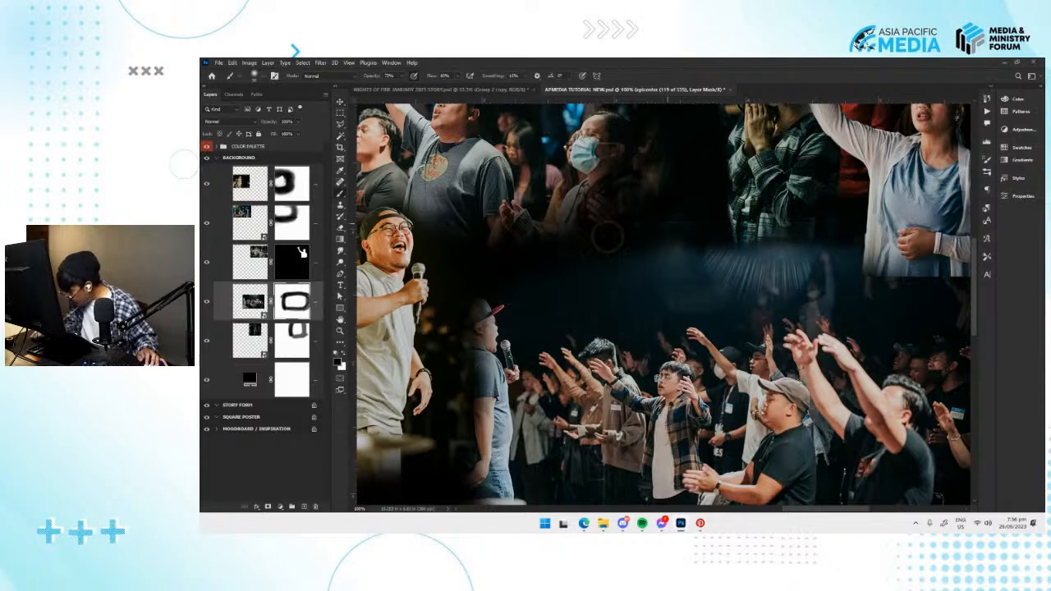
drag(792, 231, 662, 244)
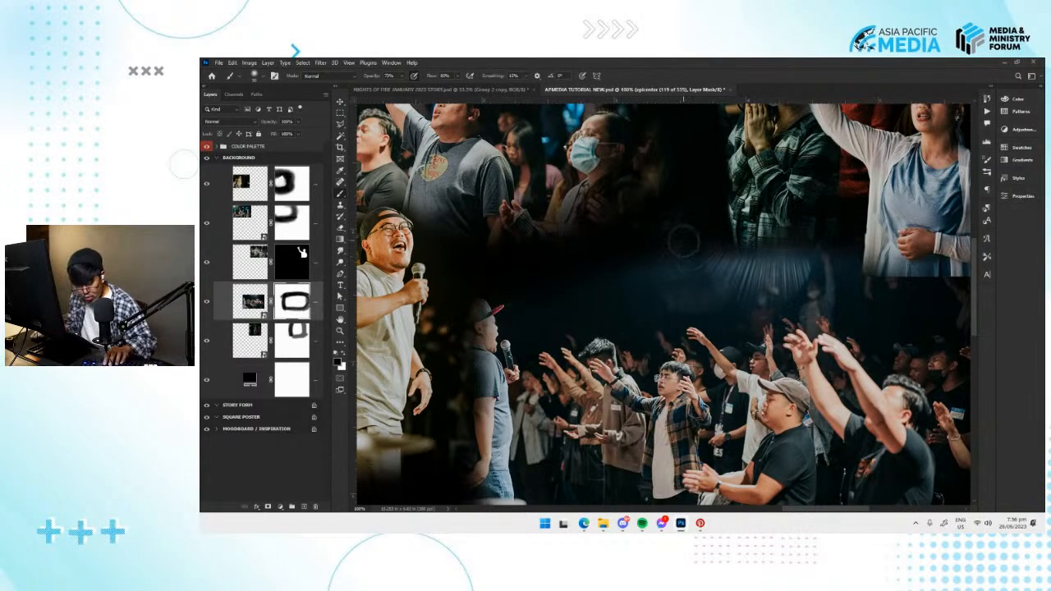
Adjust the brush opacity, fade the top of the epicenter (119 of 535) photo further, and shift the photo slightly.
scroll(683, 243, down, 2)
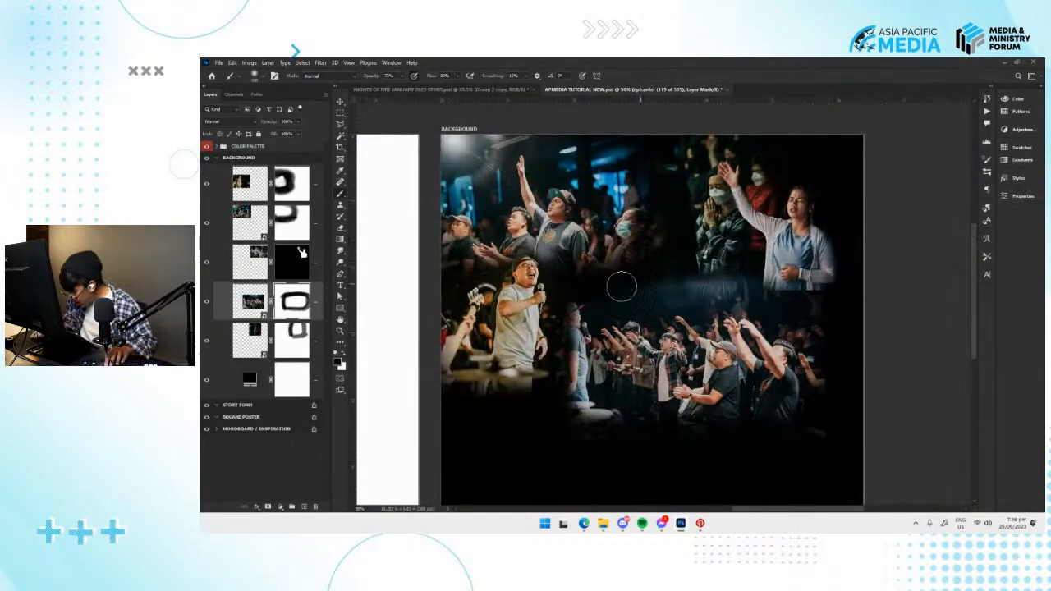
key(x)
key(x)
click(400, 76)
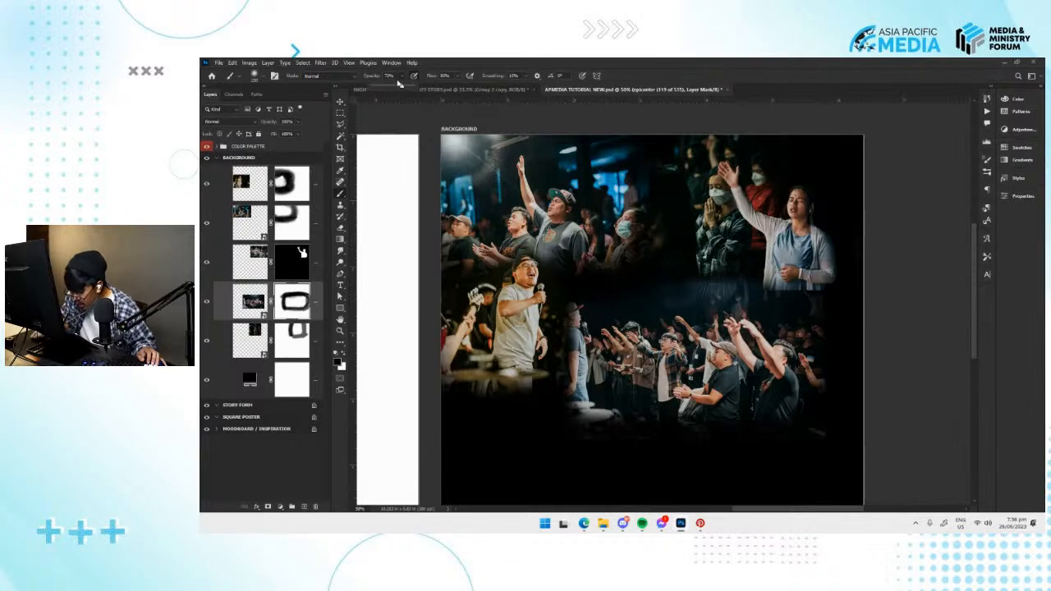
mouse_move(784, 298)
mouse_down()
mouse_move(603, 306)
mouse_move(794, 296)
mouse_move(648, 291)
mouse_up()
key(v)
drag(766, 370, 753, 367)
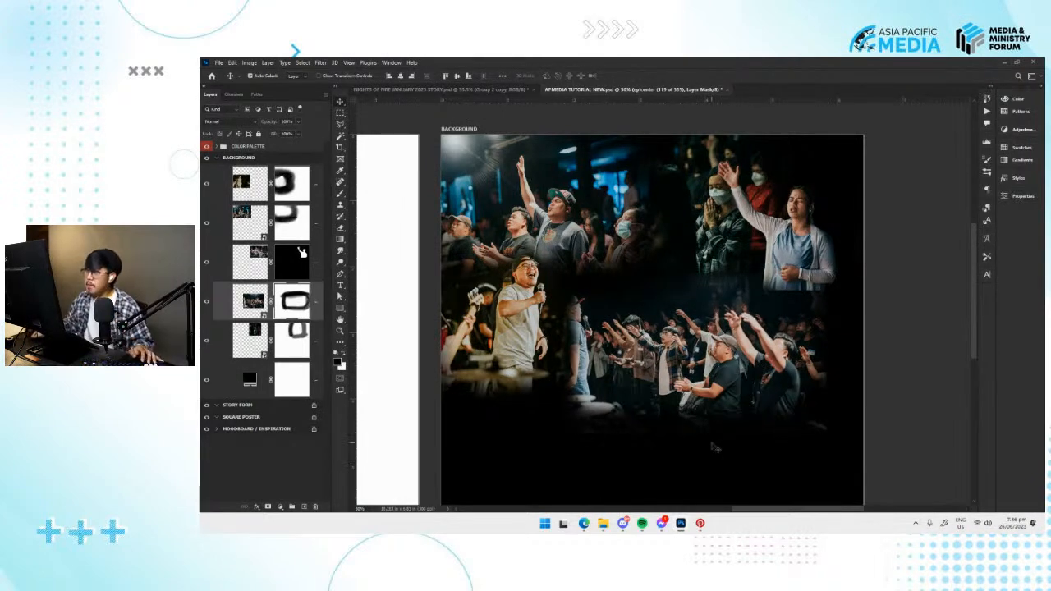
Hide and reshow the black background layer to check the masked edges, and save the document.
click(208, 381)
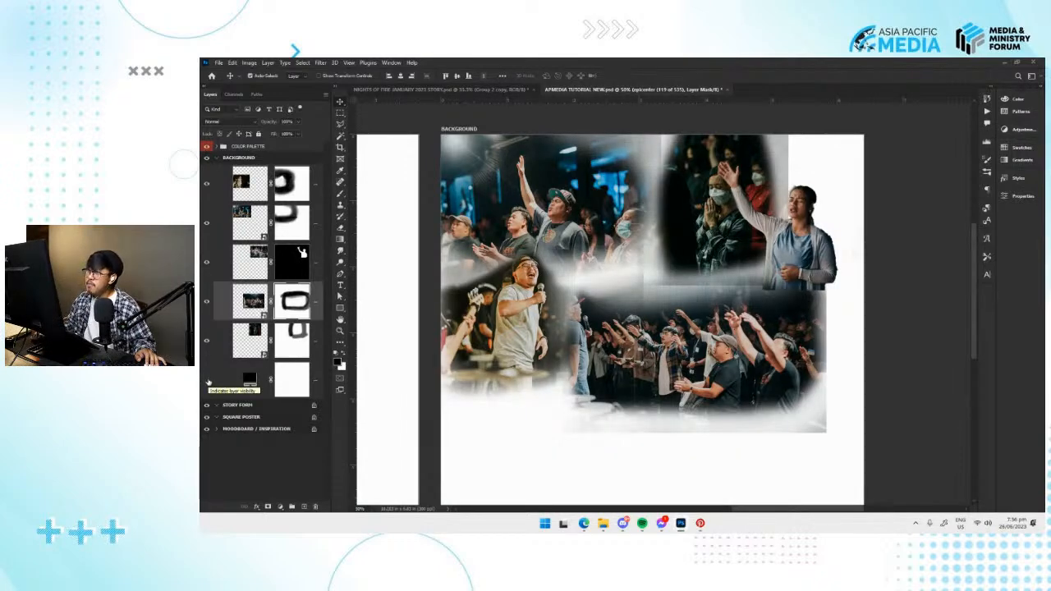
click(206, 380)
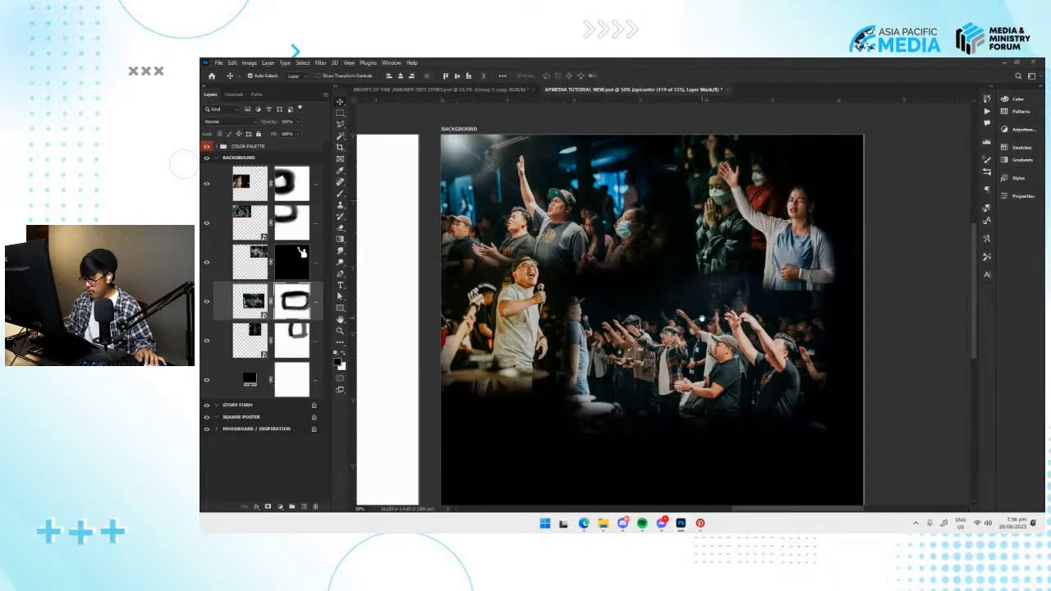
drag(723, 330, 715, 351)
key(v)
key(v)
key(ctrl+s)
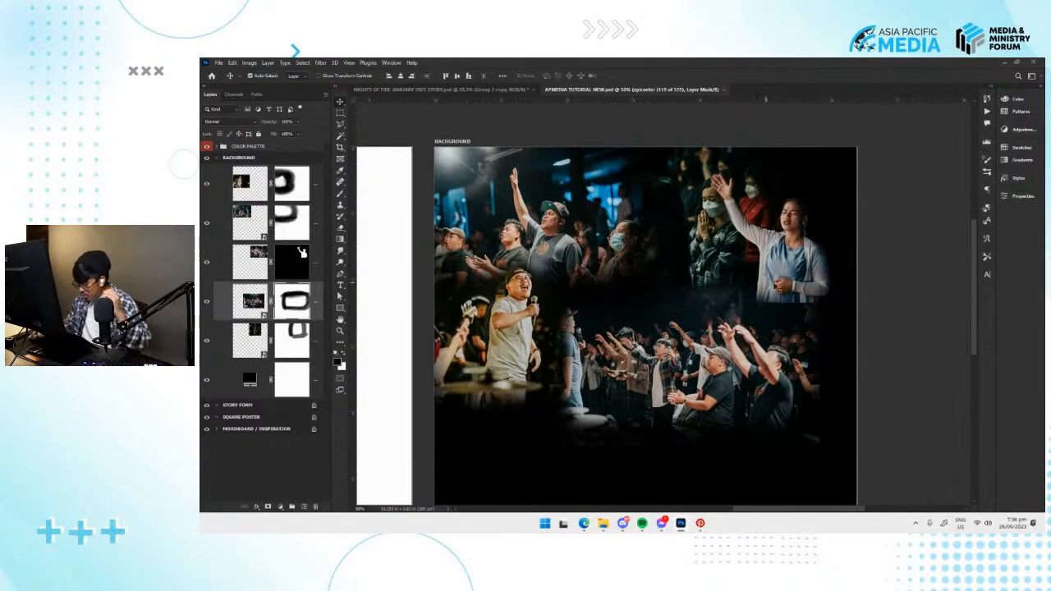
Move the masked epicenter (55 of 535) photo of the woman down to the artboard's lower-right area.
click(793, 279)
drag(795, 288, 718, 282)
key(v)
drag(719, 277, 730, 366)
drag(705, 446, 738, 288)
key(ctrl+minus)
key(ctrl+plus)
key(ctrl+shift+z)
Enlarge the epicenter (55 of 535) photo and fit the woman near the artboard's bottom-right corner.
key(ctrl+t)
drag(813, 338, 830, 369)
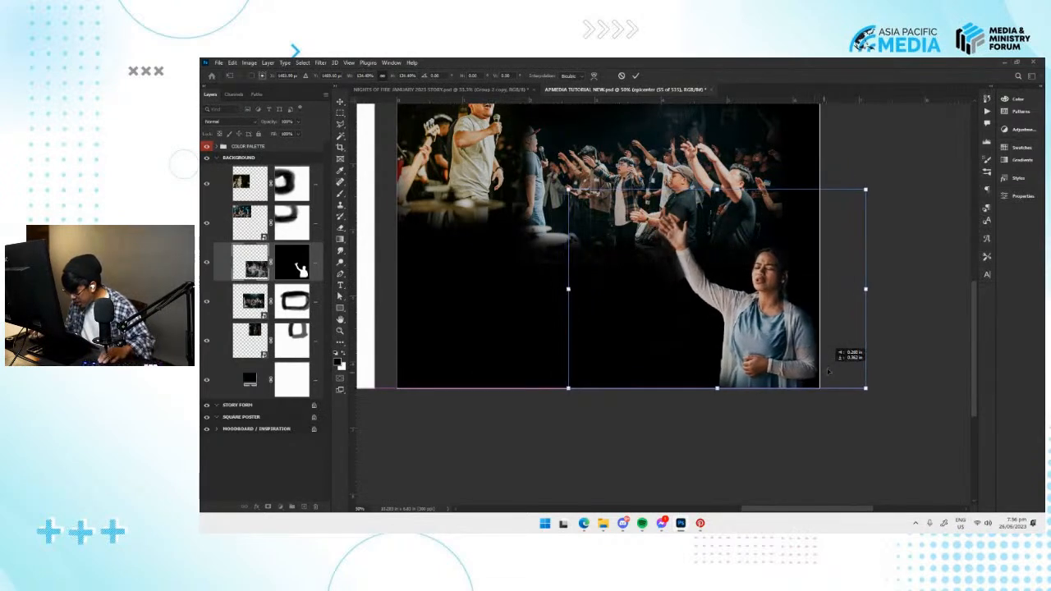
key(Return)
mouse_move(793, 335)
mouse_down()
mouse_move(803, 370)
mouse_move(792, 353)
mouse_up()
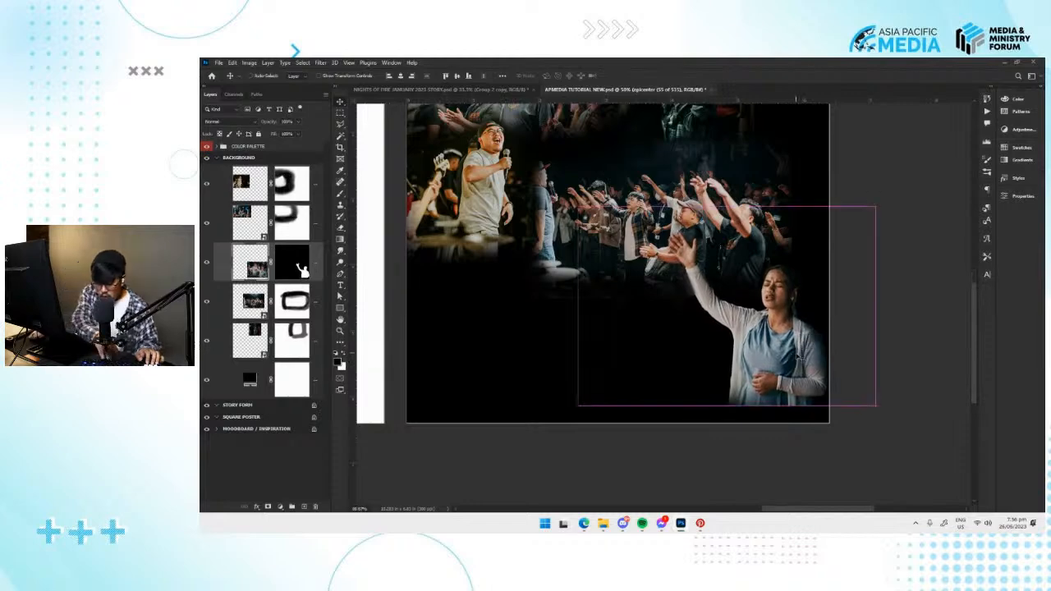
Clean up the epicenter (55 of 535) layer mask along the woman's raised arm with a small brush, and save the document.
key(ctrl+plus)
key(ctrl+plus)
drag(713, 304, 593, 328)
key(b)
click(291, 265)
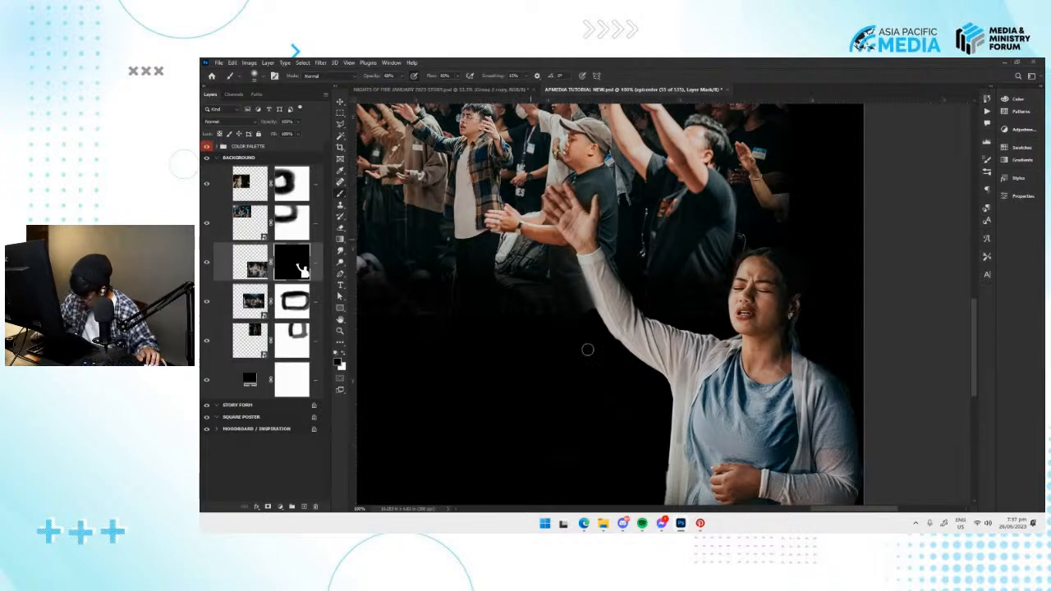
drag(586, 260, 595, 333)
key(x)
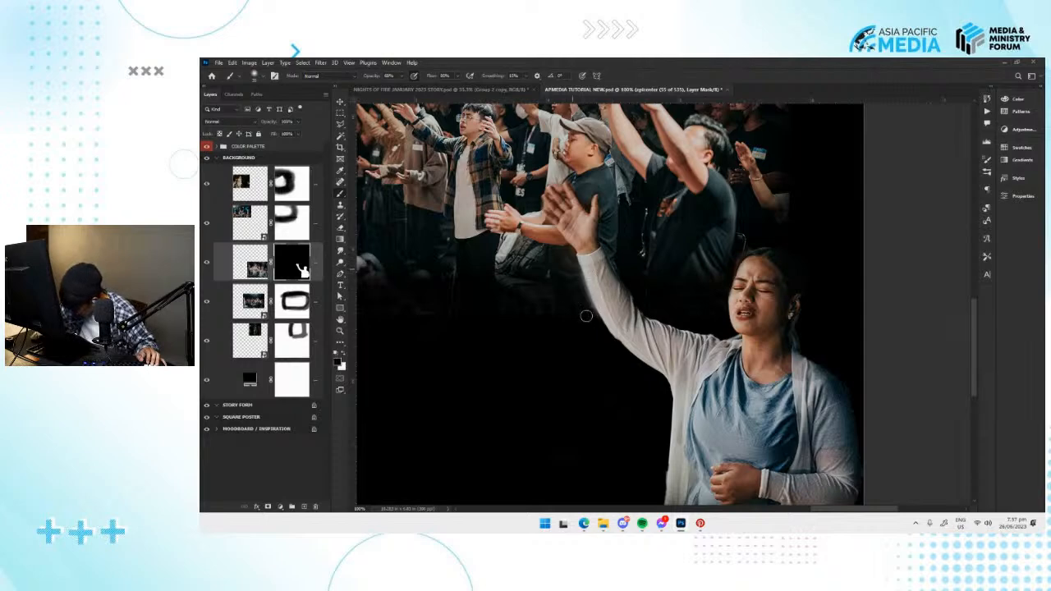
key(v)
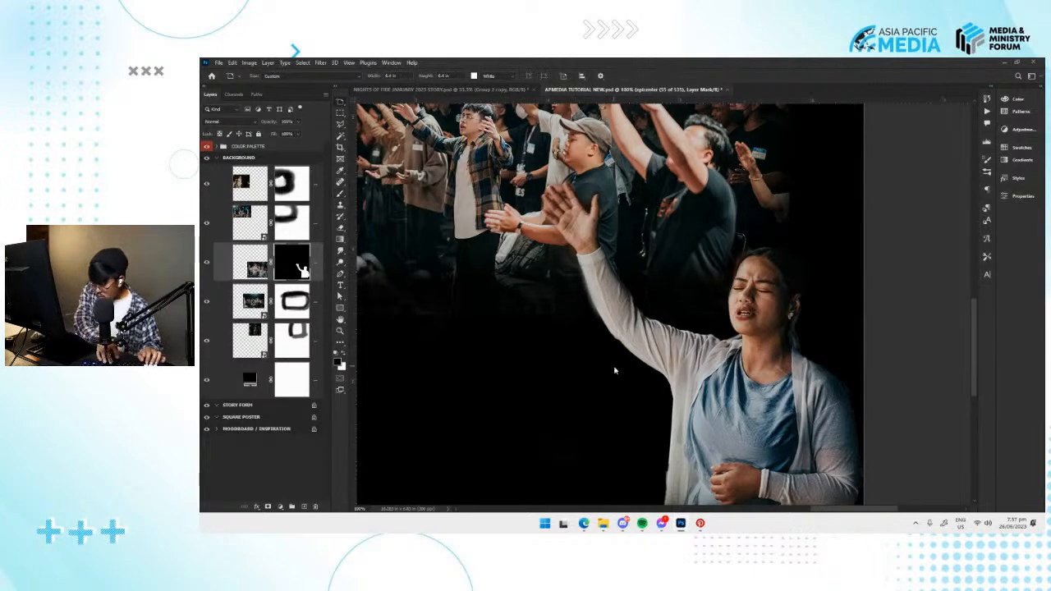
key(b)
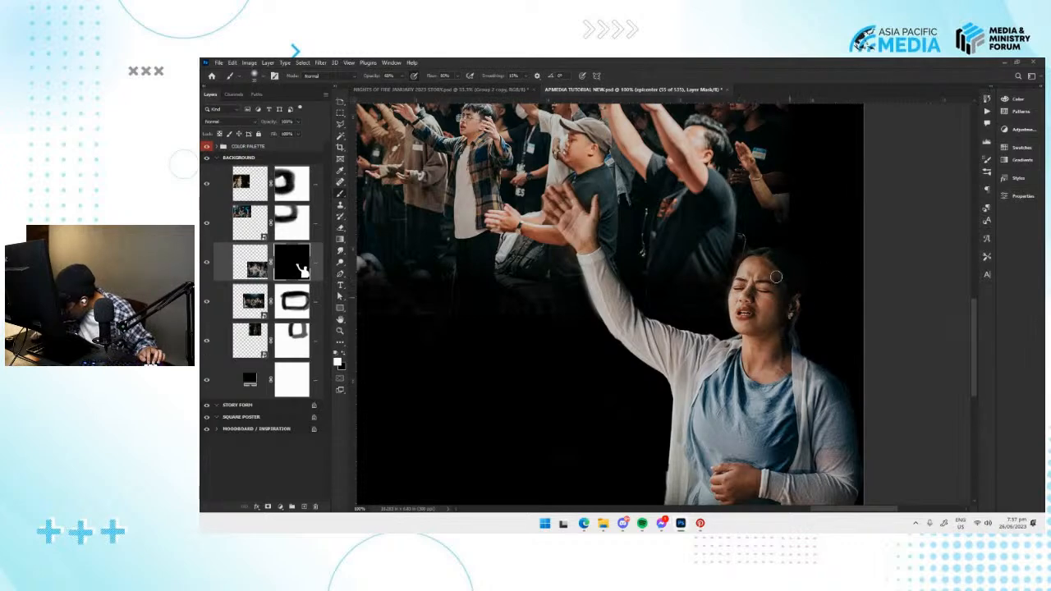
key(v)
key(ctrl+minus)
key(ctrl+minus)
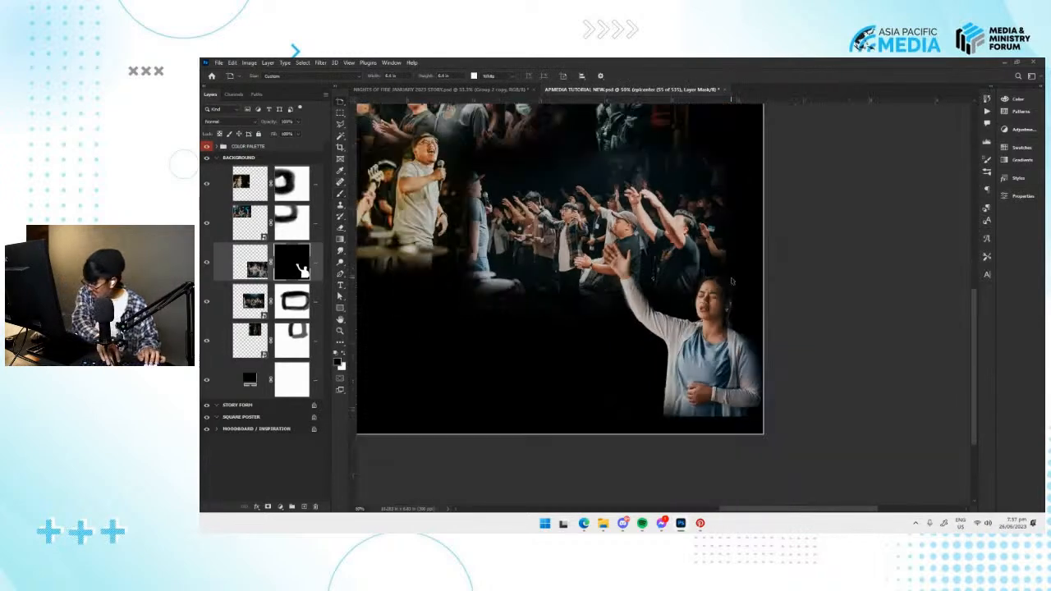
drag(623, 264, 677, 303)
key(ctrl+s)
mouse_move(617, 289)
mouse_down()
mouse_move(655, 305)
mouse_move(622, 306)
mouse_up()
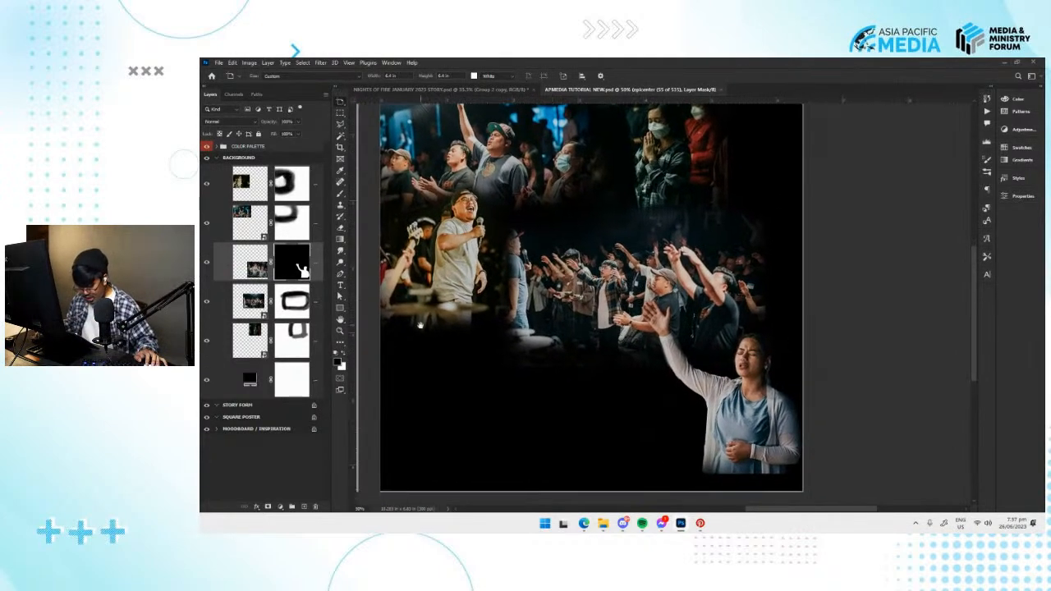
Switch to File Explorer and look through the event photos in the PICS folder.
click(603, 523)
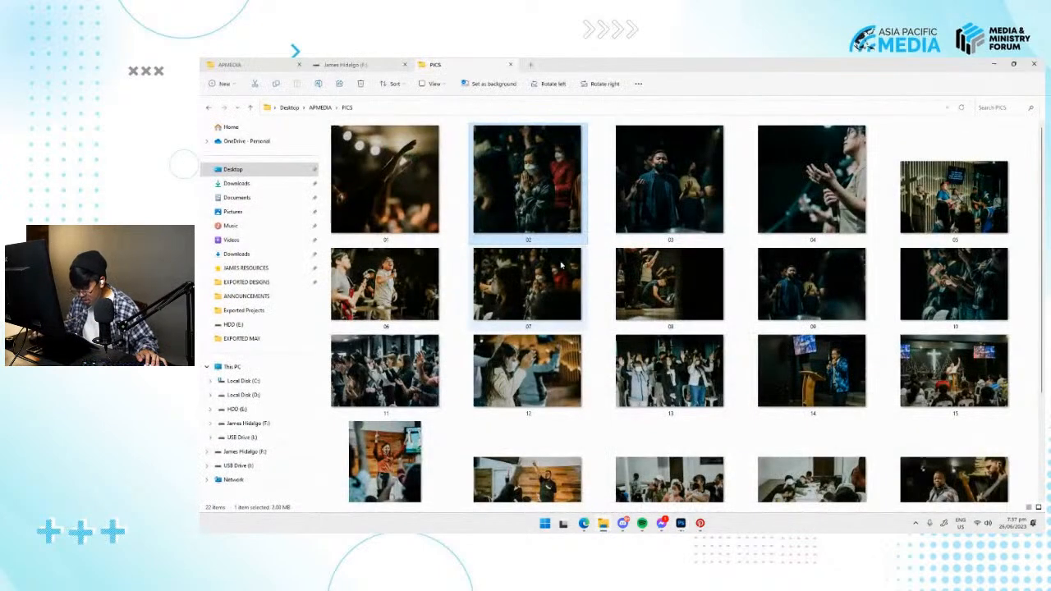
scroll(564, 273, down, 2)
scroll(669, 312, up, 2)
scroll(693, 423, down, 2)
scroll(692, 423, up, 3)
click(945, 355)
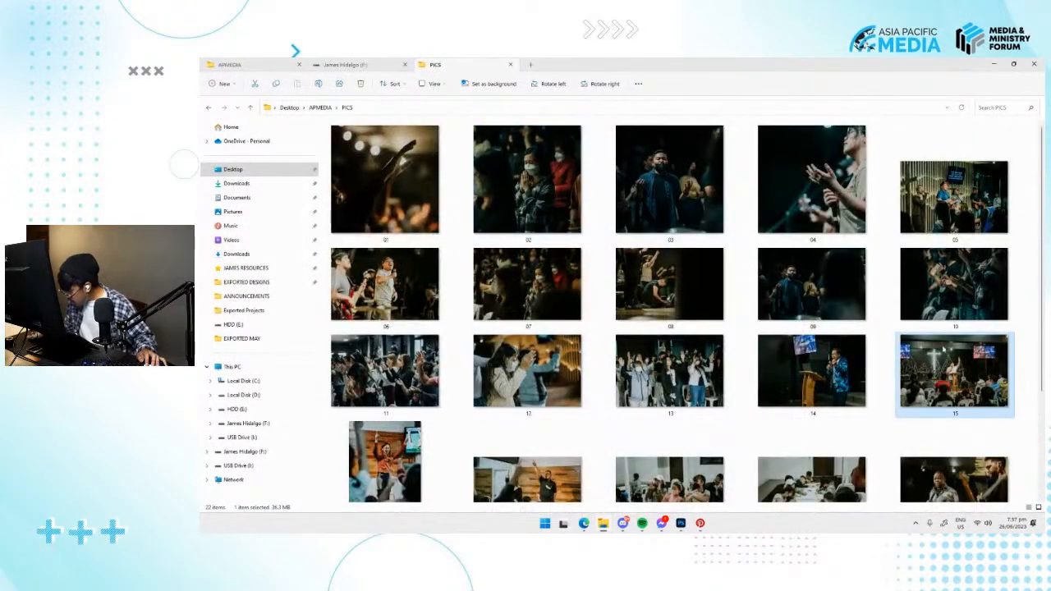
click(660, 215)
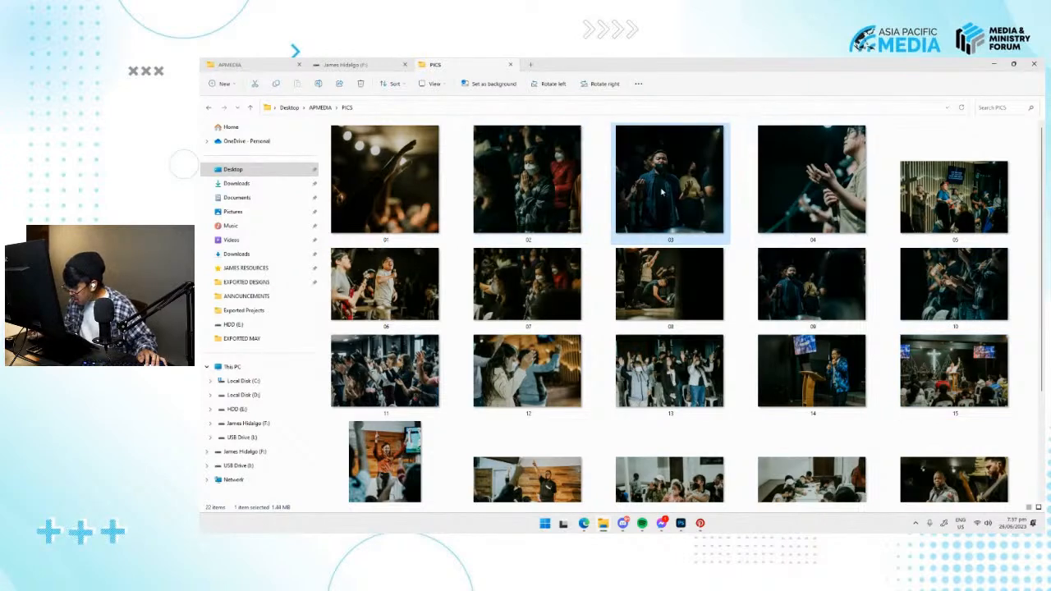
Open the nights of fire bishop folder inside APMEDIA and browse its photos for a crowd shot with raised hands.
click(320, 110)
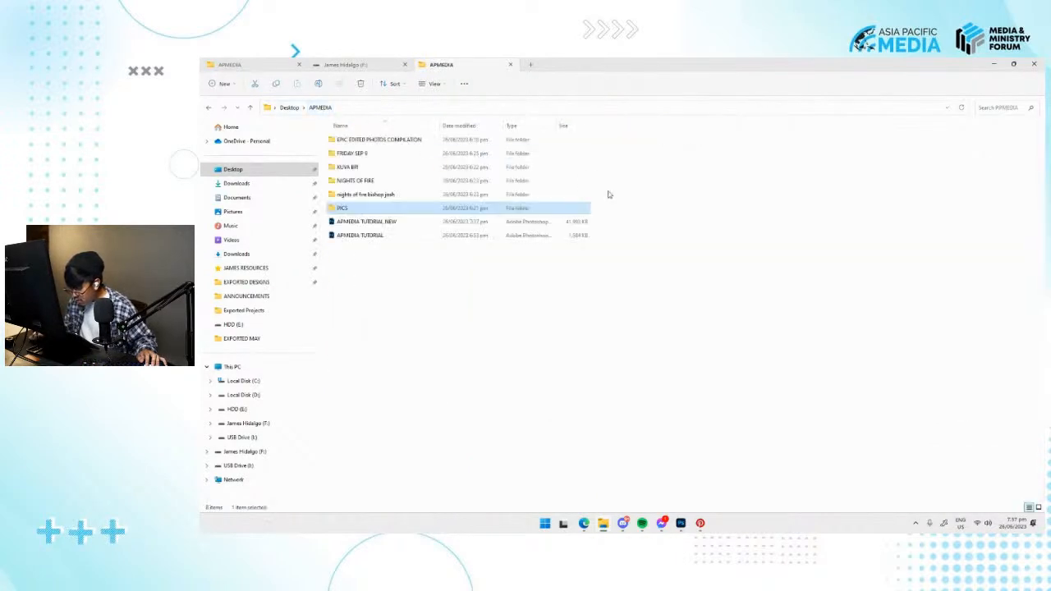
double_click(376, 195)
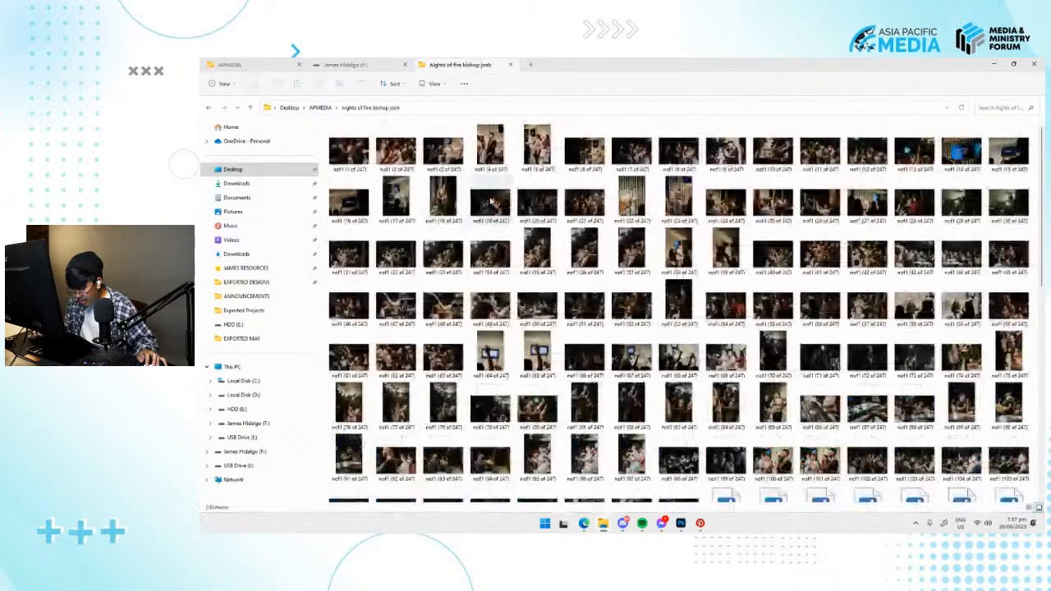
scroll(707, 346, up, 2)
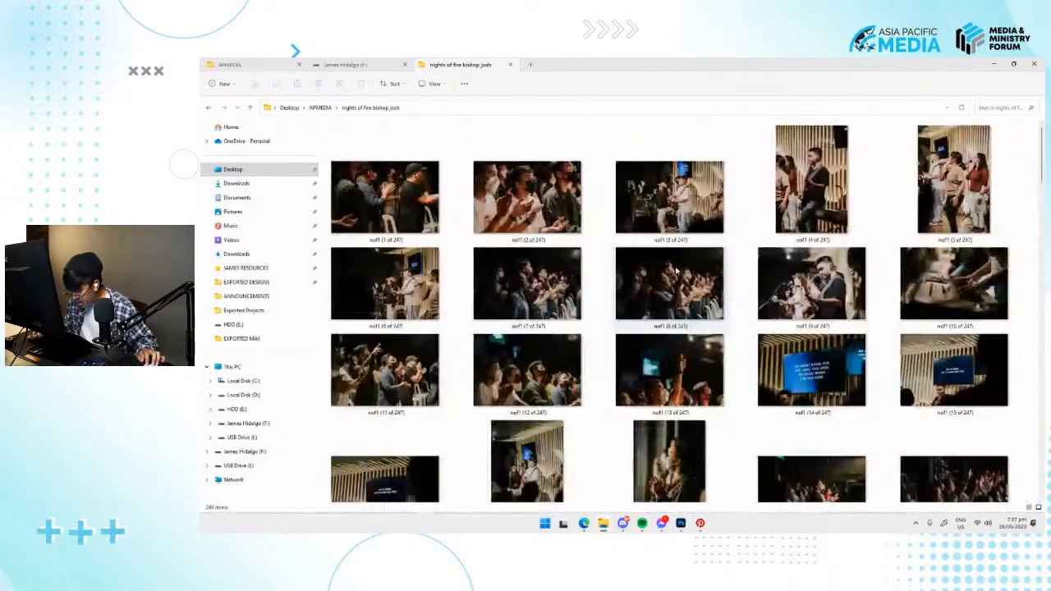
scroll(650, 302, down, 3)
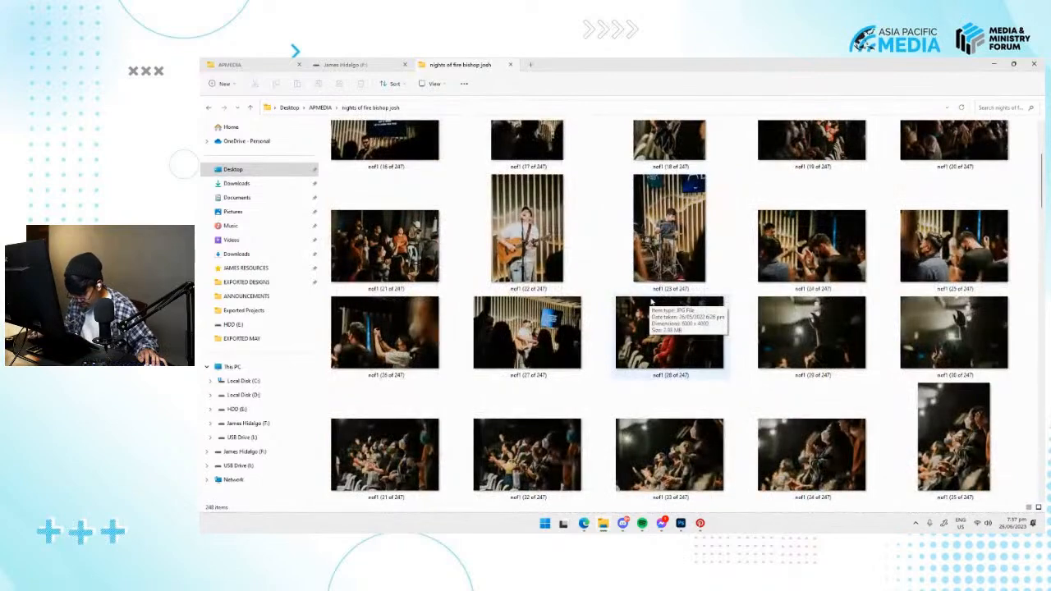
scroll(651, 302, down, 7)
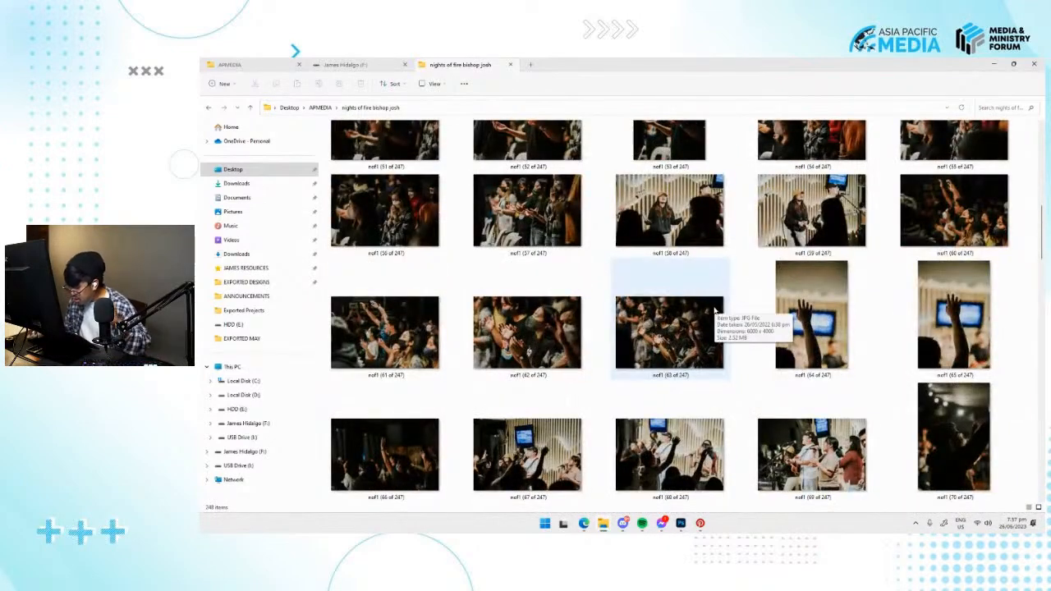
scroll(716, 310, down, 3)
scroll(716, 309, down, 3)
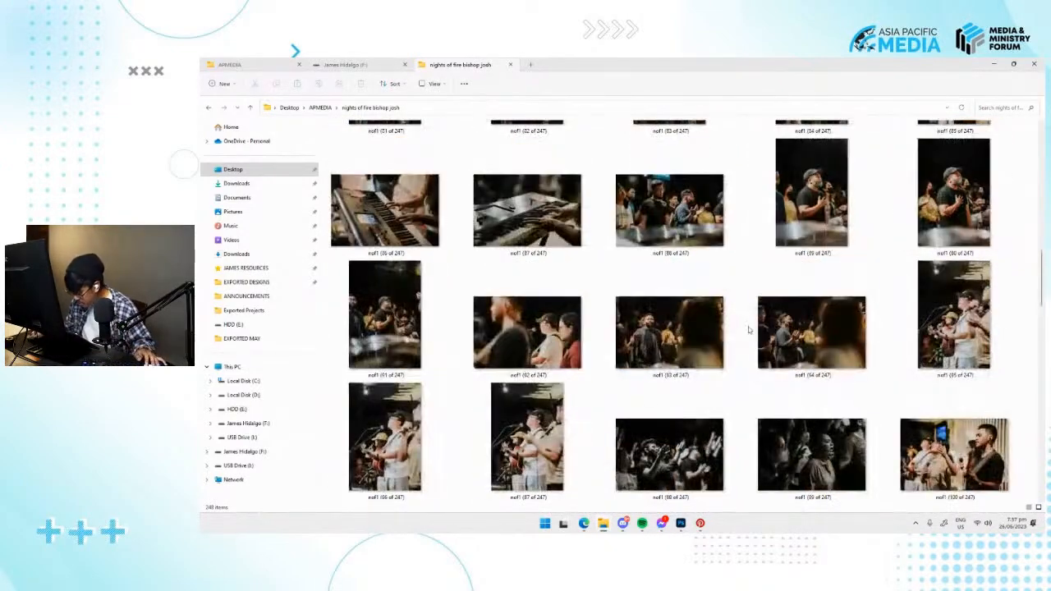
scroll(778, 327, down, 2)
Place the photo nof1 (102 of 247) on the BACKGROUND artboard, scaled down to fit its bottom-left corner.
click(568, 393)
key(alt+Tab)
drag(701, 335, 563, 341)
drag(796, 182, 694, 261)
drag(657, 313, 564, 396)
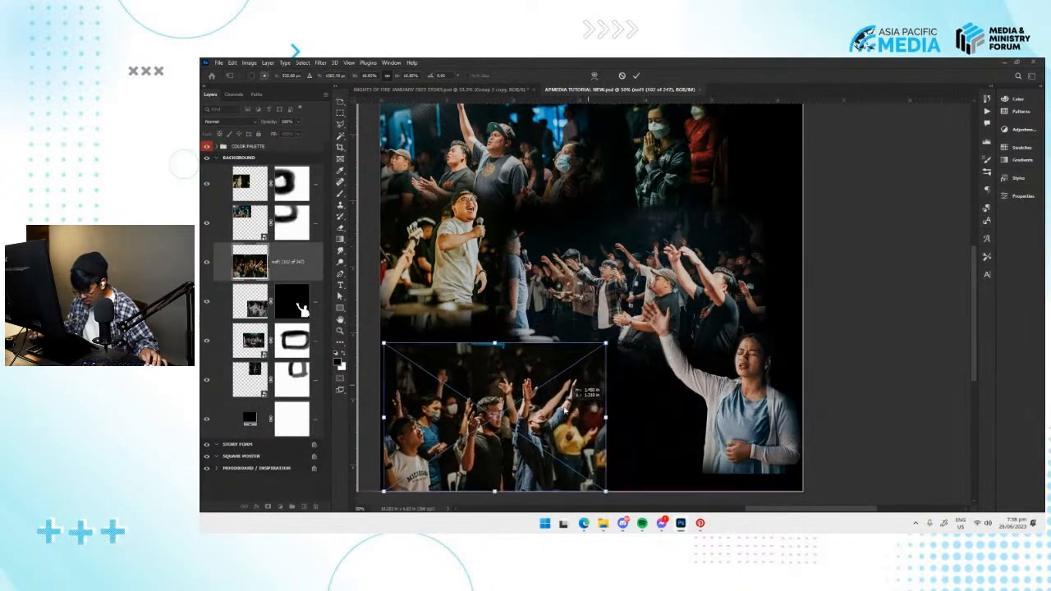
drag(602, 345, 599, 347)
drag(562, 390, 612, 370)
key(Return)
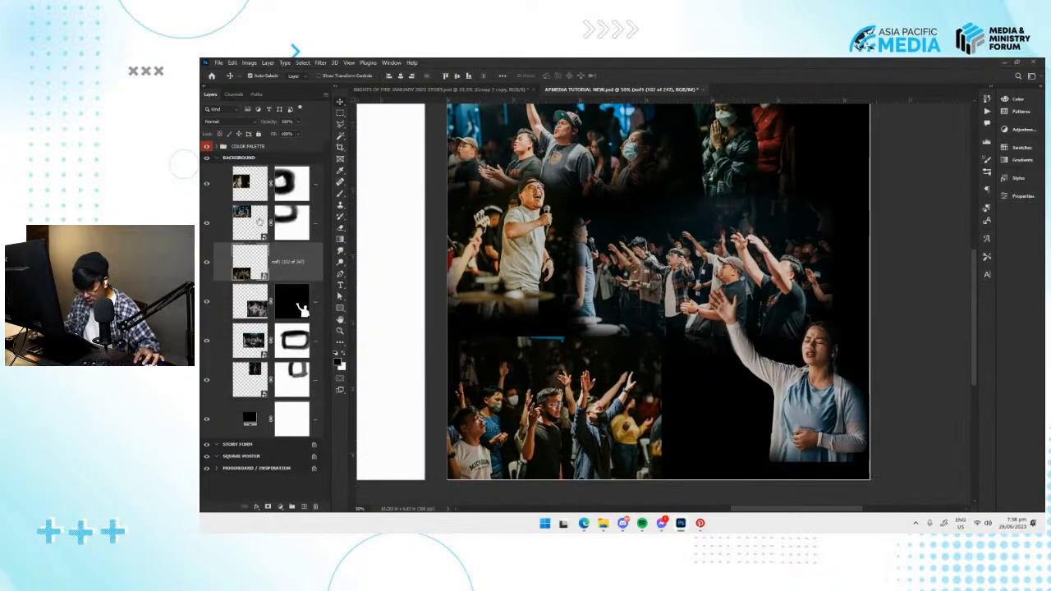
Add a layer mask to the nof1 (102 of 247) photo and brush away its hard top edge.
click(267, 506)
key(b)
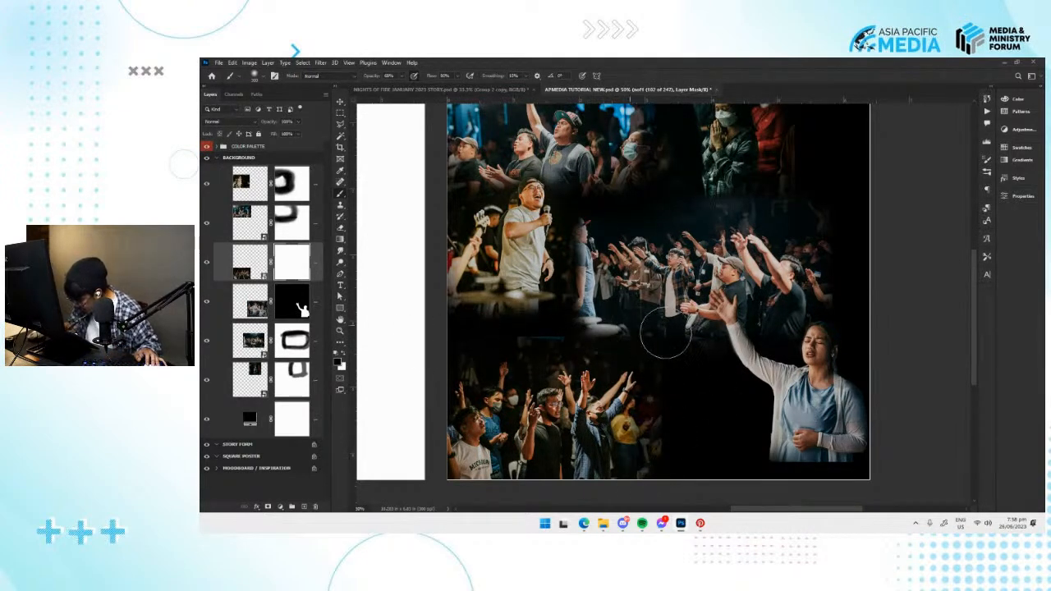
mouse_move(605, 302)
mouse_down()
mouse_move(479, 316)
mouse_move(459, 340)
mouse_up()
Move the masked nof1 (102 of 247) photo up beneath the man with the microphone and fade its right edge.
key(v)
key(v)
drag(522, 431, 533, 358)
key(ctrl+plus)
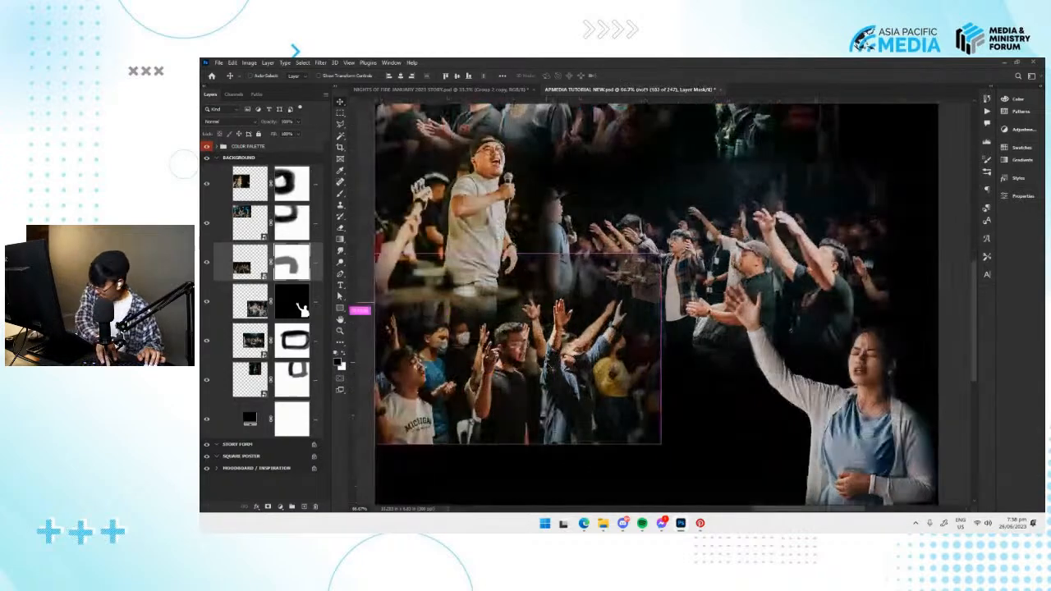
key(b)
drag(644, 264, 702, 266)
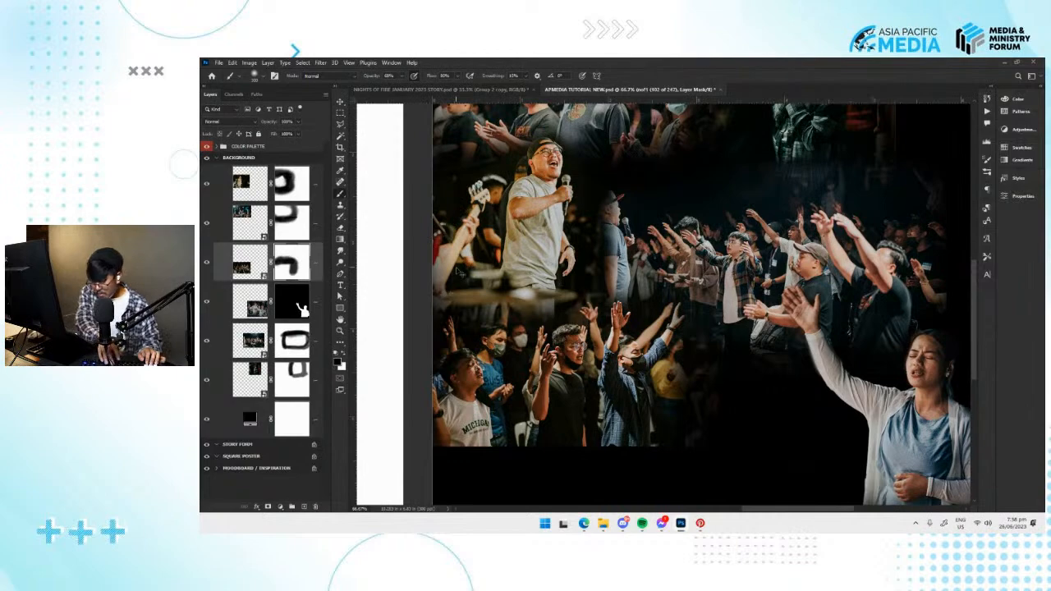
key(ctrl+minus)
drag(616, 359, 584, 349)
Switch to File Explorer and browse the same folder for a photo of a raised arm.
key(alt+Tab)
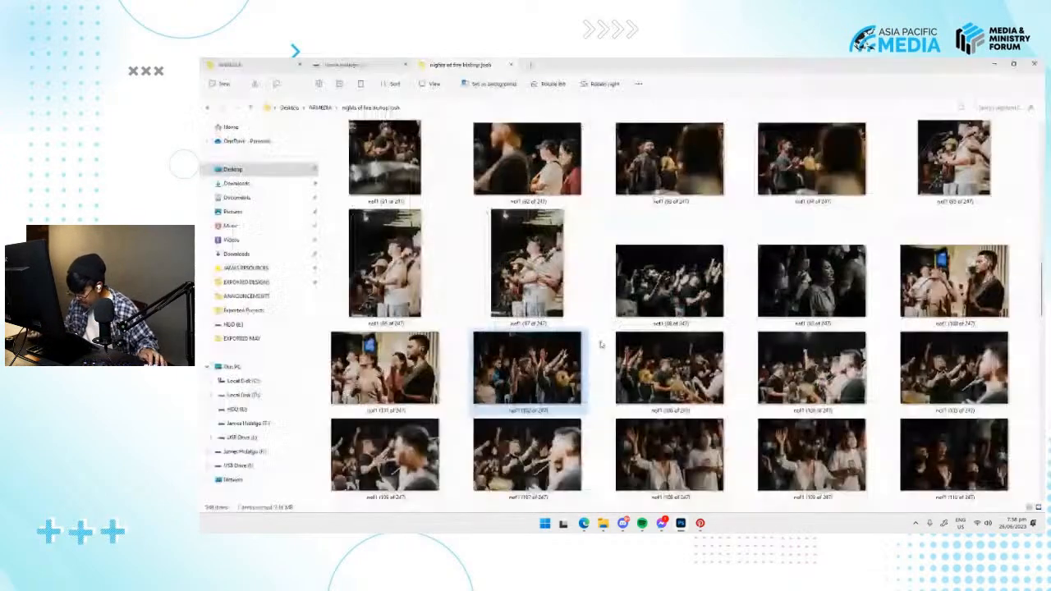
scroll(657, 370, down, 2)
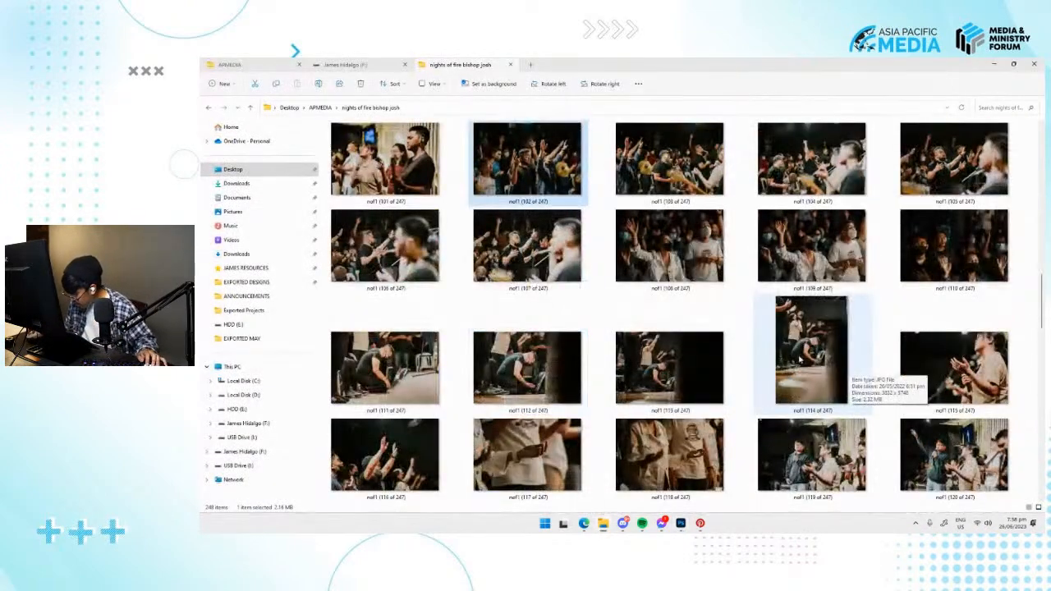
scroll(596, 262, down, 4)
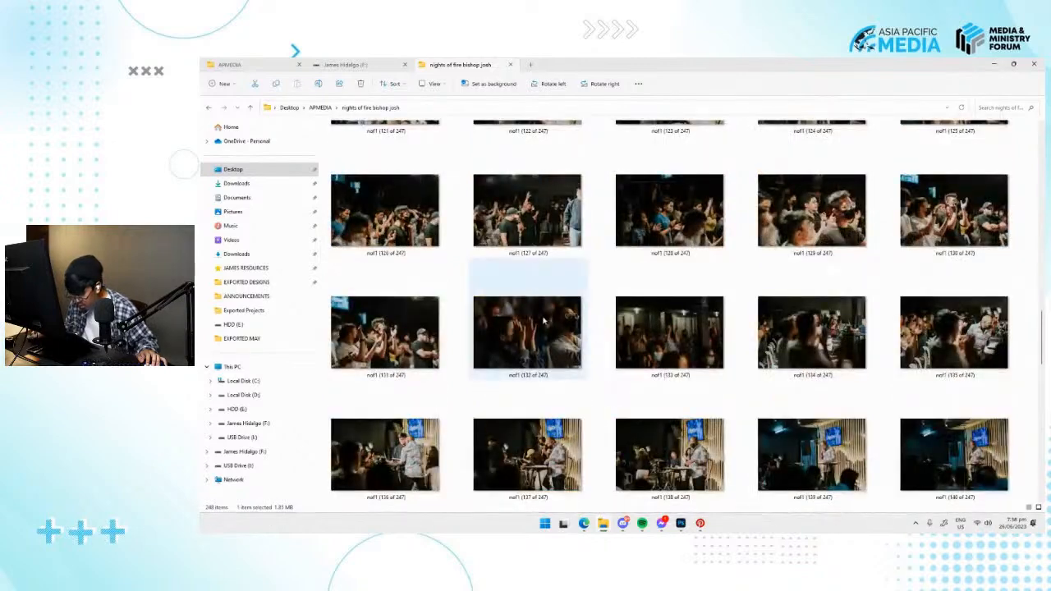
scroll(457, 305, down, 4)
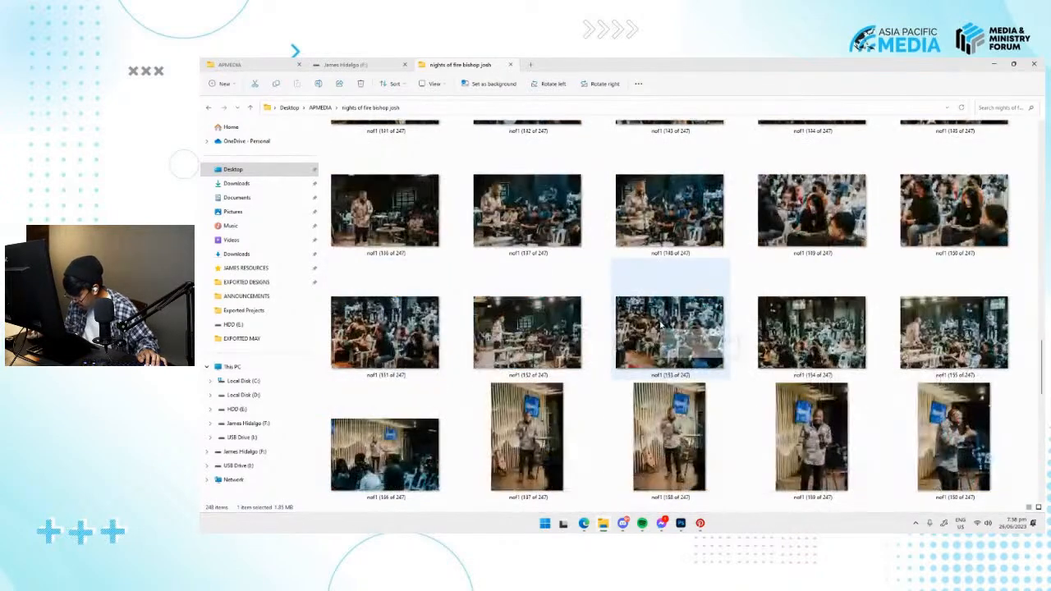
scroll(681, 330, up, 4)
scroll(696, 330, up, 3)
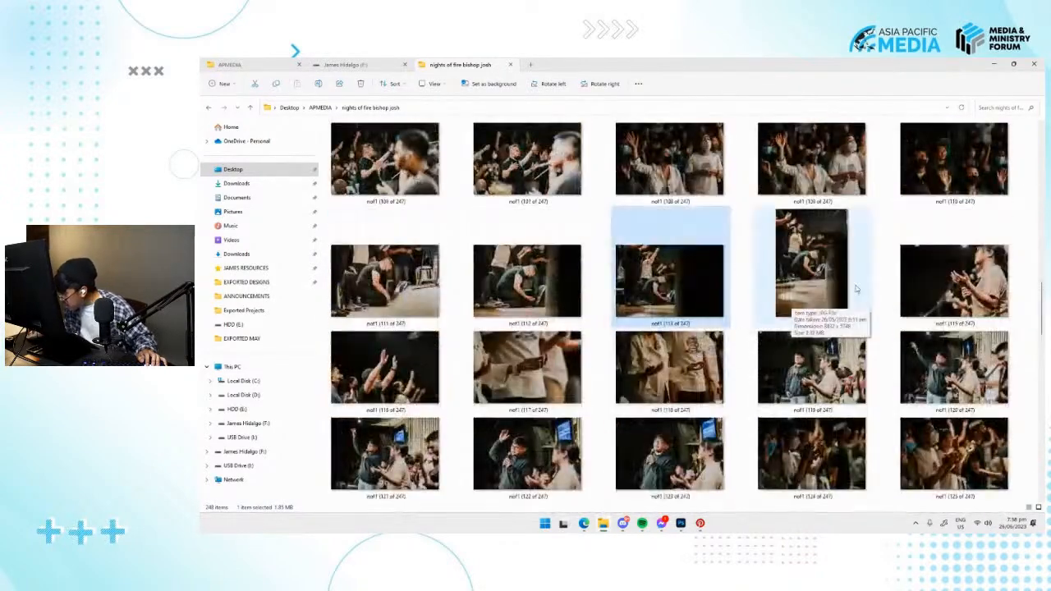
scroll(779, 232, up, 2)
click(956, 205)
scroll(935, 242, up, 6)
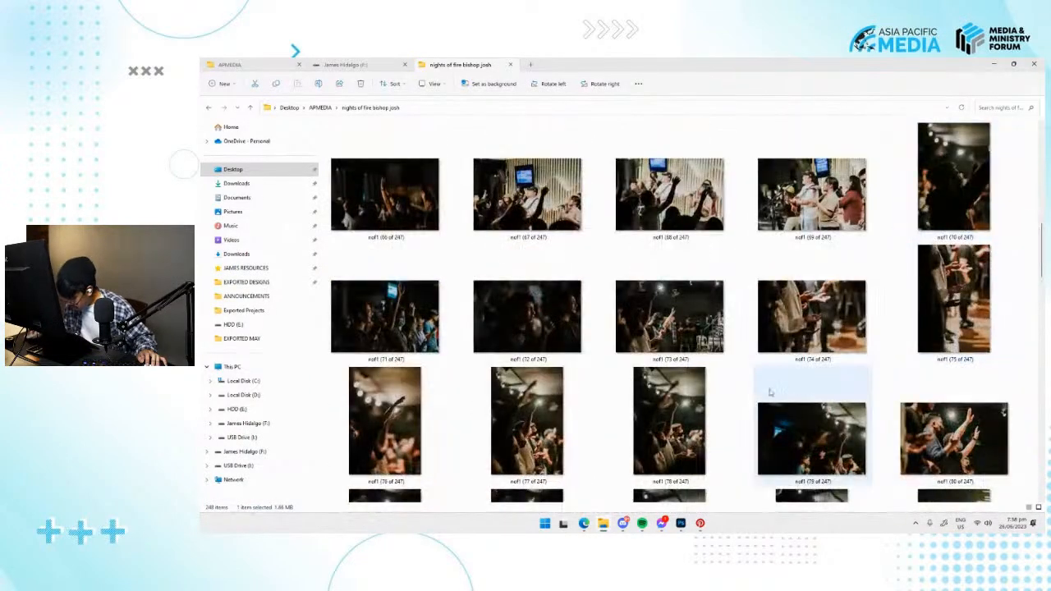
click(690, 435)
scroll(911, 269, up, 10)
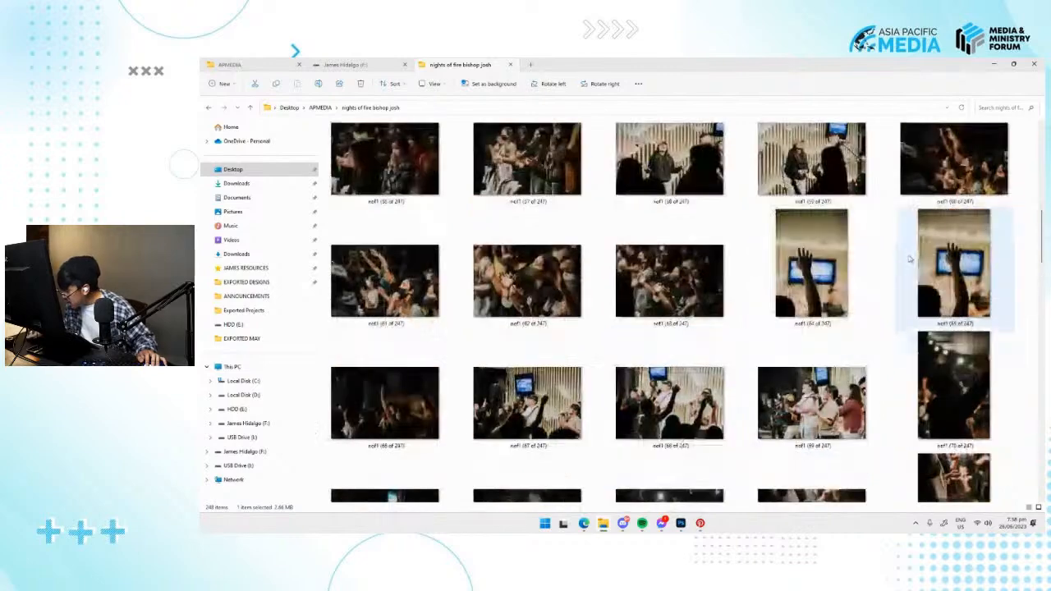
scroll(911, 269, down, 12)
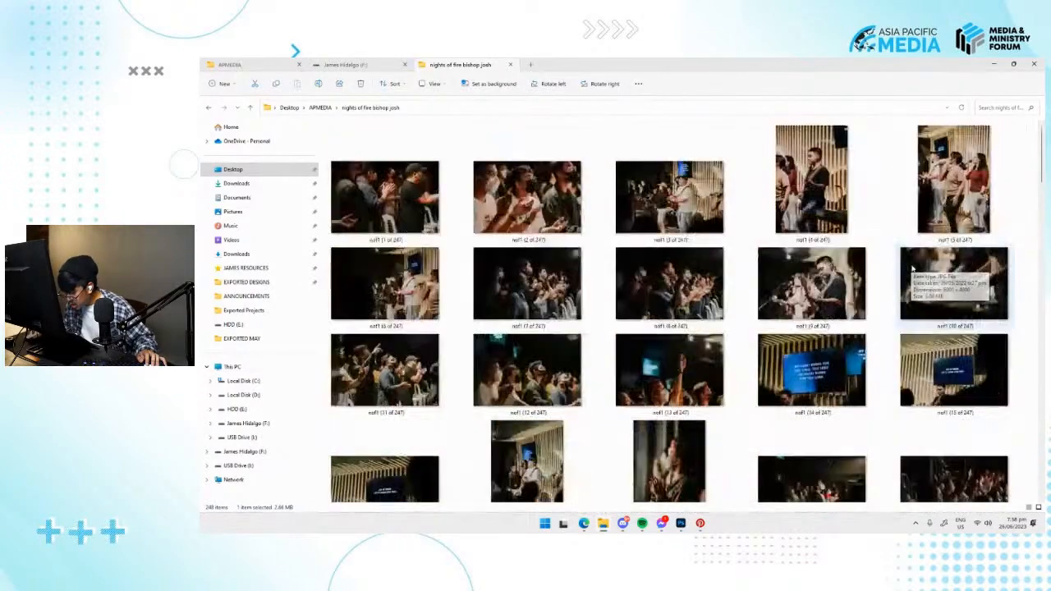
scroll(914, 282, down, 15)
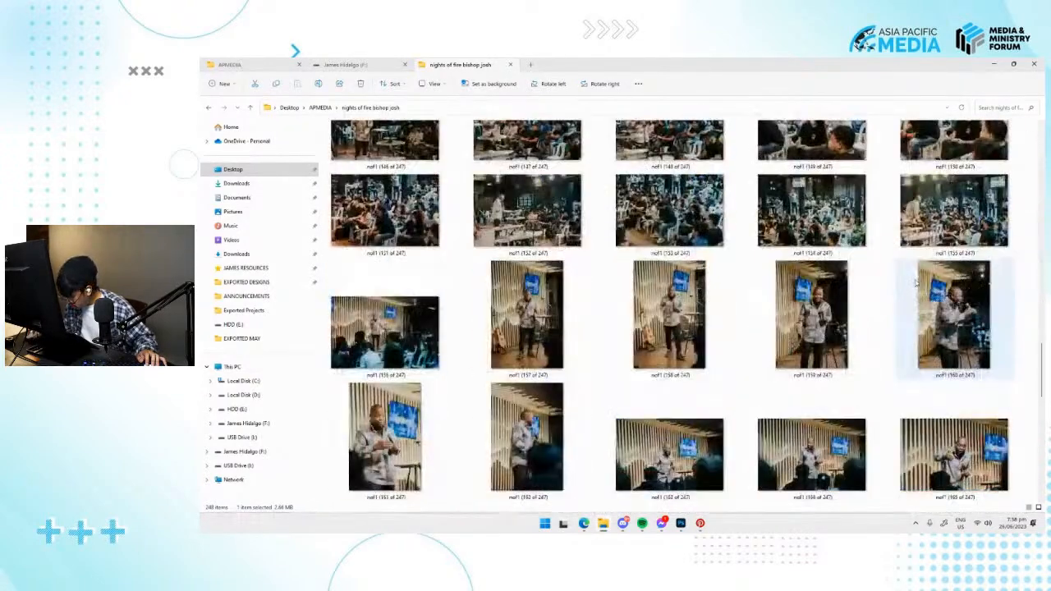
click(526, 367)
scroll(608, 386, down, 2)
click(672, 433)
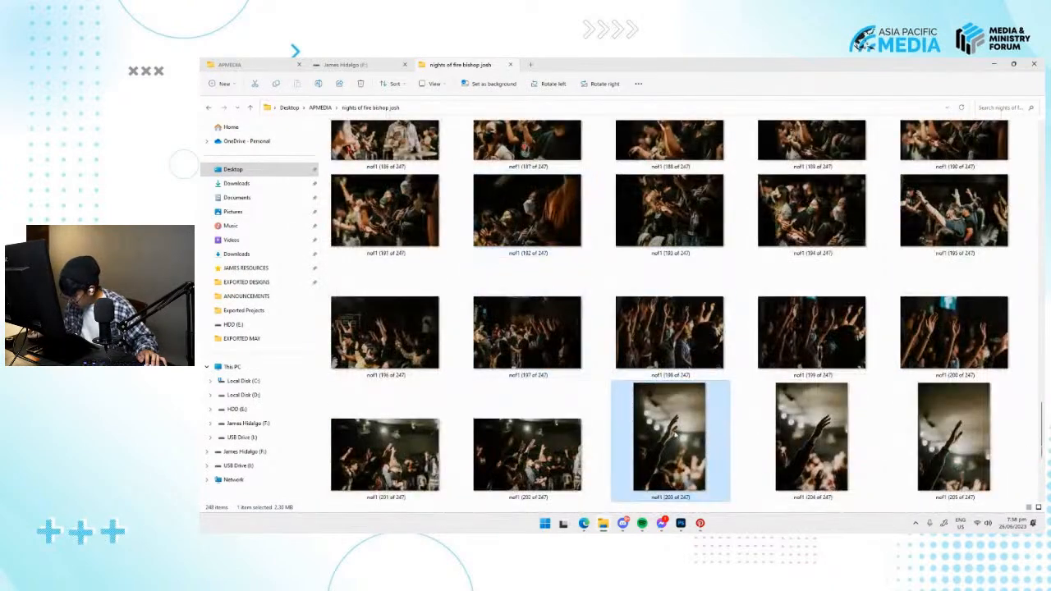
Preview the photo nof1 (205 of 247) at full size and close the preview.
click(950, 443)
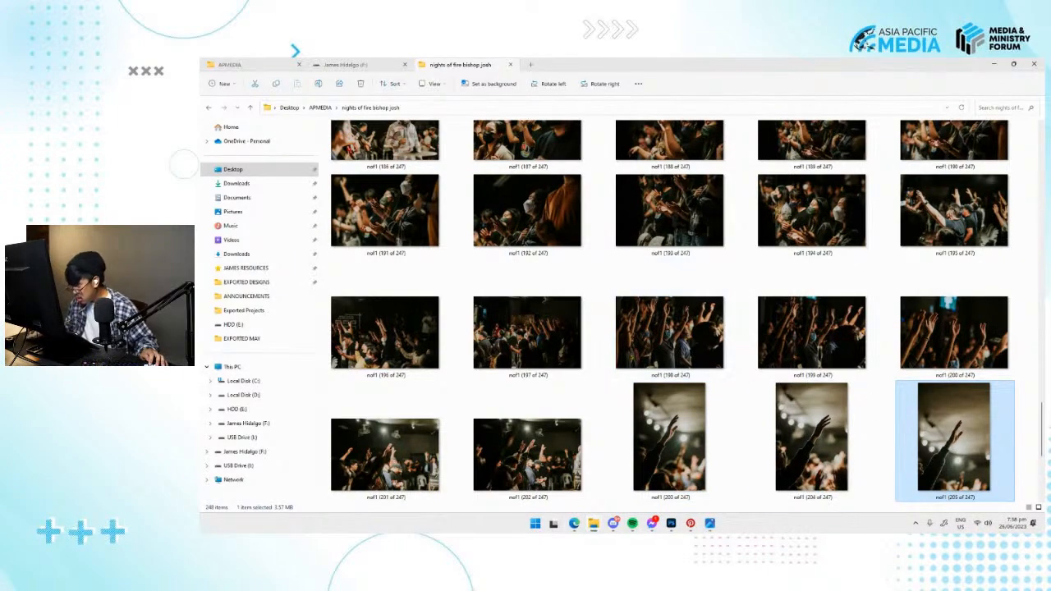
double_click(952, 440)
click(1033, 66)
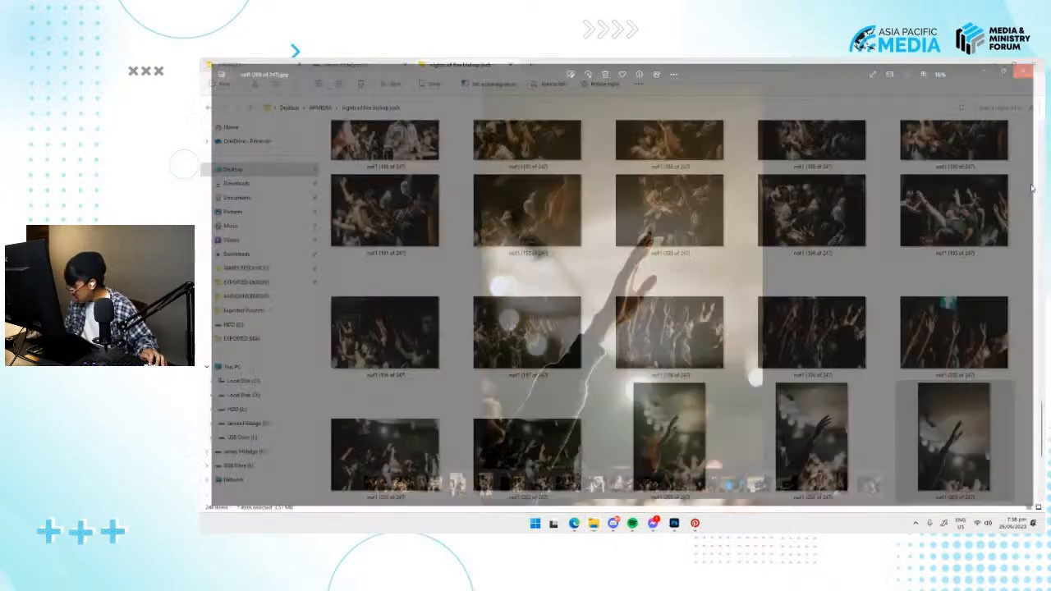
Place the photo nof1 (205 of 247) on the BACKGROUND artboard and align it with the artboard's height.
key(alt+Tab)
drag(786, 364, 687, 321)
key(ctrl+minus)
key(ctrl+minus)
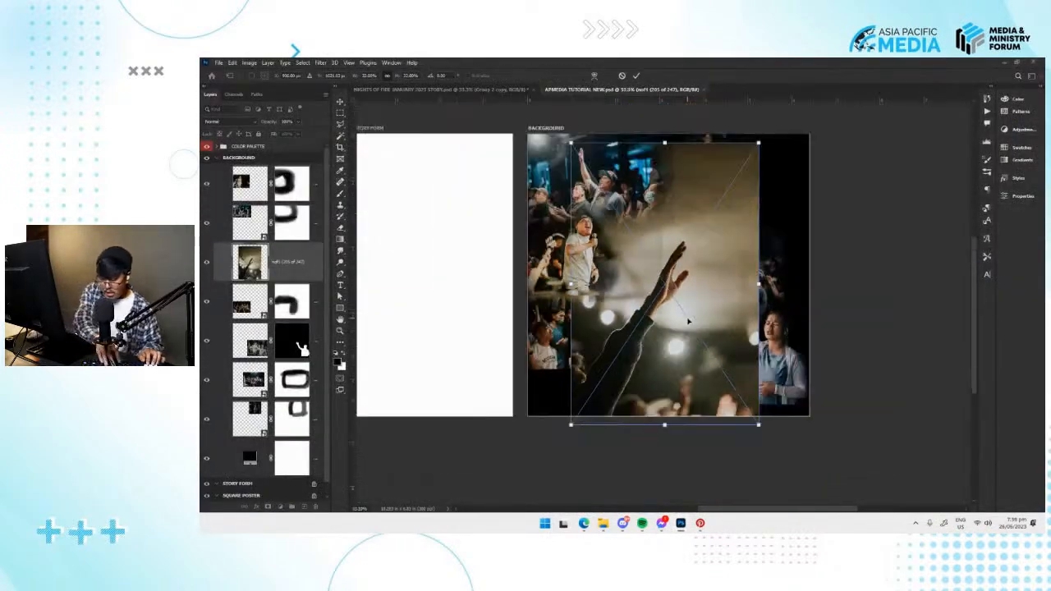
key(Return)
key(v)
drag(677, 336, 678, 331)
Scale down the raised-arm photo and position it at the artboard's bottom center, between the crowd and the woman.
key(ctrl+t)
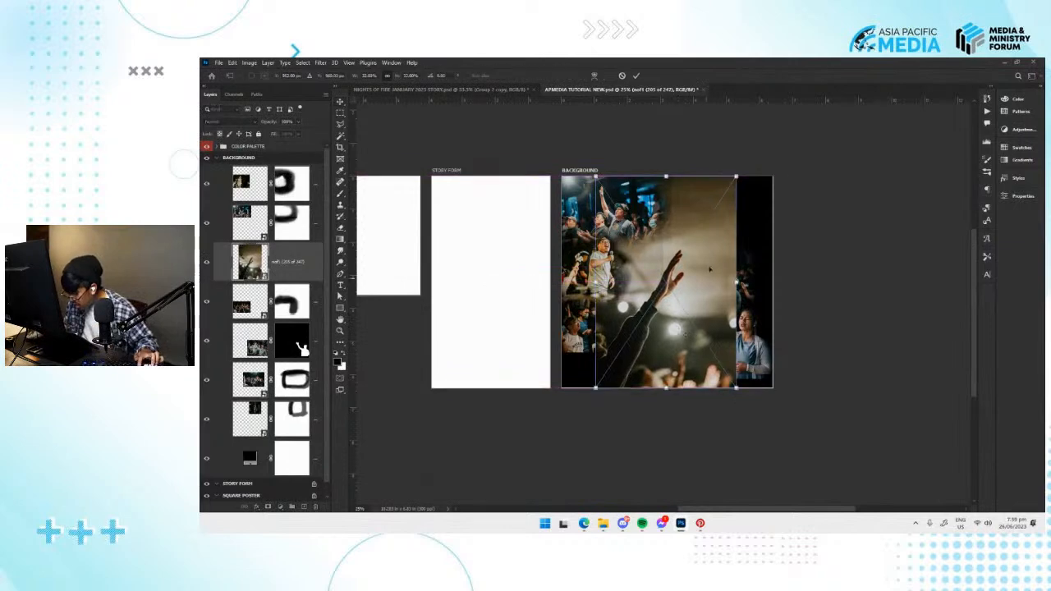
drag(735, 175, 695, 220)
drag(673, 333, 672, 380)
key(Return)
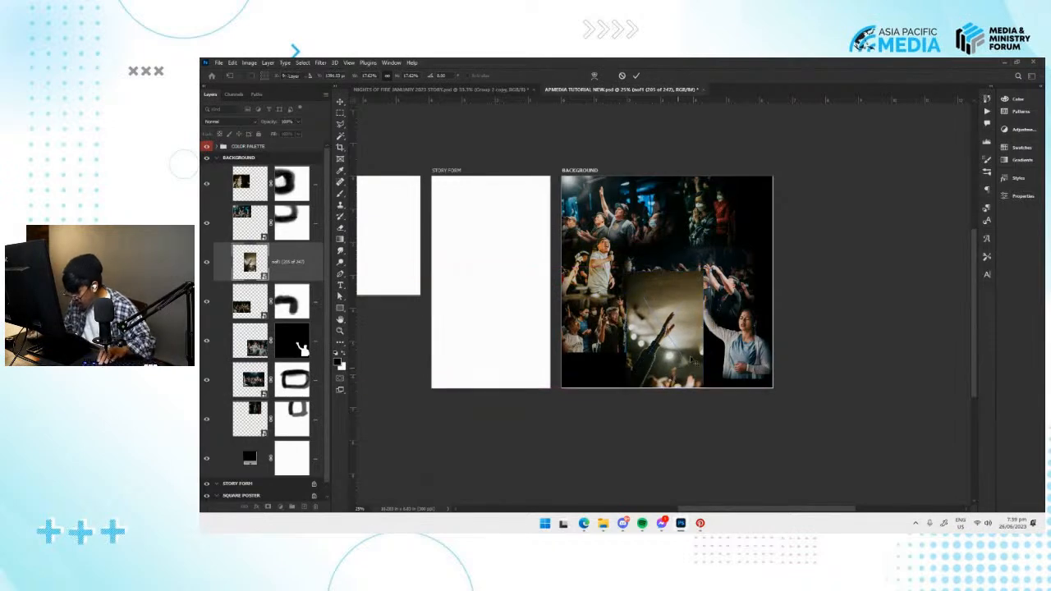
Add a layer mask to the nof1 (205 of 247) photo and fade its top and side edges around the raised arm.
key(ctrl+plus)
key(ctrl+plus)
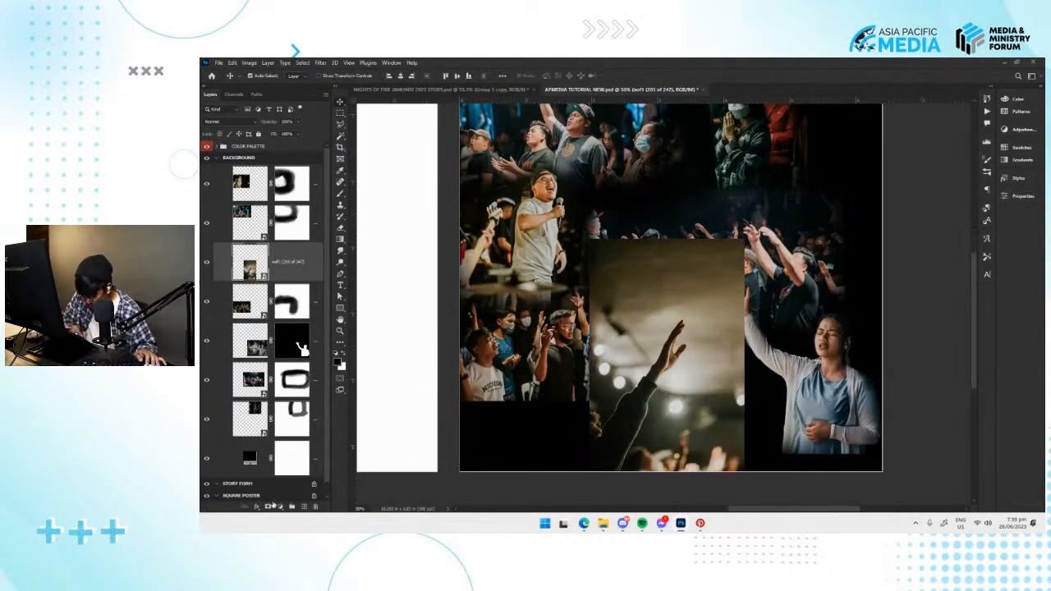
click(269, 505)
drag(721, 346, 682, 359)
key(b)
mouse_move(568, 244)
mouse_down()
mouse_move(605, 237)
mouse_move(635, 213)
mouse_up()
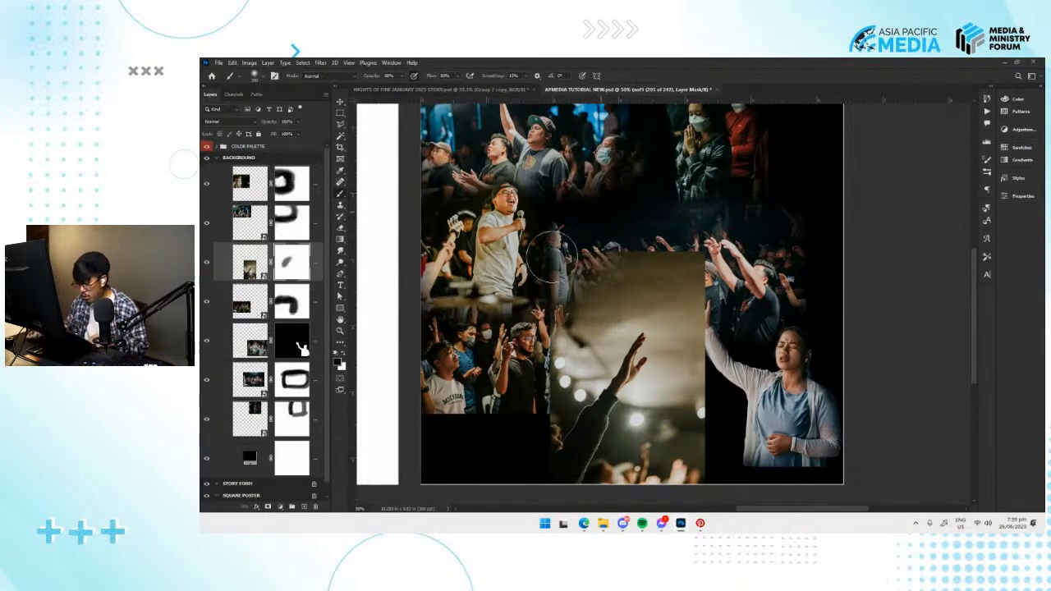
mouse_move(584, 261)
mouse_down()
mouse_move(571, 264)
mouse_move(670, 237)
mouse_move(681, 263)
mouse_move(724, 289)
mouse_move(702, 312)
mouse_move(726, 307)
mouse_move(535, 330)
mouse_move(558, 330)
mouse_move(567, 303)
mouse_move(604, 277)
mouse_move(719, 303)
mouse_move(713, 452)
mouse_move(723, 262)
mouse_up()
mouse_move(682, 304)
mouse_down()
mouse_move(599, 269)
mouse_move(577, 291)
mouse_move(600, 289)
mouse_move(575, 299)
mouse_move(584, 312)
mouse_move(536, 405)
mouse_move(533, 453)
mouse_move(613, 470)
mouse_move(707, 439)
mouse_up()
key(v)
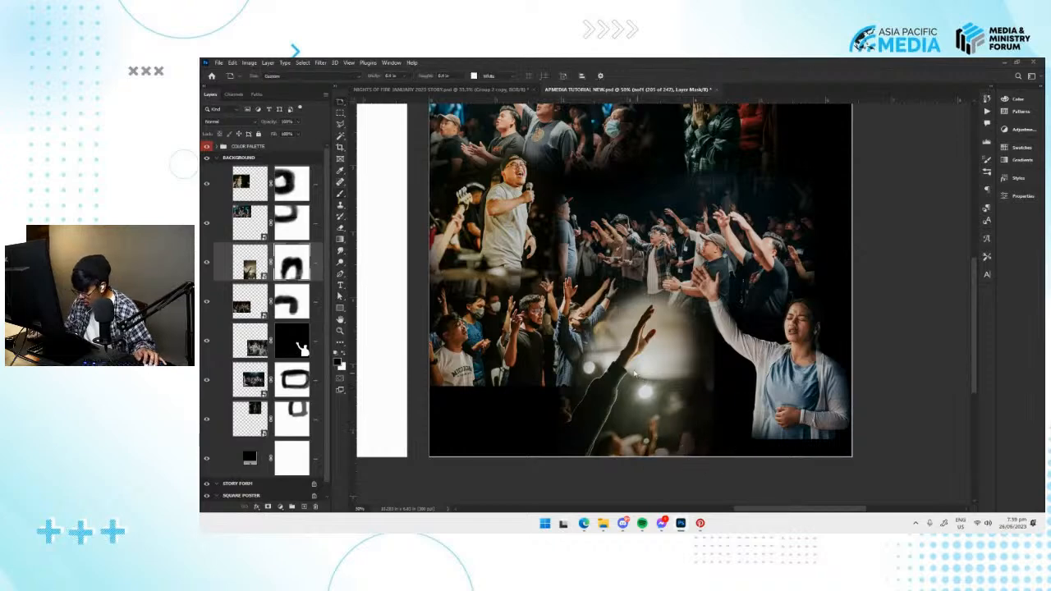
key(v)
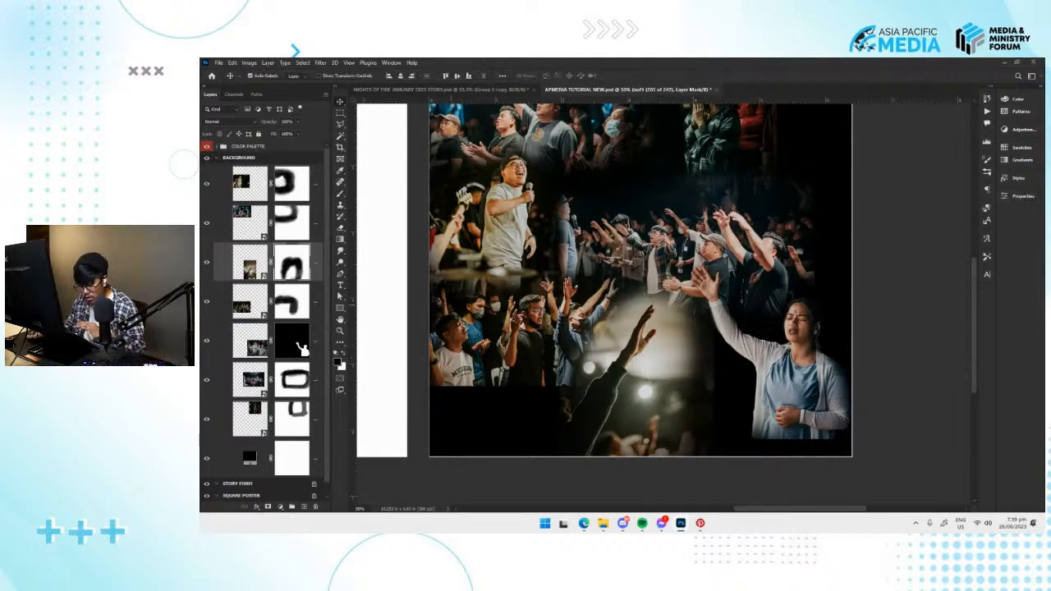
right_click(257, 256)
click(249, 258)
right_click(247, 258)
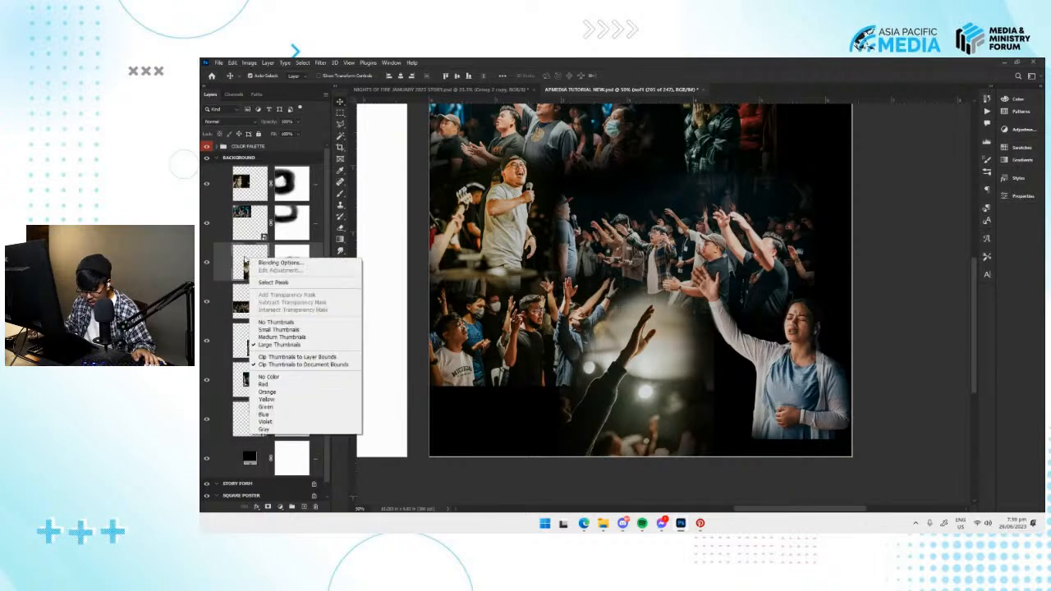
click(234, 261)
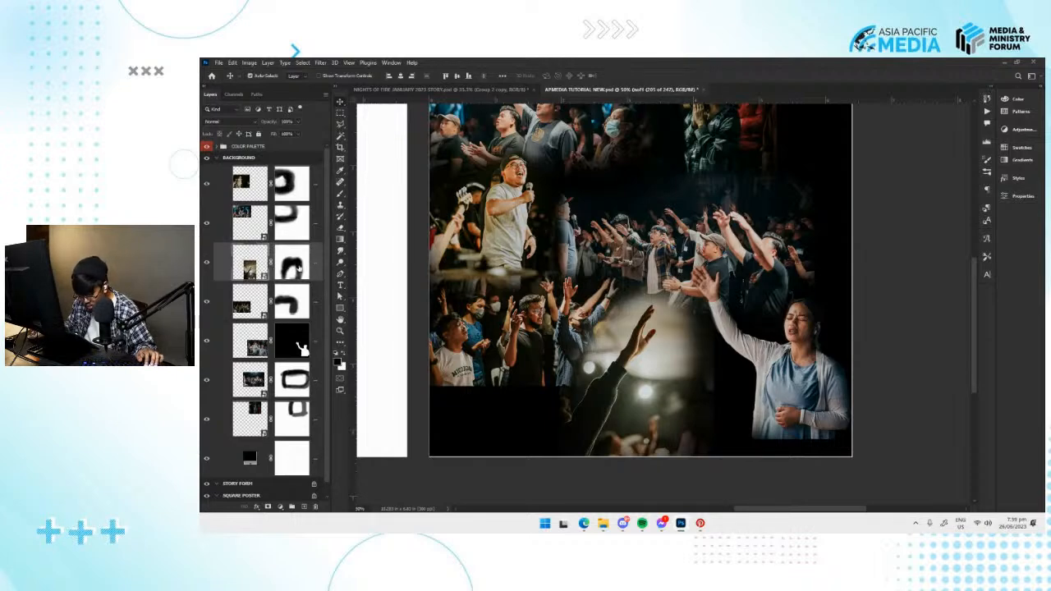
Save the document with the faded raised-arm photo layer kept on the BACKGROUND artboard.
right_click(293, 264)
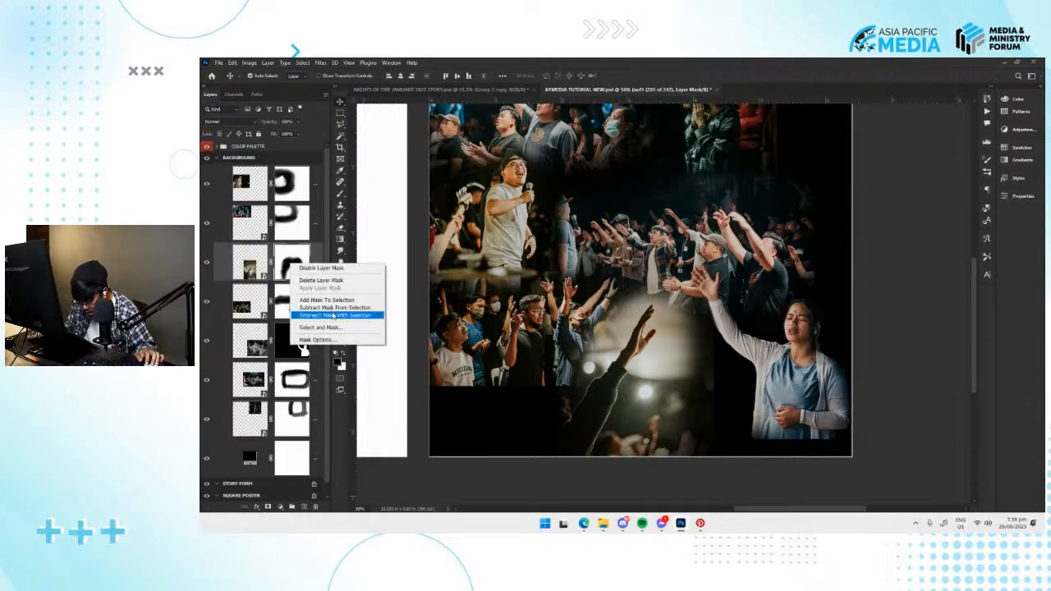
click(303, 348)
key(ctrl+s)
drag(636, 392, 668, 392)
key(ctrl+z)
right_click(254, 265)
click(247, 260)
key(ctrl+minus)
key(ctrl+minus)
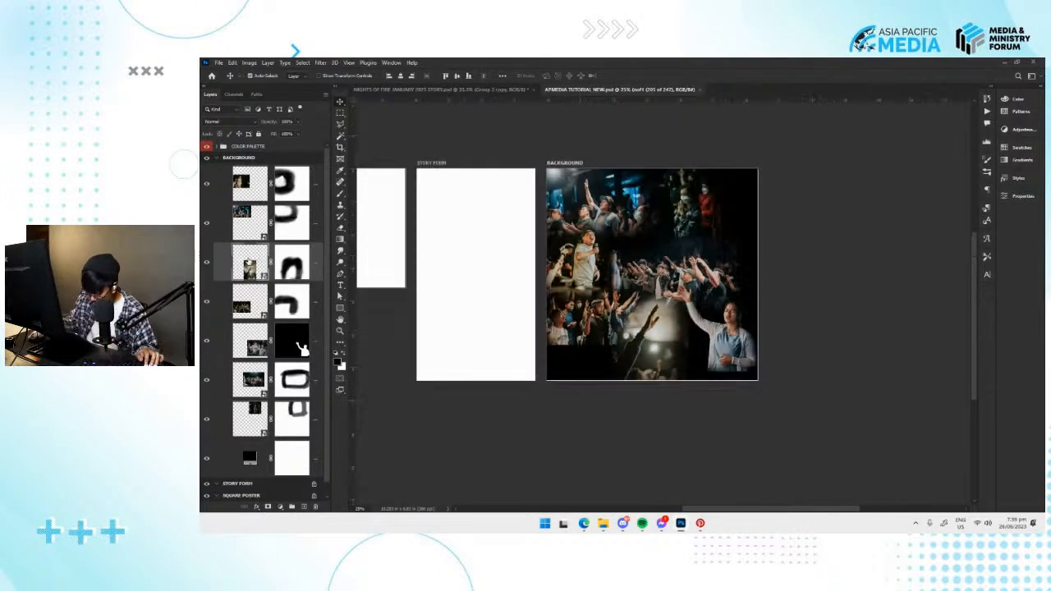
Set the layer thumbnails to medium size and expand the BACKGROUND artboard's layers.
right_click(305, 157)
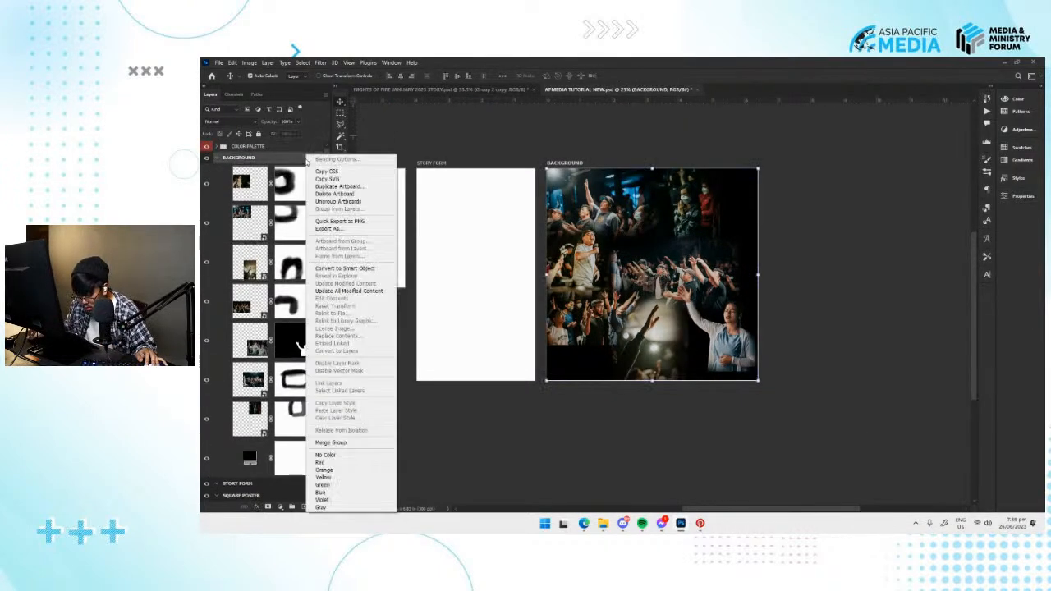
click(339, 292)
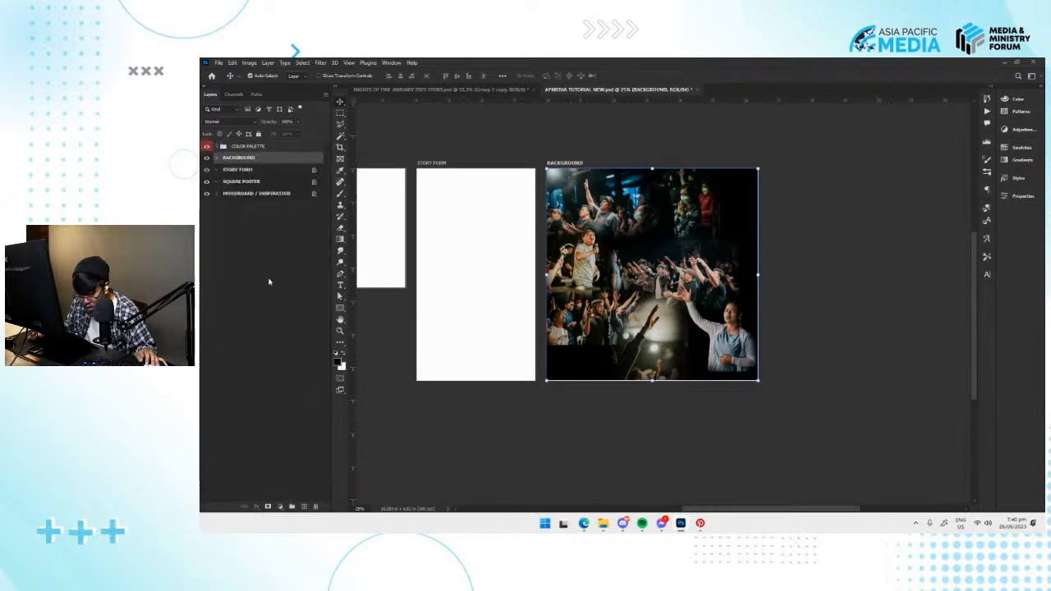
right_click(260, 244)
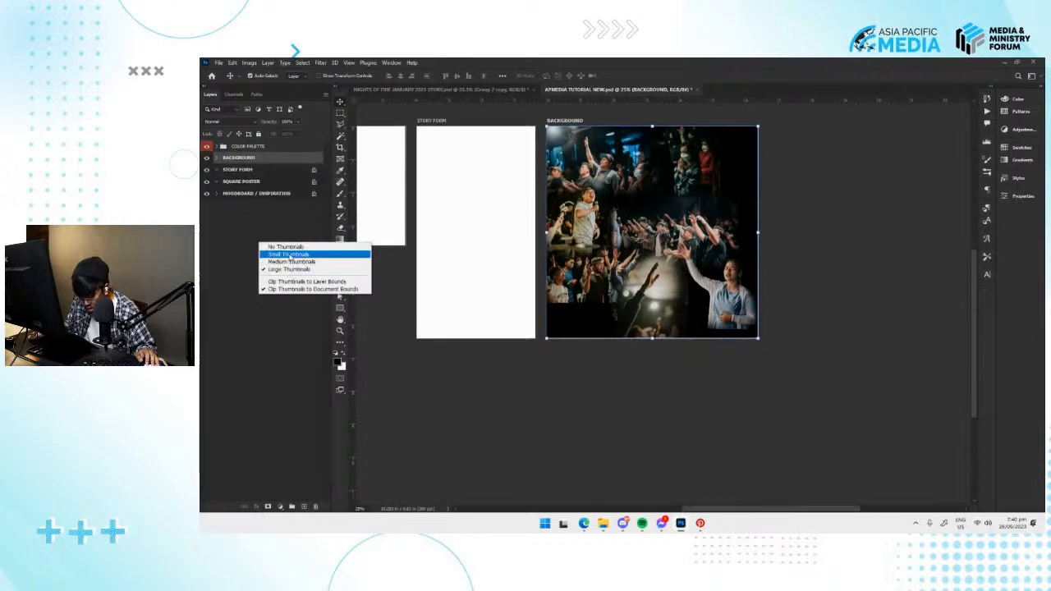
click(287, 261)
click(219, 158)
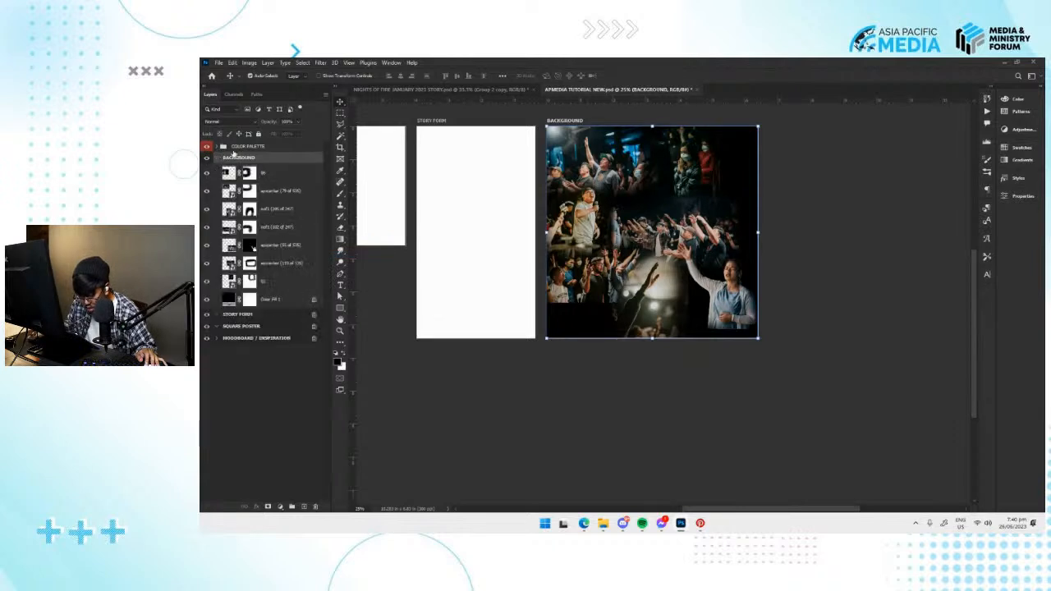
right_click(282, 389)
click(304, 414)
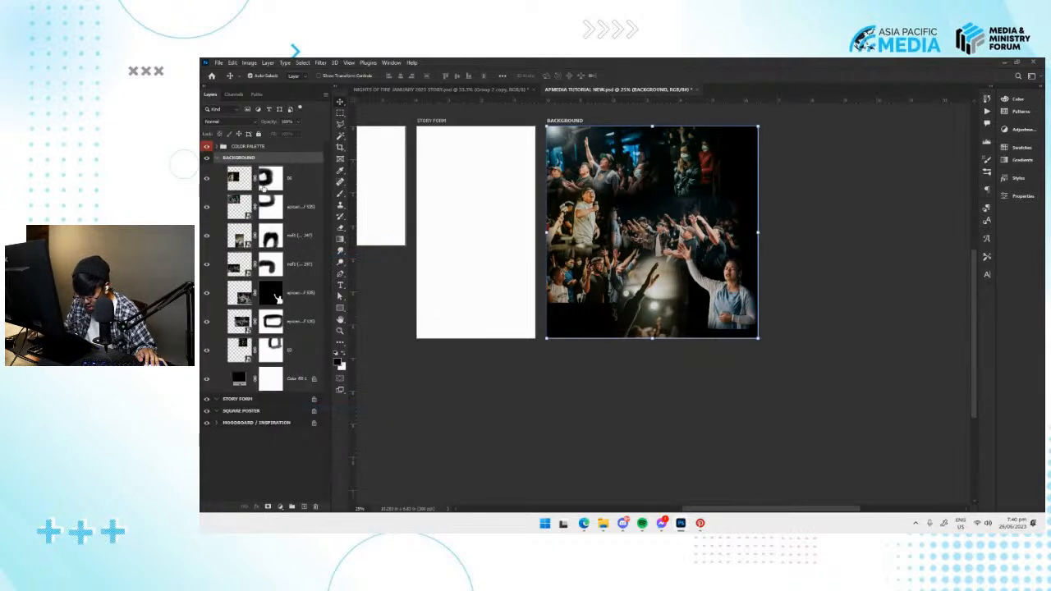
Rasterize the masked nof1 (205 of 247) photo layer.
click(232, 245)
right_click(293, 243)
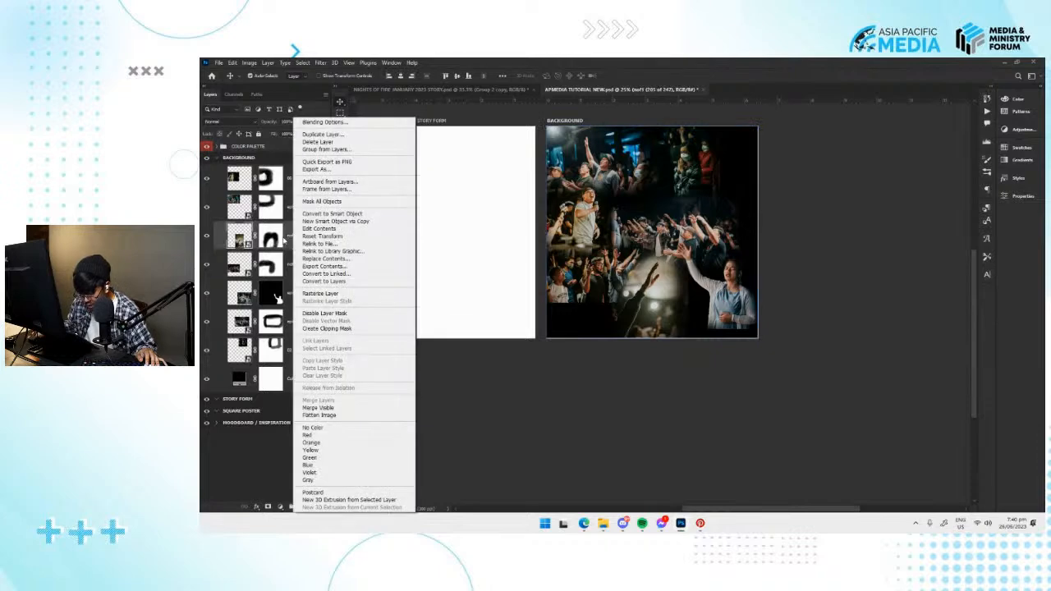
click(284, 241)
right_click(287, 237)
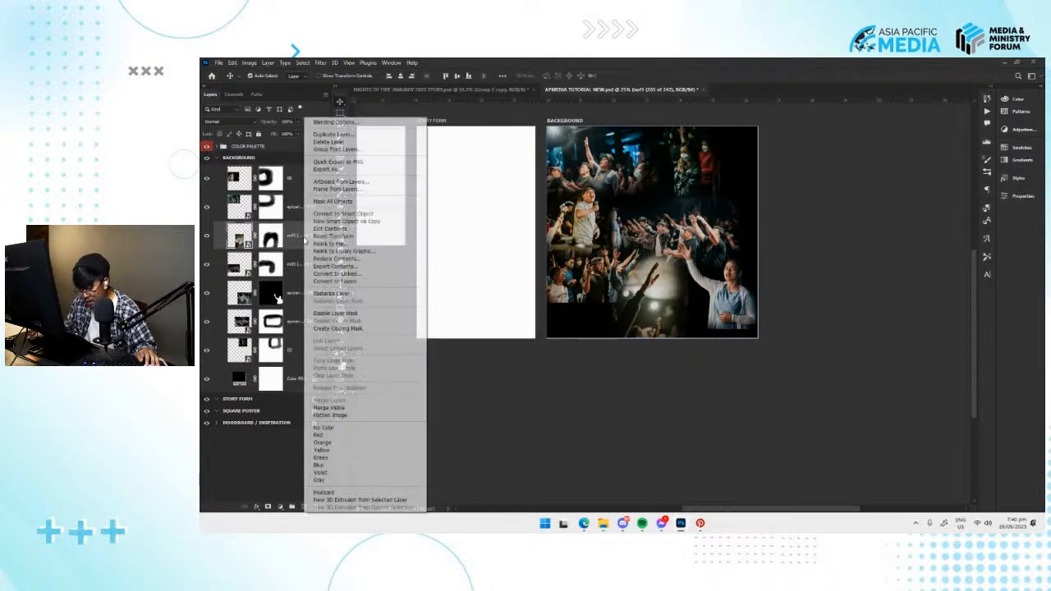
click(344, 293)
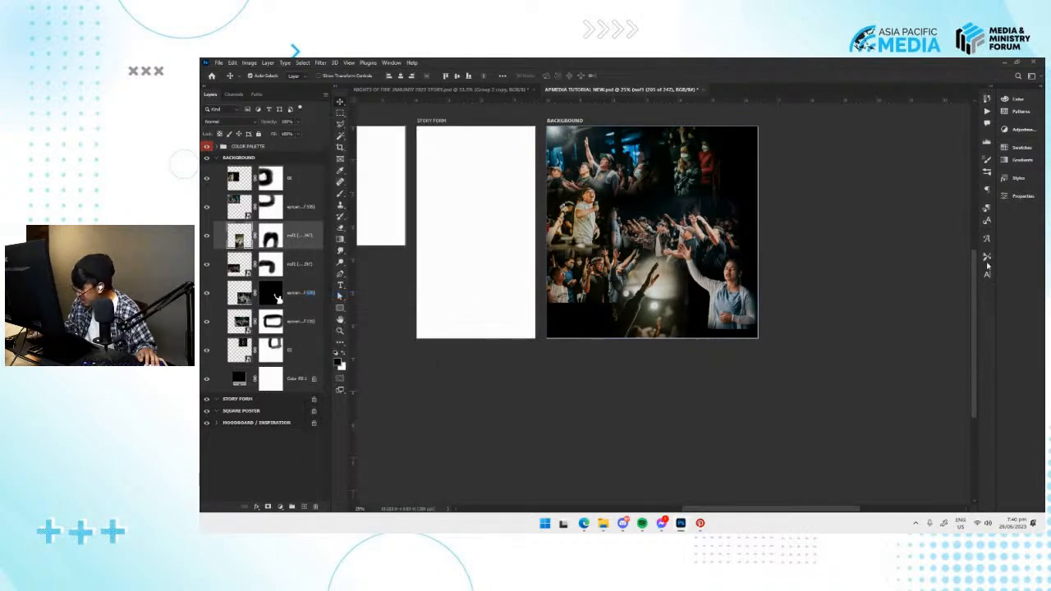
Apply Remove Background to the nof1 (205 of 247) photo to cut out the raised arm.
click(1015, 197)
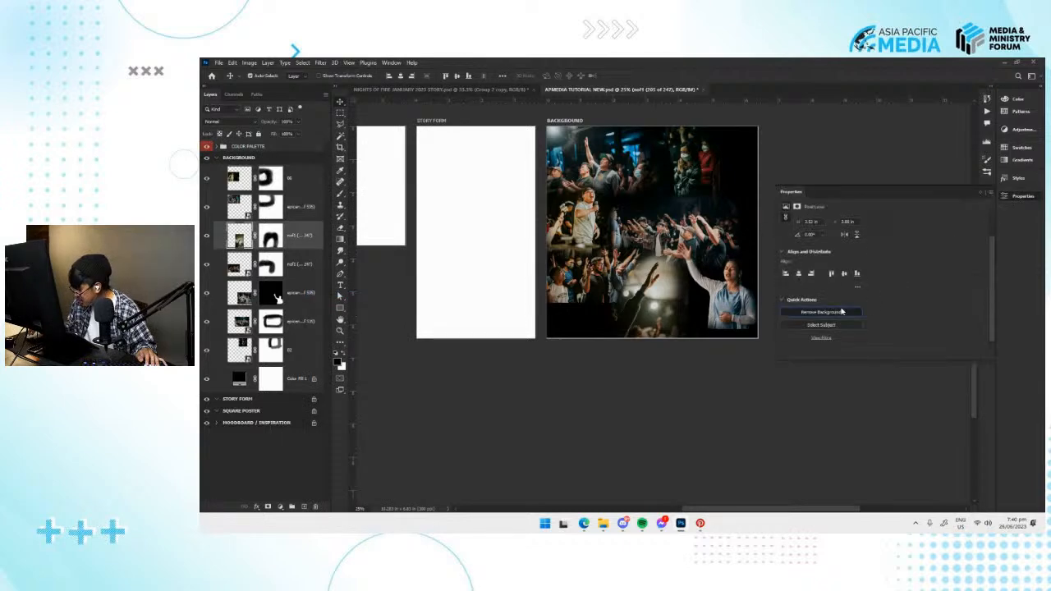
click(821, 312)
click(594, 229)
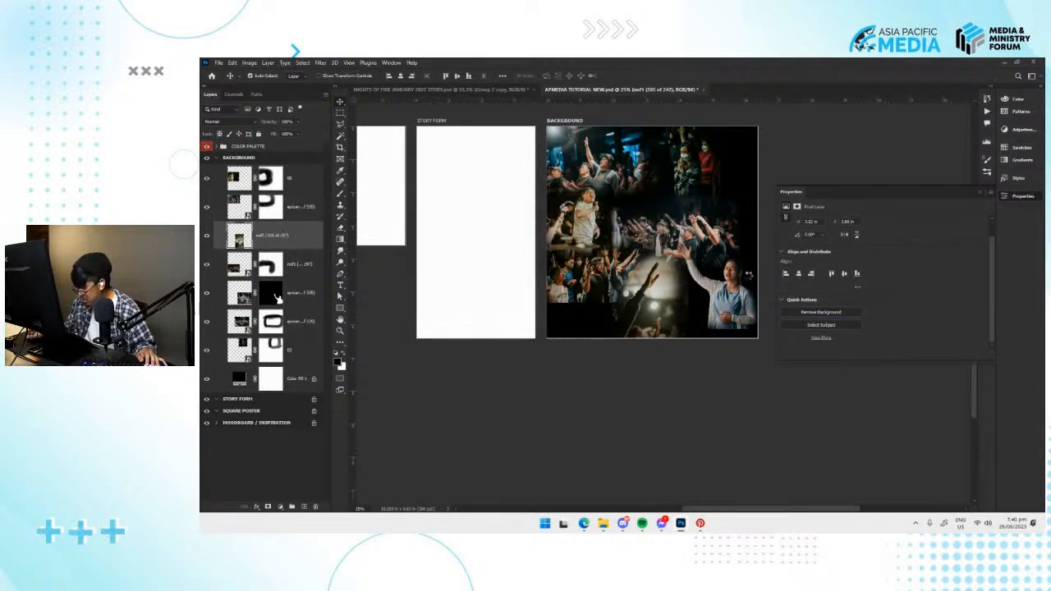
click(1026, 197)
Paint on the raised arm's layer mask to hide the leftover hands beside it and refine the sleeve edge.
key(v)
key(ctrl+plus)
key(ctrl+plus)
key(ctrl+plus)
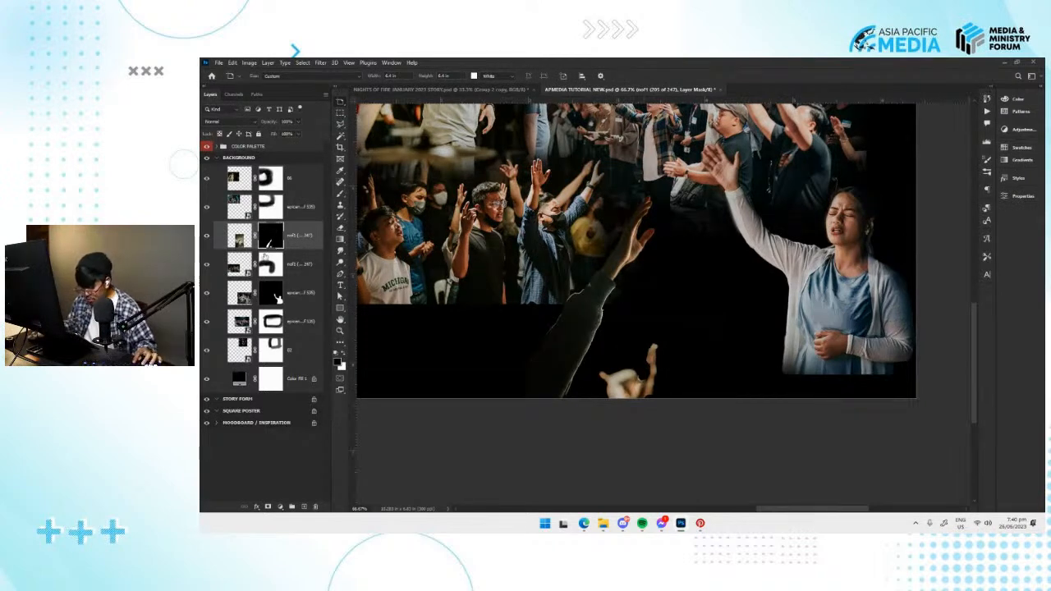
key(b)
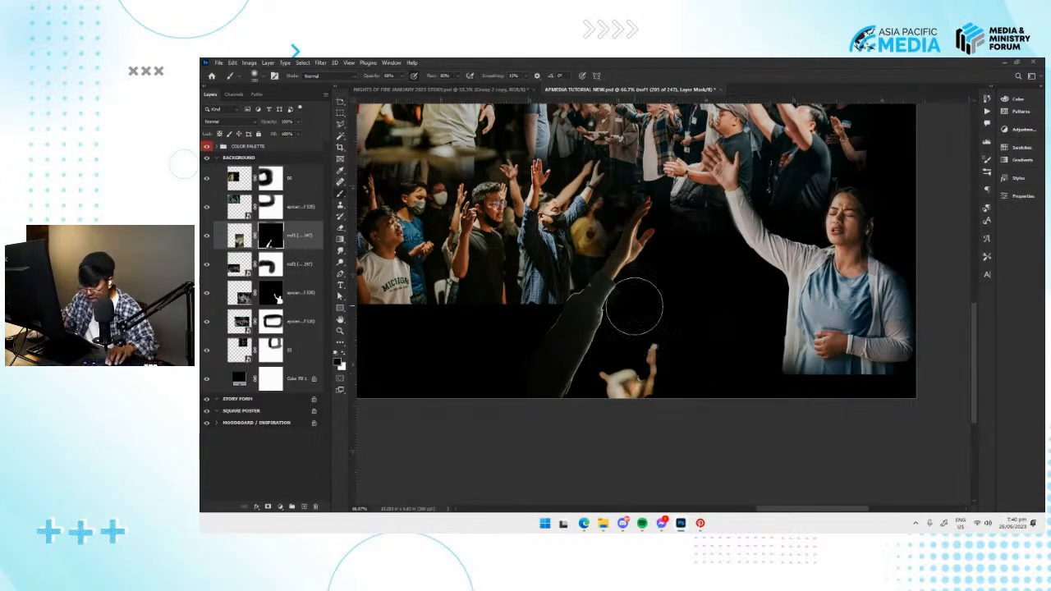
mouse_move(652, 364)
mouse_down()
mouse_move(632, 408)
mouse_move(647, 357)
mouse_move(638, 344)
mouse_move(591, 414)
mouse_move(652, 342)
mouse_move(638, 395)
mouse_move(670, 317)
mouse_move(648, 384)
mouse_move(629, 401)
mouse_move(626, 355)
mouse_up()
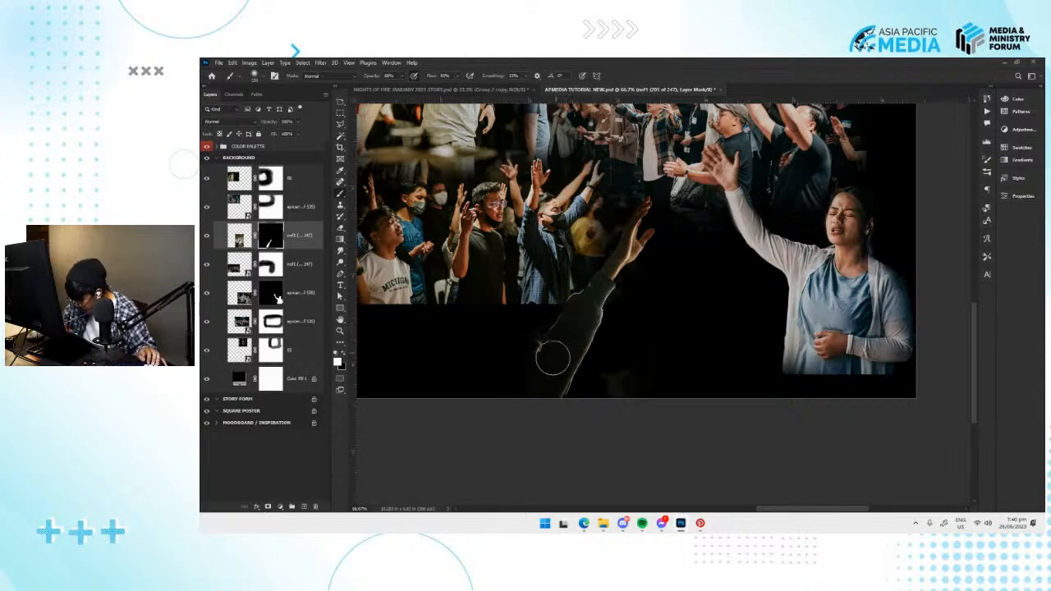
mouse_move(567, 362)
mouse_down()
mouse_move(644, 213)
mouse_move(599, 307)
mouse_move(609, 274)
mouse_move(631, 365)
mouse_up()
Save the document, then move the cut-out arm to the artboard's bottom-left corner and bring it to the front.
key(ctrl+minus)
key(ctrl+s)
key(v)
drag(637, 422, 567, 293)
key(ctrl+shift+bracketright)
mouse_move(553, 344)
mouse_down()
mouse_move(538, 377)
mouse_move(542, 362)
mouse_up()
drag(698, 287, 620, 430)
key(alt+Tab)
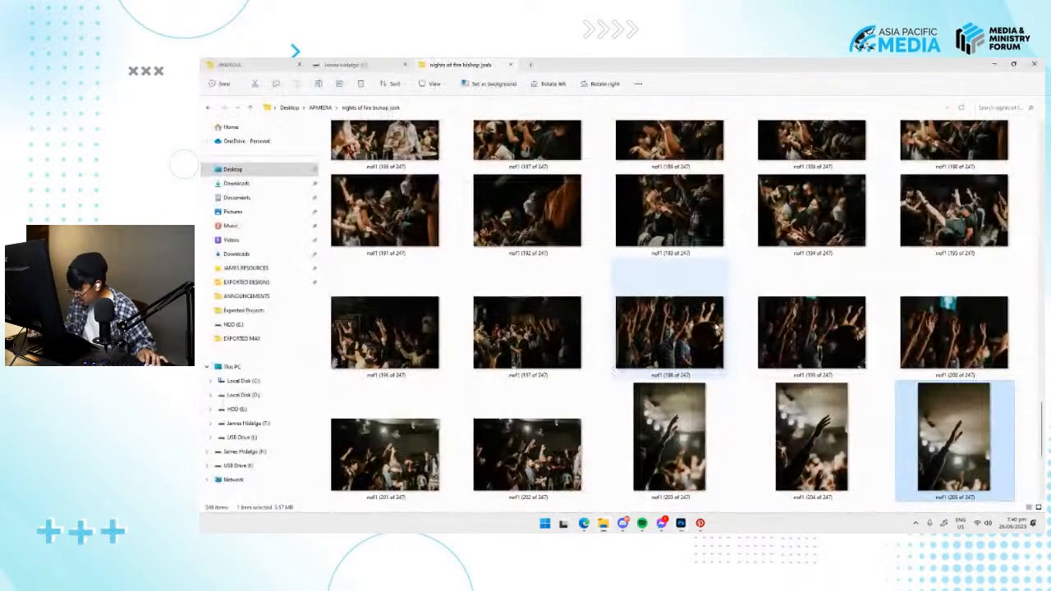
click(847, 337)
click(678, 349)
drag(675, 320, 613, 361)
key(alt+Tab)
alt+click(792, 166)
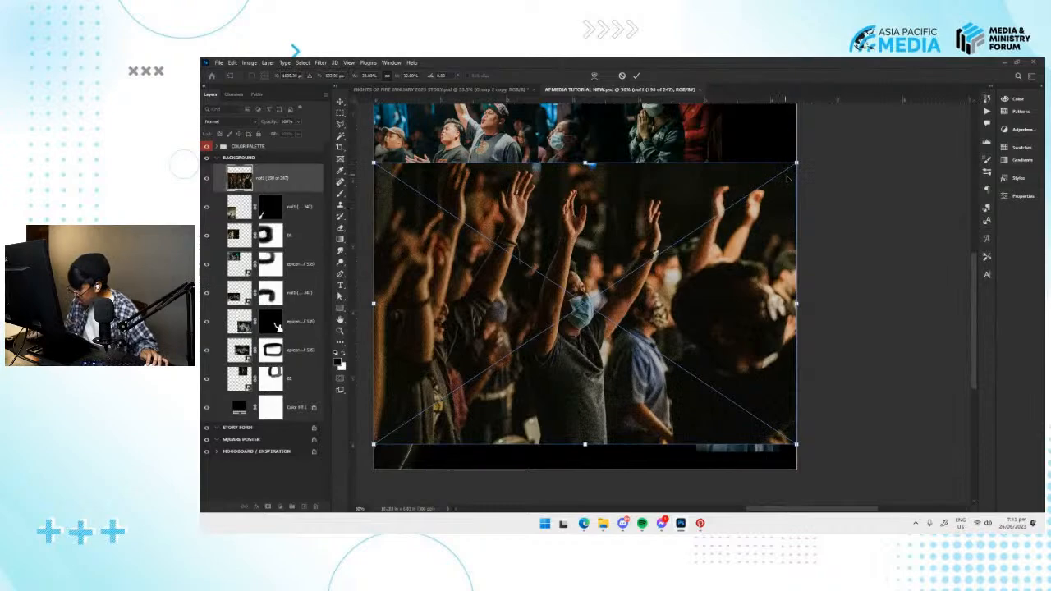
key(Escape)
Place the photo nof1 (198 of 247) from File Explorer, scaled to about half the artboard's width, at the bottom beside the woman.
key(alt+Tab)
drag(675, 321, 624, 295)
key(alt+Tab)
drag(798, 145, 682, 202)
drag(630, 266, 671, 388)
key(Return)
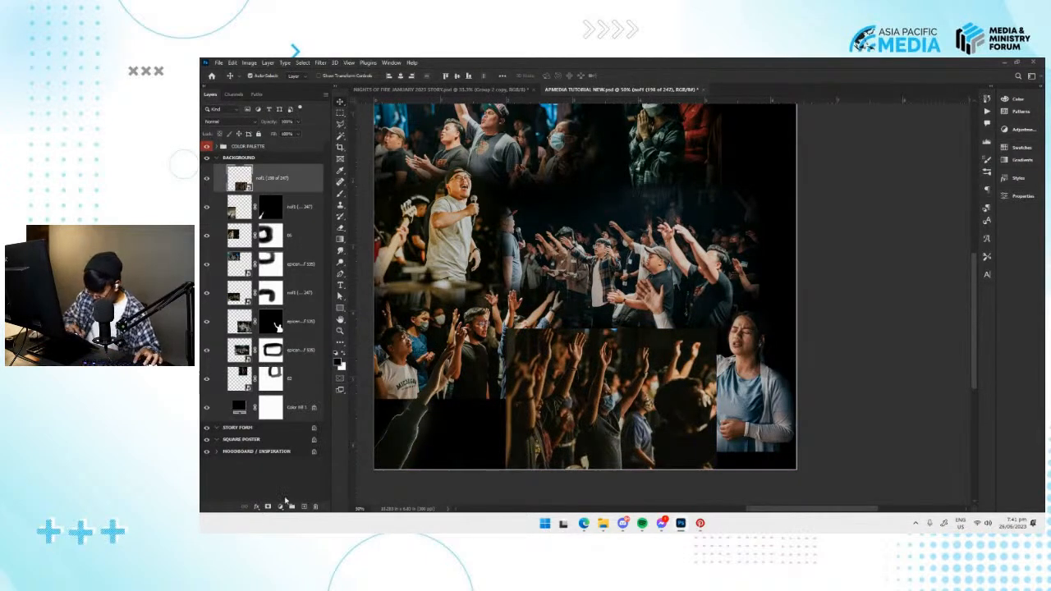
Add a layer mask to the nof1 (198 of 247) photo and fade its left, top and right edges with the brush.
click(268, 507)
key(b)
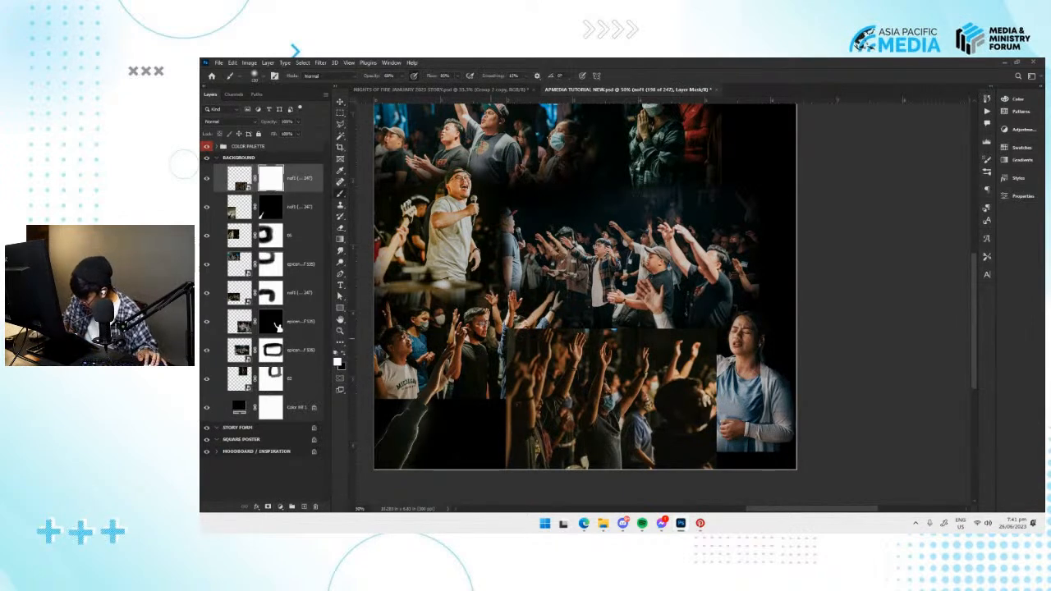
mouse_move(479, 377)
mouse_down()
mouse_move(486, 457)
mouse_move(505, 400)
mouse_up()
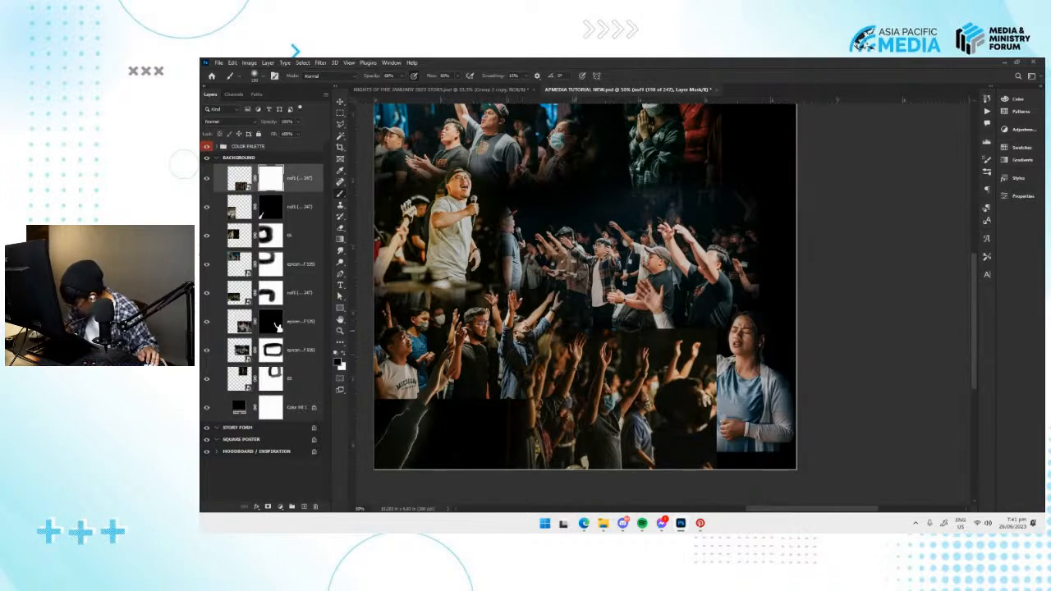
mouse_move(691, 319)
mouse_down()
mouse_move(711, 385)
mouse_move(702, 448)
mouse_move(687, 307)
mouse_move(686, 370)
mouse_up()
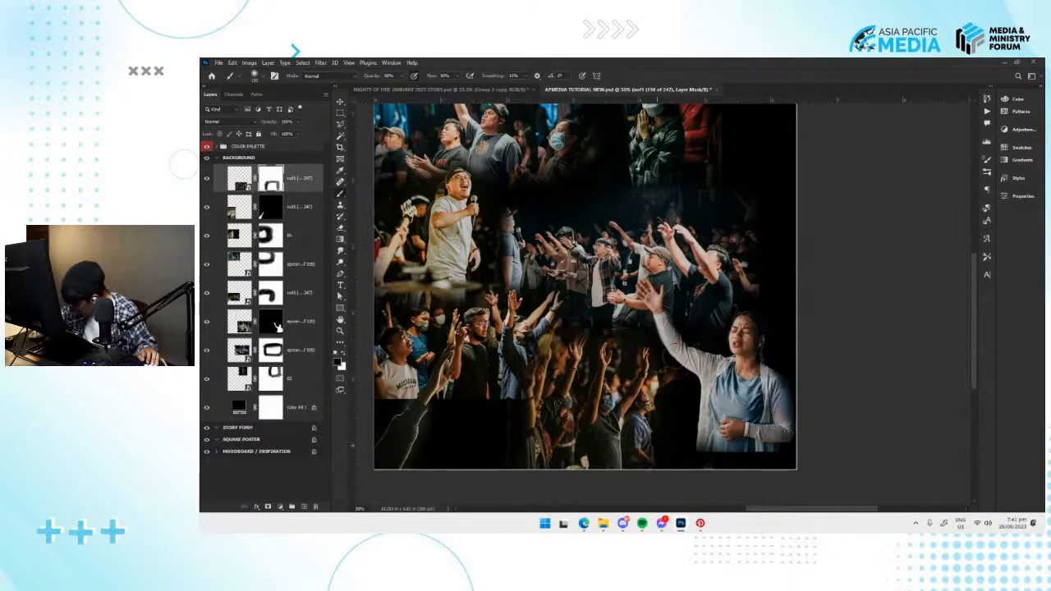
drag(536, 376, 534, 460)
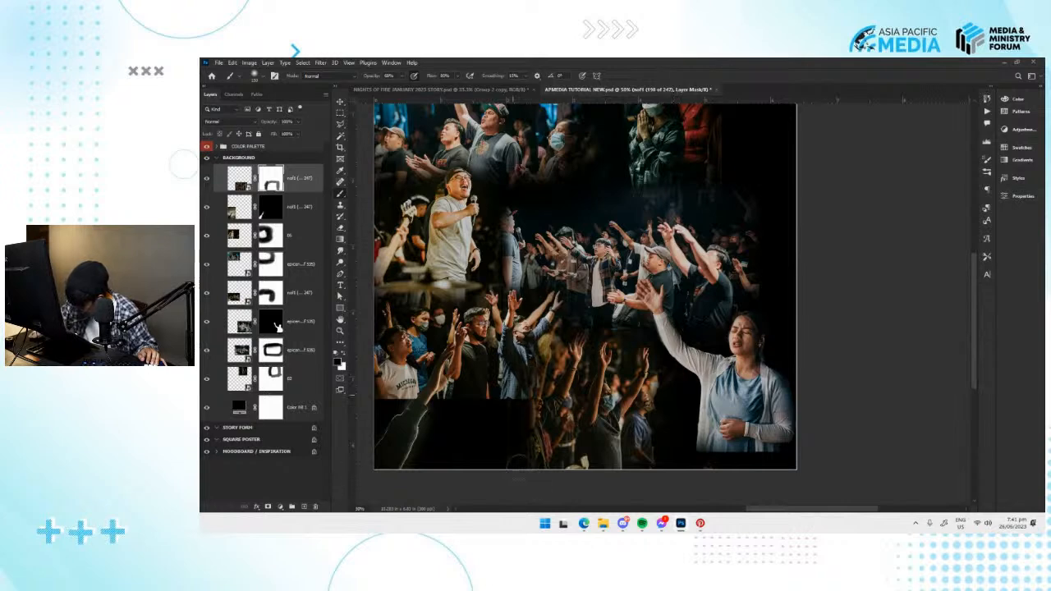
Refine the nof1 (198 of 247) mask, softening the remaining edges and restoring the raised hand's fingers below the crowd.
key(ctrl+plus)
key(ctrl+plus)
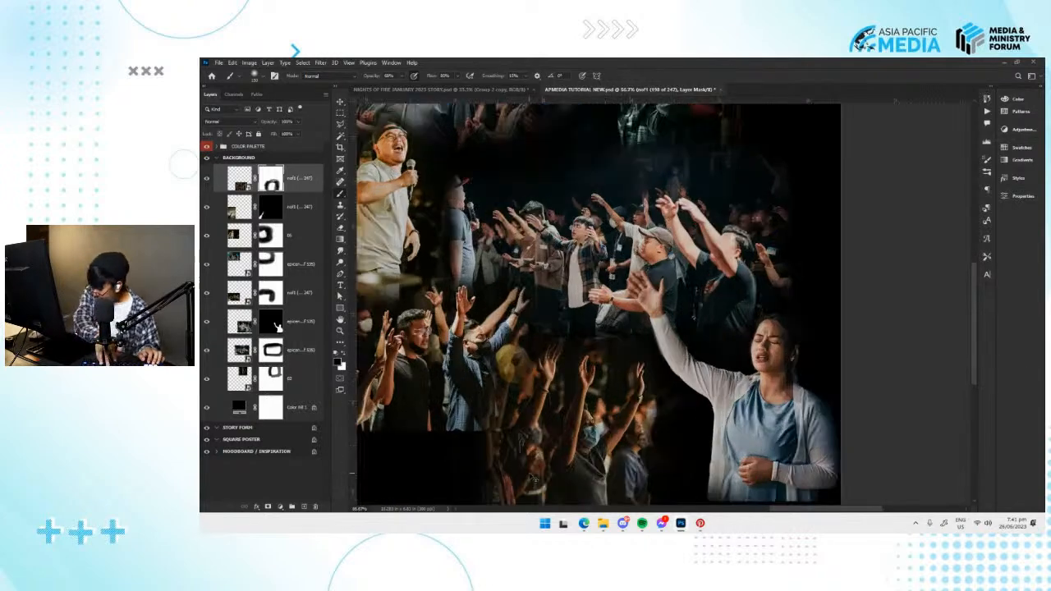
drag(675, 410, 736, 390)
drag(529, 320, 604, 284)
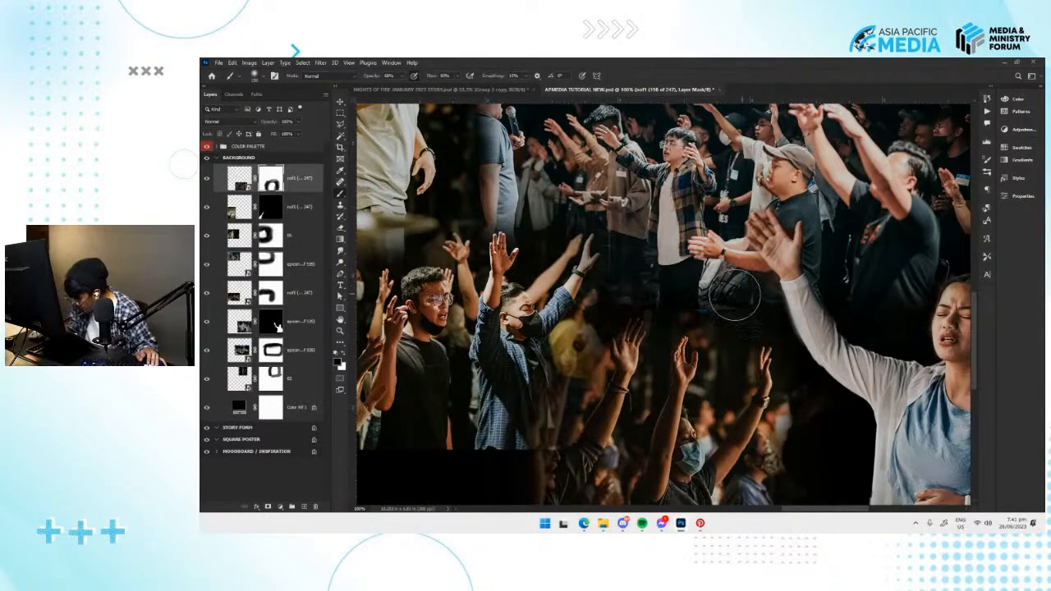
key(x)
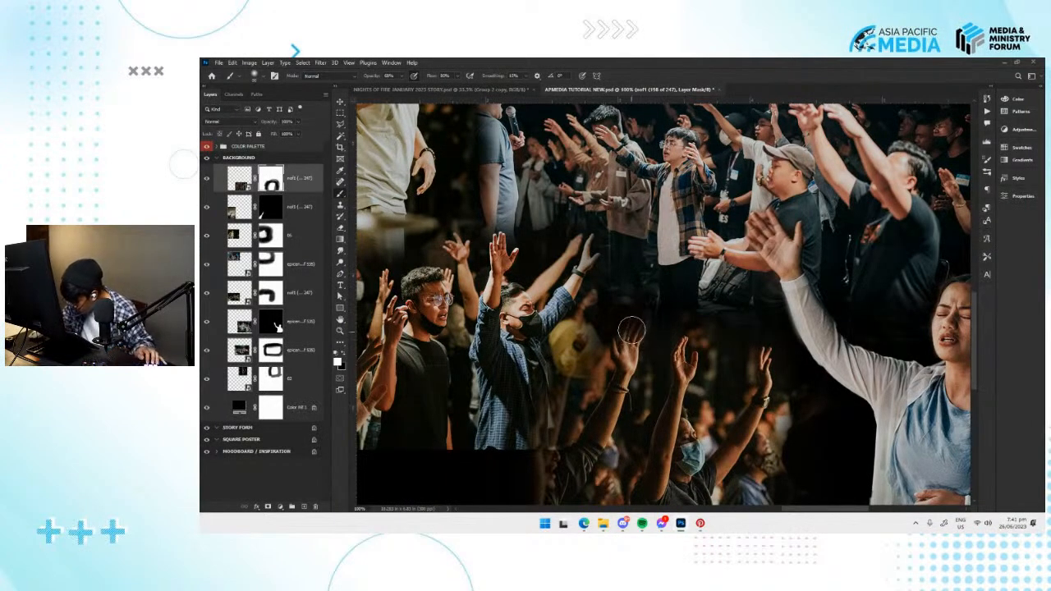
key(x)
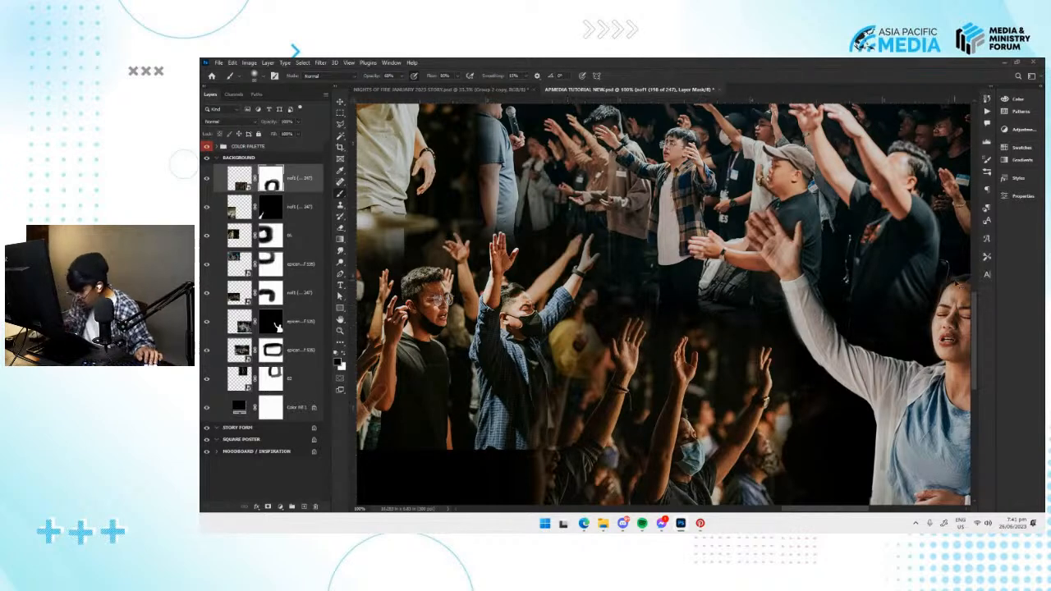
key(ctrl+minus)
key(ctrl+minus)
key(ctrl+minus)
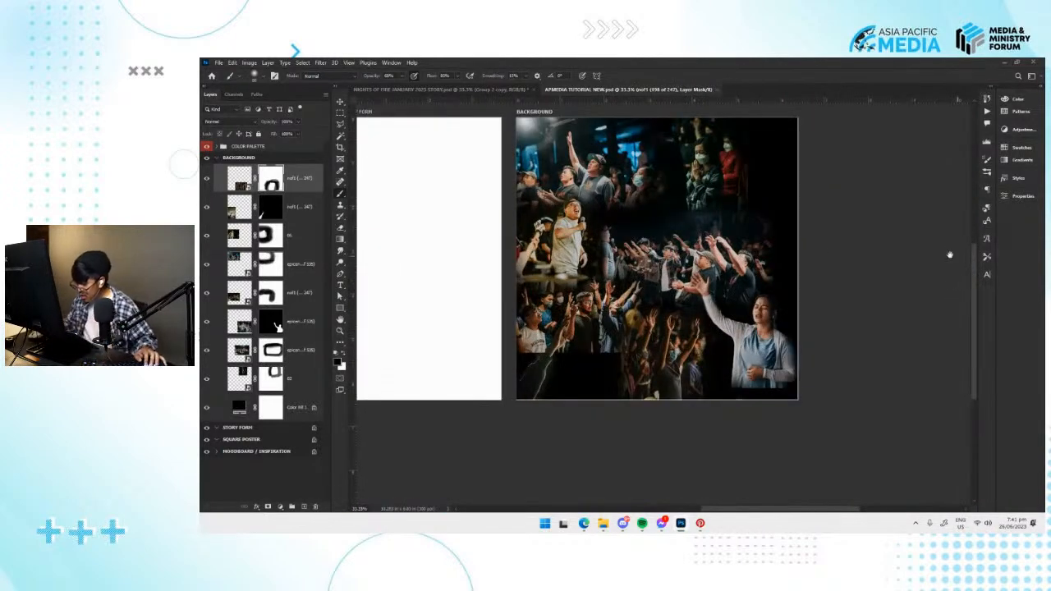
key(v)
drag(731, 264, 726, 279)
Switch to File Explorer and browse the remaining nof1 event photos for another image to blend in.
key(alt+Tab)
scroll(755, 360, down, 5)
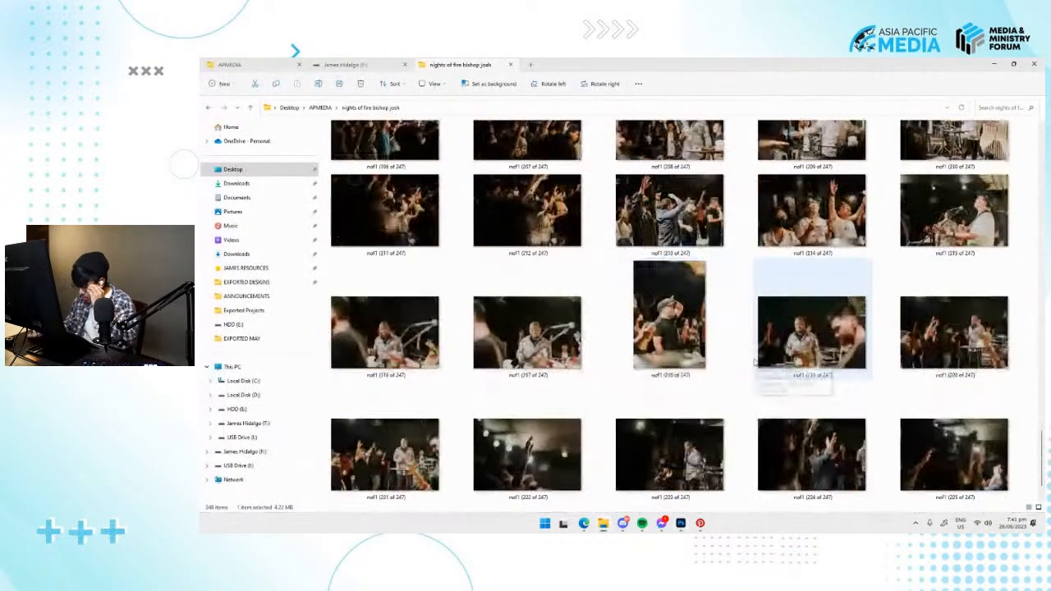
scroll(733, 357, down, 5)
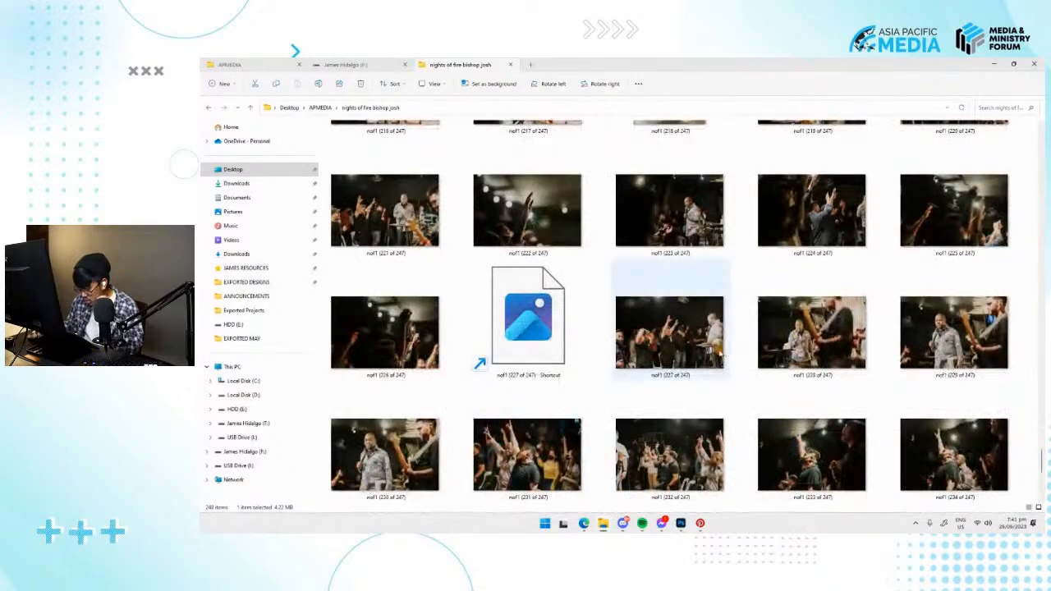
scroll(734, 347, down, 2)
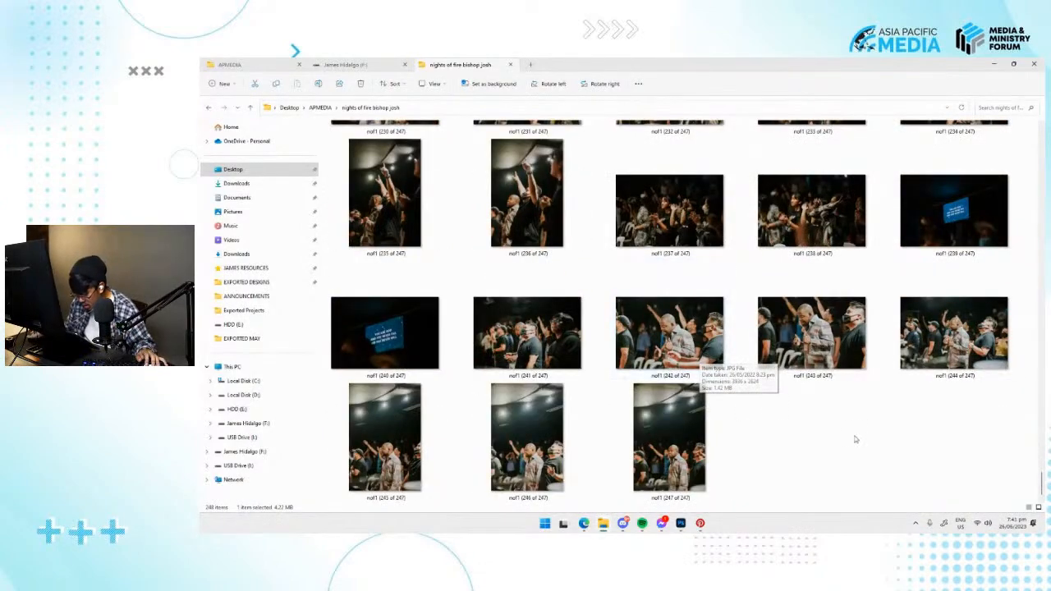
scroll(855, 424, up, 5)
scroll(854, 425, up, 10)
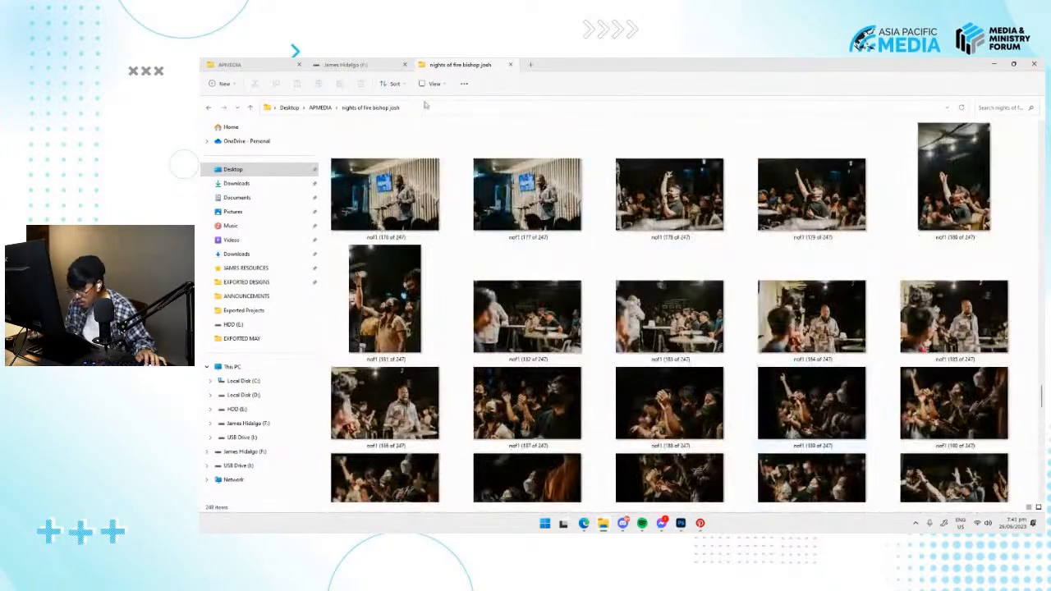
Go to the NIGHTS OF FIRE folder inside APMEDIA, browse its photos and open Night_1 (47 of 108).
click(321, 109)
double_click(389, 192)
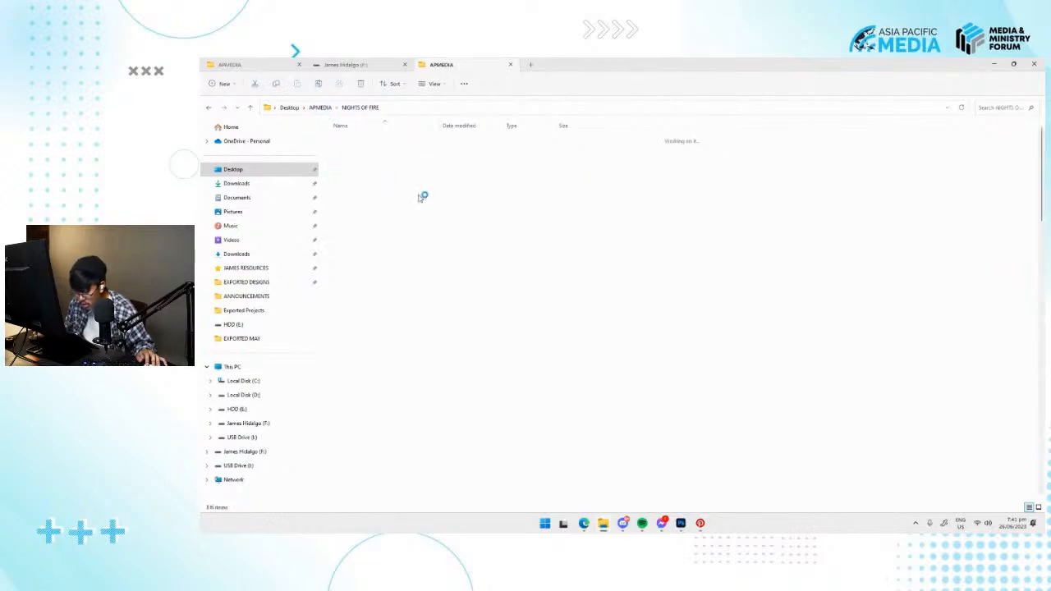
scroll(600, 246, up, 4)
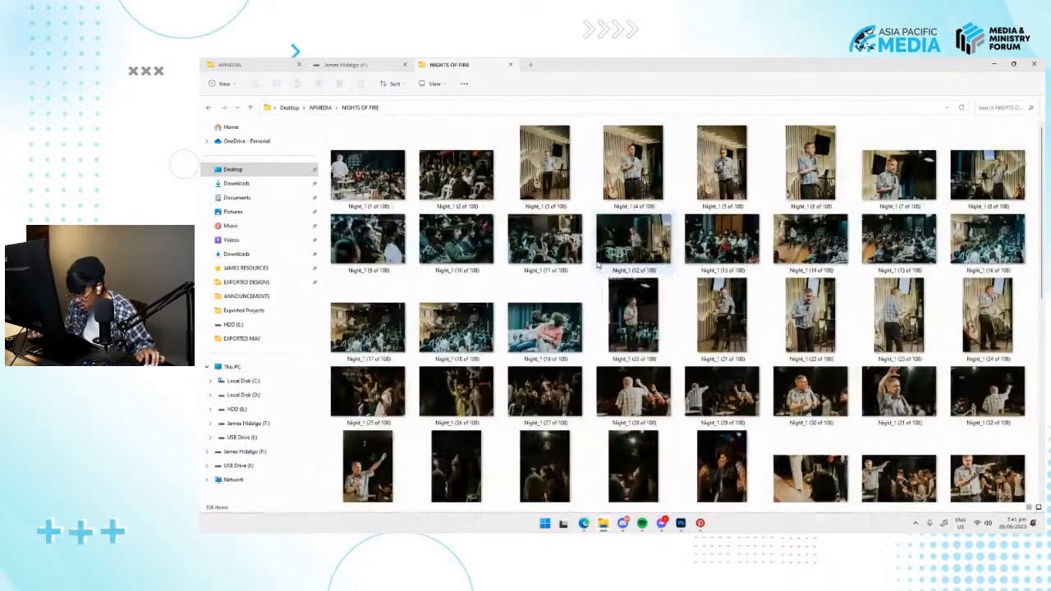
scroll(600, 266, down, 10)
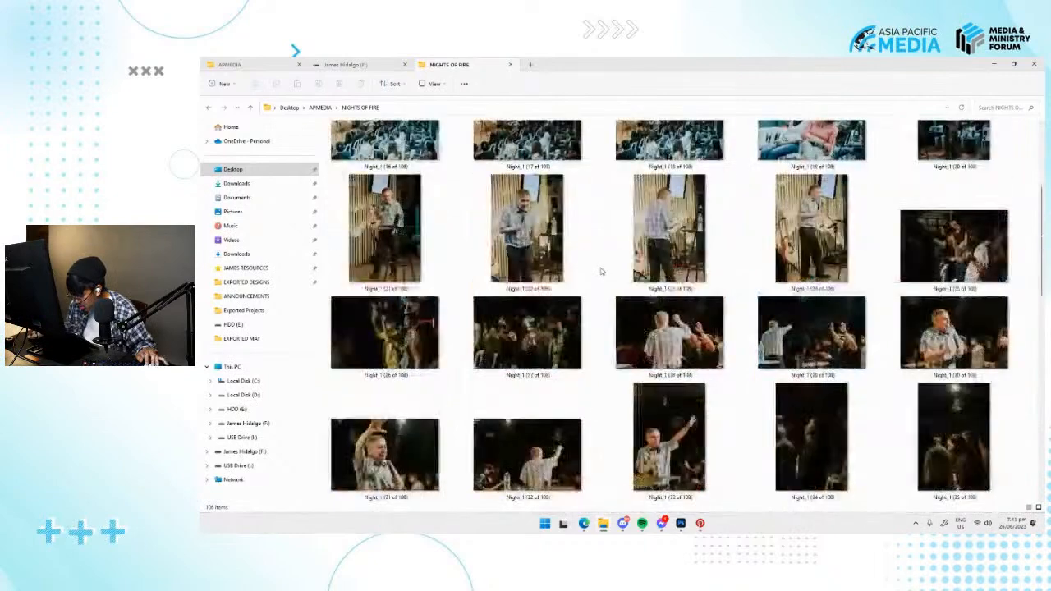
double_click(561, 322)
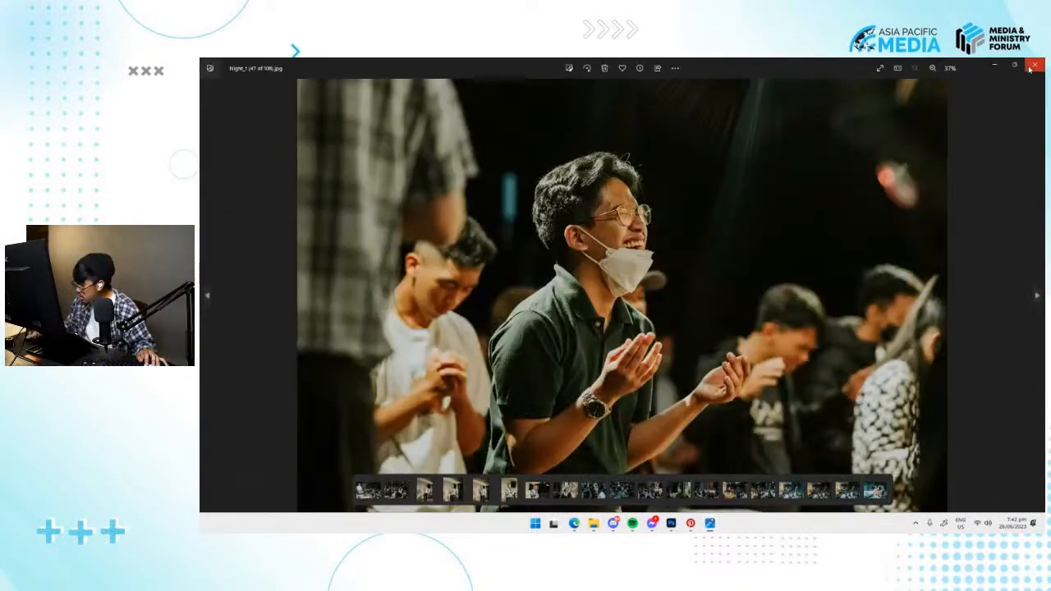
Close the photo preview and place Night_1 (47 of 108) from File Explorer onto the BACKGROUND artboard in Photoshop.
click(1029, 69)
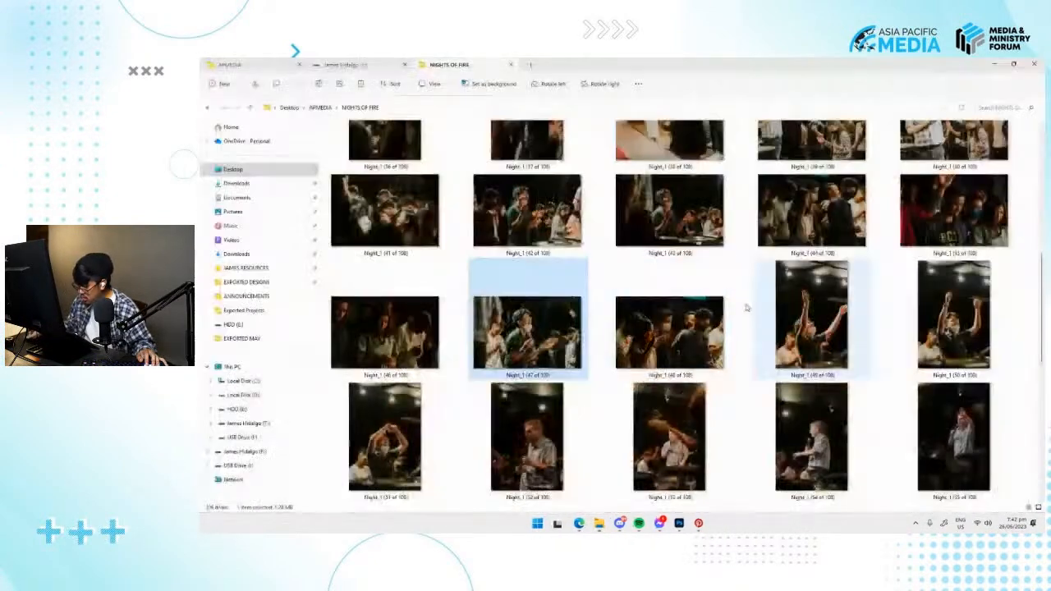
key(alt+Tab)
drag(534, 319, 670, 323)
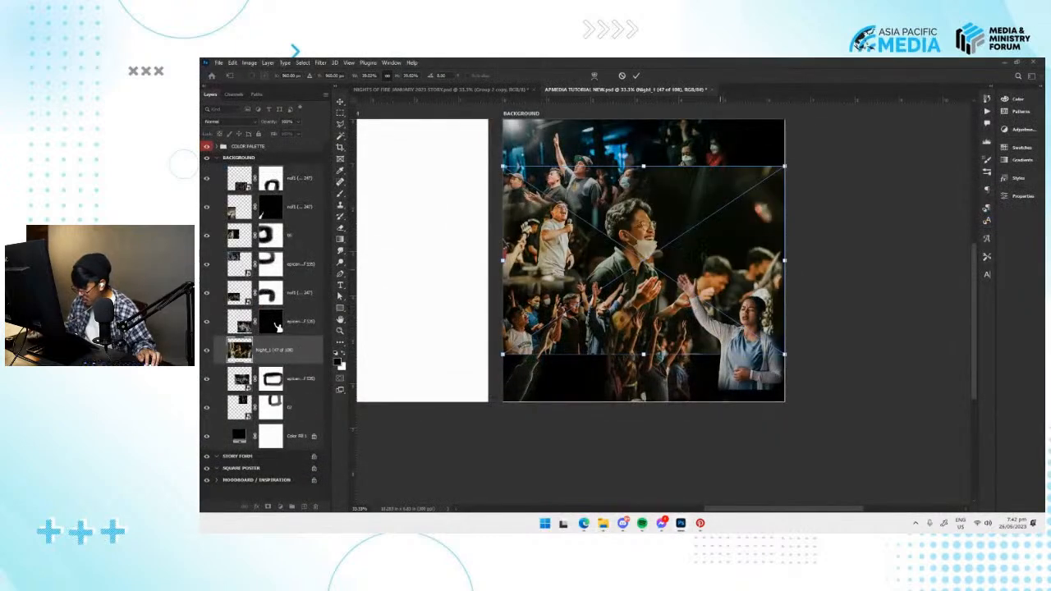
key(Return)
Bring the Night_1 (47 of 108) layer to the top of the BACKGROUND artboard, reposition the photo and rasterize it.
drag(275, 353, 297, 168)
key(space)
drag(698, 248, 650, 290)
drag(624, 274, 630, 270)
right_click(296, 190)
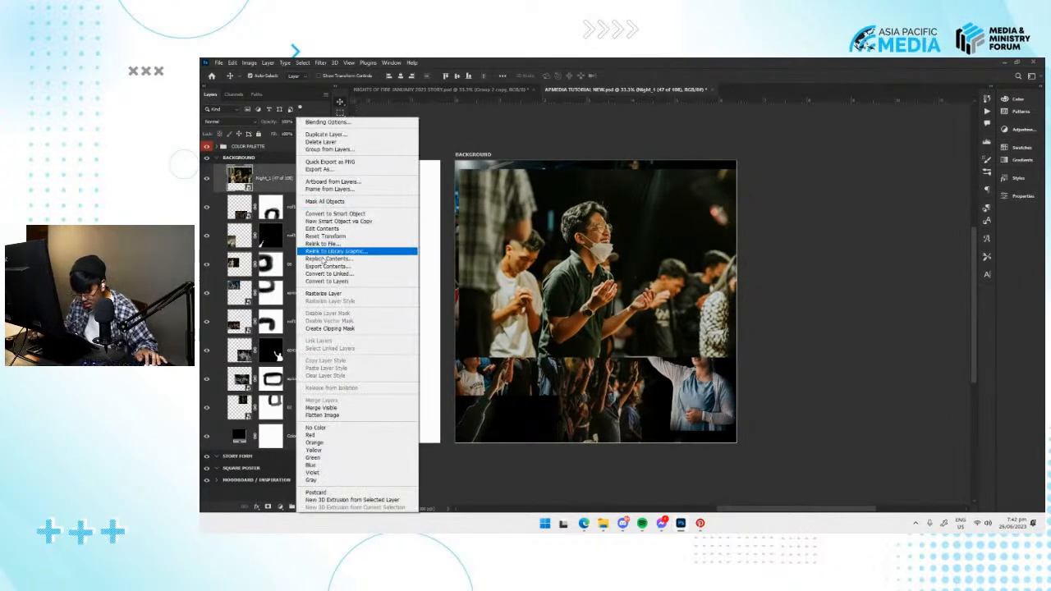
click(386, 294)
Flip the Night_1 (47 of 108) photo horizontally, scale it down and place it in the middle of the collage.
key(ctrl+t)
right_click(609, 260)
right_click(566, 227)
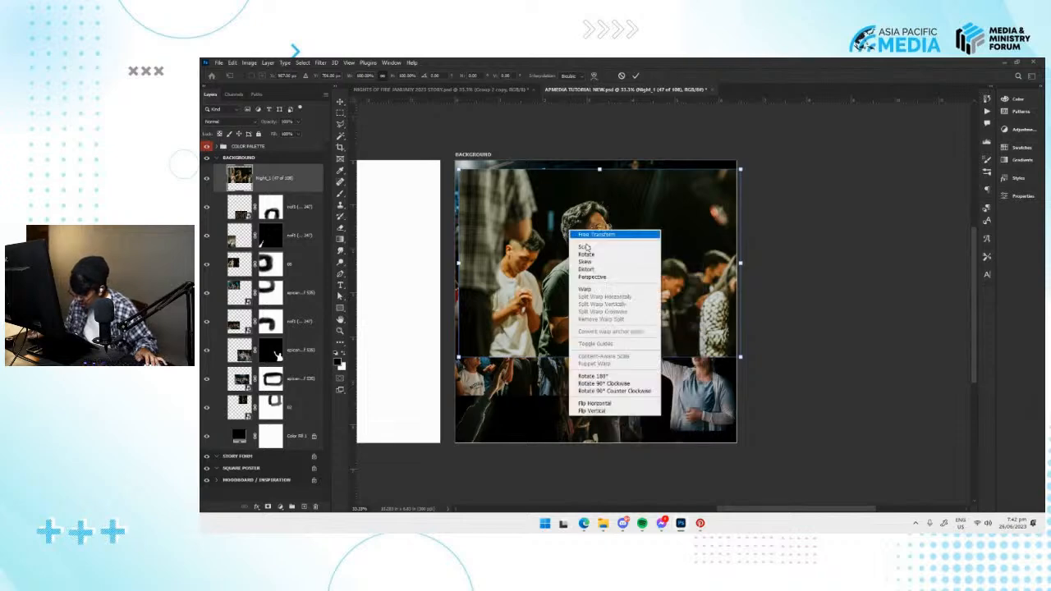
click(616, 404)
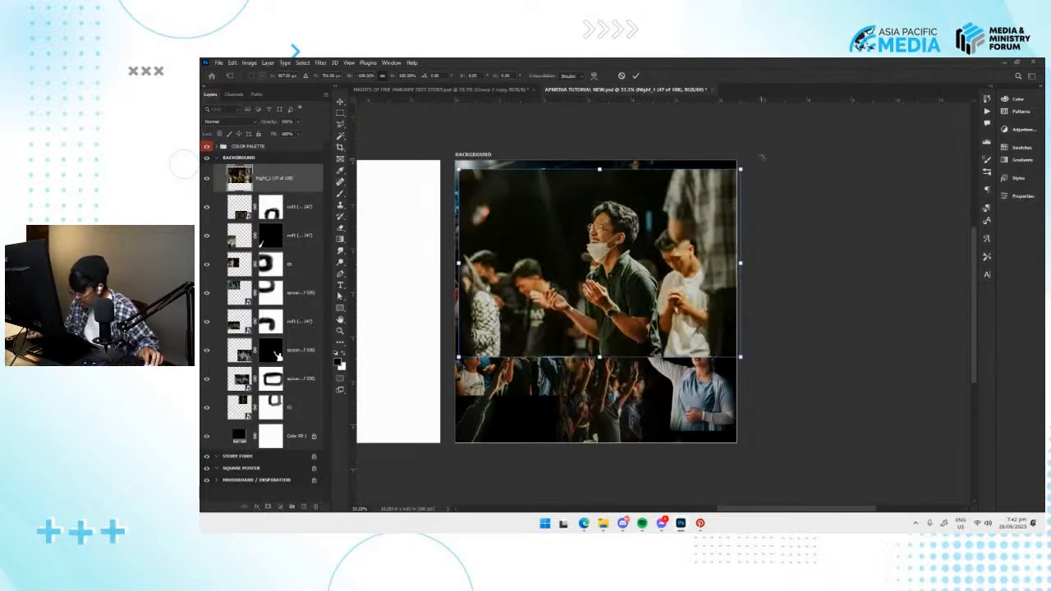
drag(685, 220, 705, 220)
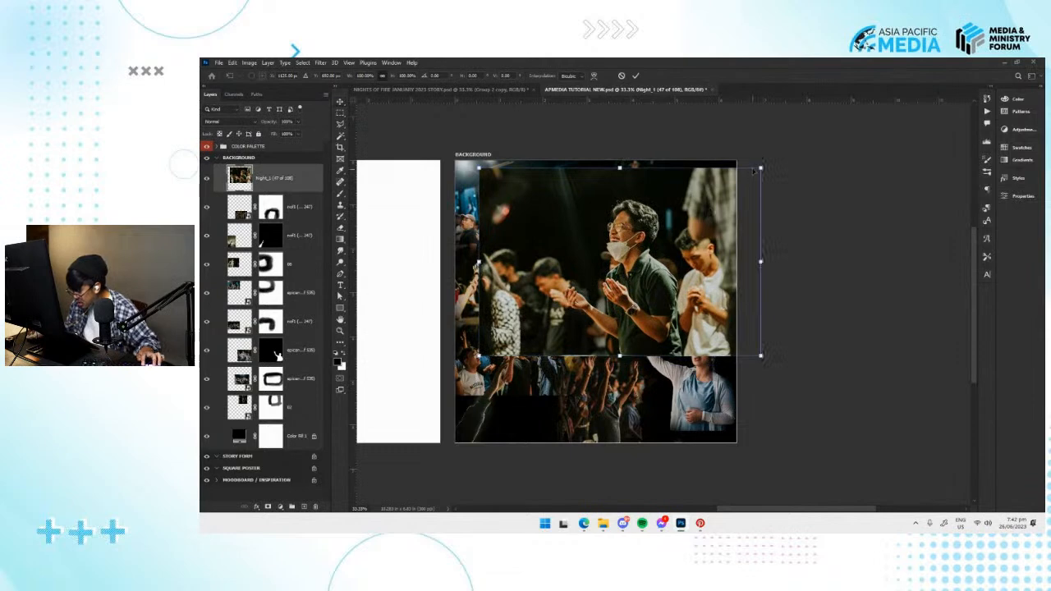
drag(756, 170, 688, 217)
drag(633, 261, 596, 265)
key(Return)
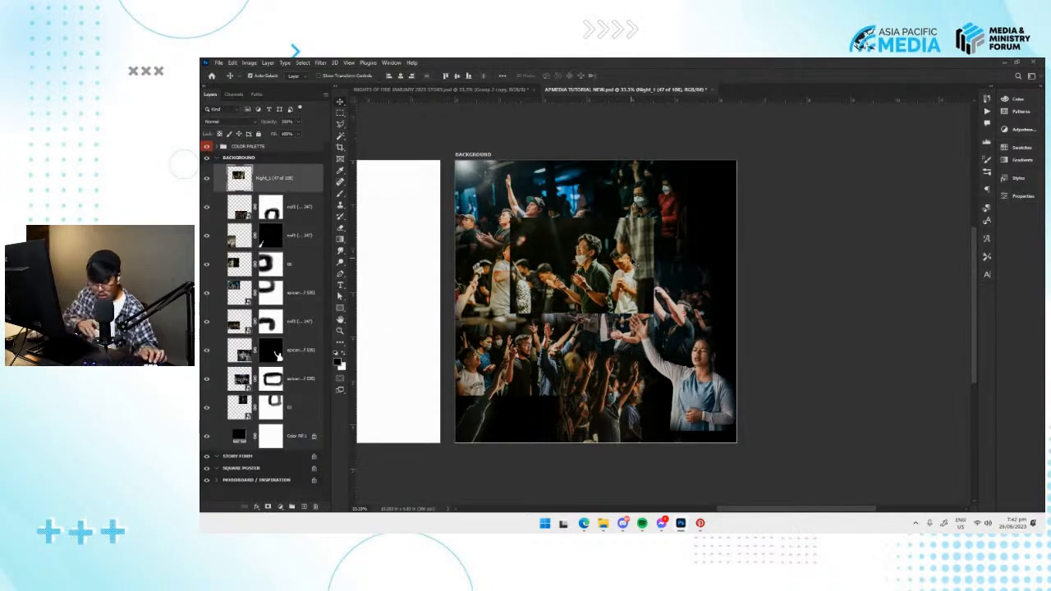
Lower the Night_1 (47 of 108) layer's opacity to 47% to fine-tune its position over the crowd, and restore it to 100%.
key(ctrl+minus)
key(ctrl+plus)
key(ctrl+plus)
drag(624, 253, 605, 235)
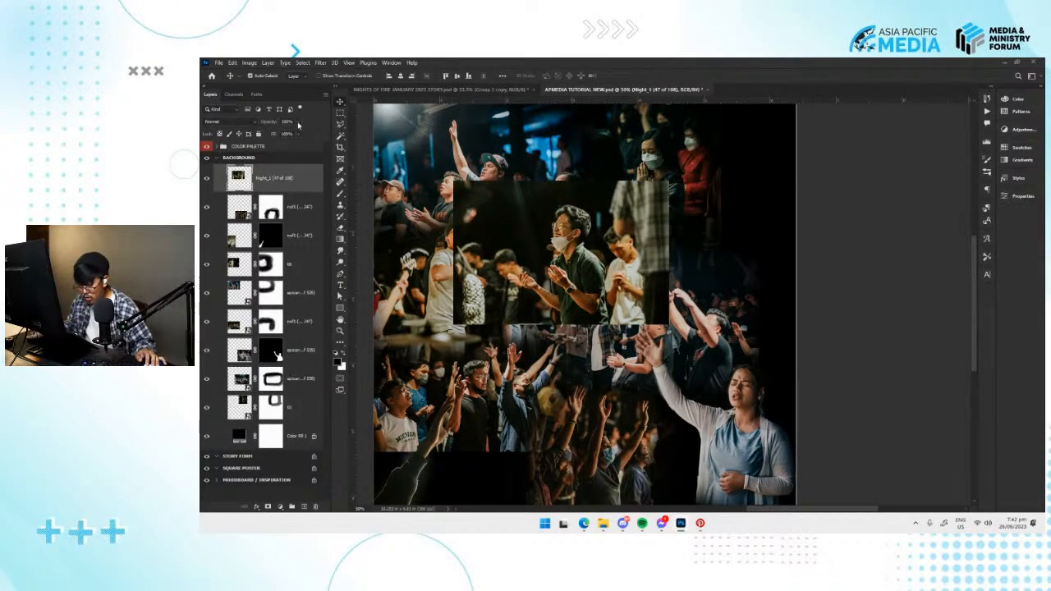
drag(279, 137, 278, 135)
drag(582, 262, 572, 254)
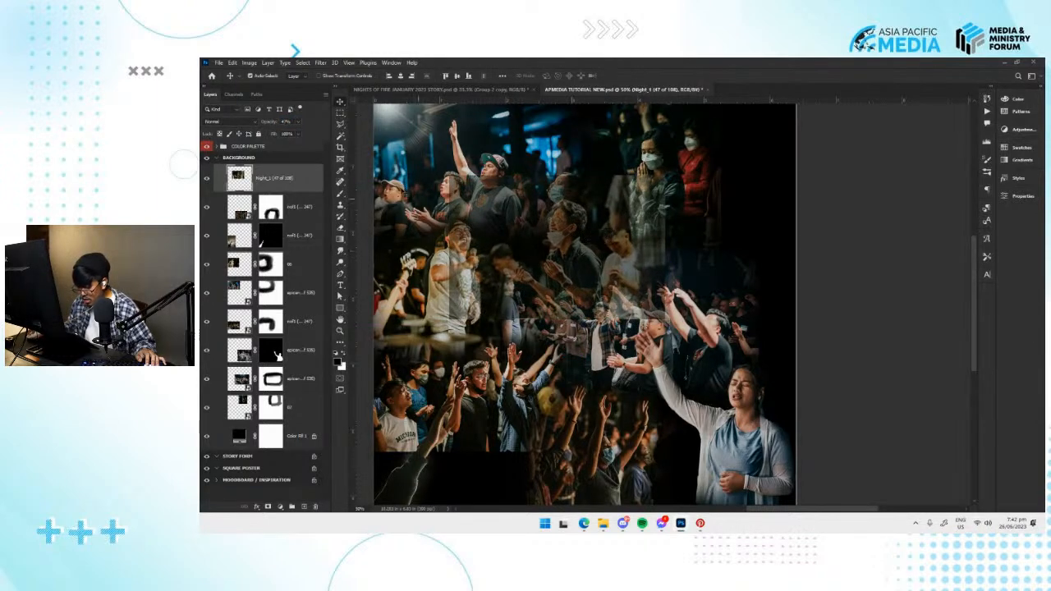
key(0)
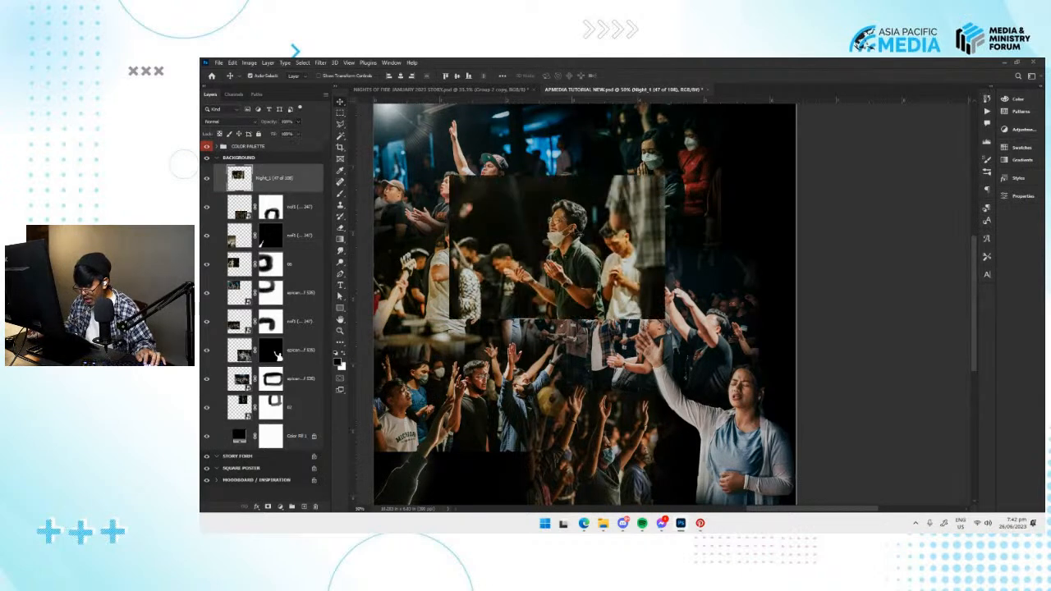
Add a layer mask to the Night_1 (47 of 108) photo, brush out its edges around the masked man, and save the document.
click(267, 506)
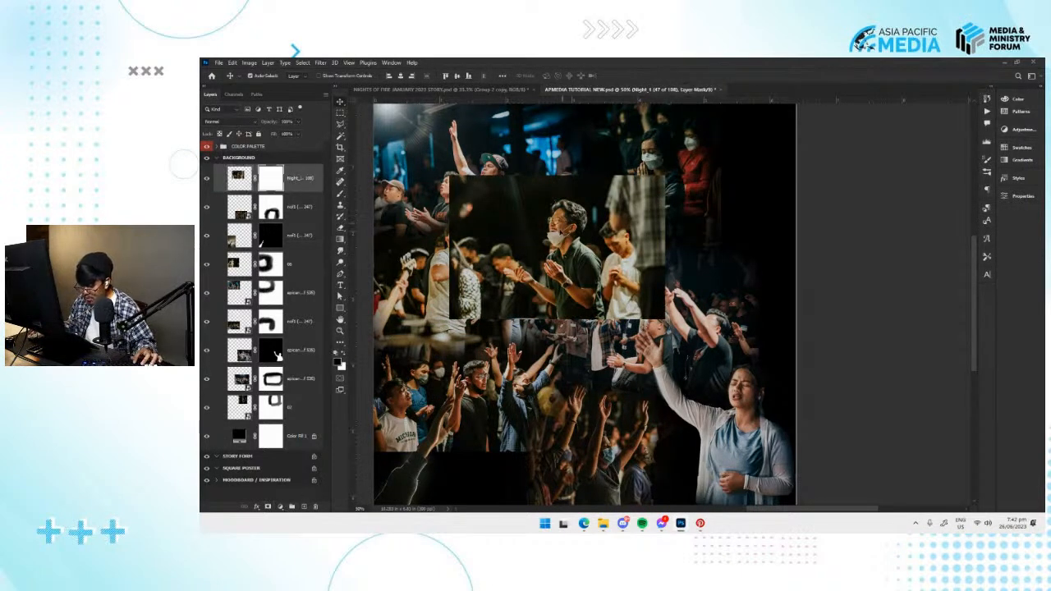
key(b)
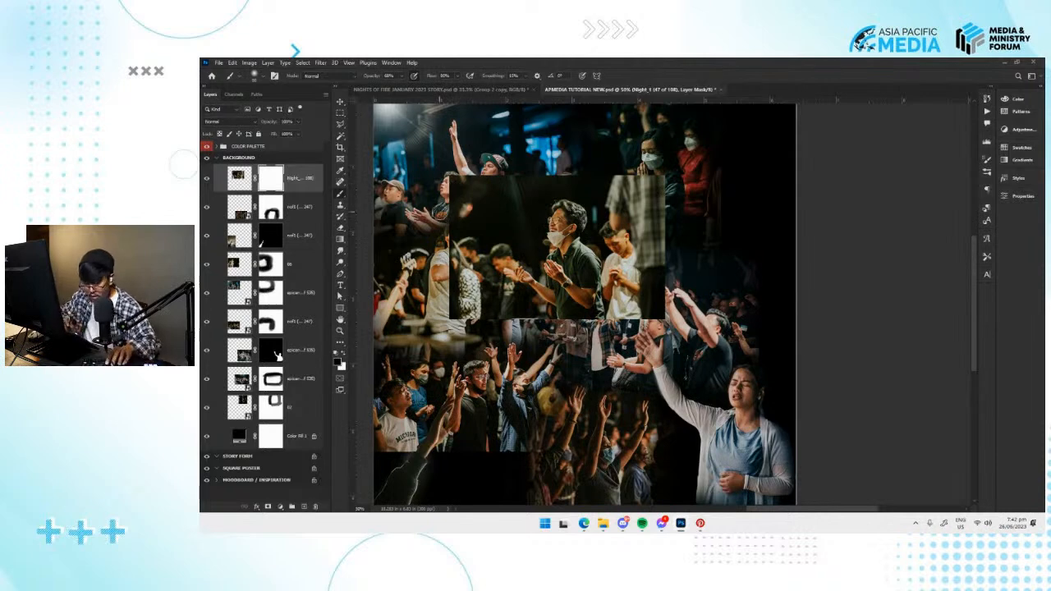
mouse_move(457, 192)
mouse_down()
mouse_move(458, 168)
mouse_move(472, 168)
mouse_move(479, 190)
mouse_move(442, 242)
mouse_move(524, 165)
mouse_move(454, 220)
mouse_move(446, 167)
mouse_move(442, 238)
mouse_move(494, 327)
mouse_move(536, 318)
mouse_move(568, 333)
mouse_move(607, 318)
mouse_move(574, 316)
mouse_move(563, 330)
mouse_move(651, 295)
mouse_move(667, 218)
mouse_move(650, 175)
mouse_move(621, 191)
mouse_move(620, 169)
mouse_move(617, 190)
mouse_move(626, 176)
mouse_move(589, 164)
mouse_move(506, 190)
mouse_move(591, 169)
mouse_up()
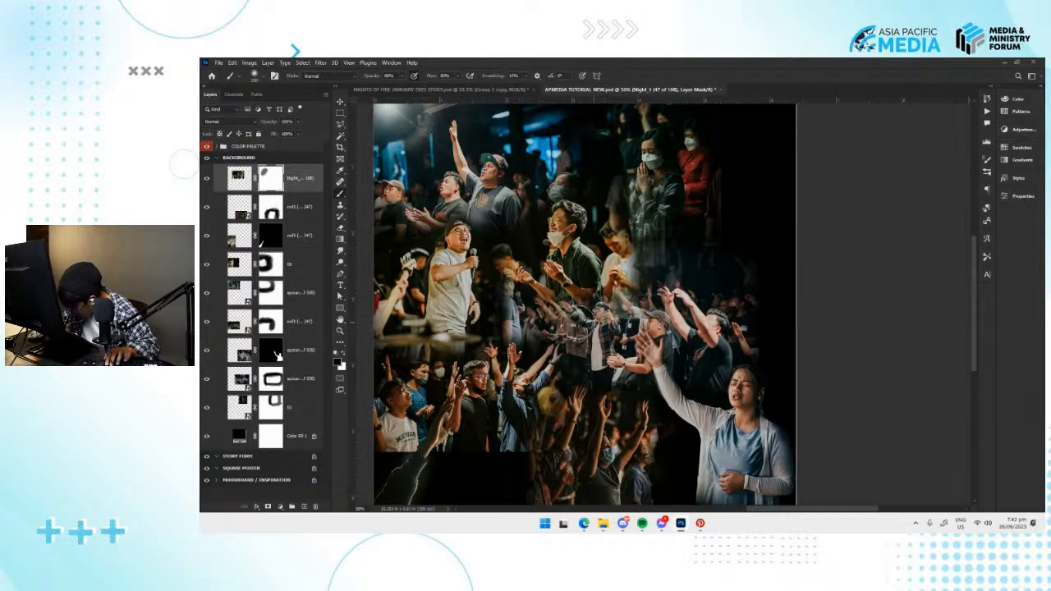
mouse_move(624, 326)
mouse_down()
mouse_move(660, 294)
mouse_move(649, 284)
mouse_move(642, 187)
mouse_up()
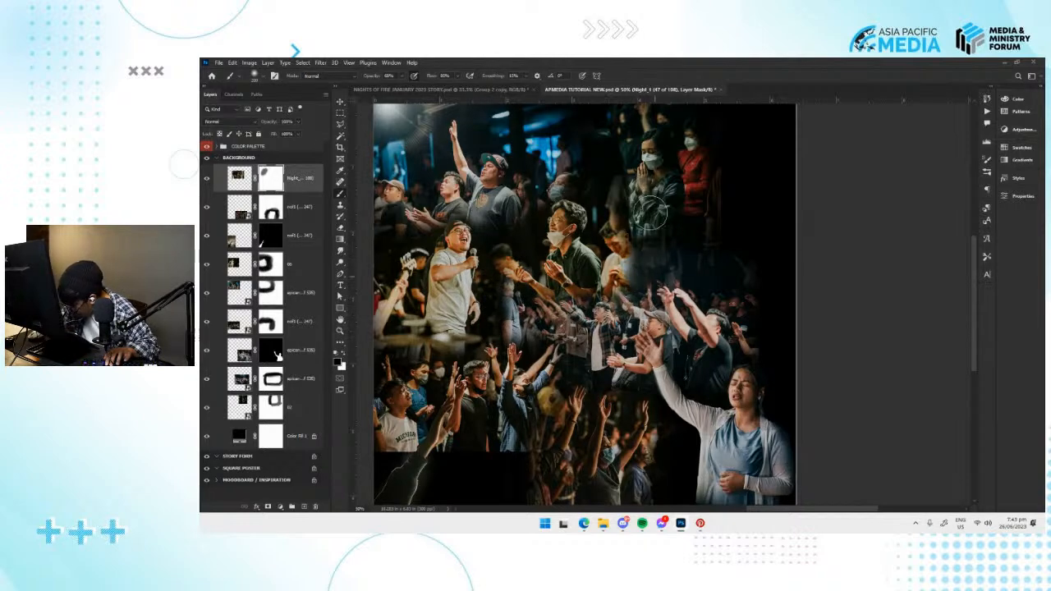
drag(543, 176, 558, 211)
key(v)
key(ctrl+s)
mouse_move(621, 348)
mouse_down()
mouse_move(602, 344)
mouse_move(680, 304)
mouse_move(618, 264)
mouse_up()
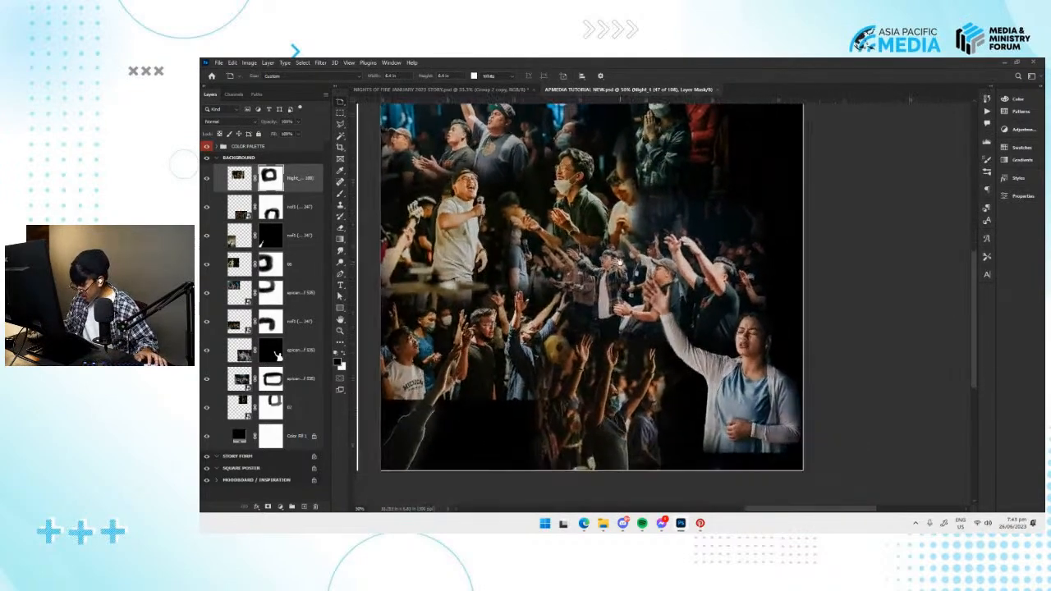
Switch to File Explorer, browse the NIGHTS OF FIRE photos and preview Night_1 (80 of 108) as a candidate for blending.
key(alt+Tab)
click(811, 340)
scroll(811, 340, down, 10)
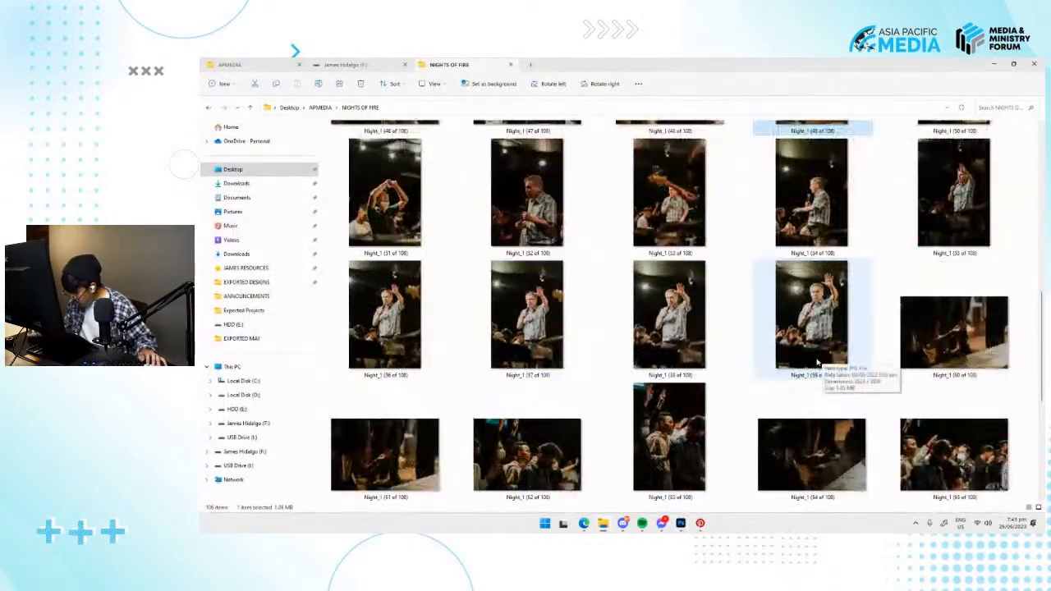
scroll(710, 384, up, 2)
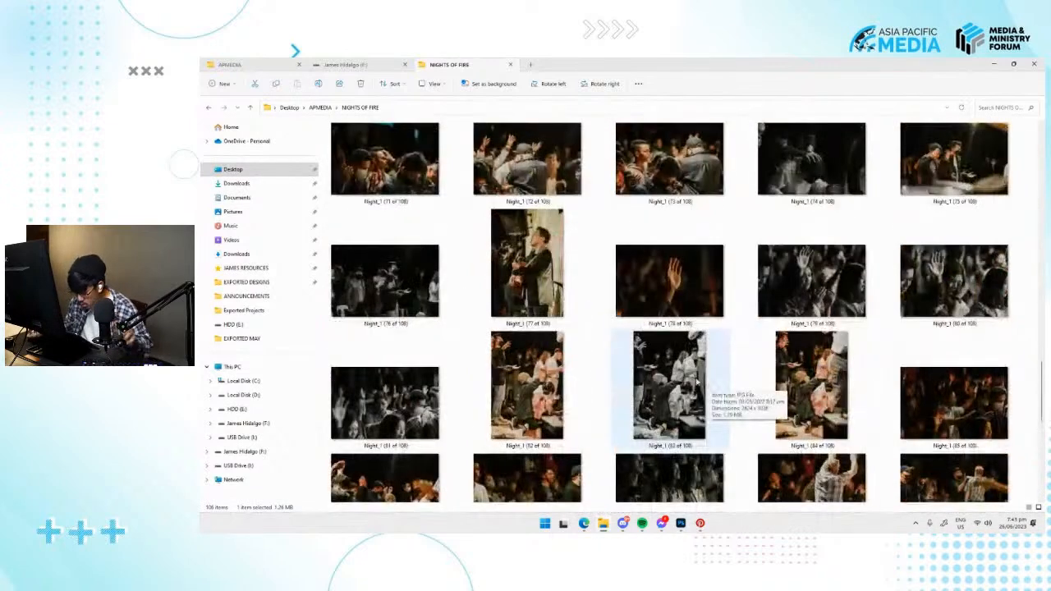
click(426, 382)
click(542, 389)
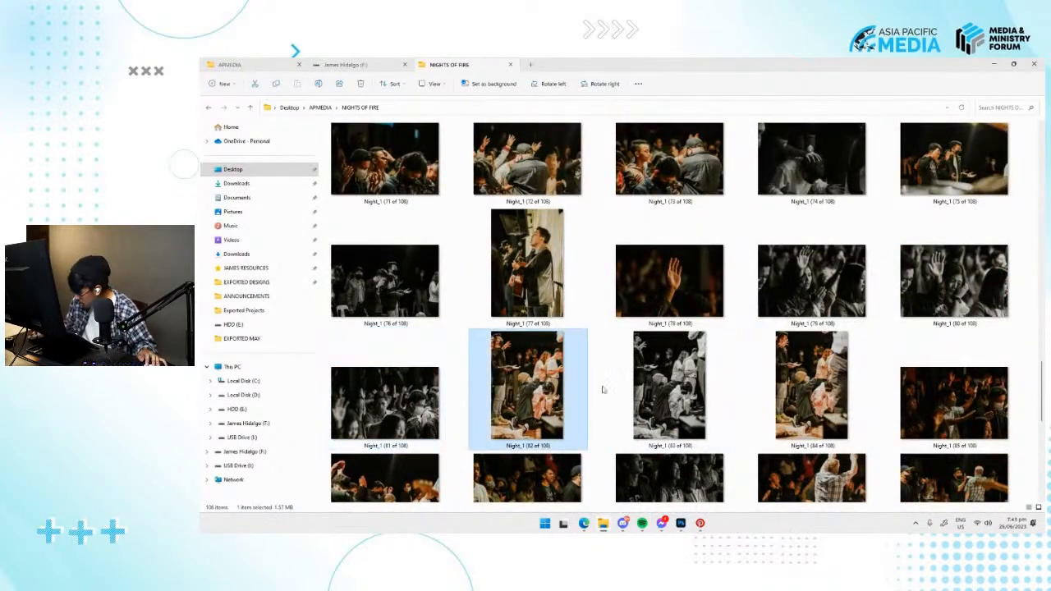
click(844, 392)
click(936, 316)
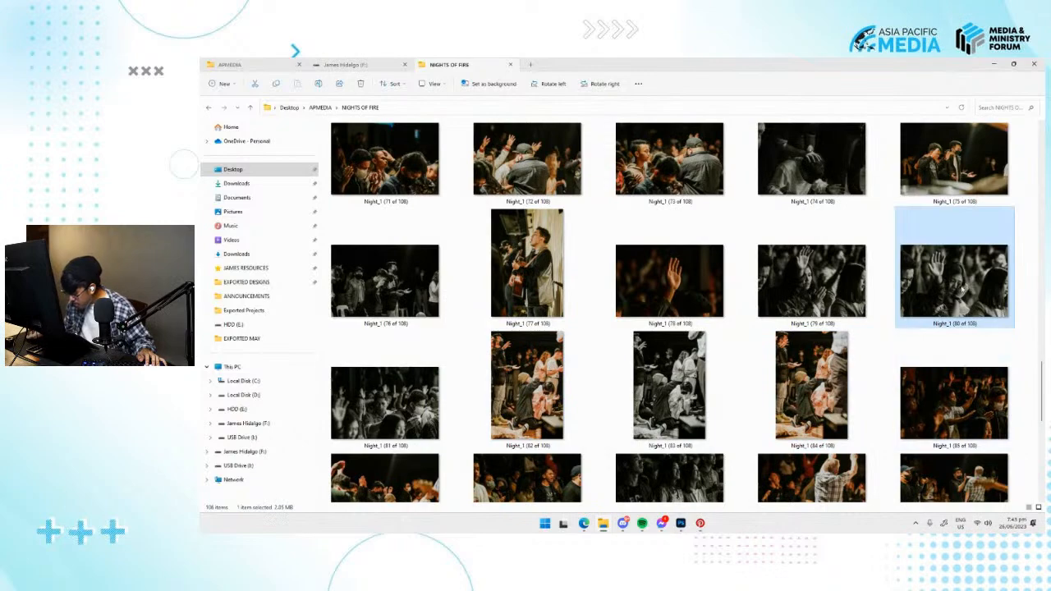
scroll(958, 289, down, 2)
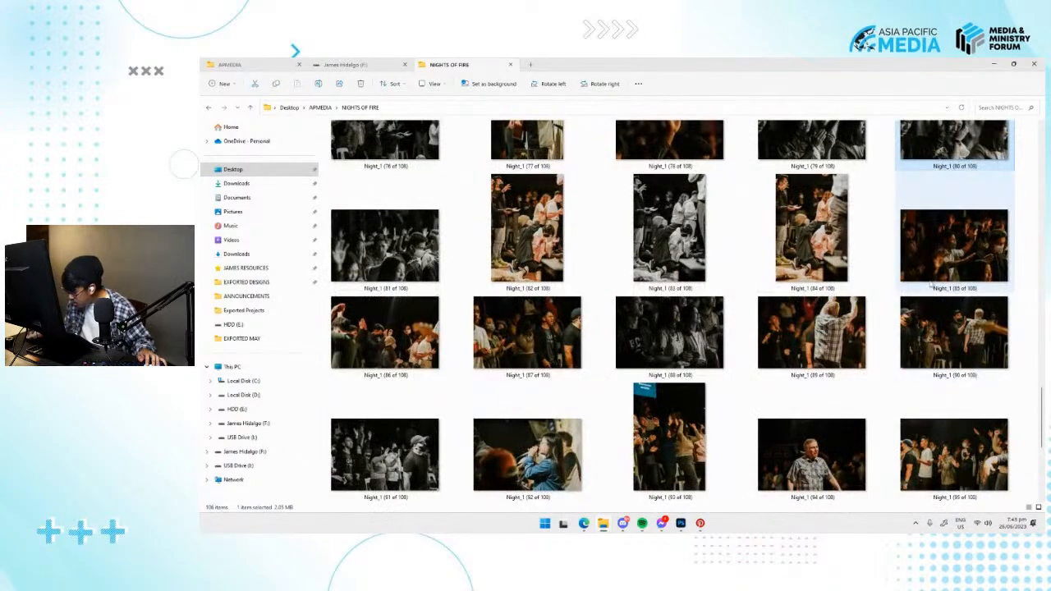
scroll(675, 331, up, 2)
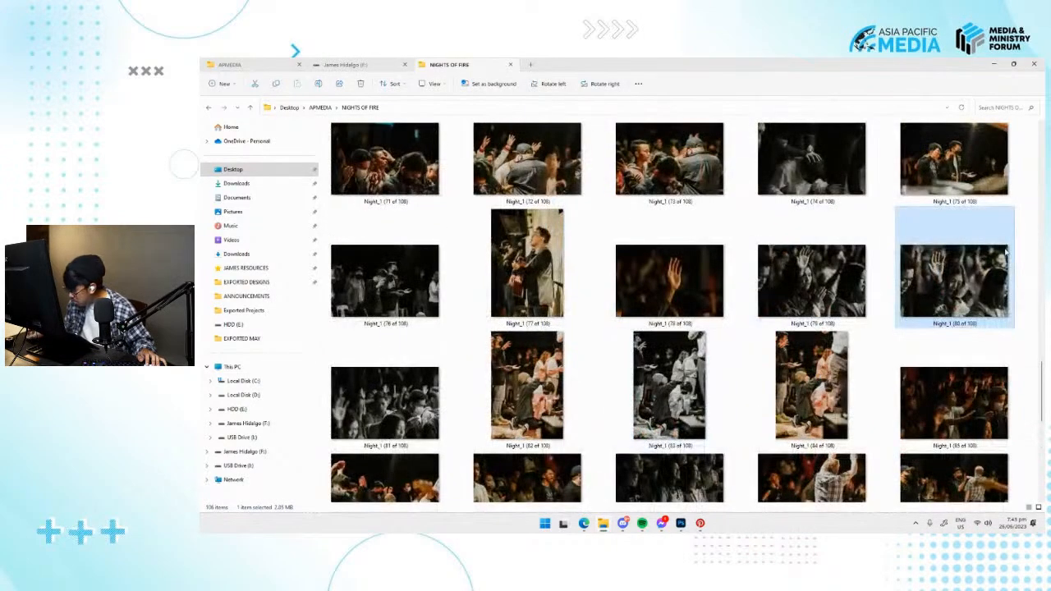
double_click(982, 276)
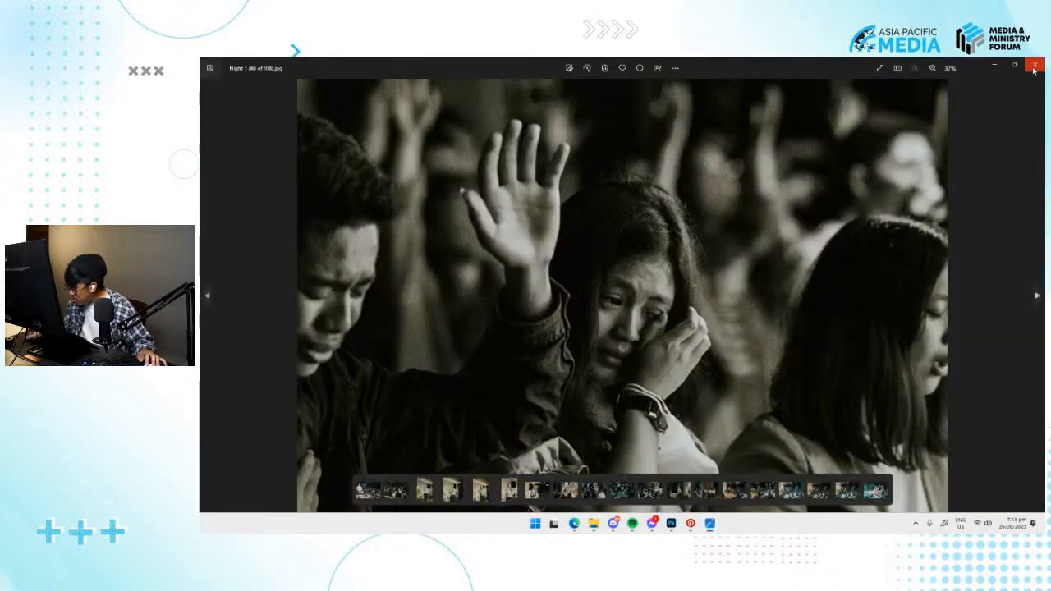
click(1033, 70)
Look through the rest of the NIGHTS OF FIRE folder for another photo to add to the collage.
click(811, 385)
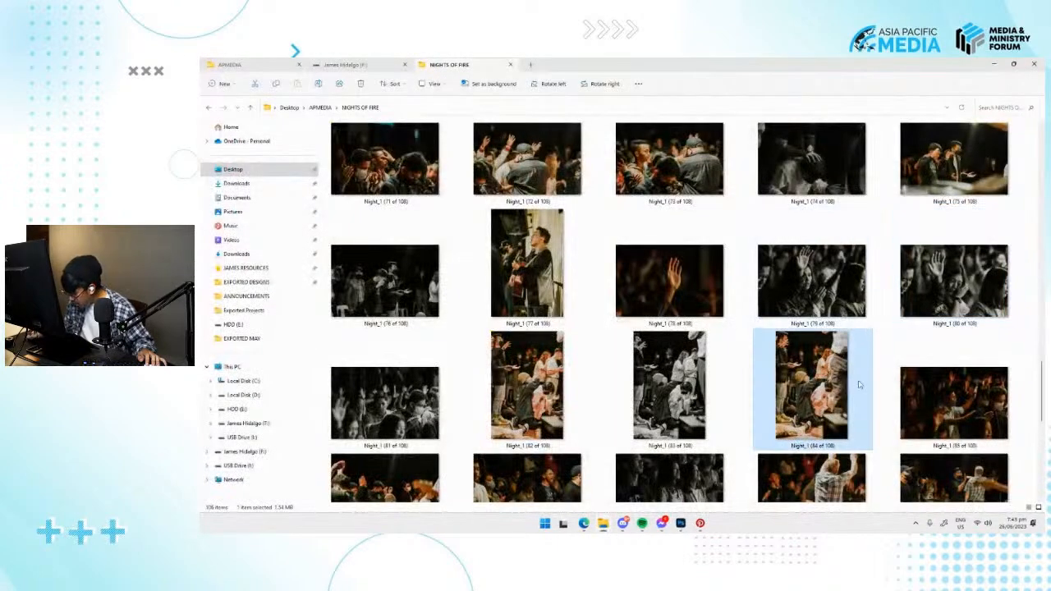
scroll(811, 385, down, 2)
scroll(663, 288, down, 5)
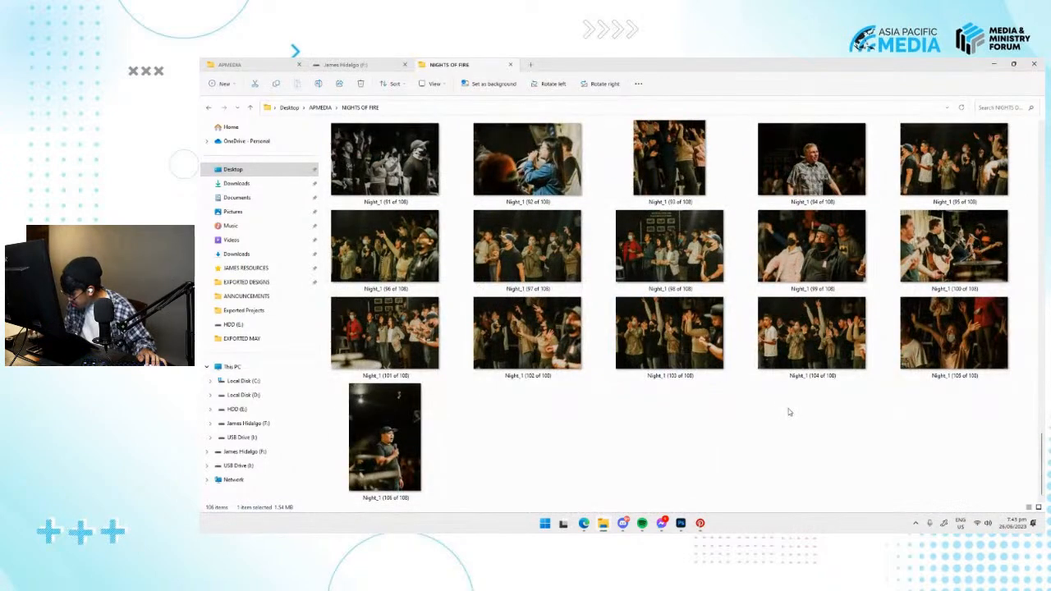
scroll(788, 412, up, 8)
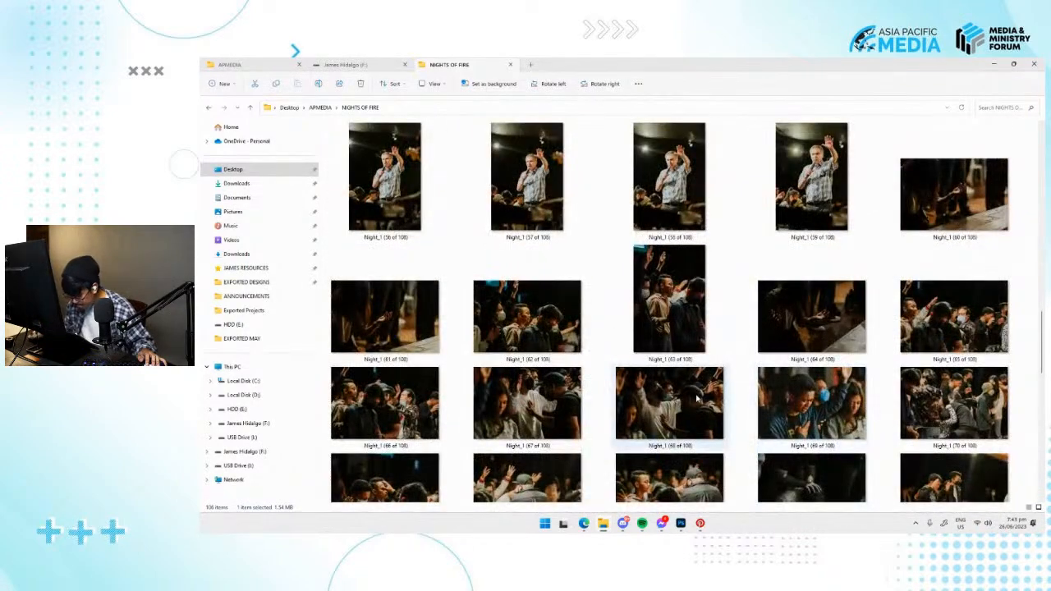
click(950, 413)
scroll(950, 394, up, 10)
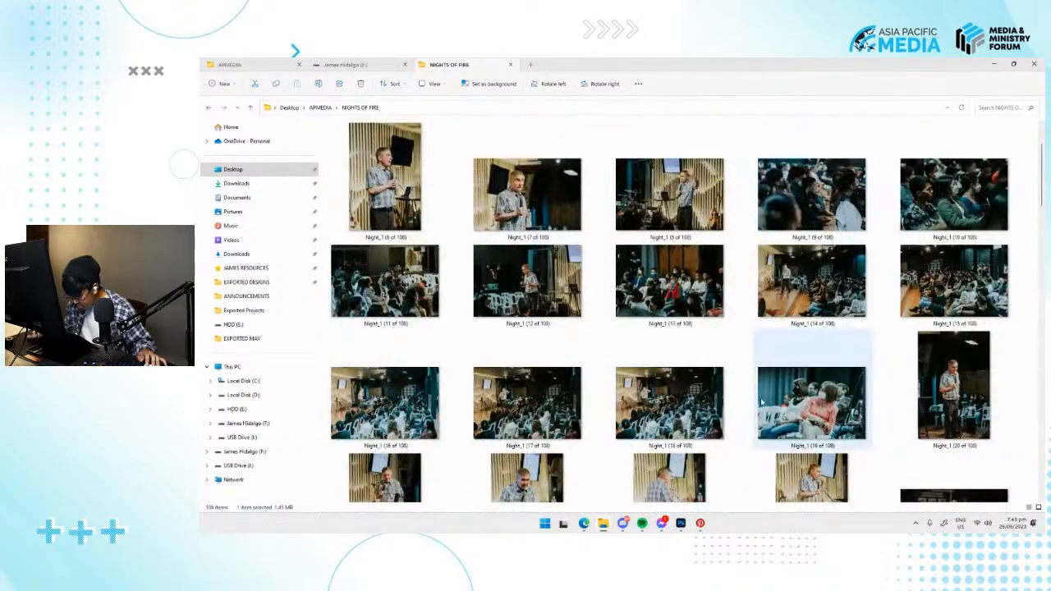
scroll(637, 376, down, 9)
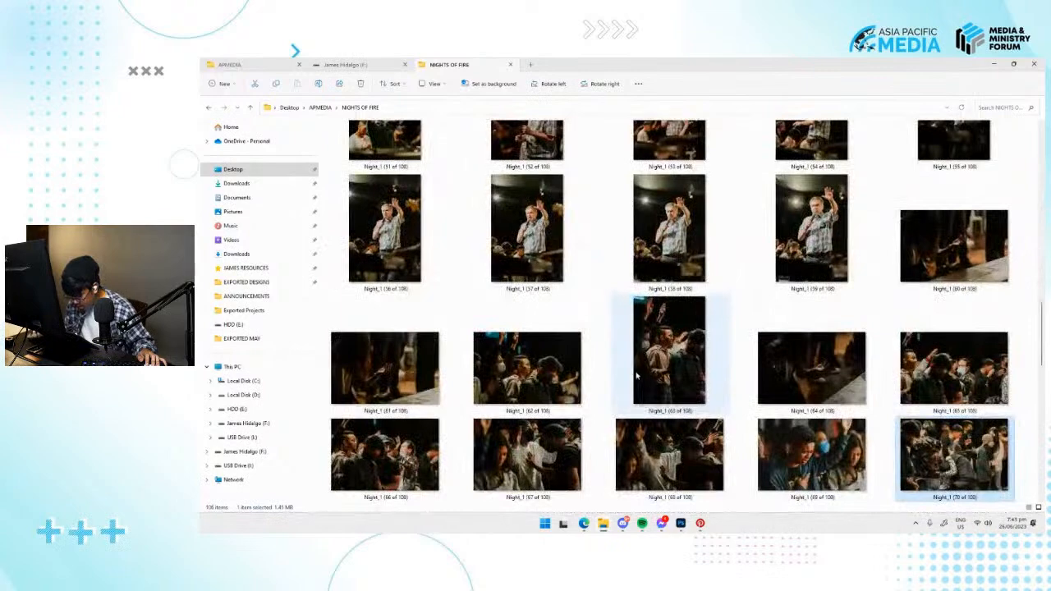
scroll(636, 370, up, 4)
scroll(634, 353, up, 3)
Place Night_1 (37 of 108) from the NIGHTS OF FIRE folder onto the BACKGROUND artboard in Photoshop.
click(532, 379)
drag(532, 380, 694, 273)
key(alt+Tab)
key(ctrl+z)
key(Return)
drag(742, 325, 729, 348)
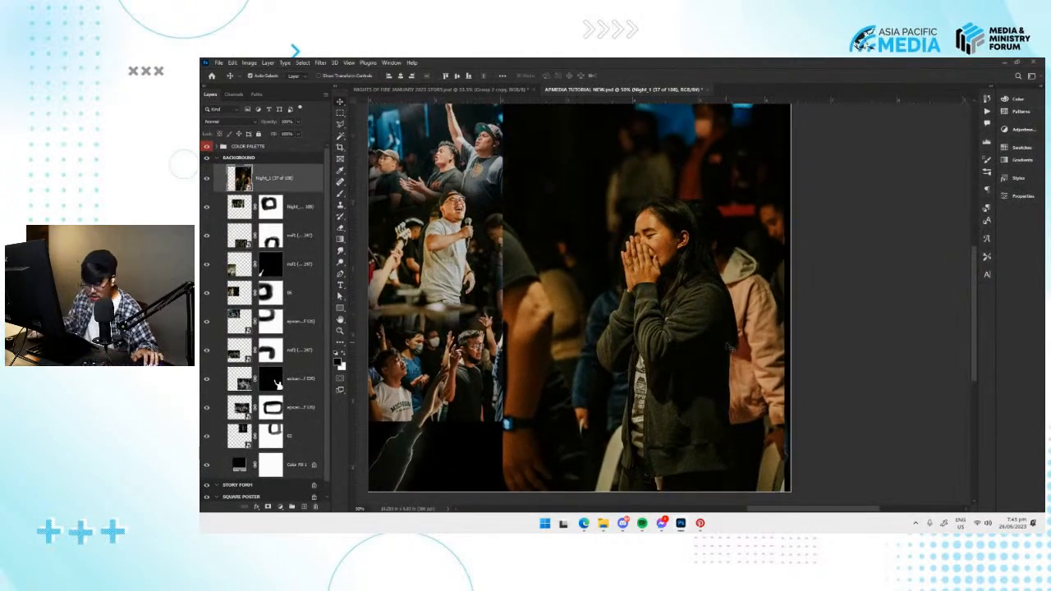
Scale the Night_1 (37 of 108) photo down and move it to the artboard's upper-right corner.
key(ctrl+minus)
key(ctrl+minus)
key(ctrl+t)
drag(715, 398, 684, 358)
drag(671, 316, 720, 258)
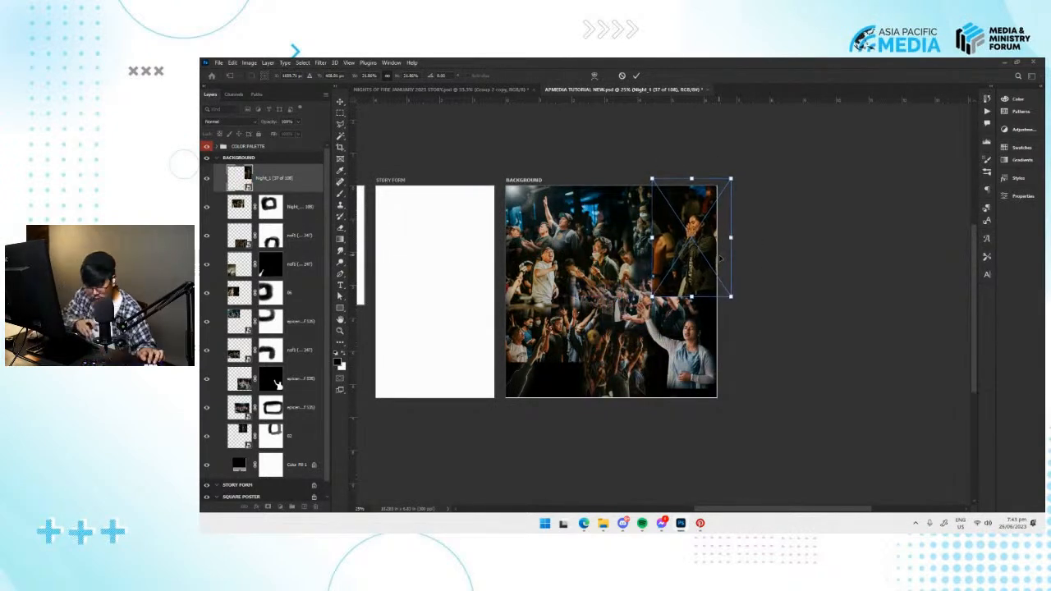
key(ctrl+plus)
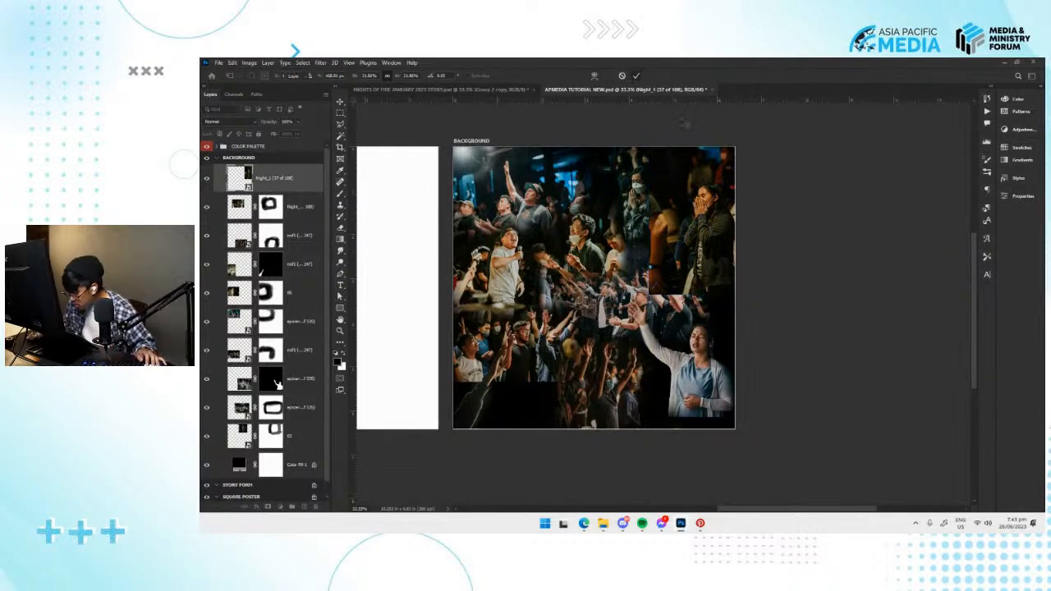
click(635, 76)
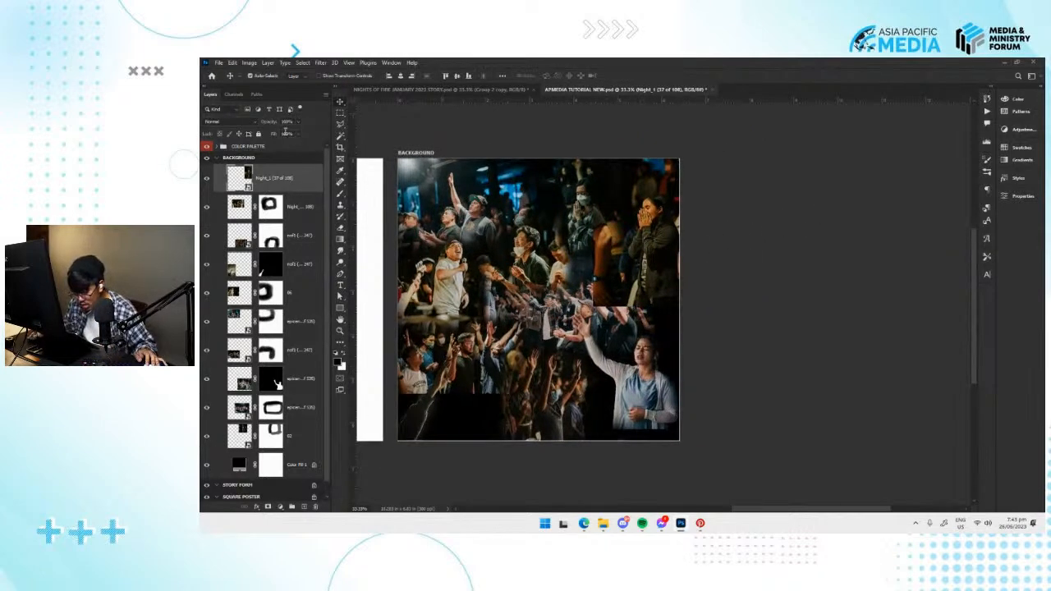
Set the Night_1 (37 of 108) opacity to 47%, slightly enlarge and align the photo over the crowd, and return it to full opacity.
drag(280, 138, 279, 133)
mouse_move(636, 230)
mouse_down()
mouse_move(681, 301)
mouse_move(657, 288)
mouse_move(642, 239)
mouse_up()
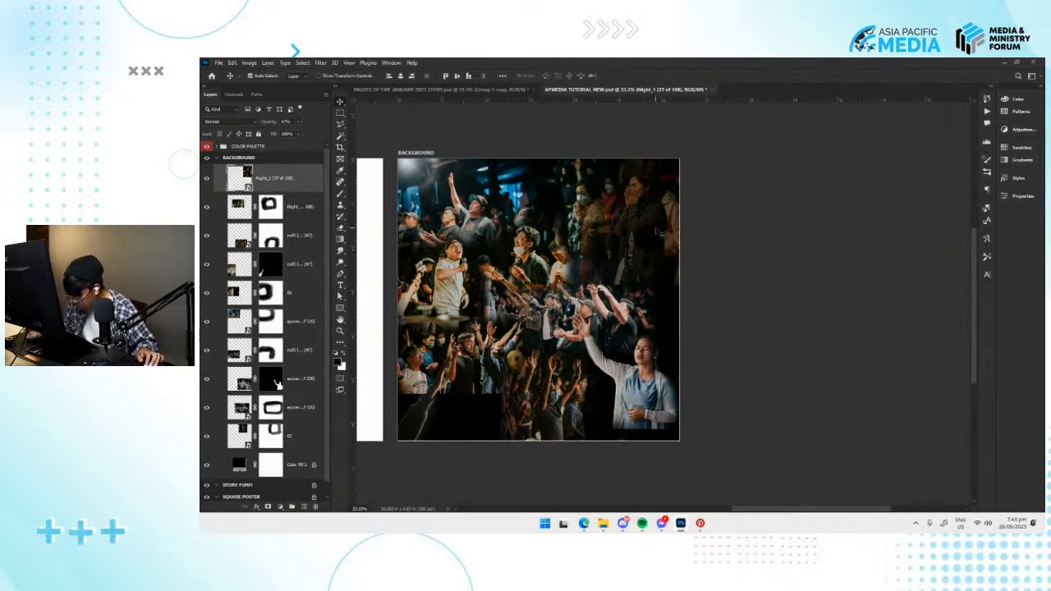
key(ctrl+plus)
drag(661, 208, 652, 246)
key(ctrl+t)
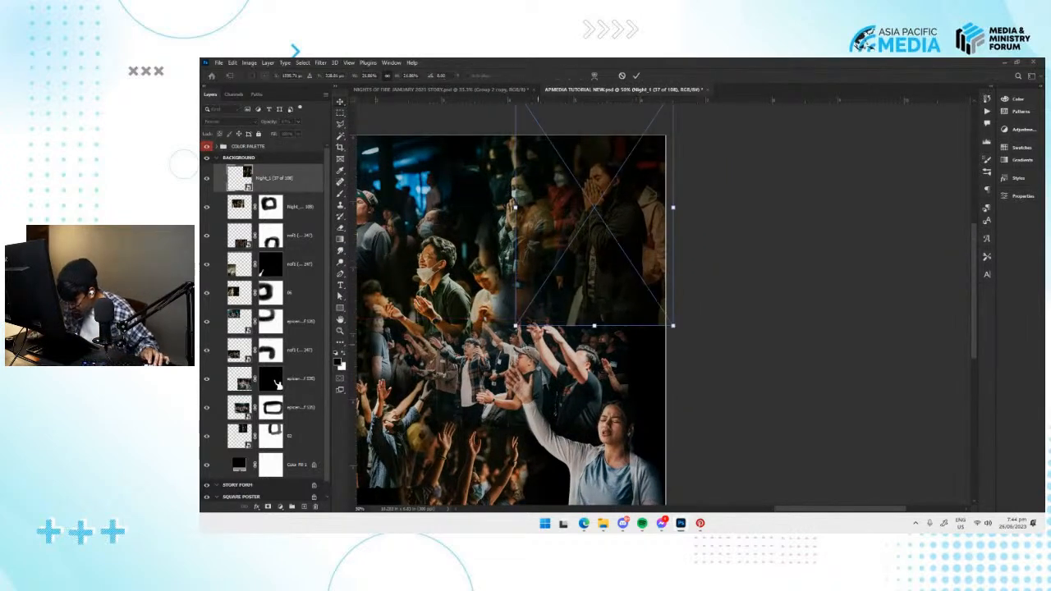
drag(517, 326, 507, 339)
drag(621, 277, 625, 274)
key(Return)
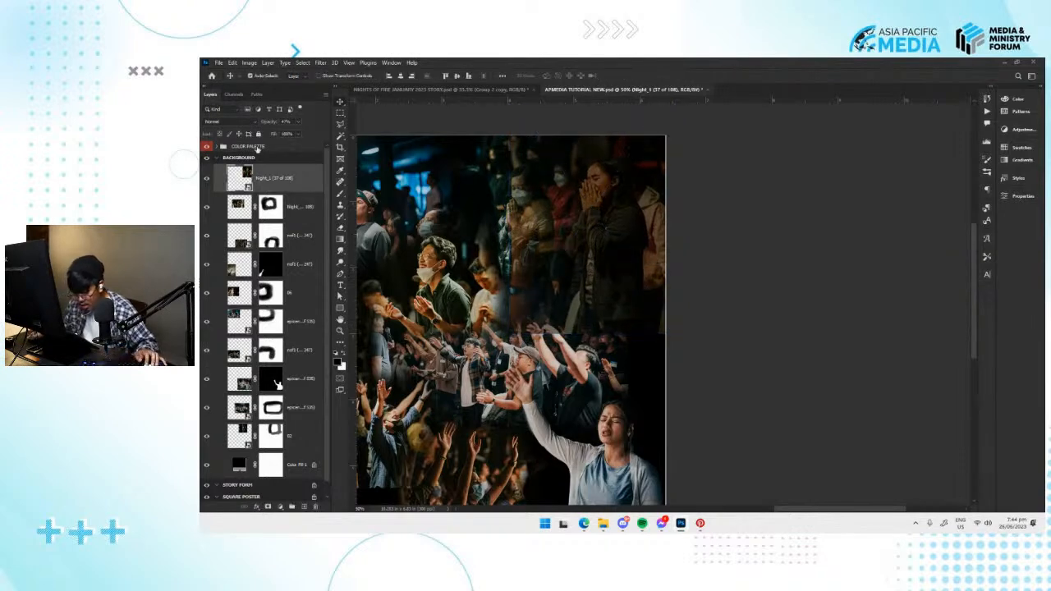
drag(309, 135, 654, 257)
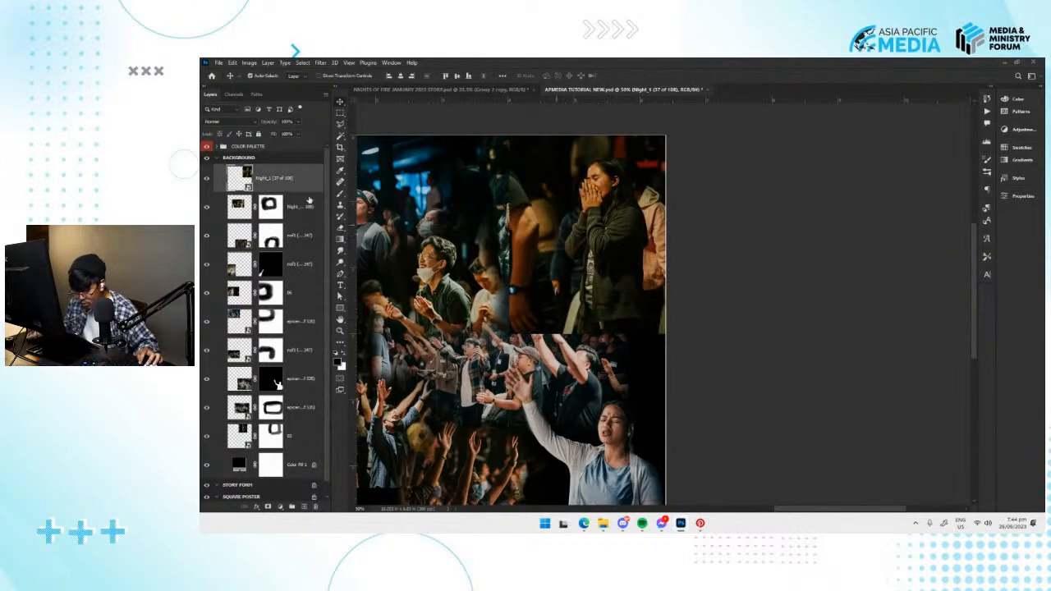
Mask the Night_1 (37 of 108) photo, paint away its inner and lower edges, and nudge the woman in blue down.
click(268, 507)
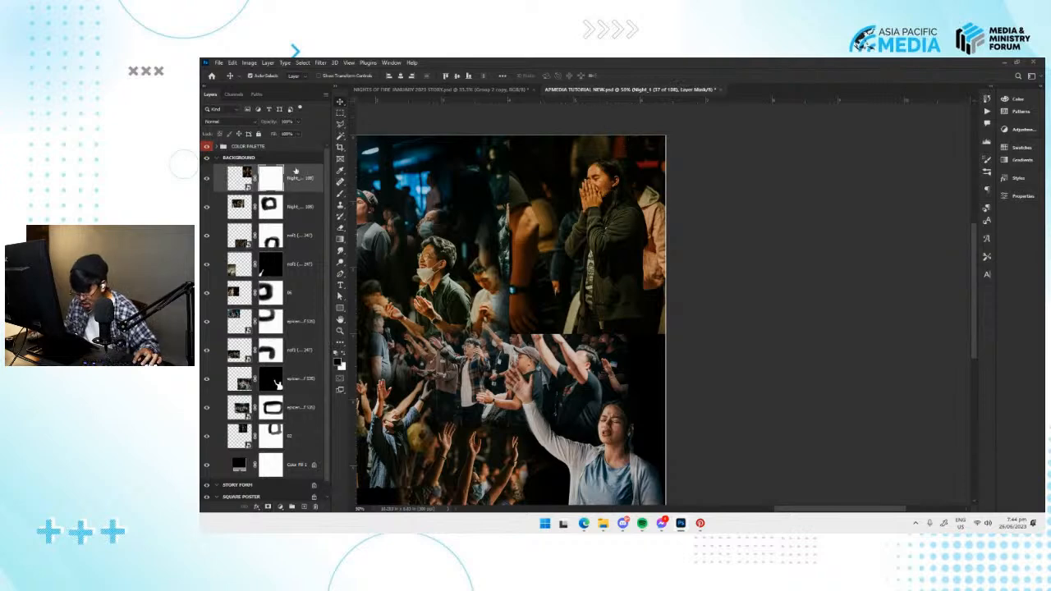
key(b)
mouse_move(505, 150)
mouse_down()
mouse_move(501, 258)
mouse_move(521, 314)
mouse_move(495, 278)
mouse_move(479, 209)
mouse_move(524, 293)
mouse_move(485, 301)
mouse_move(649, 307)
mouse_up()
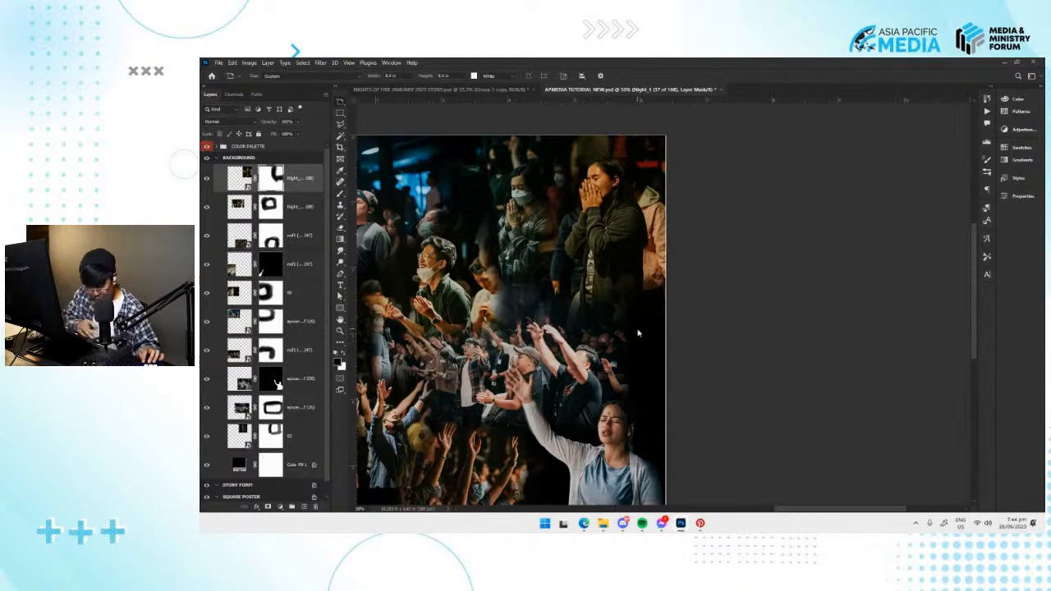
key(ctrl+minus)
drag(623, 362, 628, 339)
key(v)
drag(635, 407, 636, 427)
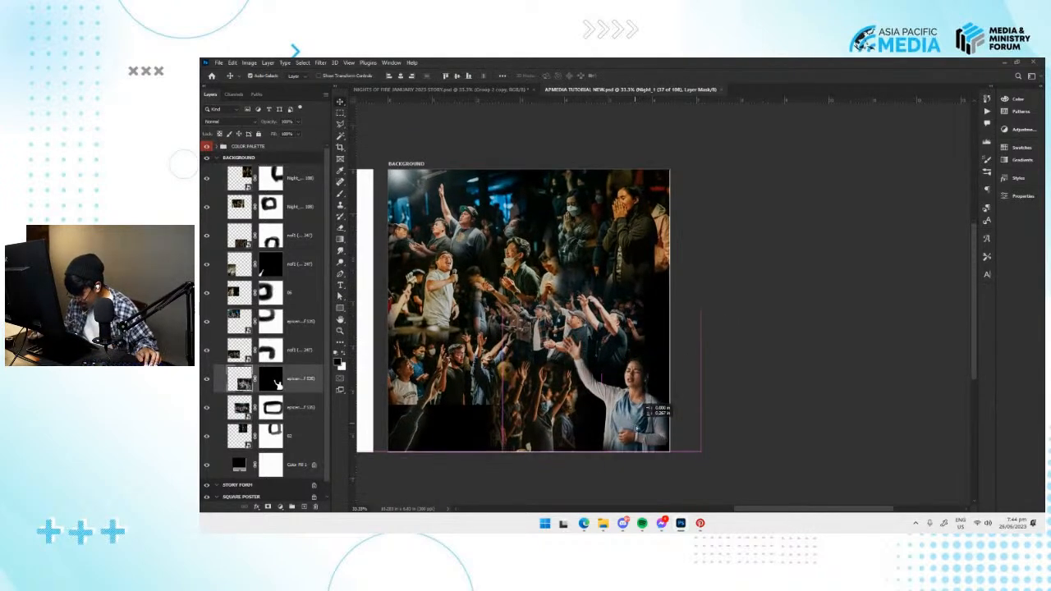
Look through the NIGHTS OF FIRE and EPIC EDITED PHOTOS COMPILATION folders for another crowd photo for the collage.
key(alt+Tab)
scroll(704, 339, down, 2)
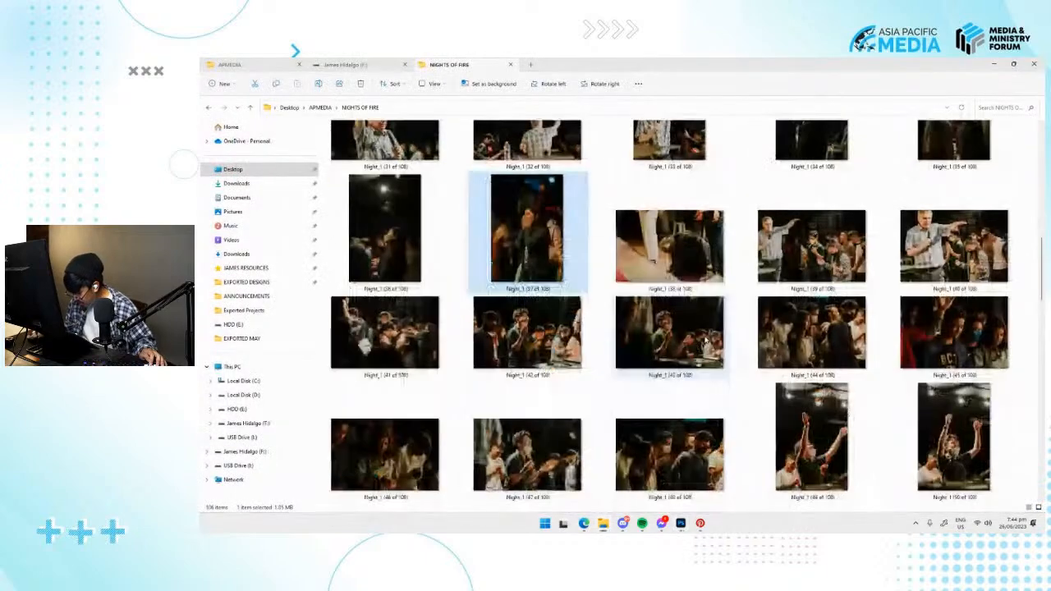
click(539, 345)
scroll(622, 337, down, 2)
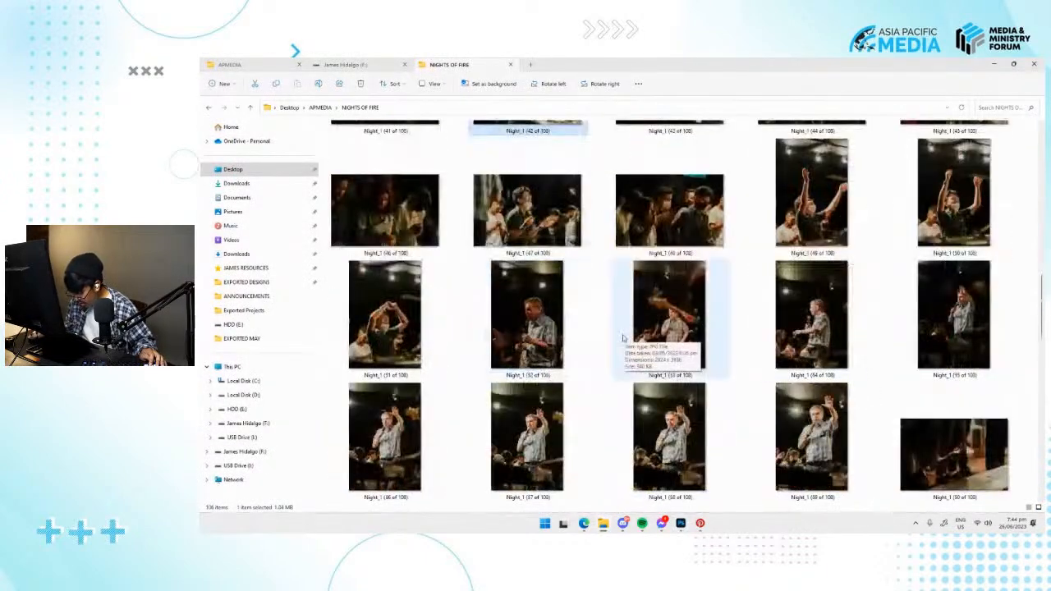
scroll(623, 337, down, 4)
scroll(864, 329, down, 6)
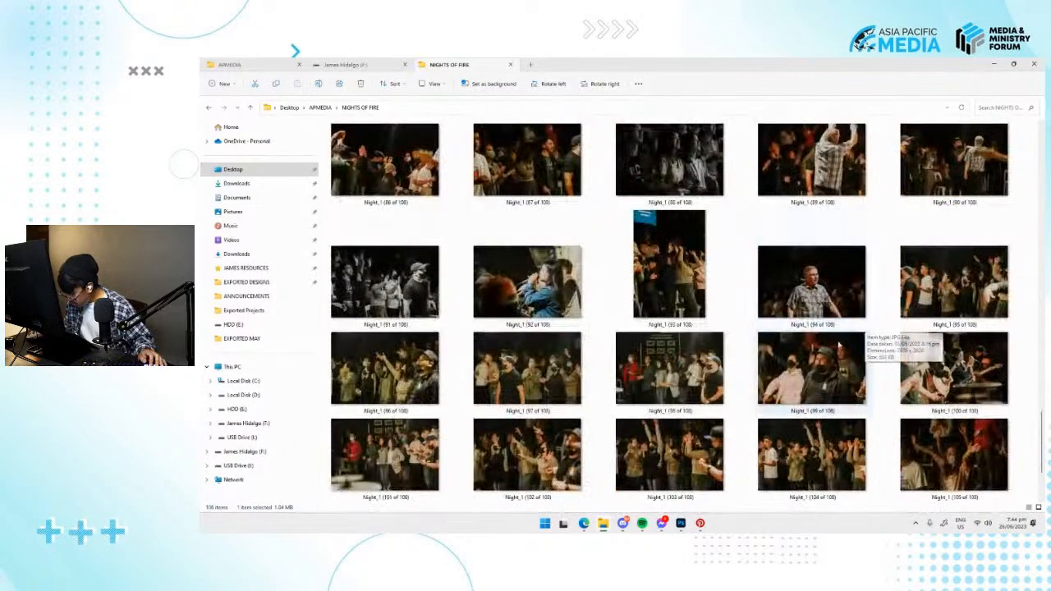
click(319, 107)
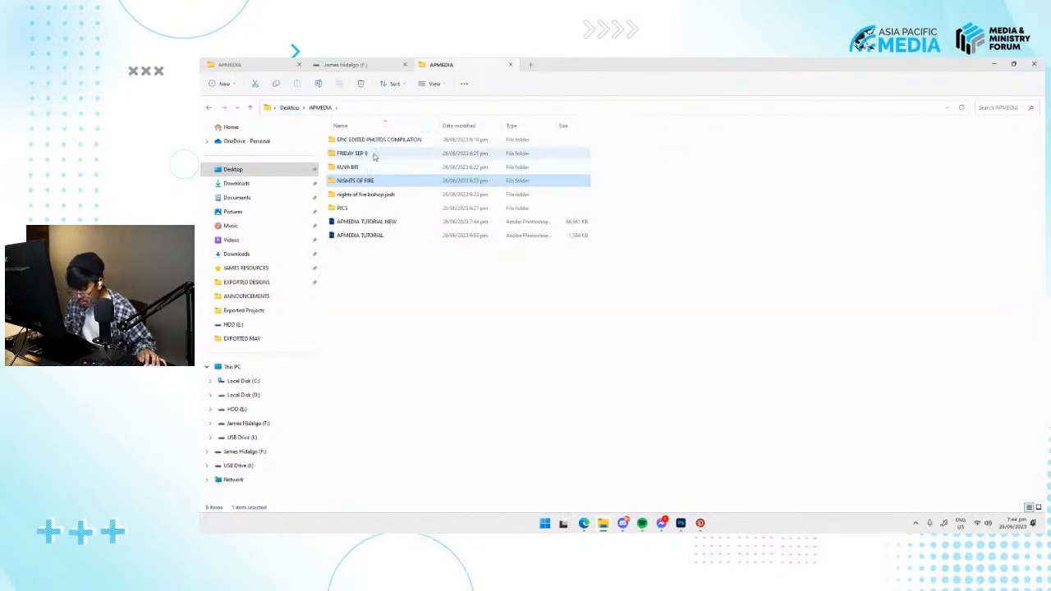
double_click(379, 141)
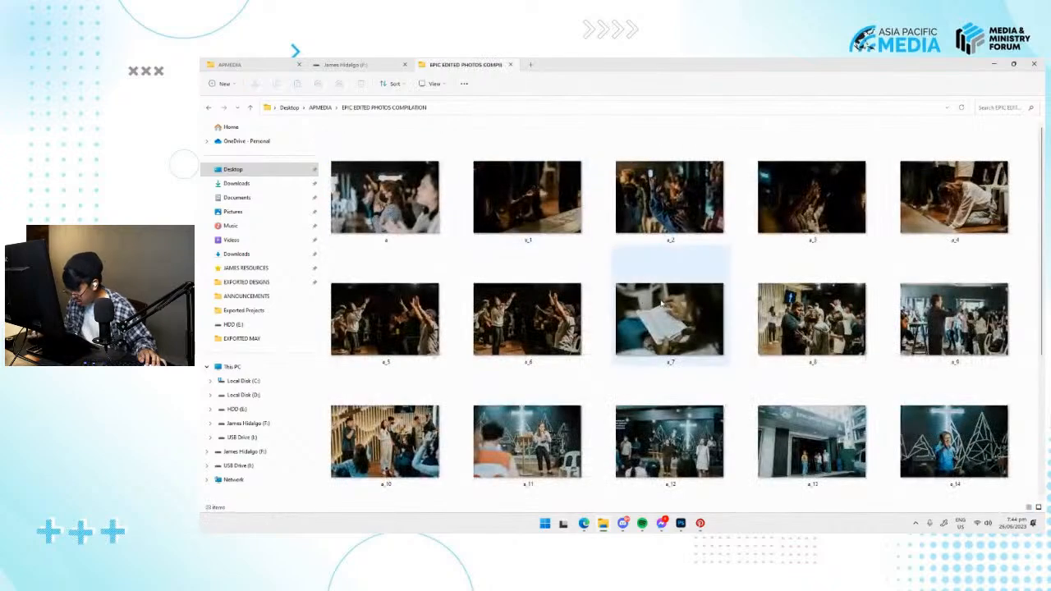
scroll(642, 320, down, 3)
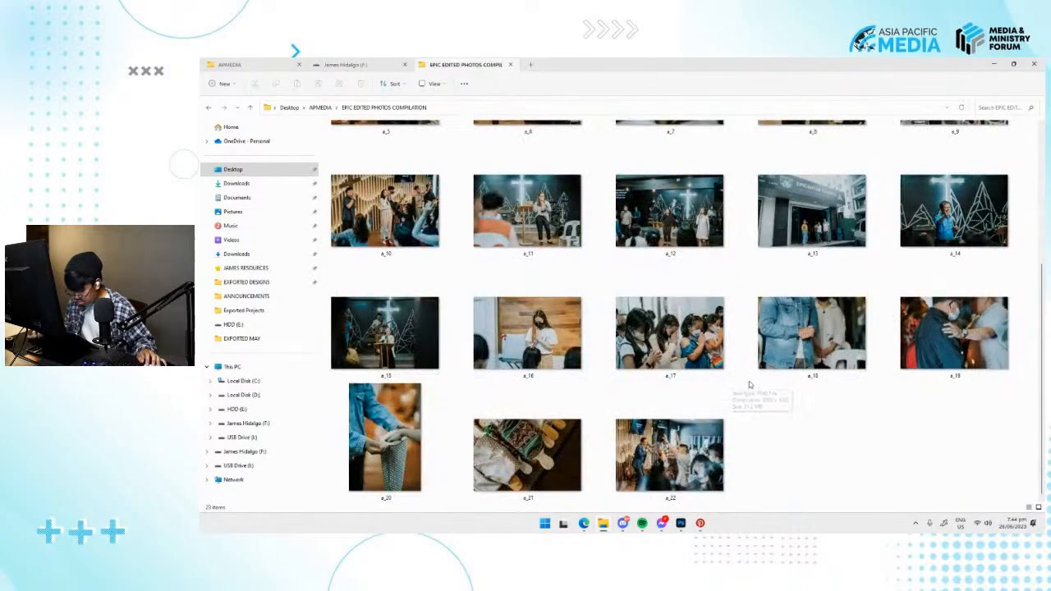
scroll(748, 381, up, 3)
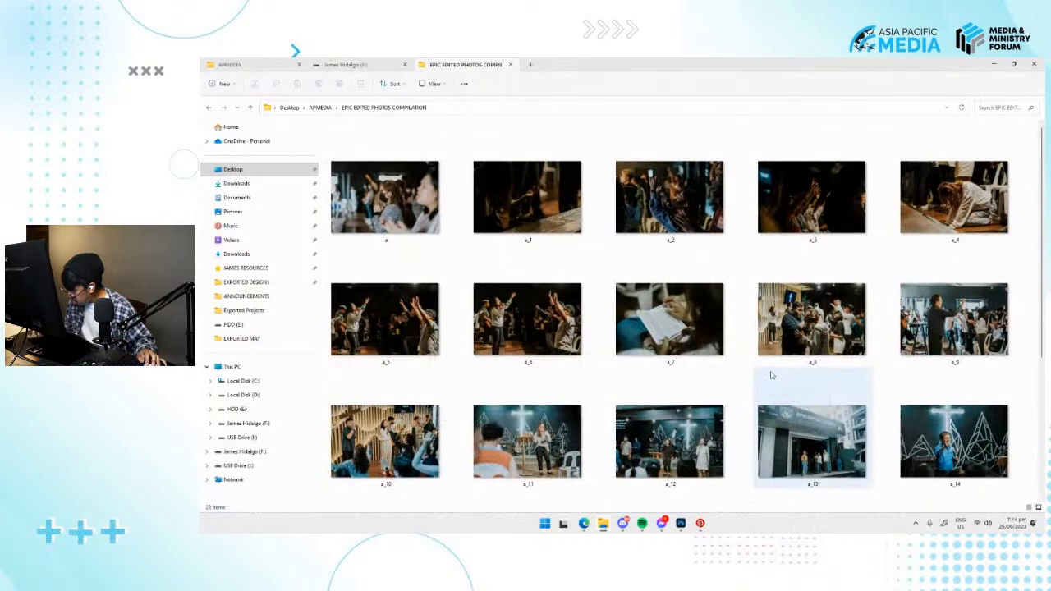
Place a_3 from the EPIC EDITED PHOTOS COMPILATION folder onto the BACKGROUND artboard in Photoshop and bring its layer above the other photos.
click(788, 221)
drag(800, 227, 762, 286)
key(alt+Tab)
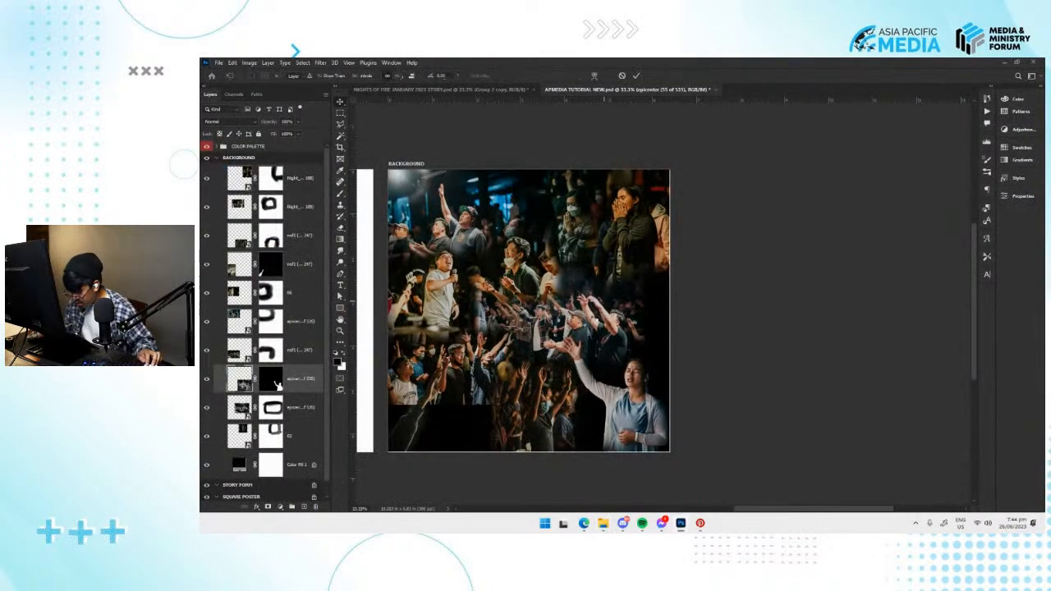
drag(601, 319, 602, 346)
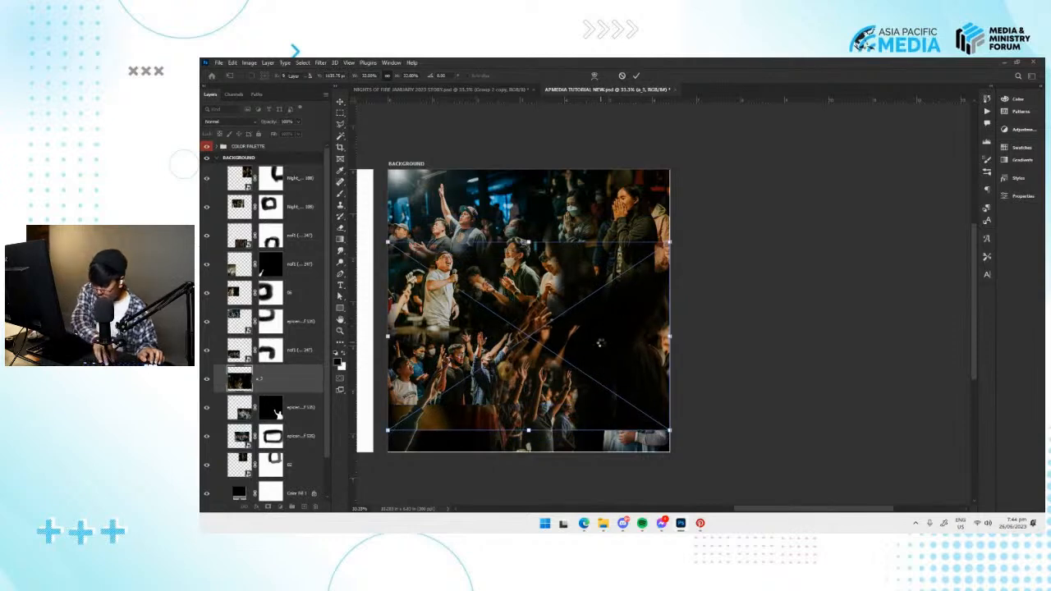
key(ctrl+shift+bracketright)
Flip the a_3 photo horizontally, scale it down, and place it over the right half of the artboard.
drag(636, 432, 657, 435)
right_click(657, 435)
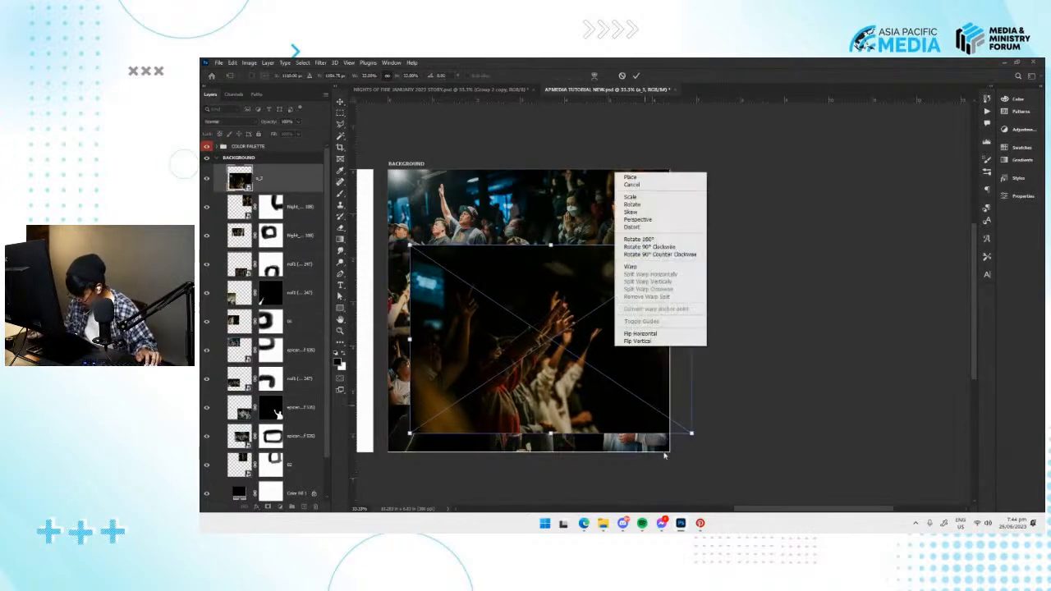
click(640, 334)
drag(640, 333, 656, 338)
drag(711, 249, 647, 290)
drag(604, 338, 647, 318)
key(Return)
Lower the a_3 photo's opacity and move it down to the artboard's lower middle.
drag(283, 133, 290, 132)
key(ctrl+t)
drag(646, 349, 583, 429)
key(Return)
key(t)
key(v)
Shift the woman in blue toward the artboard's right edge and slightly resize her photo.
drag(650, 432, 662, 430)
key(ctrl+t)
drag(615, 316, 615, 311)
drag(667, 382, 672, 379)
key(Return)
click(532, 275)
key(ctrl+t)
key(Return)
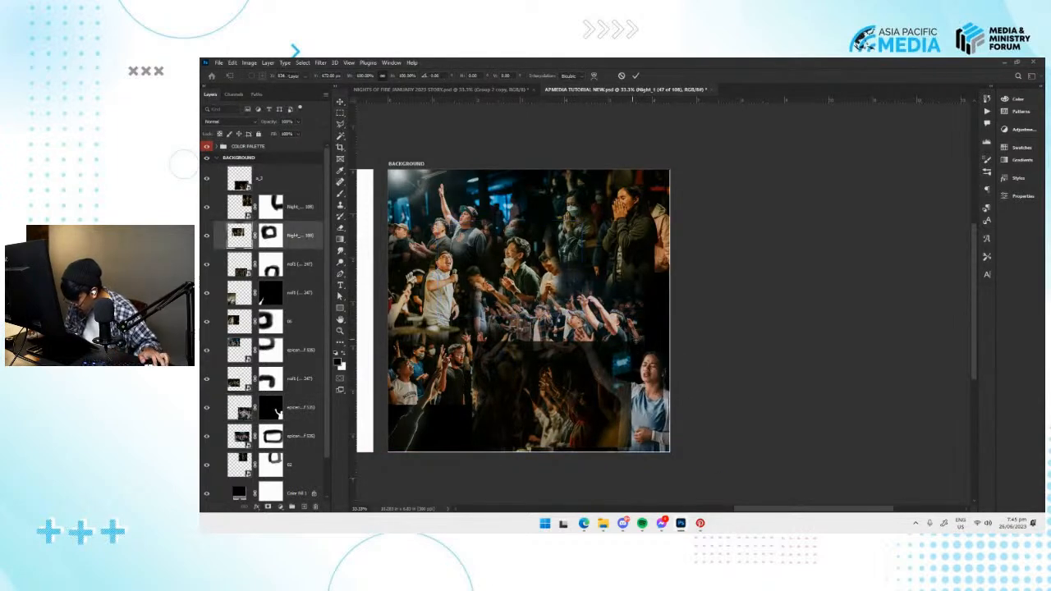
Move the crowd photo with outstretched arms above the woman in blue so it aligns with the artboard's right edge.
click(622, 327)
key(ctrl+t)
drag(624, 327, 649, 329)
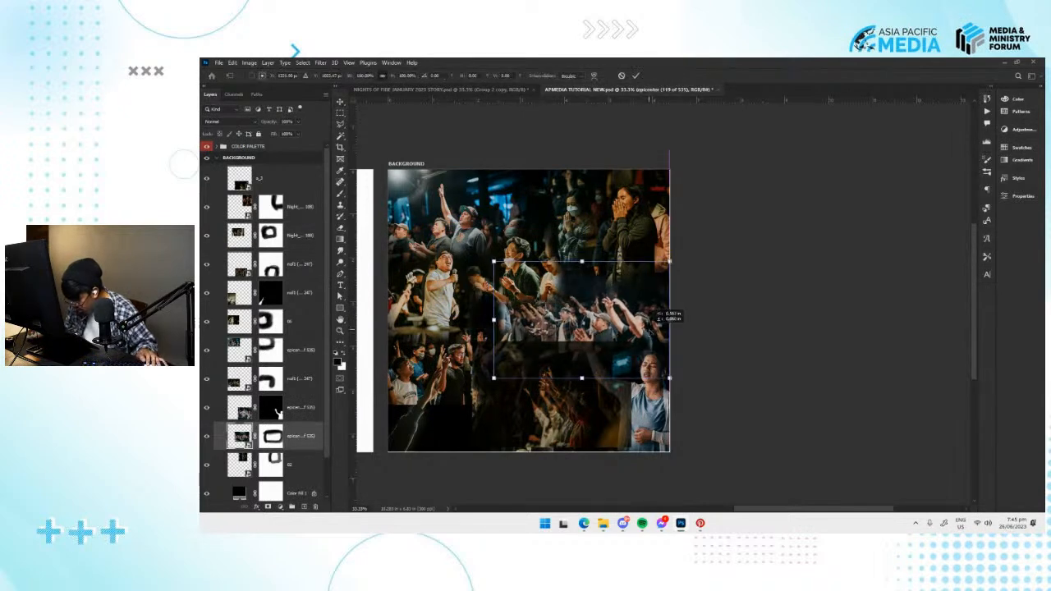
key(Return)
Return the a_3 photo to 100% opacity and add a layer mask to it.
drag(568, 397, 565, 393)
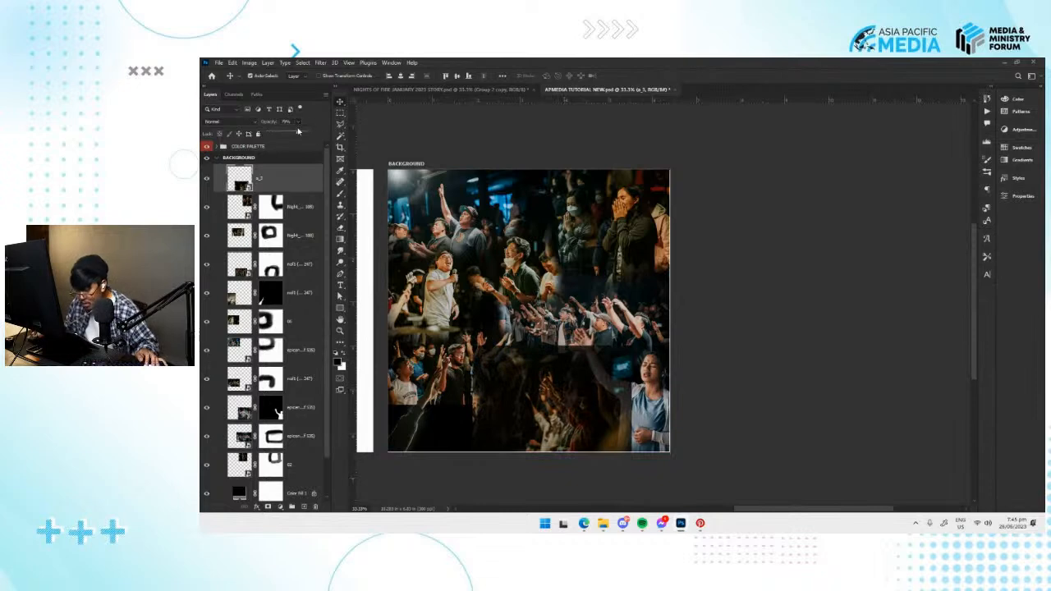
drag(311, 133, 312, 133)
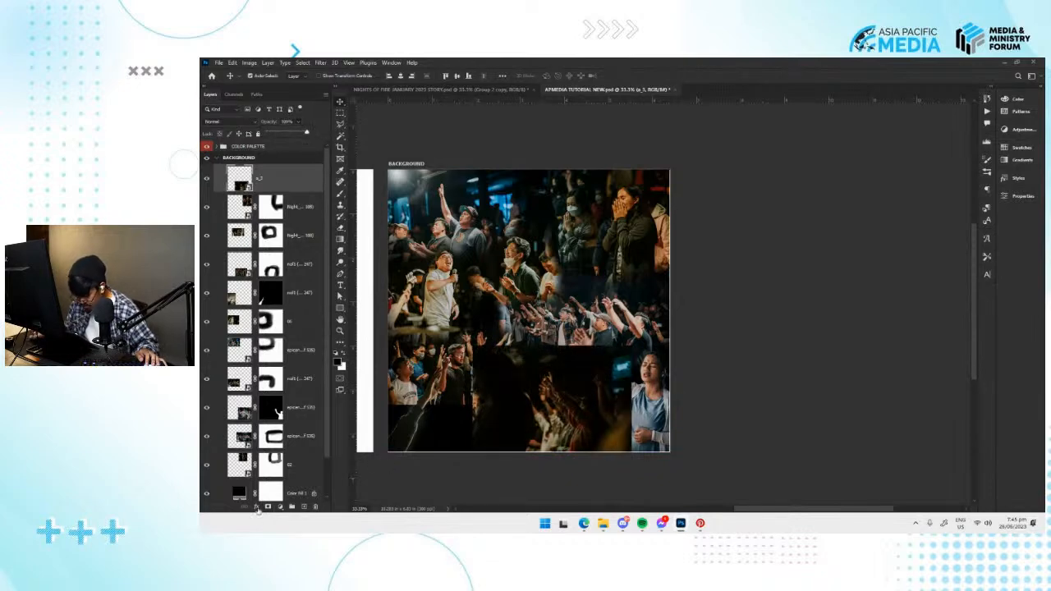
click(268, 507)
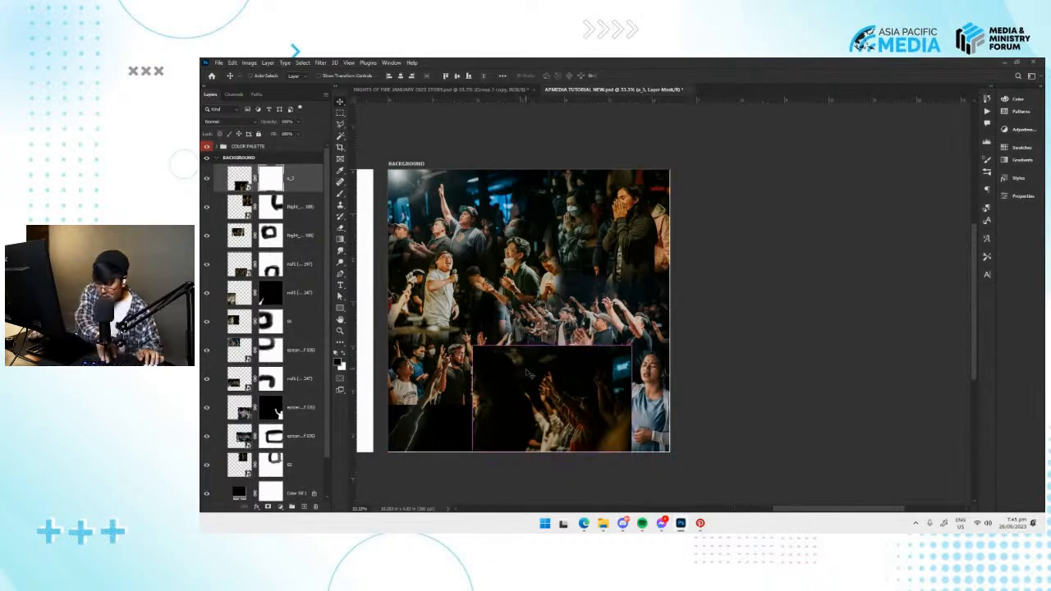
Paint away the a_3 photo's edges on its mask with the Brush, revealing the surrounding crowd and the woman in blue.
key(ctrl+plus)
key(ctrl+plus)
drag(600, 370, 764, 241)
key(b)
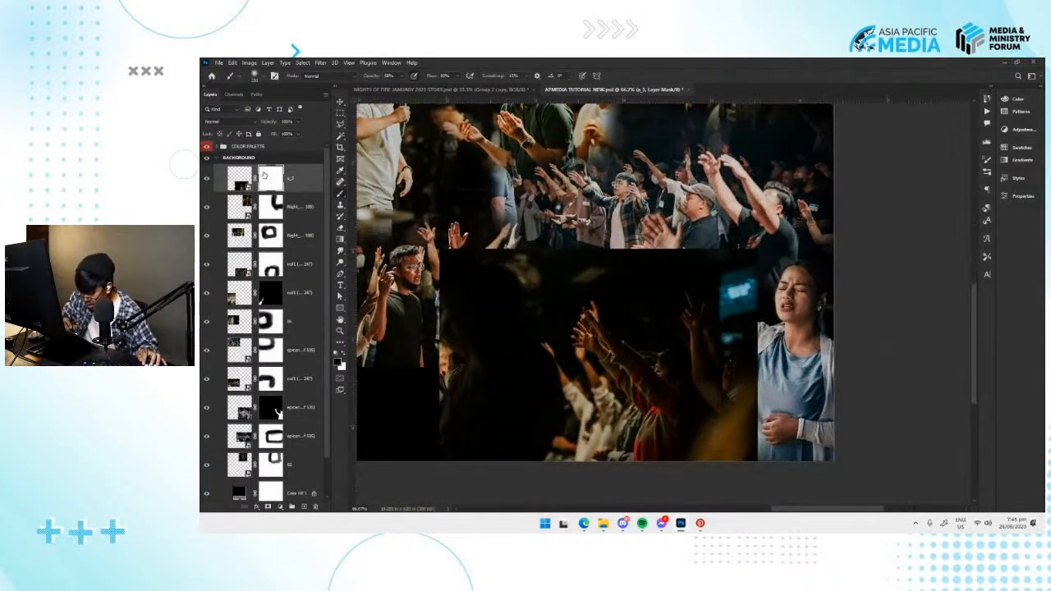
mouse_move(459, 281)
mouse_down()
mouse_move(418, 335)
mouse_move(437, 371)
mouse_move(422, 417)
mouse_move(431, 374)
mouse_move(464, 435)
mouse_move(484, 454)
mouse_up()
mouse_move(447, 399)
mouse_down()
mouse_move(480, 246)
mouse_move(456, 267)
mouse_move(698, 255)
mouse_move(581, 269)
mouse_move(678, 274)
mouse_up()
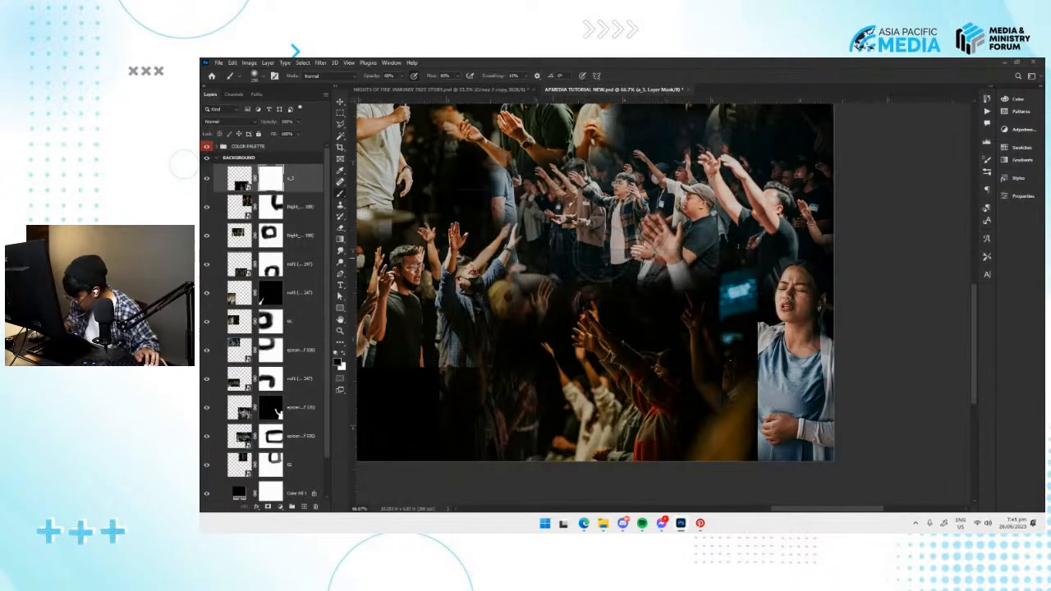
mouse_move(767, 238)
mouse_down()
mouse_move(751, 259)
mouse_move(774, 309)
mouse_move(775, 385)
mouse_move(727, 445)
mouse_move(772, 433)
mouse_move(749, 279)
mouse_move(653, 261)
mouse_move(686, 267)
mouse_move(475, 345)
mouse_move(499, 371)
mouse_move(491, 431)
mouse_up()
mouse_move(515, 302)
mouse_down()
mouse_move(464, 394)
mouse_move(475, 468)
mouse_move(535, 464)
mouse_move(533, 343)
mouse_move(518, 377)
mouse_move(613, 417)
mouse_up()
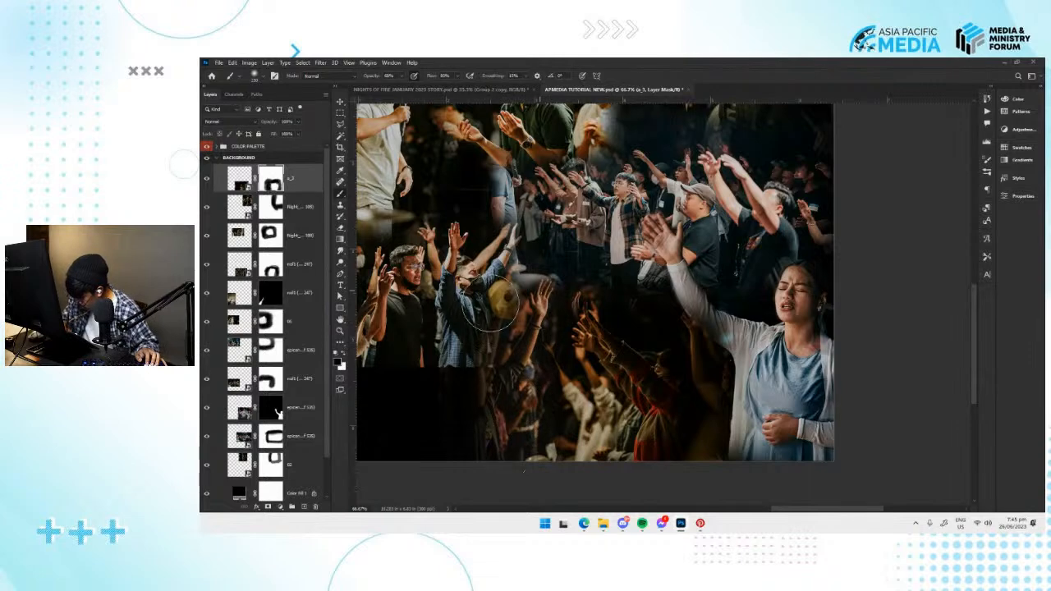
mouse_move(529, 343)
mouse_down()
mouse_move(565, 443)
mouse_move(589, 437)
mouse_move(584, 457)
mouse_up()
Move the masked a_3 photo to the artboard's lower-left corner and flip it horizontally.
key(v)
drag(640, 416, 588, 414)
key(ctrl+t)
right_click(588, 415)
click(599, 392)
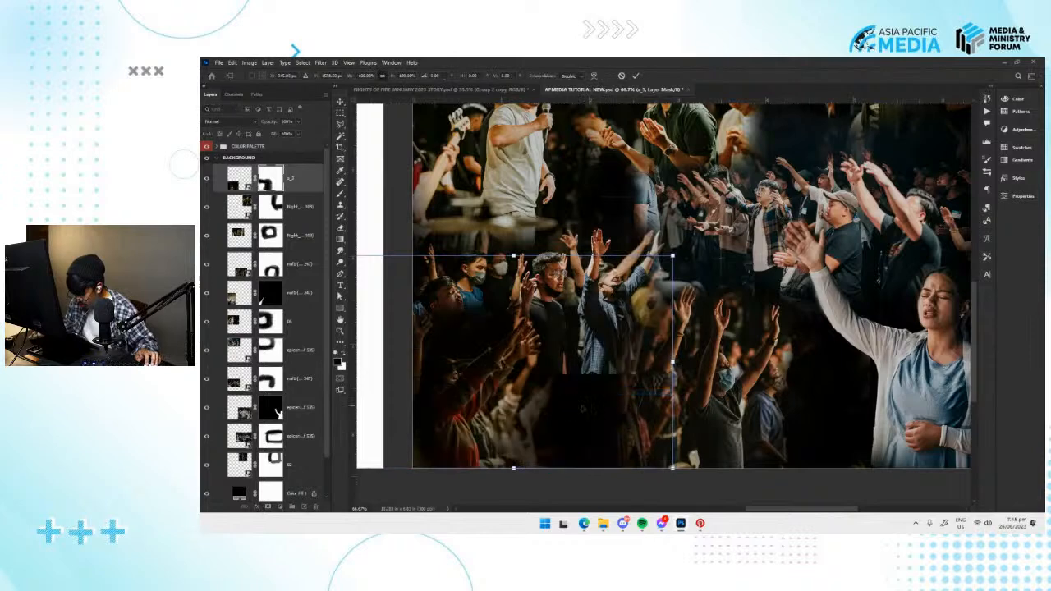
drag(511, 402, 549, 417)
key(Return)
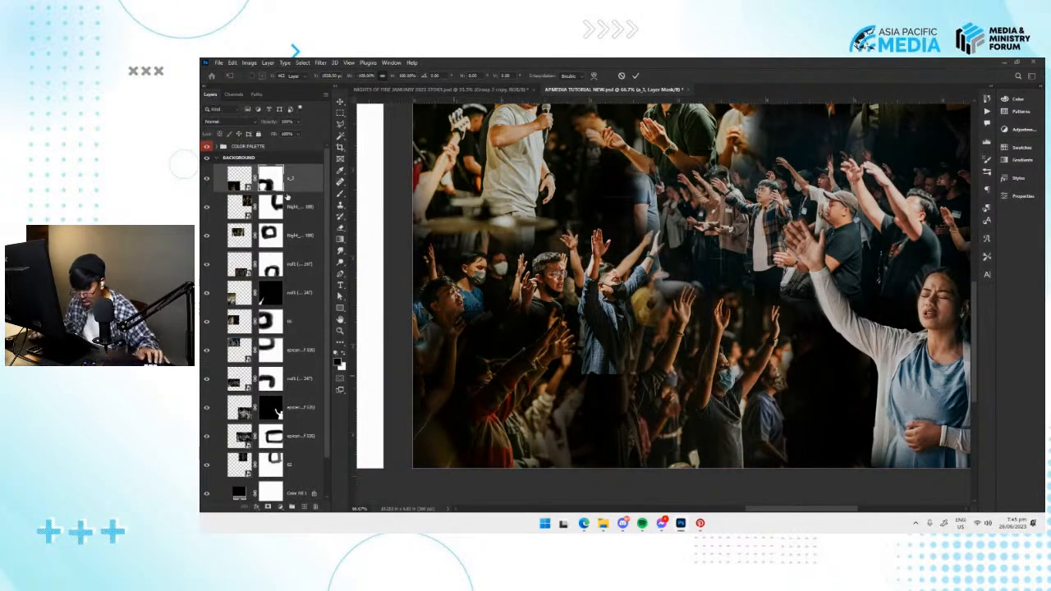
Rework the a_3 mask with the Brush to reveal the boy in the white shirt and blend the lower-left crowd.
mouse_move(474, 386)
mouse_down()
mouse_move(458, 431)
mouse_move(473, 396)
mouse_move(441, 357)
mouse_move(445, 434)
mouse_move(434, 423)
mouse_up()
key(ctrl+z)
key(b)
mouse_move(492, 399)
mouse_down()
mouse_move(555, 442)
mouse_move(545, 386)
mouse_up()
key(x)
mouse_move(415, 342)
mouse_down()
mouse_move(492, 307)
mouse_move(438, 352)
mouse_move(520, 292)
mouse_up()
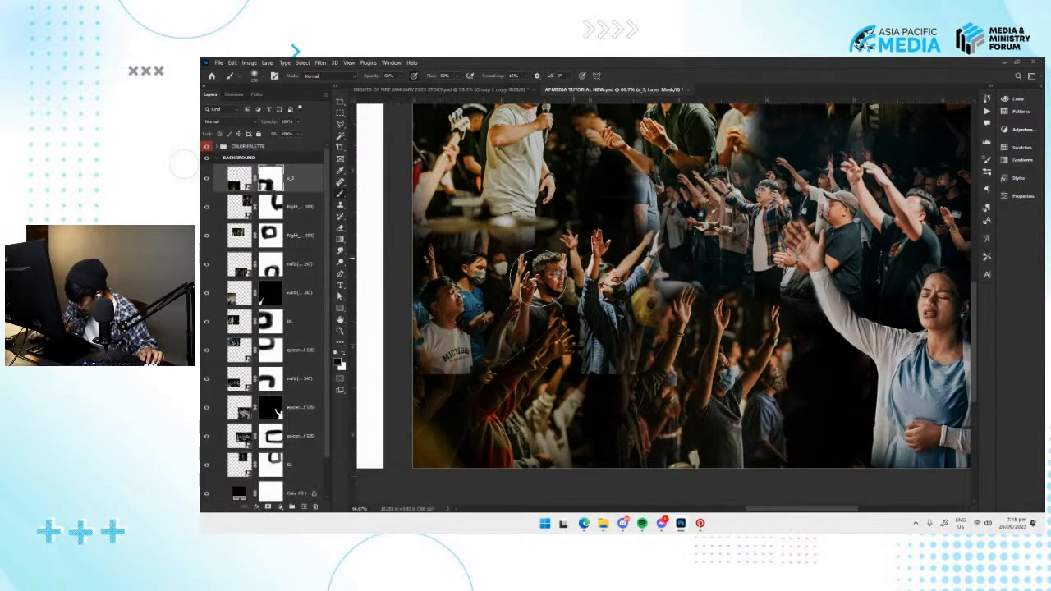
mouse_move(567, 435)
mouse_down()
mouse_move(608, 406)
mouse_move(660, 439)
mouse_move(632, 421)
mouse_up()
Undo a trial shift of the blue-shirted man's crowd photo and touch up its layer mask with the Brush.
key(v)
drag(646, 384, 640, 384)
key(ctrl+z)
ctrl+click(621, 326)
key(v)
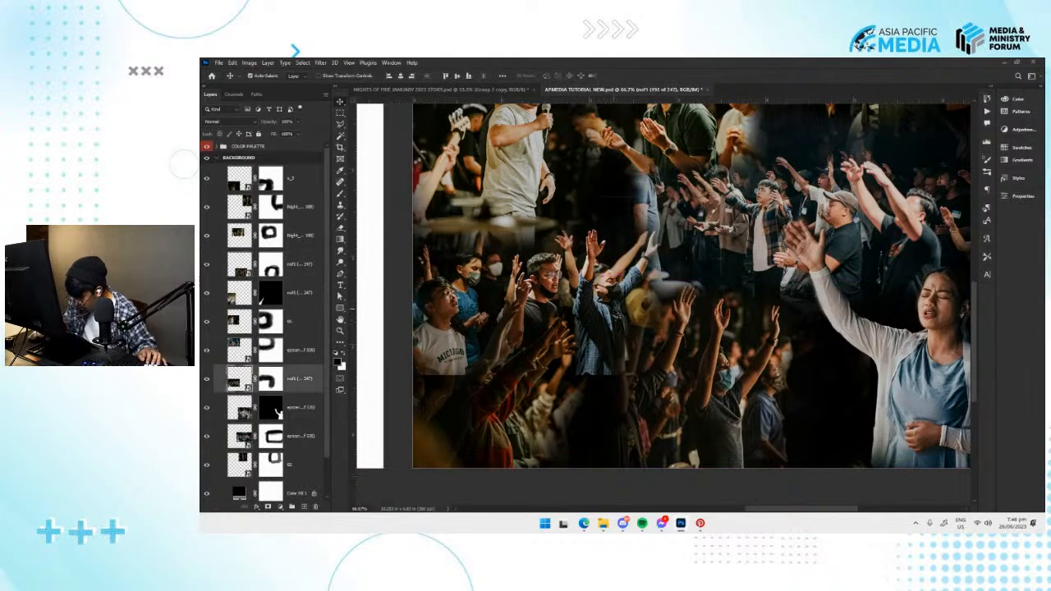
key(b)
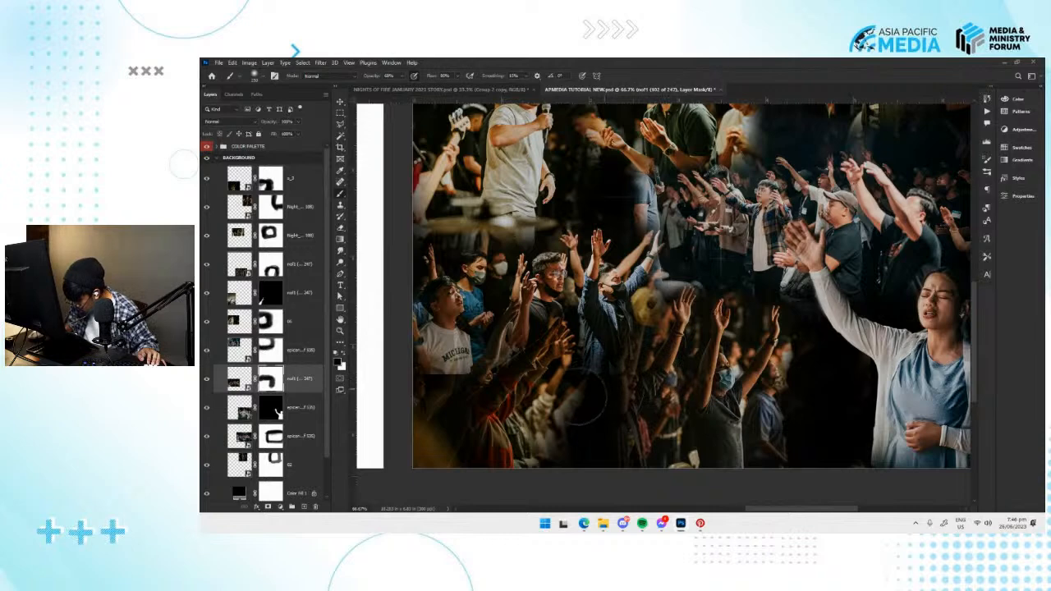
Nudge the photo of the masked man with raised arms to the left and touch up its layer mask.
key(v)
drag(663, 372, 653, 372)
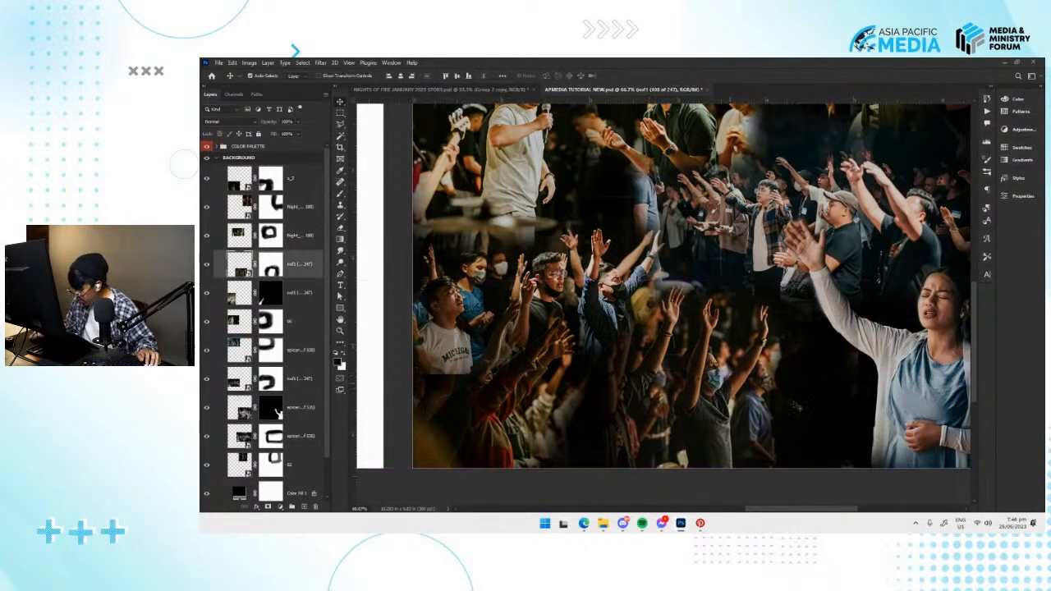
drag(856, 411, 767, 399)
key(b)
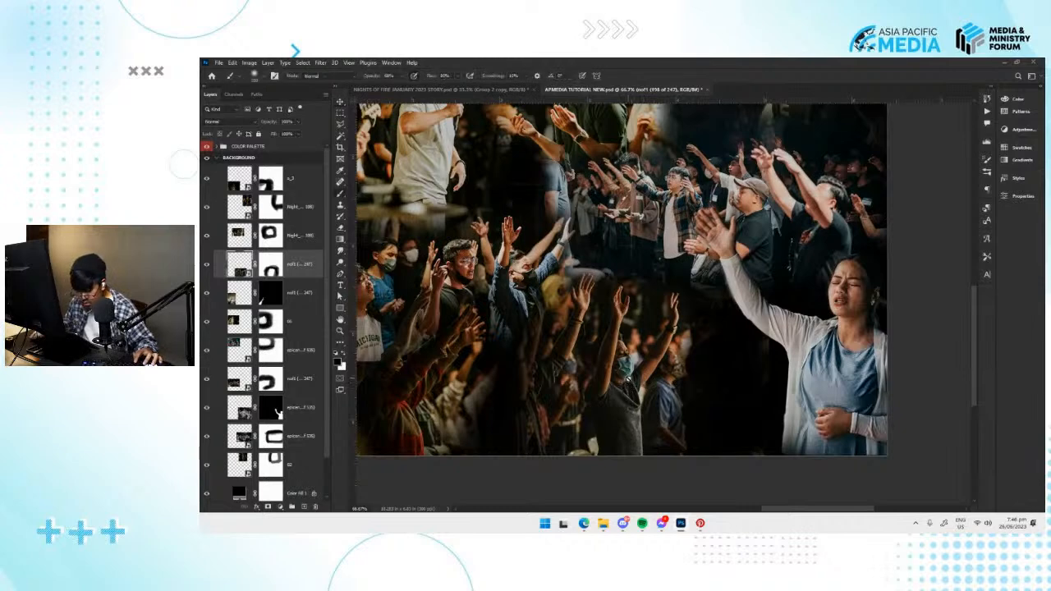
key(shift+v)
key(ctrl+minus)
key(ctrl+minus)
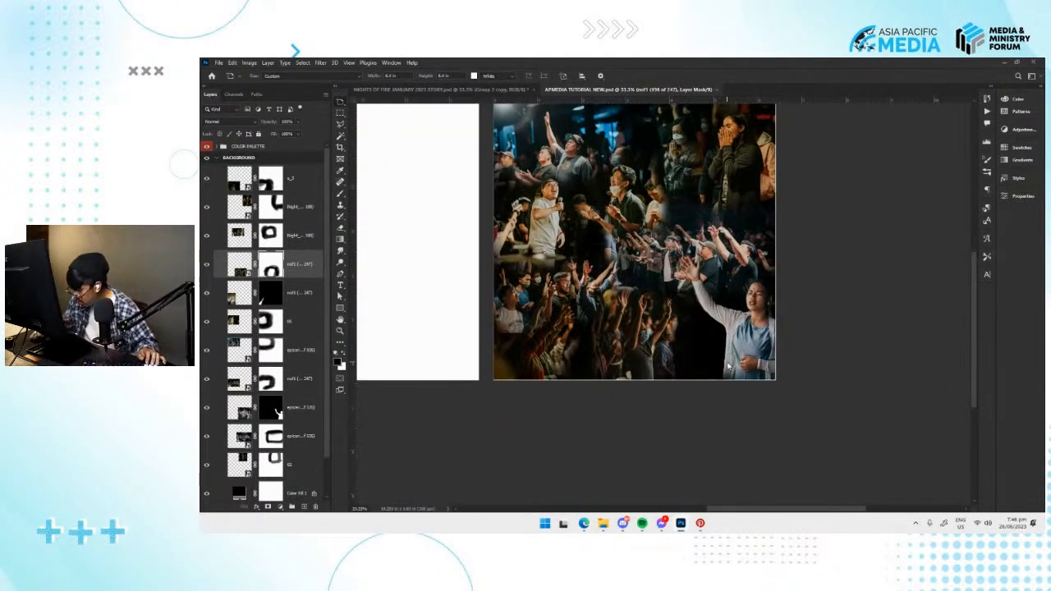
Place COMMUNION SUNDAY 2 (84 of 173) from the FRIDAY SEP 9 folder onto the BACKGROUND artboard in Photoshop.
key(alt+Tab)
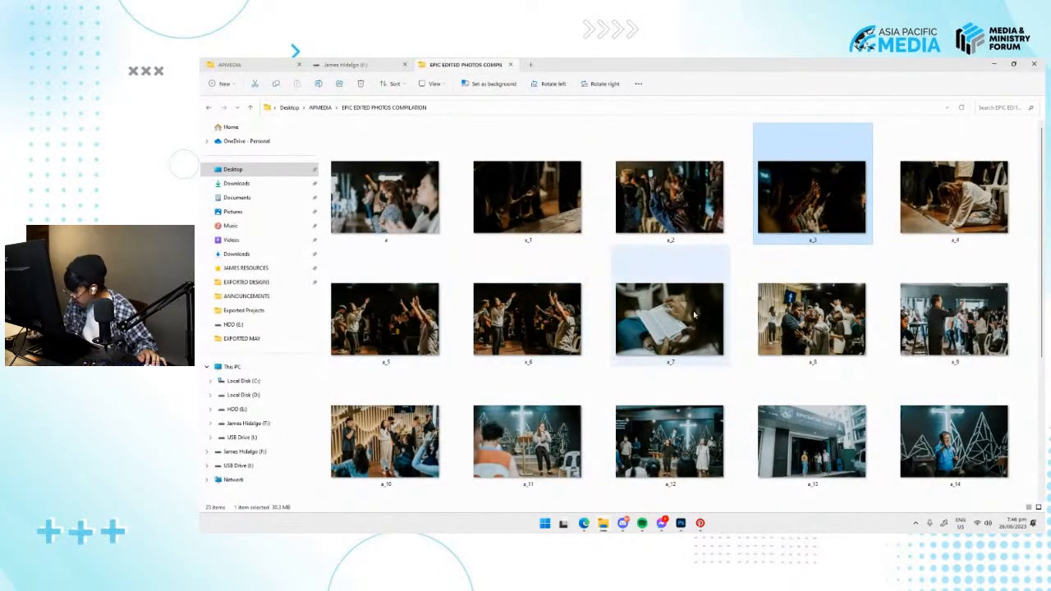
scroll(694, 315, down, 3)
scroll(670, 303, up, 3)
click(304, 109)
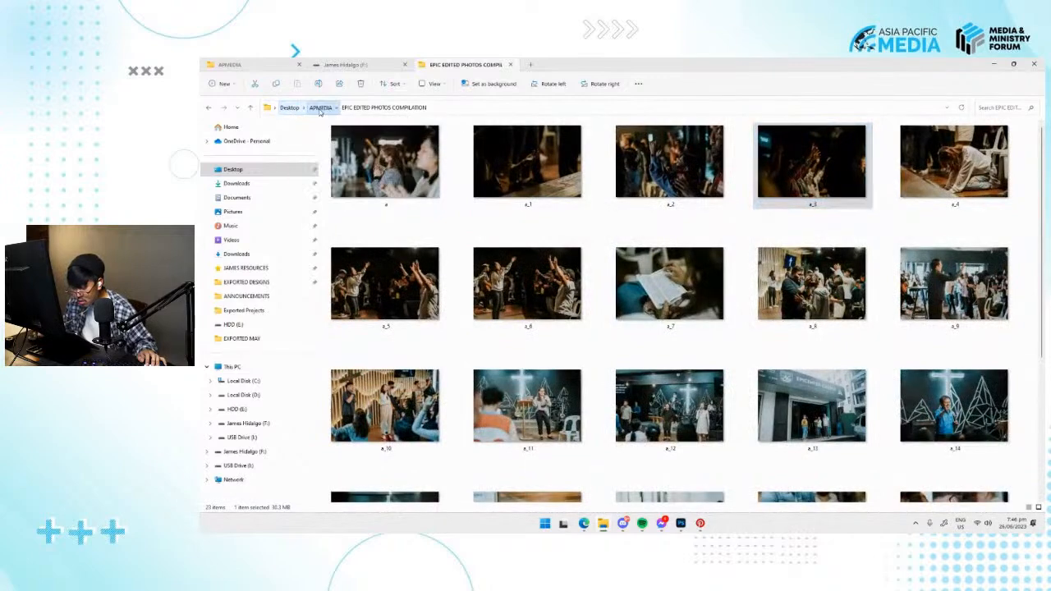
click(320, 108)
double_click(359, 155)
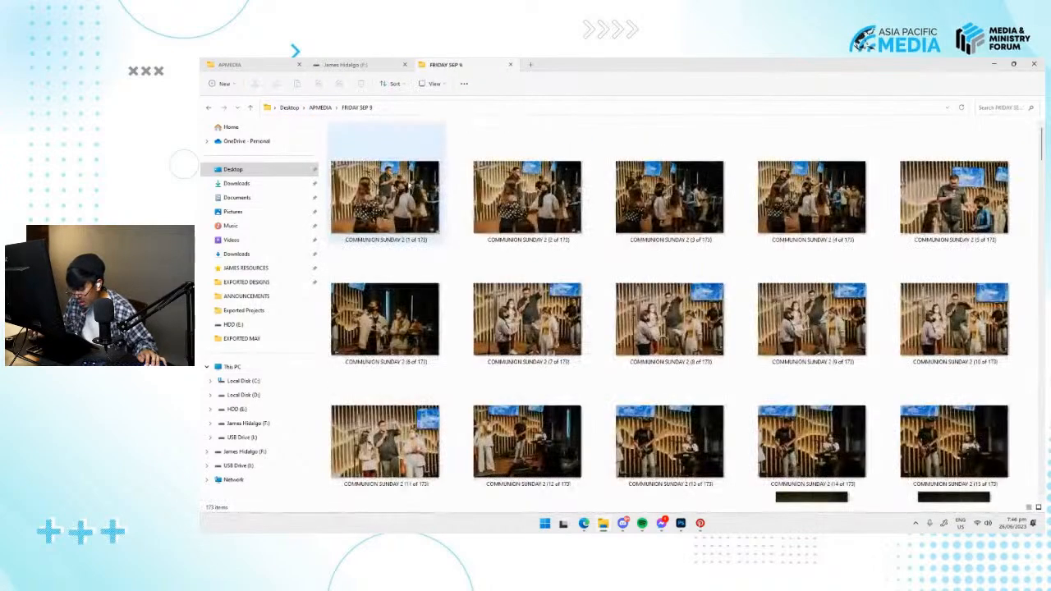
scroll(670, 312, down, 15)
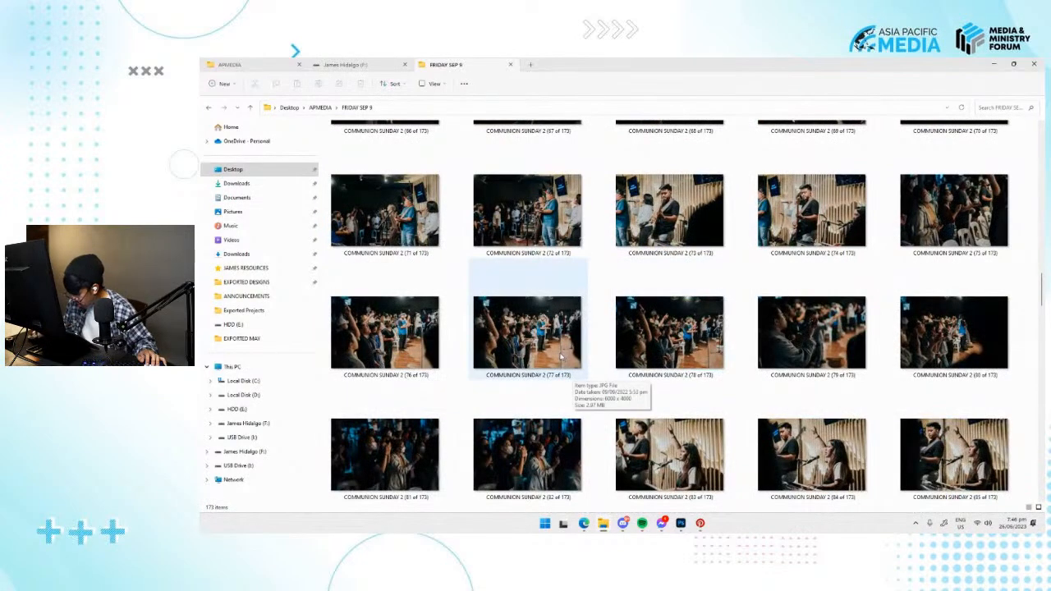
click(830, 467)
drag(831, 466, 702, 394)
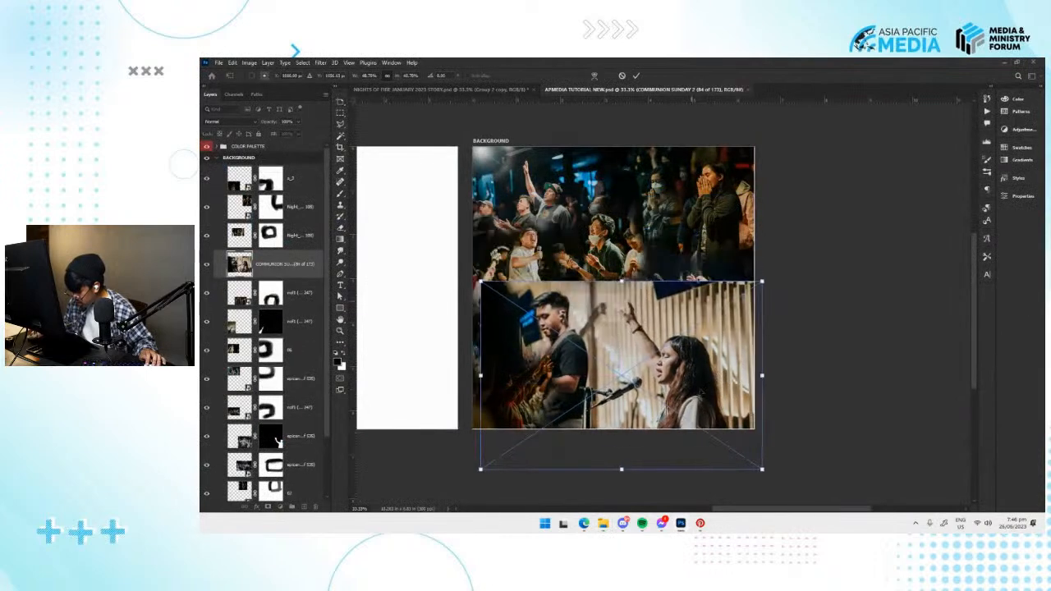
Scale down the COMMUNION SUNDAY 2 (84 of 173) photo and move its layer beneath the other photos, just above Color Fill 1.
drag(760, 285, 699, 326)
drag(666, 376, 695, 382)
key(Return)
drag(299, 267, 286, 466)
Shrink the COMMUNION SUNDAY 2 (84 of 173) photo slightly and position it in the lower gap beside the woman in blue.
key(ctrl+t)
drag(730, 330, 718, 337)
mouse_move(689, 389)
mouse_down()
mouse_move(711, 387)
mouse_move(699, 391)
mouse_up()
key(Return)
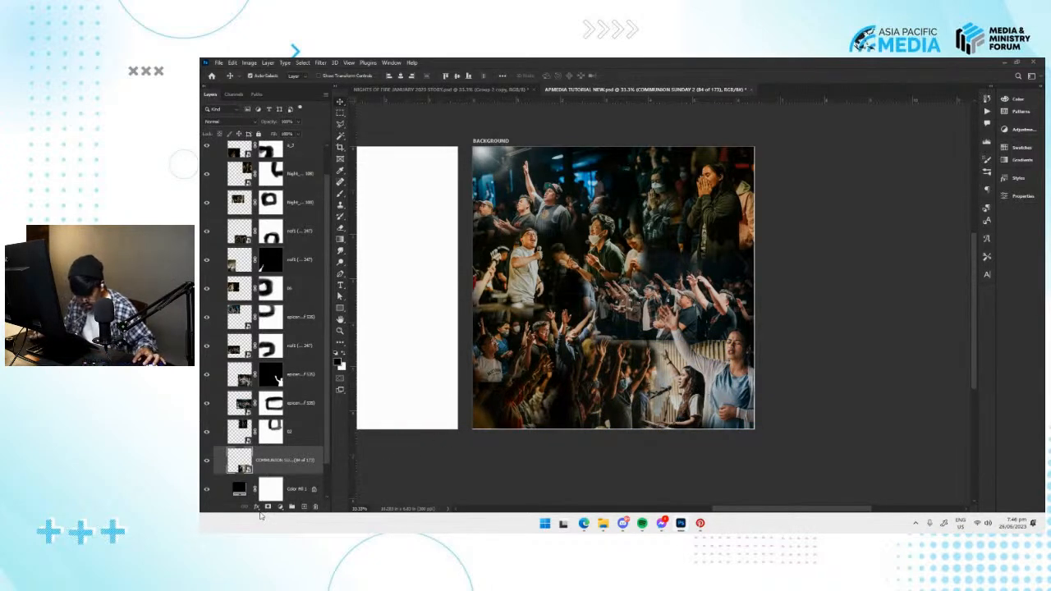
Try masking the COMMUNION SUNDAY 2 (84 of 173) photo's edges with the Brush, and remove the photo from the BACKGROUND artboard.
click(267, 506)
key(b)
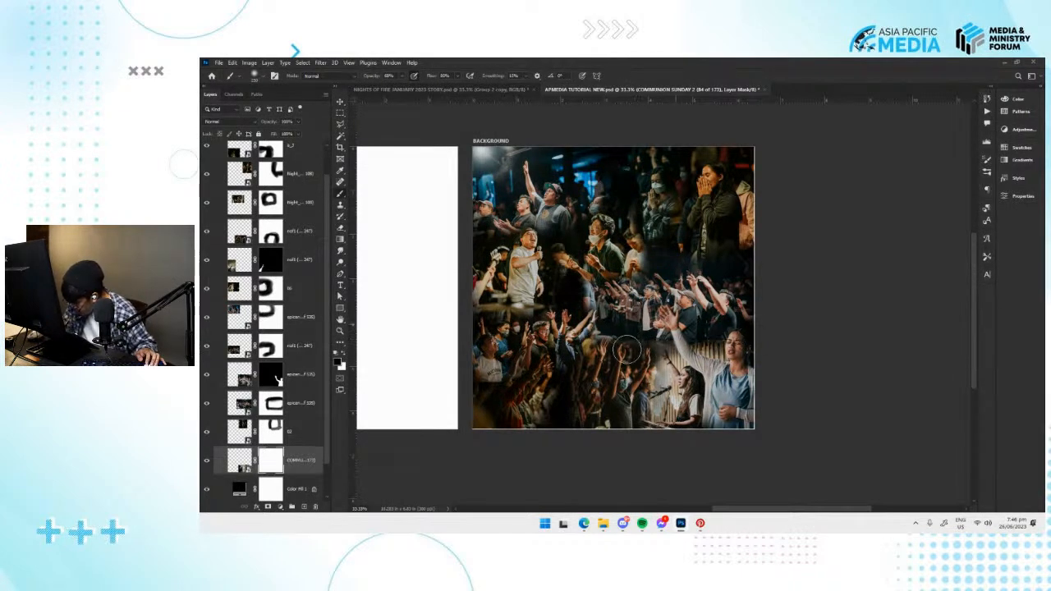
key(v)
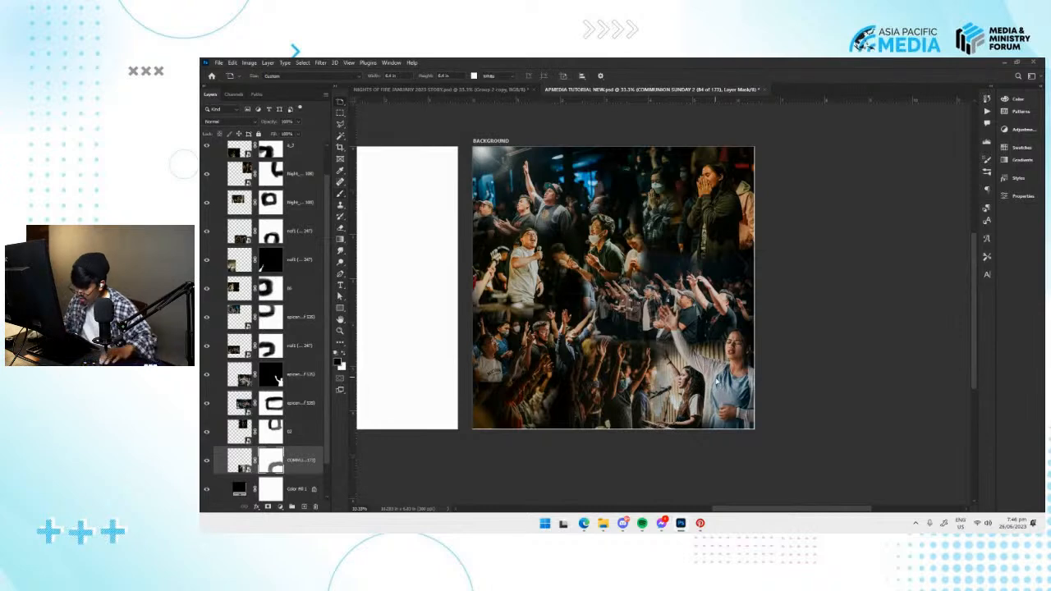
key(ctrl+z)
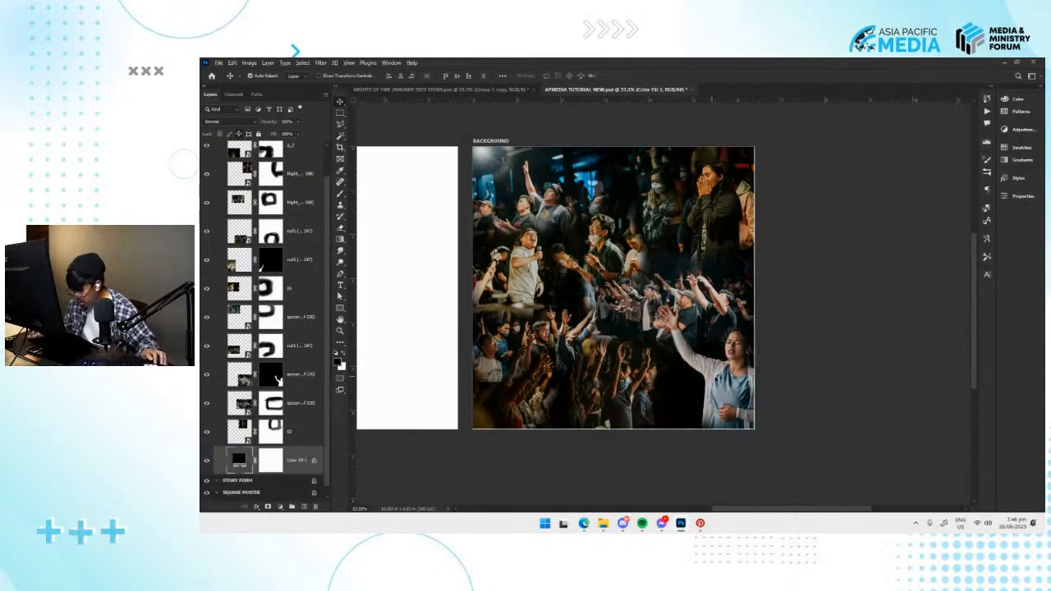
Switch to File Explorer and look through the FRIDAY SEP 9 and NIGHTS OF FIRE folders for a replacement crowd photo.
key(alt+Tab)
scroll(607, 351, down, 2)
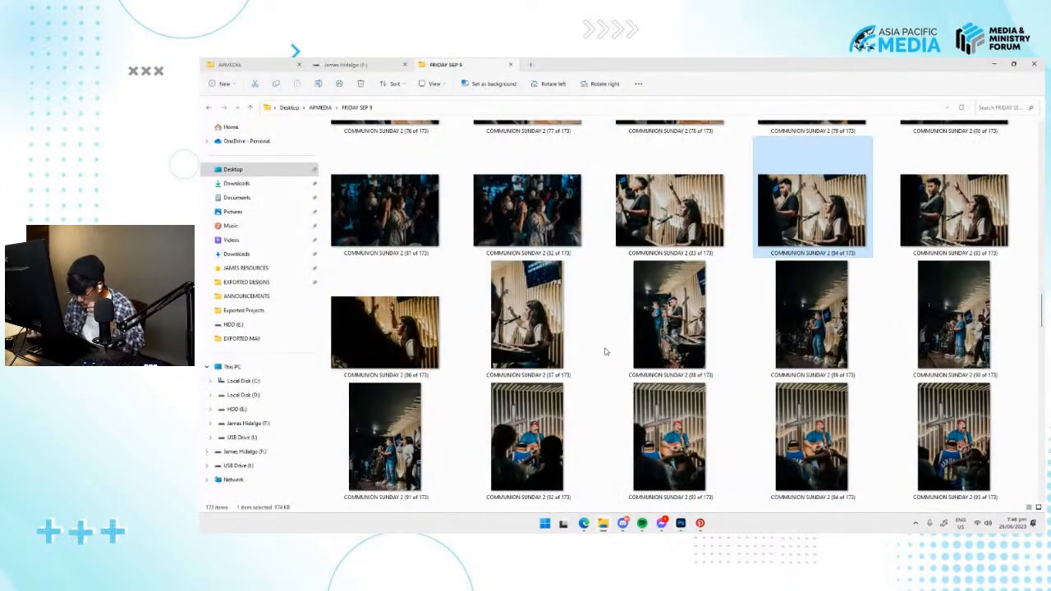
scroll(812, 348, down, 4)
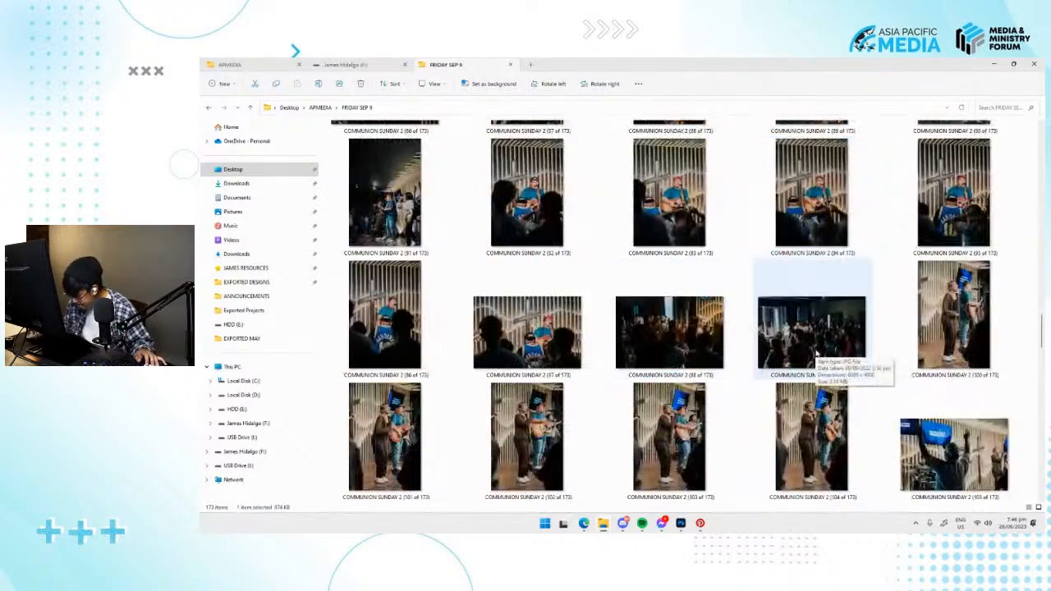
scroll(817, 353, down, 4)
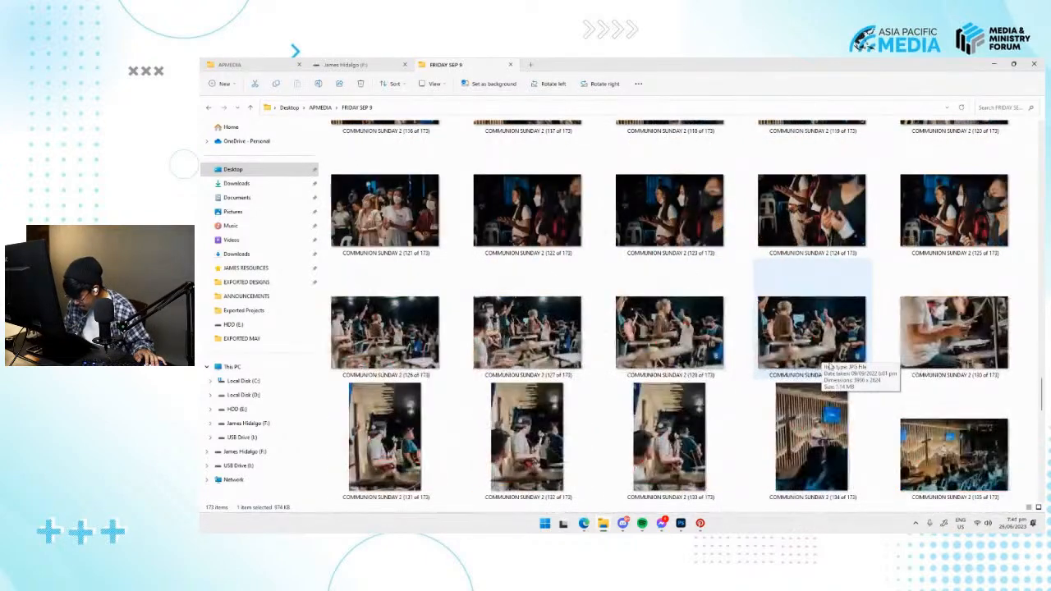
scroll(706, 370, down, 8)
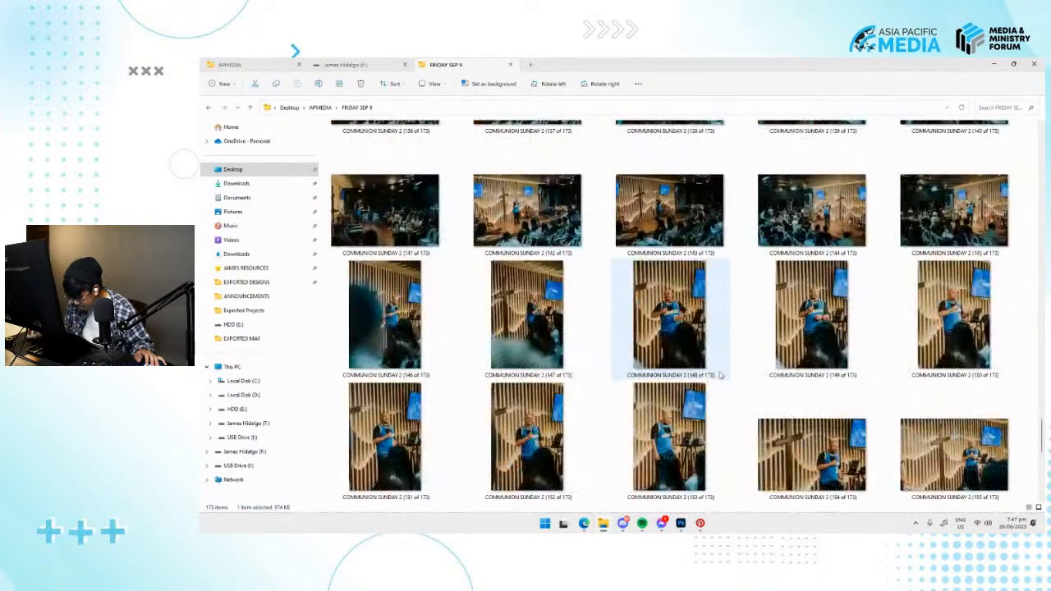
scroll(722, 376, up, 20)
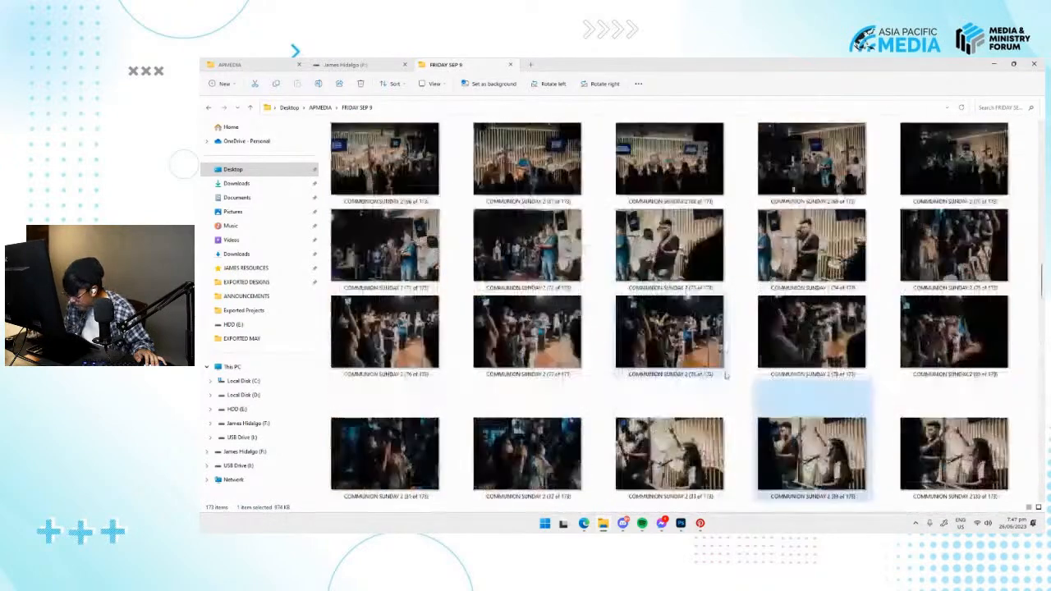
scroll(724, 371, up, 6)
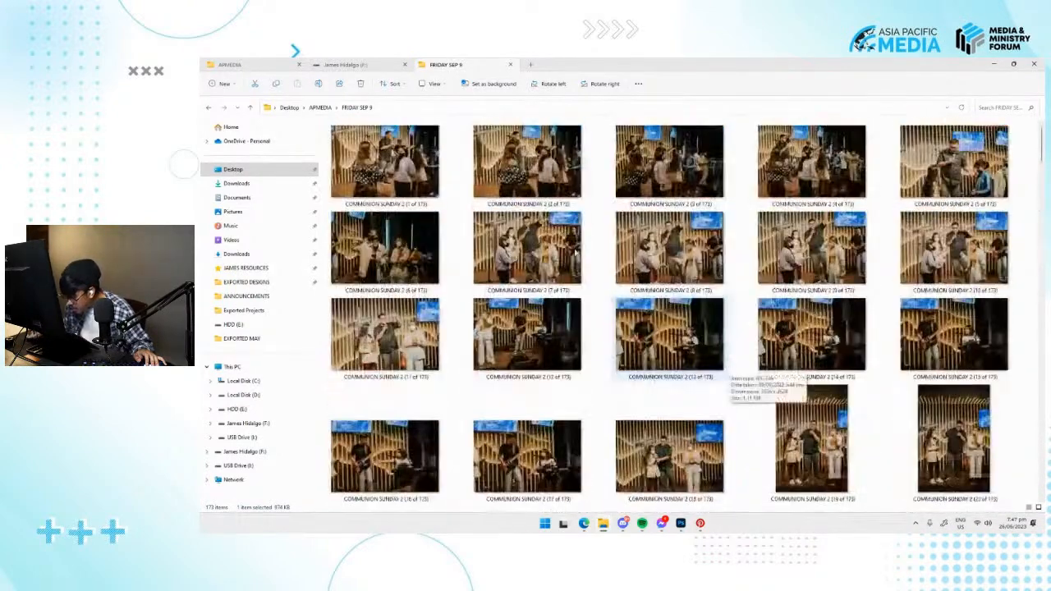
click(321, 108)
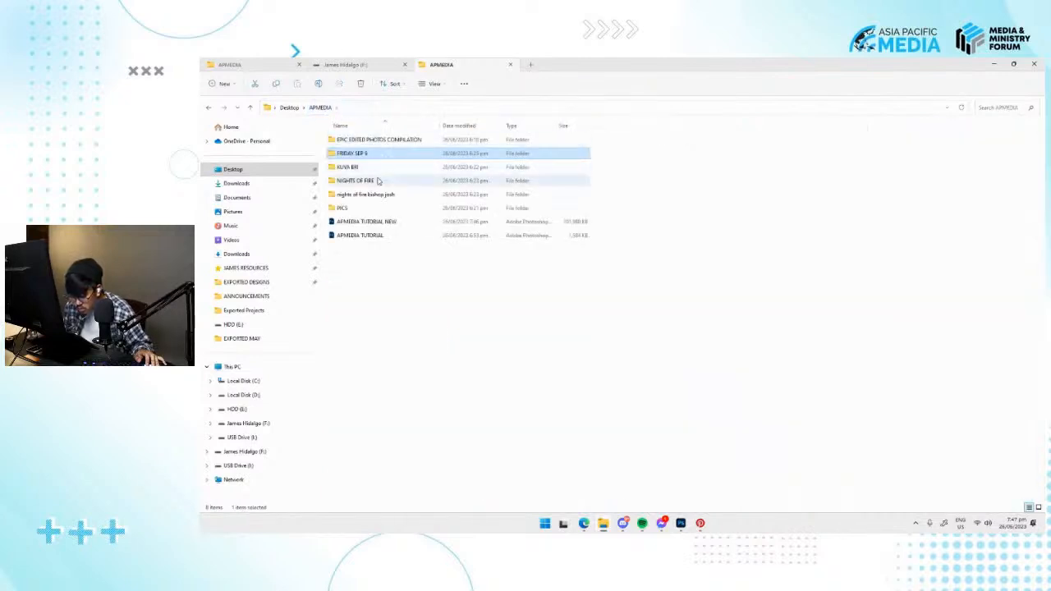
click(377, 183)
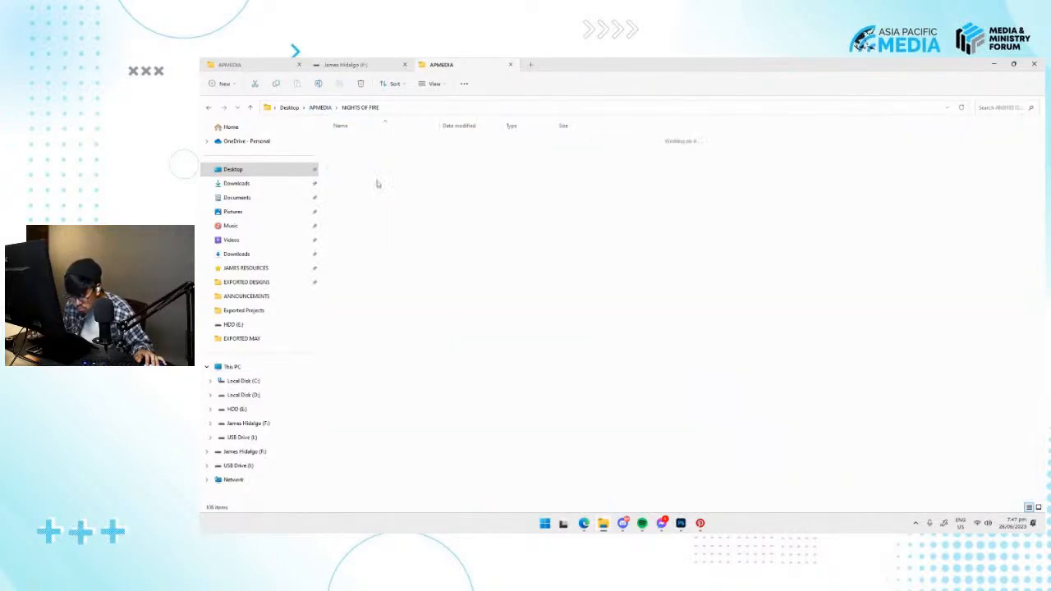
double_click(377, 183)
scroll(653, 349, down, 12)
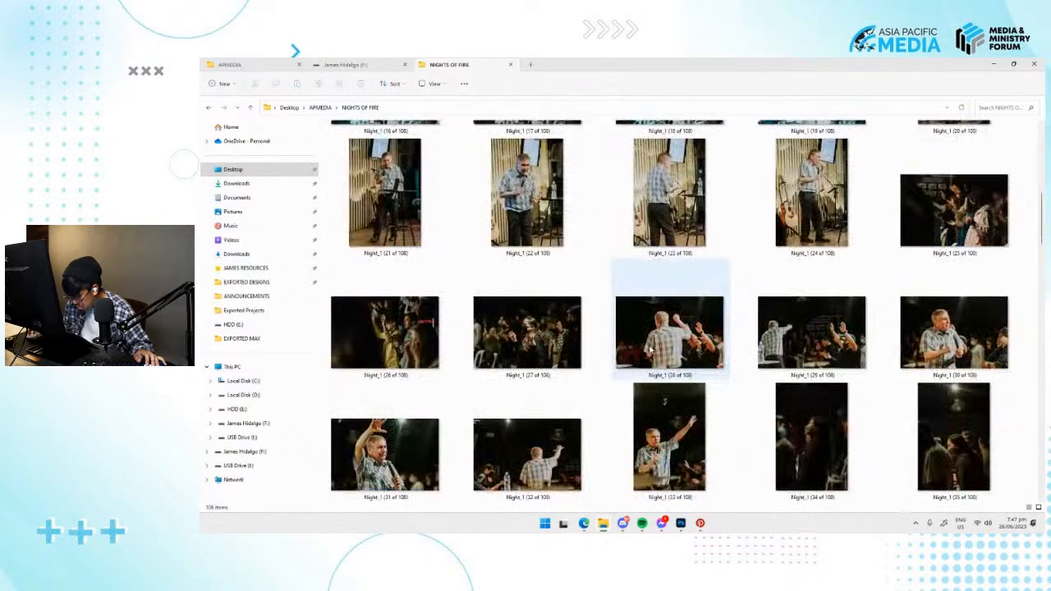
Place photo 10 from the PICS folder onto the BACKGROUND artboard in Photoshop.
click(320, 107)
double_click(353, 208)
scroll(673, 344, down, 3)
scroll(692, 348, up, 3)
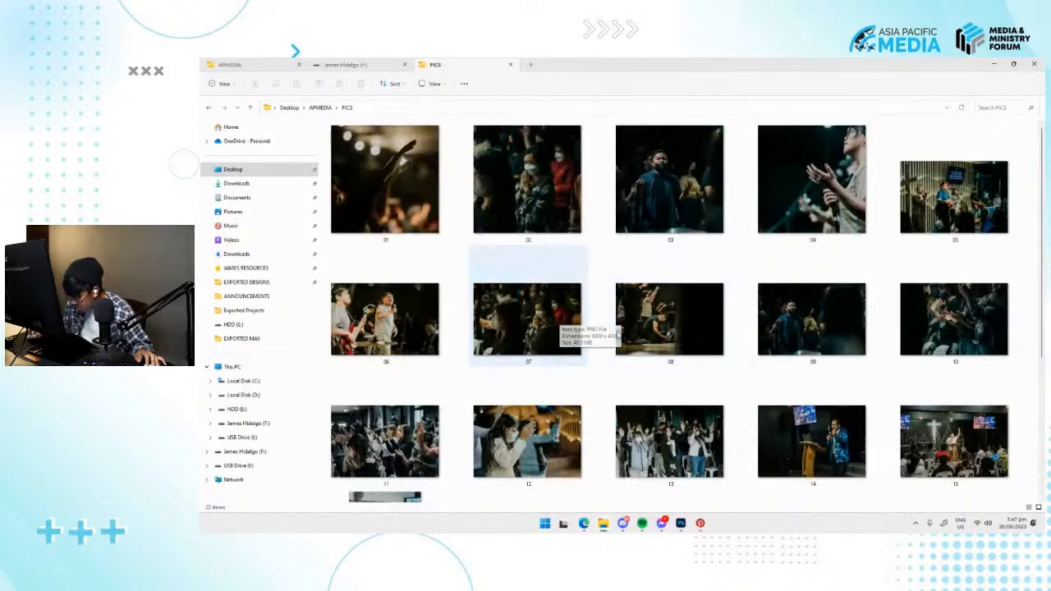
click(773, 320)
click(932, 349)
drag(965, 327, 686, 369)
key(alt+Tab)
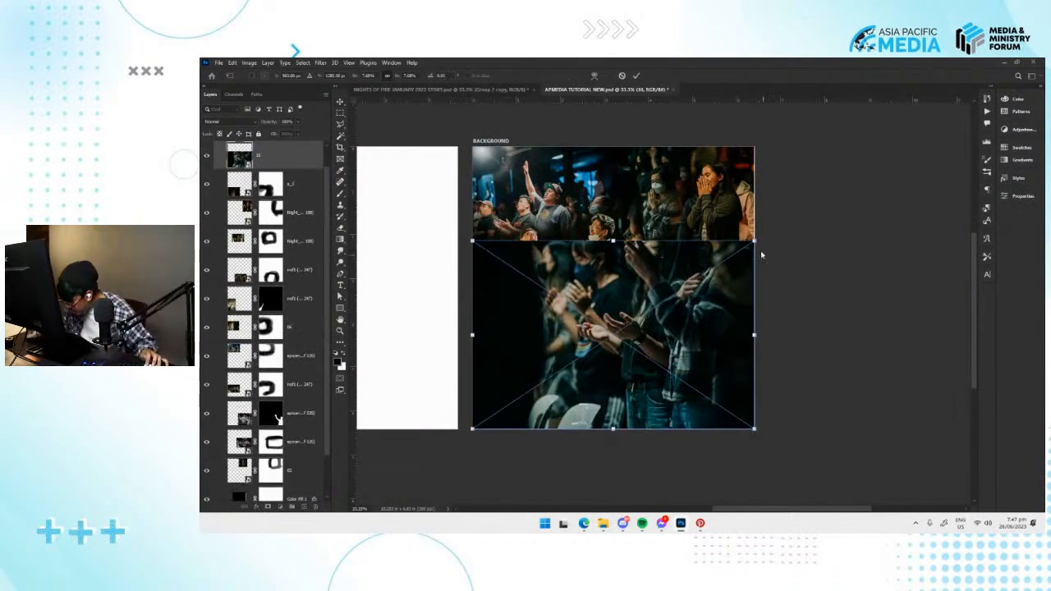
Scale down photo 10 and place it in the lower-right corner of the BACKGROUND artboard.
drag(754, 241, 679, 291)
drag(658, 340, 722, 391)
key(Return)
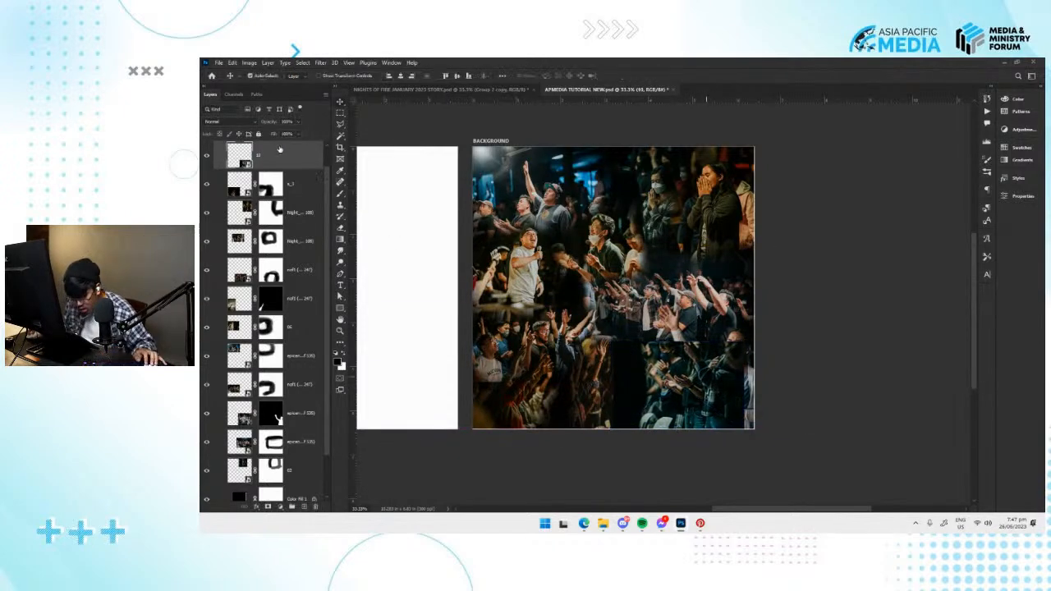
Lower photo 10's opacity to about 17% and align it with the gap beside the woman in blue.
drag(288, 137, 282, 134)
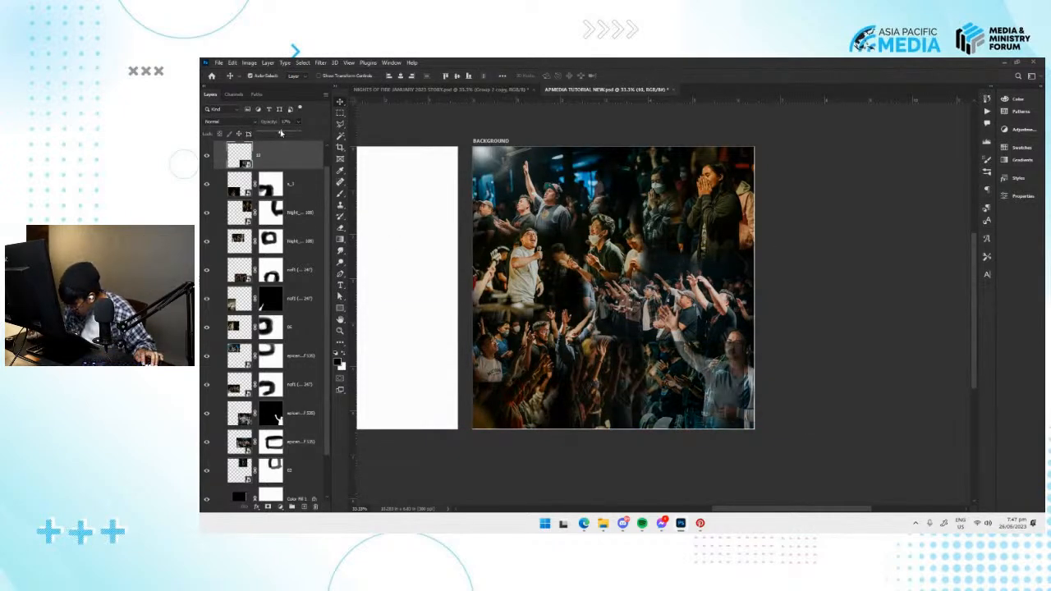
key(ctrl+t)
drag(681, 401, 718, 382)
key(Return)
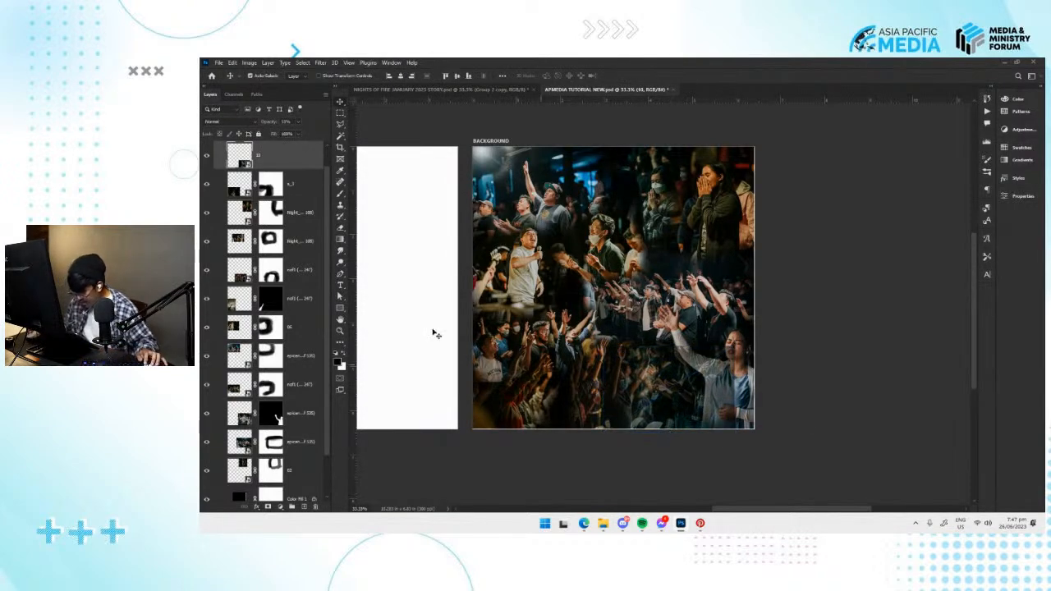
Restore photo 10 to 100% opacity, add a layer mask, and brush away its edges around the woman in blue and neighbouring photos.
click(627, 405)
click(268, 506)
key(b)
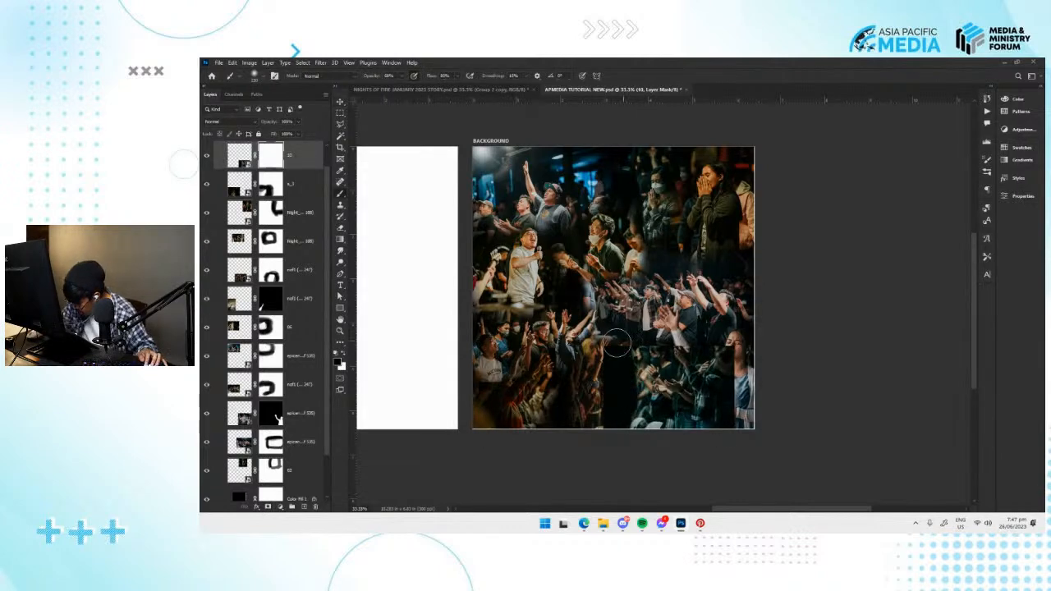
drag(589, 421, 599, 399)
drag(704, 434, 737, 390)
mouse_move(658, 342)
mouse_down()
mouse_move(622, 349)
mouse_move(655, 337)
mouse_up()
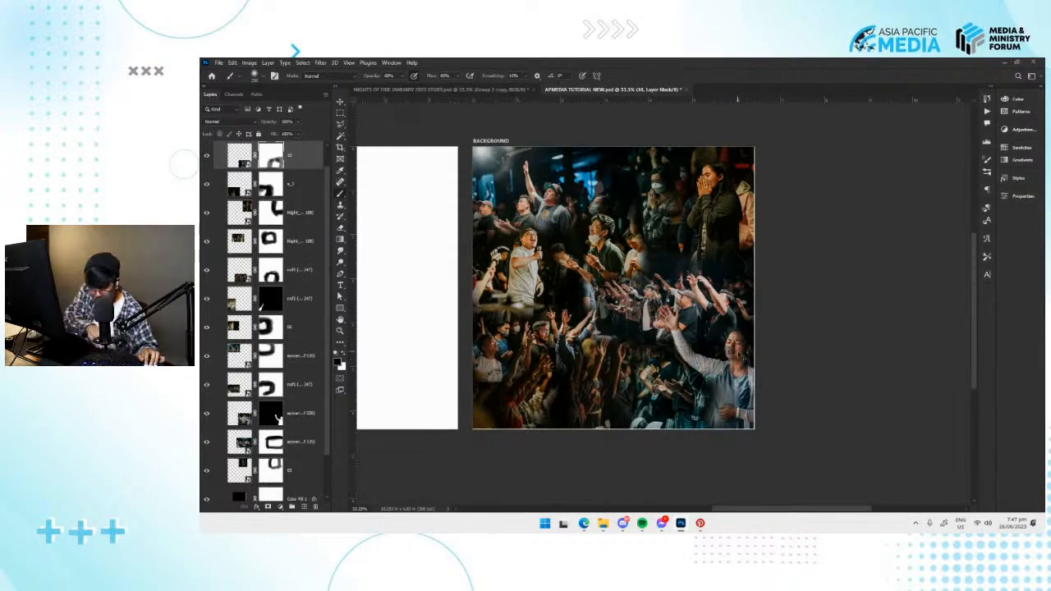
Inspect how photo 10 blends around the woman in blue, both up close and across the whole BACKGROUND artboard.
key(ctrl+plus)
key(ctrl+plus)
mouse_move(739, 365)
mouse_down()
mouse_move(640, 269)
mouse_move(673, 353)
mouse_move(681, 446)
mouse_move(669, 411)
mouse_move(669, 457)
mouse_up()
key(ctrl+minus)
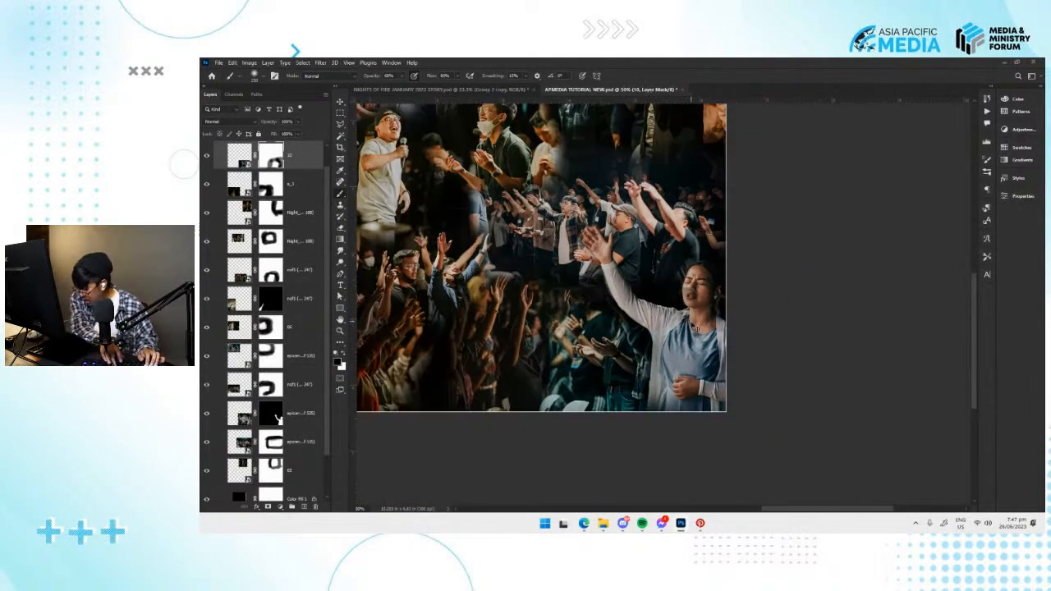
key(ctrl+minus)
key(ctrl+minus)
key(ctrl+plus)
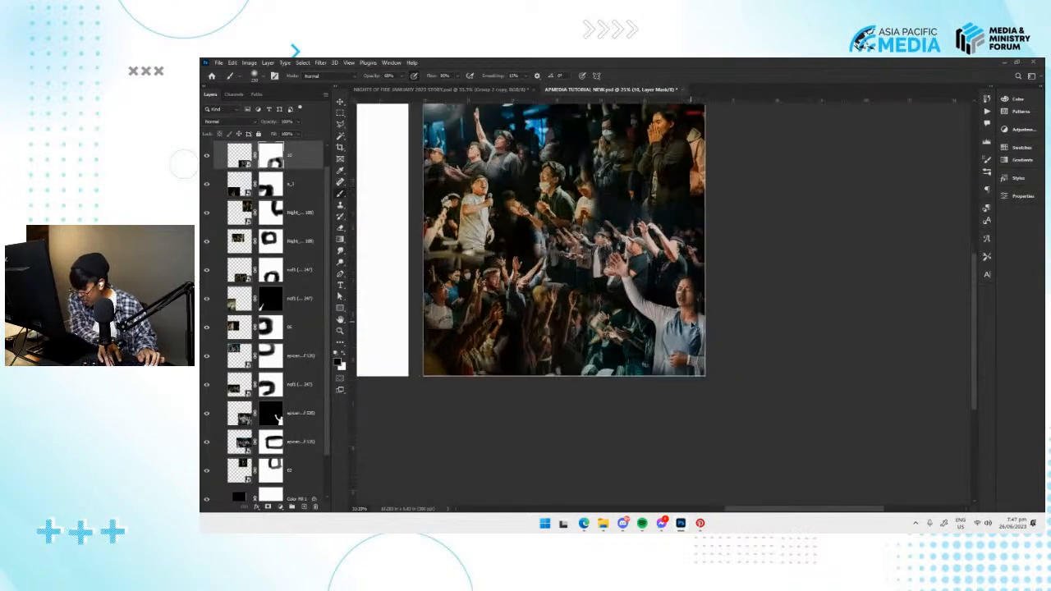
key(ctrl+plus)
key(ctrl+plus)
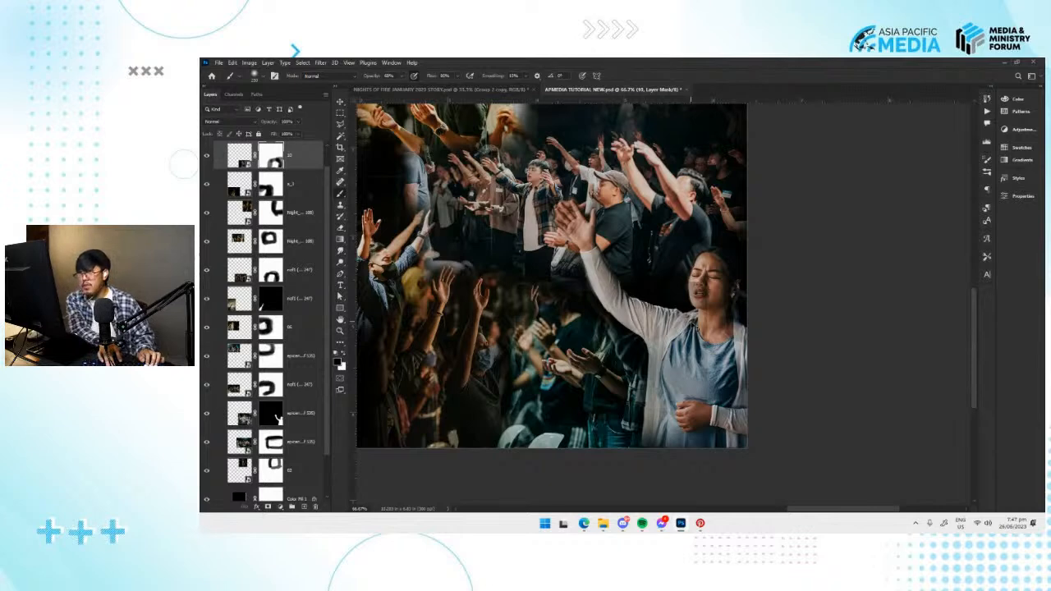
key(ctrl+minus)
key(ctrl+minus)
mouse_move(681, 328)
mouse_down()
mouse_move(724, 335)
mouse_move(704, 374)
mouse_up()
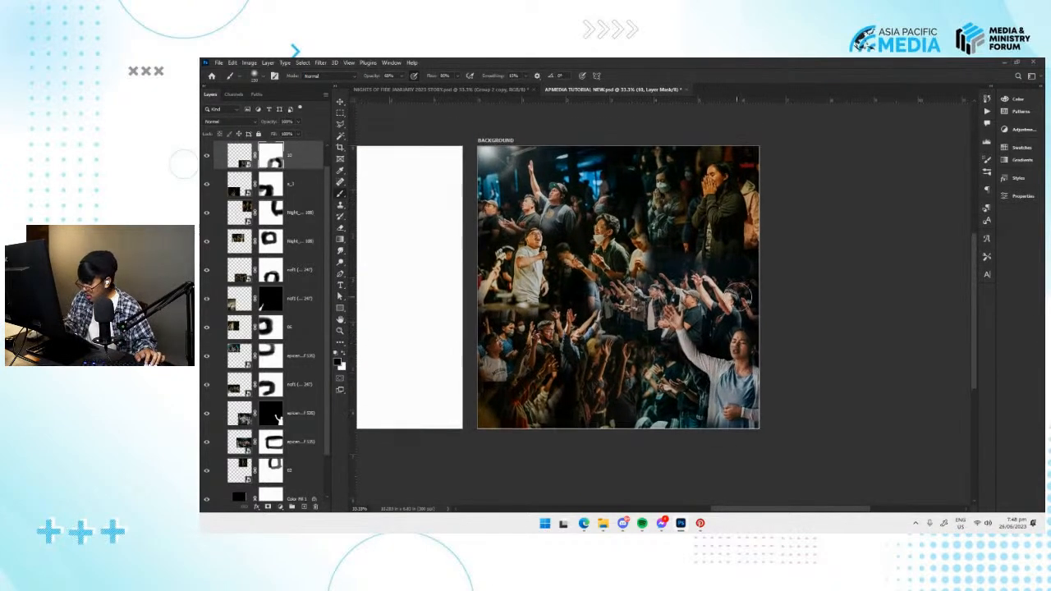
scroll(652, 298, down, 2)
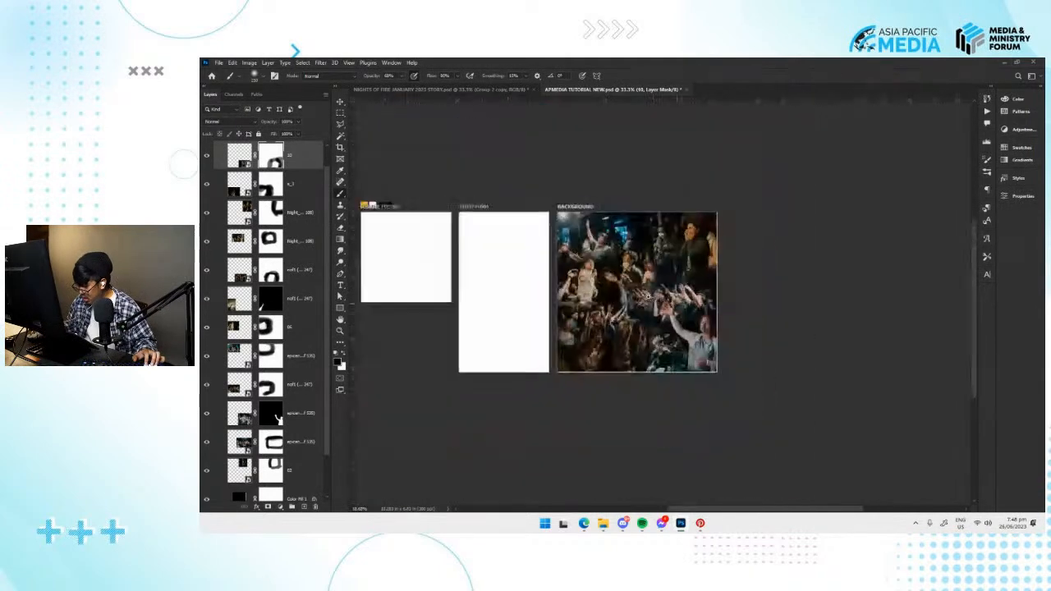
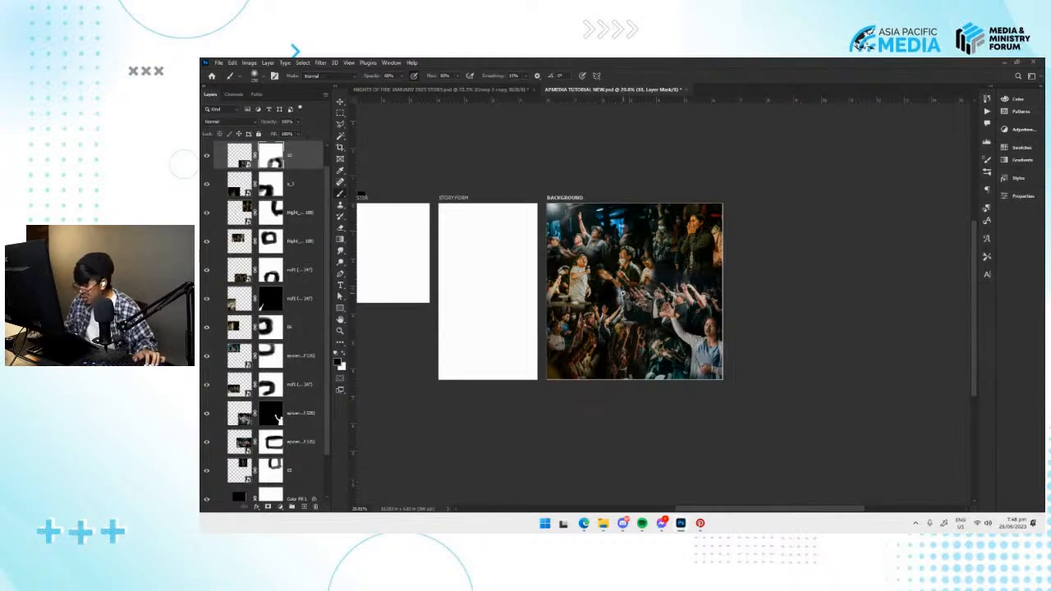
Inspect the overall photo blend on the BACKGROUND artboard, checking the central crowd and the dark gaps between photos.
scroll(622, 292, up, 5)
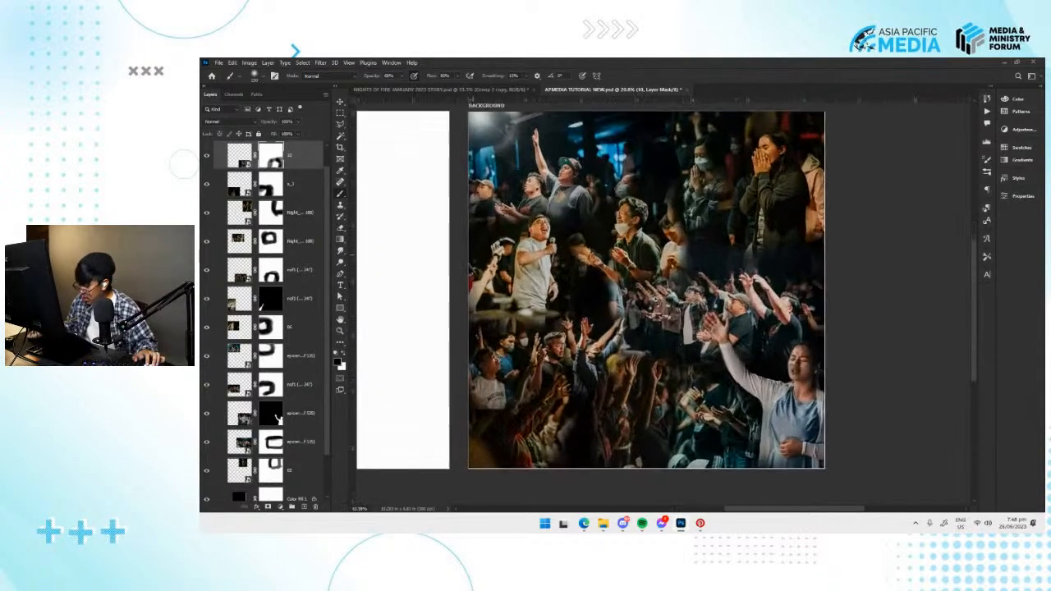
scroll(663, 300, down, 8)
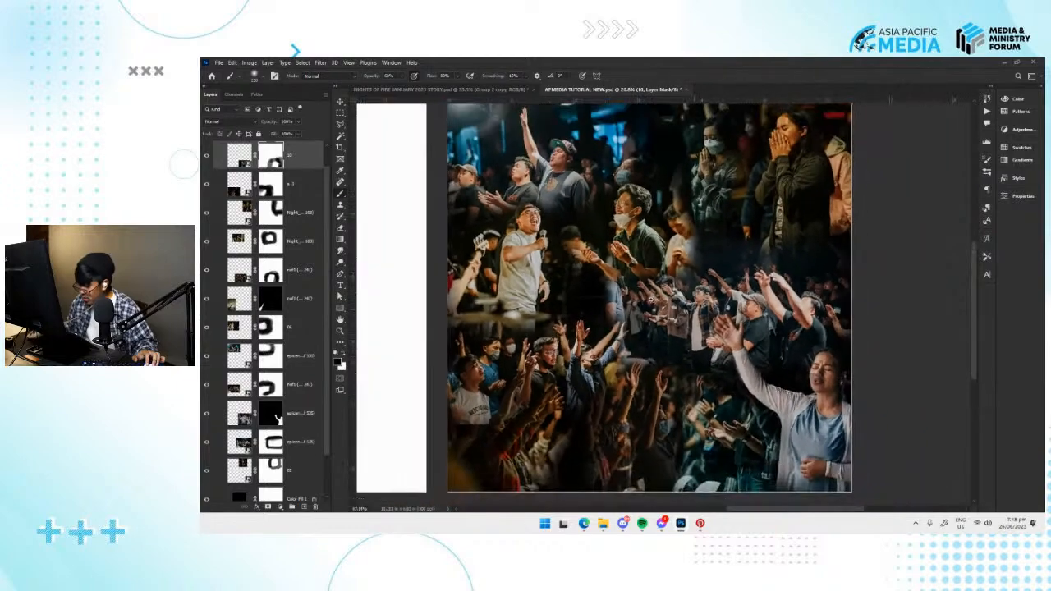
scroll(663, 300, up, 4)
scroll(663, 300, down, 4)
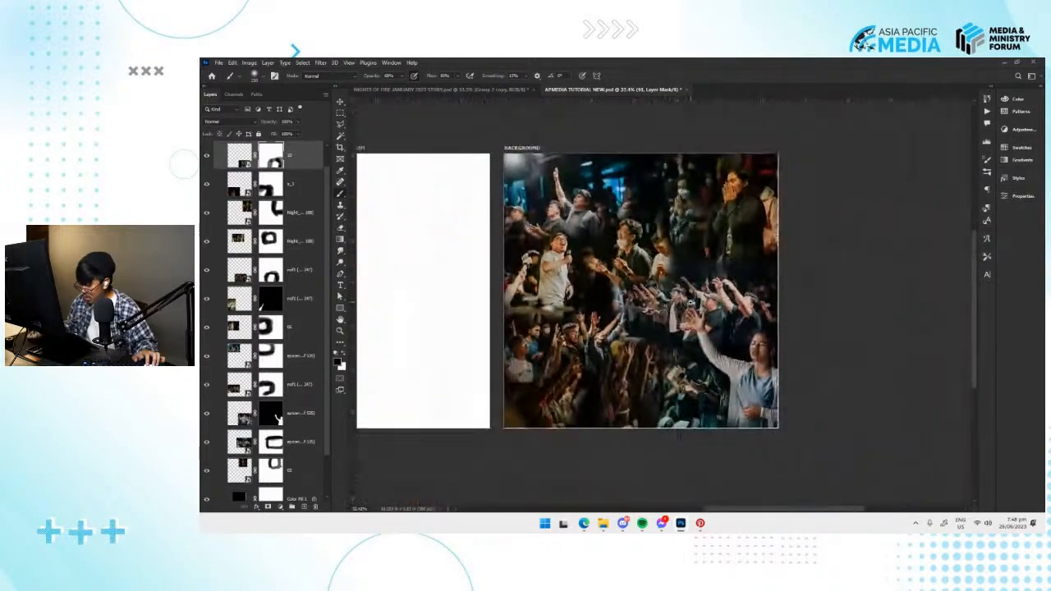
scroll(703, 354, up, 3)
scroll(704, 354, down, 5)
scroll(701, 345, up, 1)
scroll(699, 333, down, 1)
drag(716, 309, 708, 331)
key(v)
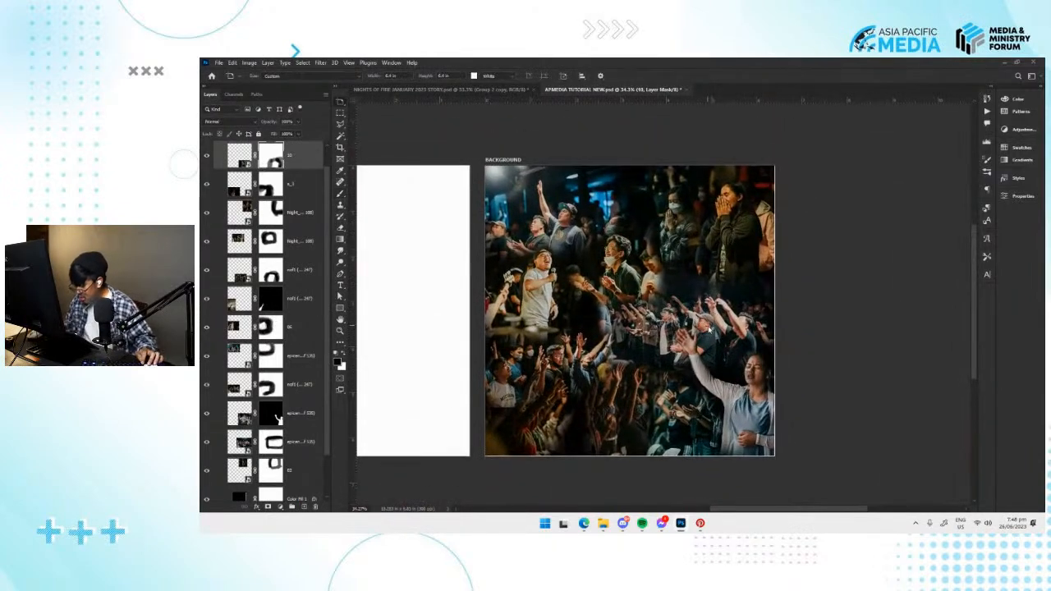
click(678, 261)
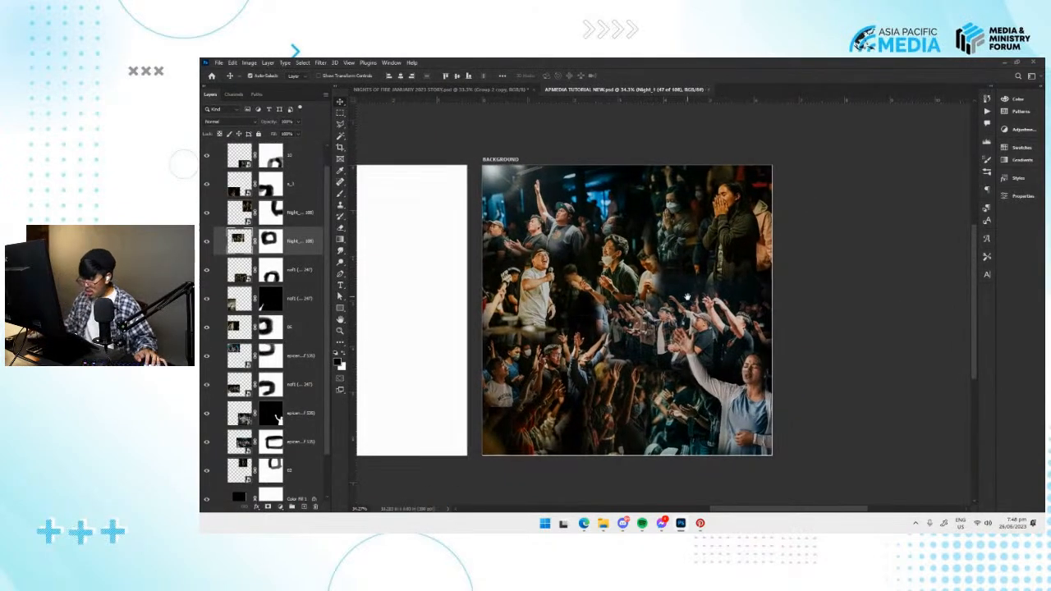
scroll(290, 189, up, 2)
Group all the masked photo layers in the BACKGROUND artboard, leaving out the black colour fill.
click(215, 160)
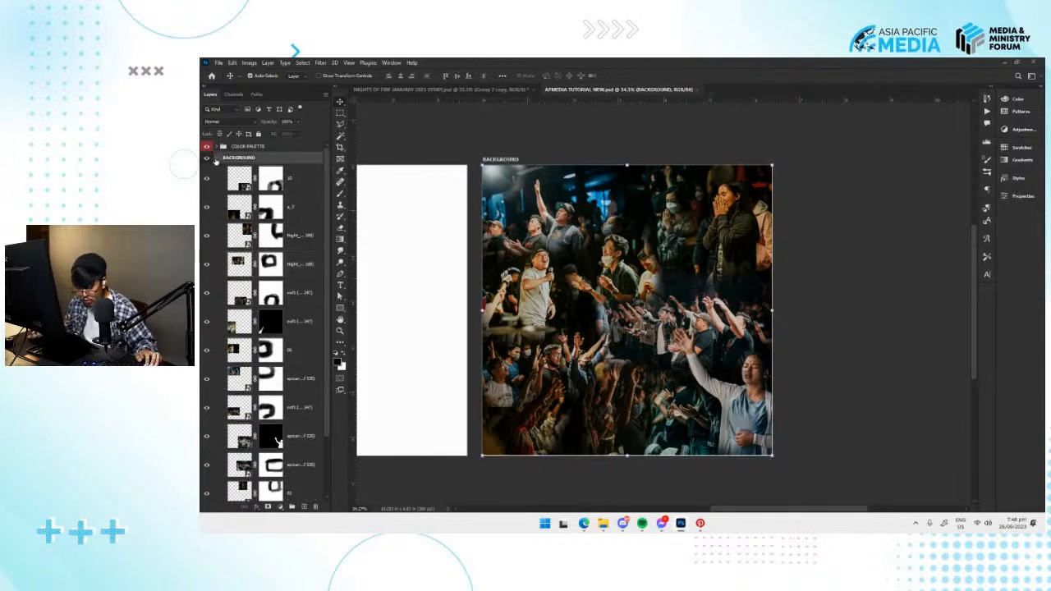
click(272, 179)
scroll(289, 246, down, 3)
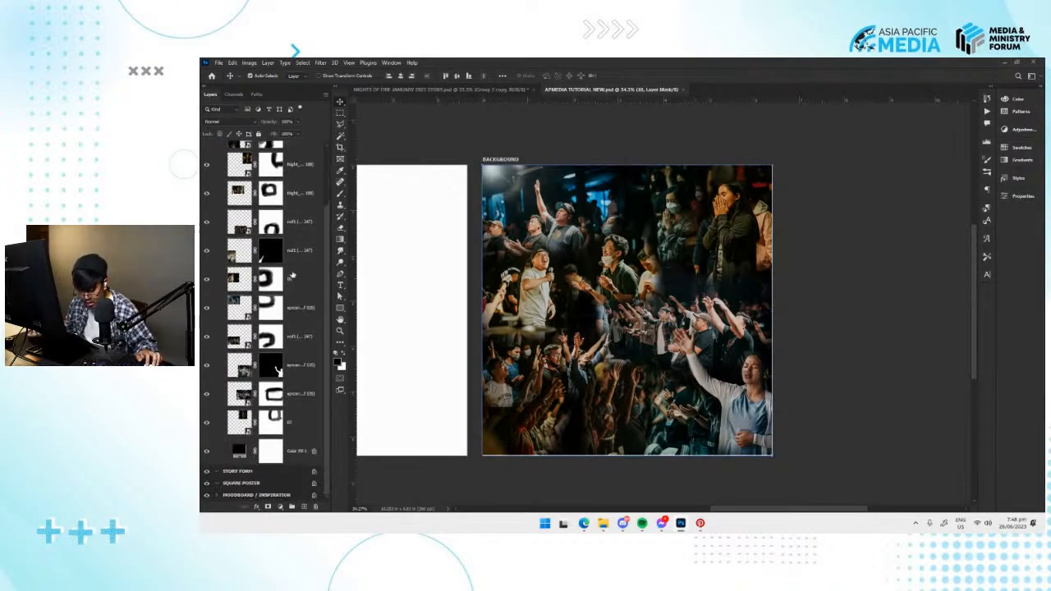
scroll(288, 411, up, 3)
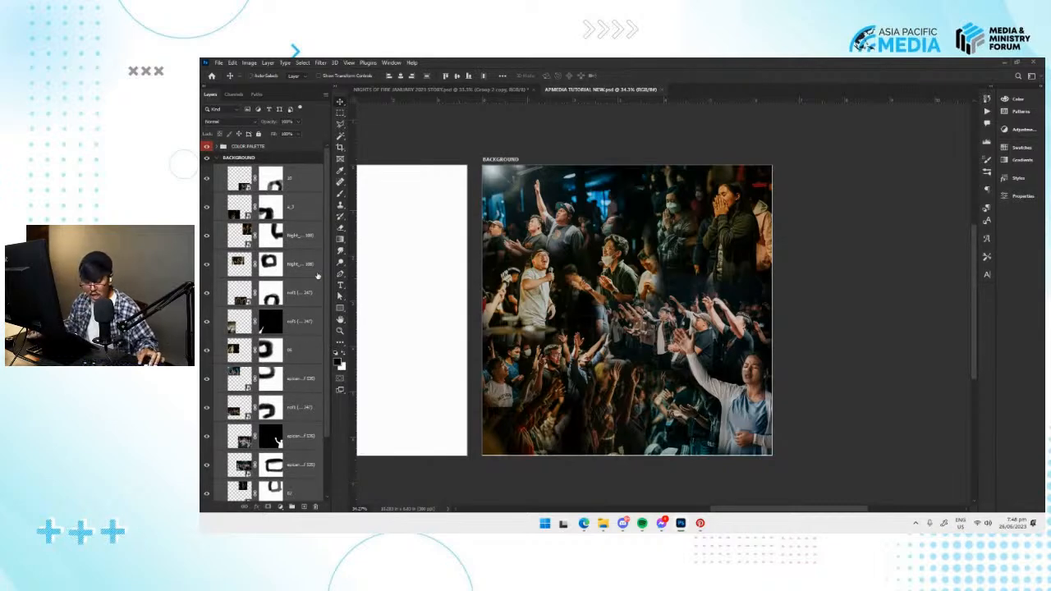
right_click(303, 211)
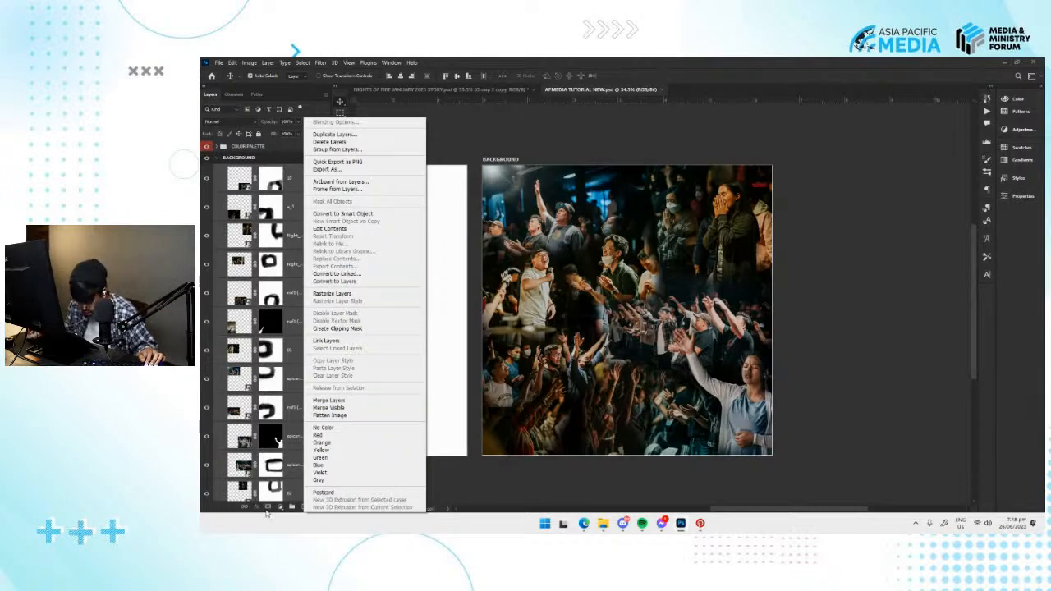
click(292, 187)
scroll(284, 494, down, 2)
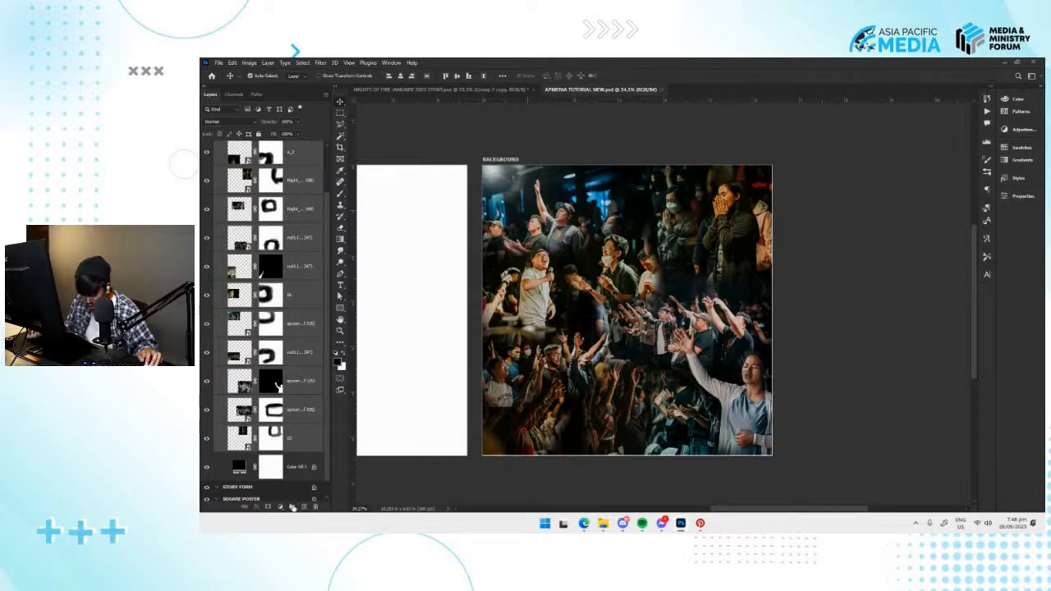
click(292, 506)
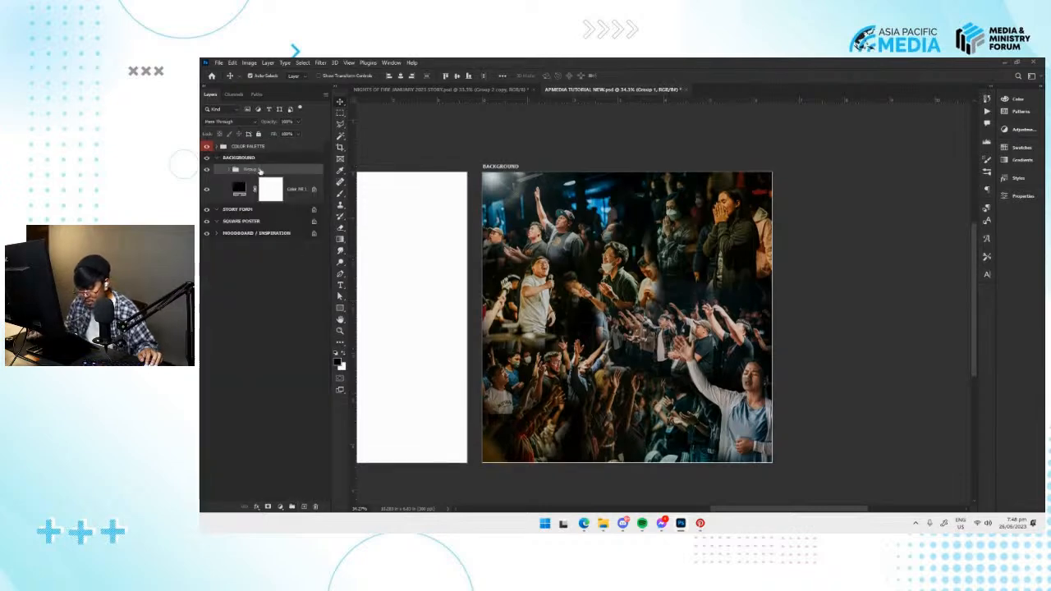
Rename the new photo group as BACKGROUND COMP.
double_click(249, 169)
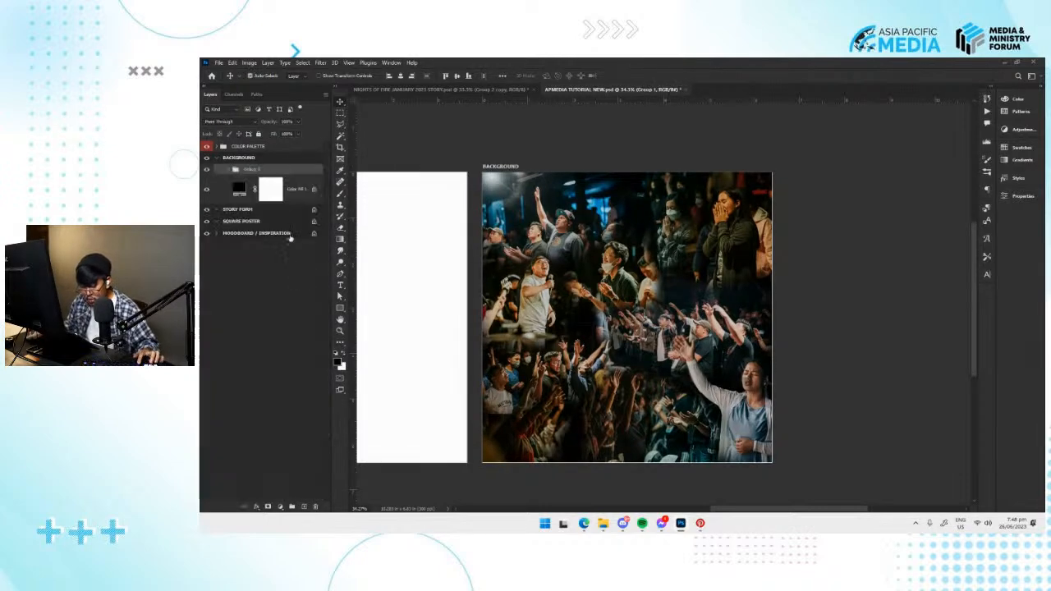
text(CKGROUND CO)
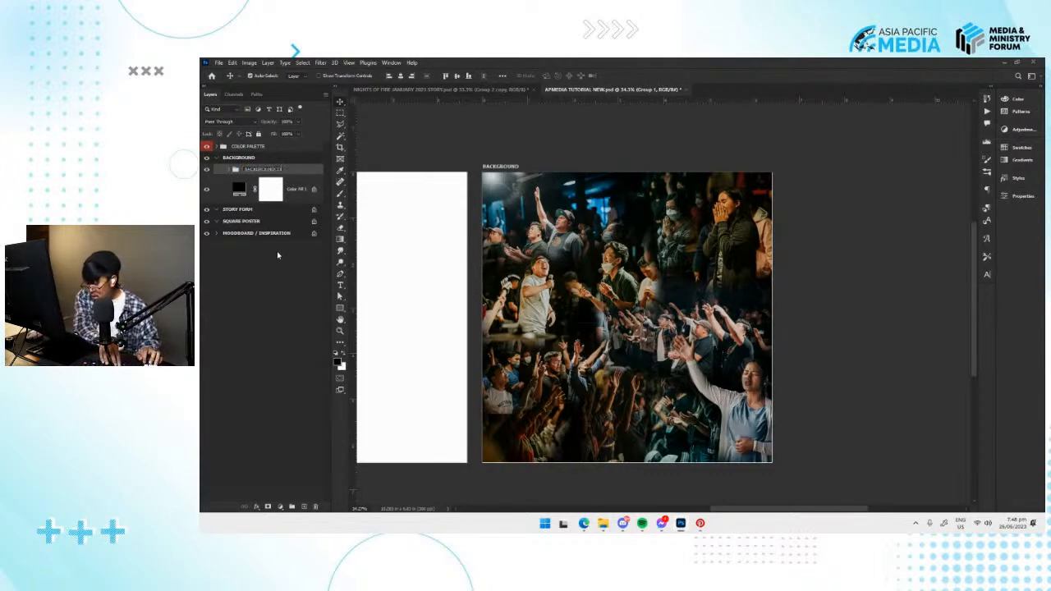
key(Return)
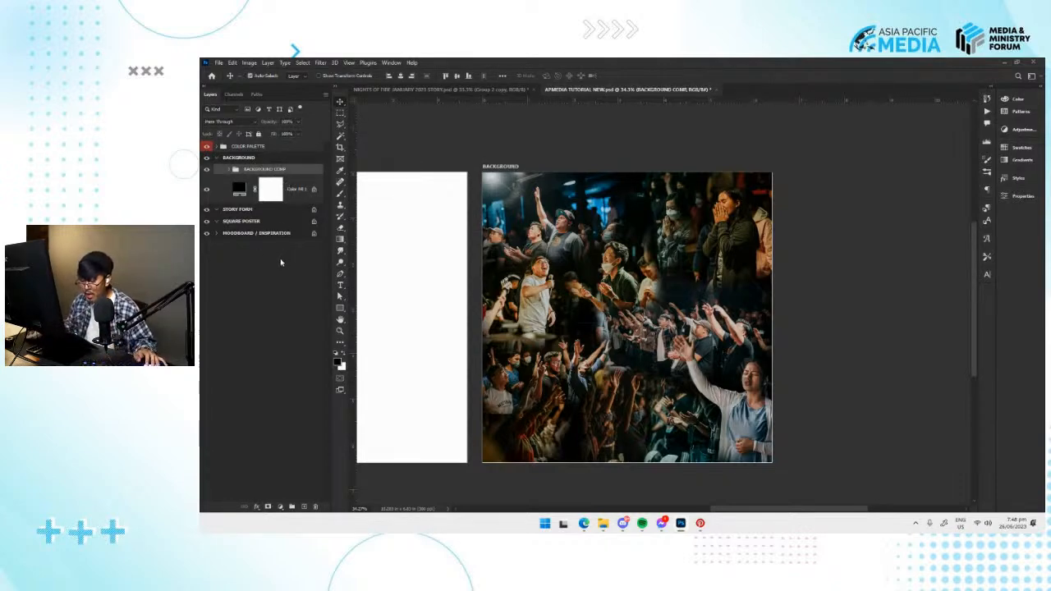
click(288, 261)
click(277, 173)
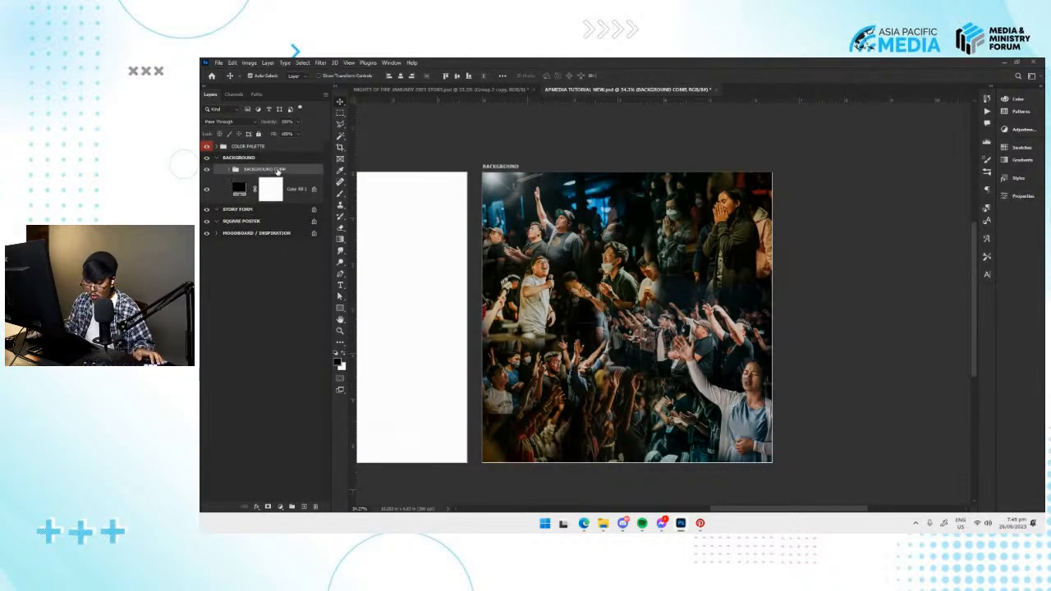
Duplicate the BACKGROUND COMP group within the BACKGROUND artboard and hide the lower copy.
right_click(279, 172)
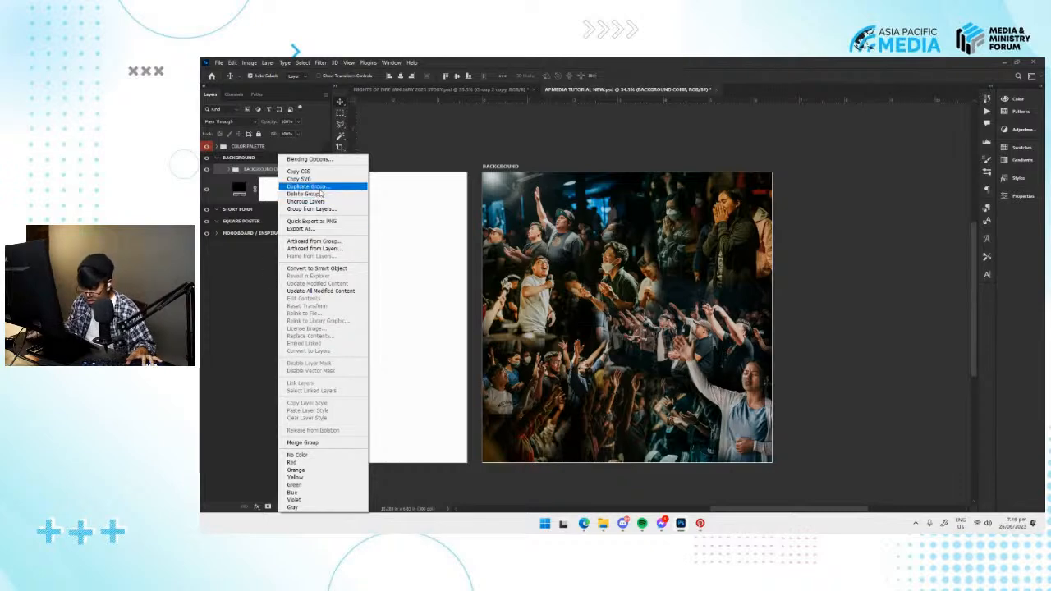
click(291, 186)
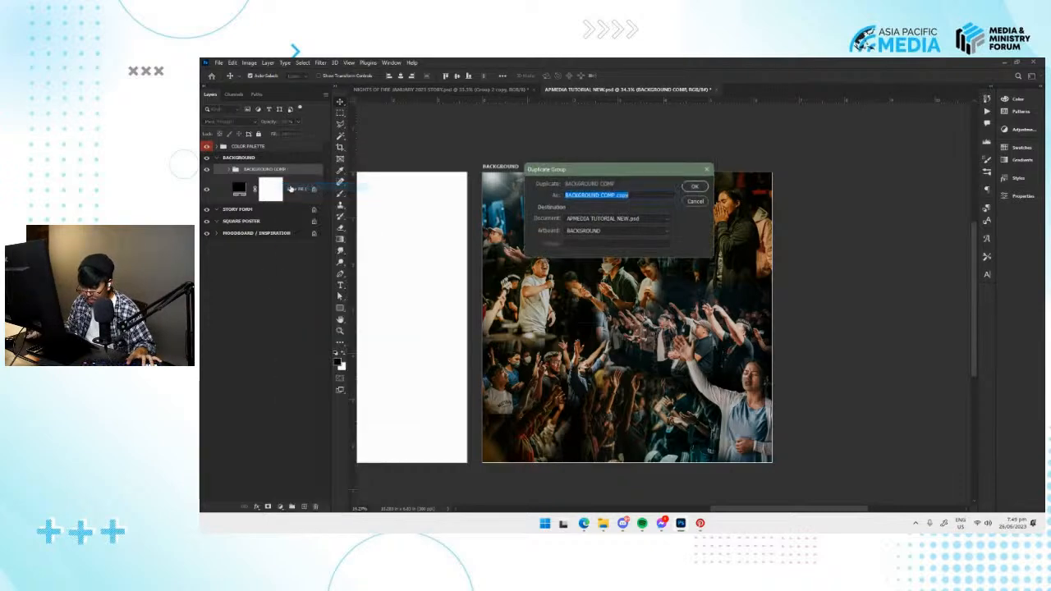
click(696, 201)
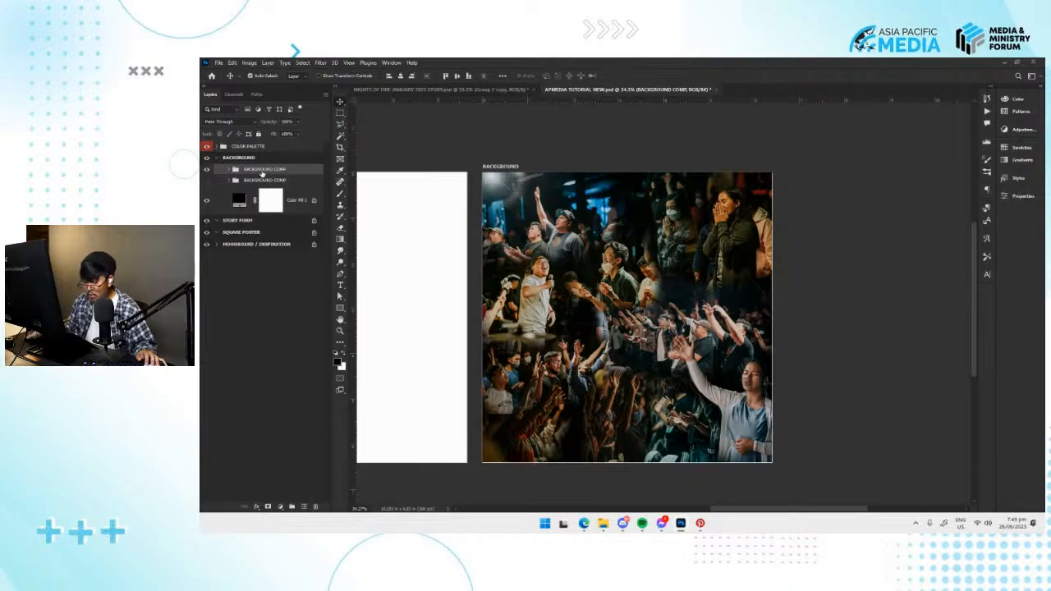
right_click(261, 173)
key(Escape)
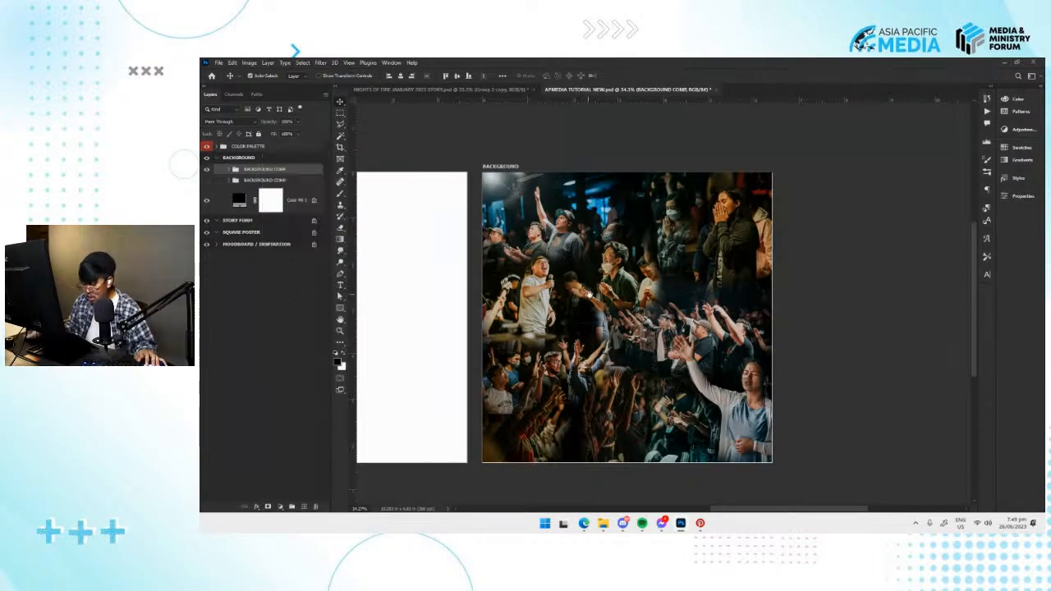
Mask the upper BACKGROUND COMP group to a rectangular selection covering the whole artboard and convert it to a smart object.
scroll(440, 251, left, 1)
key(m)
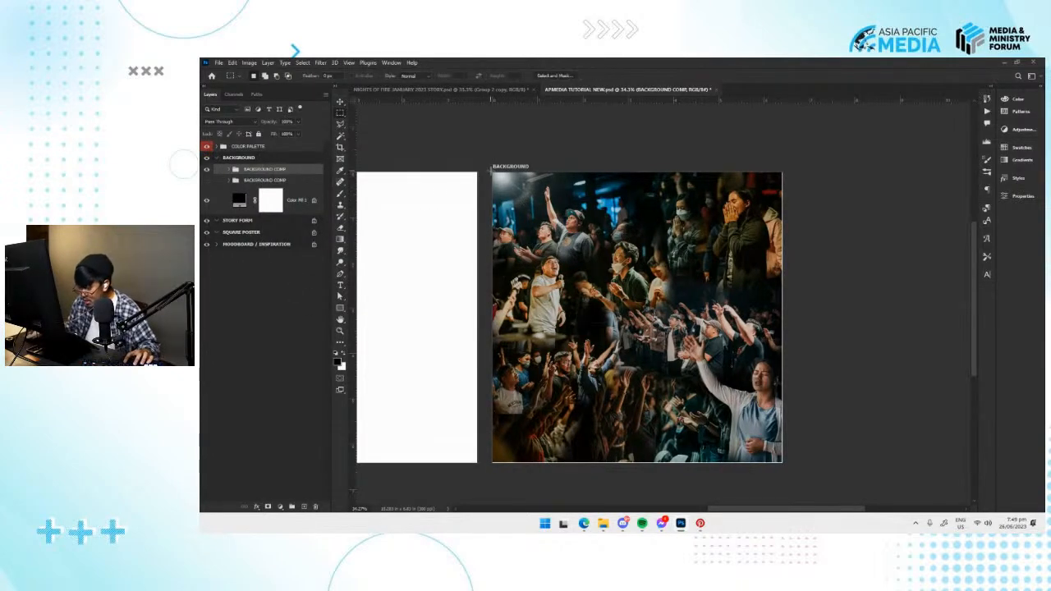
drag(491, 171, 781, 462)
click(267, 507)
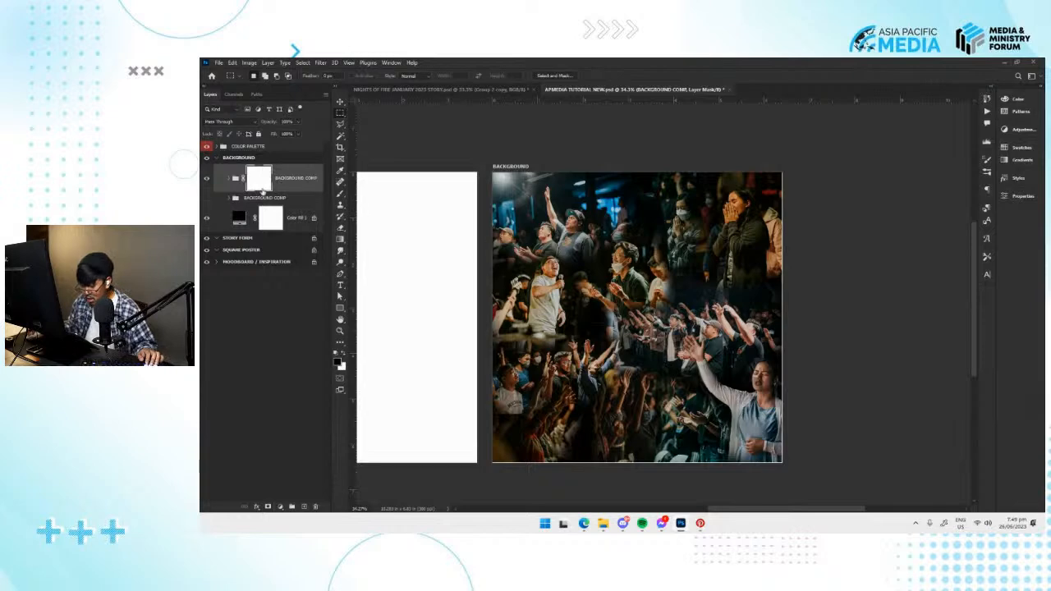
right_click(302, 182)
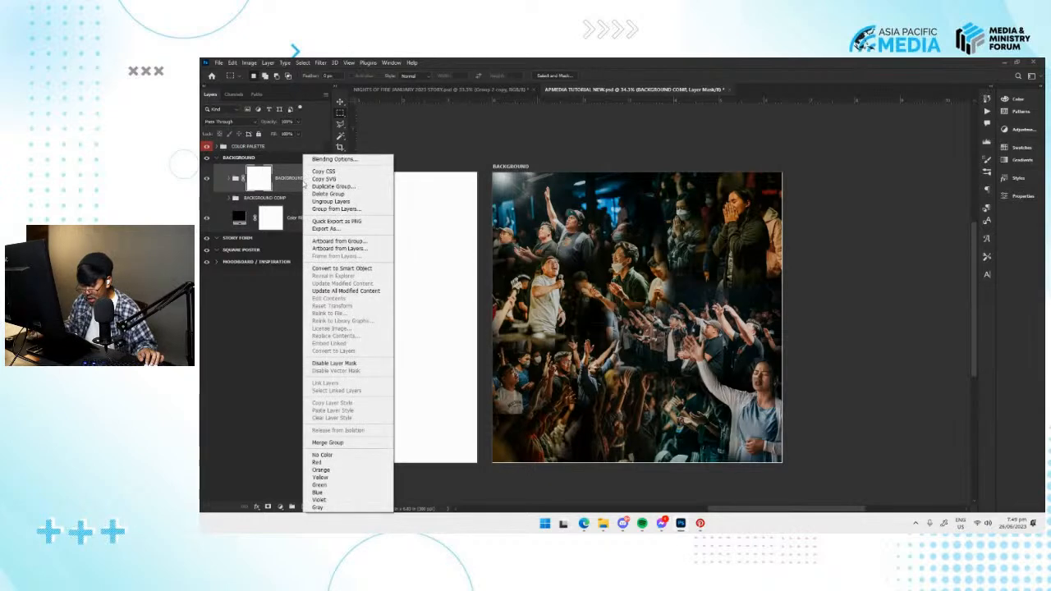
click(346, 268)
Copy the BACKGROUND COMP smart object into the SQUARE POSTER artboard.
drag(385, 214, 668, 239)
key(v)
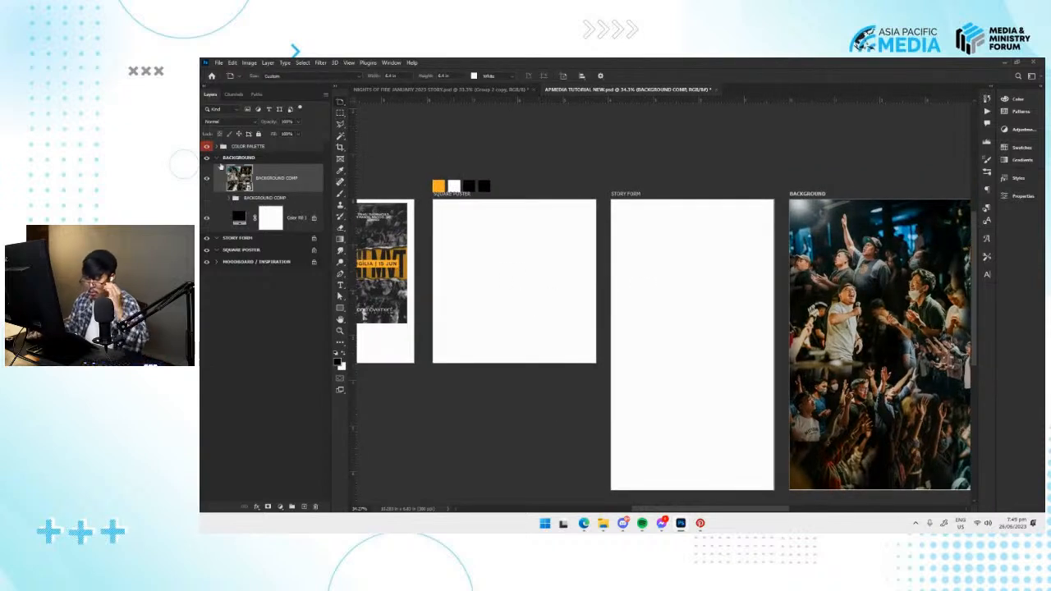
click(218, 159)
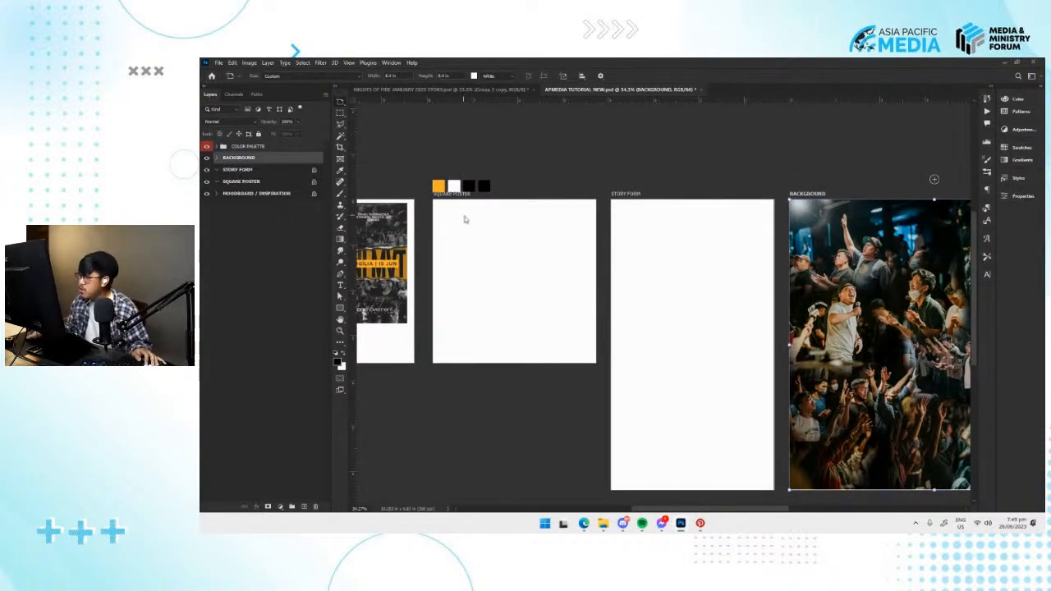
click(258, 182)
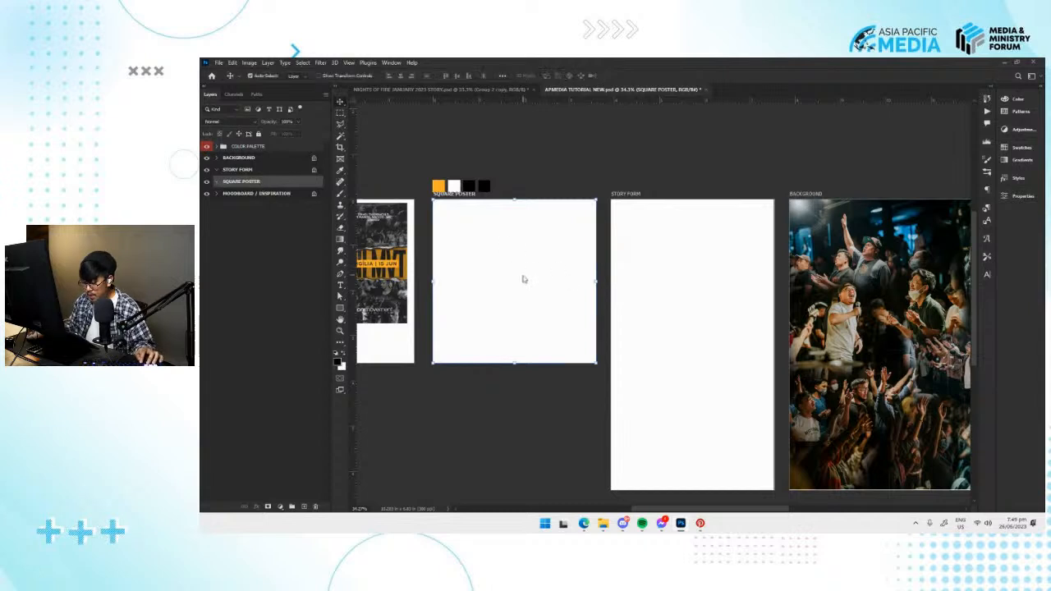
key(ctrl+v)
drag(527, 281, 548, 294)
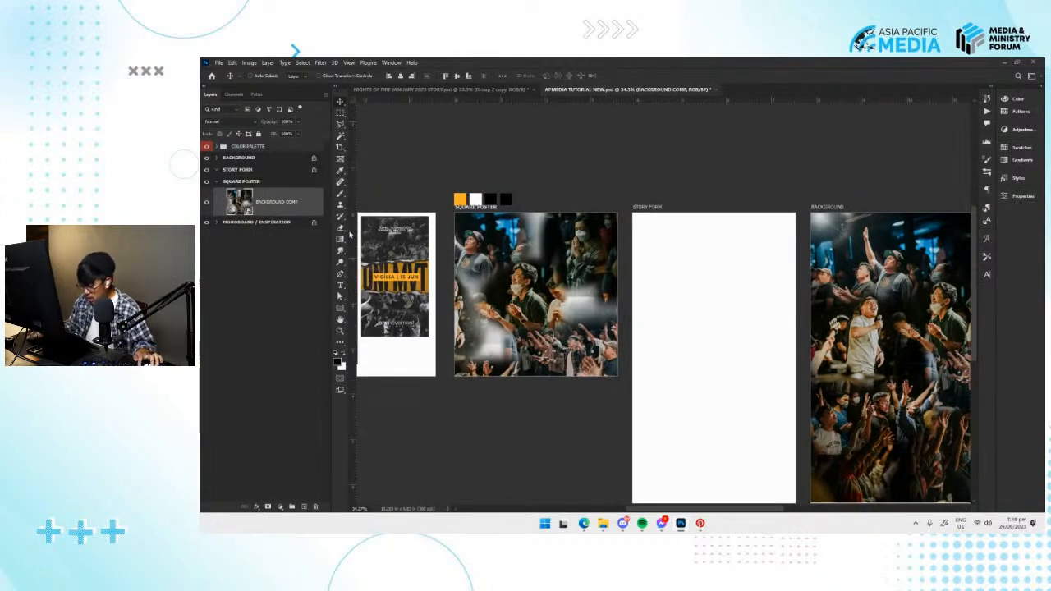
Scale down and reposition the BACKGROUND COMP smart object so its photos fill the SQUARE POSTER artboard.
key(ctrl+t)
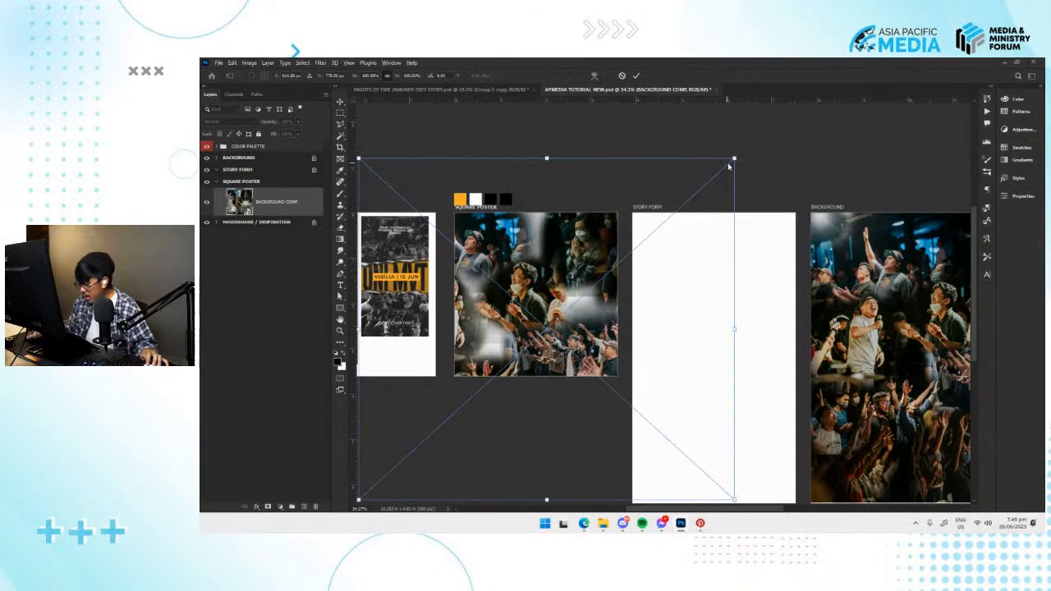
drag(734, 158, 634, 247)
drag(596, 325, 593, 290)
drag(633, 378, 650, 397)
drag(591, 345, 589, 339)
key(Return)
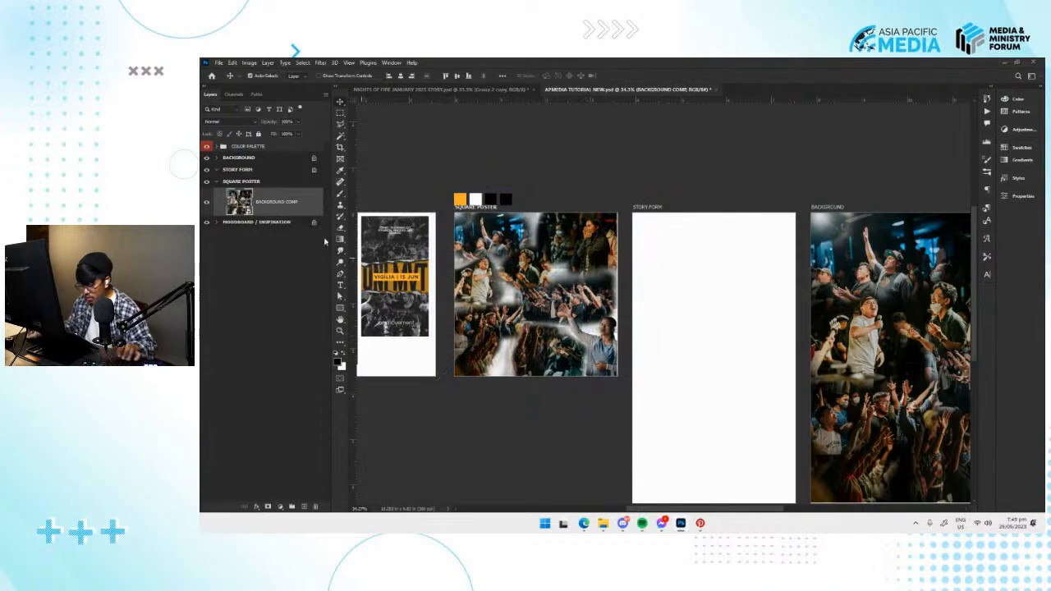
Add a black (000000) solid colour fill to the SQUARE POSTER artboard and place it beneath BACKGROUND COMP.
click(265, 476)
click(272, 212)
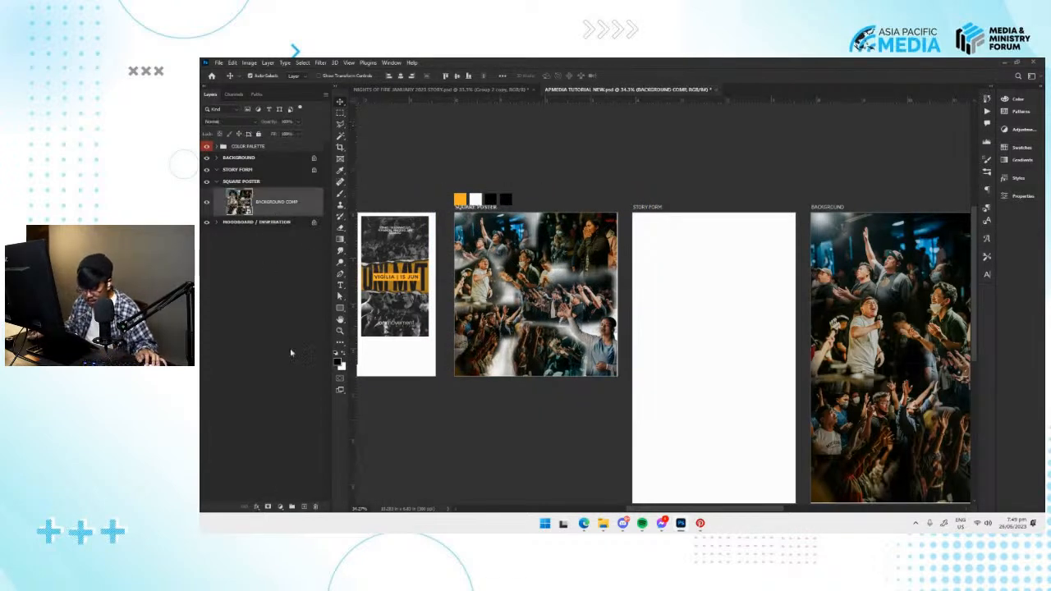
click(280, 506)
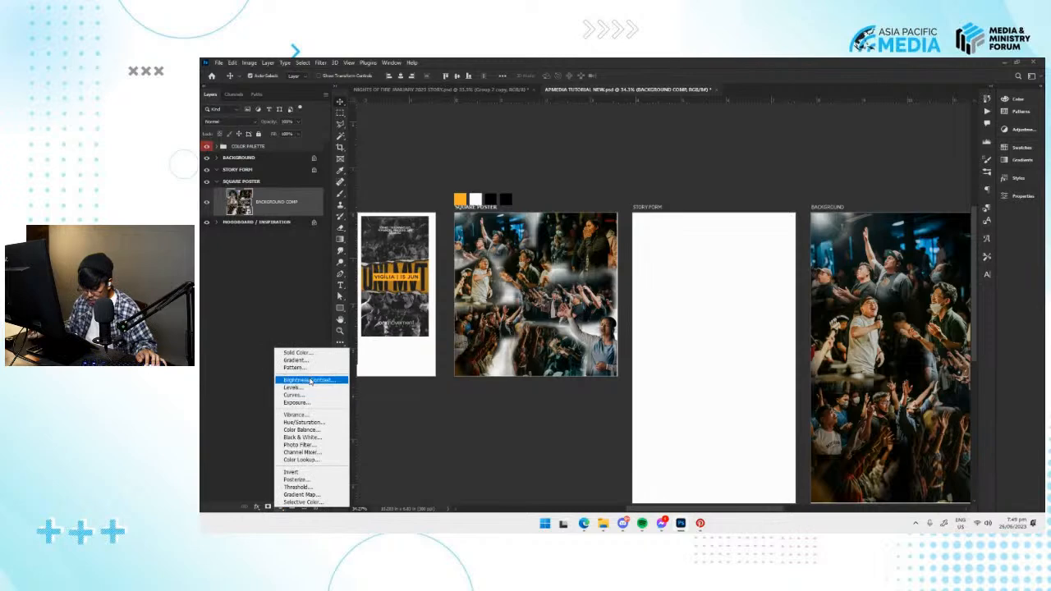
click(300, 352)
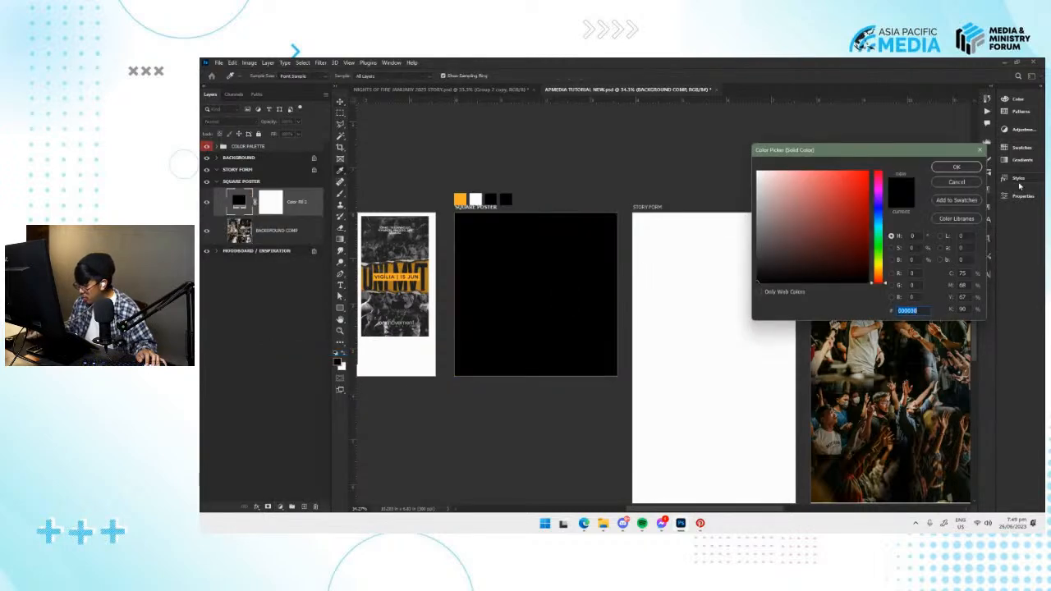
click(963, 170)
drag(292, 197, 291, 243)
key(v)
scroll(565, 289, up, 4)
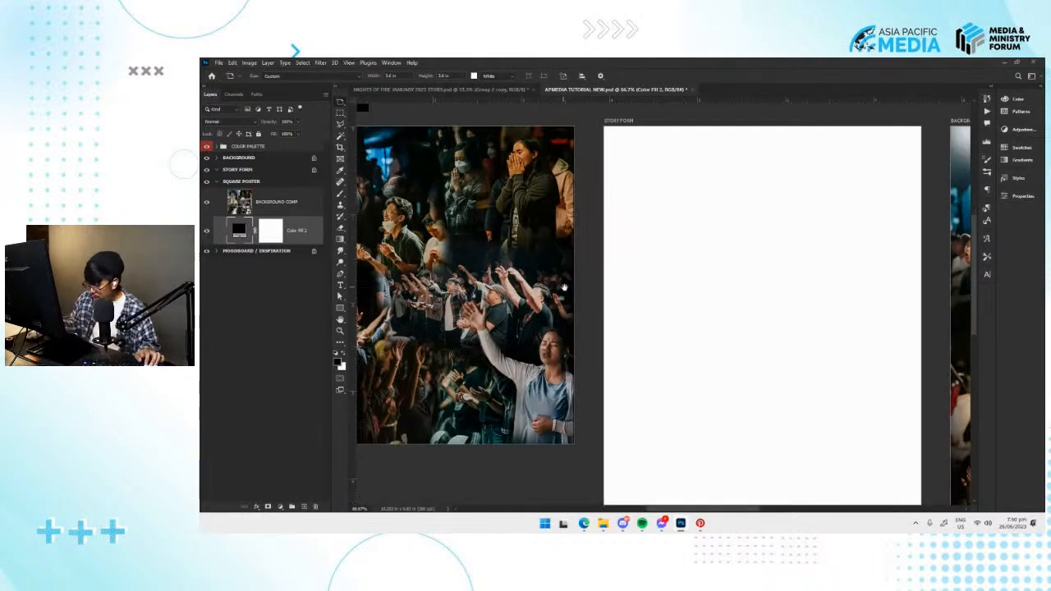
drag(693, 333, 756, 342)
Open the contents of the BACKGROUND COMP smart object and select the crowd photo beside the woman with the raised hand.
ctrl+click(658, 376)
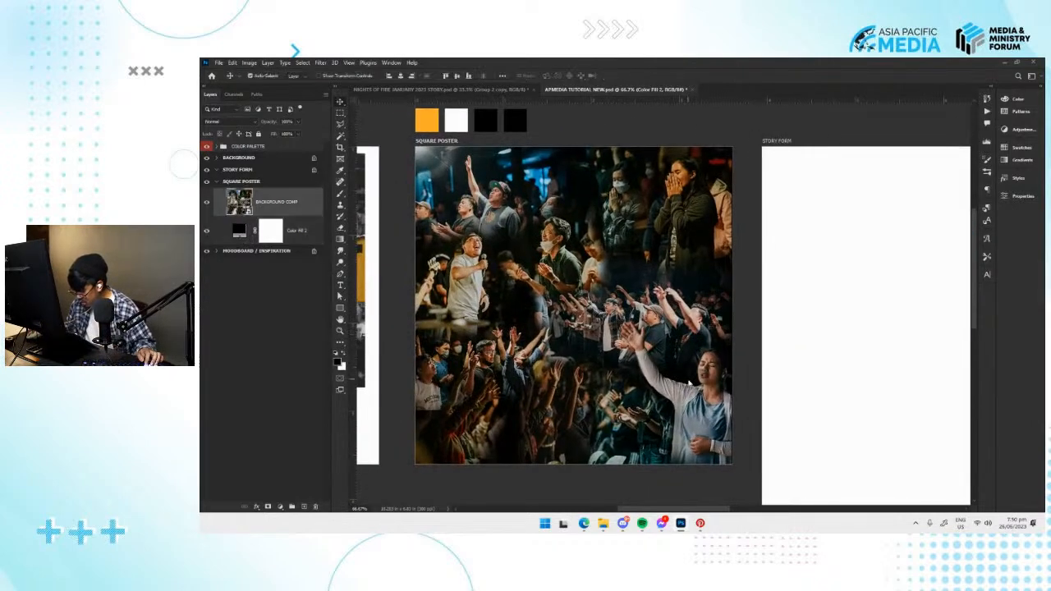
double_click(243, 206)
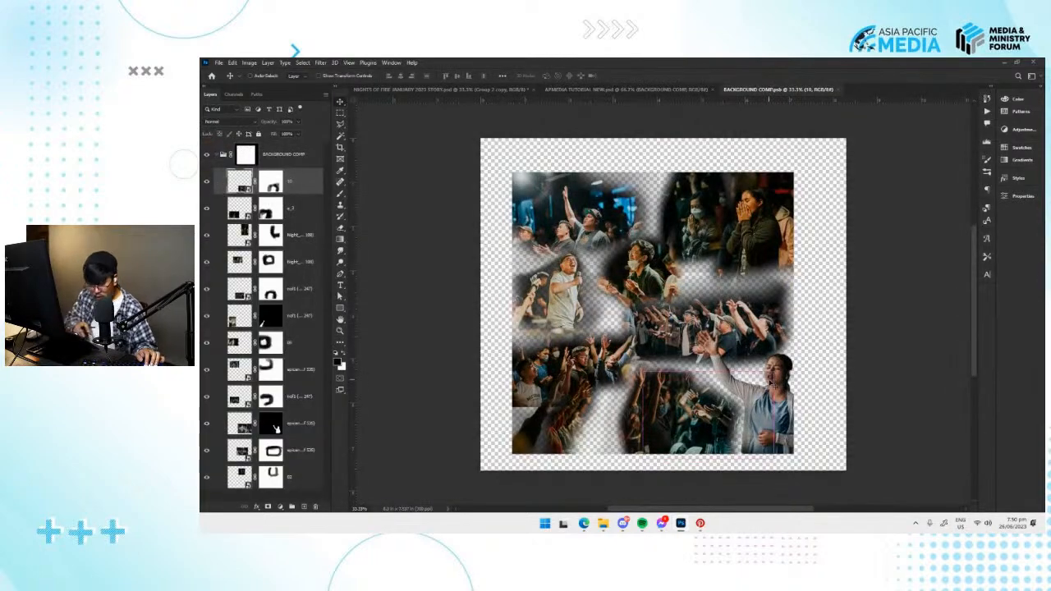
key(ctrl+plus)
key(ctrl+plus)
drag(879, 436, 686, 277)
key(v)
click(706, 294)
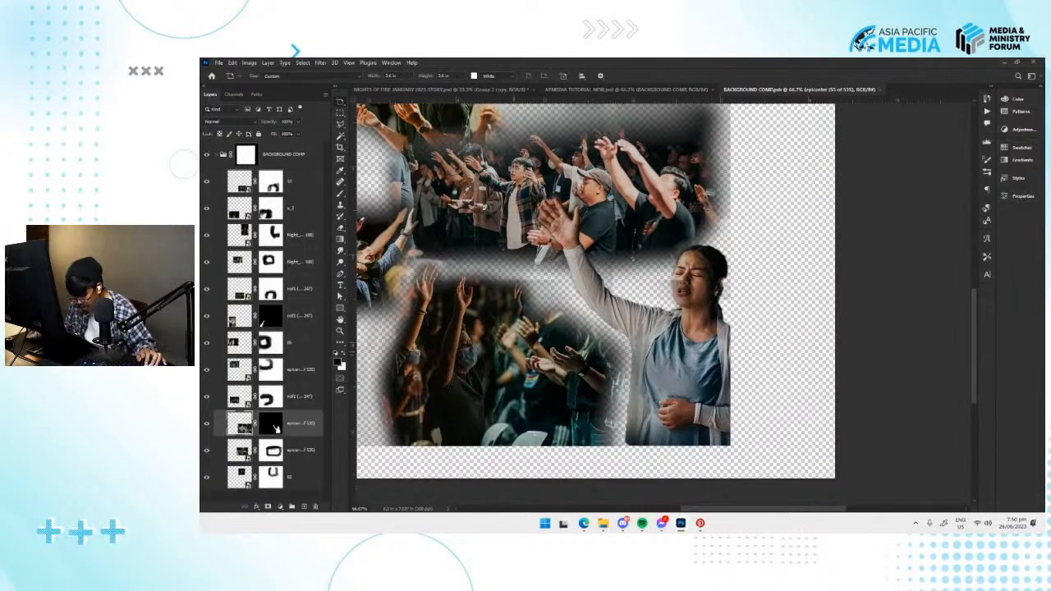
key(v)
click(568, 368)
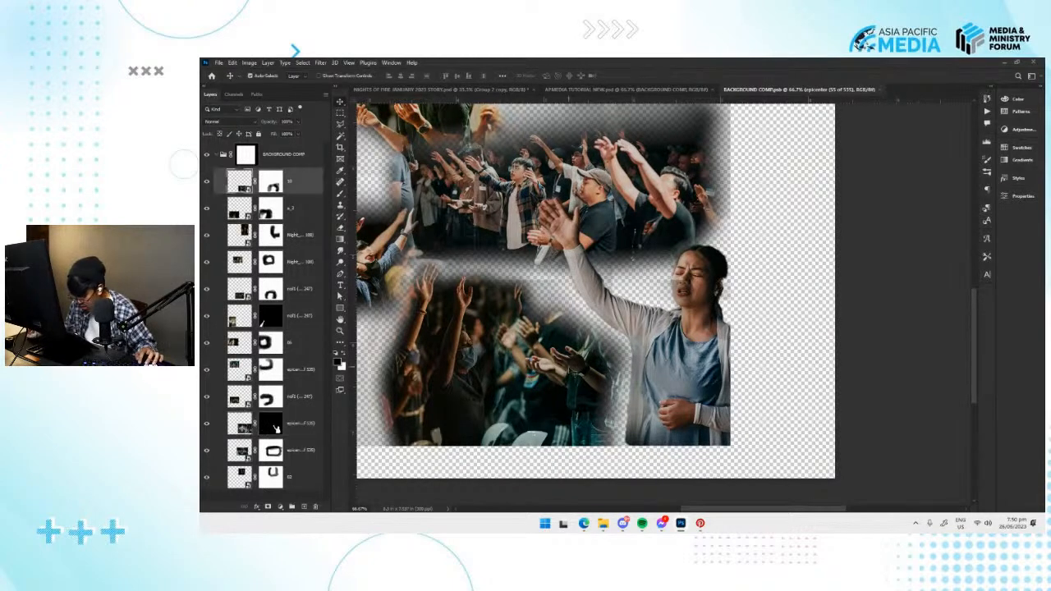
Target the selected crowd photo's mask with the Brush tool, then save and close the BACKGROUND COMP smart object.
click(272, 181)
key(b)
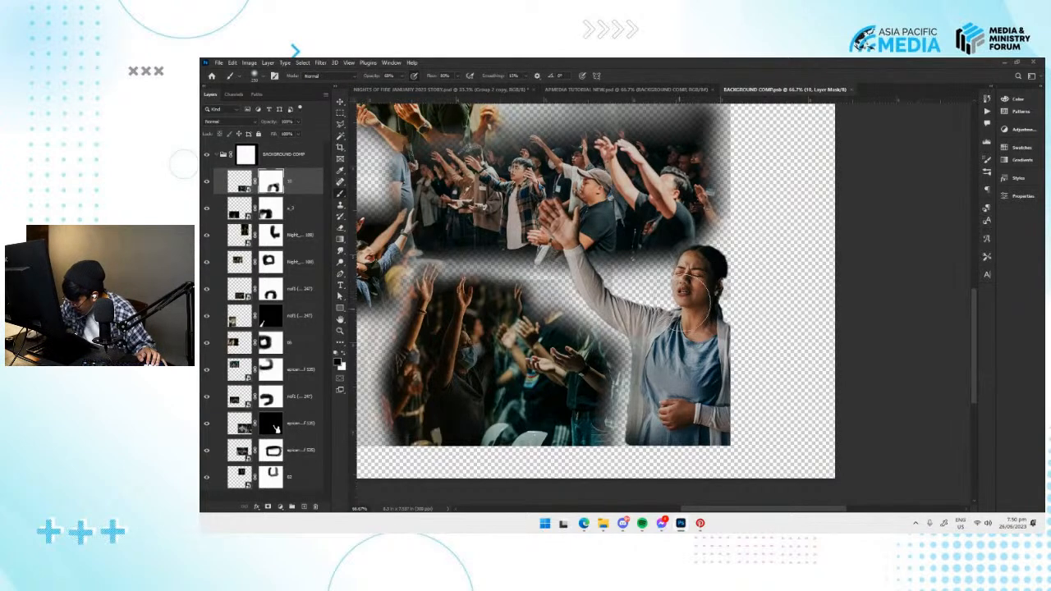
key(ctrl+s)
key(v)
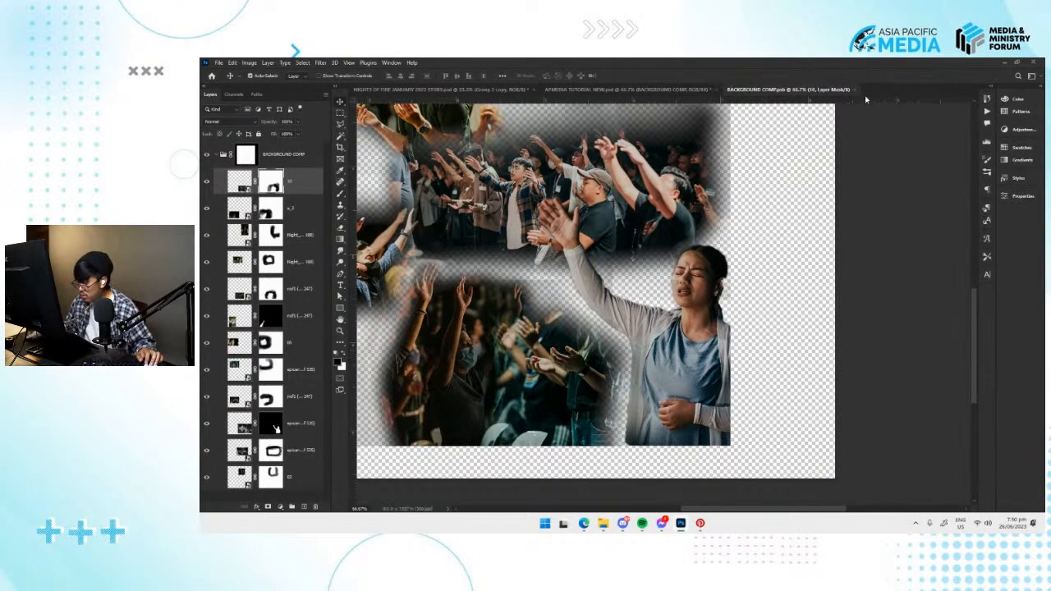
click(856, 91)
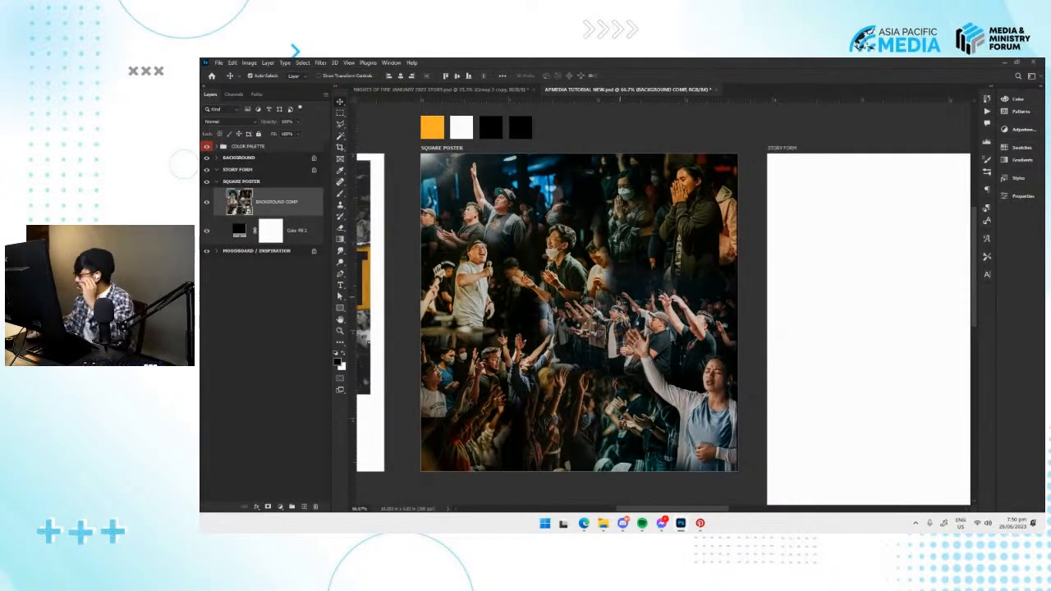
Reposition the orange NIGHTS OF FIRE reference poster slightly on the MOODBOARD / INSPIRATION artboard.
drag(590, 284, 596, 276)
drag(385, 165, 736, 151)
drag(518, 289, 535, 266)
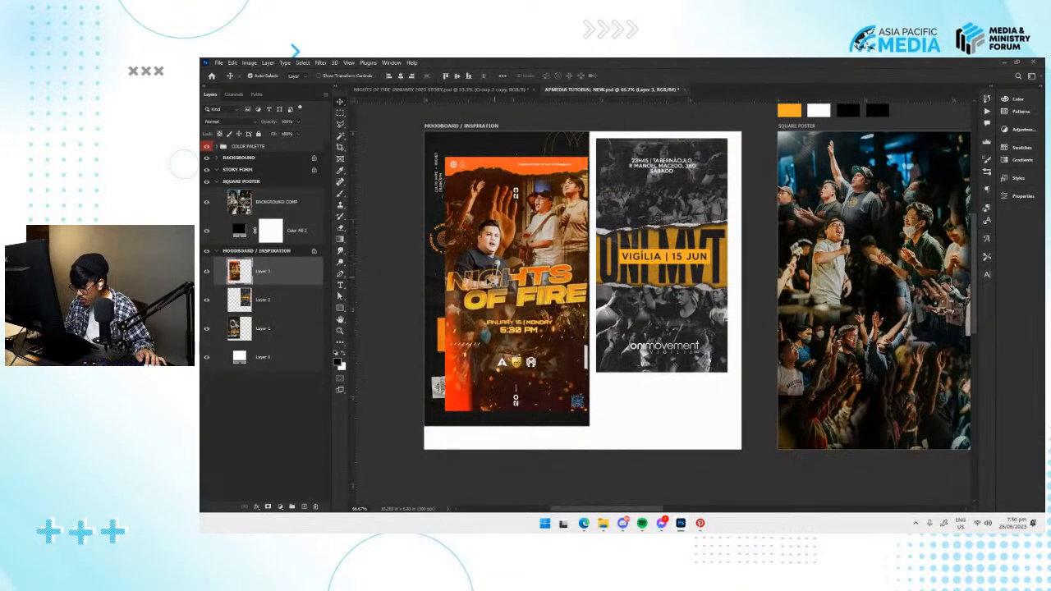
drag(550, 296, 546, 300)
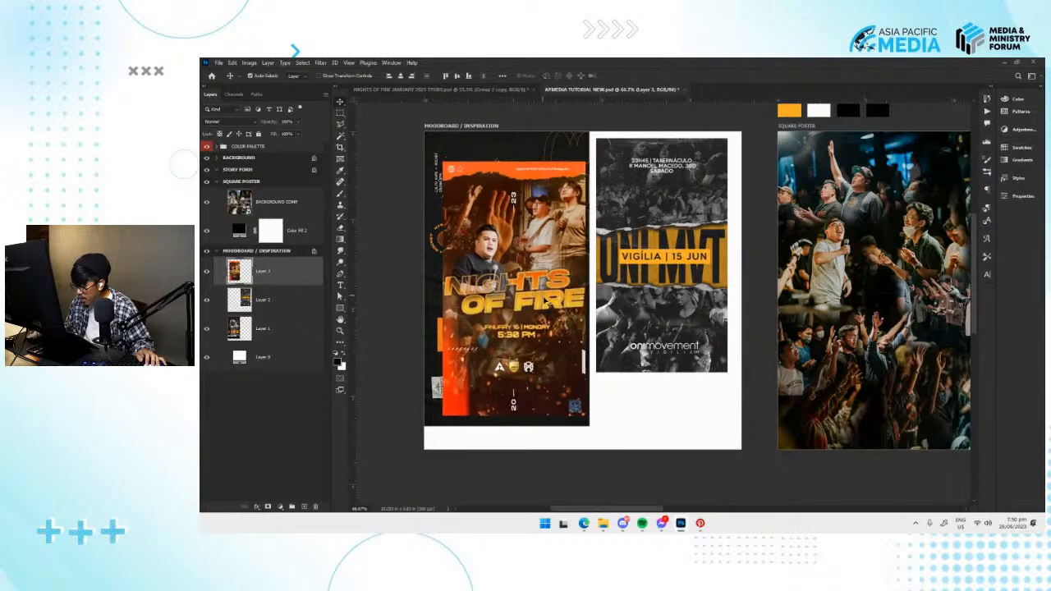
drag(548, 224, 521, 220)
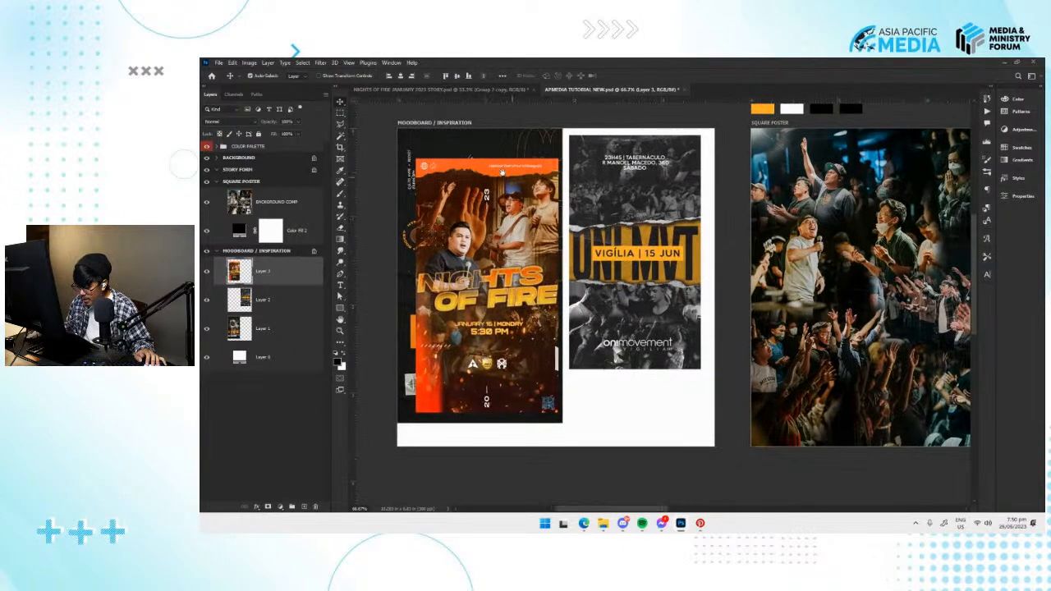
drag(792, 272, 564, 264)
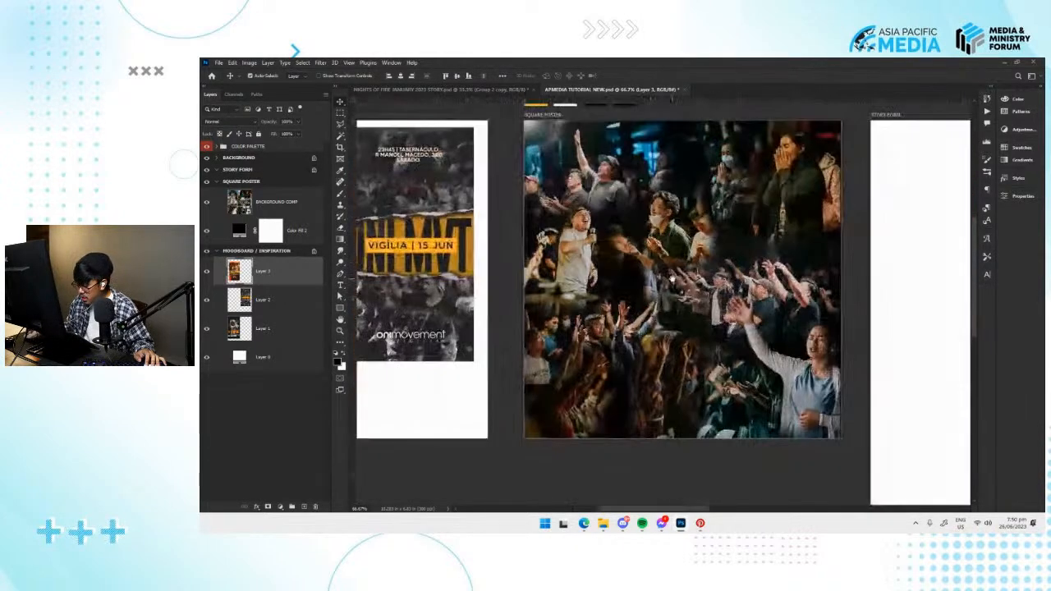
Lock the position of BACKGROUND COMP and the black colour fill beneath it in the SQUARE POSTER artboard.
click(673, 278)
drag(648, 271, 612, 269)
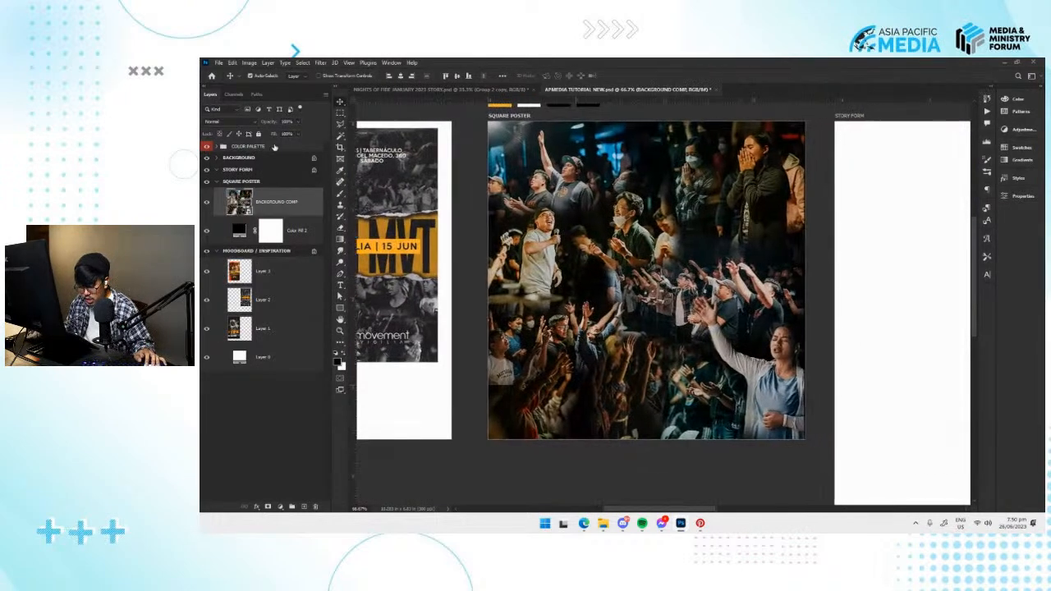
click(275, 223)
click(239, 134)
drag(598, 302, 521, 312)
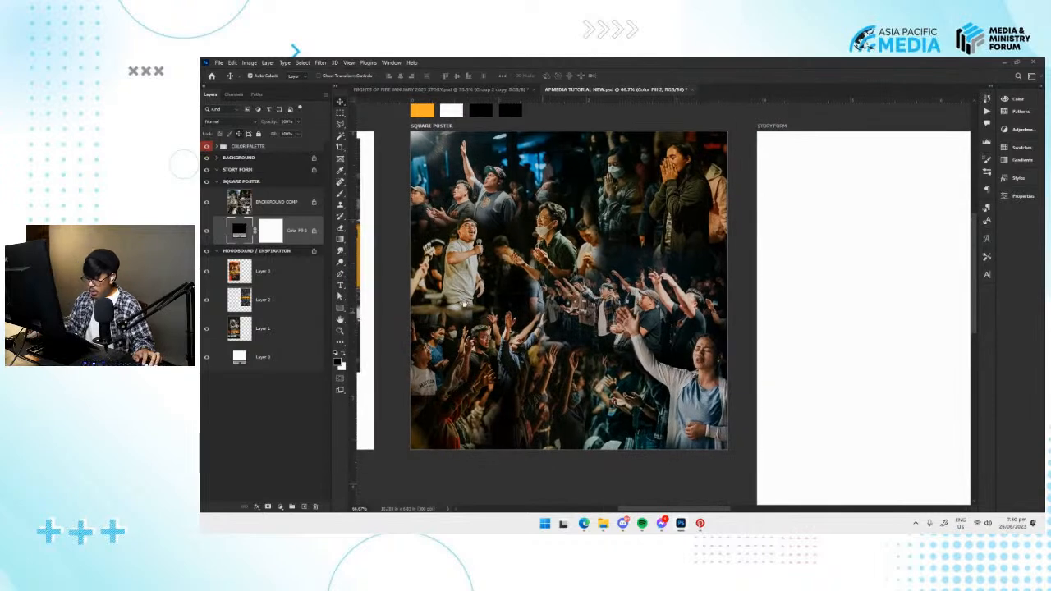
Add a black solid colour fill above BACKGROUND COMP and reduce its opacity so it darkens the photos.
click(287, 203)
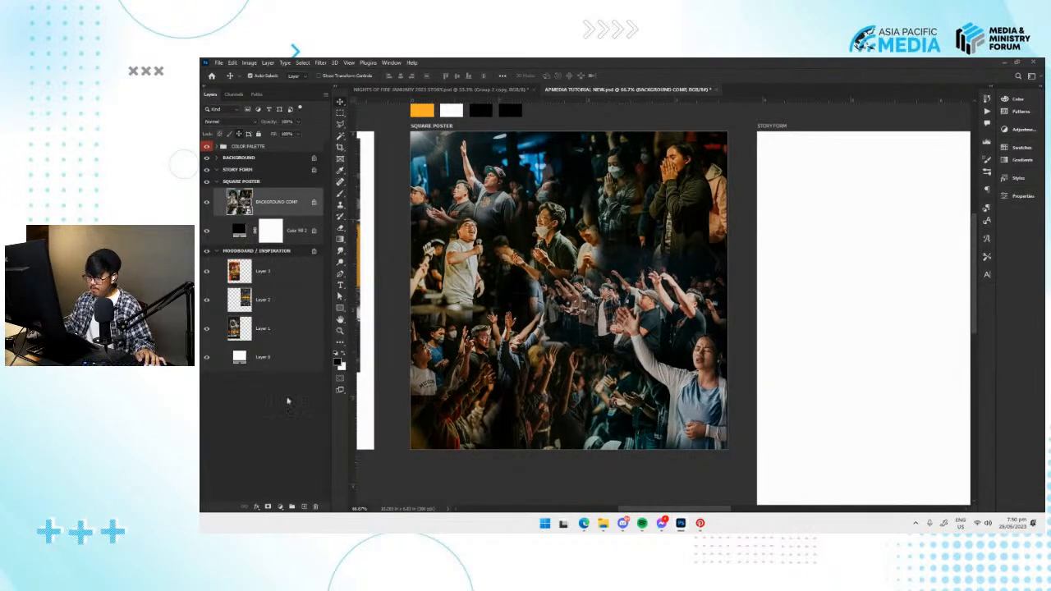
click(281, 506)
click(295, 351)
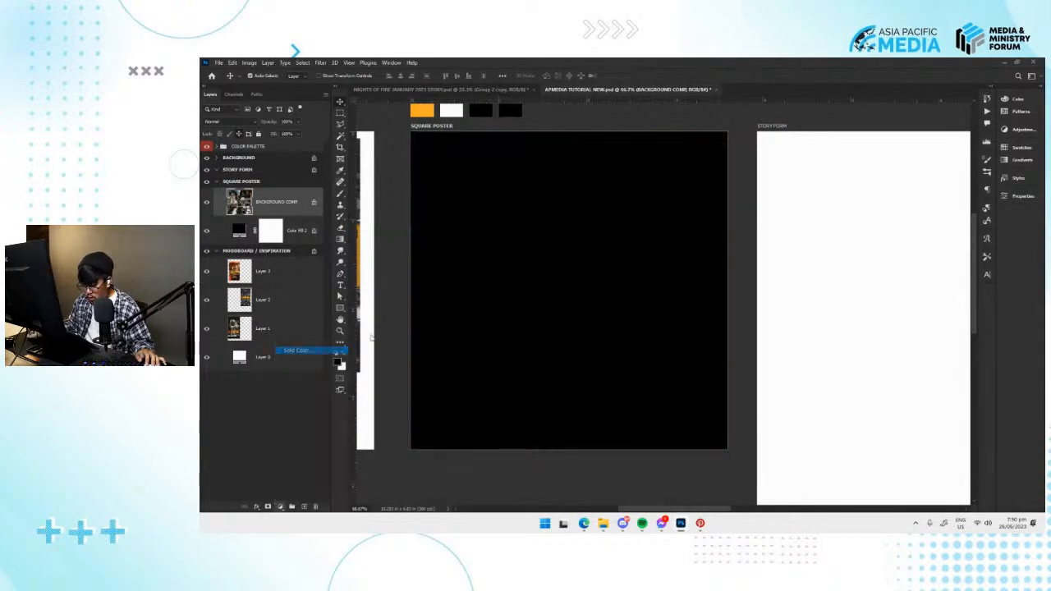
click(944, 168)
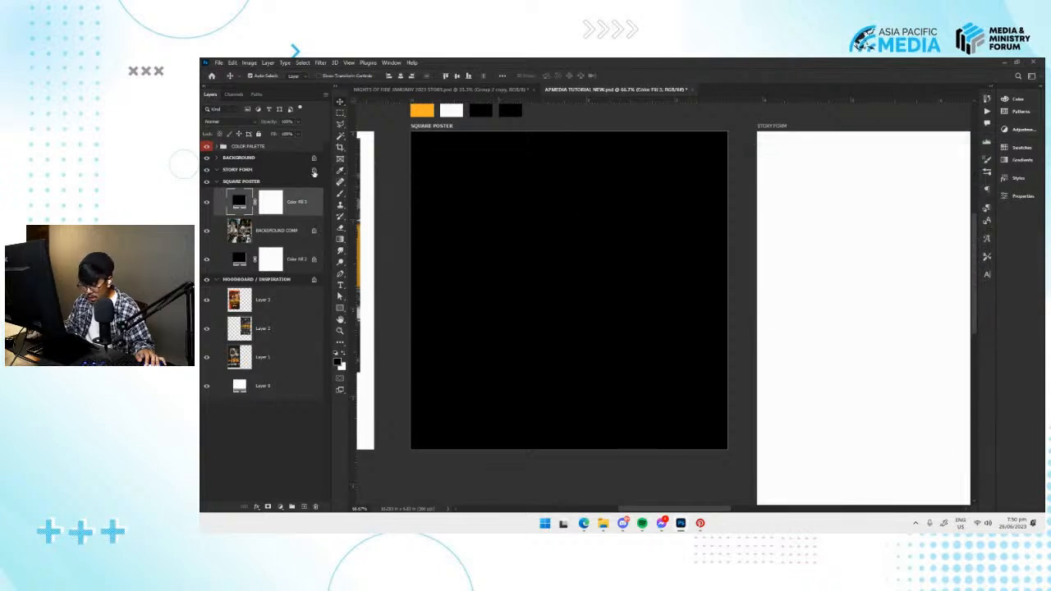
drag(293, 132, 278, 134)
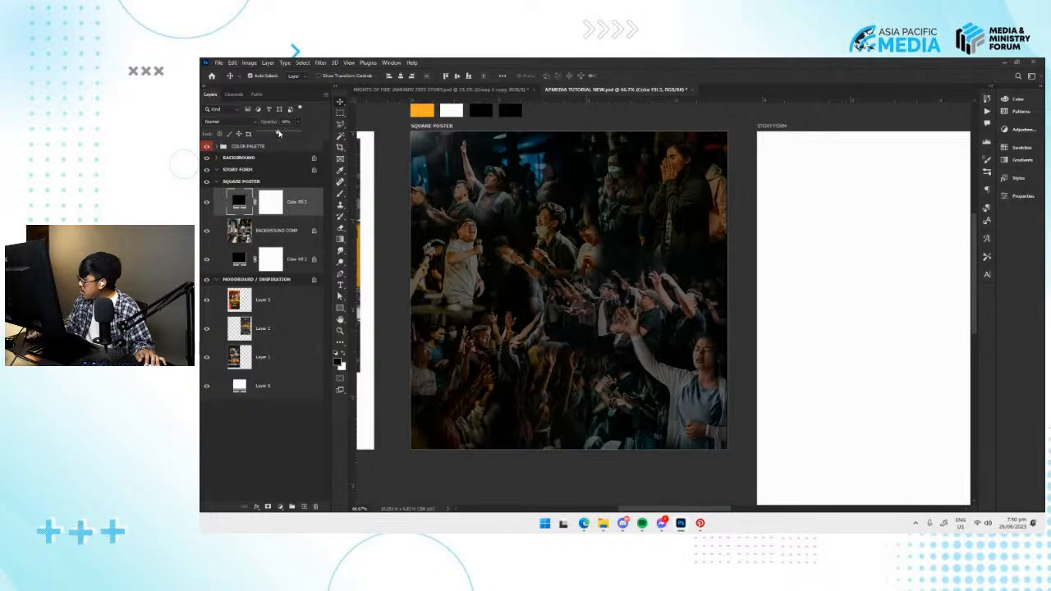
click(576, 467)
click(576, 467)
Add the text "NIGHTS" to the SQUARE POSTER artboard in Monument Extended Ultrabold.
drag(551, 318, 546, 329)
key(t)
click(555, 264)
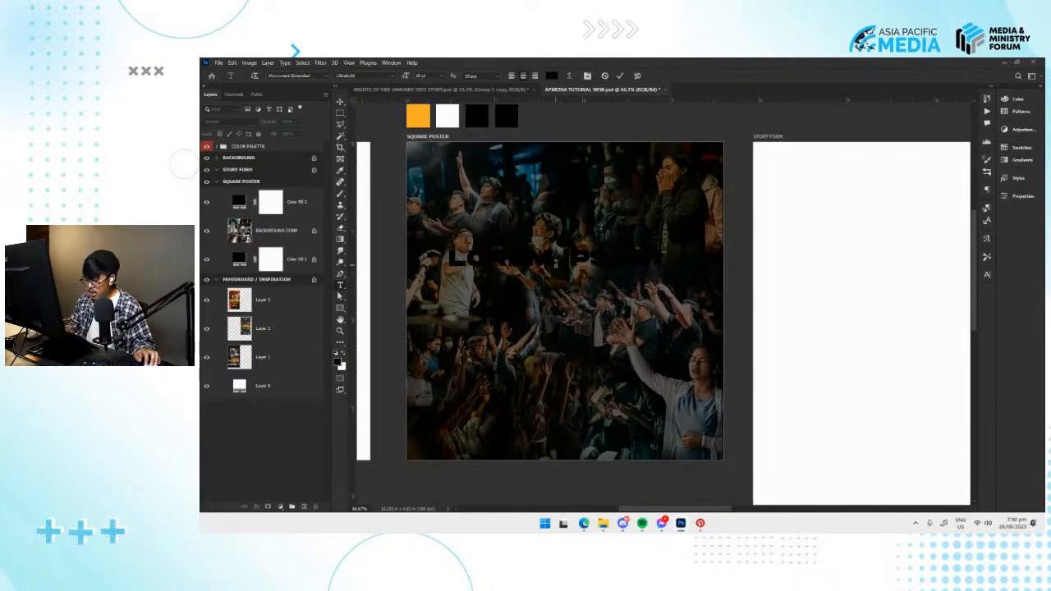
key(Escape)
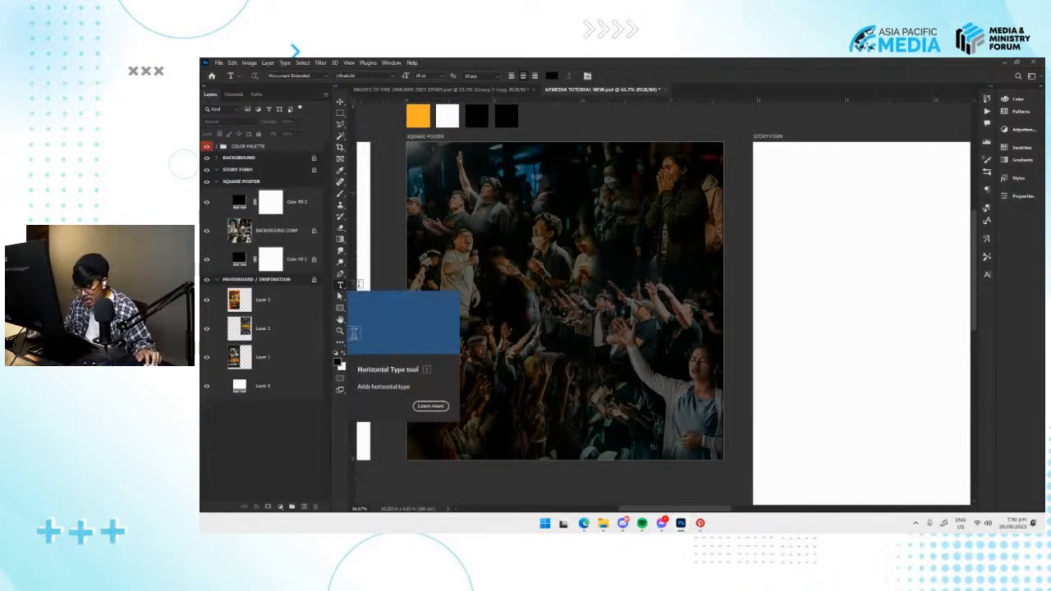
click(538, 276)
click(539, 274)
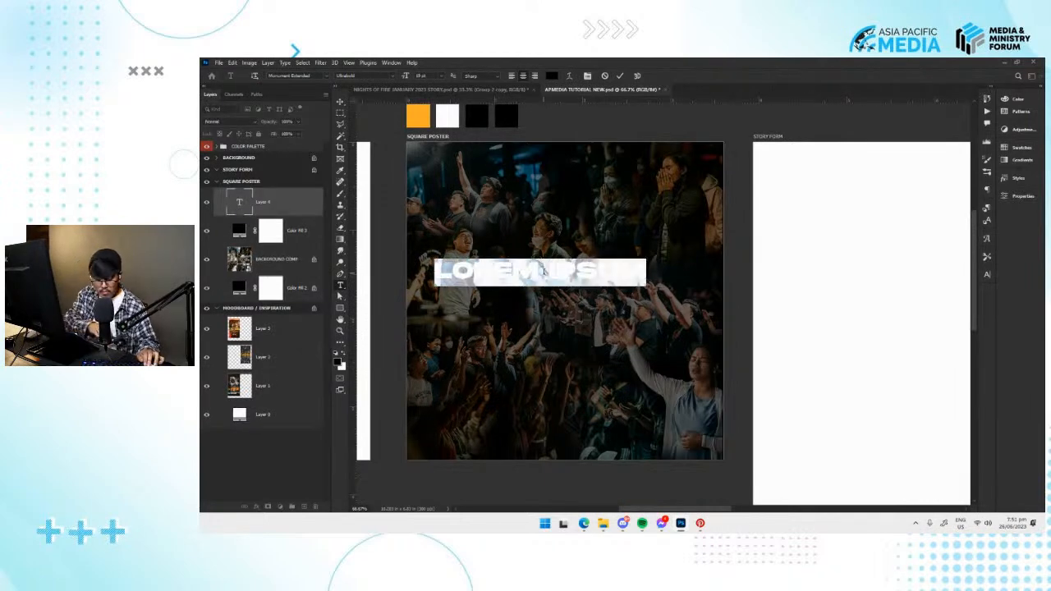
text(NIGHTS)
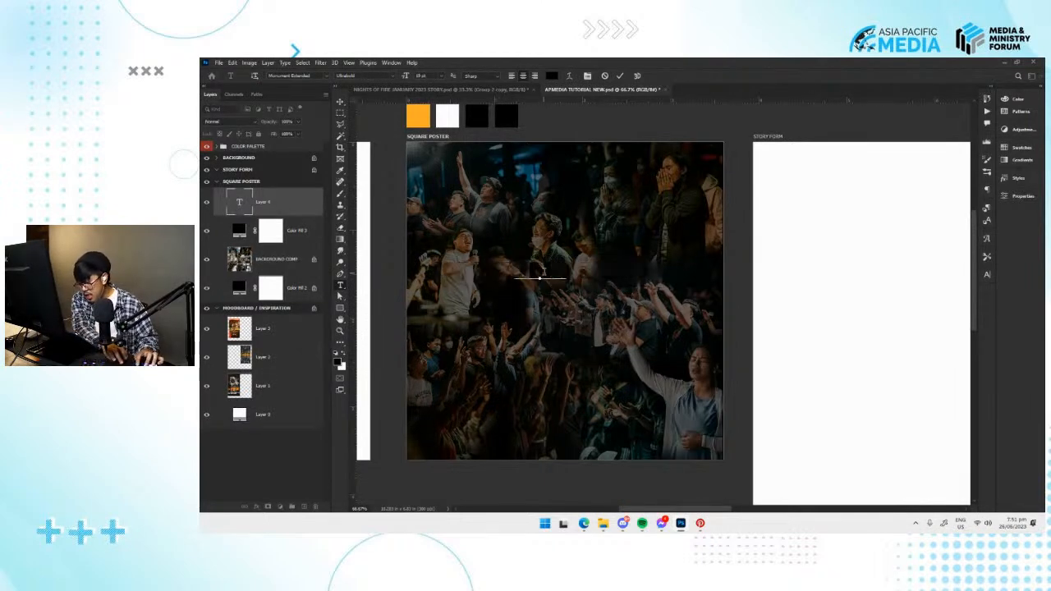
key(ctrl+Return)
Move the NIGHTS text higher on the poster and colour it white using the palette's white swatch.
drag(580, 161, 583, 168)
key(v)
drag(571, 286, 602, 239)
click(1022, 197)
click(1022, 197)
click(1022, 197)
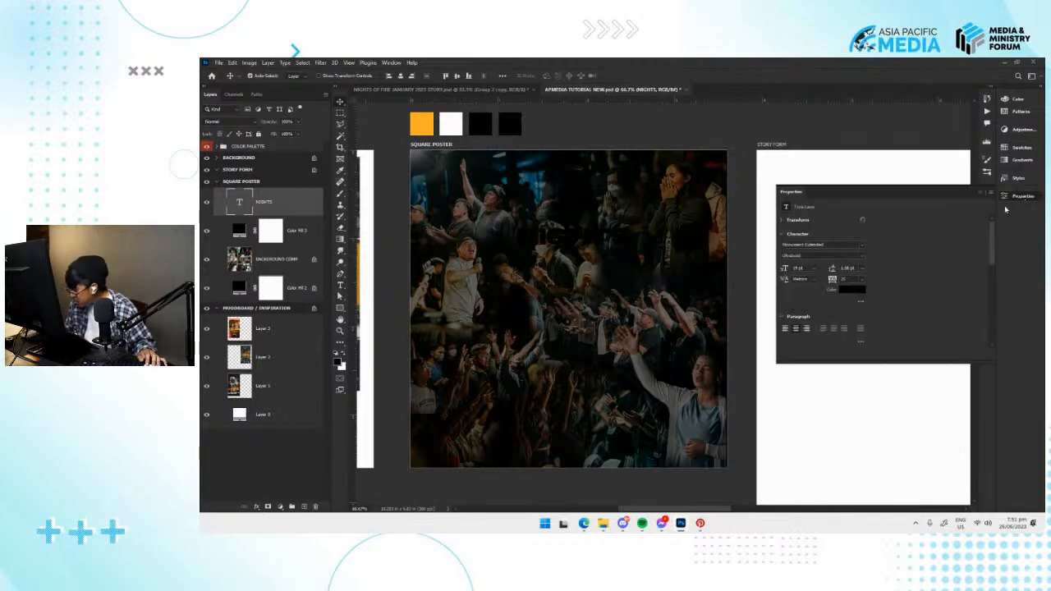
click(840, 291)
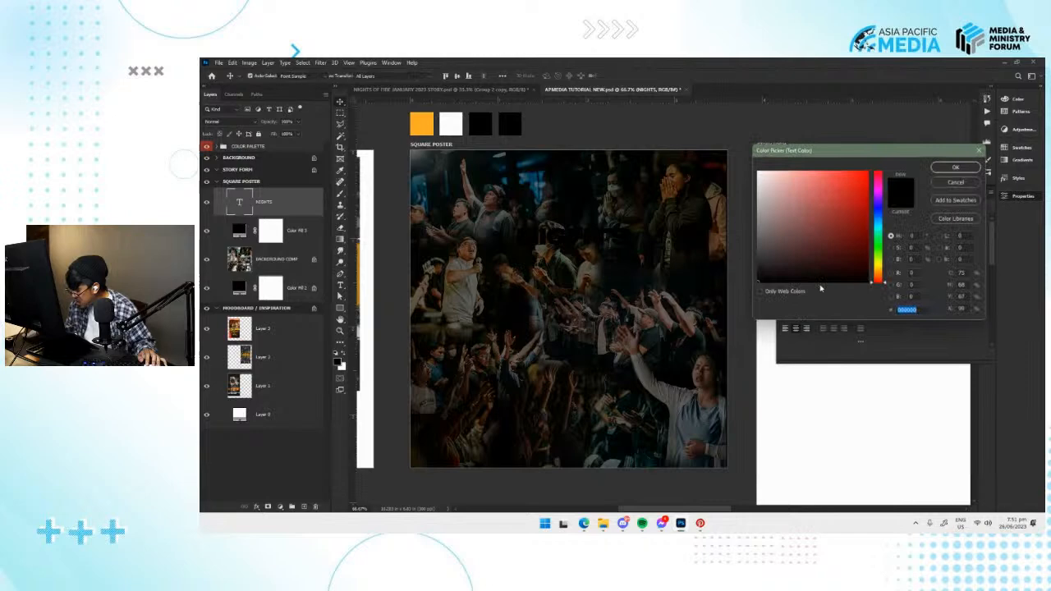
click(453, 128)
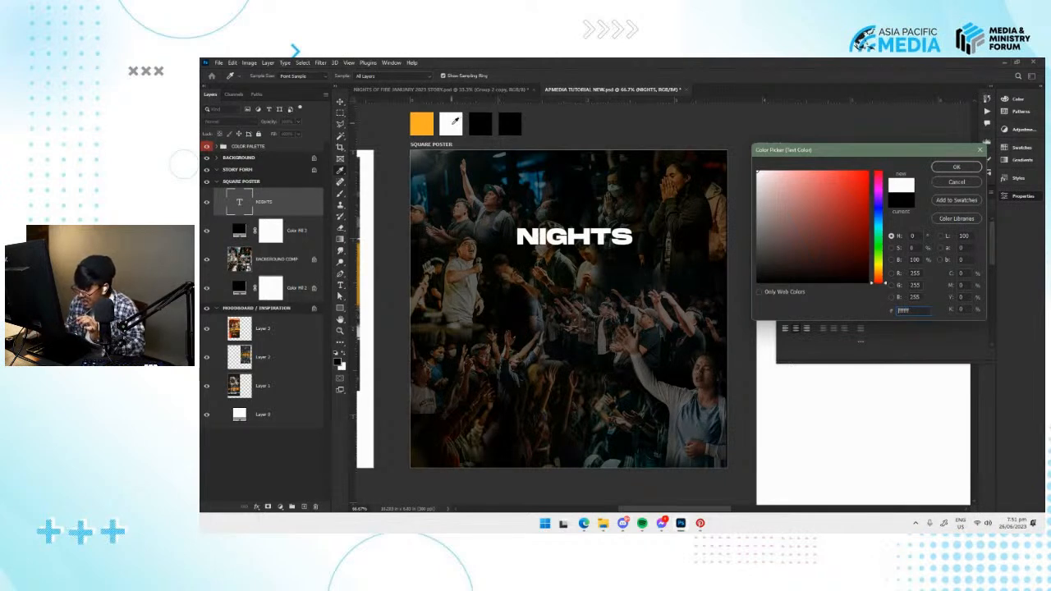
click(954, 168)
click(1001, 199)
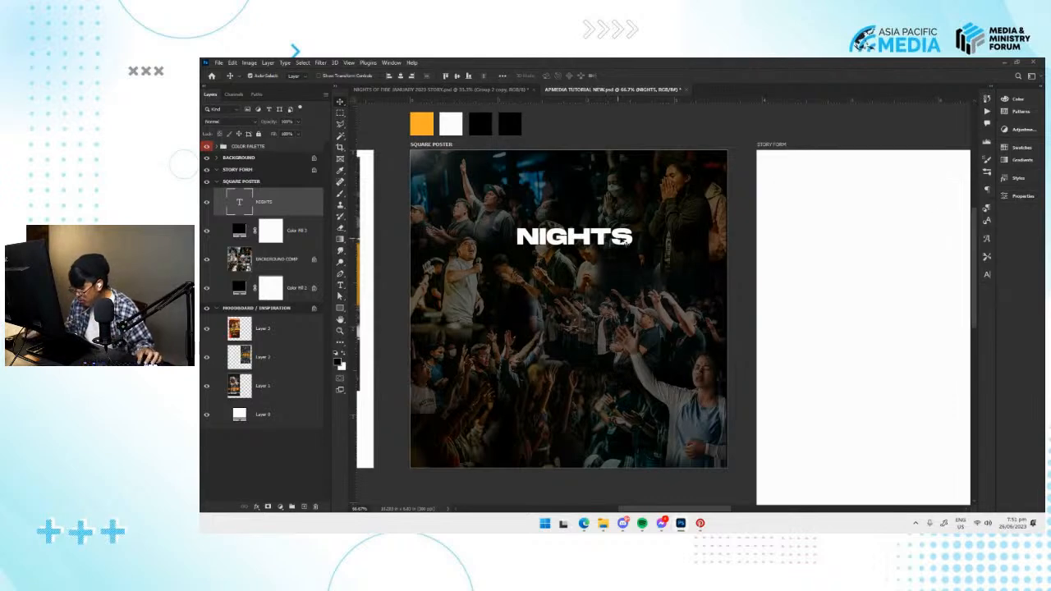
Enlarge the NIGHTS text, duplicate it just below, and change the copy's wording to "OF FIRE".
key(ctrl+t)
drag(625, 267, 602, 271)
key(Return)
double_click(602, 270)
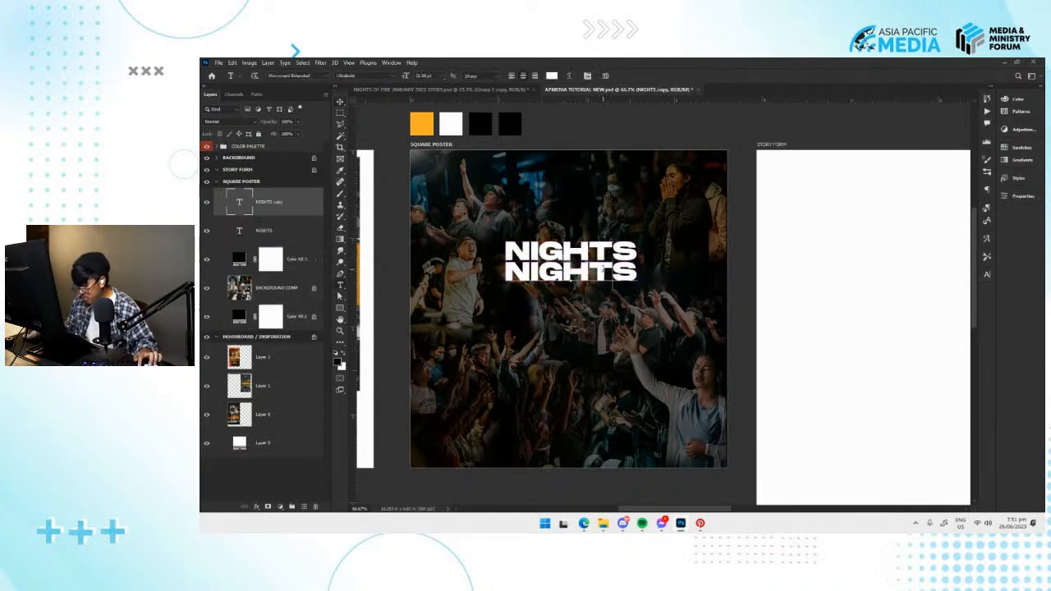
text(OF FIRE)
key(ctrl+Return)
Position OF FIRE directly beneath NIGHTS with their left edges aligned.
drag(602, 271, 887, 272)
drag(912, 316, 831, 323)
key(v)
drag(808, 286, 807, 283)
drag(831, 293, 641, 315)
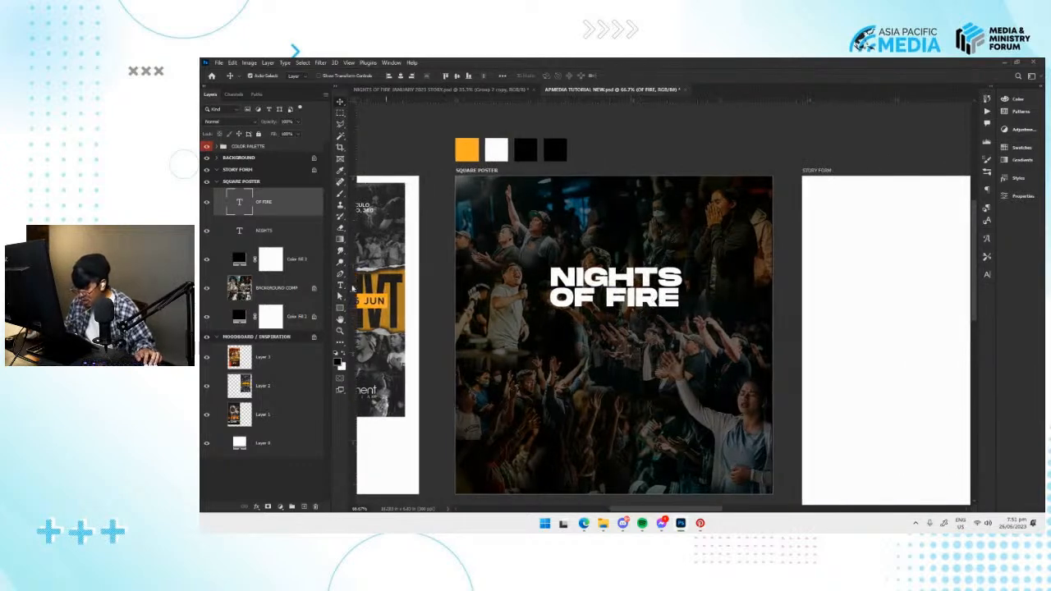
Select both the NIGHTS and OF FIRE text layers, scale them up together and move them lower on the poster.
shift+click(273, 229)
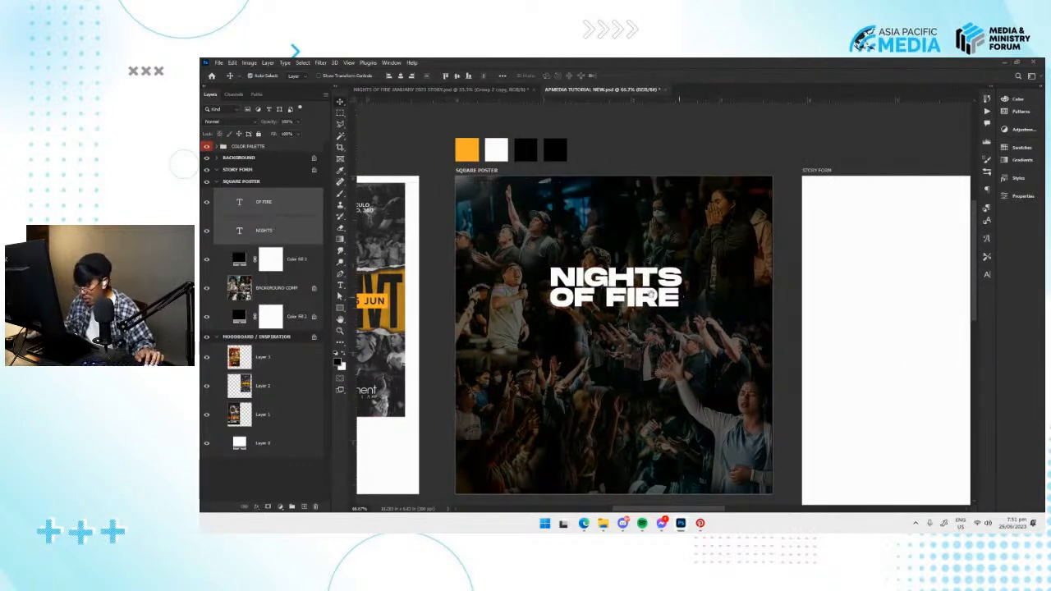
drag(681, 303, 623, 292)
key(ctrl+t)
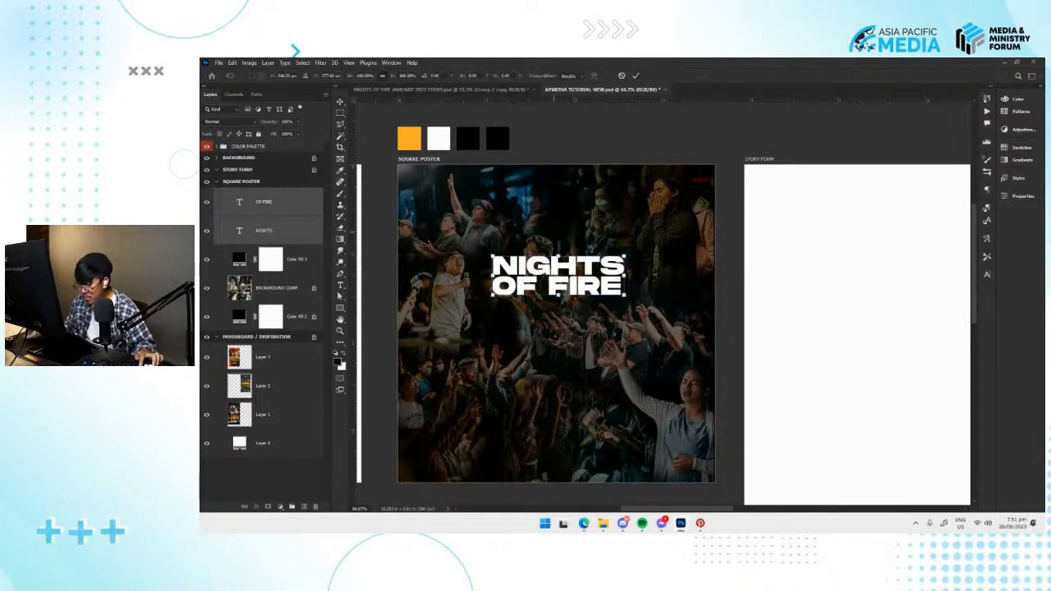
drag(581, 279, 634, 325)
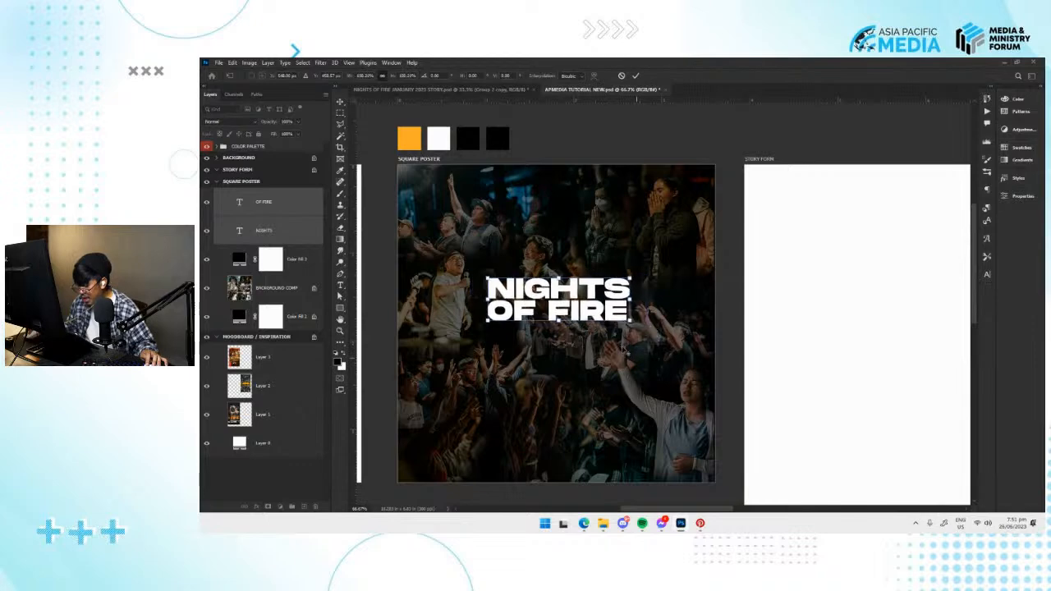
drag(657, 369, 623, 357)
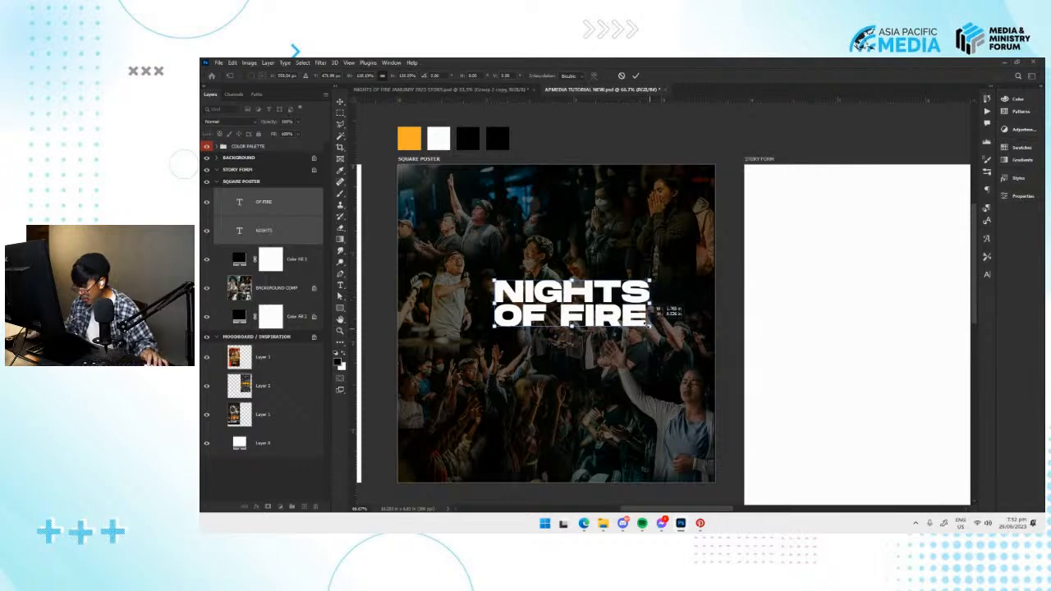
drag(674, 335, 669, 332)
click(636, 76)
Enlarge the two-line NIGHTS OF FIRE title further and place it around the middle of the SQUARE POSTER artboard.
key(ctrl+t)
drag(606, 302, 583, 333)
key(Return)
key(ctrl+t)
key(Return)
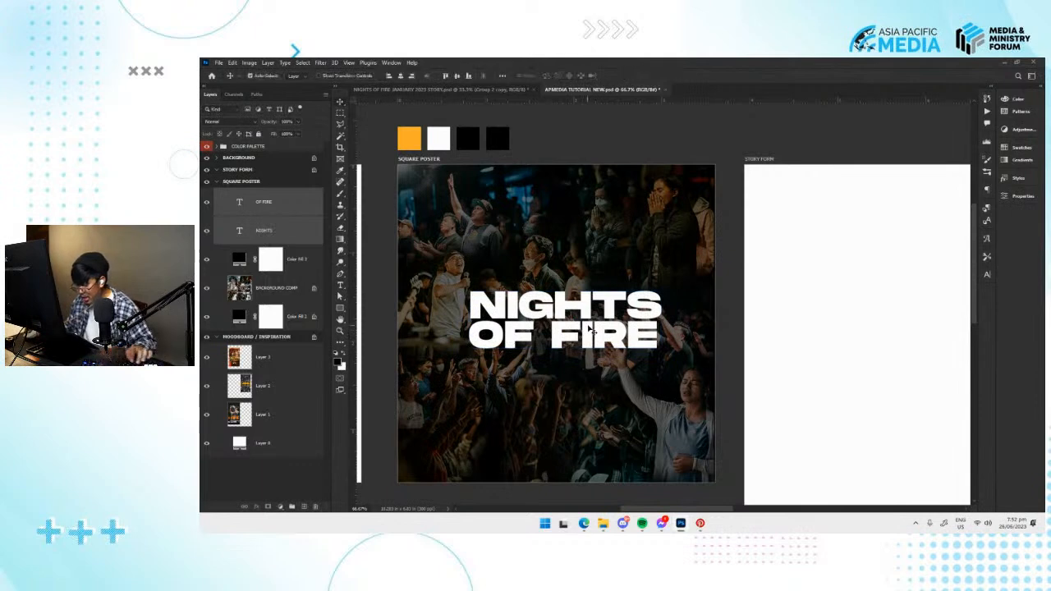
key(ctrl+t)
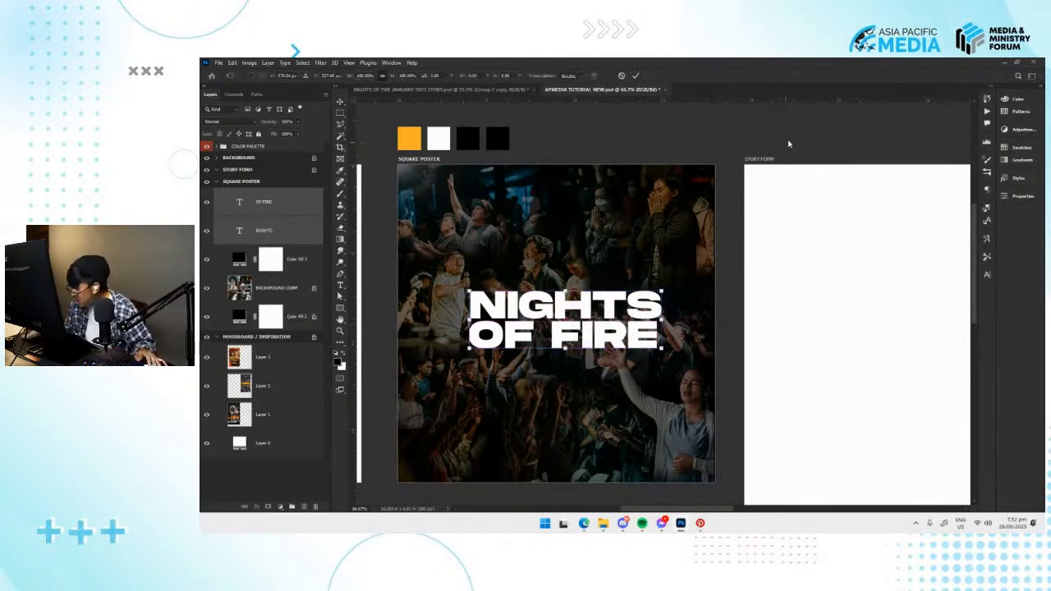
click(635, 76)
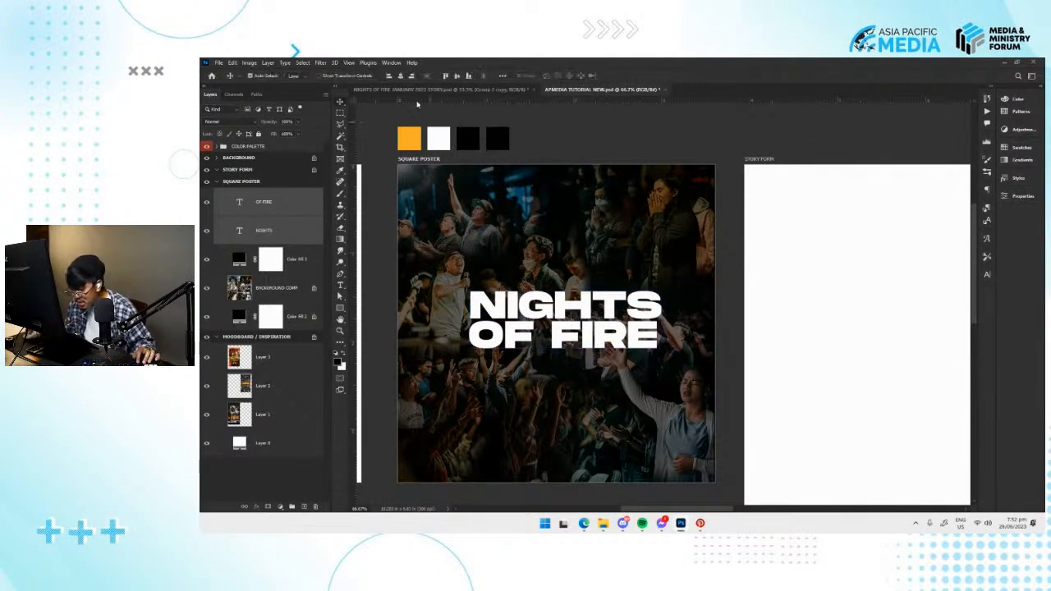
drag(530, 263, 547, 265)
drag(532, 212, 526, 218)
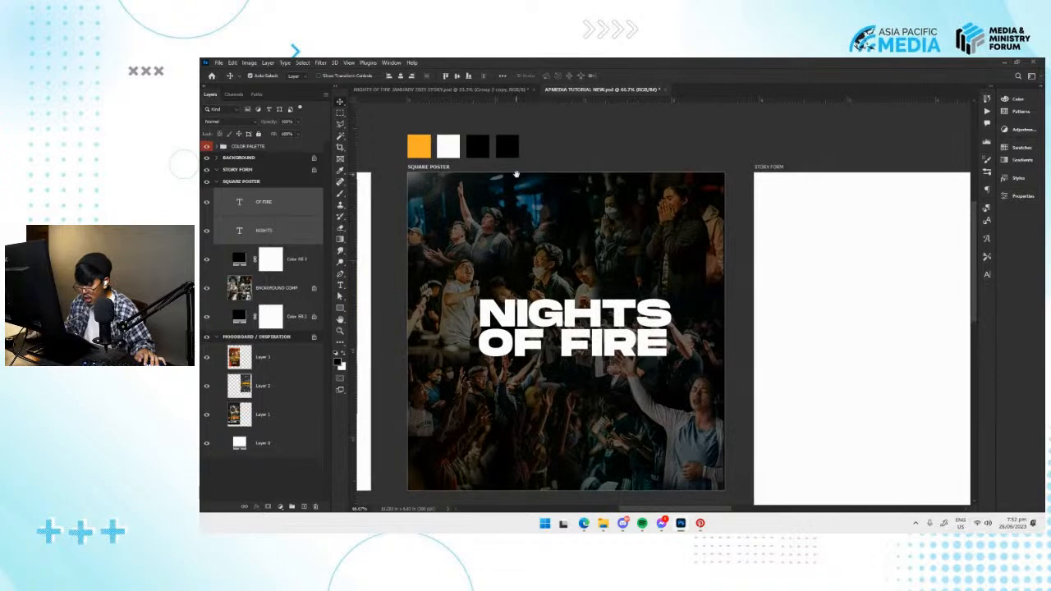
Align the NIGHTS and OF FIRE text layers on a shared horizontal centre, keeping OF FIRE beneath NIGHTS.
drag(588, 267, 576, 253)
key(ctrl+t)
mouse_move(592, 308)
mouse_down()
mouse_move(600, 328)
mouse_move(576, 307)
mouse_move(609, 292)
mouse_move(600, 308)
mouse_up()
key(Return)
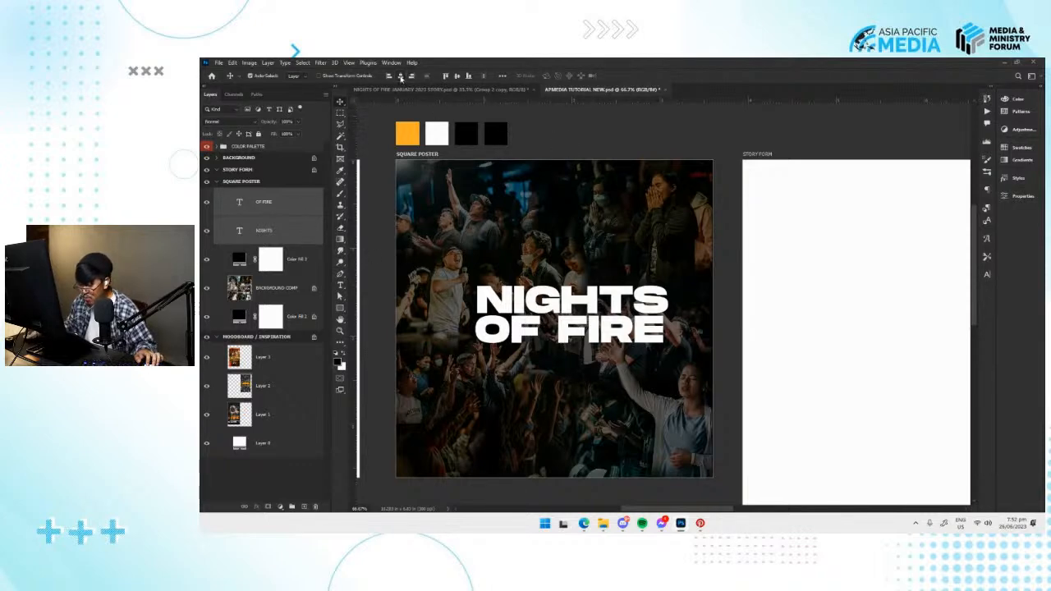
click(401, 76)
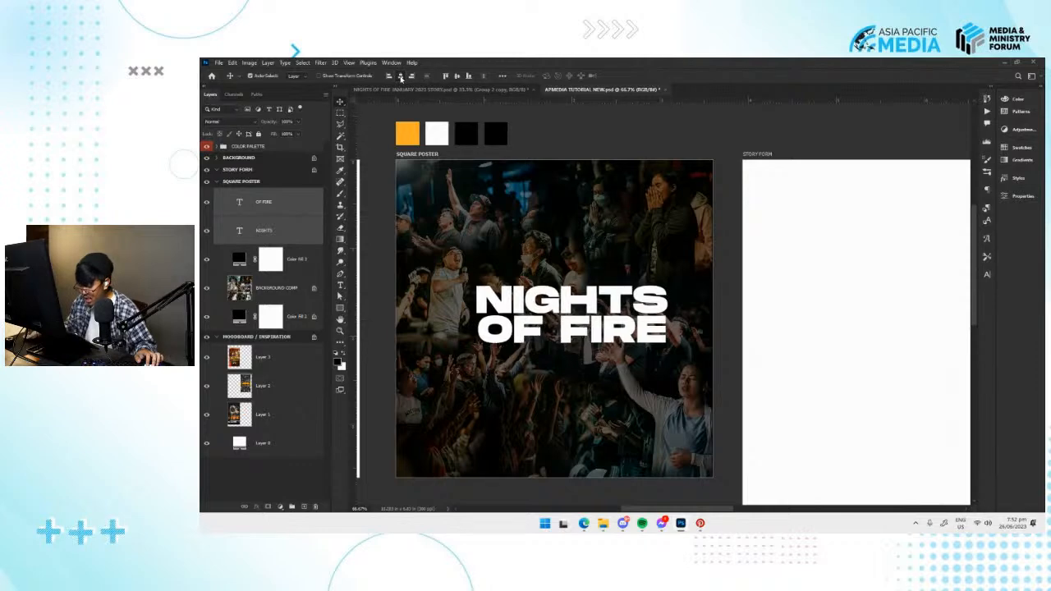
click(457, 76)
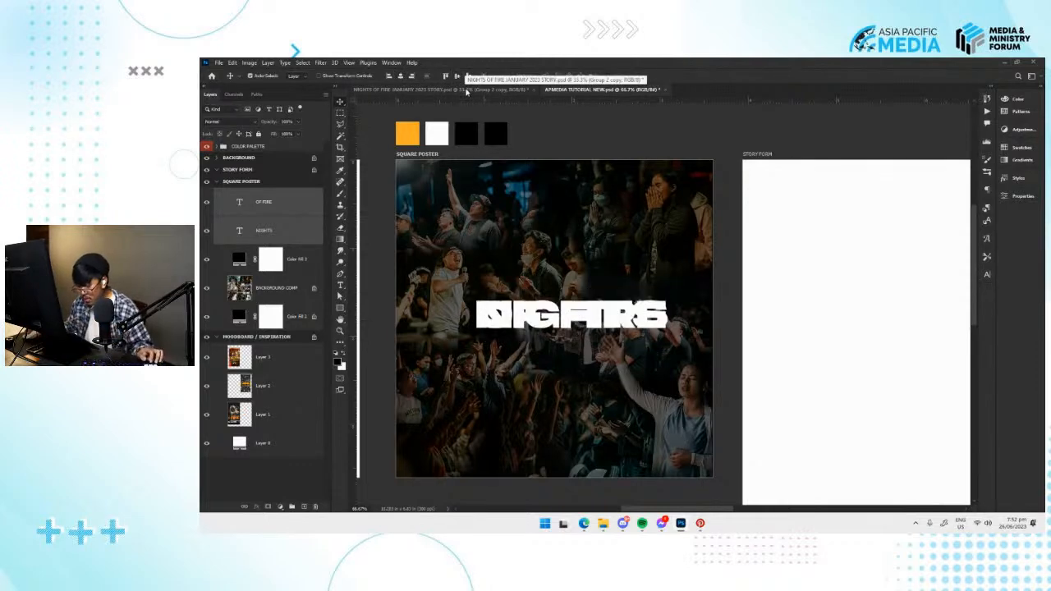
key(ctrl+z)
Group the two title layers and centre the group horizontally and vertically on the SQUARE POSTER artboard.
key(ctrl+g)
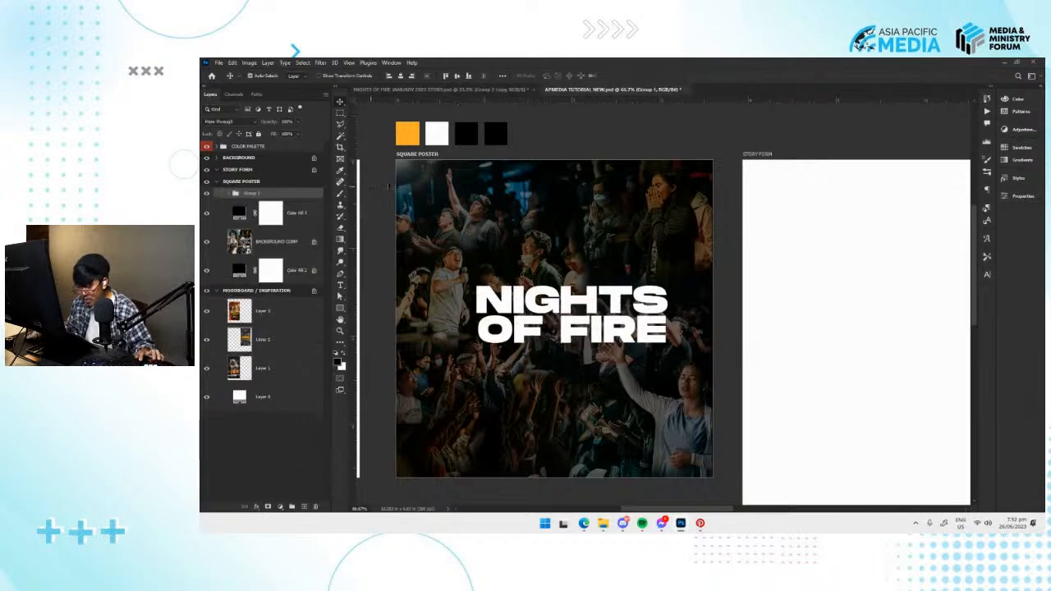
click(457, 76)
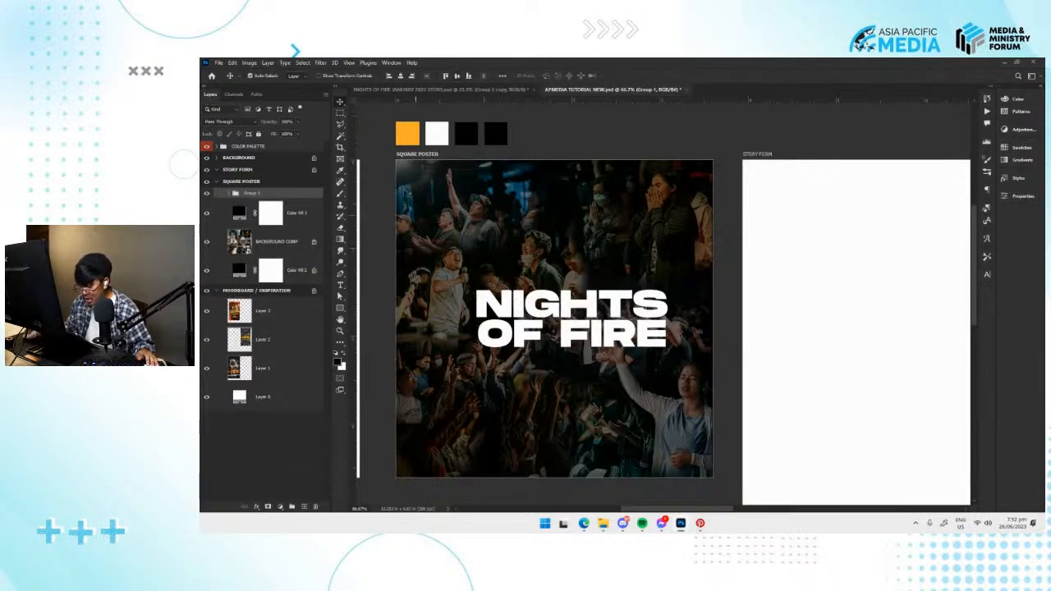
click(457, 76)
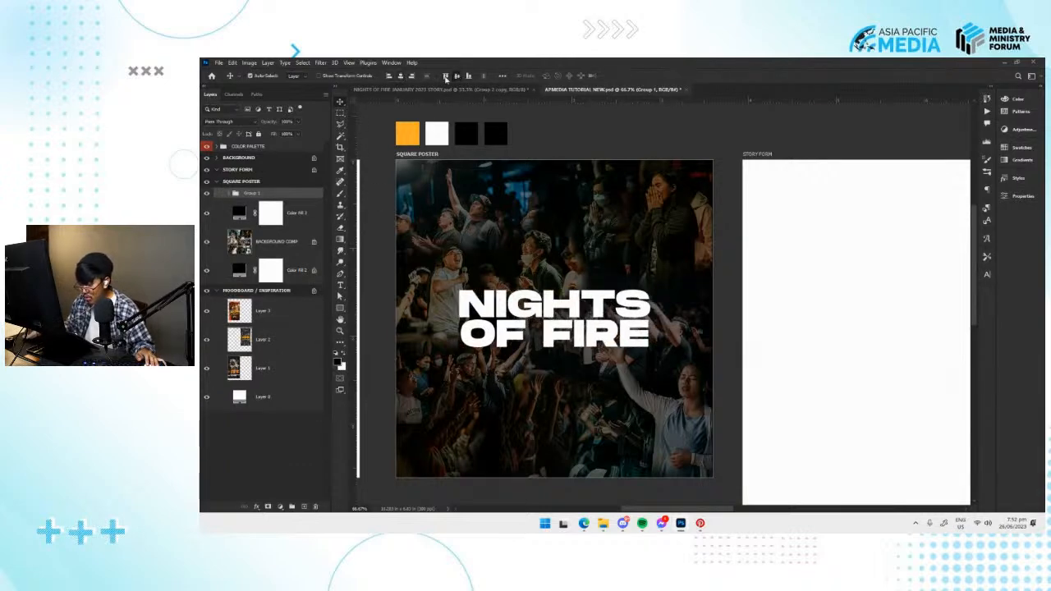
click(402, 76)
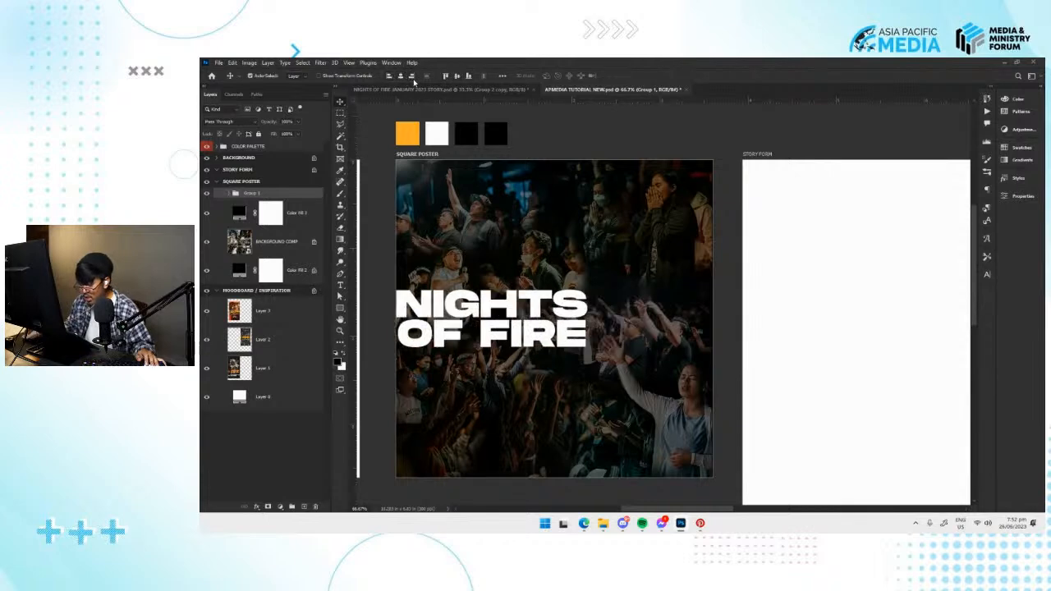
click(412, 76)
click(402, 77)
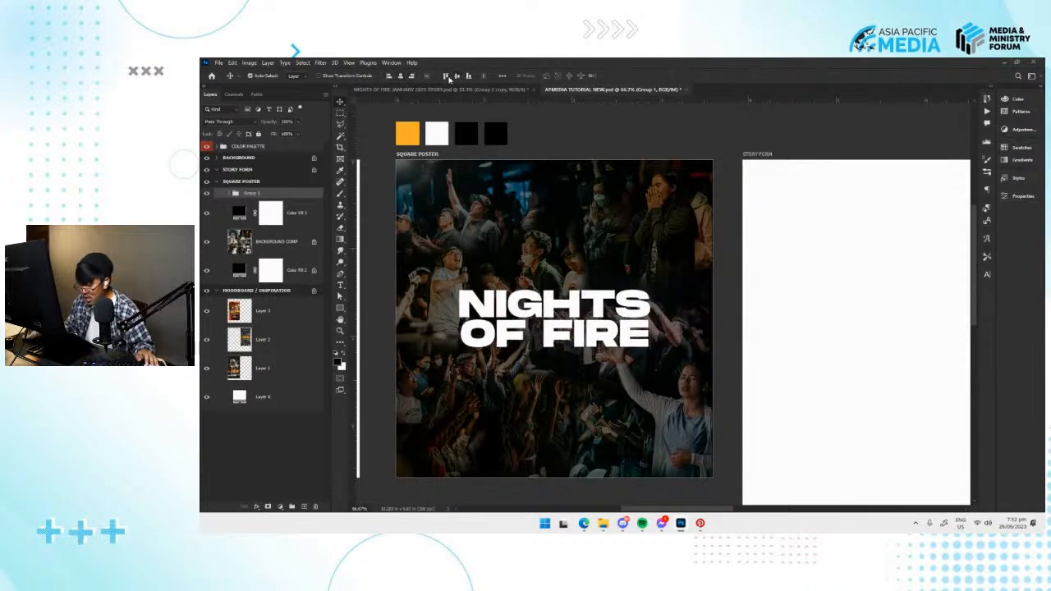
click(446, 77)
click(469, 76)
click(457, 76)
Shift the OF FIRE text to the right so it sits indented beneath NIGHTS.
click(575, 331)
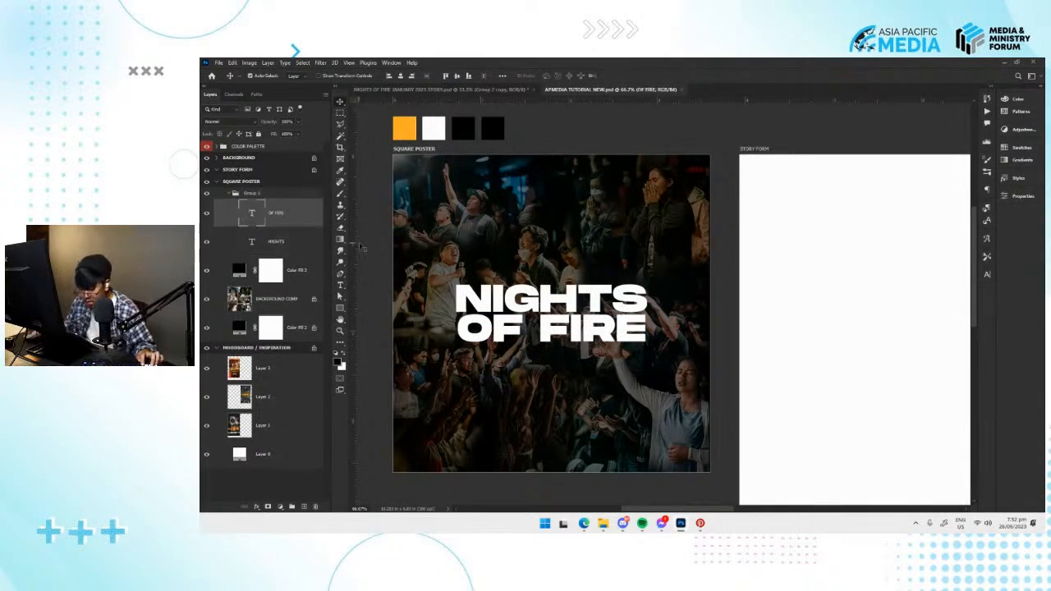
click(285, 244)
click(281, 216)
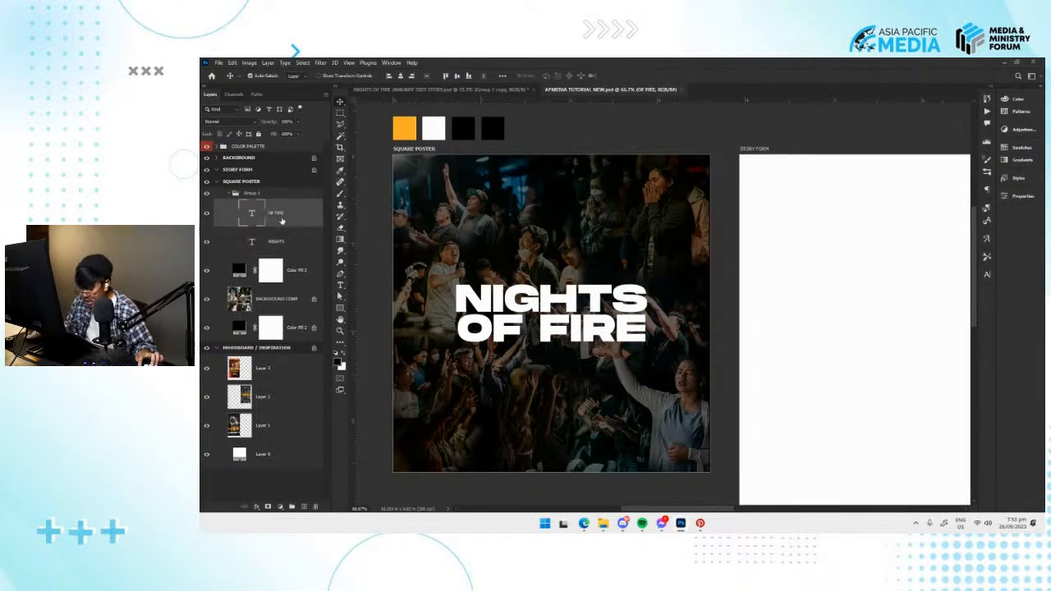
key(ctrl+t)
drag(560, 335, 576, 335)
key(Return)
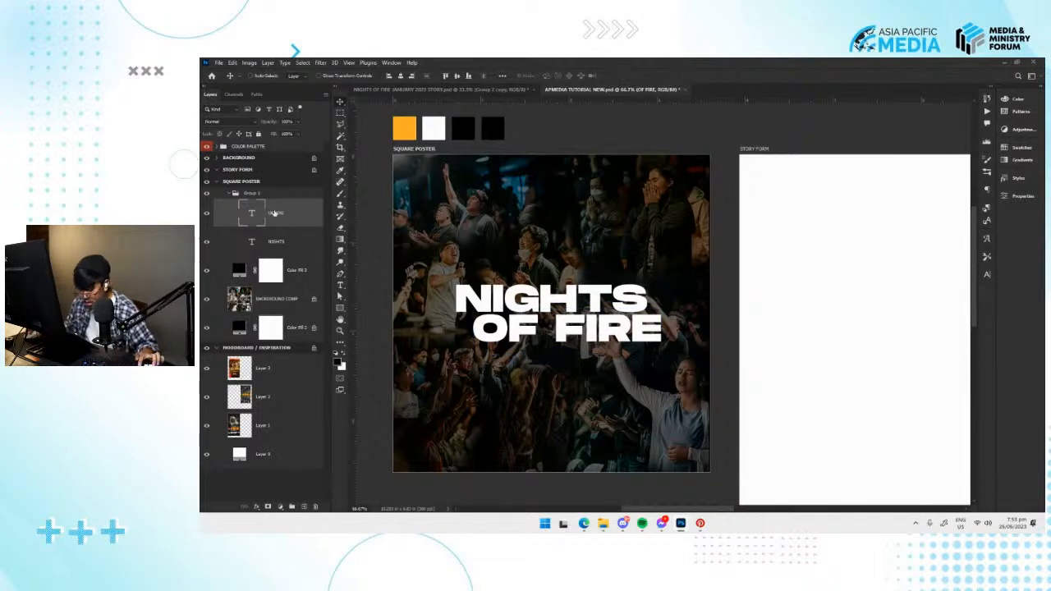
Try to skew the NIGHTS OF FIRE title group so its lines slope upward to the right.
click(263, 195)
key(ctrl+t)
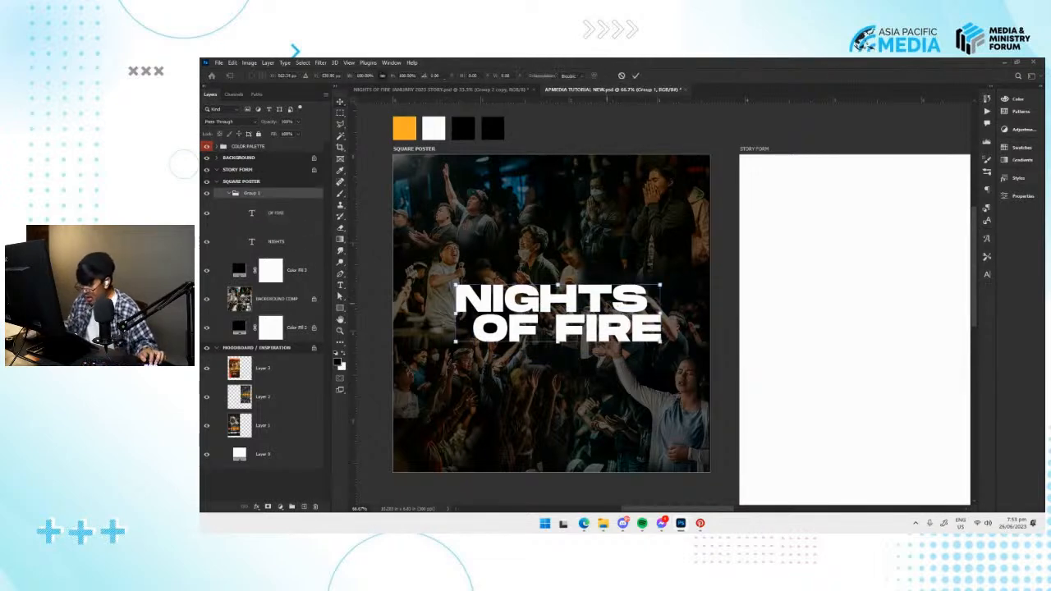
key(Return)
key(ctrl+t)
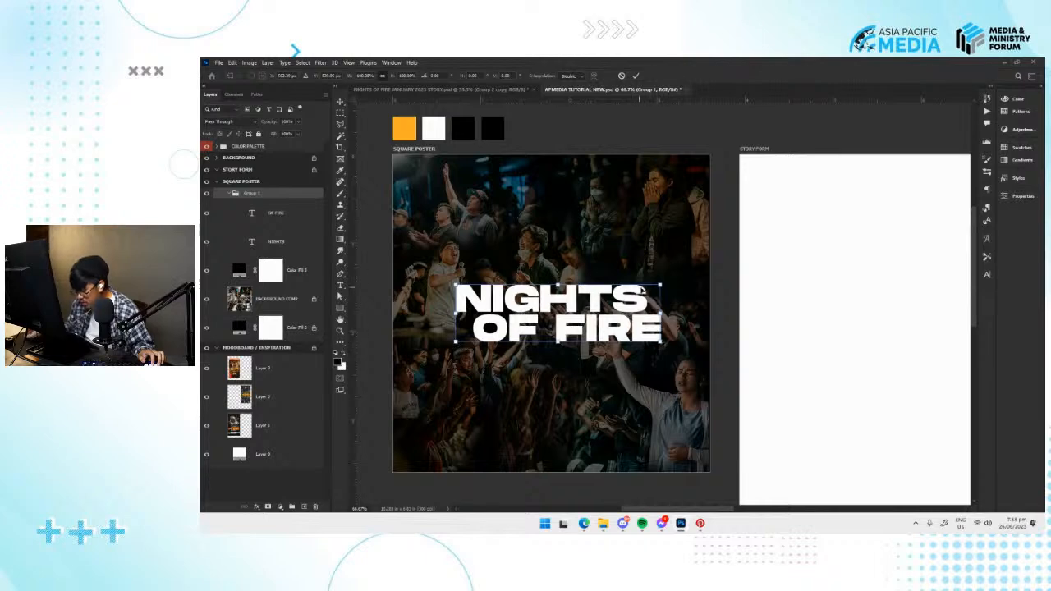
mouse_move(659, 285)
mouse_down()
mouse_move(640, 291)
mouse_move(661, 286)
mouse_move(645, 280)
mouse_up()
key(ctrl+plus)
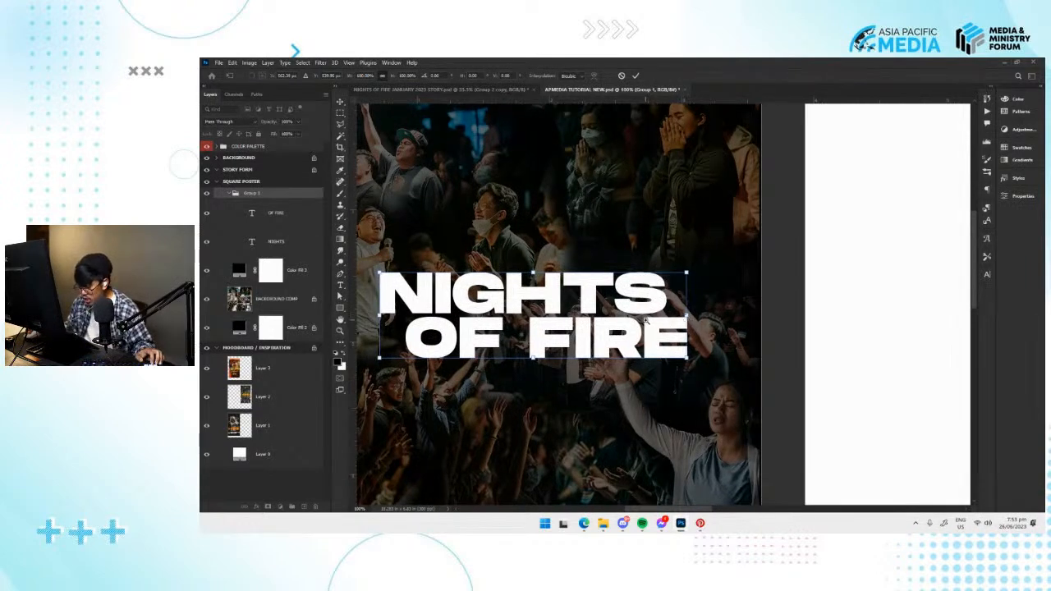
mouse_move(688, 320)
mouse_down()
mouse_move(694, 281)
mouse_move(690, 328)
mouse_move(690, 287)
mouse_move(688, 315)
mouse_up()
right_click(560, 303)
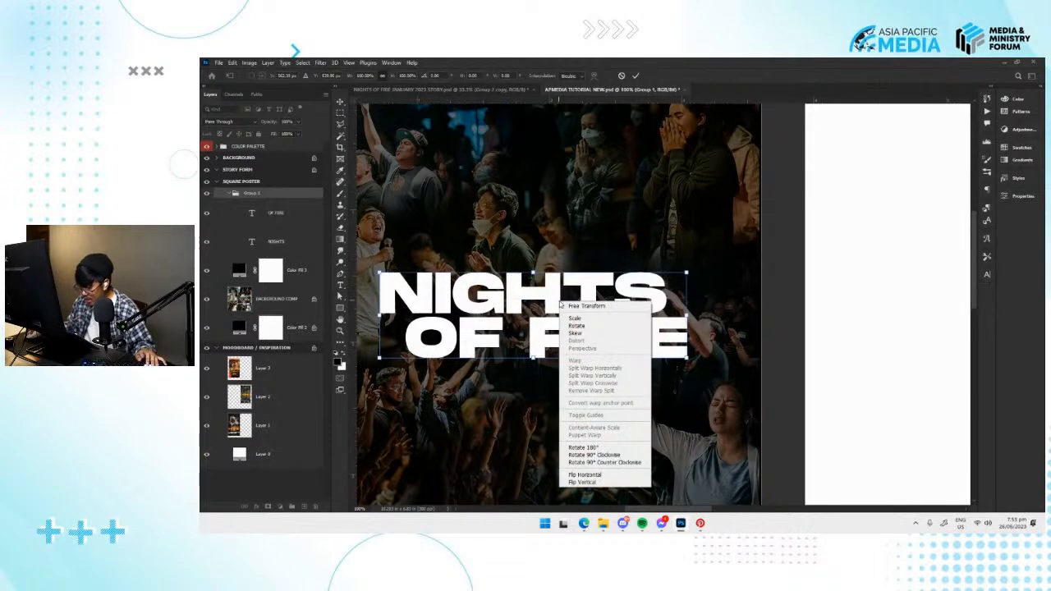
click(578, 334)
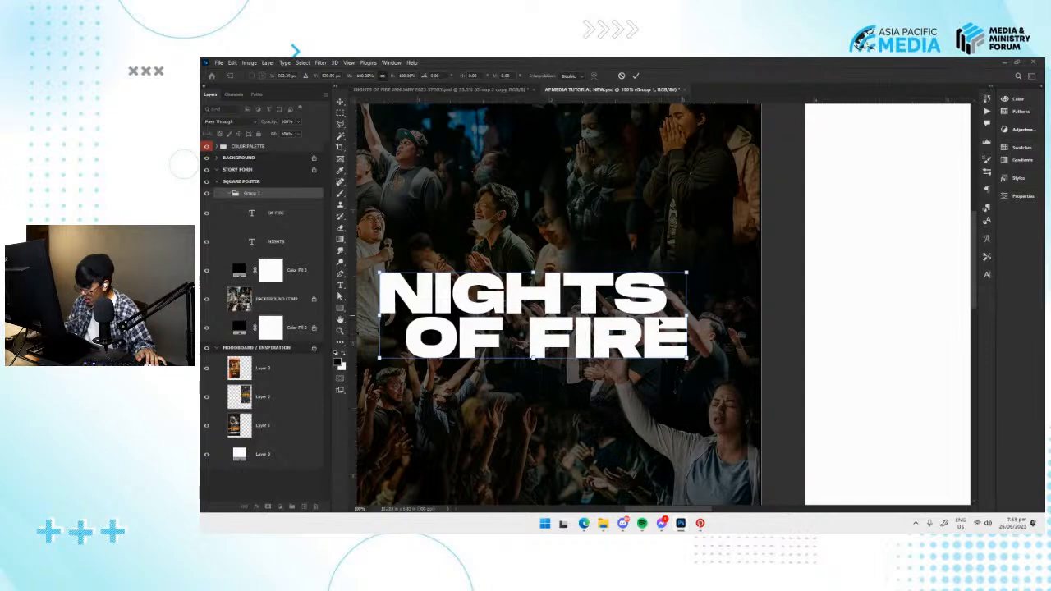
right_click(609, 313)
click(625, 342)
drag(688, 314, 687, 264)
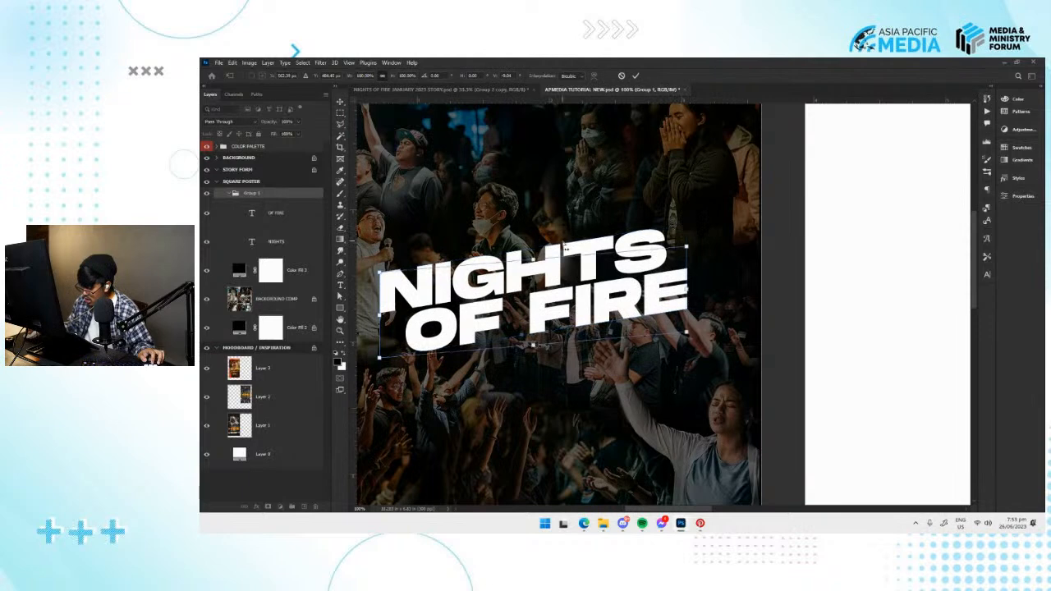
key(ctrl+z)
drag(535, 263, 593, 263)
key(ctrl+z)
key(Escape)
Skew the title group so its lines rise about 6° to the right and its letters lean right about 14°.
drag(565, 321, 661, 301)
key(ctrl+t)
right_click(692, 282)
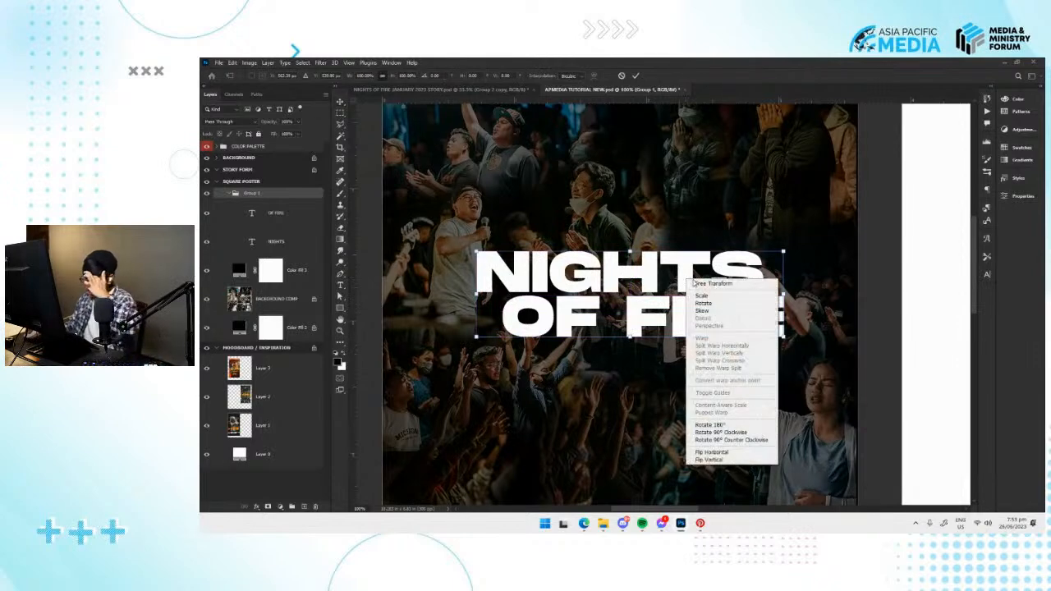
click(755, 310)
key(Escape)
key(ctrl+t)
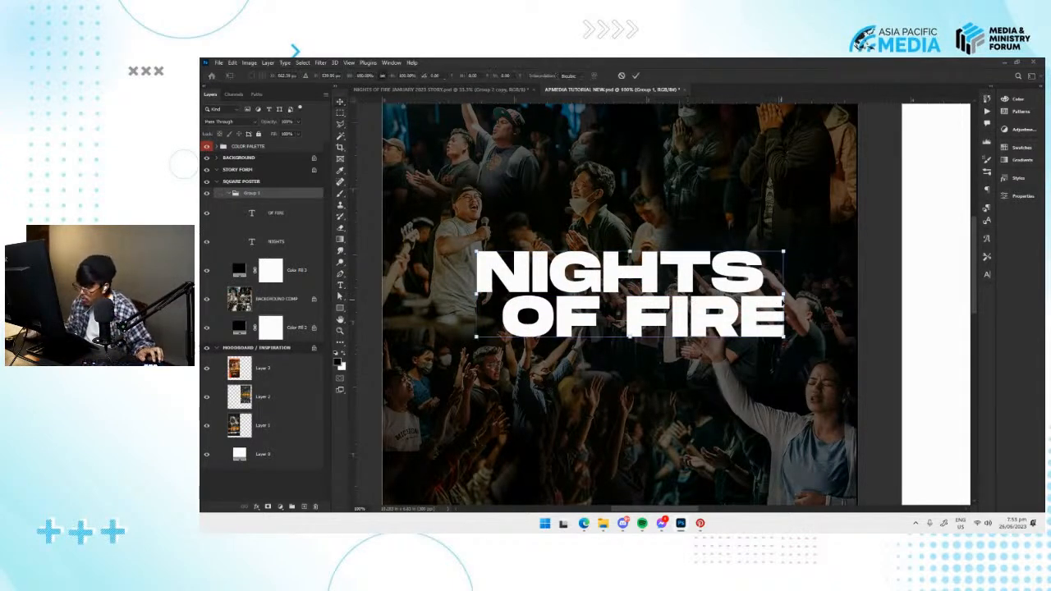
drag(784, 297, 785, 261)
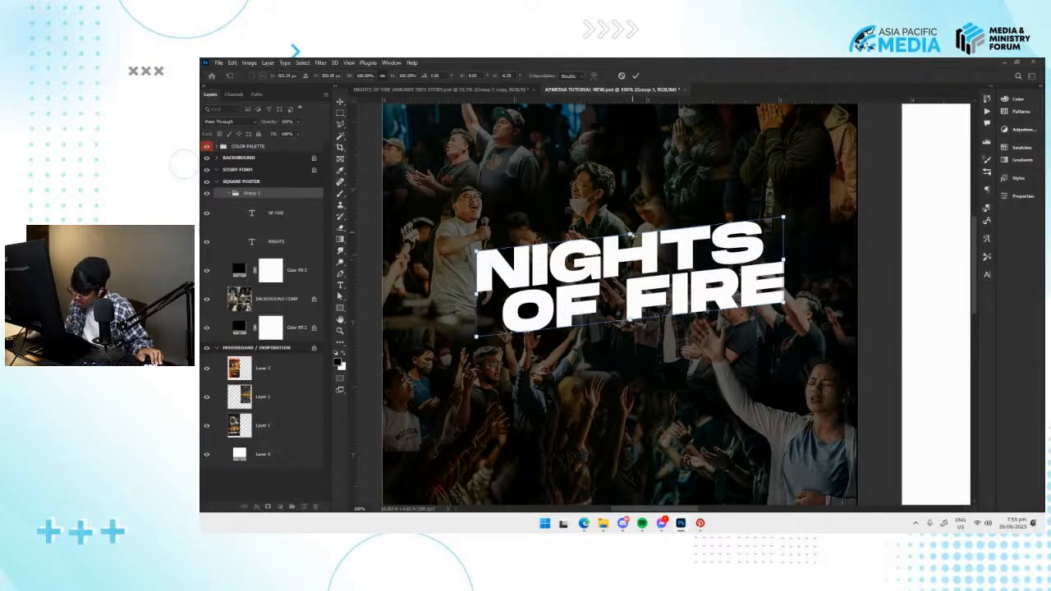
drag(633, 236, 642, 235)
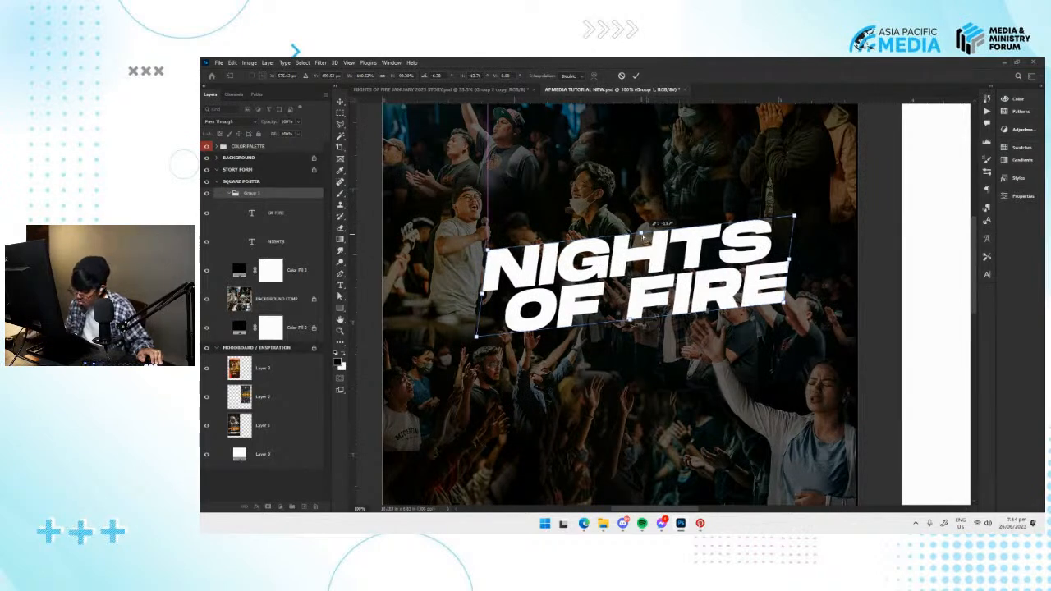
drag(642, 236, 644, 237)
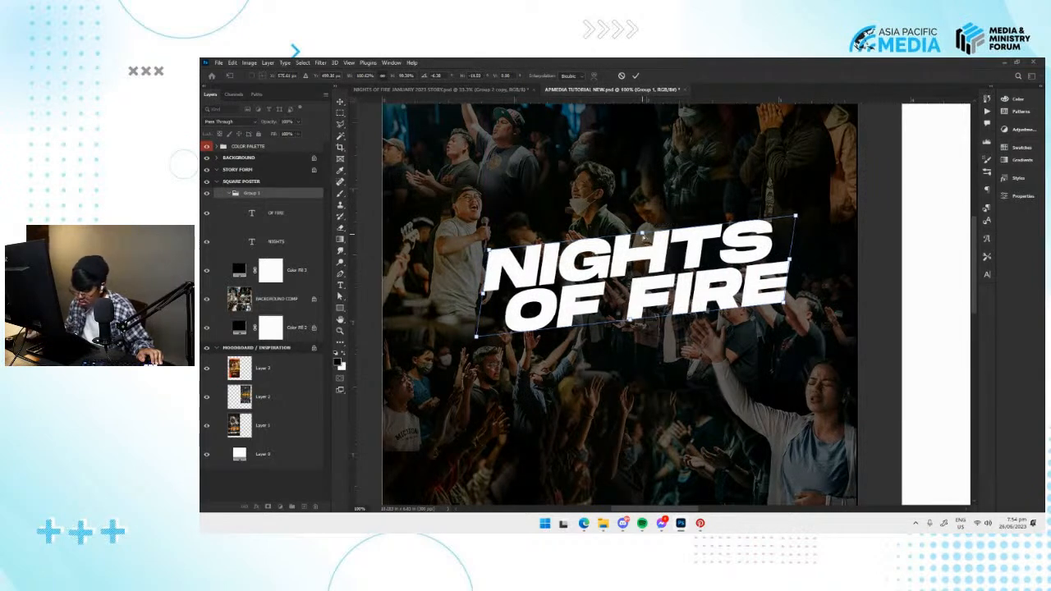
click(636, 76)
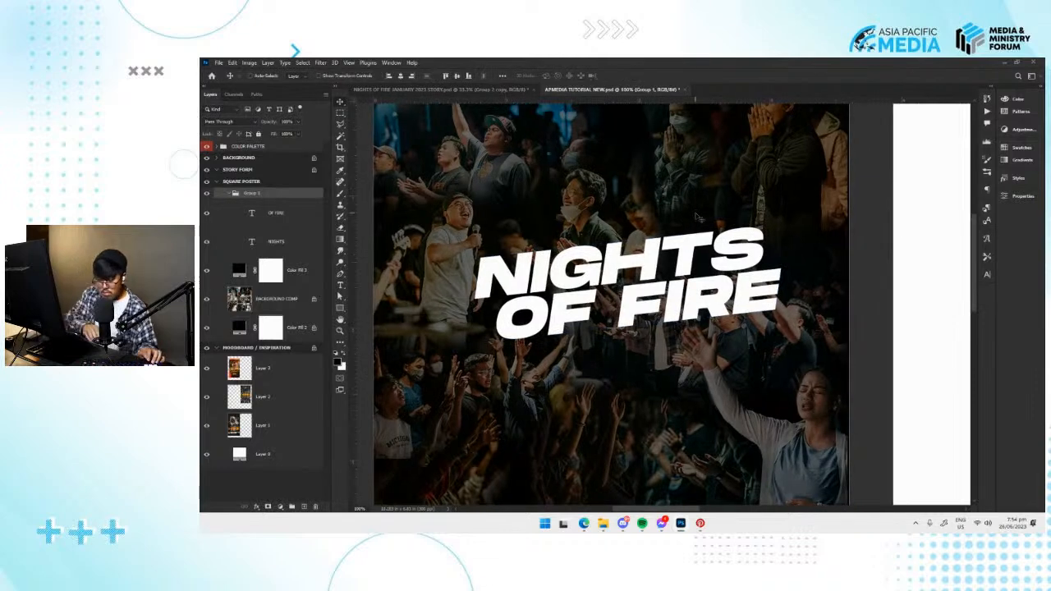
Adjust the slanted OF FIRE line's position, offsetting it further to the right beneath NIGHTS.
key(ctrl+minus)
key(ctrl+minus)
key(ctrl+minus)
key(ctrl+plus)
drag(547, 230, 533, 238)
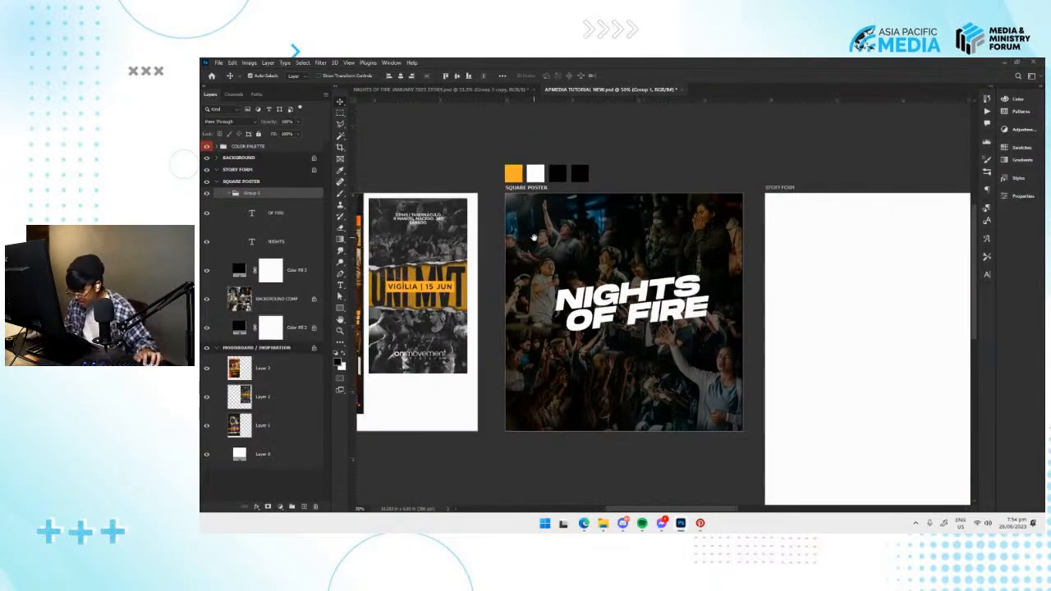
click(614, 308)
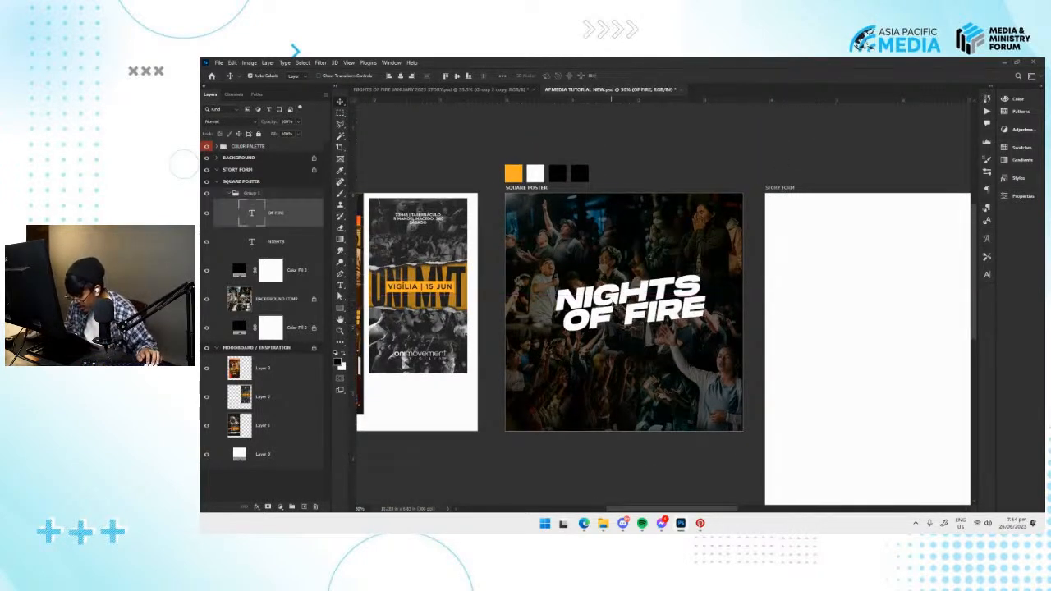
key(ctrl+plus)
key(ctrl+plus)
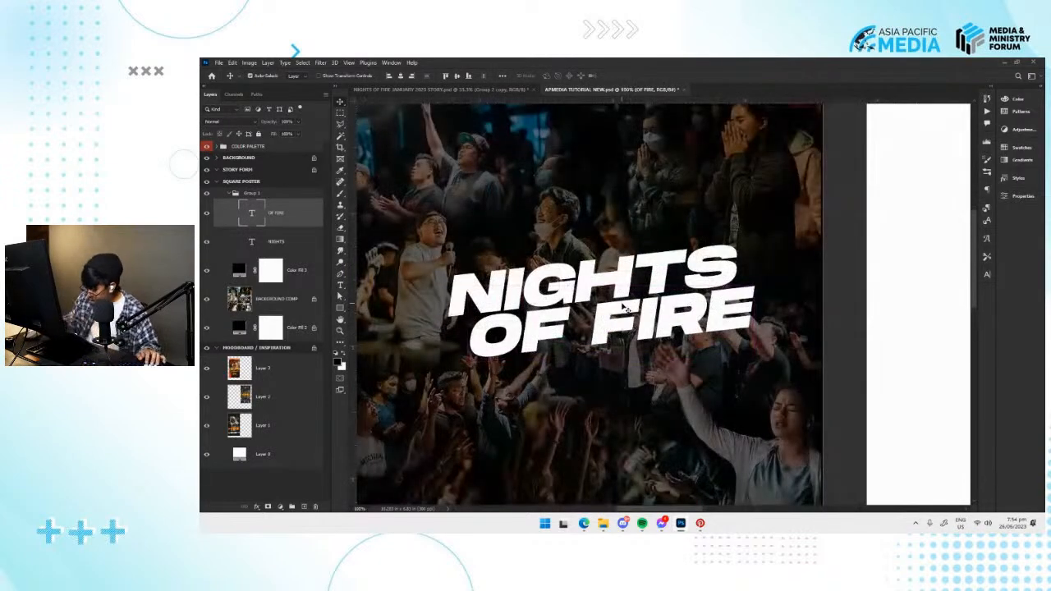
click(691, 280)
mouse_move(644, 286)
mouse_down()
mouse_move(692, 281)
mouse_move(657, 275)
mouse_up()
click(691, 305)
click(687, 285)
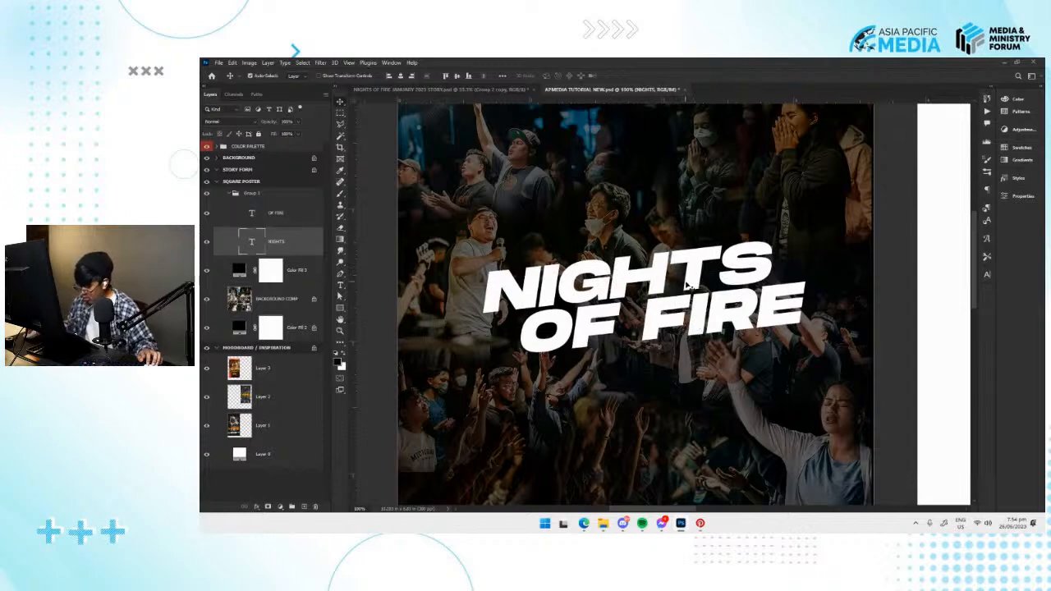
Centre the slanted title group again, horizontally and vertically, on the SQUARE POSTER artboard.
click(279, 200)
key(ctrl+minus)
key(ctrl+minus)
key(ctrl+t)
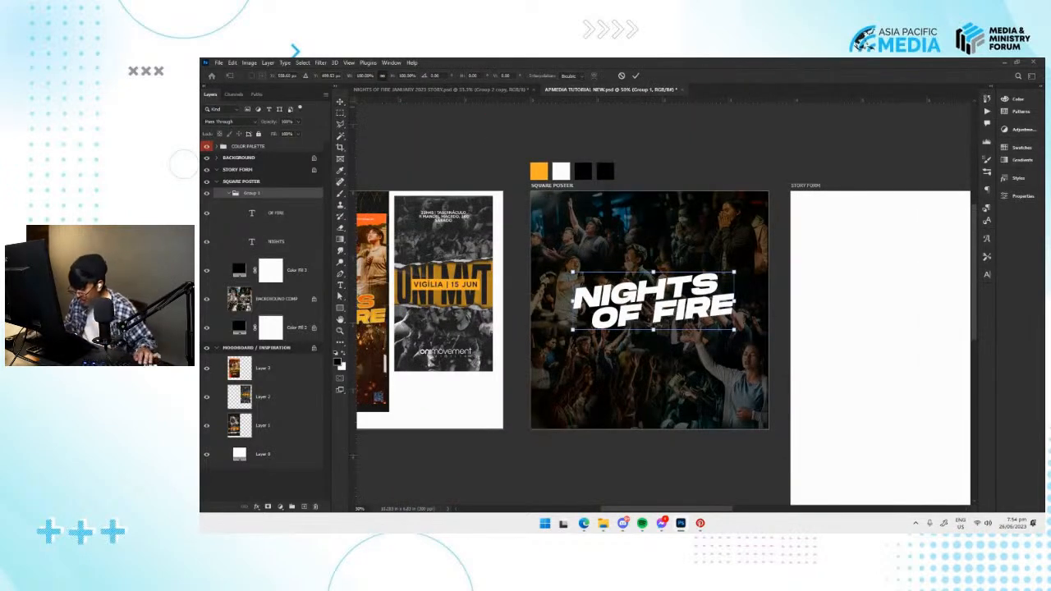
key(Return)
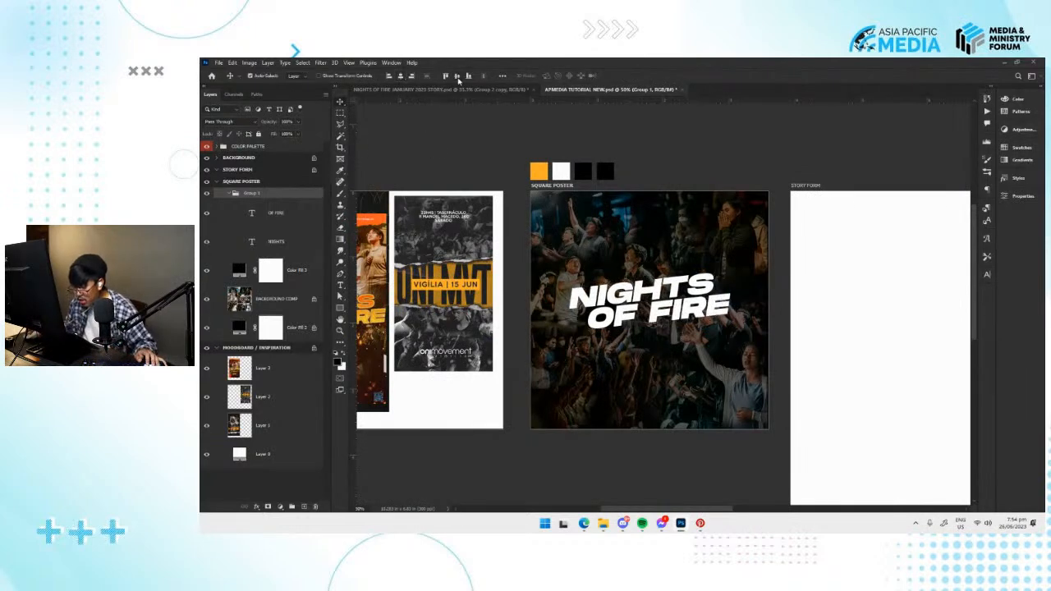
drag(700, 274, 629, 260)
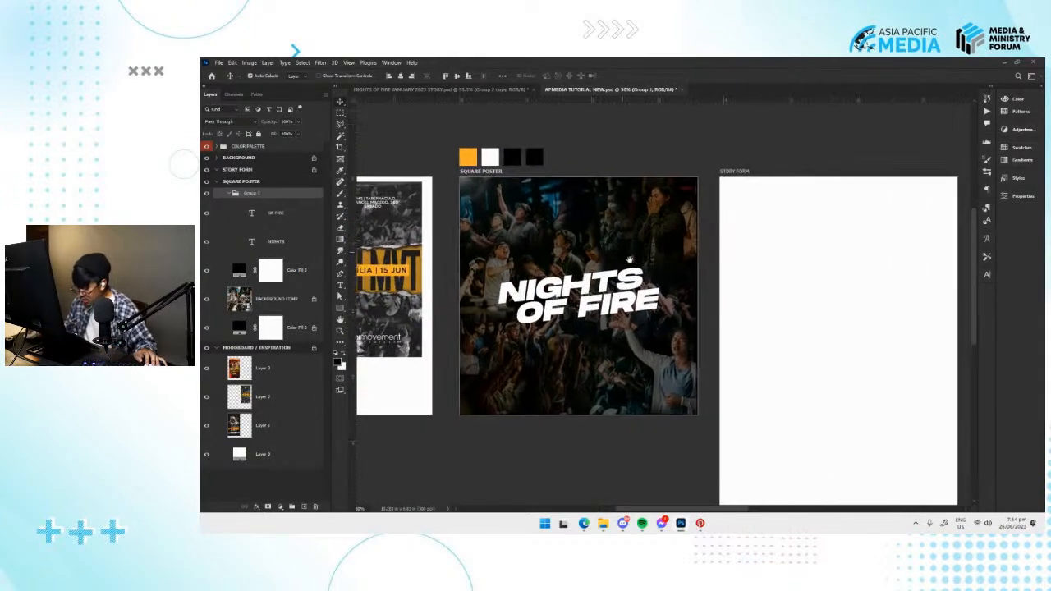
Deselect the title group and save the document.
click(618, 444)
key(ctrl+minus)
key(ctrl+plus)
key(ctrl+plus)
key(ctrl+s)
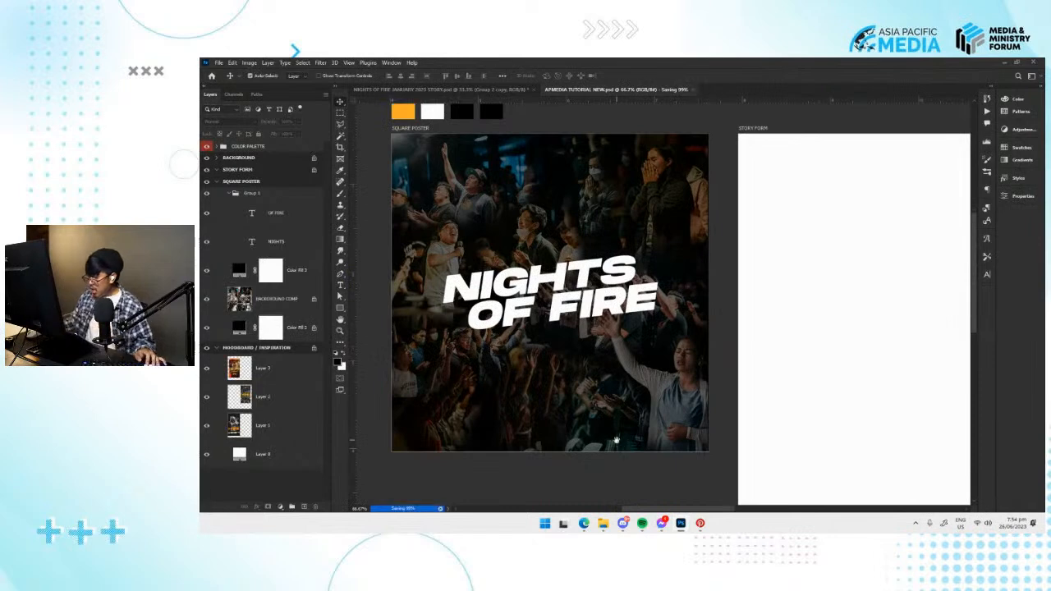
Select the OF FIRE text layer and bring up the saved layer styles, widening their display.
drag(616, 440, 647, 447)
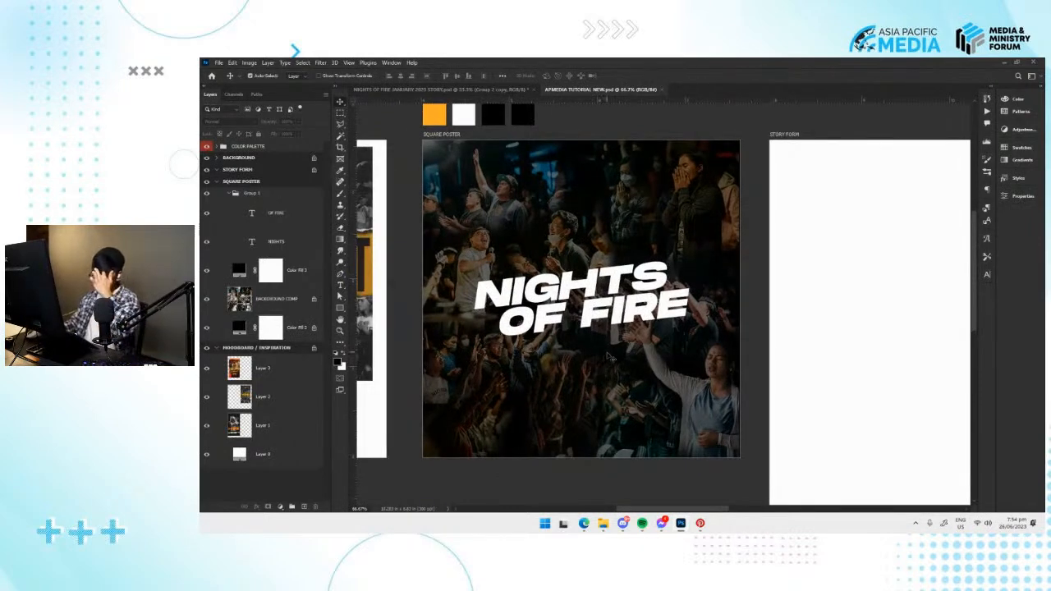
mouse_move(602, 325)
mouse_down()
mouse_move(614, 321)
mouse_move(588, 316)
mouse_up()
click(613, 321)
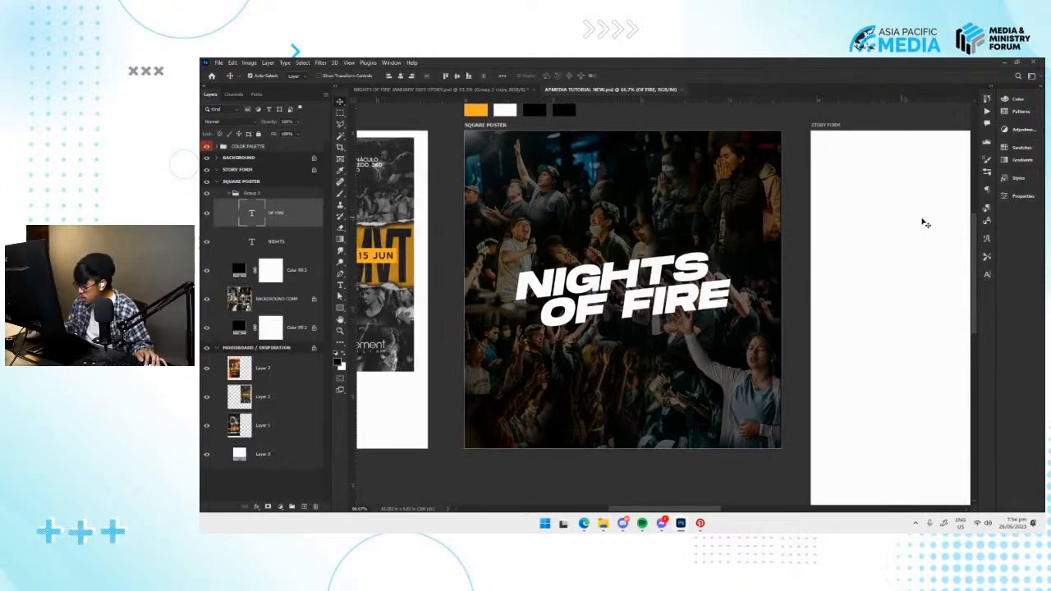
click(1017, 180)
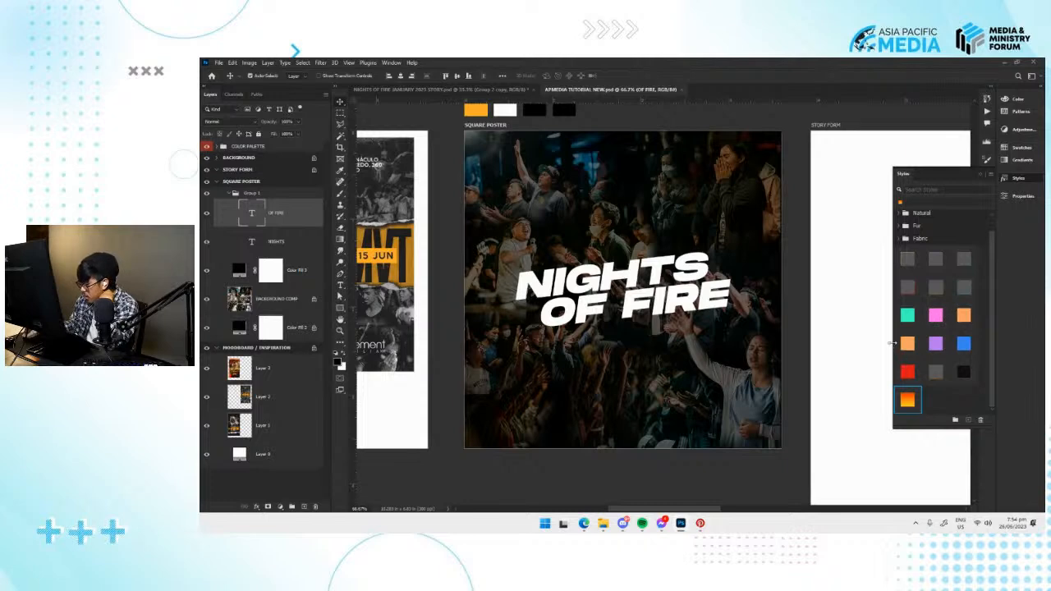
drag(892, 343, 855, 352)
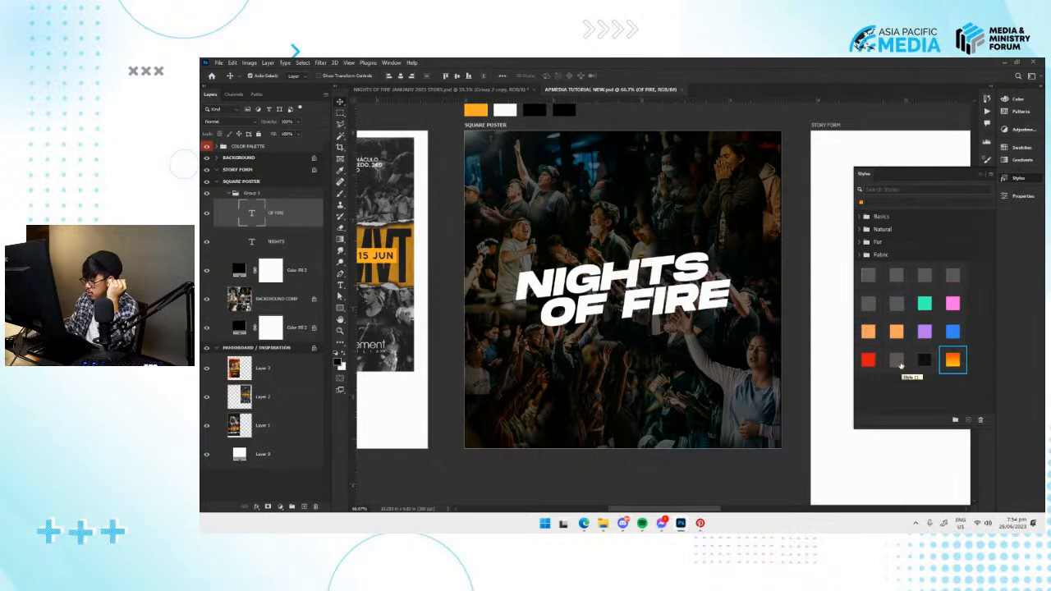
Try the orange gradient APMEDIA PRESET style on the OF FIRE line and undo it.
click(917, 384)
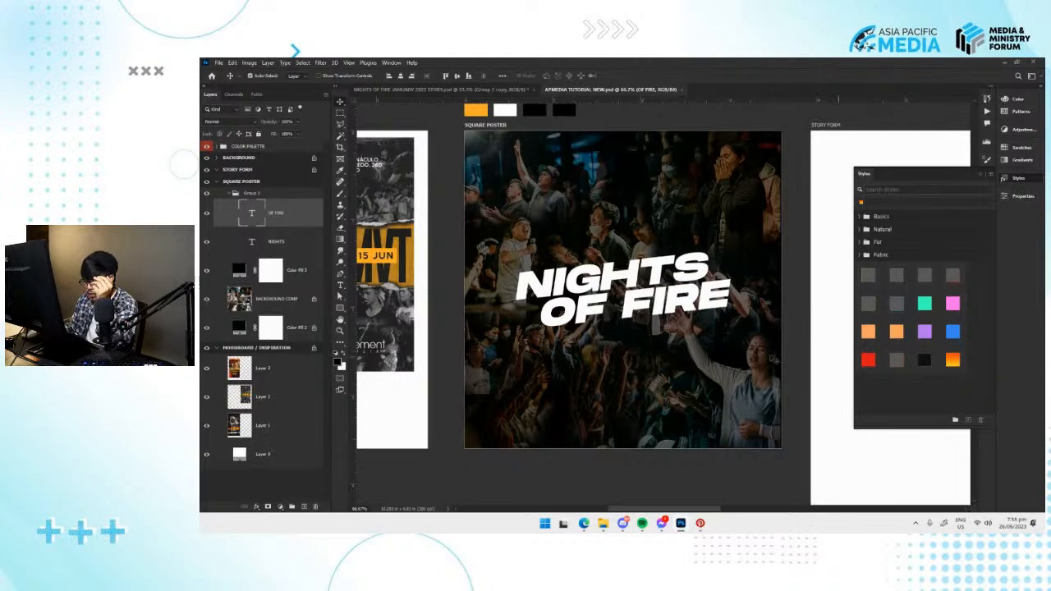
click(952, 361)
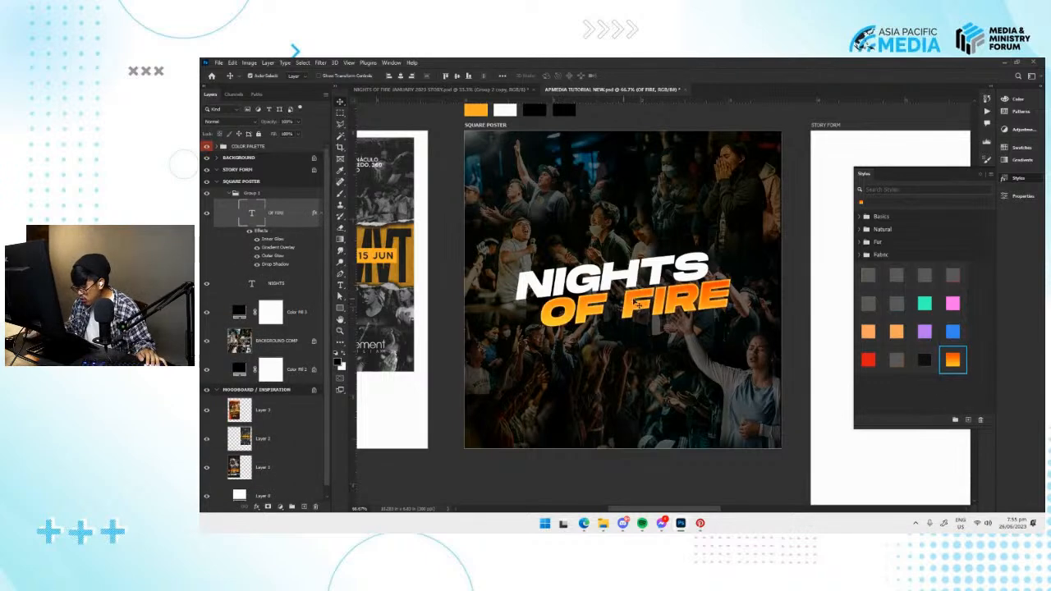
key(ctrl+z)
click(957, 363)
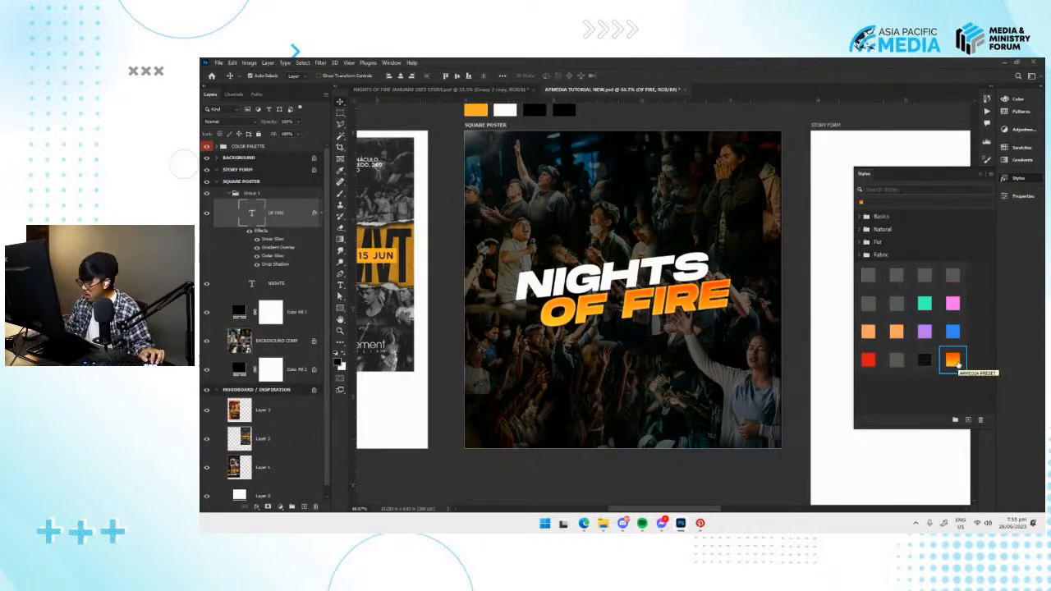
key(ctrl+z)
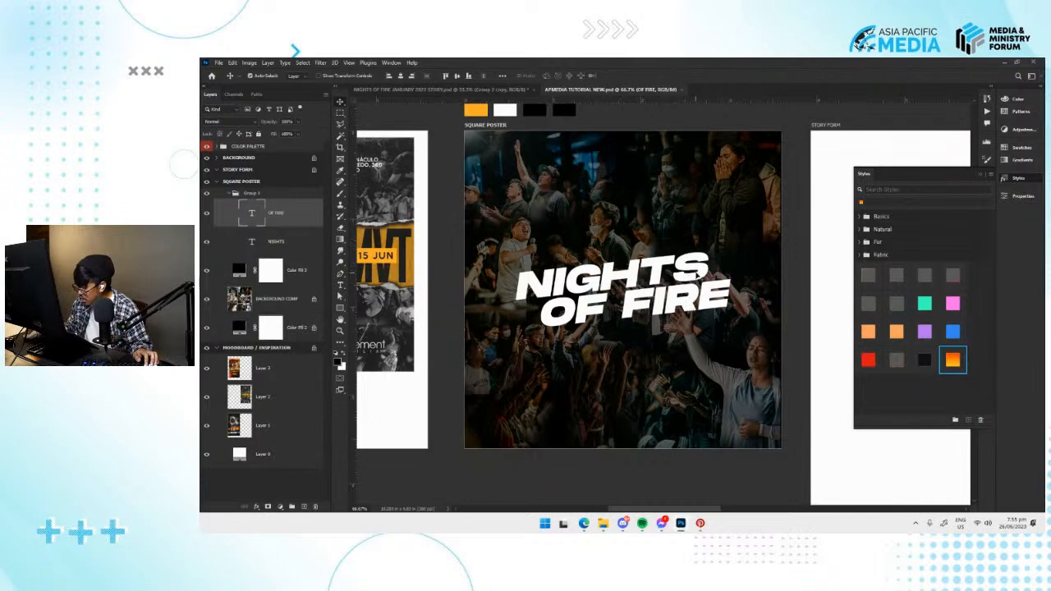
Try the orange gradient preset on both the OF FIRE and NIGHTS lines, and undo both applications.
click(700, 278)
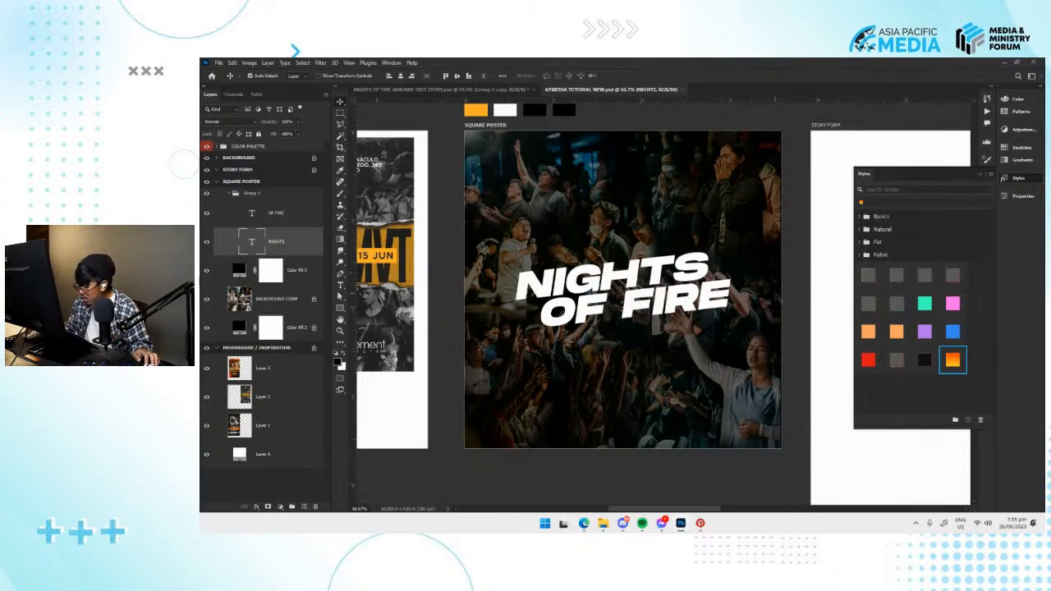
drag(711, 295, 686, 302)
click(687, 302)
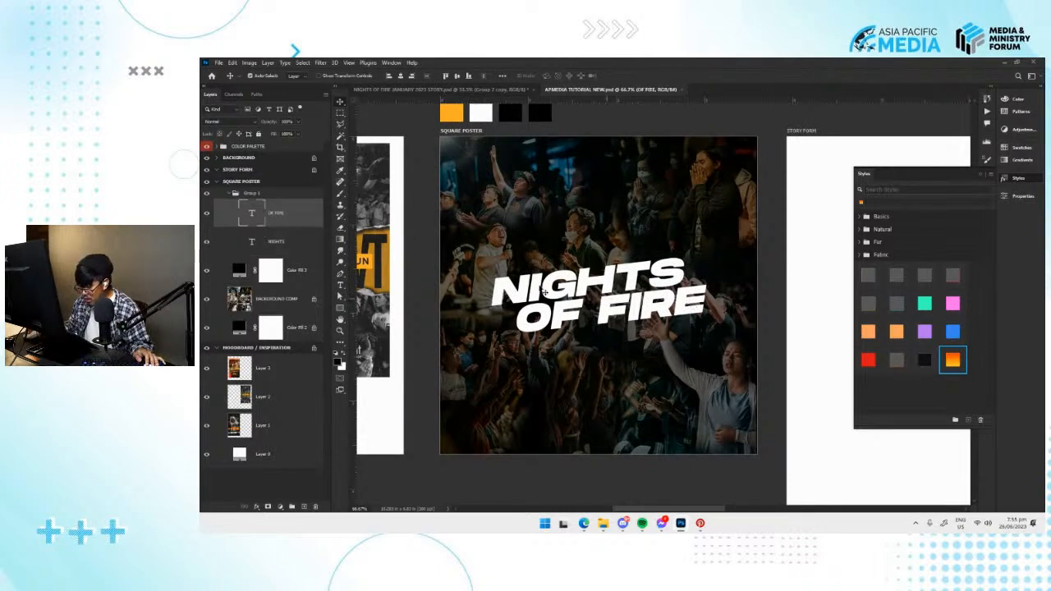
click(953, 362)
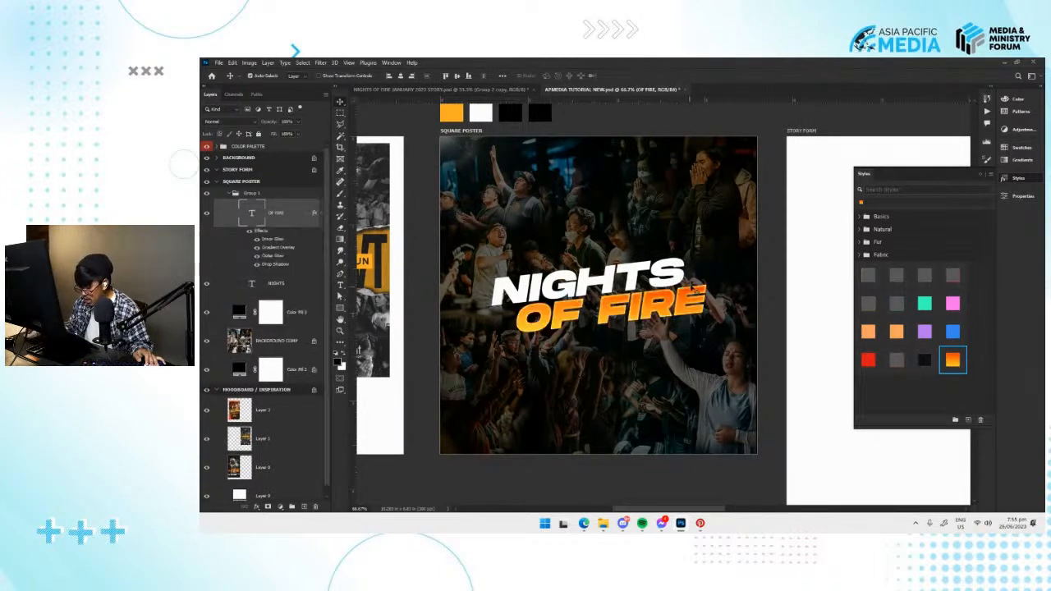
key(alt+bracketleft)
click(950, 360)
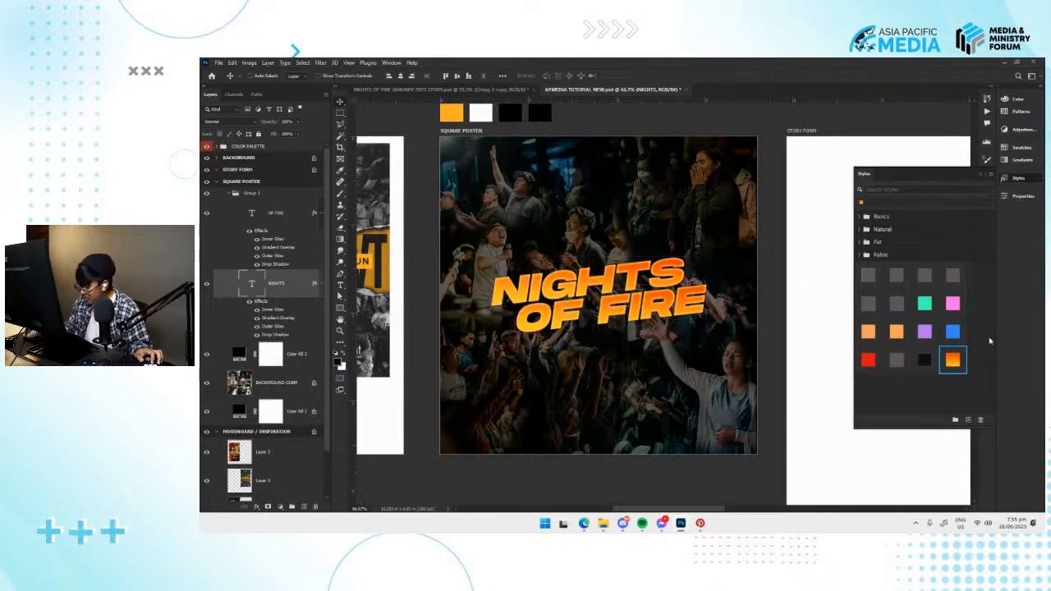
key(ctrl+z)
key(ctrl+z)
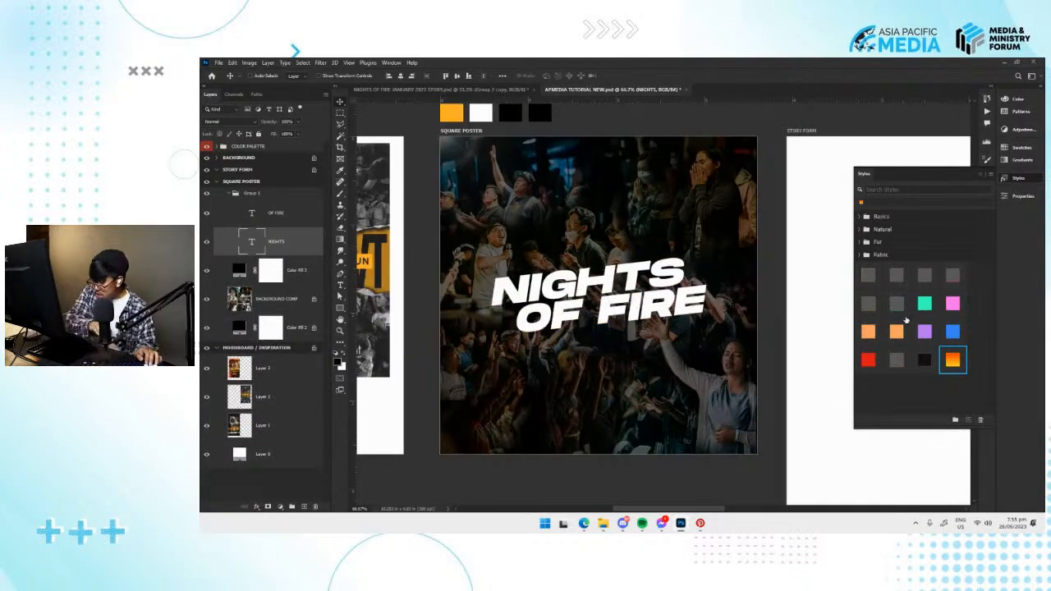
Open the OF FIRE layer's Blending Options and look through the available layer effects.
key(alt+bracketright)
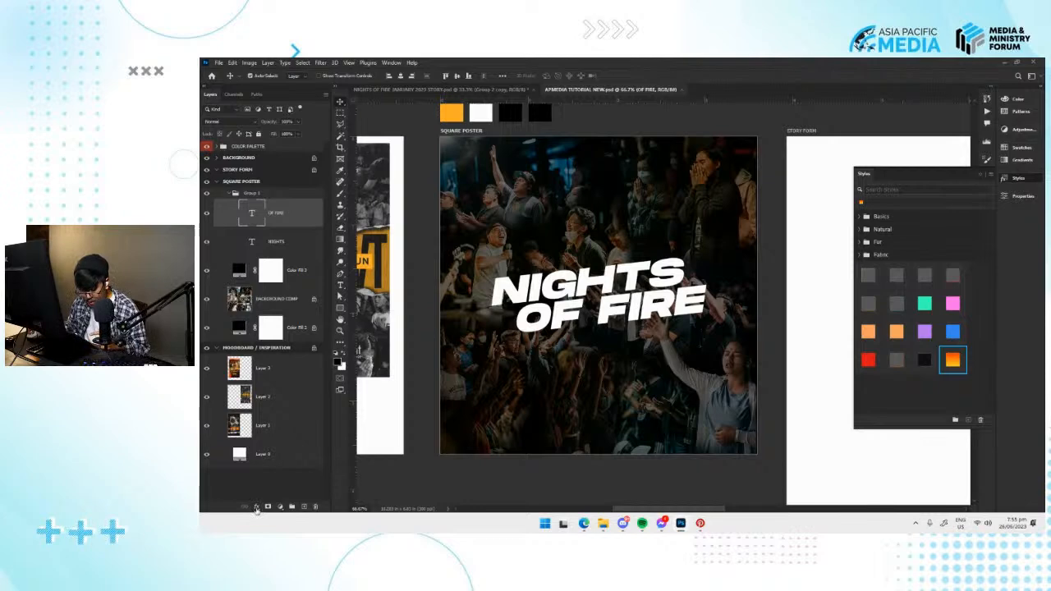
click(256, 507)
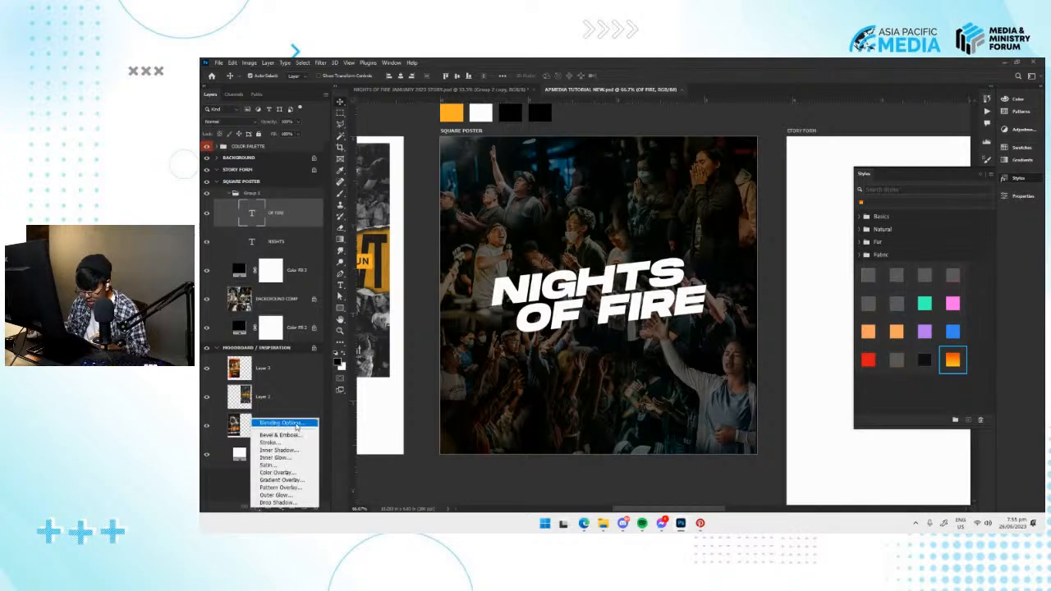
click(295, 424)
drag(749, 92, 796, 112)
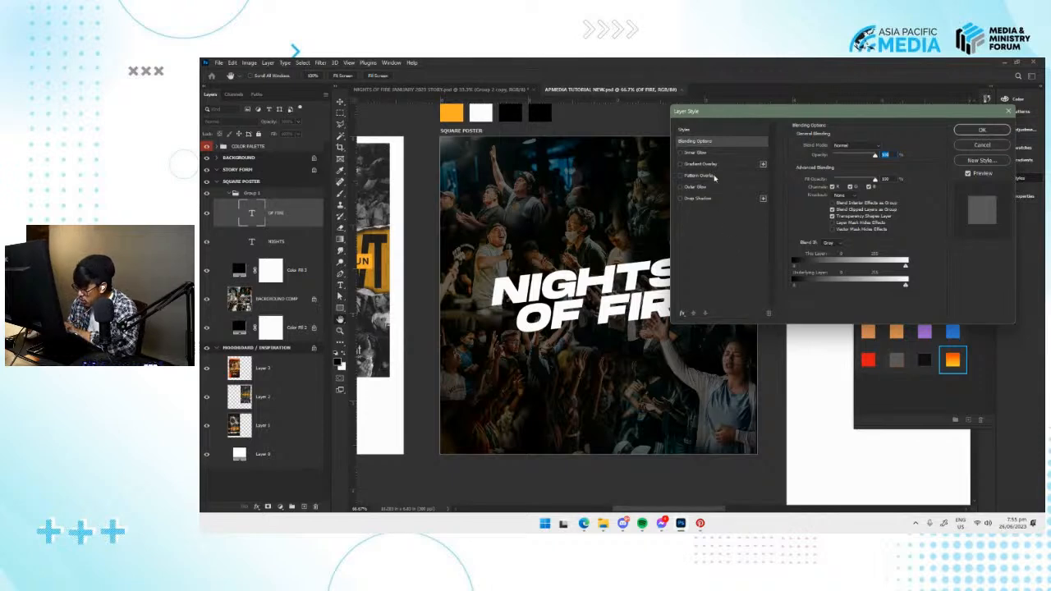
click(681, 313)
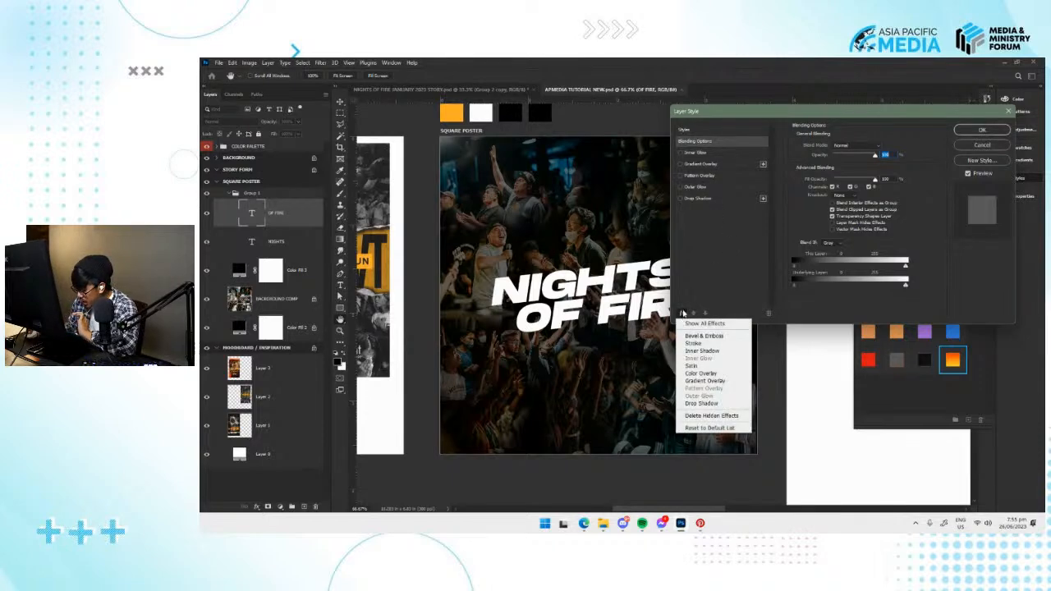
click(715, 247)
drag(715, 110, 627, 128)
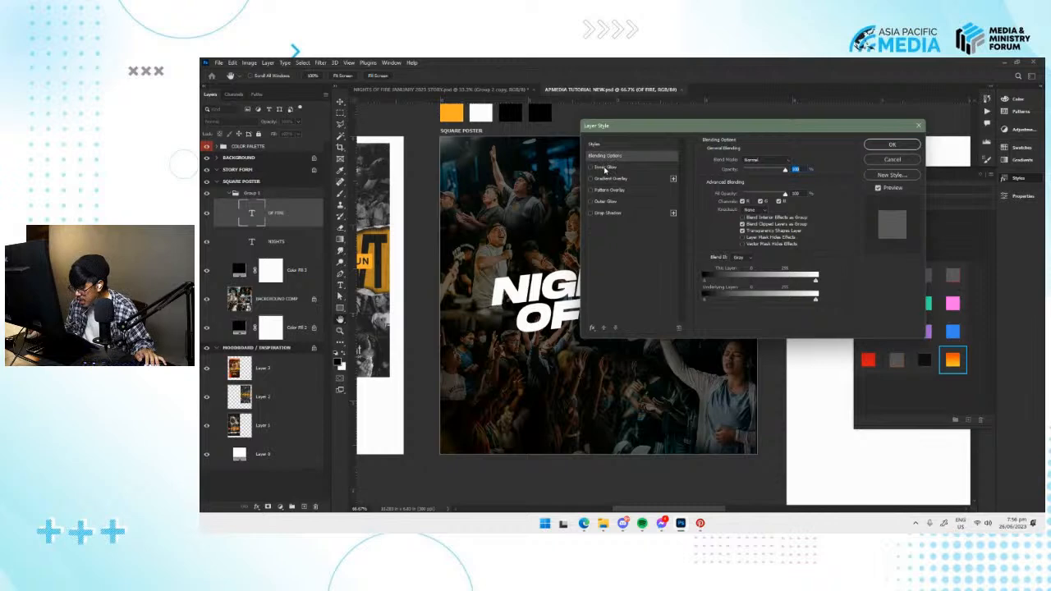
Add a yellow Inner Glow from the edges of the OF FIRE text, at 100% opacity.
click(604, 168)
drag(663, 125, 817, 137)
key(ctrl+plus)
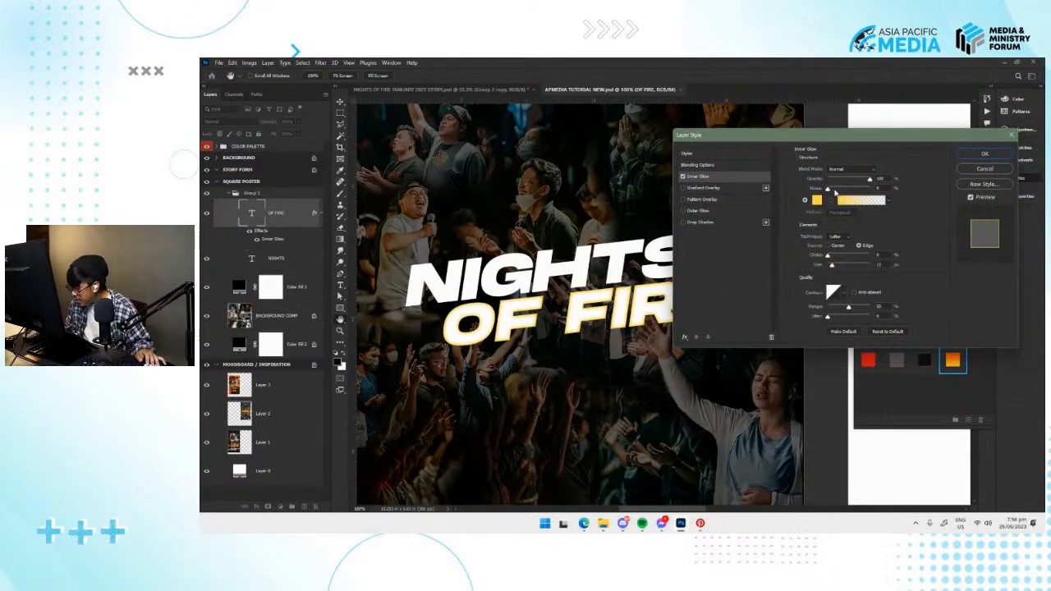
click(870, 179)
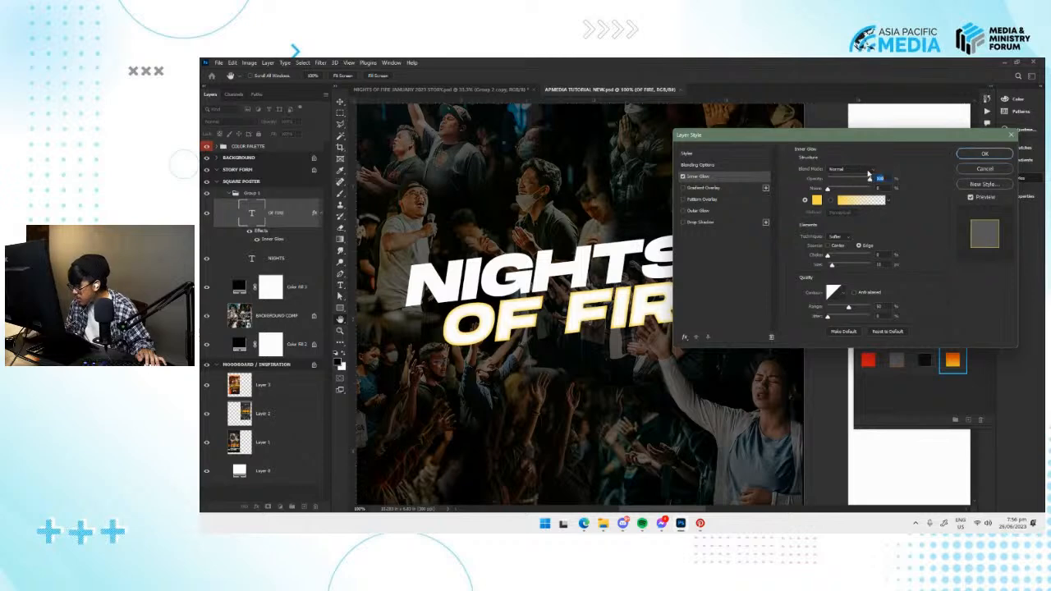
click(816, 200)
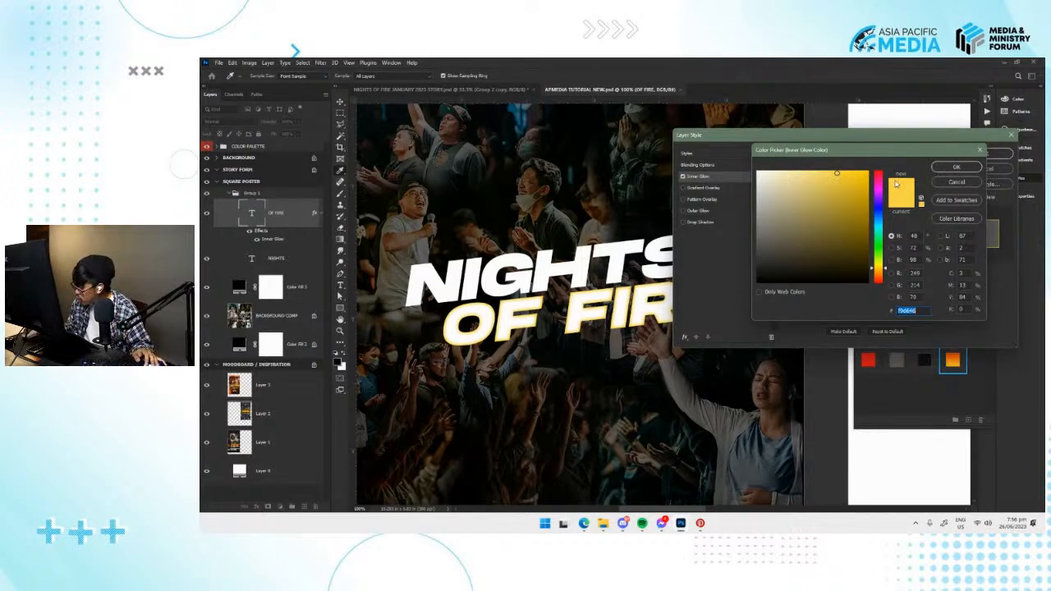
click(956, 168)
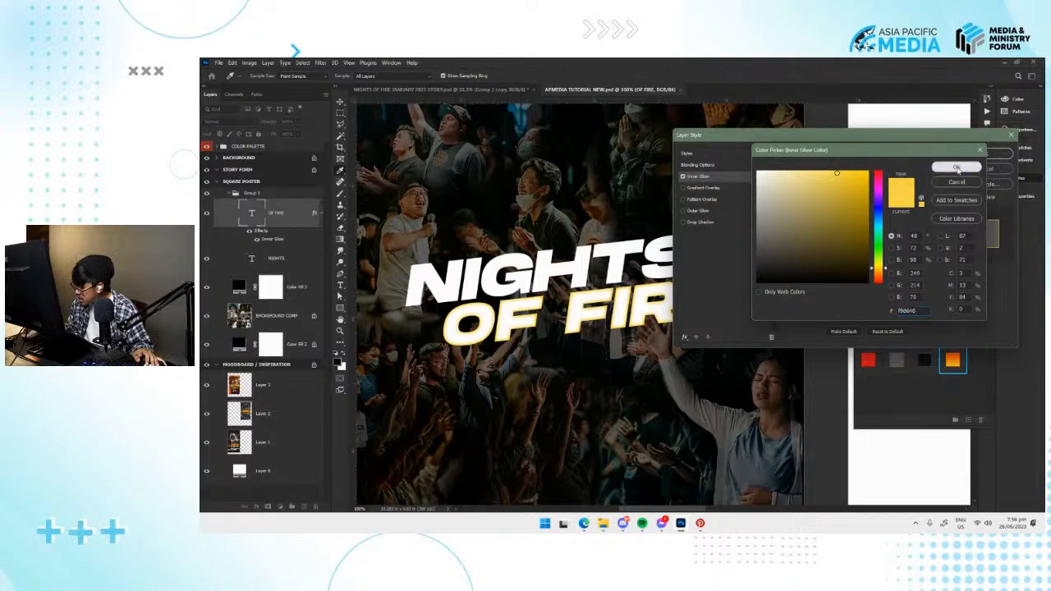
Leave Pattern Overlay switched off and enable an orange Outer Glow on the OF FIRE text.
click(702, 200)
click(682, 200)
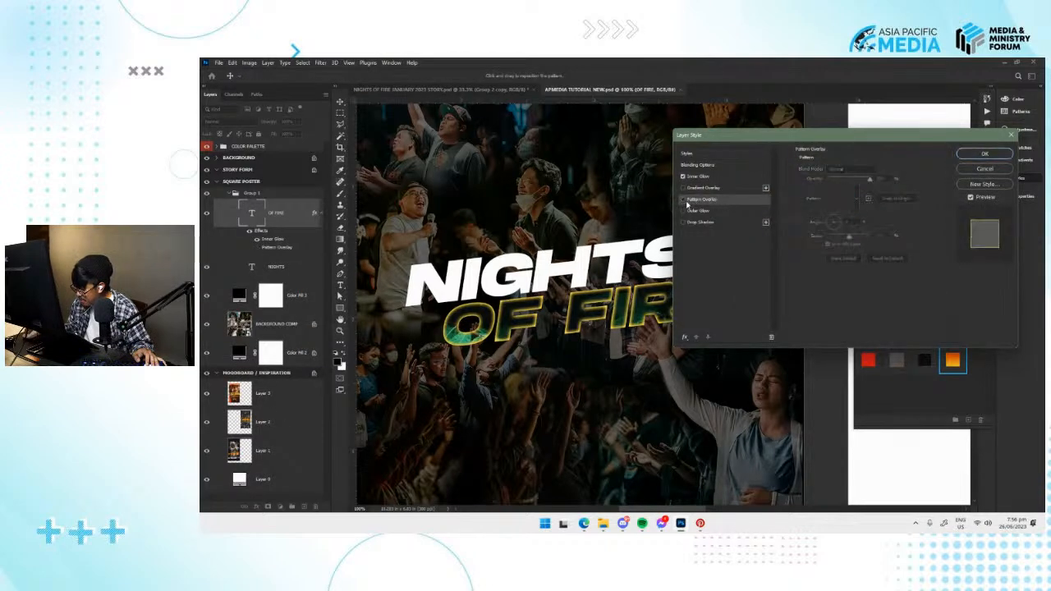
click(709, 211)
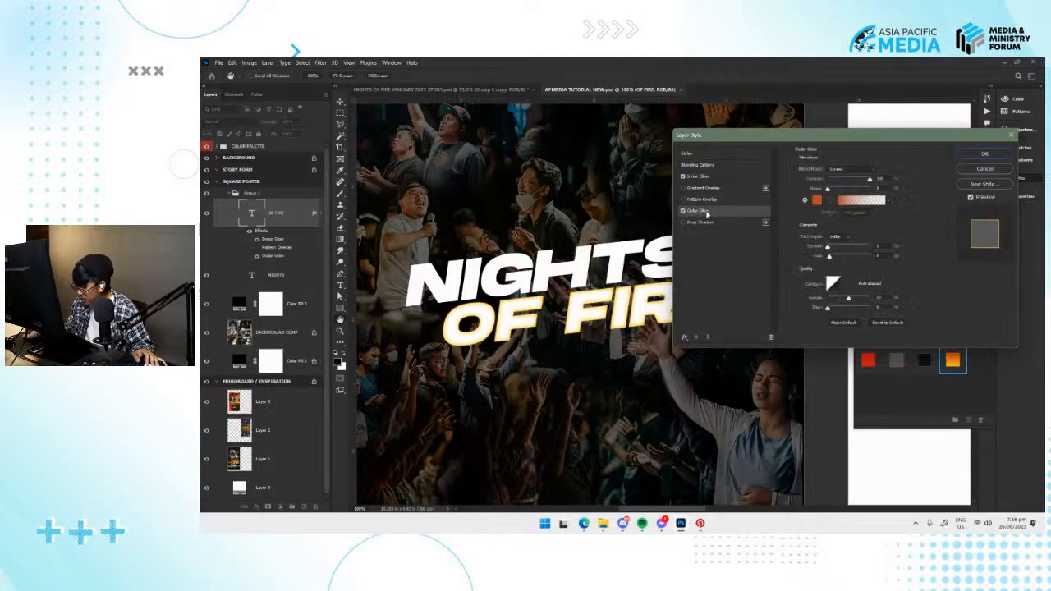
Try other Outer Glow colours, including fe4300, sampled white and dark yellow, and restore the original orange.
click(816, 200)
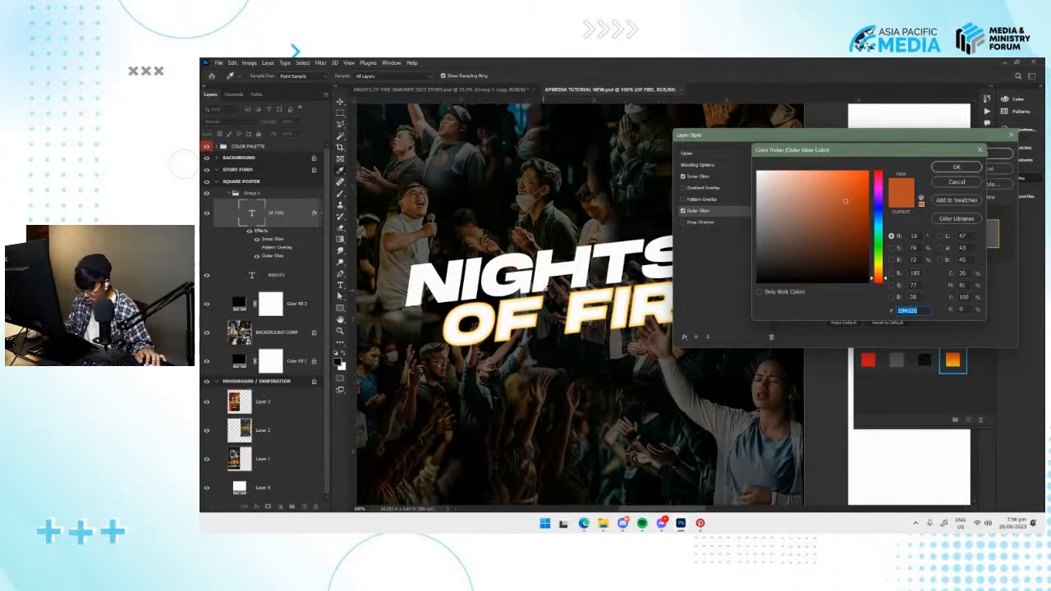
key(ctrl+plus)
drag(481, 316, 618, 291)
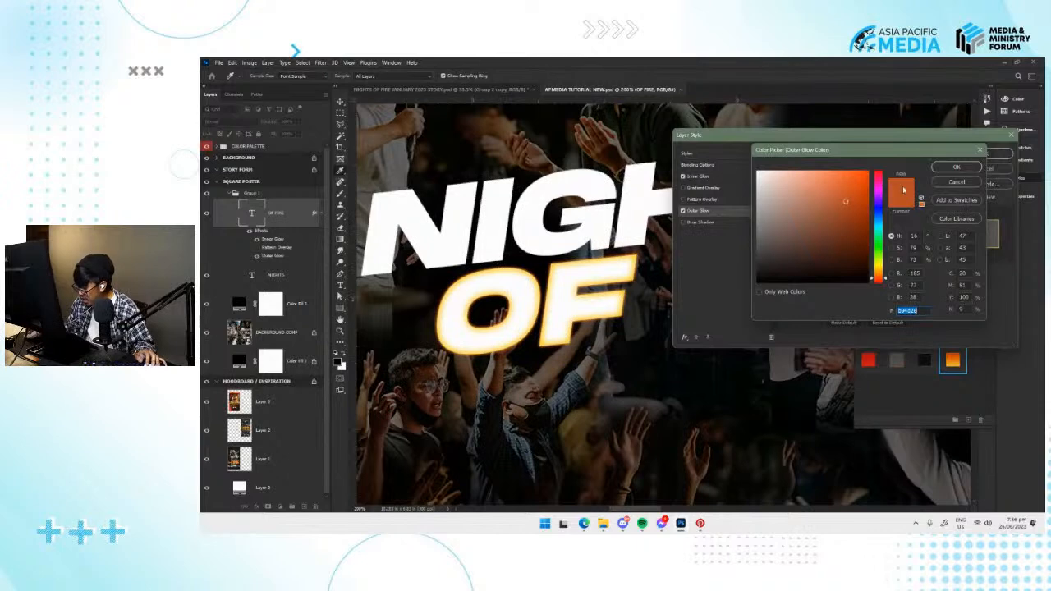
text(fc4300)
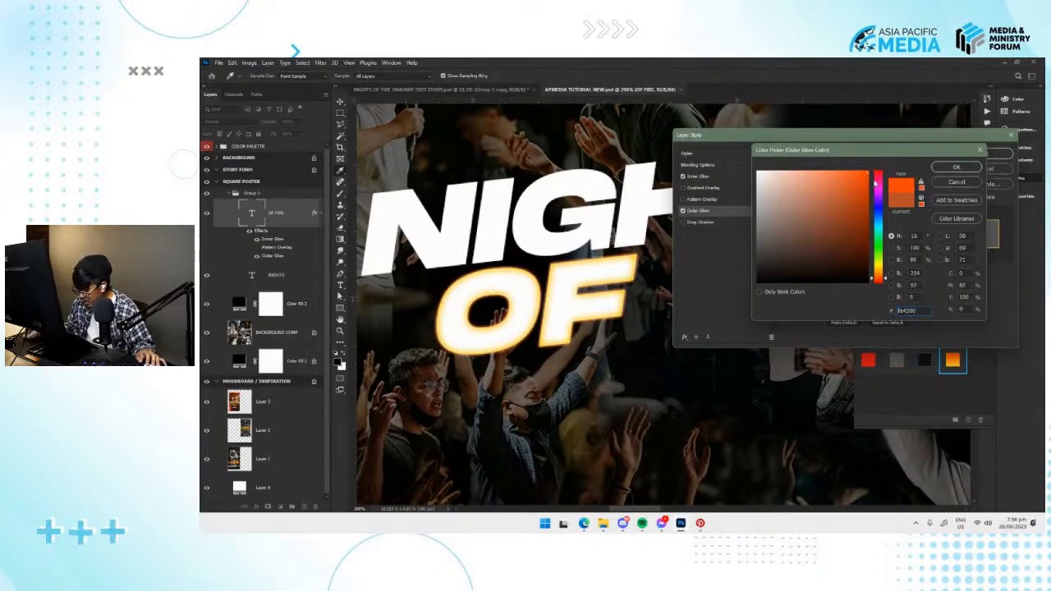
click(556, 266)
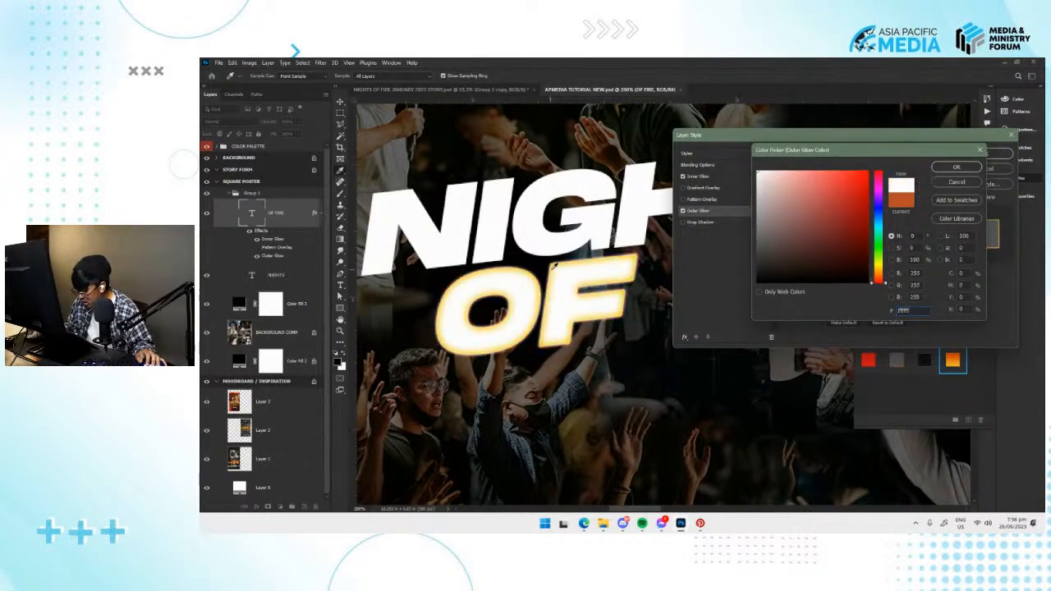
click(552, 269)
click(879, 266)
click(834, 173)
click(862, 248)
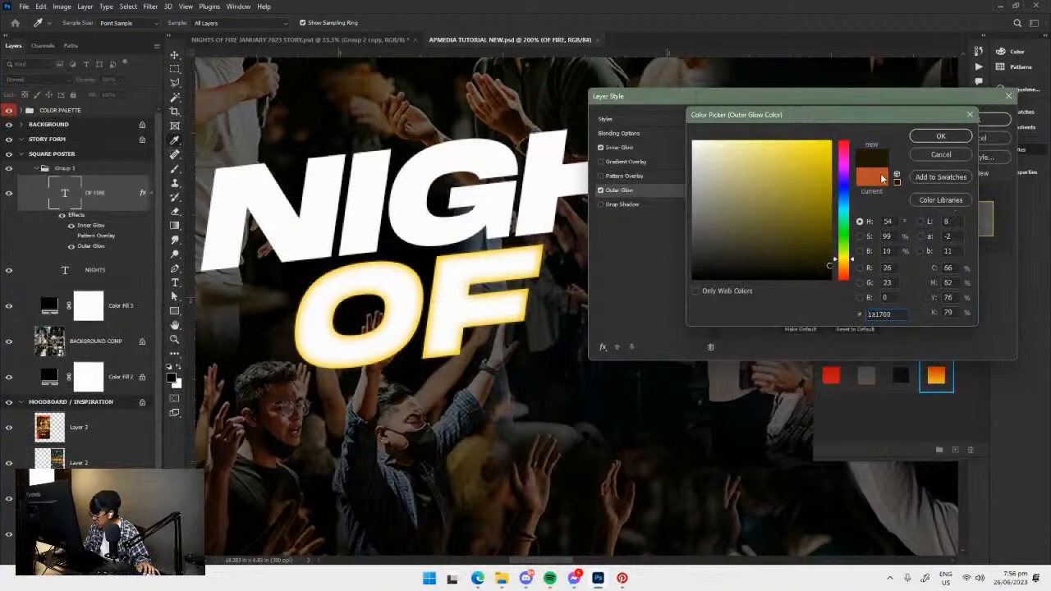
click(871, 180)
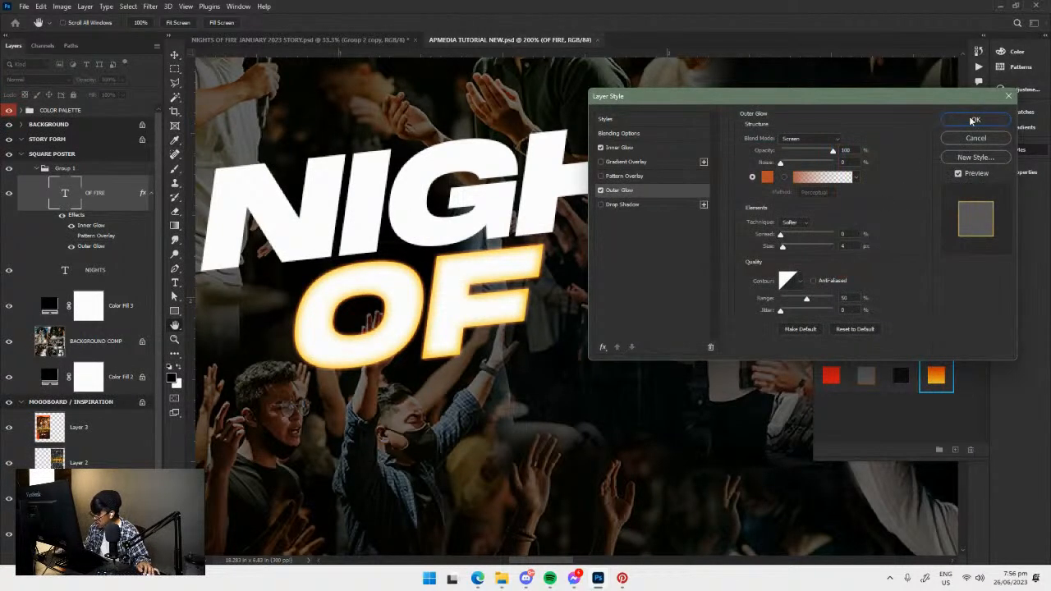
Add a Drop Shadow to the OF FIRE text and apply its layer effects.
click(600, 205)
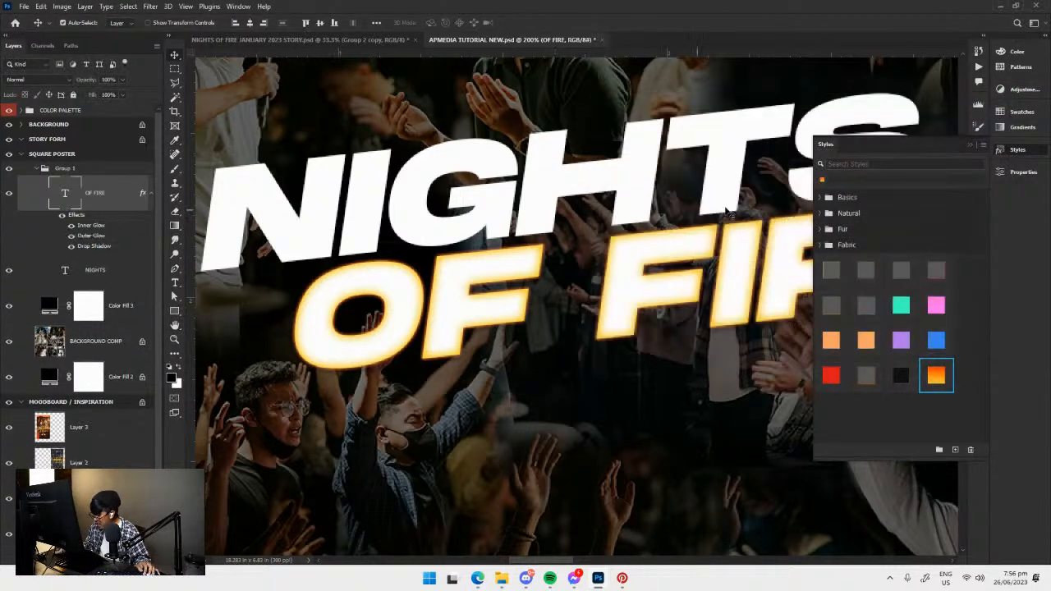
scroll(481, 304, up, 3)
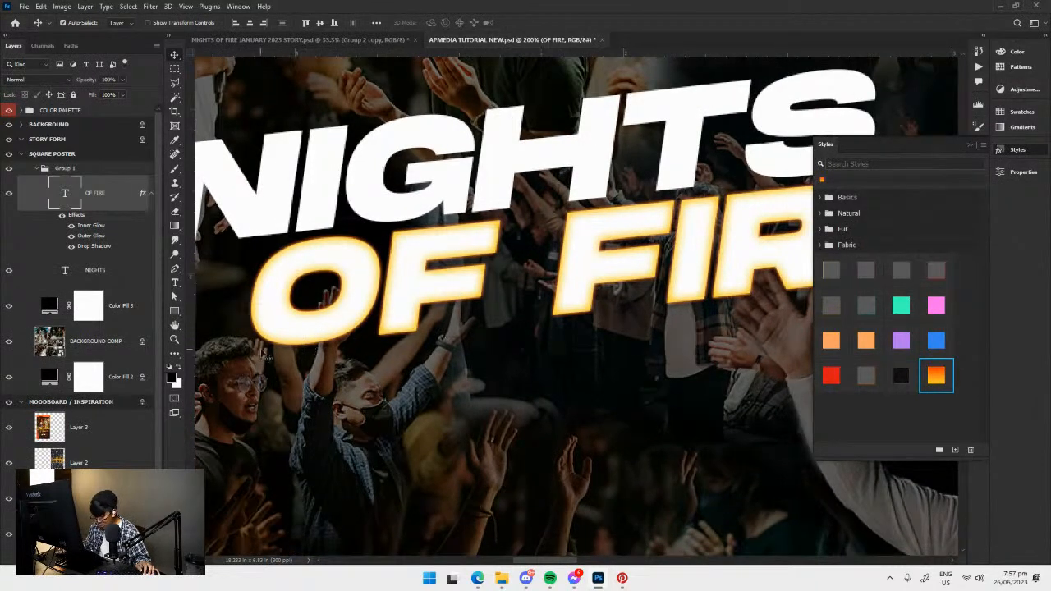
Set the Outer Glow size on the OF FIRE text to about 6 px and apply the layer style.
double_click(89, 248)
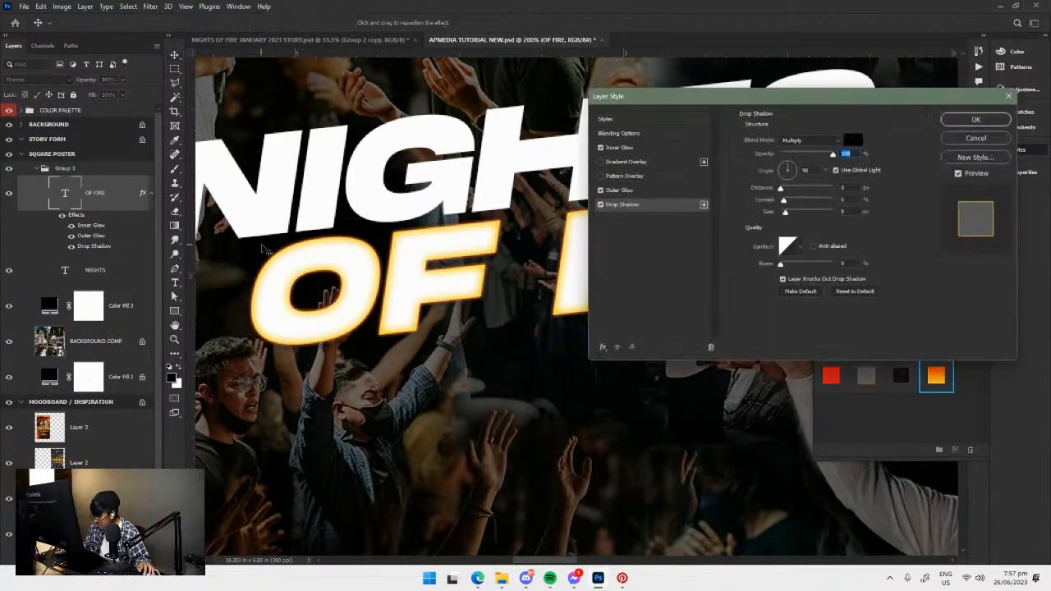
click(611, 190)
drag(863, 99, 797, 92)
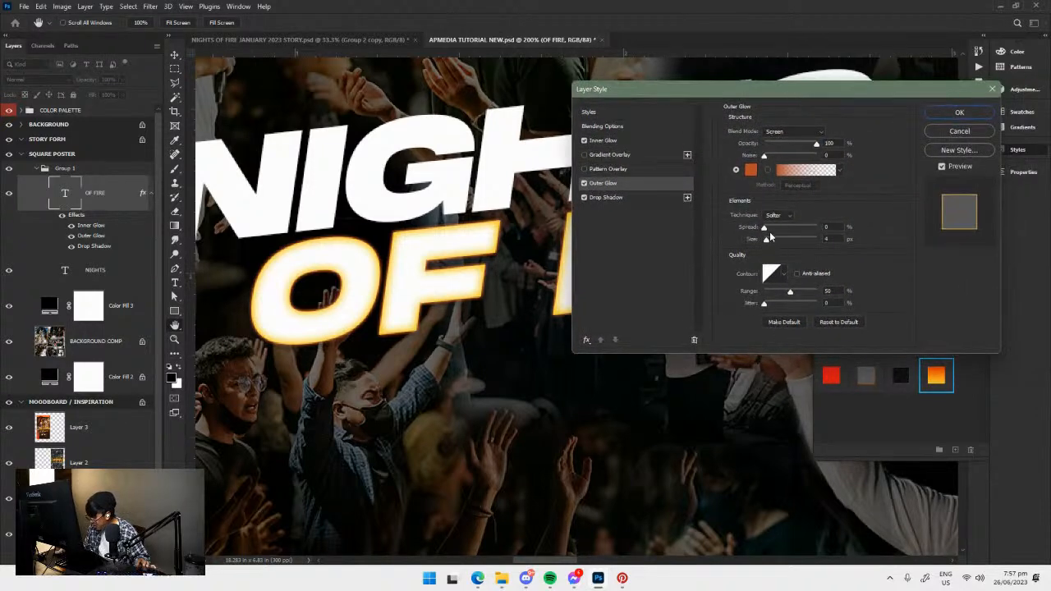
mouse_move(766, 231)
mouse_down()
mouse_move(790, 231)
mouse_move(763, 232)
mouse_move(784, 239)
mouse_move(770, 244)
mouse_up()
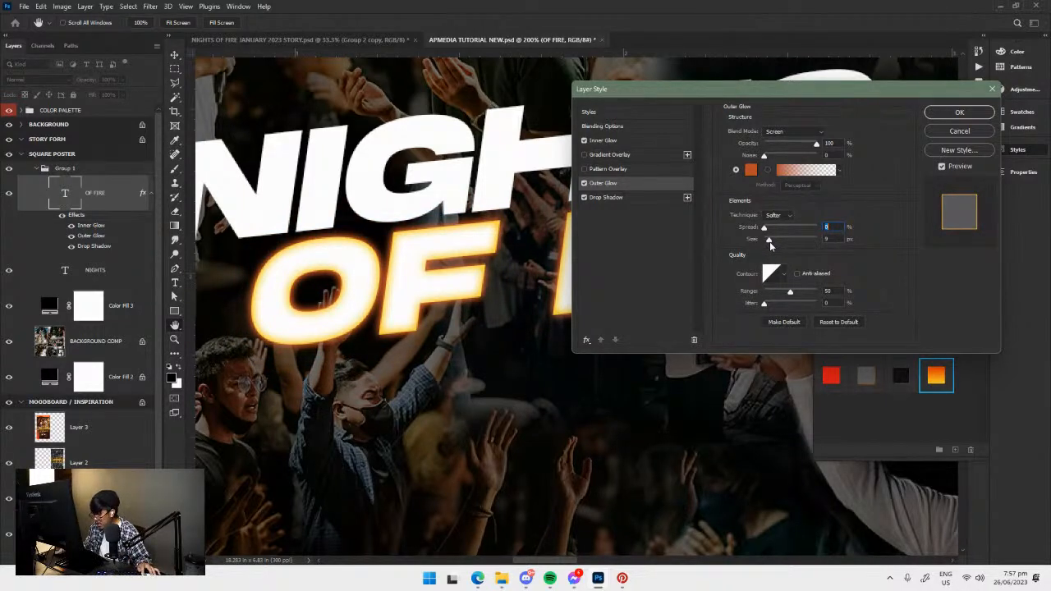
drag(770, 245, 770, 245)
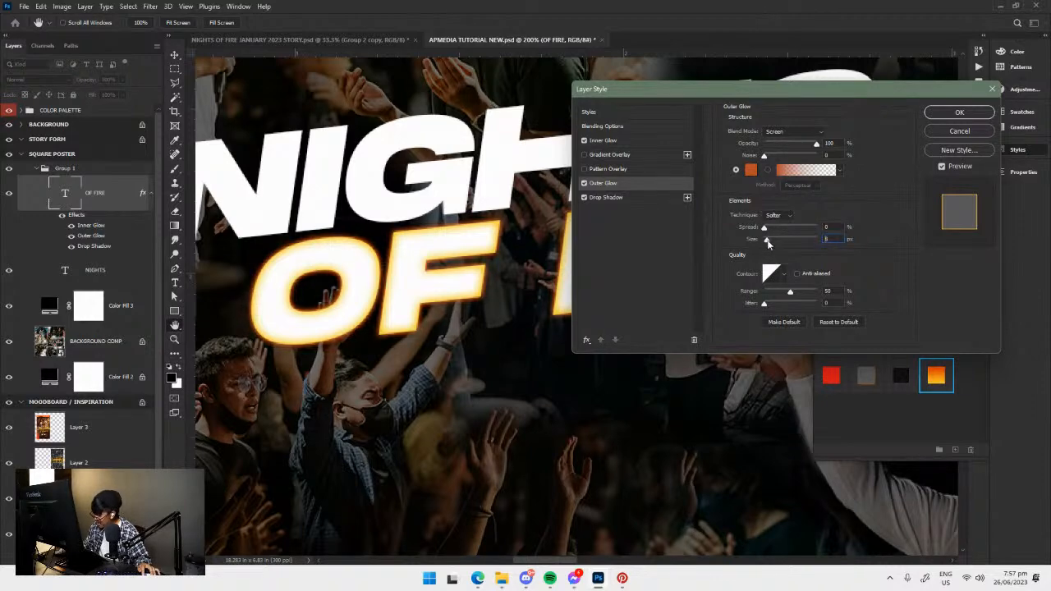
drag(769, 243, 769, 244)
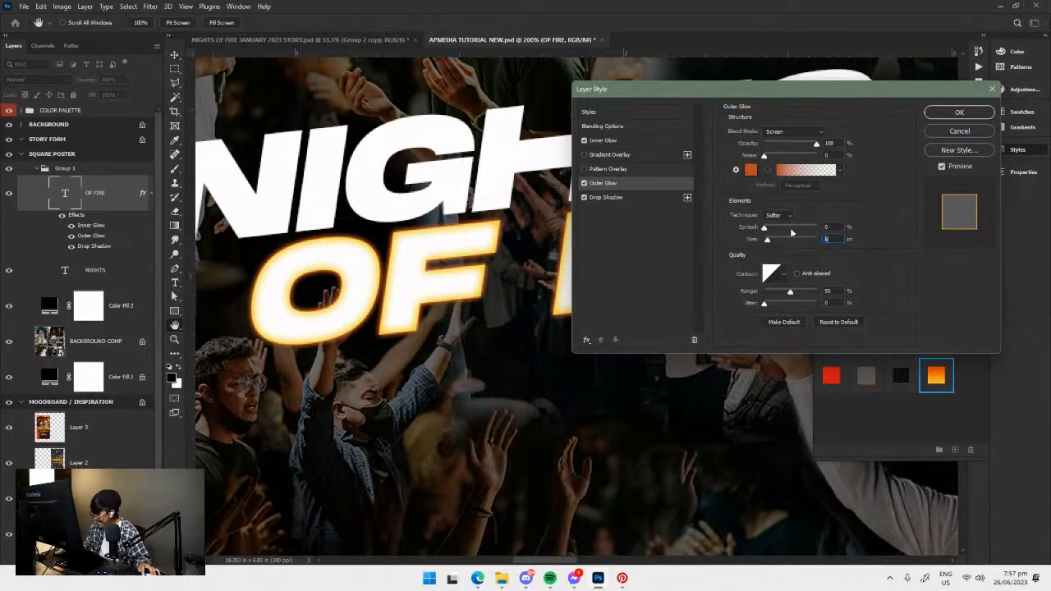
click(957, 112)
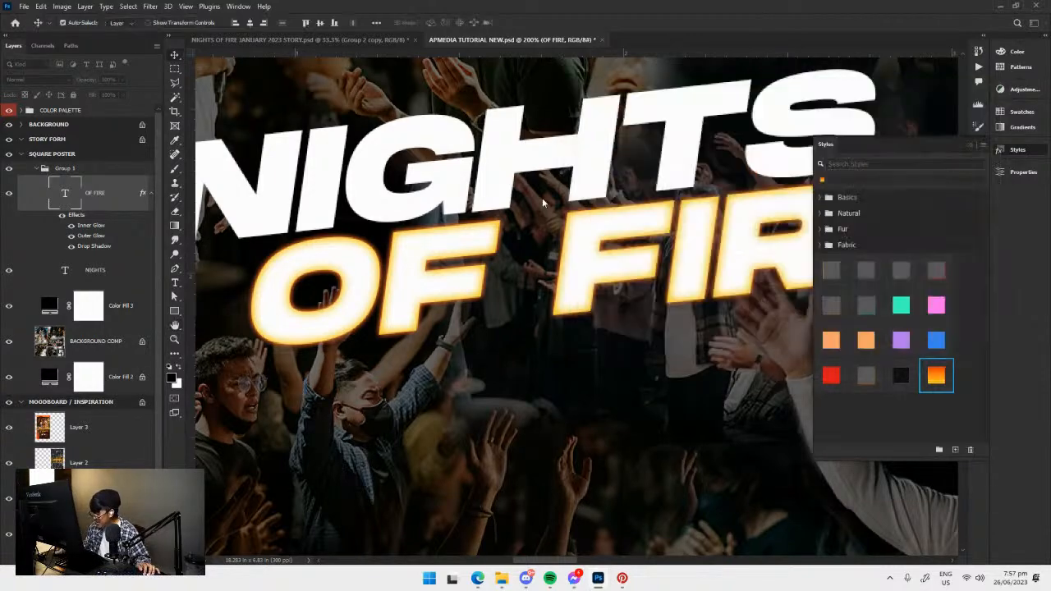
Enable a linear yellow-to-orange Gradient Overlay at 90° and 100% opacity on the OF FIRE text.
key(ctrl+0)
key(ctrl+1)
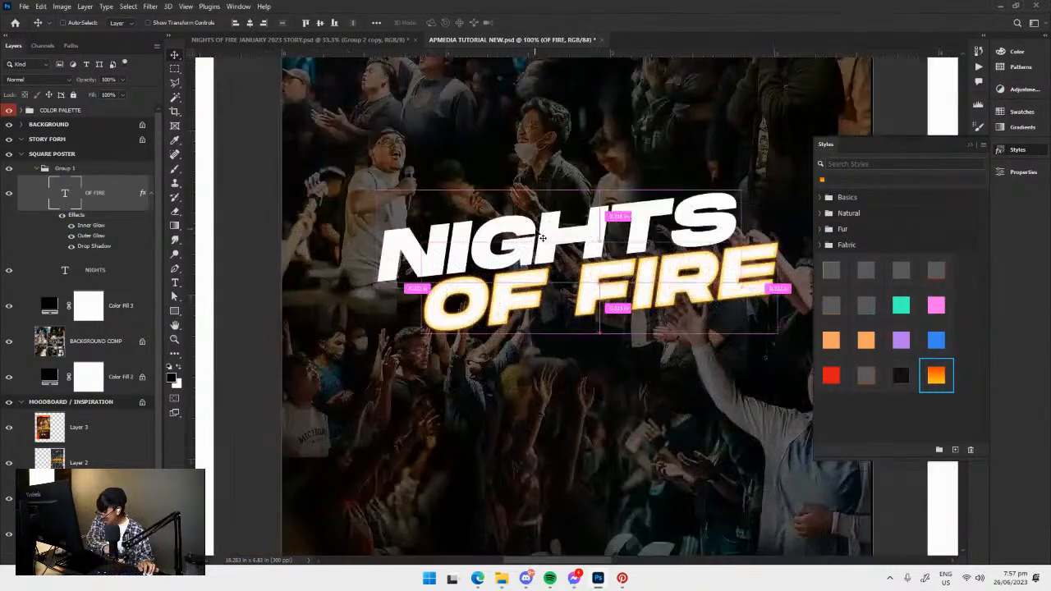
drag(594, 248, 580, 257)
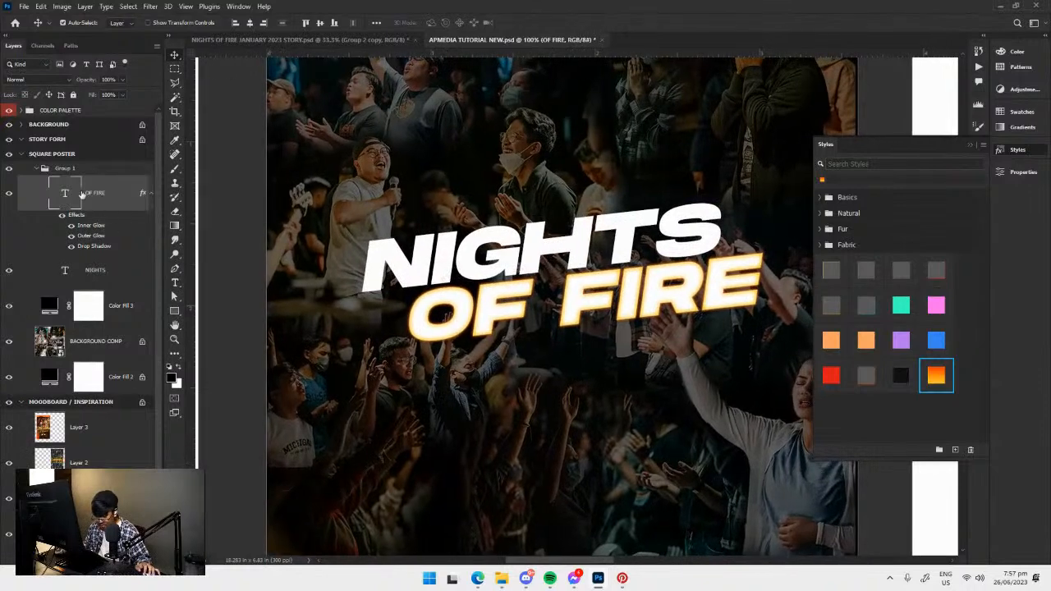
double_click(76, 215)
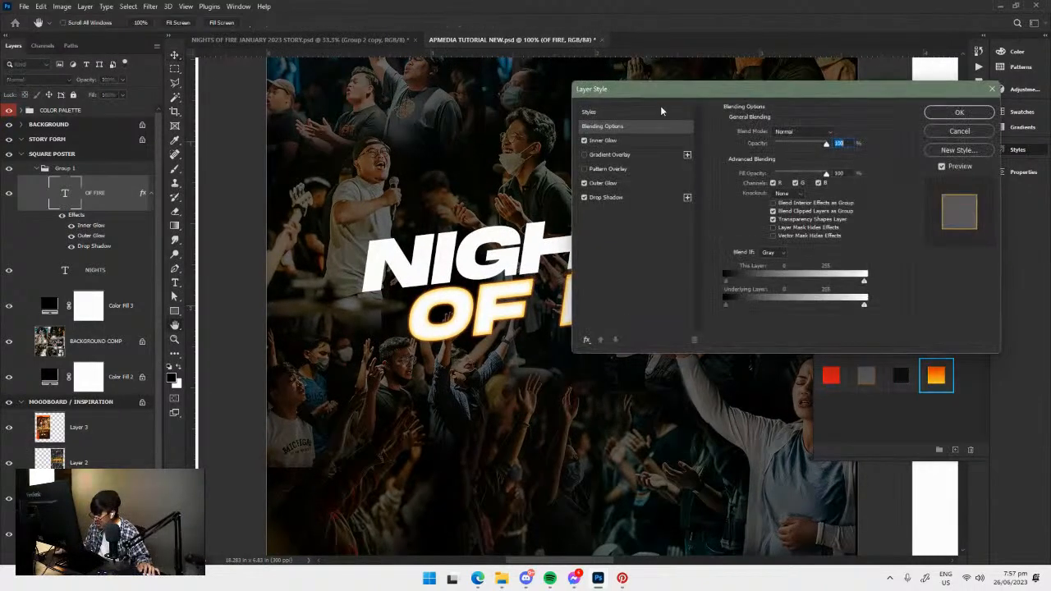
drag(689, 96, 770, 147)
click(701, 205)
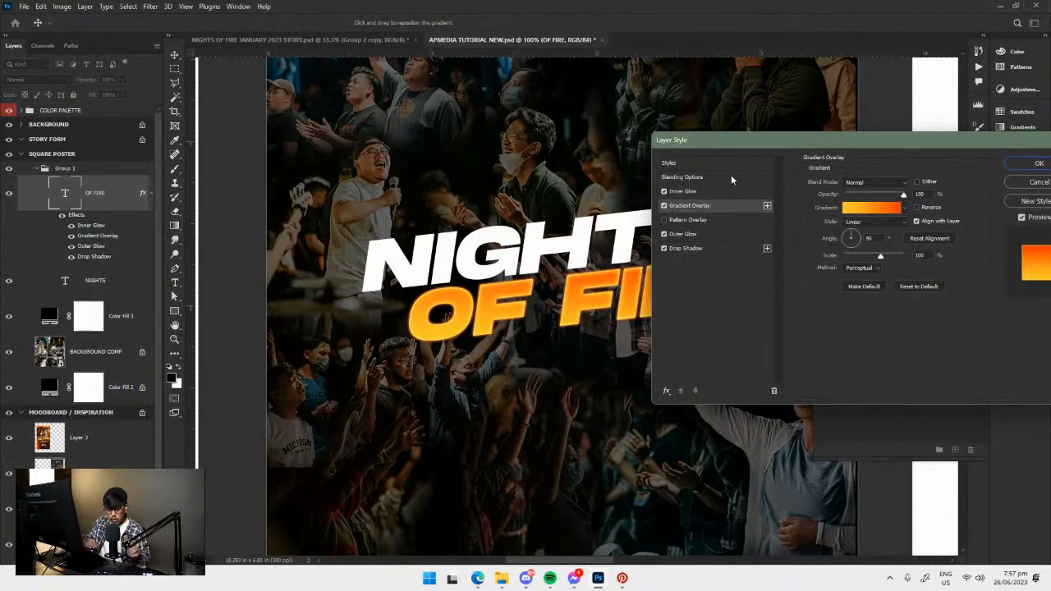
key(ctrl+plus)
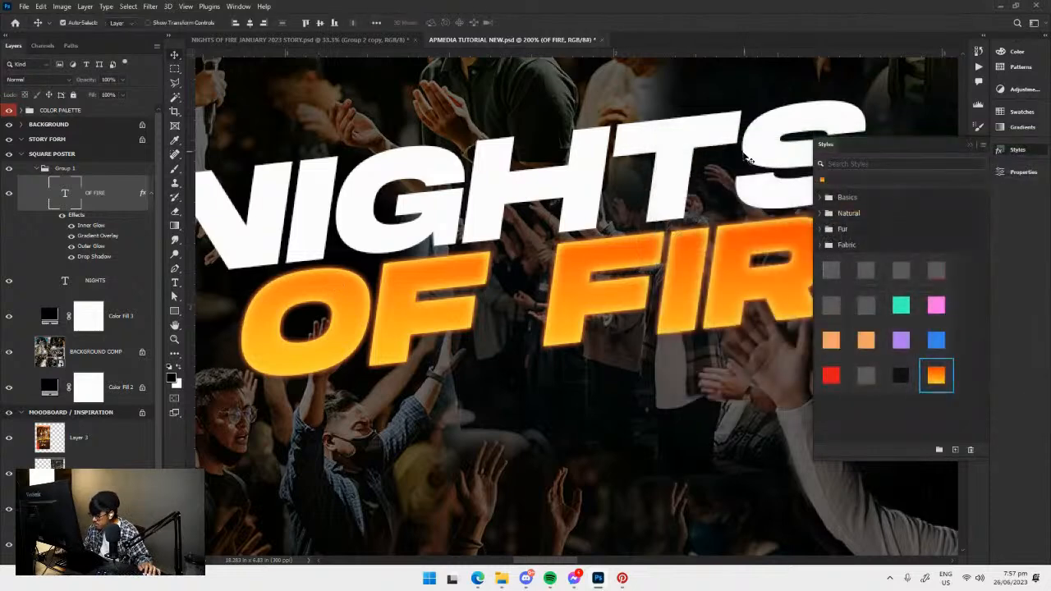
drag(312, 293, 354, 289)
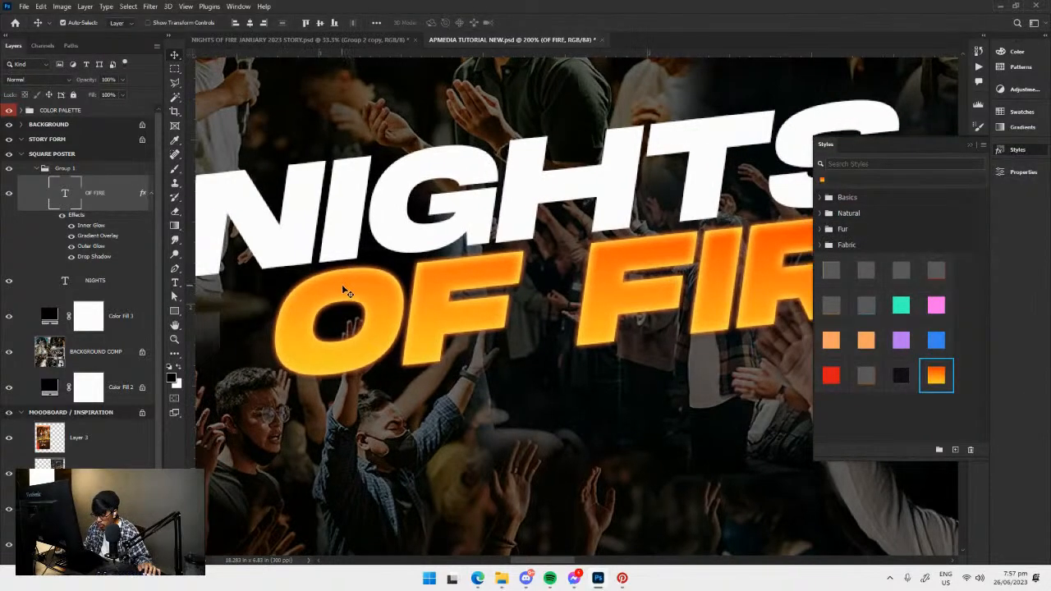
Switch off the Inner Glow and Outer Glow on the OF FIRE text, leaving the Gradient Overlay enabled.
double_click(99, 235)
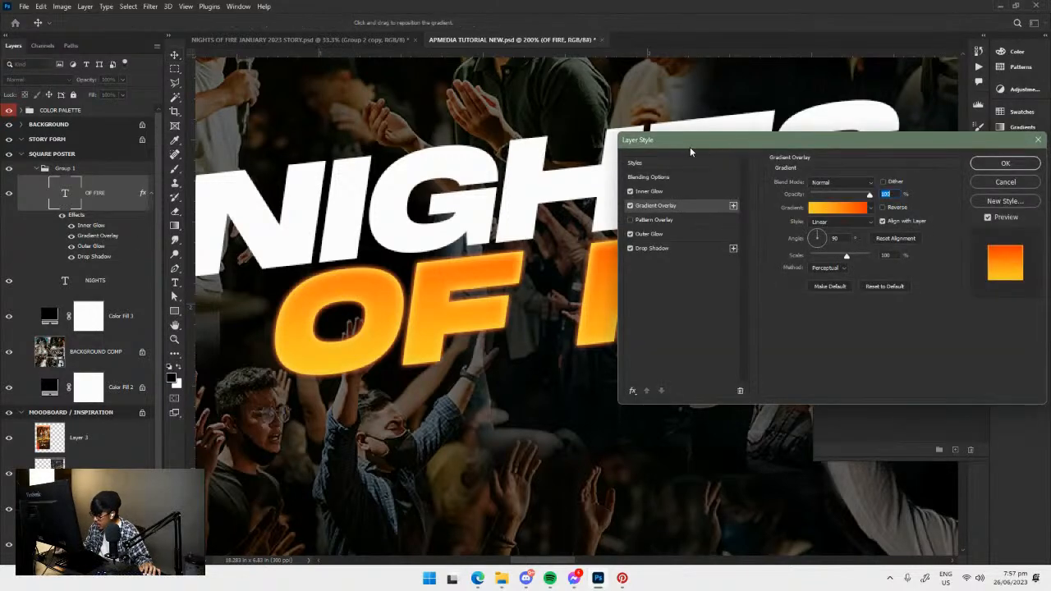
click(649, 192)
click(629, 234)
click(629, 192)
click(657, 205)
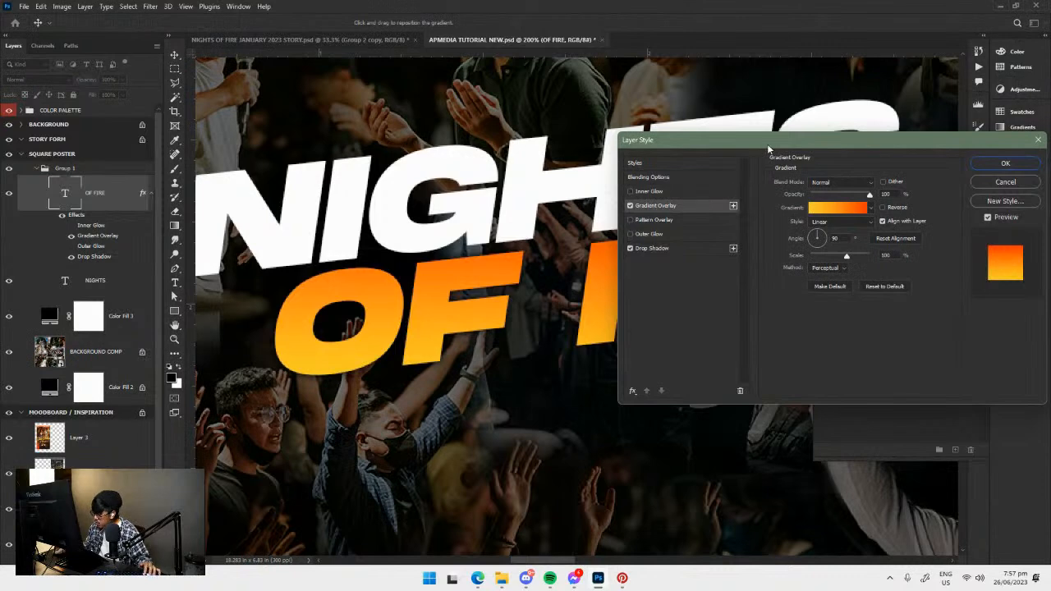
Examine the yellow and orange colour stops of the OF FIRE Gradient Overlay and accept the gradient and layer style.
drag(767, 143, 729, 123)
click(799, 187)
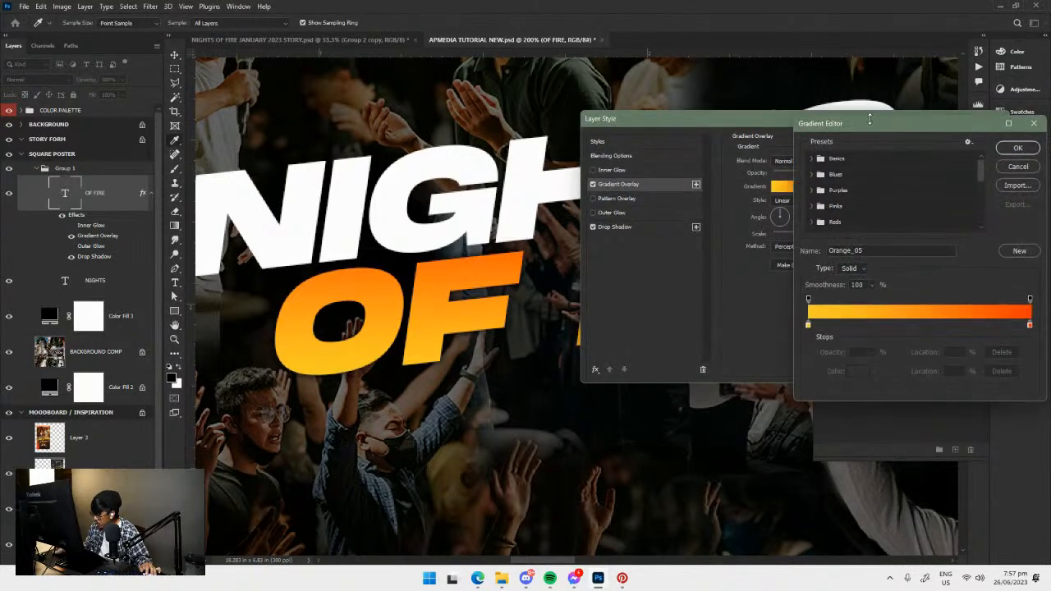
drag(869, 117, 716, 105)
double_click(654, 312)
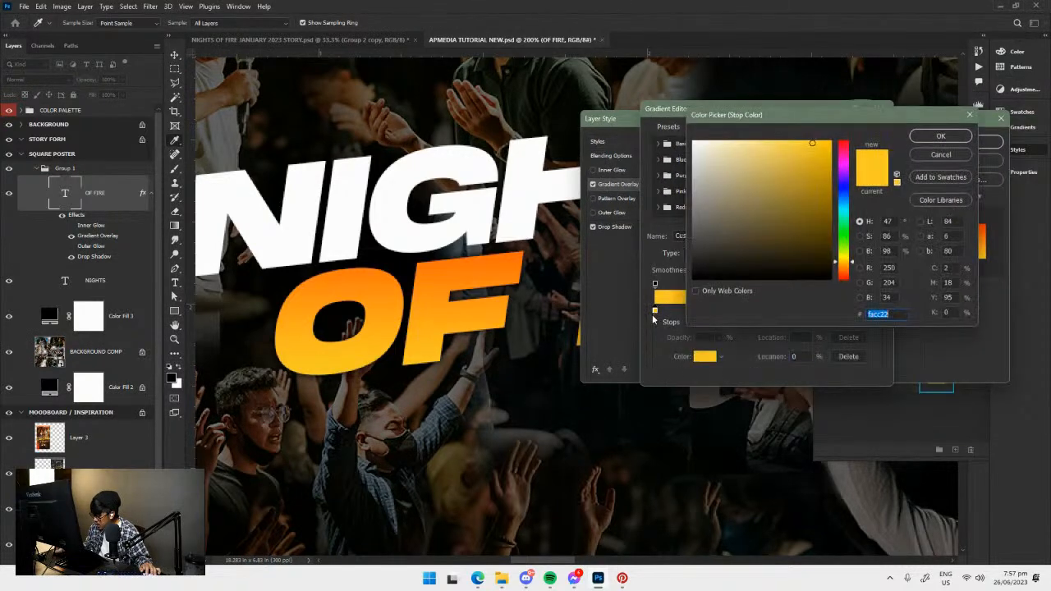
click(936, 136)
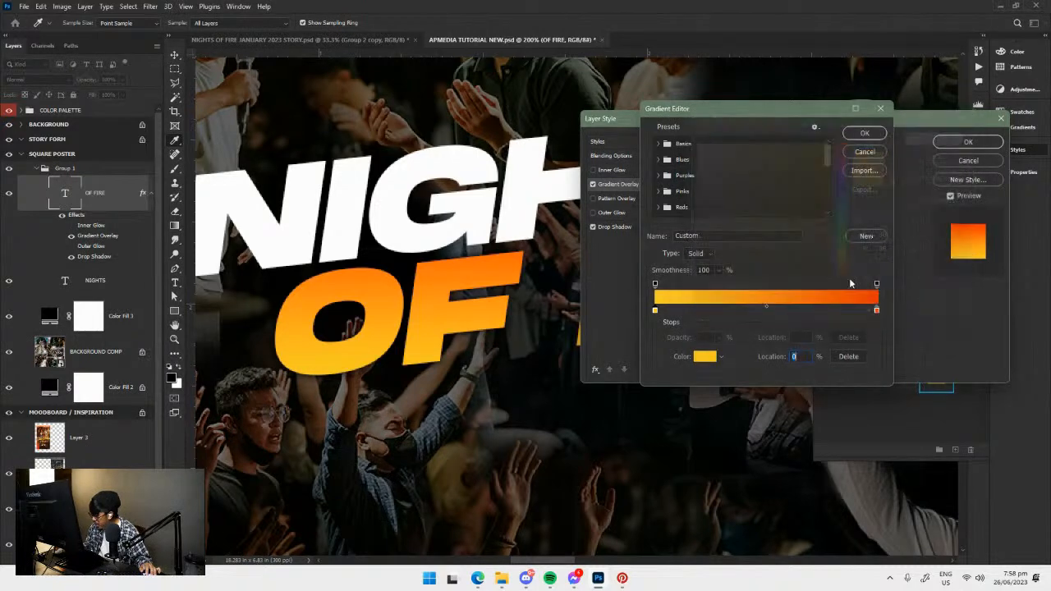
double_click(875, 311)
click(936, 135)
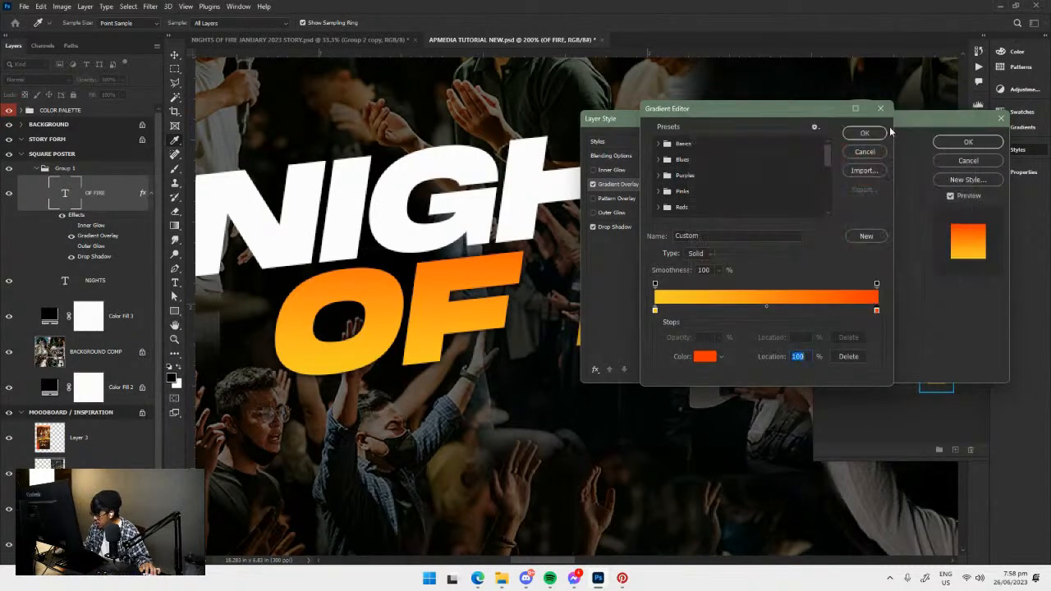
drag(805, 109, 819, 127)
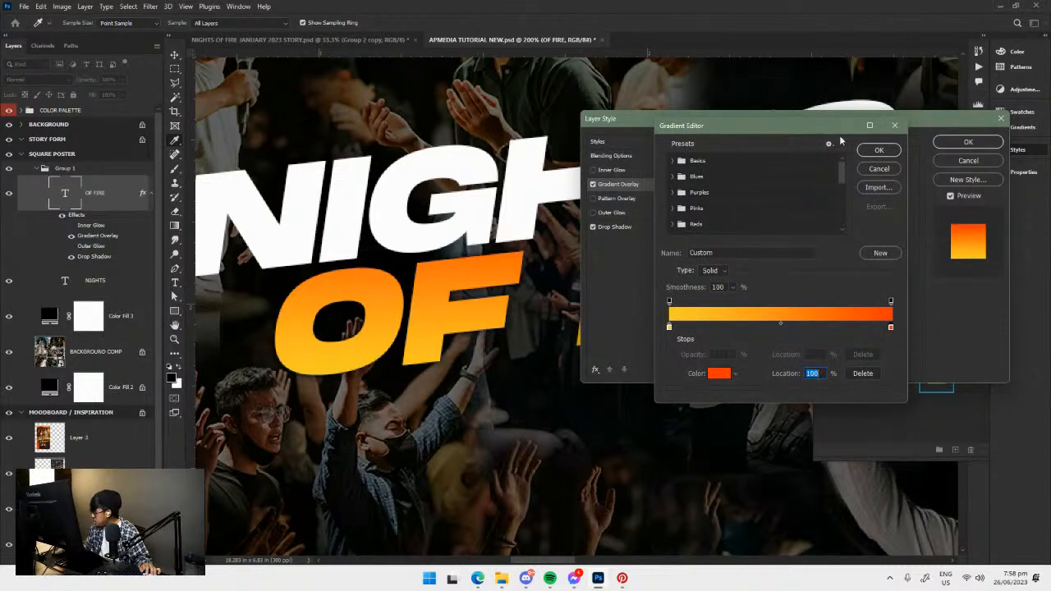
click(879, 150)
click(968, 141)
drag(678, 189, 719, 209)
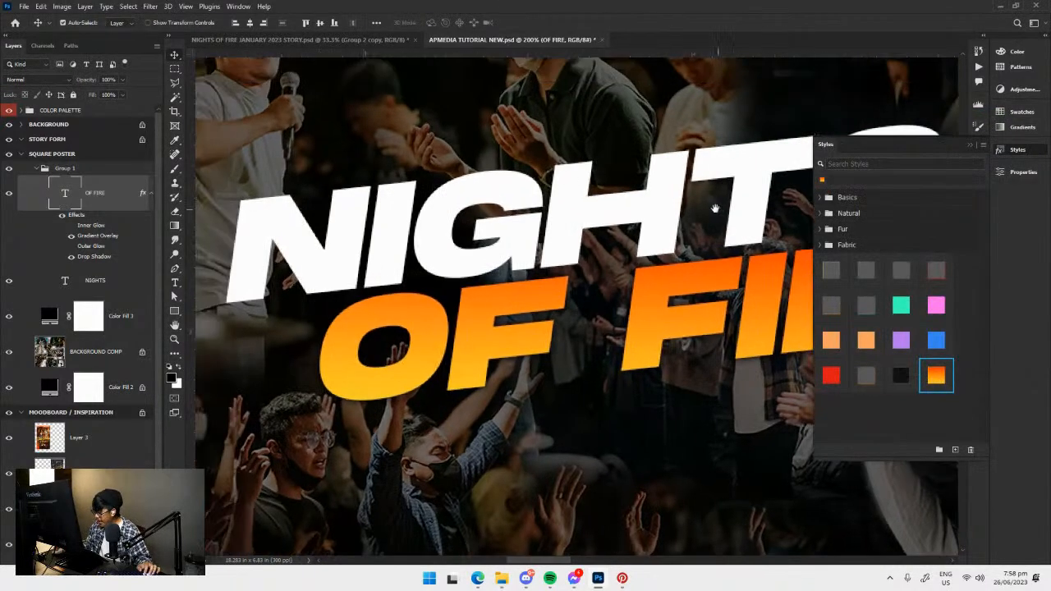
drag(291, 226, 249, 232)
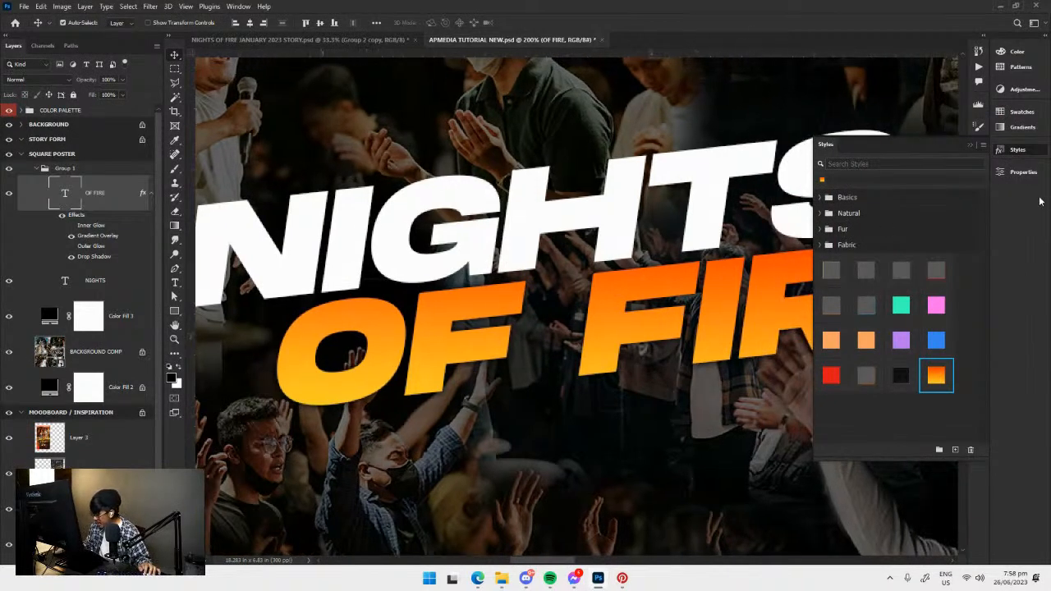
Check the font family and weight used by the NIGHTS text.
click(1019, 173)
click(1021, 174)
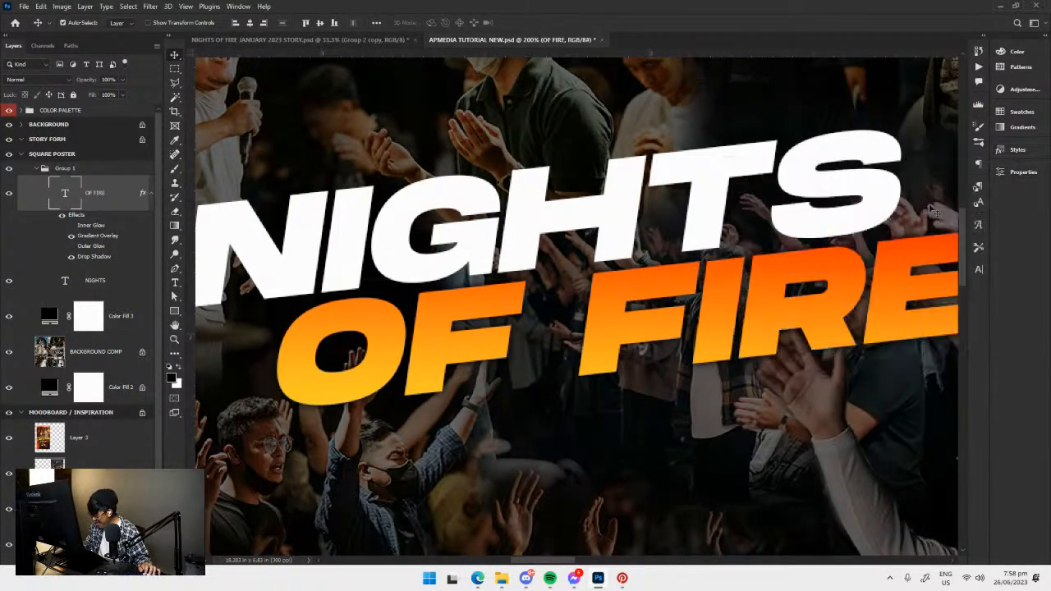
click(597, 225)
click(1026, 174)
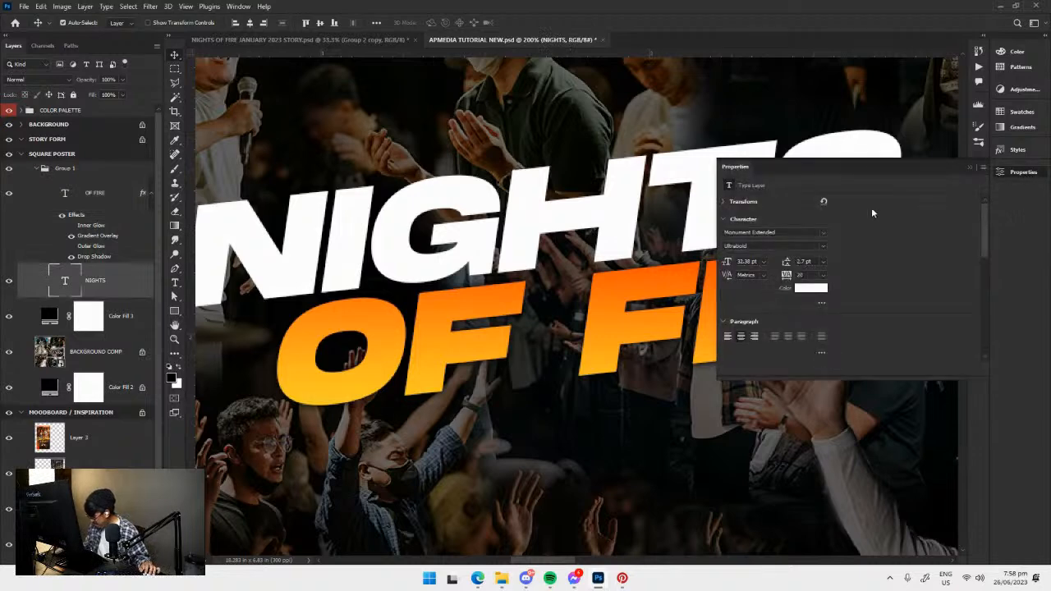
click(822, 246)
click(822, 249)
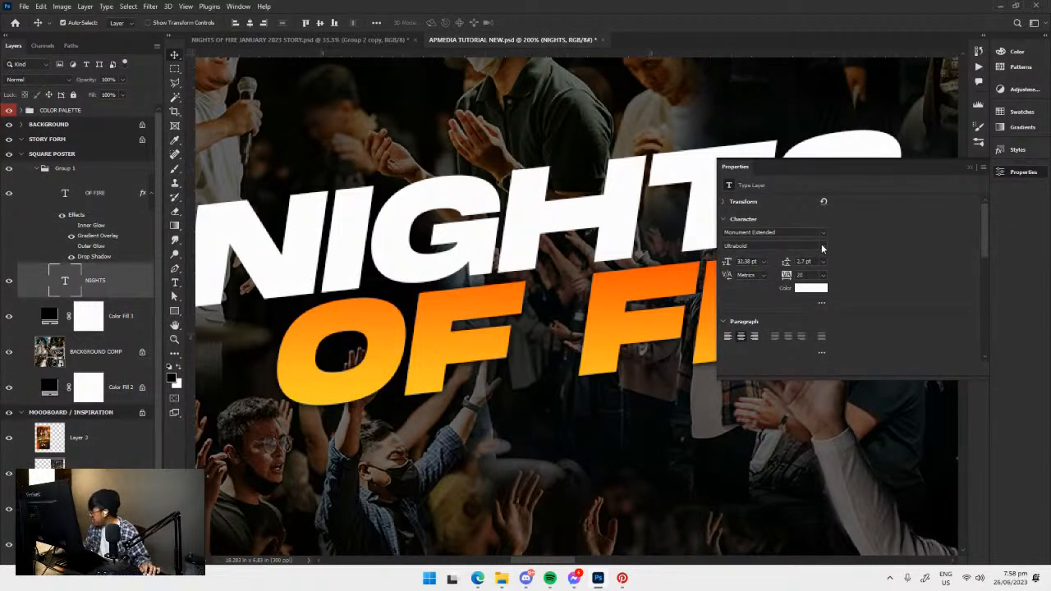
click(1010, 174)
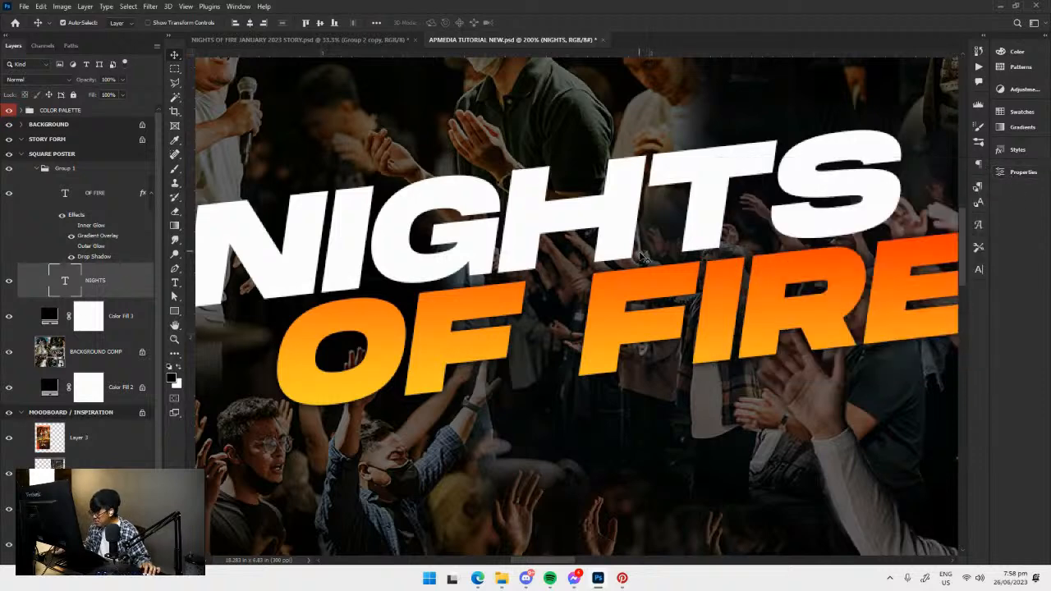
scroll(558, 312, left, 1)
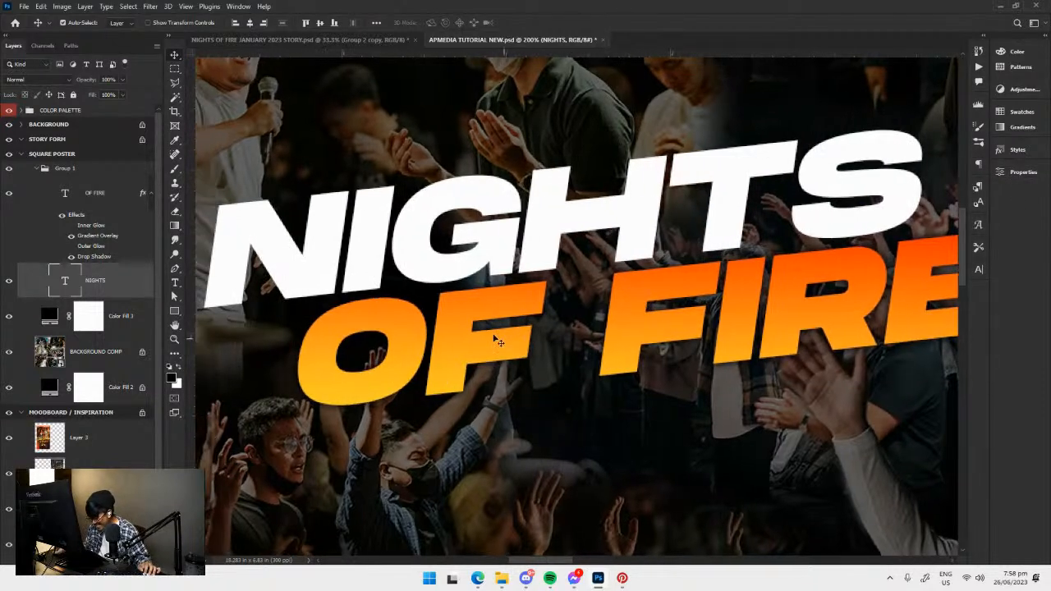
Turn the Inner Glow and Outer Glow back on for the OF FIRE text, keeping its Gradient Overlay, and apply the effects.
click(460, 345)
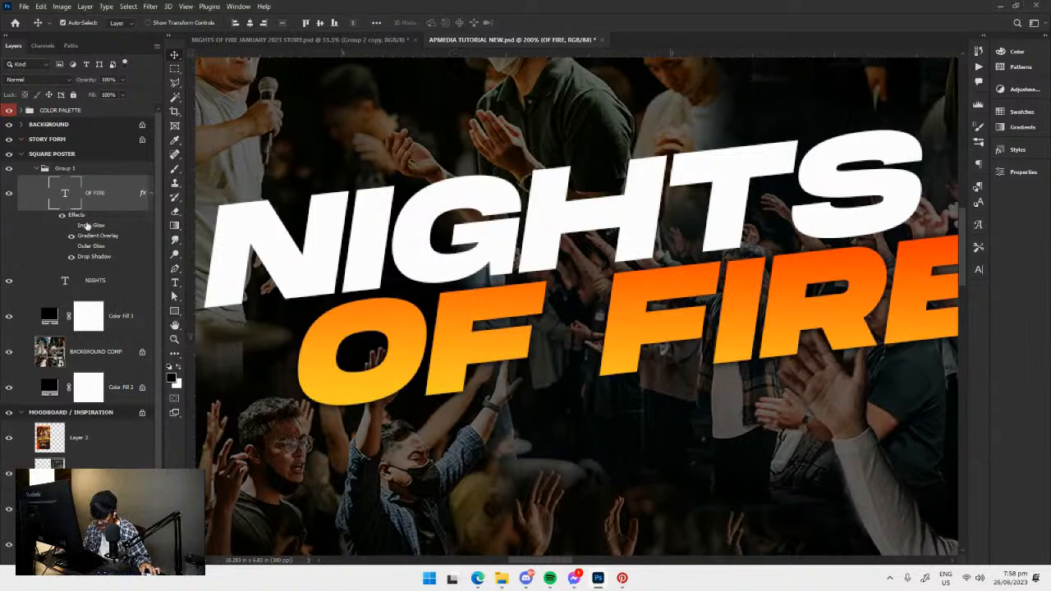
double_click(91, 225)
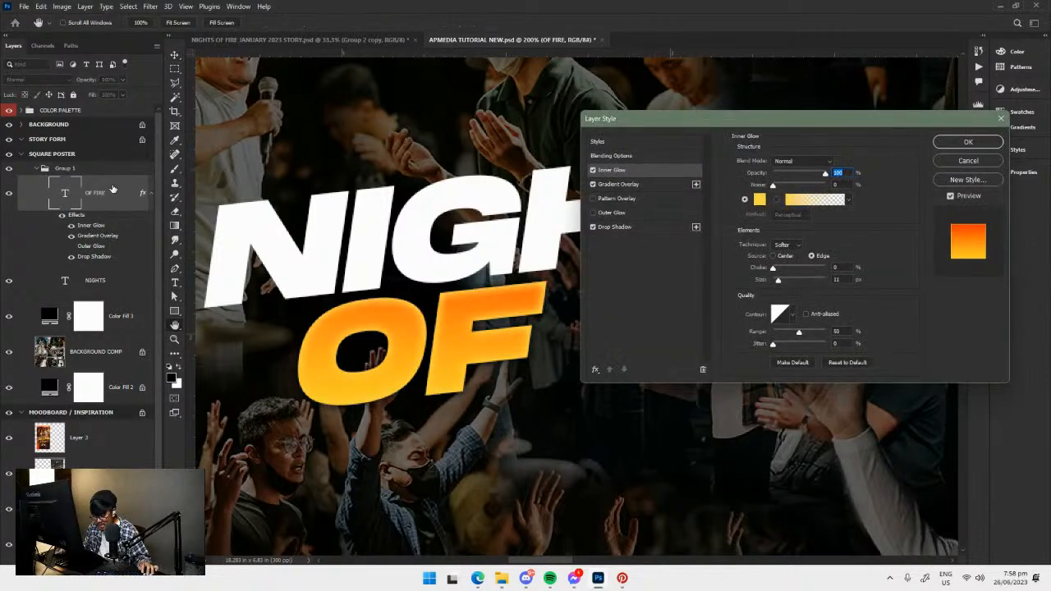
click(644, 185)
click(593, 213)
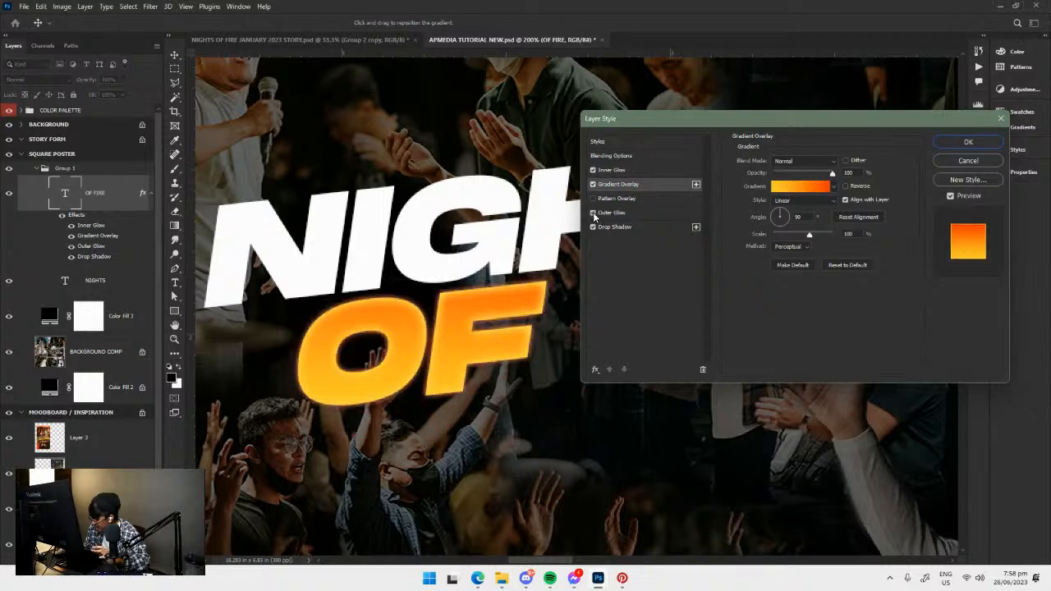
click(962, 141)
key(ctrl+minus)
key(ctrl+minus)
key(ctrl+minus)
key(ctrl+plus)
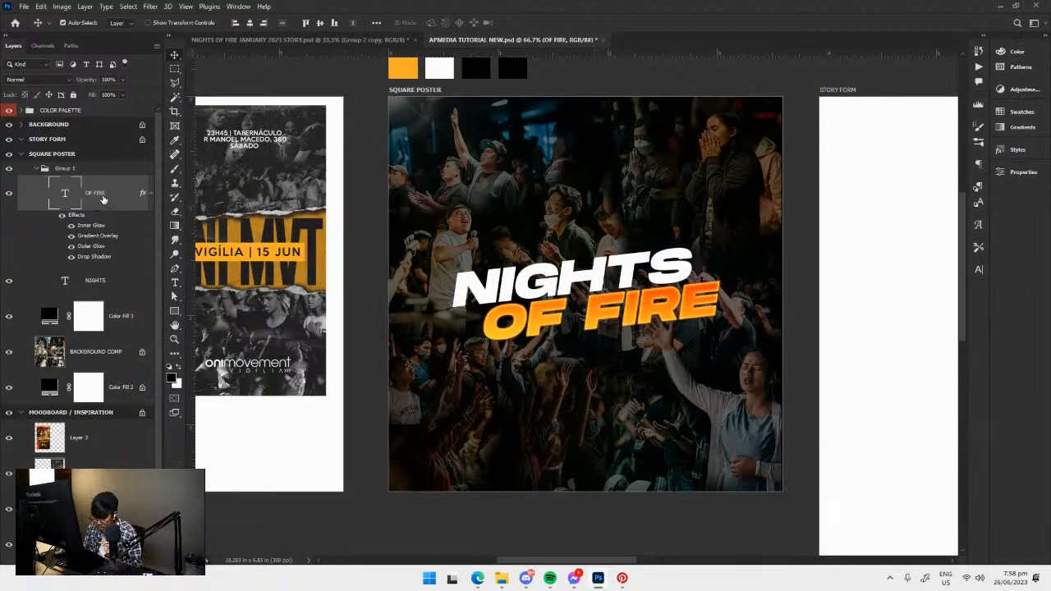
Save the OF FIRE layer style as a new style named EFFECT 01 with layer effects included, and accept the dialog.
double_click(83, 219)
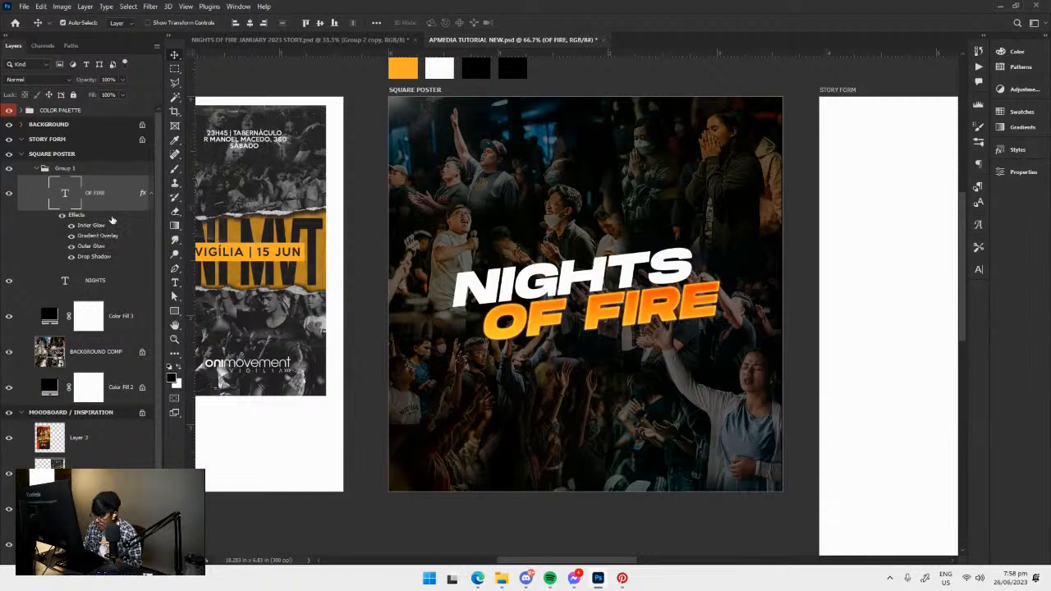
drag(771, 121, 608, 96)
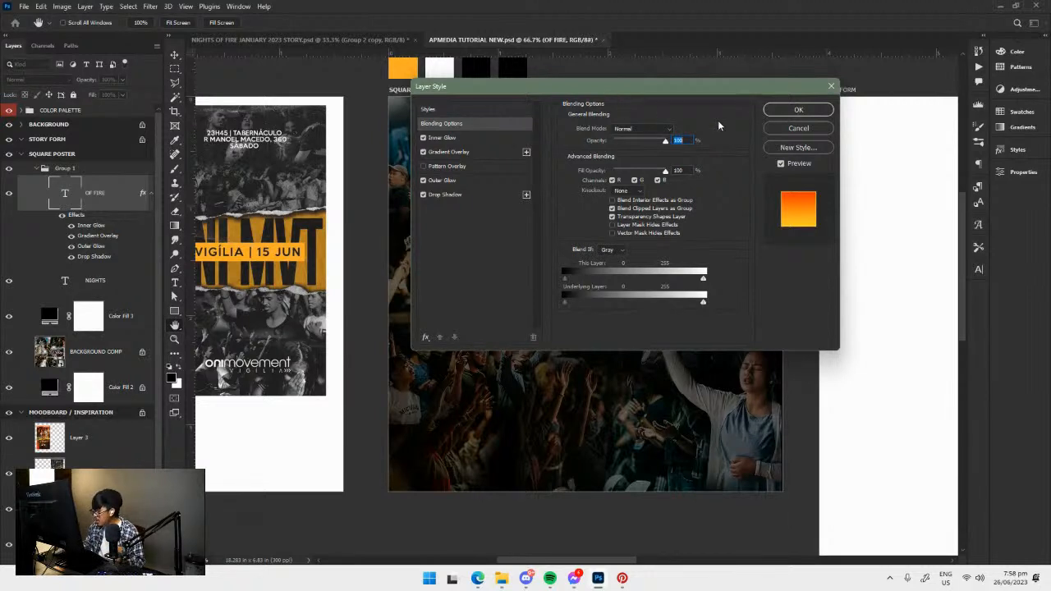
click(457, 138)
click(460, 126)
drag(580, 86, 326, 43)
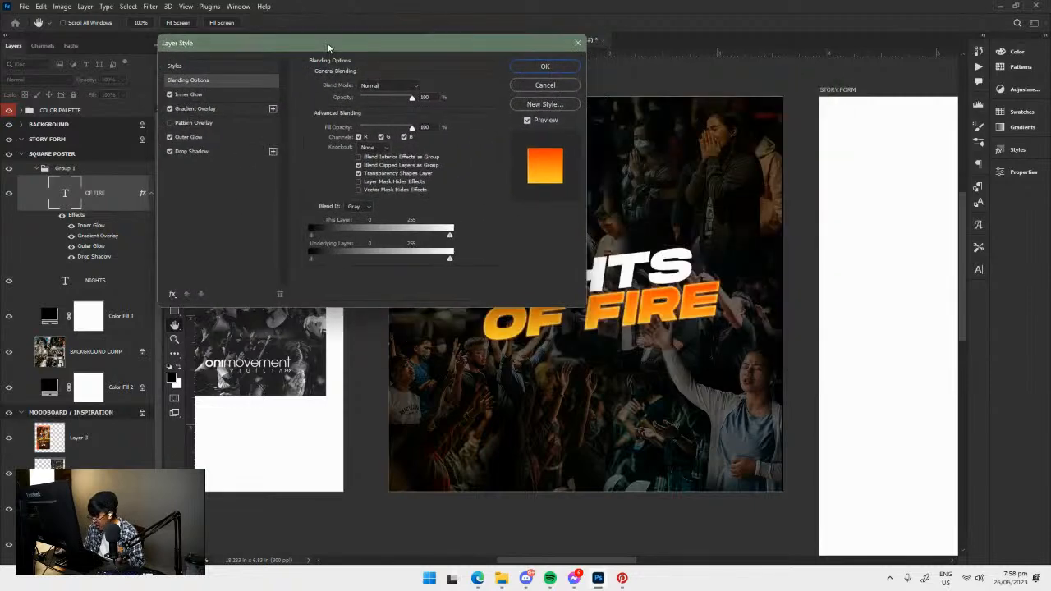
drag(461, 45, 475, 27)
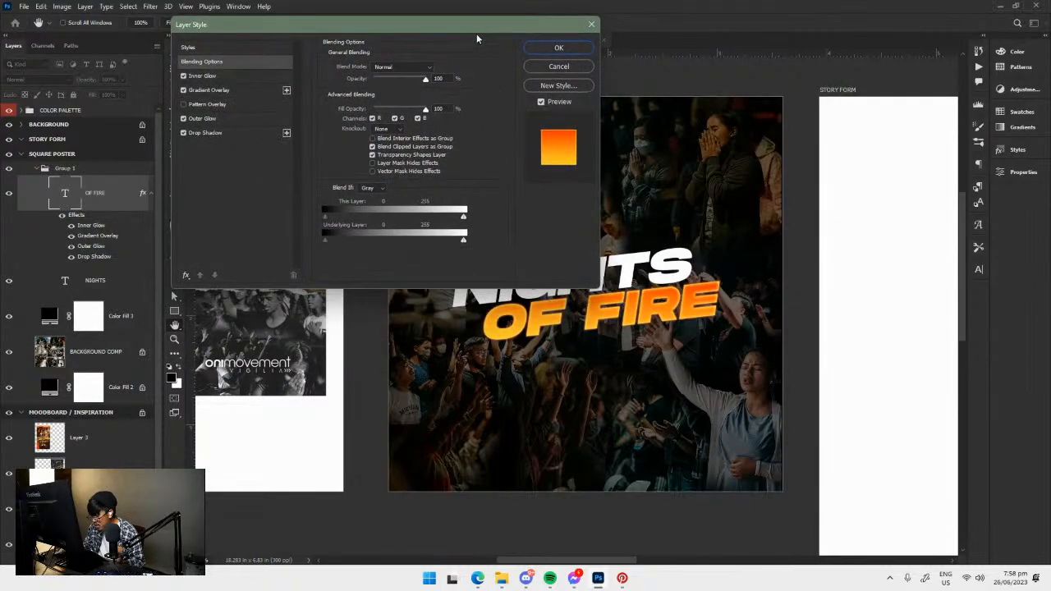
click(560, 86)
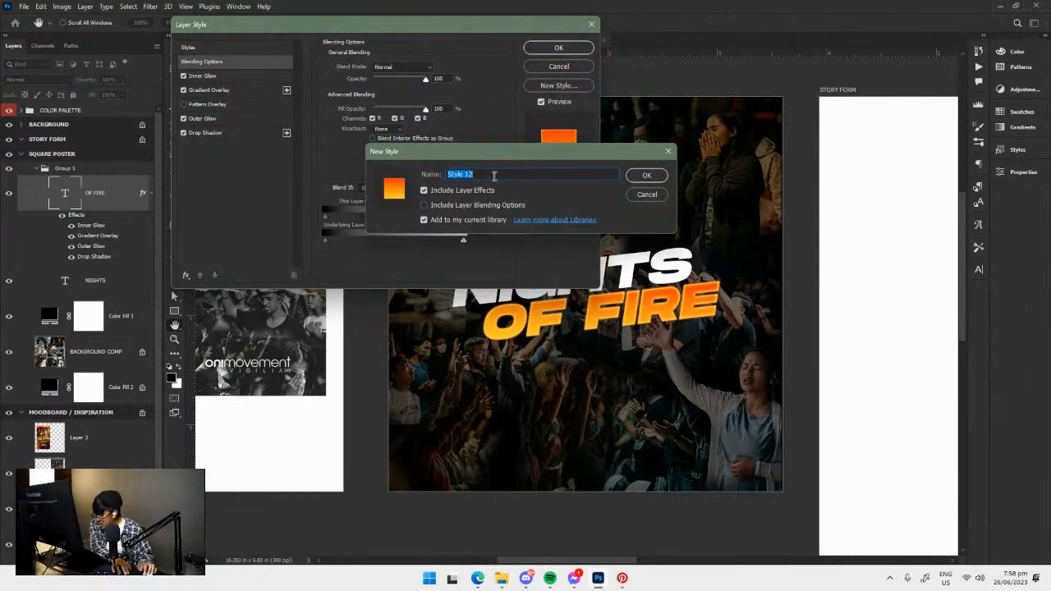
text(EFFECT 9)
text(1)
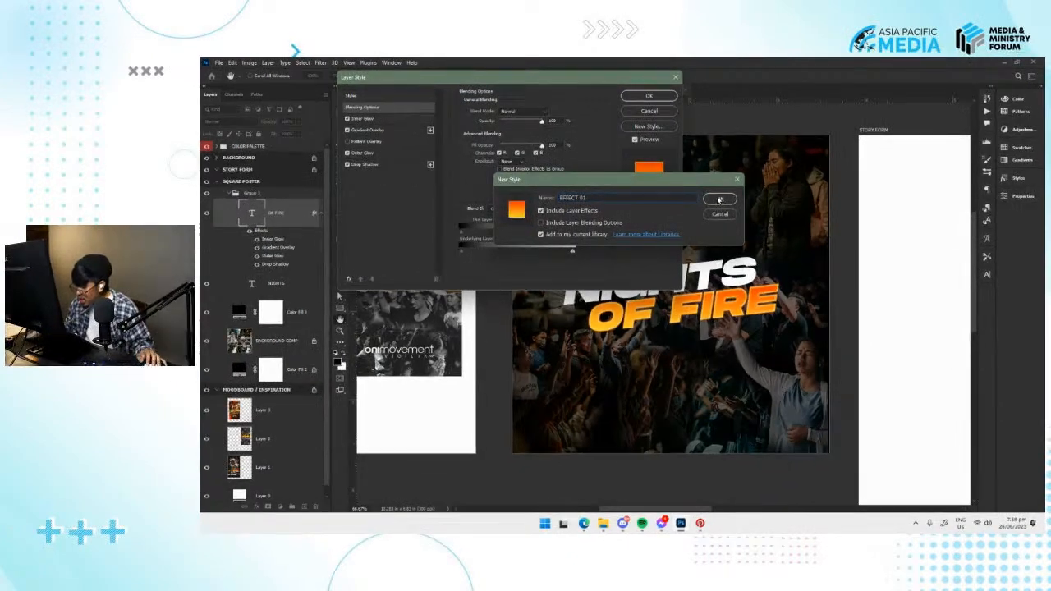
click(647, 176)
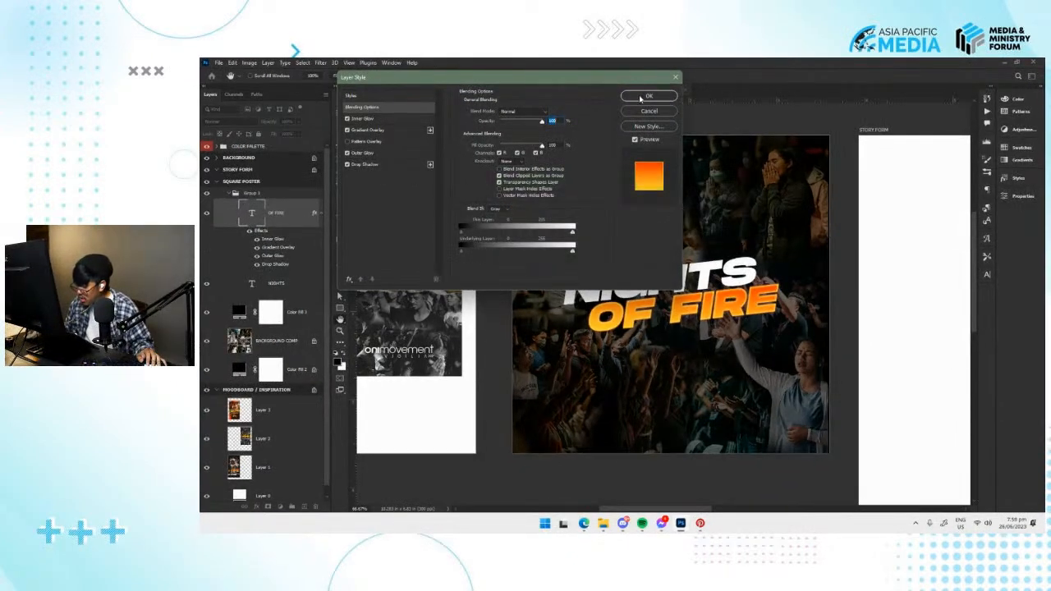
click(648, 97)
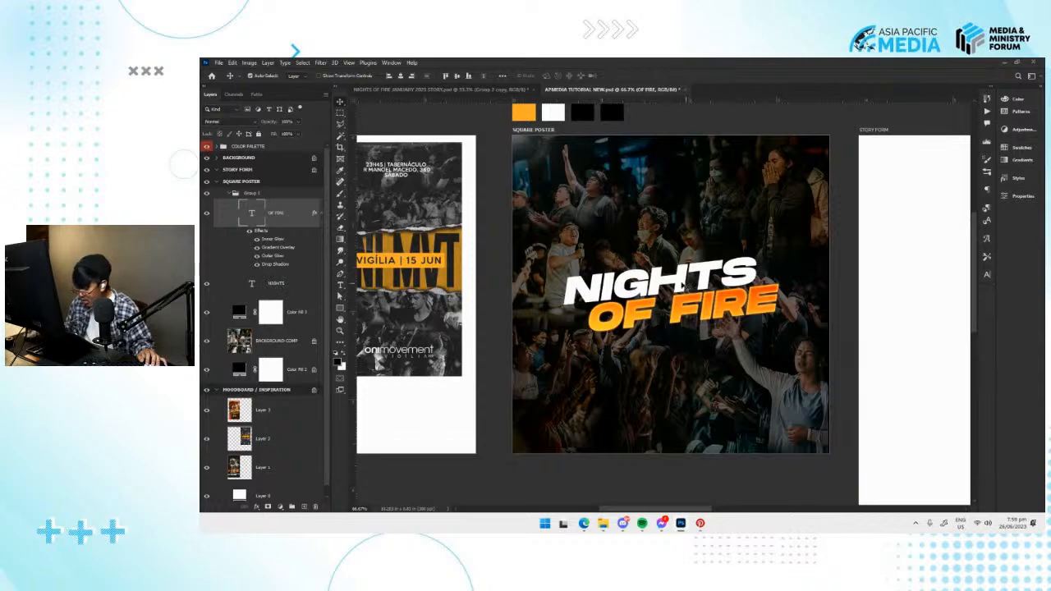
Apply the saved EFFECT 01 style preset to the NIGHTS text.
click(684, 296)
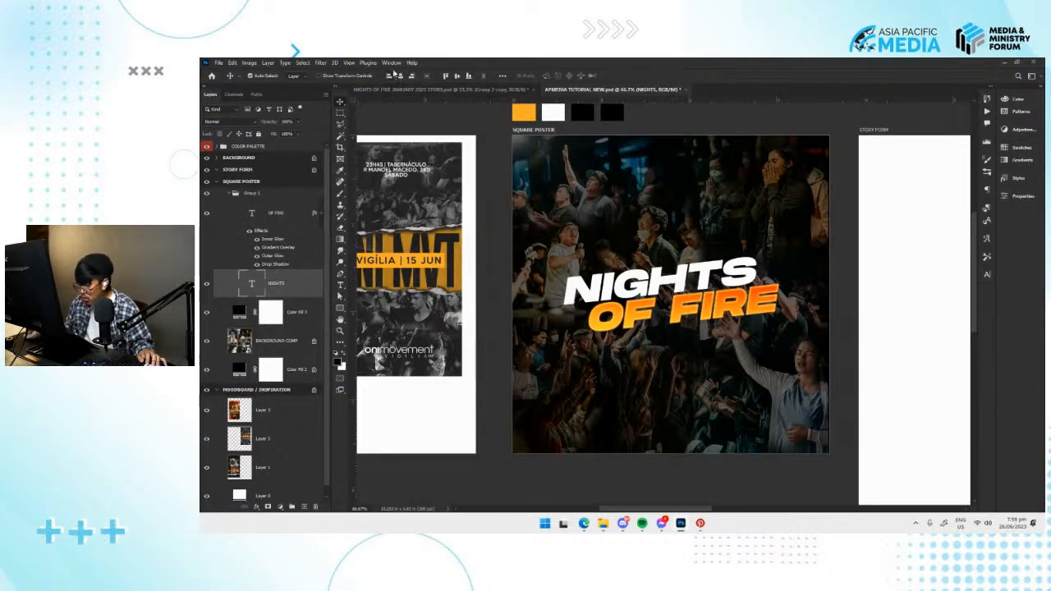
click(1018, 177)
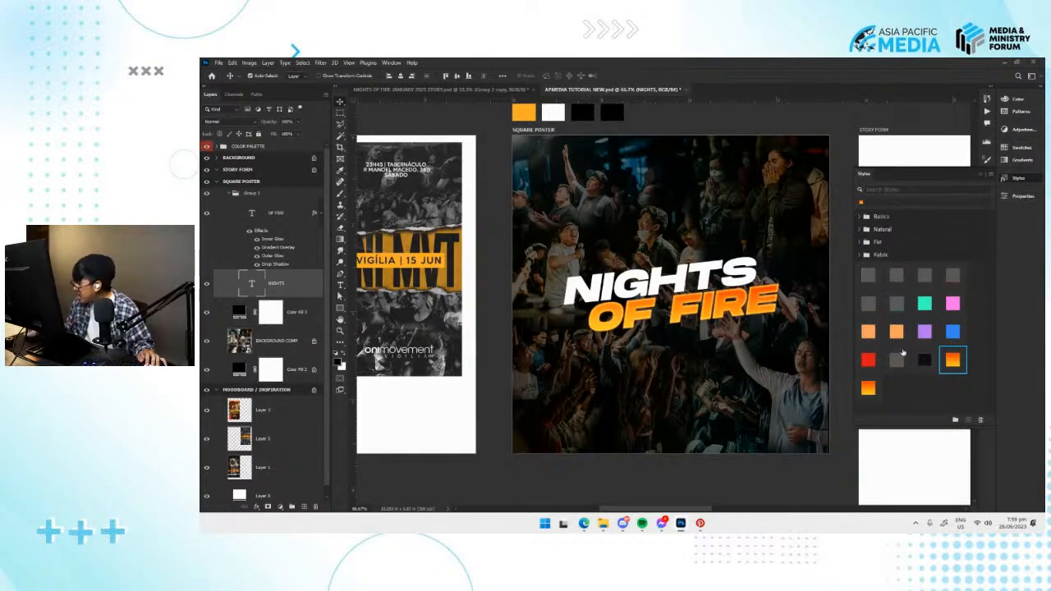
click(1016, 178)
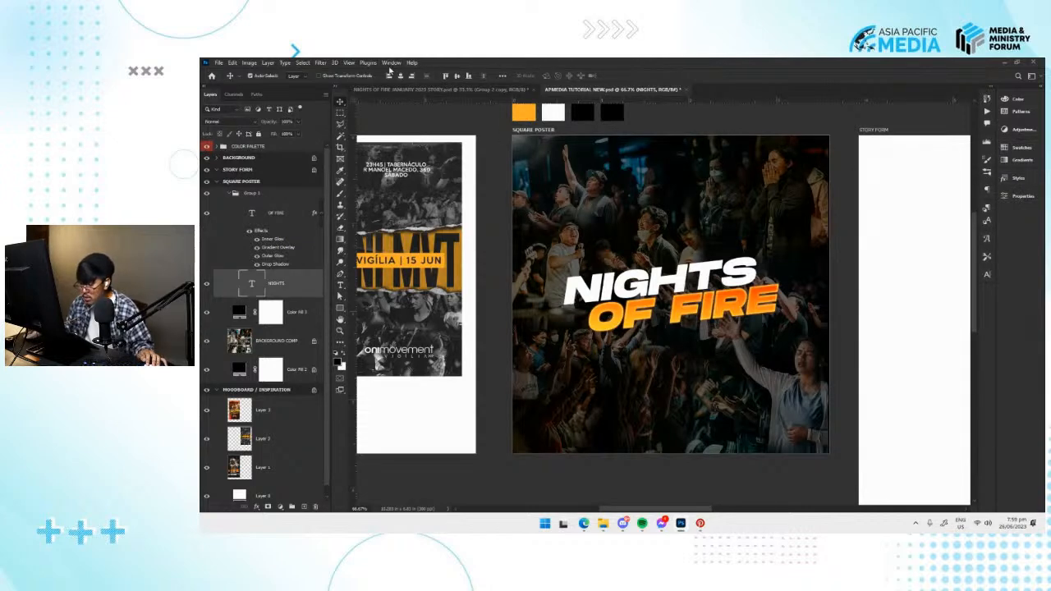
click(392, 63)
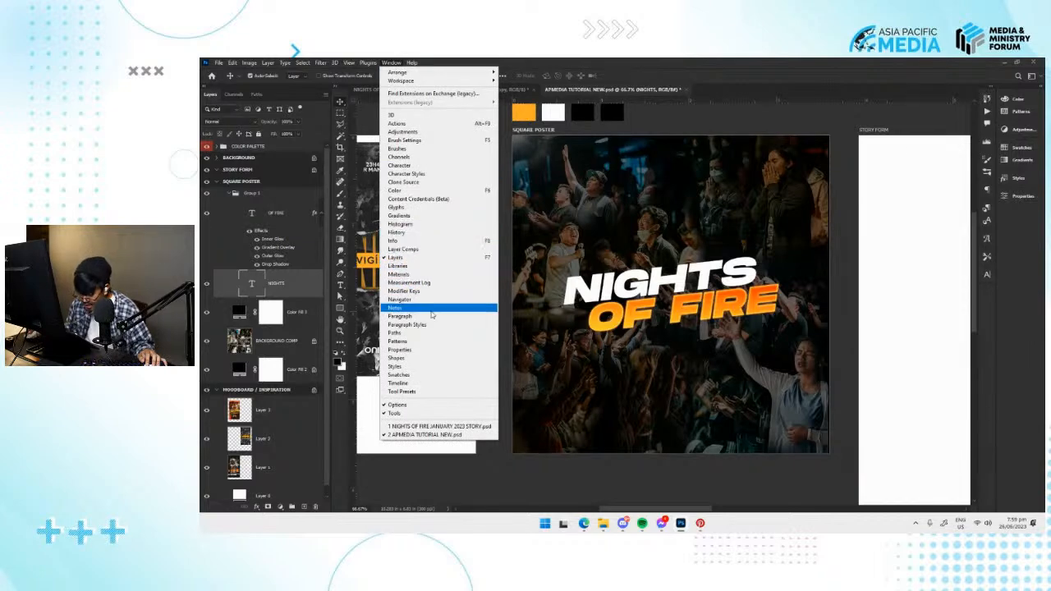
click(398, 367)
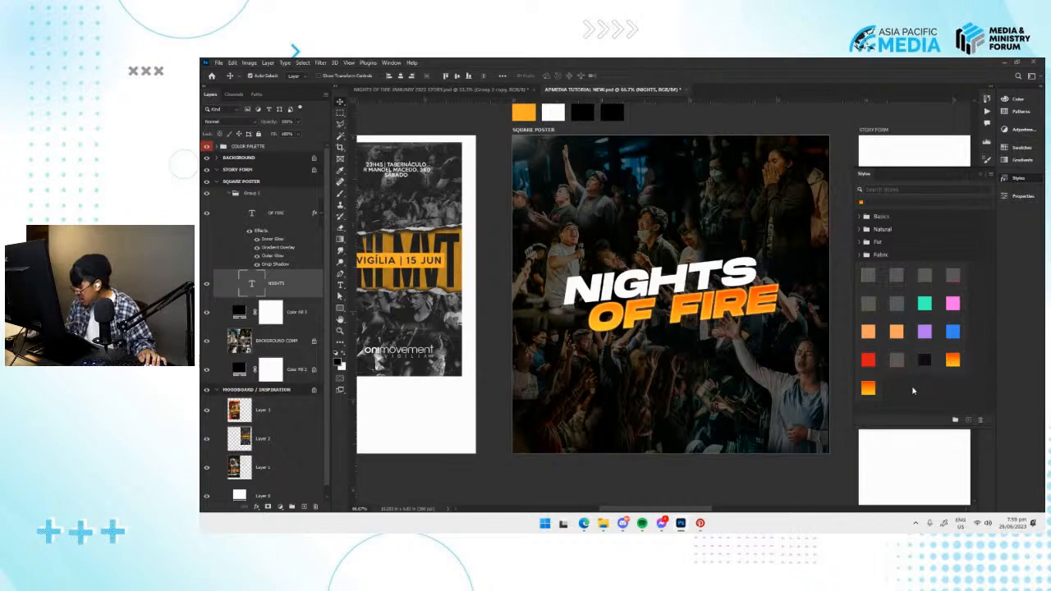
scroll(946, 417, down, 1)
scroll(910, 307, up, 2)
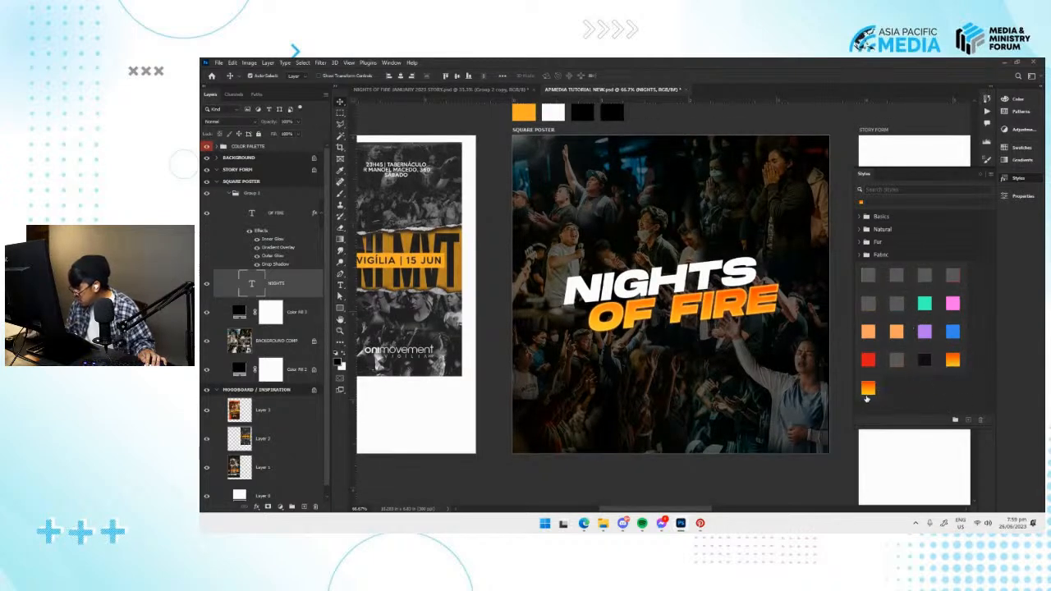
click(868, 388)
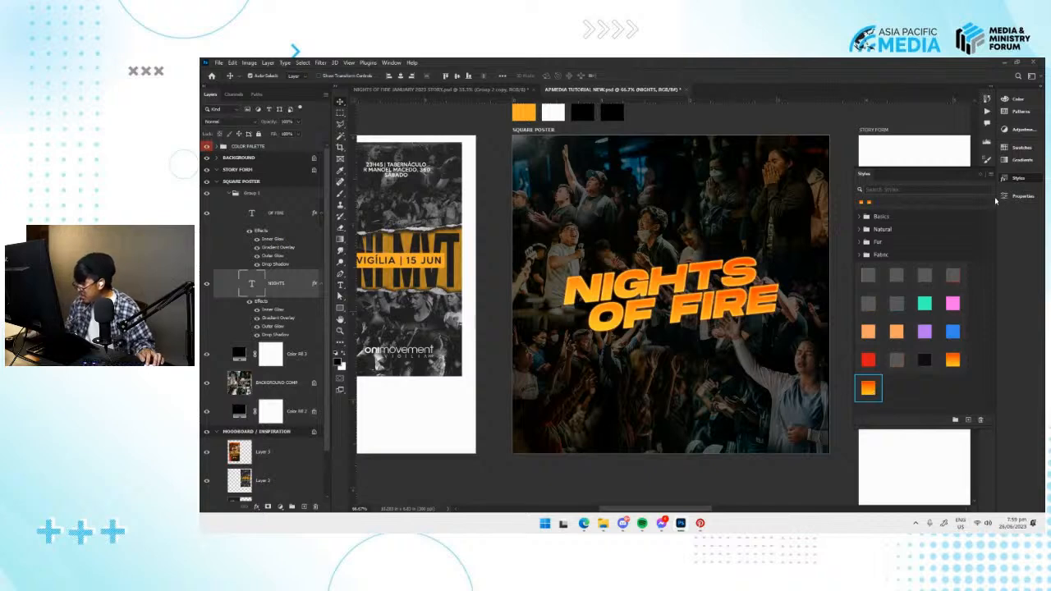
click(1018, 177)
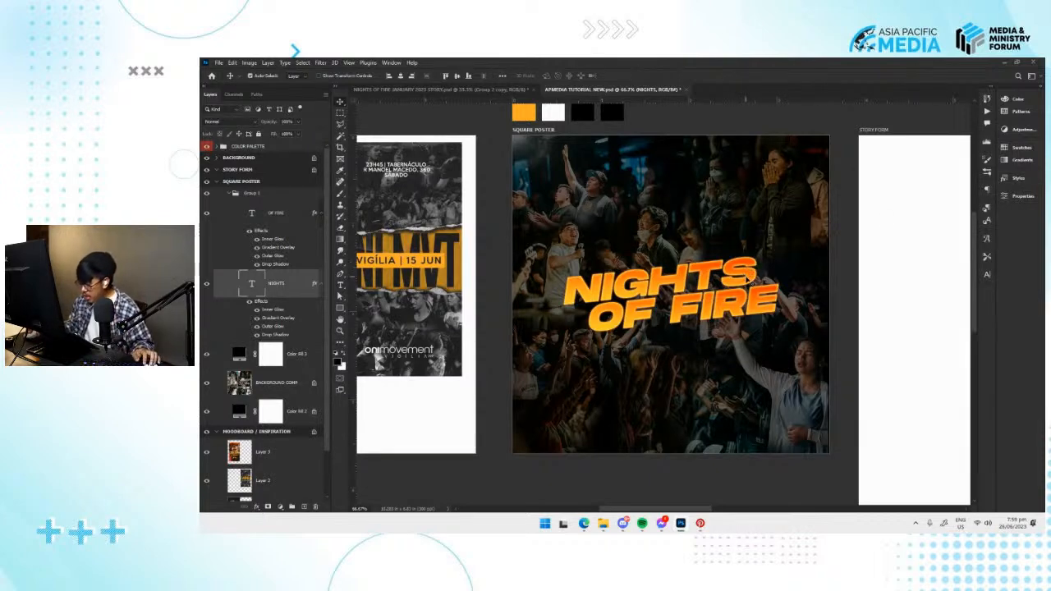
Collapse Group 1 holding the NIGHTS OF FIRE title texts, save the document, and clear the layer selection.
shift+click(223, 203)
click(229, 194)
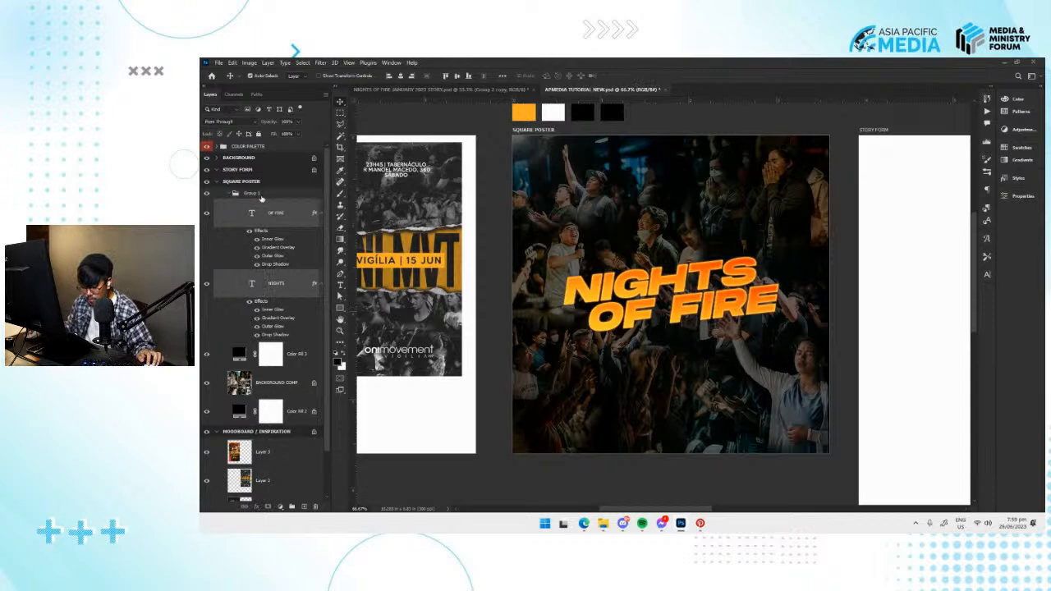
drag(648, 300, 621, 302)
key(ctrl+s)
key(ctrl+minus)
key(ctrl+plus)
drag(616, 293, 612, 301)
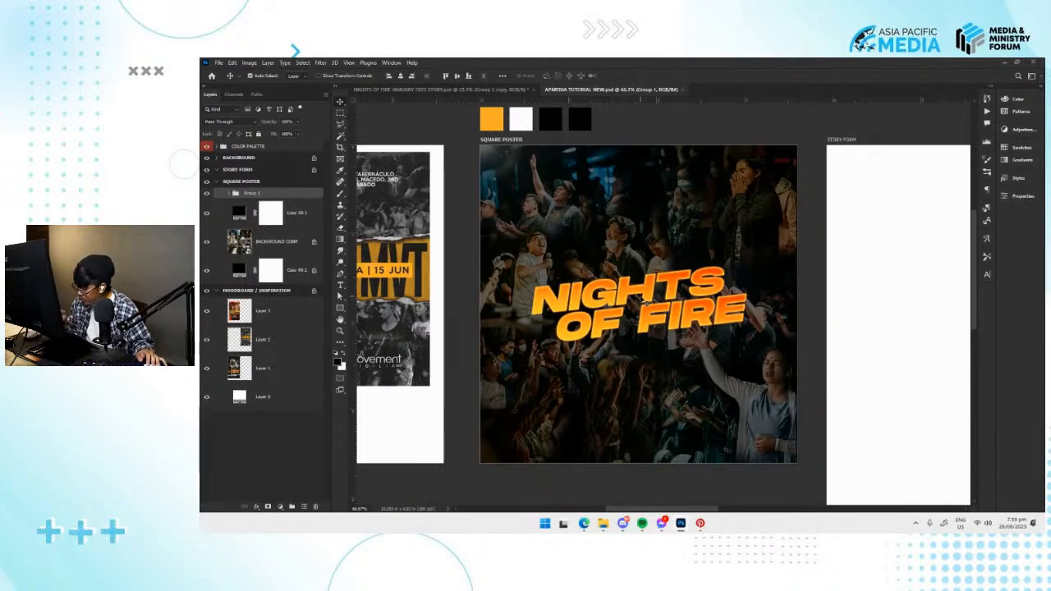
drag(633, 296, 655, 279)
click(794, 296)
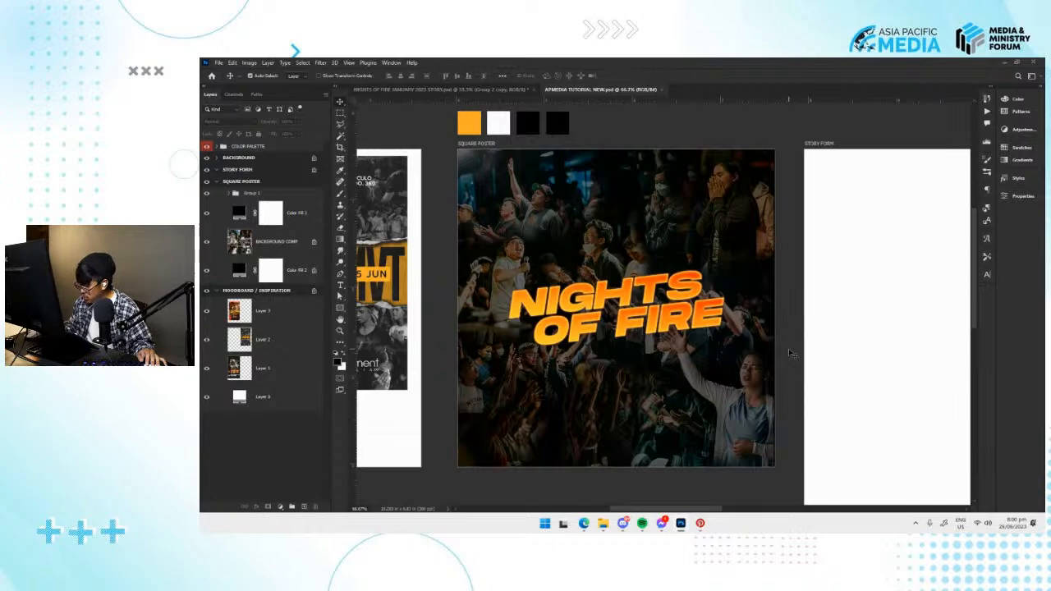
drag(643, 404, 629, 408)
Switch to File Explorer and open ALCHEMY VOL. 2 - PART 3 from the ALCHEMY VOL. 2 - PC folder in GRAPHICS > TEXTURE OVERLAYS.
click(607, 523)
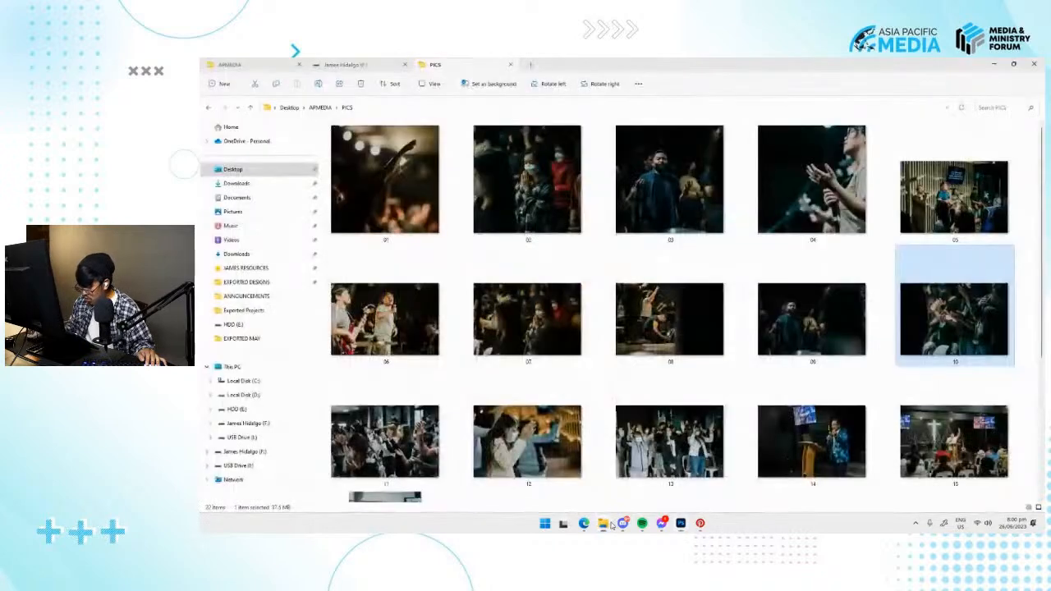
click(246, 269)
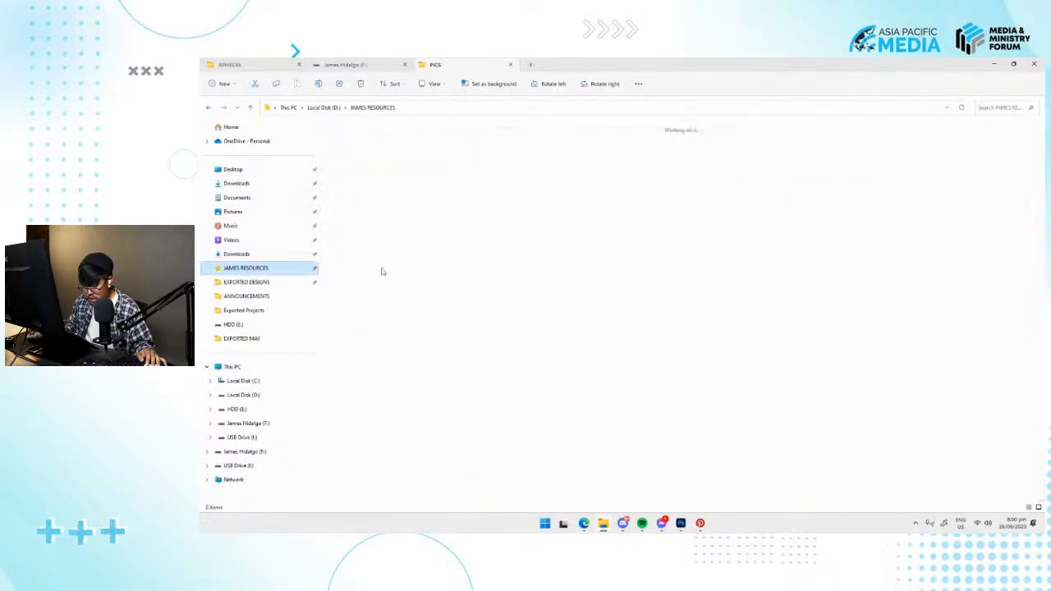
double_click(499, 172)
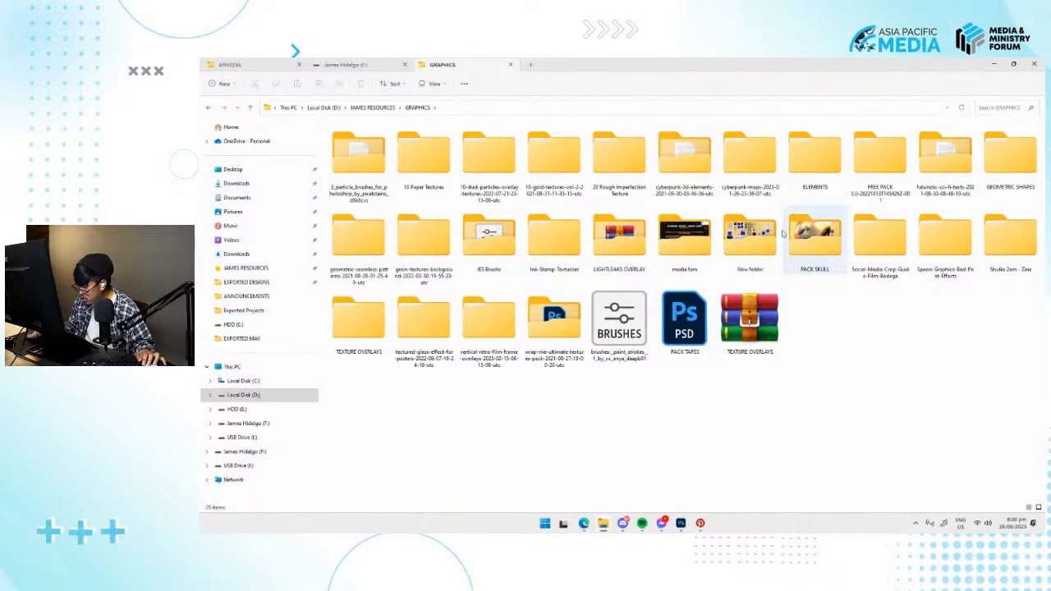
click(424, 353)
double_click(369, 340)
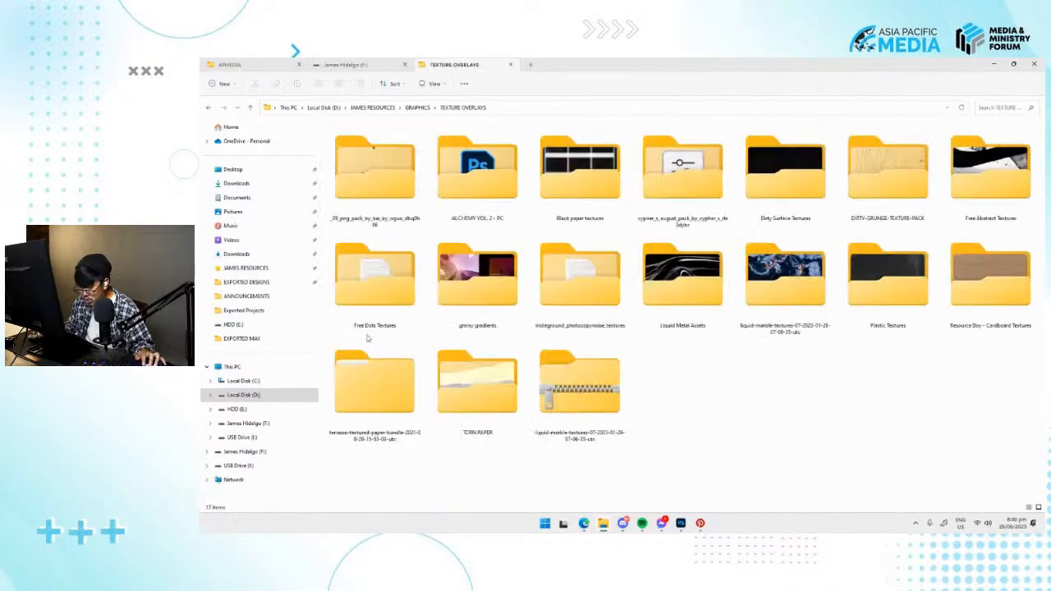
double_click(492, 201)
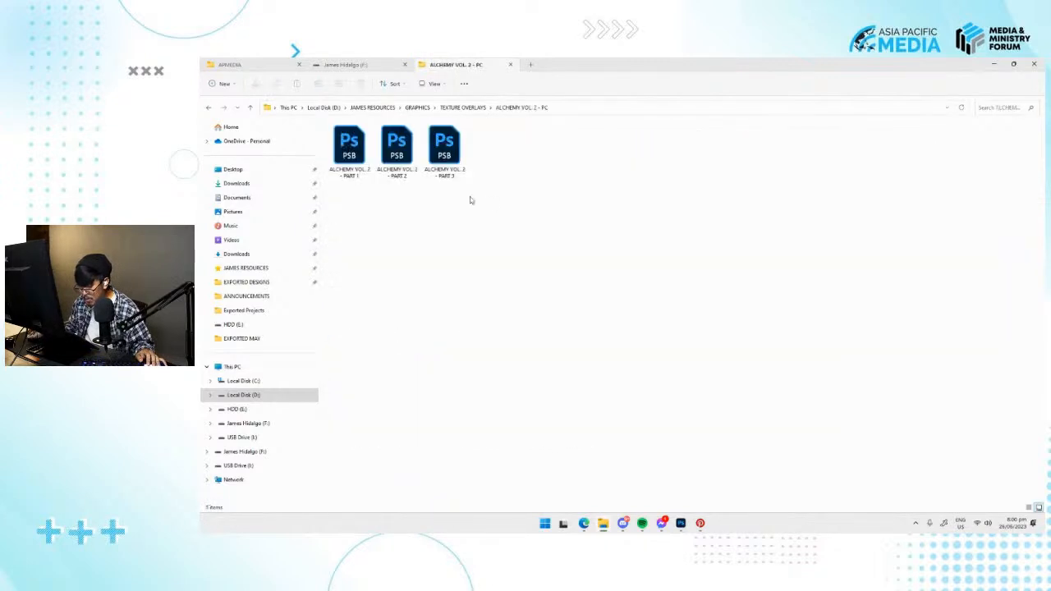
double_click(444, 153)
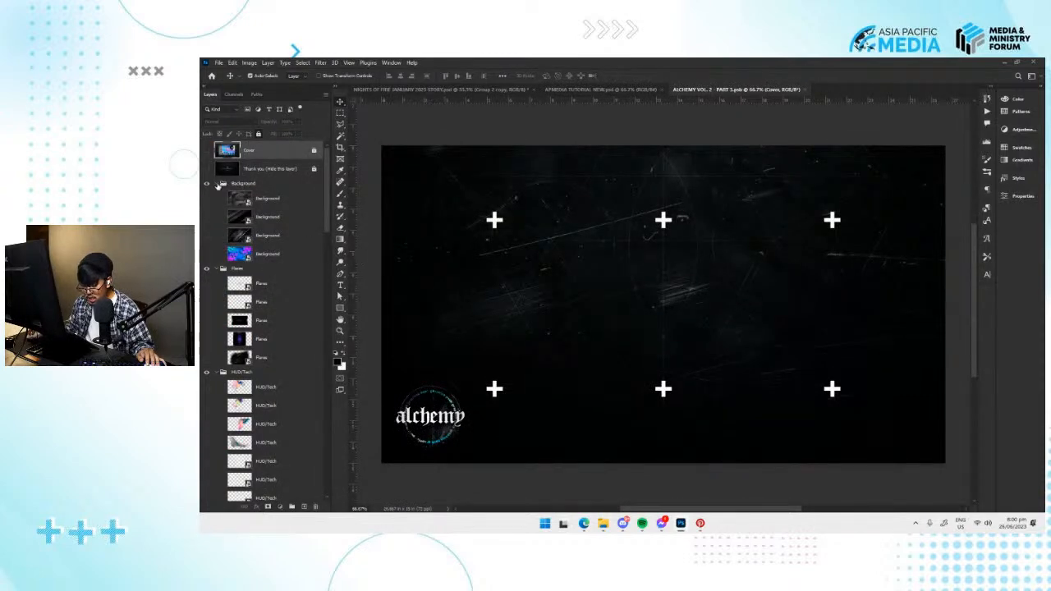
Collapse all layer groups of the ALCHEMY VOL. 2 - PART 3 document, from Background and Flares down to Thunderbolt.
click(217, 184)
click(218, 195)
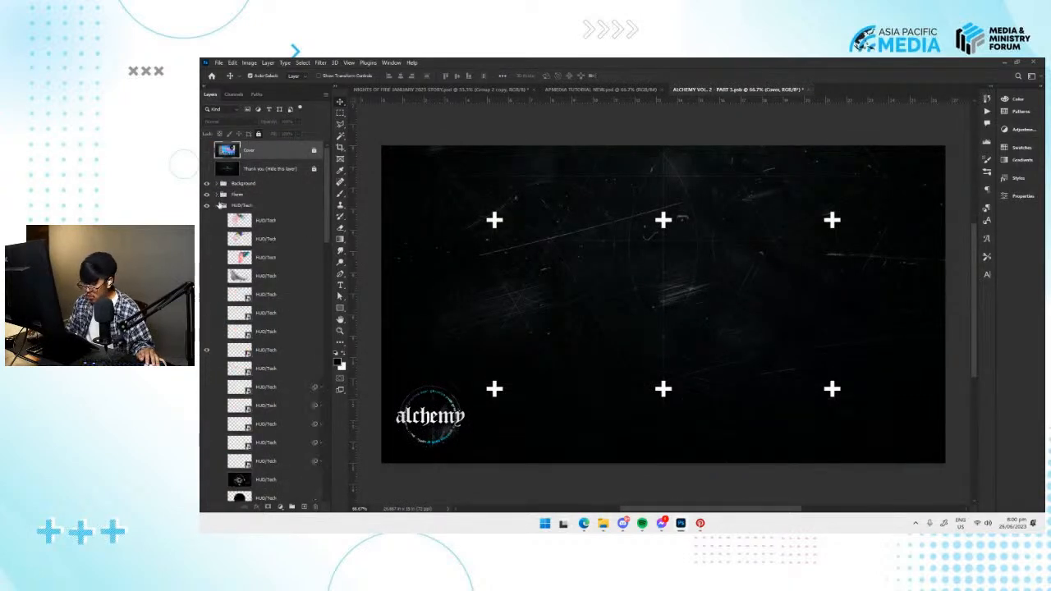
click(217, 205)
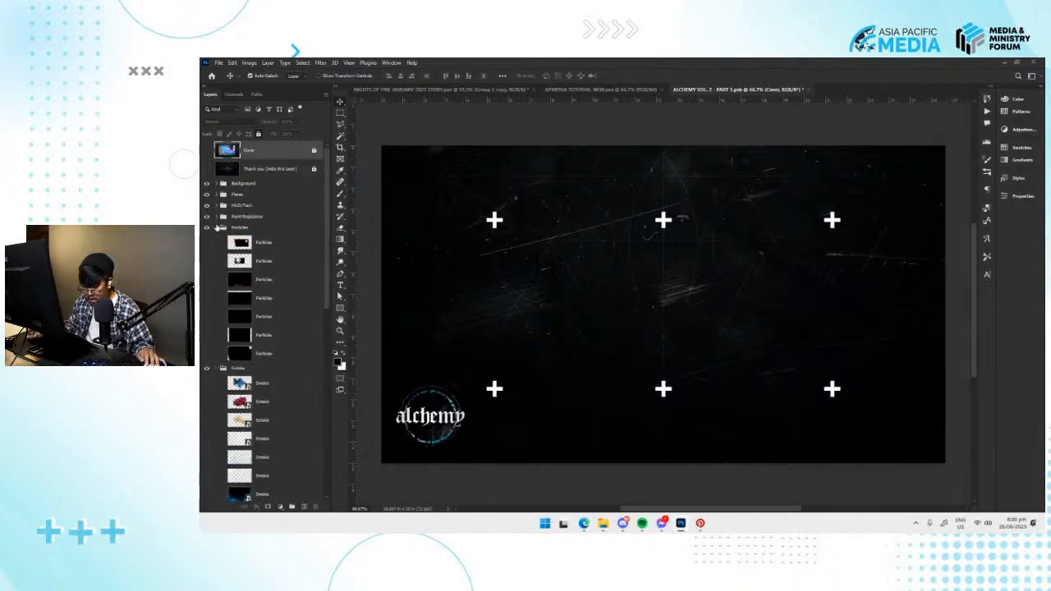
click(217, 228)
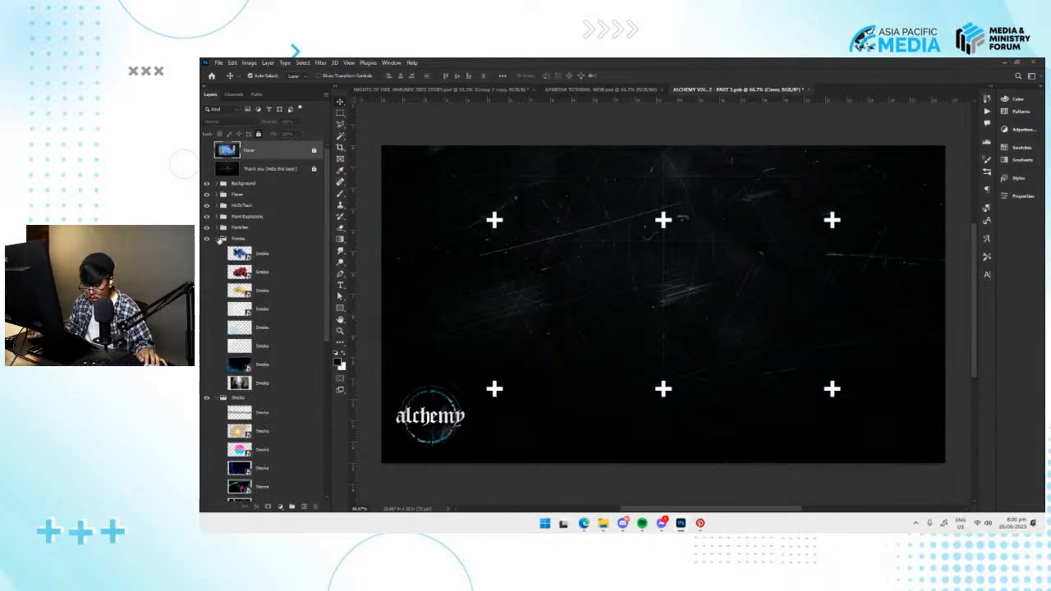
click(218, 239)
click(217, 250)
click(218, 261)
click(218, 261)
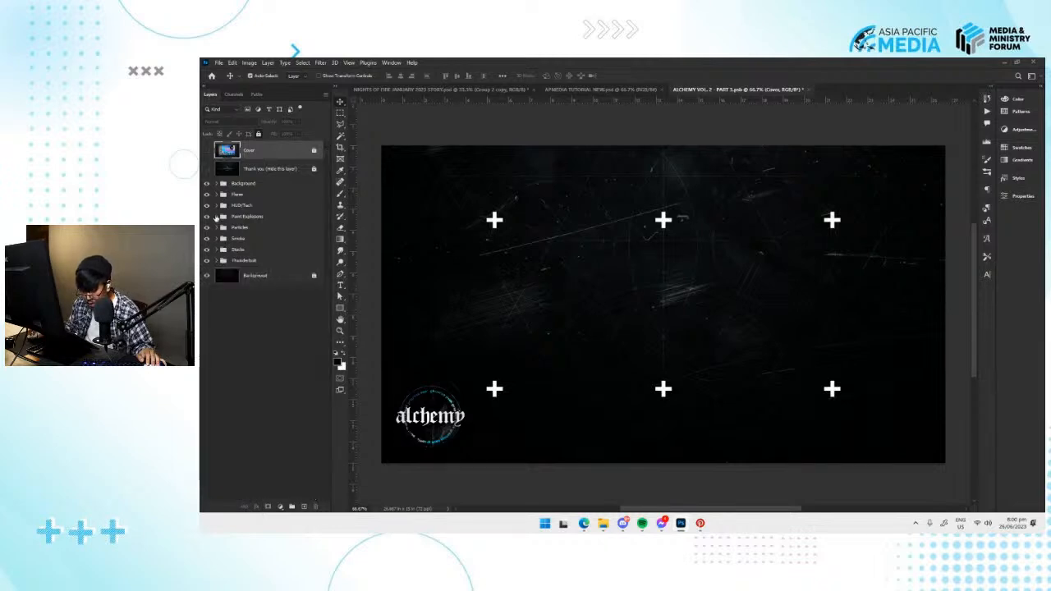
click(217, 217)
click(217, 217)
Hide the HUD/Tech layer with the white plus signs, and collapse the Flares and HUD/Tech groups.
click(219, 195)
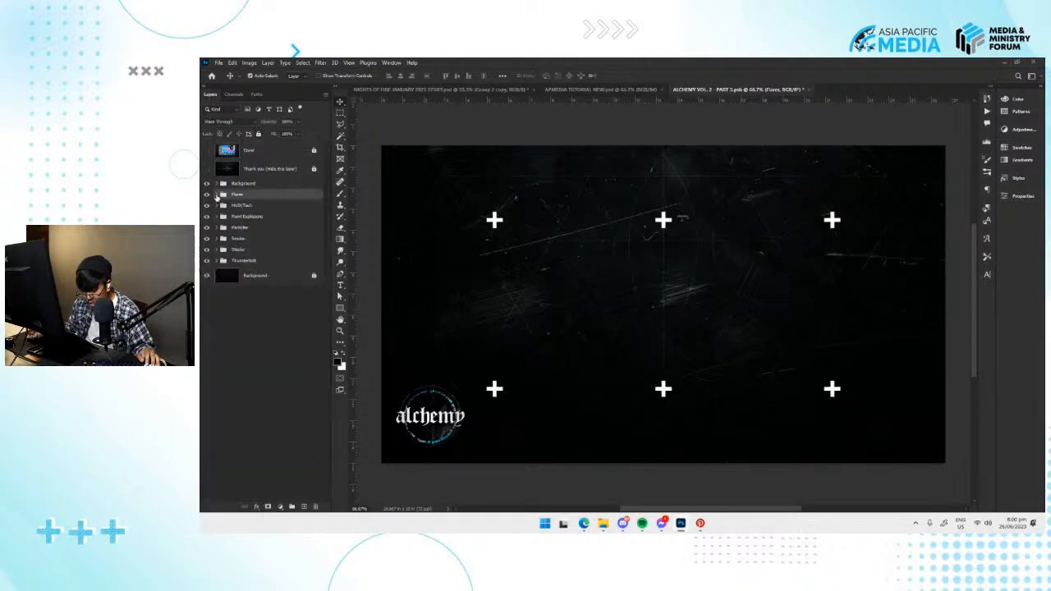
click(218, 195)
click(289, 211)
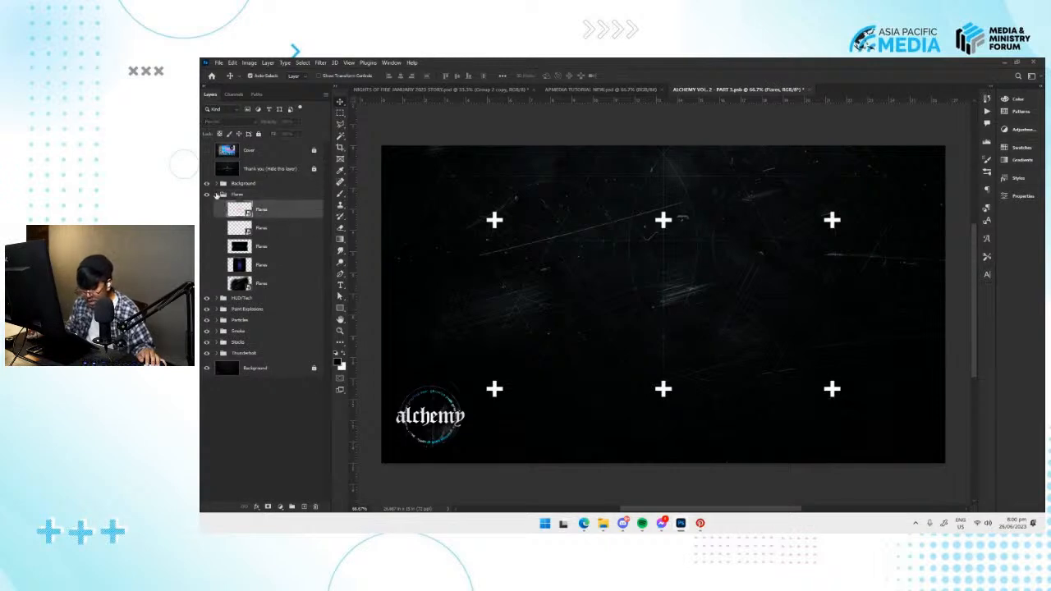
click(496, 222)
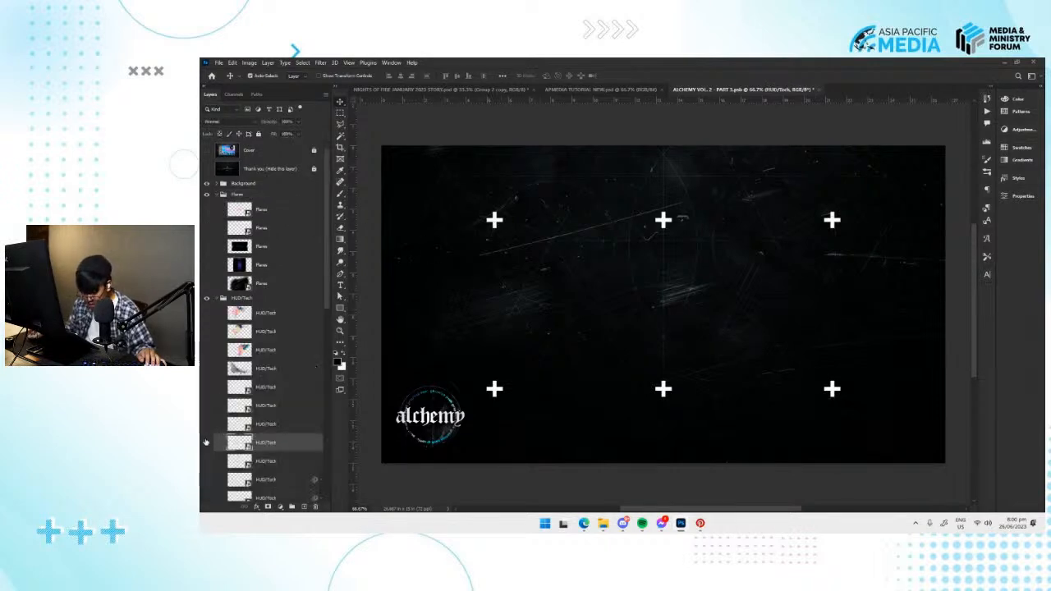
click(207, 297)
click(218, 298)
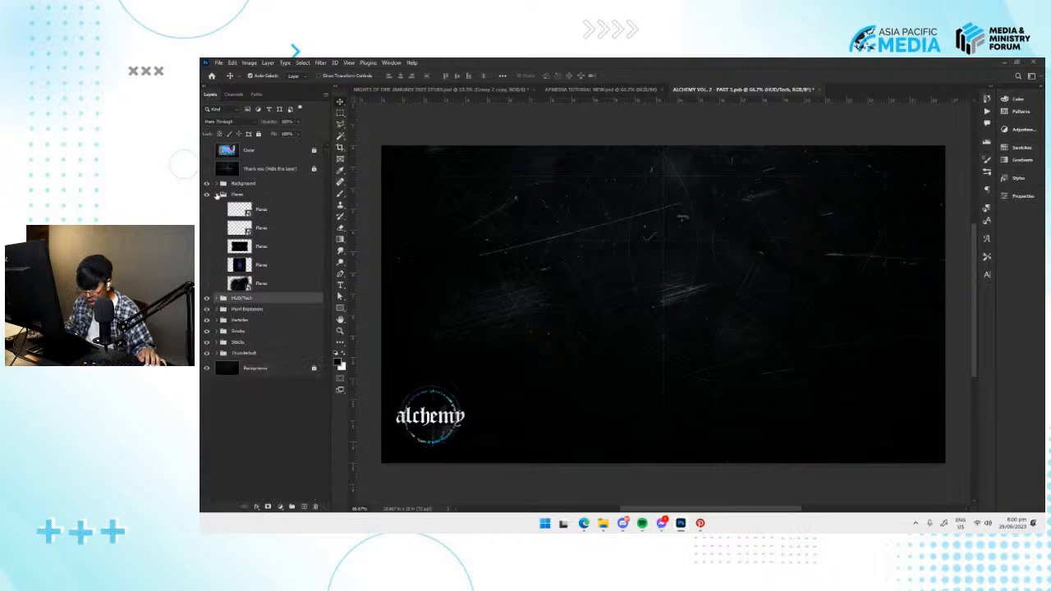
click(217, 195)
click(217, 206)
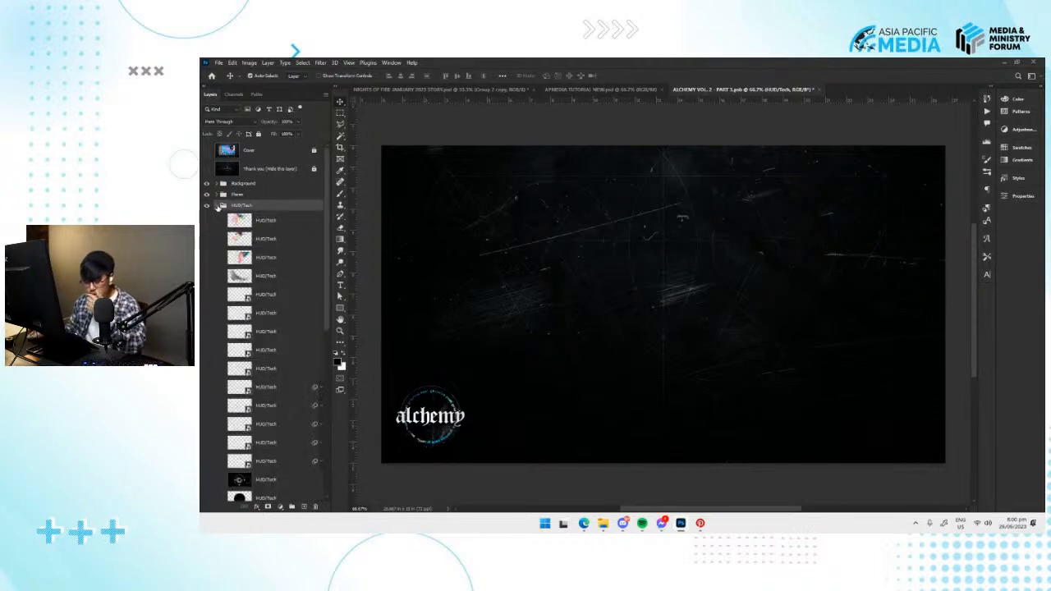
click(217, 206)
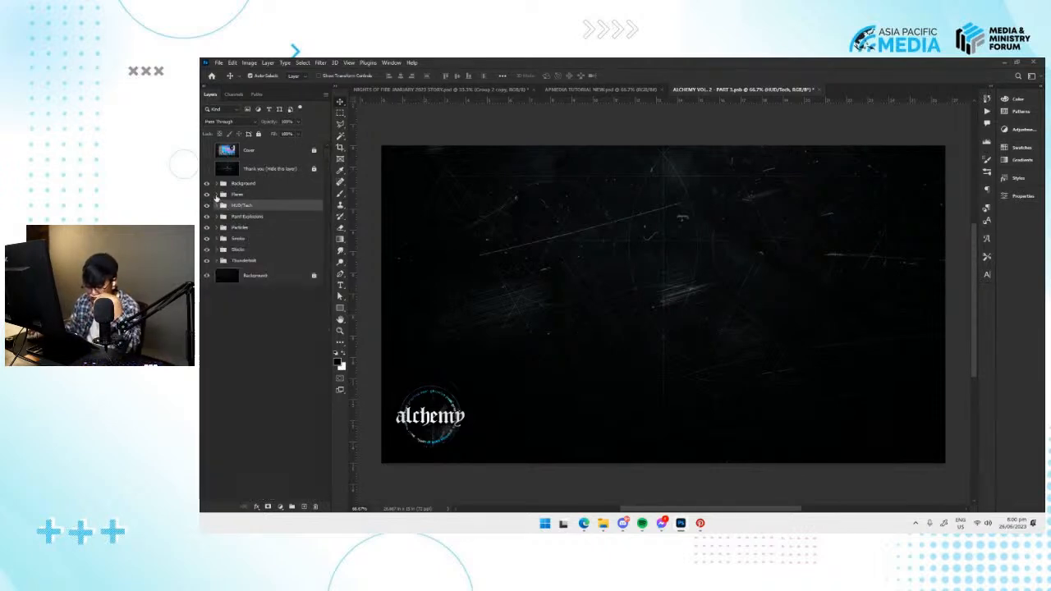
Expand the Flares group and preview its five flare layers one at a time.
click(217, 195)
click(206, 211)
click(206, 210)
click(207, 227)
click(207, 227)
click(206, 247)
click(206, 246)
click(207, 264)
click(206, 265)
click(207, 283)
click(207, 284)
click(206, 264)
click(206, 264)
Show the third flare, a blue horizontal streak, and copy it into the SQUARE POSTER above Group 1, placed across the title's upper edge.
click(206, 246)
click(275, 251)
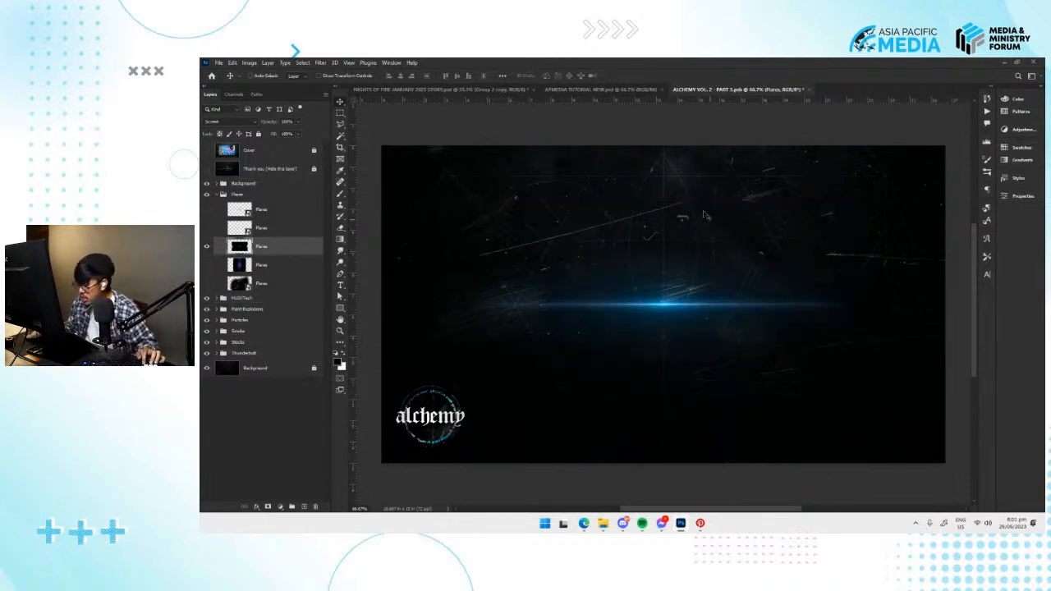
click(597, 89)
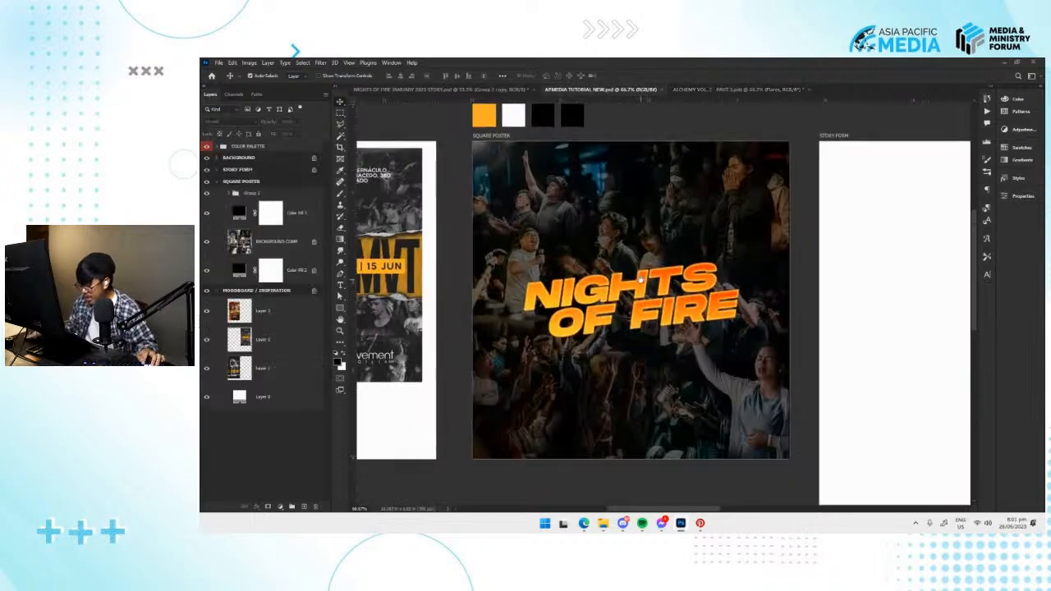
key(ctrl+t)
drag(726, 307, 707, 263)
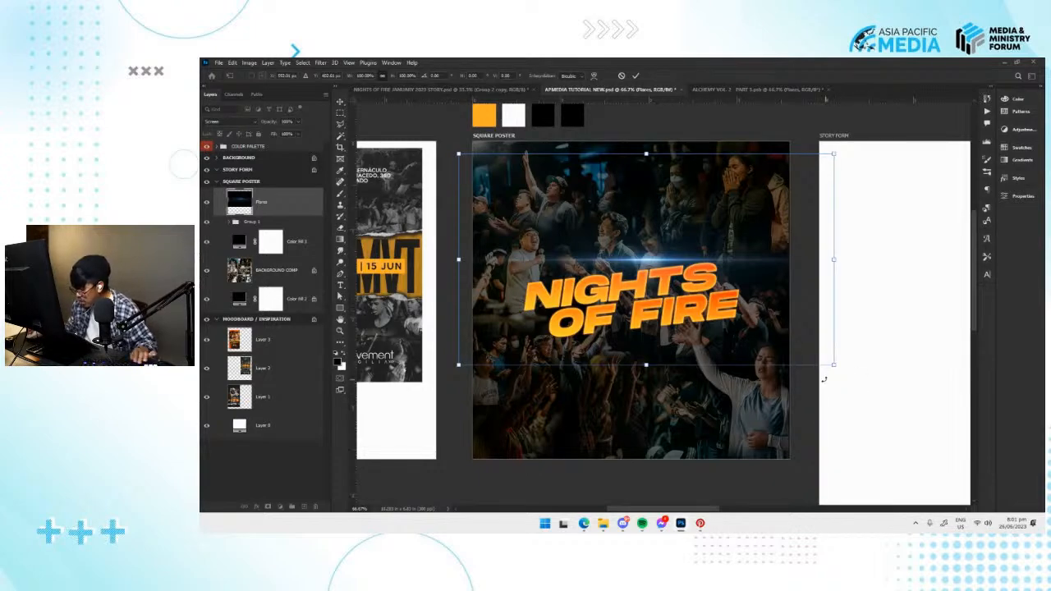
key(Return)
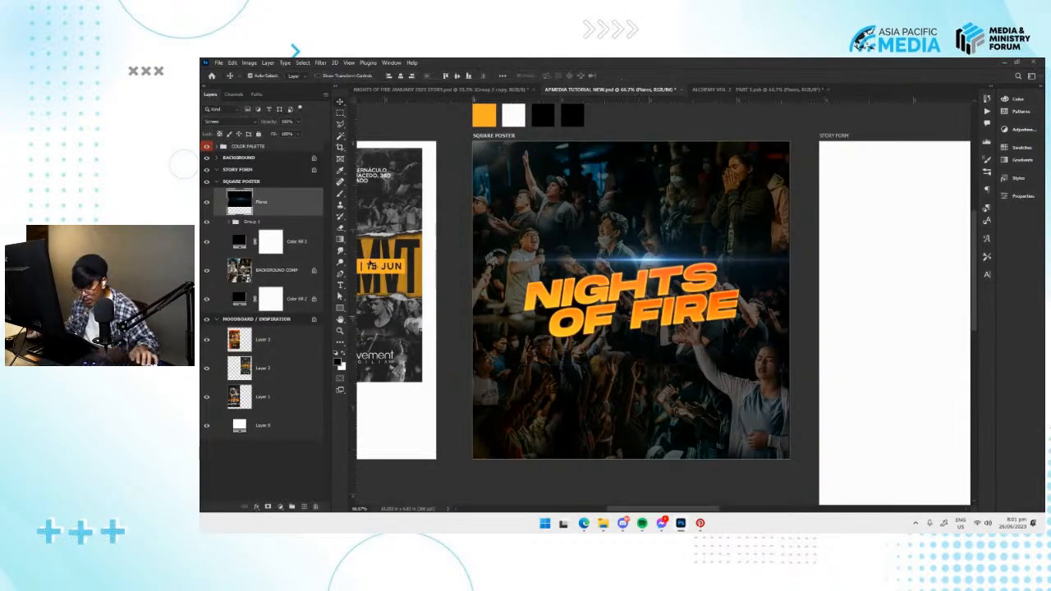
Add a Hue/Saturation adjustment layer above the flare layer and reset its settings to default.
click(281, 506)
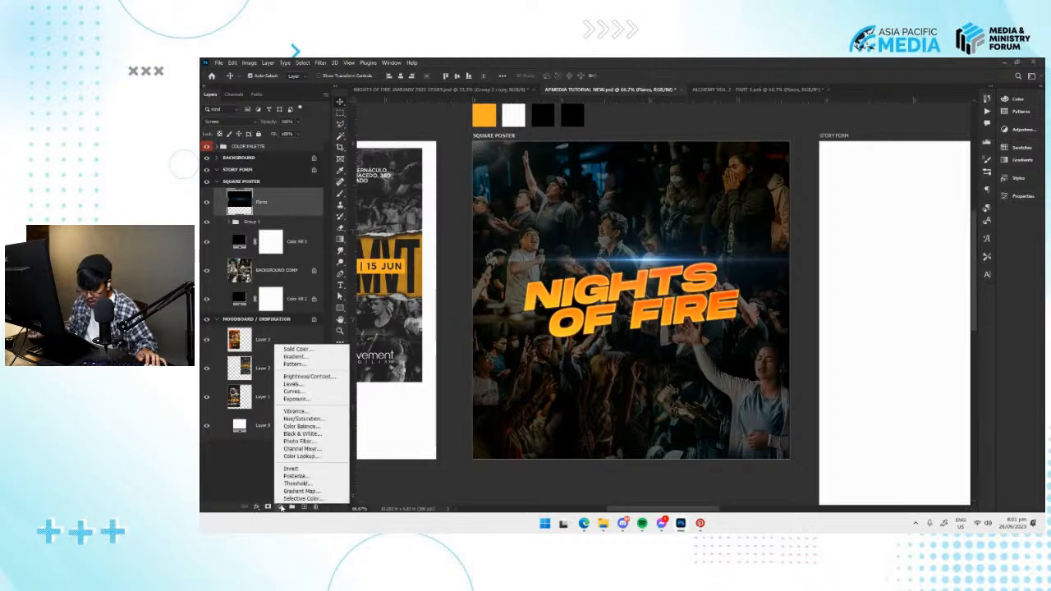
click(323, 421)
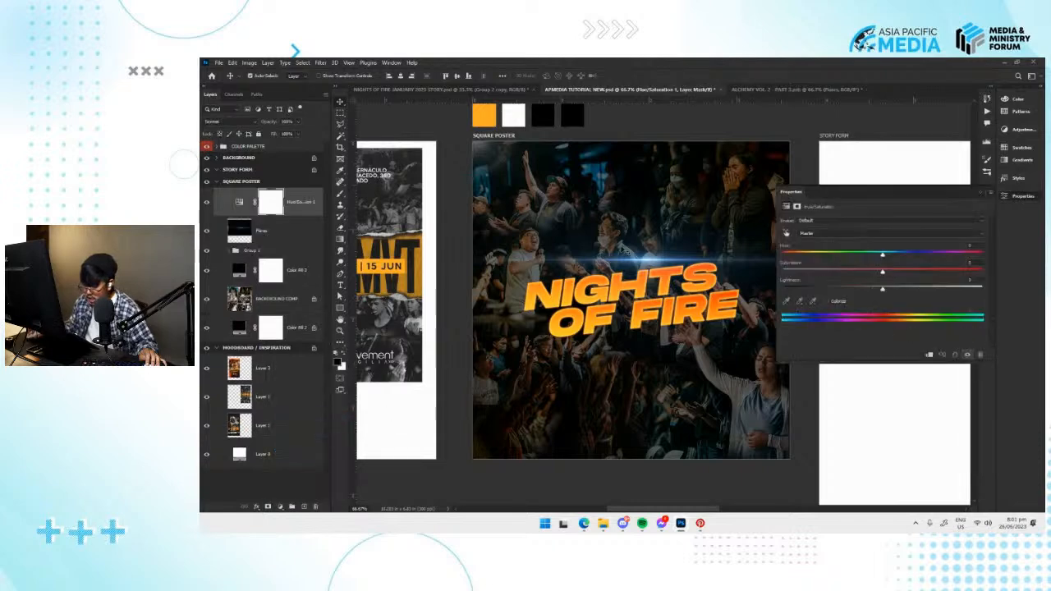
click(239, 201)
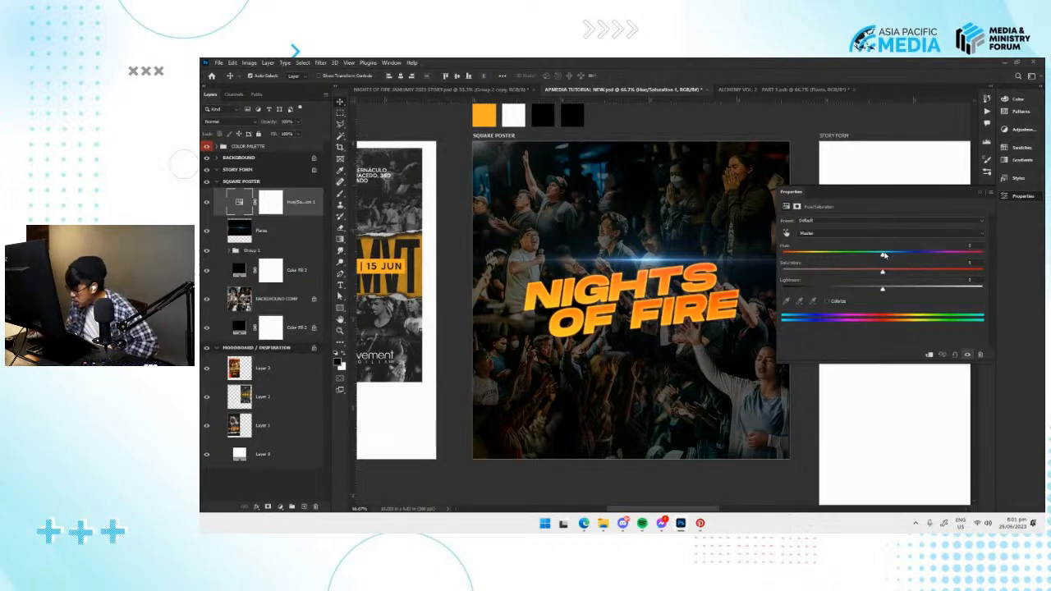
mouse_move(883, 255)
mouse_down()
mouse_move(914, 255)
mouse_move(821, 265)
mouse_move(941, 267)
mouse_move(833, 261)
mouse_move(885, 255)
mouse_up()
click(955, 354)
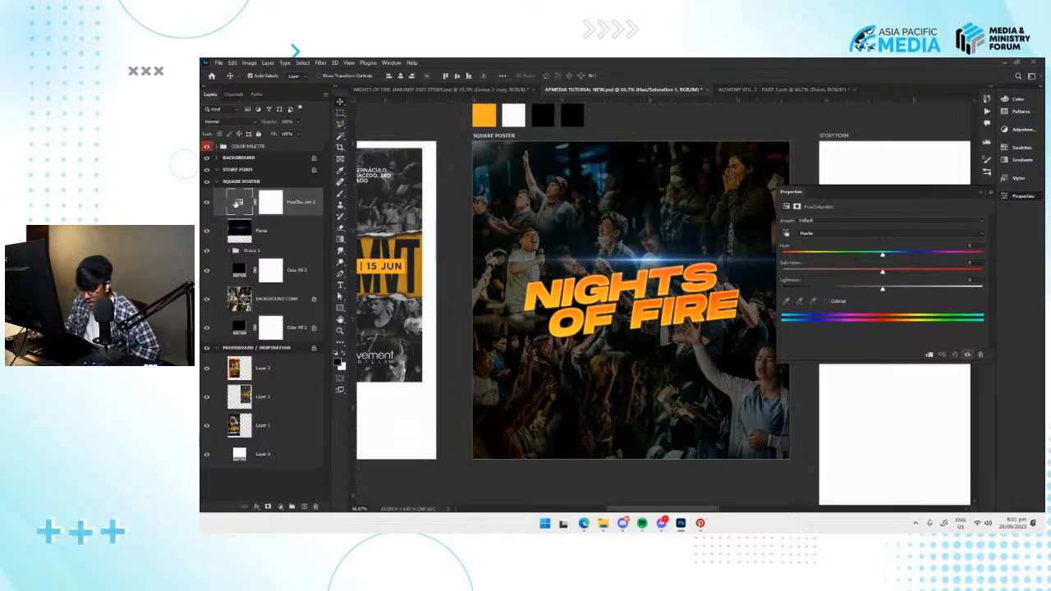
Create a clipping mask so the Hue/Saturation layer affects only the flare layer.
right_click(307, 211)
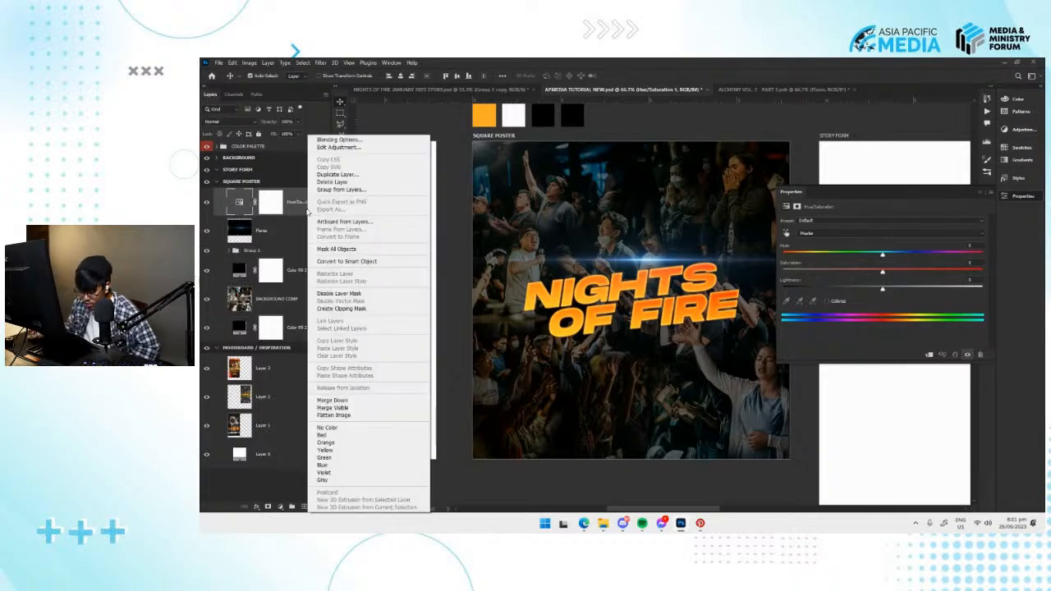
click(343, 309)
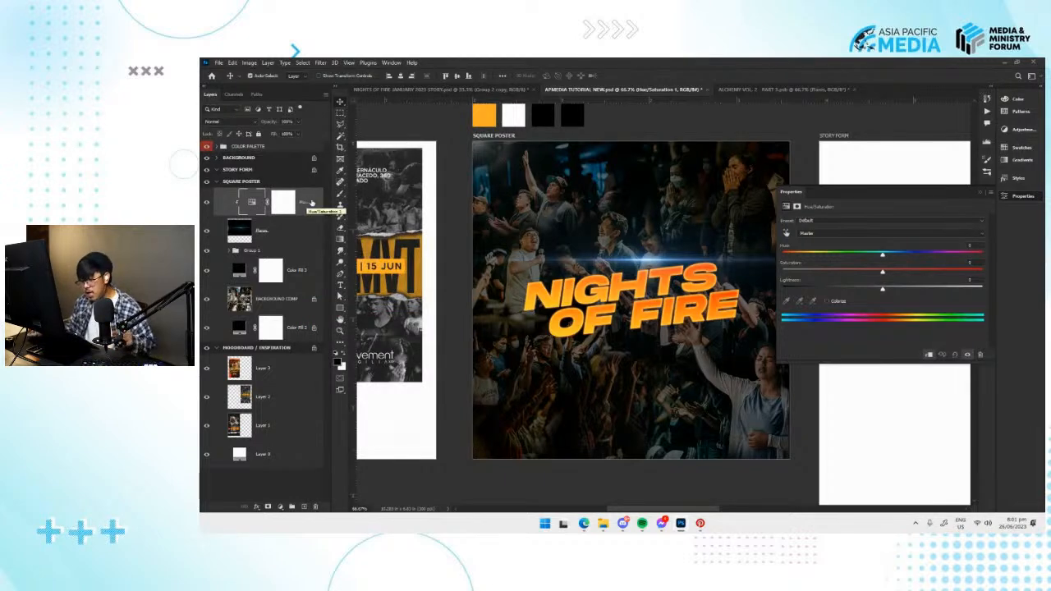
click(292, 235)
click(297, 211)
click(300, 224)
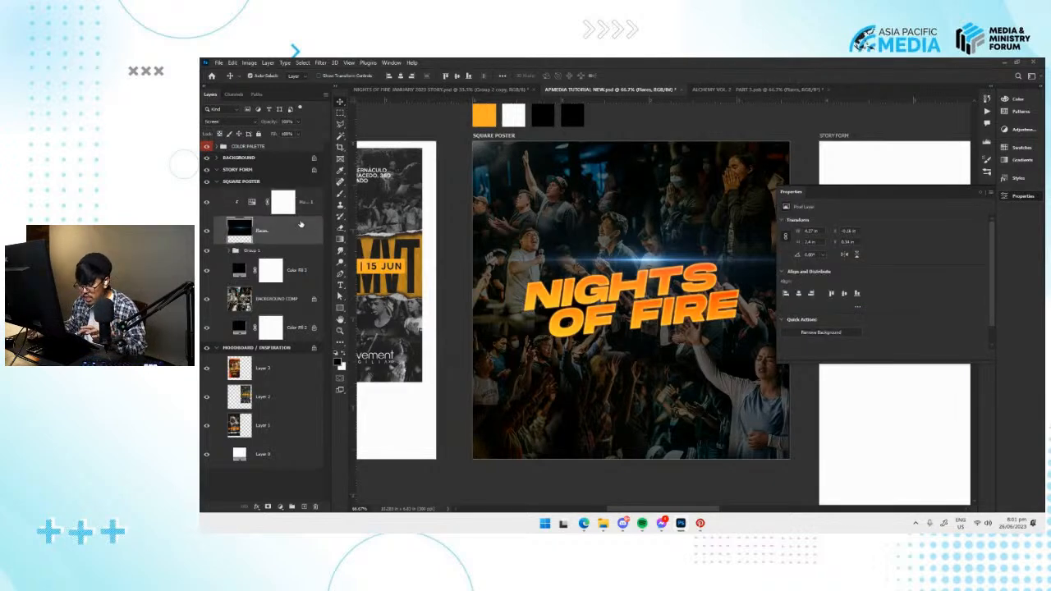
click(310, 211)
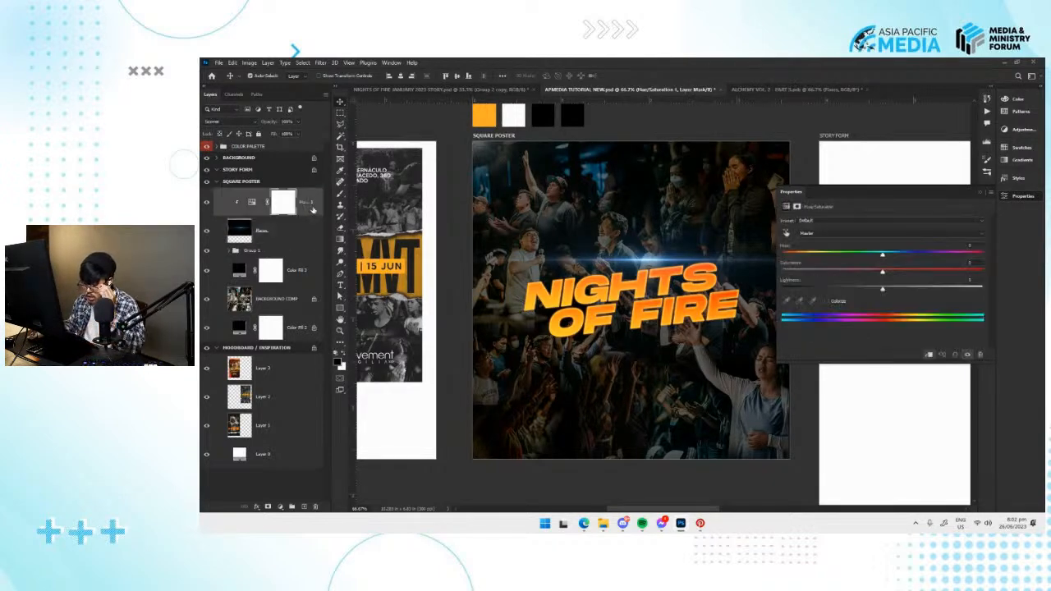
Release the Hue/Saturation layer's clipping mask from the flare layer.
right_click(311, 212)
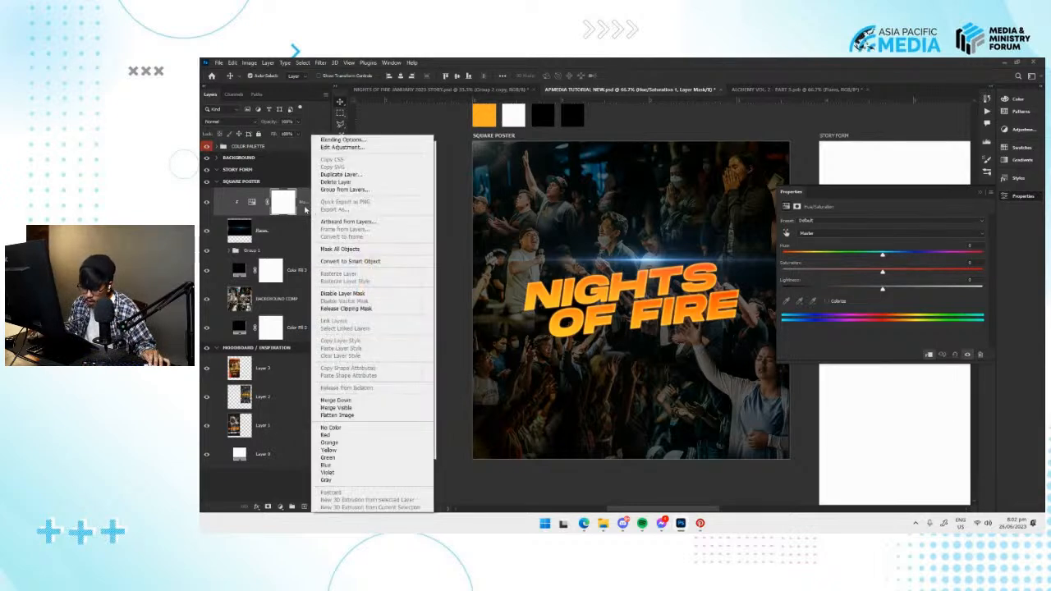
click(305, 210)
right_click(305, 210)
click(299, 230)
click(303, 214)
alt+click(309, 213)
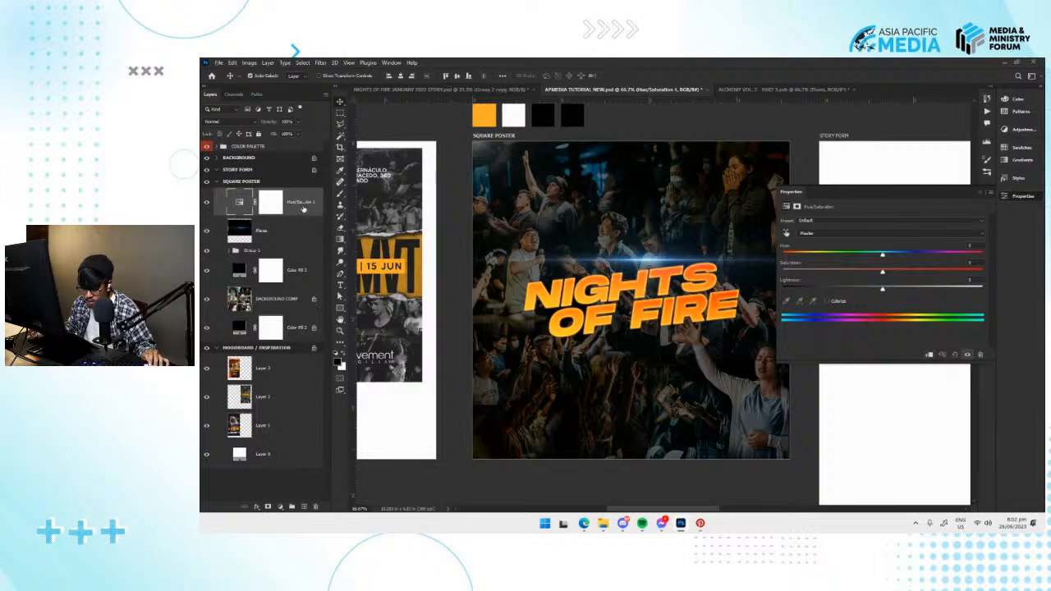
Widen the layer list and clip the Hue/Saturation adjustment to the flare layer again.
drag(329, 212, 361, 212)
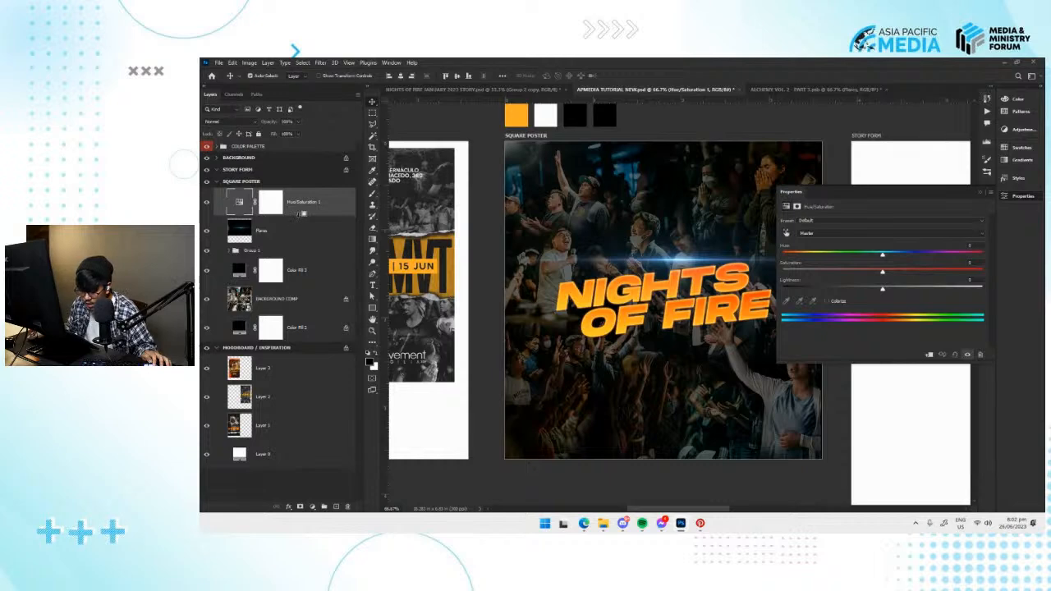
alt+click(300, 215)
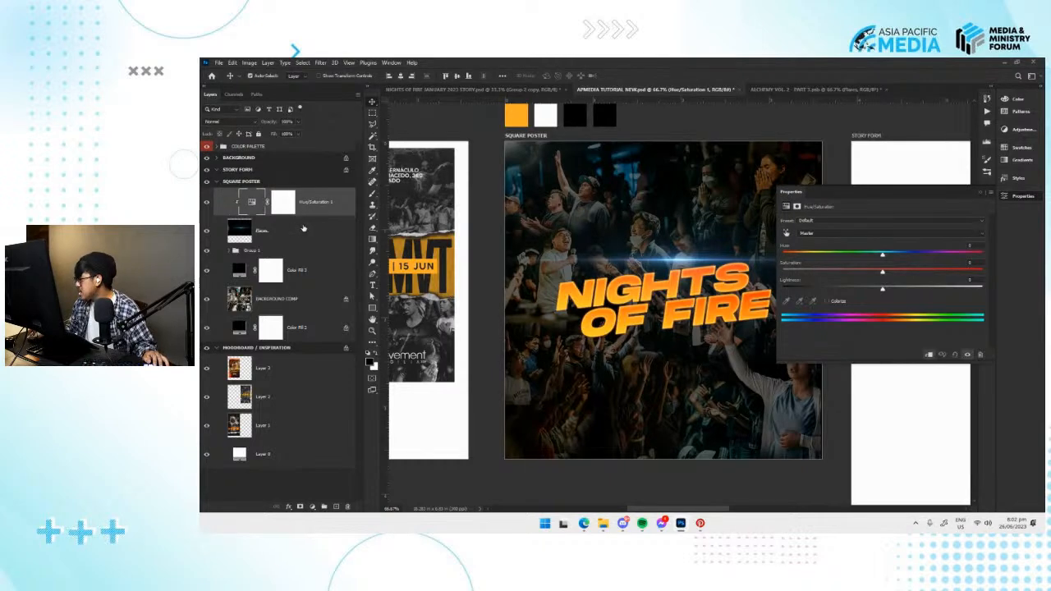
drag(362, 231, 353, 230)
Turn on Colorize for the clipped Hue/Saturation adjustment and shift the flare's hue from blue to a warm orange.
drag(882, 257, 768, 261)
scroll(637, 284, up, 1)
click(828, 301)
drag(787, 256, 811, 262)
click(827, 303)
click(826, 303)
drag(812, 258, 802, 257)
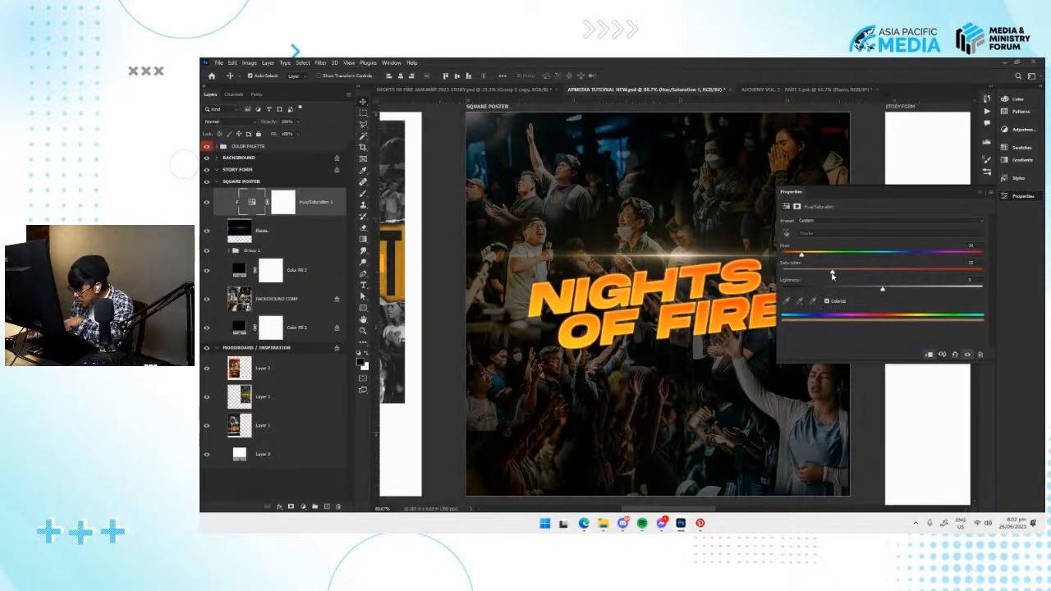
Set the flare's colorize hue to 45, raise saturation to above 70 and lightness to +12, and close the adjustment's properties.
drag(833, 274, 921, 282)
drag(802, 258, 808, 260)
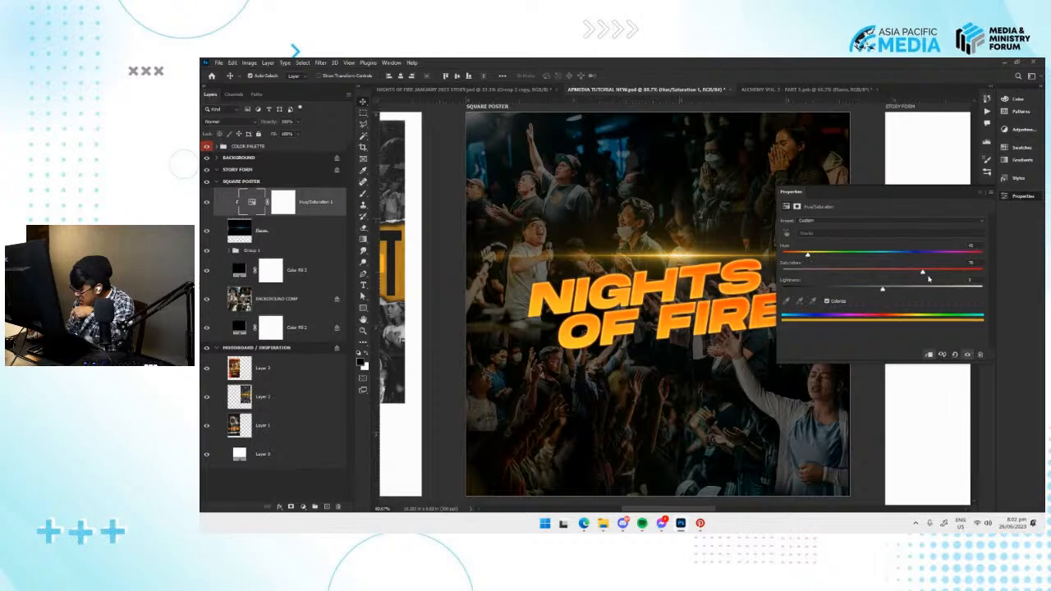
drag(882, 291, 895, 291)
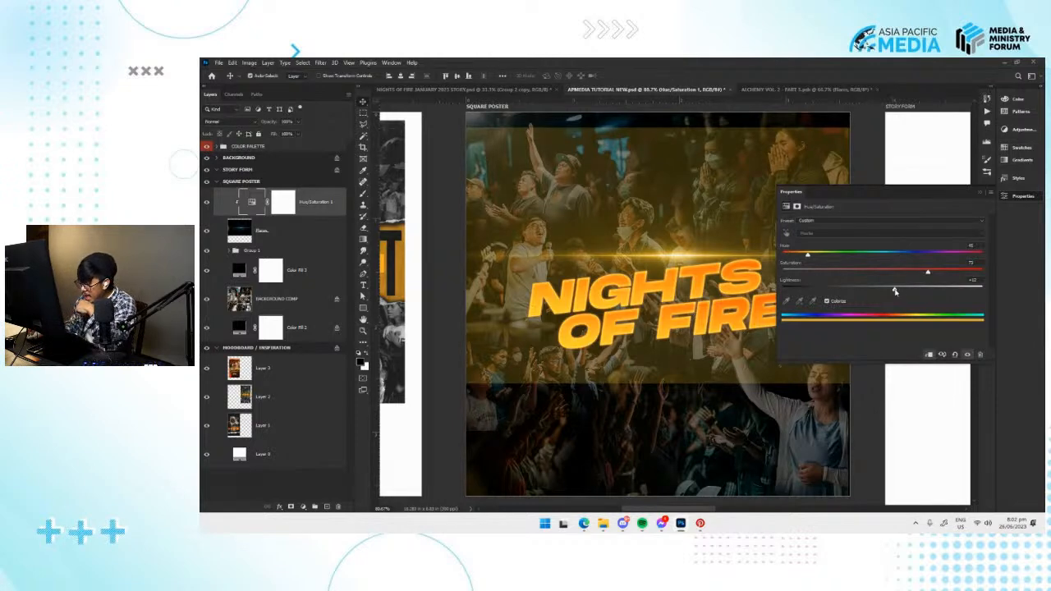
click(1022, 197)
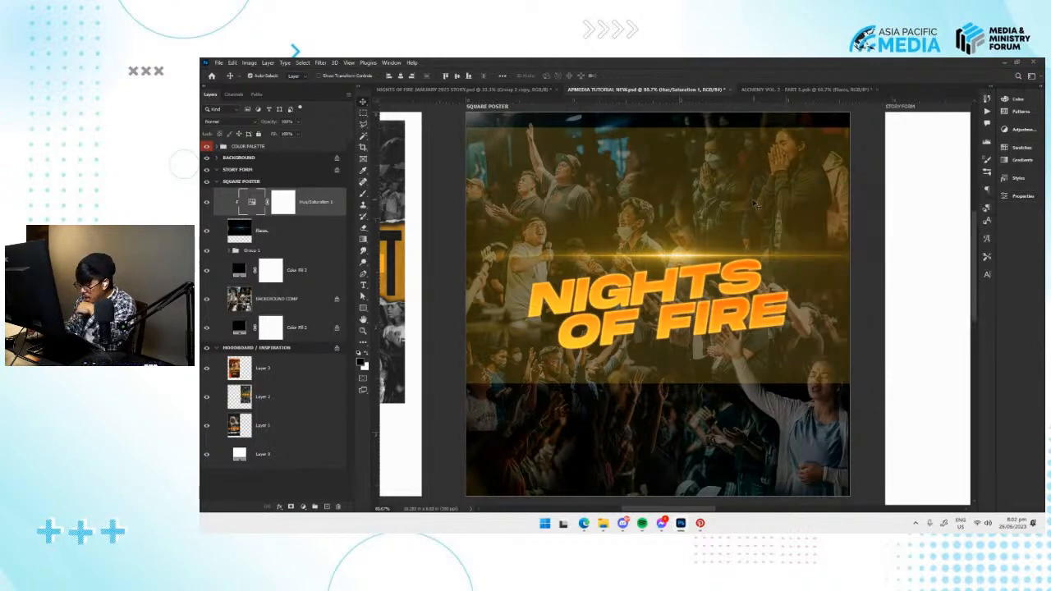
Hide the Hue/Saturation adjustment layer and change the flare layer's blend mode from Screen to Normal.
click(206, 201)
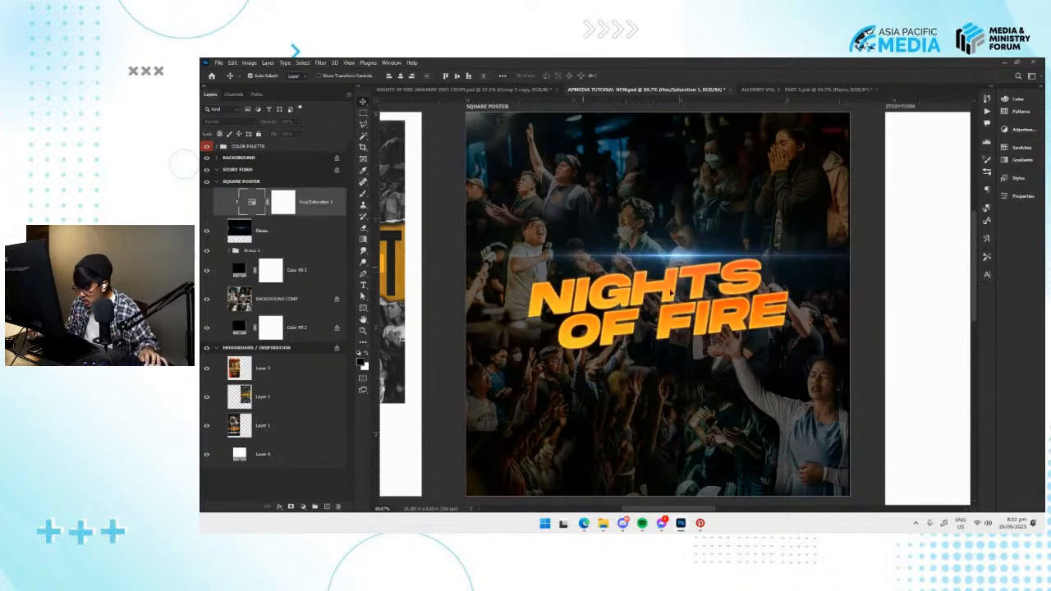
click(279, 228)
click(240, 123)
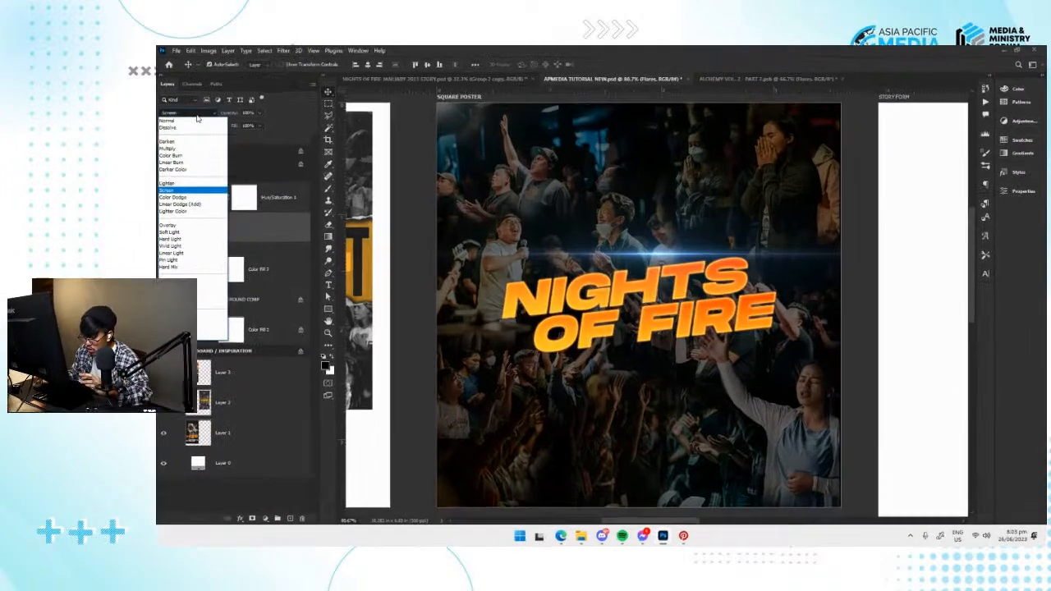
click(238, 124)
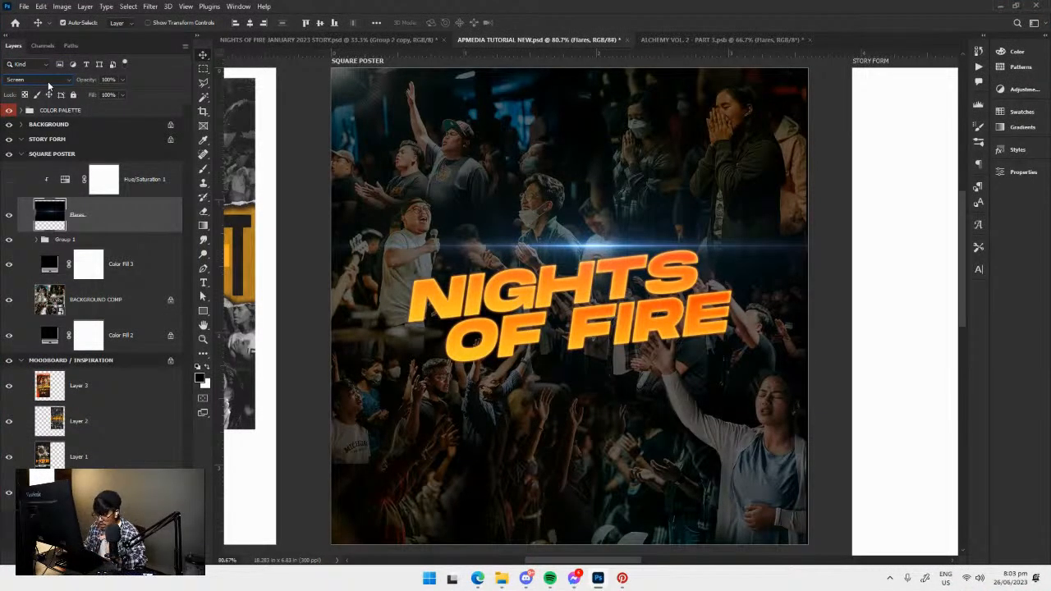
click(48, 80)
click(48, 88)
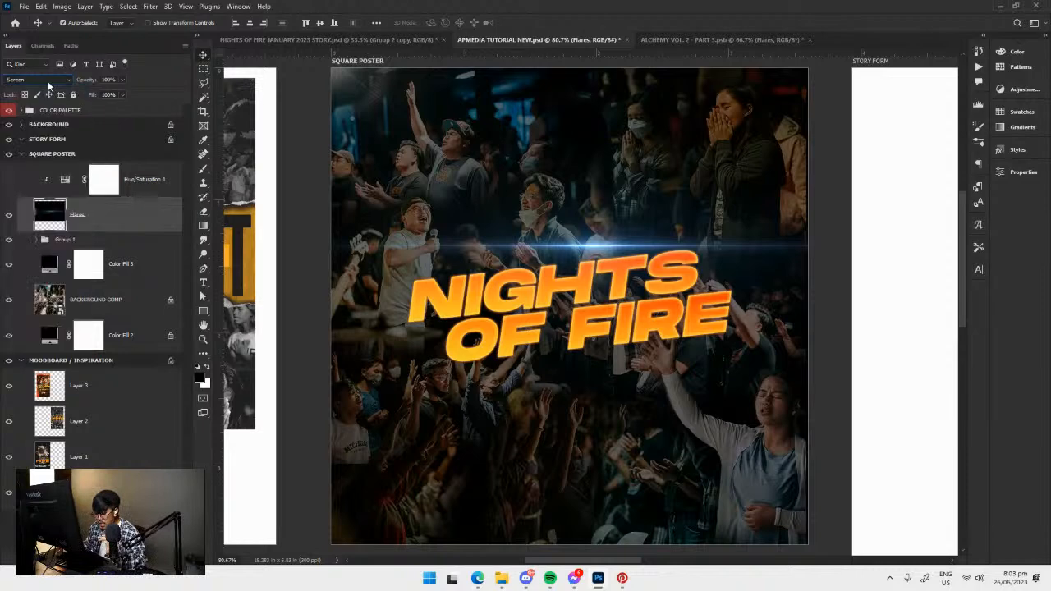
click(43, 80)
click(41, 91)
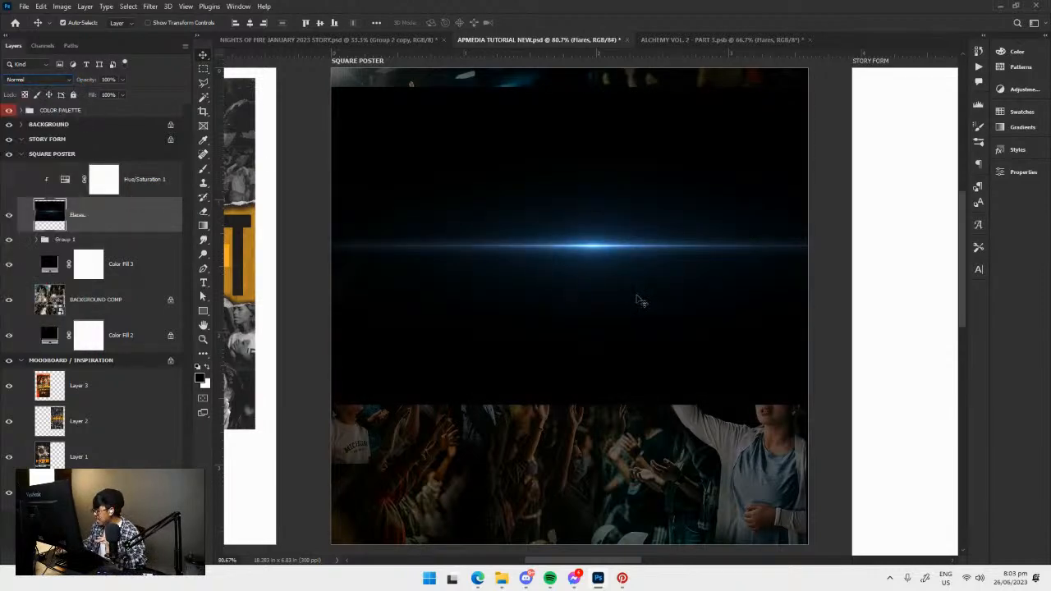
click(61, 79)
click(59, 81)
click(58, 81)
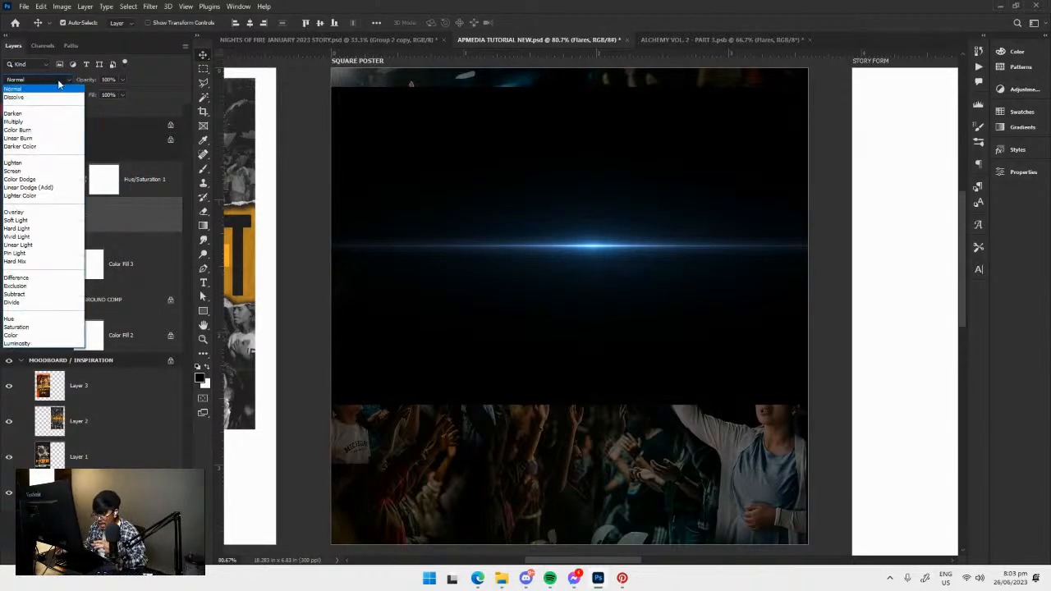
click(58, 81)
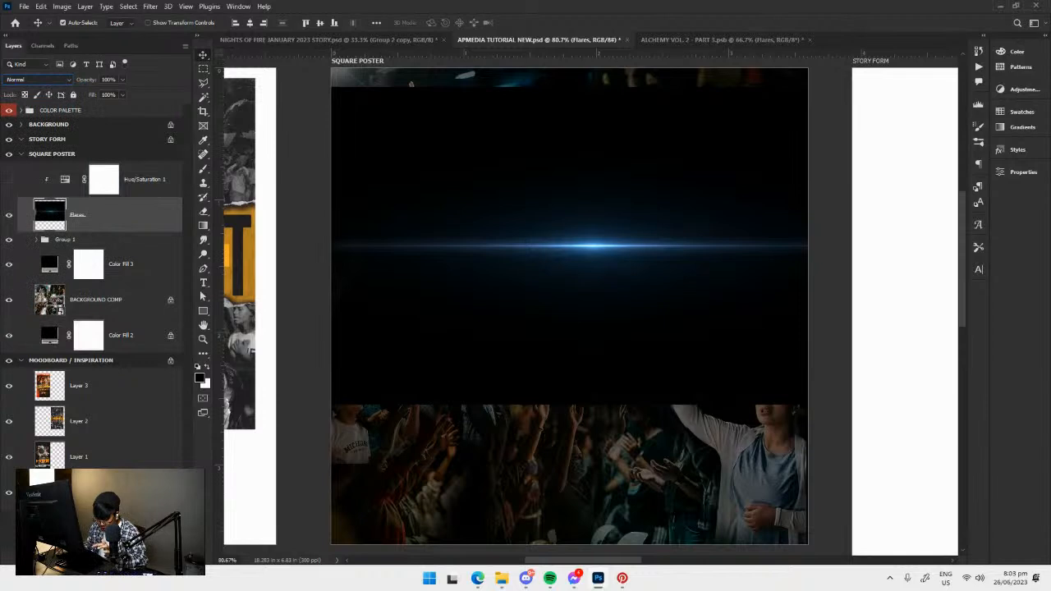
click(89, 559)
click(133, 454)
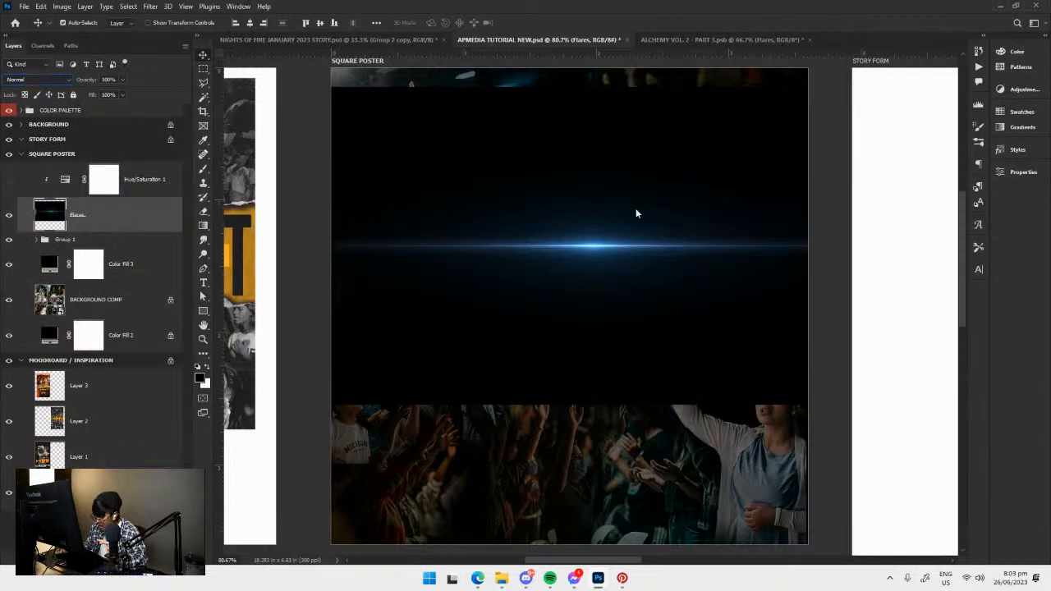
Open the flare layer's blending options, move the dialog clear of the artwork, and choose the Screen blend mode.
click(409, 67)
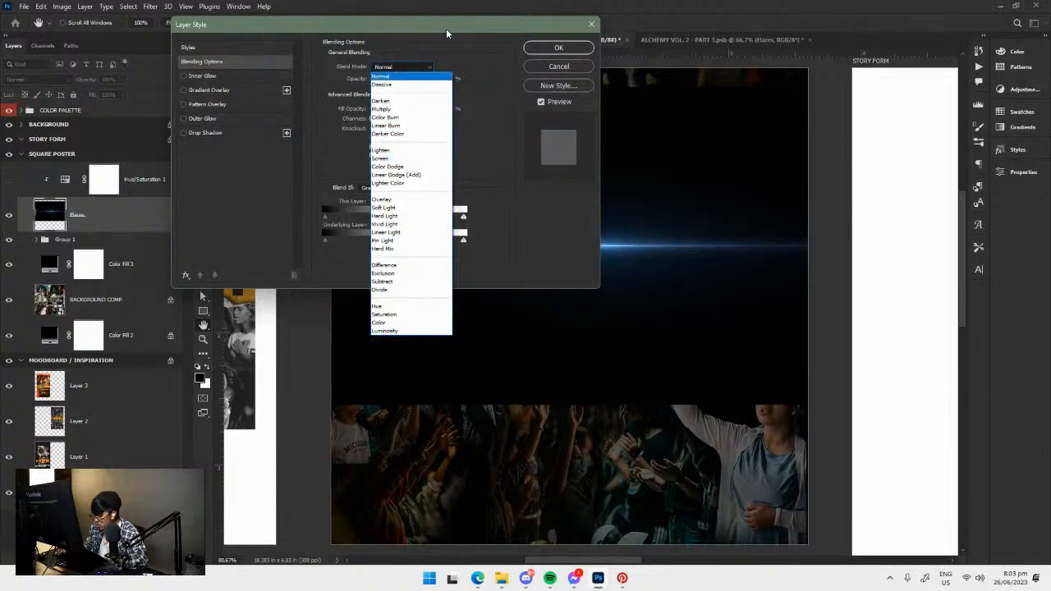
click(447, 31)
drag(440, 30, 261, 30)
click(234, 69)
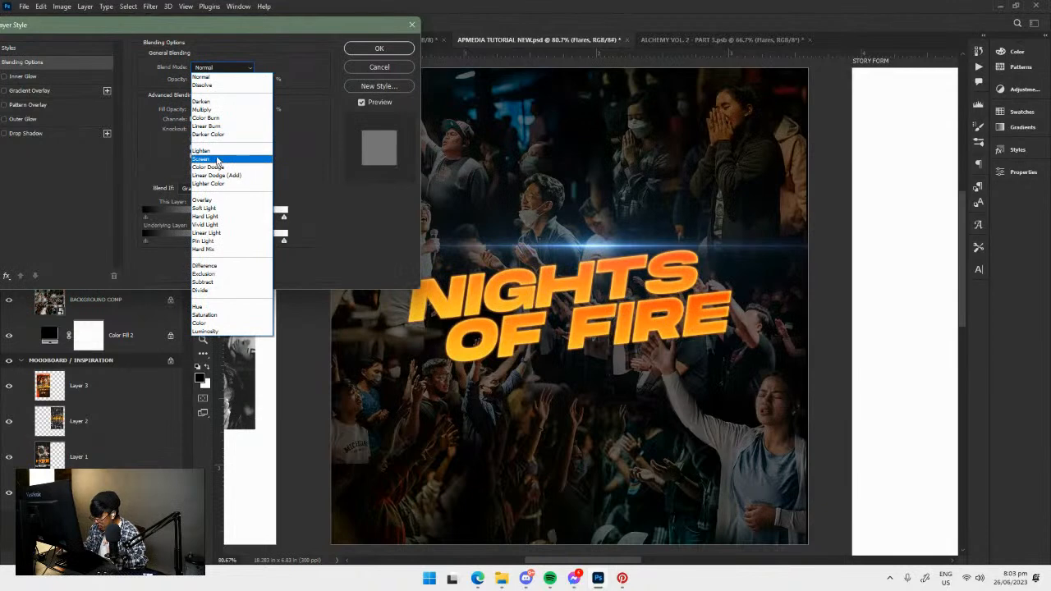
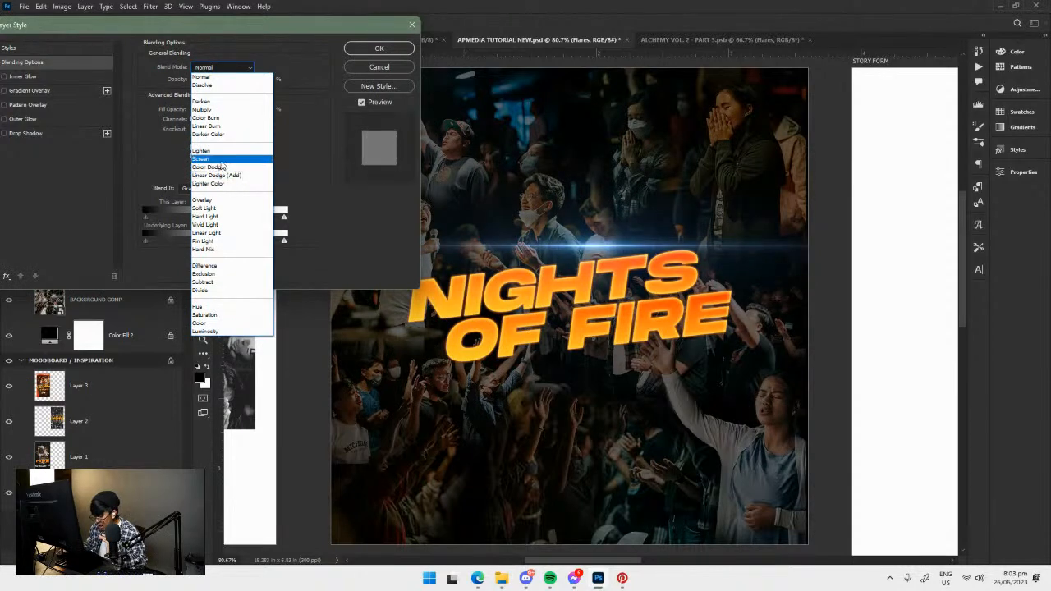
Apply the Screen blend mode to the flare layer, then show and select its Hue/Saturation adjustment.
click(220, 159)
click(394, 49)
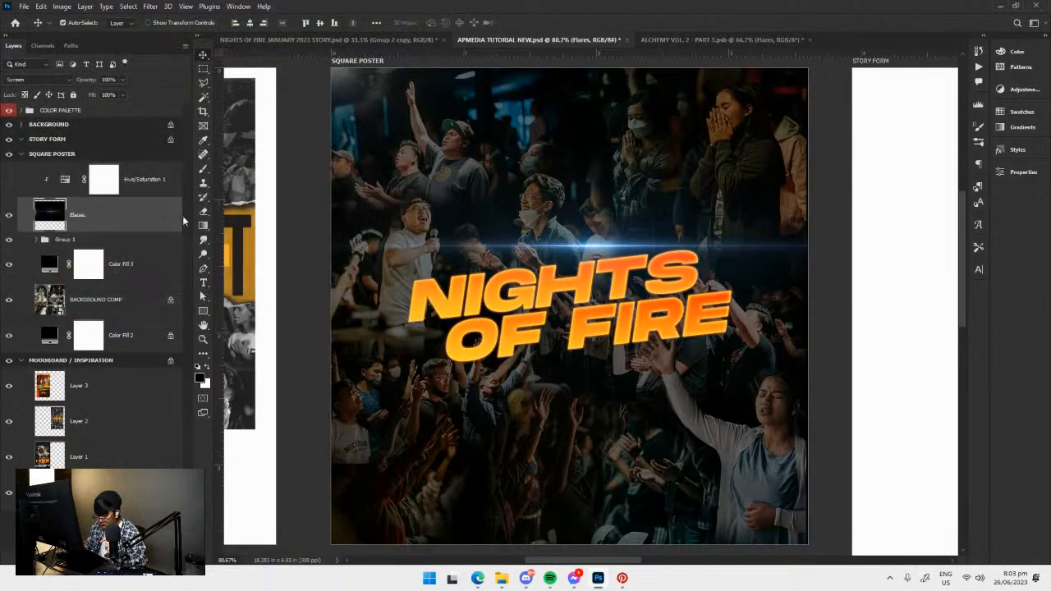
click(10, 180)
click(104, 180)
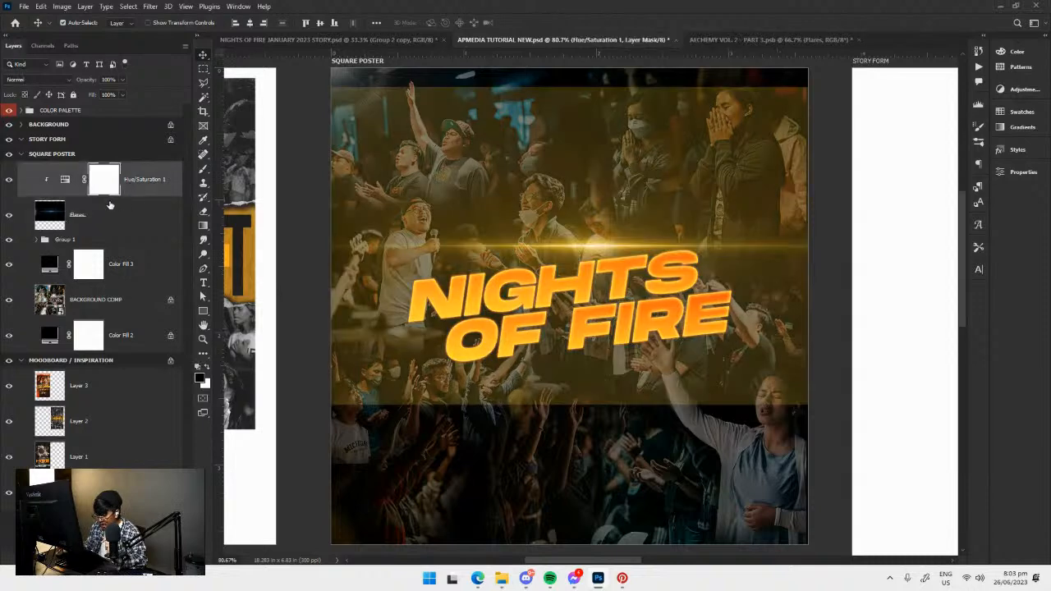
Lower the Hue/Saturation adjustment's lightness to about -3 and close its properties.
click(1018, 171)
click(1017, 171)
click(1018, 172)
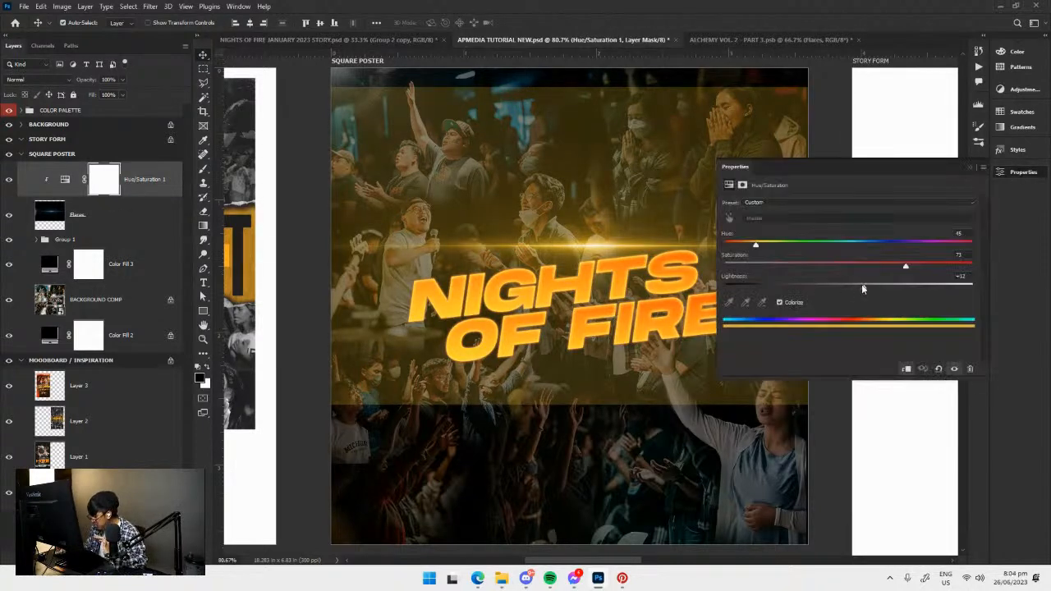
mouse_move(865, 289)
mouse_down()
mouse_move(874, 290)
mouse_move(848, 291)
mouse_up()
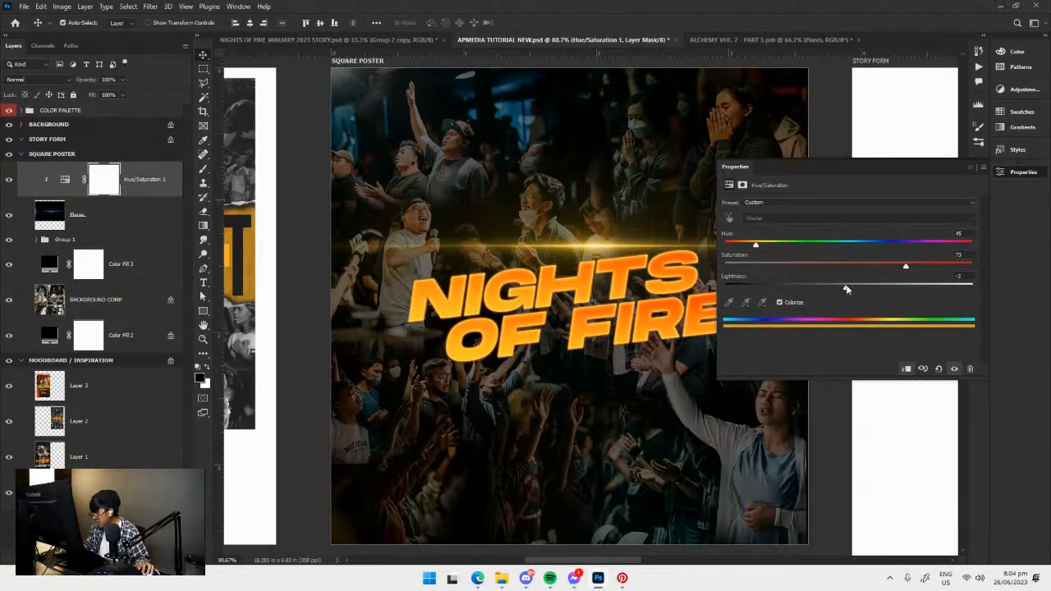
click(1004, 179)
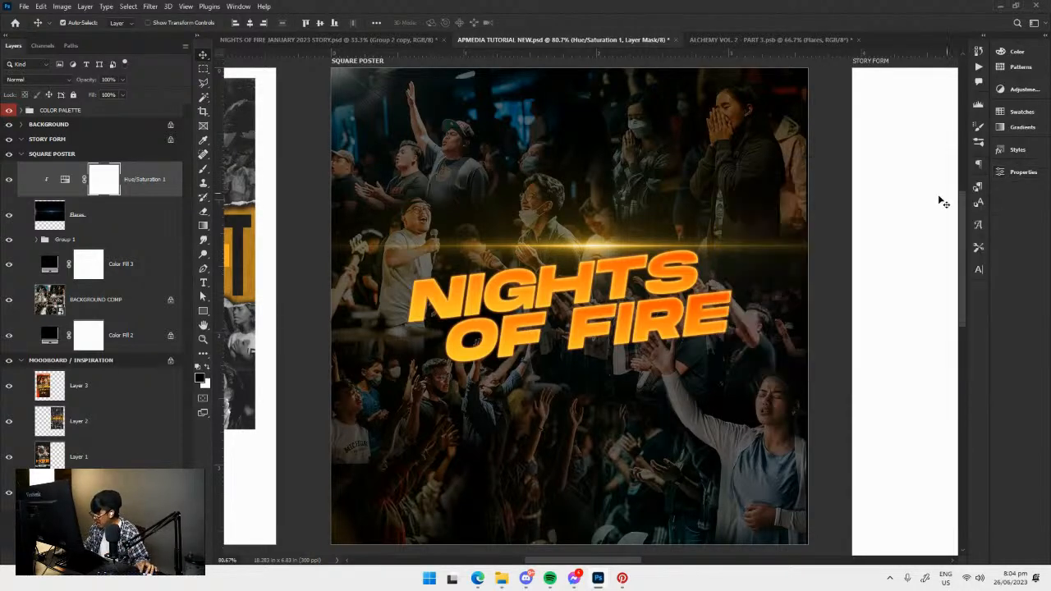
Scale the flare and its Hue/Saturation adjustment together to about 75% and center them just above the title.
click(150, 179)
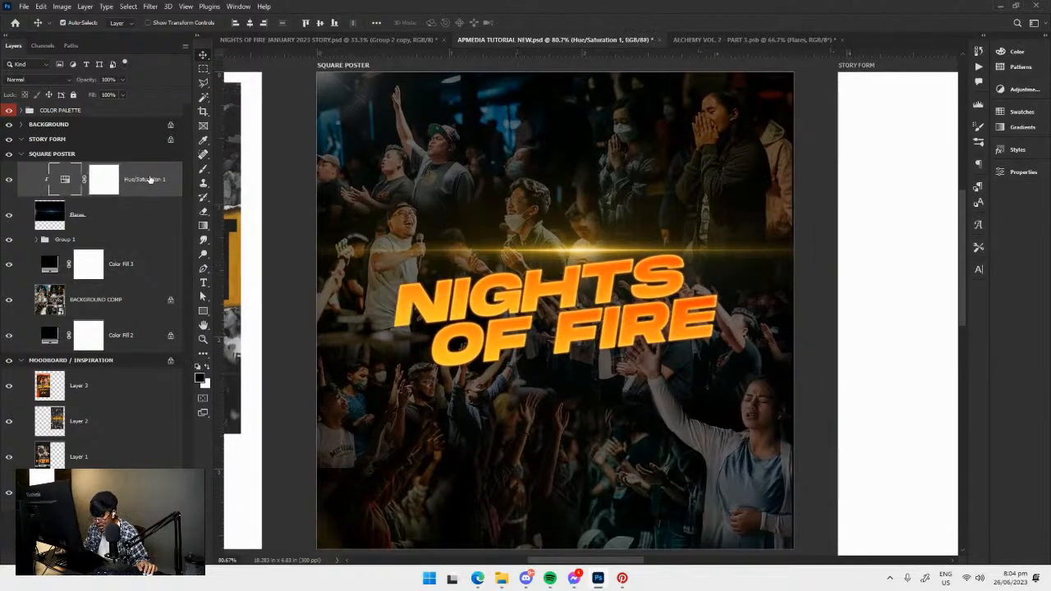
shift+click(128, 218)
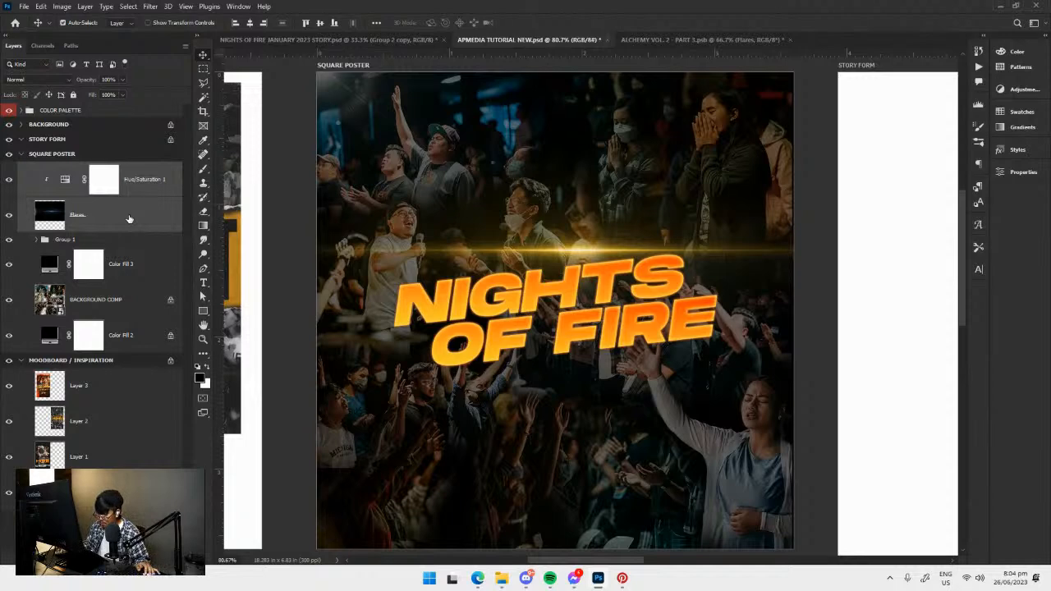
key(ctrl+t)
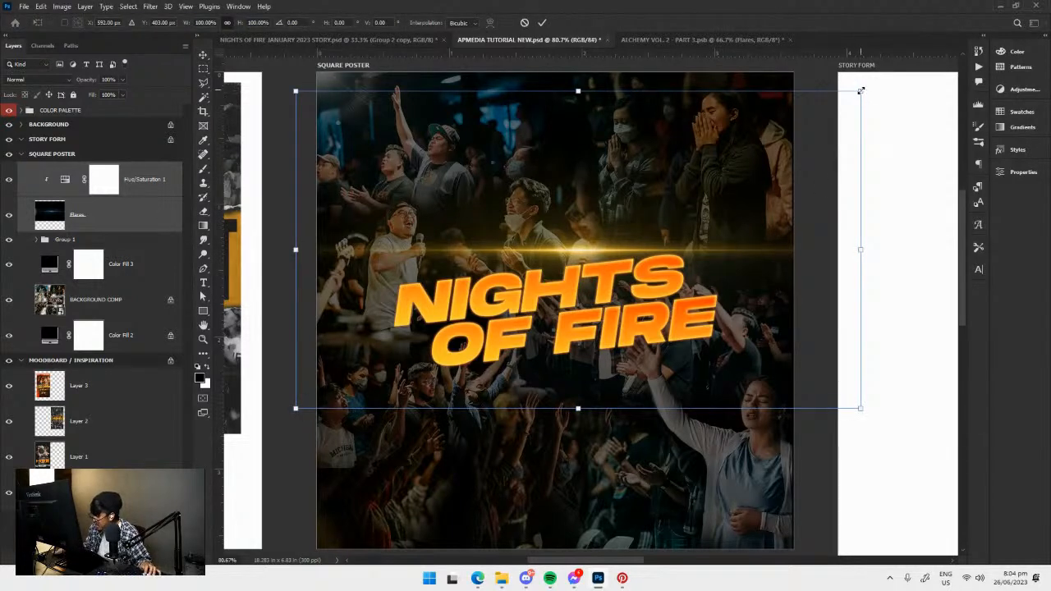
drag(860, 90, 786, 127)
drag(703, 231, 686, 226)
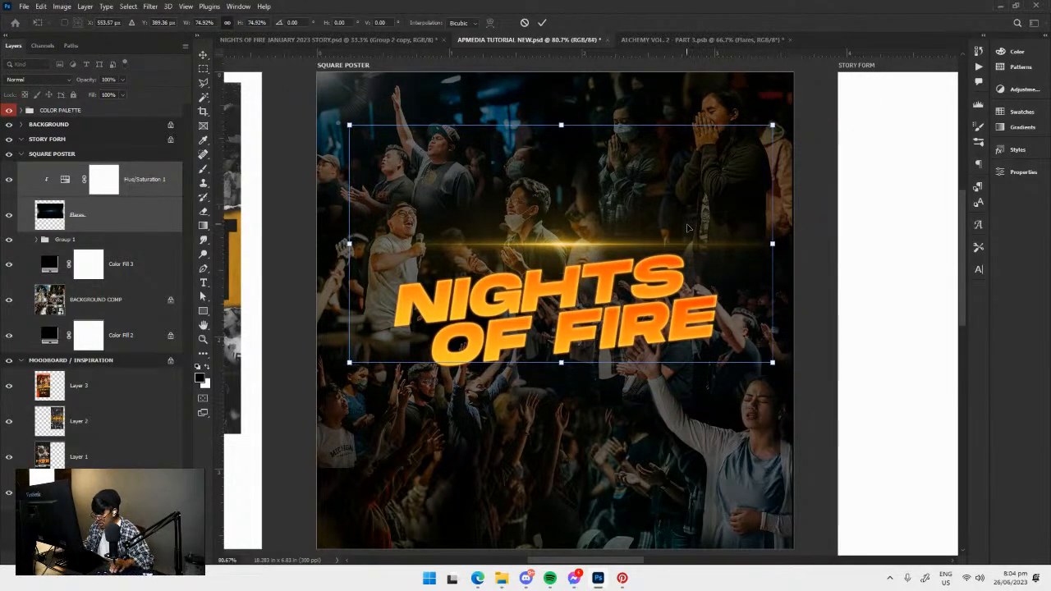
click(542, 25)
Convert the flare and its Hue/Saturation adjustment into one smart object and set its blend mode to Screen.
right_click(136, 189)
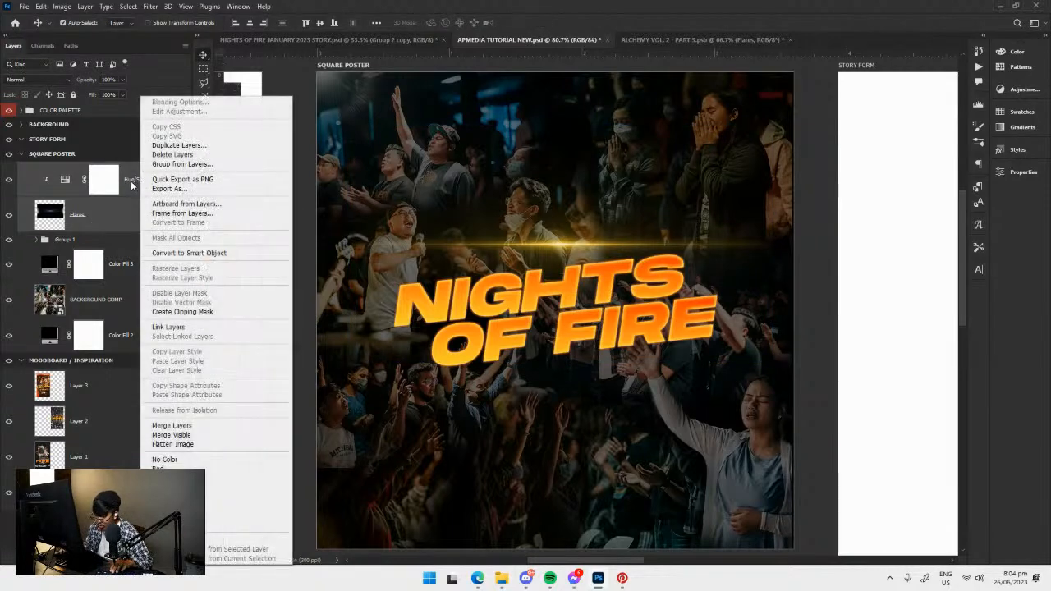
click(128, 182)
right_click(145, 183)
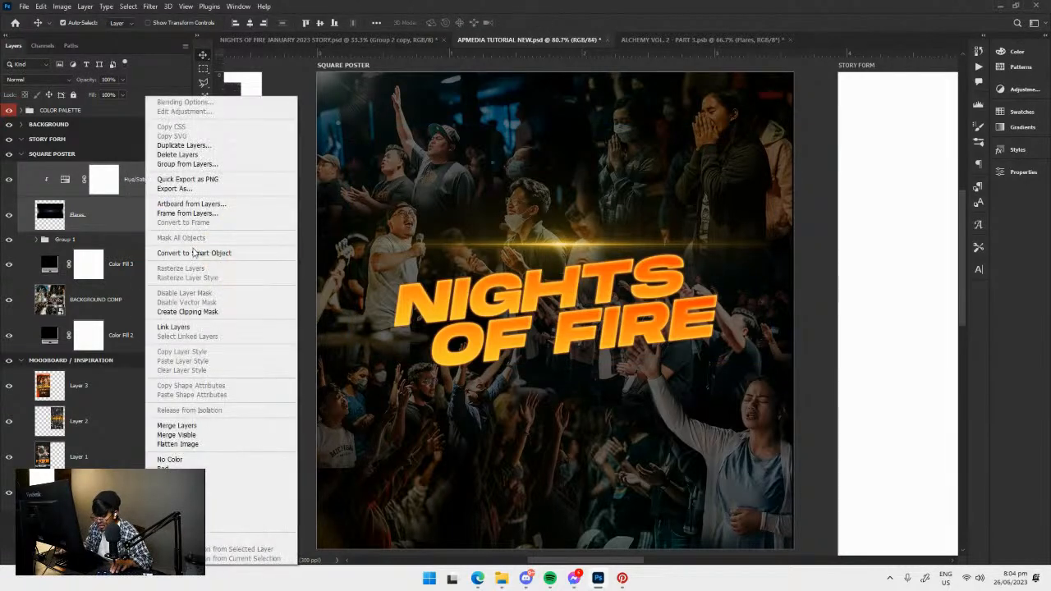
click(194, 253)
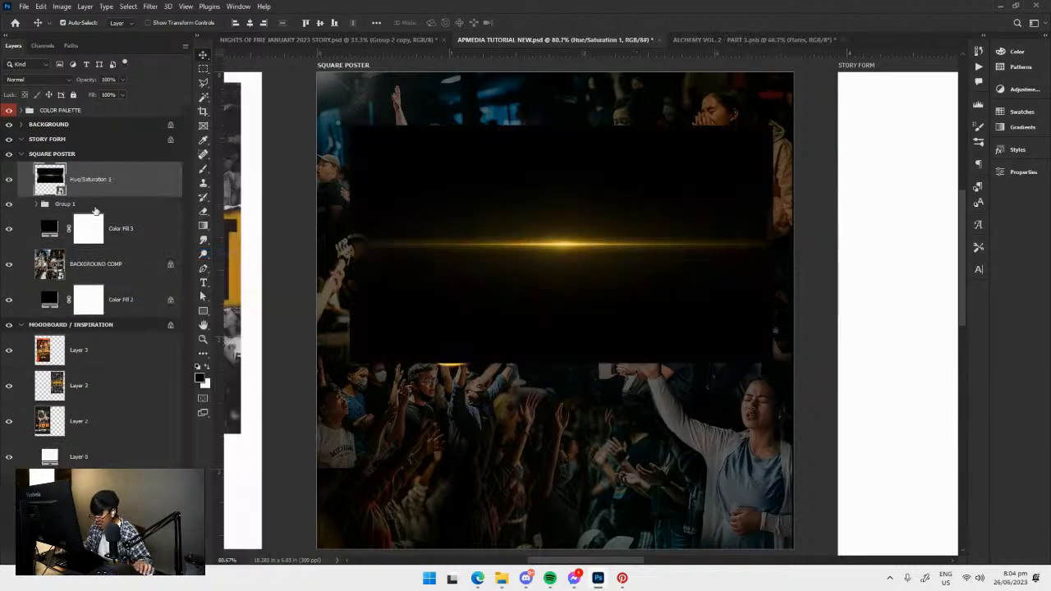
click(51, 79)
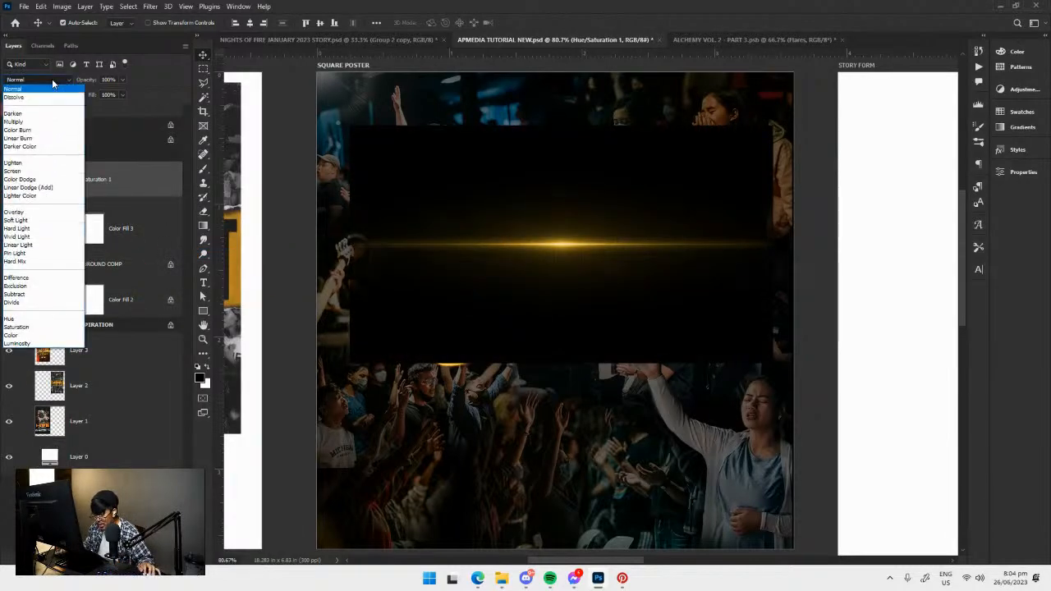
click(30, 173)
Rotate the flare about -5.7° and place it along the title's upper edge, with its bright center over the S of NIGHTS.
key(ctrl+t)
mouse_move(773, 387)
mouse_down()
mouse_move(797, 370)
mouse_move(786, 386)
mouse_up()
key(ctrl+z)
drag(772, 426, 826, 425)
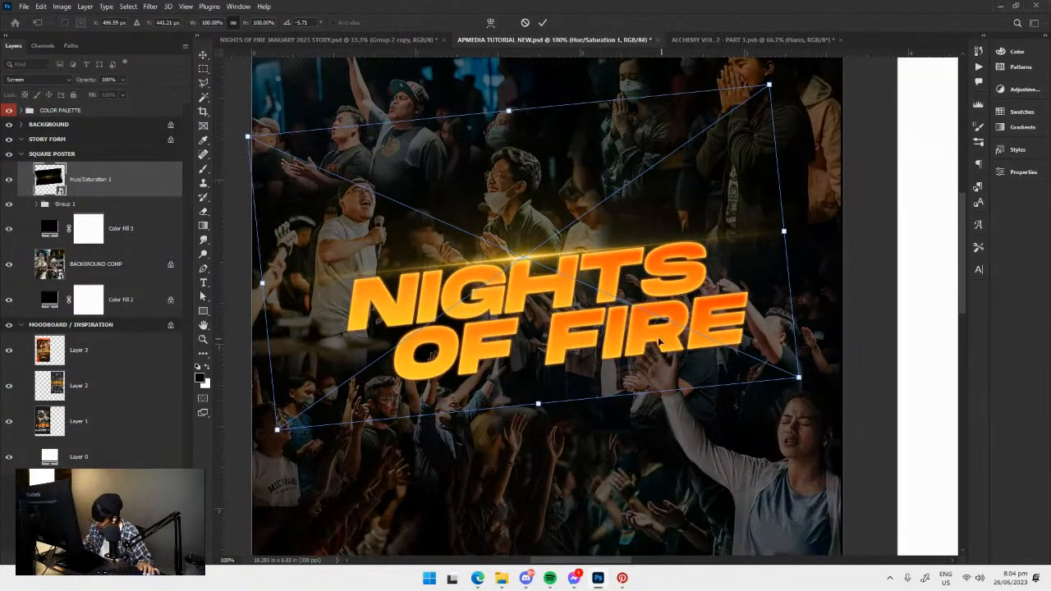
drag(639, 305, 824, 289)
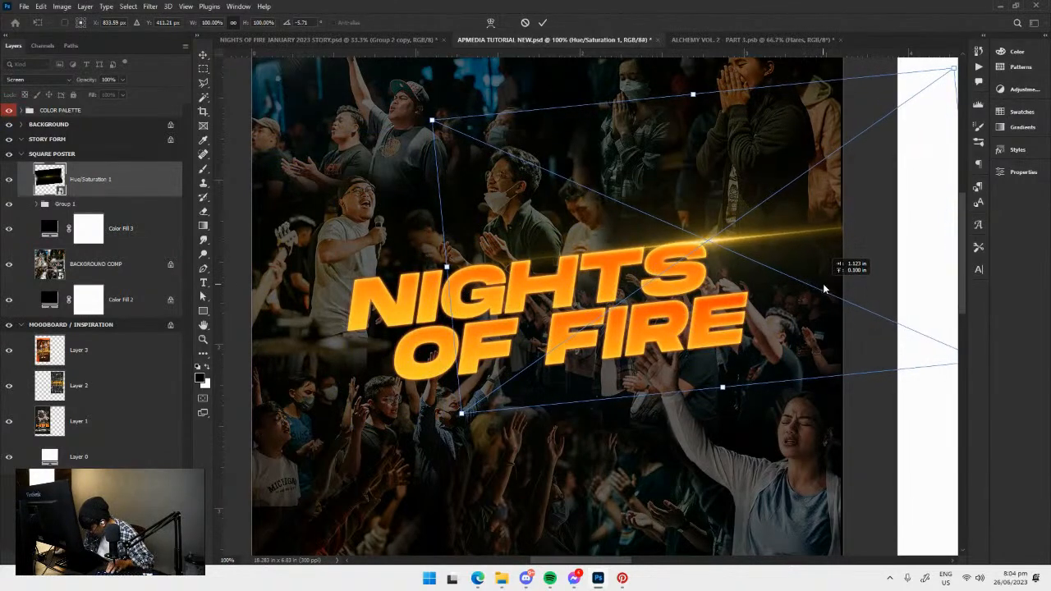
key(Return)
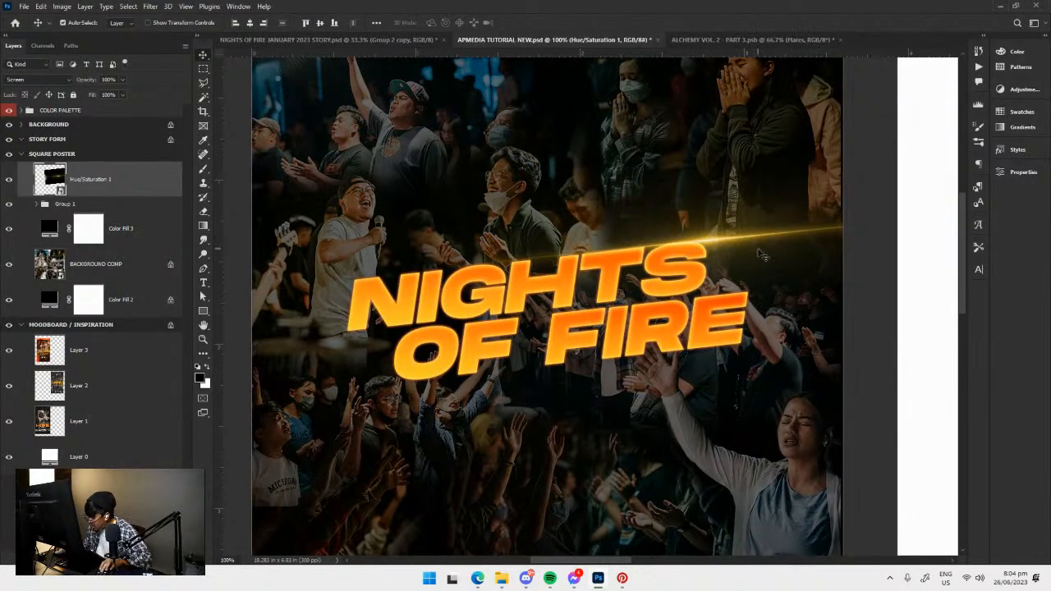
key(ctrl+t)
drag(467, 484, 464, 486)
key(Return)
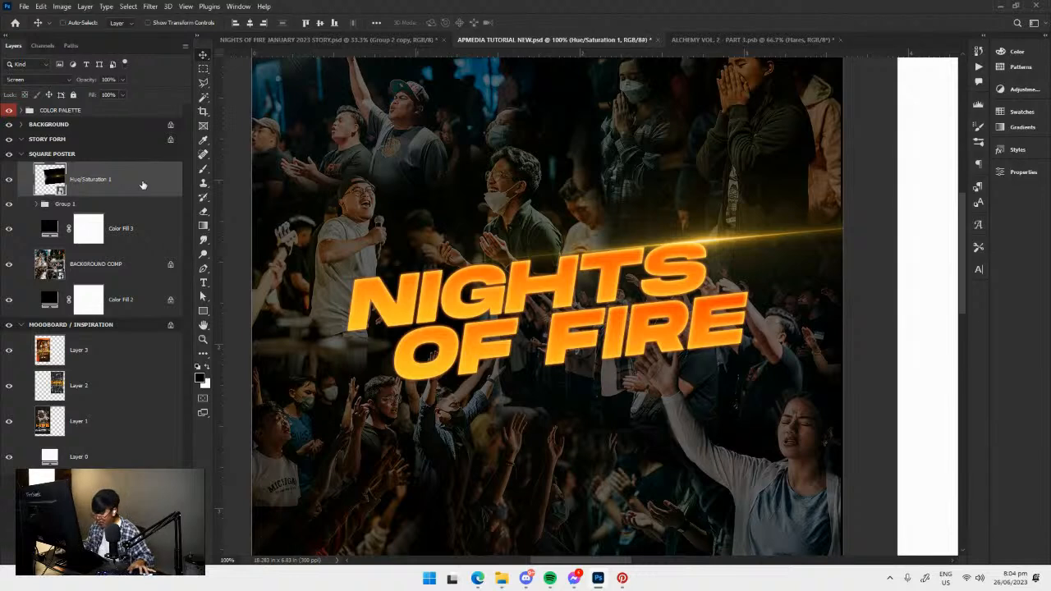
Duplicate the flare smart object in place to intensify the glow, and save the document.
key(ctrl+j)
key(ctrl+t)
key(Return)
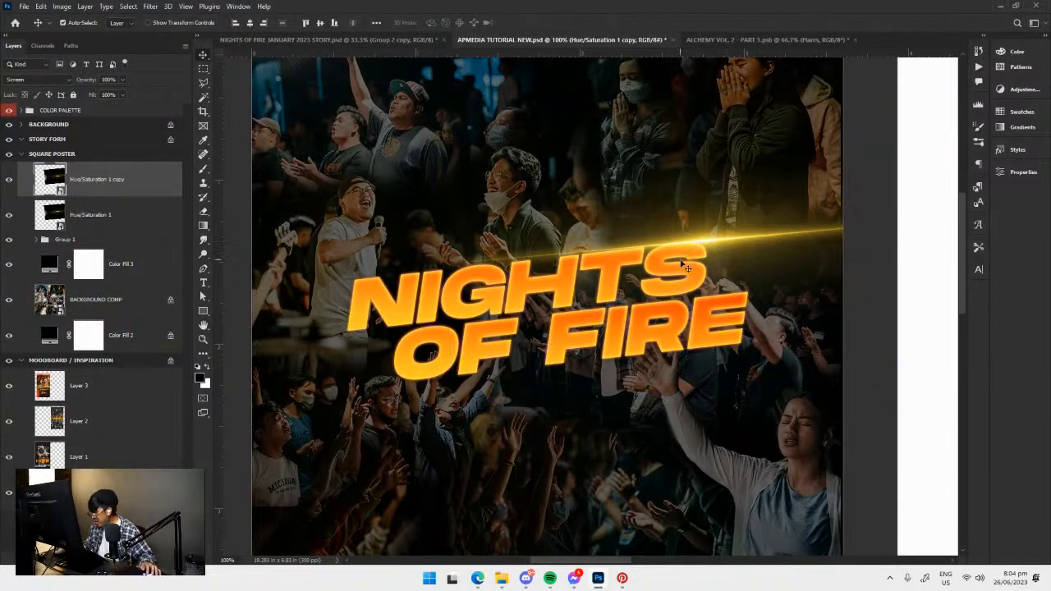
drag(702, 255, 654, 289)
key(ctrl+s)
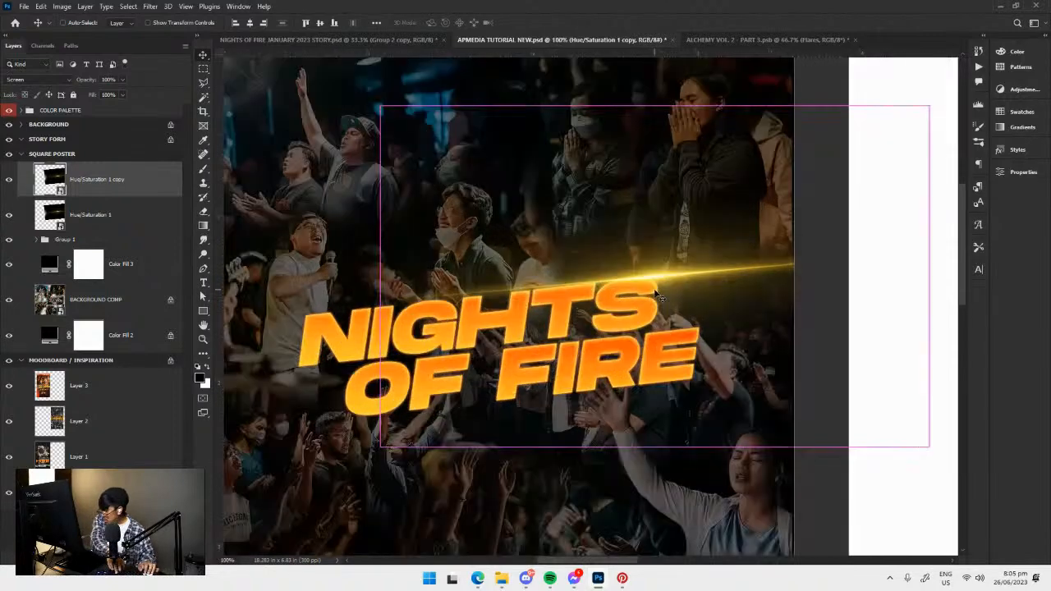
Select both flare layers, rotate them slightly and shift them to line up with the slant of the title's upper edge.
shift+click(88, 230)
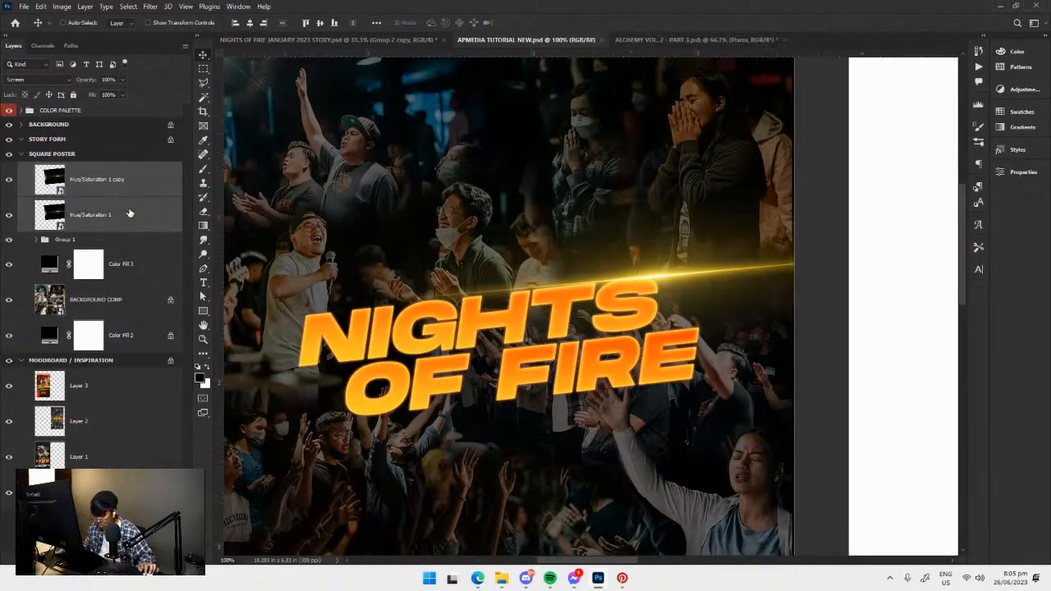
key(ctrl+t)
drag(289, 423, 328, 443)
drag(717, 343, 704, 343)
key(Return)
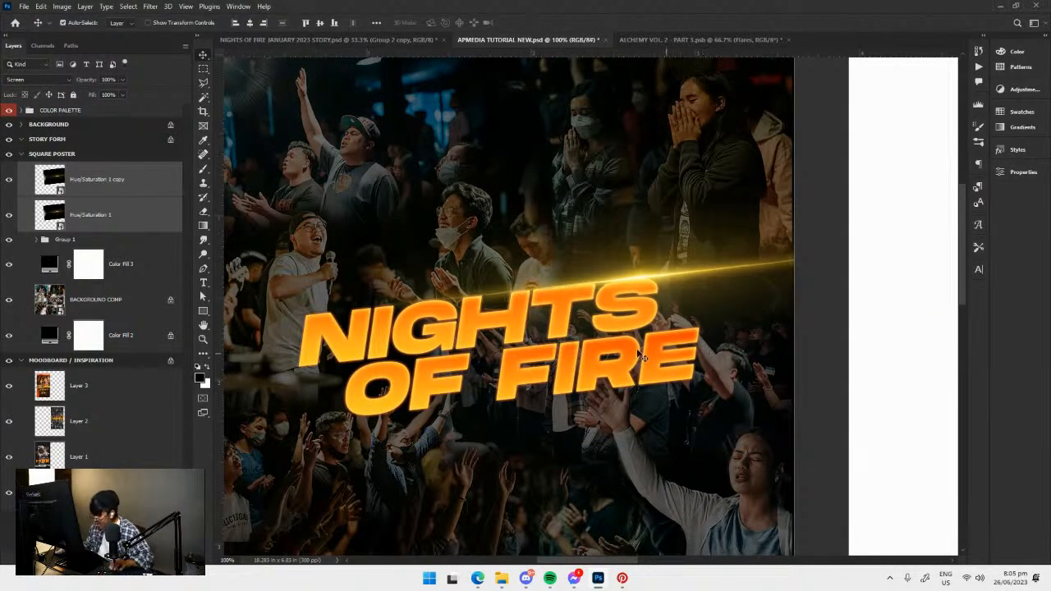
Group the two flare layers as FLARES and rename the title group MAIN TEXT.
key(ctrl+g)
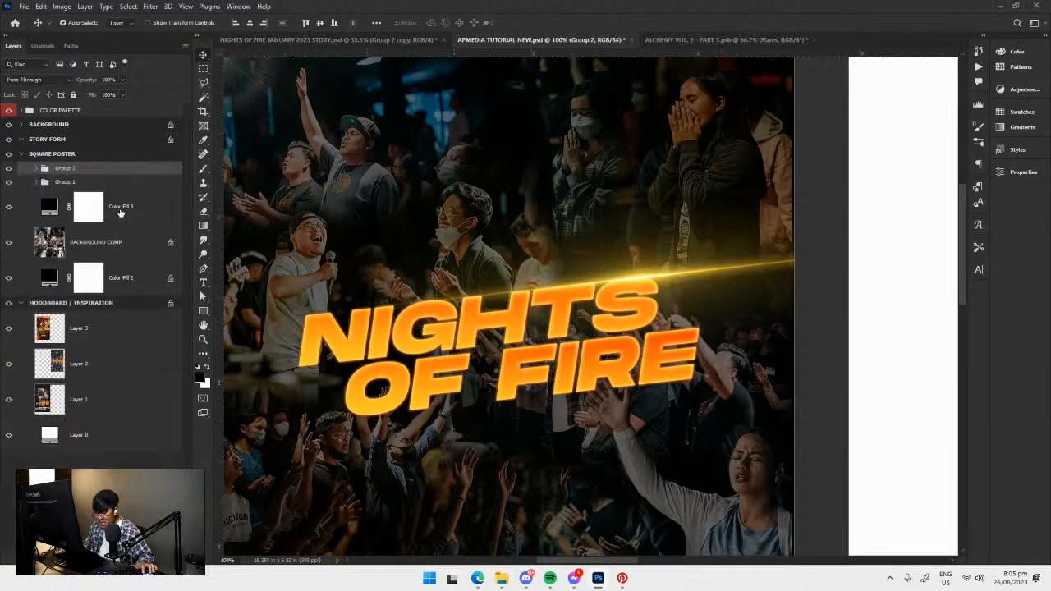
click(9, 182)
click(9, 181)
double_click(62, 182)
text(MAIN TEXT)
key(Return)
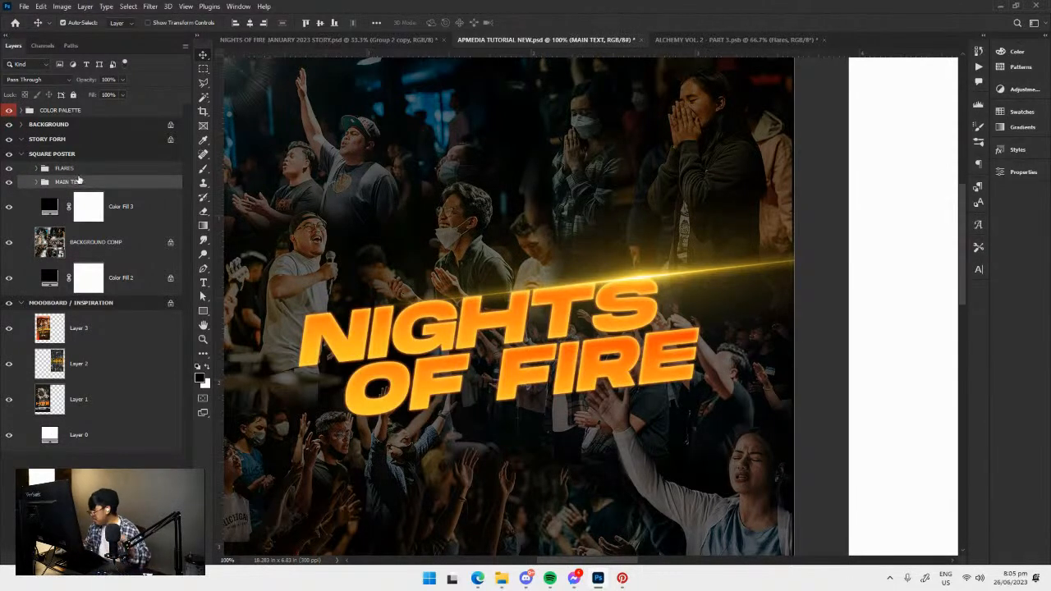
Duplicate the FLARES group, place the copy along the title's lower edge beneath OF, and save the document.
click(83, 171)
drag(391, 224, 428, 206)
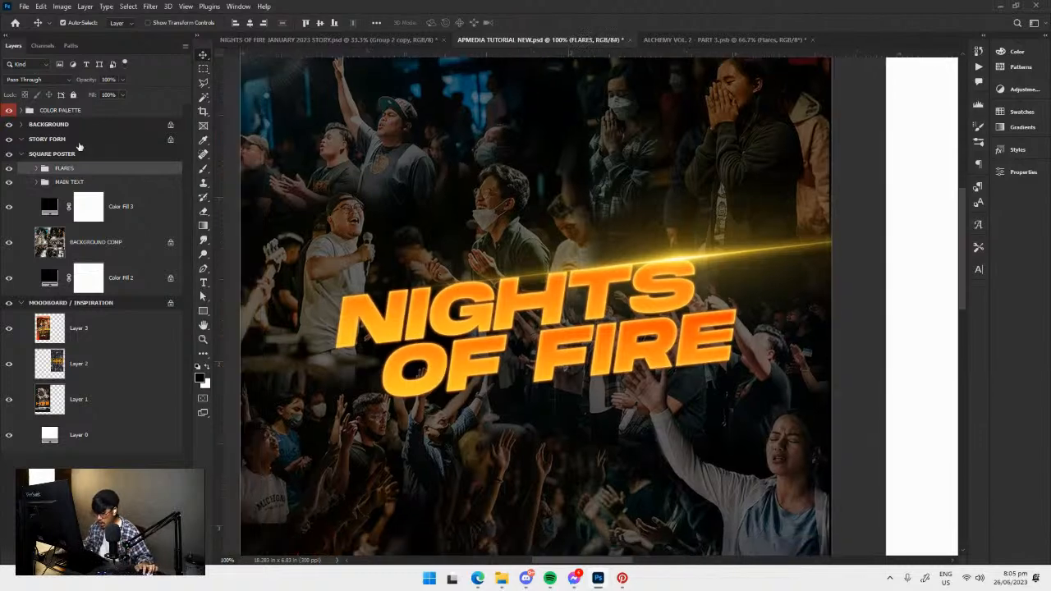
key(ctrl+j)
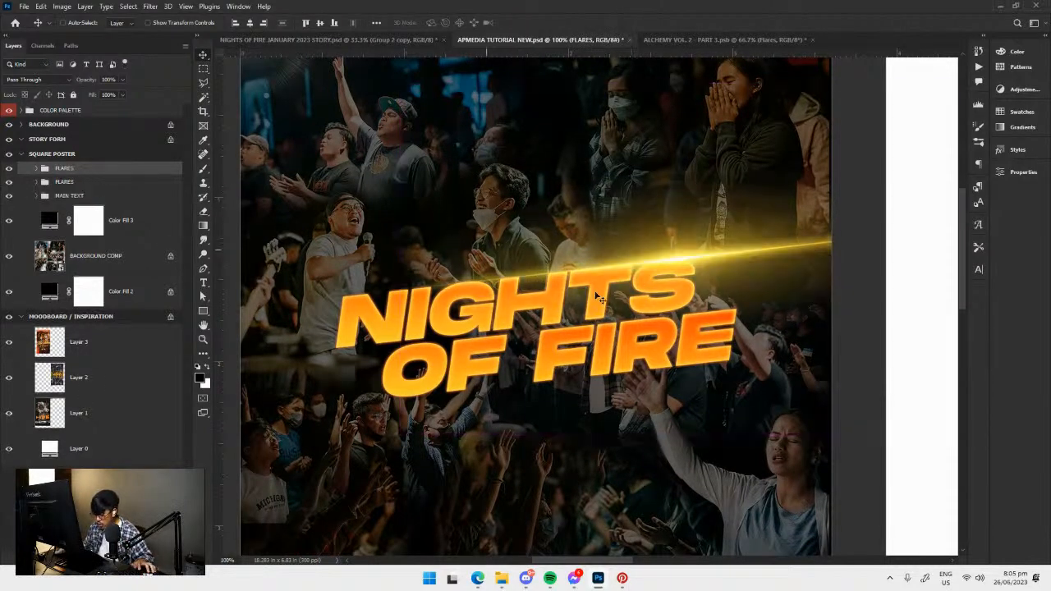
key(ctrl+t)
drag(694, 267, 476, 396)
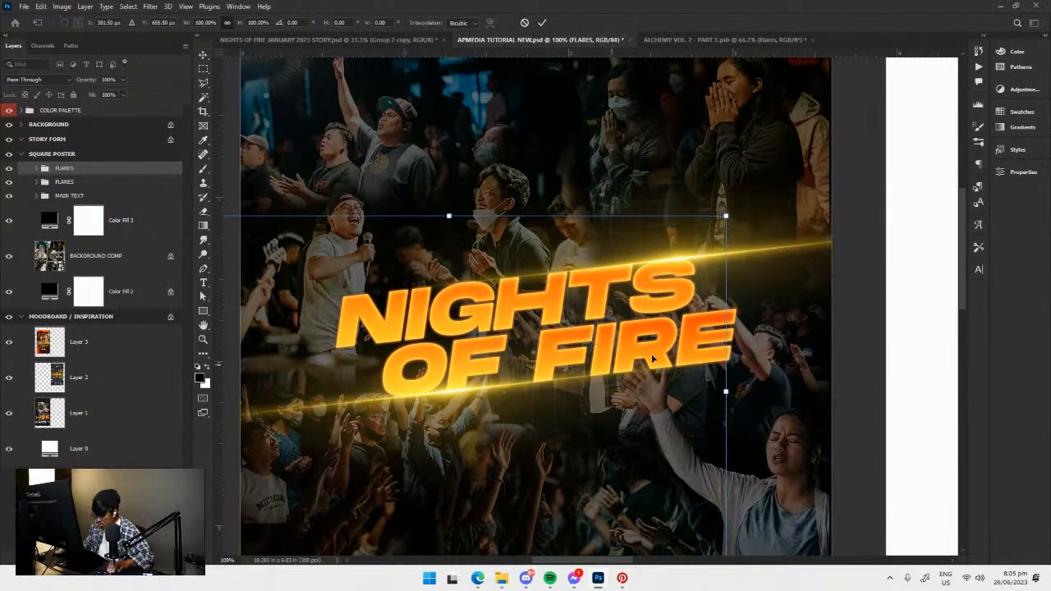
key(Return)
key(ctrl+minus)
key(ctrl+s)
drag(636, 378, 541, 391)
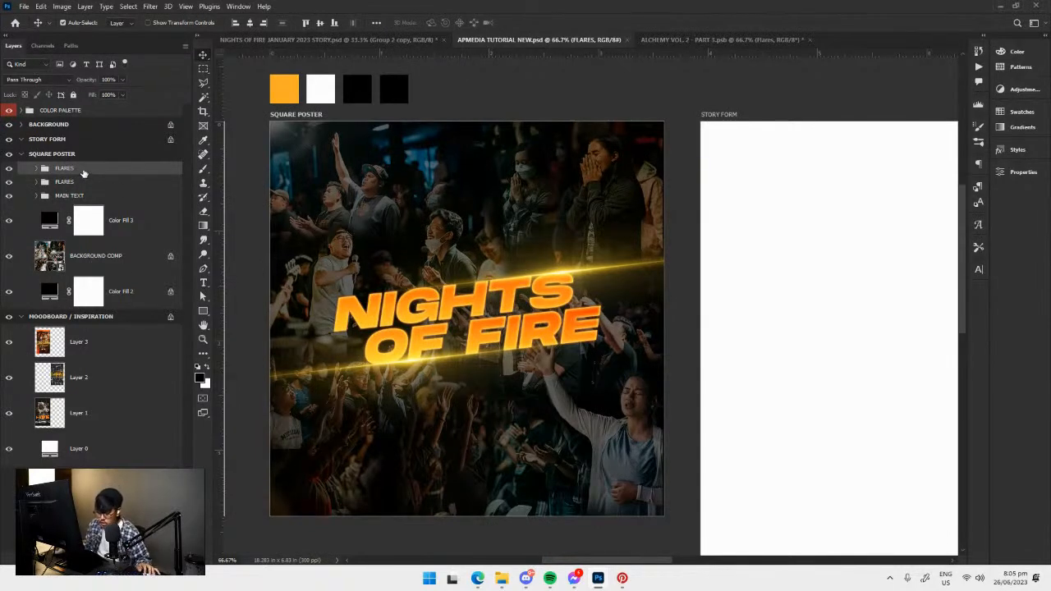
click(460, 279)
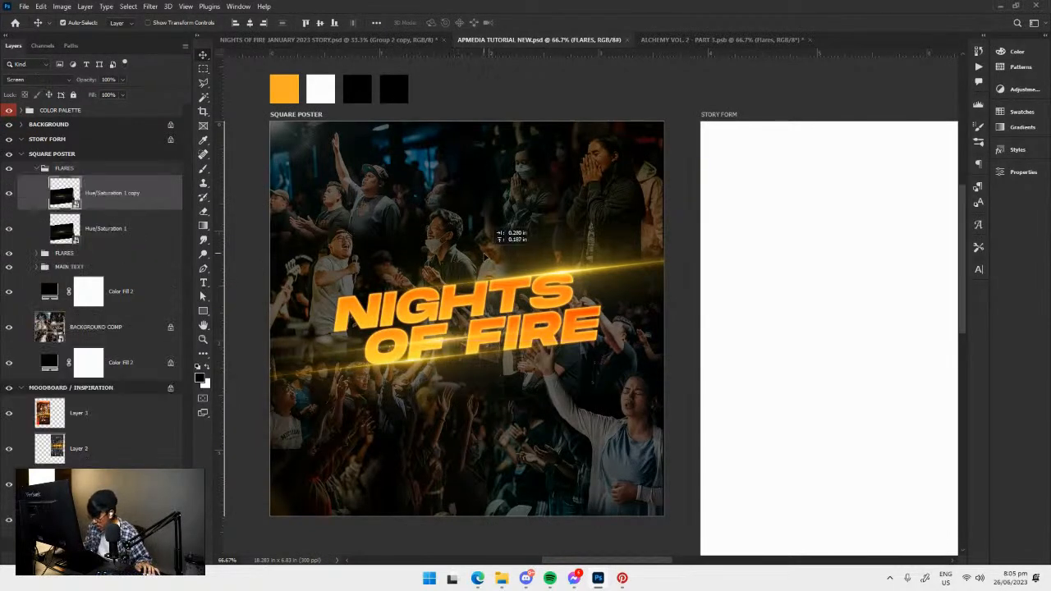
click(36, 169)
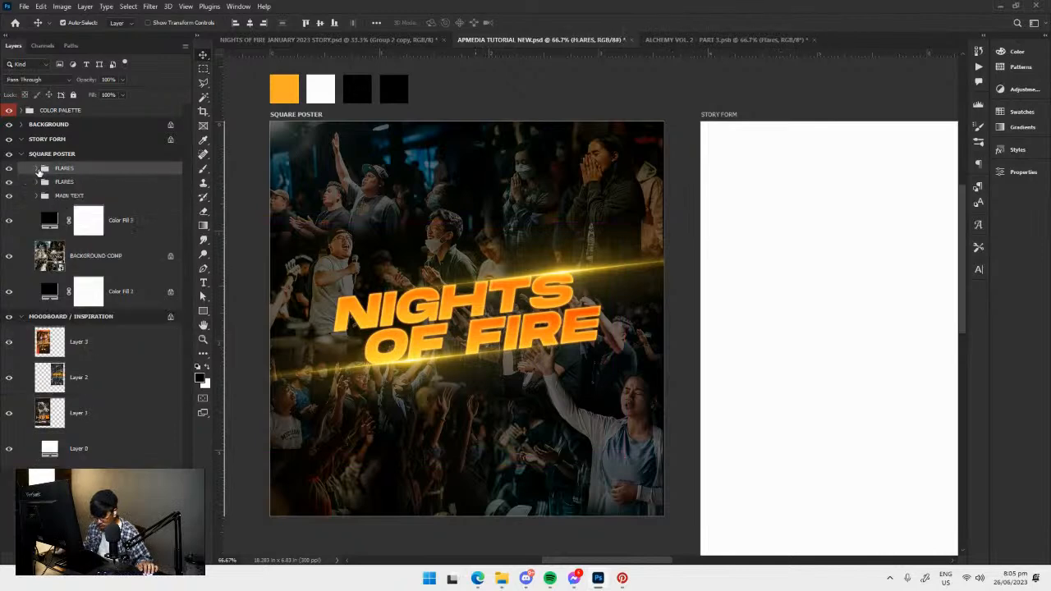
shift+click(88, 181)
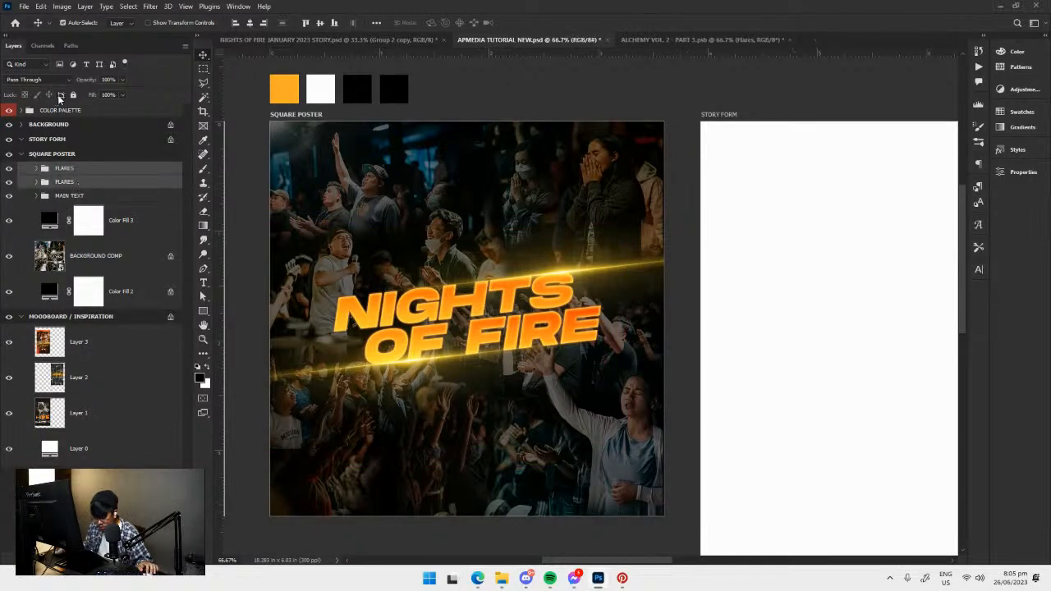
click(97, 171)
shift+click(80, 183)
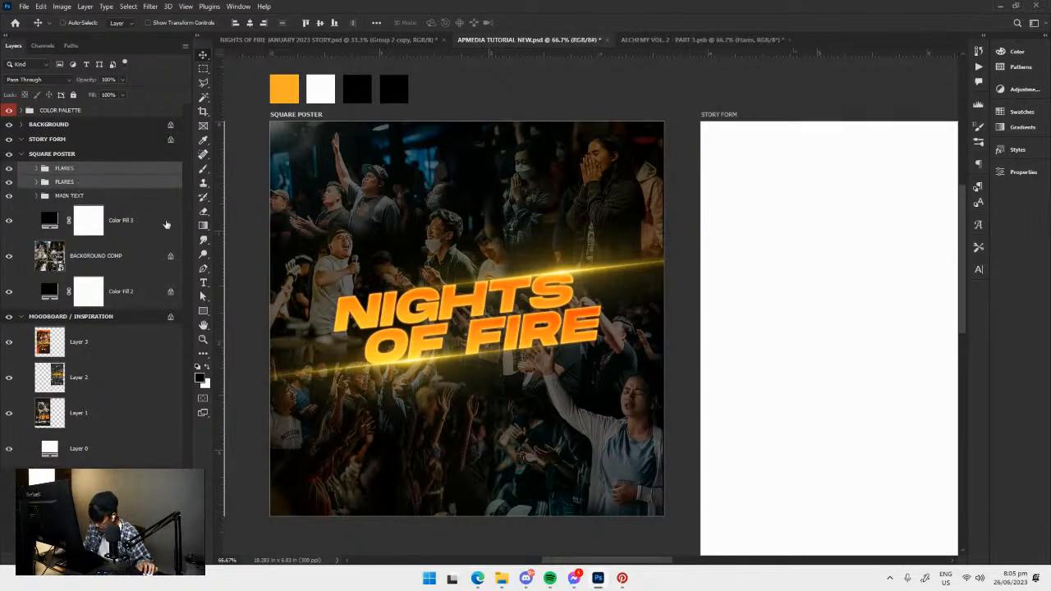
click(410, 364)
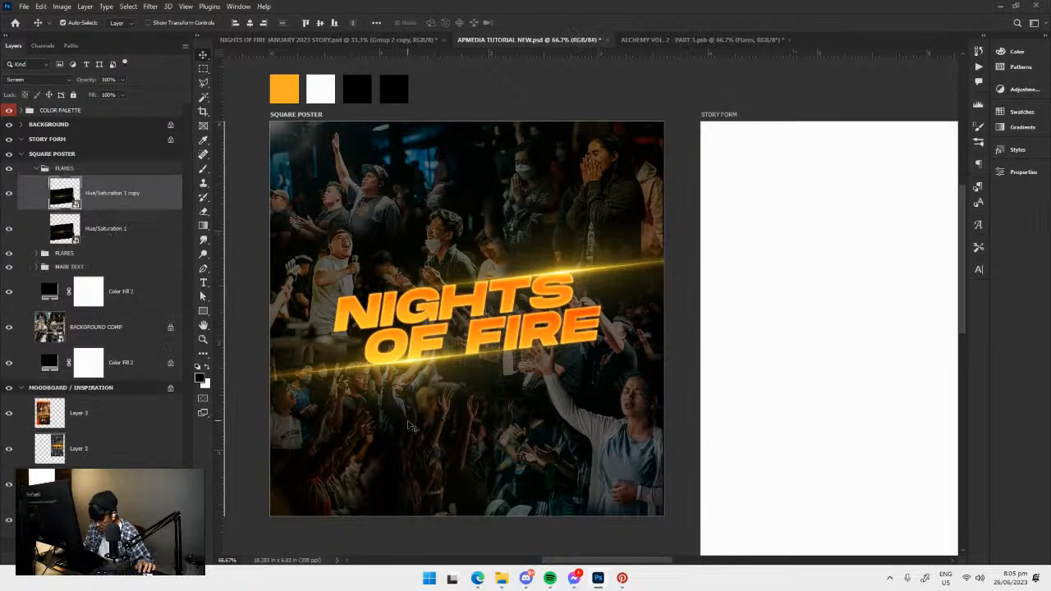
click(36, 169)
Save the document and lock both FLARES groups.
key(ctrl+s)
click(125, 182)
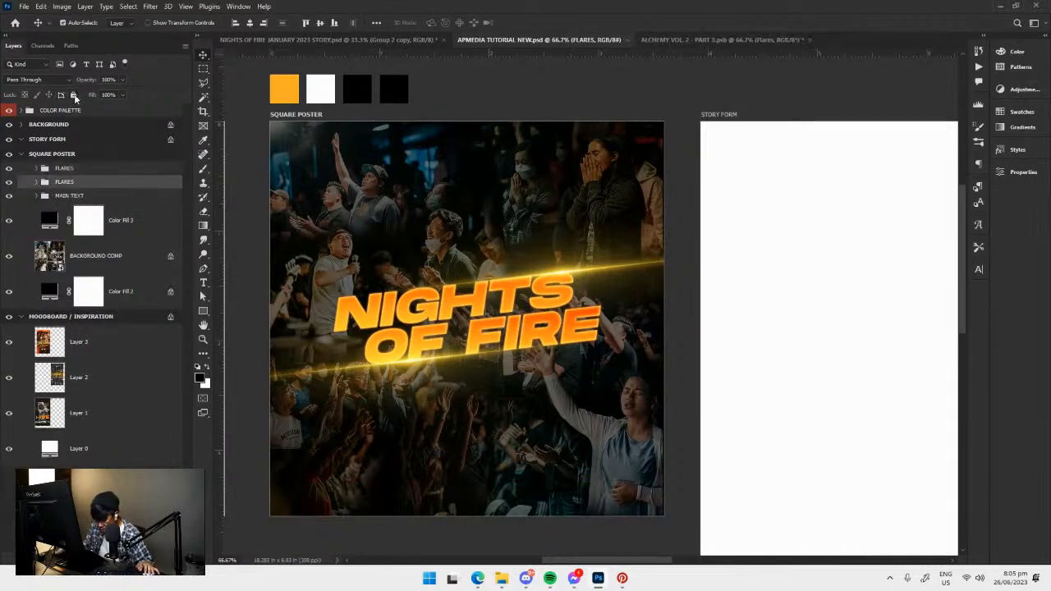
click(84, 169)
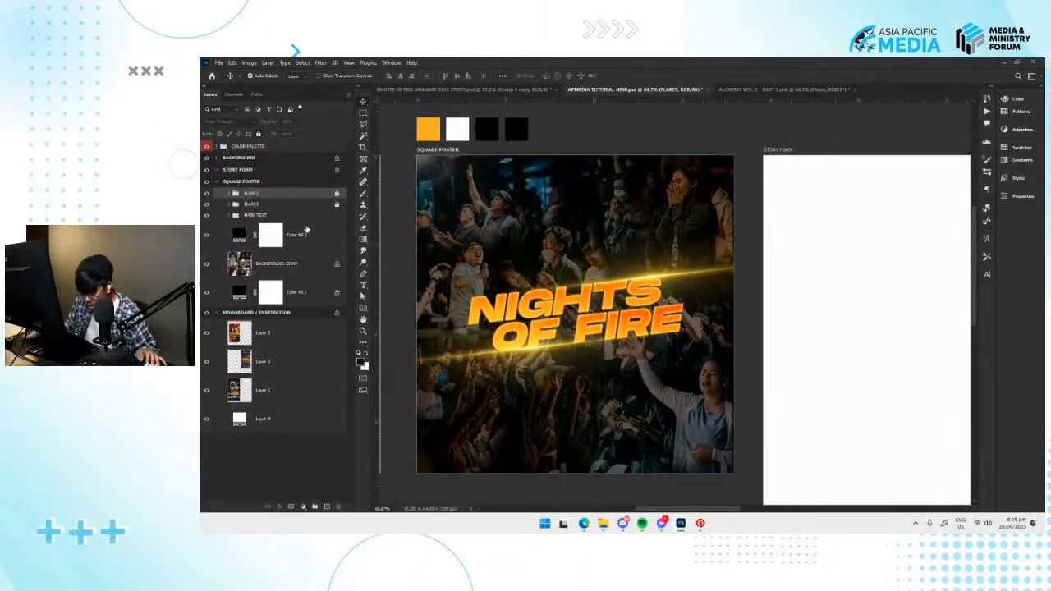
Examine the reference posters on the moodboard artboard, including their text and logo details, and compare them with the square poster.
click(309, 215)
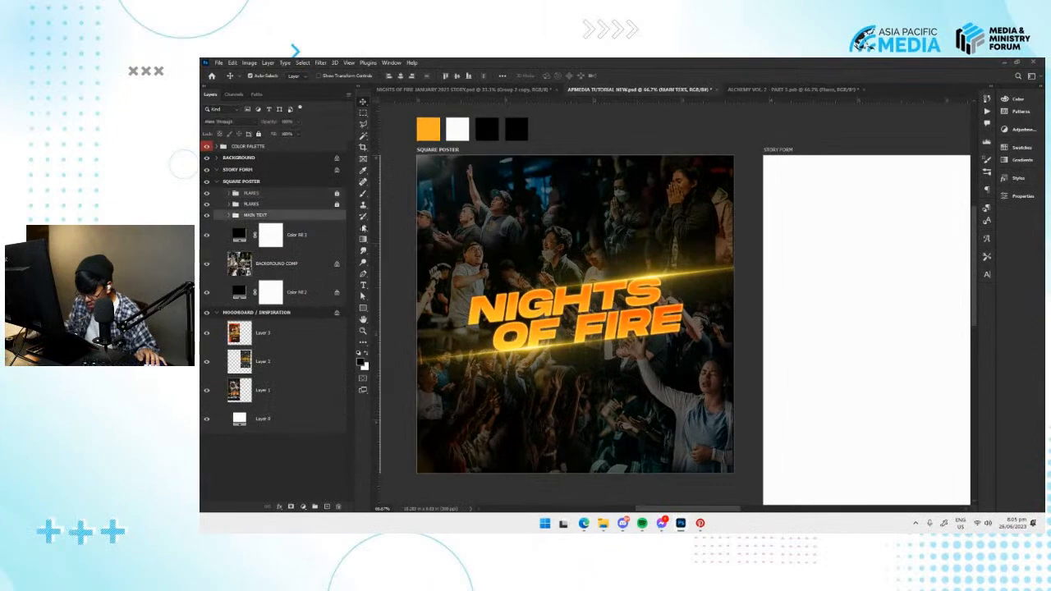
drag(545, 310, 573, 302)
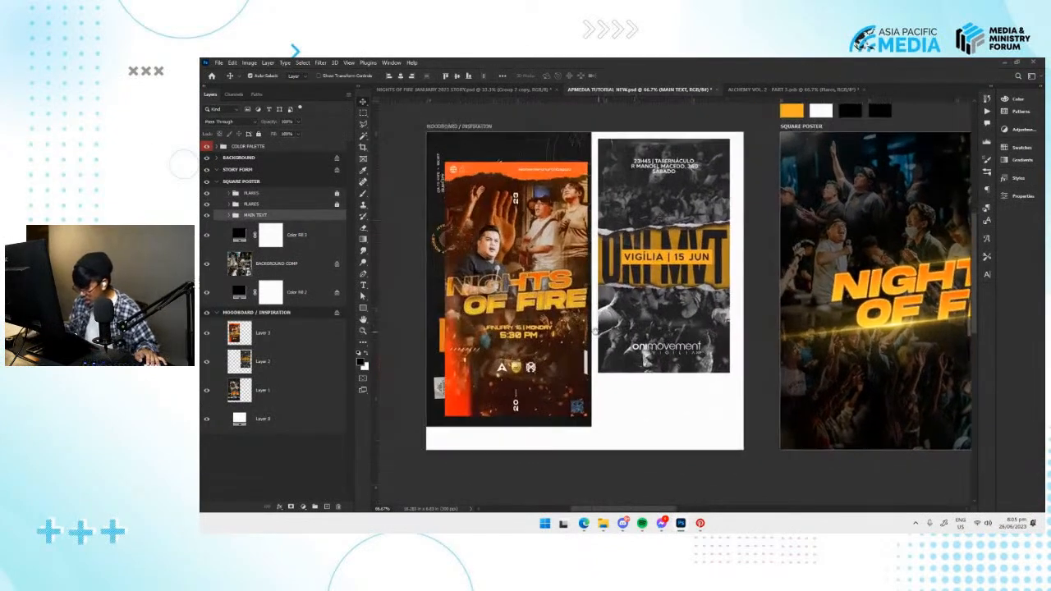
key(ctrl+plus)
key(ctrl+plus)
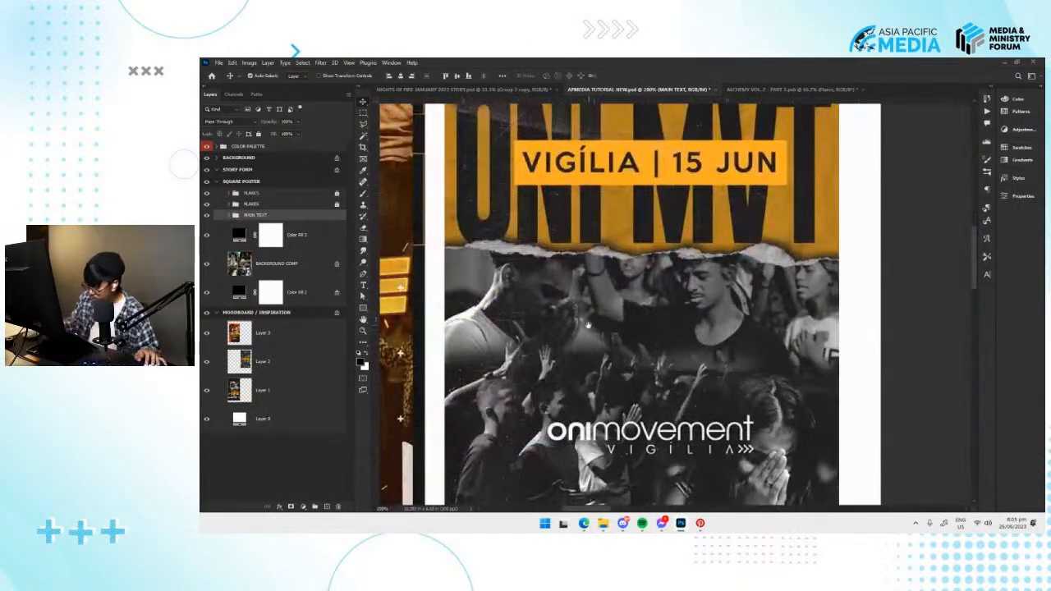
drag(534, 314, 694, 304)
key(ctrl+minus)
key(ctrl+minus)
key(ctrl+plus)
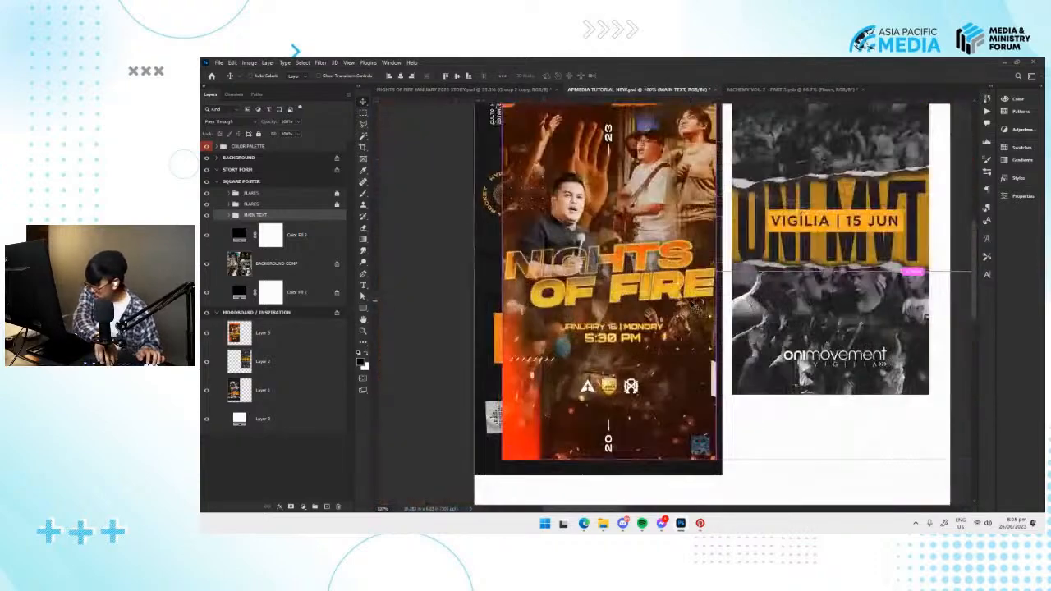
drag(676, 268, 587, 271)
drag(594, 328, 590, 325)
drag(564, 399, 537, 368)
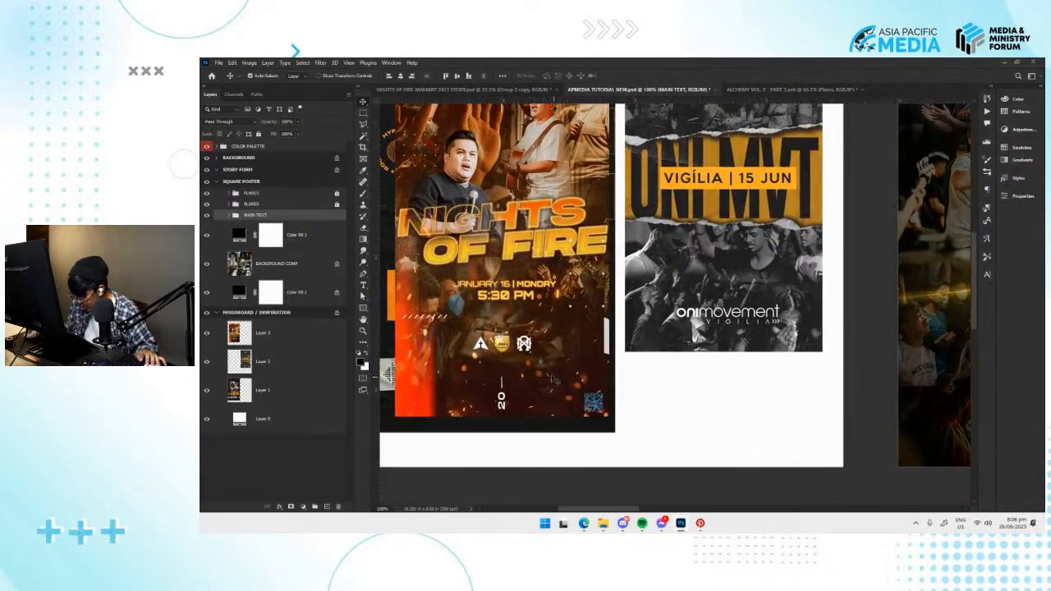
drag(930, 324, 600, 356)
drag(871, 325, 656, 340)
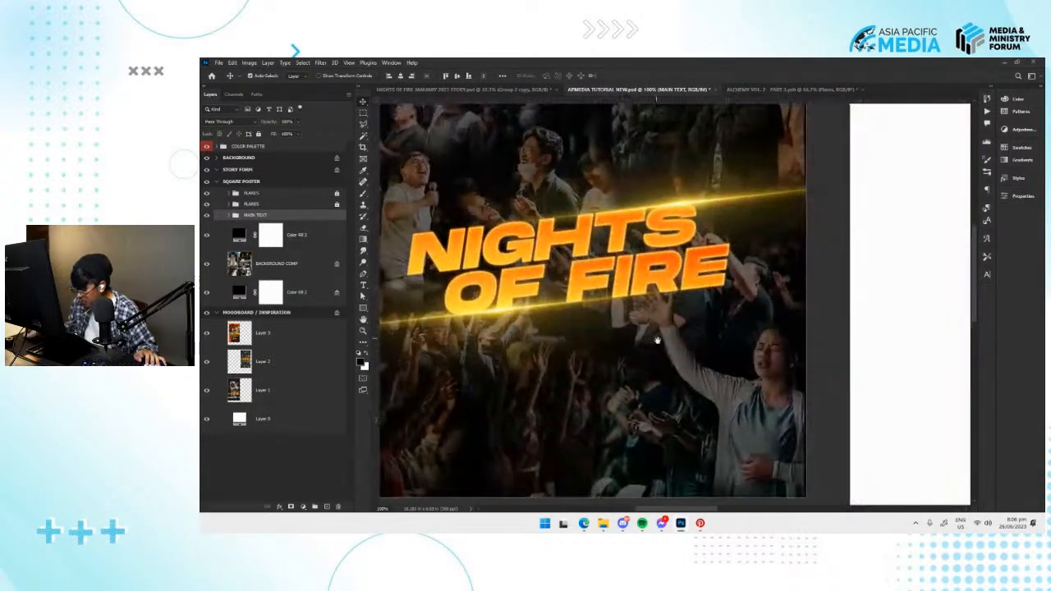
scroll(654, 341, down, 1)
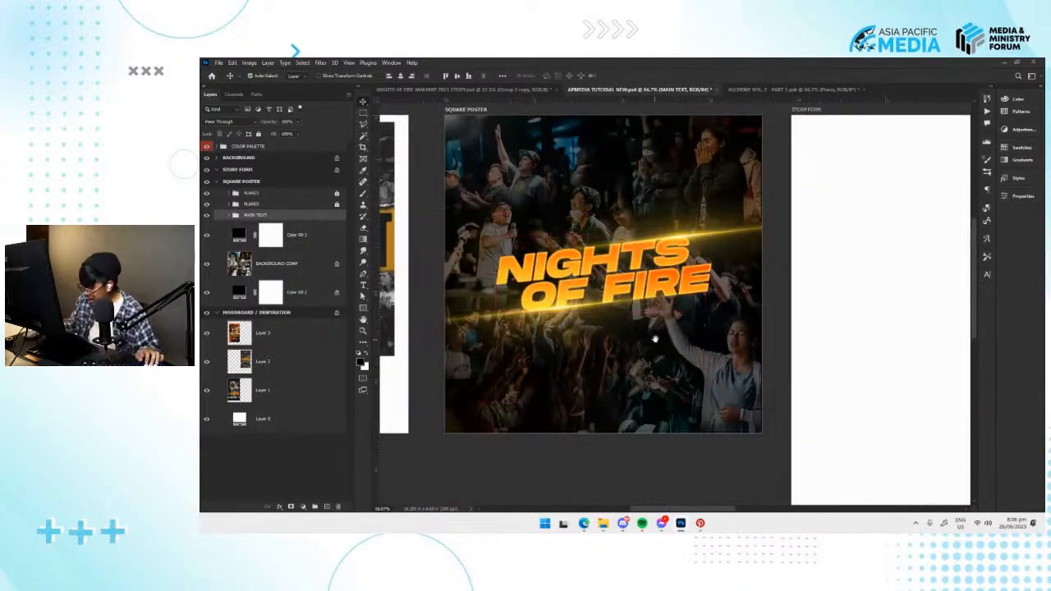
Save the document and select the dark colour fill layer above the background composite on the square poster.
drag(654, 346, 649, 378)
key(ctrl+s)
click(646, 401)
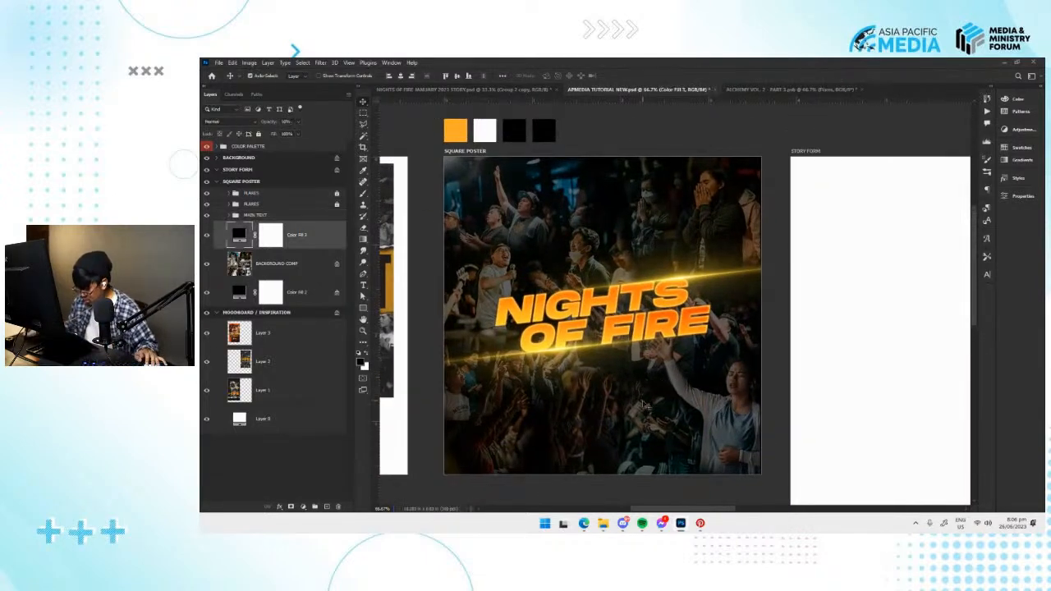
Switch to File Explorer and look through the GRAPHICS folder and its TEXTURE OVERLAYS and ELEMENTS subfolders for overlay assets.
click(601, 523)
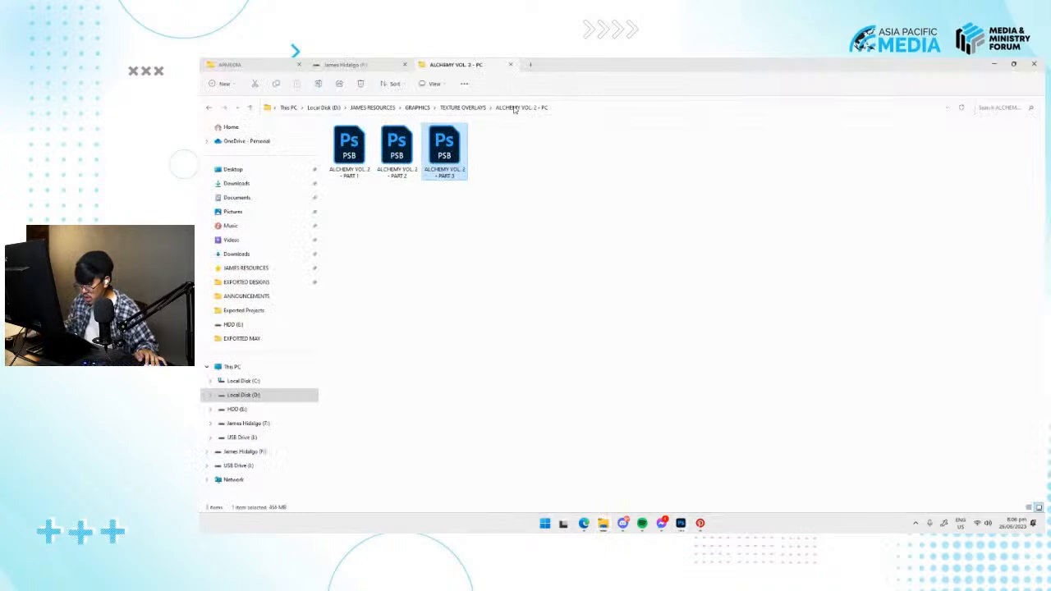
click(461, 107)
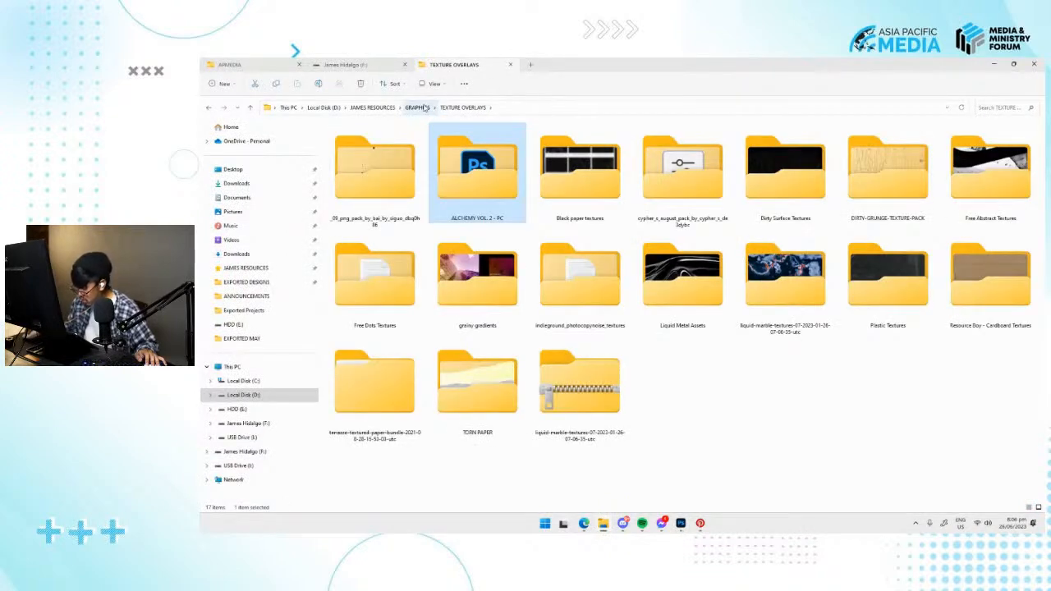
click(756, 397)
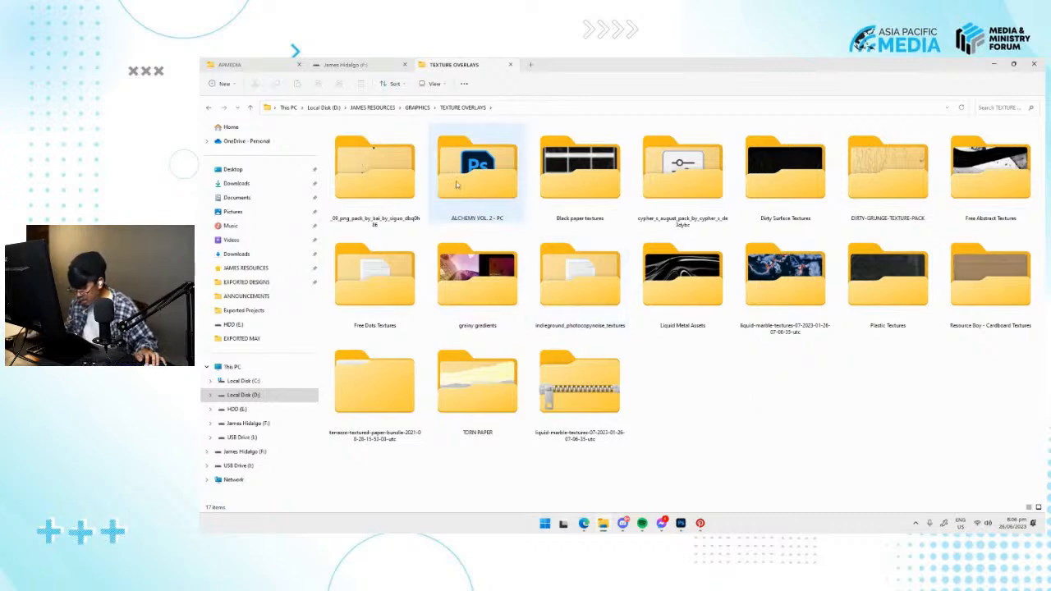
click(417, 107)
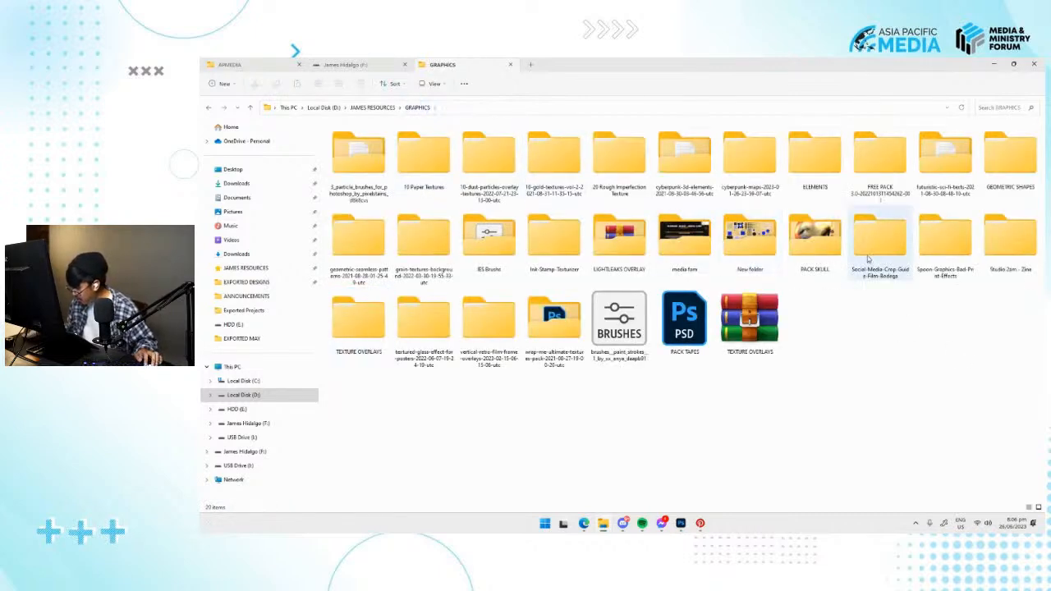
double_click(813, 185)
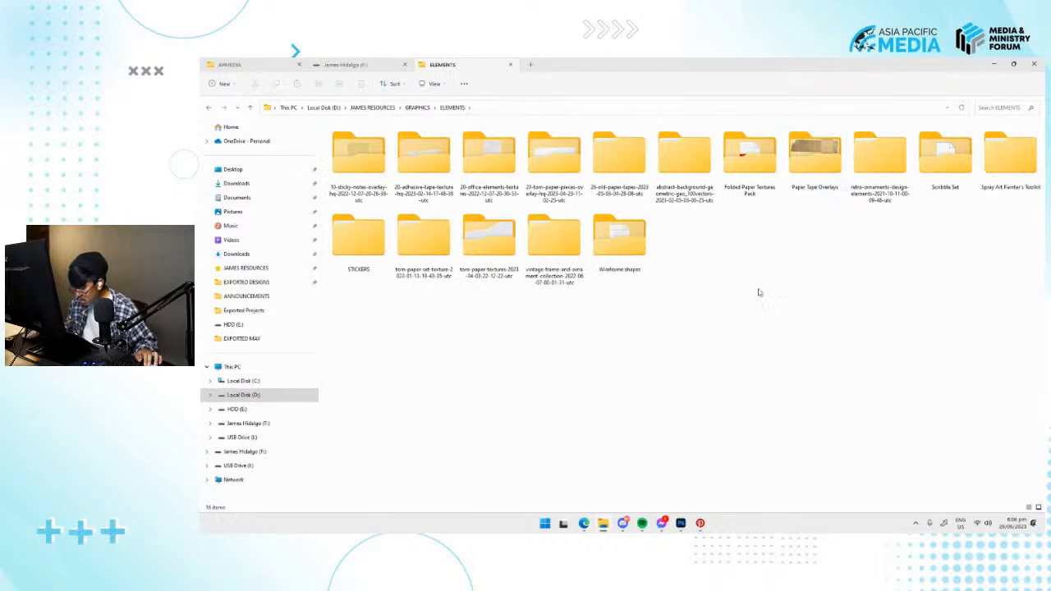
key(alt+Left)
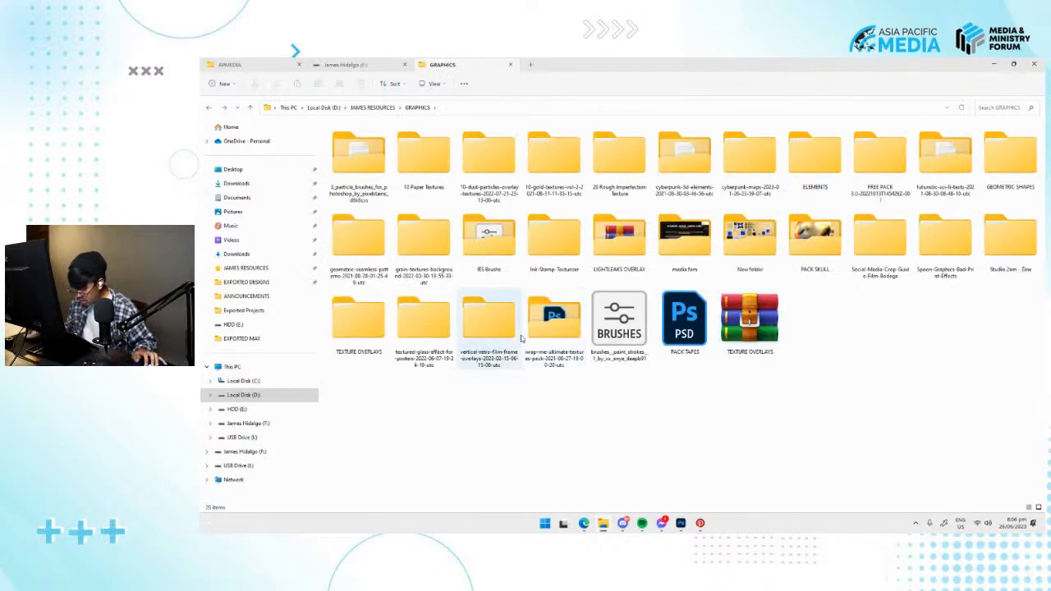
double_click(371, 329)
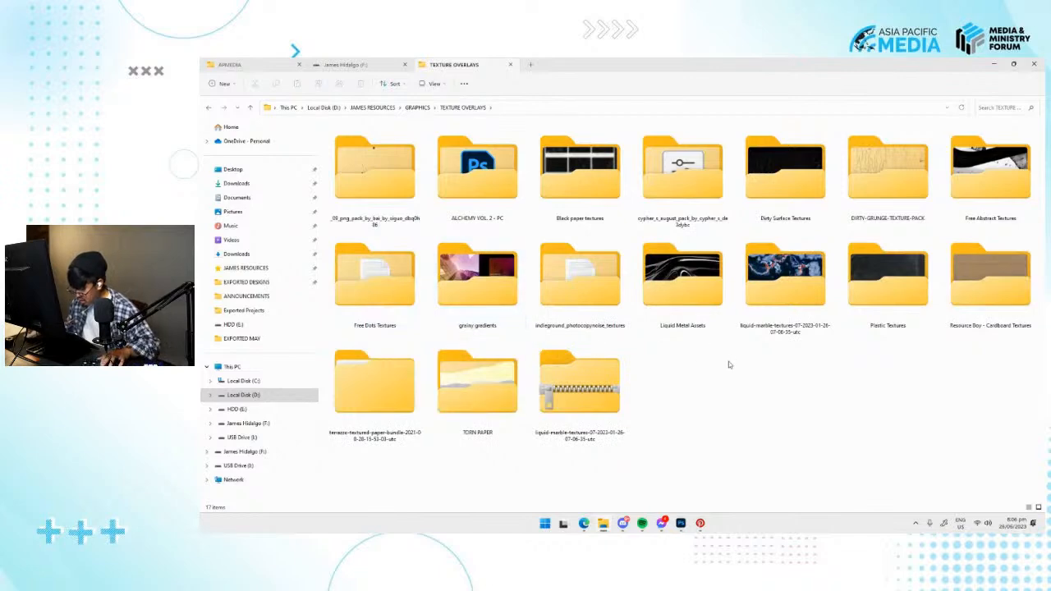
key(alt+Left)
Switch to a new maximized browser window, open Envato Elements and search all items for "fire sparks".
click(590, 522)
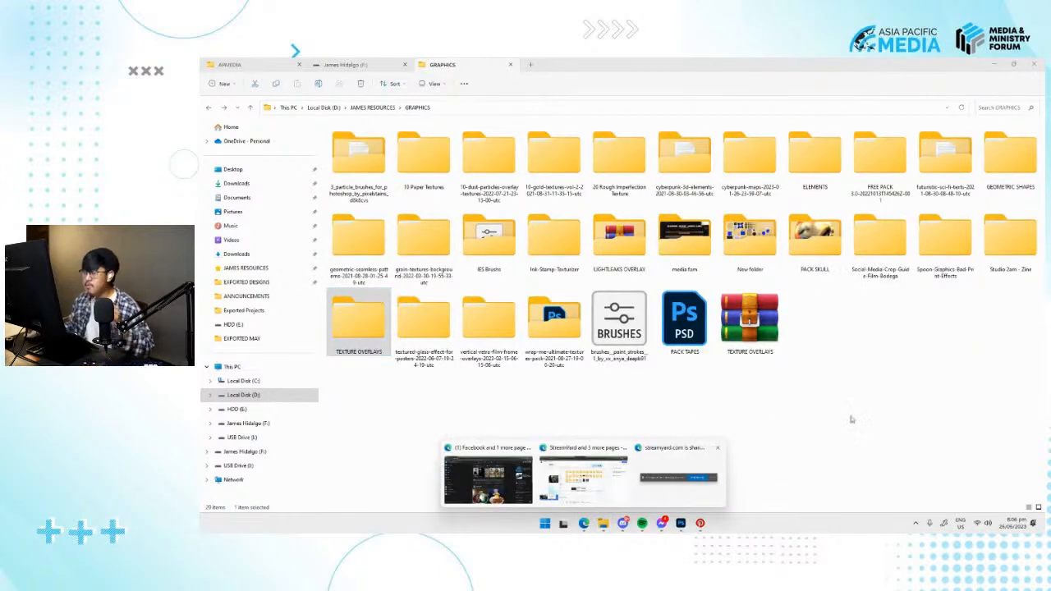
click(907, 452)
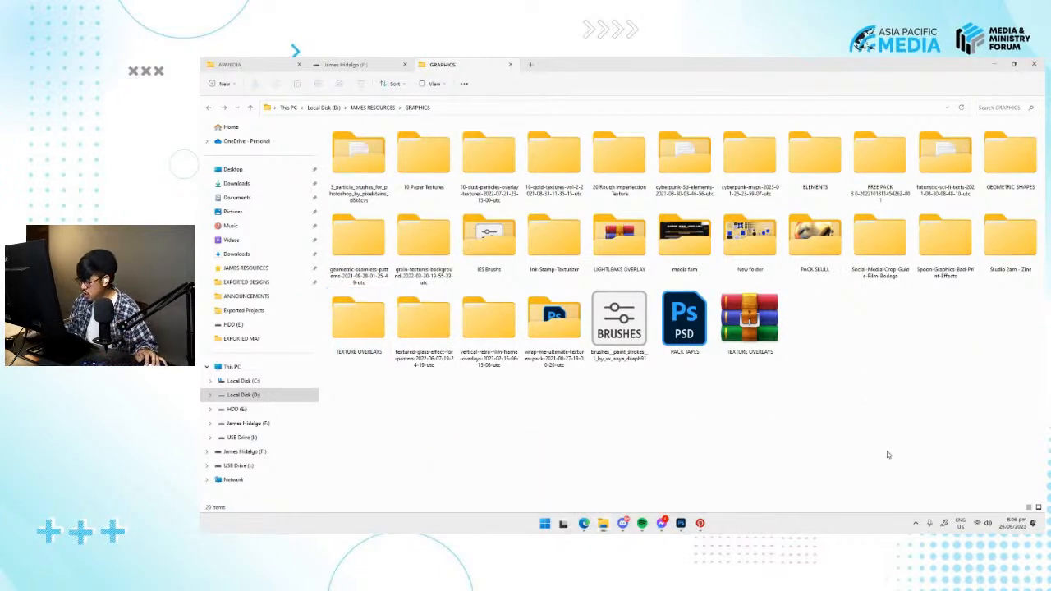
drag(671, 61, 665, 99)
click(667, 129)
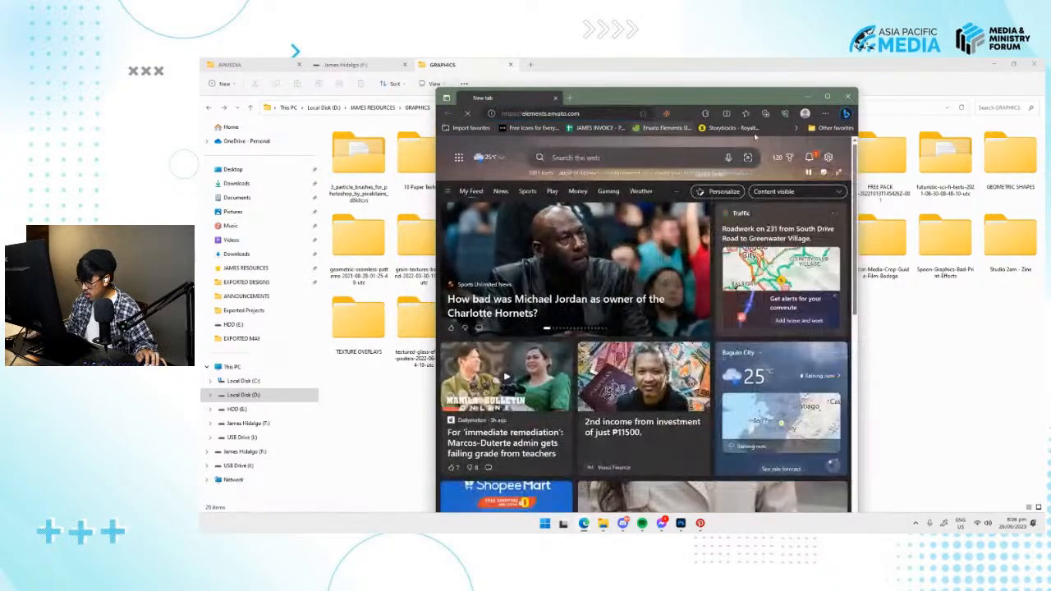
click(827, 97)
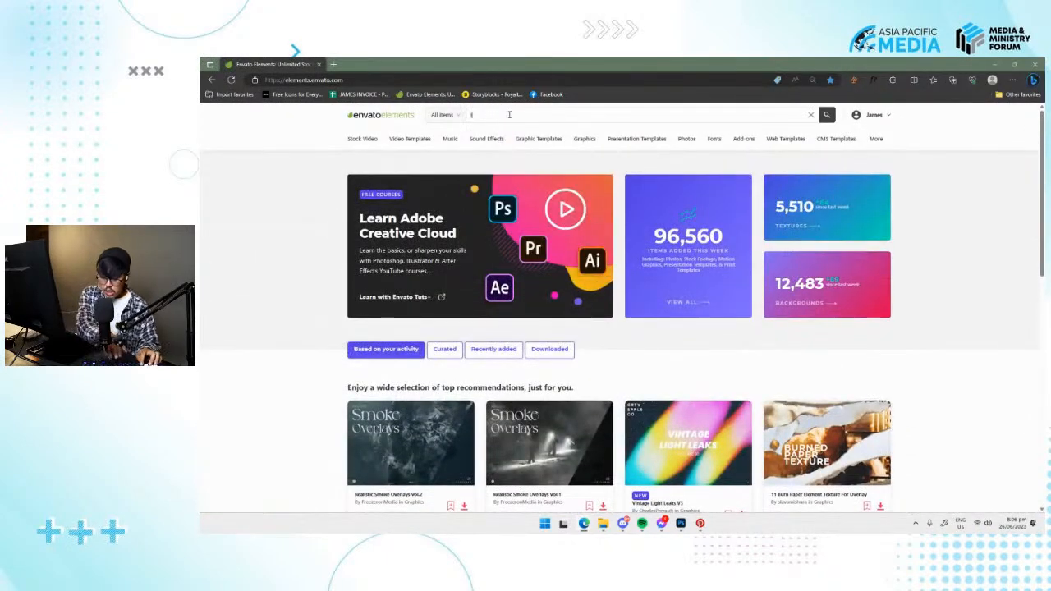
key(BackSpace)
text(fire sparks)
key(Return)
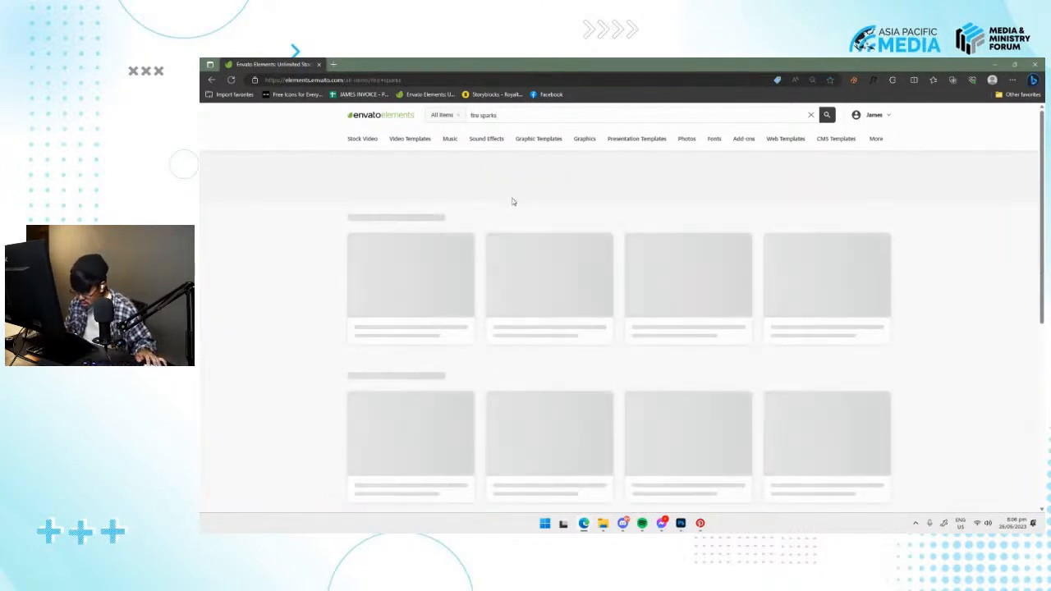
Look through the fire sparks results and open the full photo category to examine the available images.
scroll(517, 210, down, 2)
scroll(584, 253, up, 2)
scroll(542, 253, down, 3)
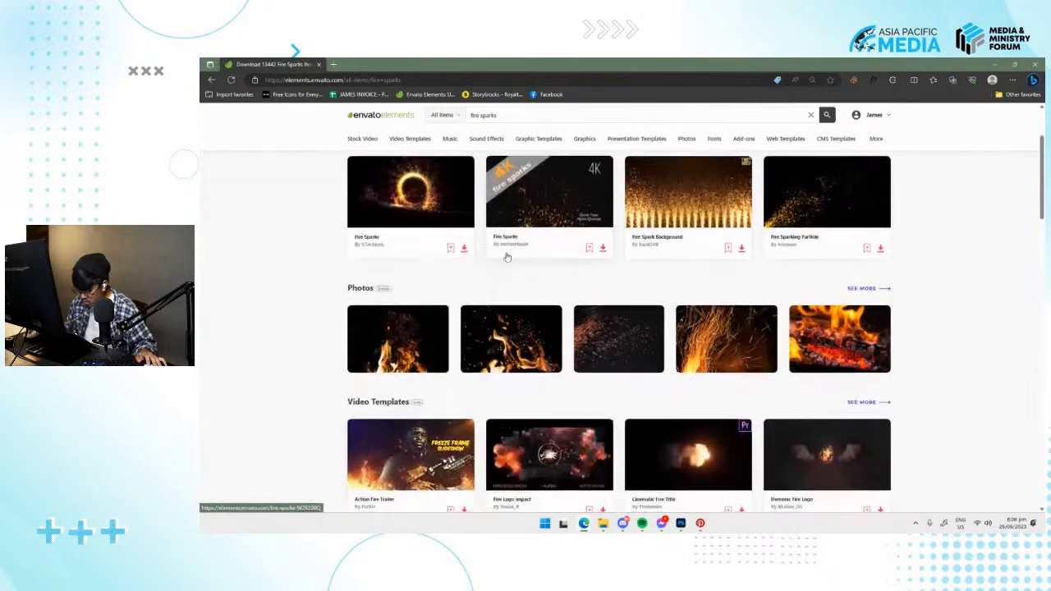
click(868, 288)
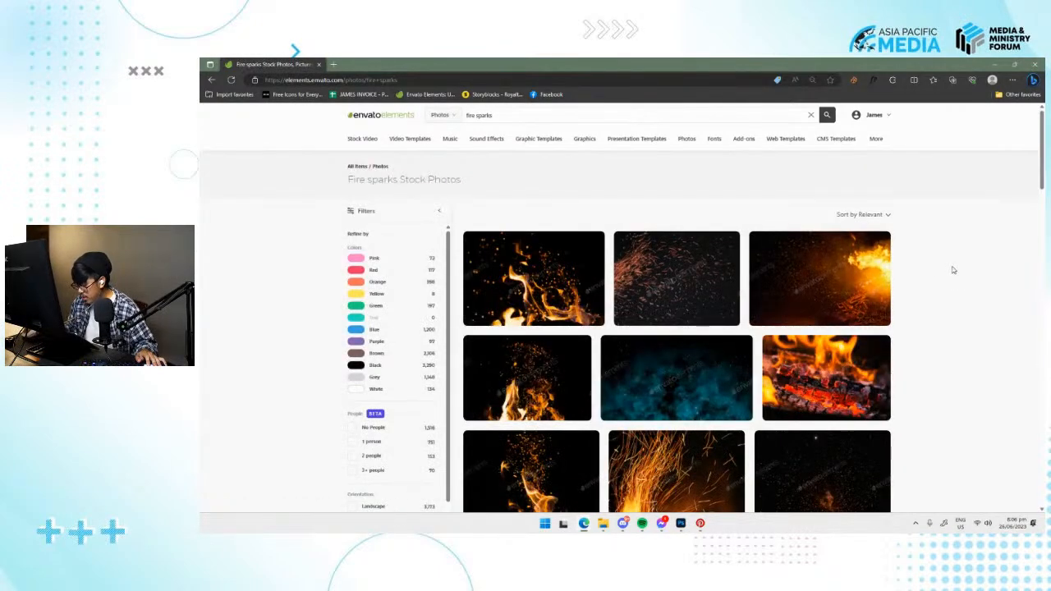
scroll(953, 270, down, 2)
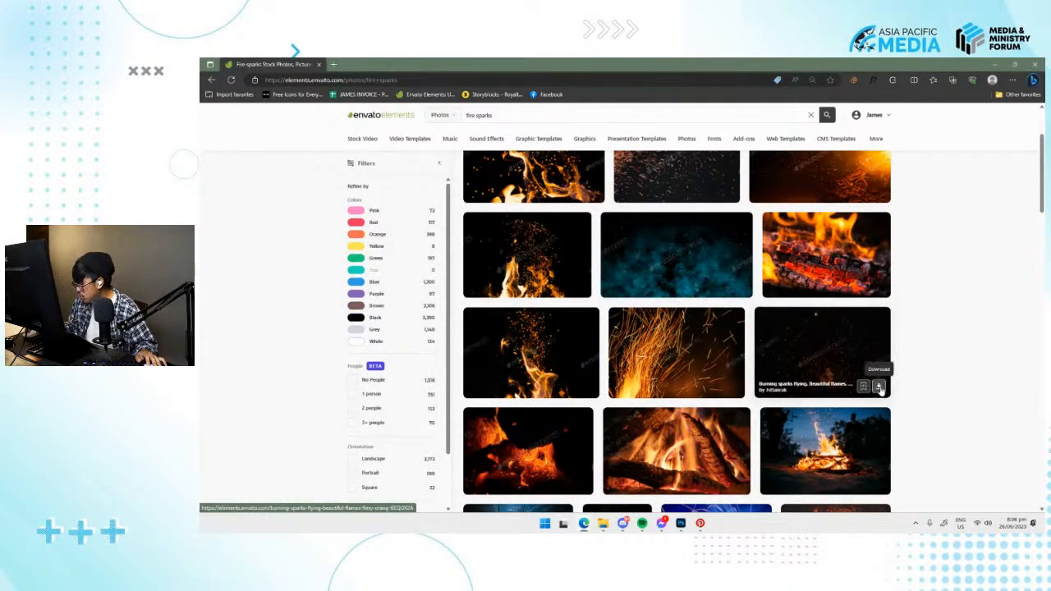
Search Google Images for "fire sparks overlay" in a new tab and preview the first Vecteezy result.
key(ctrl+t)
text(google.com)
key(Return)
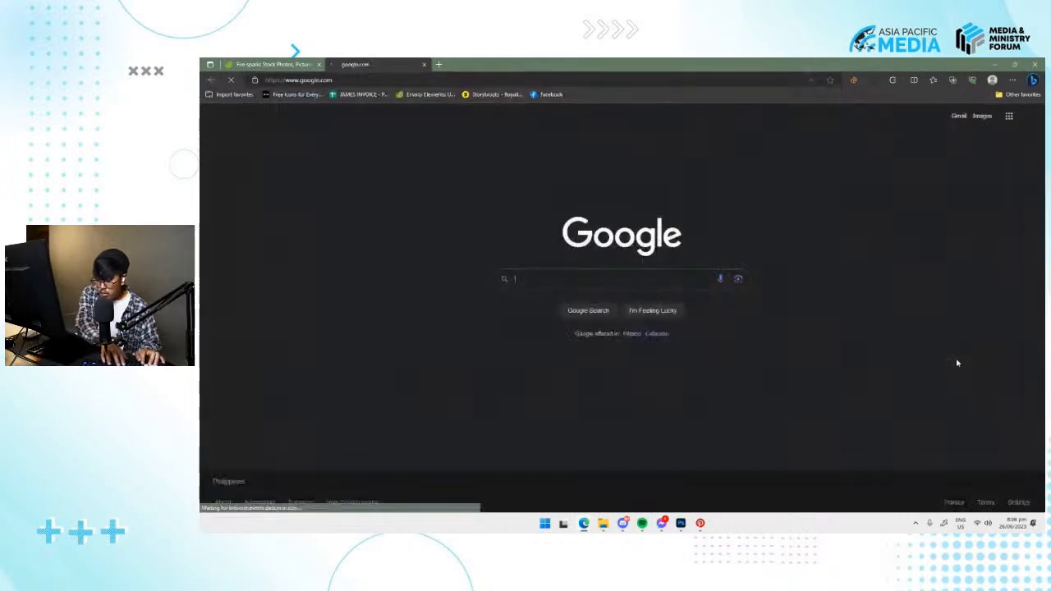
text(fire spark)
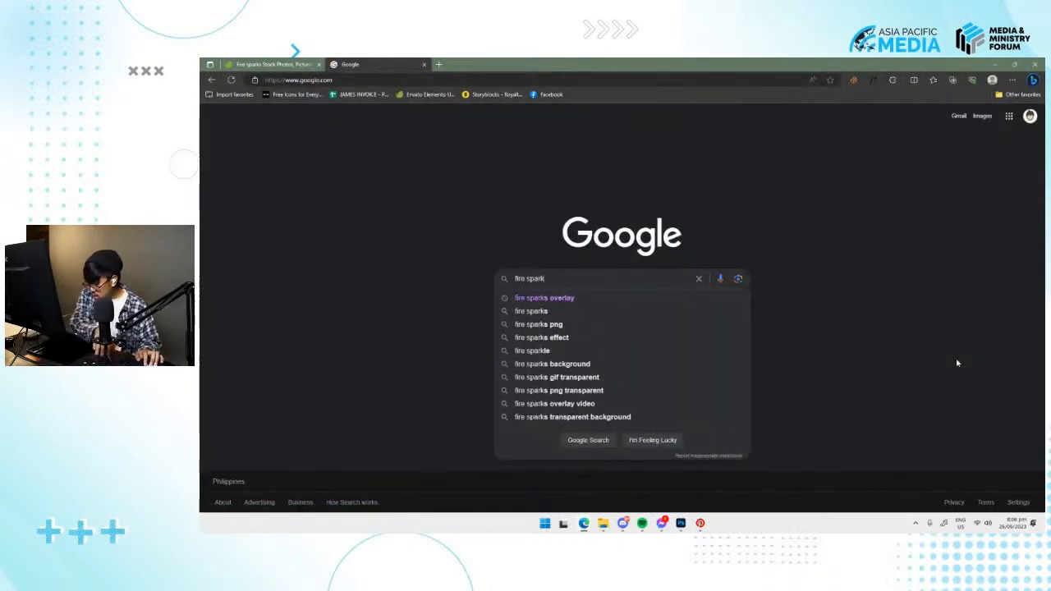
click(627, 303)
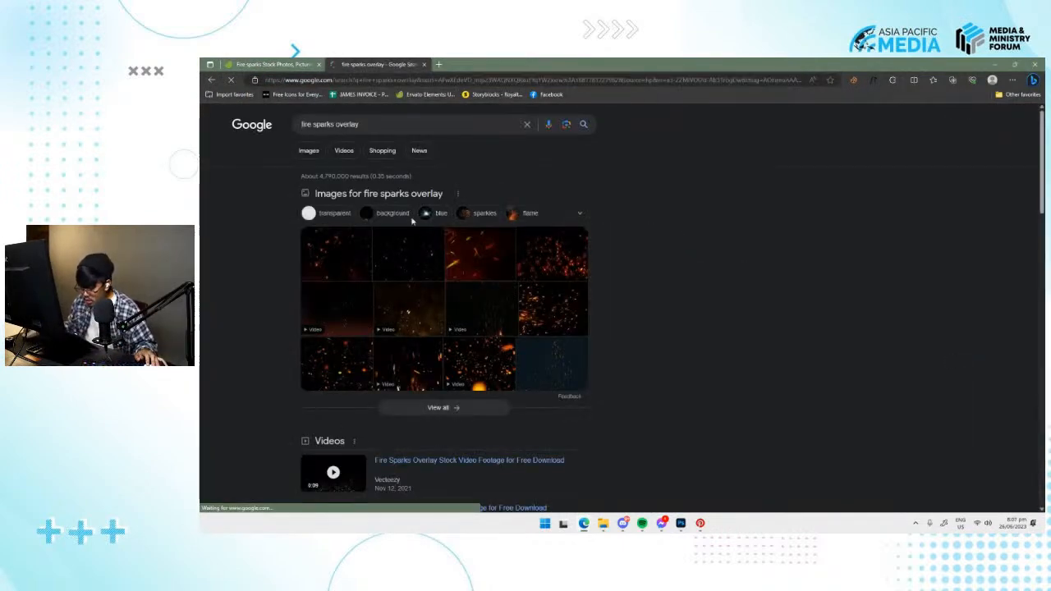
click(310, 153)
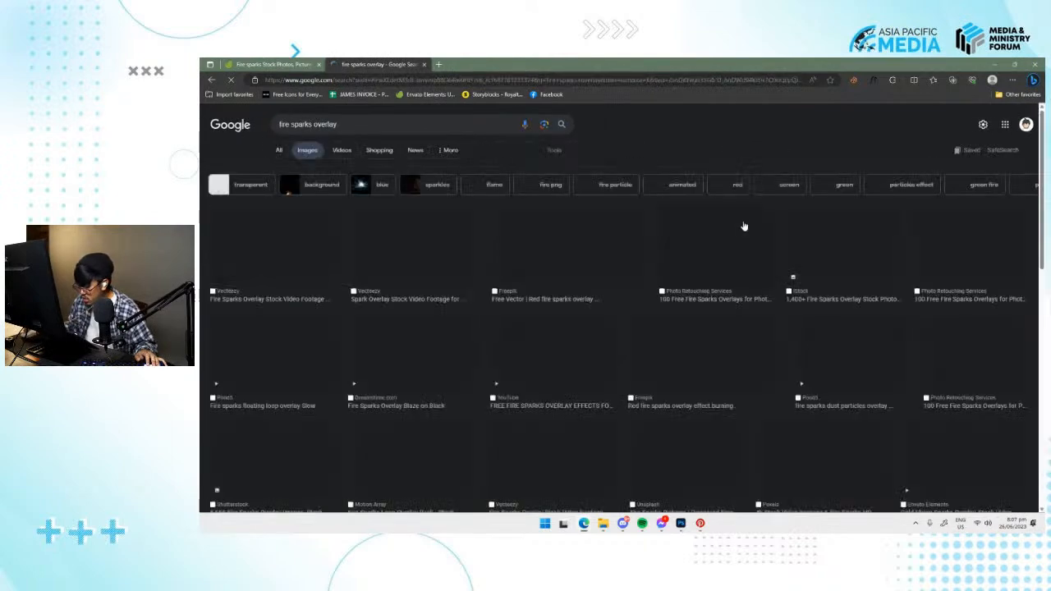
click(260, 267)
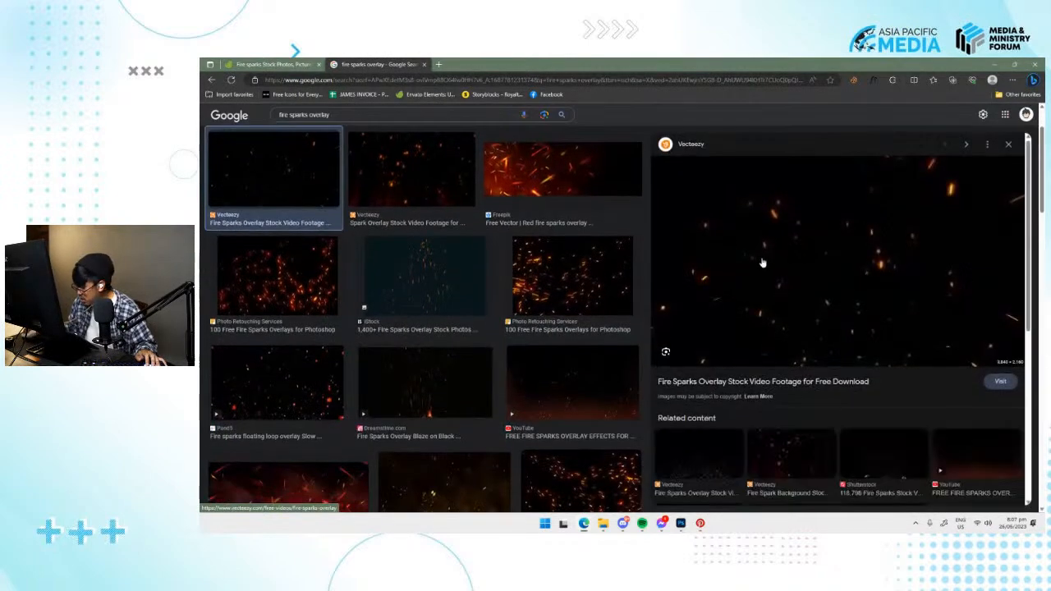
Visit the previewed result's Vecteezy page, examine its fire sparks overlay videos, and return to the Google image results.
click(1001, 383)
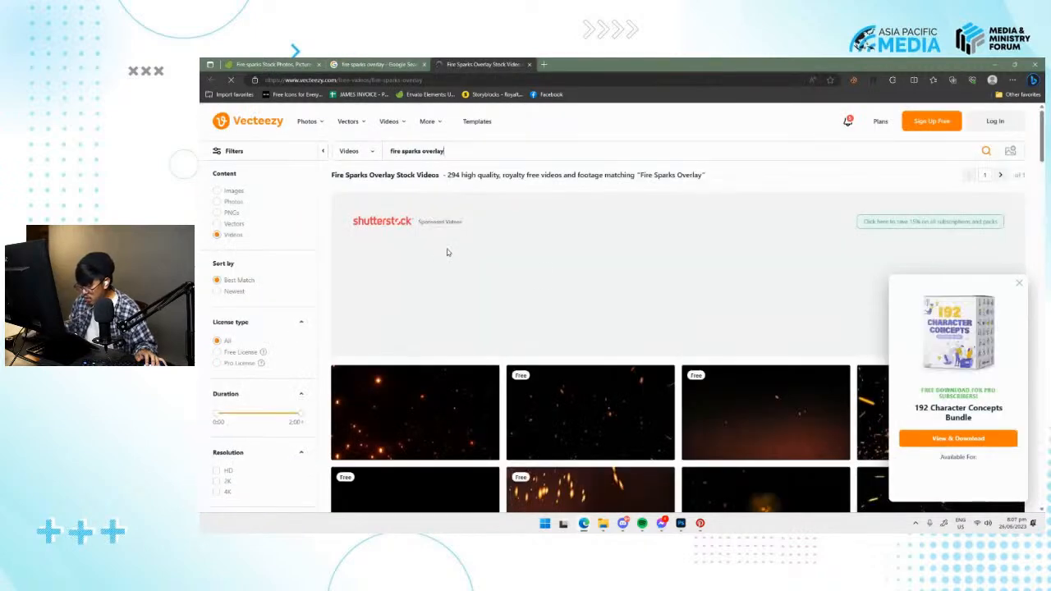
scroll(499, 335, down, 2)
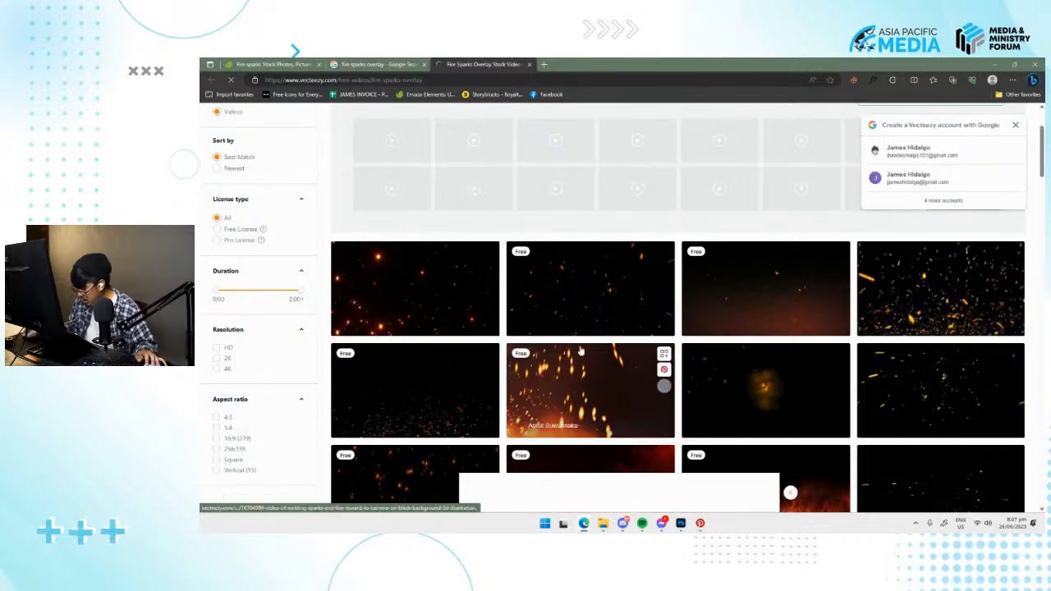
scroll(496, 370, down, 1)
scroll(517, 365, down, 1)
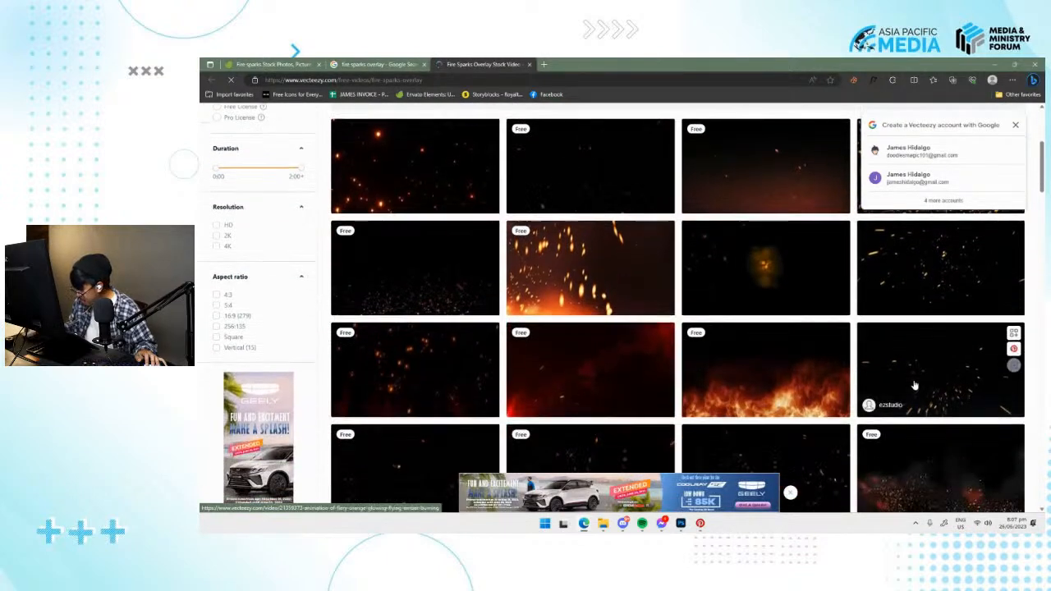
scroll(531, 363, up, 2)
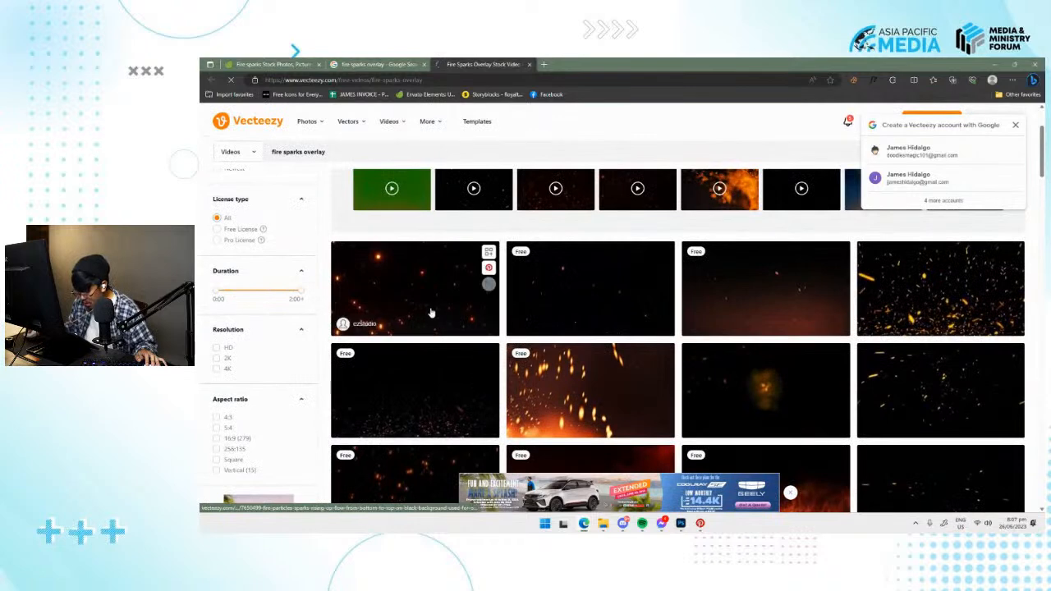
click(576, 293)
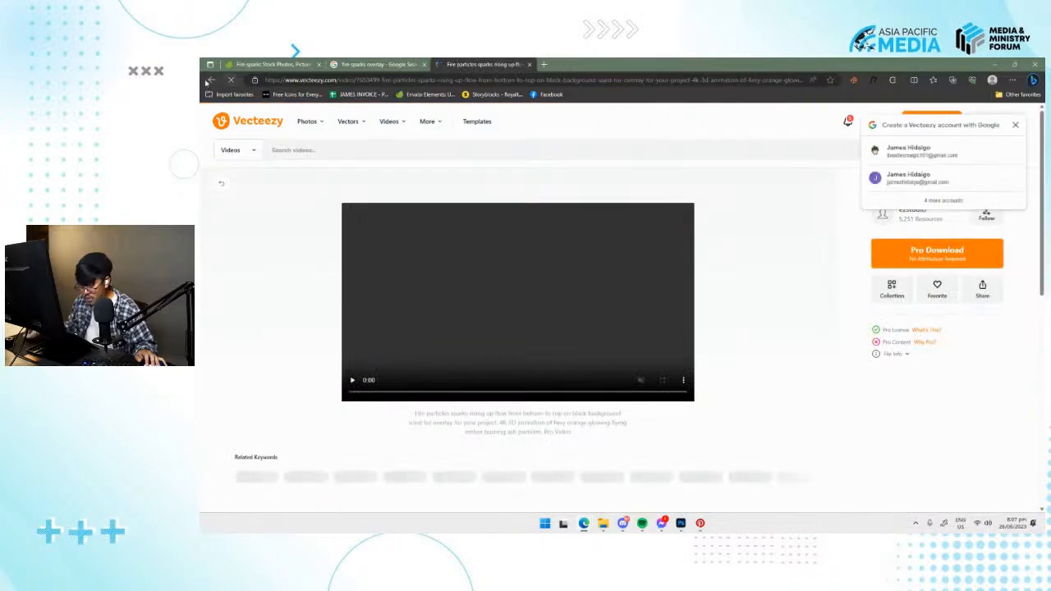
click(210, 81)
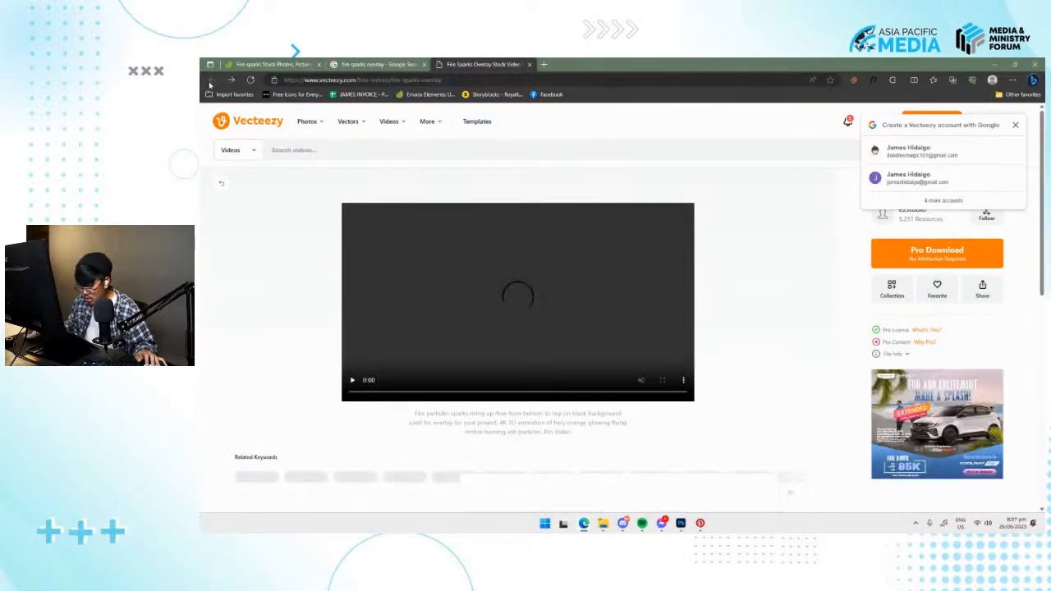
click(374, 66)
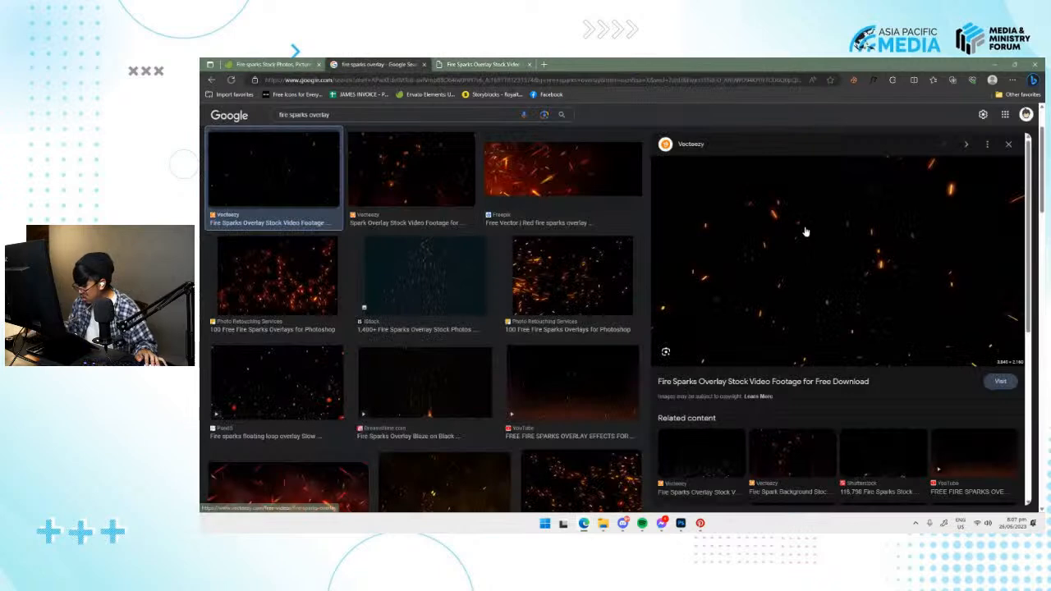
Open the previewed Vecteezy fire sparks image in its own browser tab and check the Vecteezy video page.
right_click(853, 263)
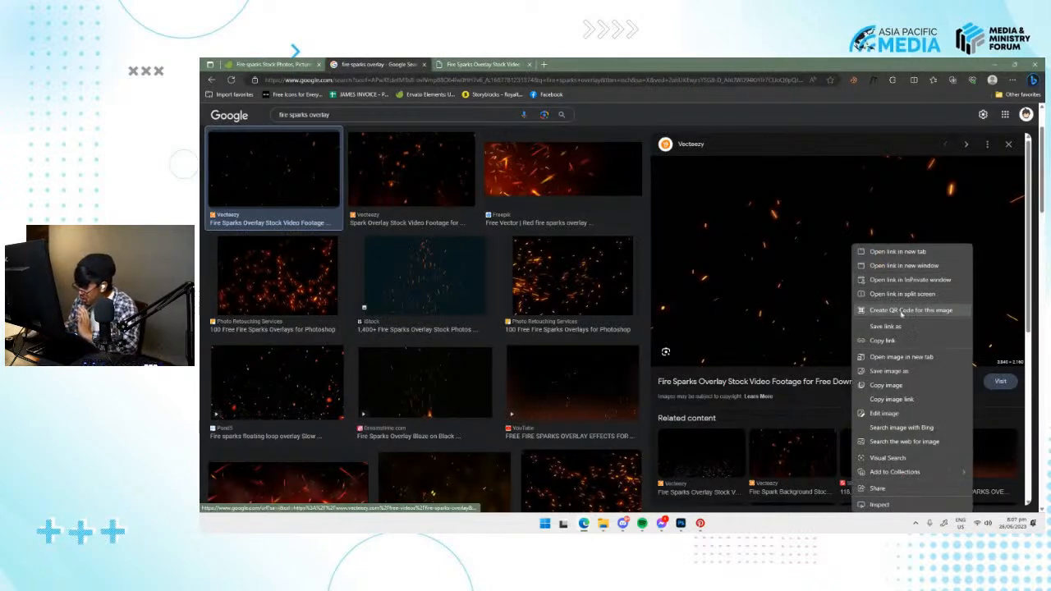
right_click(780, 290)
click(830, 357)
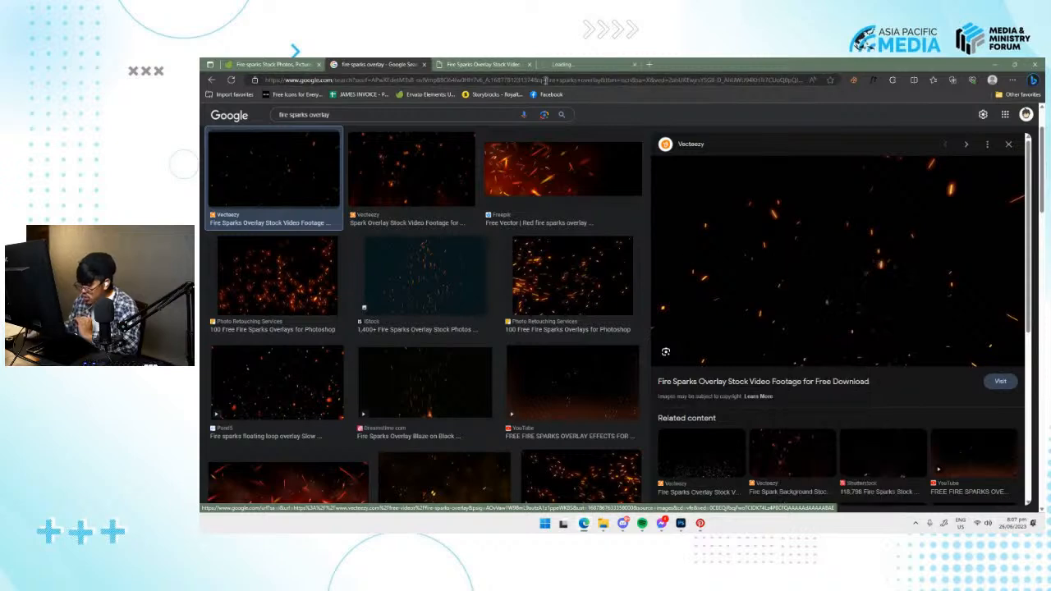
click(568, 66)
click(484, 64)
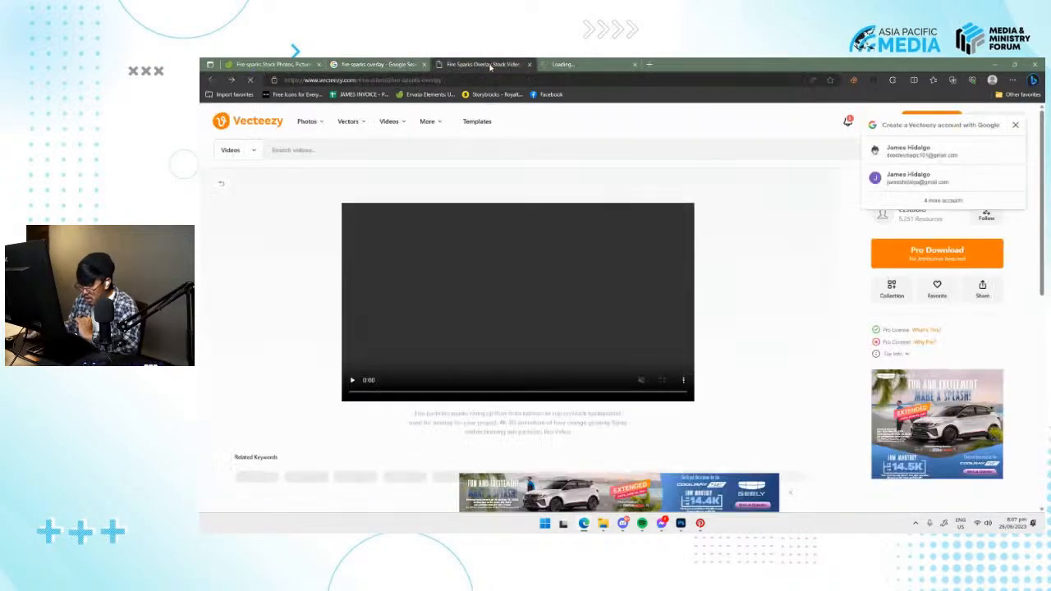
click(380, 64)
Try opening the previewed sparks image in another tab, close that duplicate tab and recheck the first image tab.
right_click(870, 257)
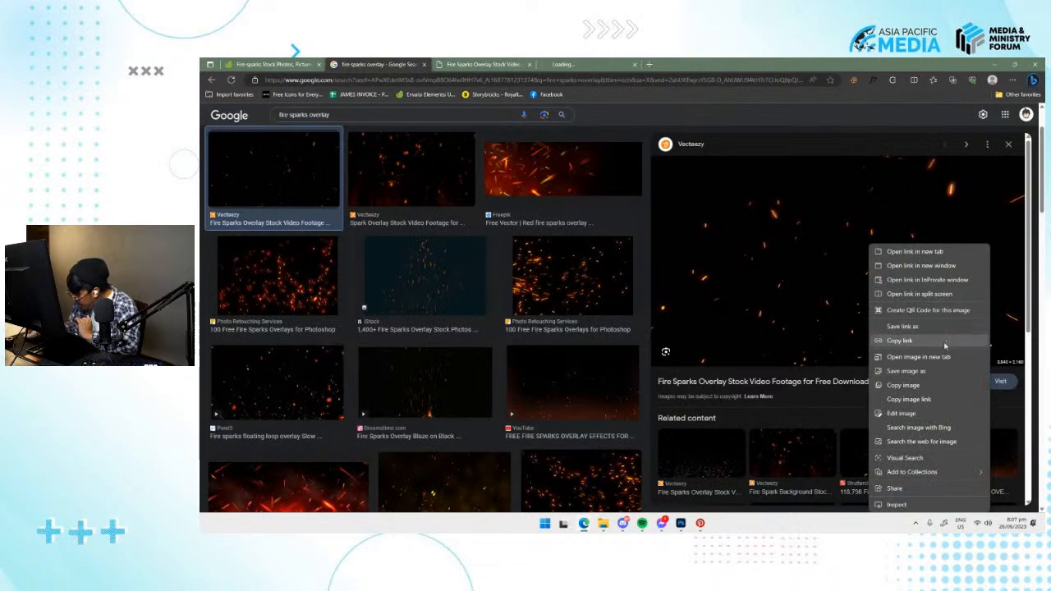
click(919, 357)
click(625, 64)
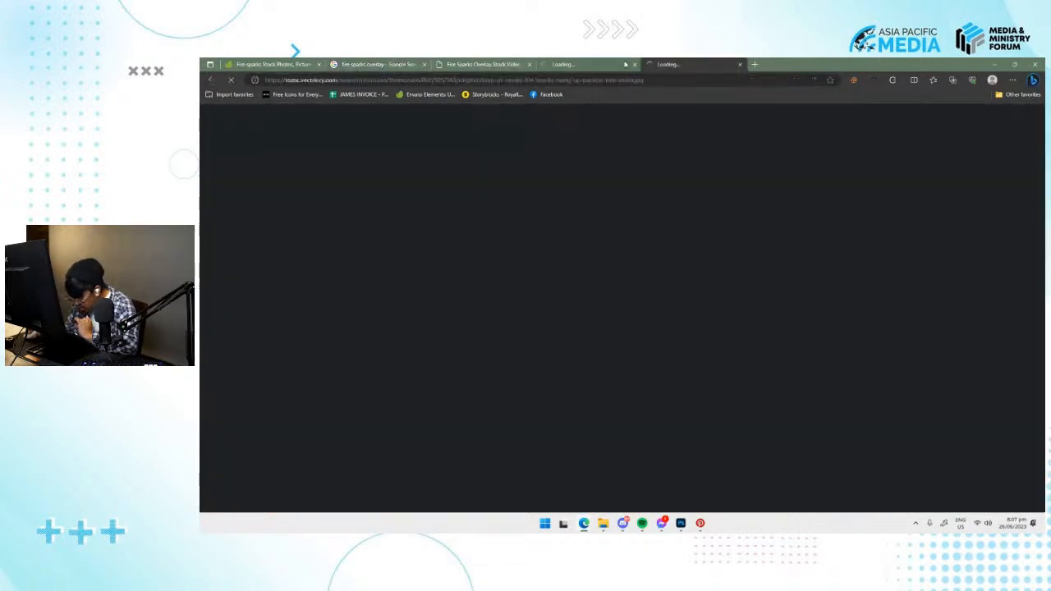
click(739, 65)
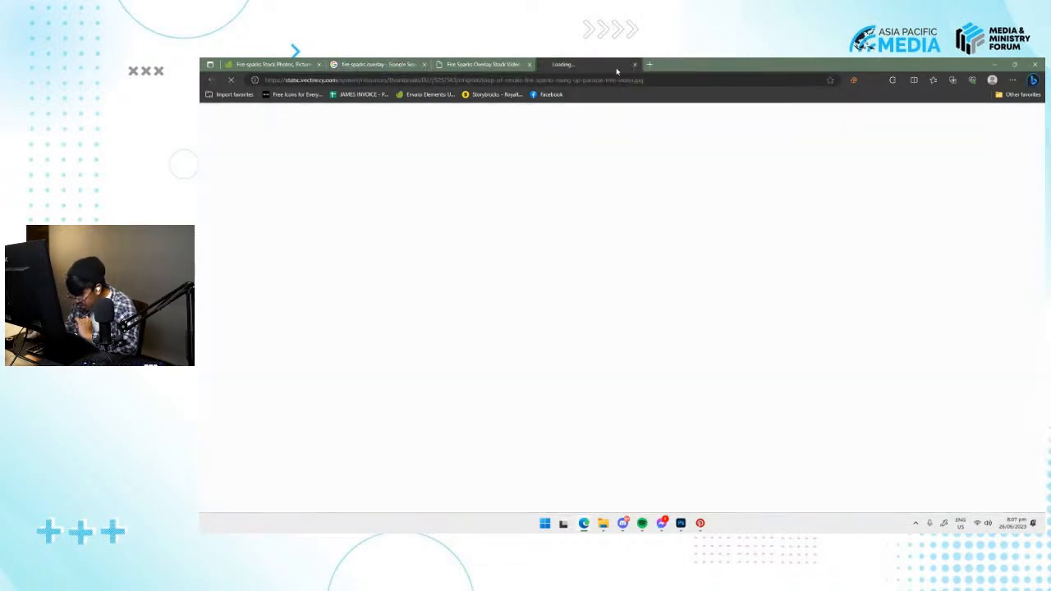
click(480, 66)
key(super+Tab)
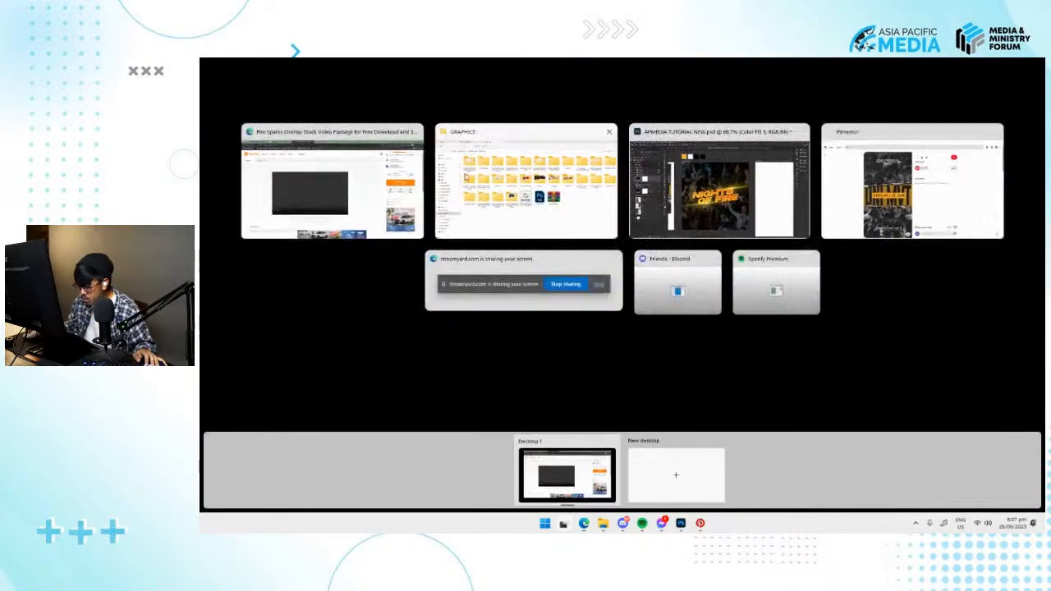
click(398, 153)
click(561, 66)
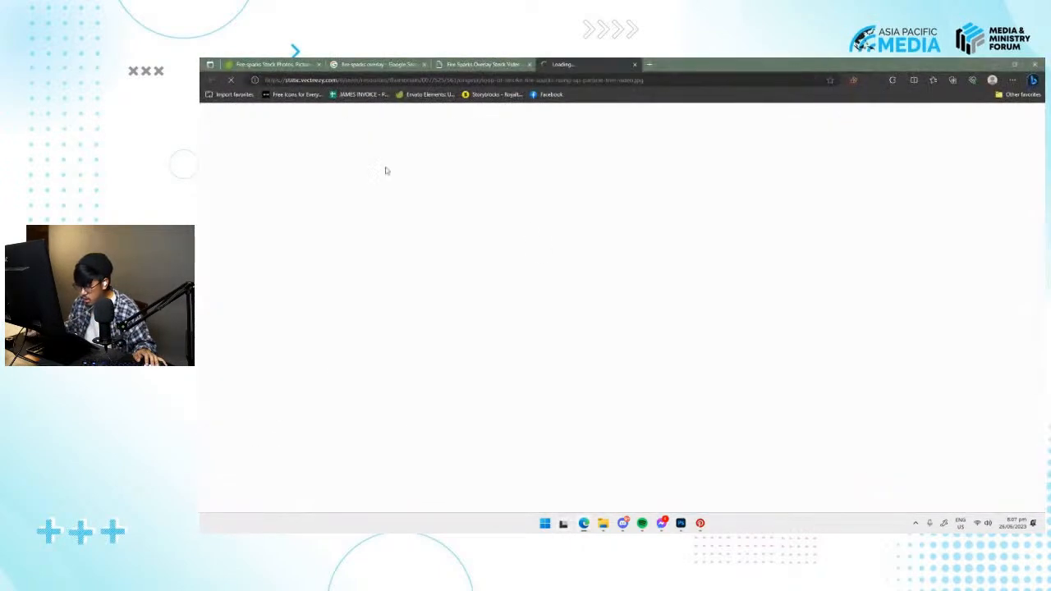
Return to the Envato Elements fire sparks photos and download the dark burning sparks photo from the third row.
click(271, 64)
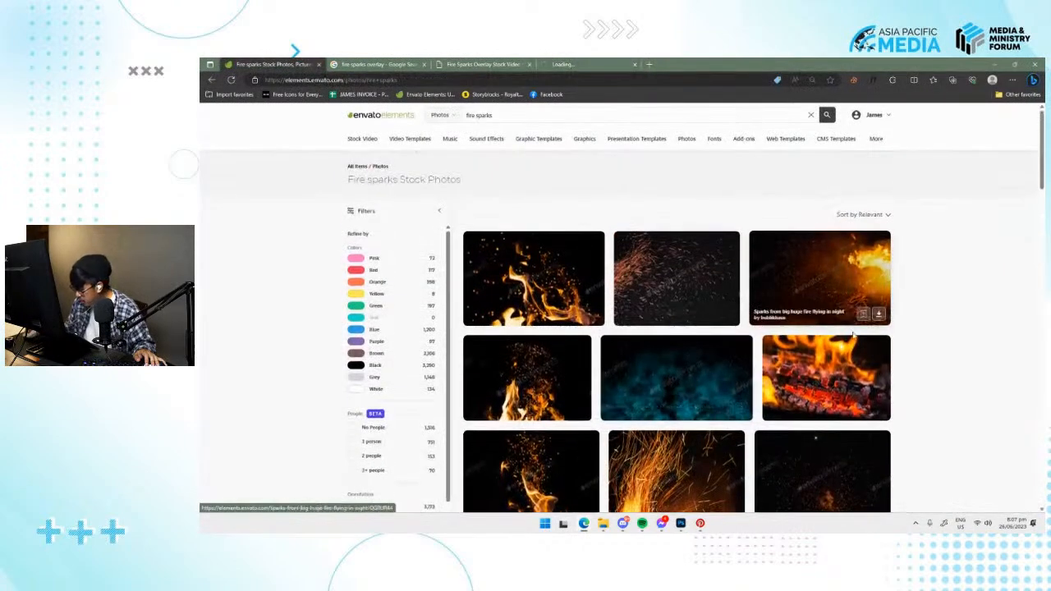
scroll(849, 321, down, 2)
click(878, 386)
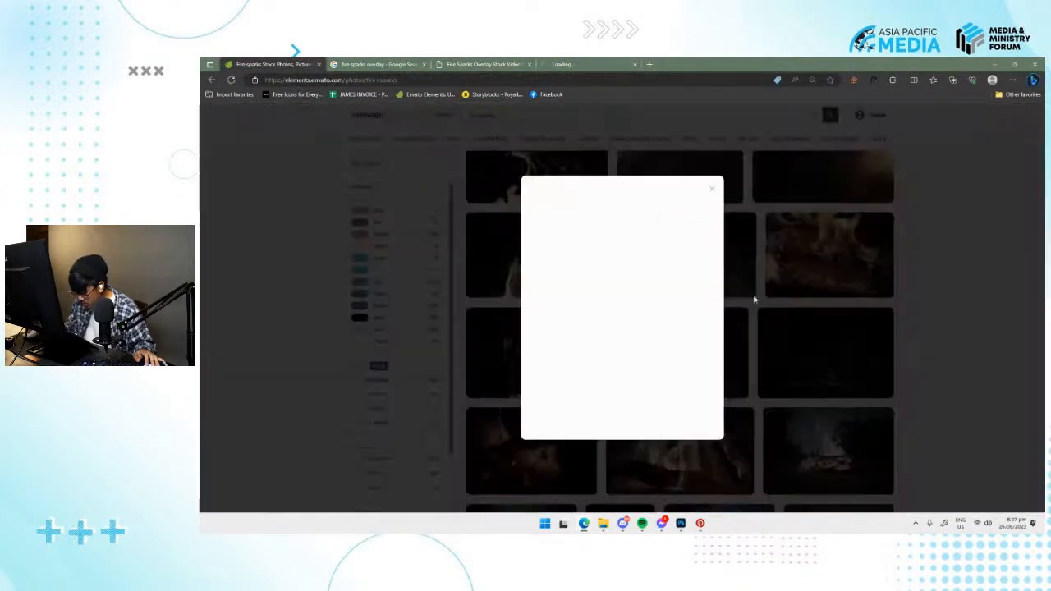
click(557, 385)
click(721, 201)
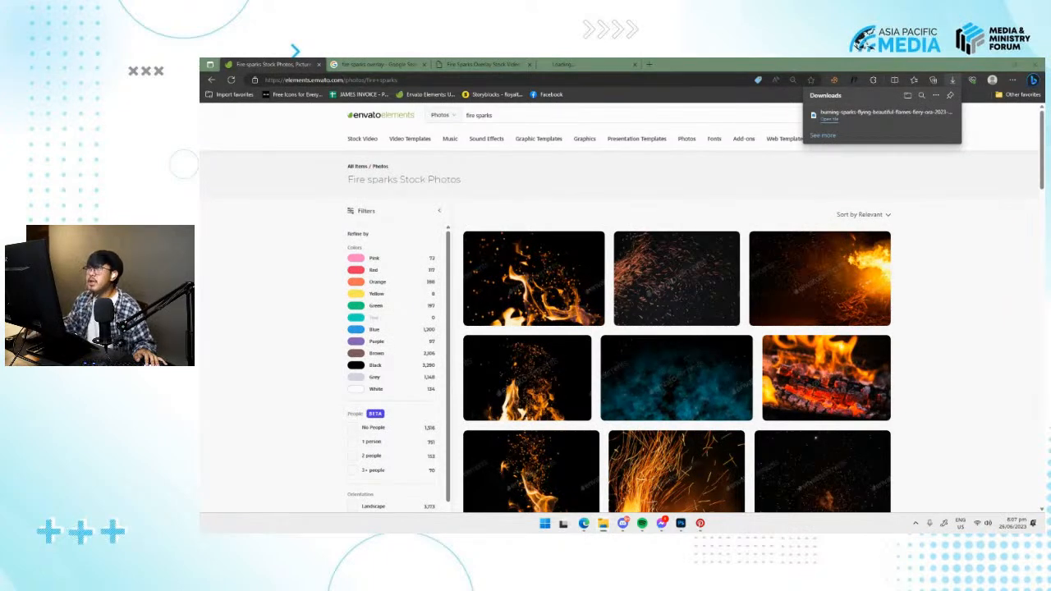
Place the downloaded burning sparks photo into the Photoshop document and scale it to cover the SQUARE POSTER artboard.
drag(680, 276, 621, 373)
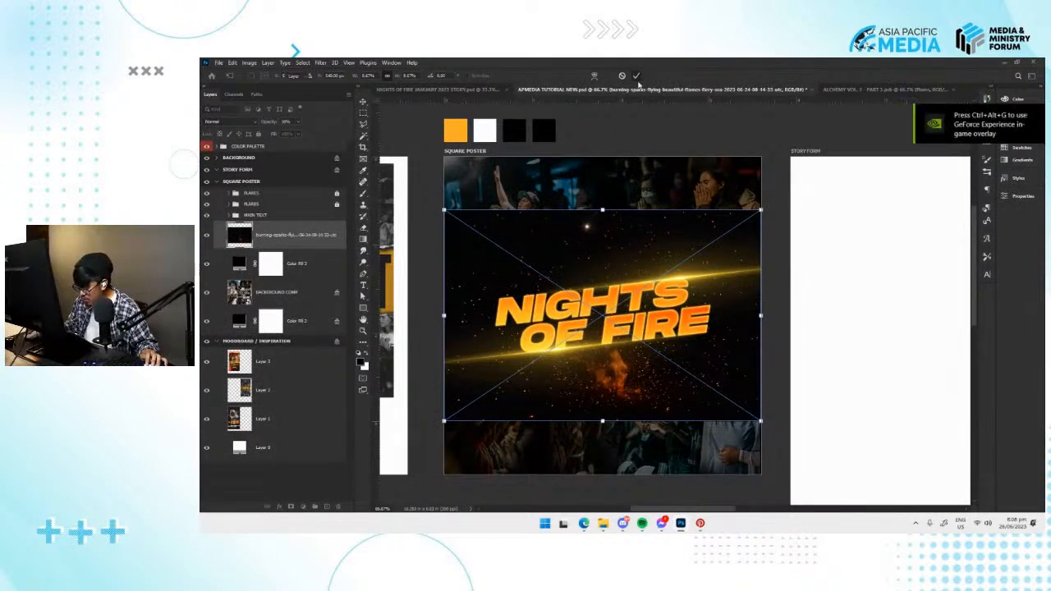
key(ctrl+minus)
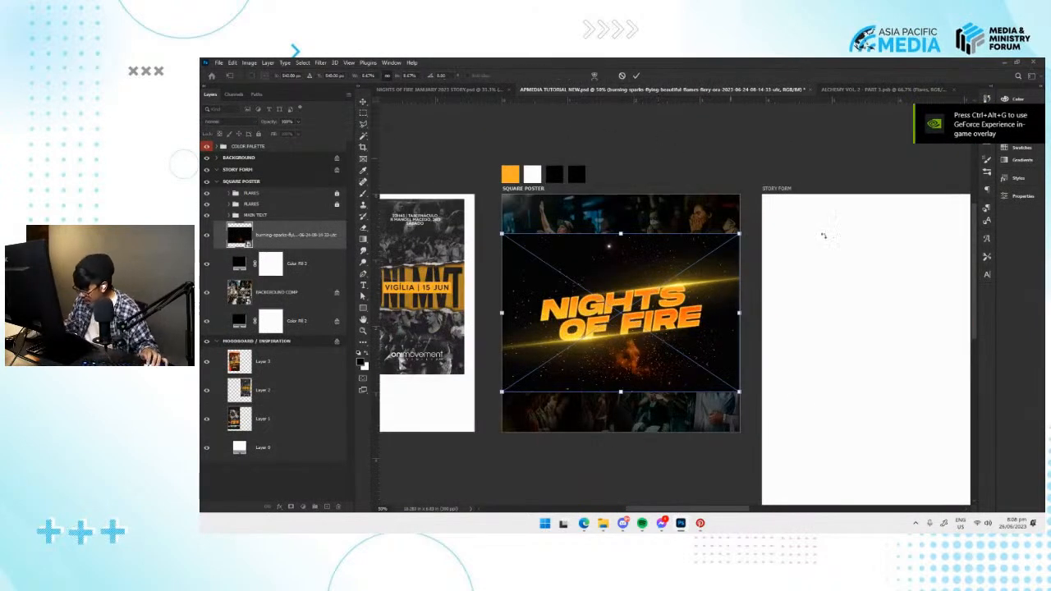
mouse_move(739, 393)
mouse_down()
mouse_move(797, 447)
mouse_move(732, 408)
mouse_move(734, 419)
mouse_move(729, 385)
mouse_up()
key(Return)
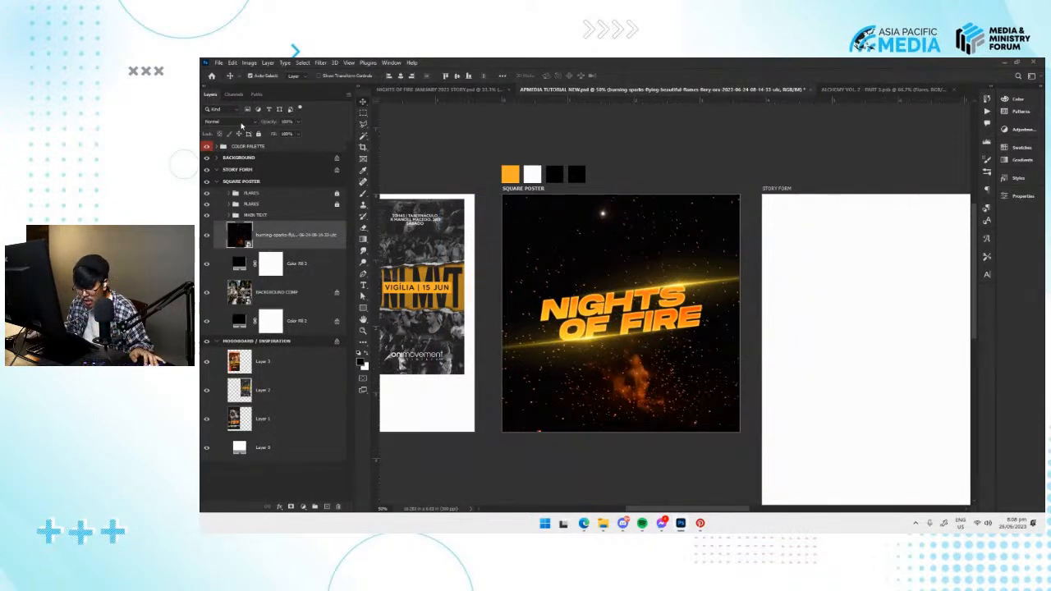
Set the burning sparks layer's blending mode to Screen and move the image lower on the square poster.
click(241, 124)
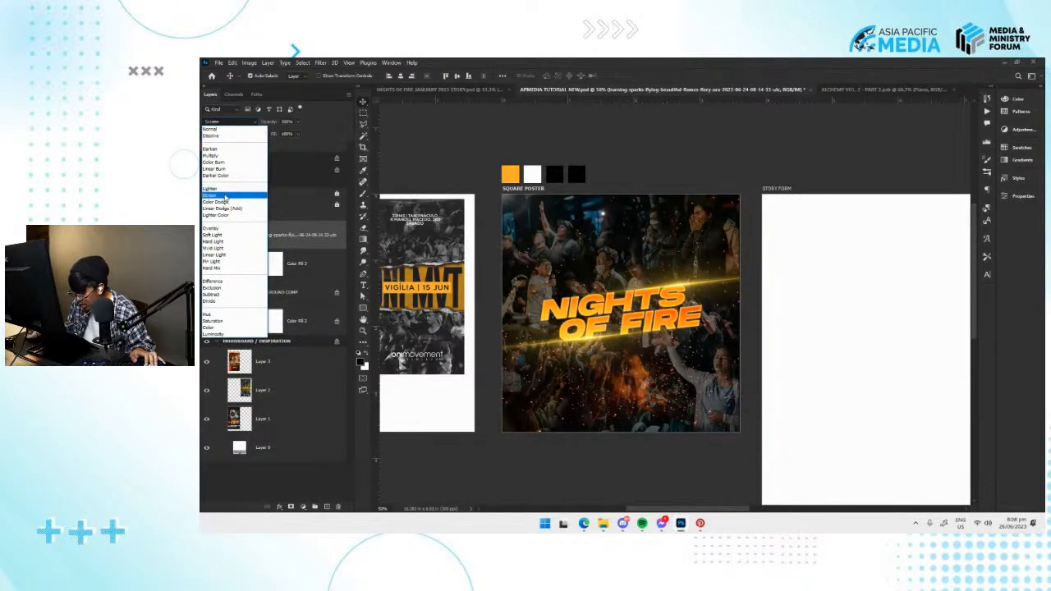
click(225, 194)
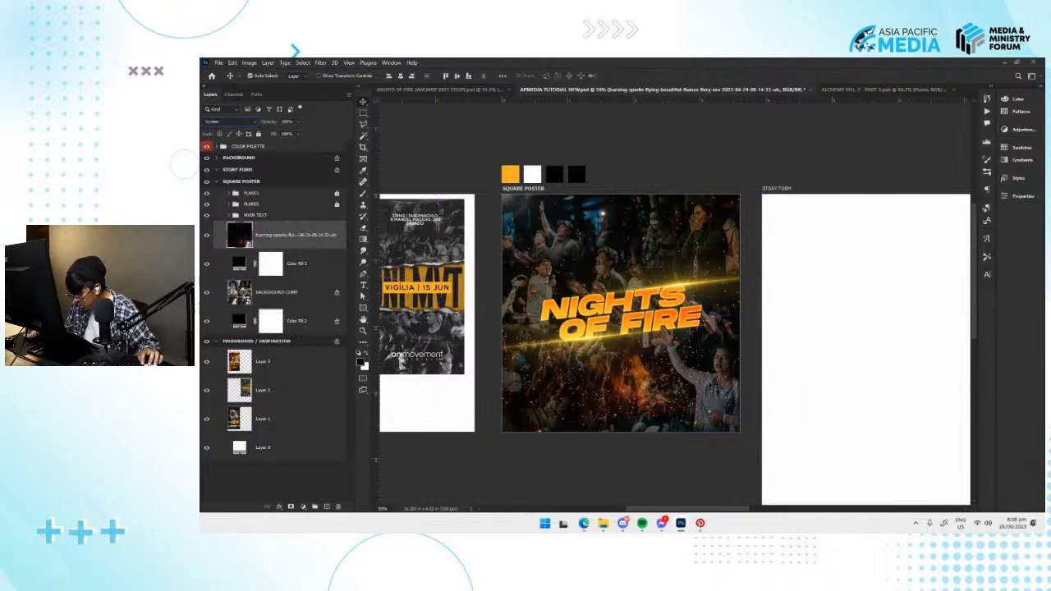
key(ctrl+t)
drag(716, 375, 712, 423)
key(Return)
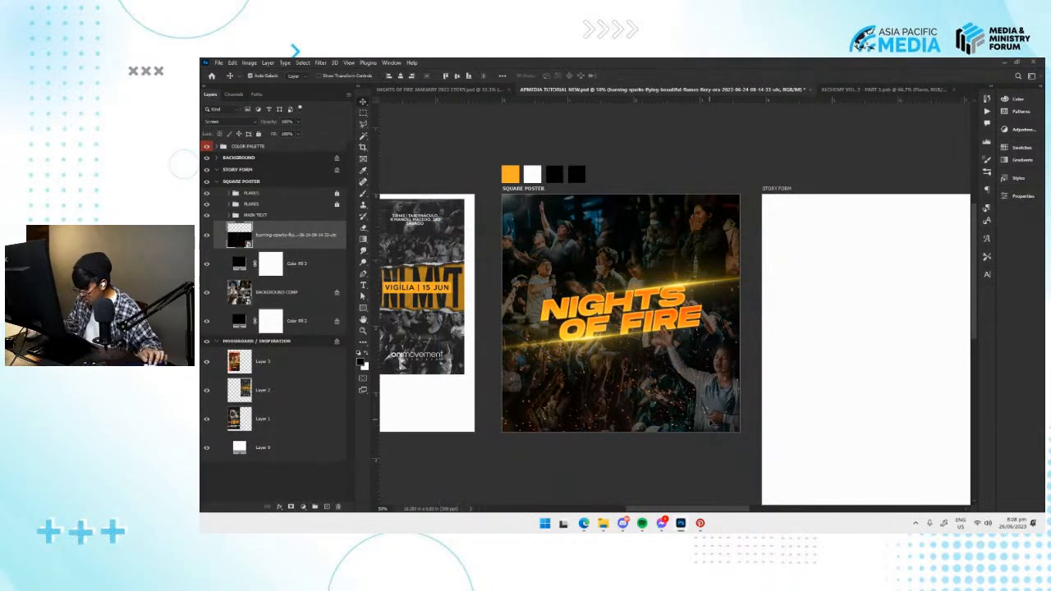
key(ctrl+plus)
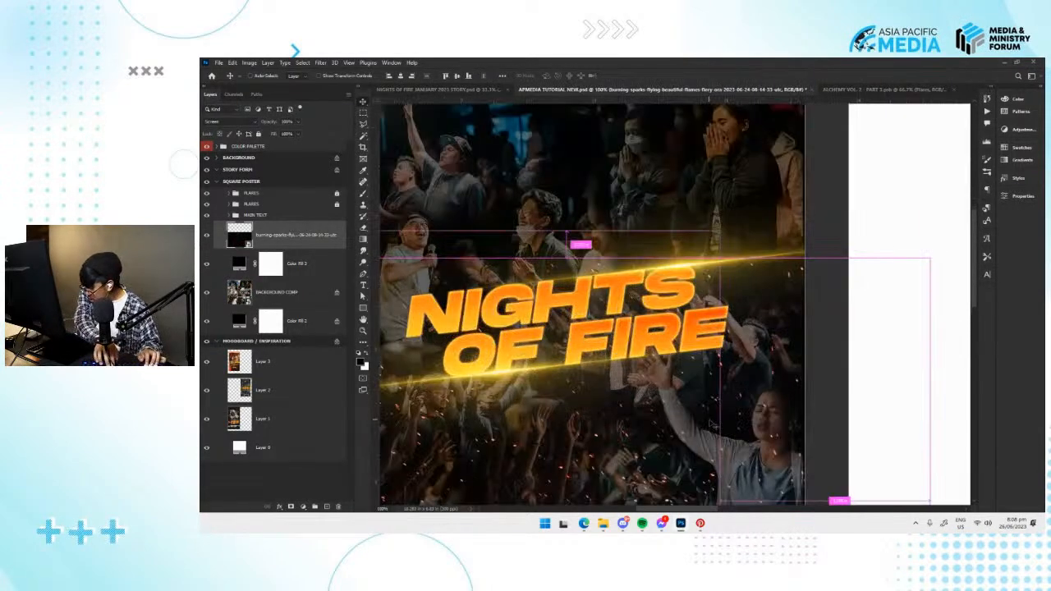
key(ctrl+minus)
Scale and reposition the burning sparks image so its sparks spread across the whole square poster, and save the document.
key(ctrl+t)
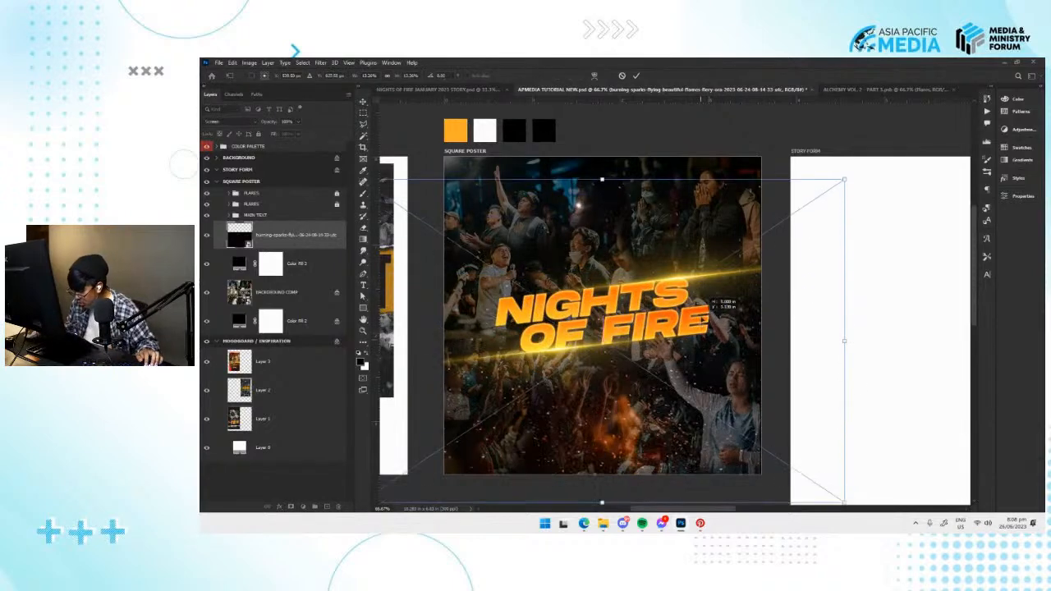
key(ctrl+minus)
key(ctrl+minus)
key(ctrl+minus)
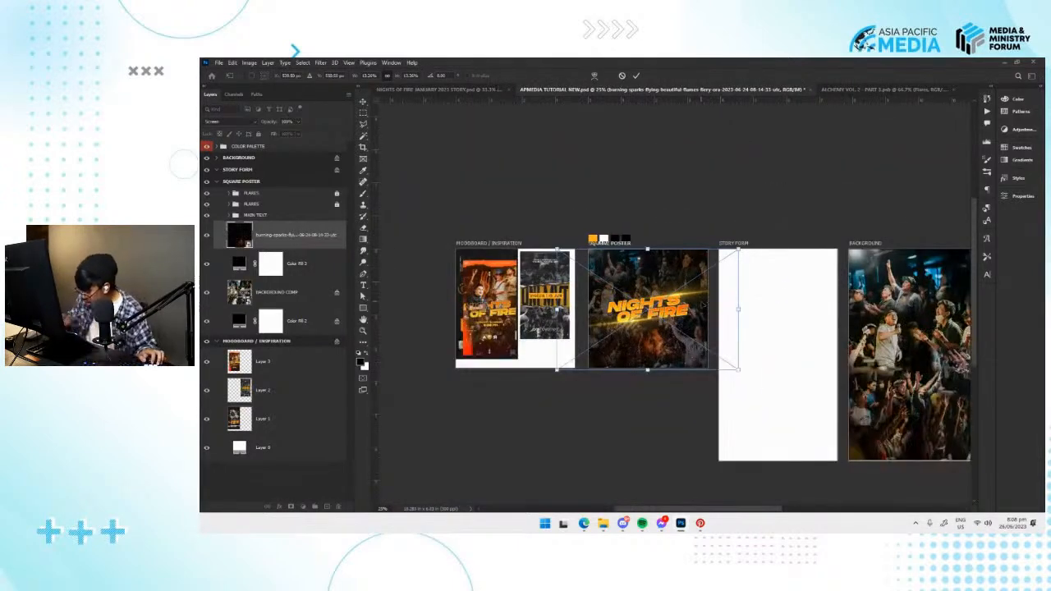
drag(703, 304, 722, 315)
mouse_move(738, 429)
mouse_down()
mouse_move(762, 430)
mouse_move(797, 457)
mouse_move(810, 445)
mouse_move(728, 417)
mouse_up()
key(Return)
key(ctrl+plus)
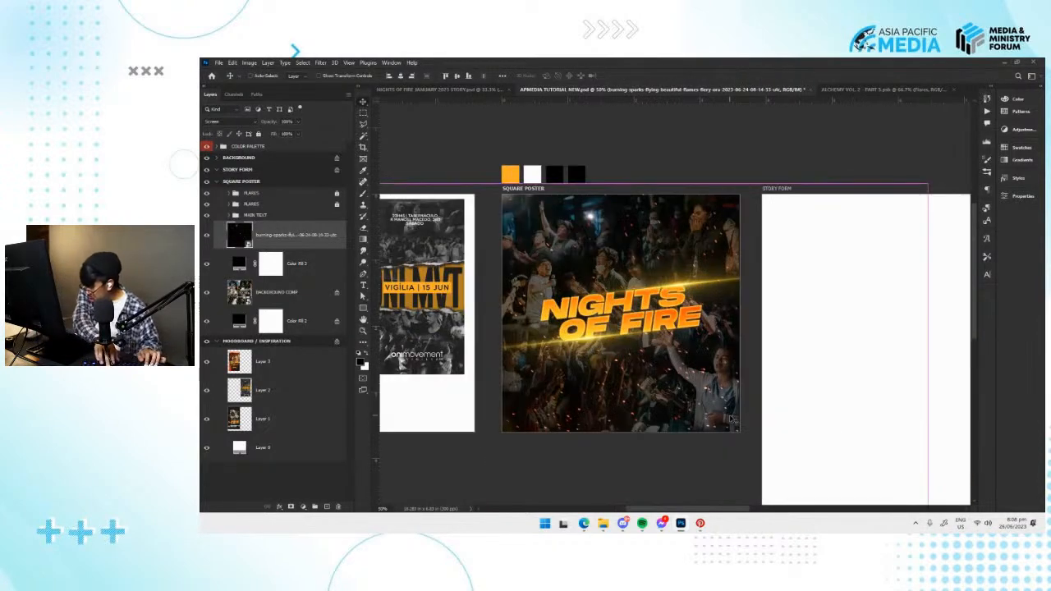
key(ctrl+plus)
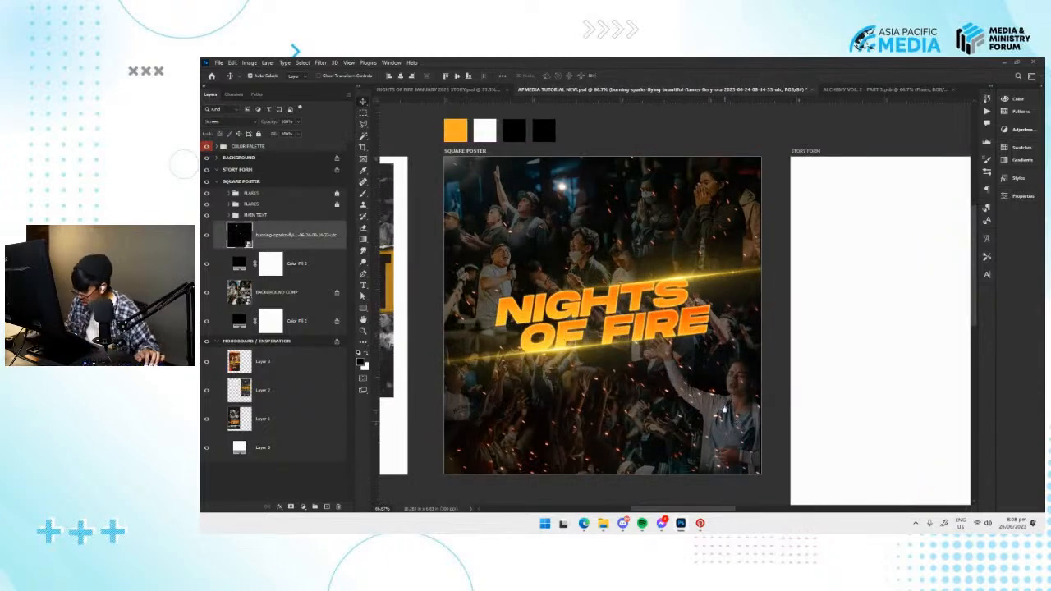
key(ctrl+s)
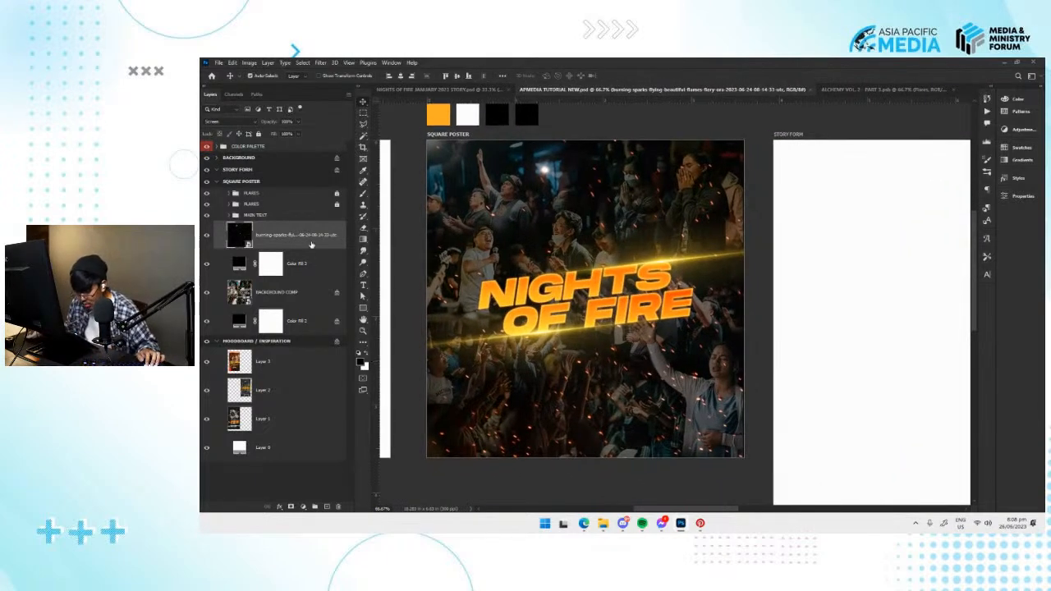
Try duplicating the burning sparks layer for a denser effect, and remove the copy.
key(ctrl+j)
drag(678, 398, 679, 382)
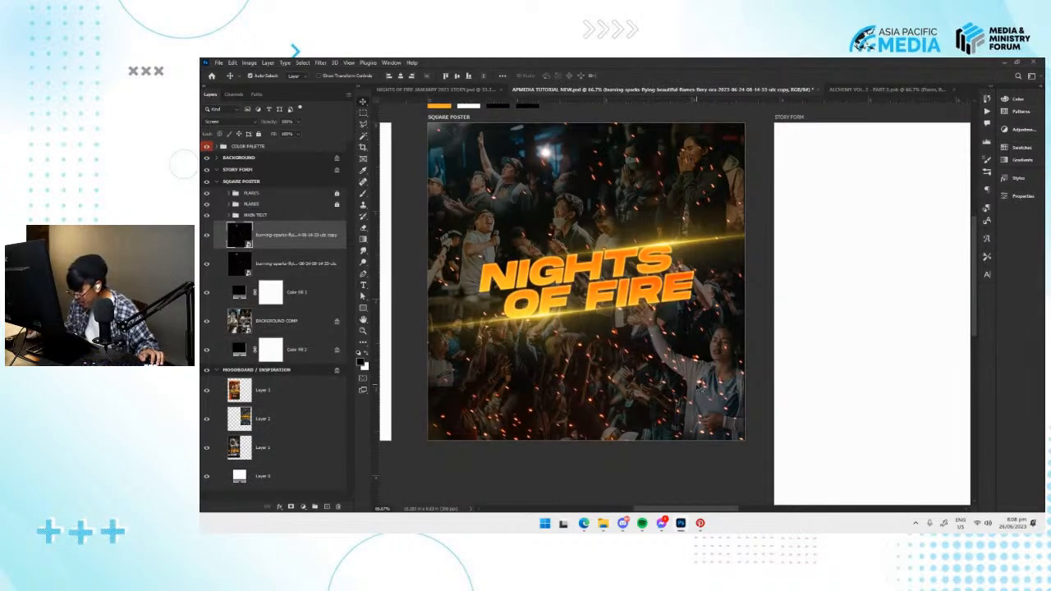
drag(693, 368, 695, 378)
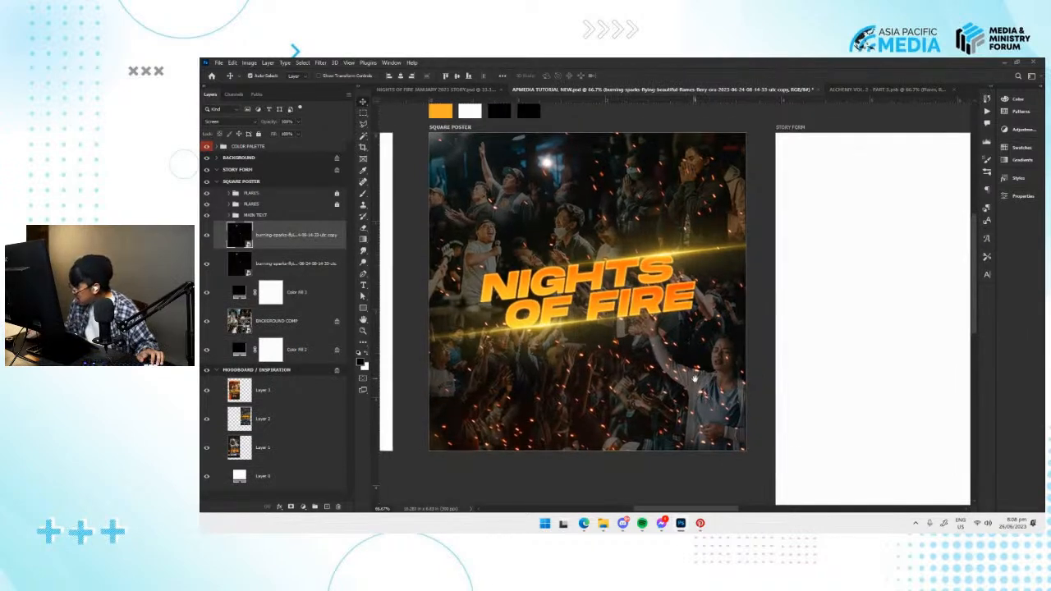
key(Delete)
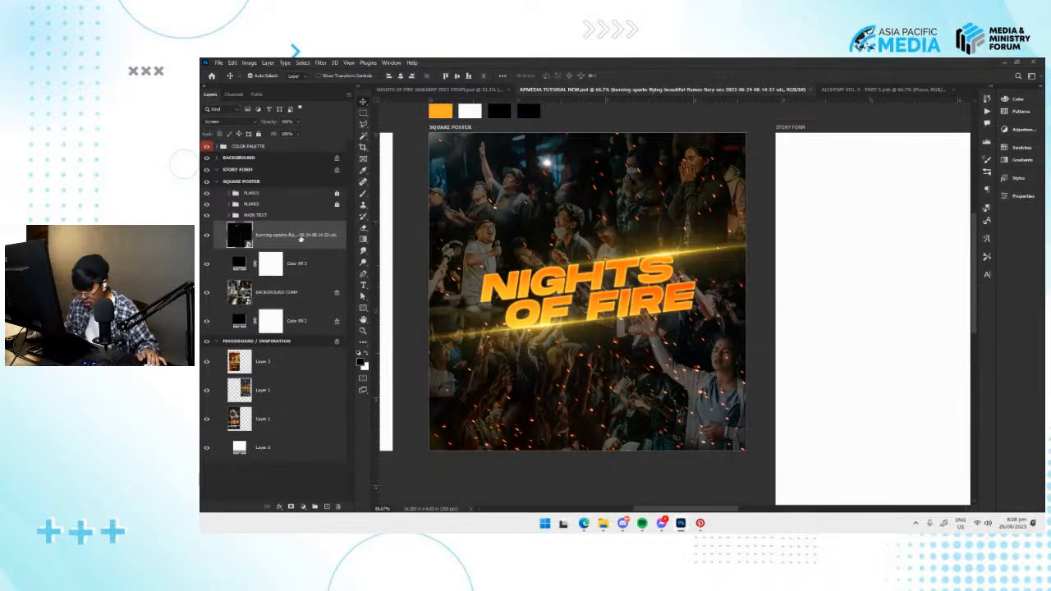
Start an Iris Blur on the burning sparks layer and move its center onto the square poster's lower-right area.
click(320, 63)
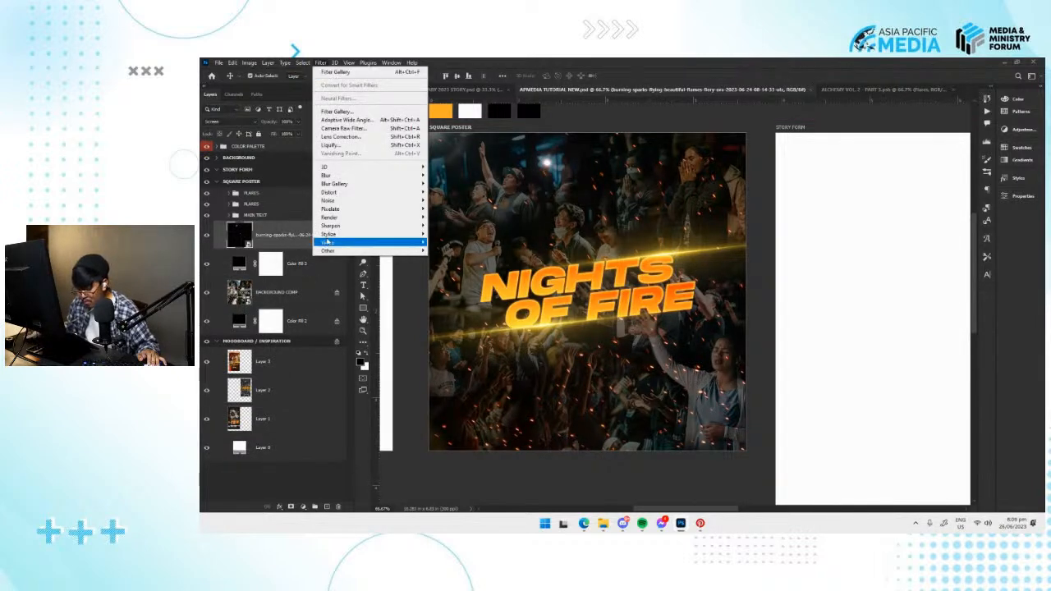
mouse_move(366, 184)
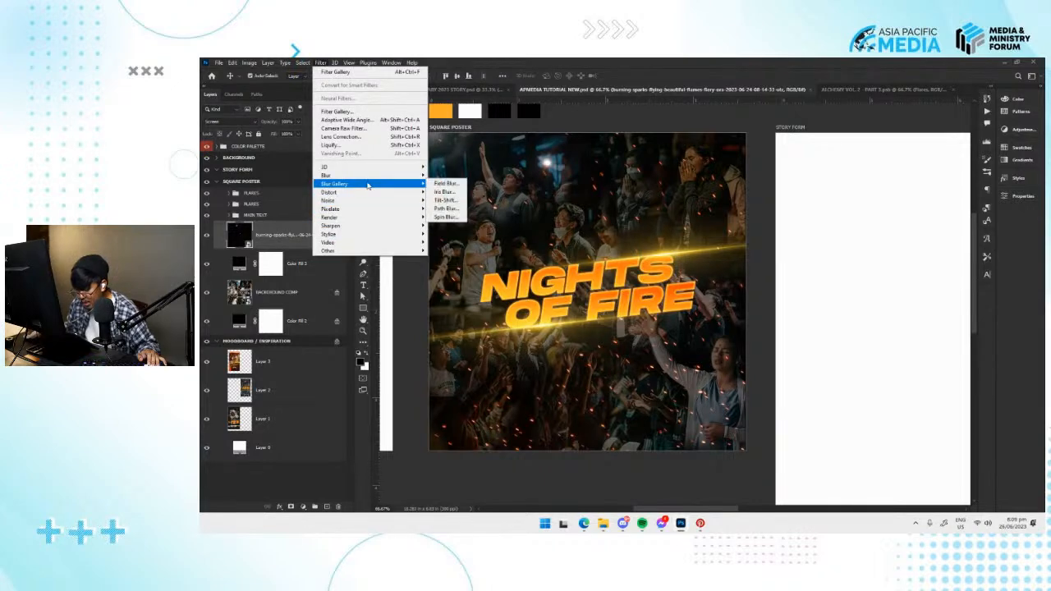
click(453, 193)
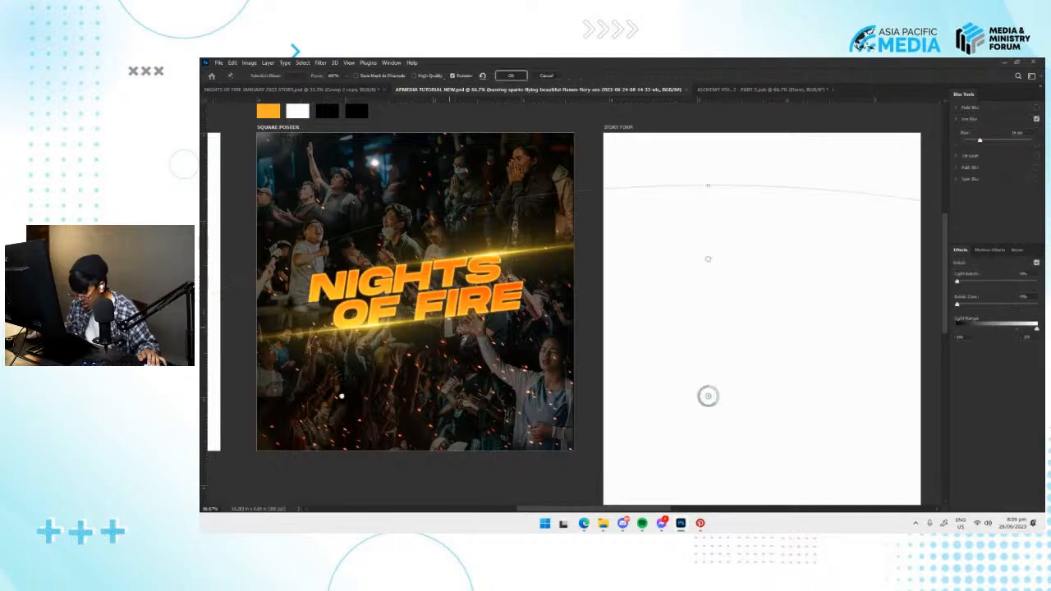
drag(618, 347, 727, 317)
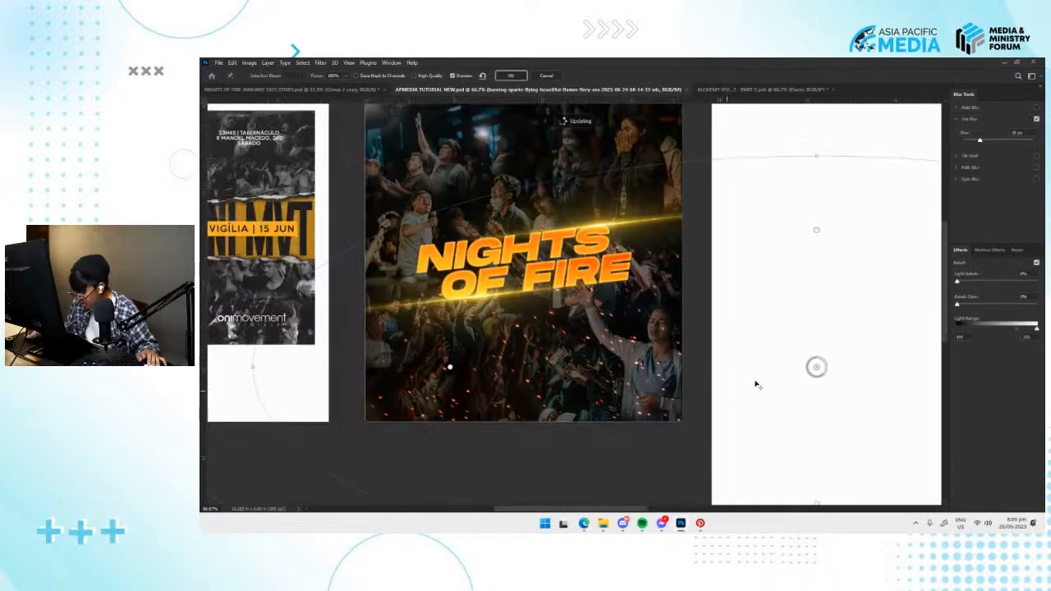
drag(816, 368, 614, 341)
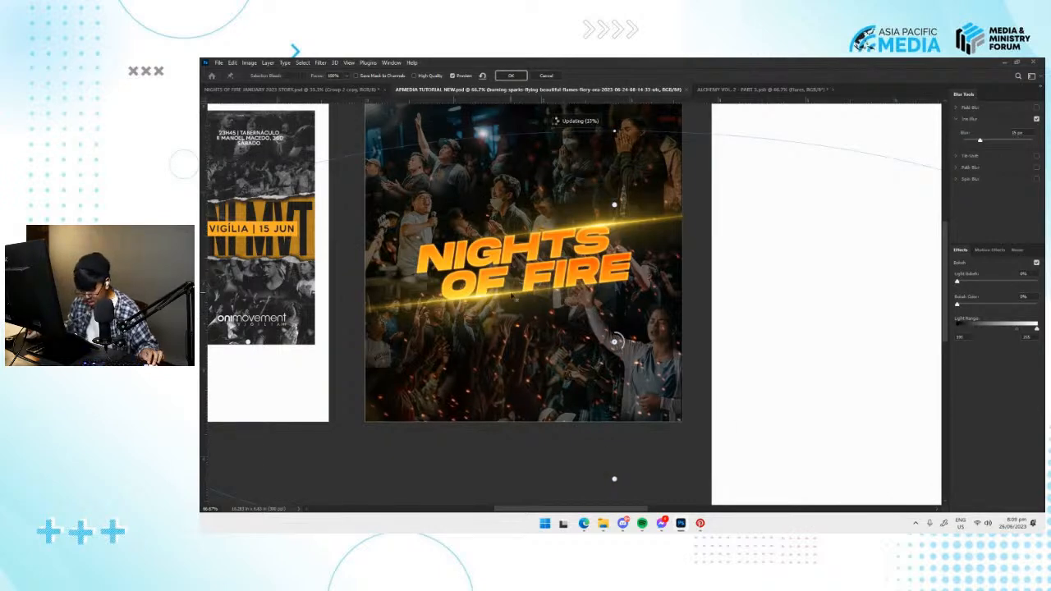
Shrink and rotate the Iris Blur ellipse into a diagonal oval around the square poster's lower-right area.
key(ctrl+minus)
key(ctrl+minus)
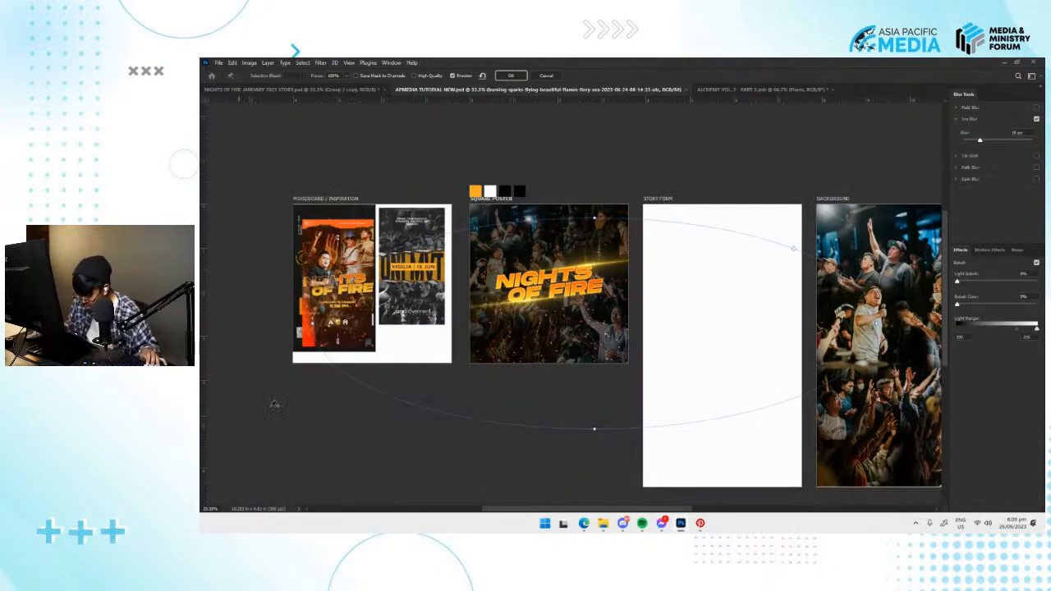
drag(313, 323, 554, 378)
drag(509, 260, 488, 233)
drag(550, 376, 525, 383)
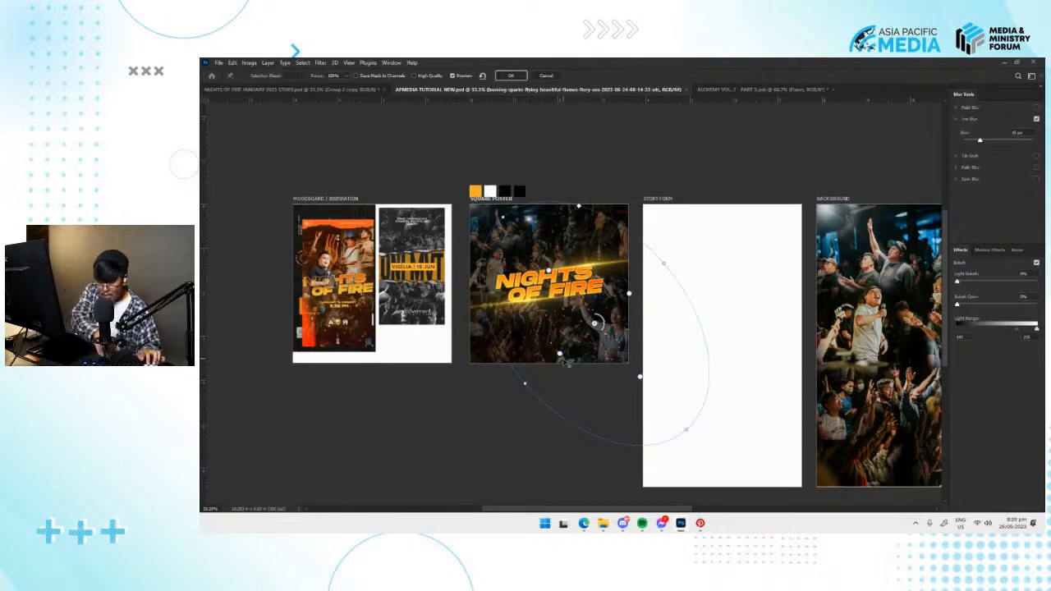
Rotate and widen the Iris Blur ellipse slightly and adjust its inner handles around the square poster's lower-right area.
key(ctrl+plus)
key(ctrl+plus)
drag(475, 462, 463, 469)
drag(433, 126, 431, 124)
drag(539, 406, 542, 402)
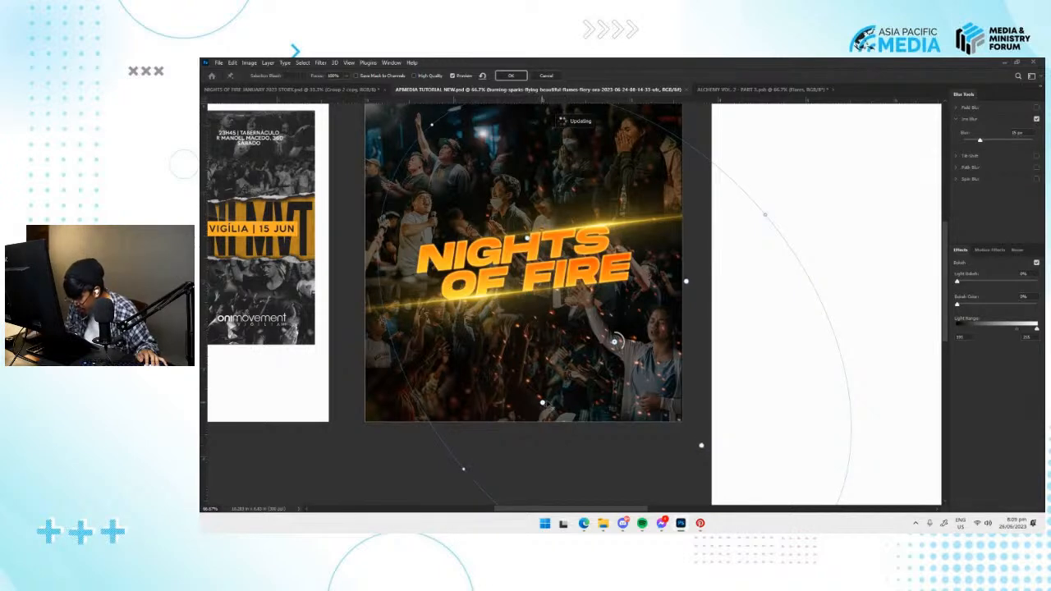
drag(463, 469, 427, 483)
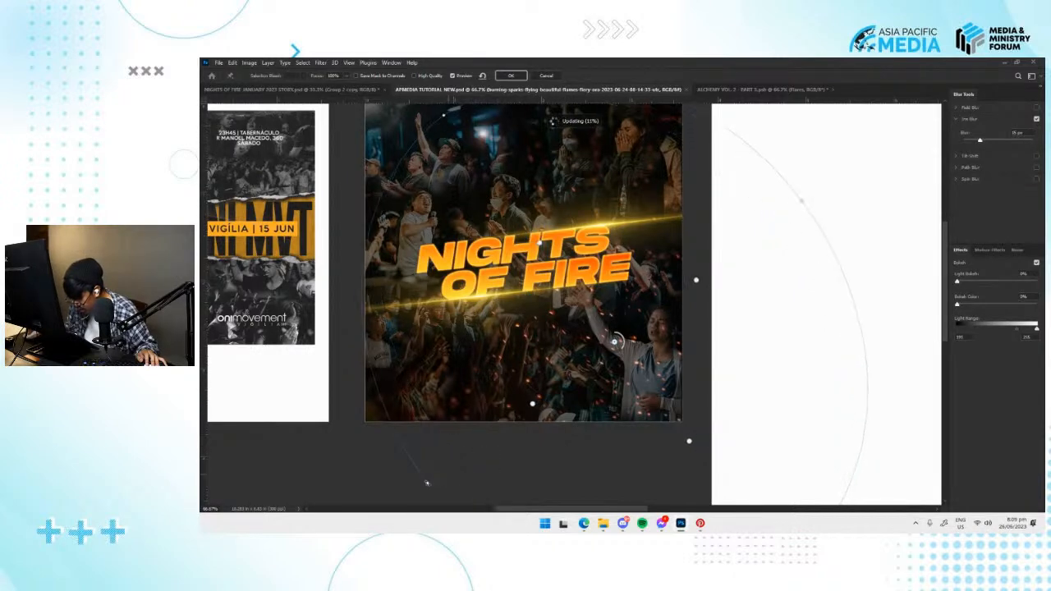
drag(532, 403, 514, 418)
Move the Iris Blur center to the square poster's lower-right corner, apply the blur, and save the document.
drag(614, 341, 676, 419)
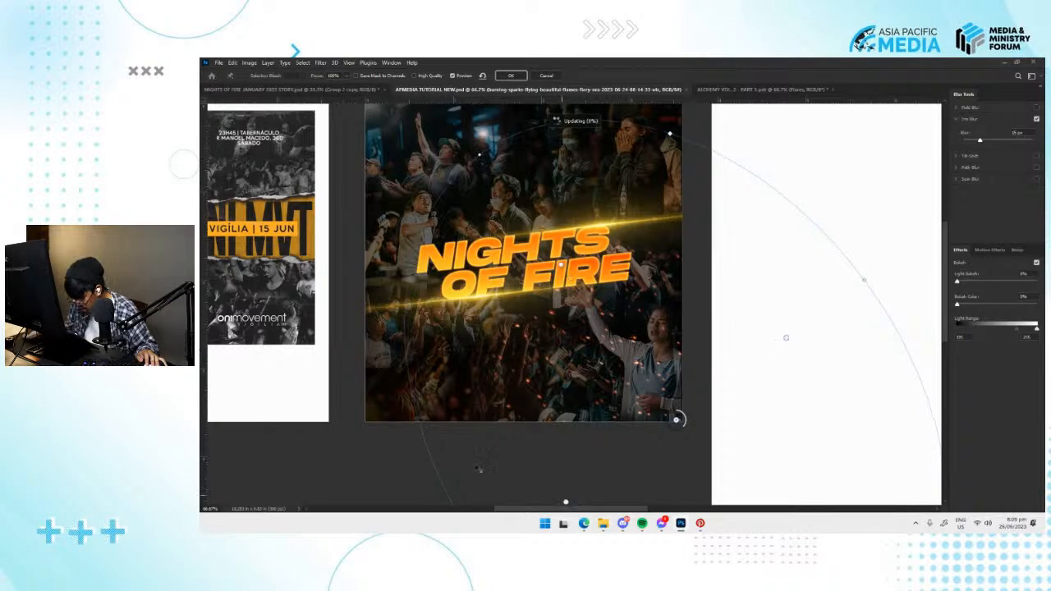
click(518, 75)
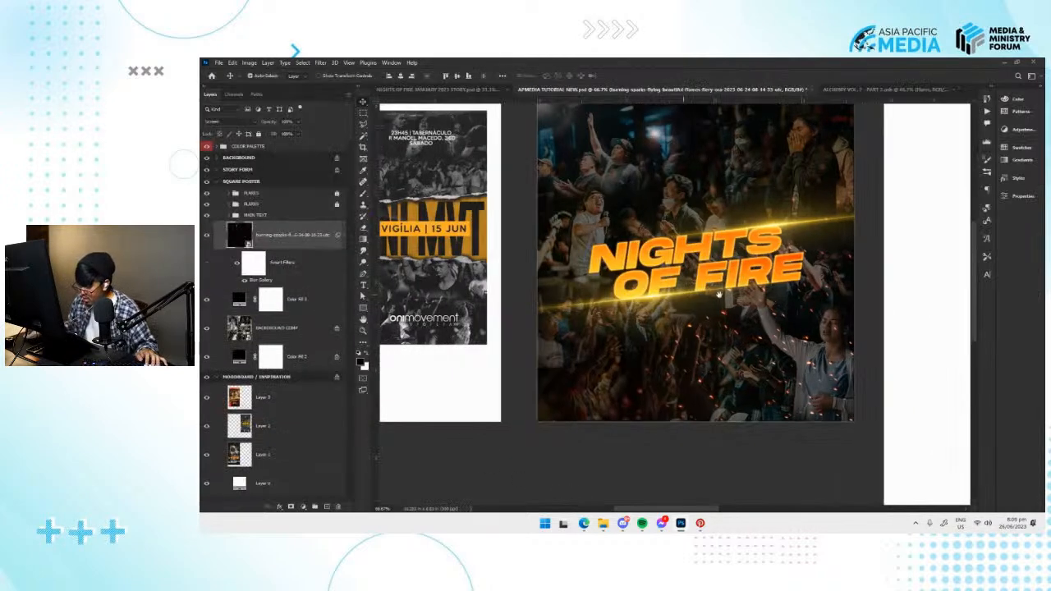
drag(718, 294, 654, 314)
key(ctrl+minus)
key(ctrl+minus)
key(ctrl+plus)
key(ctrl+s)
Examine how the moodboard posters style and place their date and time details, and compare them with the square poster.
drag(636, 349, 709, 329)
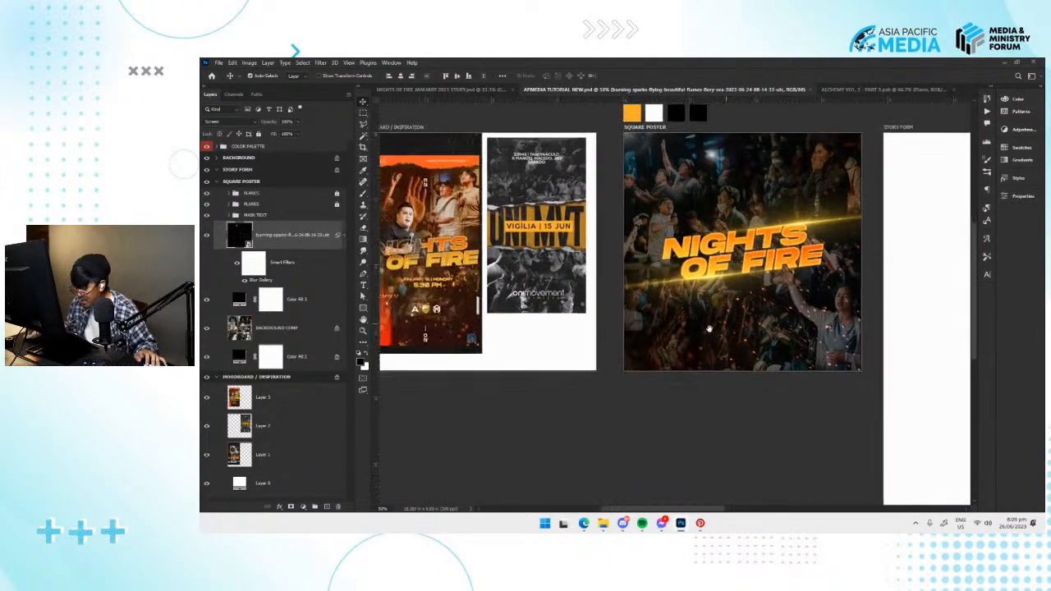
drag(543, 314, 574, 323)
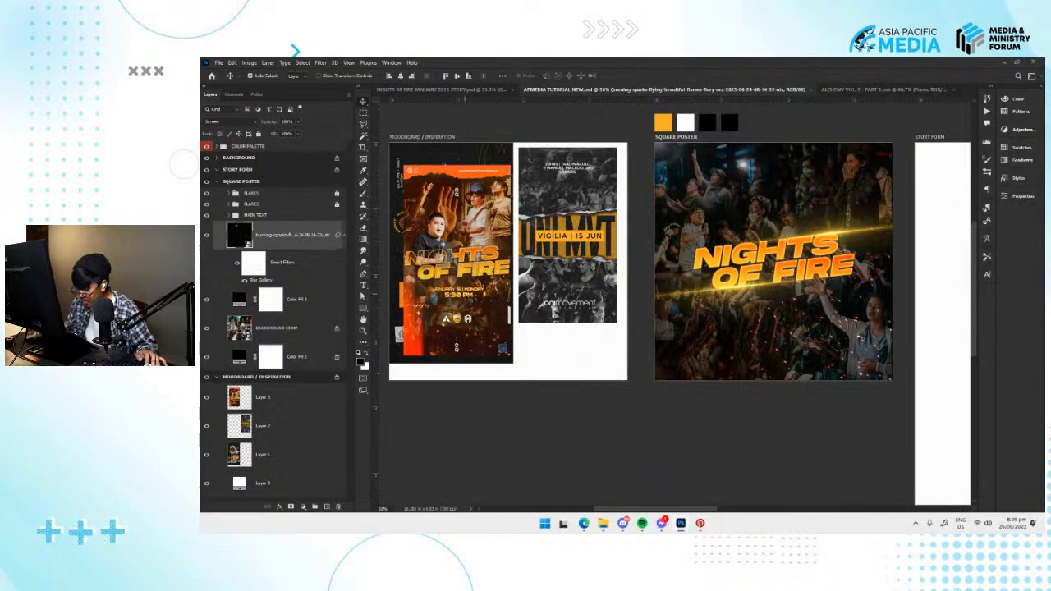
key(ctrl+plus)
key(ctrl+plus)
drag(614, 308, 959, 317)
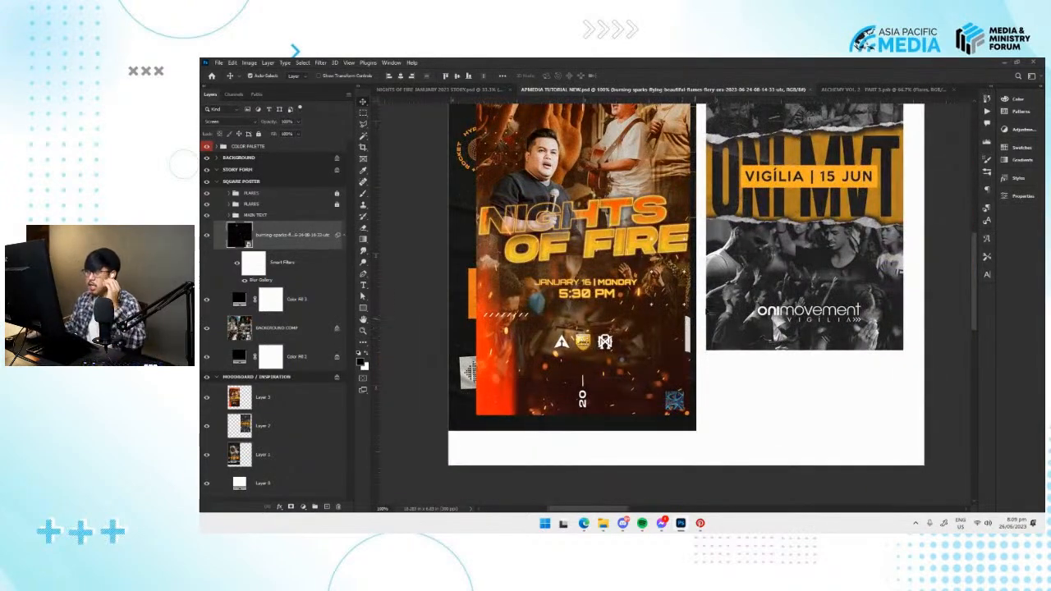
drag(742, 223, 635, 240)
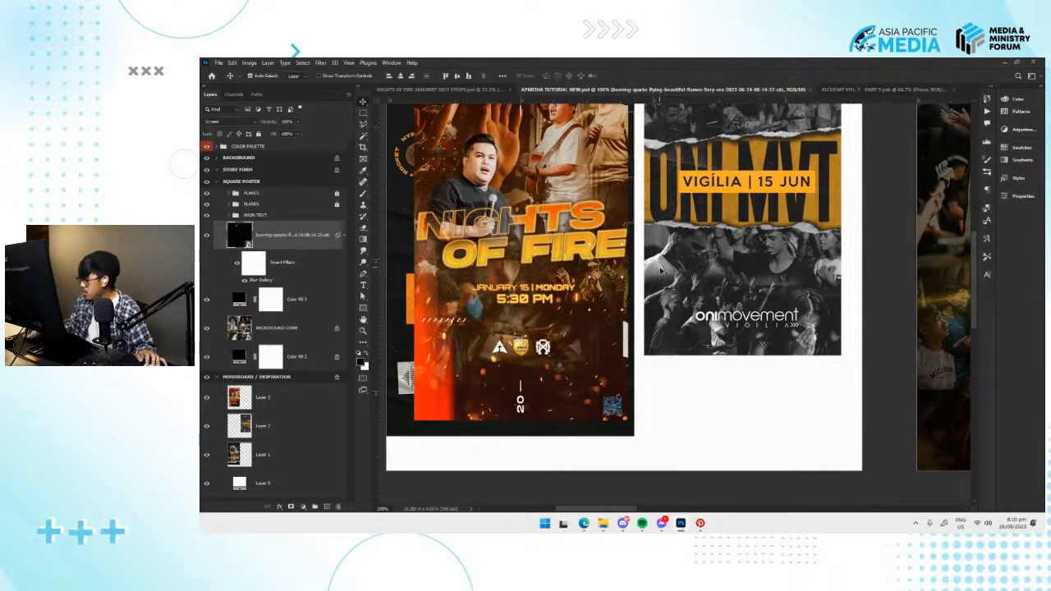
drag(510, 297, 514, 312)
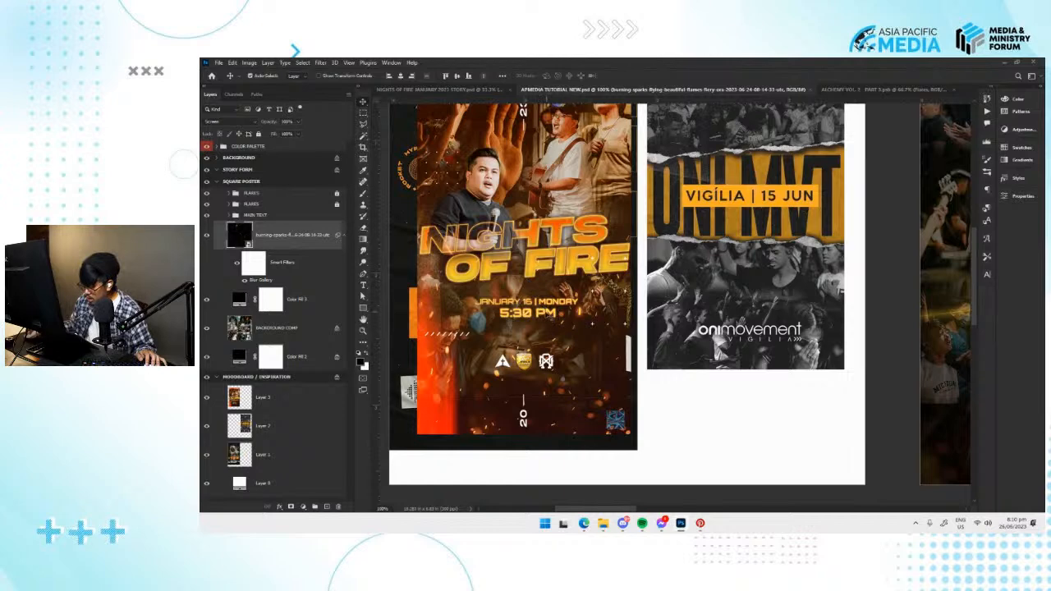
drag(549, 316, 545, 341)
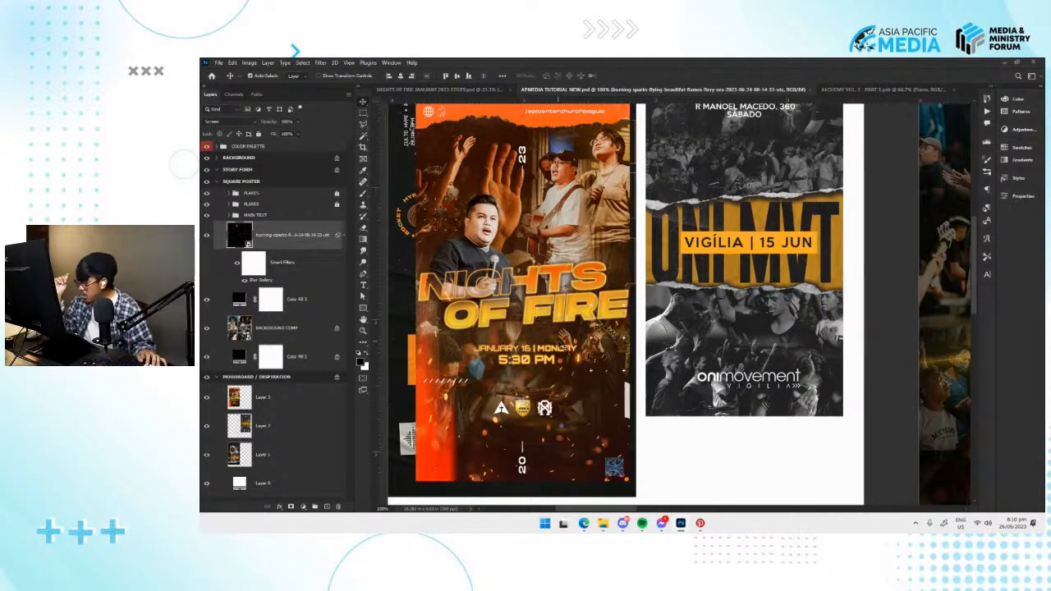
scroll(628, 277, down, 3)
scroll(738, 358, right, 8)
scroll(737, 358, left, 7)
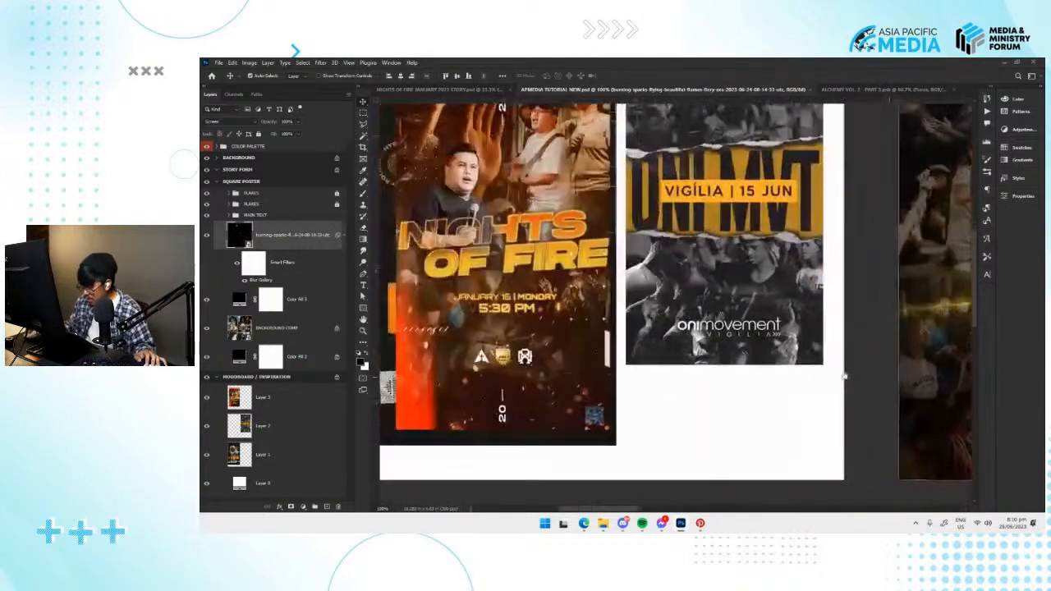
scroll(656, 380, right, 10)
scroll(656, 380, right, 3)
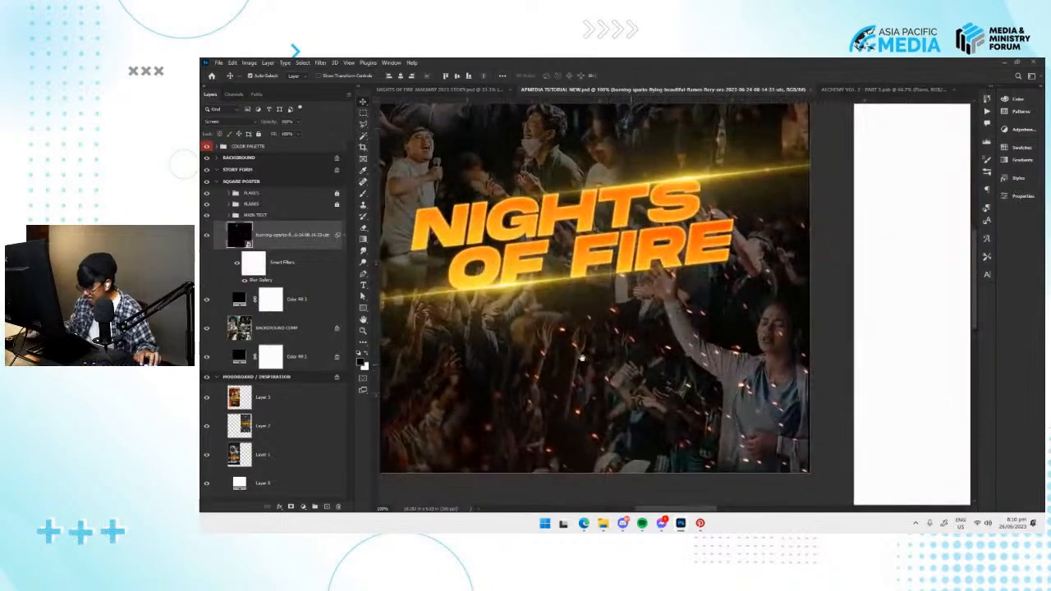
Add the text JUNE 26 below the title on the square poster and center it roughly under the title.
key(t)
click(628, 349)
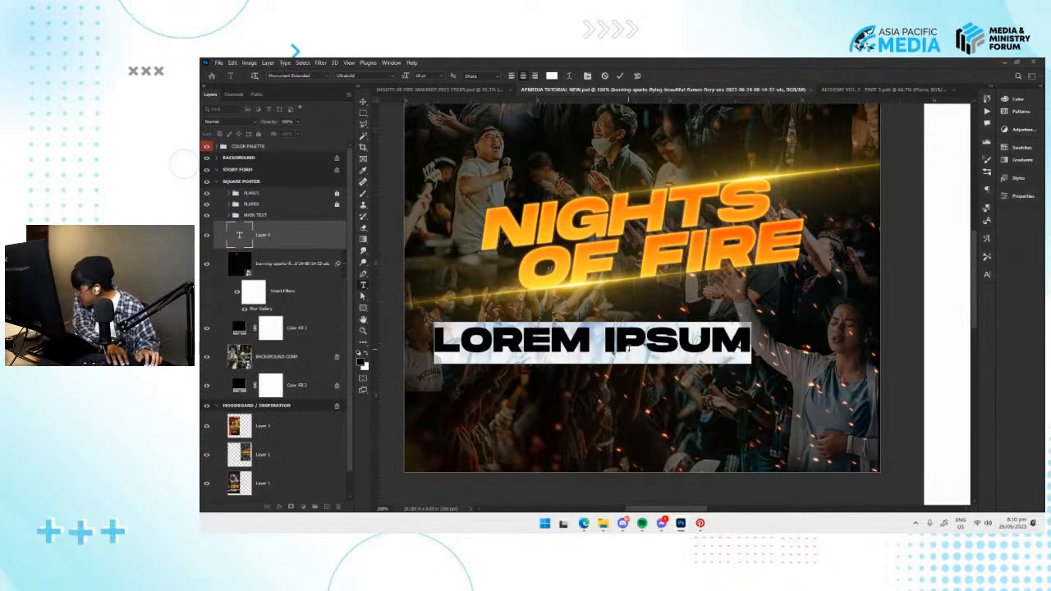
text(JANE)
key(BackSpace)
key(BackSpace)
key(BackSpace)
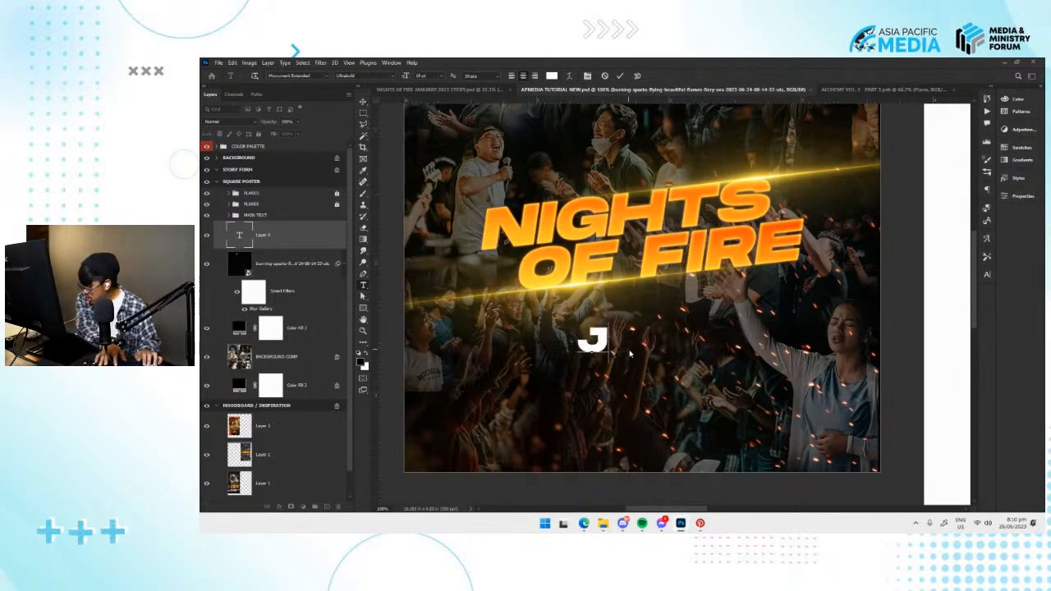
text(UNE 26)
key(ctrl+Return)
key(ctrl+t)
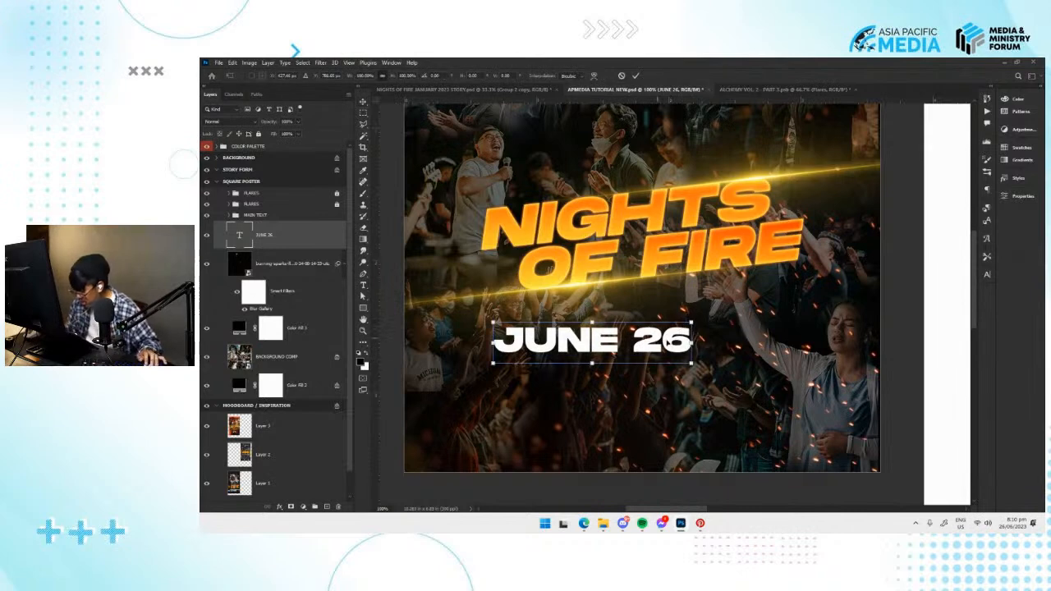
drag(658, 338, 712, 341)
key(Return)
Browse the available fonts and preview different typefaces on the JUNE 26 text.
click(1028, 196)
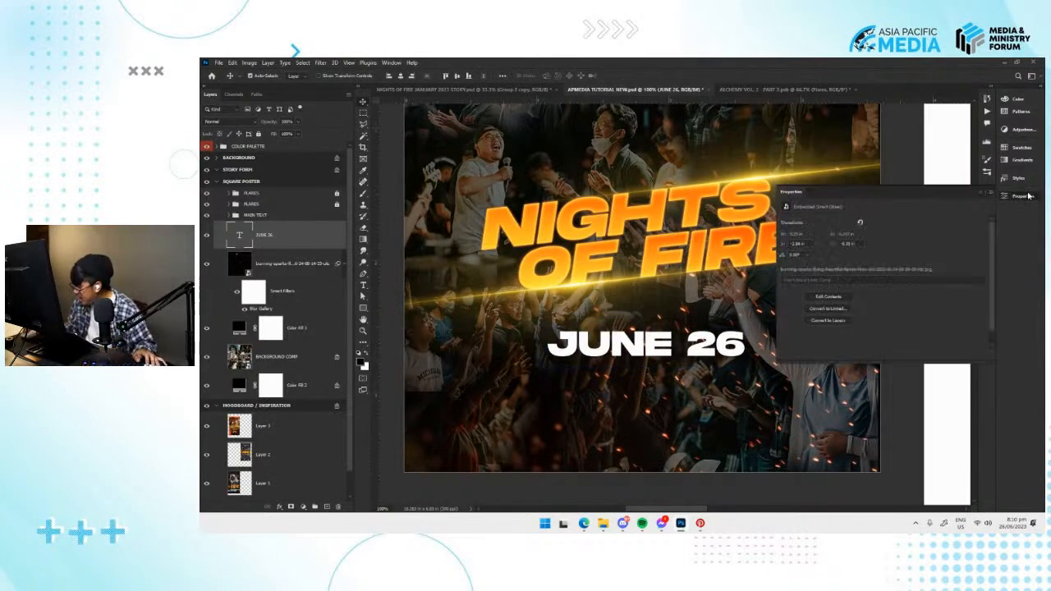
click(861, 244)
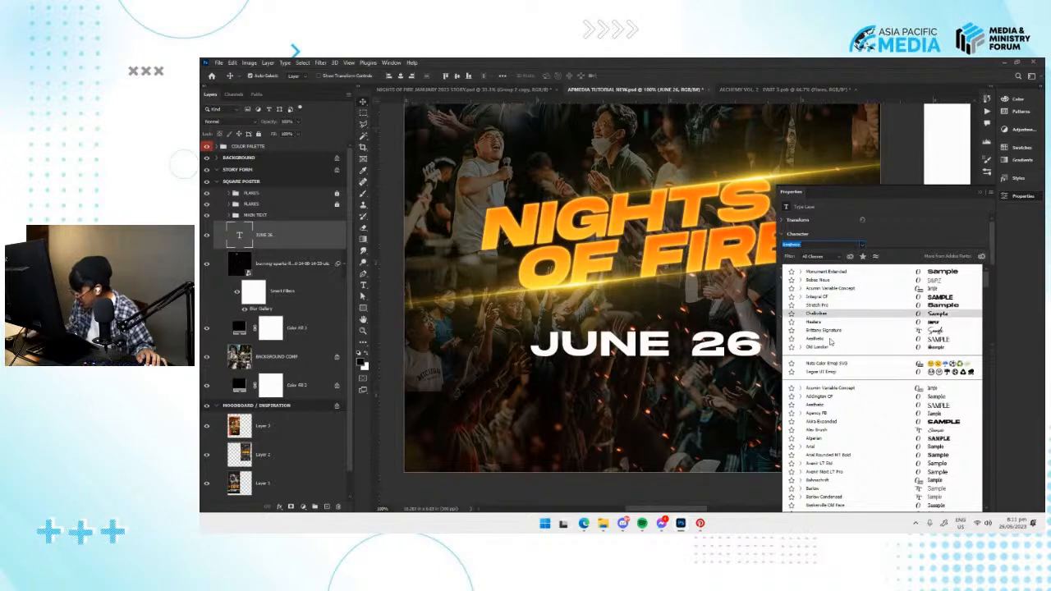
scroll(839, 328, down, 2)
scroll(835, 370, down, 10)
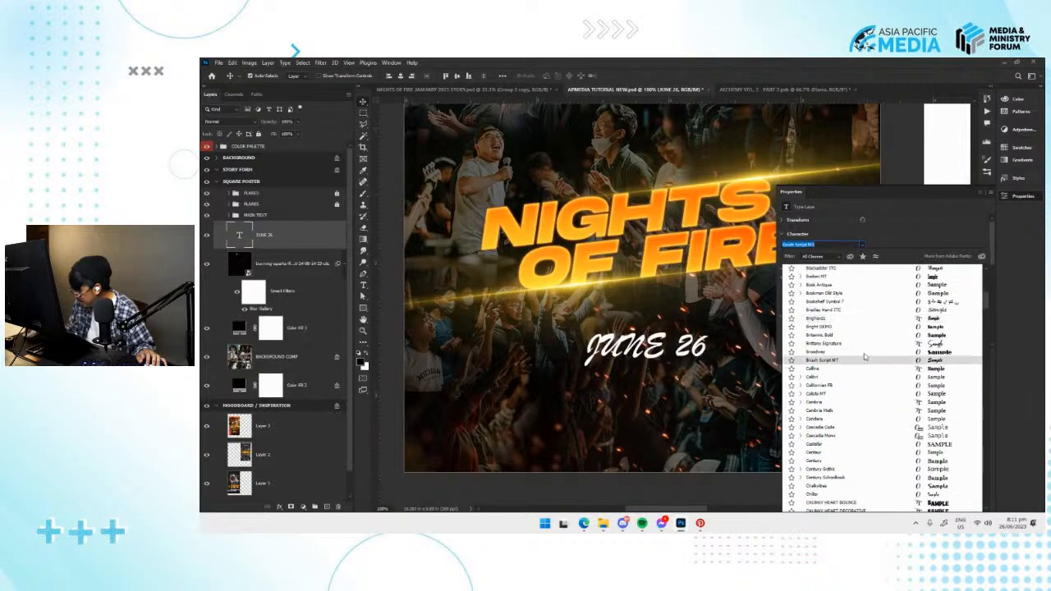
scroll(864, 365, down, 3)
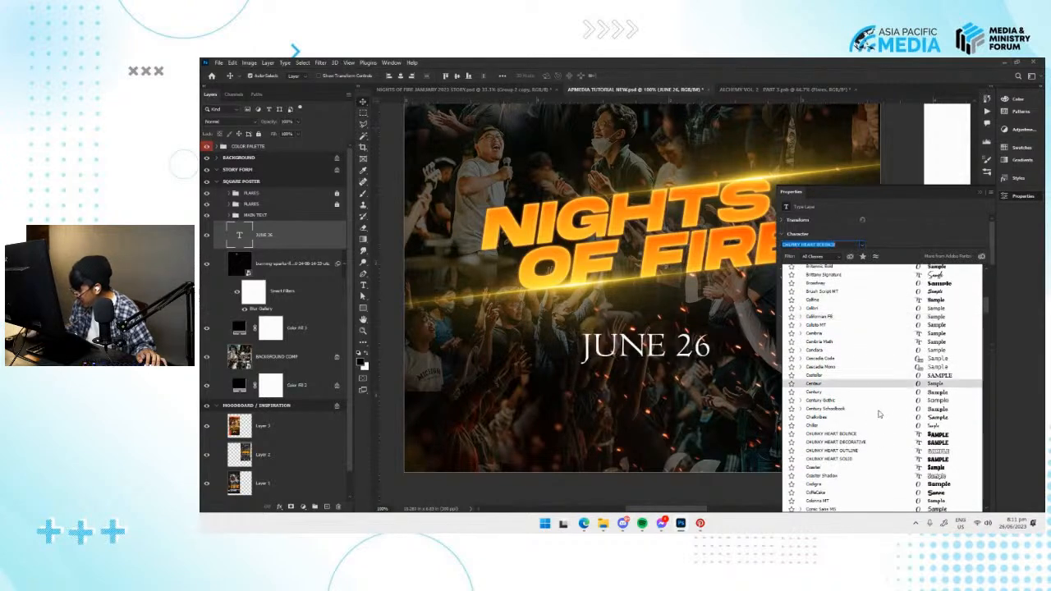
scroll(886, 403, down, 4)
scroll(896, 410, down, 1)
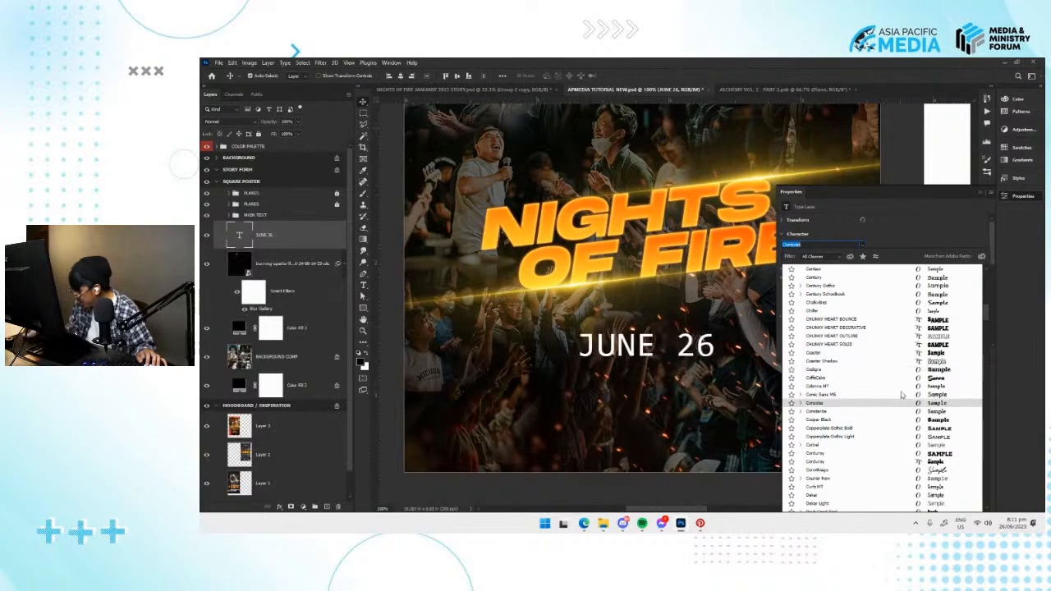
scroll(910, 394, down, 3)
Search the fonts for "heat", and try Integral CF on the JUNE 26 text.
text(h)
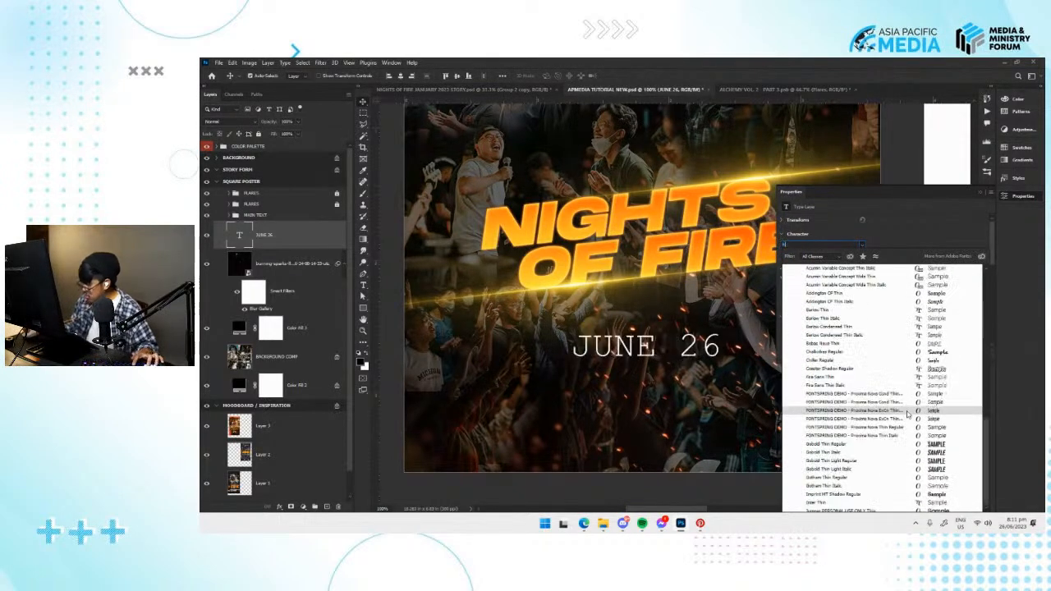
scroll(907, 414, down, 8)
text(ea)
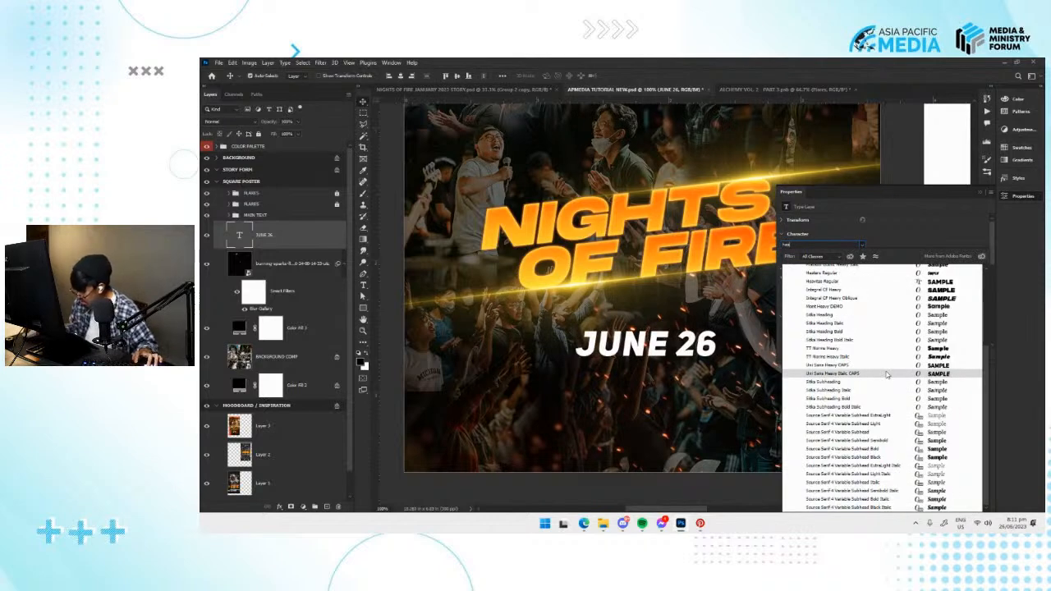
text(vu)
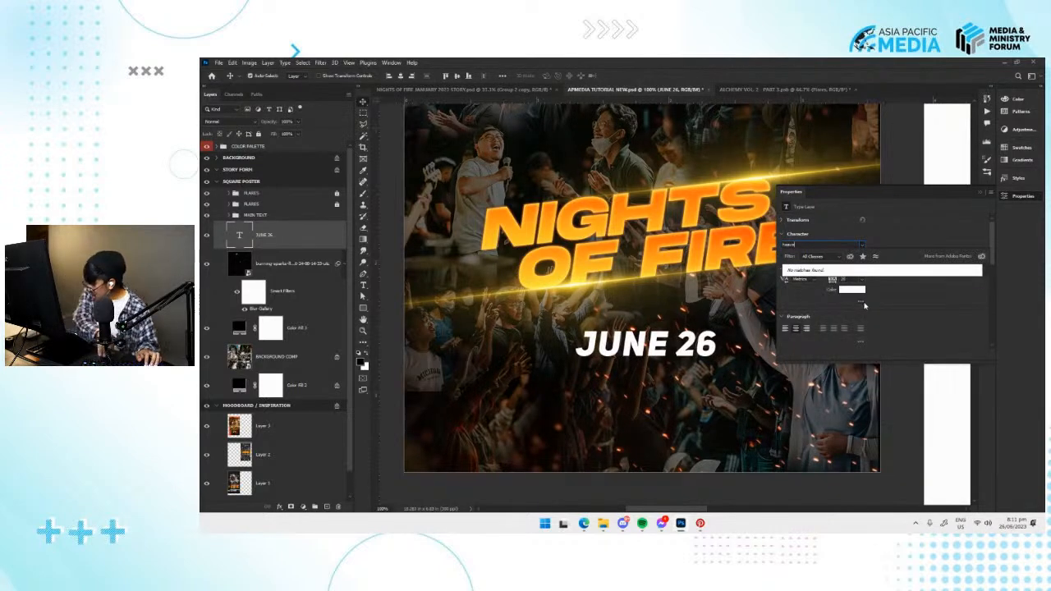
key(BackSpace)
key(BackSpace)
key(BackSpace)
key(BackSpace)
key(BackSpace)
text(heat)
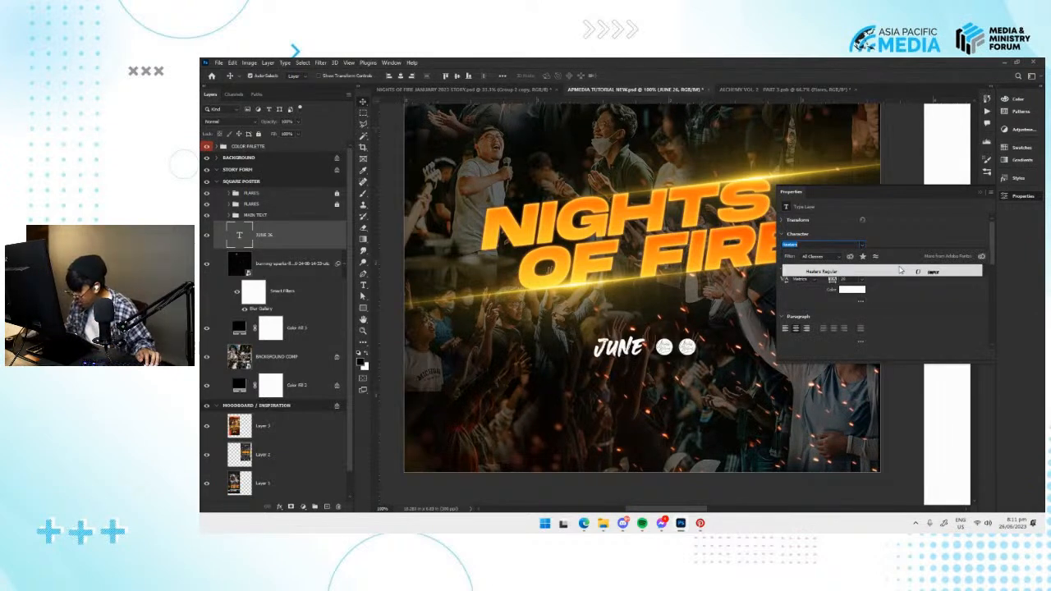
key(BackSpace)
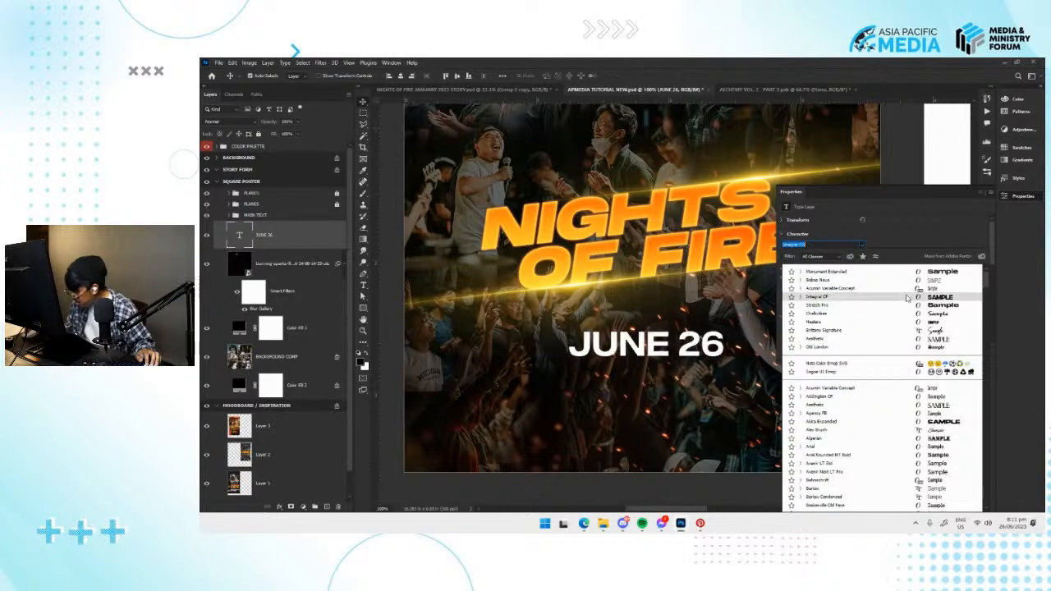
click(907, 297)
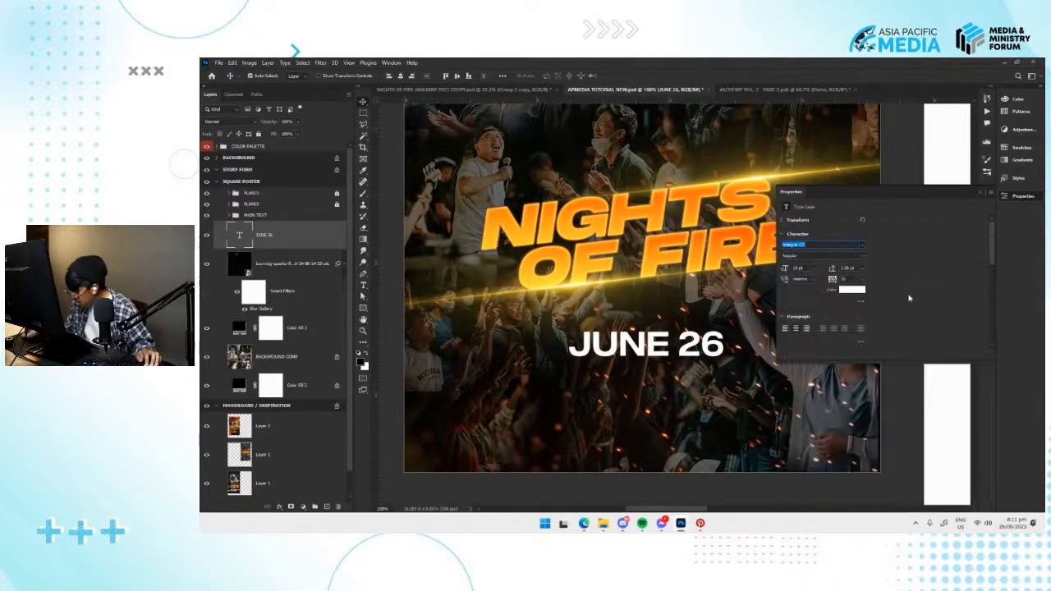
Set the JUNE 26 text's font to Bebas Neue Regular.
click(861, 245)
text(bebas)
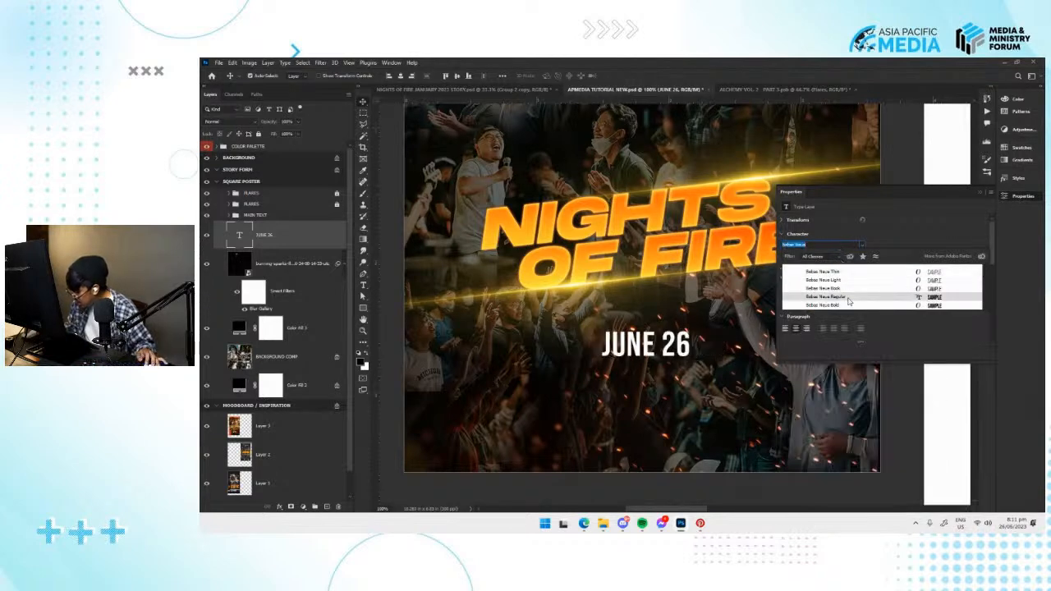
click(848, 297)
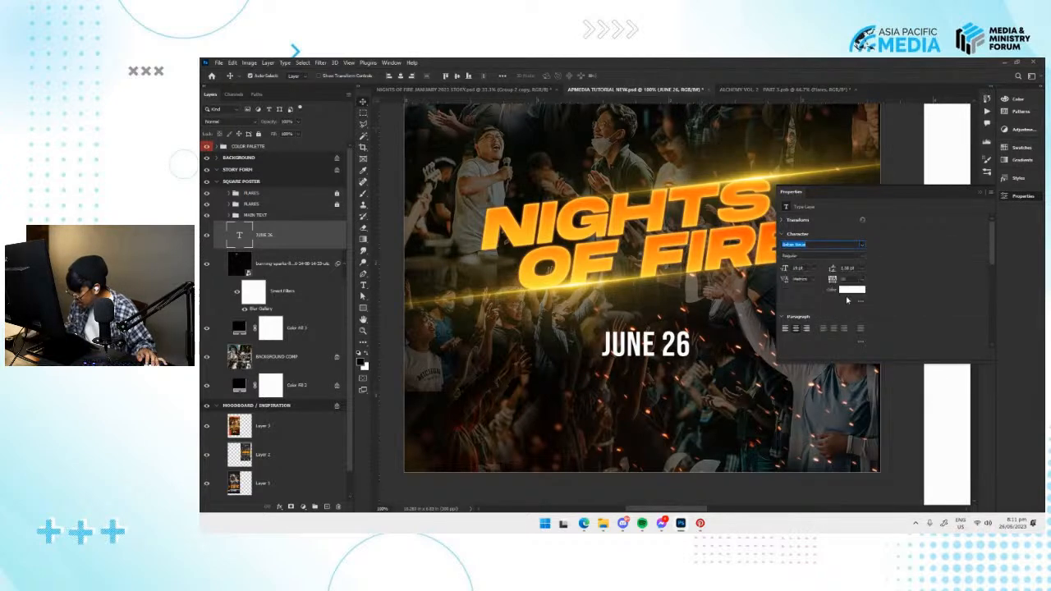
click(1012, 200)
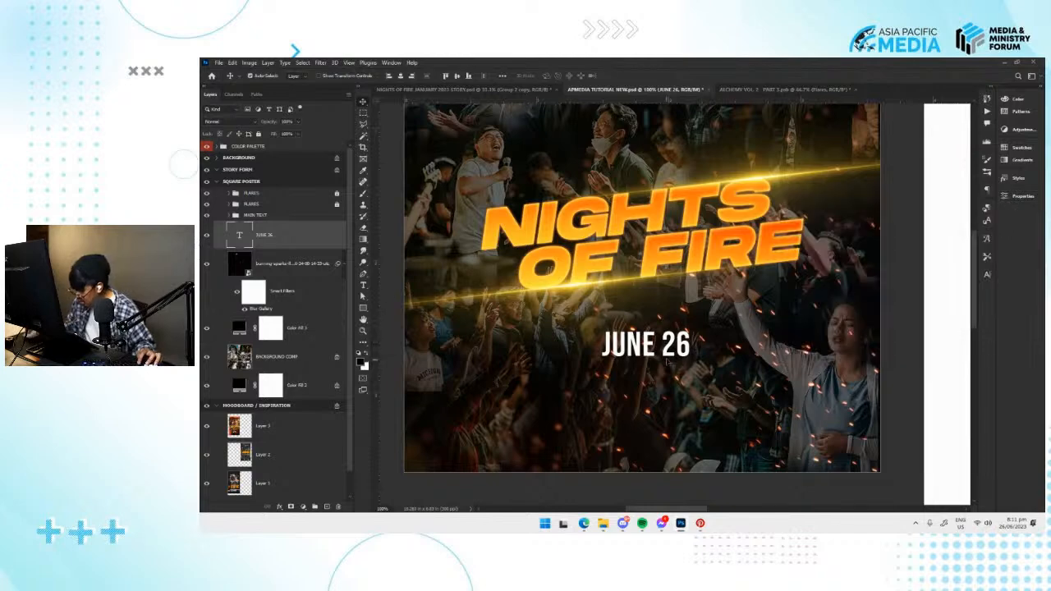
Scale down the JUNE 26 text and center it horizontally on the square poster.
key(ctrl+t)
drag(679, 347, 657, 349)
key(Return)
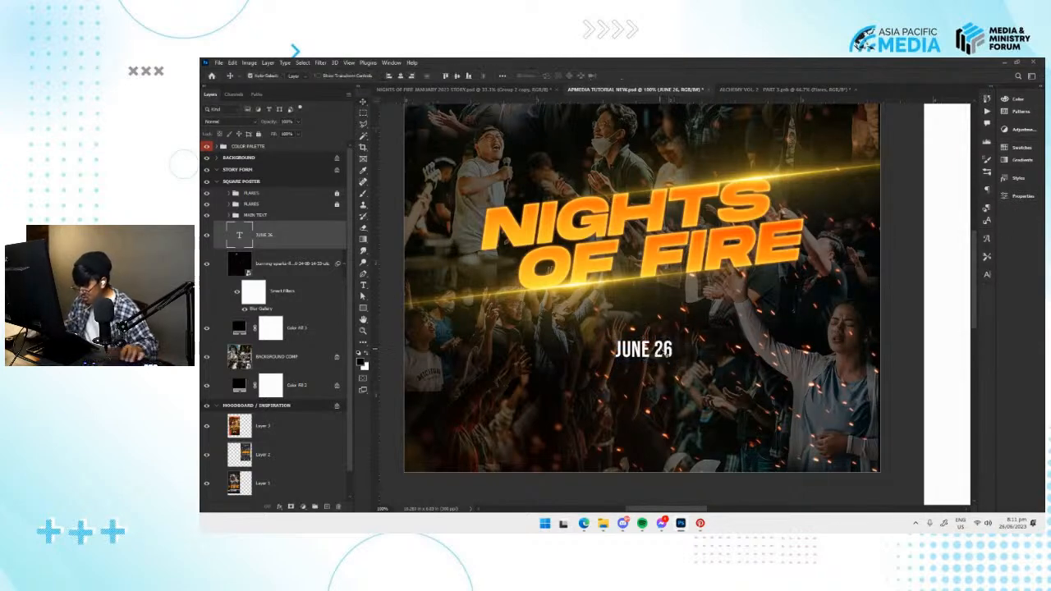
click(400, 76)
Try a small transform of the JUNE 26 text, and undo it.
drag(697, 326, 641, 308)
key(ctrl+t)
drag(616, 343, 611, 361)
key(Return)
key(ctrl+z)
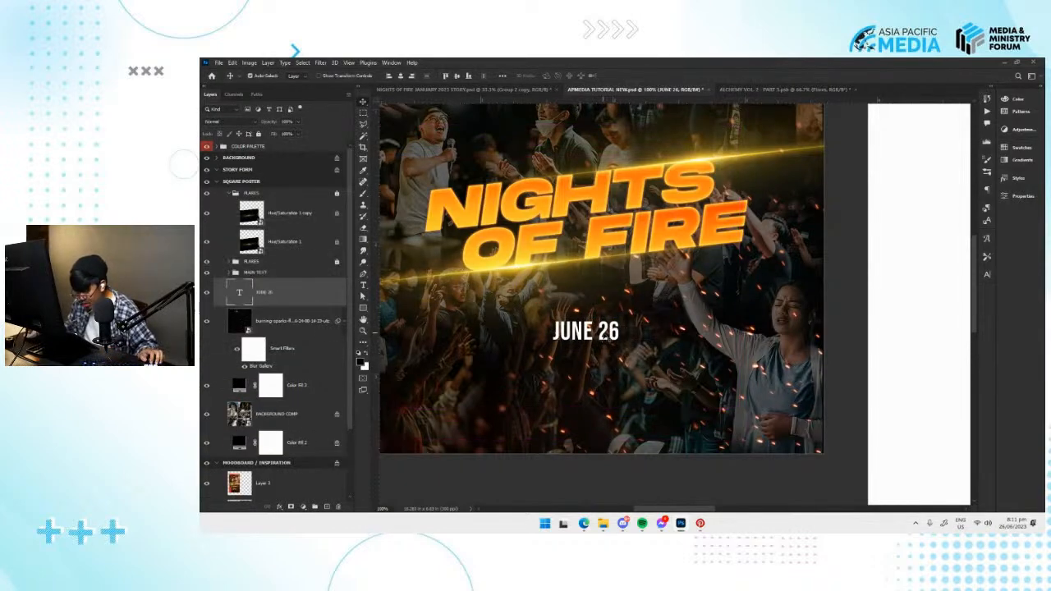
Duplicate the JUNE 26 text layer and place the copy directly below the original.
key(ctrl+j)
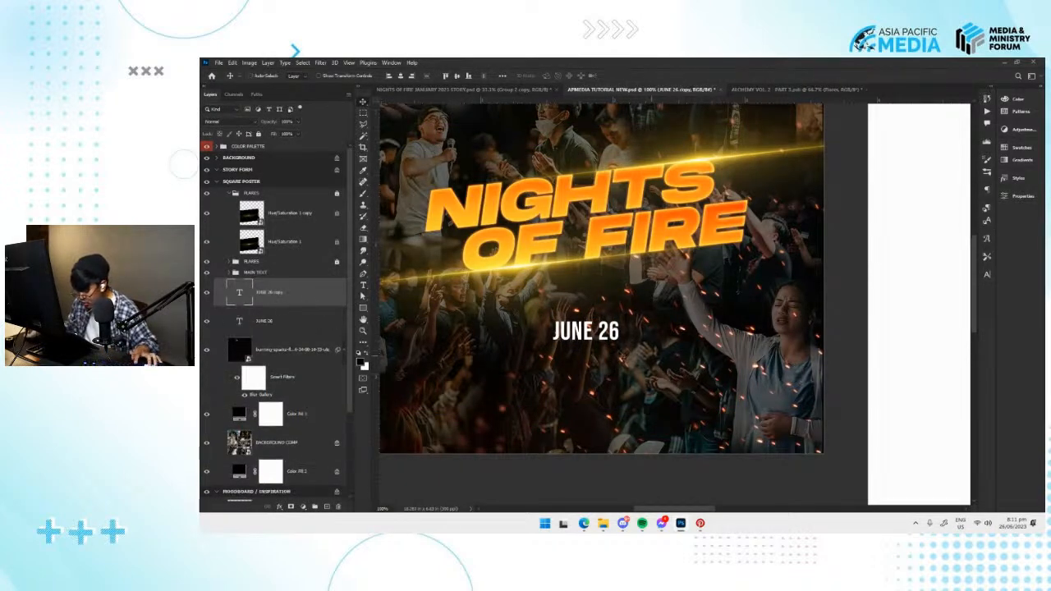
key(ctrl+t)
drag(607, 334, 647, 348)
key(Return)
Change the lower JUNE 26 copy's text to 6PM.
key(t)
triple_click(644, 345)
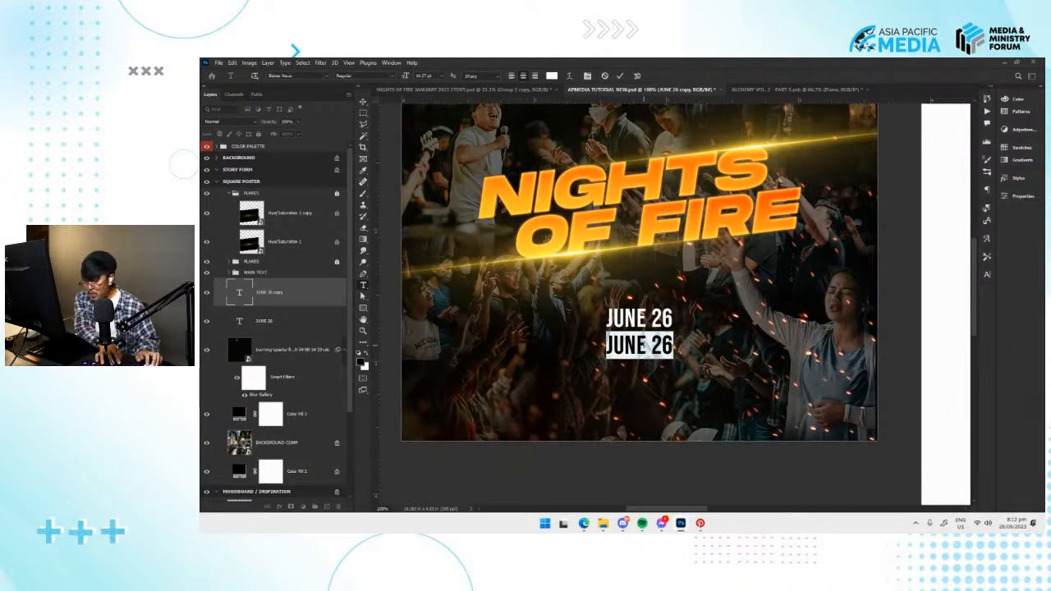
text(6P)
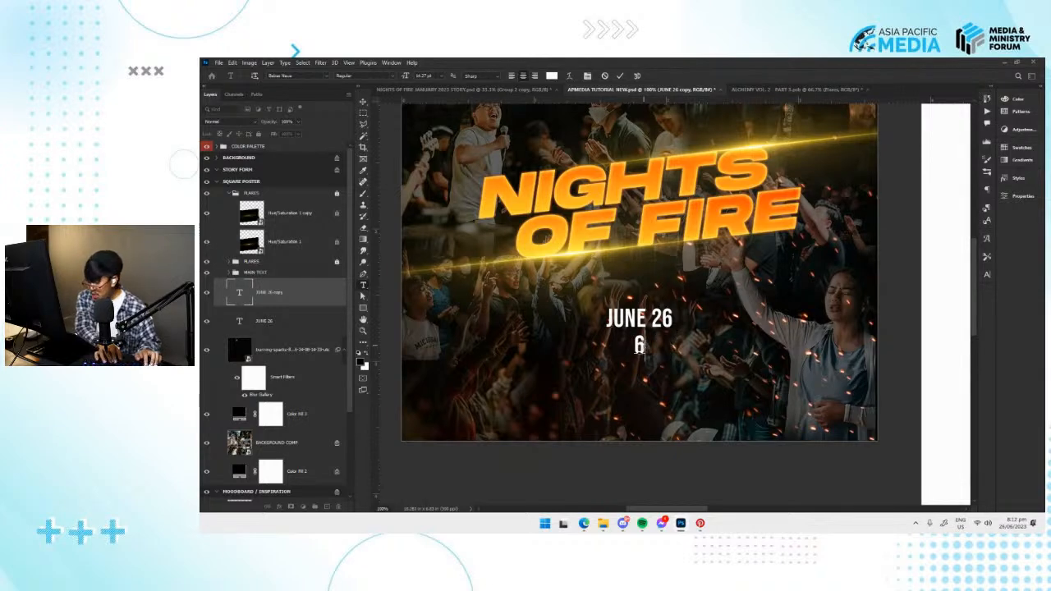
text(M)
key(ctrl+Return)
Enlarge the 6PM text to about the width of JUNE 26, position it just below the date, and save the document.
key(v)
key(ctrl+t)
drag(657, 354, 659, 318)
key(Return)
click(670, 322)
key(ctrl+t)
key(Return)
key(ctrl+minus)
key(ctrl+minus)
key(ctrl+minus)
key(ctrl+plus)
key(ctrl+plus)
key(ctrl+s)
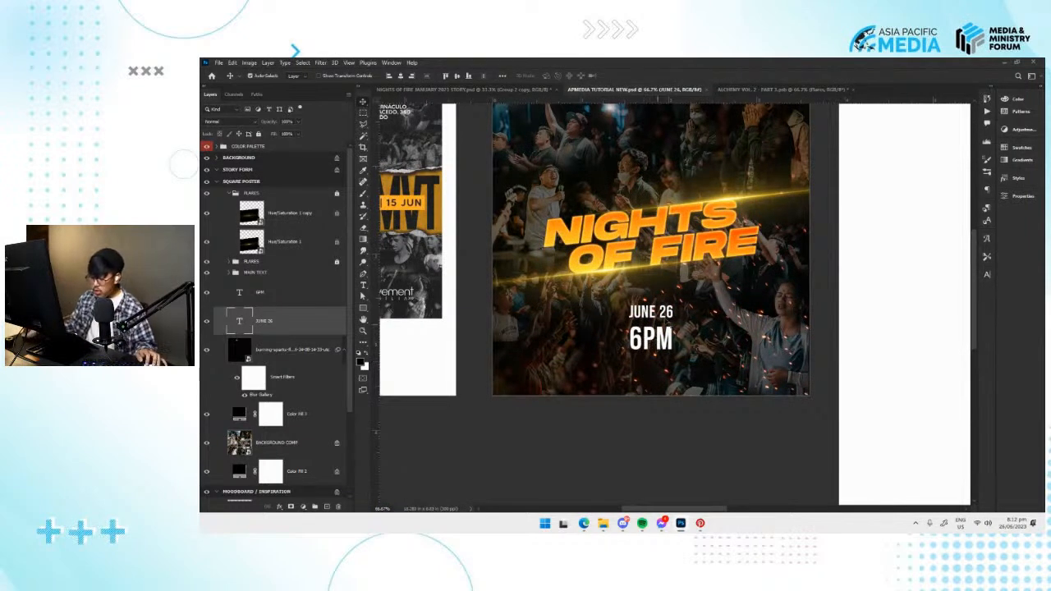
Switch to File Explorer and examine the torn paper pieces and old paper tapes subfolders inside the GRAPHICS > ELEMENTS folder.
mouse_move(615, 326)
mouse_down()
mouse_move(776, 326)
mouse_move(712, 327)
mouse_up()
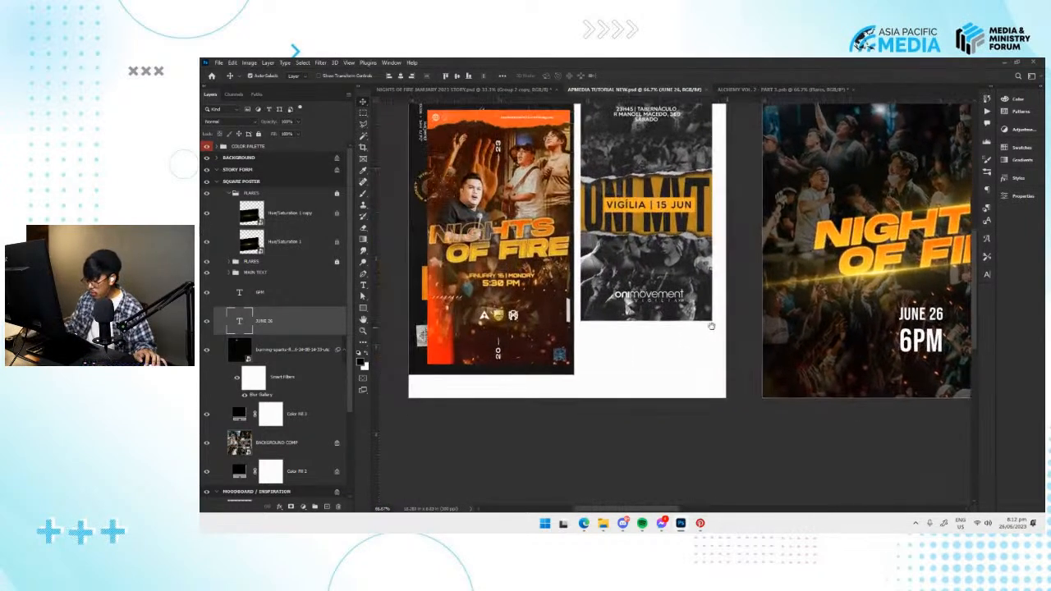
mouse_move(848, 337)
mouse_down()
mouse_move(805, 338)
mouse_move(847, 345)
mouse_move(841, 351)
mouse_move(621, 399)
mouse_move(604, 426)
mouse_up()
mouse_move(603, 523)
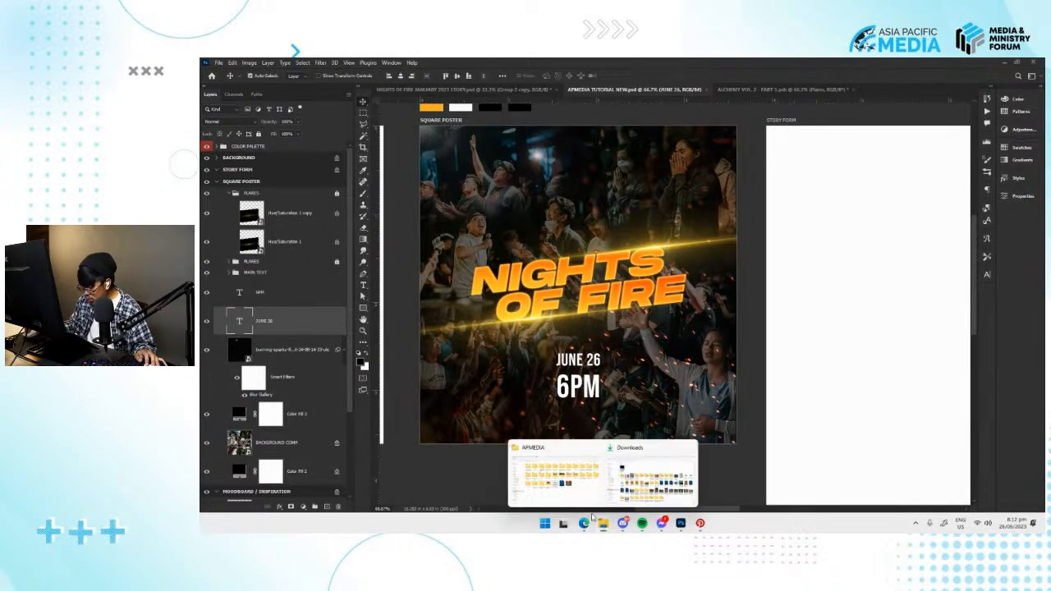
click(689, 477)
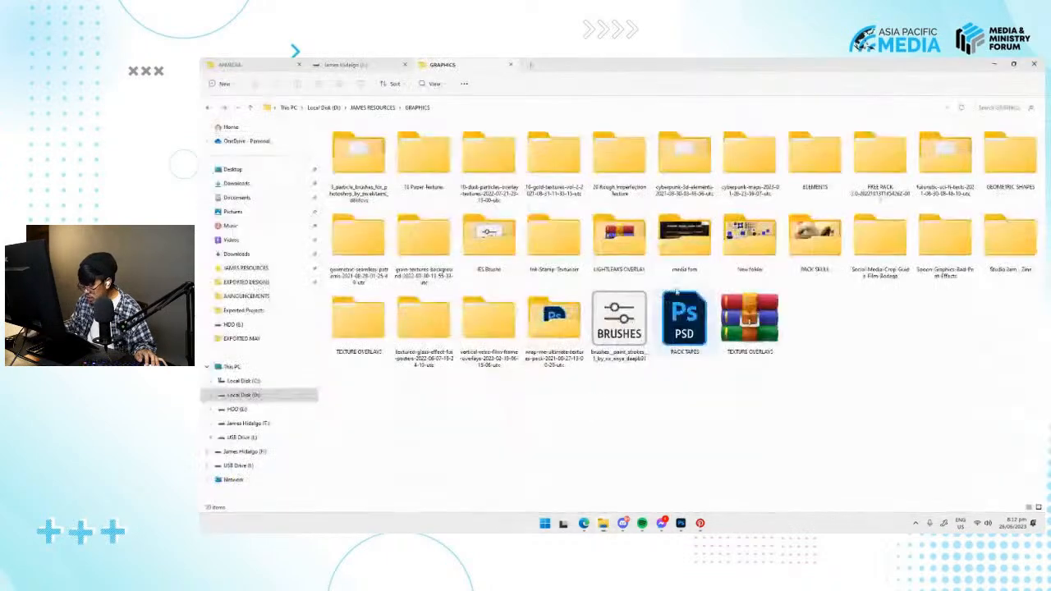
double_click(814, 155)
scroll(559, 256, up, 2)
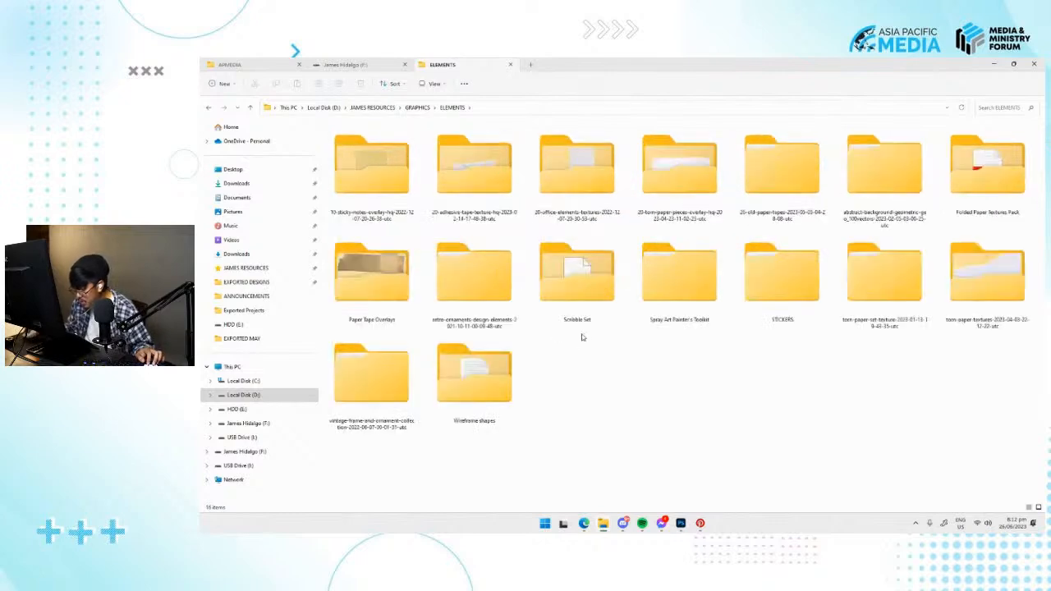
double_click(661, 201)
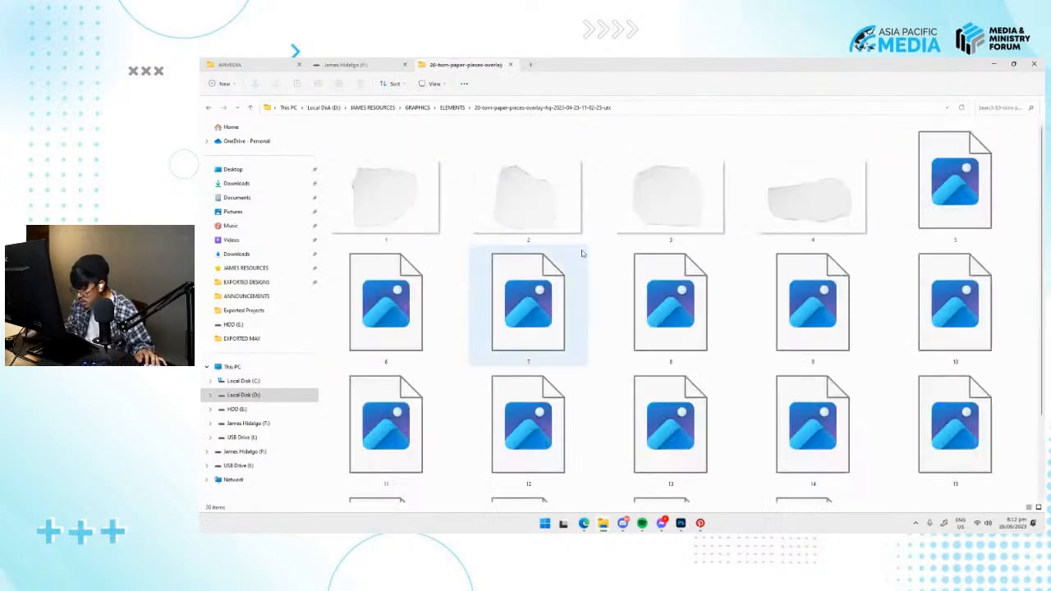
scroll(599, 263, down, 2)
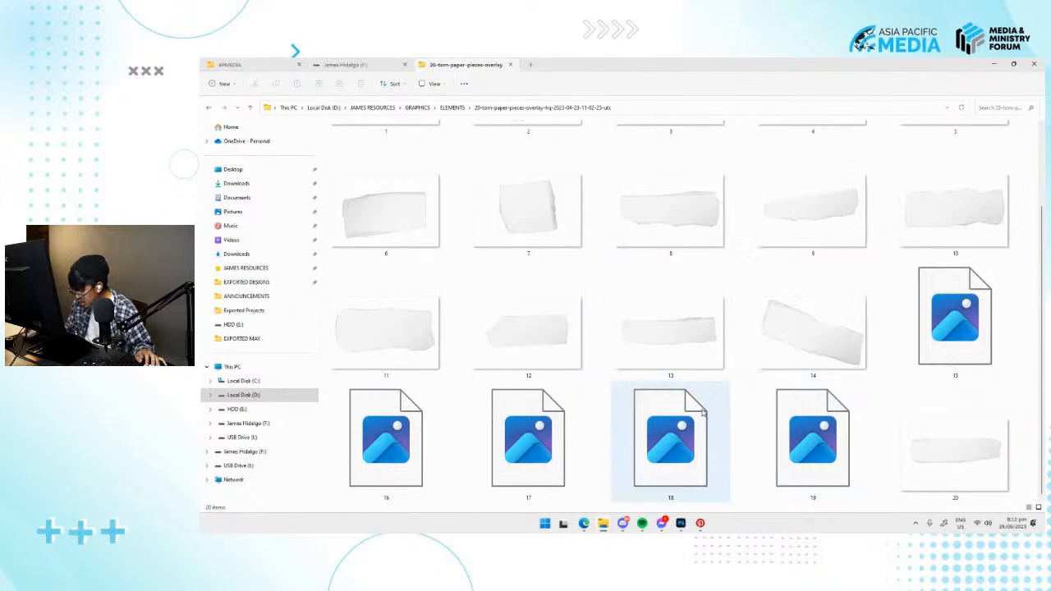
key(alt+Left)
double_click(782, 176)
double_click(422, 141)
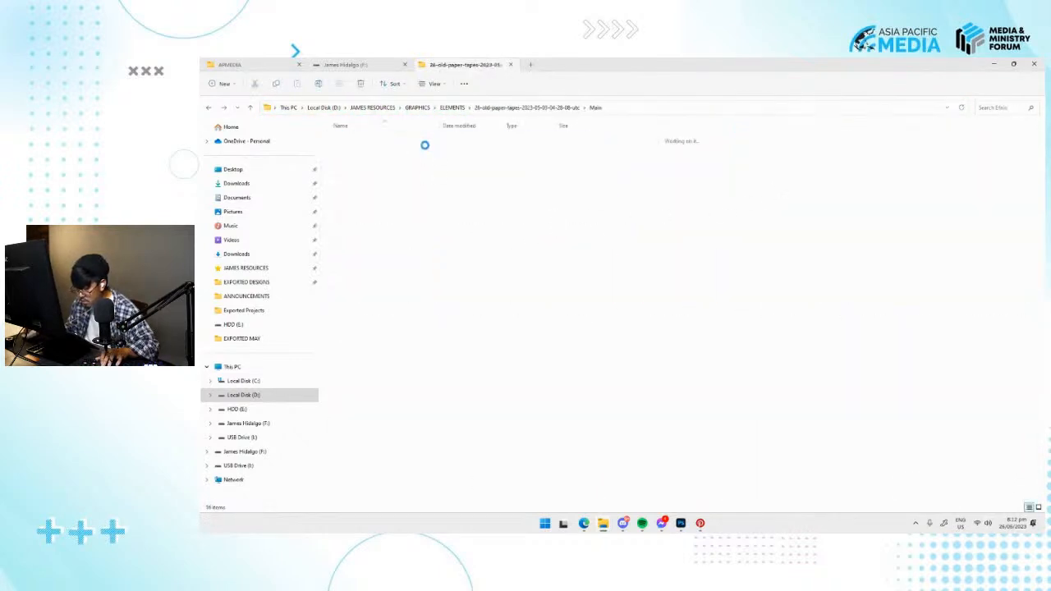
key(alt+Left)
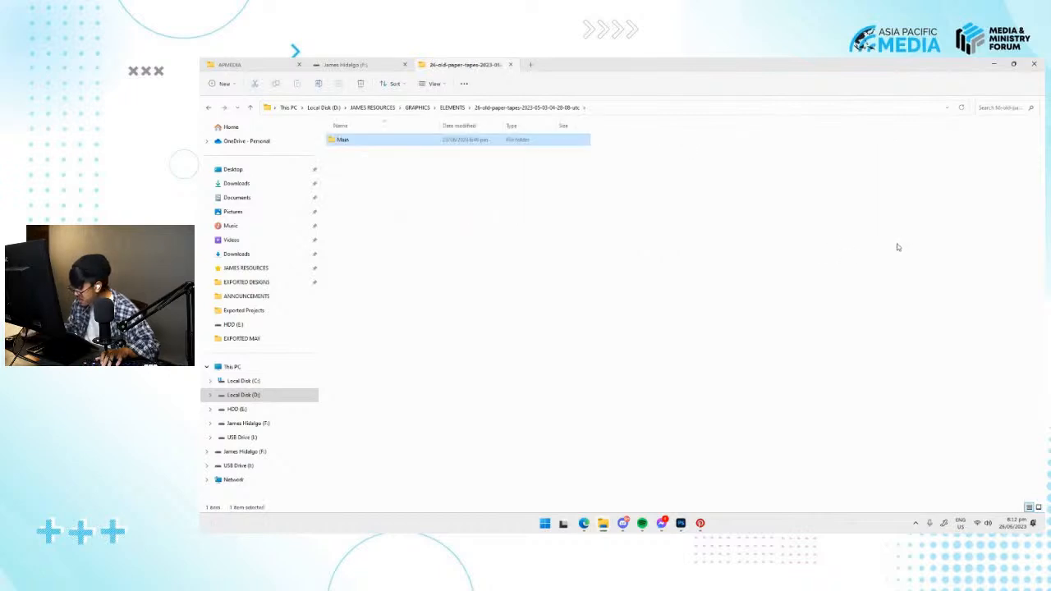
key(alt+Left)
Try placing sticky note image 2 from the 10-sticky-notes-overlay folder, scaled down below the title and layered behind the date and time text.
double_click(397, 182)
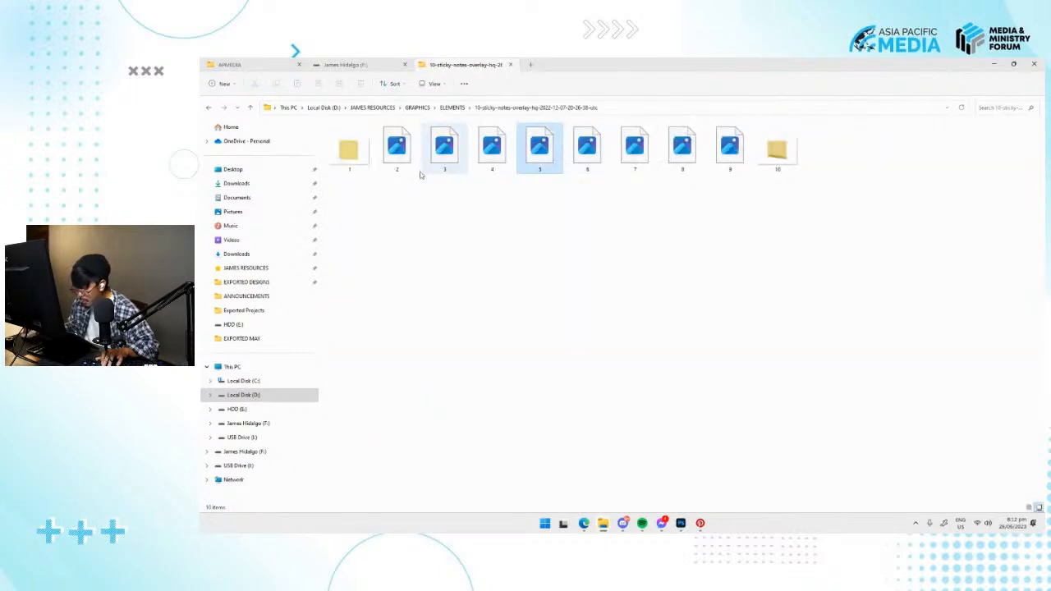
click(396, 150)
key(alt+Tab)
drag(396, 150, 604, 401)
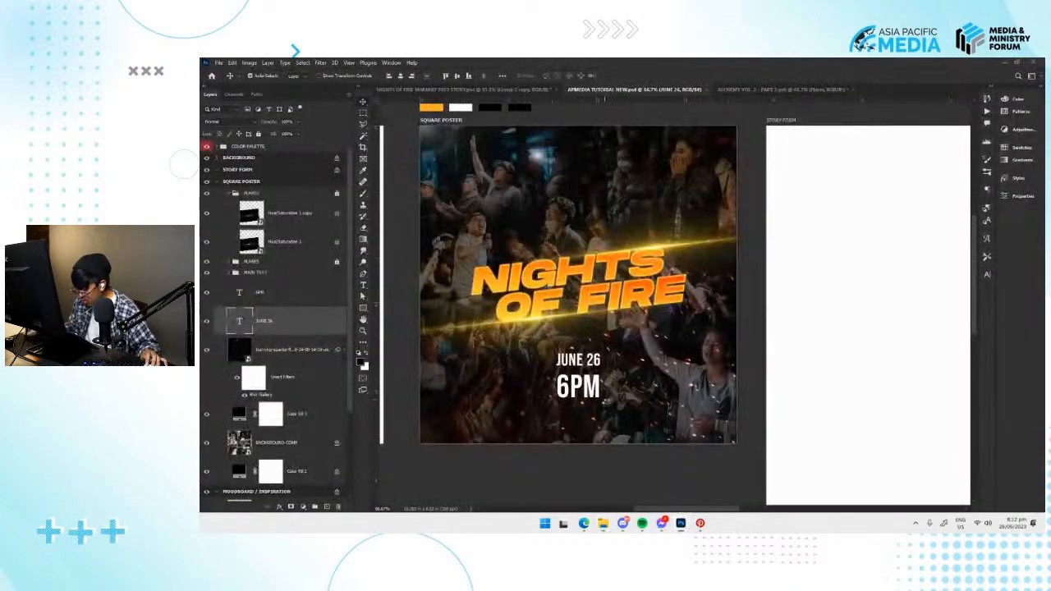
drag(735, 179, 660, 230)
drag(637, 279, 630, 373)
key(Return)
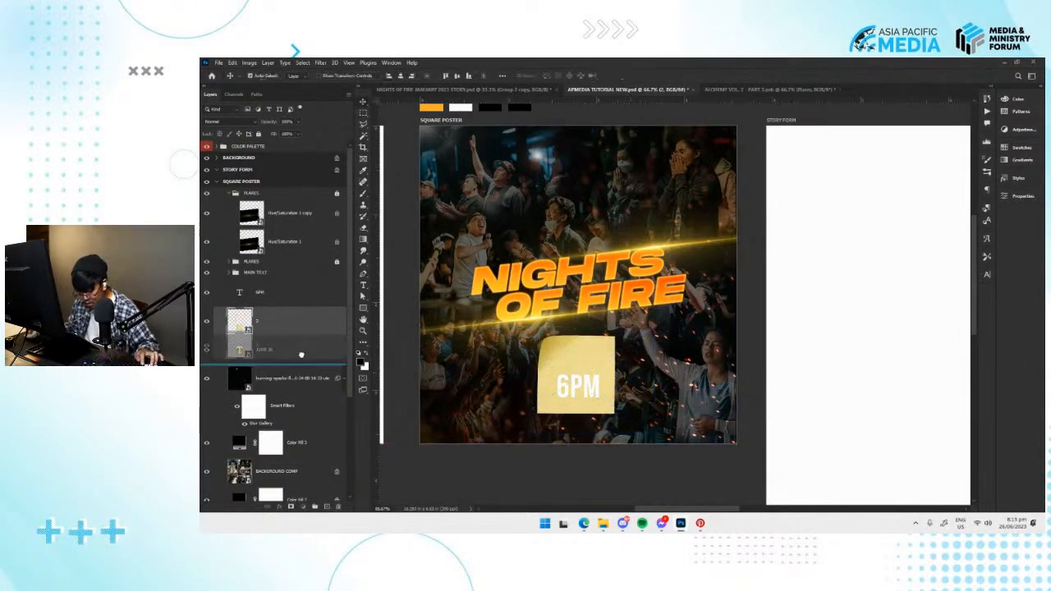
key(ctrl+[)
Try recolouring the JUNE 26 and 6PM text to black, sampled from the colour palette.
click(588, 364)
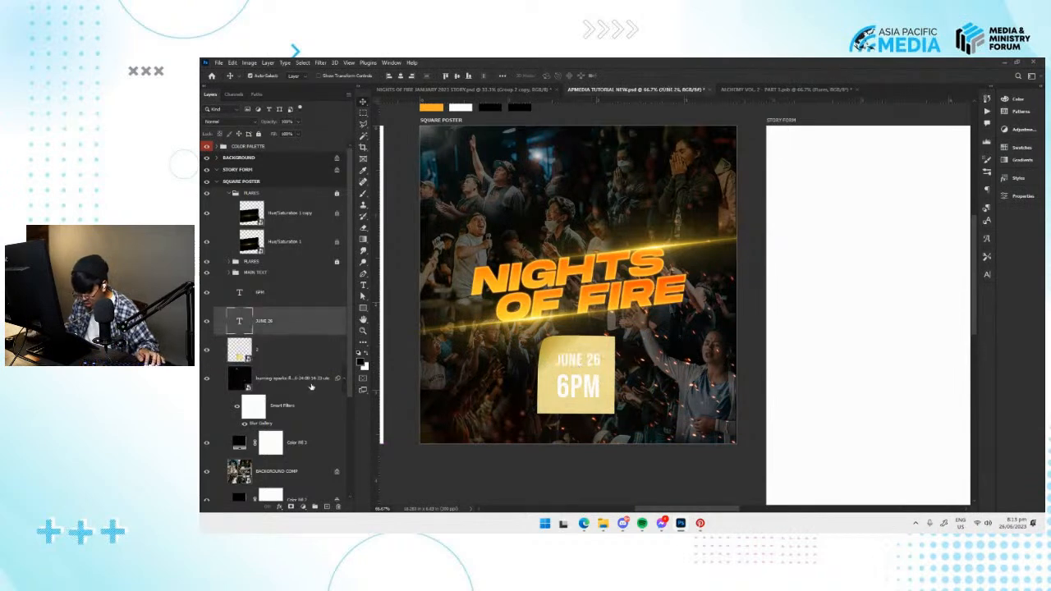
shift+click(283, 294)
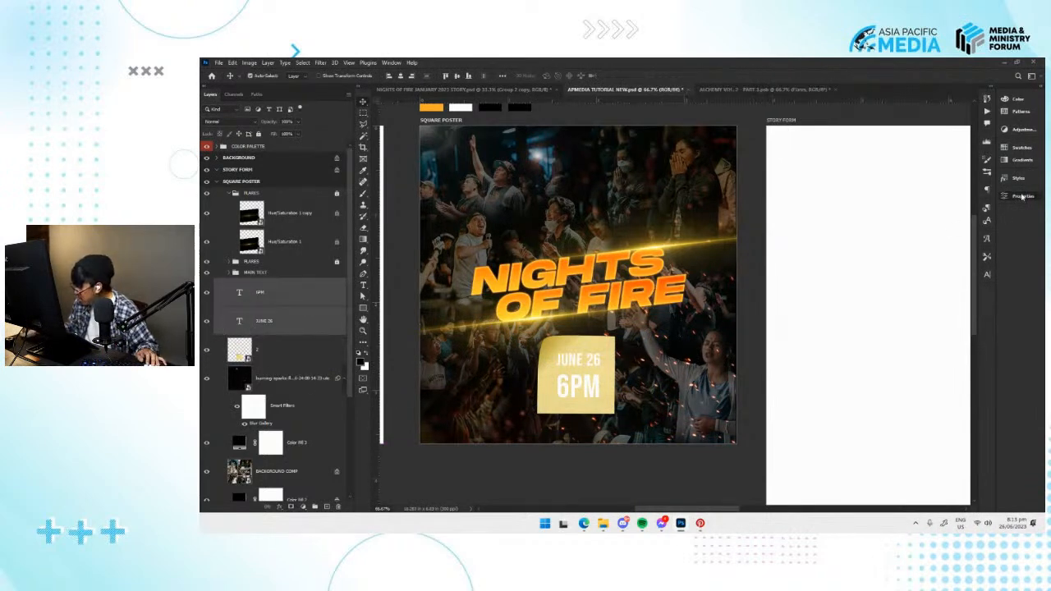
click(1022, 196)
click(849, 288)
click(495, 108)
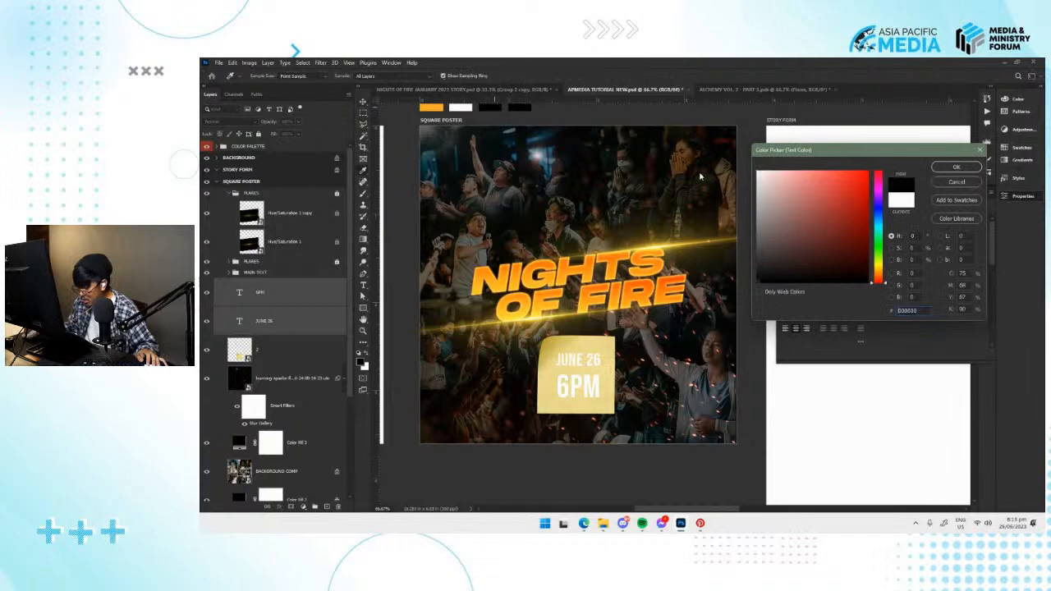
click(966, 168)
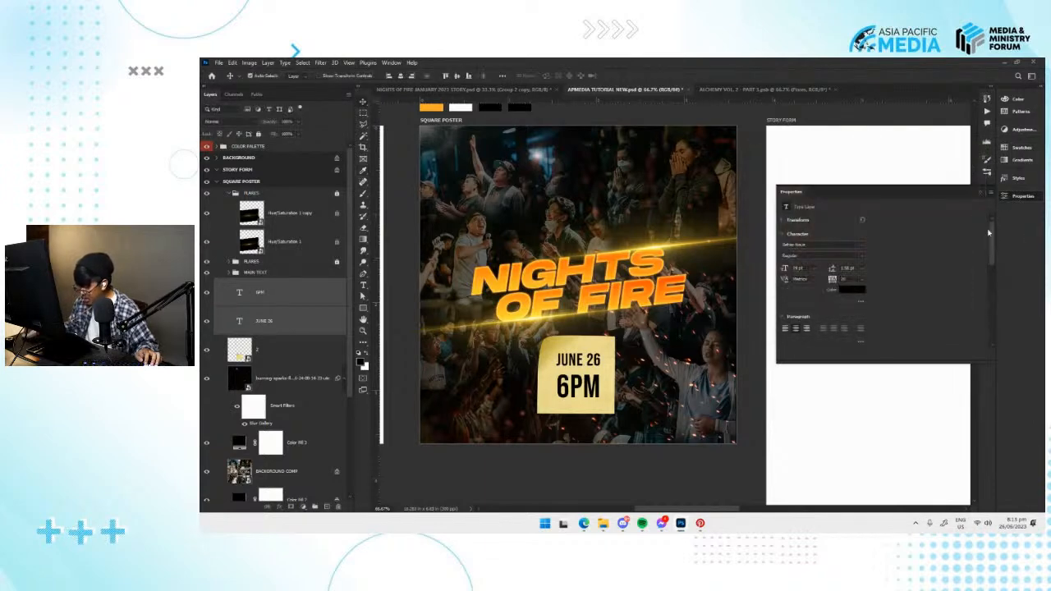
click(1018, 198)
Undo the black text colour and delete the sticky note from the square poster.
scroll(607, 302, up, 1)
click(605, 413)
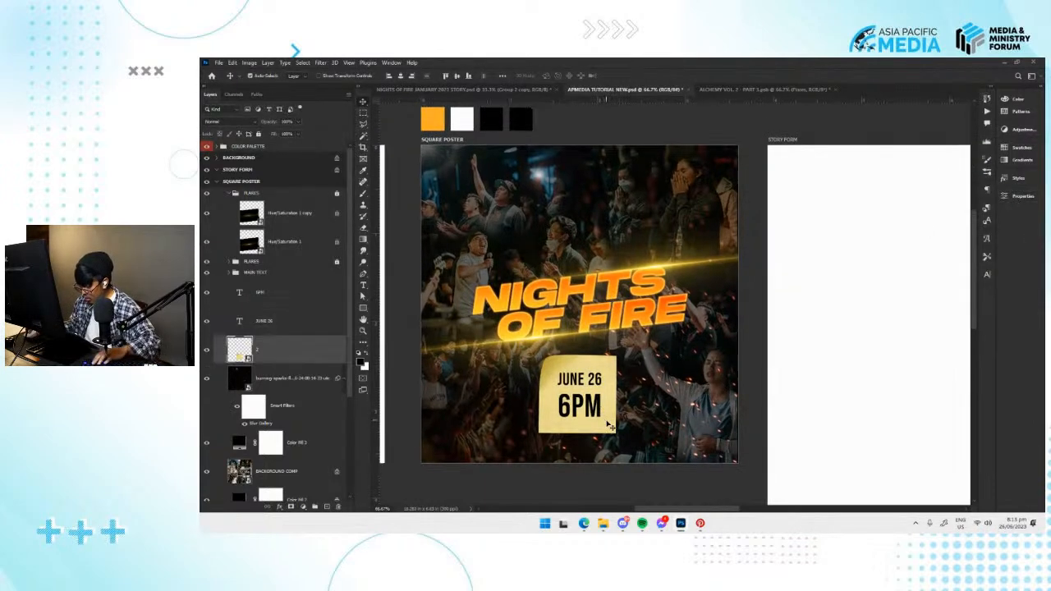
key(Delete)
key(ctrl+z)
key(ctrl+z)
key(ctrl+z)
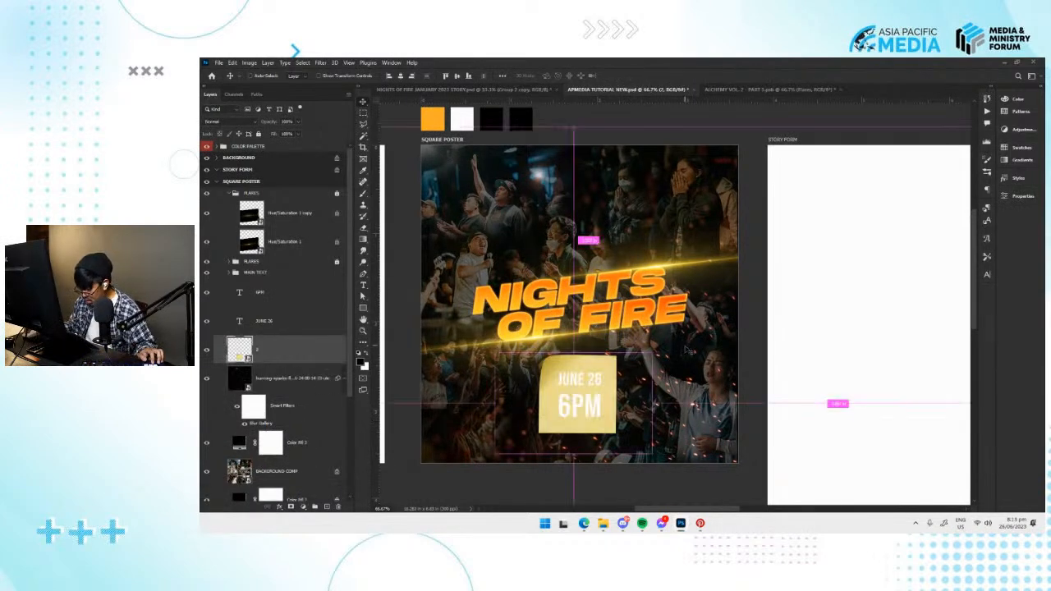
key(Delete)
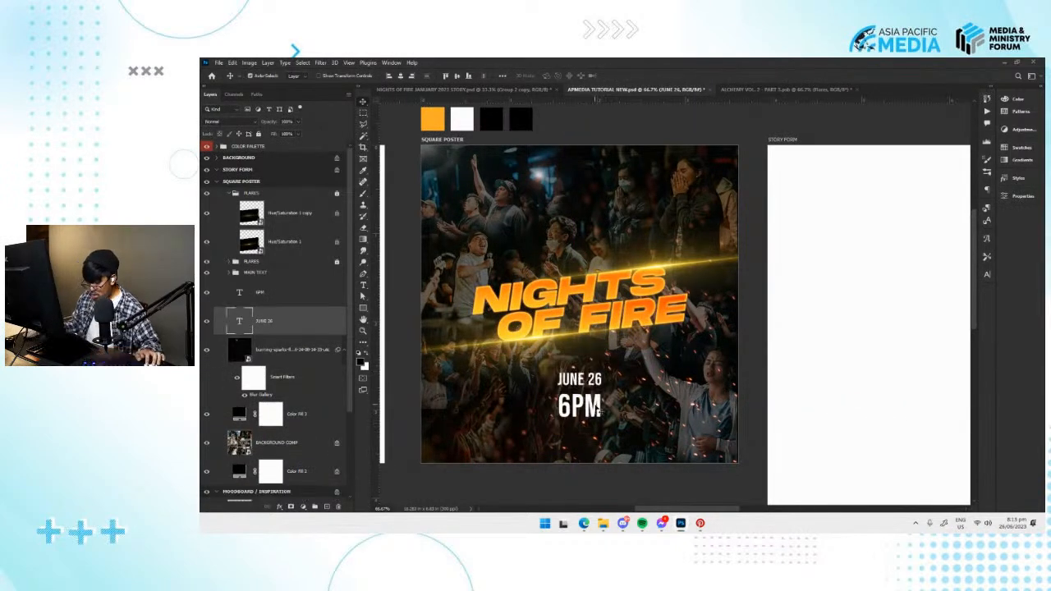
Create a new empty layer directly above the 6PM text layer.
key(ctrl+plus)
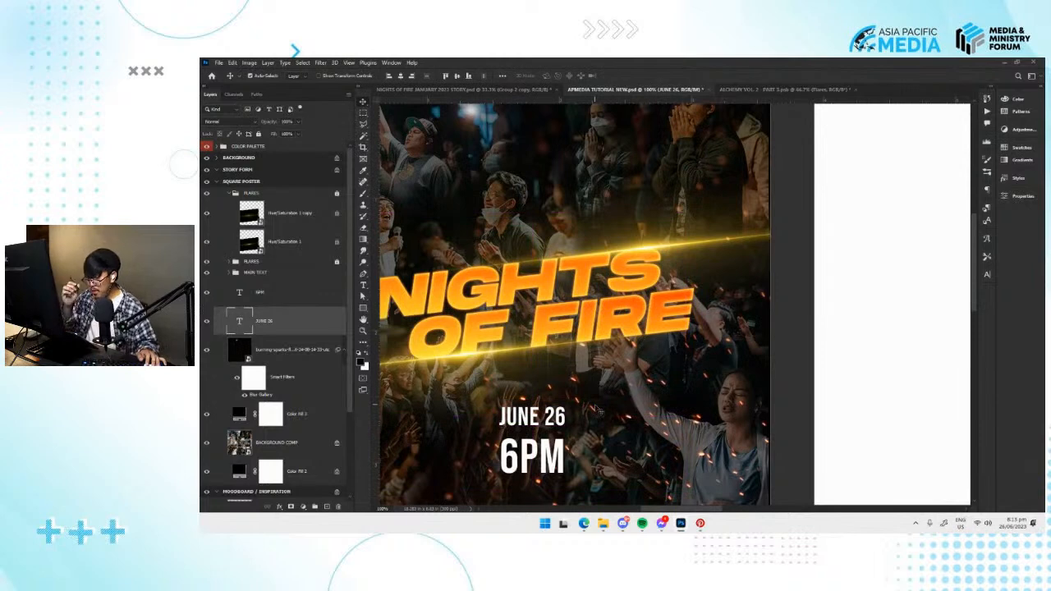
key(ctrl+minus)
click(325, 302)
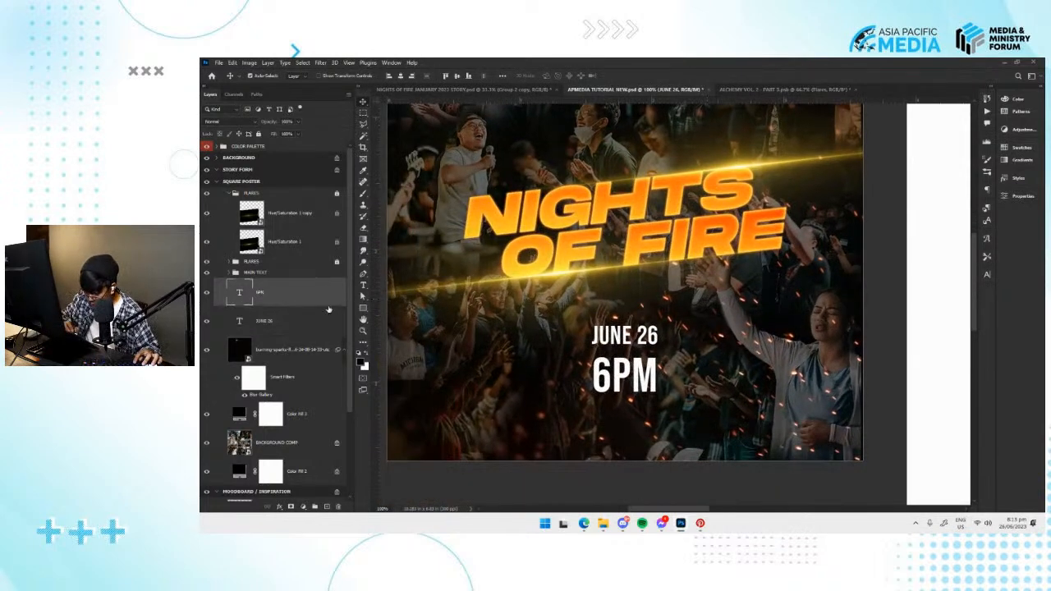
click(326, 506)
Choose the thin tapered custom preset listed just above Watercolor Loaded Wet Flat for the Brush tool.
key(b)
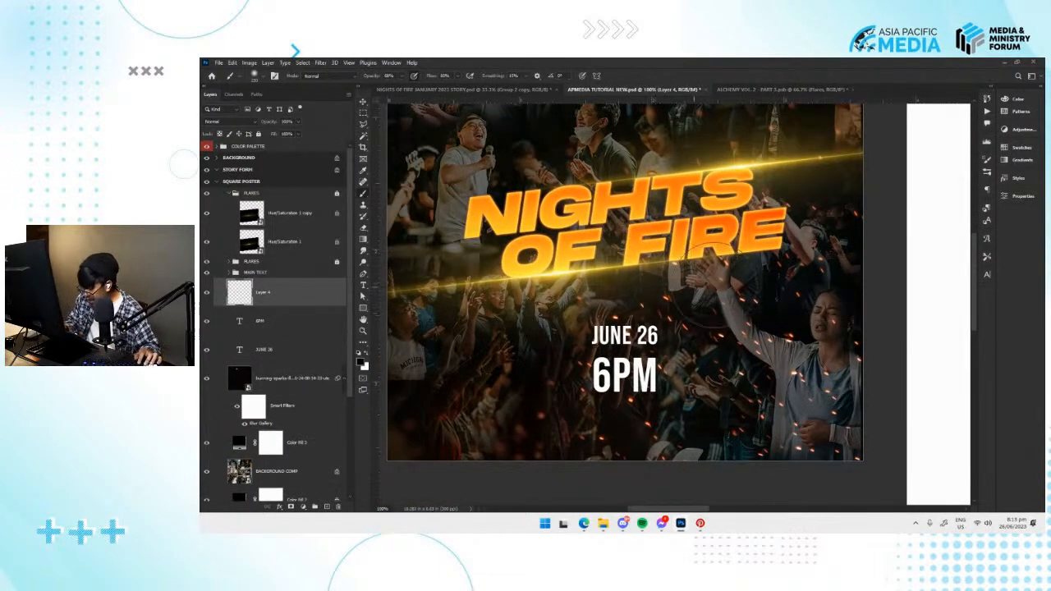
right_click(694, 292)
click(711, 300)
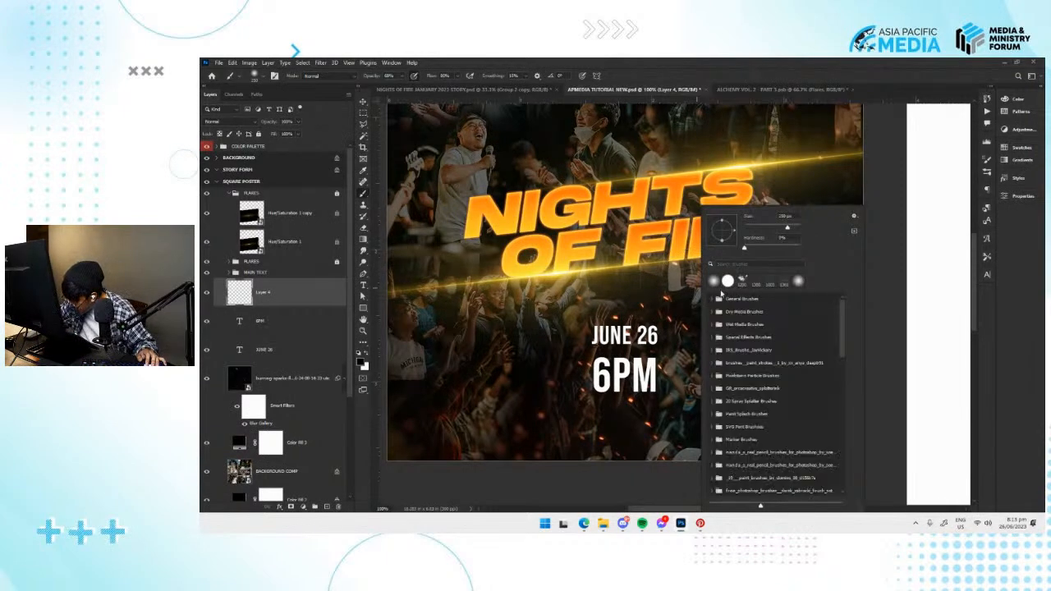
scroll(845, 375, down, 3)
scroll(845, 374, down, 1)
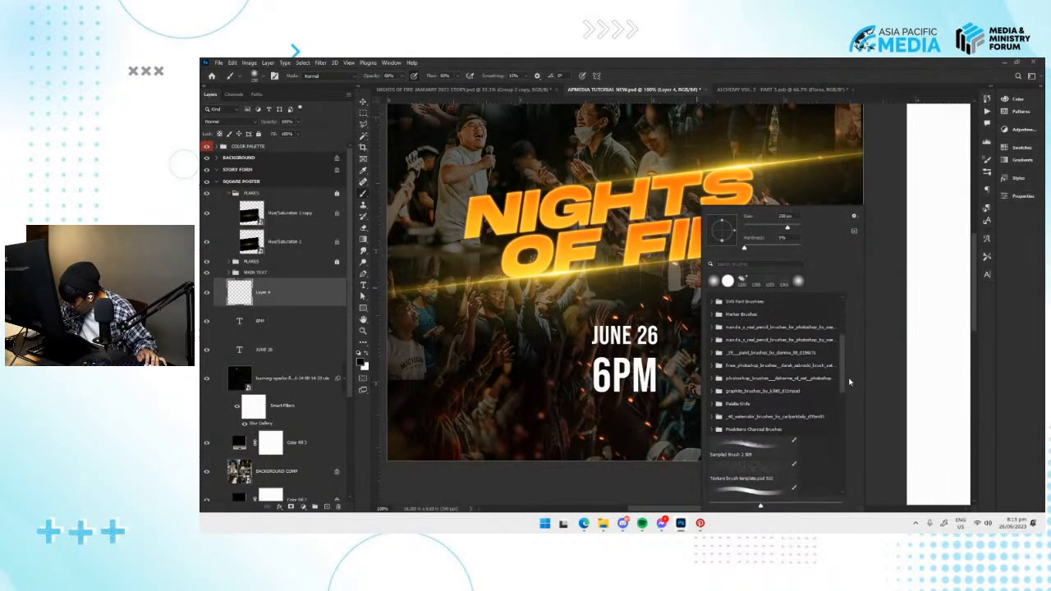
scroll(845, 379, down, 3)
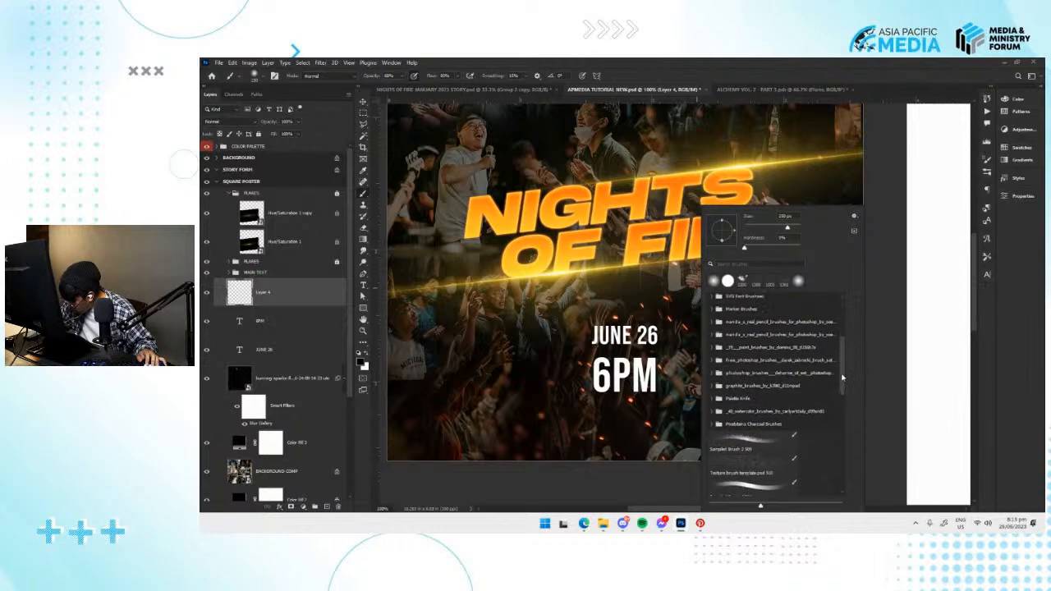
scroll(845, 394, down, 3)
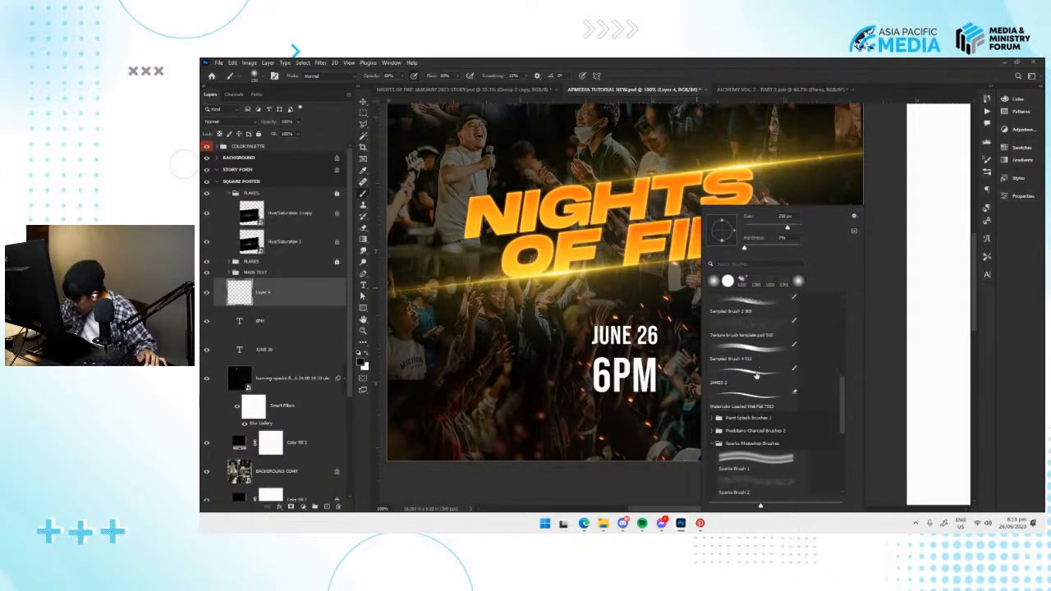
double_click(755, 373)
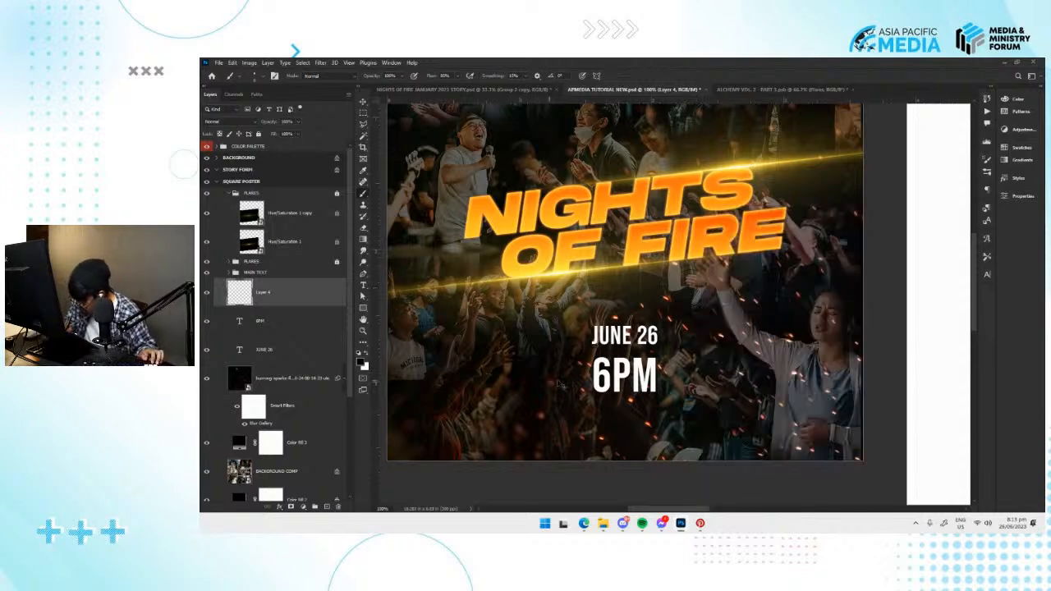
Sample orange from the colour palette, then paint a loose double oval around JUNE 26 and an underline beneath 6PM, undoing unwanted strokes.
drag(617, 306, 621, 403)
drag(636, 139, 678, 285)
alt+click(455, 187)
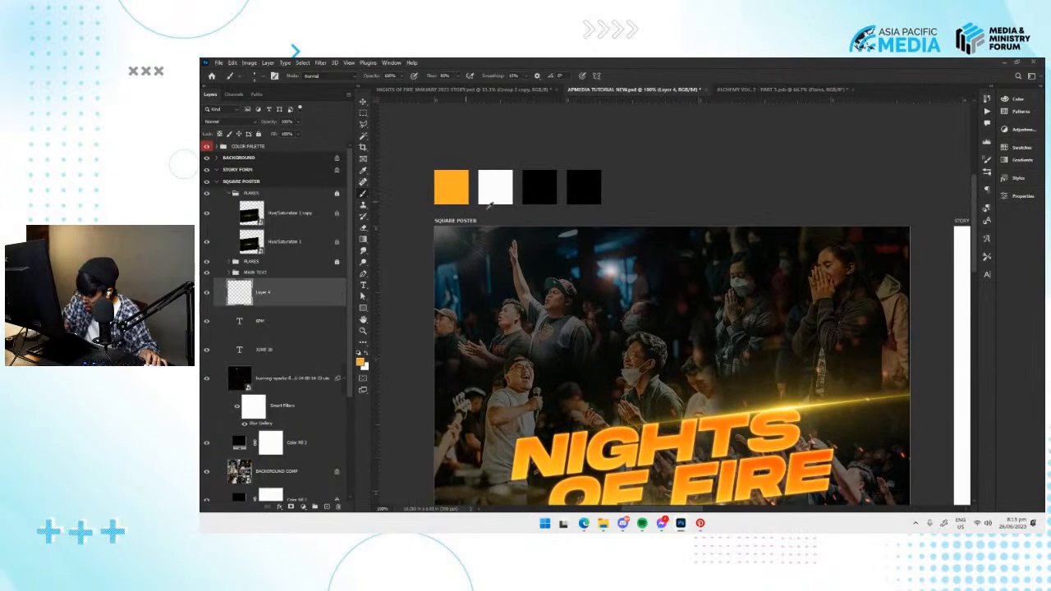
scroll(727, 366, down, 5)
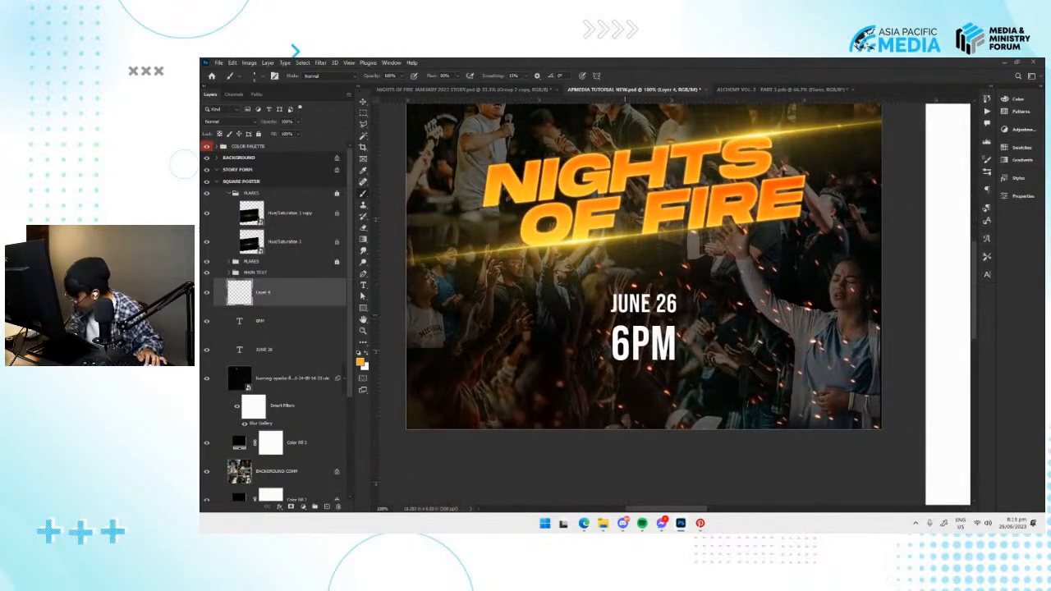
mouse_move(598, 312)
mouse_down()
mouse_move(692, 287)
mouse_move(620, 282)
mouse_move(697, 289)
mouse_move(596, 302)
mouse_move(648, 287)
mouse_move(588, 307)
mouse_up()
key(ctrl+z)
key(ctrl+z)
key(ctrl+z)
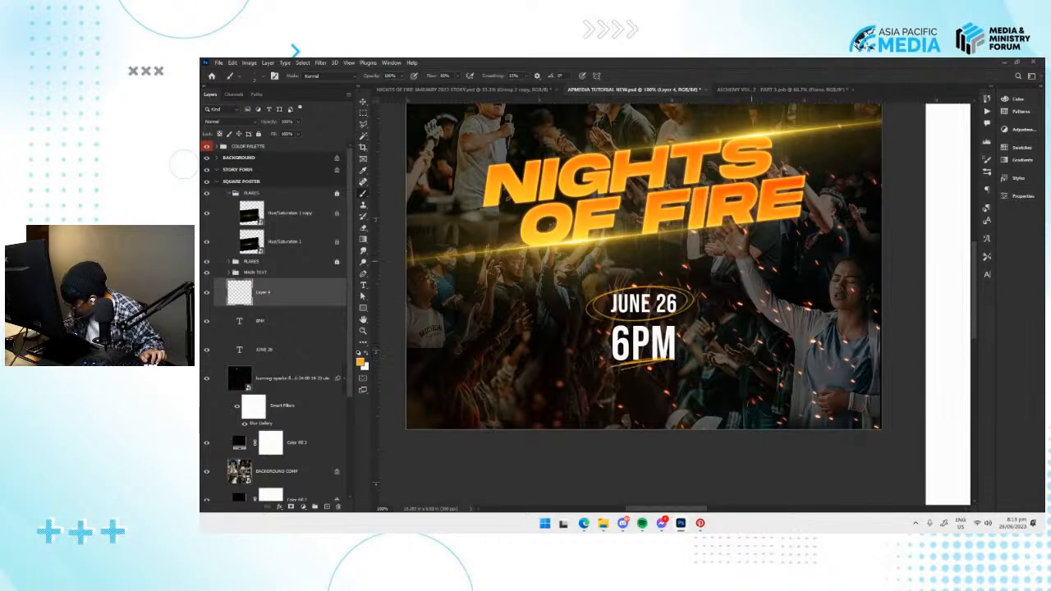
Paint curved orange arrows pointing at 6PM from its upper right and at JUNE 26 from its lower left, and save the document.
drag(694, 335, 750, 274)
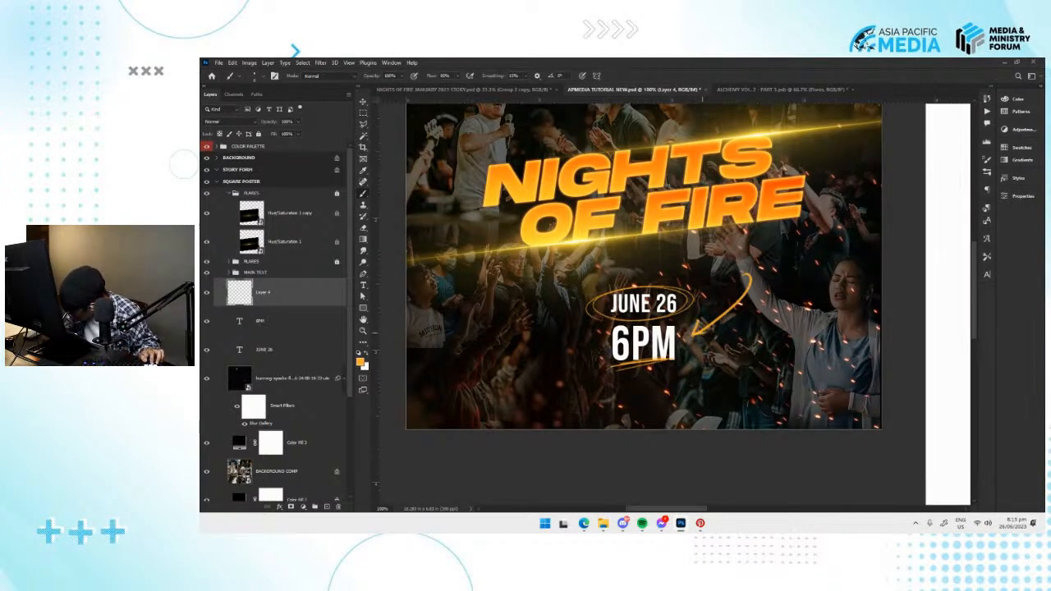
drag(578, 320, 536, 390)
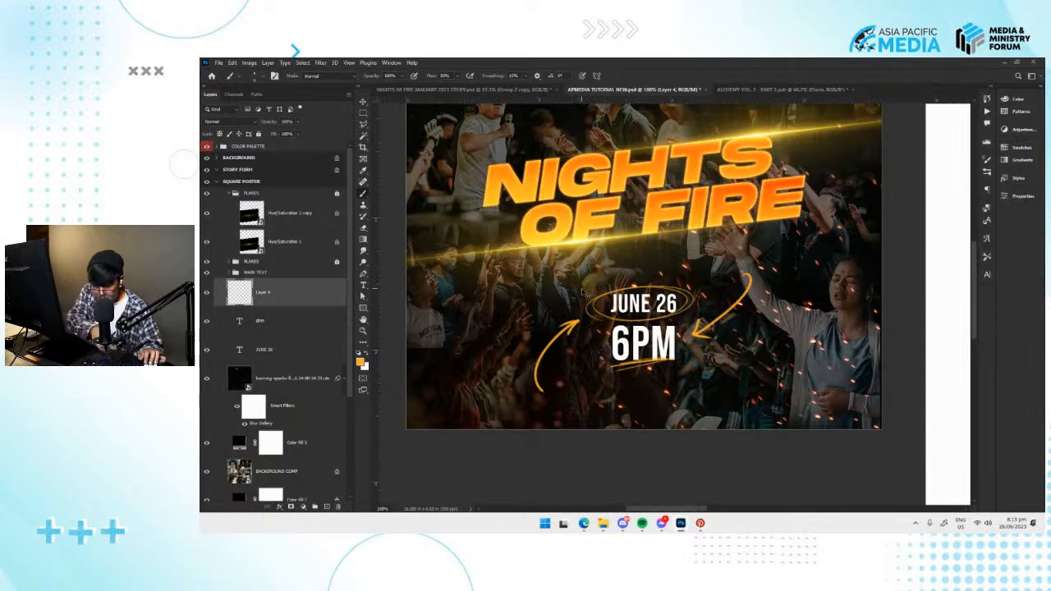
key(ctrl+minus)
key(ctrl+minus)
key(ctrl+plus)
drag(597, 284, 598, 304)
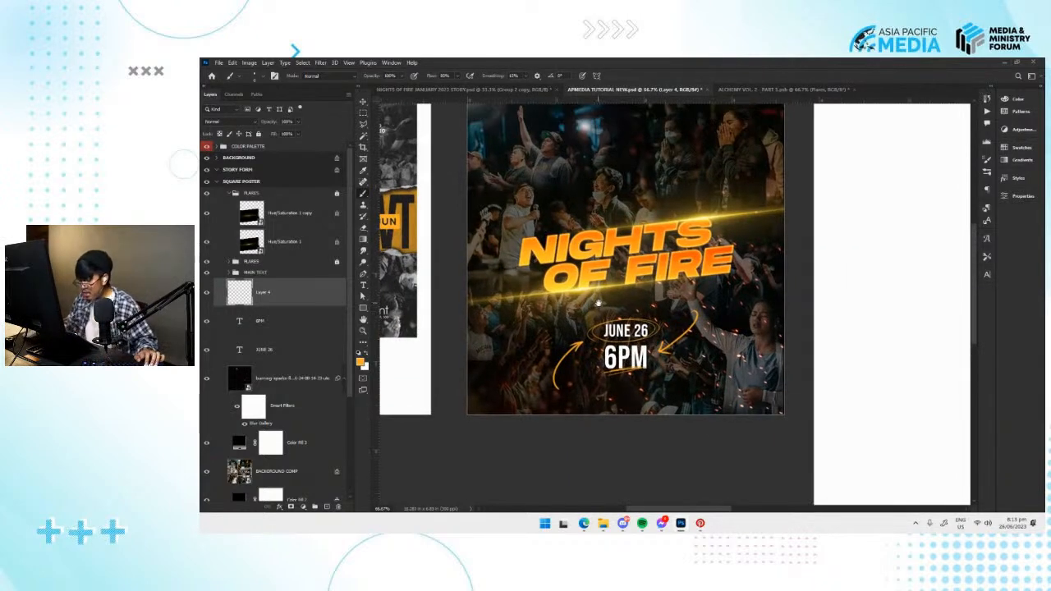
key(ctrl+s)
drag(654, 340, 629, 348)
Switch to File Explorer and open the Arrows folder of the Scribble Set inside GRAPHICS > ELEMENTS.
click(605, 524)
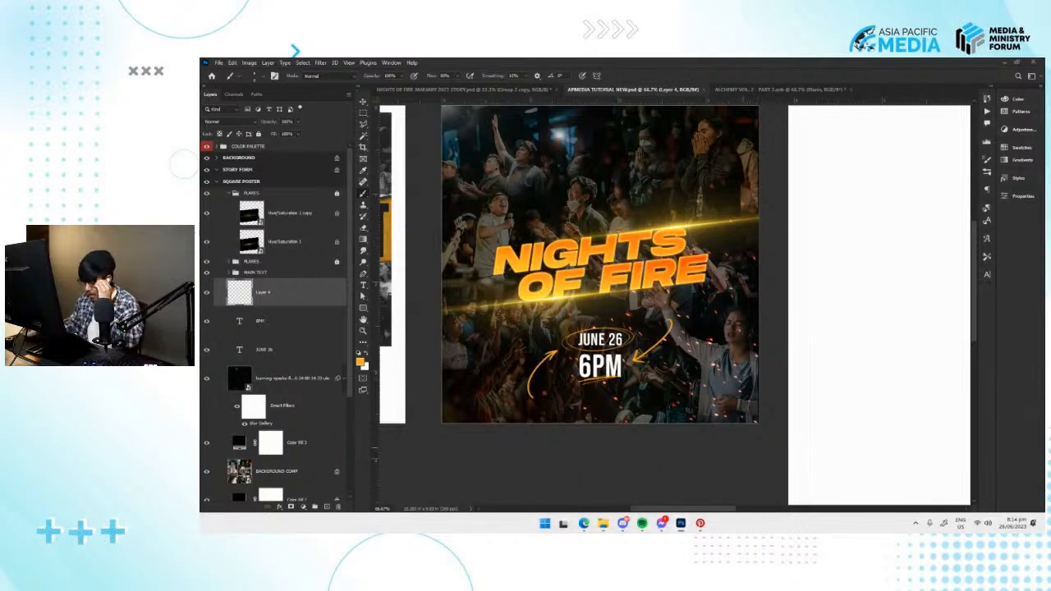
mouse_move(606, 526)
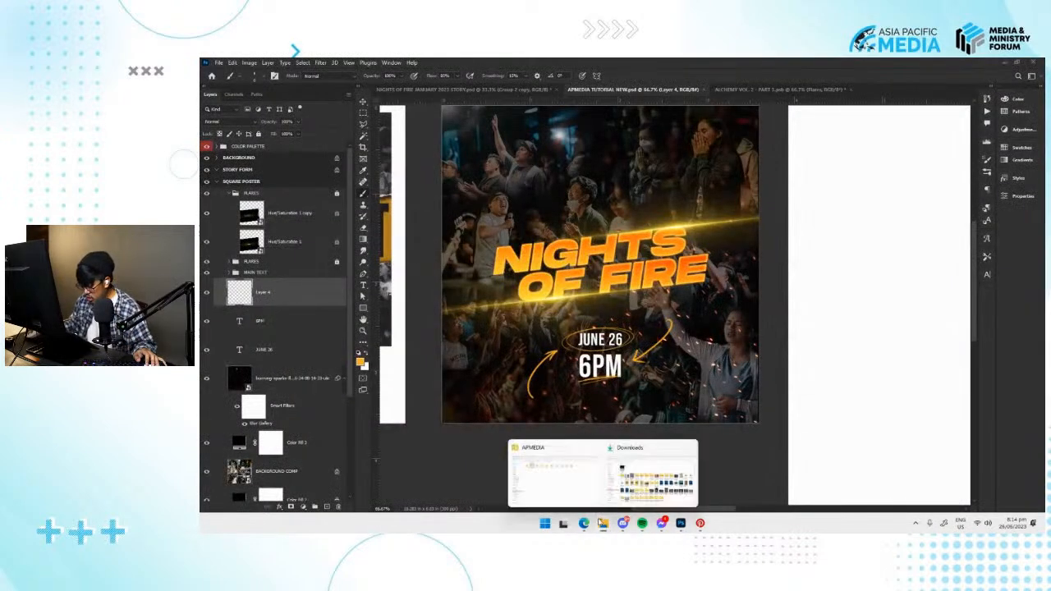
click(592, 482)
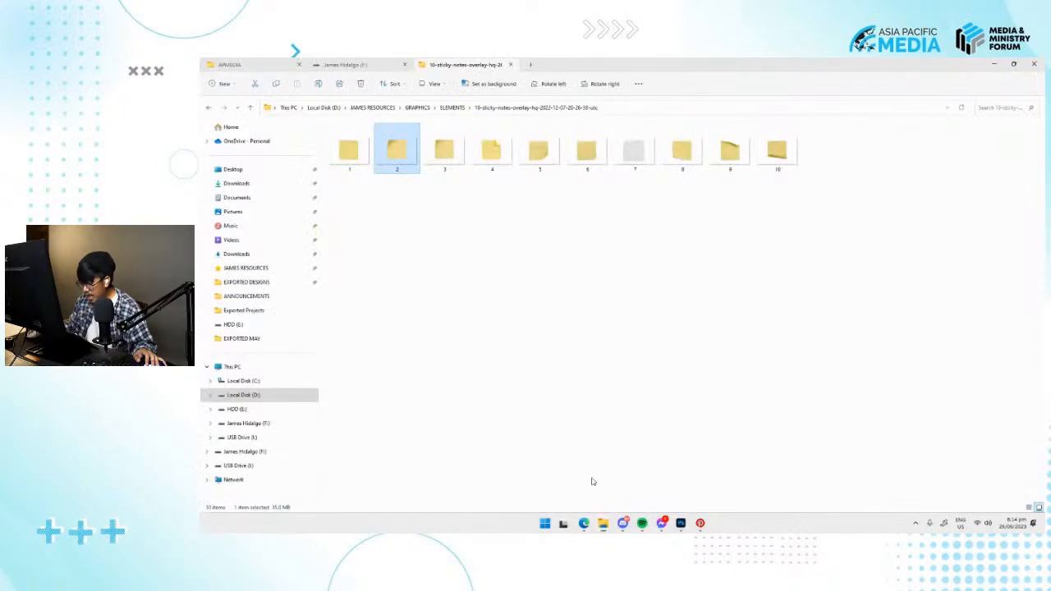
click(451, 108)
click(417, 108)
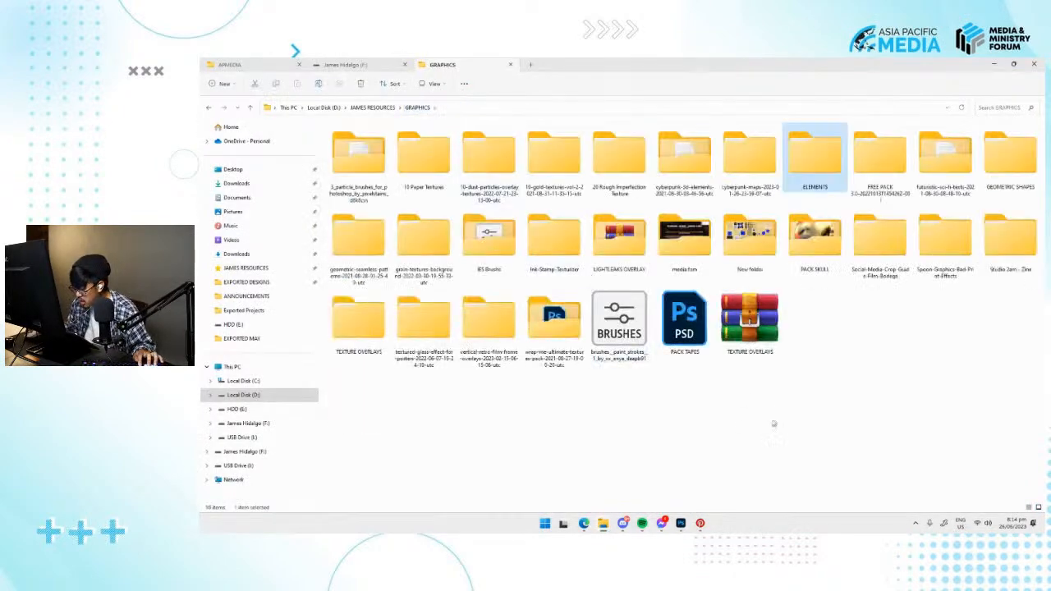
double_click(825, 151)
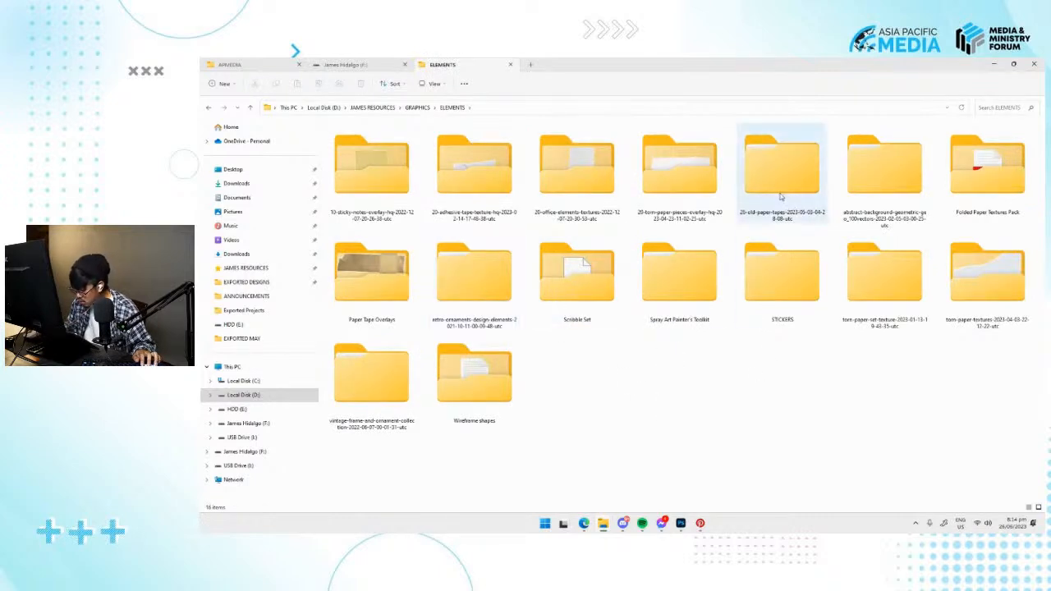
double_click(676, 283)
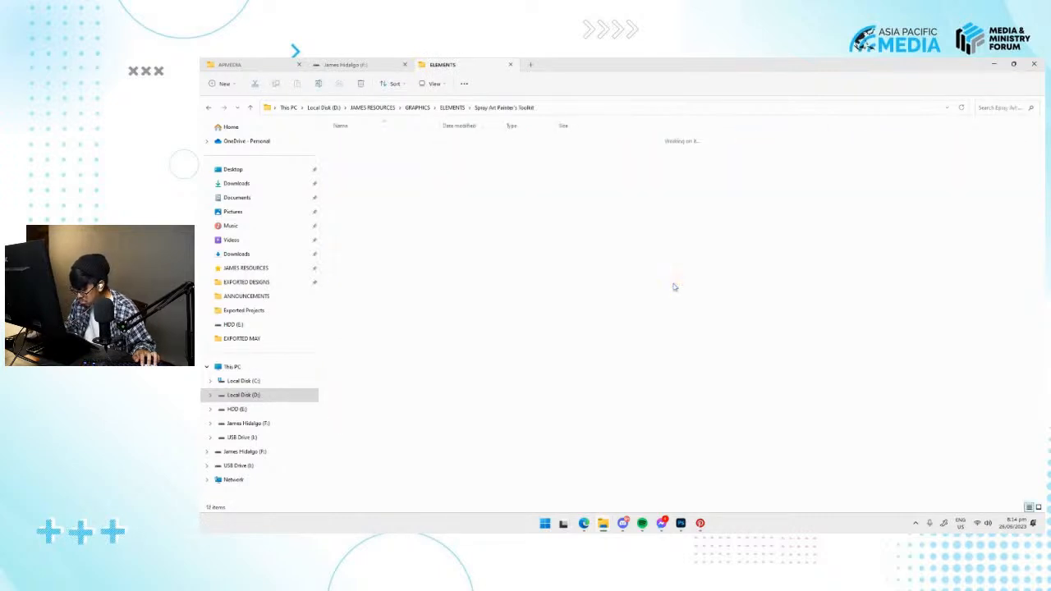
key(alt+Left)
double_click(587, 296)
double_click(357, 160)
Try placing the Arrow_1 image on the square poster, scaled to about 9.4% and positioned to the right of 6PM.
drag(351, 158, 737, 339)
click(704, 335)
drag(349, 155, 671, 435)
drag(759, 305, 694, 348)
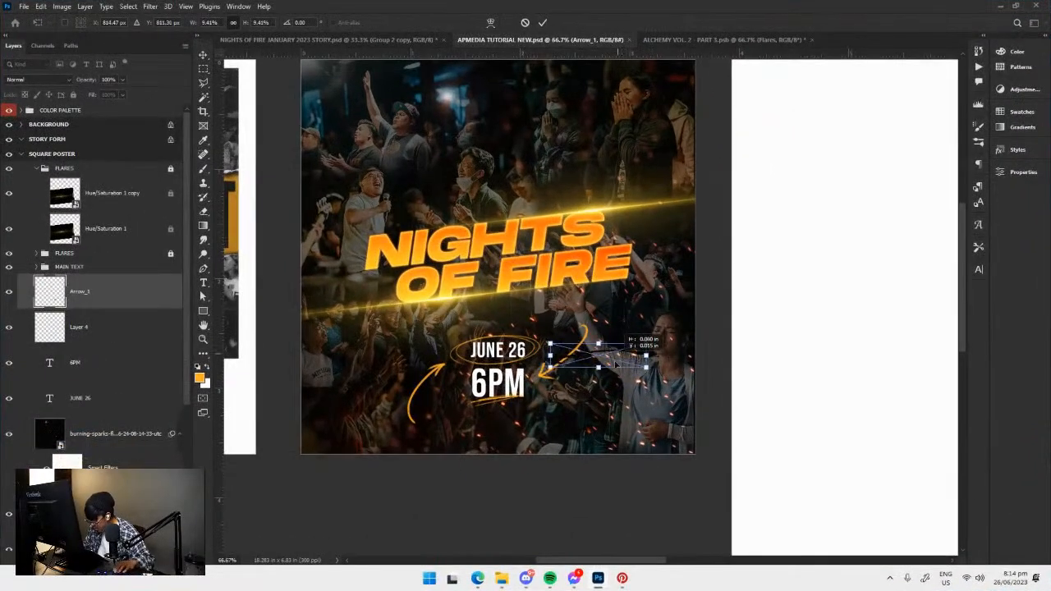
key(Return)
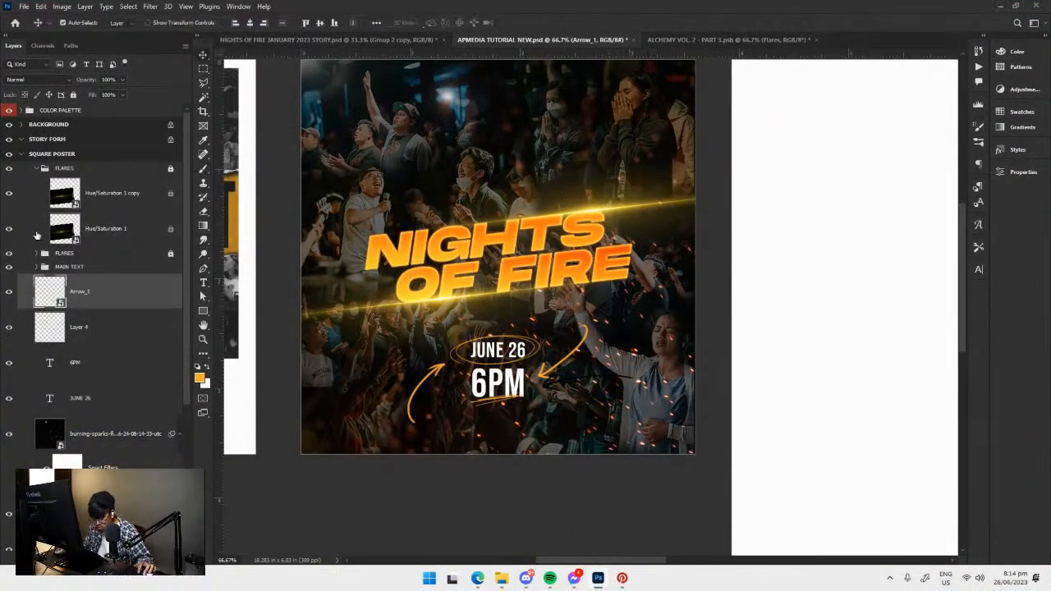
Hide the hand-painted Layer 4 and apply a white Color Overlay to the Arrow_1 layer.
click(9, 326)
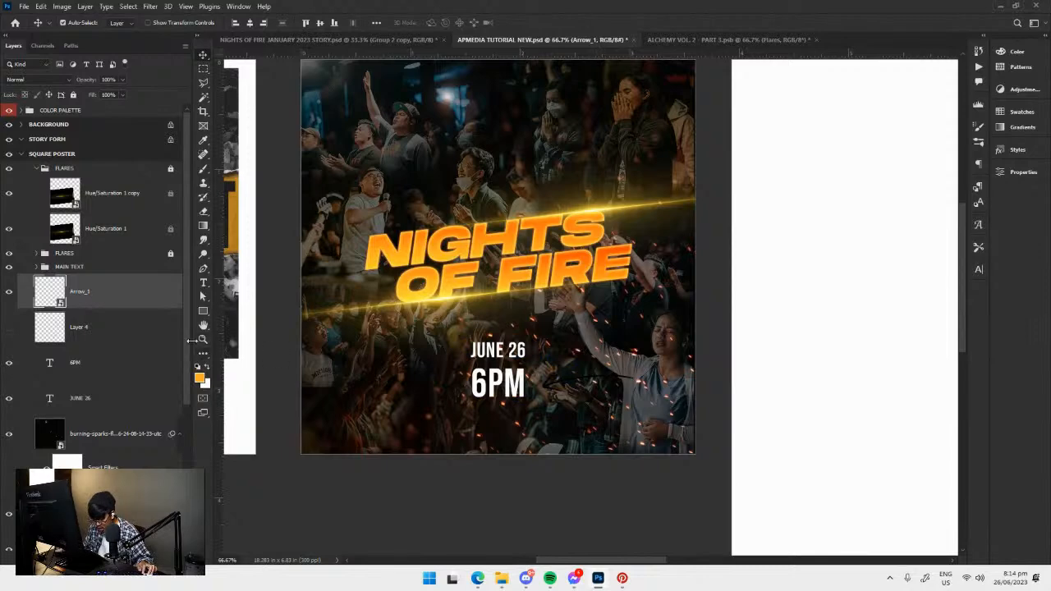
click(92, 560)
click(92, 560)
click(92, 560)
click(131, 516)
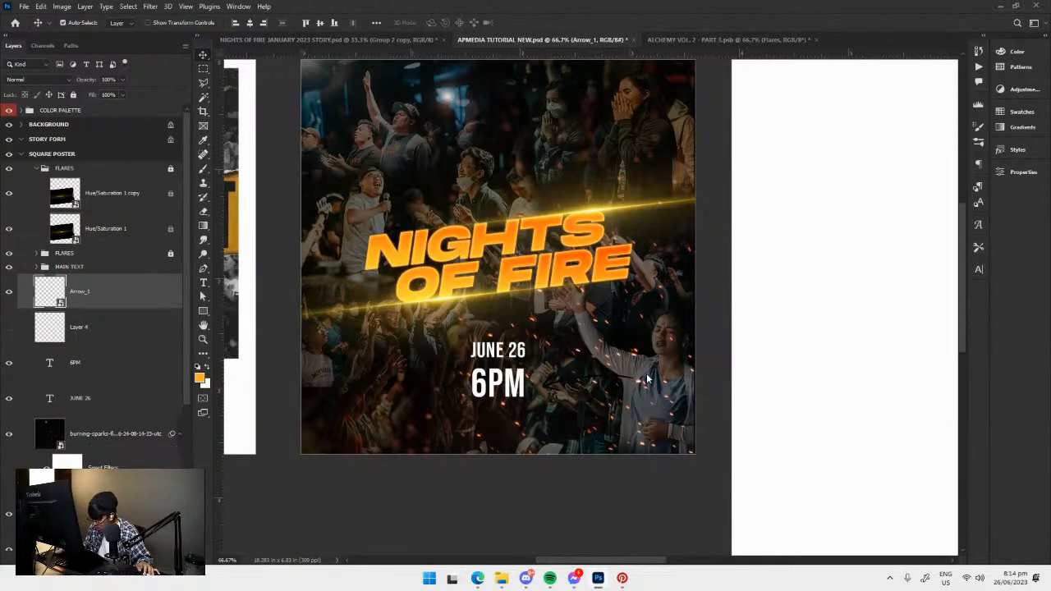
click(269, 68)
drag(747, 218, 678, 135)
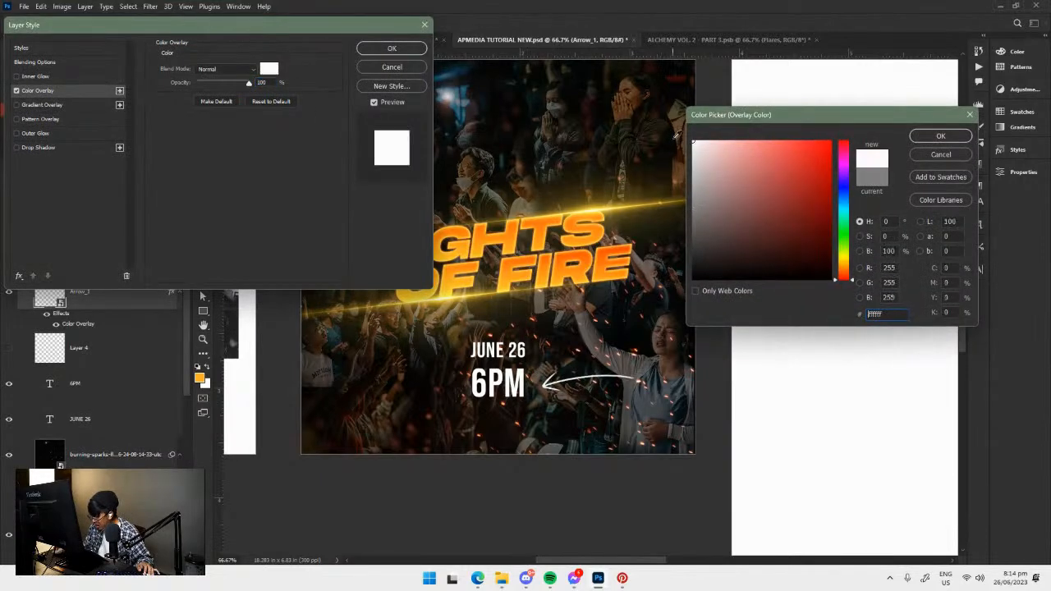
click(937, 137)
click(392, 49)
Change the Arrow_1 layer's Color Overlay to the orange sampled from the colour palette above the poster.
drag(511, 181, 548, 256)
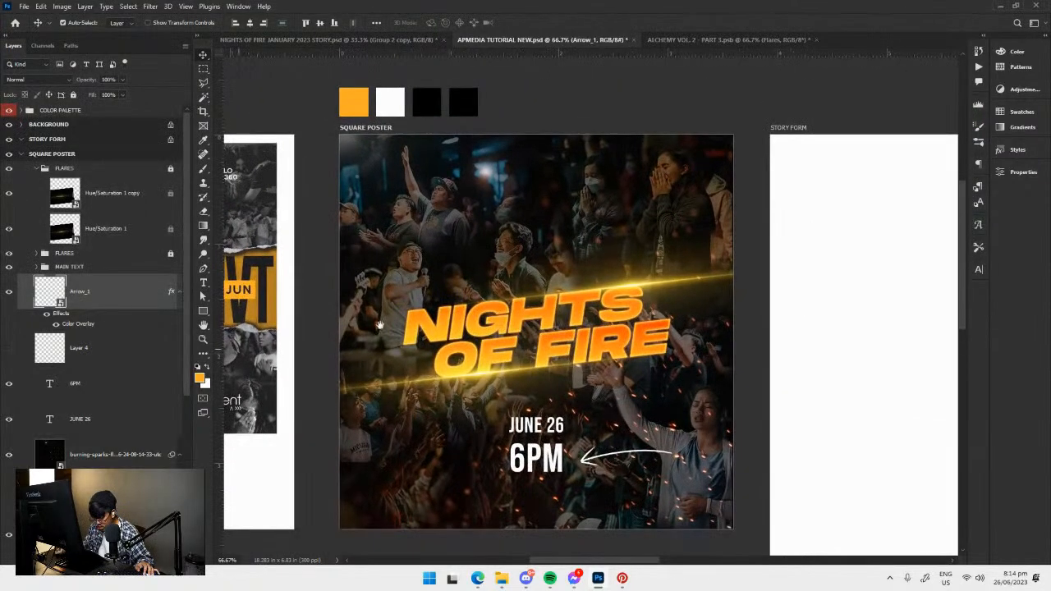
double_click(78, 323)
drag(278, 29, 403, 281)
click(393, 327)
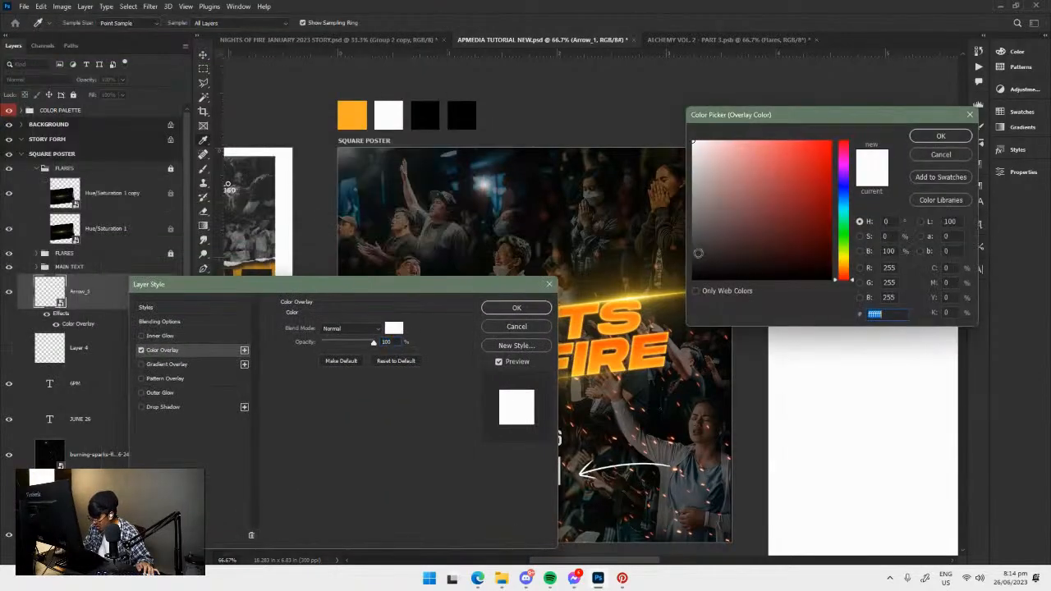
click(357, 112)
click(938, 135)
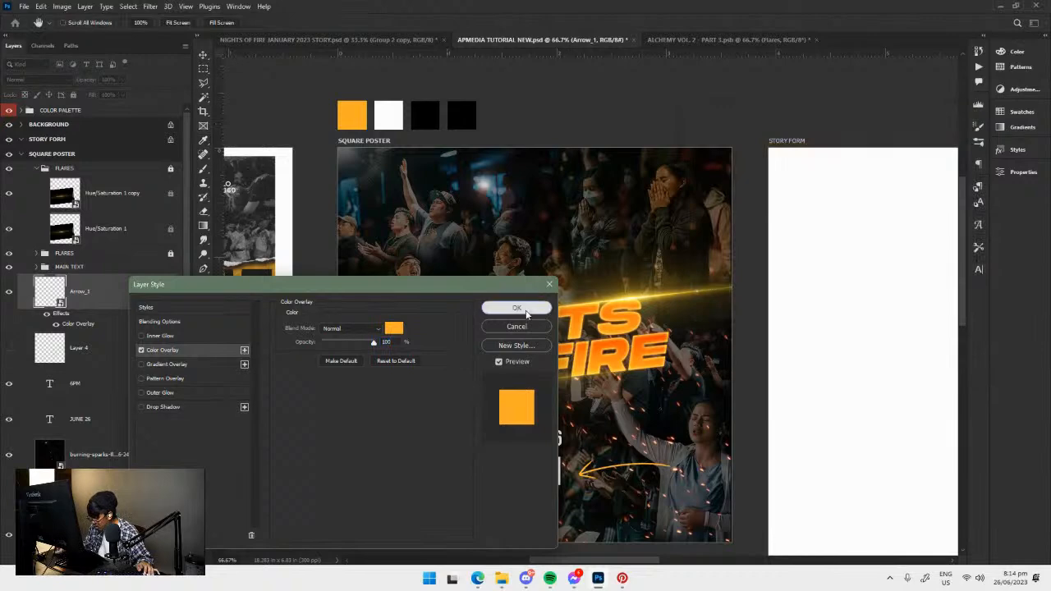
click(530, 309)
Try shrinking Arrow_1, flipping it horizontally and tilting it so it points at 6PM from the left.
drag(629, 417, 566, 327)
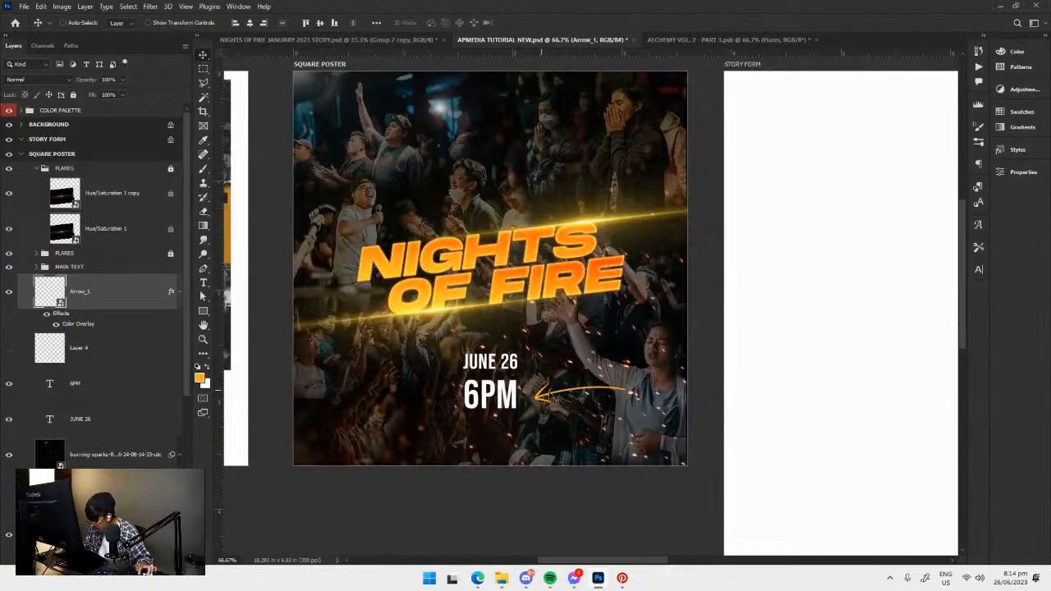
key(ctrl+t)
drag(629, 404, 628, 417)
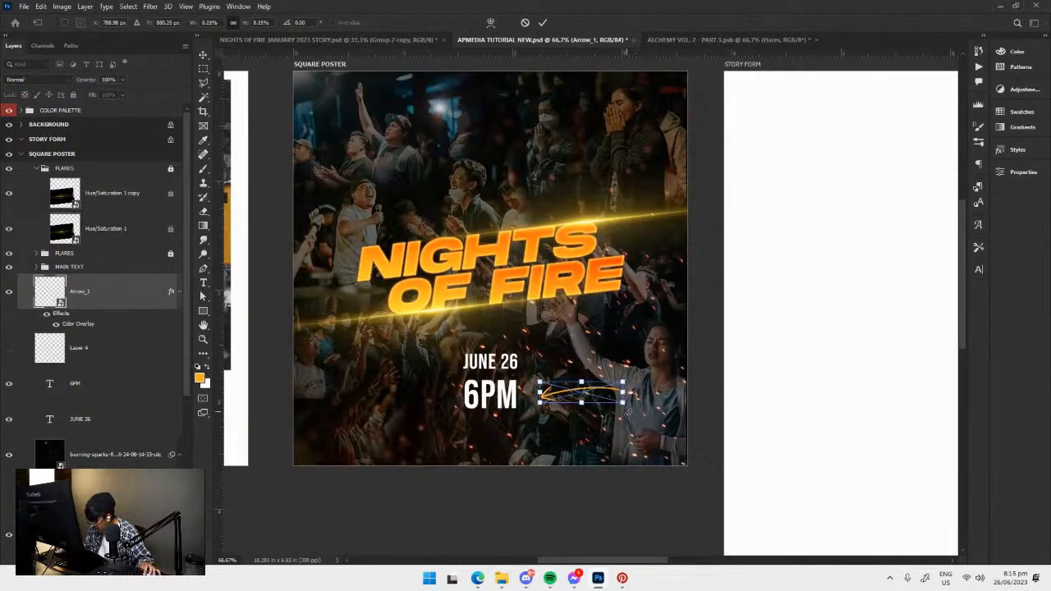
right_click(595, 389)
click(628, 368)
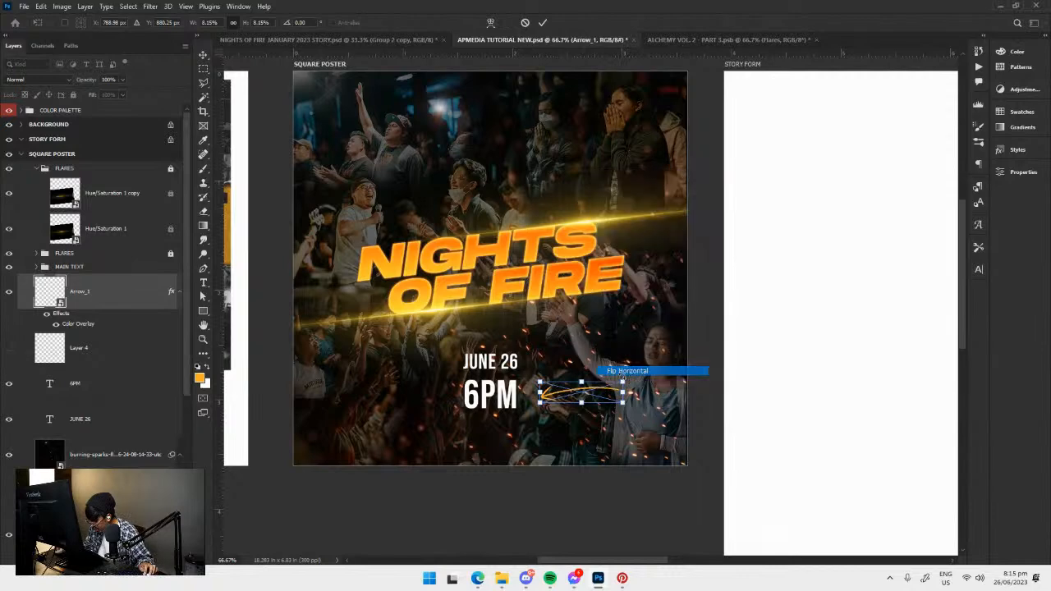
drag(580, 392, 501, 424)
drag(432, 395, 435, 401)
key(Return)
Undo the placement and styling of Arrow_1 and restore the hand-painted accents on Layer 4.
drag(578, 396, 592, 389)
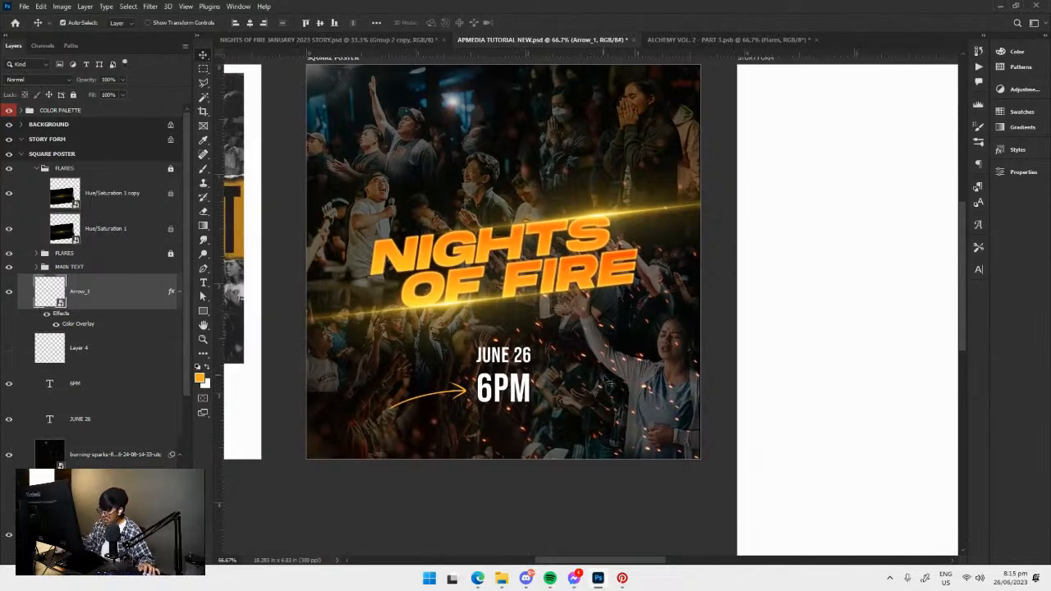
key(ctrl+plus)
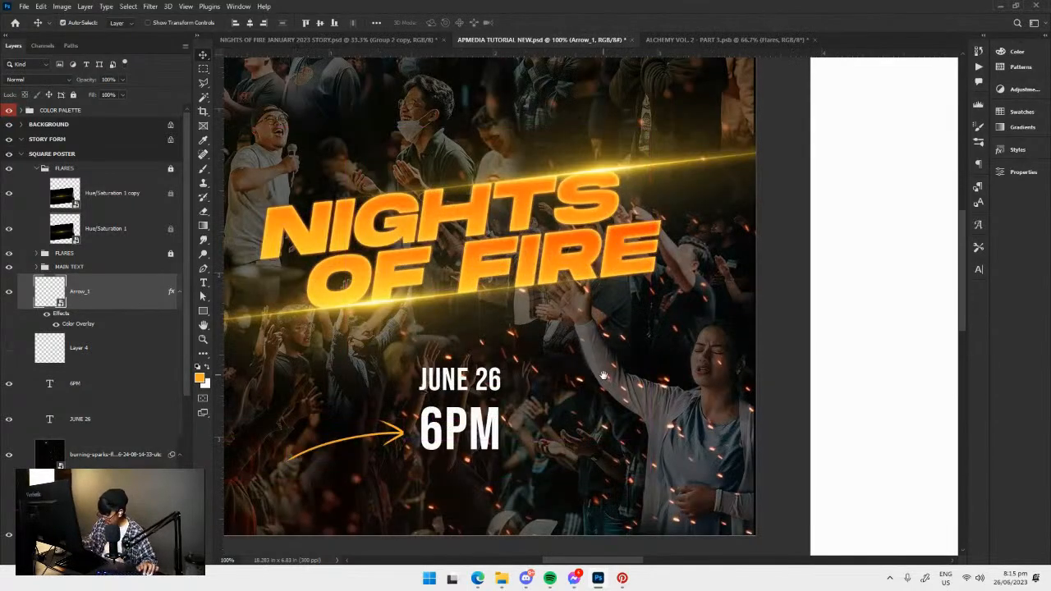
key(ctrl+z)
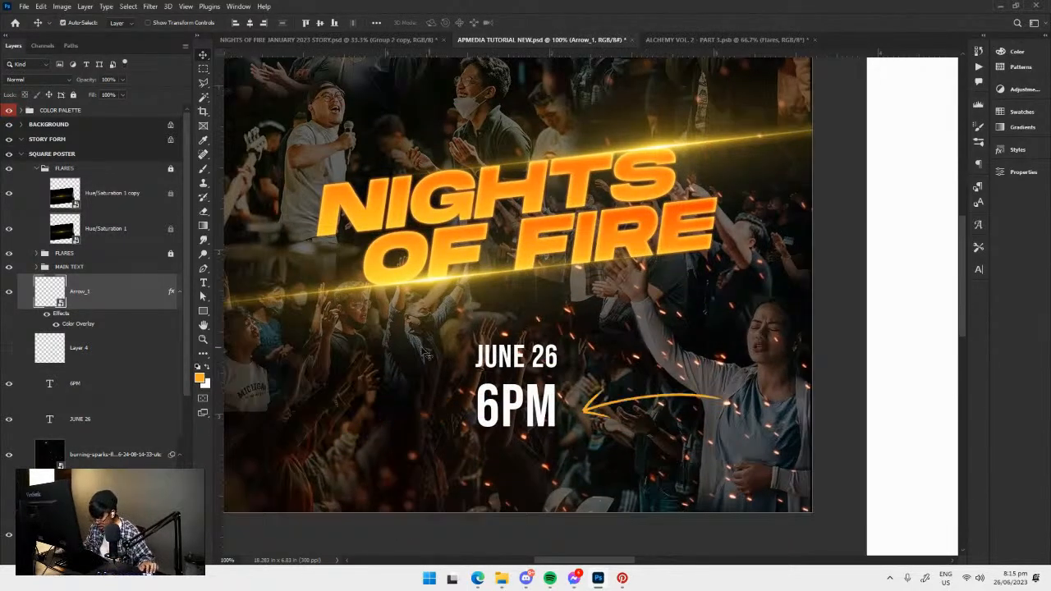
key(ctrl+z)
click(9, 291)
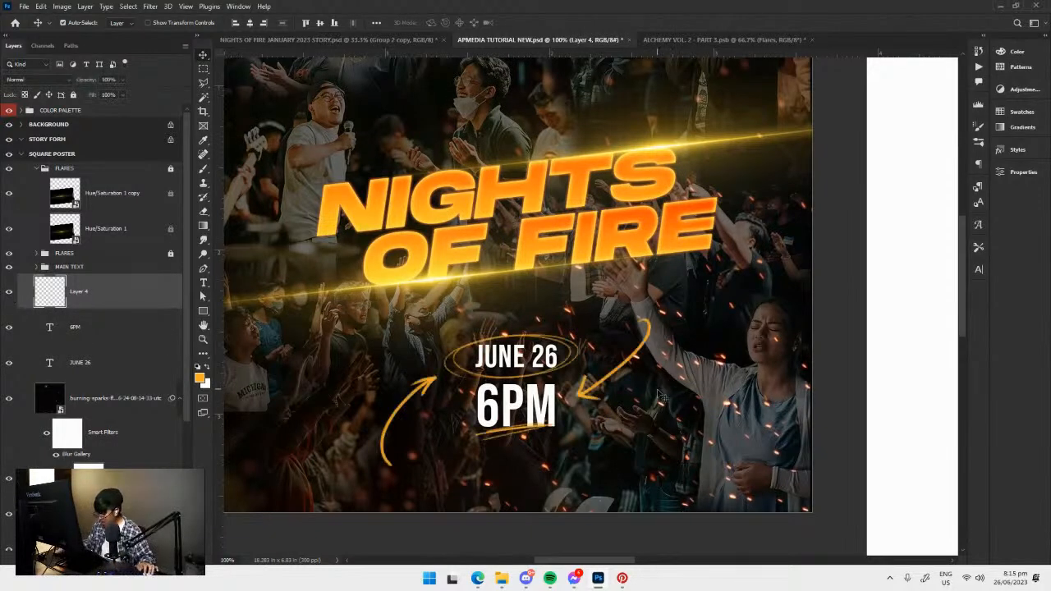
drag(653, 392, 657, 404)
key(ctrl+minus)
key(ctrl+minus)
key(ctrl+plus)
key(ctrl+plus)
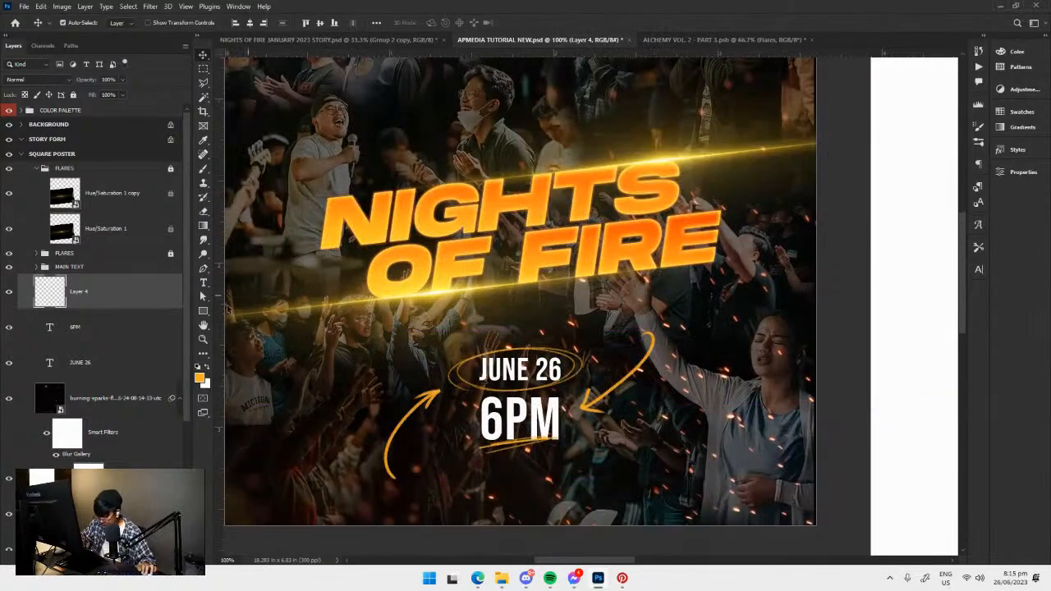
key(e)
key(bracketleft)
key(bracketleft)
key(bracketleft)
key(bracketleft)
key(bracketleft)
key(bracketleft)
key(bracketleft)
key(bracketleft)
key(bracketleft)
key(bracketleft)
key(bracketleft)
key(bracketleft)
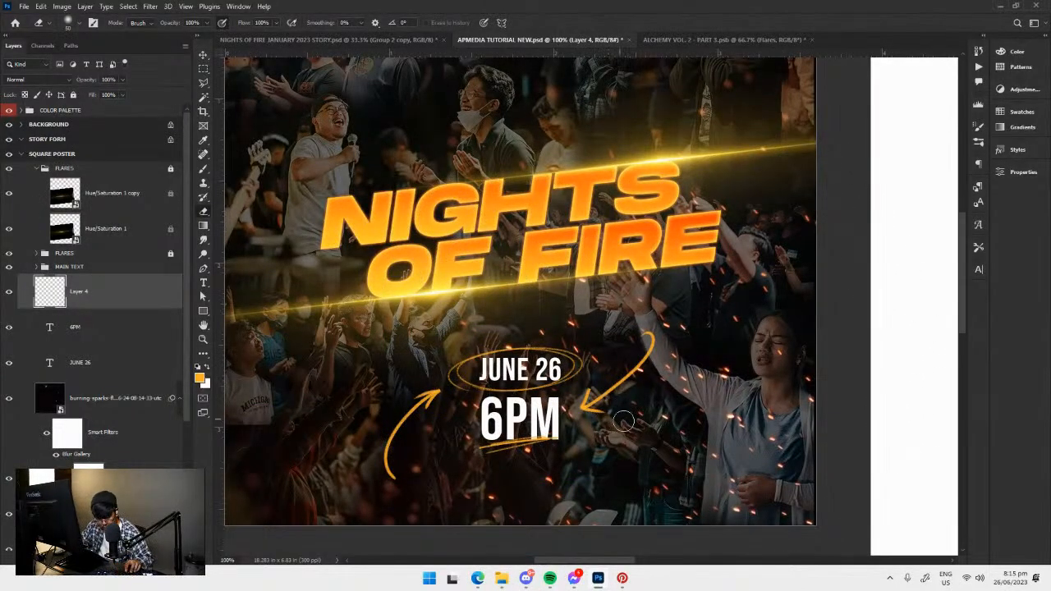
key(l)
drag(589, 376, 611, 349)
key(Escape)
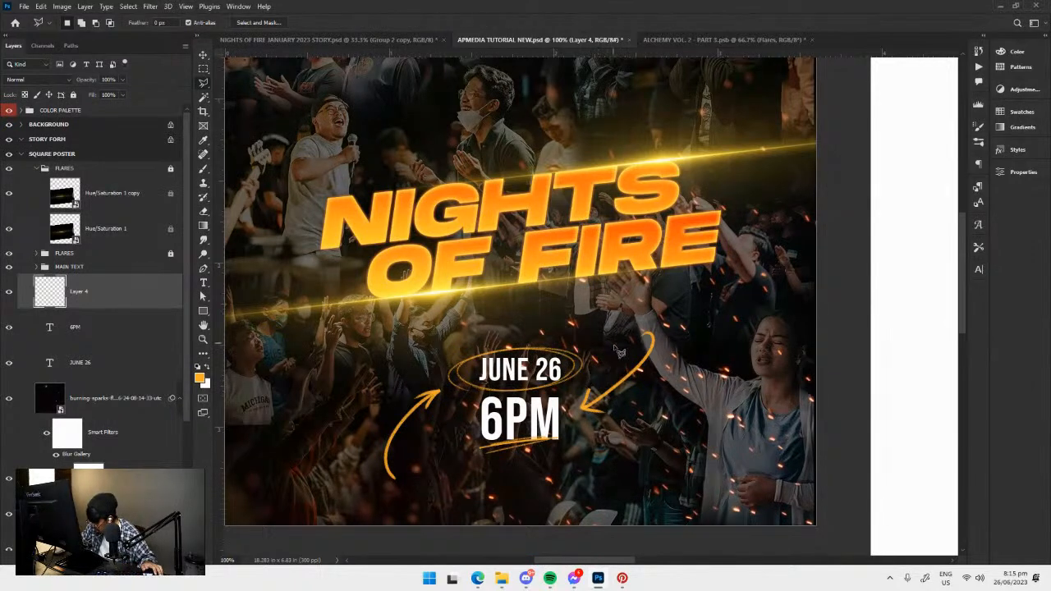
Select the painted arrow right of 6PM with the freehand Lasso tool, scale it down and move it close to the text.
right_click(203, 83)
click(264, 84)
mouse_move(660, 399)
mouse_down()
mouse_move(610, 364)
mouse_move(593, 440)
mouse_up()
key(ctrl+t)
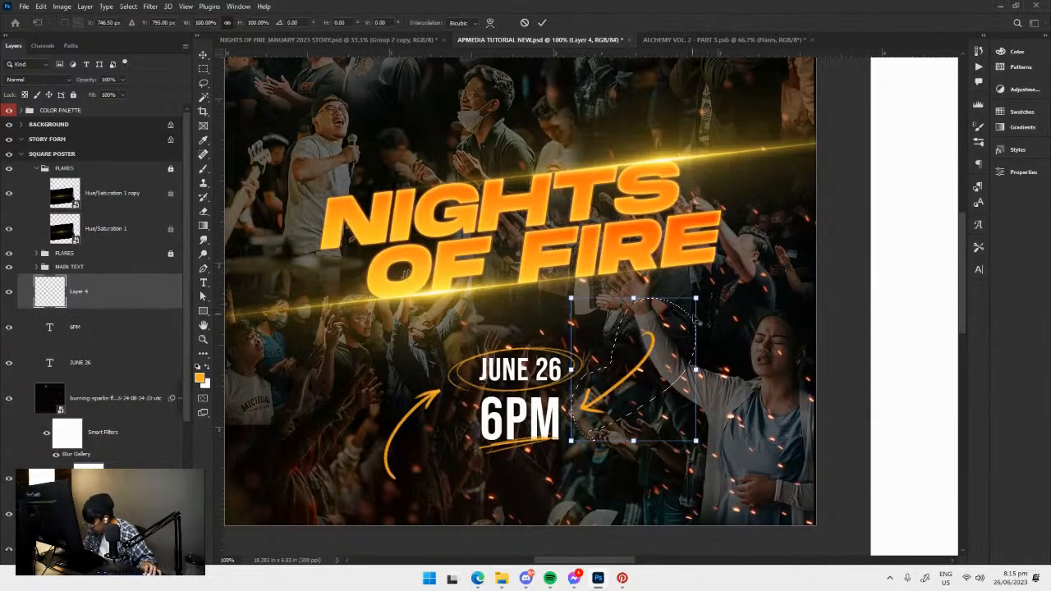
drag(696, 299, 675, 318)
drag(646, 358, 613, 396)
key(Return)
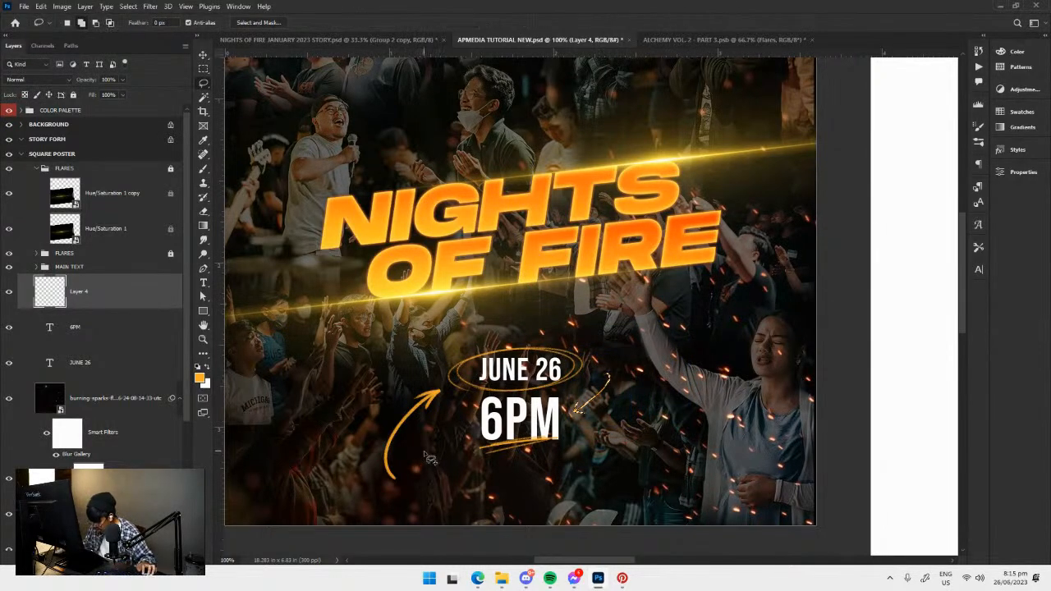
drag(413, 432, 432, 435)
key(ctrl+t)
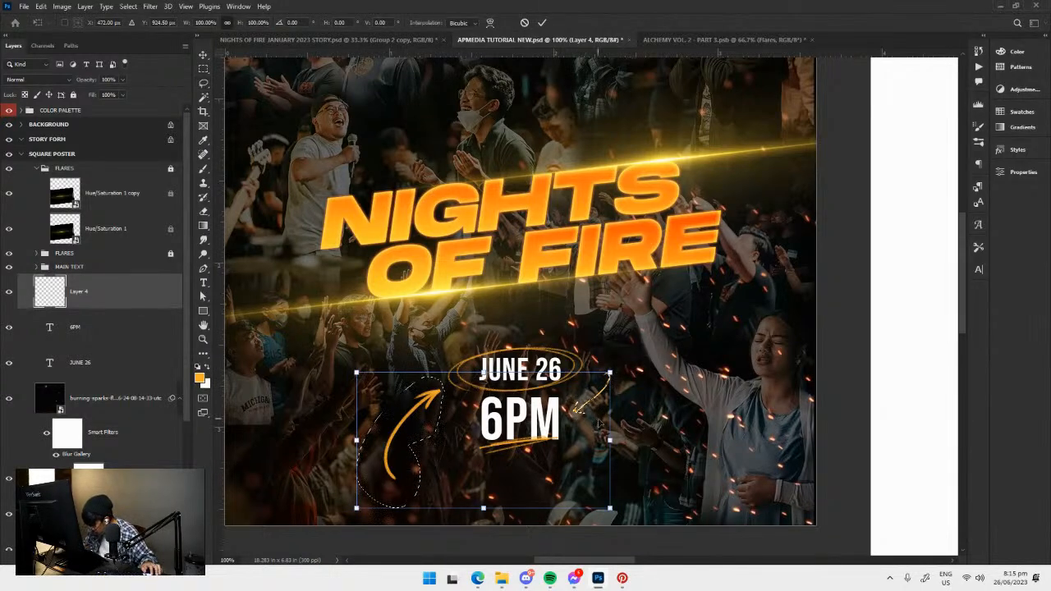
key(Return)
key(ctrl+d)
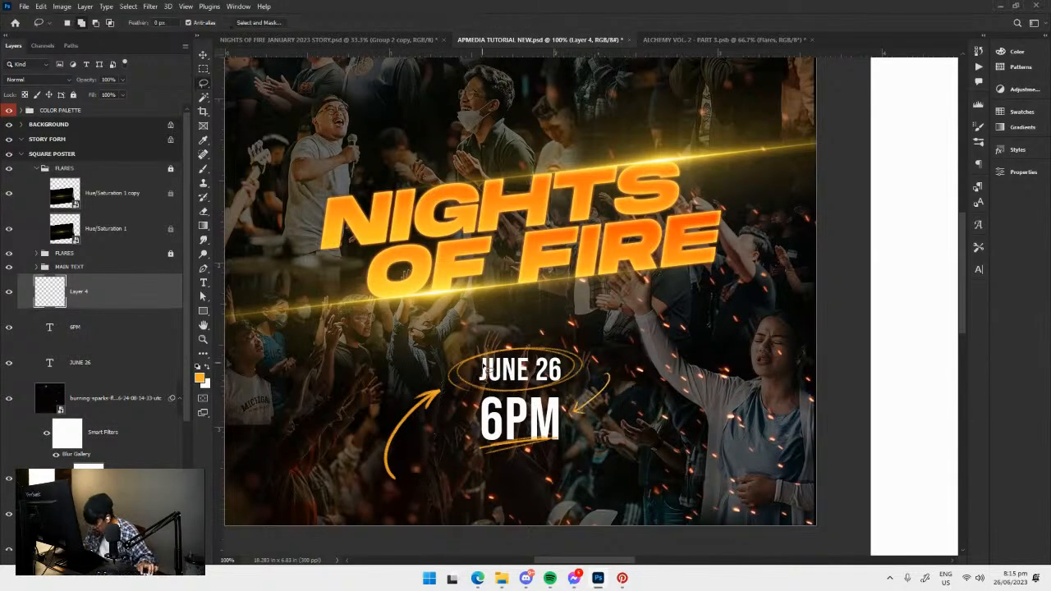
Lasso the painted arrow on the left, scale it down, move it to point at 6PM from the lower left, and save the document.
mouse_move(448, 380)
mouse_down()
mouse_move(385, 409)
mouse_move(414, 501)
mouse_move(430, 405)
mouse_up()
key(ctrl+t)
drag(413, 440, 449, 445)
drag(464, 408, 450, 444)
key(Return)
key(ctrl+t)
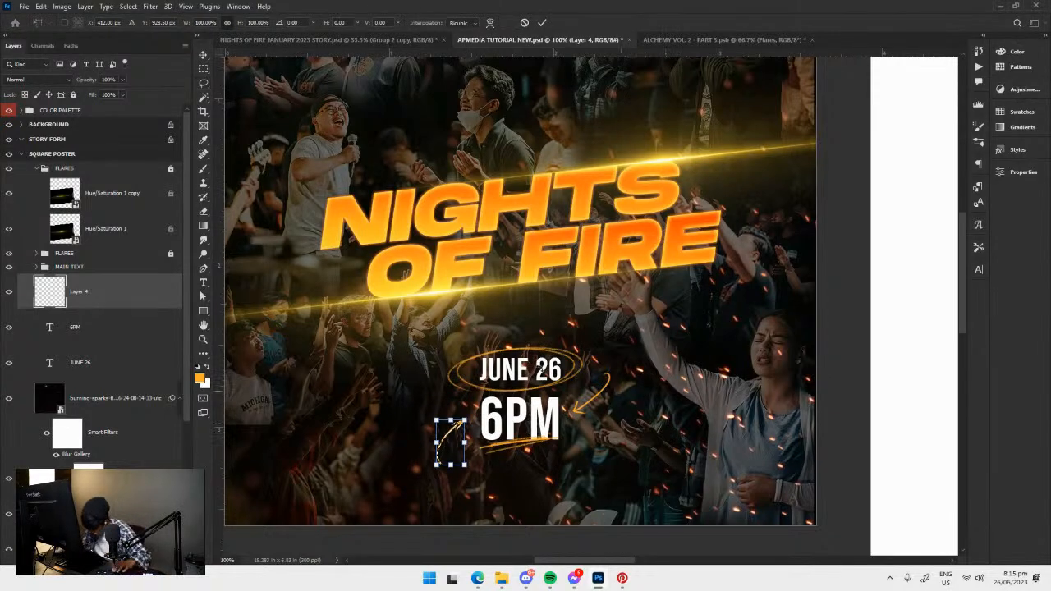
key(Return)
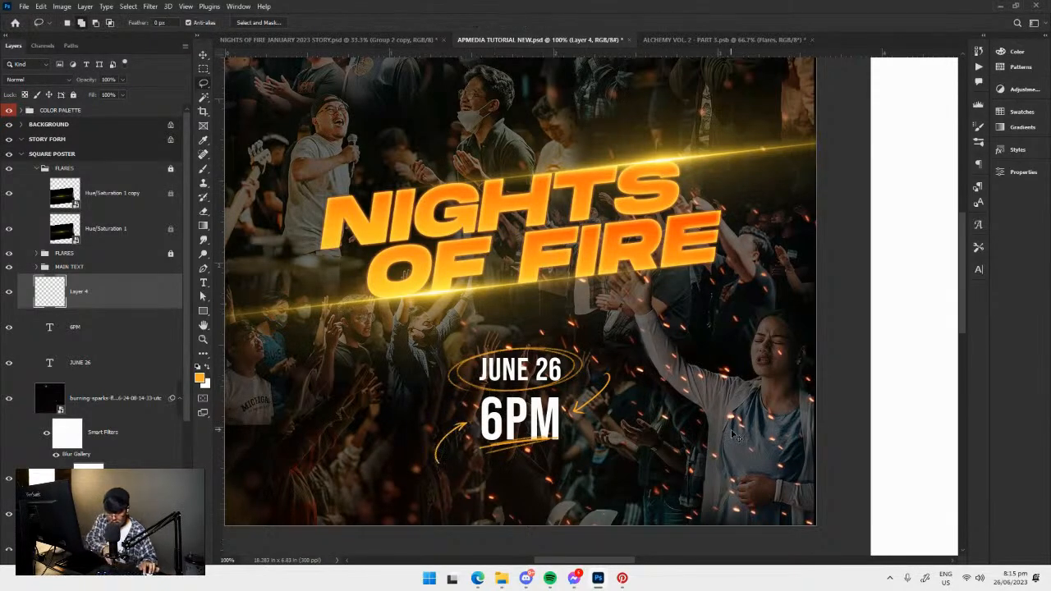
key(ctrl+minus)
key(ctrl+plus)
key(ctrl+s)
drag(635, 362, 620, 398)
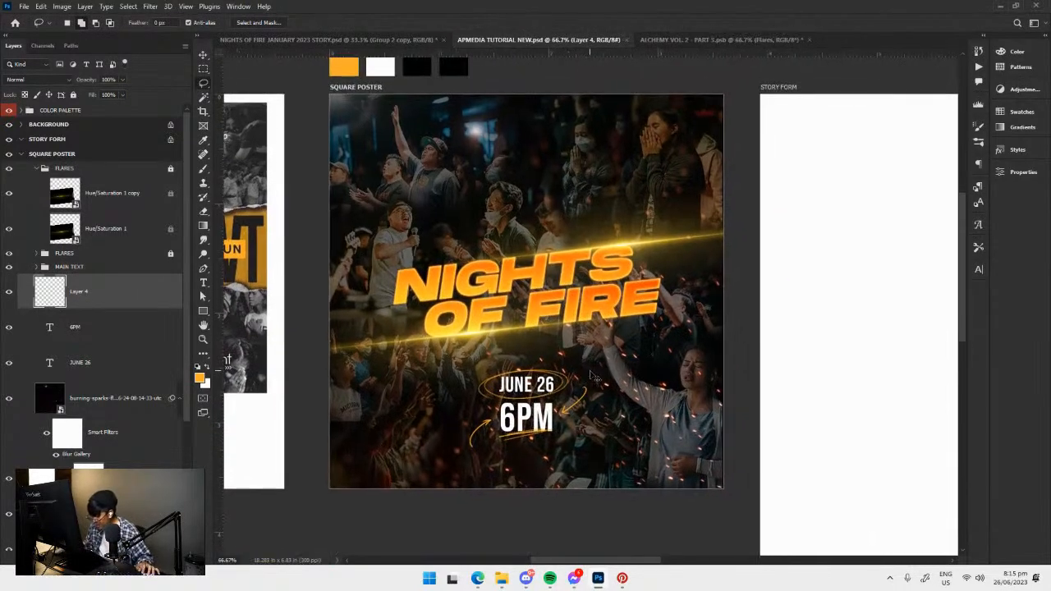
key(v)
drag(618, 353, 590, 364)
Switch to File Explorer and open the NIGHTS OF FIRE photo folder inside the APMEDIA folder.
mouse_move(502, 576)
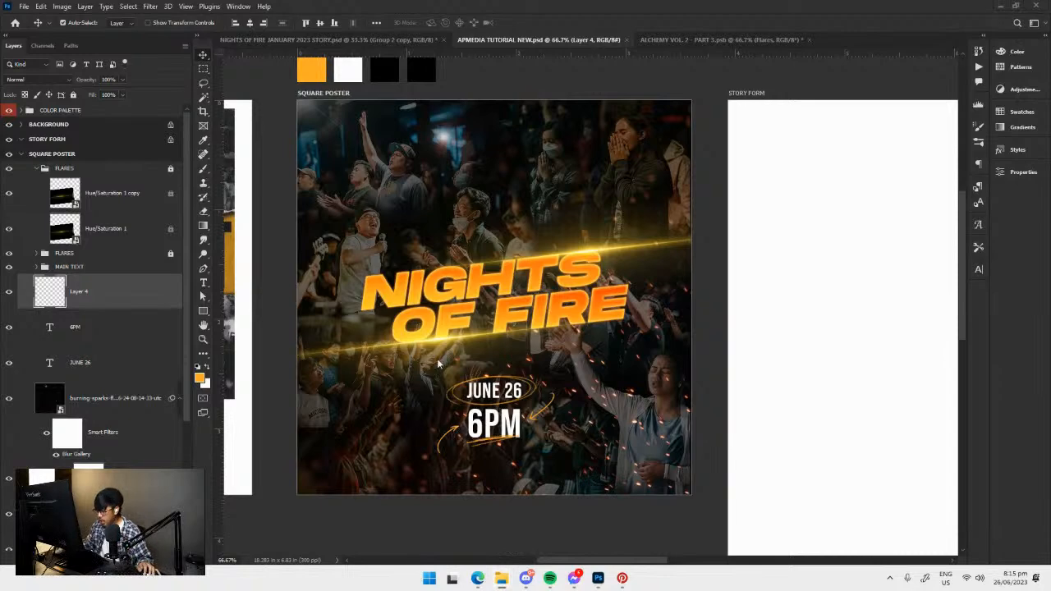
click(561, 522)
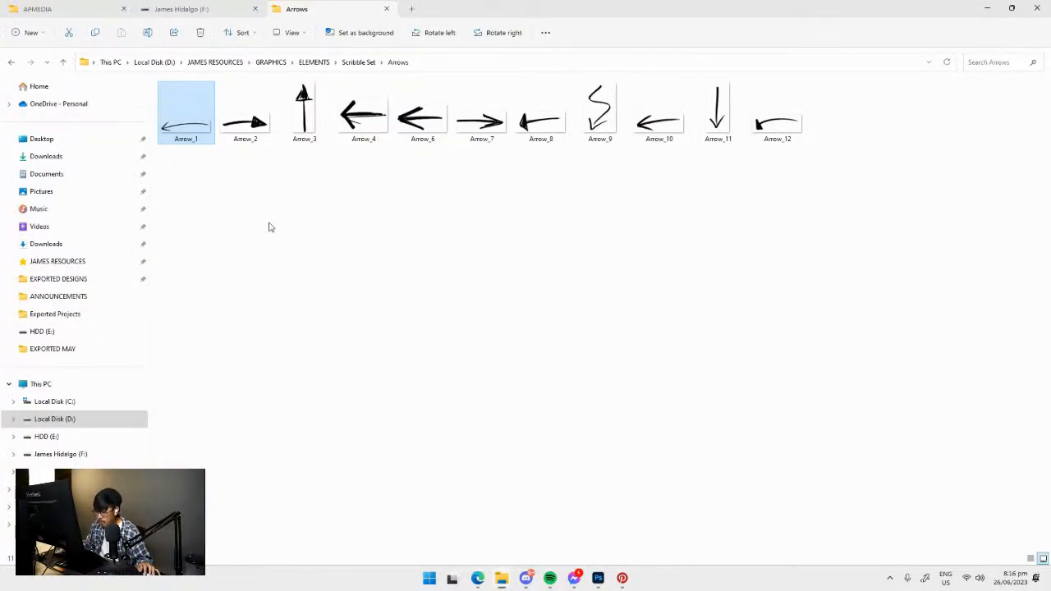
click(89, 10)
double_click(206, 154)
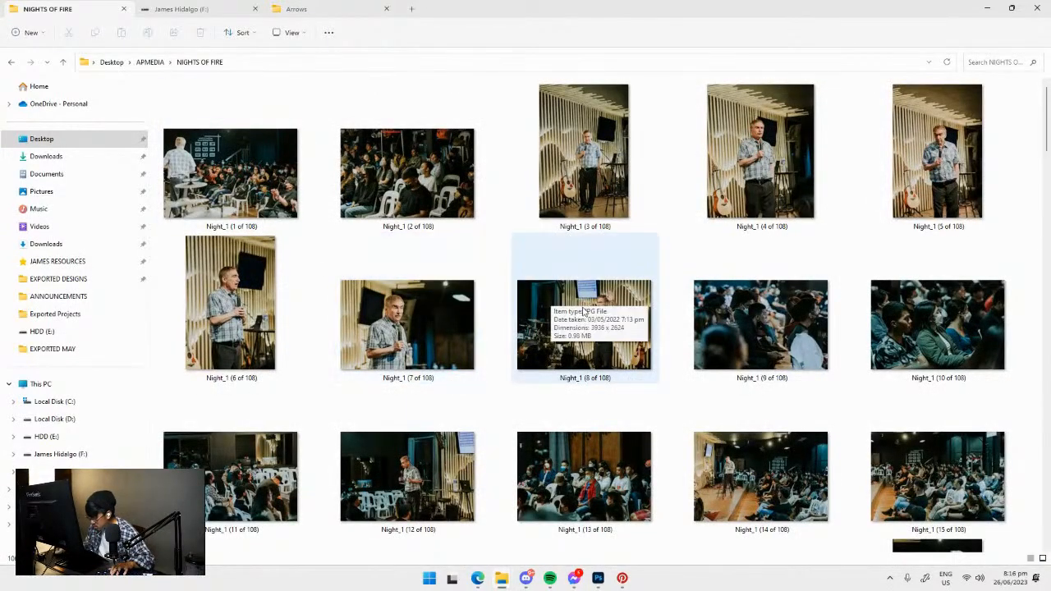
Browse the Night_1 event photos and place Night_1 (59 of 108), the speaker with raised hand, on the SQUARE POSTER artboard in Photoshop.
click(402, 325)
key(Left)
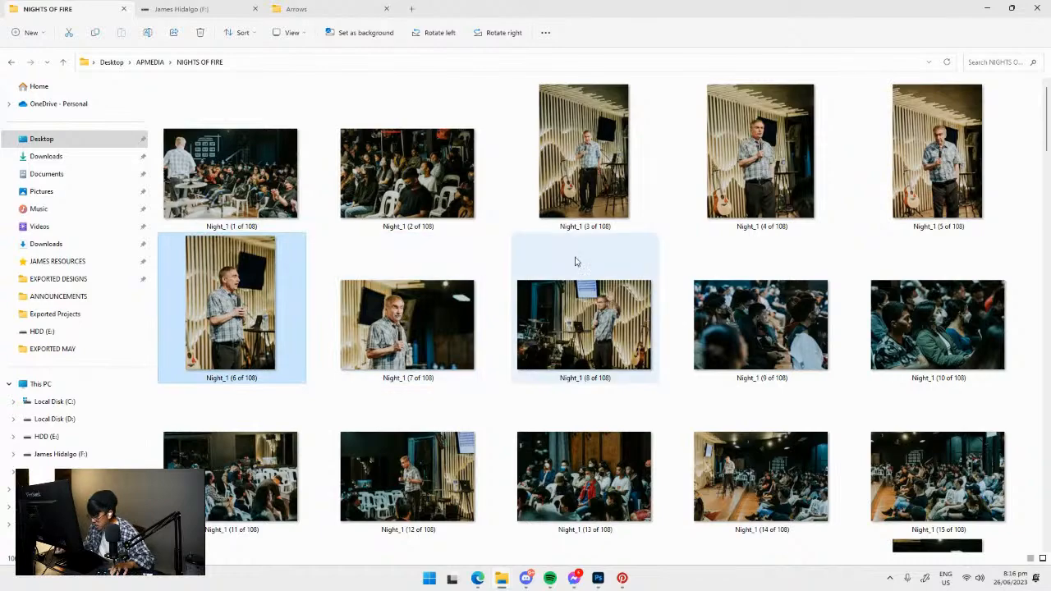
scroll(784, 228, down, 10)
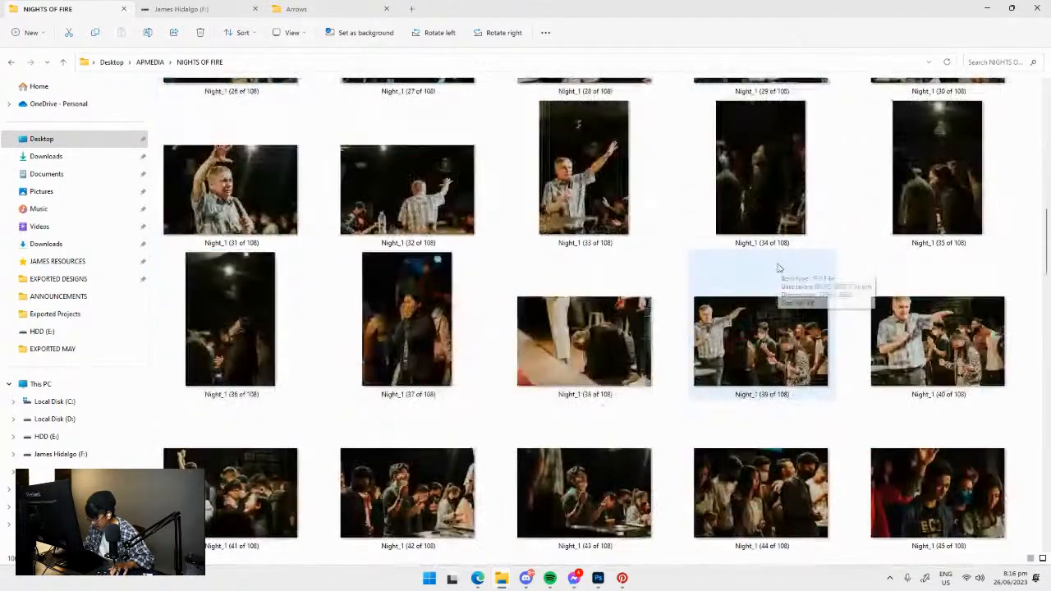
scroll(641, 323, up, 3)
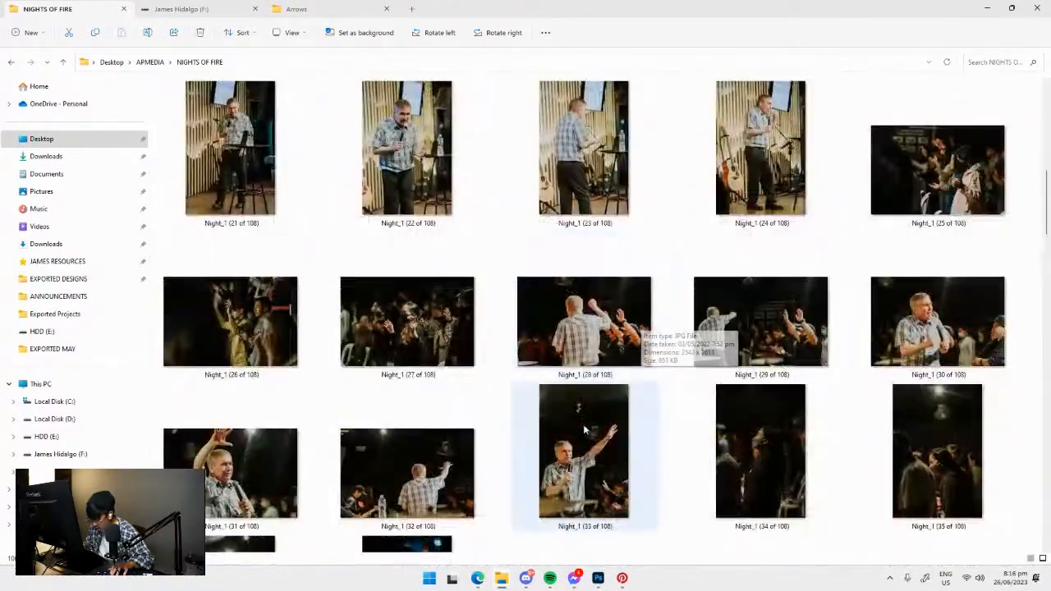
scroll(640, 371, up, 3)
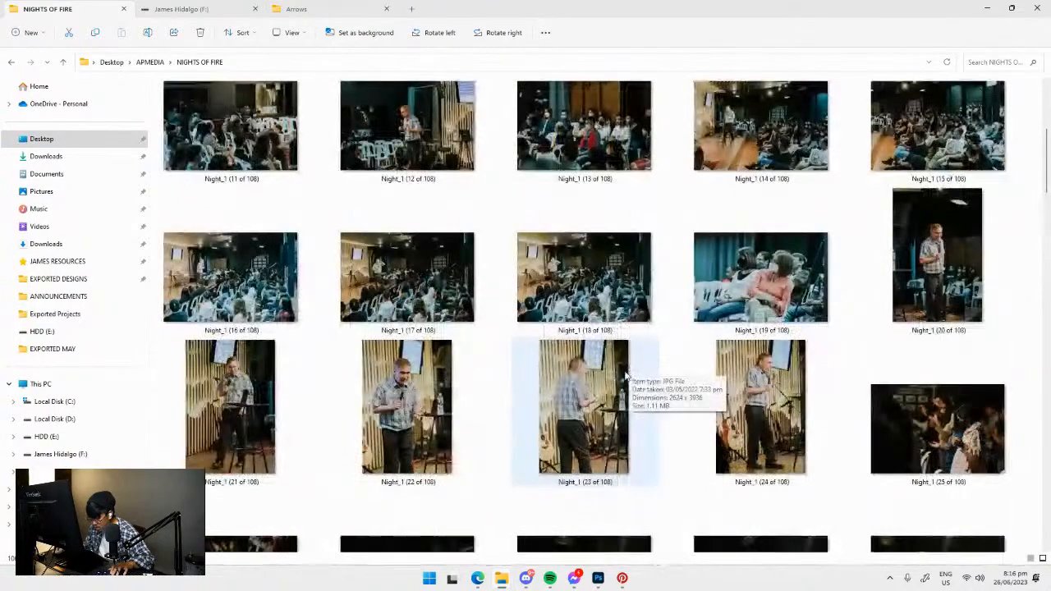
scroll(630, 376, down, 6)
click(586, 265)
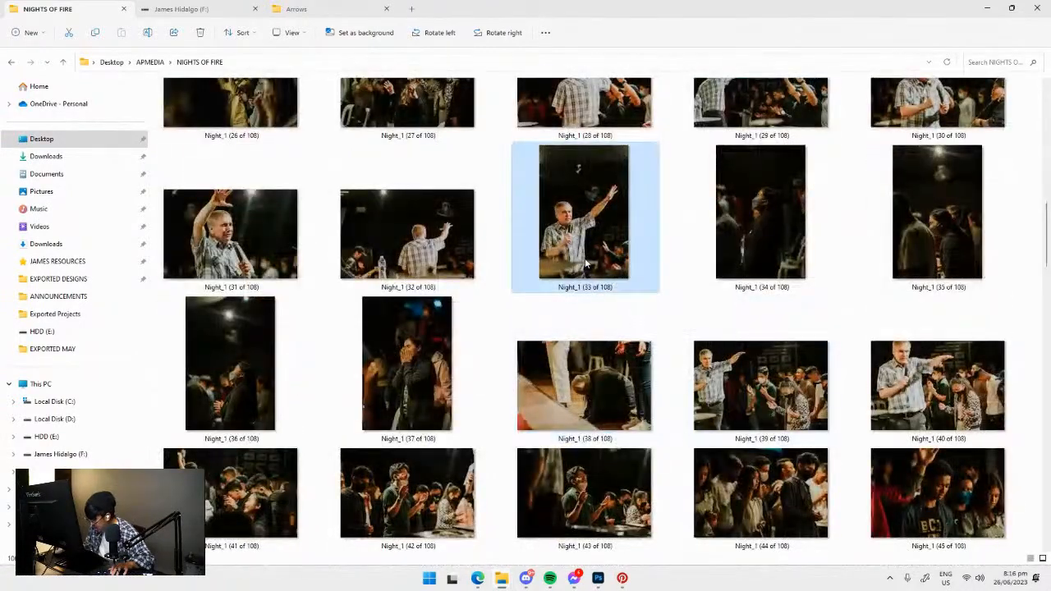
click(386, 257)
key(Left)
scroll(407, 353, down, 5)
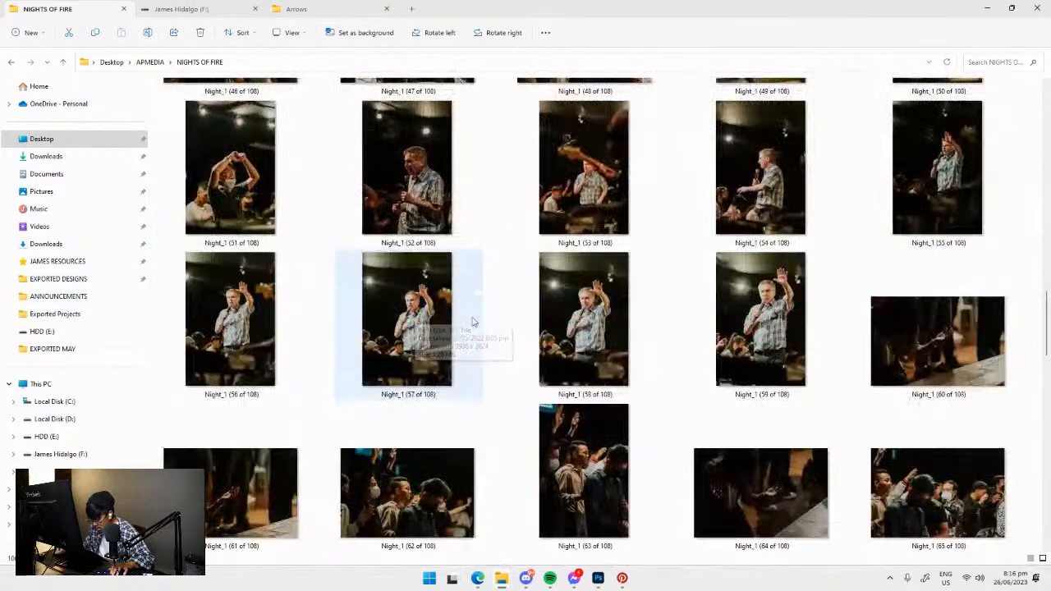
drag(752, 346, 515, 324)
key(Return)
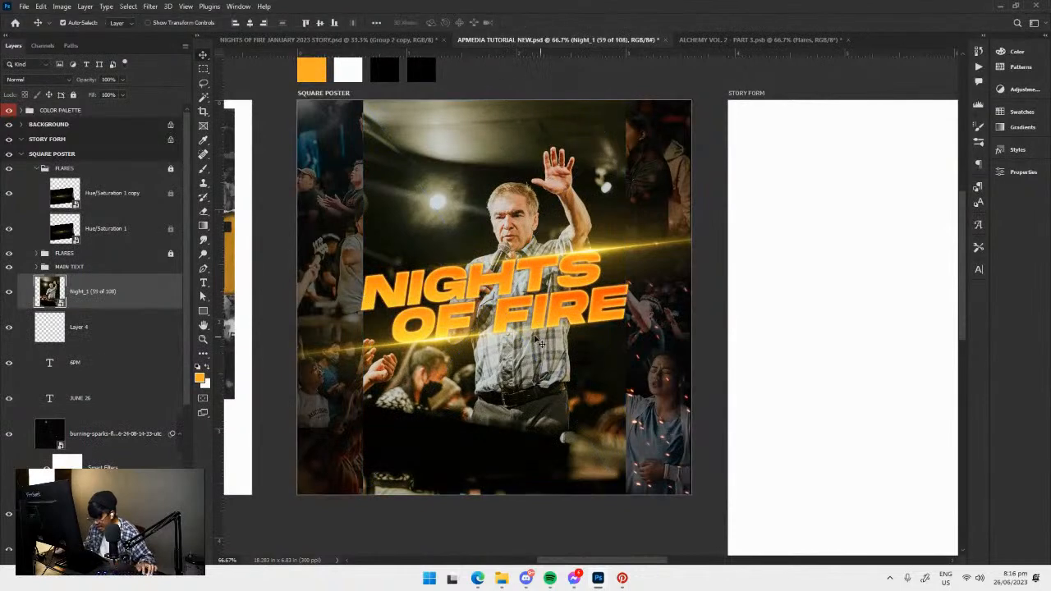
Rasterize the placed speaker photo and remove its background with the Remove Background quick action.
right_click(105, 293)
click(111, 292)
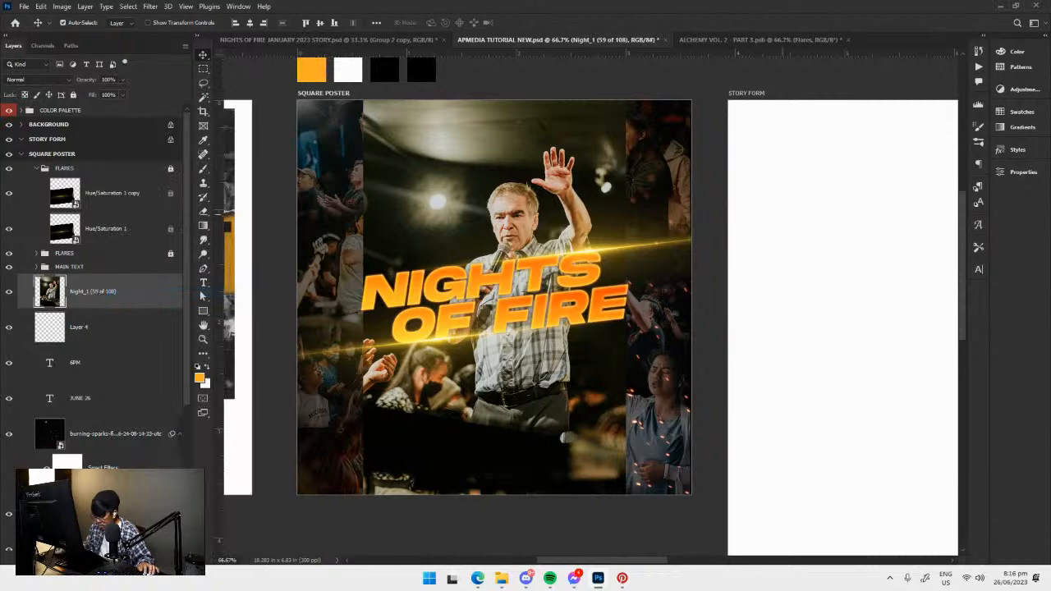
click(1022, 172)
click(793, 316)
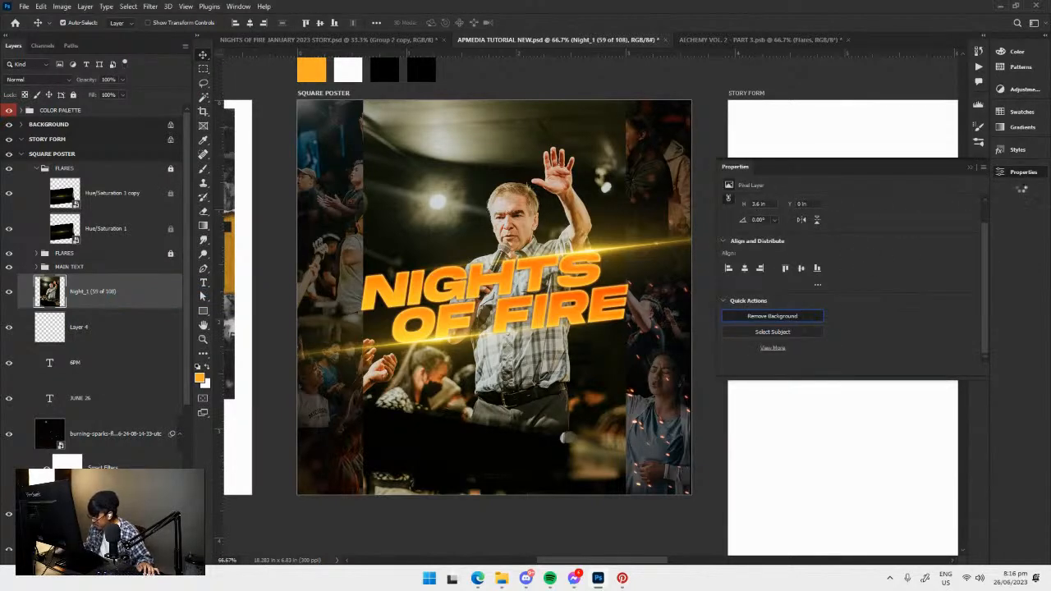
click(1031, 175)
Scale the speaker cutout down to 86.67% and position it centrally behind the NIGHTS OF FIRE title, above the date.
drag(525, 384, 496, 349)
key(ctrl+t)
drag(599, 459, 579, 434)
drag(517, 363, 523, 366)
key(Return)
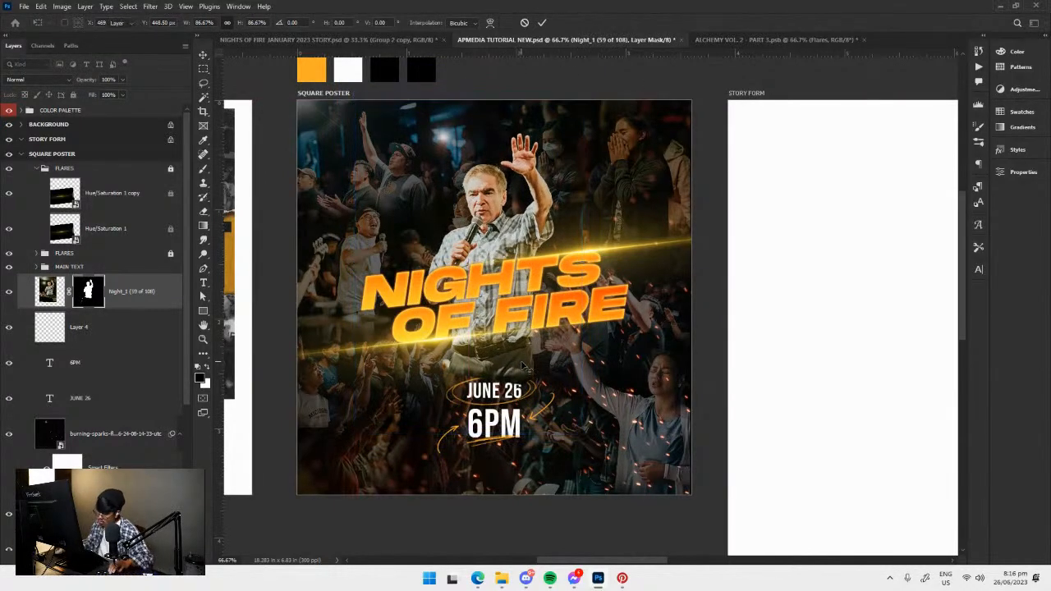
Choose the Soft Round brush from General Brushes for painting on the speaker cutout's layer mask.
key(ctrl+plus)
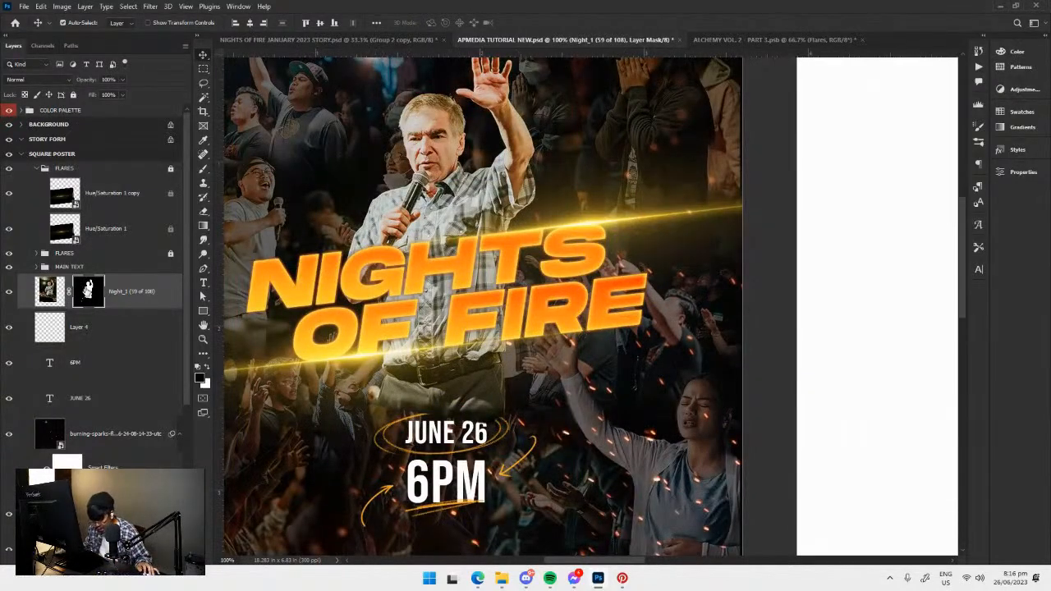
drag(457, 417, 505, 415)
key(b)
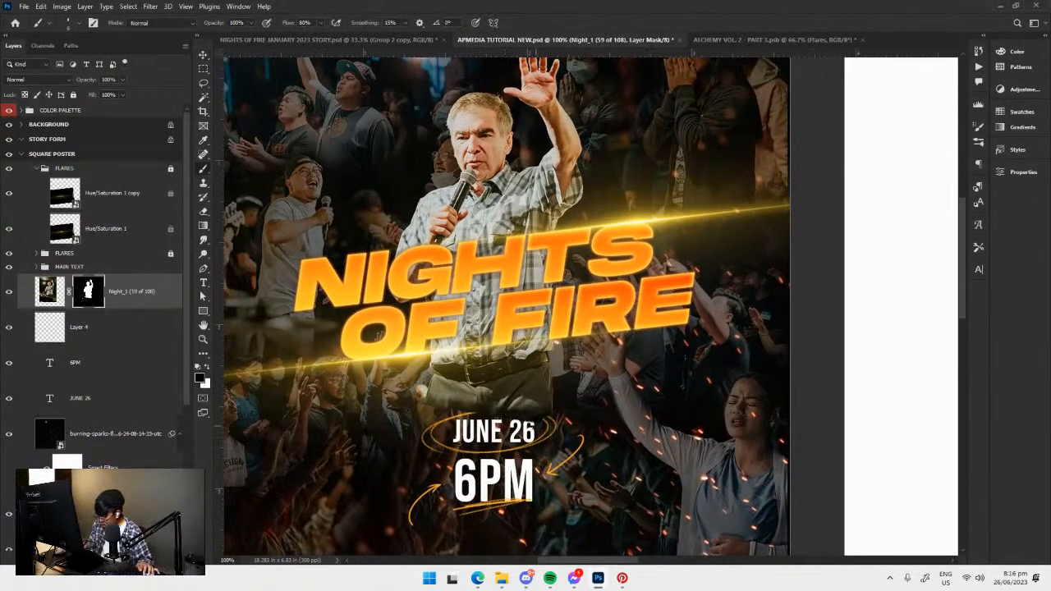
right_click(784, 332)
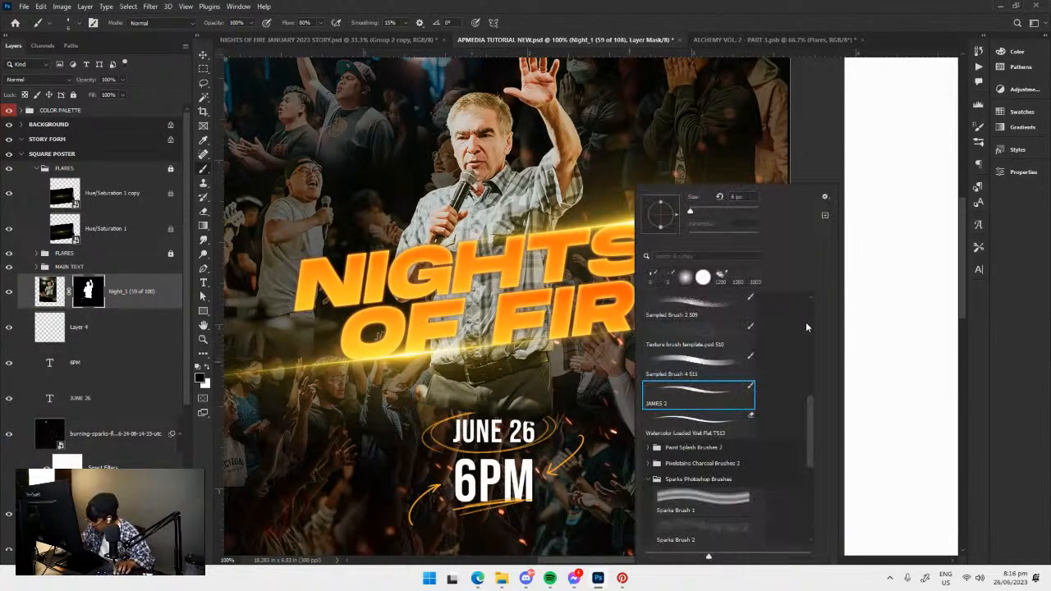
drag(810, 424, 809, 299)
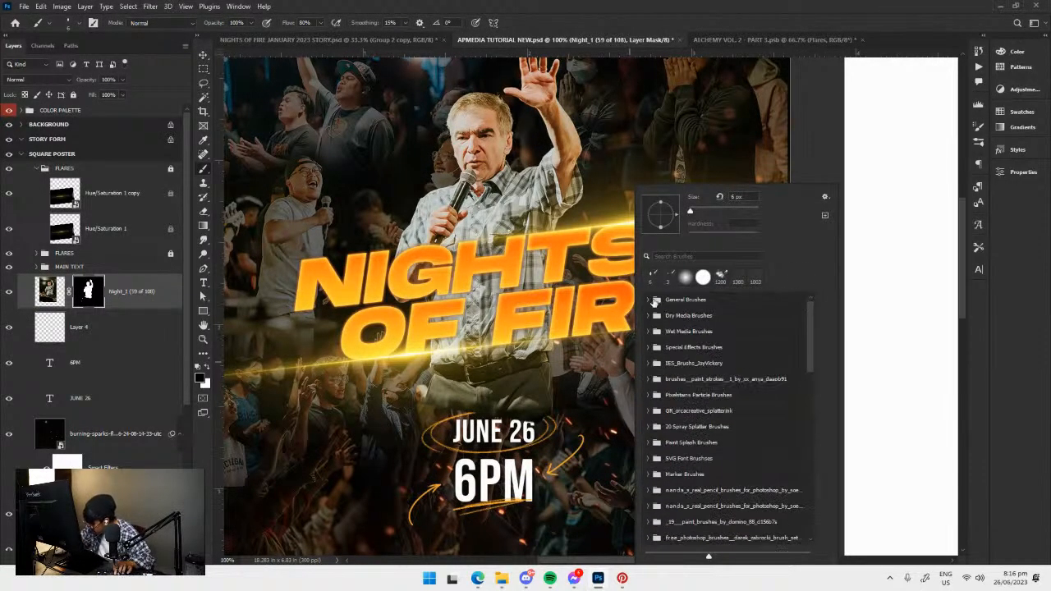
click(656, 301)
click(715, 323)
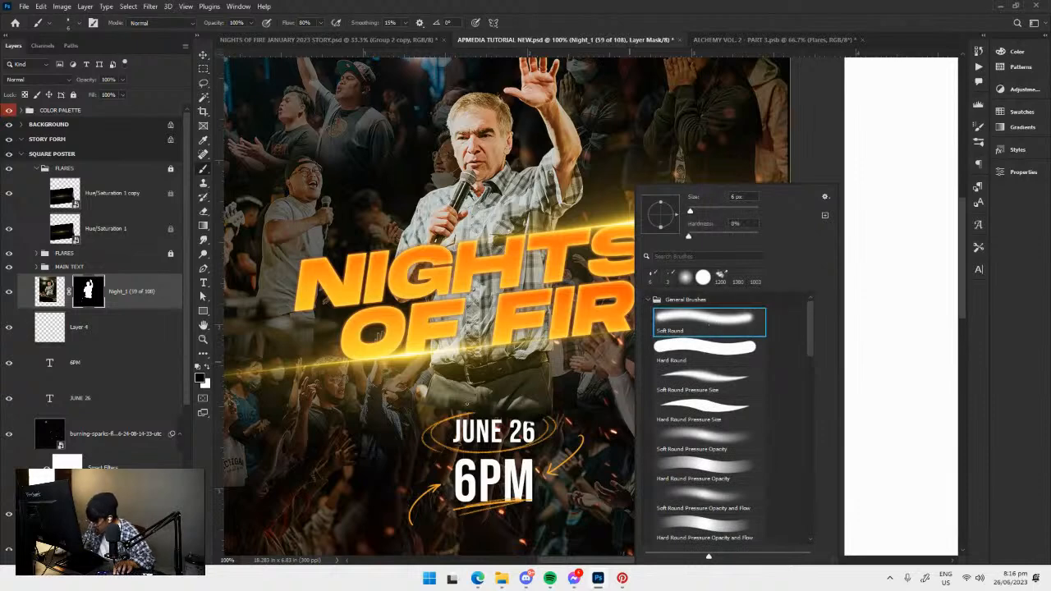
Set the brush to 175 px and 67% opacity, and mask out the speaker's lower body below the title.
click(469, 398)
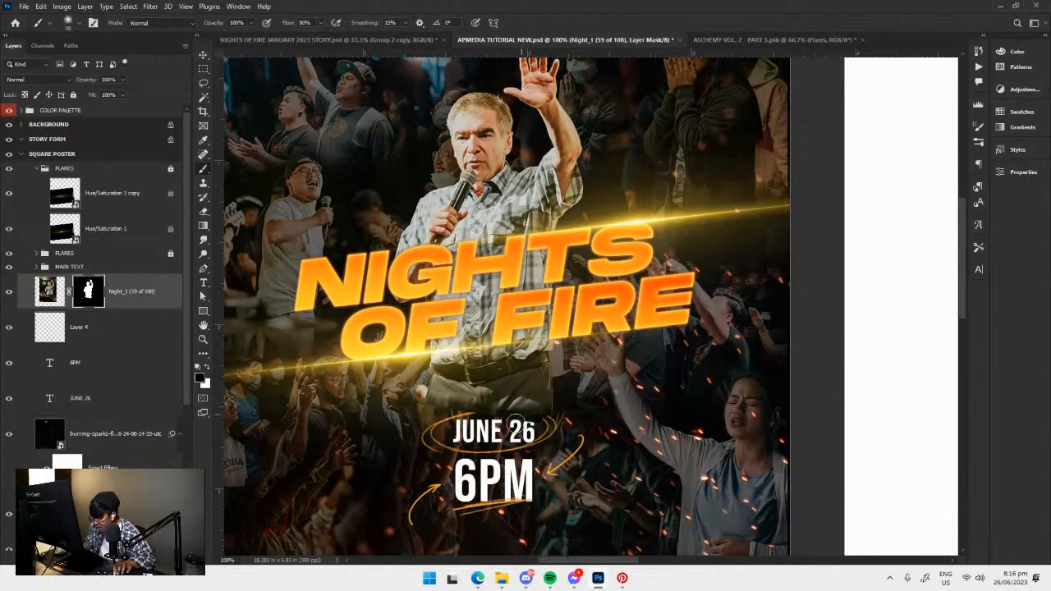
click(251, 24)
drag(252, 24, 239, 37)
mouse_move(469, 457)
mouse_down()
mouse_move(542, 414)
mouse_move(452, 414)
mouse_move(527, 379)
mouse_move(531, 395)
mouse_move(460, 401)
mouse_move(563, 375)
mouse_up()
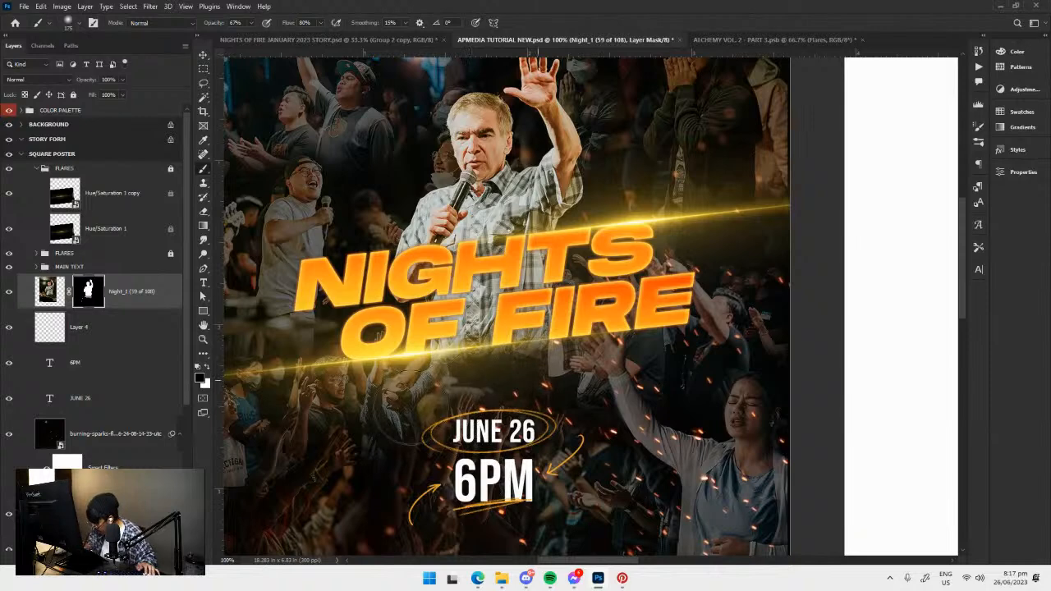
drag(459, 371, 454, 407)
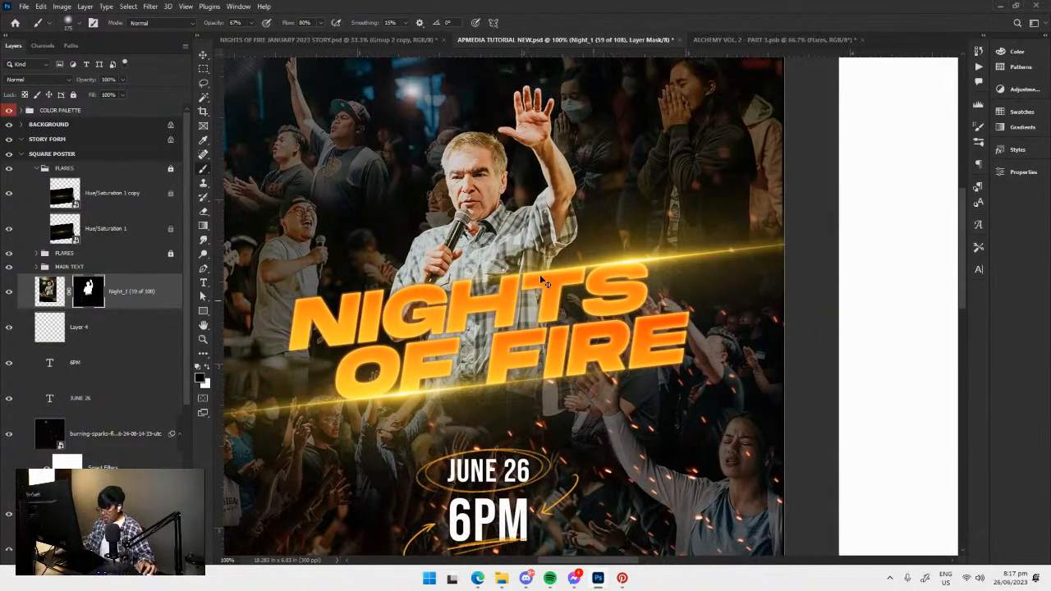
Compare the square poster with the reference posters on the moodboard, and save the document.
key(v)
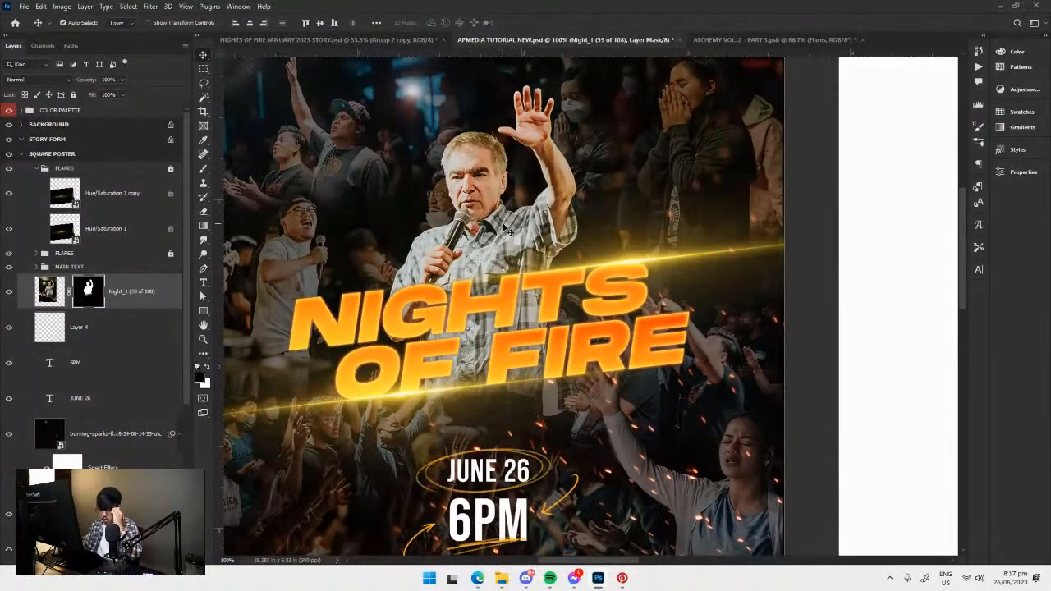
scroll(404, 270, left, 10)
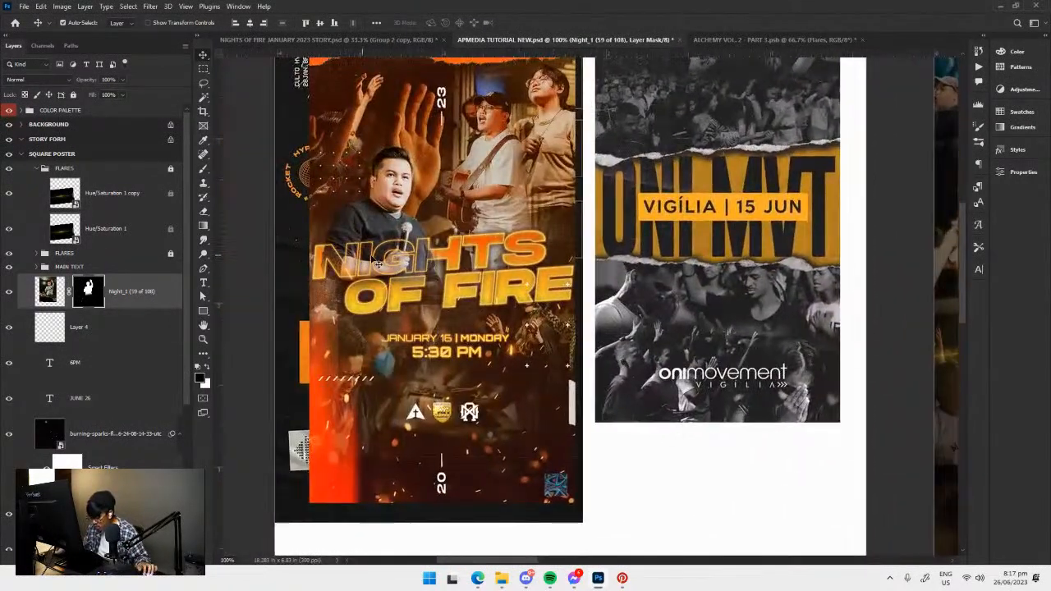
scroll(386, 262, right, 6)
scroll(488, 297, right, 5)
key(ctrl+s)
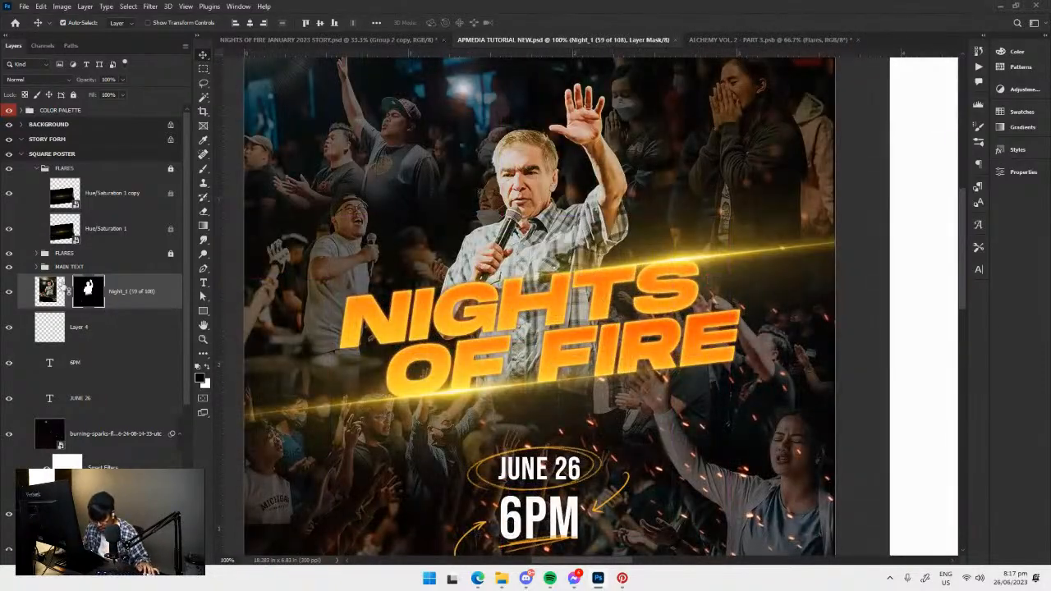
Group Layer 4, 6PM and JUNE 26 and name the group DETAILS.
scroll(117, 340, down, 1)
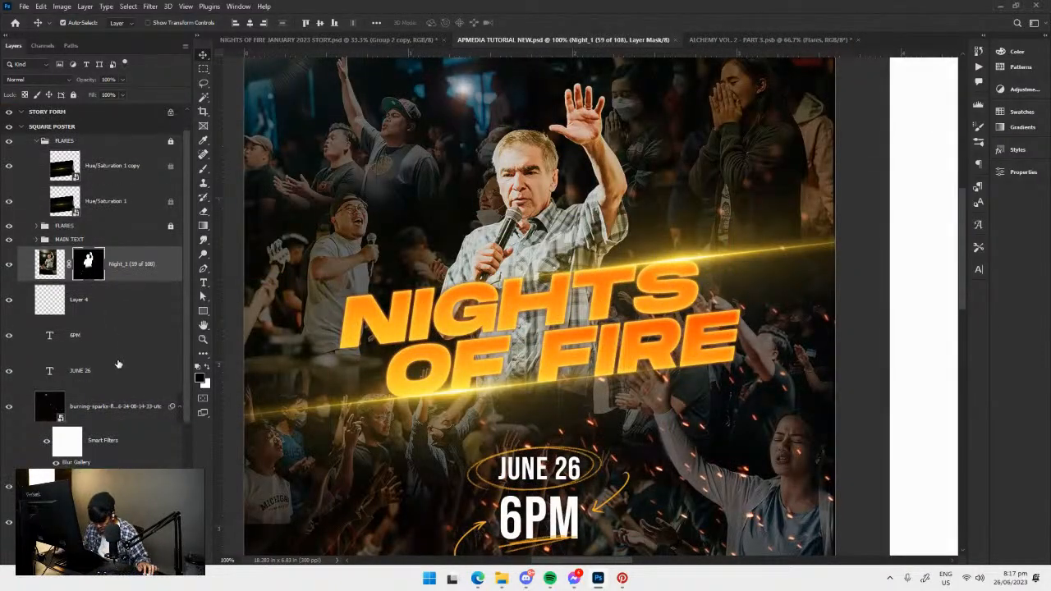
click(112, 362)
shift+click(110, 310)
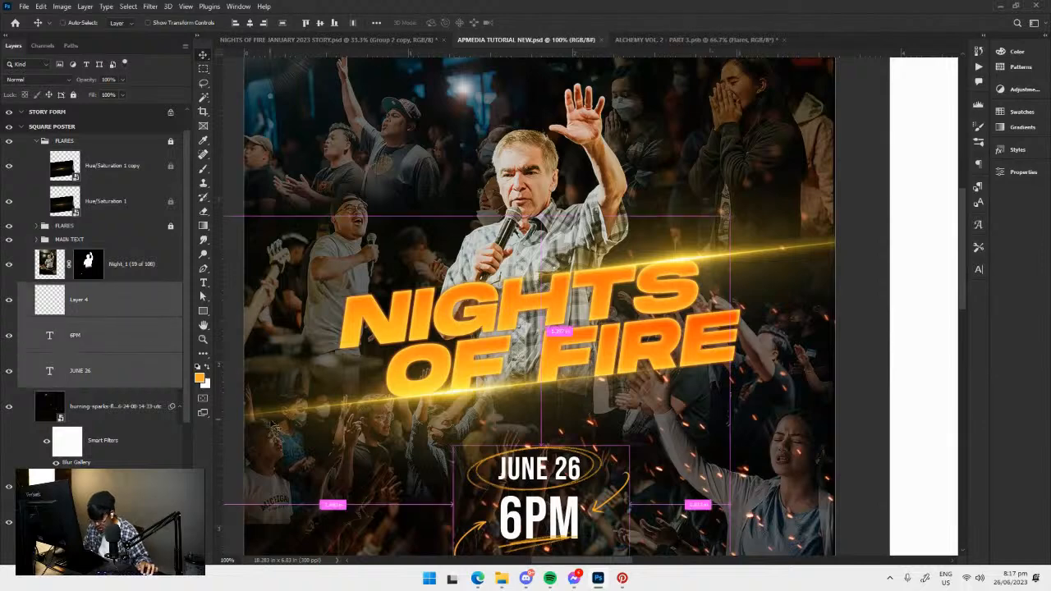
key(ctrl+g)
double_click(66, 289)
text(DETAILS)
key(Return)
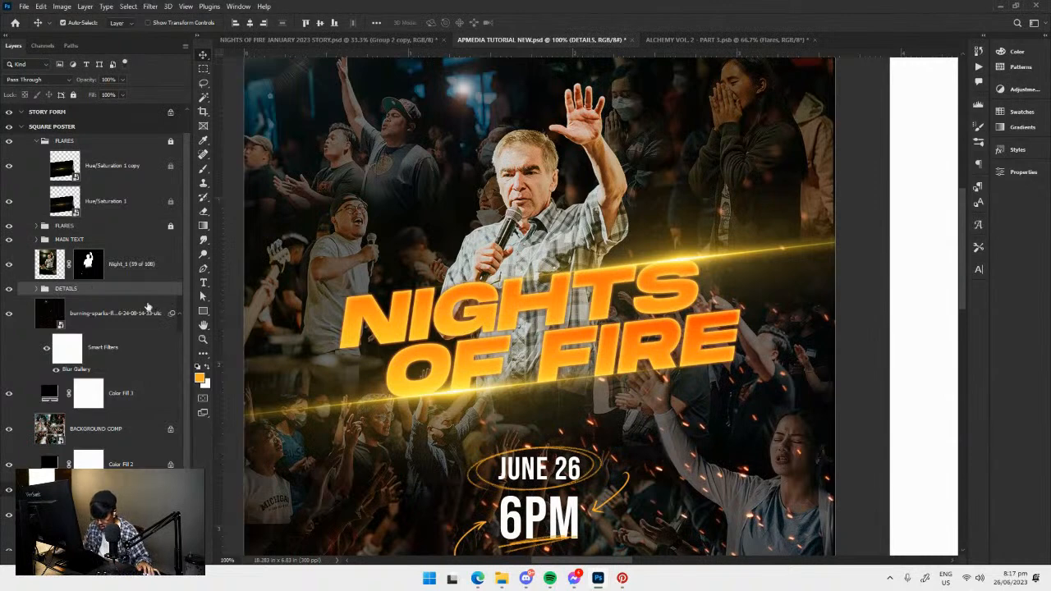
Save the document and put the burning-sparks layer into its own group named FLARE EFFECT.
click(117, 311)
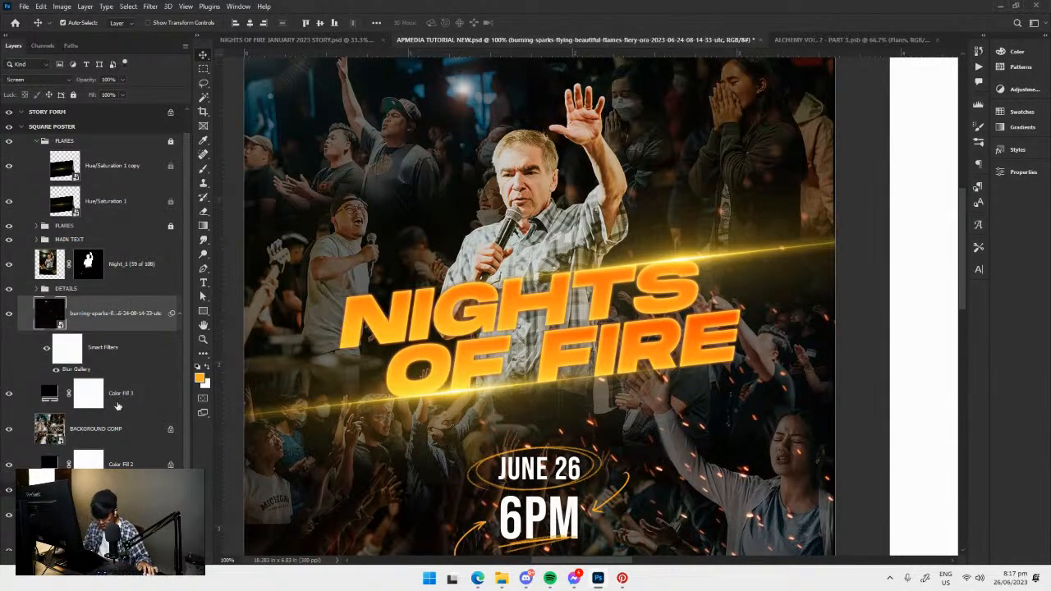
drag(521, 397, 540, 375)
key(ctrl+s)
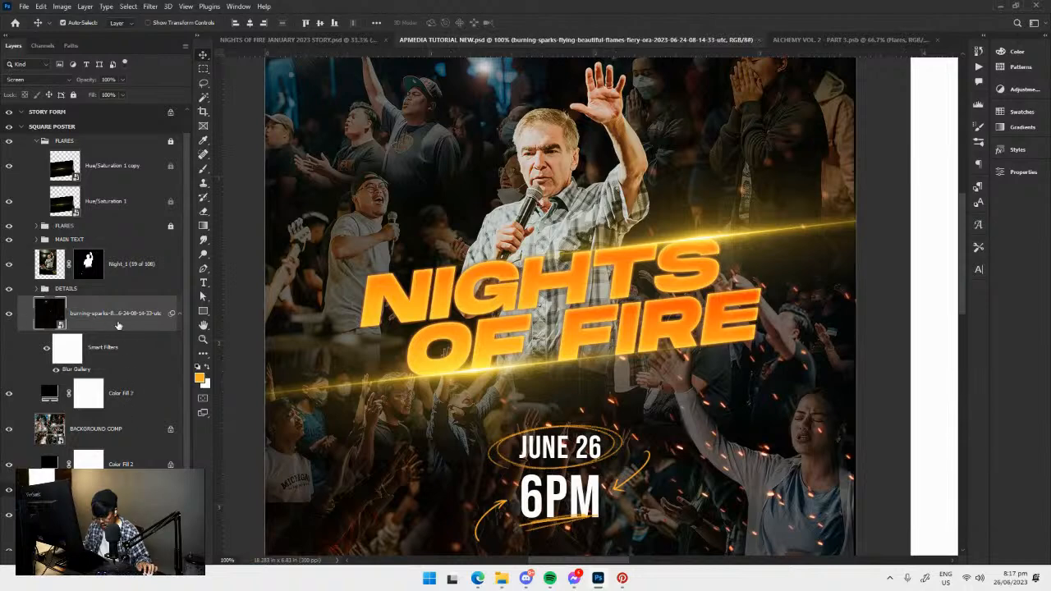
key(ctrl+g)
double_click(66, 302)
text(FLARE EFFECT)
key(Return)
click(44, 303)
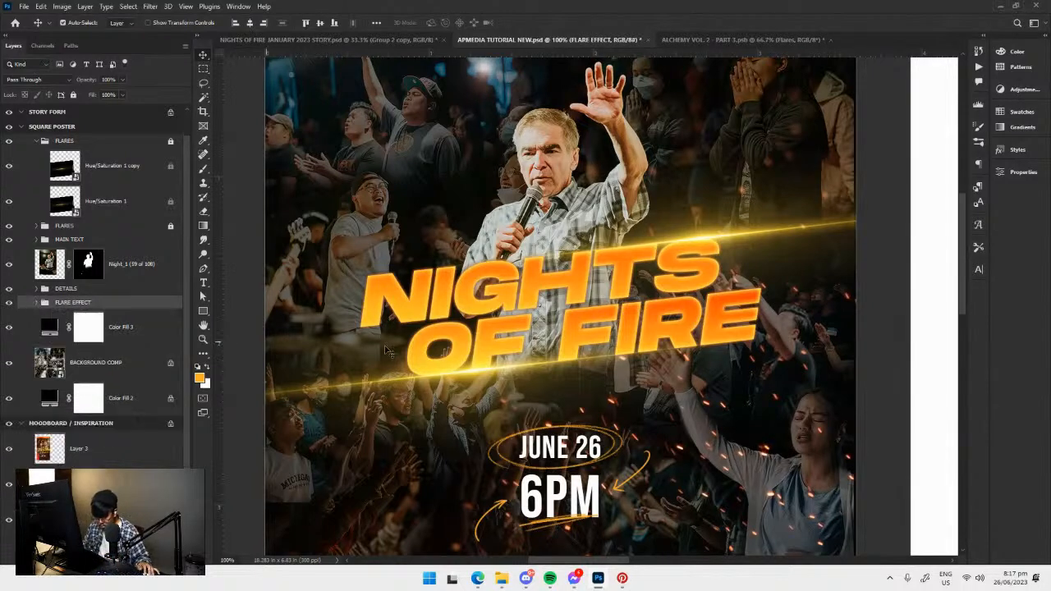
Group Color Fill 3, BACKGROUND COMP and Color Fill 2 of the square poster and name the group BACKGROUND.
click(129, 361)
shift+click(140, 329)
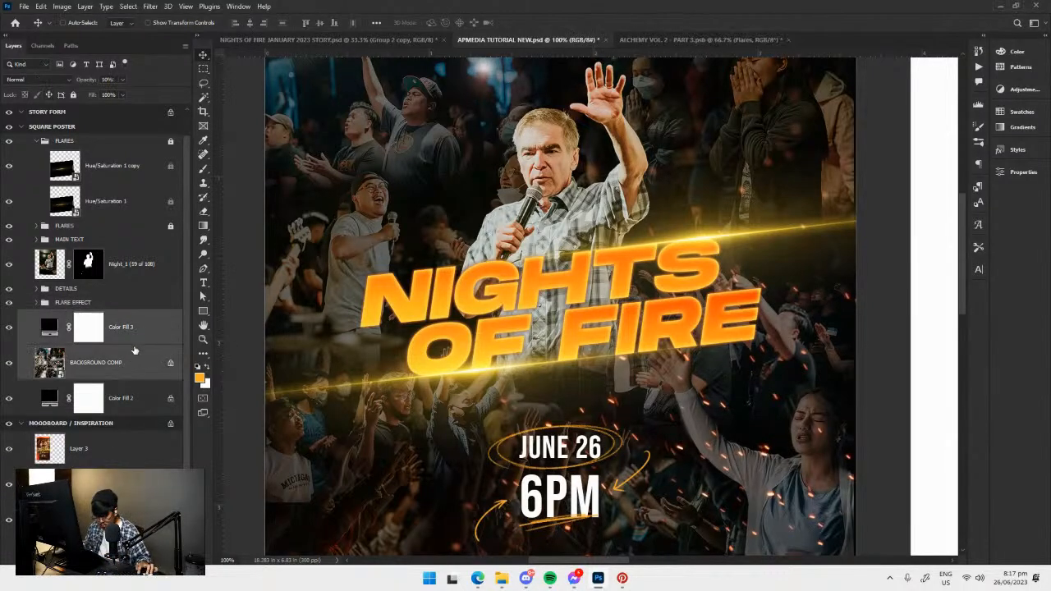
click(127, 399)
shift+click(133, 333)
key(ctrl+g)
double_click(62, 343)
text(BACKGROUND)
key(Return)
Select the NIGHTS title text layer inside the MAIN TEXT group on the square poster.
drag(570, 312, 519, 303)
key(ctrl+minus)
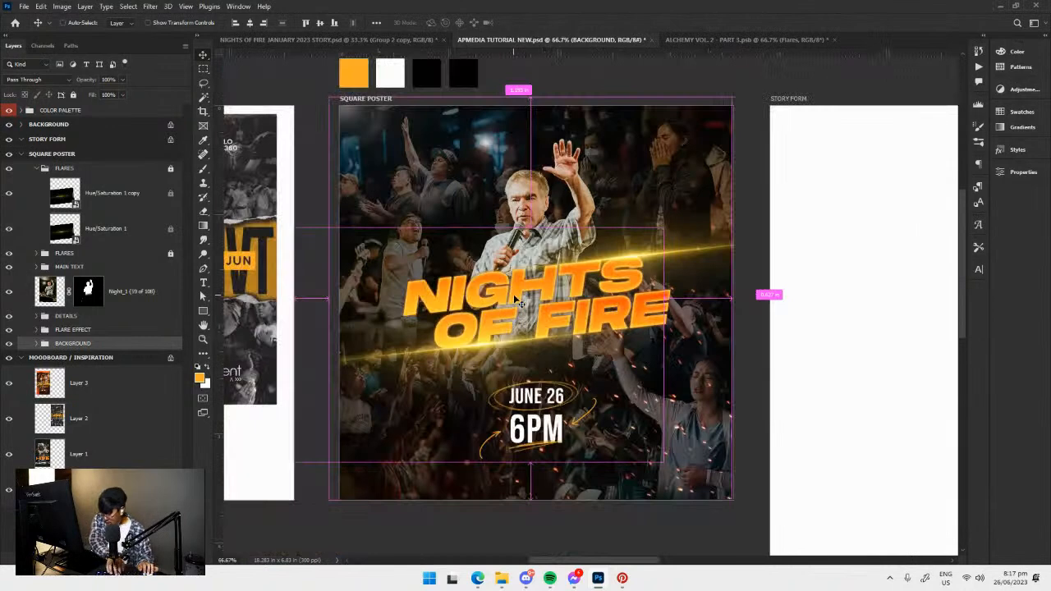
drag(650, 333, 616, 333)
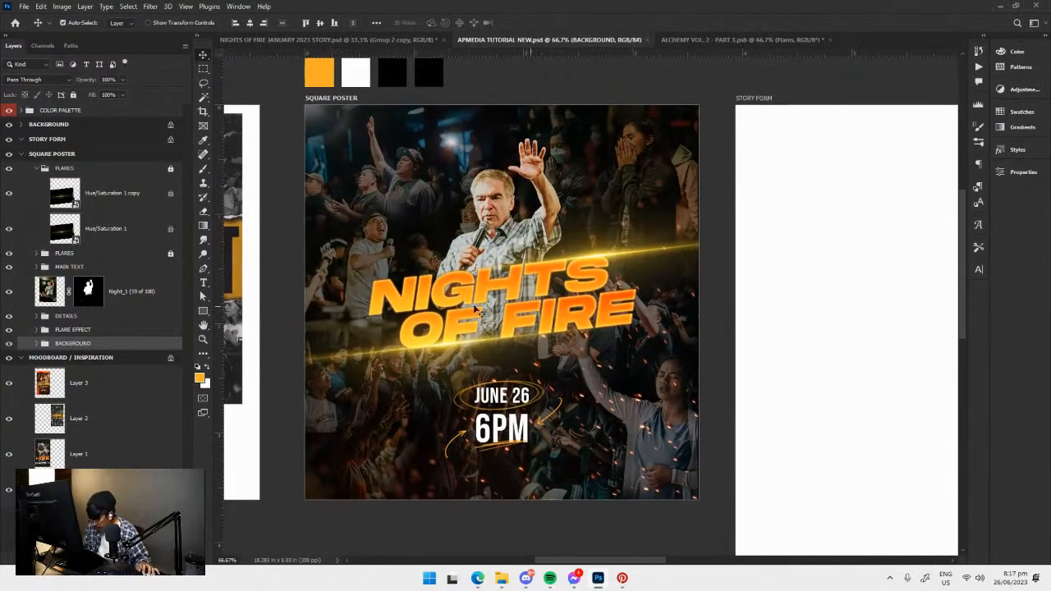
click(504, 294)
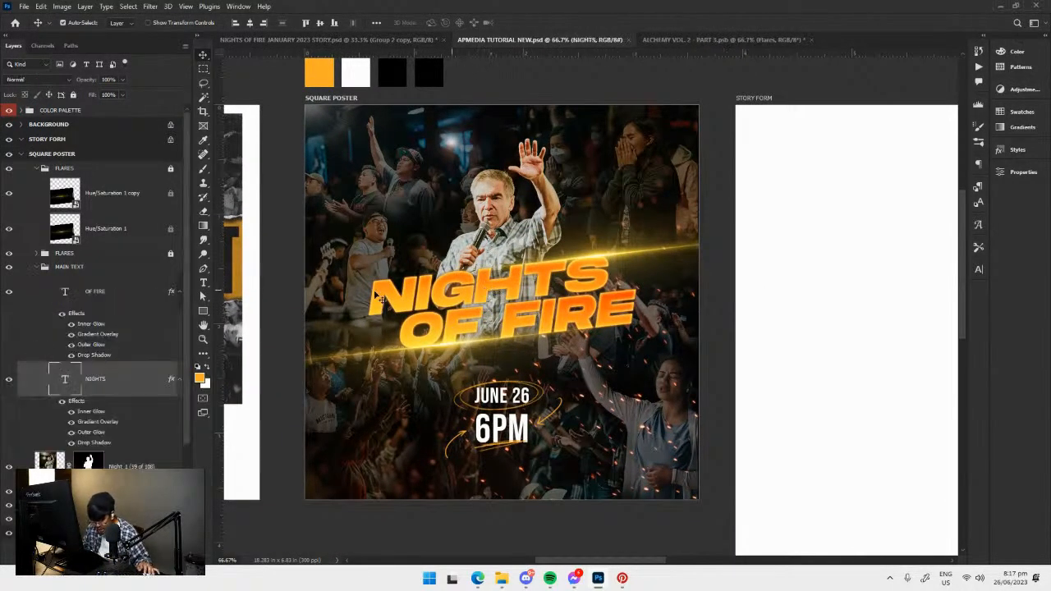
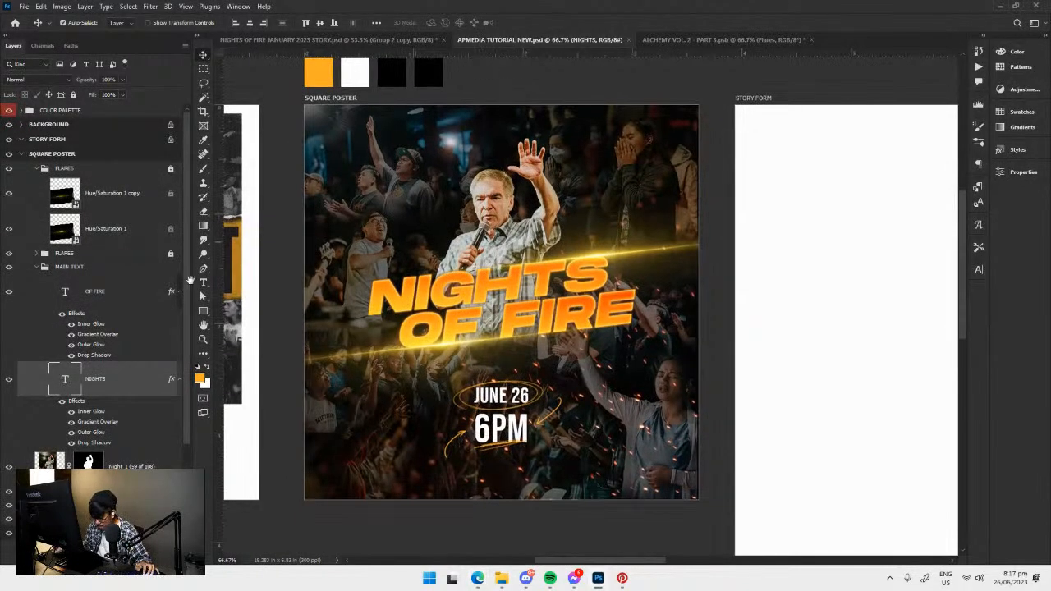
Duplicate the MAIN TEXT group and rename the lower copy "MAIN TEXT - DUPLICATE".
click(72, 269)
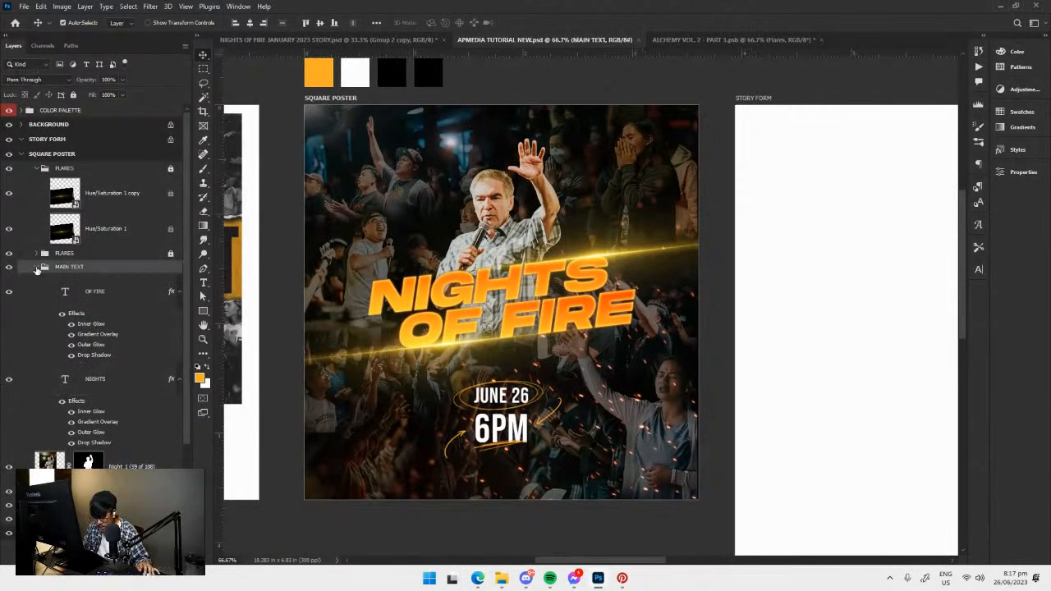
click(38, 269)
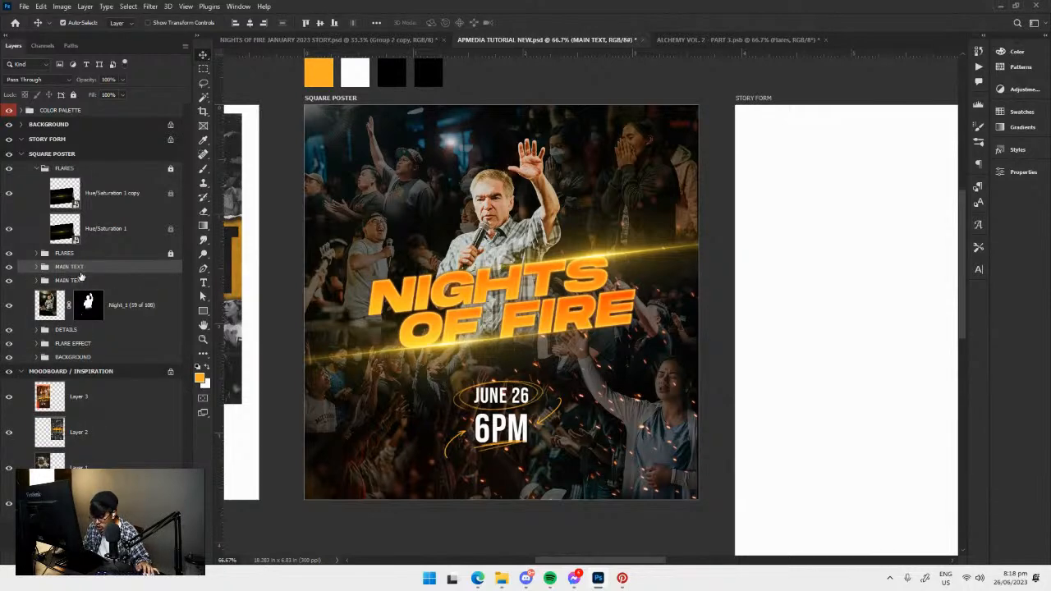
double_click(77, 281)
click(91, 280)
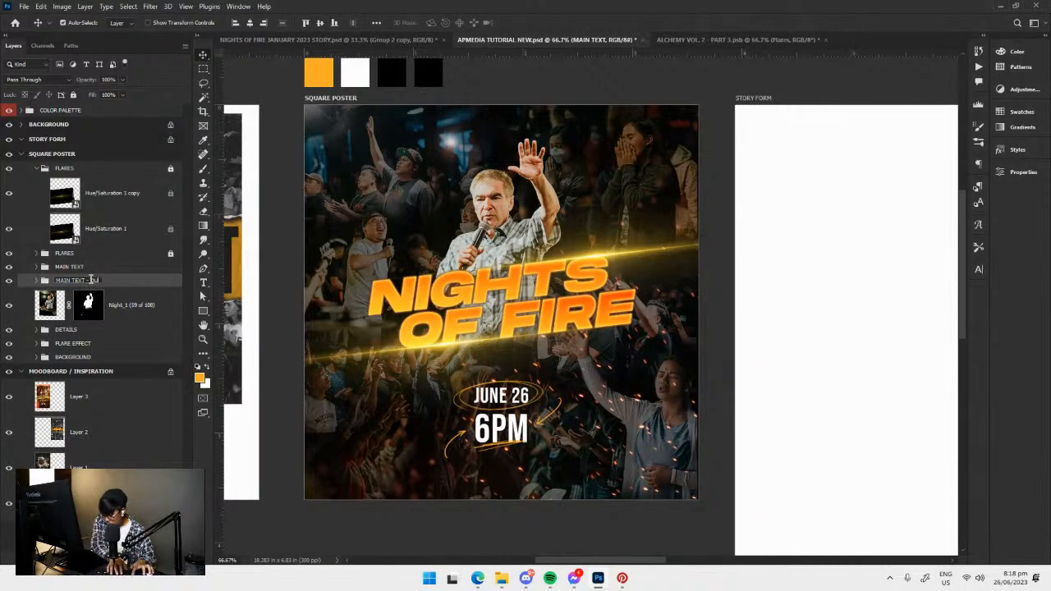
key(Return)
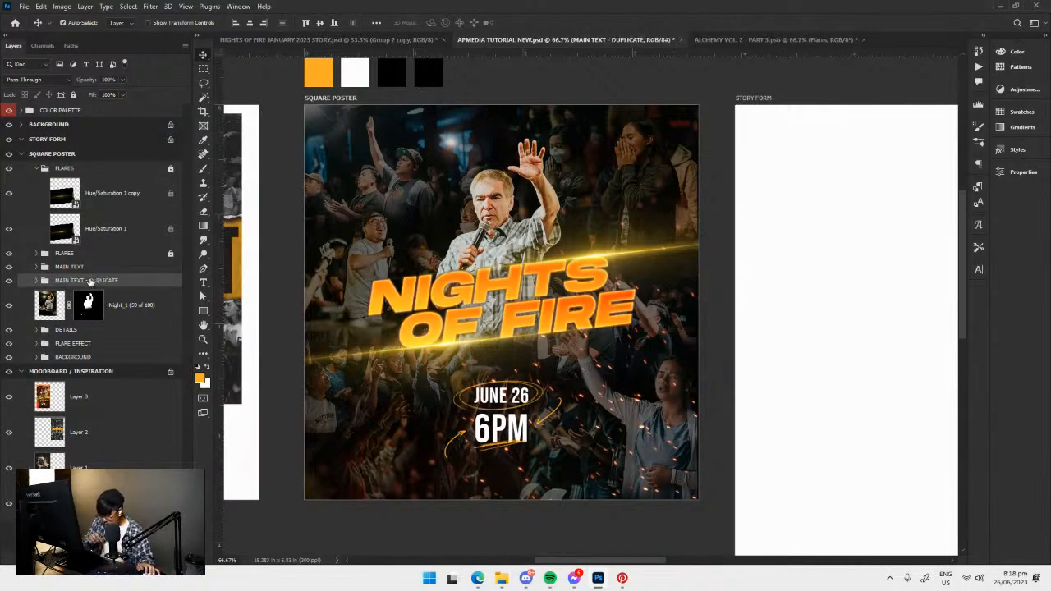
Move the MAIN TEXT - DUPLICATE group beneath the Night_1 photo layer, reselect MAIN TEXT and save the document.
drag(91, 280, 116, 320)
click(91, 267)
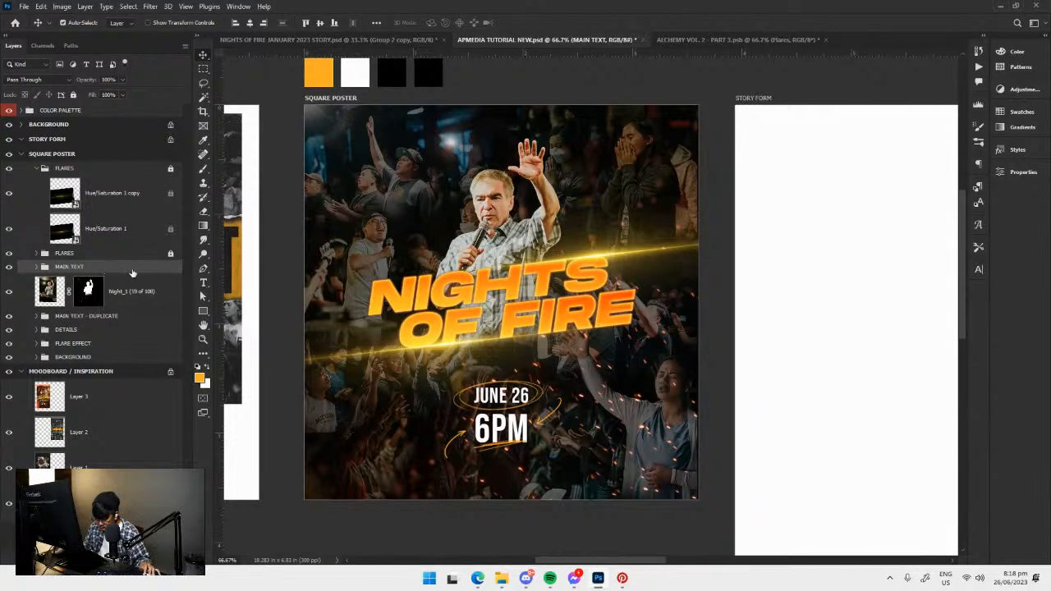
key(ctrl+plus)
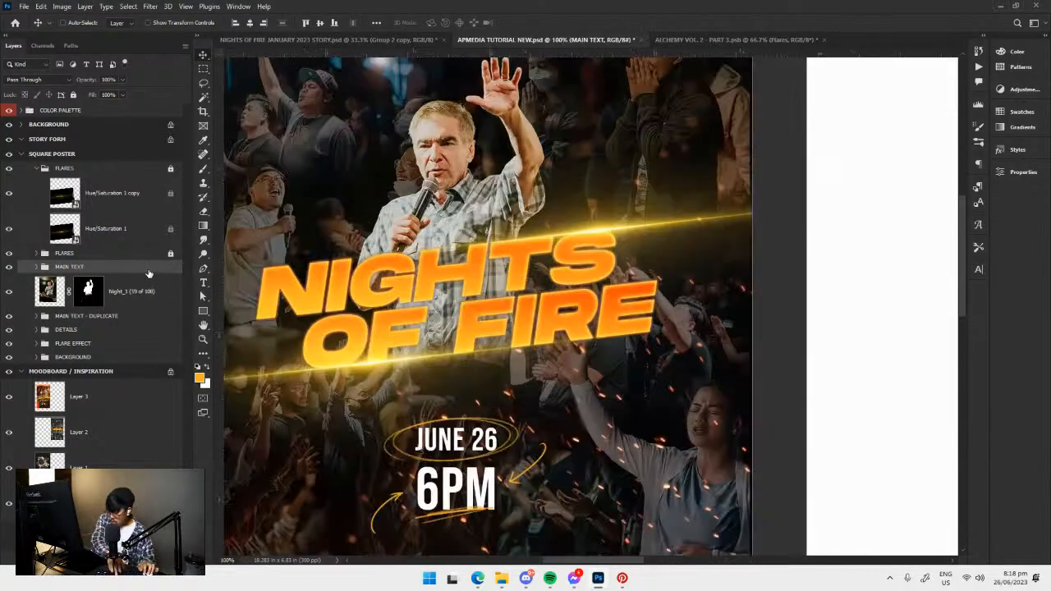
drag(427, 367, 516, 376)
key(ctrl+s)
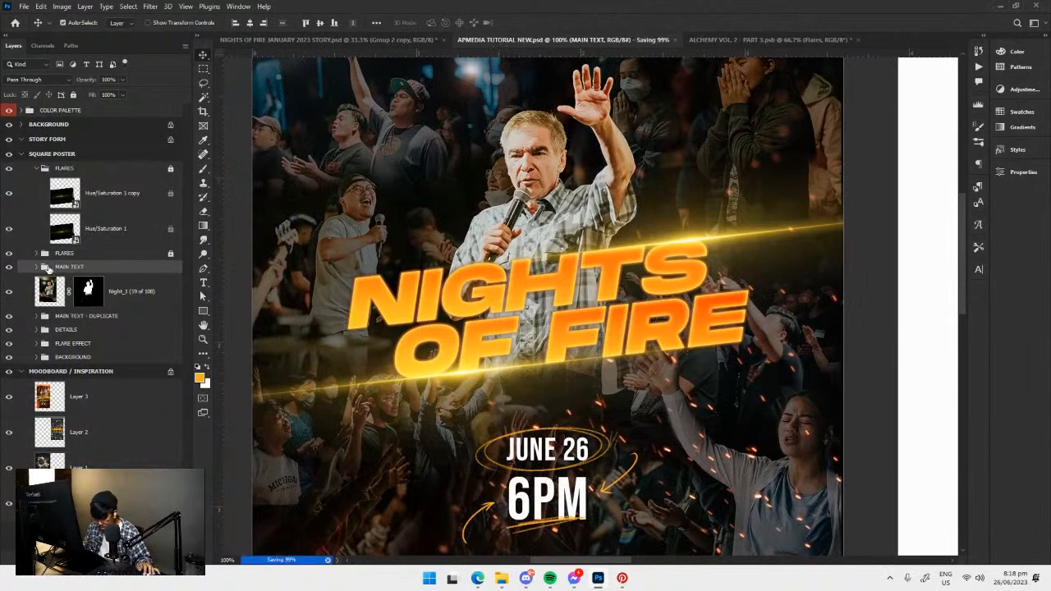
Convert the MAIN TEXT group above the photo layer to a smart object.
right_click(59, 267)
click(54, 268)
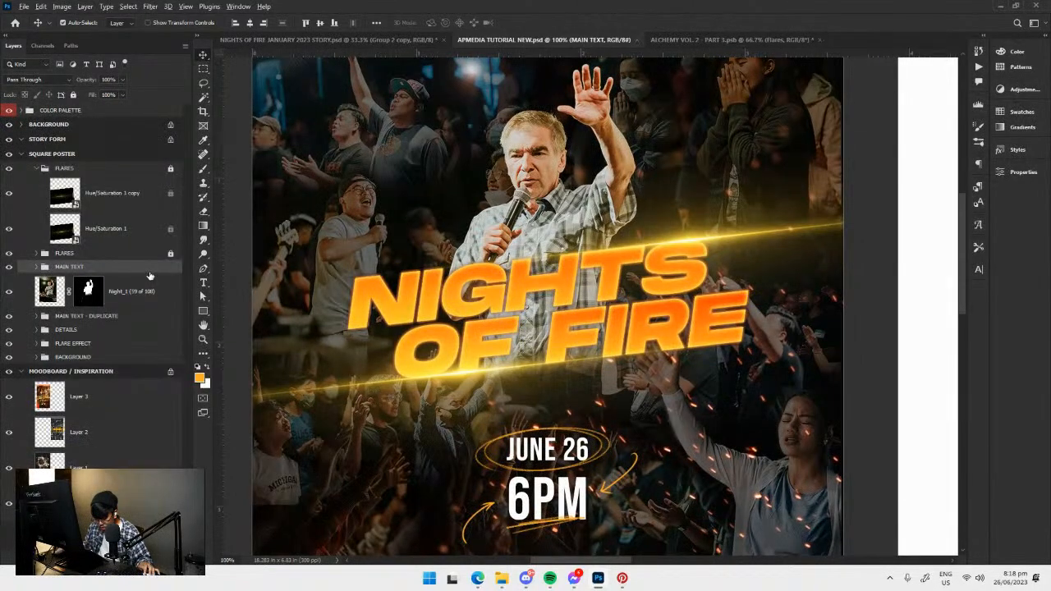
alt+click(124, 271)
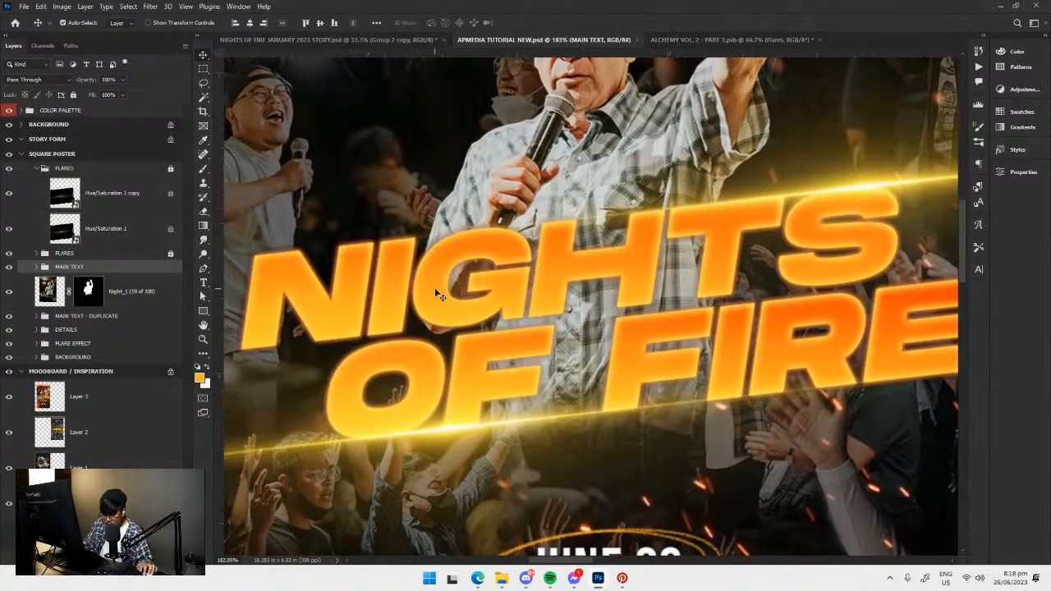
key(ctrl+minus)
key(ctrl+minus)
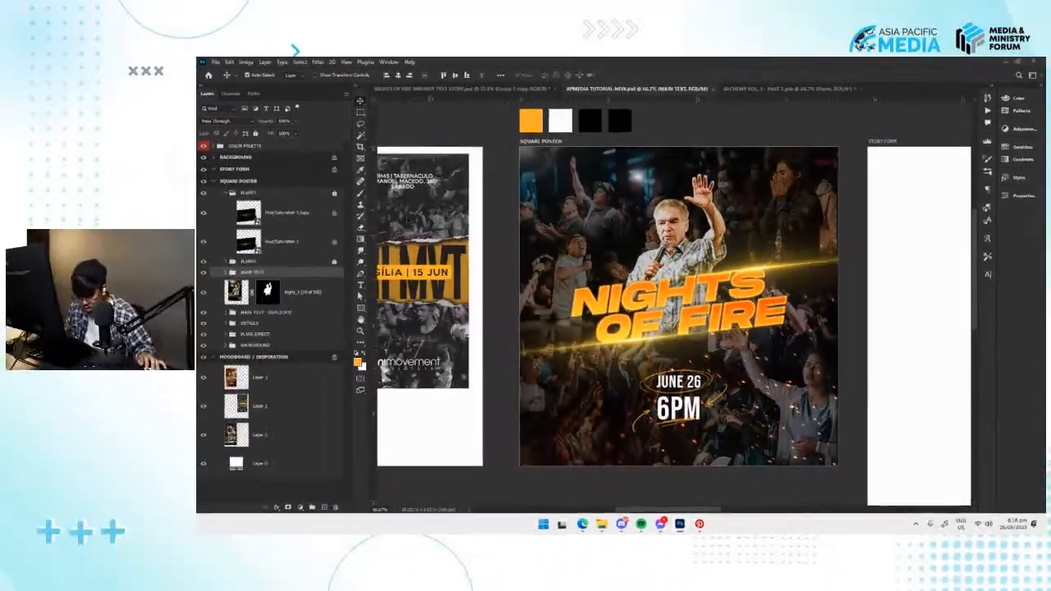
right_click(106, 267)
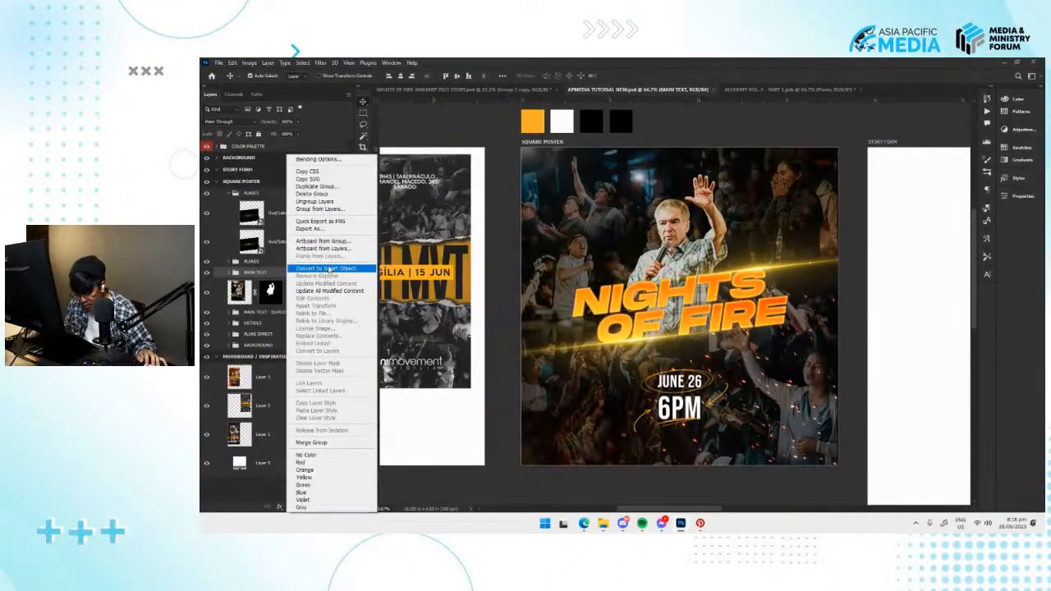
click(325, 269)
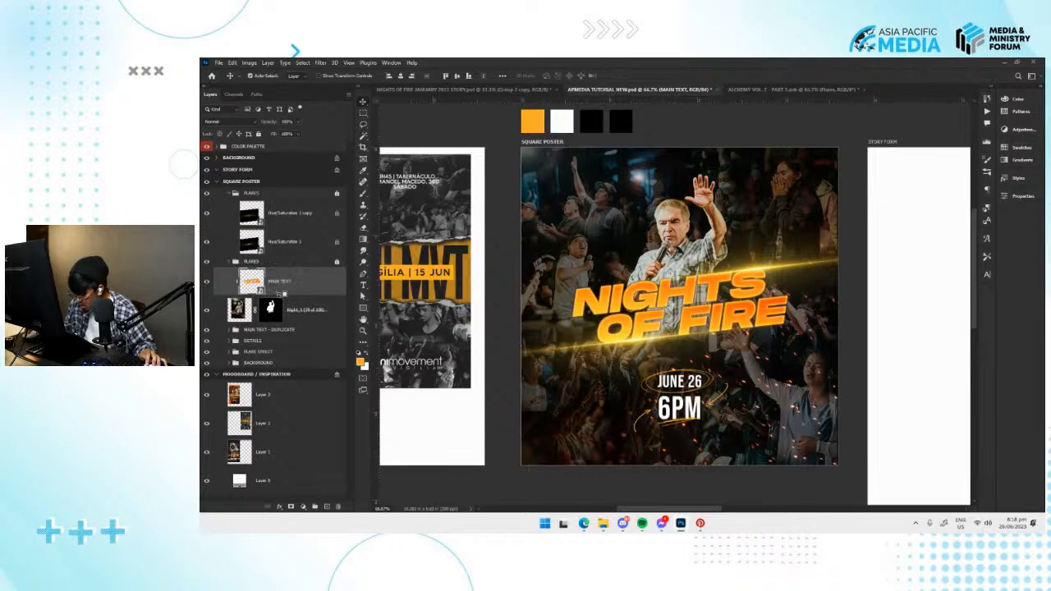
Add a white inside stroke to the MAIN TEXT smart object.
click(280, 507)
click(280, 509)
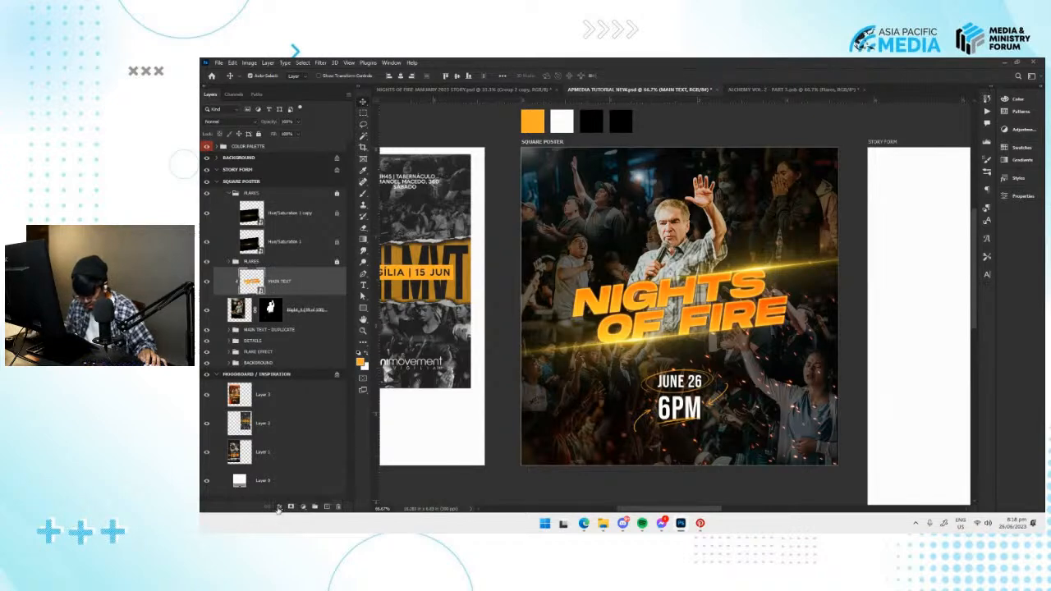
click(282, 508)
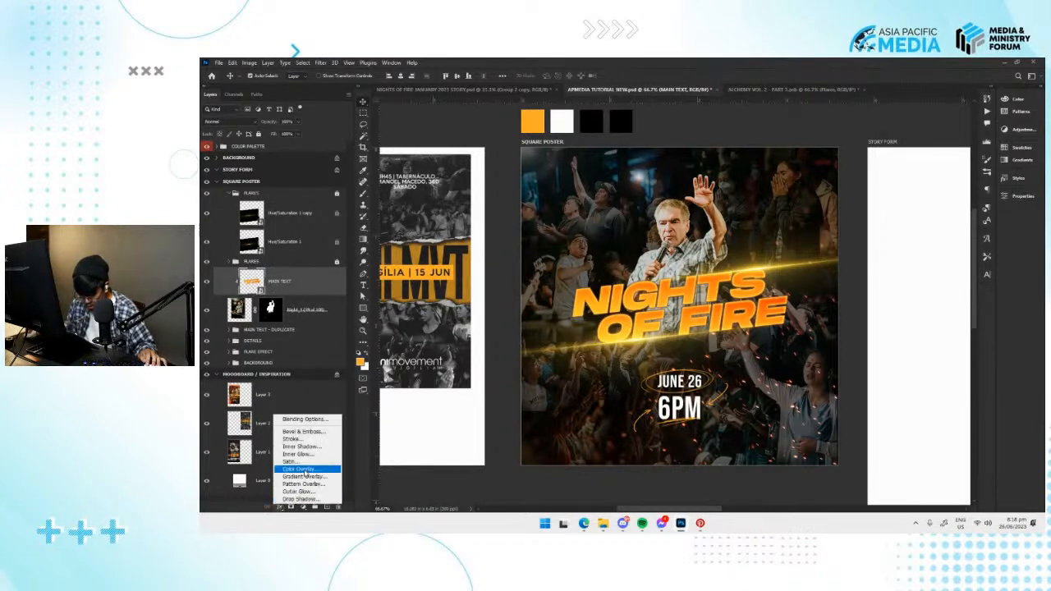
click(308, 440)
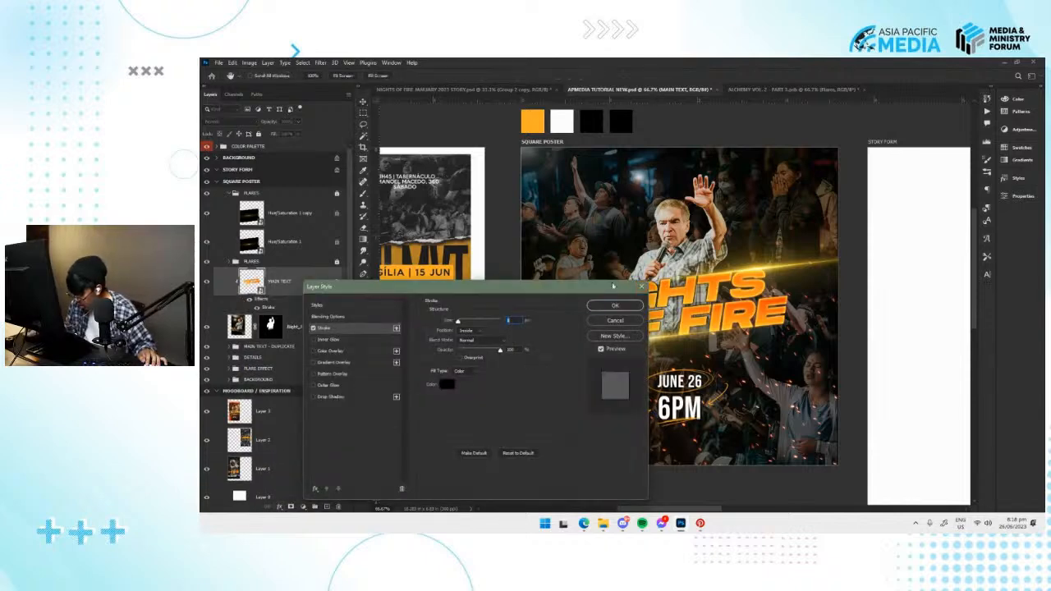
drag(572, 290, 878, 252)
click(754, 344)
click(736, 151)
click(955, 167)
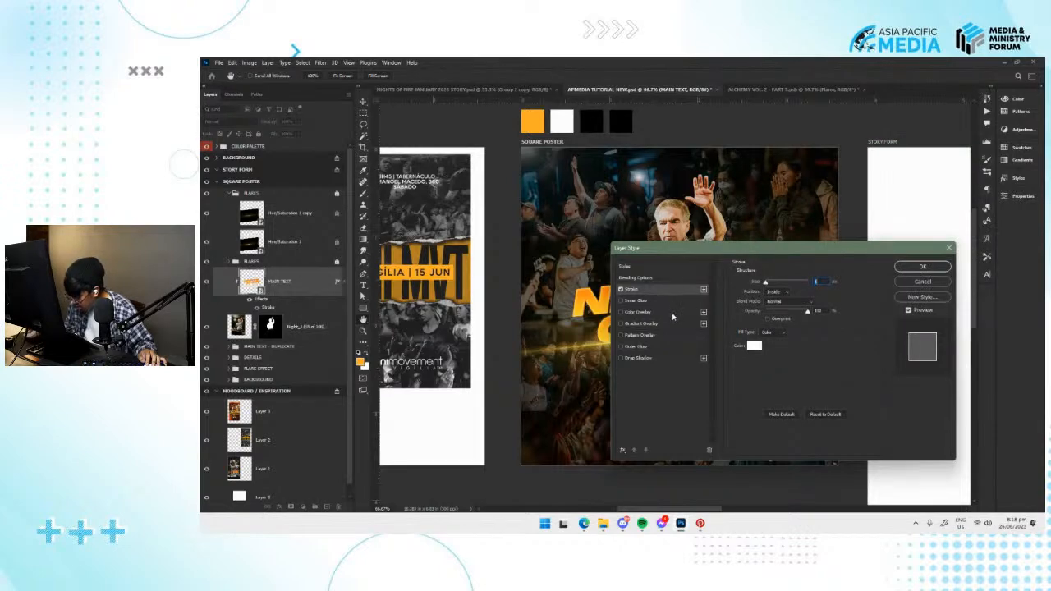
Change the MAIN TEXT stroke color to the orange of the color palette swatch and apply the layer style.
drag(763, 248, 672, 360)
click(663, 458)
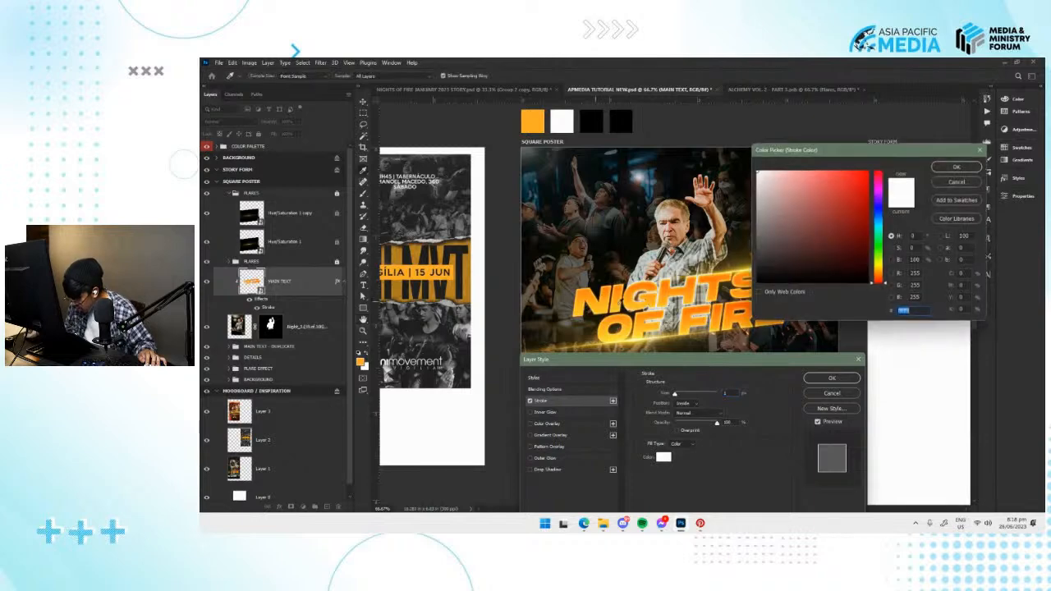
text(ffad26)
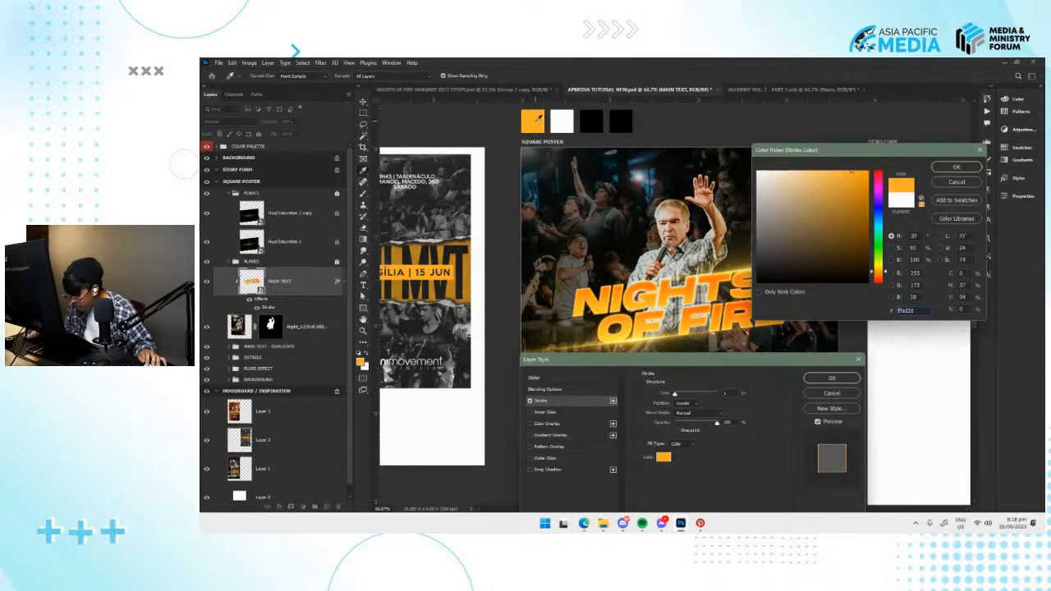
click(955, 168)
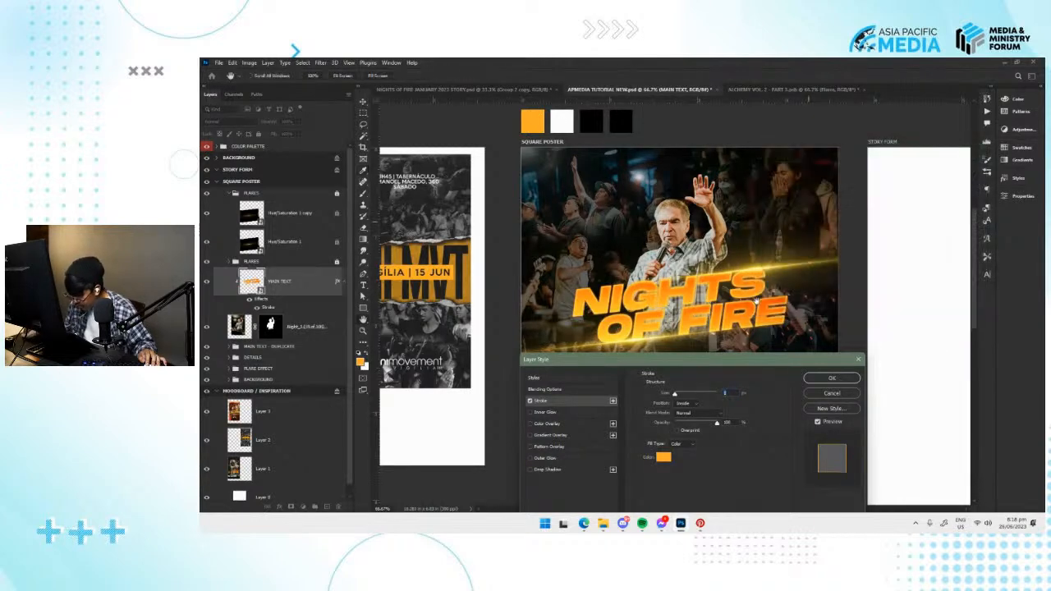
click(840, 378)
click(299, 135)
mouse_move(297, 144)
mouse_down()
mouse_move(234, 144)
mouse_move(298, 144)
mouse_up()
Undo the stroke and the smart object conversion of MAIN TEXT.
key(ctrl+plus)
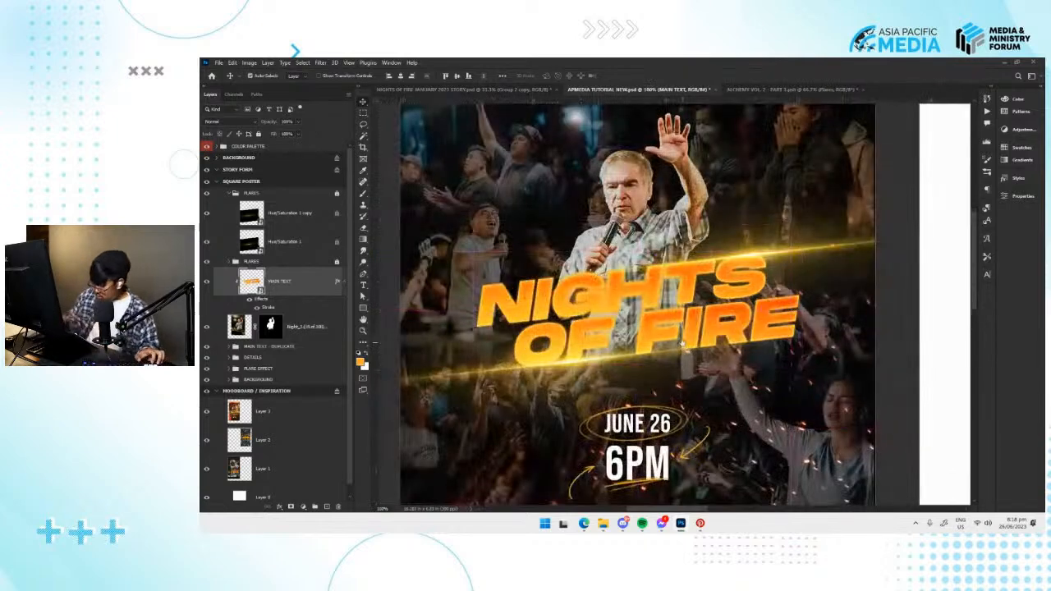
key(ctrl+z)
key(ctrl+z)
drag(648, 298, 668, 293)
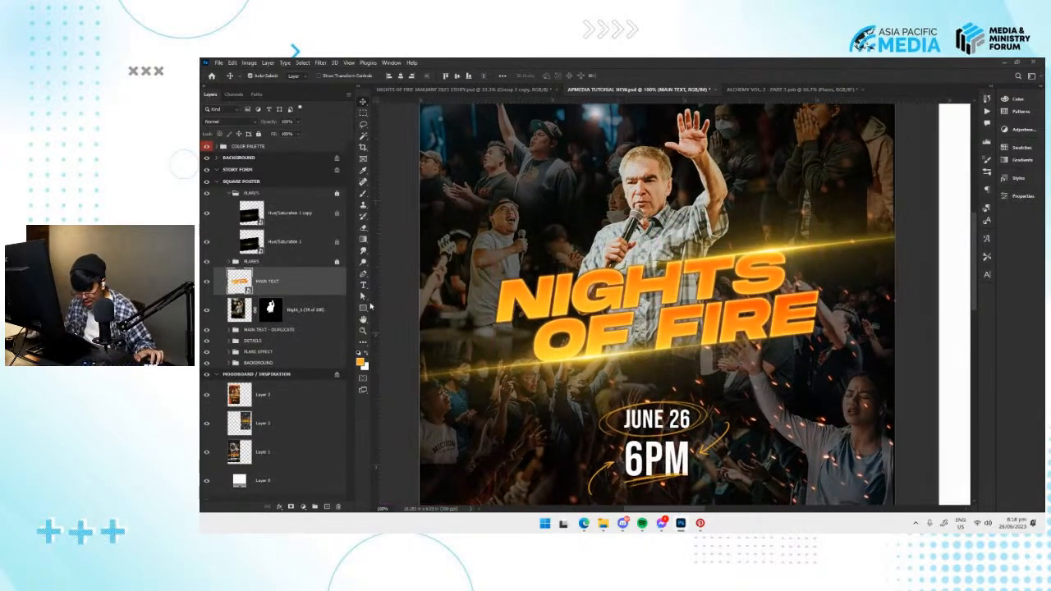
key(ctrl+z)
key(ctrl+z)
Compare the poster with the MAIN TEXT group hidden and shown, leaving the group shown.
click(263, 273)
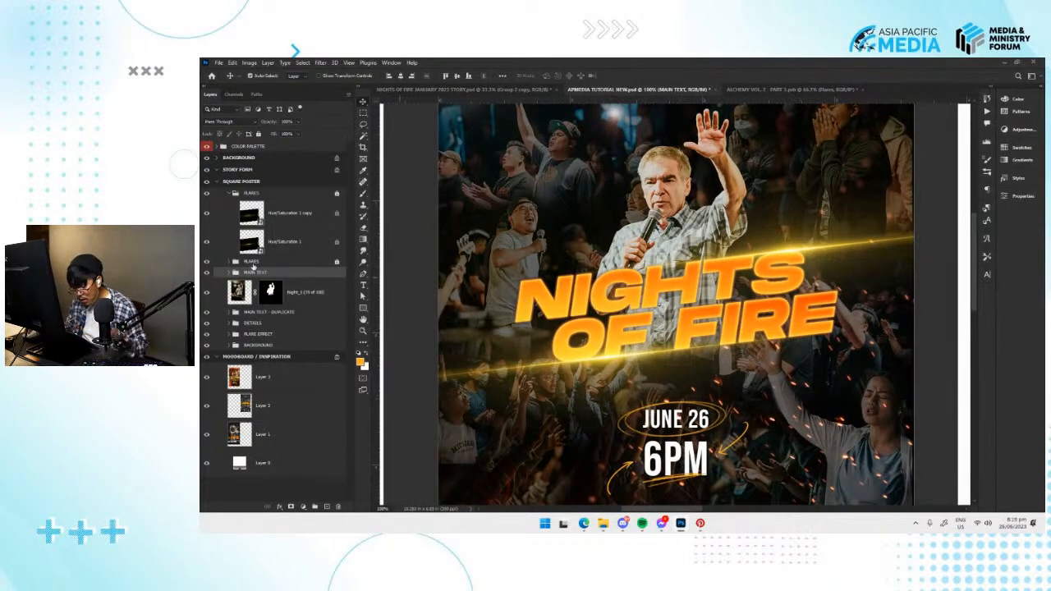
click(206, 272)
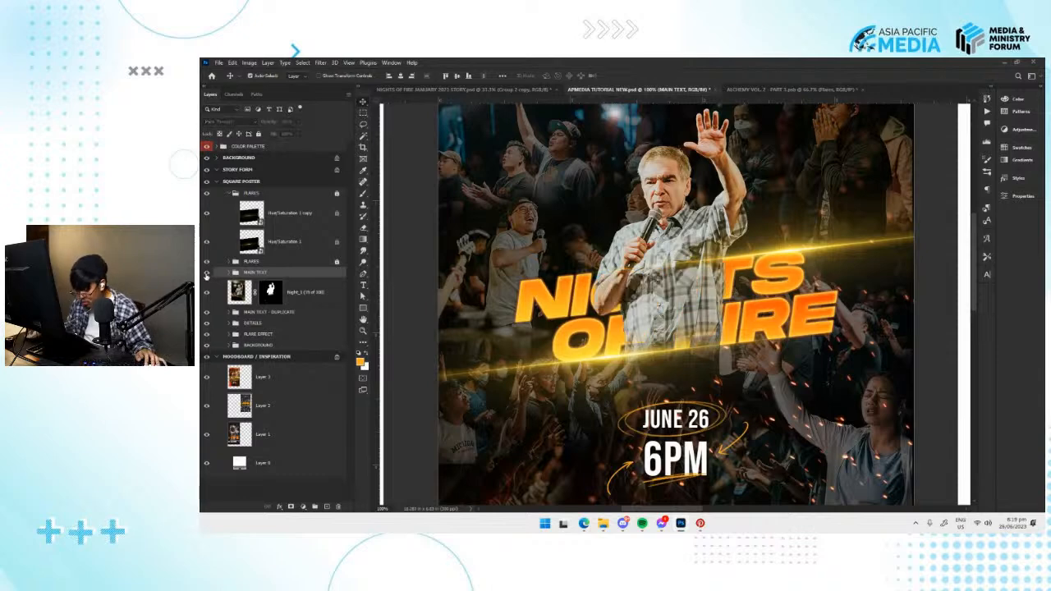
click(206, 273)
click(207, 272)
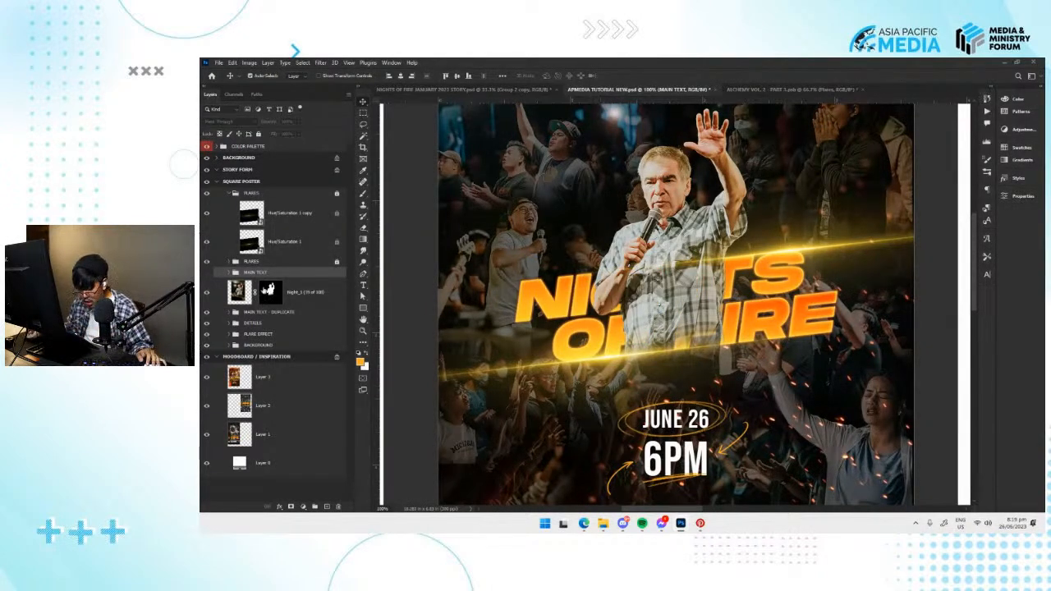
click(206, 273)
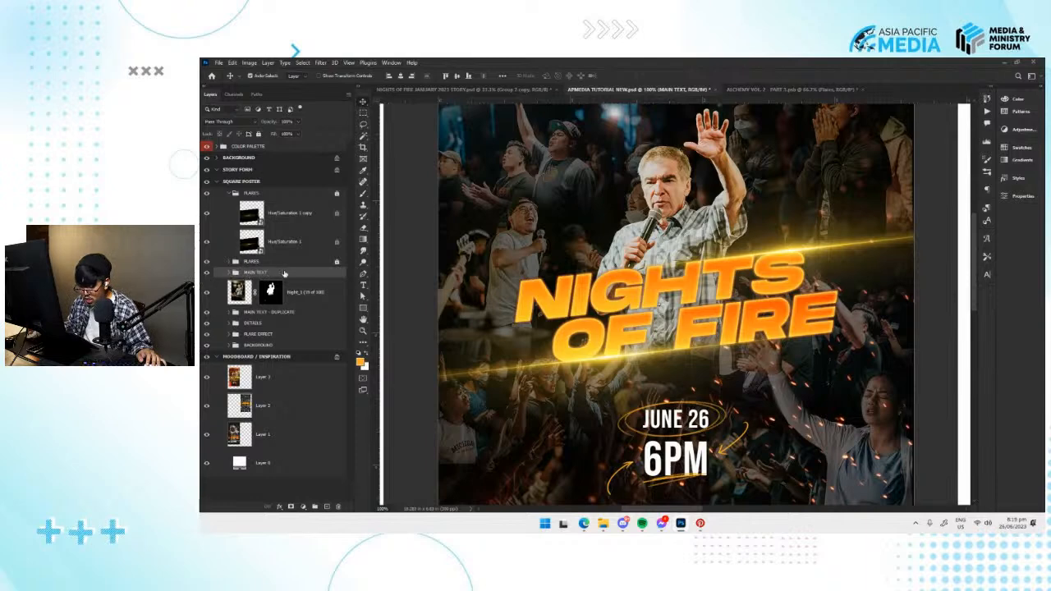
Convert the MAIN TEXT group to a smart object and save the document.
right_click(279, 276)
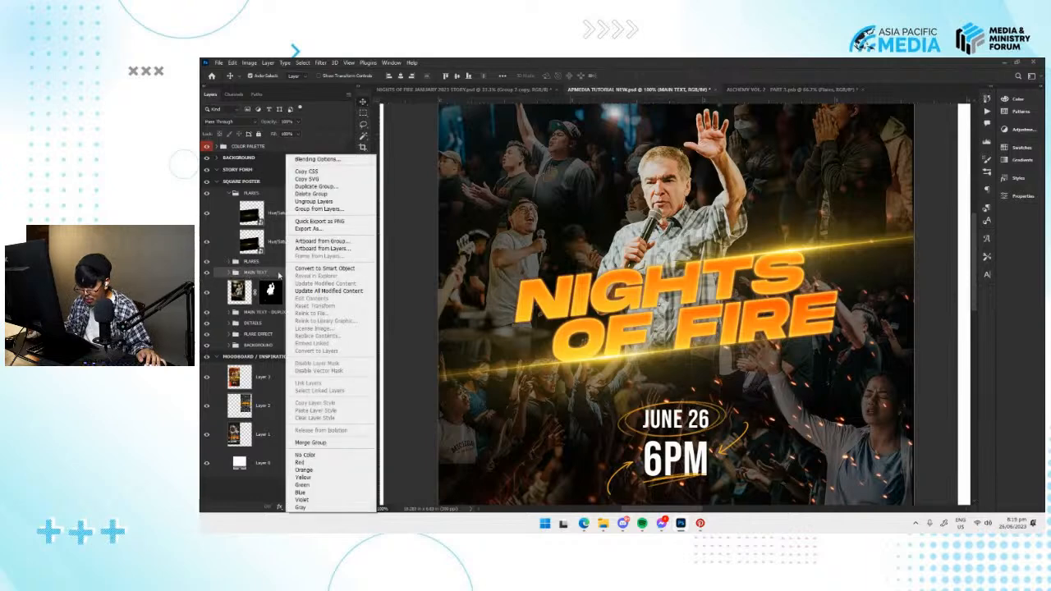
click(351, 270)
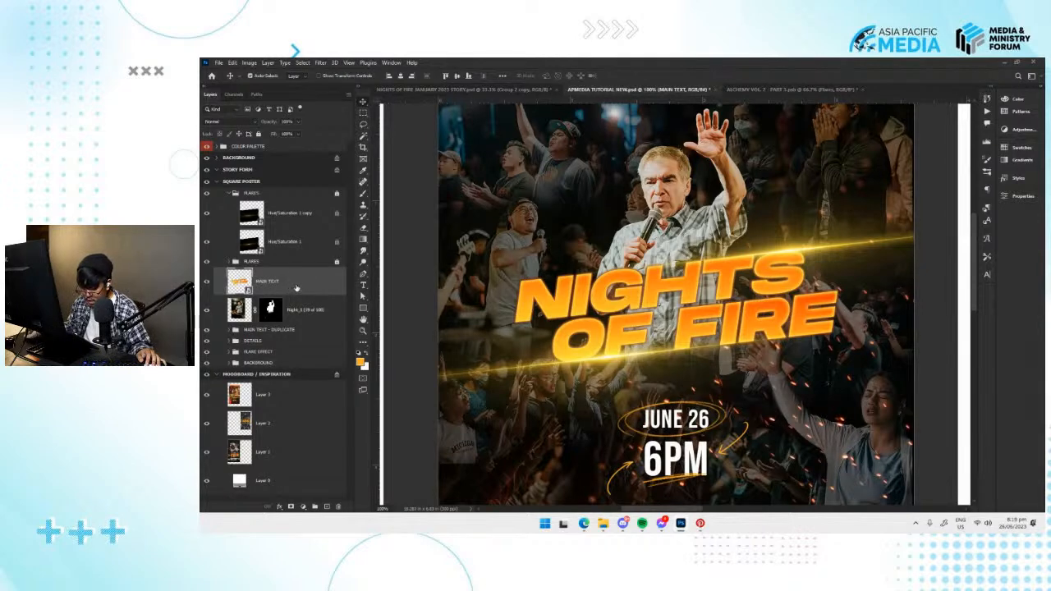
key(ctrl+s)
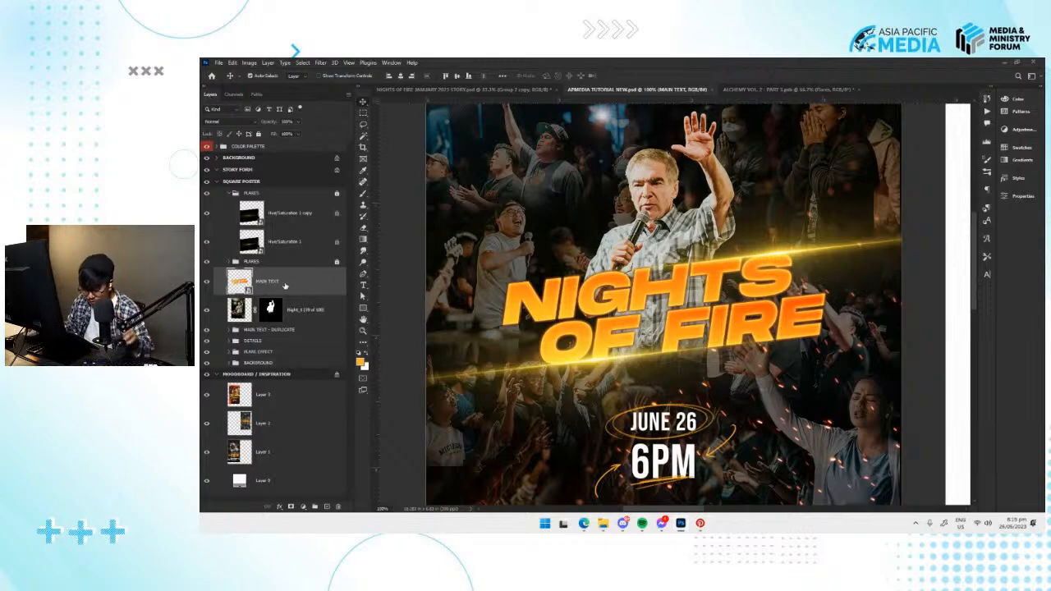
Add a 2 px orange stroke positioned inside to the MAIN TEXT smart object.
drag(583, 305, 586, 304)
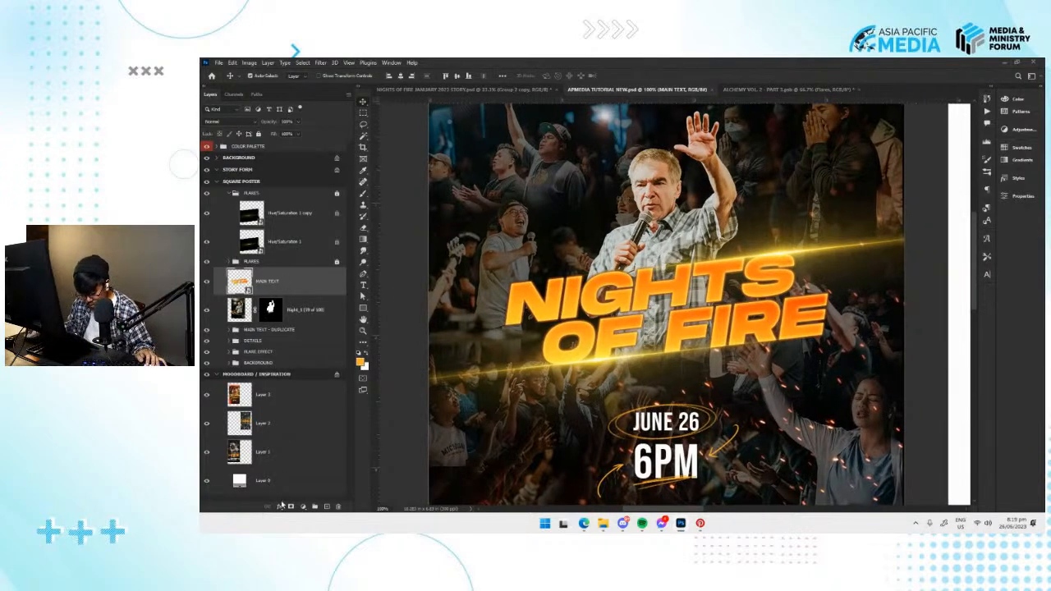
click(279, 507)
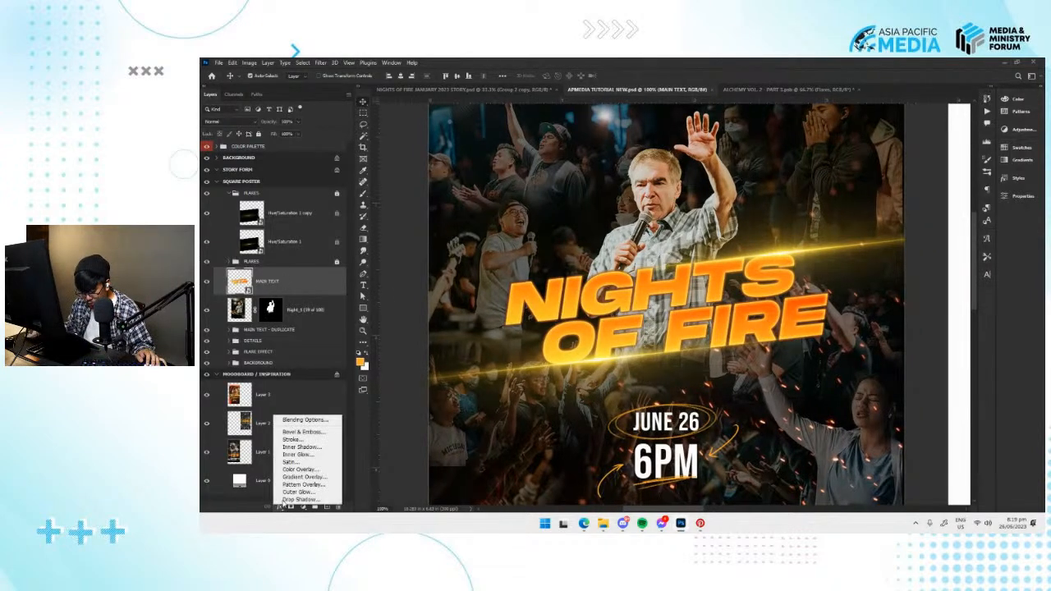
click(307, 441)
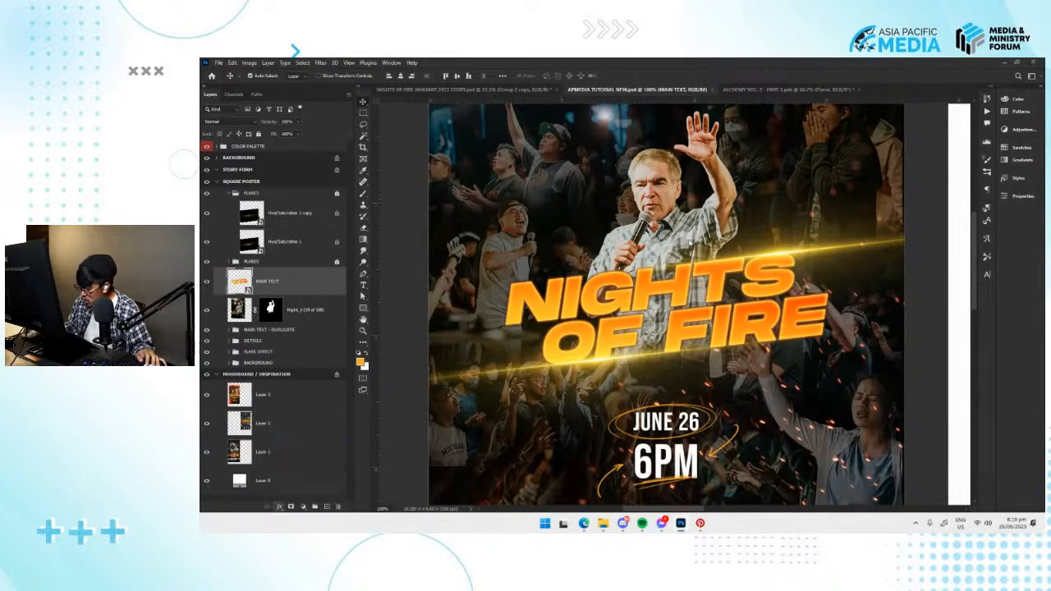
drag(652, 305, 858, 188)
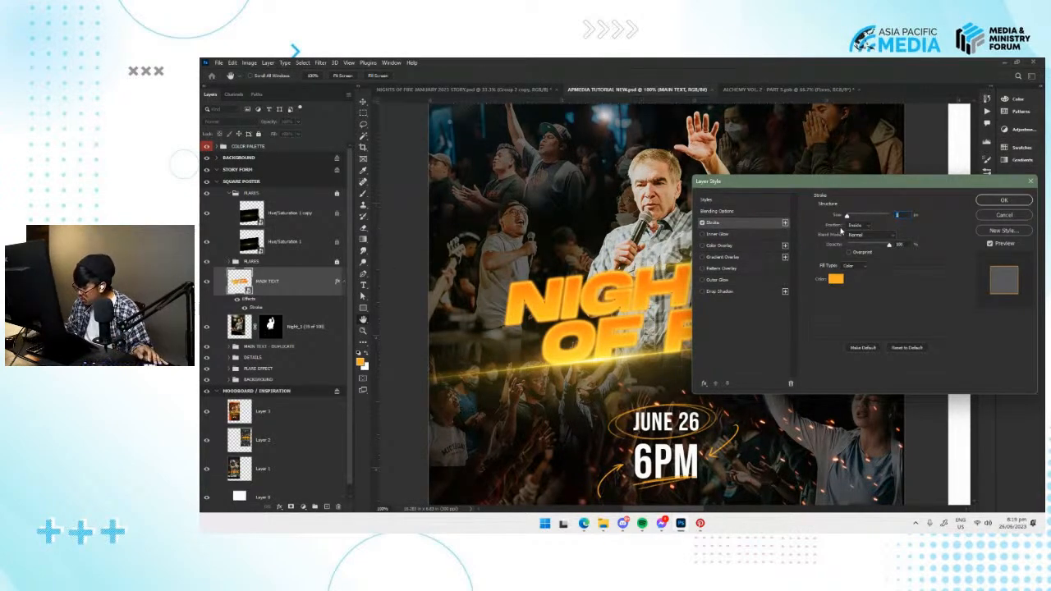
drag(847, 184, 829, 182)
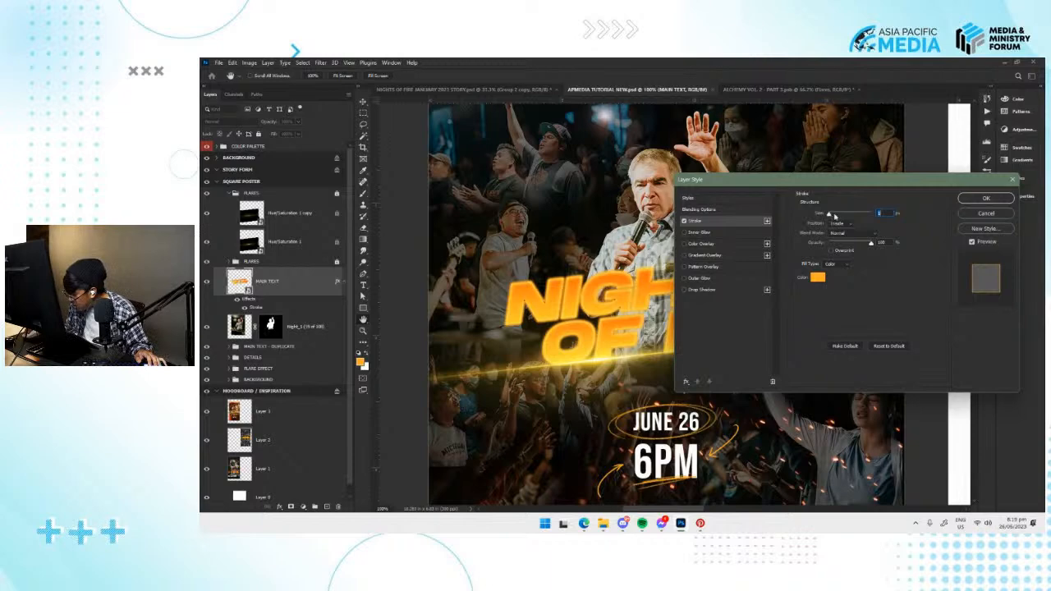
text(2)
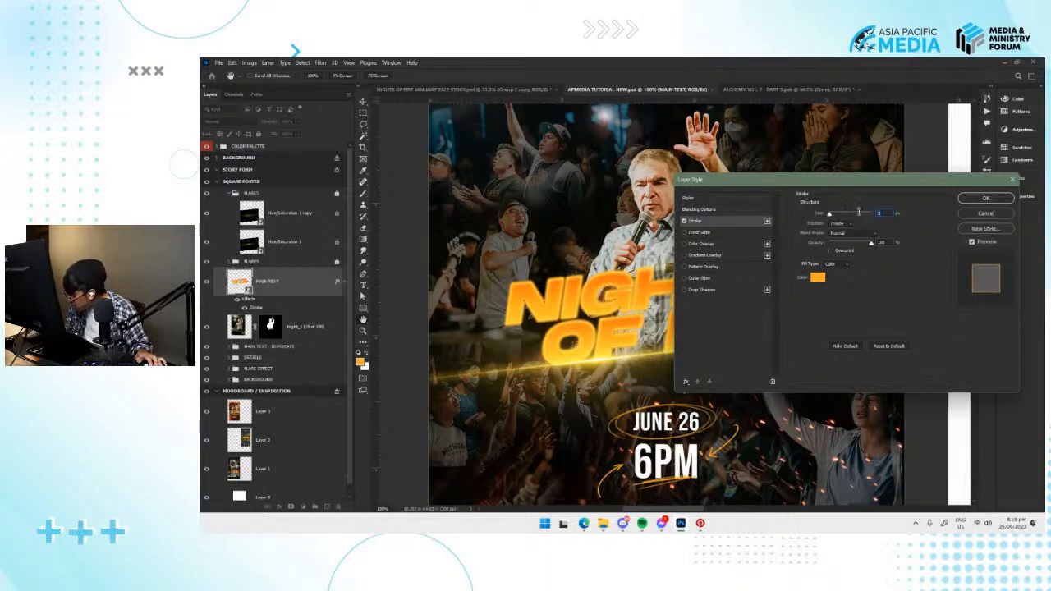
click(843, 224)
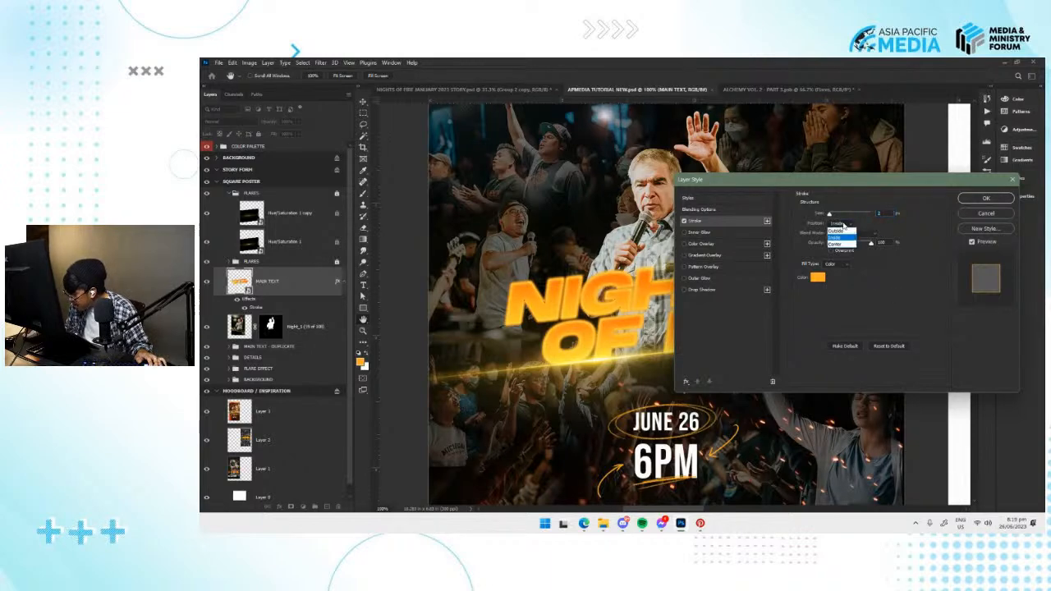
click(836, 237)
Lower the fill opacity of MAIN TEXT to 0% in its blending options and apply the layer style.
mouse_move(819, 184)
mouse_down()
mouse_move(707, 211)
mouse_move(886, 270)
mouse_move(881, 288)
mouse_move(814, 299)
mouse_up()
click(747, 329)
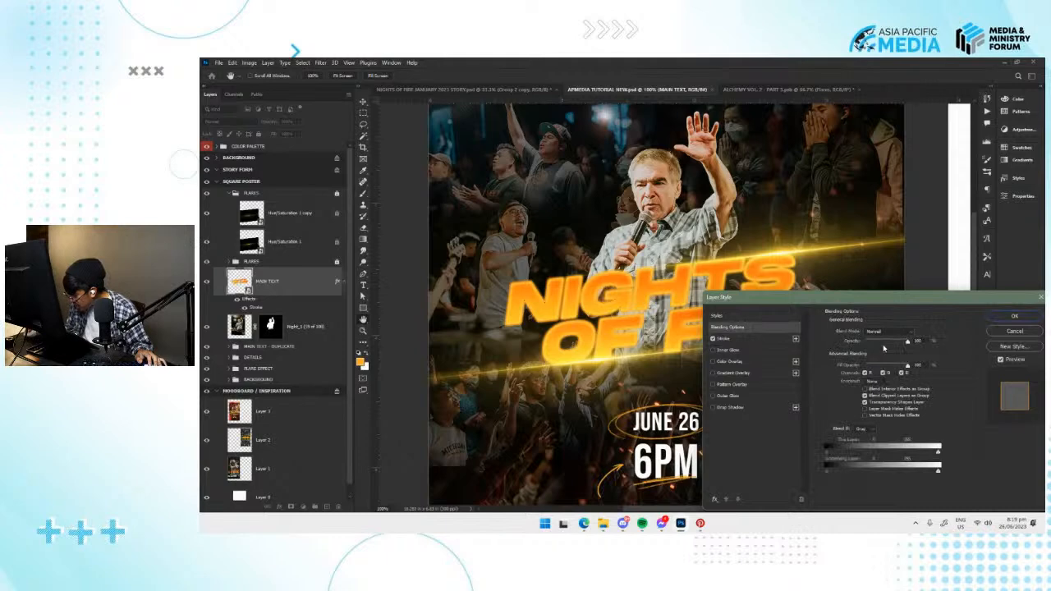
mouse_move(907, 343)
mouse_down()
mouse_move(863, 346)
mouse_move(911, 345)
mouse_up()
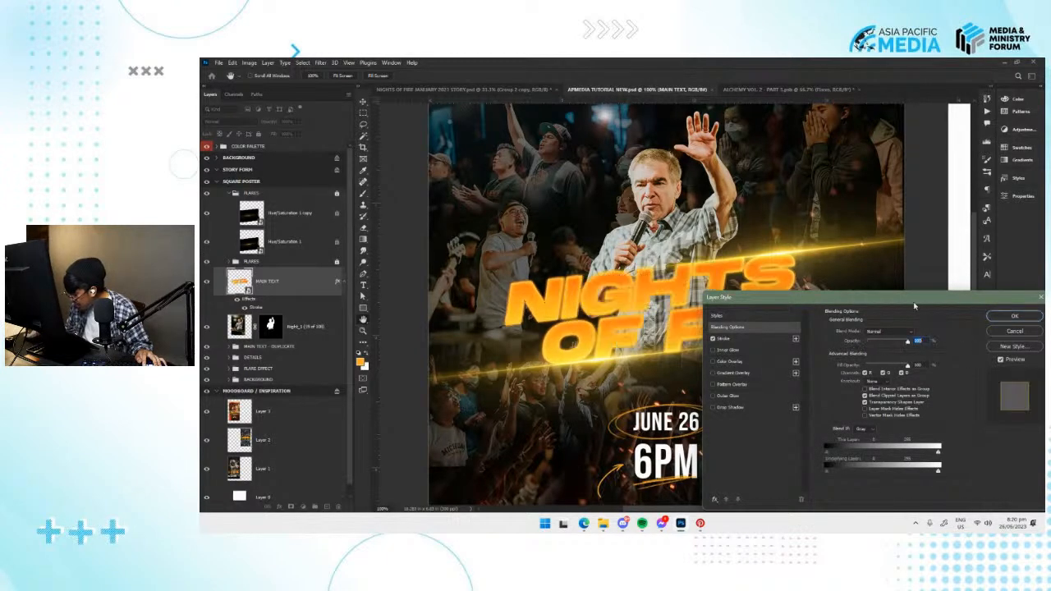
drag(915, 298, 874, 290)
drag(867, 357, 818, 359)
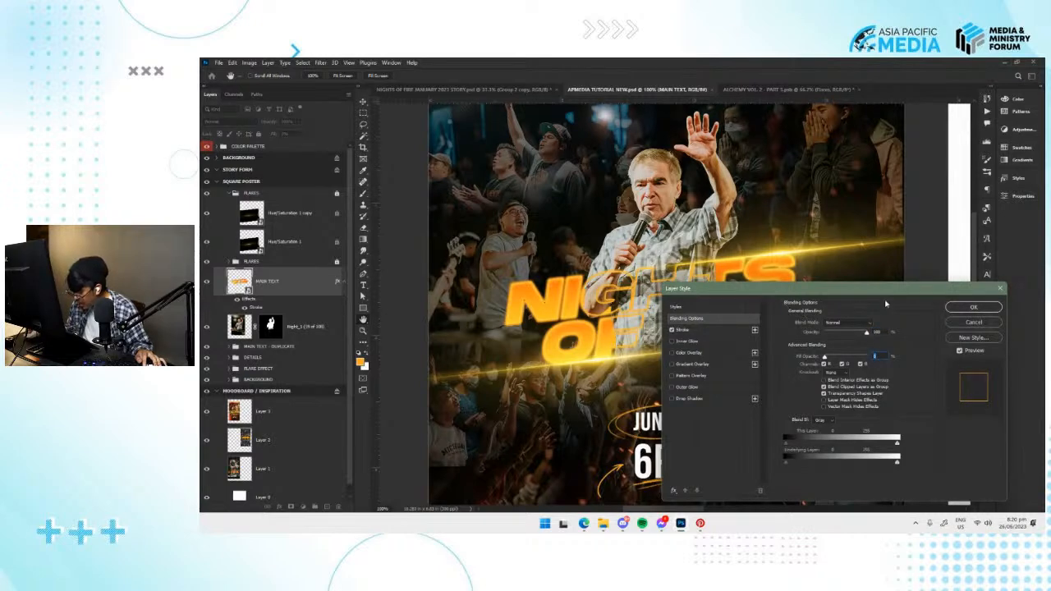
click(973, 307)
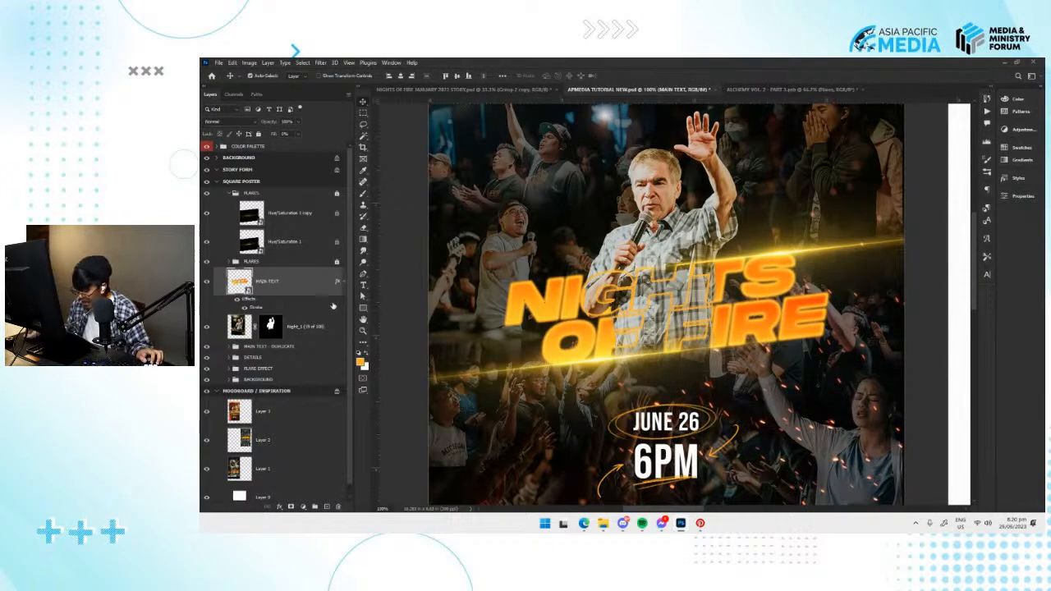
Undo the layer style and the smart object conversion of MAIN TEXT and expand the restored group.
key(ctrl+z)
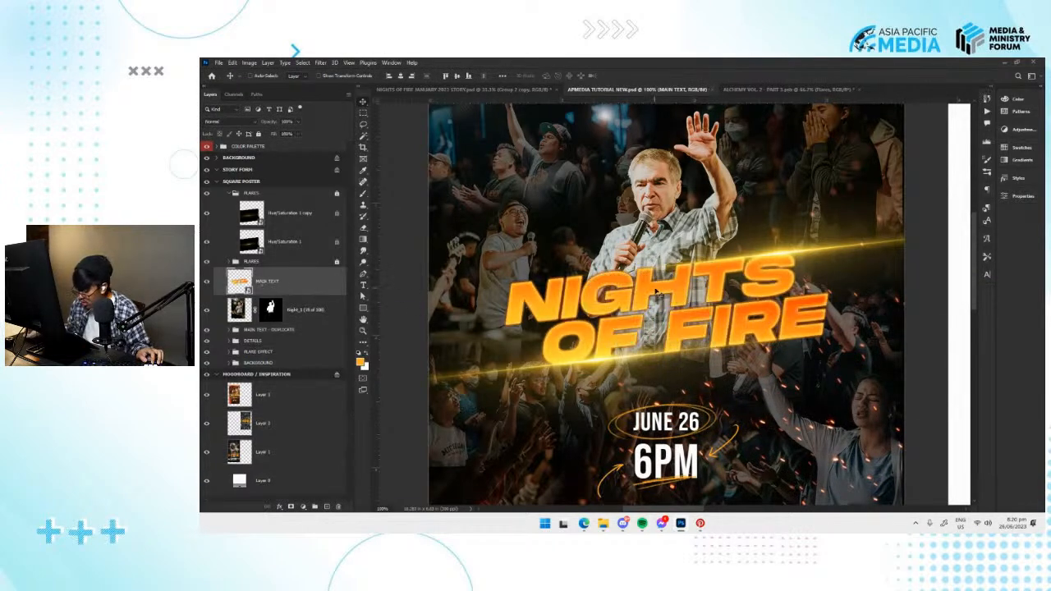
key(ctrl+z)
click(229, 277)
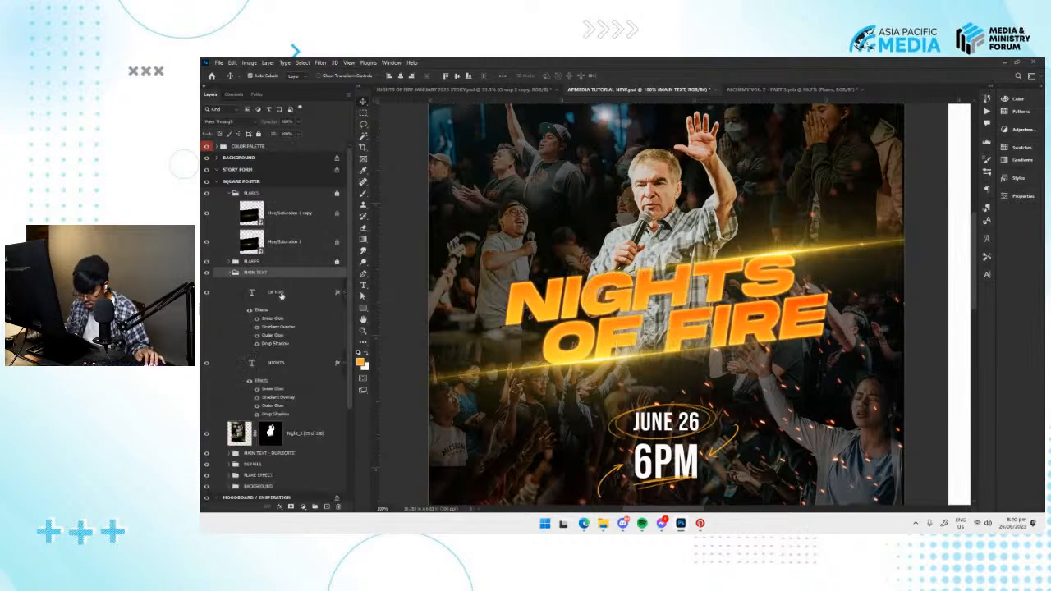
Rasterize the layer styles of the NIGHTS and OF FIRE text layers inside the MAIN TEXT group.
click(285, 296)
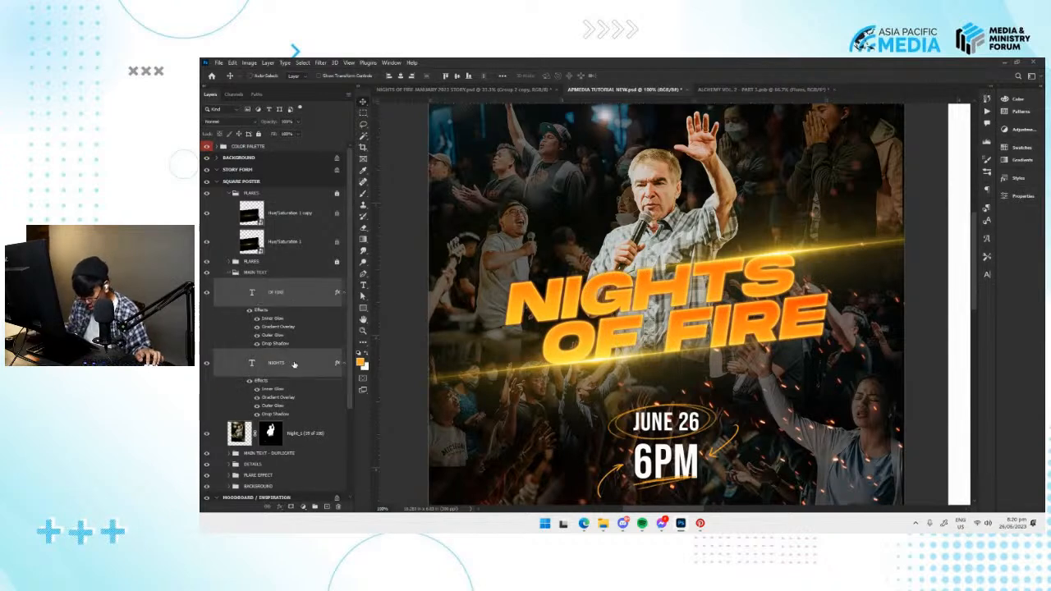
click(279, 372)
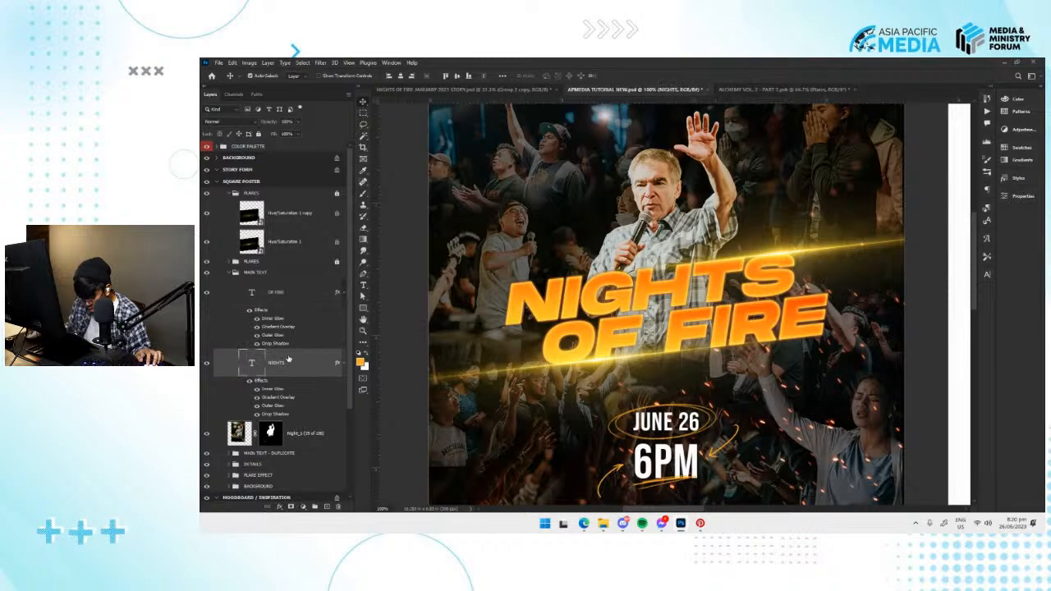
shift+click(279, 296)
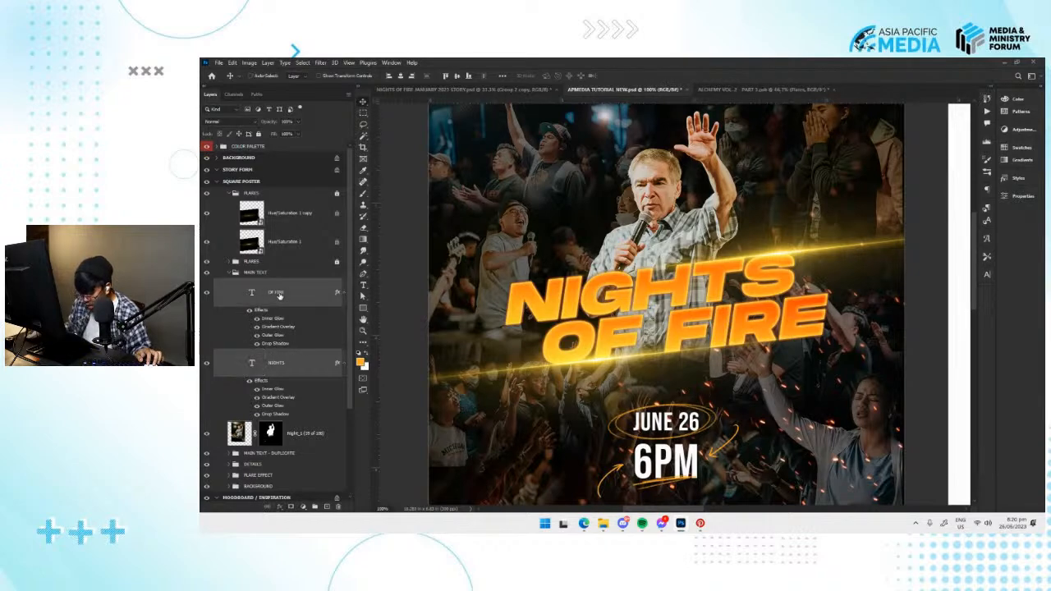
right_click(283, 362)
click(274, 365)
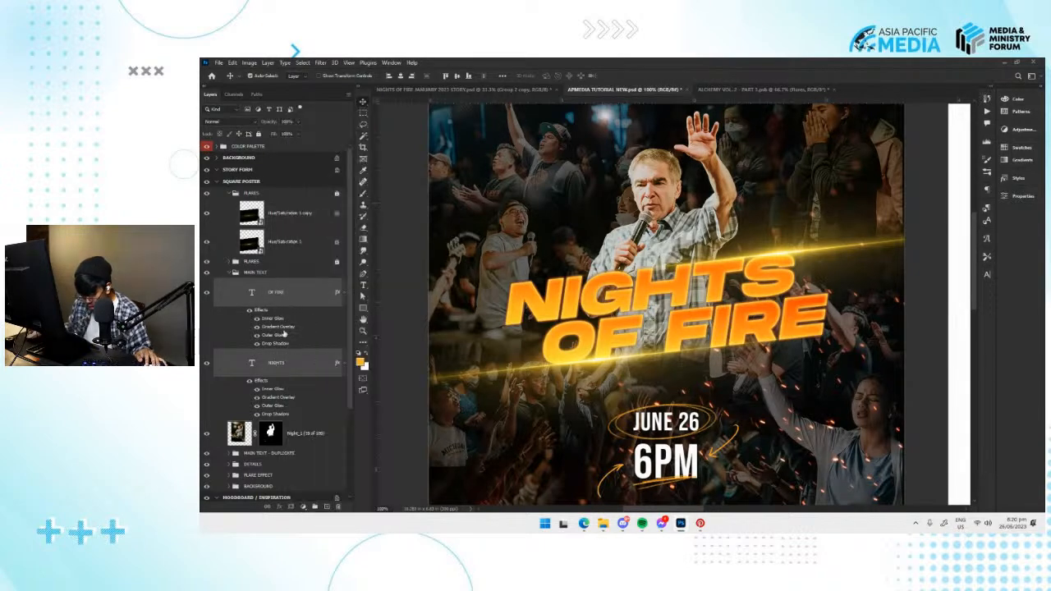
click(292, 366)
right_click(287, 372)
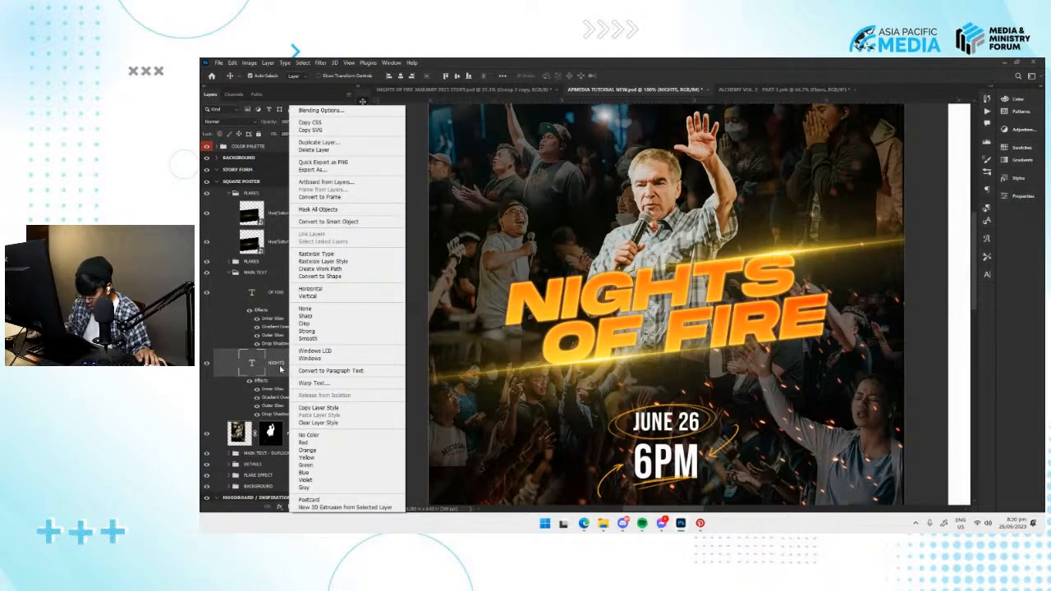
click(354, 262)
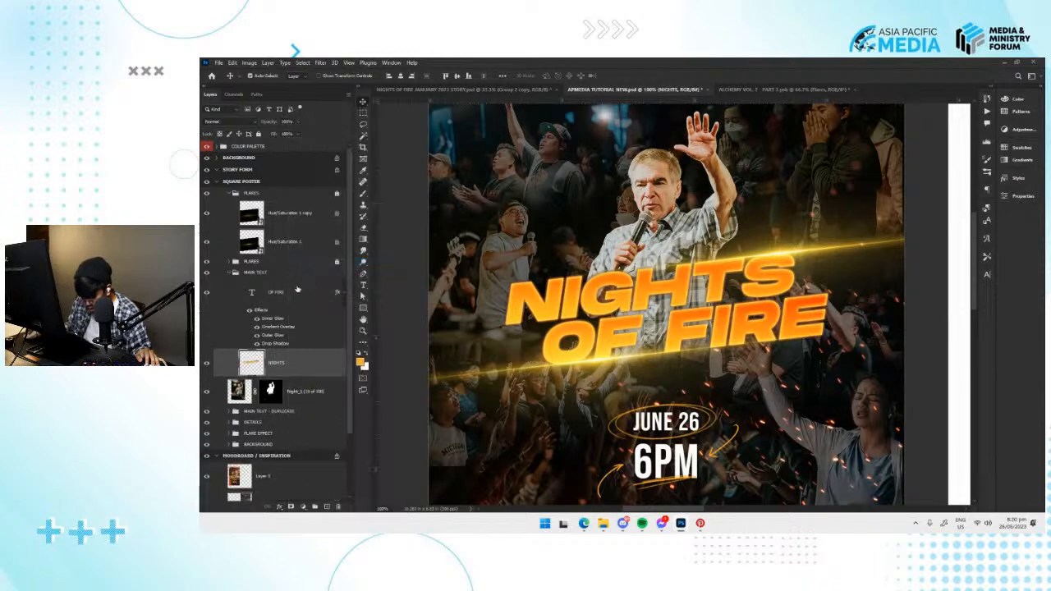
right_click(294, 291)
click(335, 262)
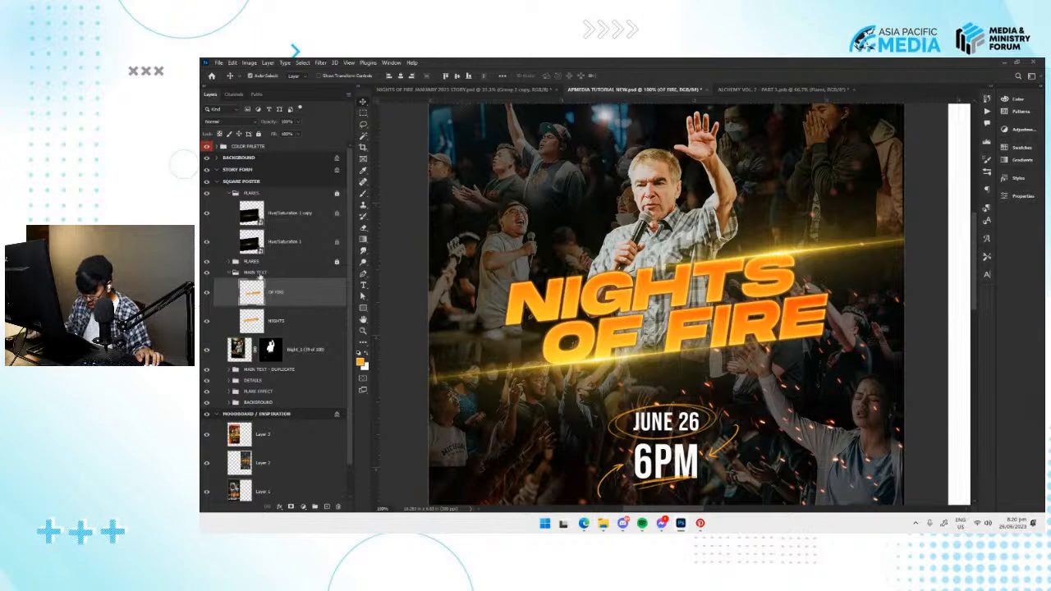
Apply a 2 px orange inside stroke to the MAIN TEXT group and lower the group's fill to 0%.
click(249, 273)
click(281, 506)
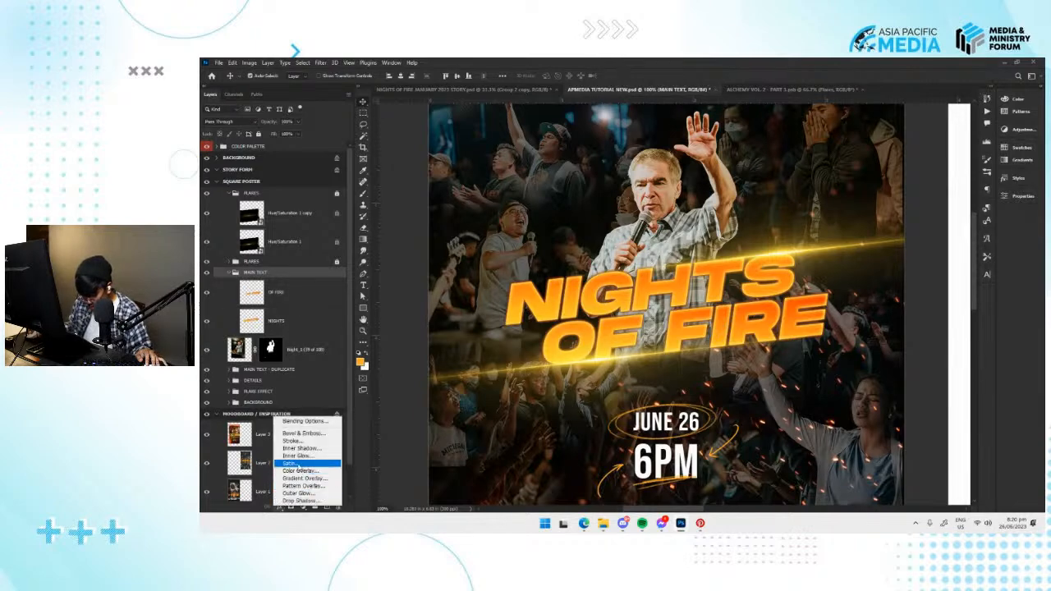
click(292, 441)
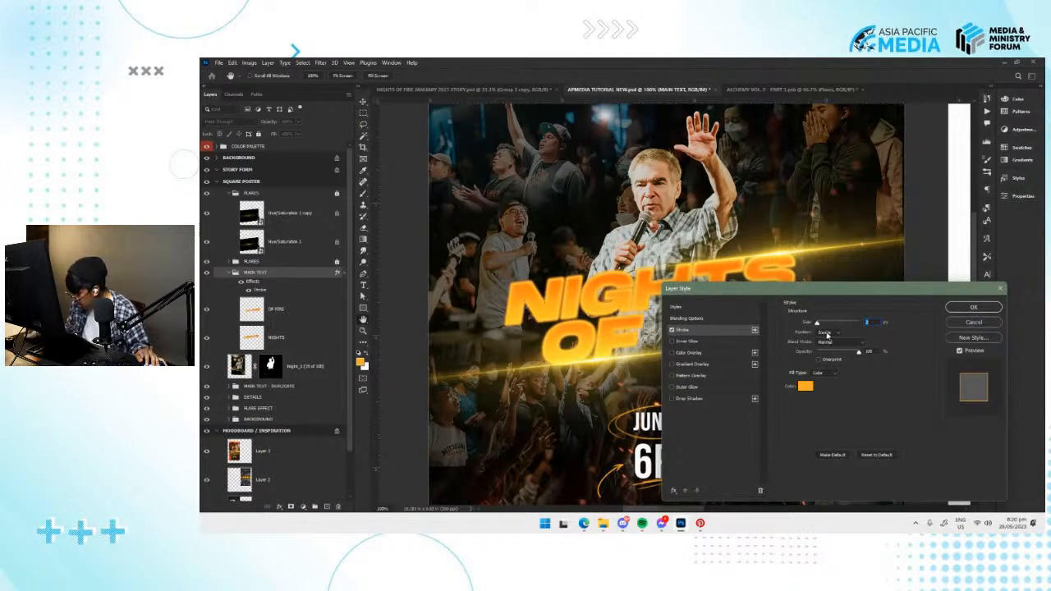
click(974, 308)
mouse_move(299, 134)
mouse_down()
mouse_move(297, 144)
mouse_move(257, 145)
mouse_up()
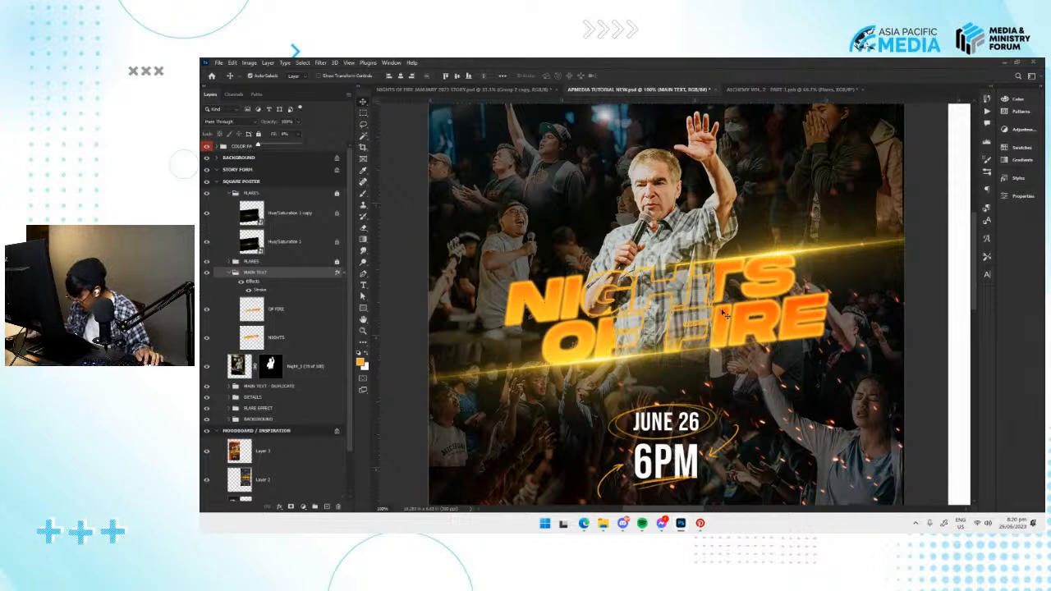
Inspect the outlined title over the speaker up close and compare it with the MAIN TEXT group's effects hidden.
key(ctrl+plus)
key(ctrl+s)
click(248, 291)
click(249, 291)
click(241, 282)
click(241, 282)
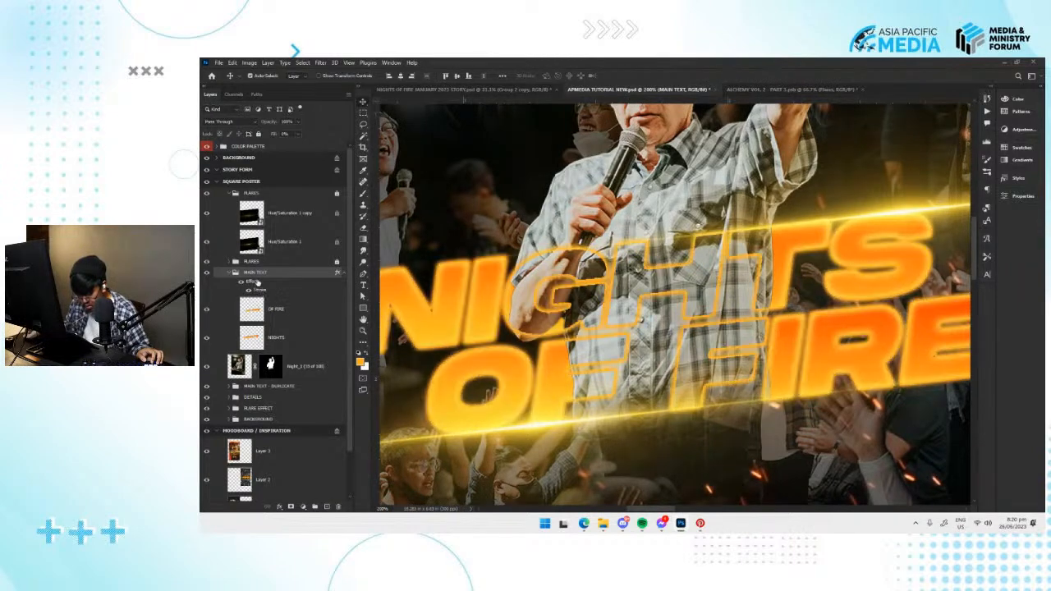
double_click(297, 273)
click(971, 322)
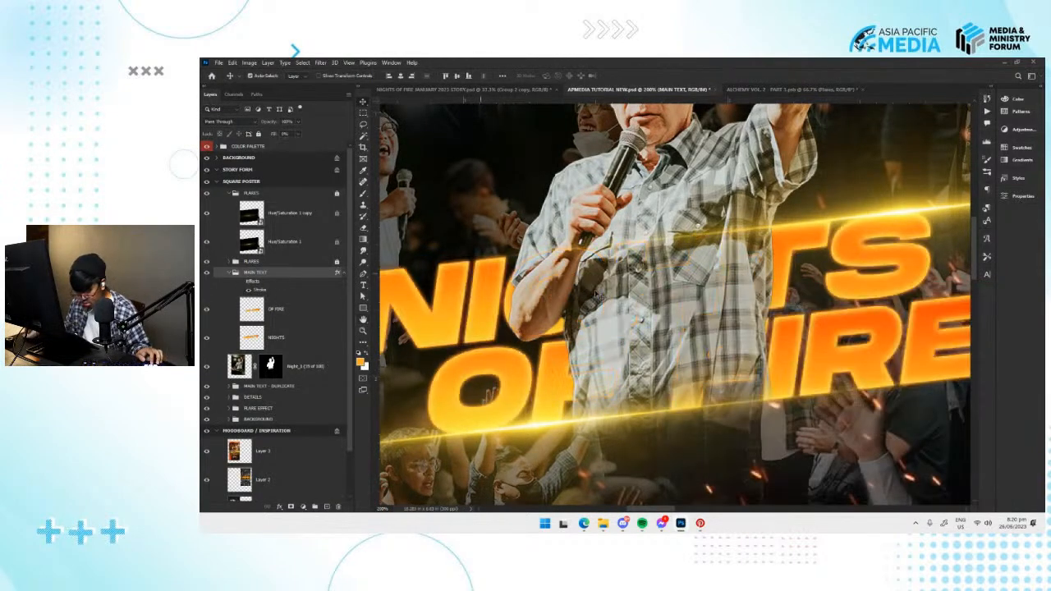
key(ctrl+minus)
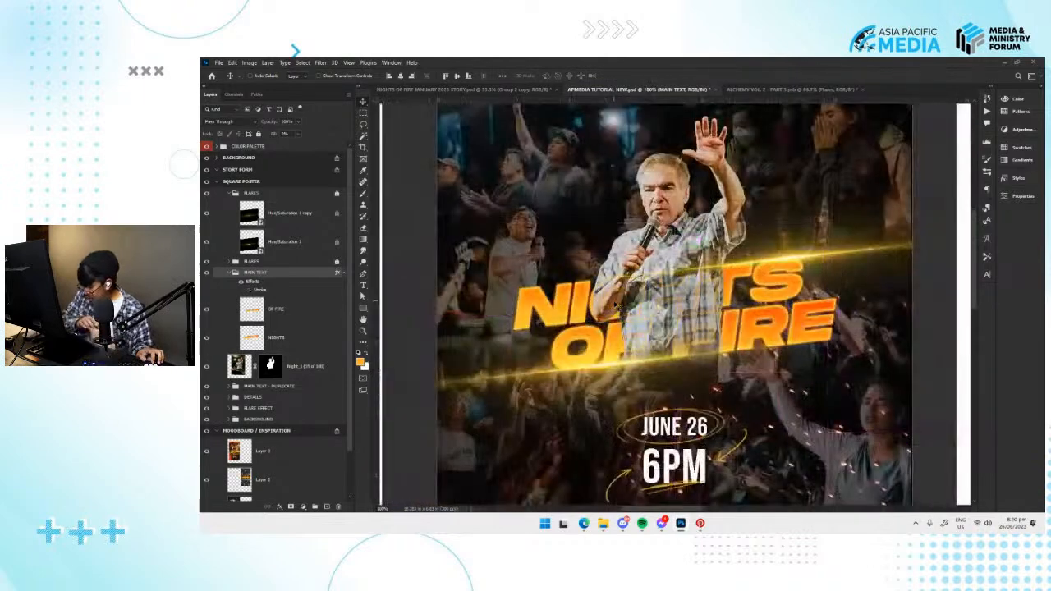
Undo the stroke and fill changes on the MAIN TEXT group and save the document.
key(ctrl+z)
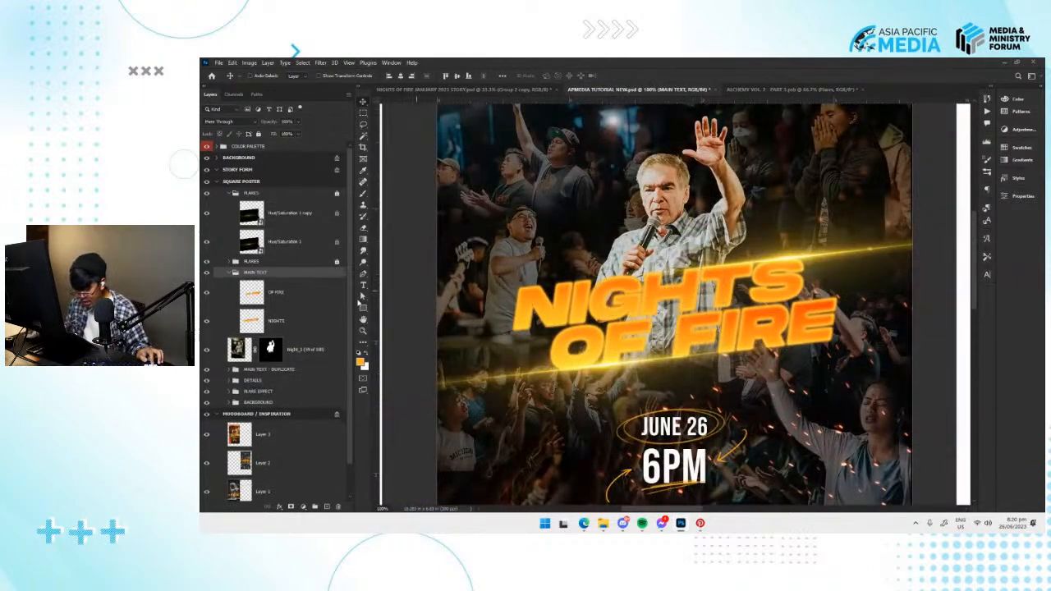
drag(702, 286, 671, 300)
key(ctrl+s)
Switch to the NIGHTS OF FIRE JANUARY 2023 STORY document, show Group 2 instead of its merged copy, and clear the selection.
key(ctrl+Tab)
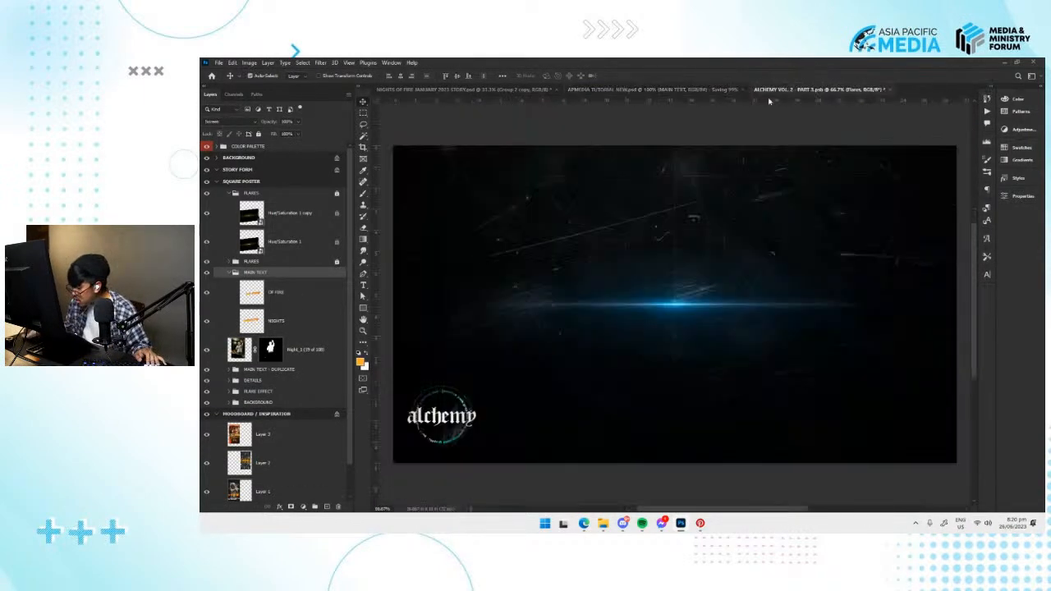
key(ctrl+Tab)
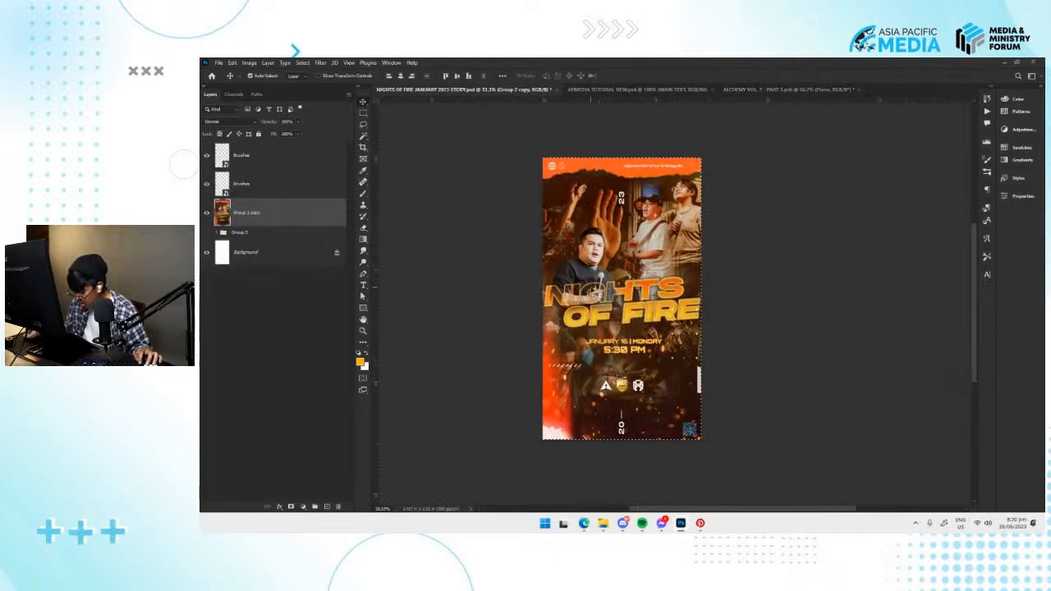
click(207, 212)
click(207, 232)
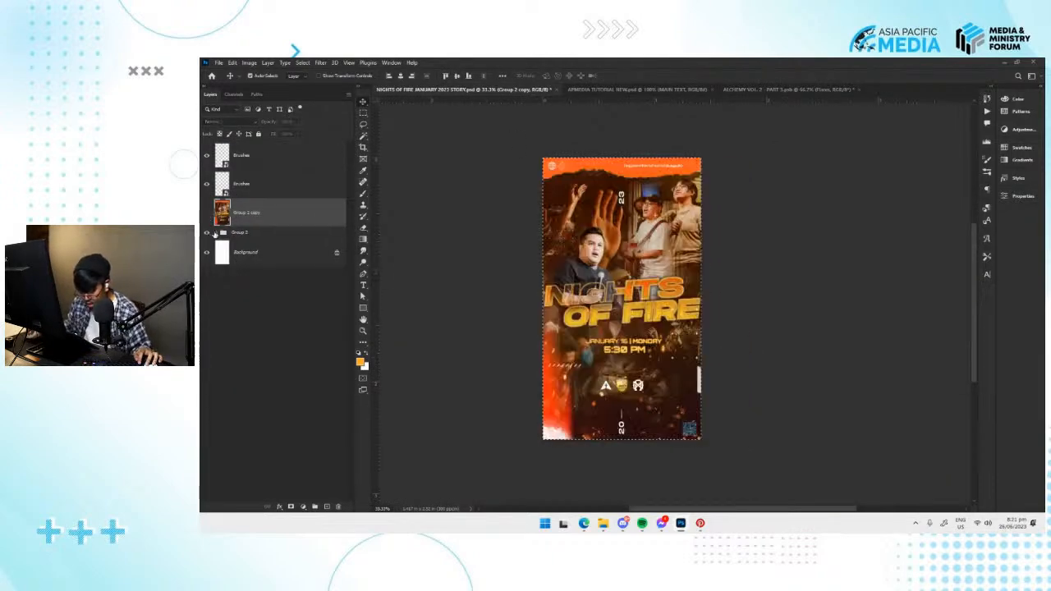
key(ctrl+d)
Locate the NIGHTS title layer in the story poster and compare the design with that layer hidden and shown.
click(605, 298)
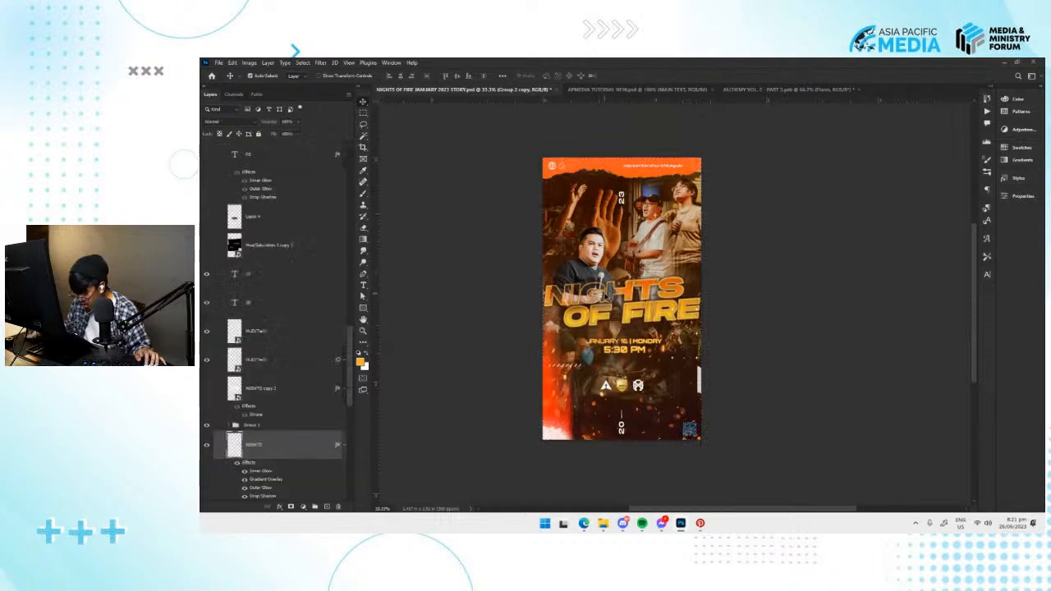
scroll(314, 421, down, 1)
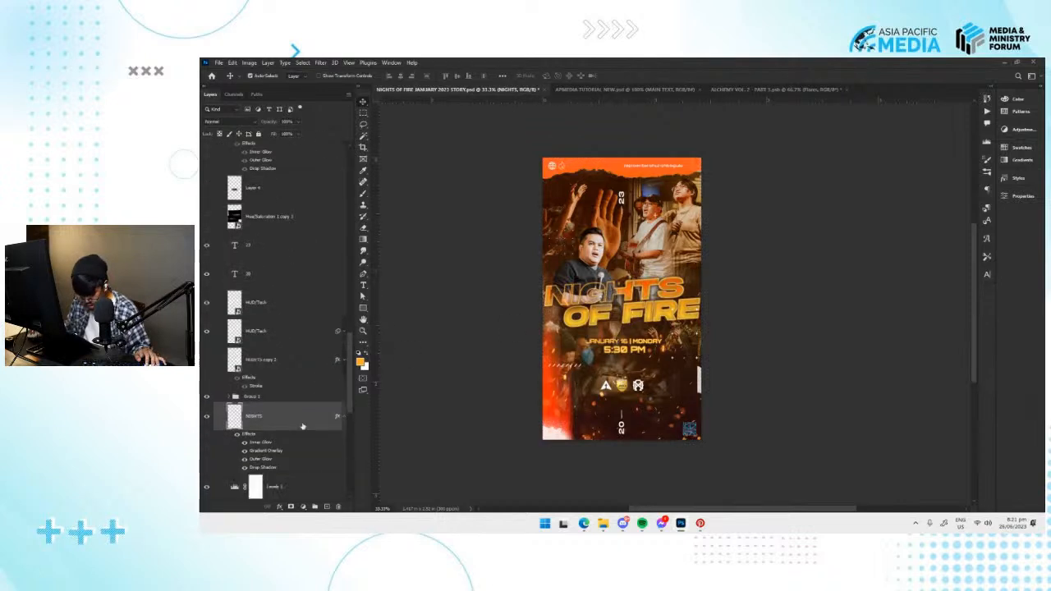
click(208, 417)
click(207, 417)
click(208, 418)
click(208, 418)
Review the NIGHTS layer's style settings without changing them and switch to the ALCHEMY VOL. 2 document.
double_click(250, 434)
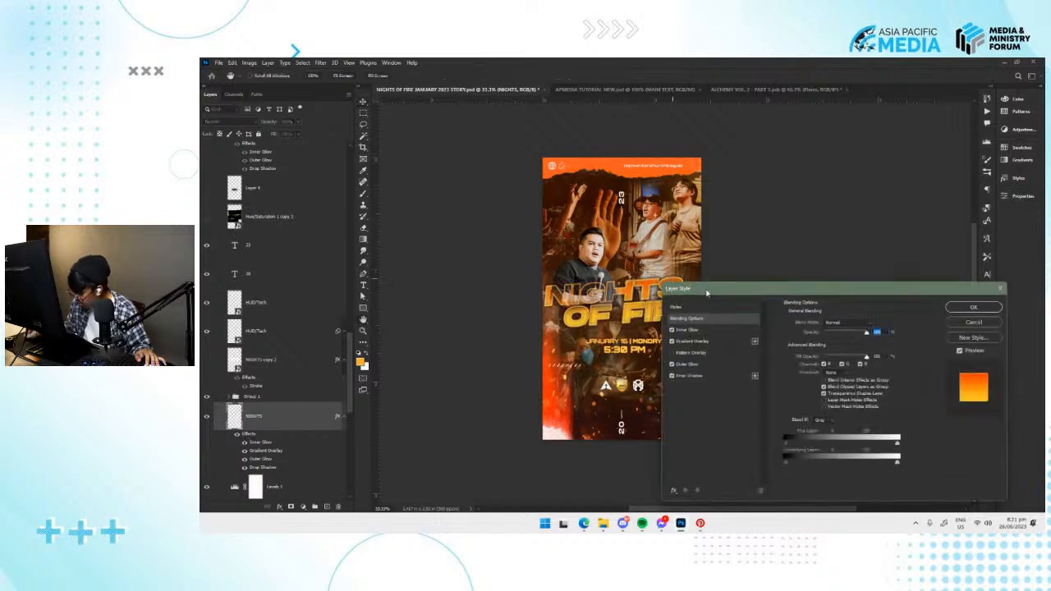
click(973, 322)
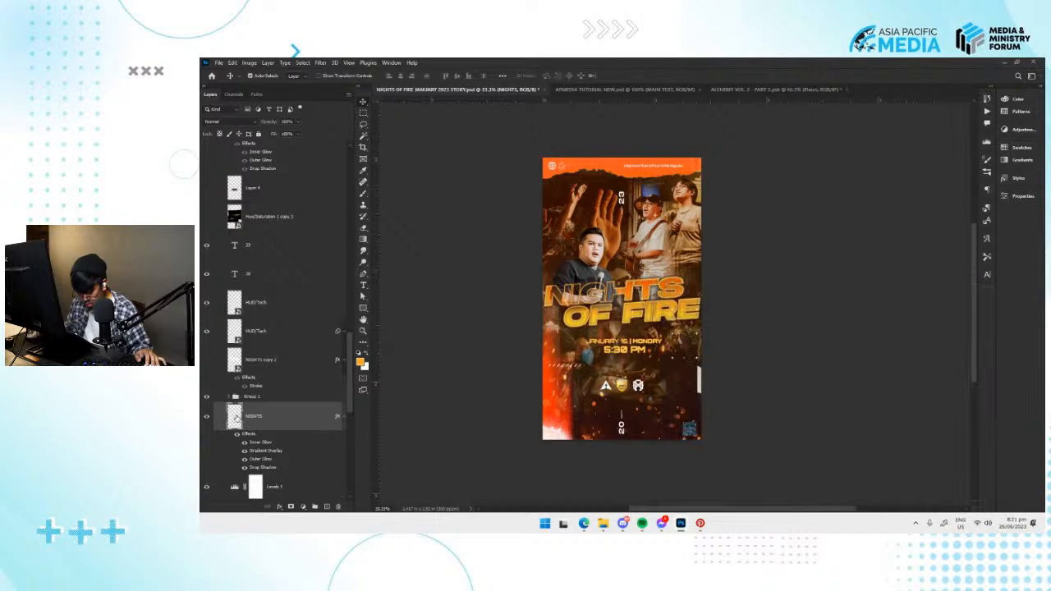
click(791, 95)
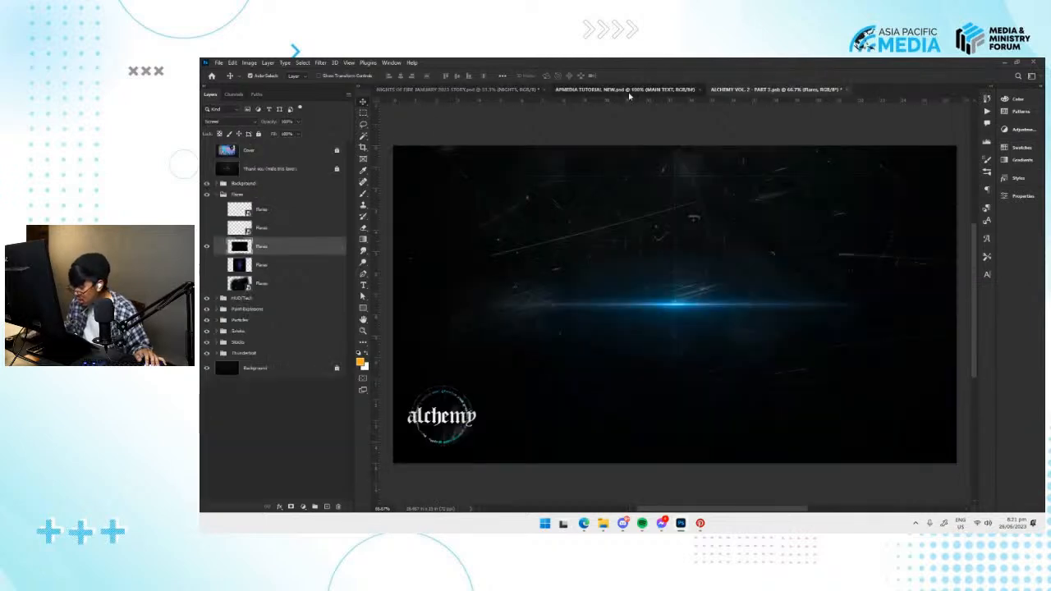
Switch to the APMEDIA TUTORIAL NEW document and merge the MAIN TEXT group into a single layer.
click(599, 89)
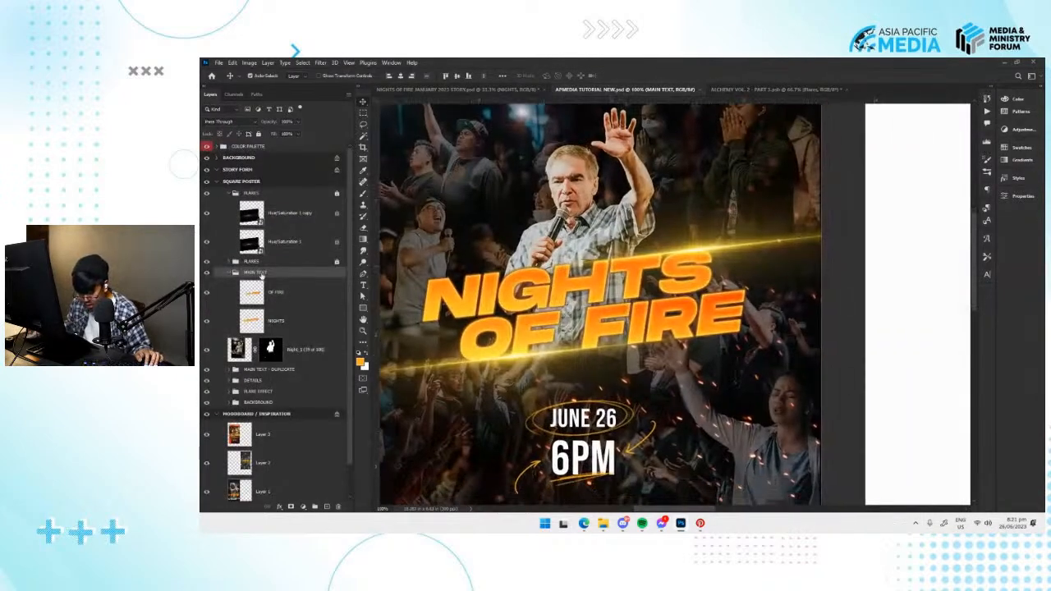
right_click(254, 273)
click(252, 274)
right_click(275, 274)
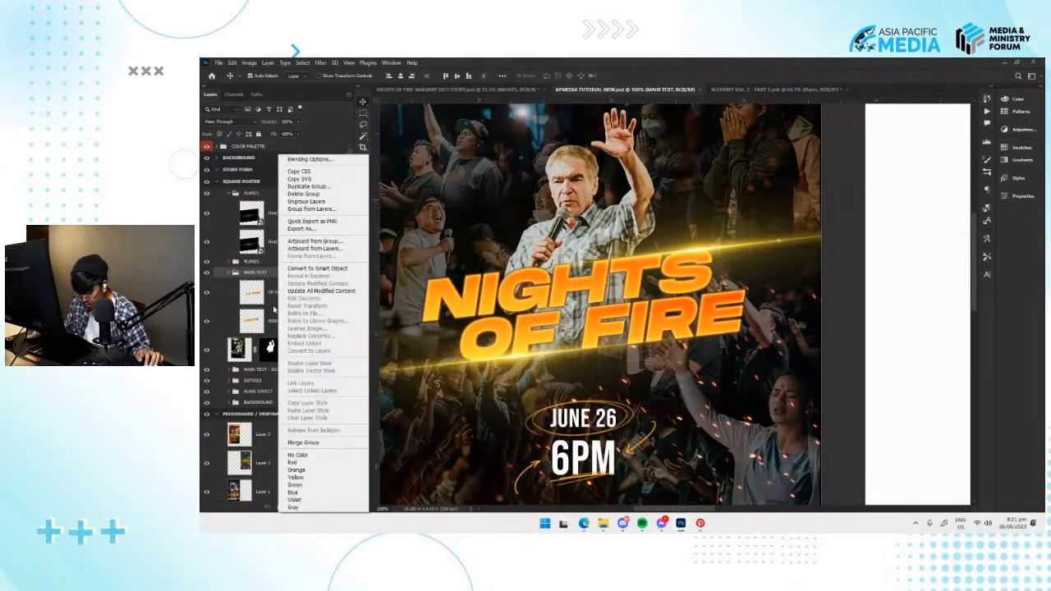
click(253, 308)
key(ctrl+e)
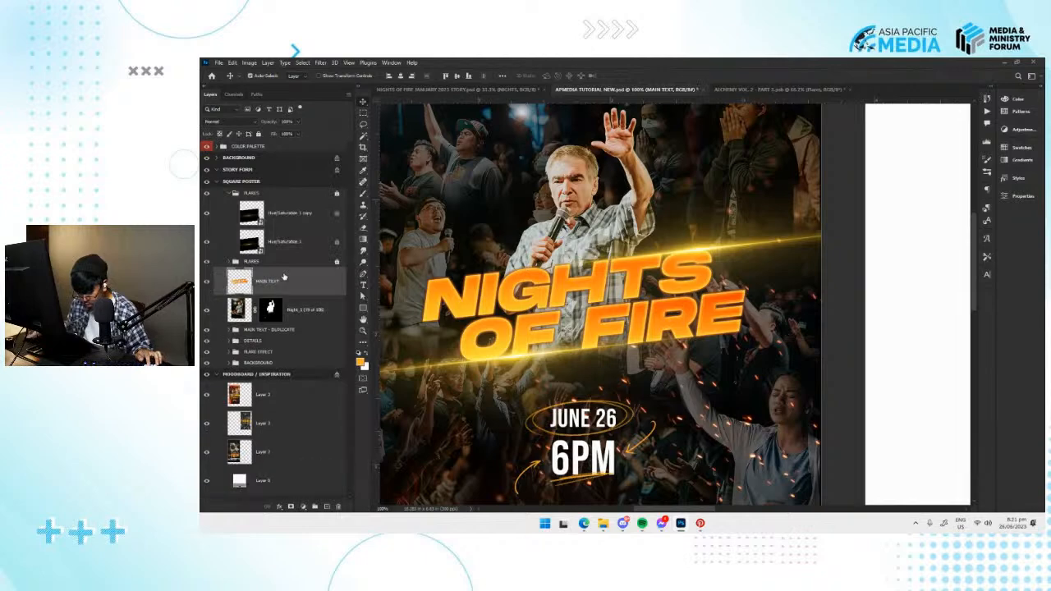
Add an orange stroke positioned inside to the merged MAIN TEXT layer.
right_click(278, 284)
click(270, 289)
click(279, 506)
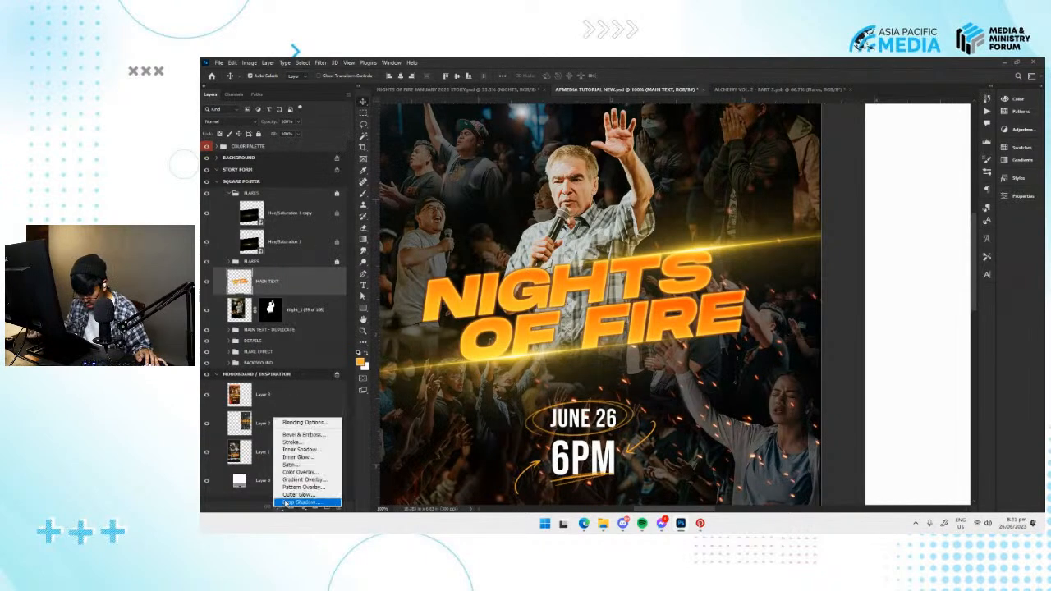
click(292, 442)
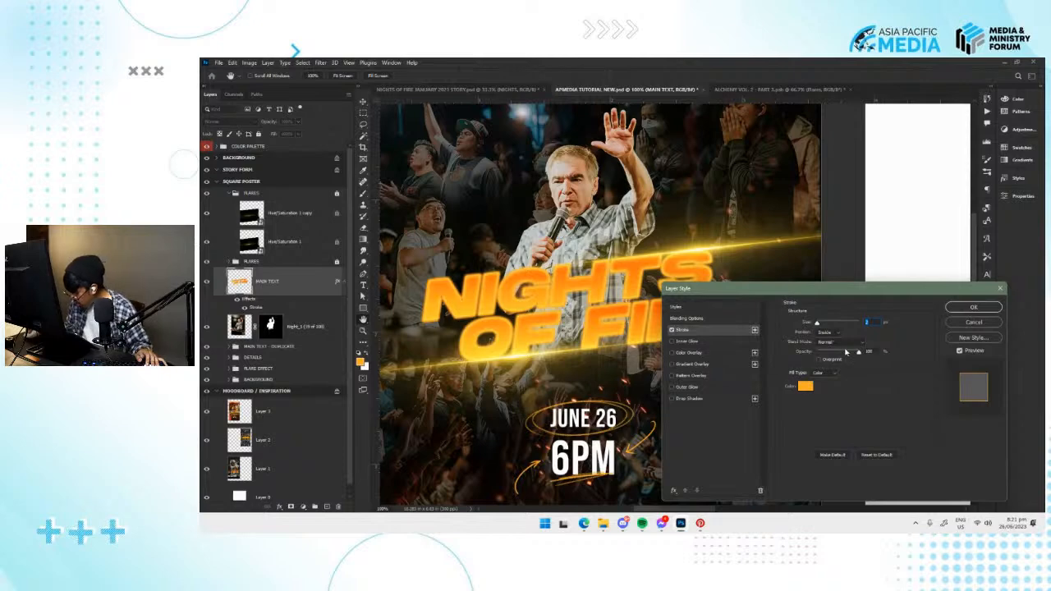
click(973, 307)
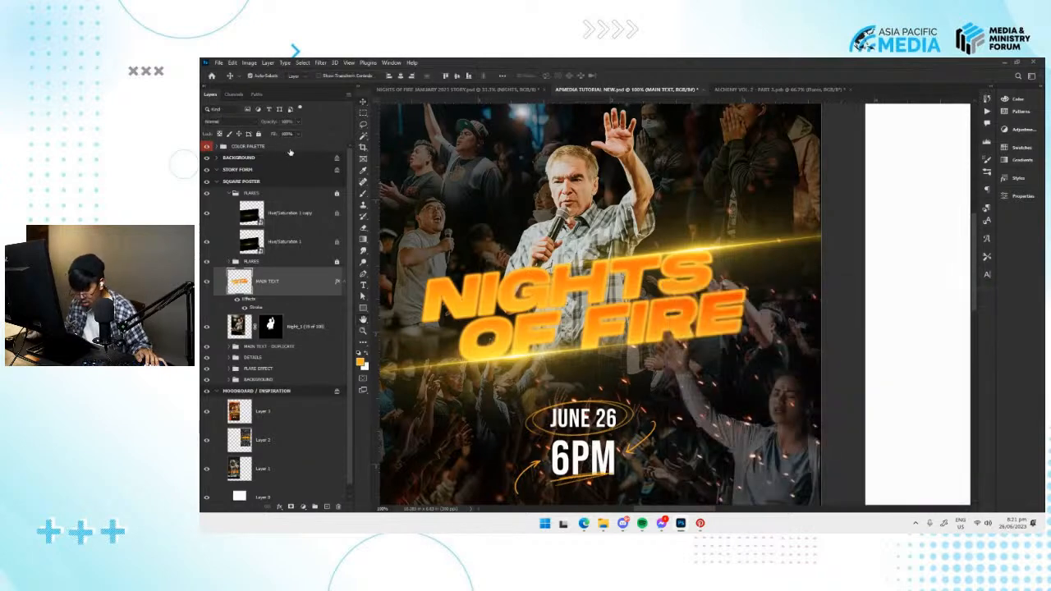
Lower the MAIN TEXT layer's fill to 0% so only its outline overlaps the speaker.
click(300, 137)
drag(258, 146, 261, 146)
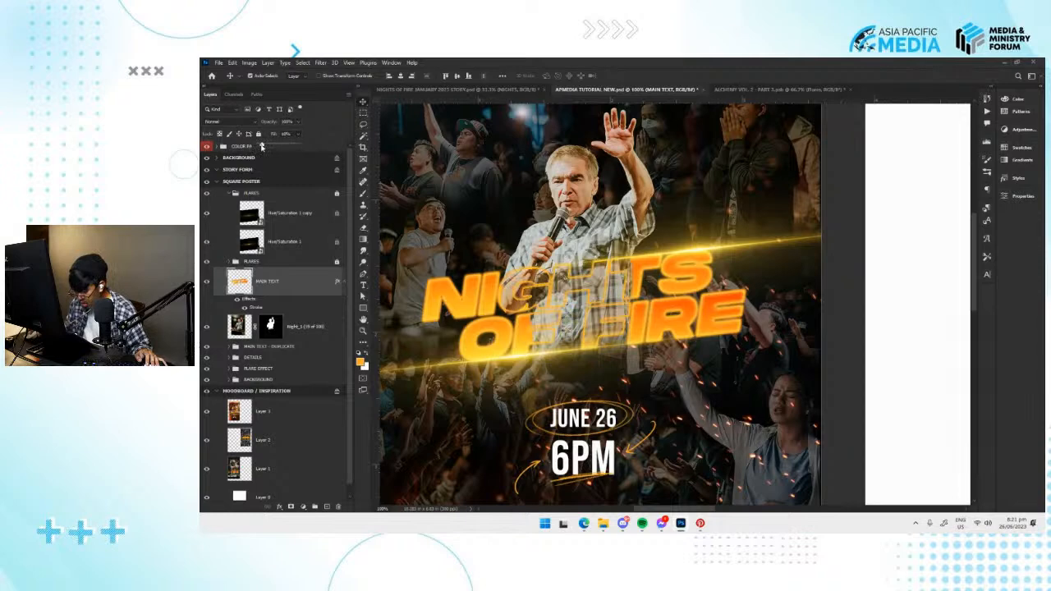
drag(578, 315, 591, 312)
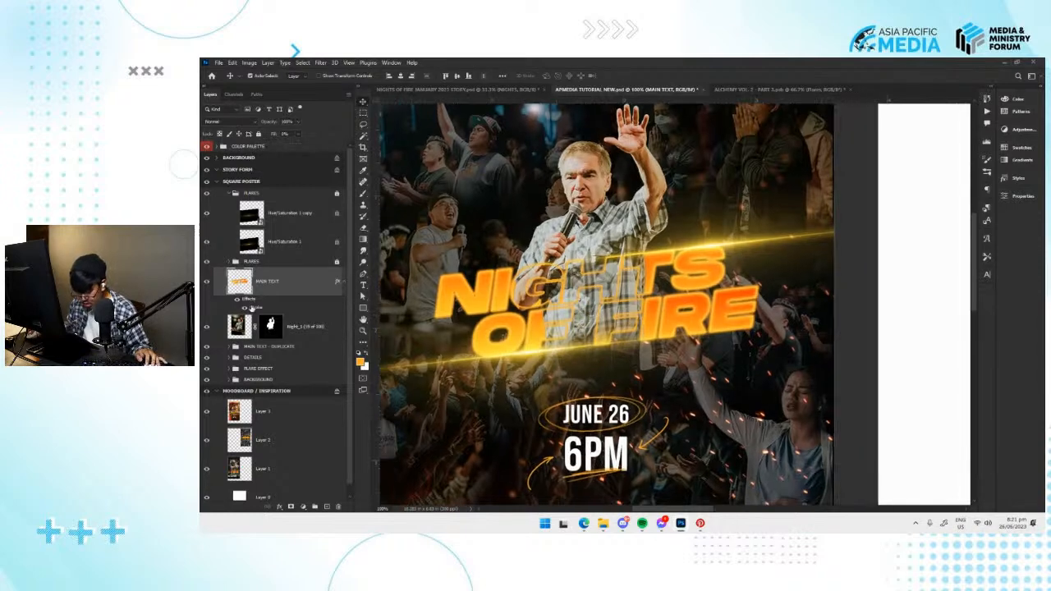
Try grey and black as the stroke colour of the MAIN TEXT layer.
double_click(262, 308)
drag(821, 325, 816, 325)
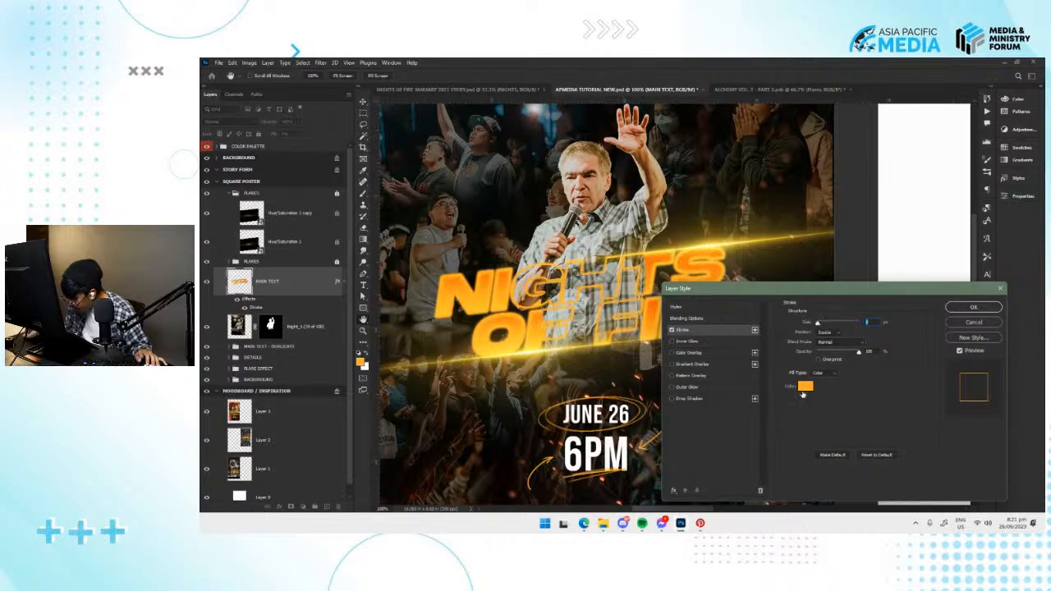
click(804, 389)
mouse_move(785, 194)
mouse_down()
mouse_move(760, 176)
mouse_move(776, 185)
mouse_move(779, 232)
mouse_up()
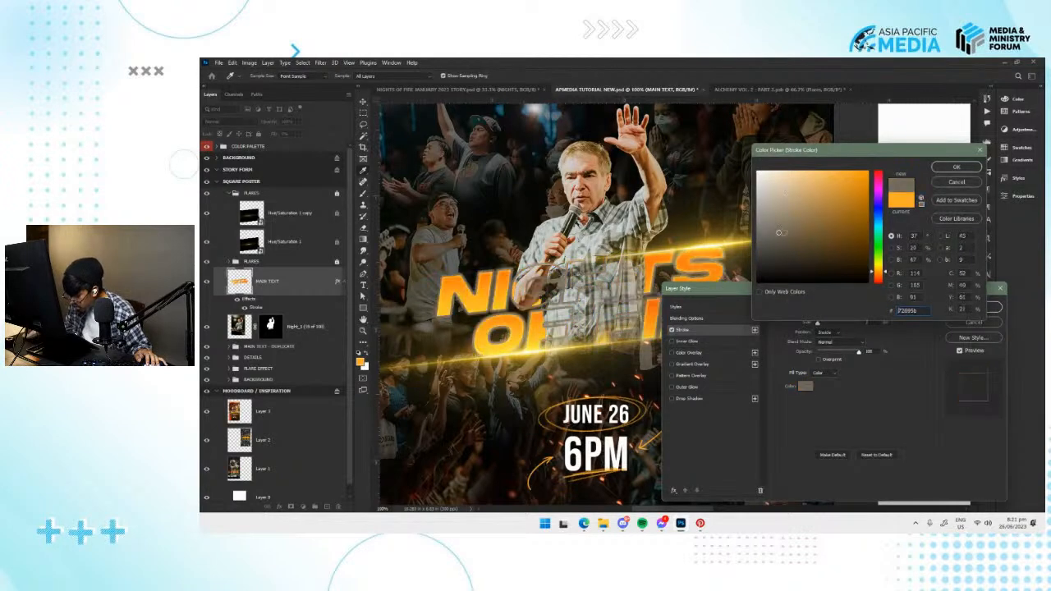
click(950, 184)
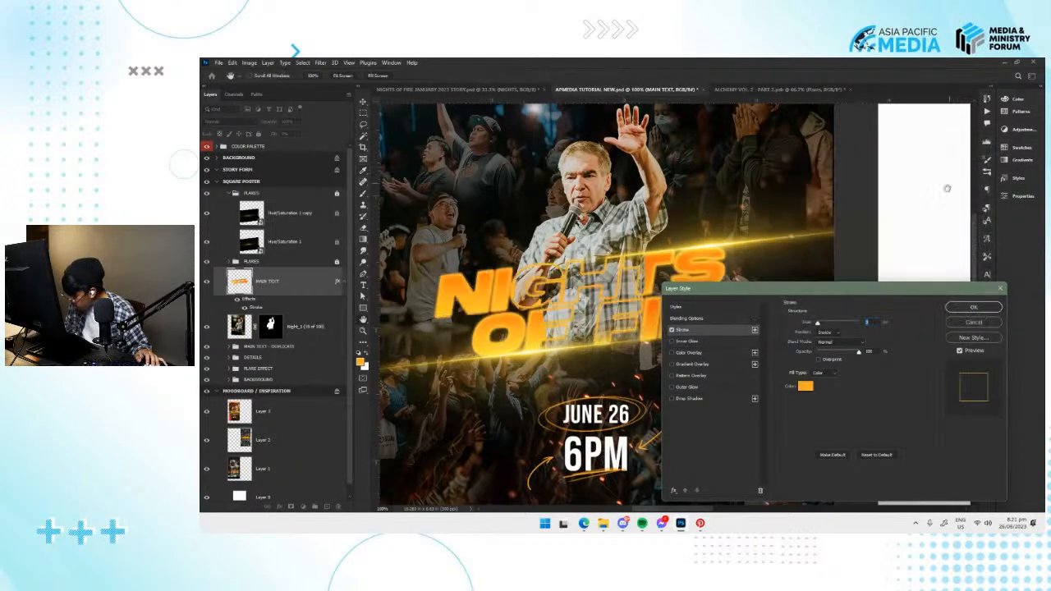
click(804, 385)
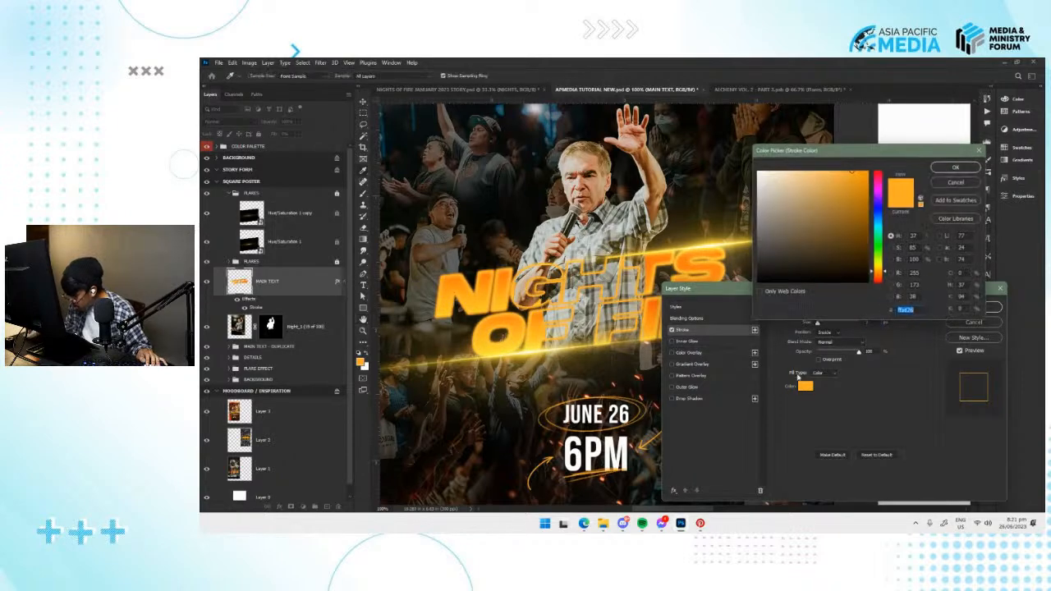
click(778, 281)
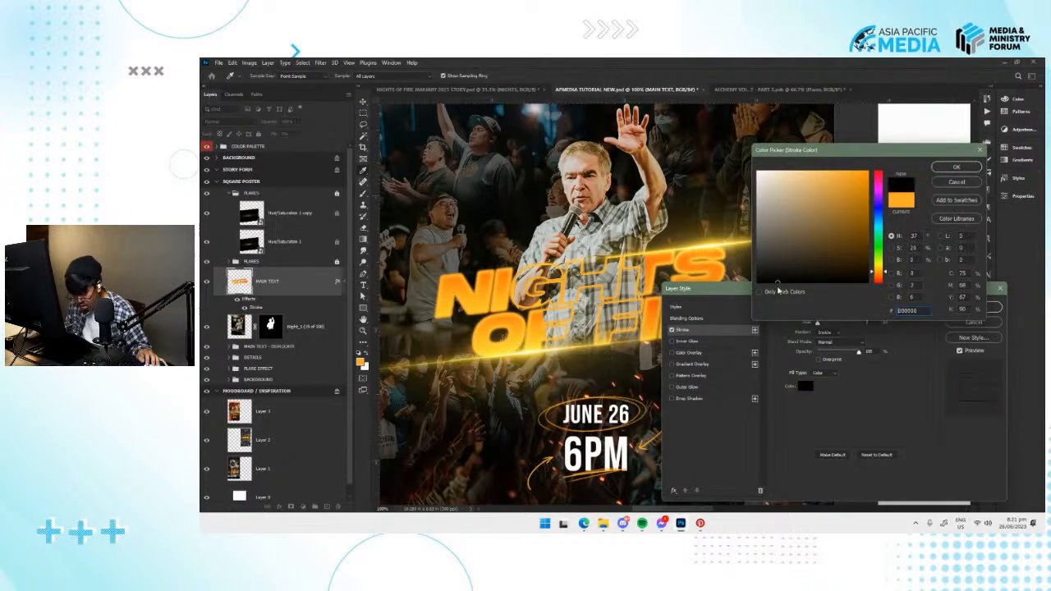
click(957, 181)
click(974, 321)
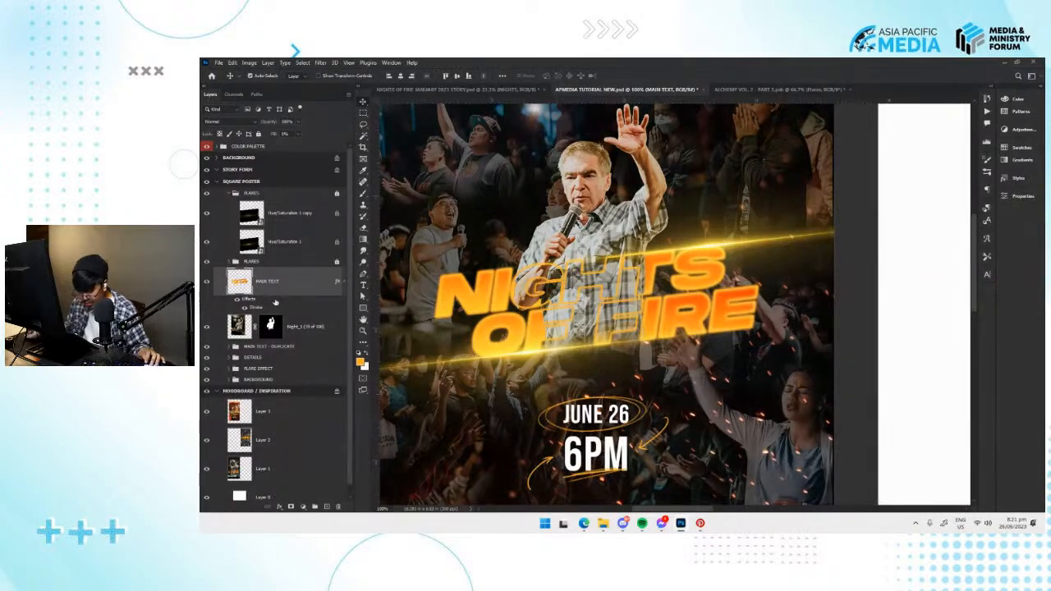
Clip the MAIN TEXT outline to the speaker photo layer, save the document, and release and recreate the clipping mask.
alt+click(280, 311)
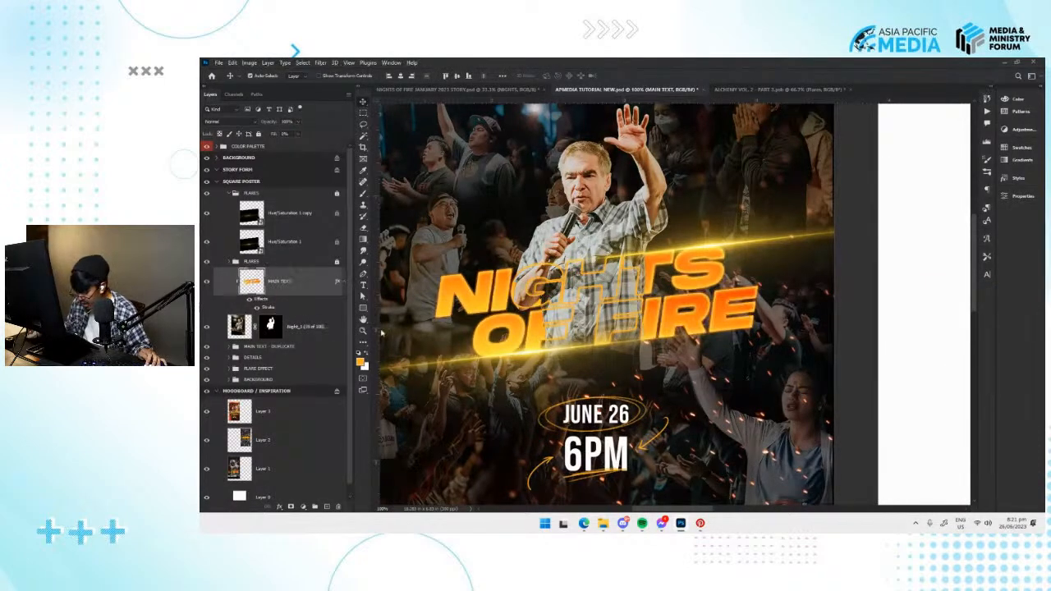
key(ctrl+s)
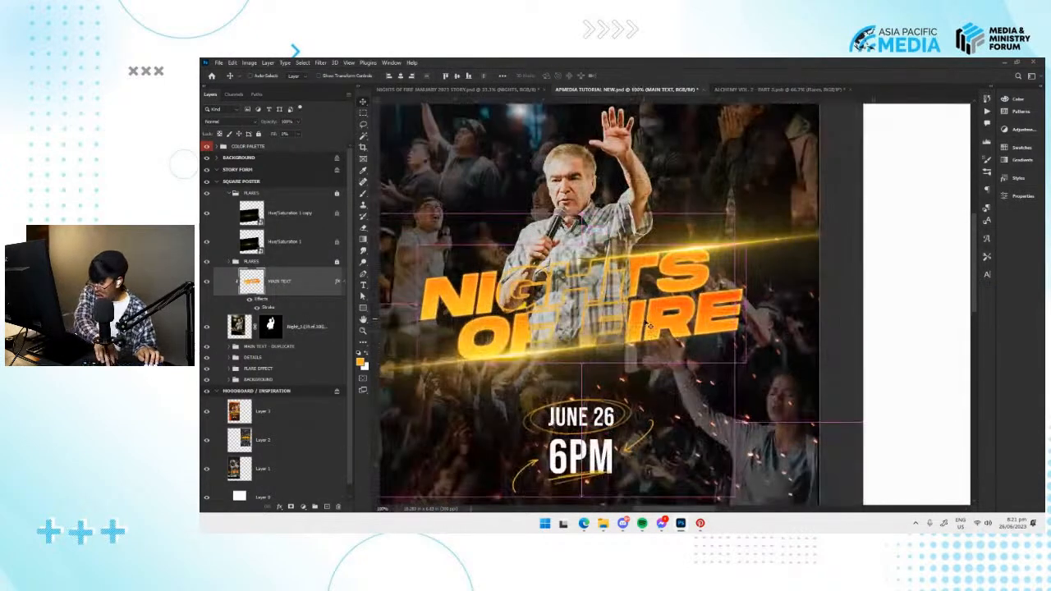
right_click(302, 282)
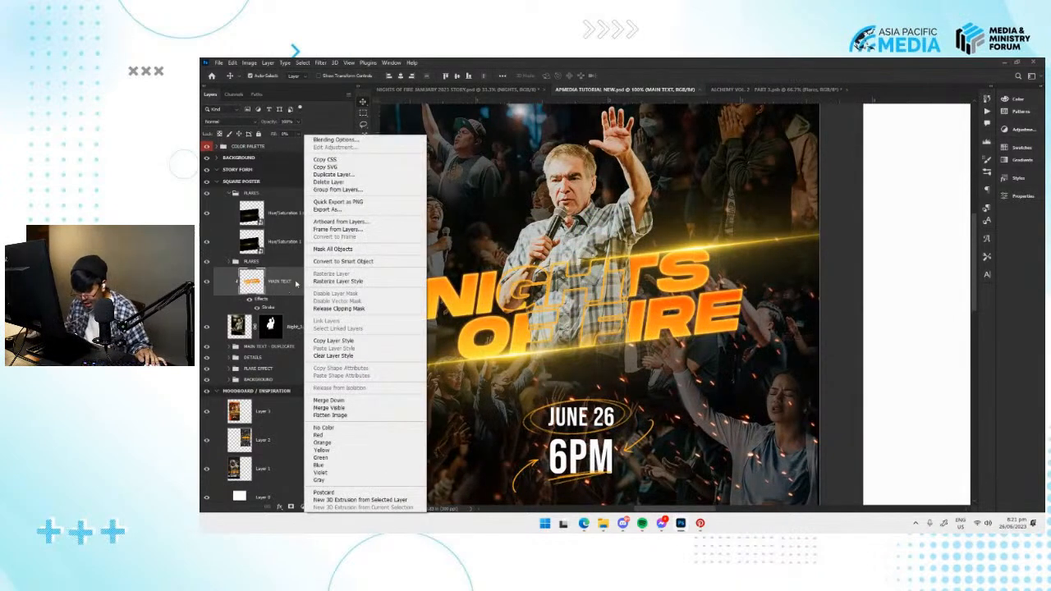
click(285, 294)
right_click(286, 284)
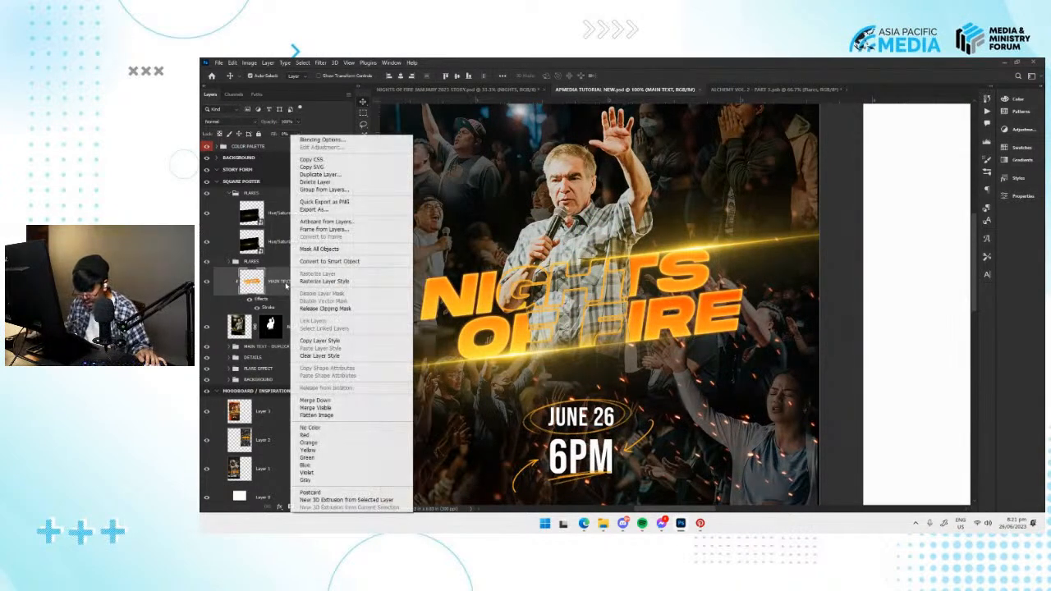
click(316, 310)
right_click(282, 285)
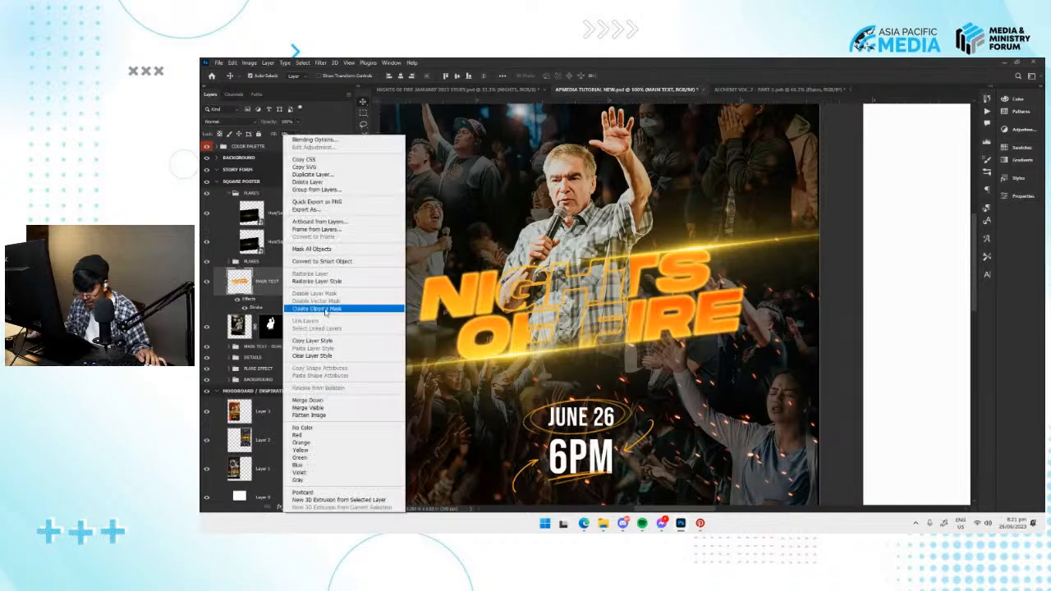
click(316, 306)
click(271, 346)
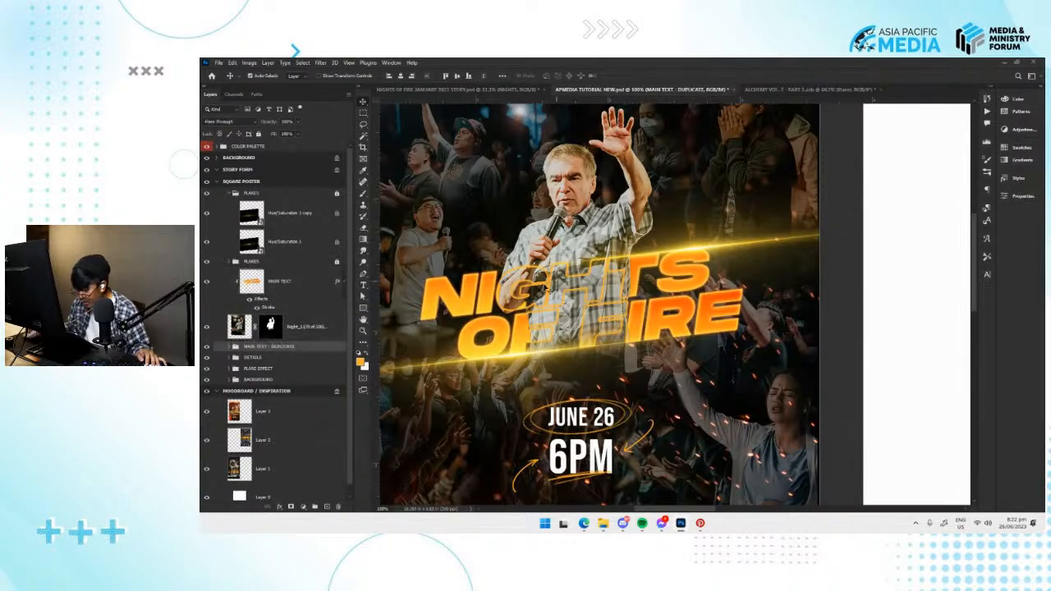
Try white as the stroke colour of the clipped MAIN TEXT layer.
click(274, 309)
double_click(272, 308)
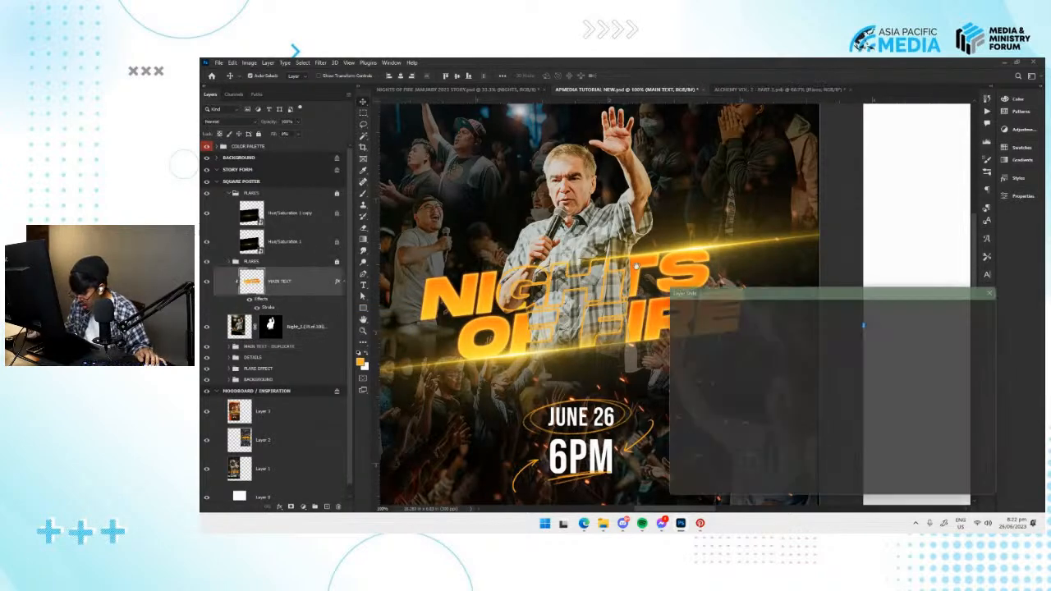
drag(817, 327, 820, 326)
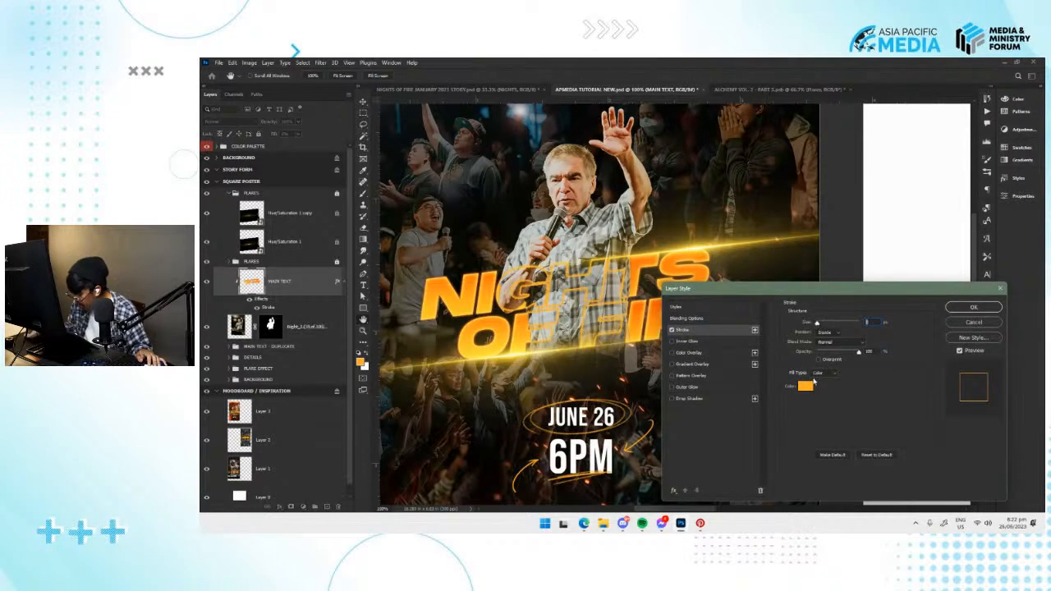
click(807, 385)
mouse_move(828, 209)
mouse_down()
mouse_move(859, 177)
mouse_move(757, 170)
mouse_move(840, 246)
mouse_move(757, 282)
mouse_move(758, 173)
mouse_up()
drag(884, 265, 883, 272)
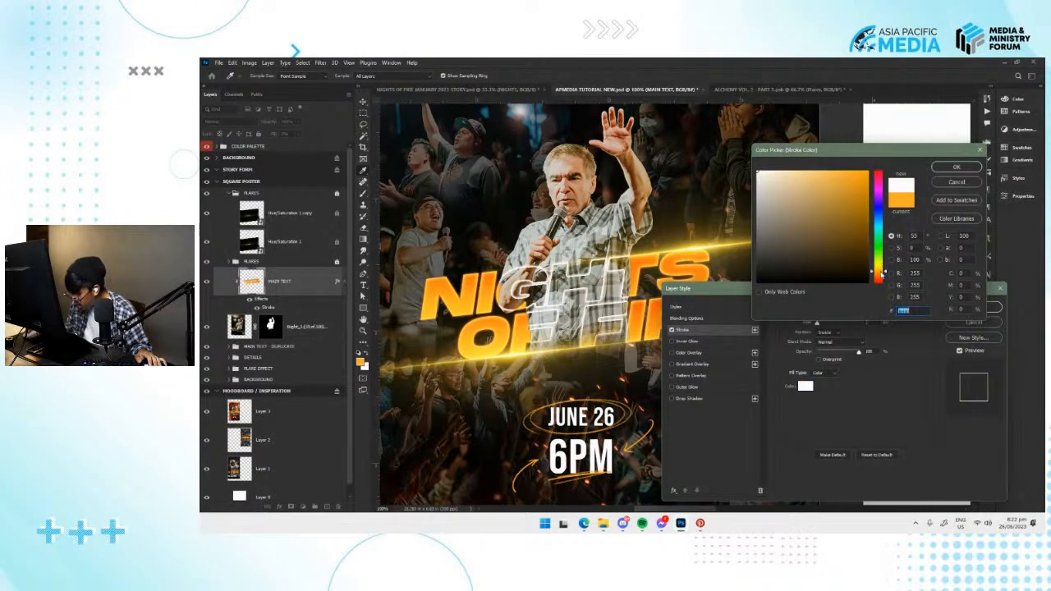
click(956, 182)
click(972, 323)
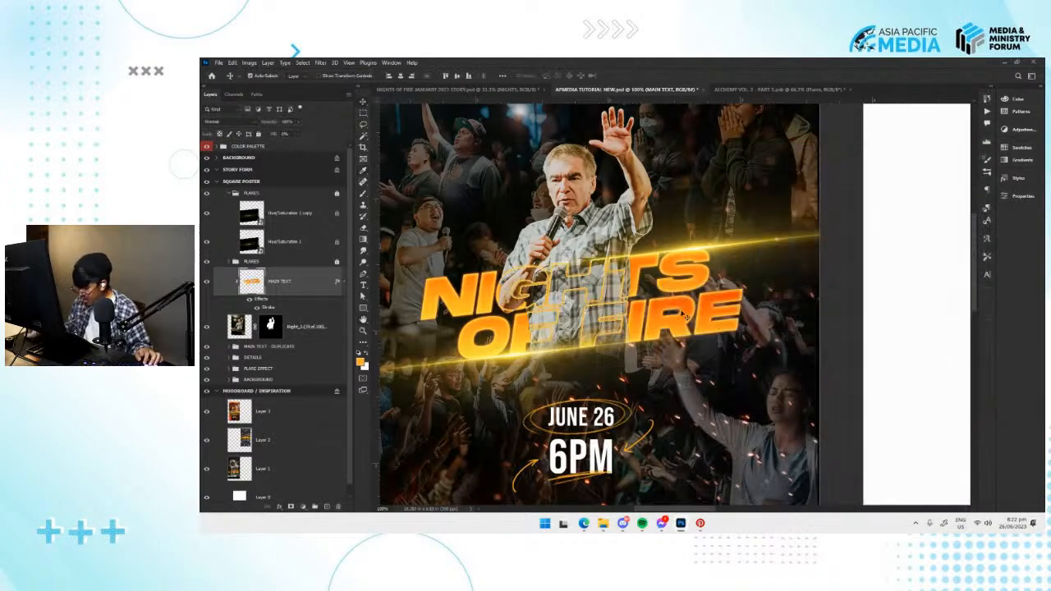
Hide the outlined MAIN TEXT layer, move the MAIN TEXT - DUPLICATE group above the speaker photo layer, and save the document.
drag(679, 310, 684, 304)
key(ctrl+minus)
key(ctrl+s)
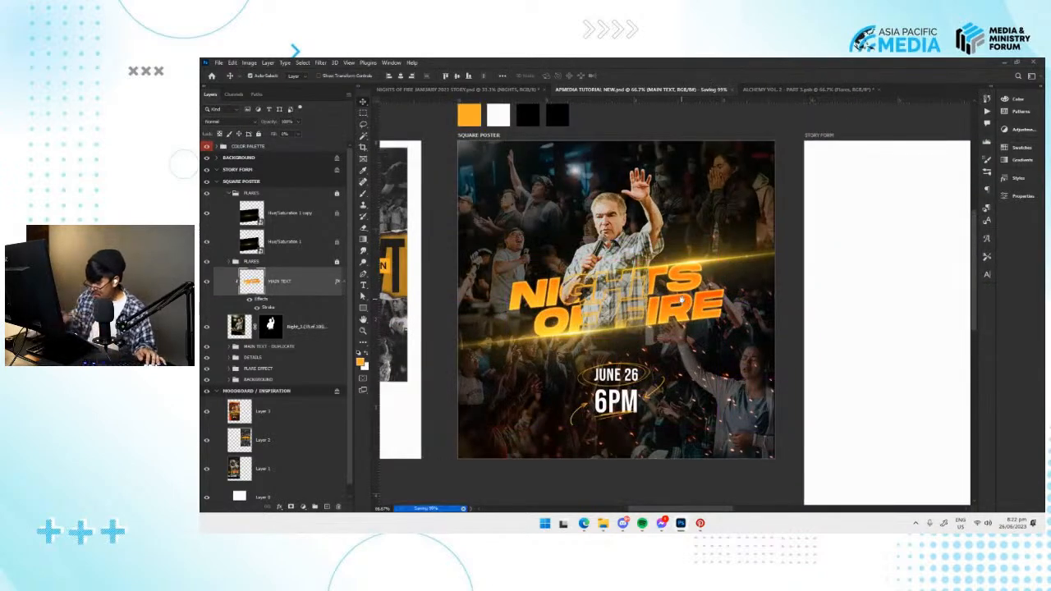
click(207, 282)
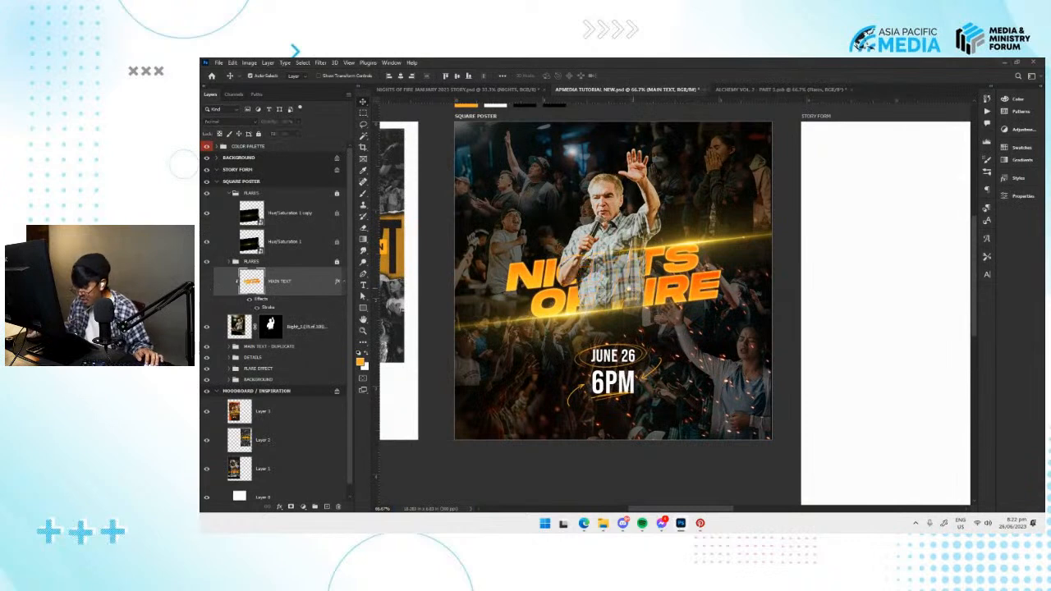
drag(261, 346, 265, 319)
key(ctrl+s)
drag(731, 279, 708, 301)
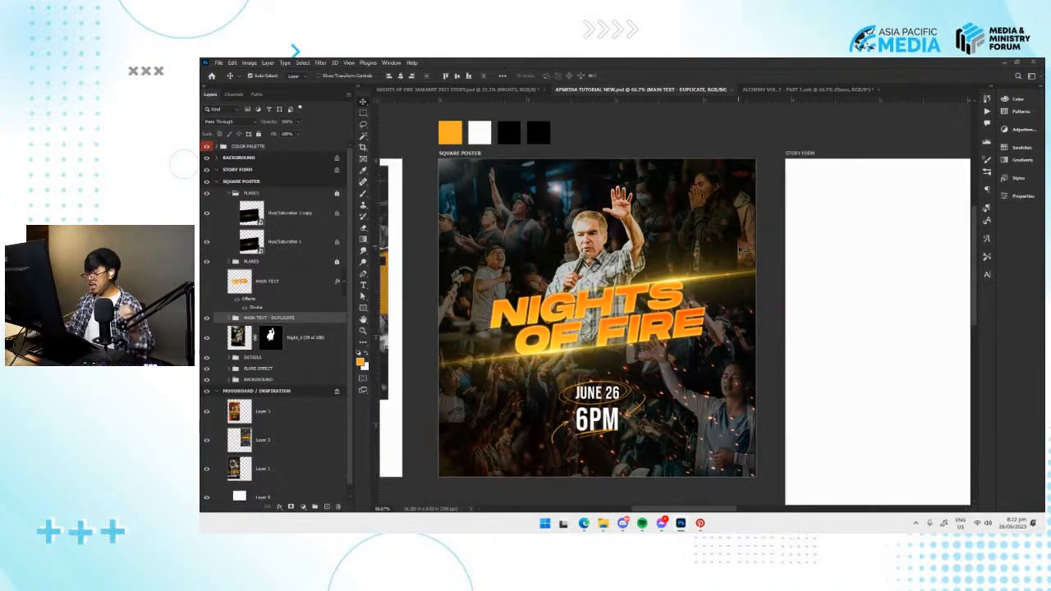
In the ALCHEMY VOL. 2 document, hide the blue flare, open the HUD/Tech group instead of Flares, and show its white dot-grid layer.
click(800, 88)
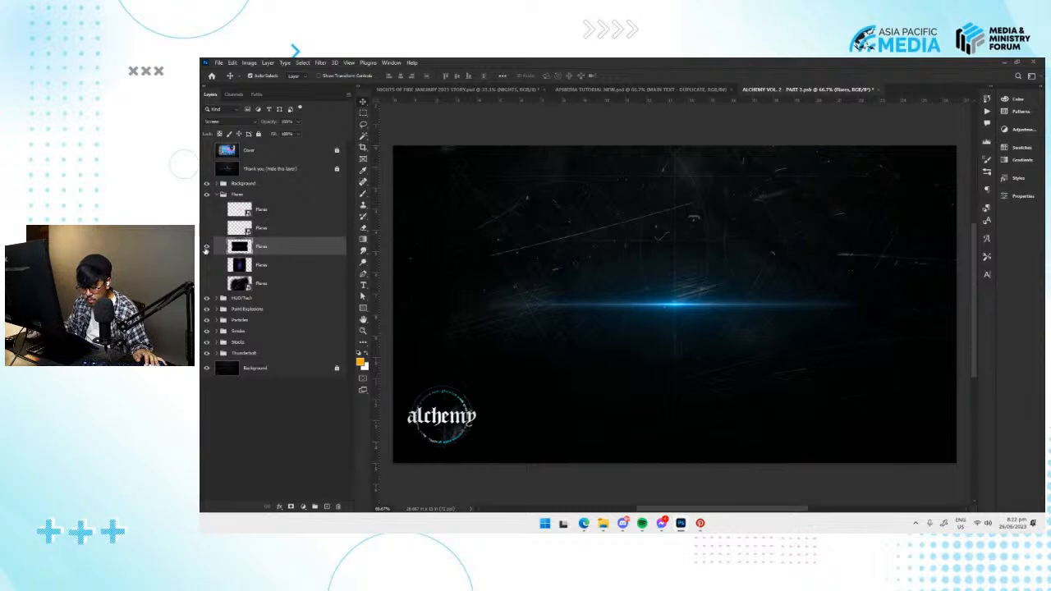
click(206, 246)
click(218, 195)
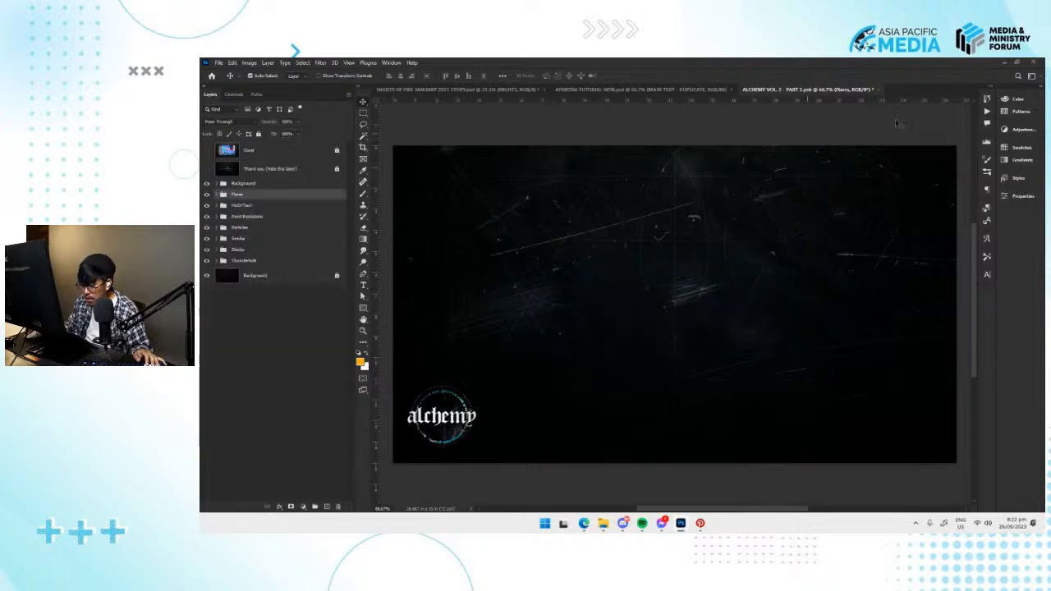
click(217, 205)
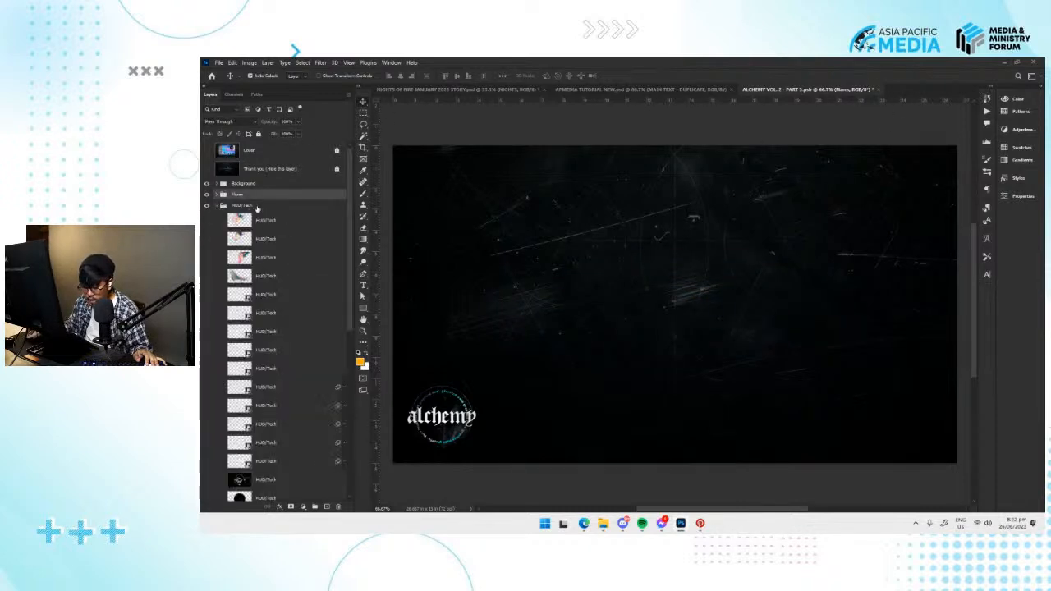
click(255, 207)
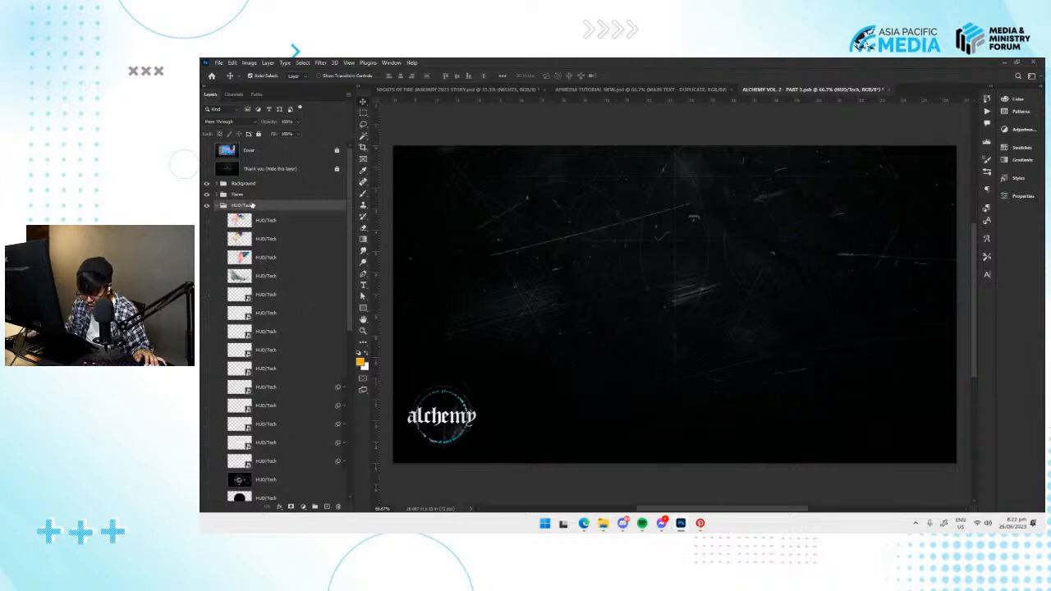
click(207, 369)
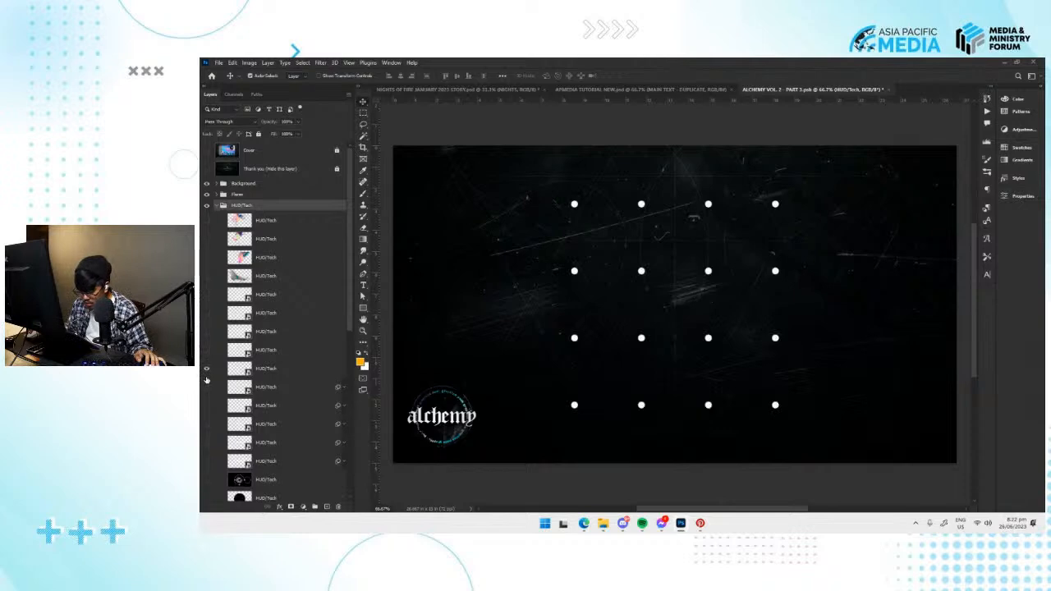
Paste the dot-grid element into the APMEDIA TUTORIAL NEW document, scale it down, and place it in the square poster's upper-left area.
click(645, 90)
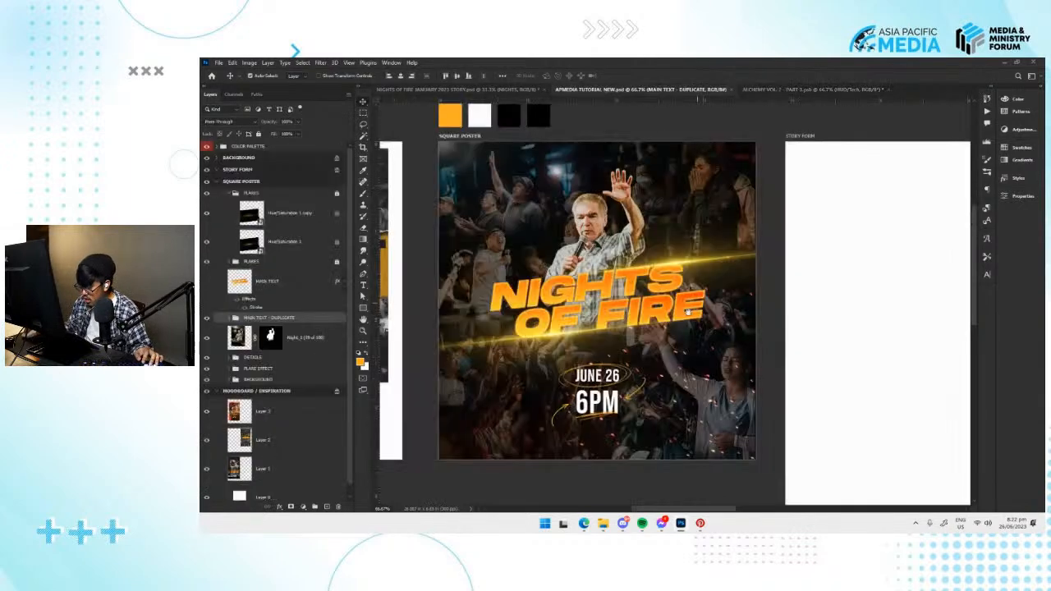
click(788, 89)
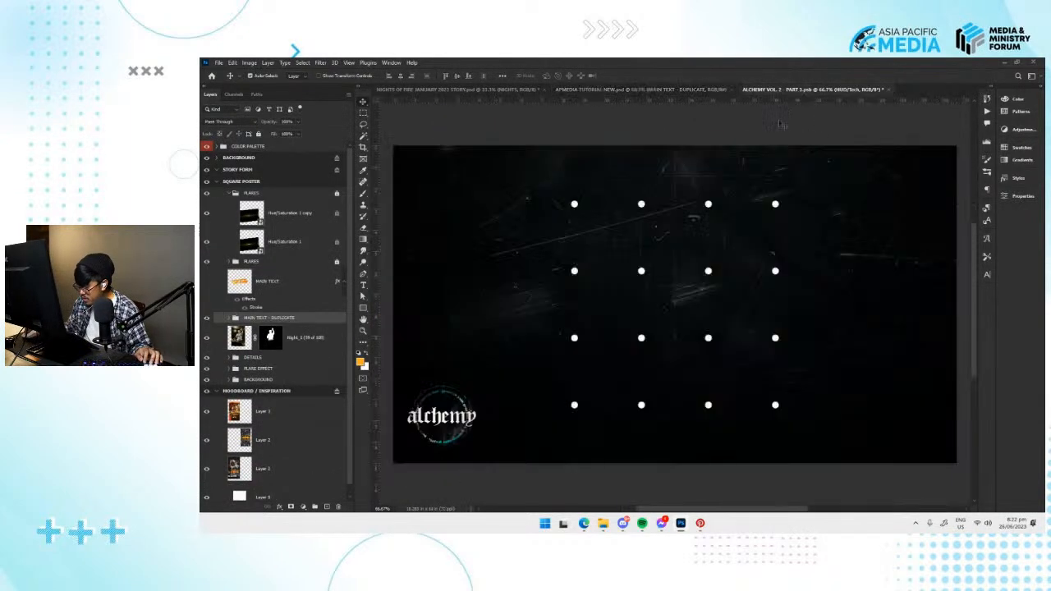
click(606, 92)
key(ctrl+v)
key(ctrl+t)
drag(753, 200, 690, 261)
drag(675, 314, 515, 232)
key(Return)
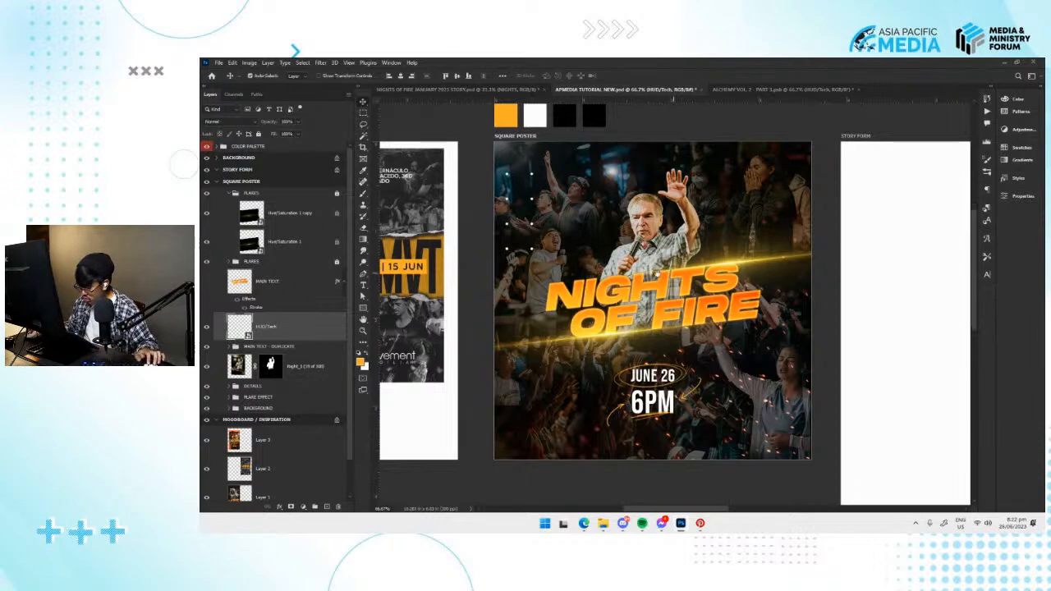
Save the poster document, switch to the ALCHEMY VOL. 2 document, and show and select the white diagonal-stripes HUD/Tech layer for copying.
scroll(674, 274, right, 1)
key(ctrl+s)
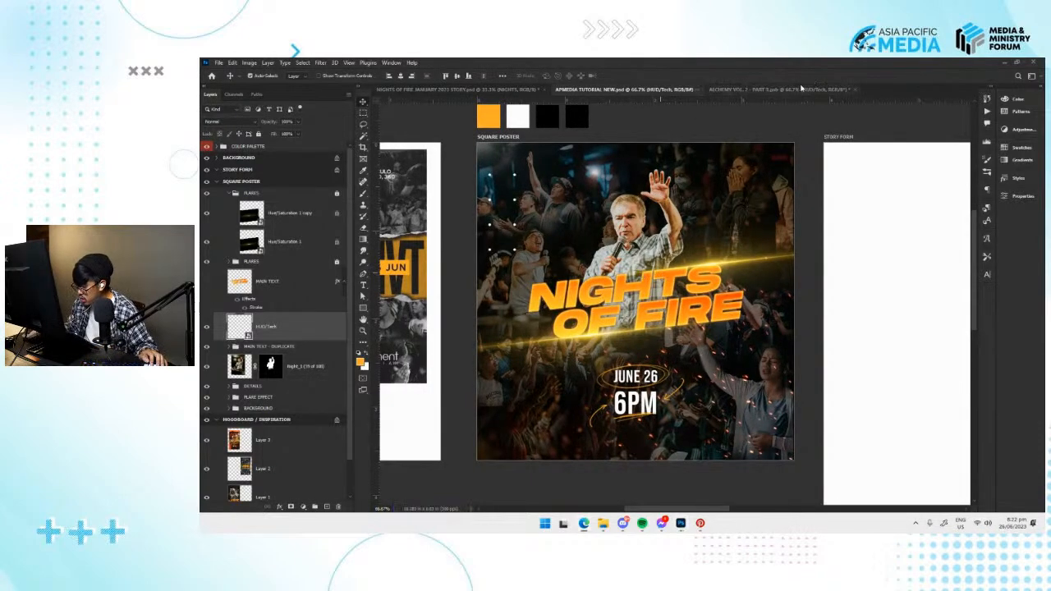
click(808, 87)
click(207, 388)
click(207, 407)
click(207, 407)
click(207, 425)
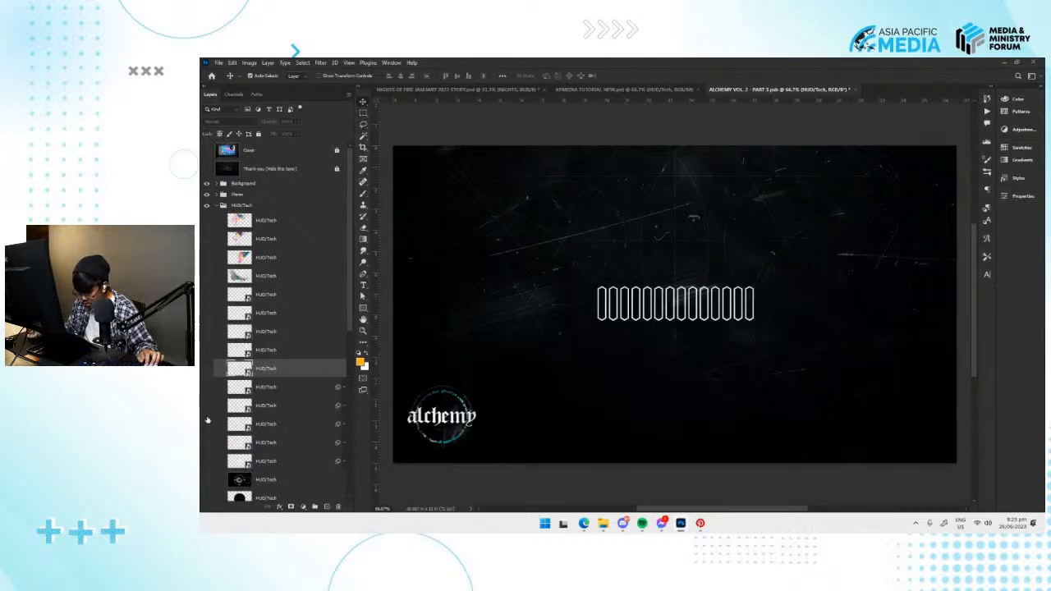
click(208, 423)
click(208, 406)
click(261, 409)
Paste the diagonal stripes into the APMEDIA TUTORIAL NEW document, rotate them vertical, and place them along the square poster's lower-right edge.
click(604, 90)
key(ctrl+v)
key(ctrl+t)
click(631, 236)
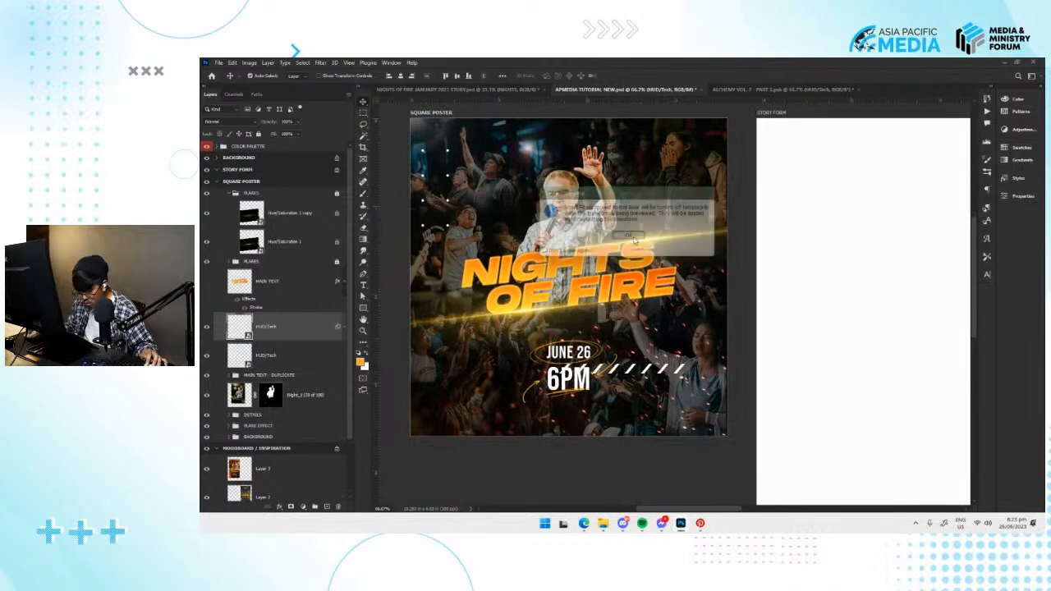
drag(685, 364, 730, 217)
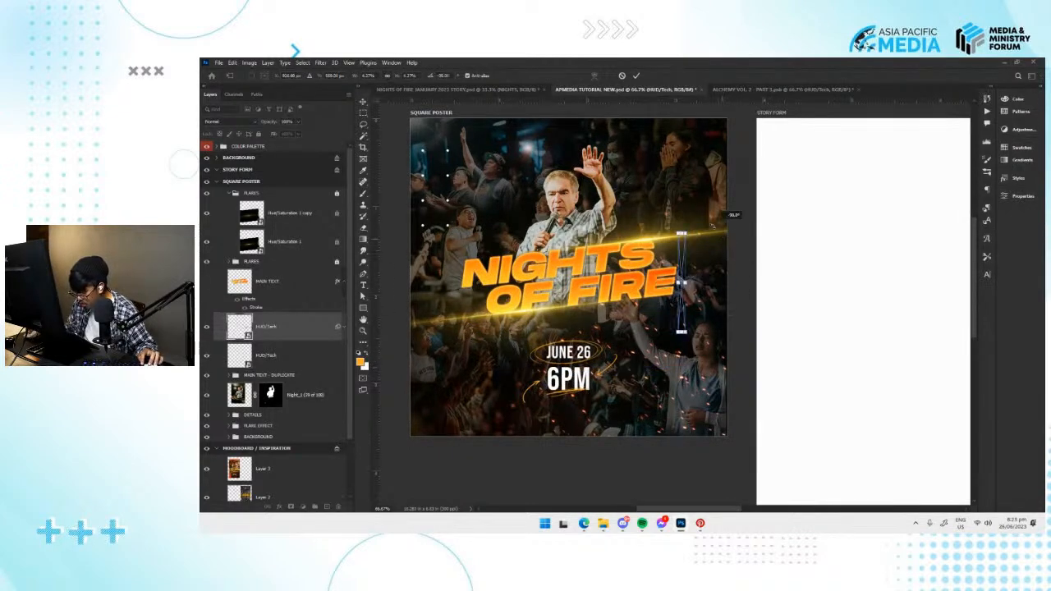
drag(683, 312, 729, 402)
key(Return)
scroll(724, 415, up, 2)
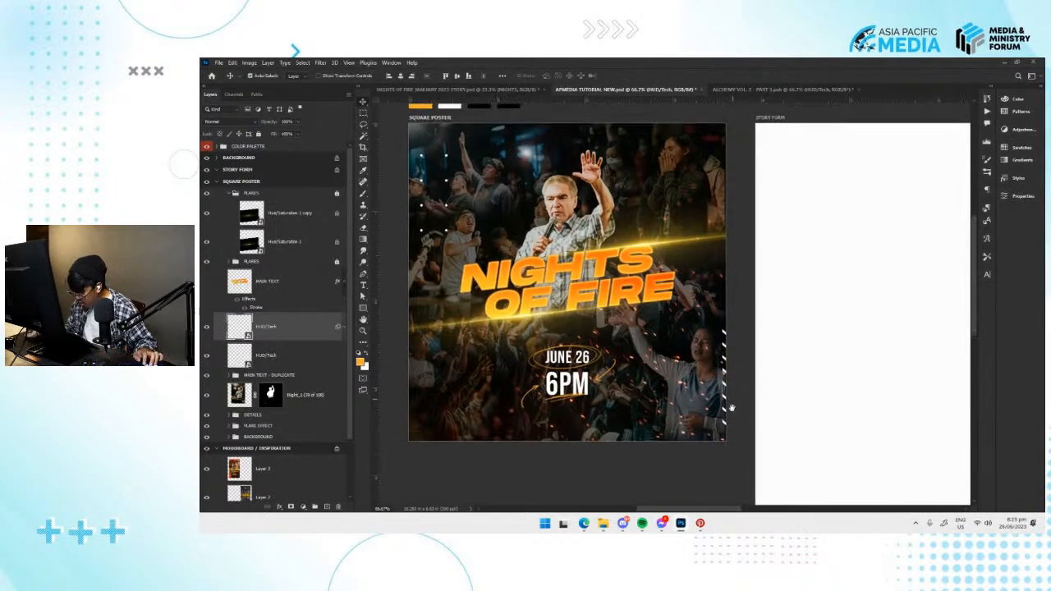
key(ctrl+t)
key(Return)
key(Return)
In the ALCHEMY VOL. 2 document, hide the diagonal stripes and preview the HUD/Tech layers below them.
key(ctrl+Tab)
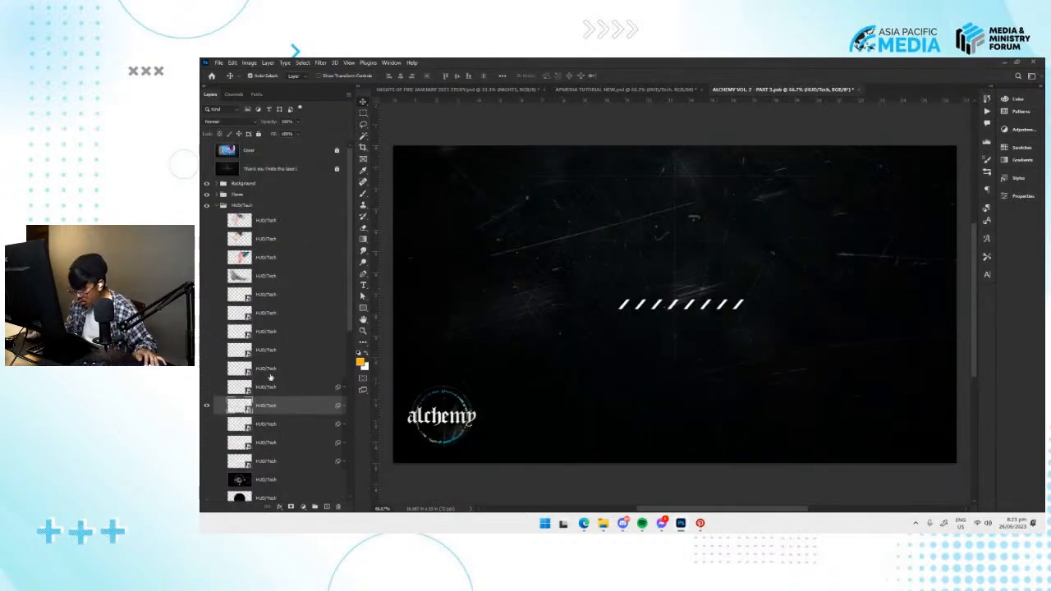
click(206, 406)
click(207, 426)
click(207, 425)
click(208, 443)
click(207, 443)
click(210, 458)
scroll(209, 458, down, 1)
click(208, 424)
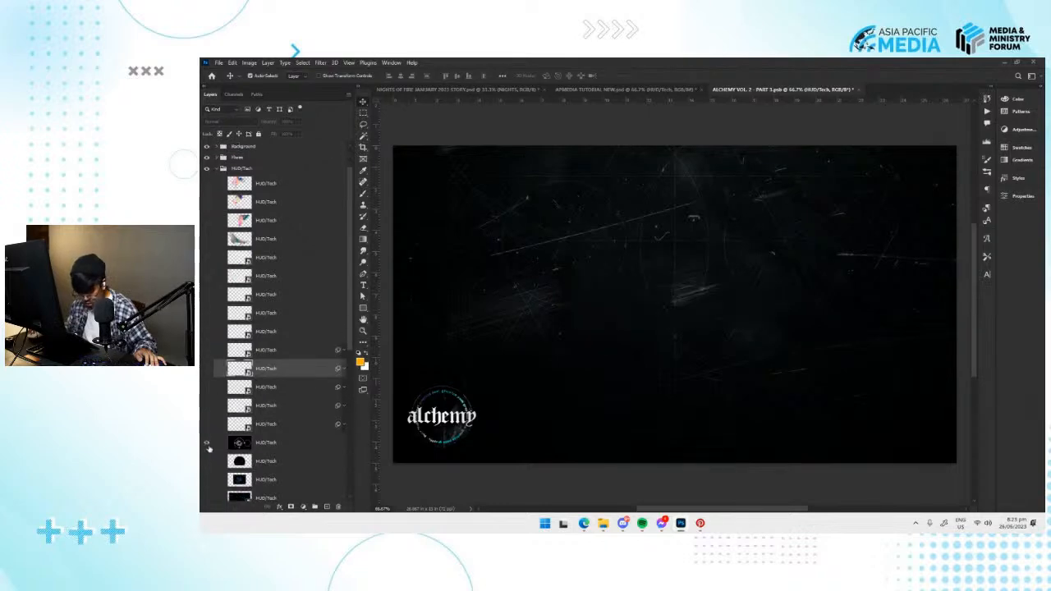
Preview the HUD/Tech layers higher in the group, and show and select the white plus-sign pattern for copying.
click(207, 257)
click(207, 258)
click(208, 276)
click(208, 277)
click(208, 295)
click(208, 295)
click(207, 313)
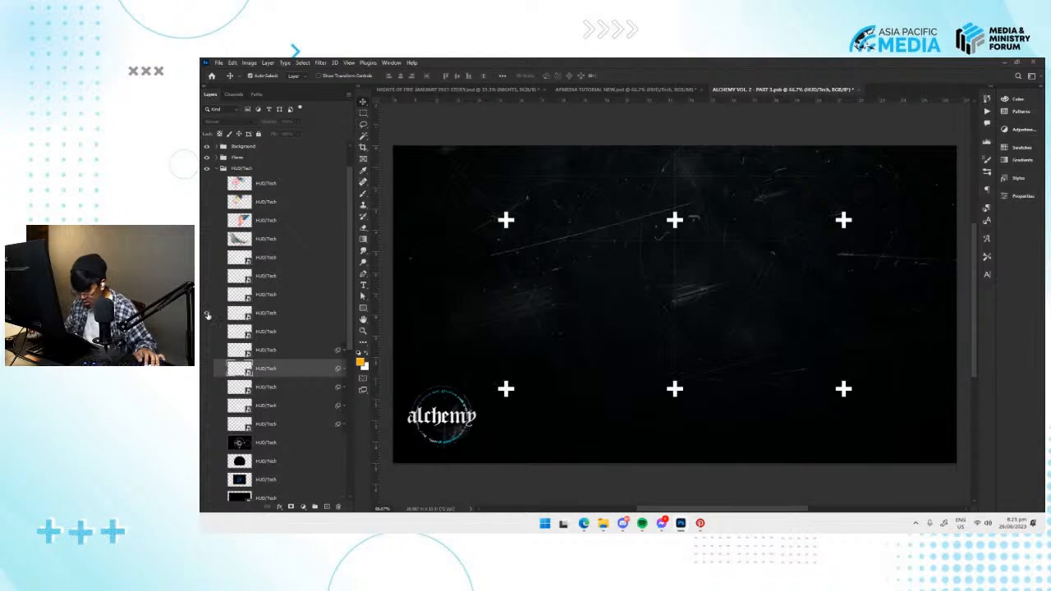
click(266, 312)
Paste the plus-sign pattern into the APMEDIA TUTORIAL NEW document, scale it down, and place it in the square poster's upper-right area.
click(617, 88)
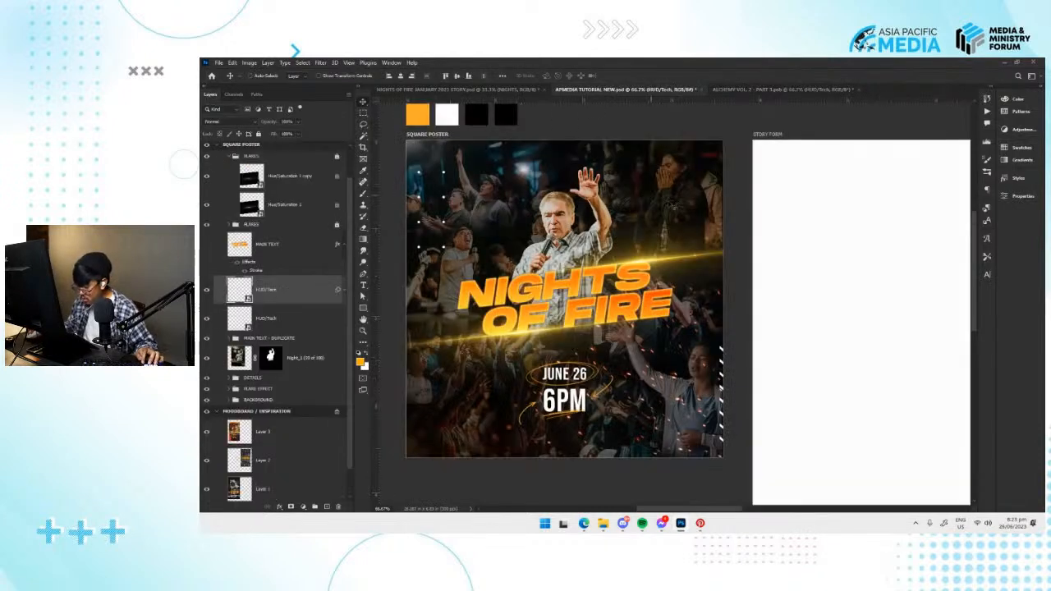
key(ctrl+v)
key(ctrl+t)
drag(741, 205, 703, 215)
key(Return)
scroll(682, 242, up, 1)
Try an orange Color Overlay on the plus-sign layer.
click(279, 507)
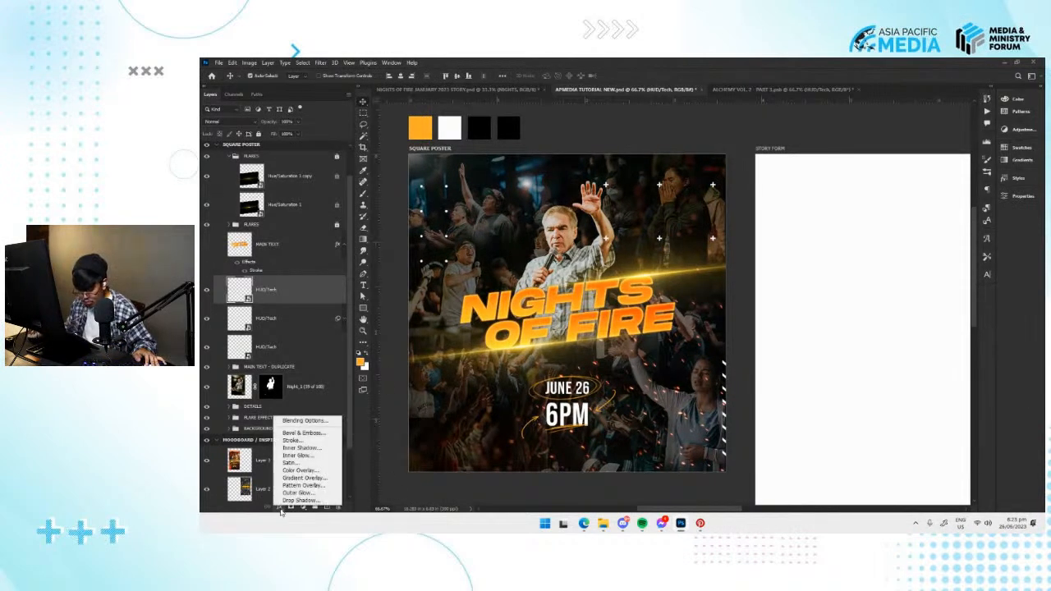
click(300, 472)
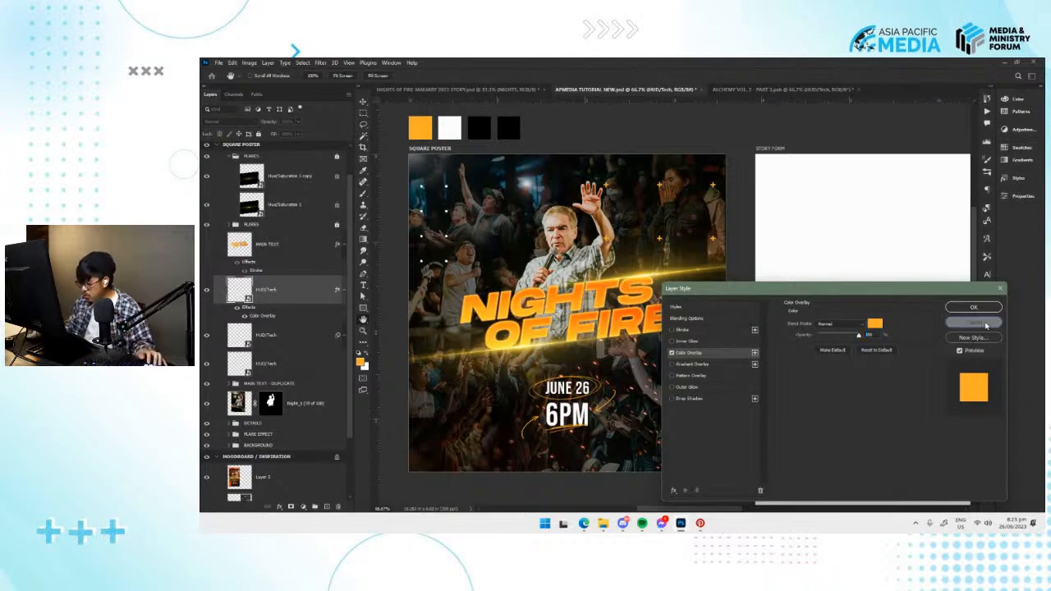
click(974, 322)
Save the poster document and inspect the square poster's title and graphic details up close.
key(ctrl+s)
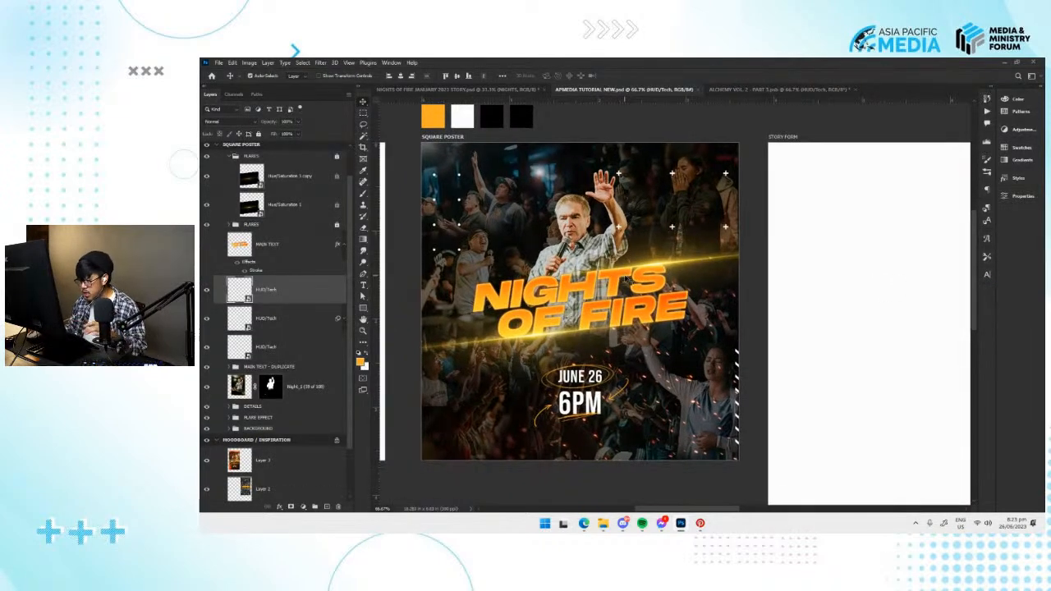
scroll(617, 280, down, 1)
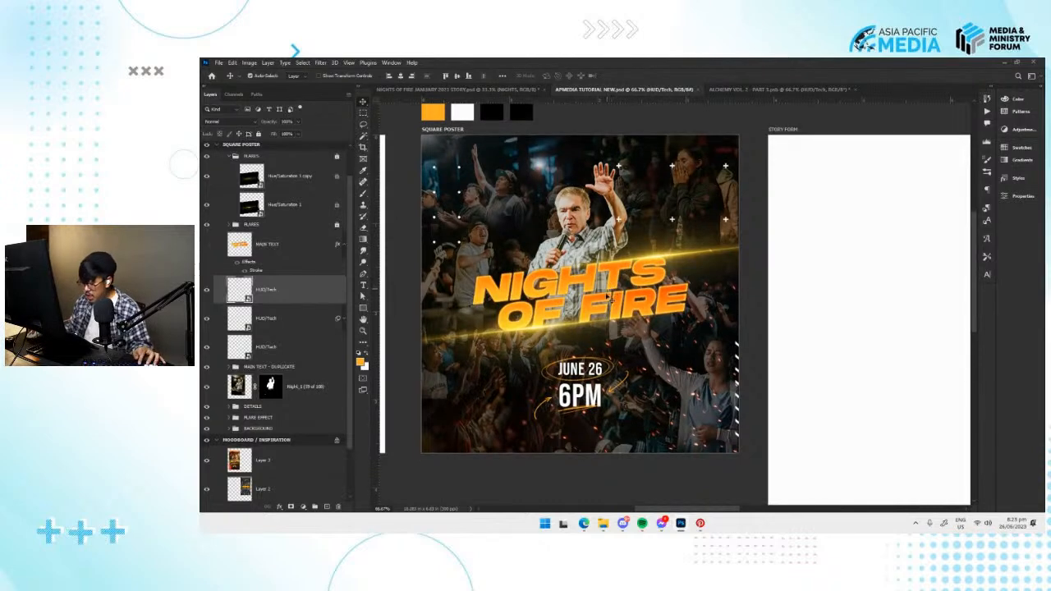
drag(611, 301, 631, 300)
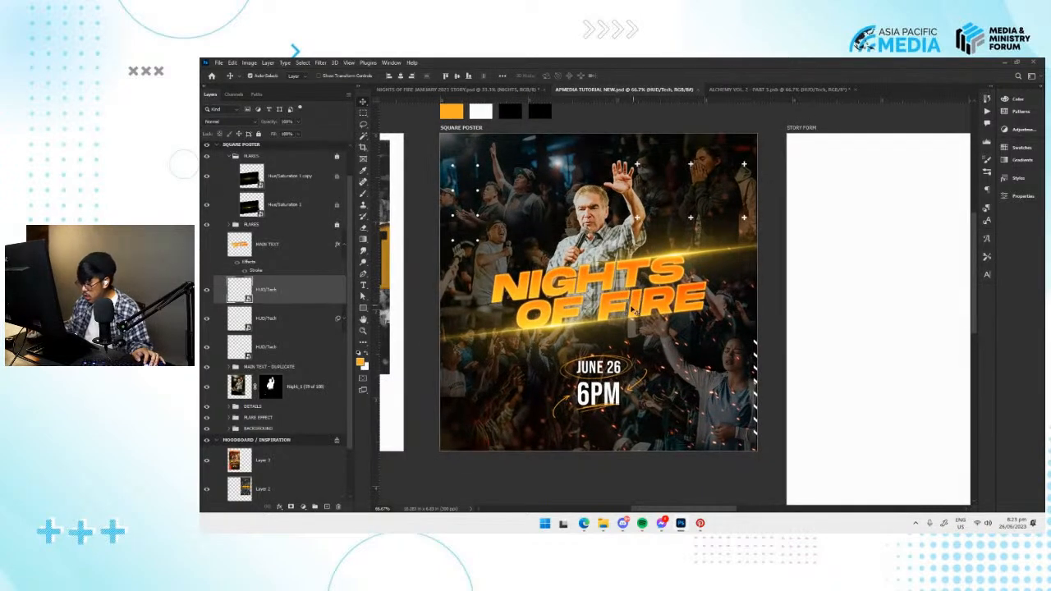
key(ctrl+plus)
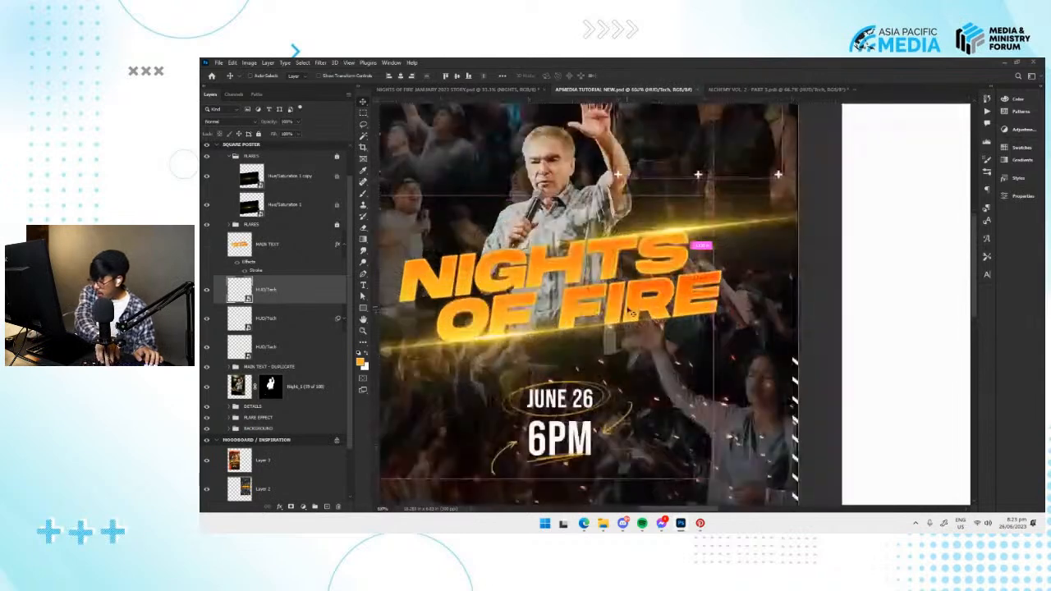
mouse_move(629, 326)
mouse_down()
mouse_move(654, 314)
mouse_move(630, 321)
mouse_move(633, 308)
mouse_move(639, 320)
mouse_up()
key(ctrl+minus)
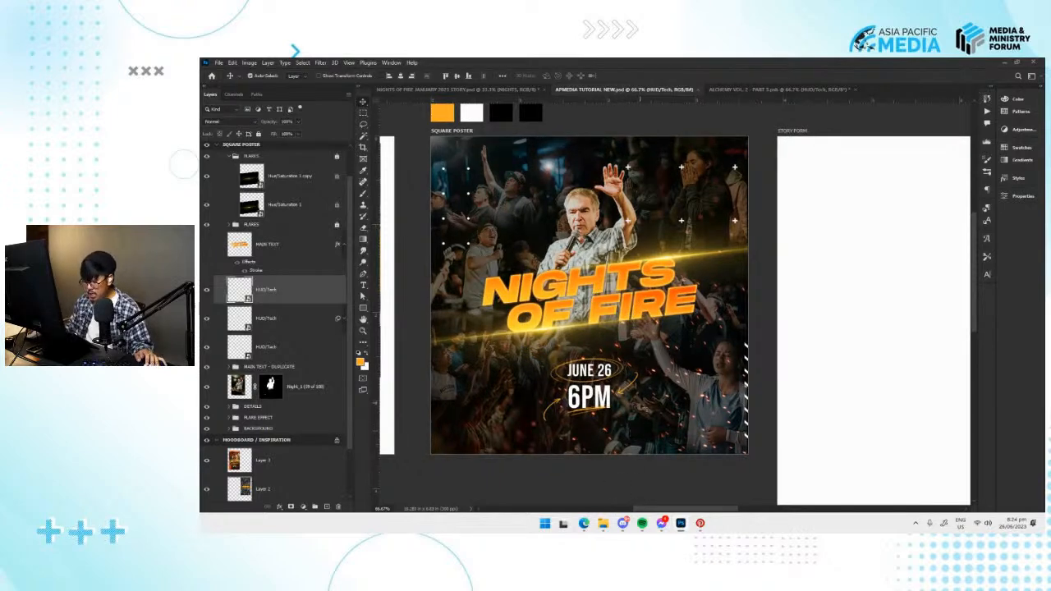
Switch to File Explorer and open the Black paper textures folder inside the GRAPHICS resources' TEXTURE OVERLAYS folder.
mouse_move(604, 525)
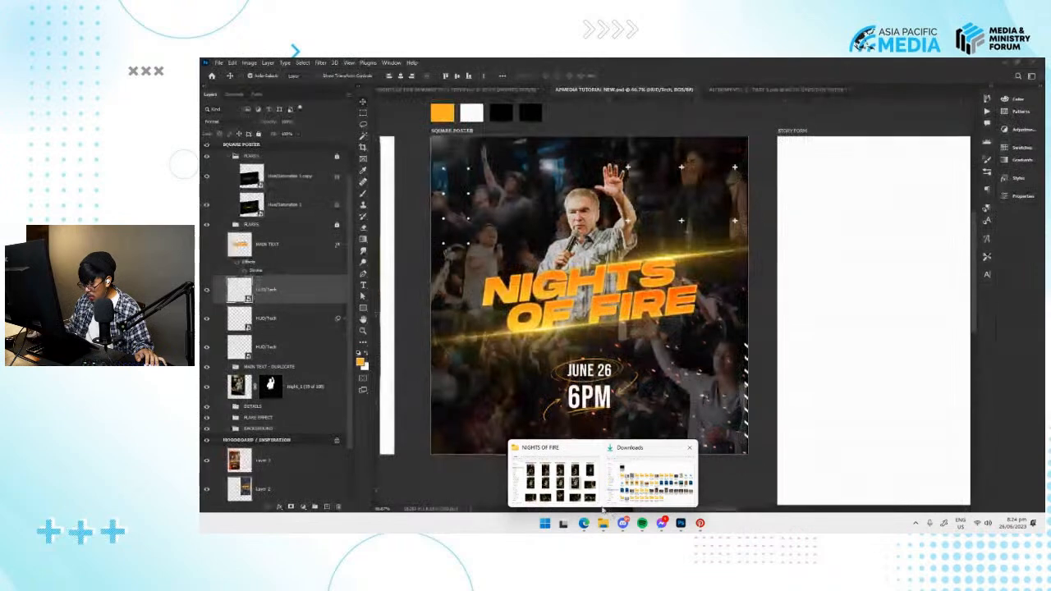
click(557, 480)
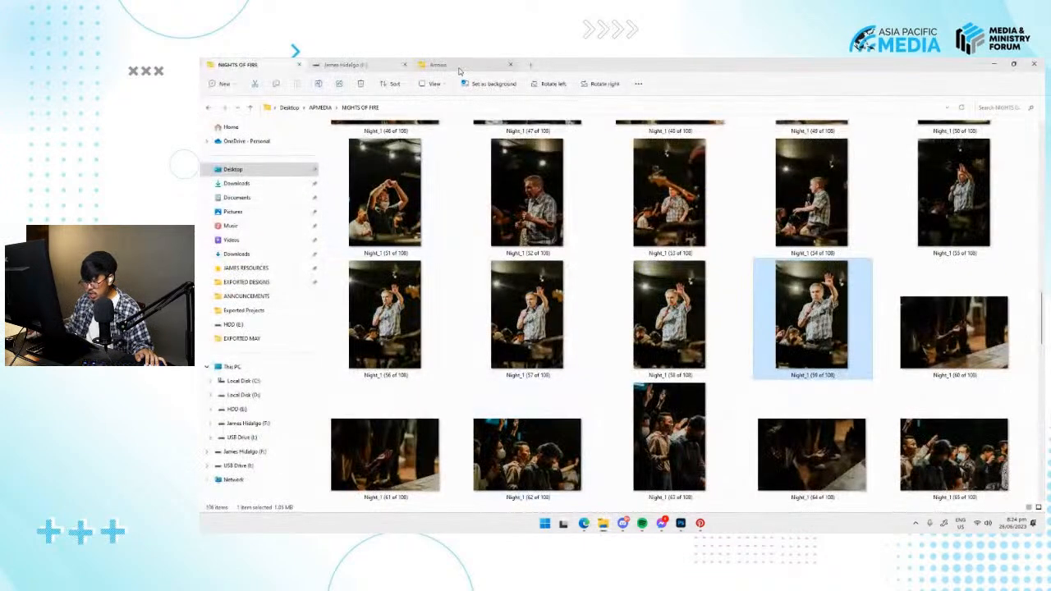
click(450, 65)
click(374, 108)
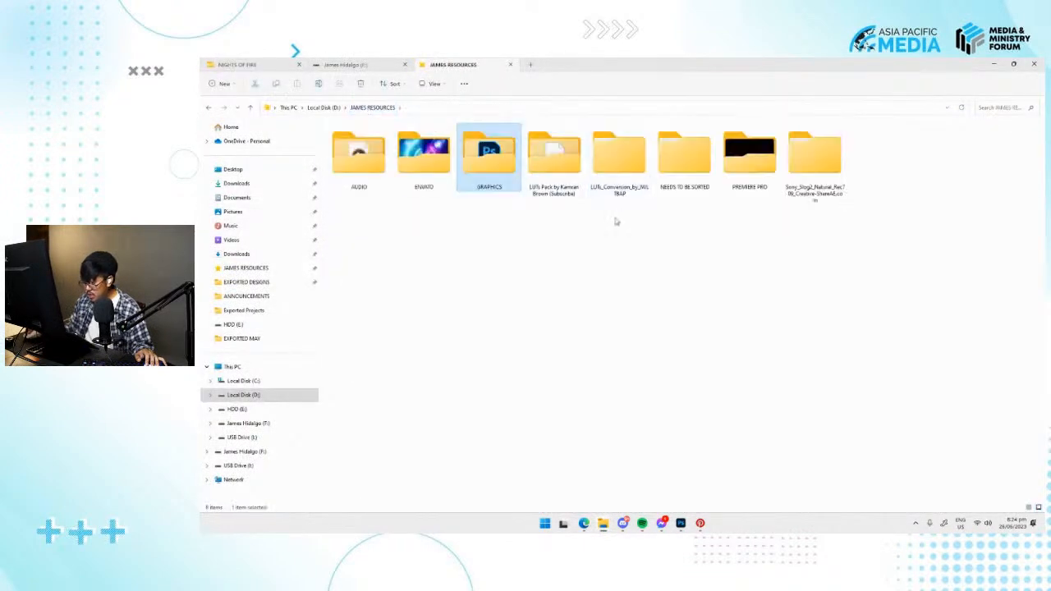
double_click(488, 156)
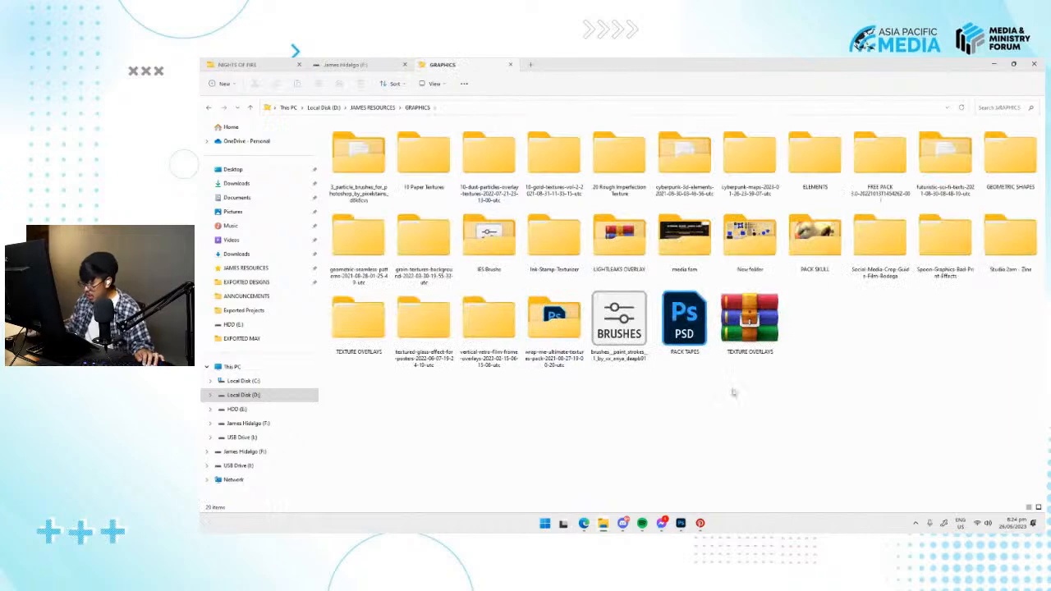
key(t)
double_click(358, 348)
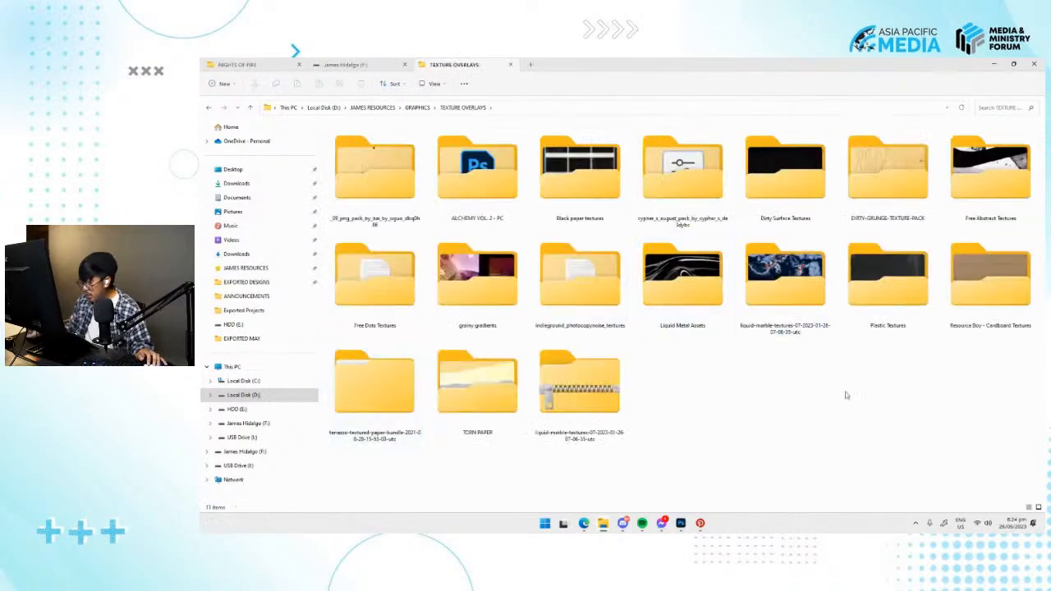
double_click(605, 210)
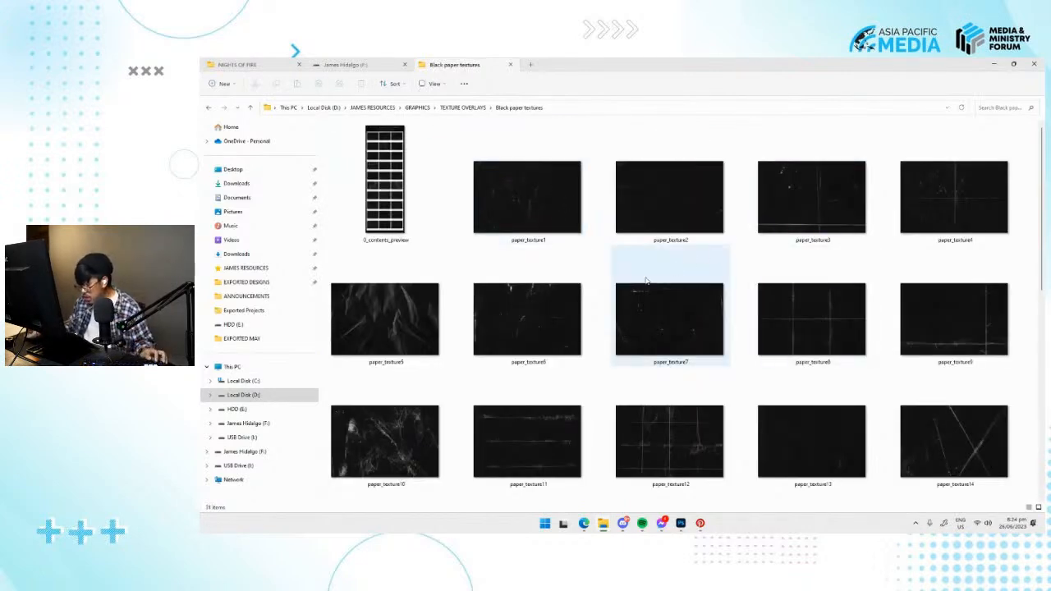
Look through the black paper texture images at full size, starting from paper_texture1, and close the image viewer.
double_click(528, 197)
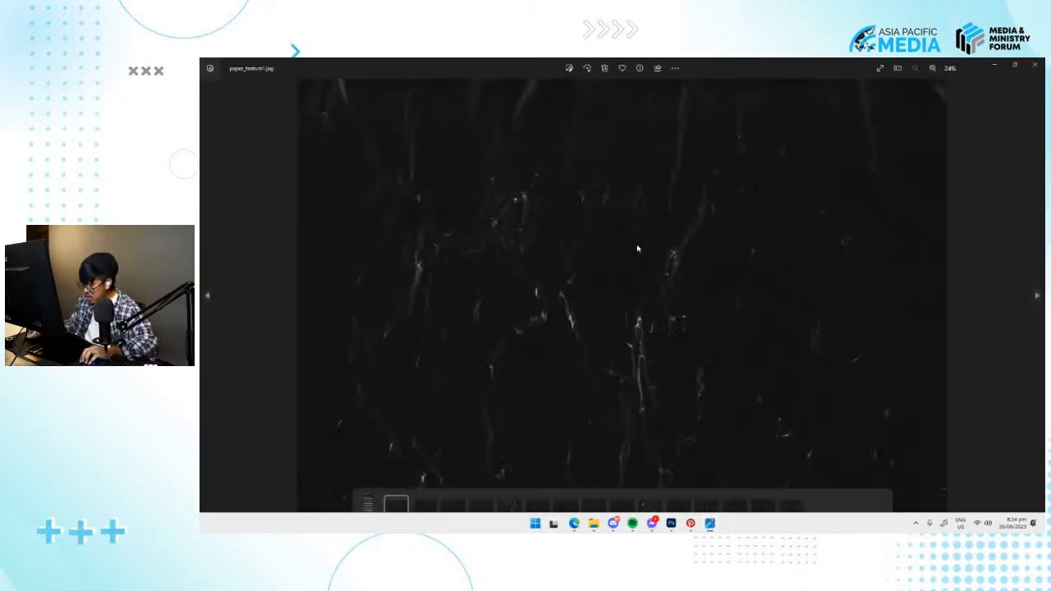
key(Right)
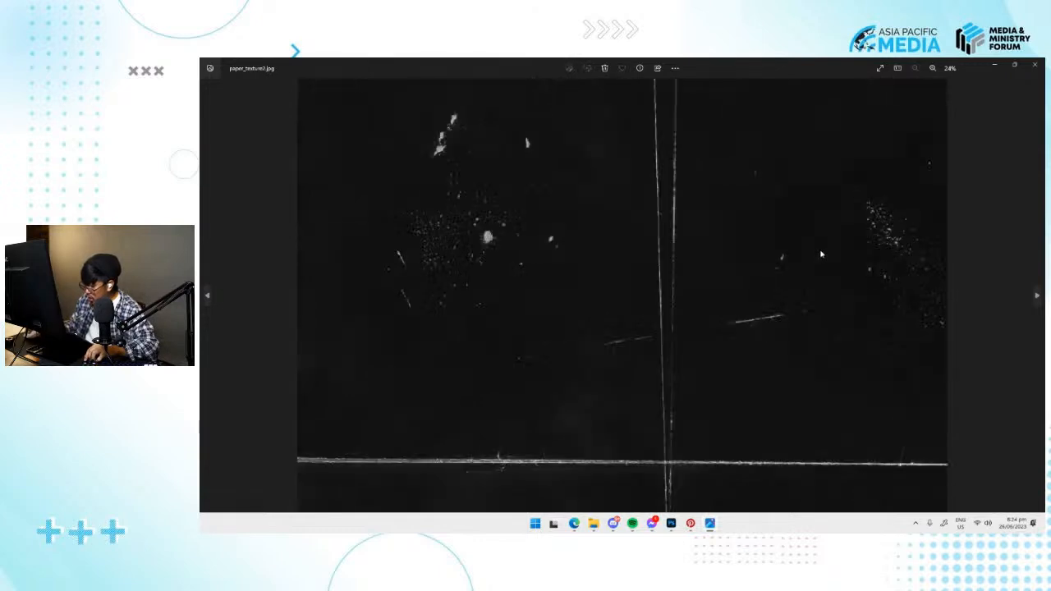
key(Right)
key(Right)
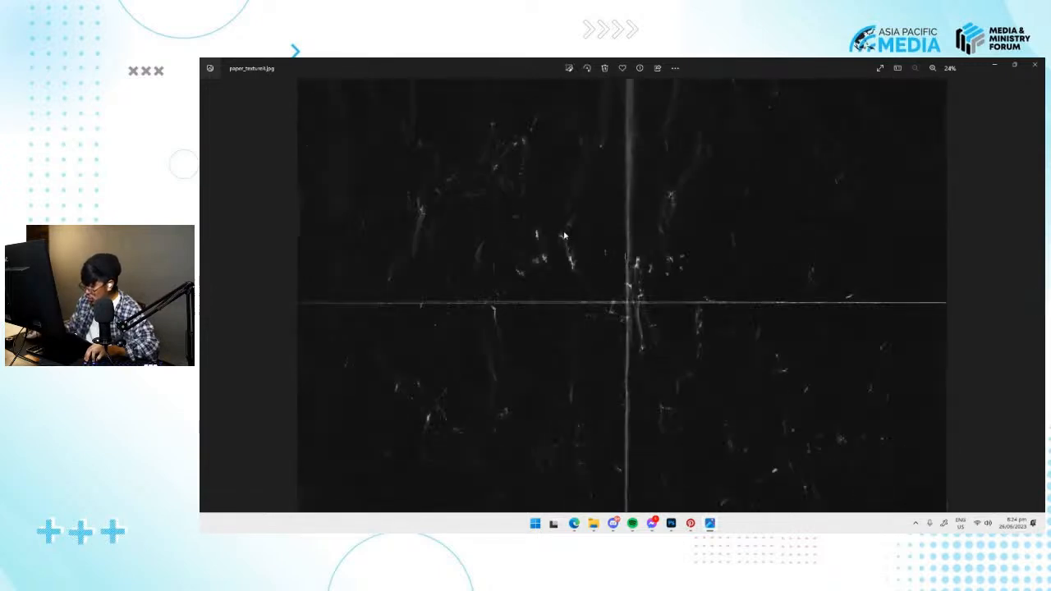
key(Right)
key(Right)
key(Right)
key(Right)
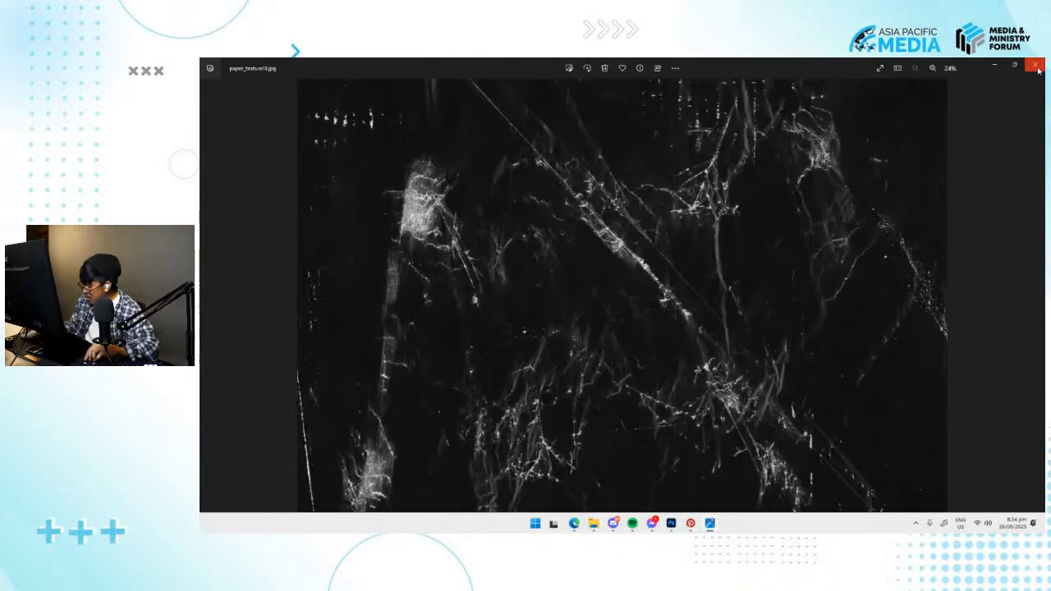
click(1036, 71)
Place the paper_texture20 image into the APMEDIA TUTORIAL NEW document, scaled to cover the whole square poster.
scroll(671, 311, down, 5)
click(605, 462)
drag(411, 224, 637, 351)
drag(747, 403, 809, 490)
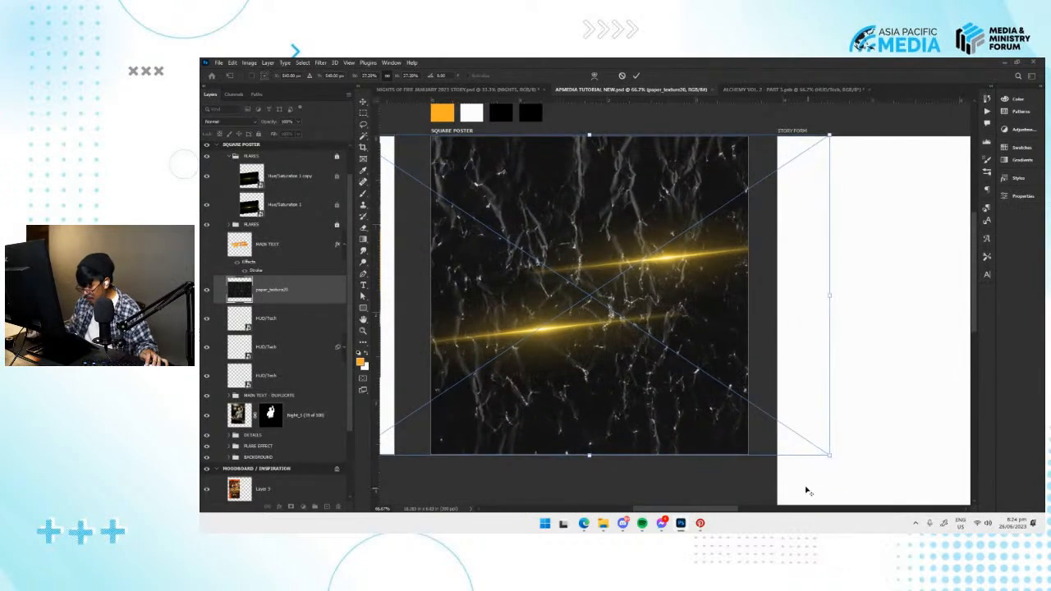
key(Return)
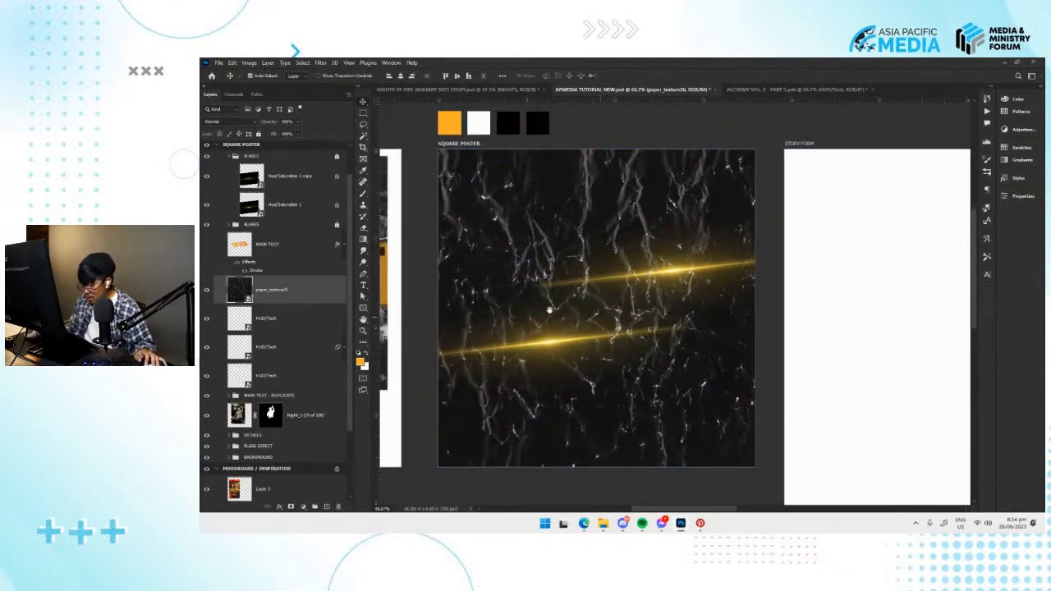
Move the paper_texture20 layer above the FLARES groups in the square poster and set its blend mode to Screen.
drag(279, 289, 311, 171)
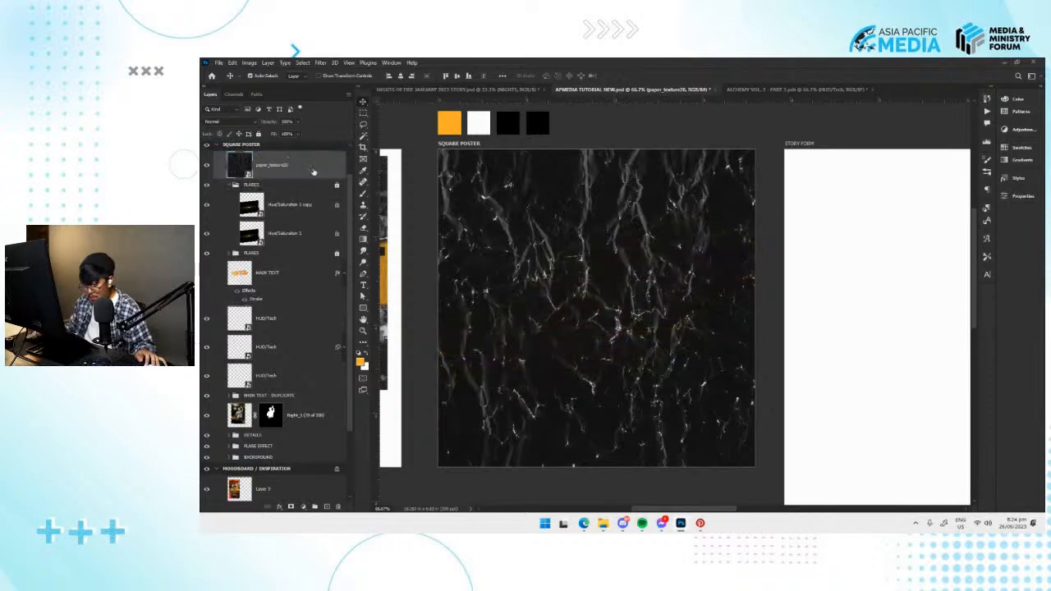
click(239, 121)
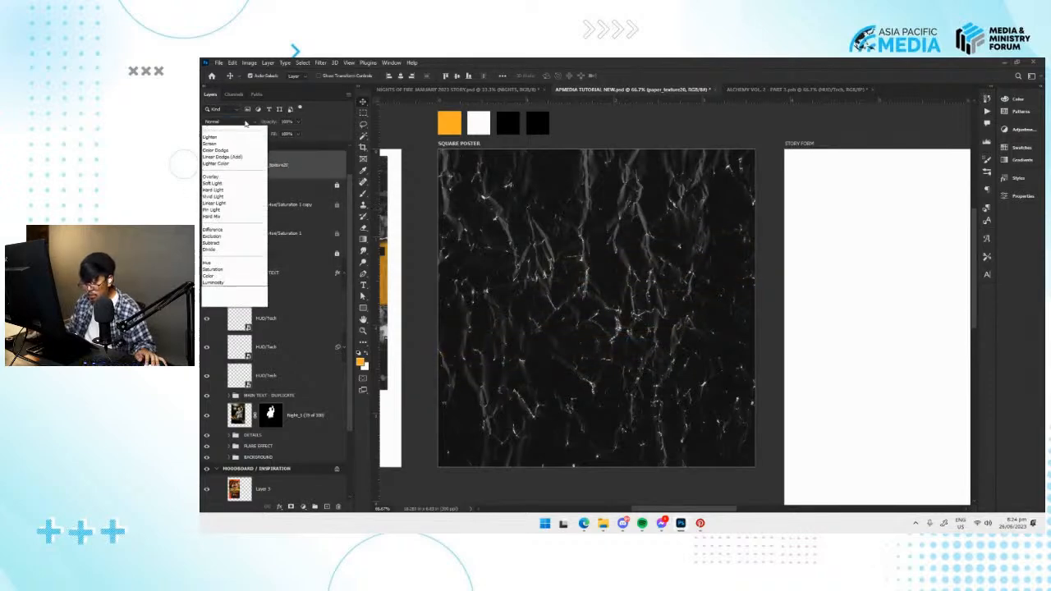
click(242, 122)
click(245, 122)
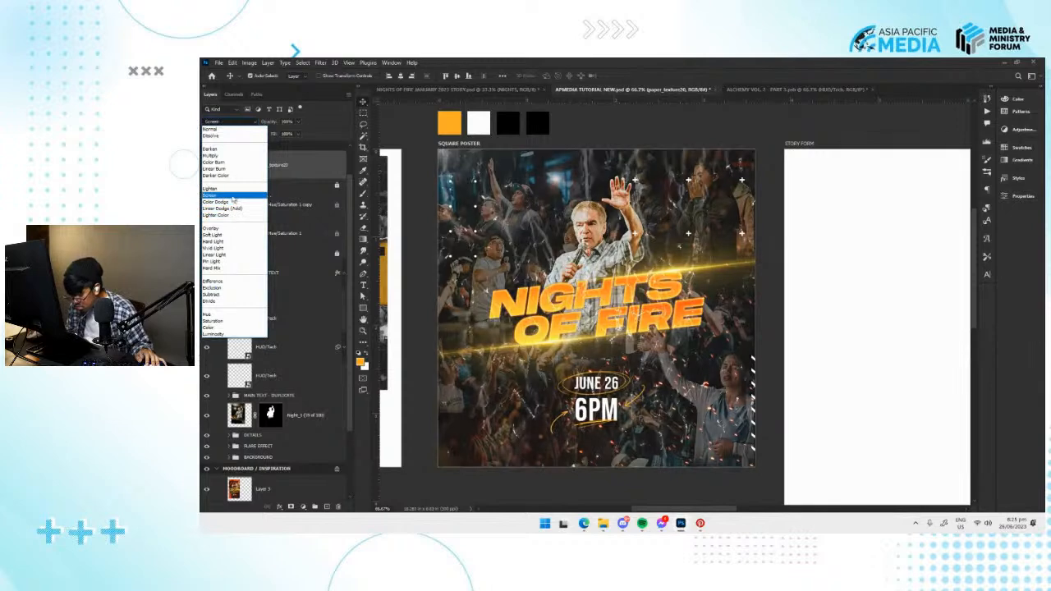
click(231, 197)
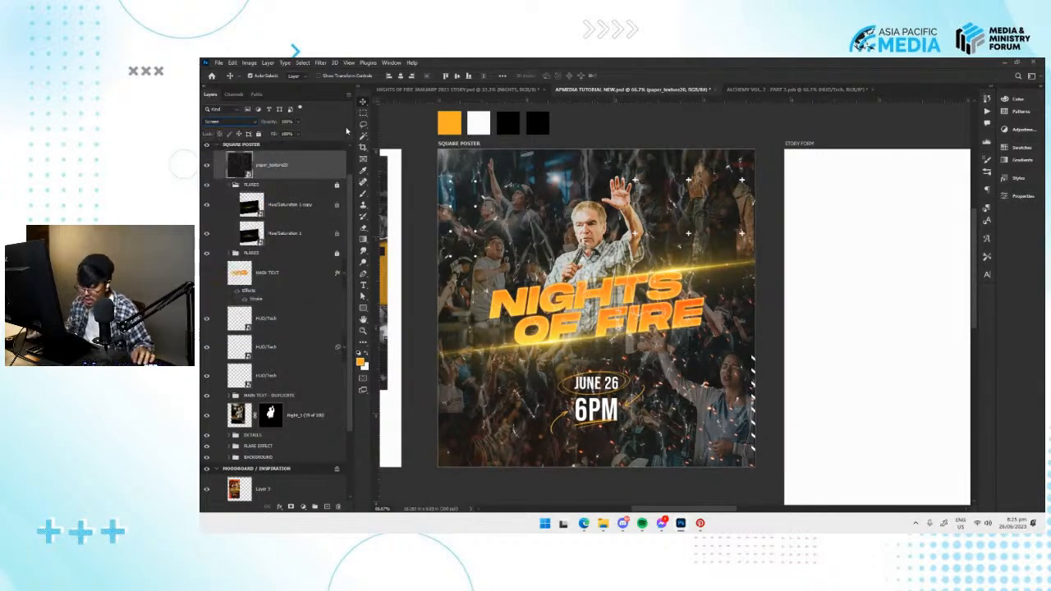
Compare the poster with the paper_texture20 layer hidden, shown and in Normal mode, and set its blend mode back to Screen.
click(752, 144)
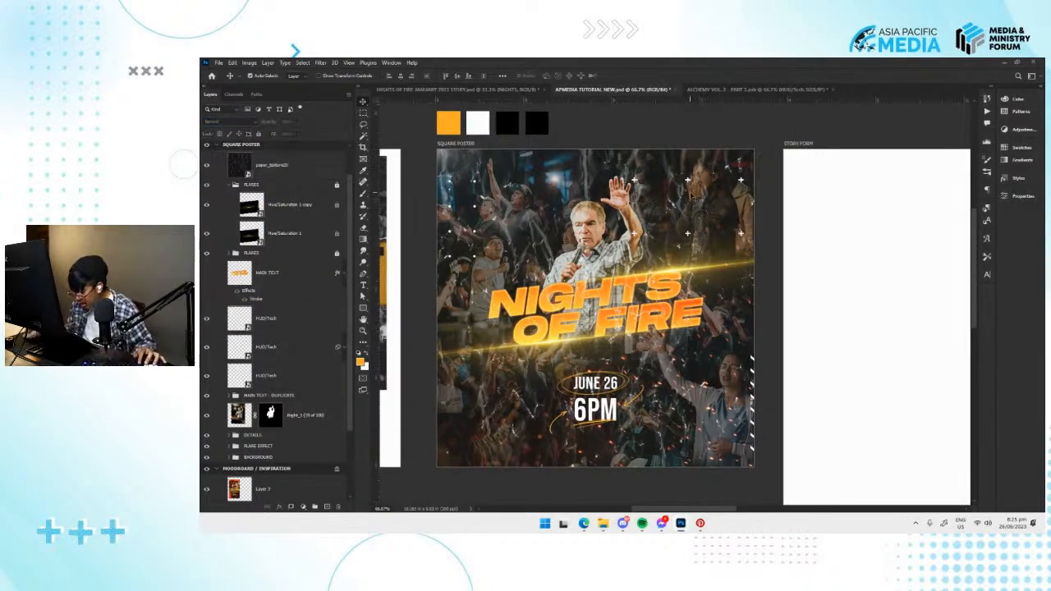
click(240, 169)
click(207, 166)
click(207, 166)
click(239, 123)
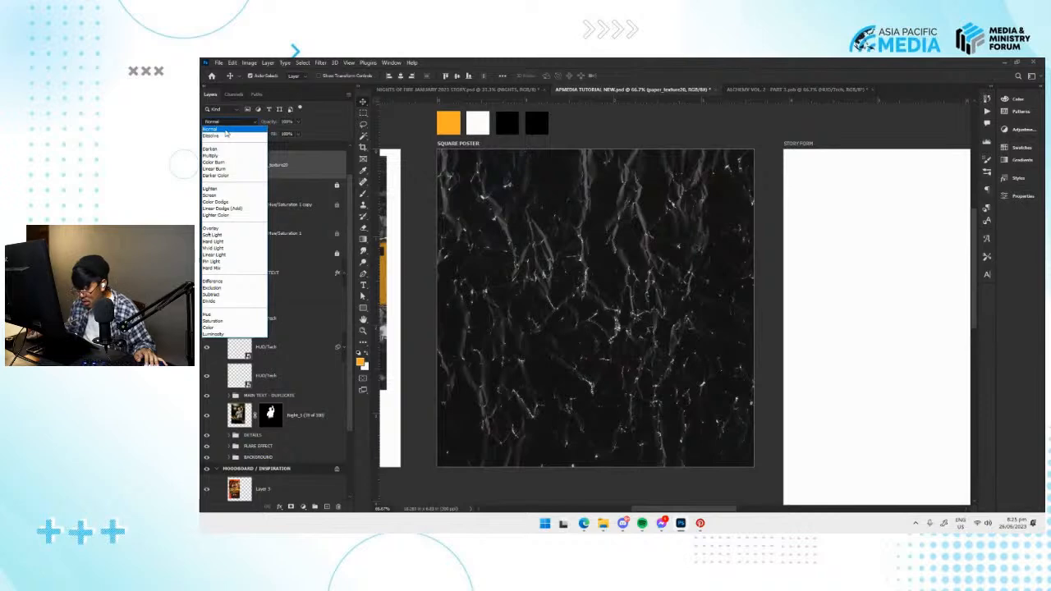
click(211, 194)
scroll(730, 300, right, 2)
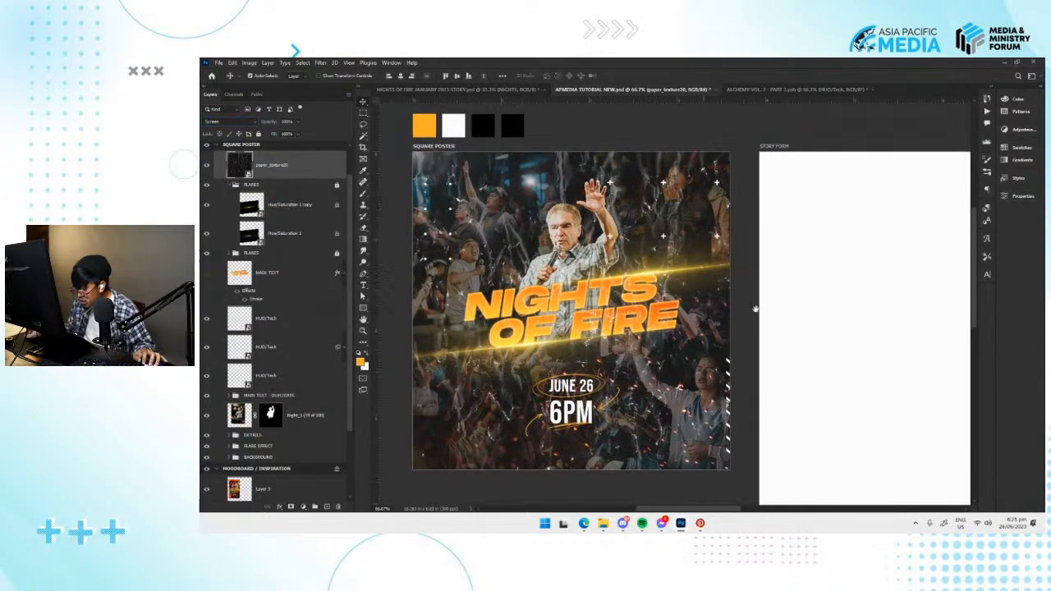
Save the APMEDIA TUTORIAL NEW document with the paper texture applied.
click(742, 323)
drag(672, 323, 687, 321)
key(ctrl+s)
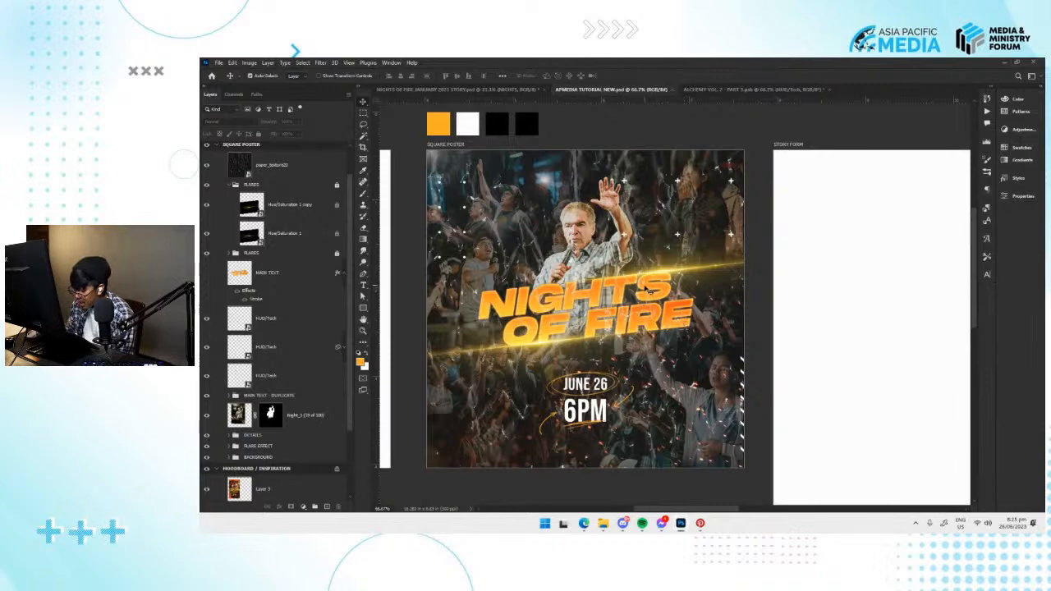
Try moving the paper_texture20 layer down into the FLARE EFFECT group of the square poster, and undo the move.
click(282, 168)
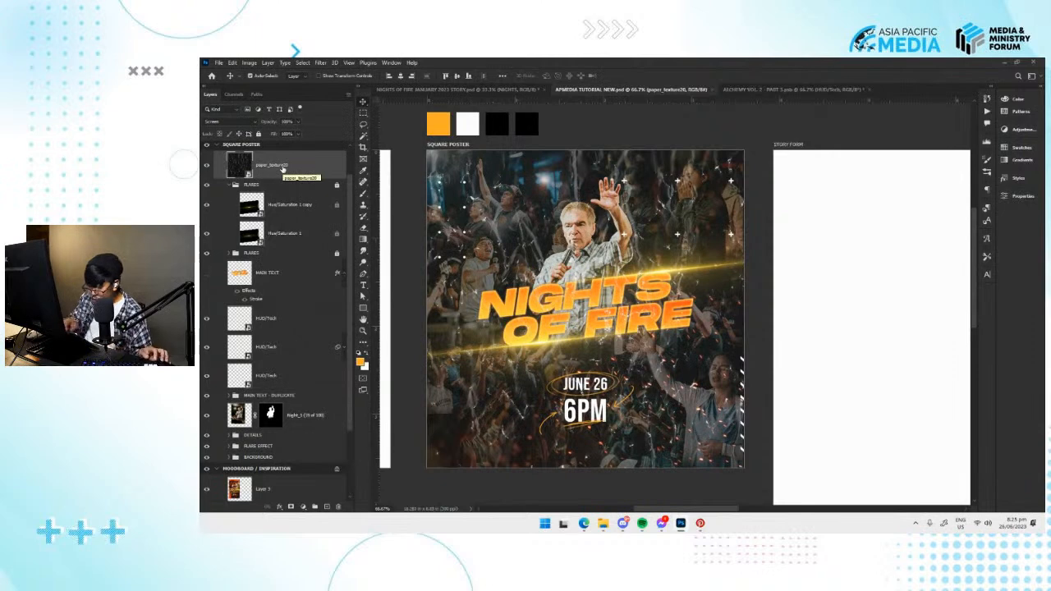
key(ctrl+plus)
drag(582, 332, 674, 299)
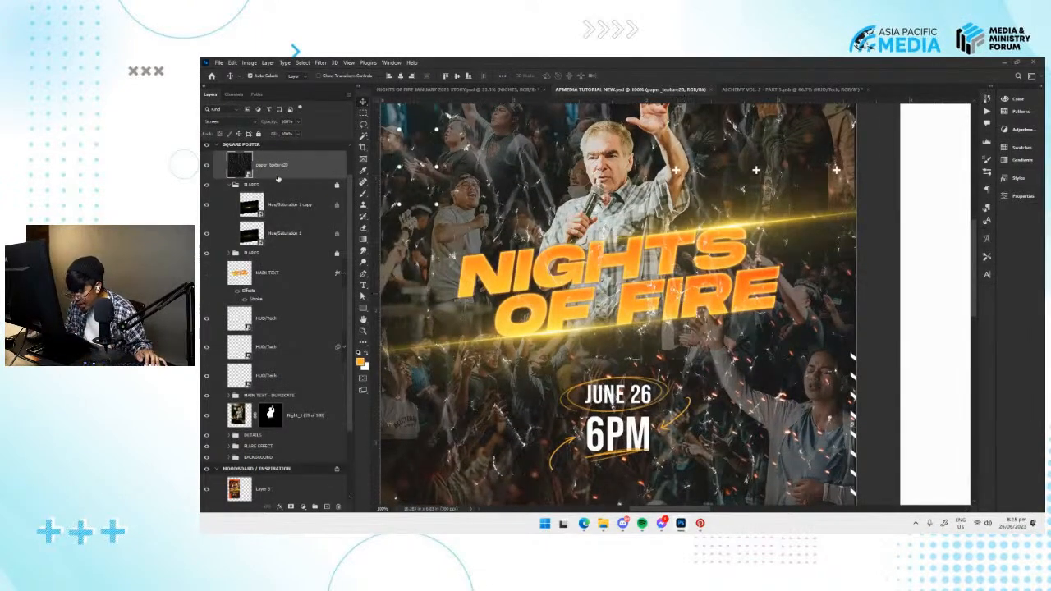
drag(291, 165, 314, 448)
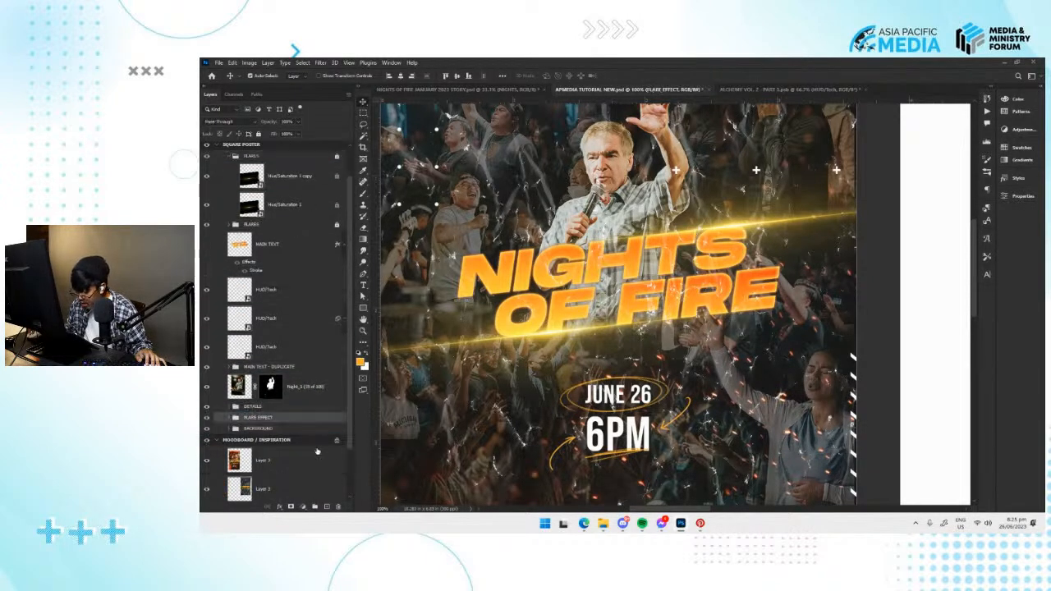
drag(557, 412, 577, 391)
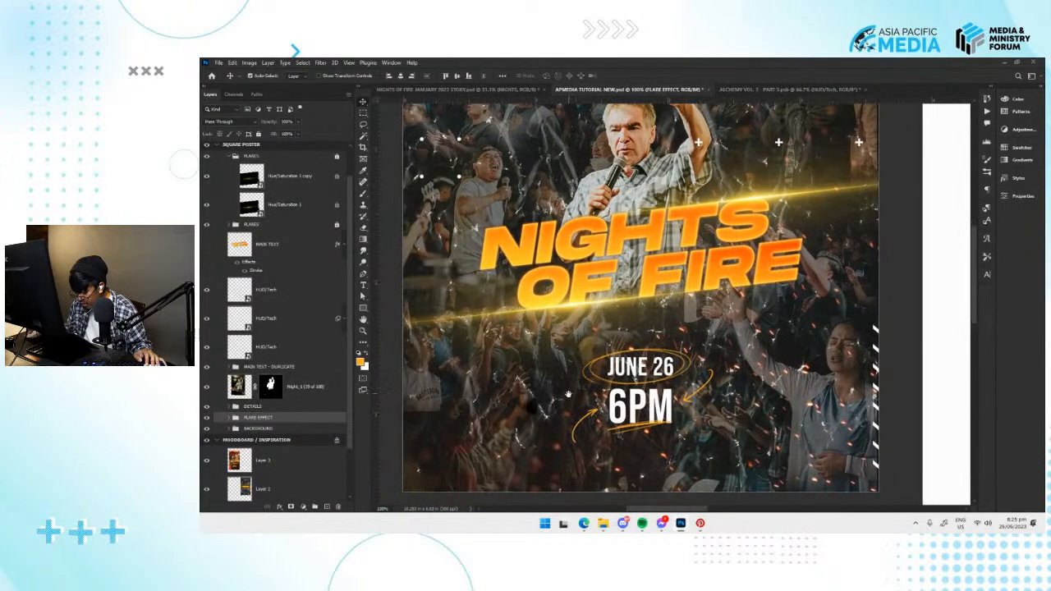
key(ctrl+z)
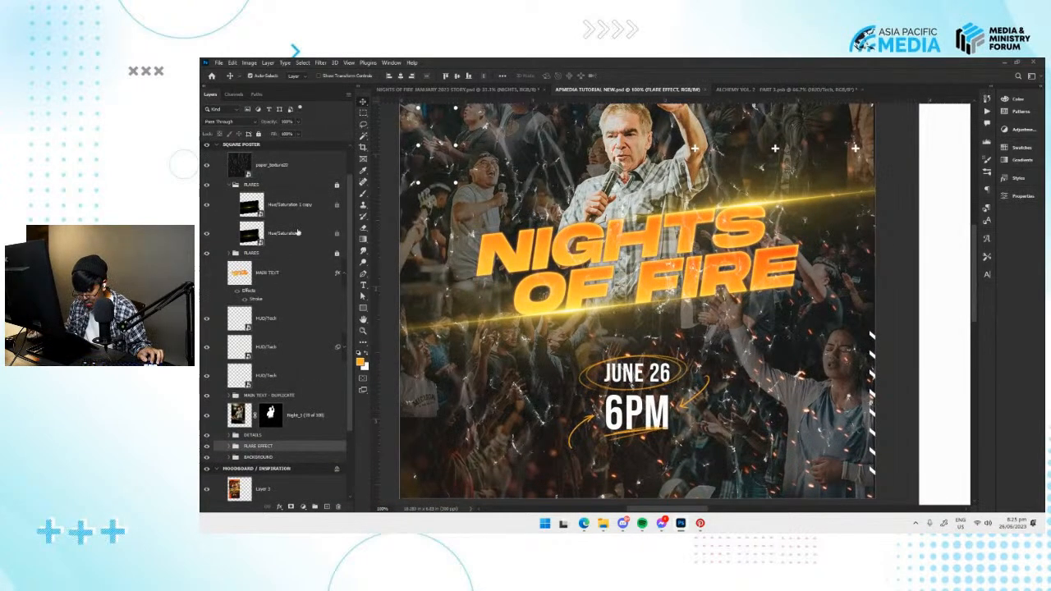
Try the paper_texture20 layer directly below the masked speaker photo, comparing the poster before and after the move.
drag(294, 163, 339, 428)
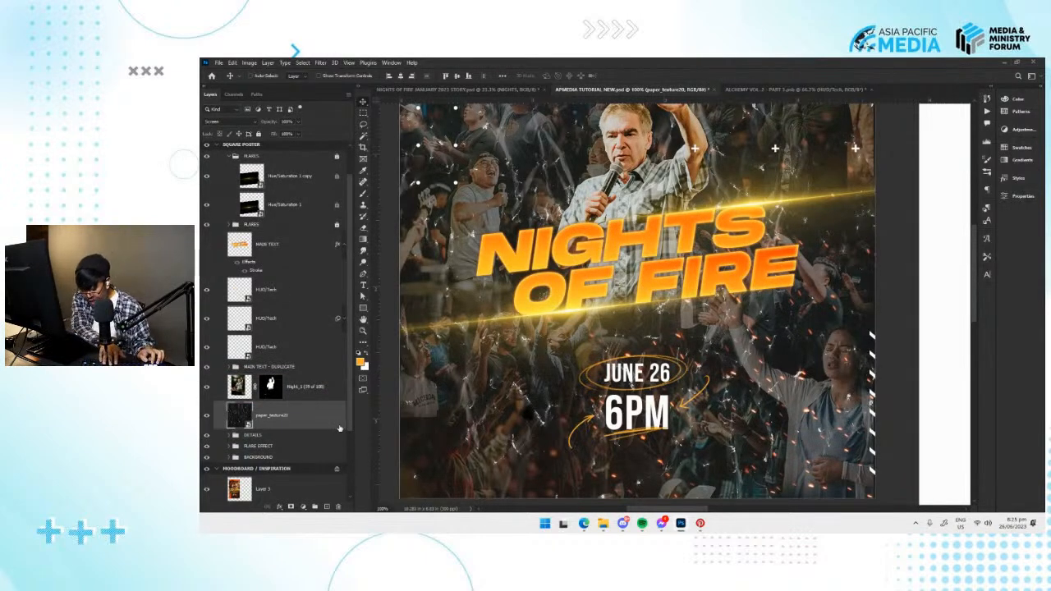
key(ctrl+z)
key(ctrl+shift+z)
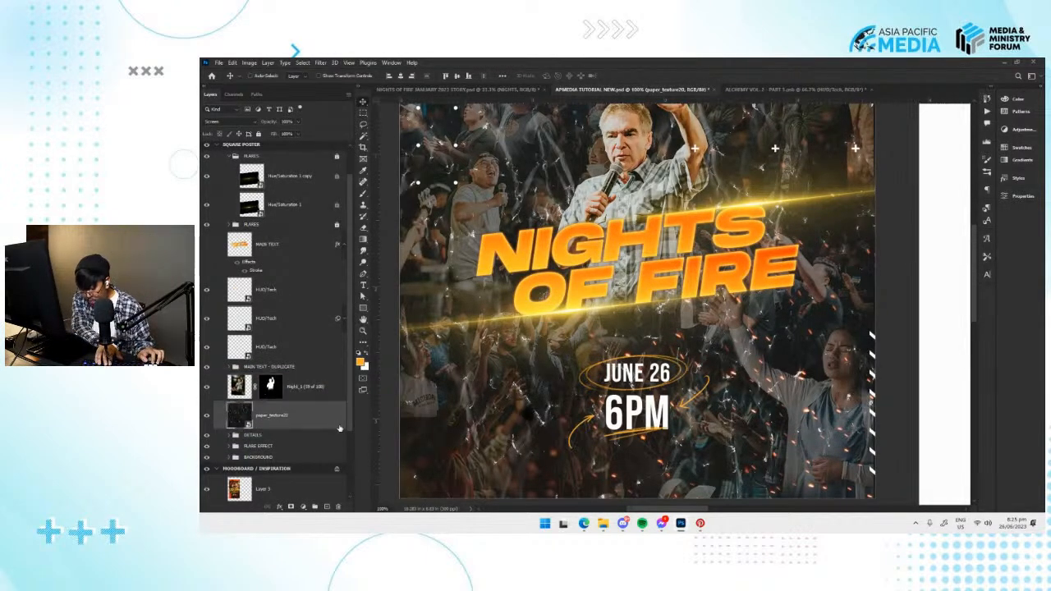
key(ctrl+z)
key(ctrl+shift+z)
Try the paper_texture20 layer directly above the BACKGROUND group and above the MAIN TEXT - DUPLICATE group.
key(ctrl+bracketleft)
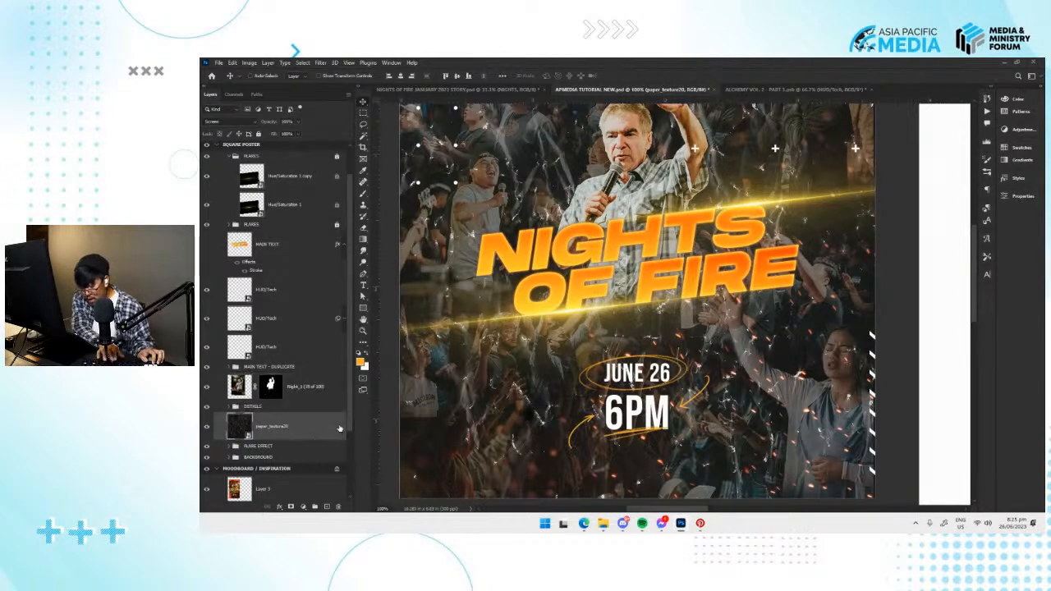
key(ctrl+bracketleft)
key(ctrl+bracketright)
key(ctrl+bracketleft)
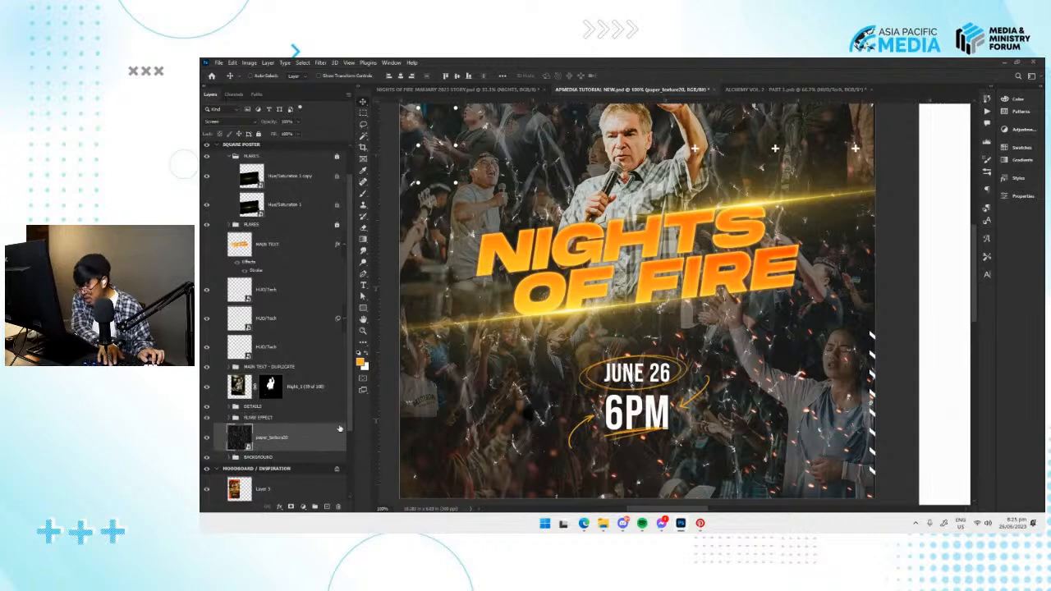
key(ctrl+bracketright)
key(ctrl+bracketright)
key(ctrl+bracketright)
key(ctrl+bracketright)
key(ctrl+bracketright)
key(ctrl+bracketright)
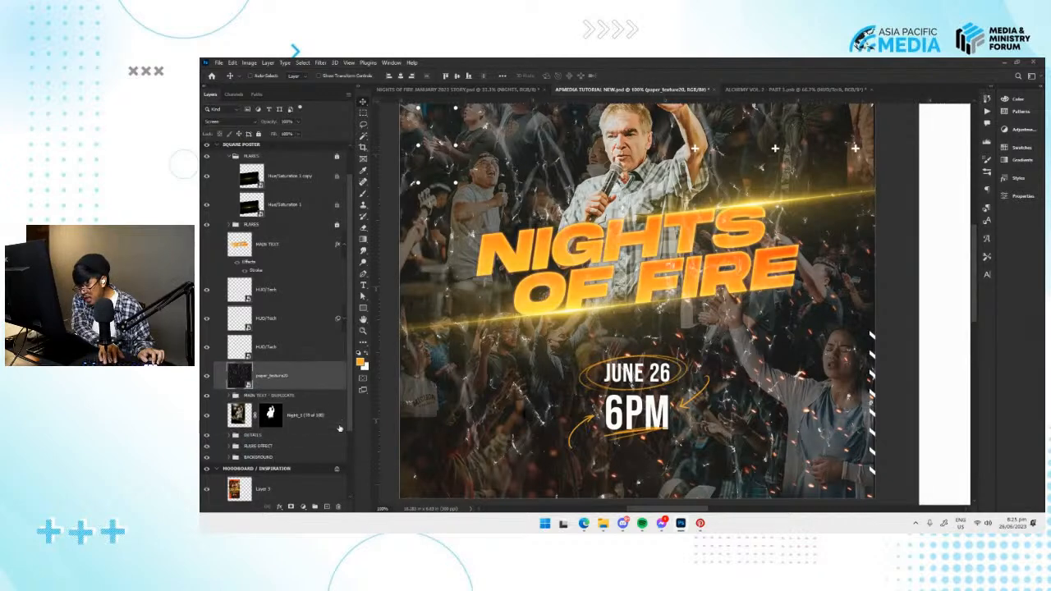
Try the paper_texture20 layer below the FLARE EFFECT group and check its effect on the whole square poster.
key(ctrl+bracketleft)
key(ctrl+bracketleft)
key(ctrl+bracketleft)
key(ctrl+bracketleft)
key(ctrl+bracketleft)
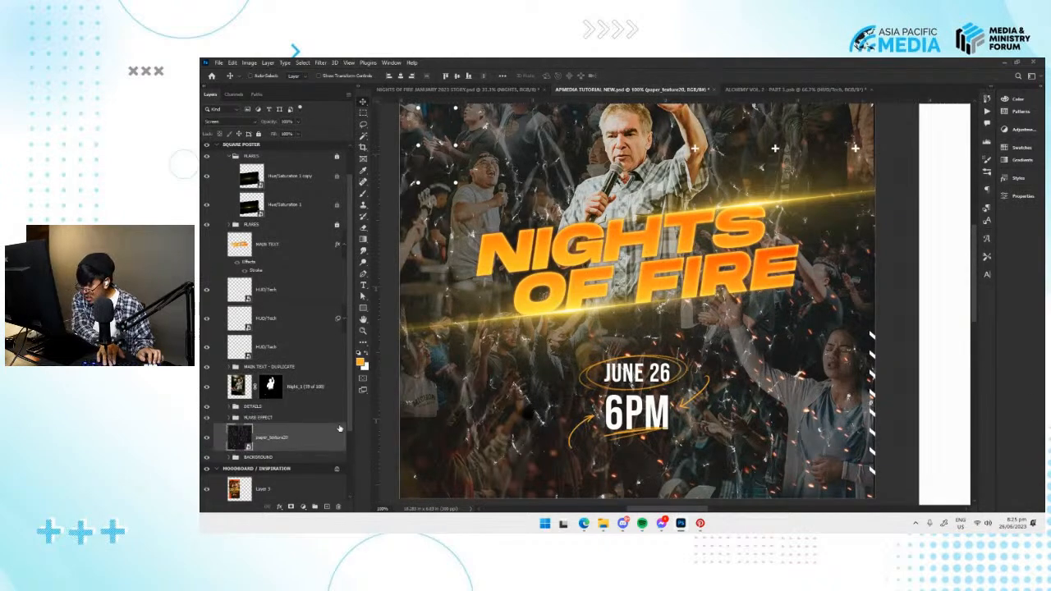
key(ctrl+minus)
key(ctrl+minus)
key(ctrl+plus)
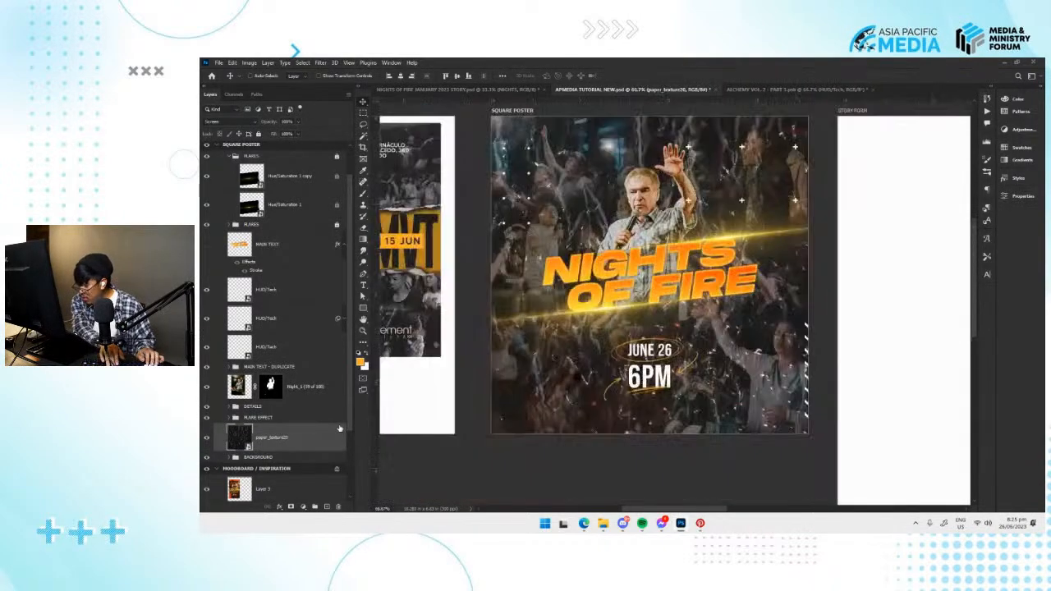
key(ctrl+minus)
key(ctrl+plus)
key(ctrl+plus)
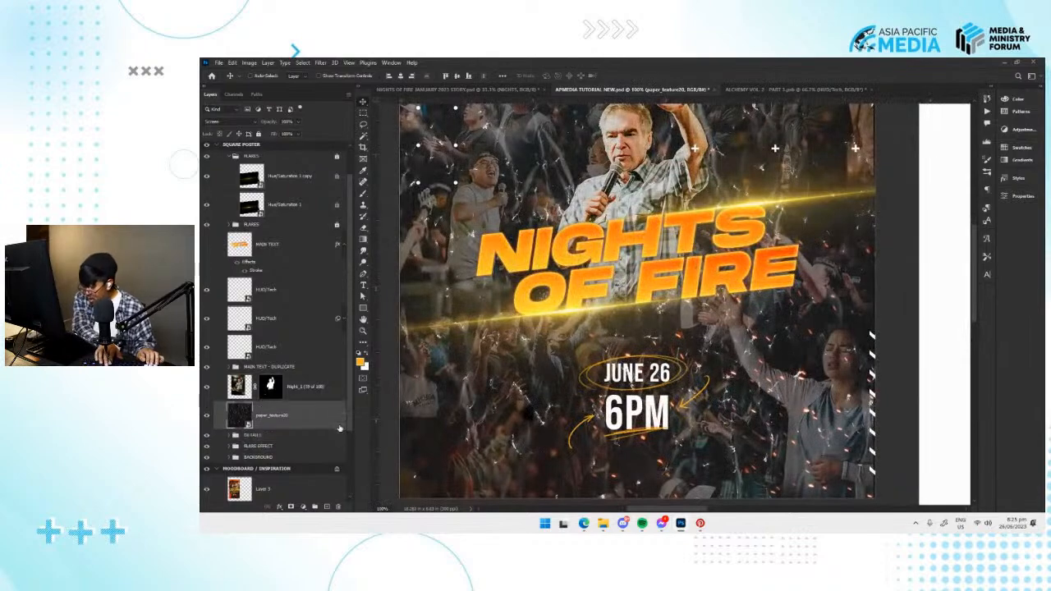
Bring the paper_texture20 layer to the top of the SQUARE POSTER artboard and save the document.
key(ctrl+shift+bracketright)
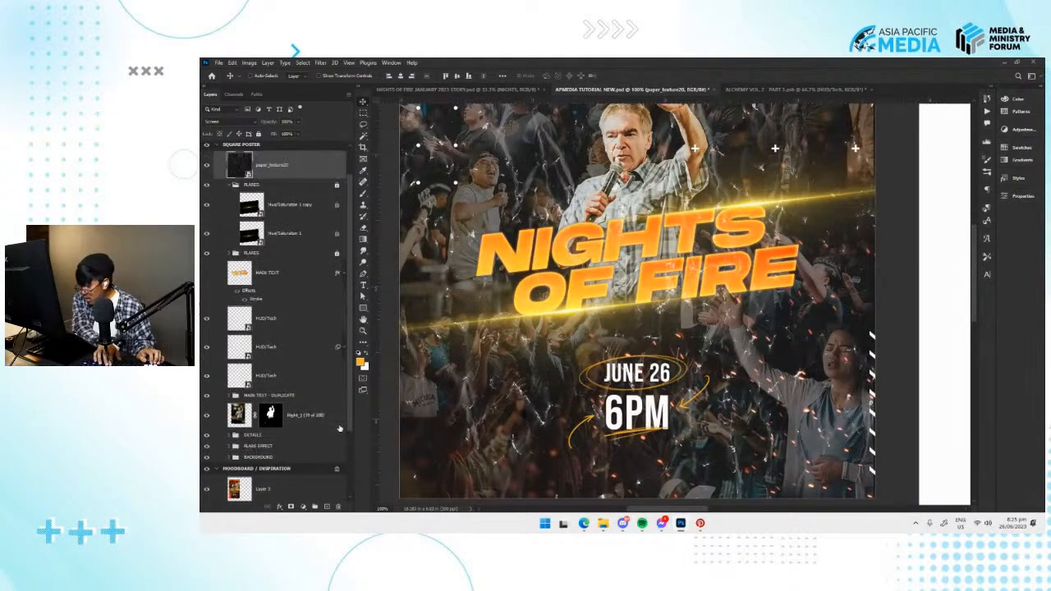
key(ctrl+minus)
key(ctrl+minus)
key(ctrl+plus)
key(ctrl+s)
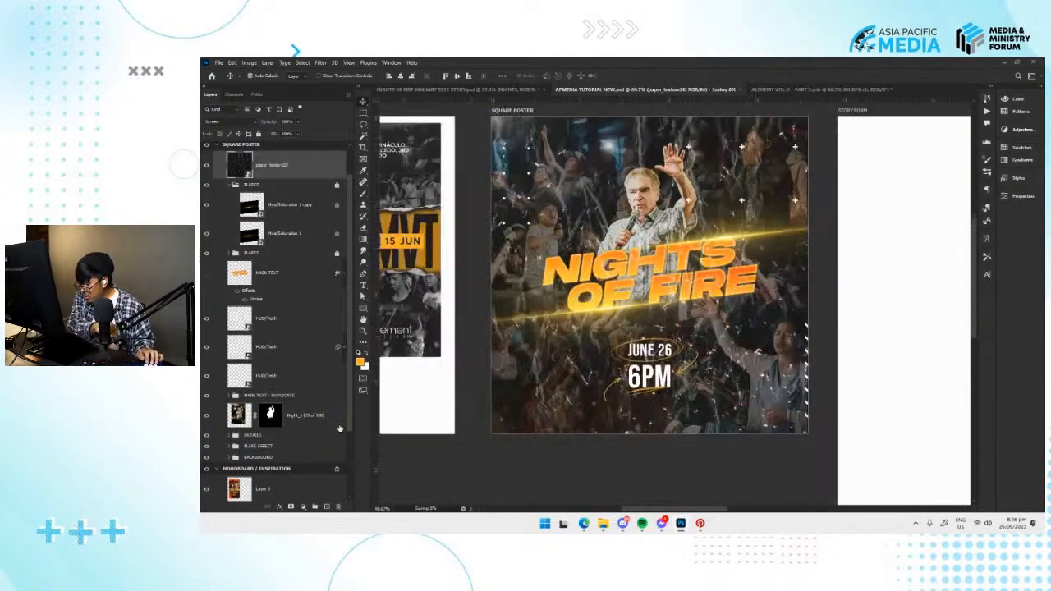
Switch to File Explorer and open the grainy gradients - saintricchi.store folder inside TEXTURE OVERLAYS.
drag(620, 369, 580, 383)
click(603, 524)
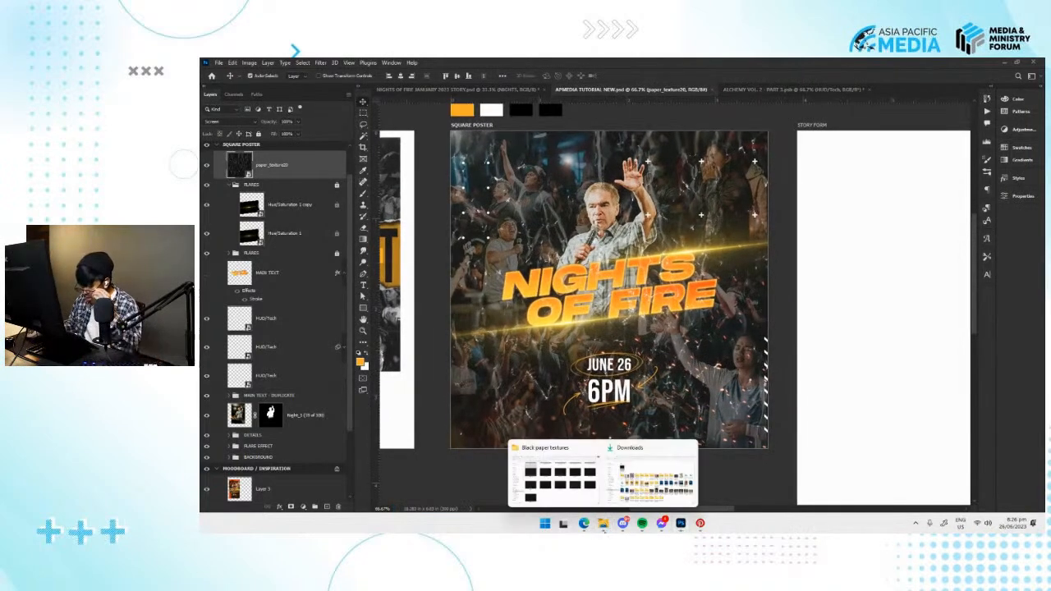
click(647, 498)
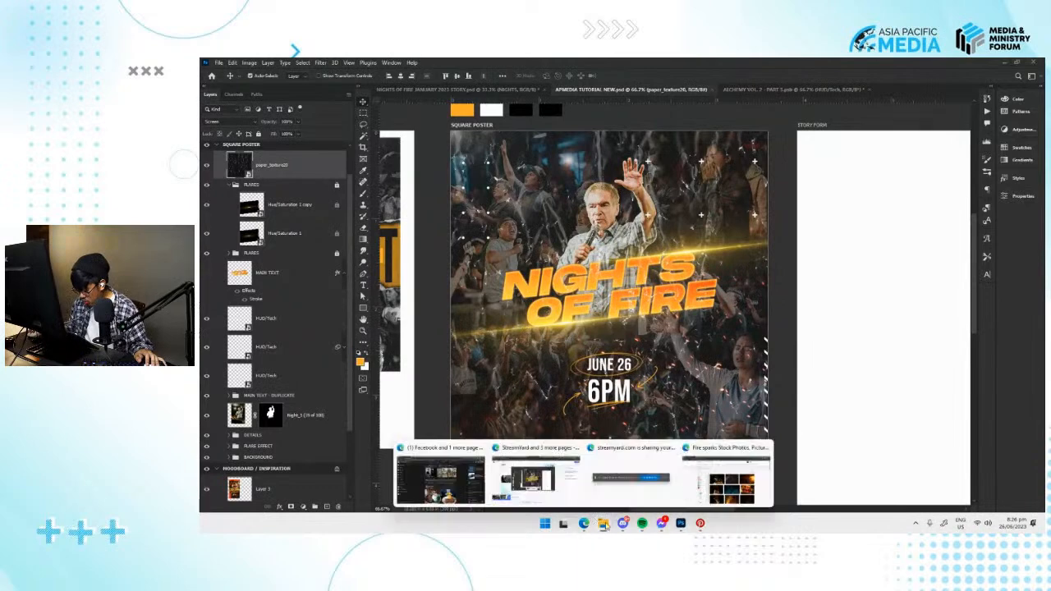
click(557, 477)
click(463, 107)
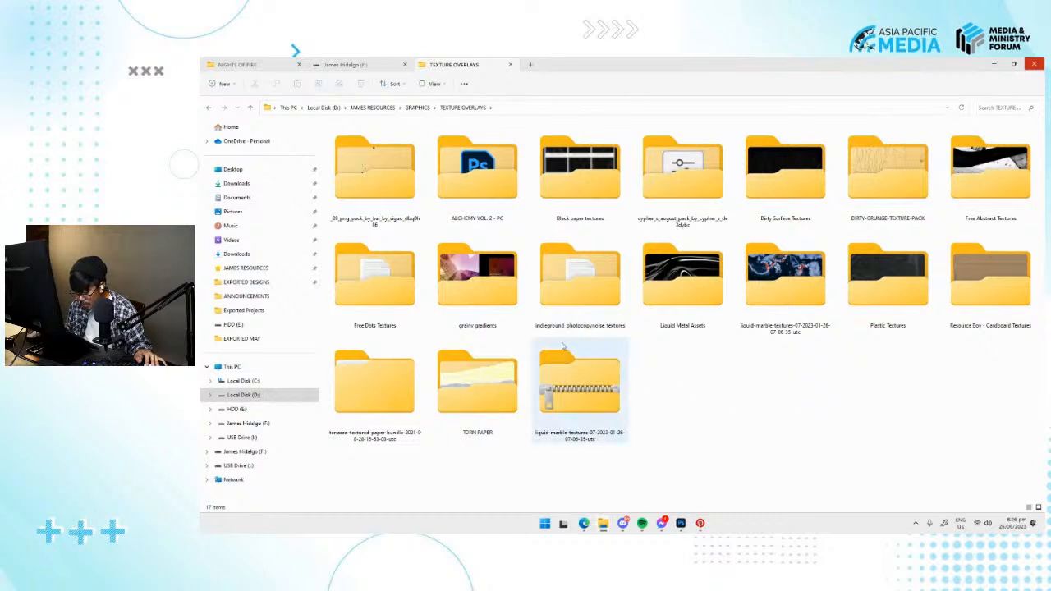
double_click(490, 292)
double_click(368, 159)
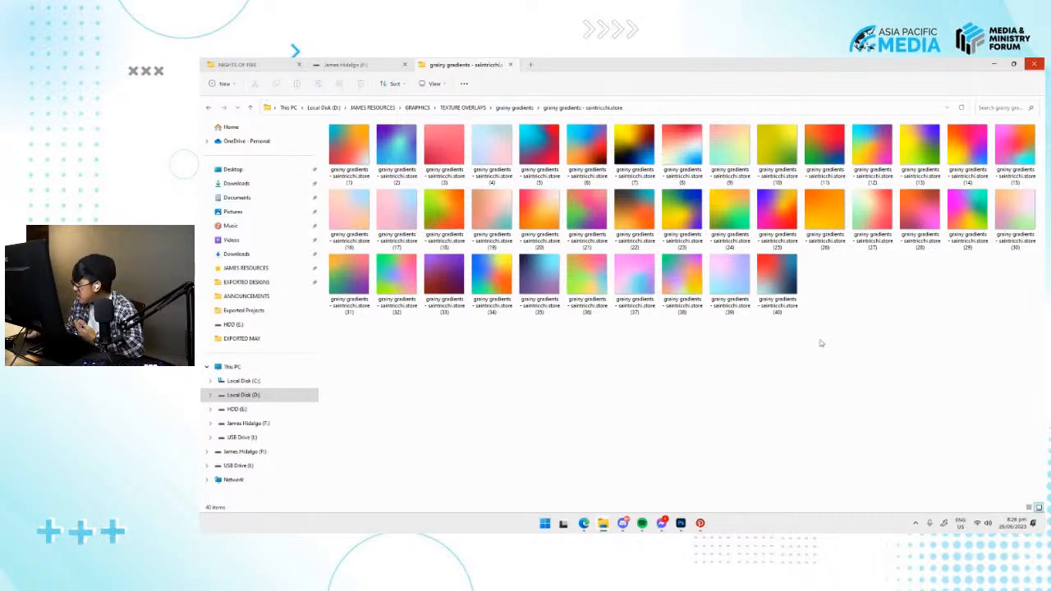
Examine the ONI MVT reference poster in Pinterest and compare its colours and texture with the square poster in Photoshop.
click(700, 523)
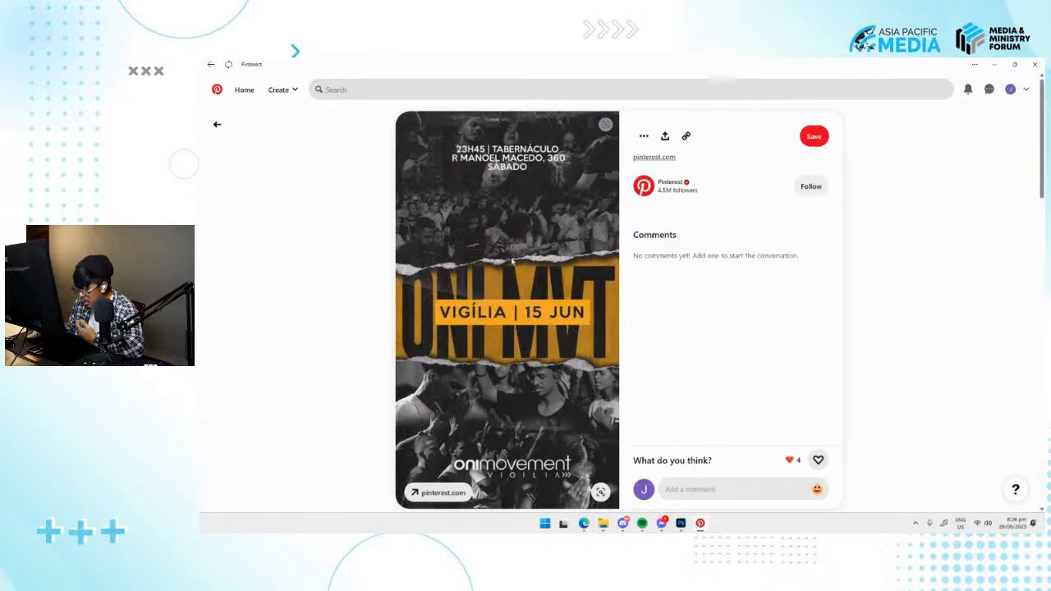
scroll(500, 258, down, 3)
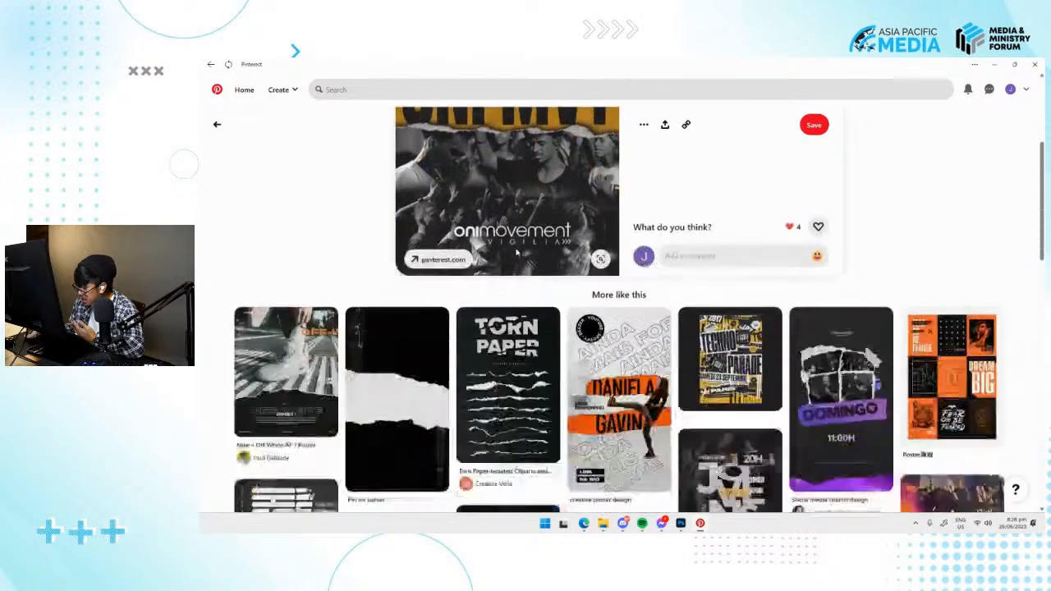
scroll(516, 248, up, 3)
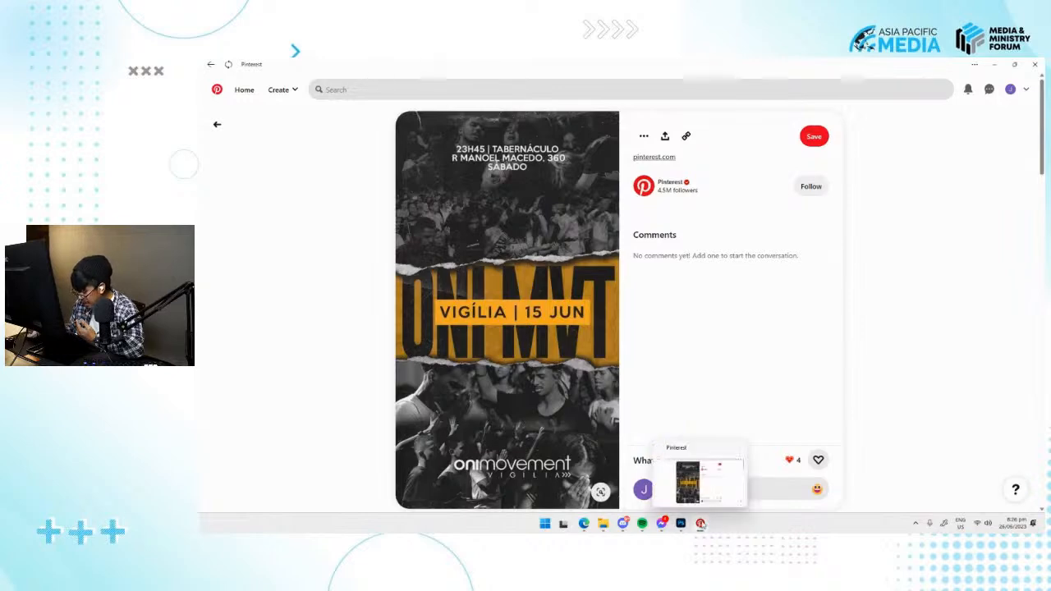
mouse_move(680, 523)
click(681, 480)
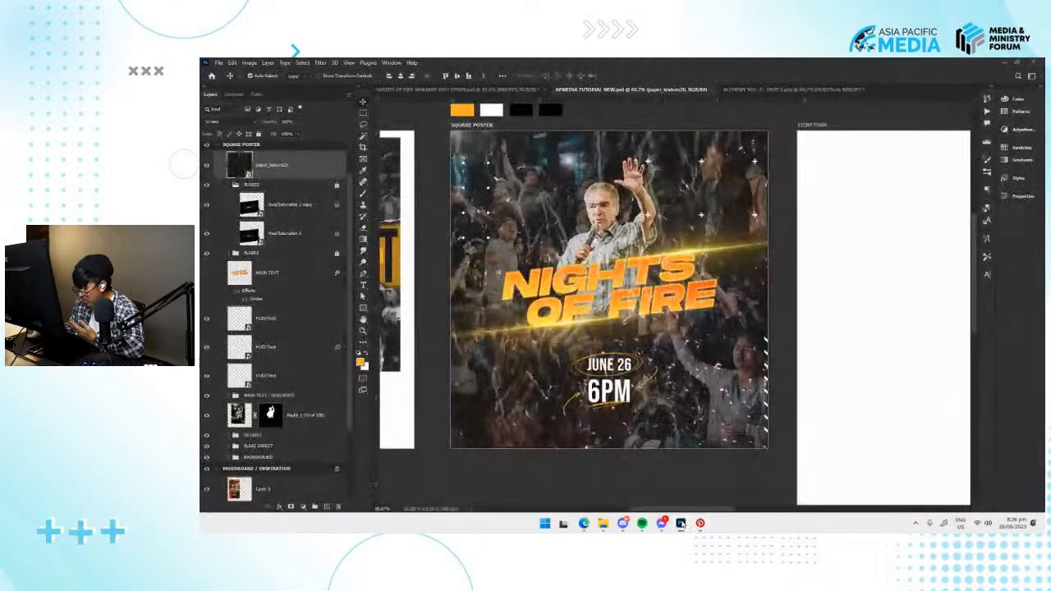
click(681, 523)
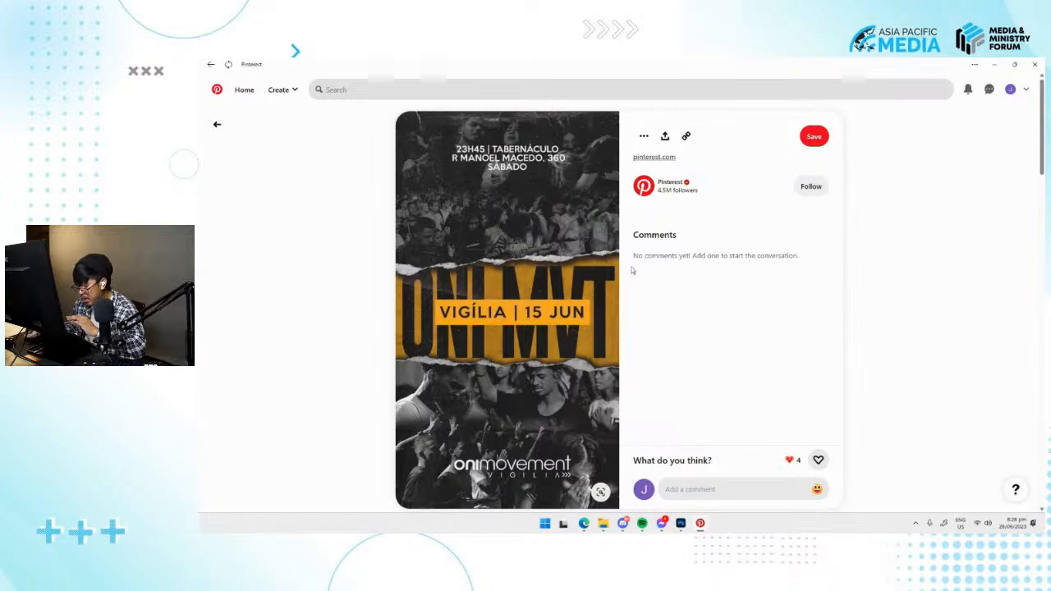
click(682, 524)
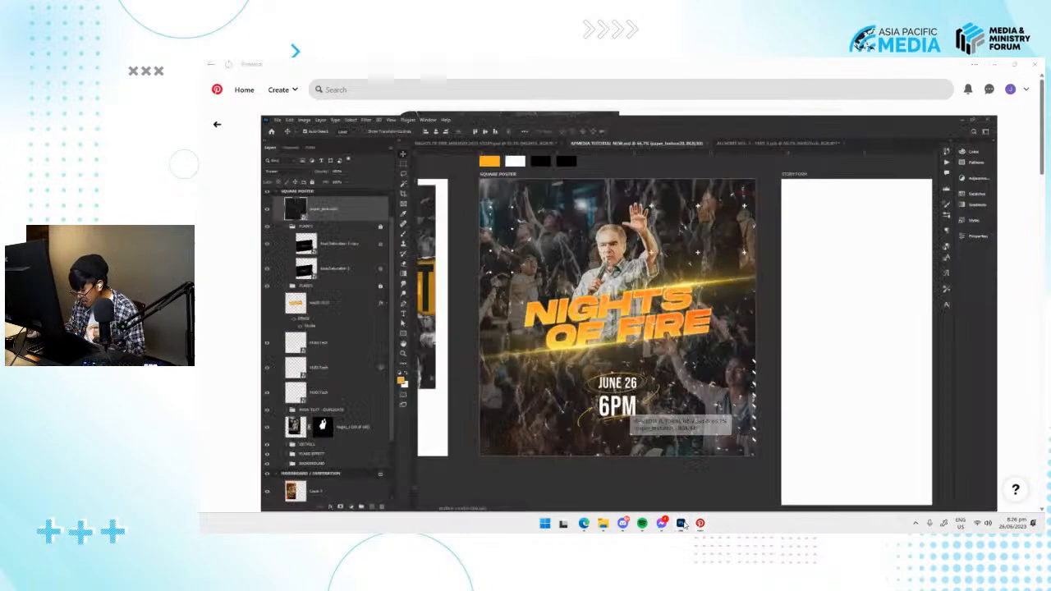
click(682, 524)
click(681, 524)
Place the orange grainy gradients image (26) from File Explorer into the Photoshop document, covering the whole square poster.
mouse_move(607, 527)
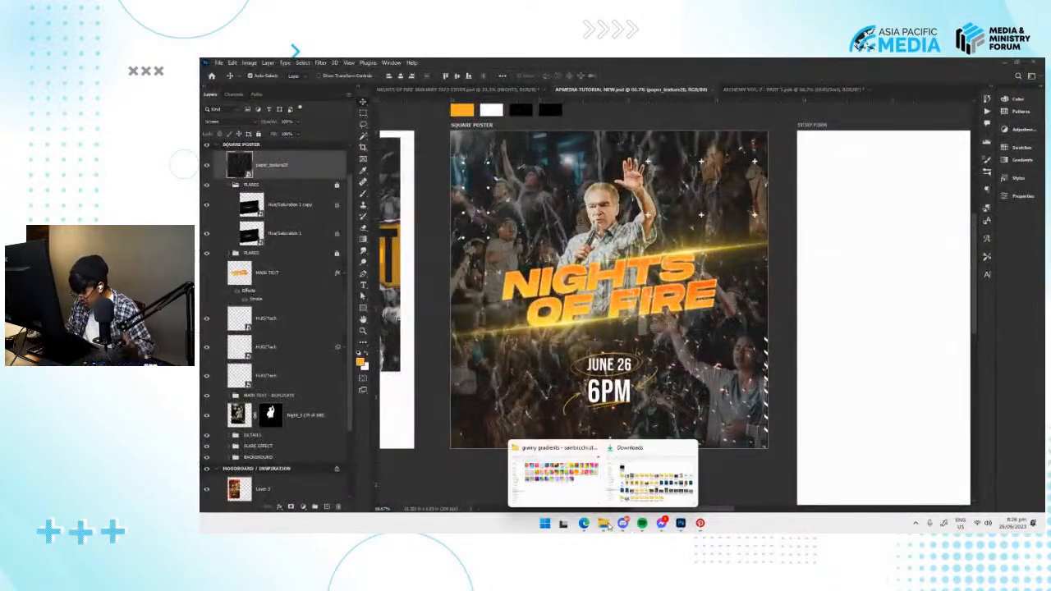
click(555, 475)
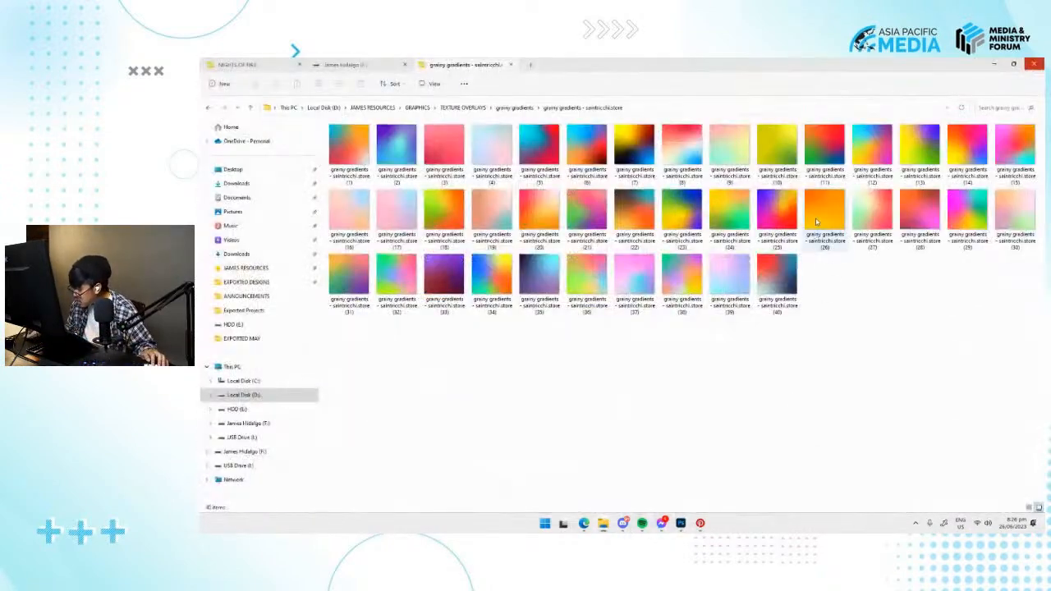
mouse_move(681, 523)
click(669, 477)
drag(669, 477, 585, 373)
key(Return)
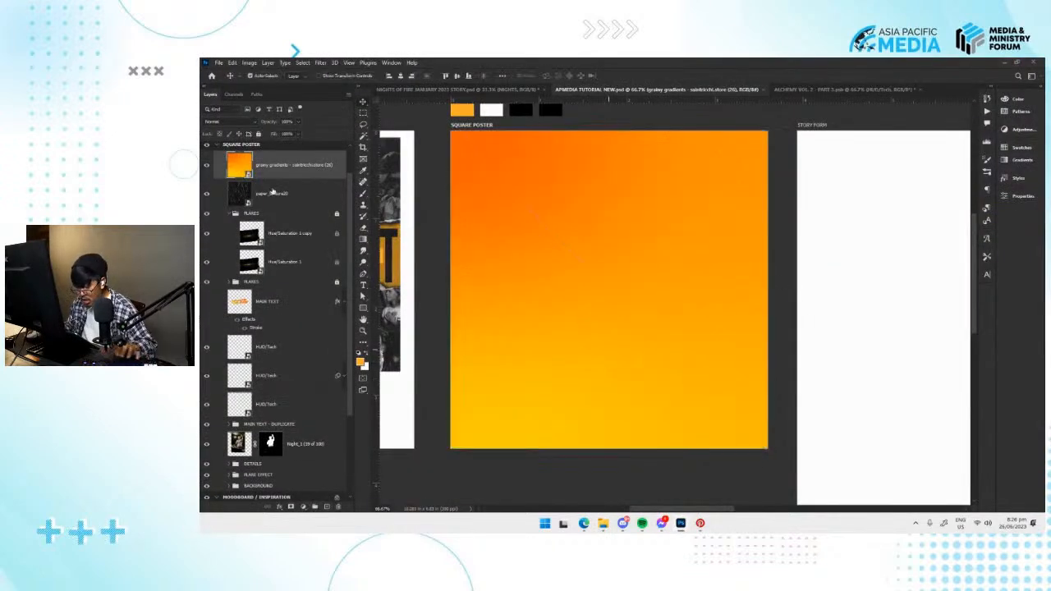
Move the orange gradient layer directly above the BACKGROUND group and set its blend mode to Overlay.
drag(292, 165, 311, 447)
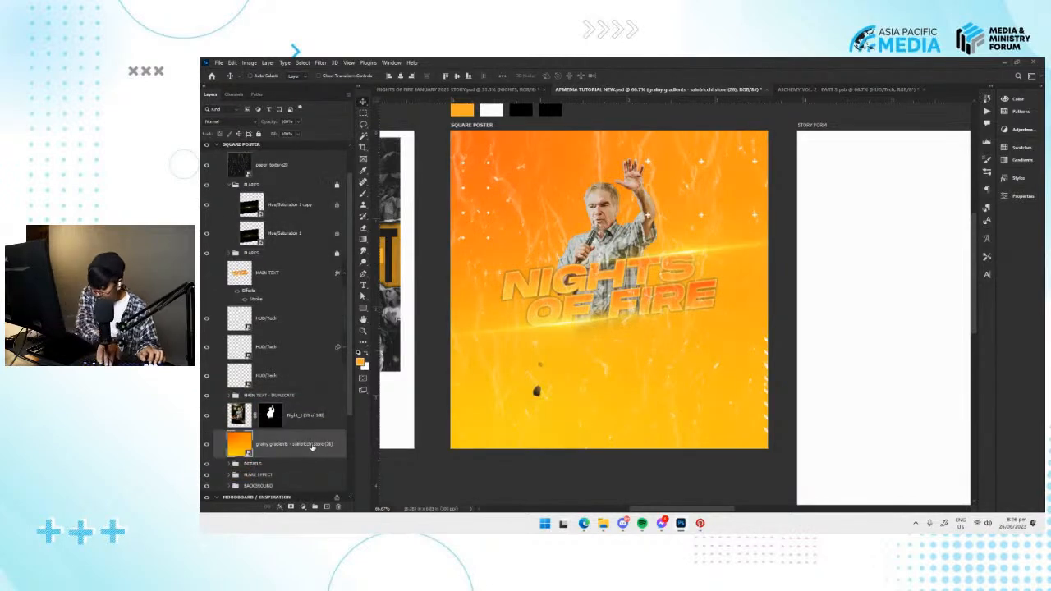
key(ctrl+bracketleft)
key(ctrl+bracketleft)
drag(402, 396, 406, 406)
click(240, 123)
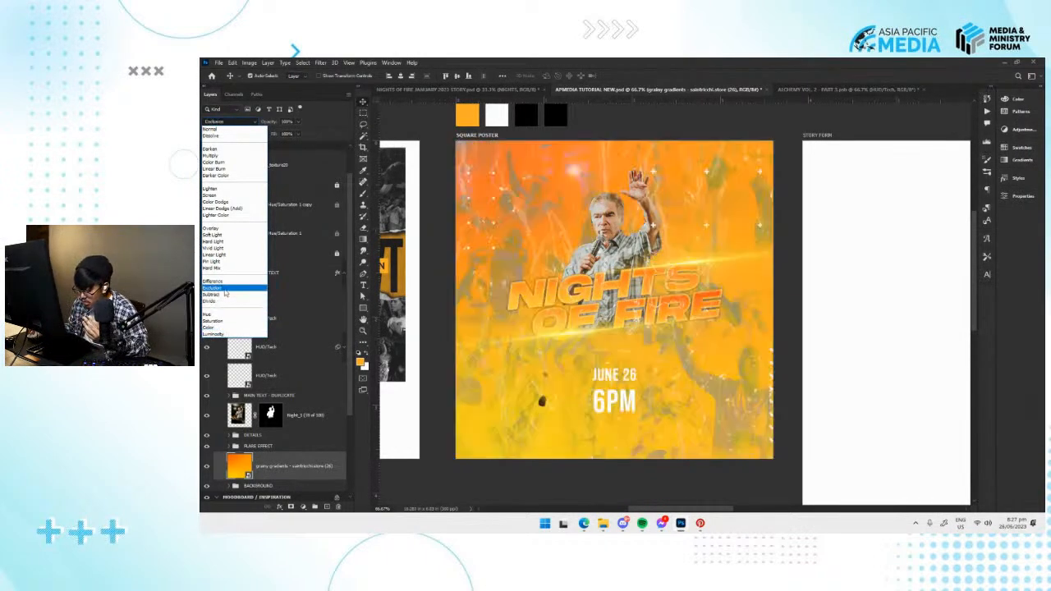
click(236, 231)
Compare the poster with the orange gradient layer hidden and shown, and delete that layer.
click(208, 466)
click(208, 466)
click(207, 466)
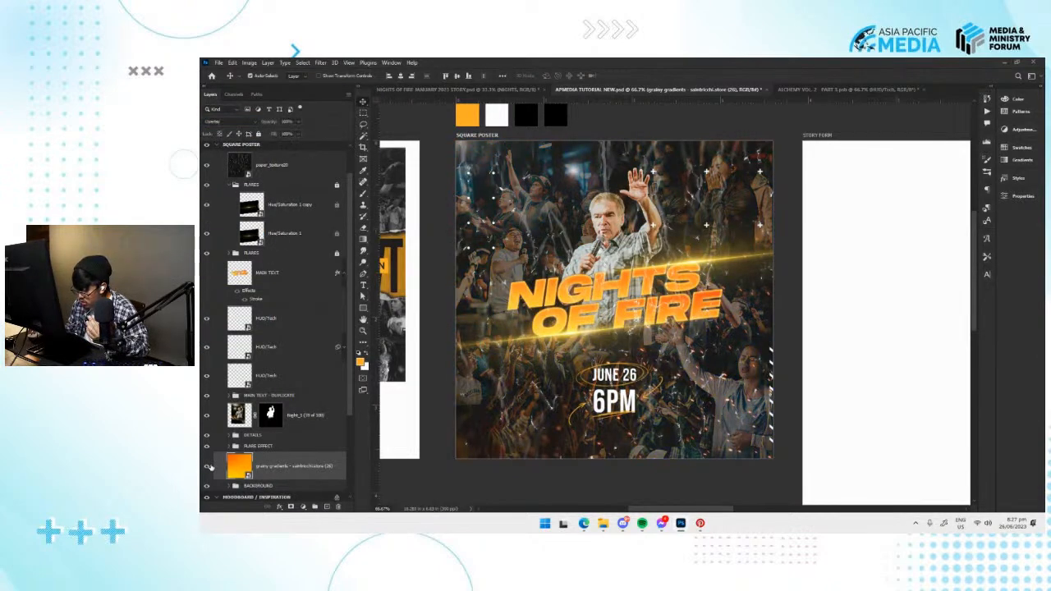
click(207, 467)
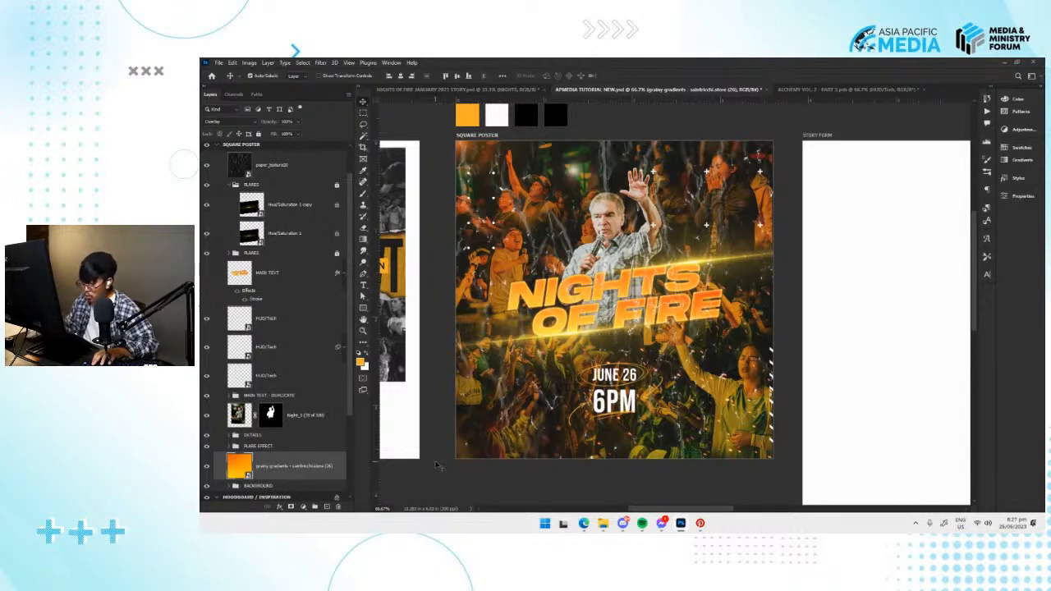
key(Delete)
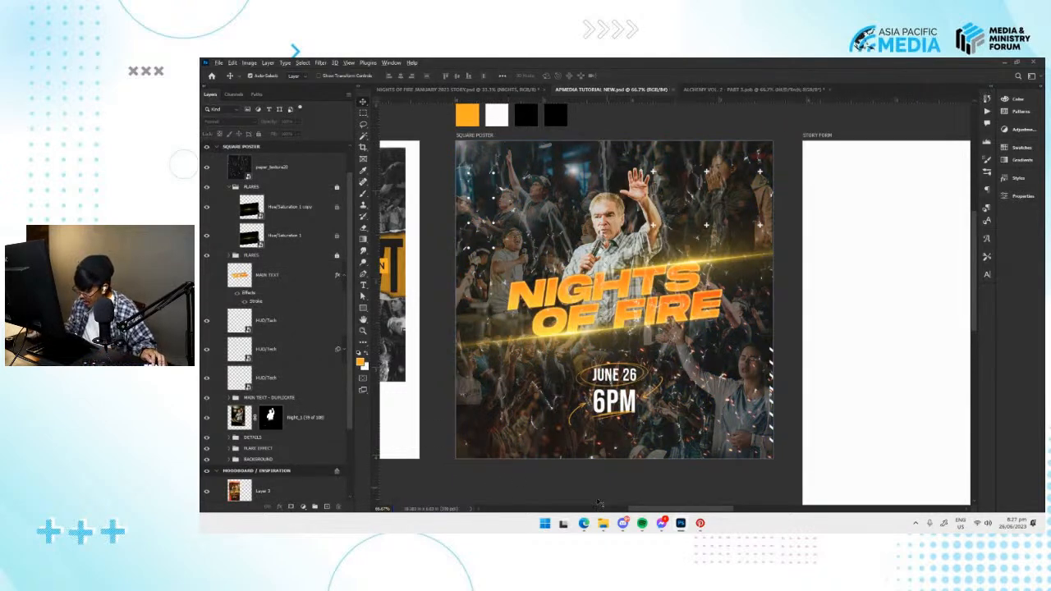
Switch to File Explorer and open the OVERLAYS folder inside GRAPHICS > LIGHTLEAKS OVERLAY.
mouse_move(605, 526)
click(570, 466)
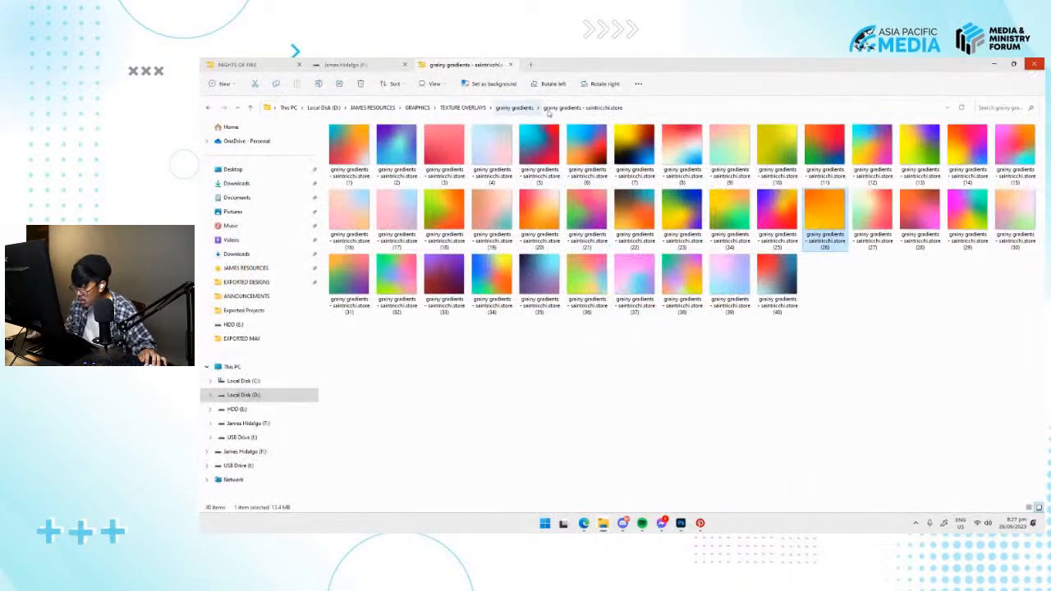
click(514, 107)
click(462, 108)
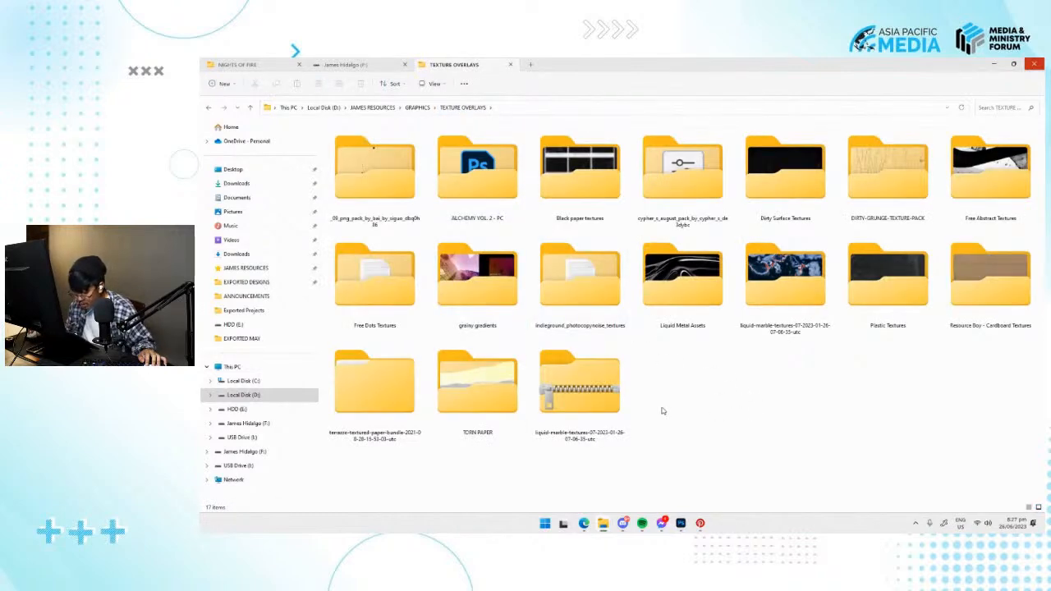
click(417, 108)
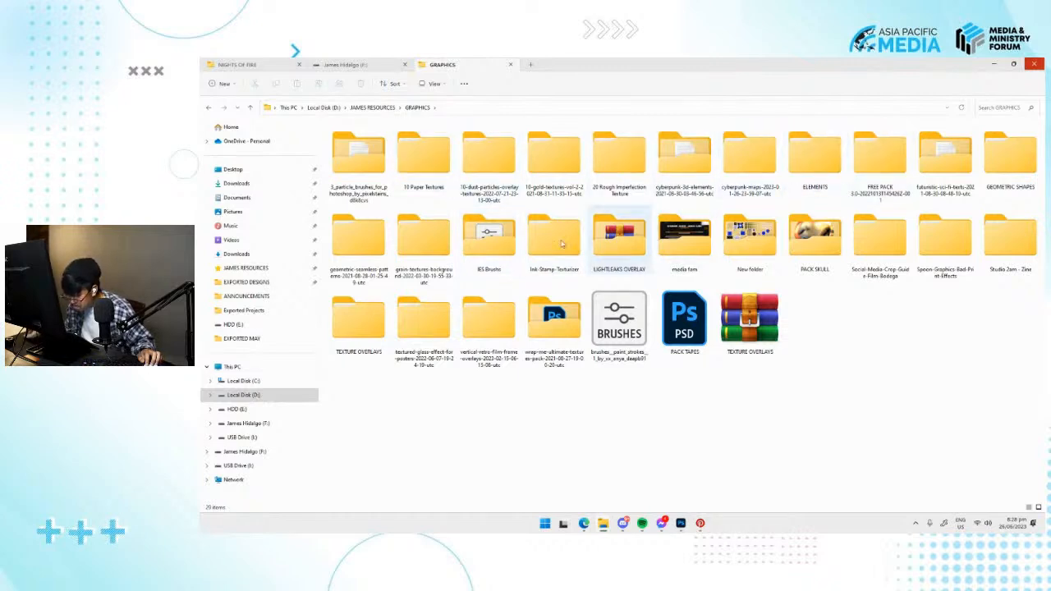
double_click(623, 251)
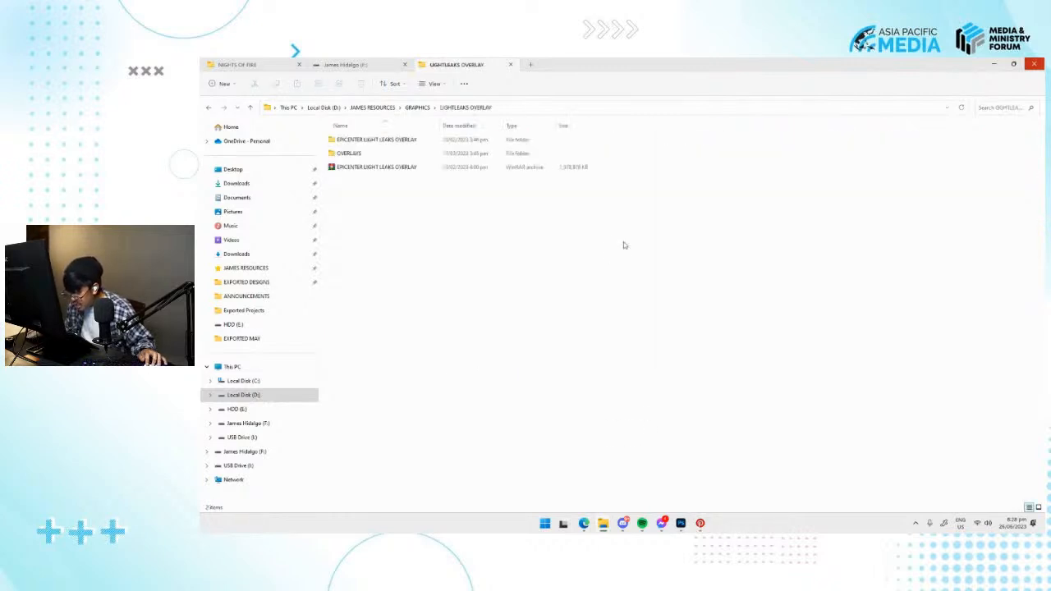
double_click(386, 154)
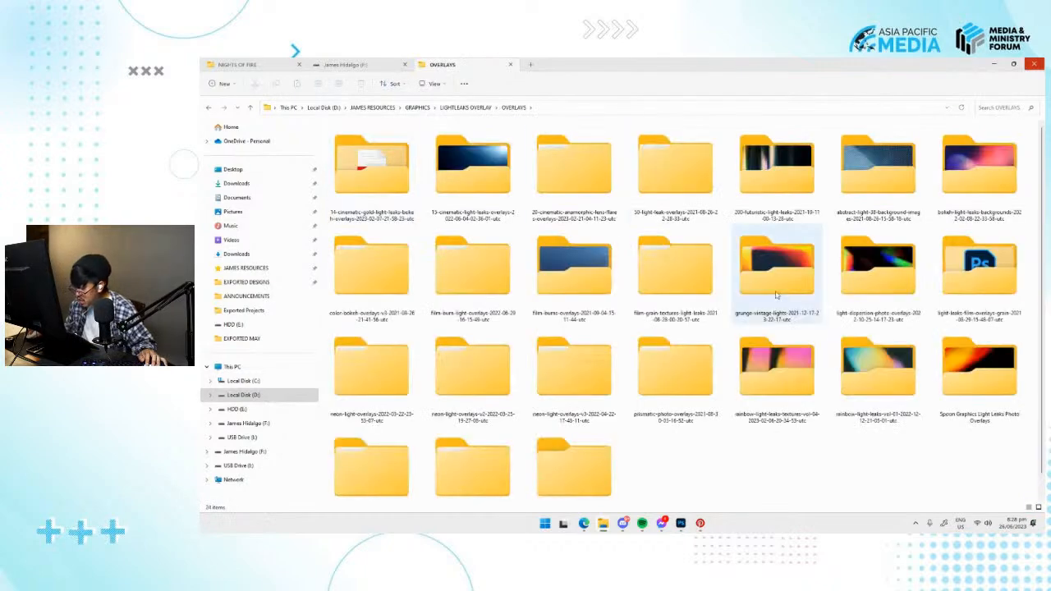
Check the grunge-vintage-lights overlays, return to OVERLAYS, and open the Spoon Graphics Light Leaks Photo Overlays folder.
scroll(713, 355, down, 1)
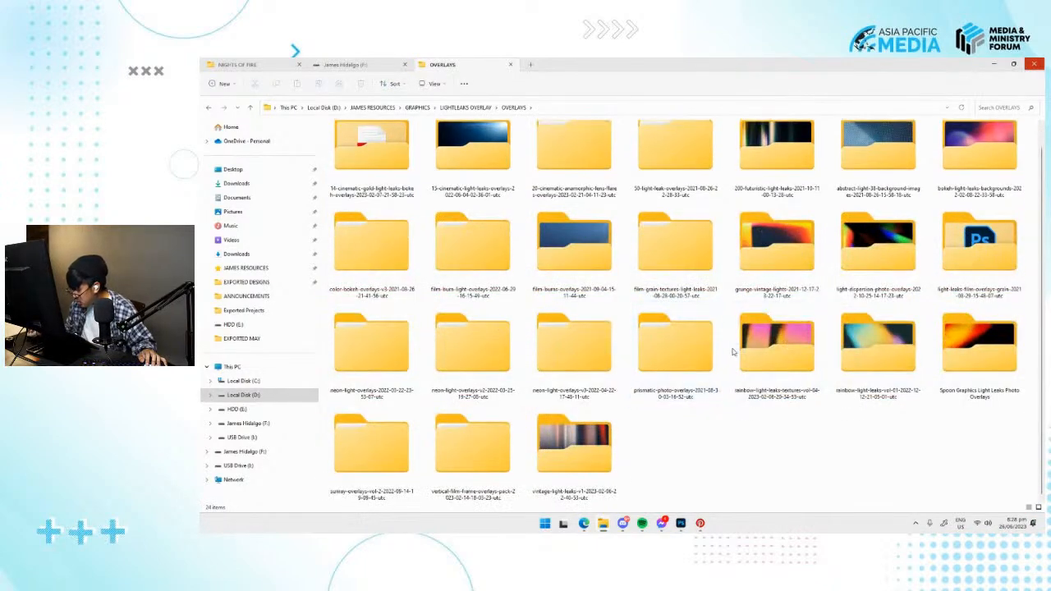
double_click(775, 238)
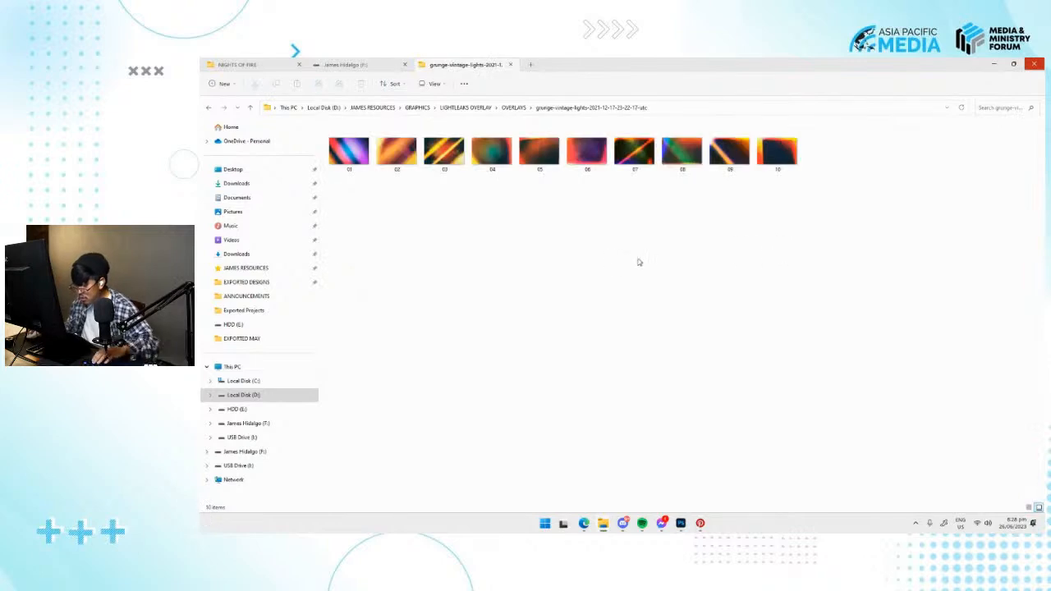
key(alt+Left)
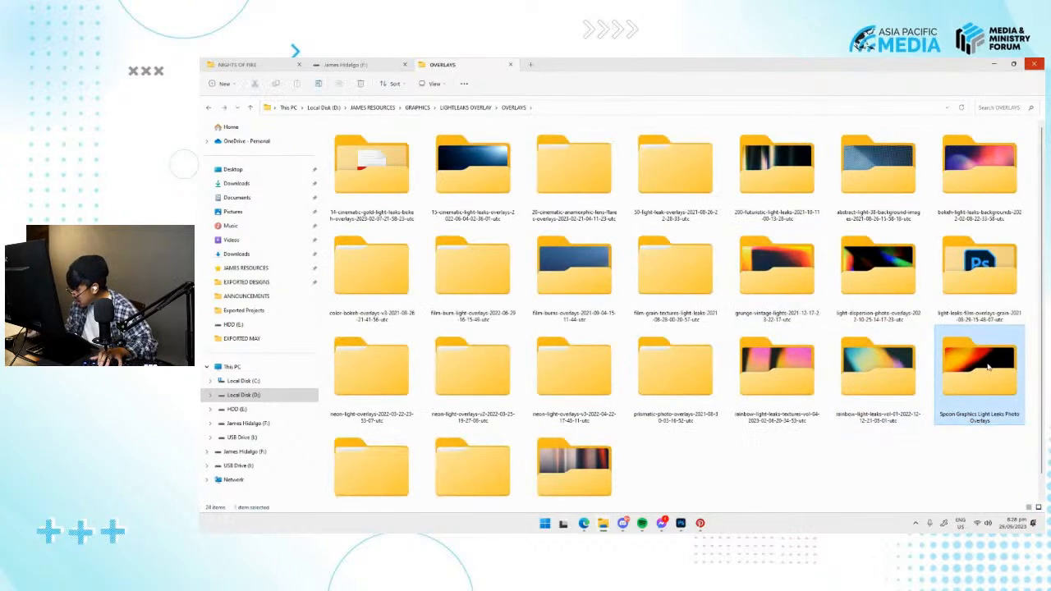
double_click(979, 374)
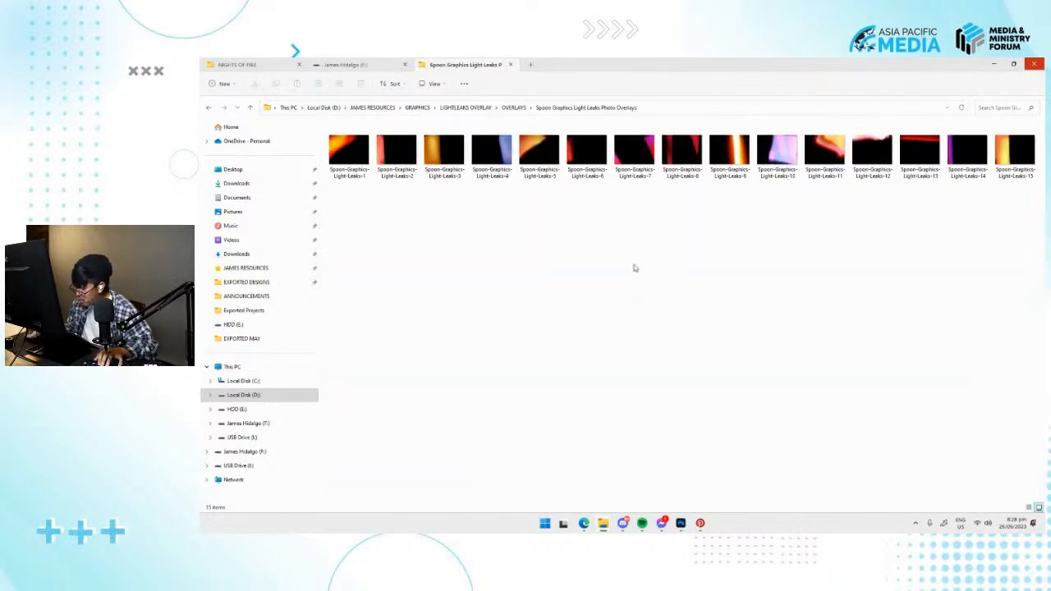
Place the Spoon-Graphics-Light-Leaks-15 image into the Photoshop document, directly above the masked speaker photo layer.
drag(1014, 152, 593, 358)
key(Escape)
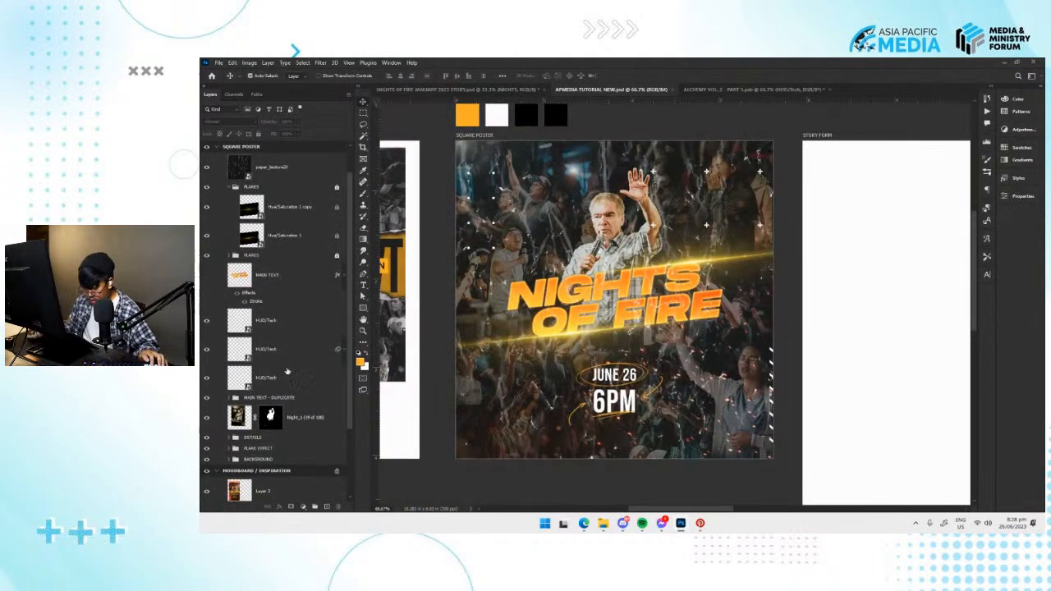
click(301, 428)
key(alt+Tab)
drag(1014, 154, 666, 345)
key(alt+Tab)
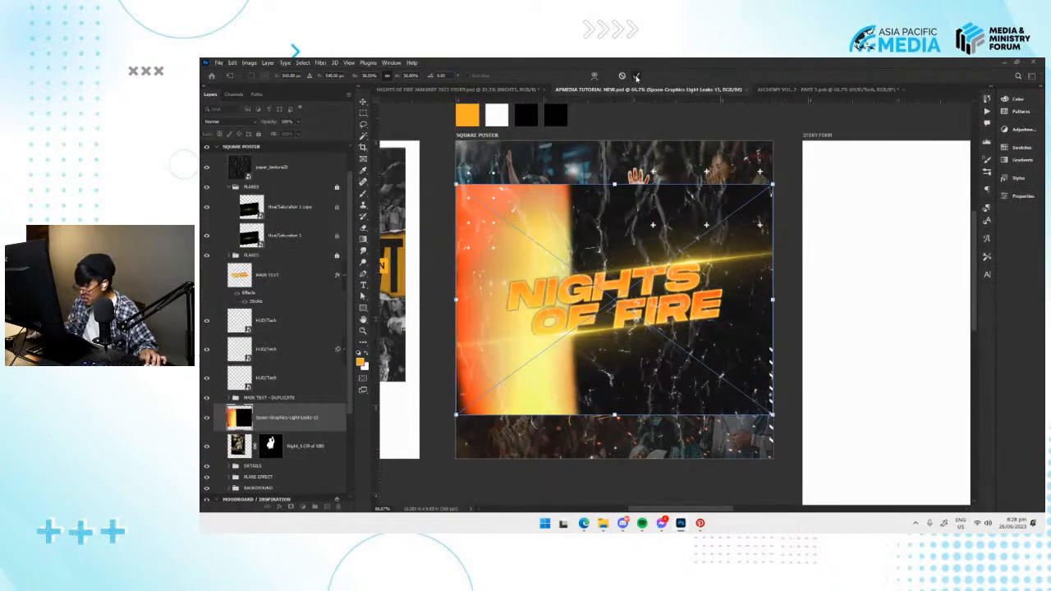
Enlarge the light leak beyond the square poster, shift it toward the left edge, and set its blend mode to Screen.
drag(771, 416, 845, 485)
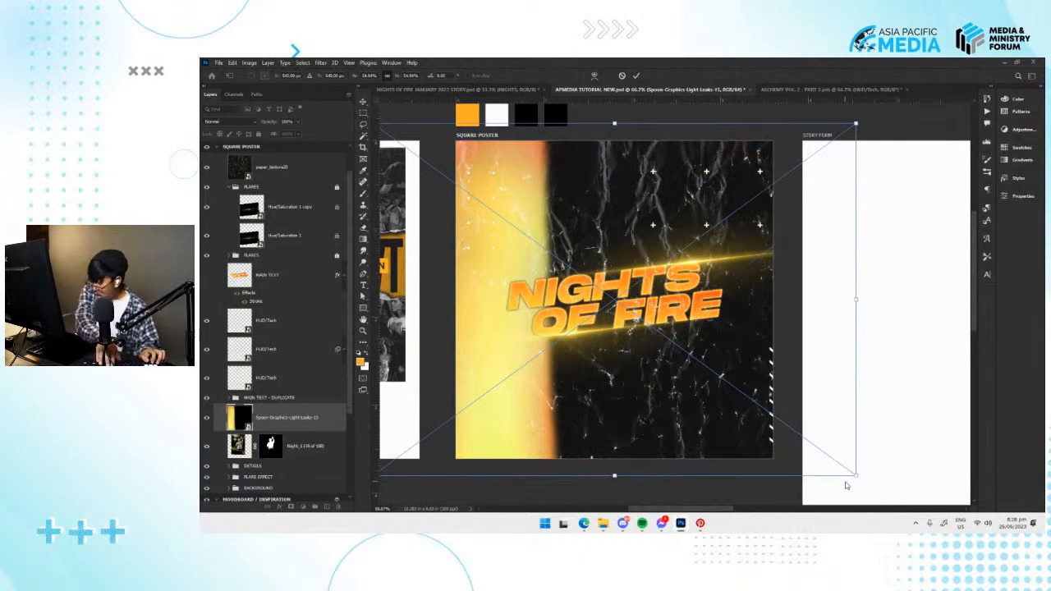
drag(600, 390, 574, 375)
key(Return)
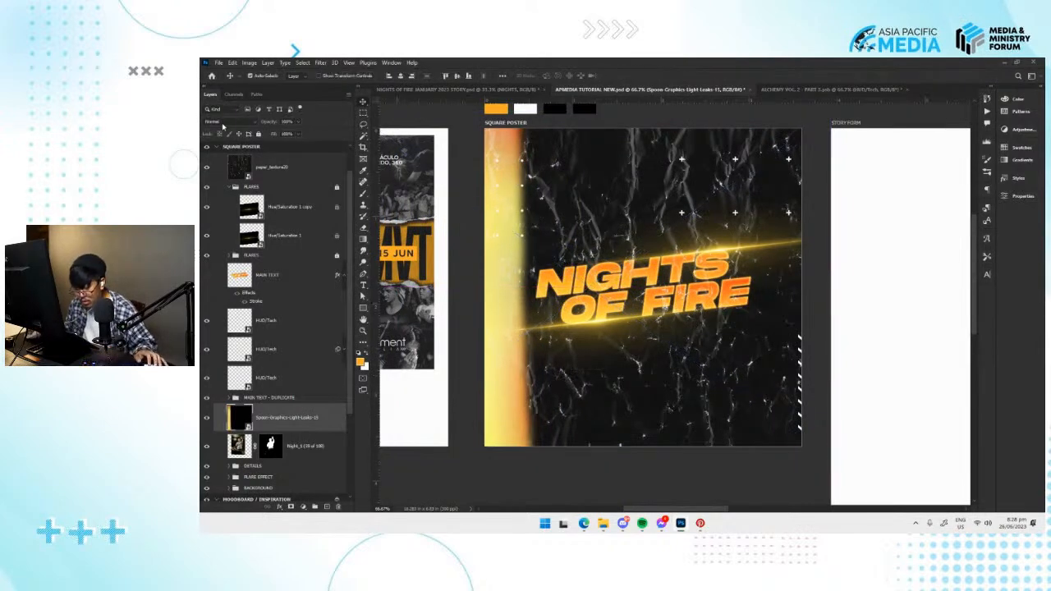
click(220, 122)
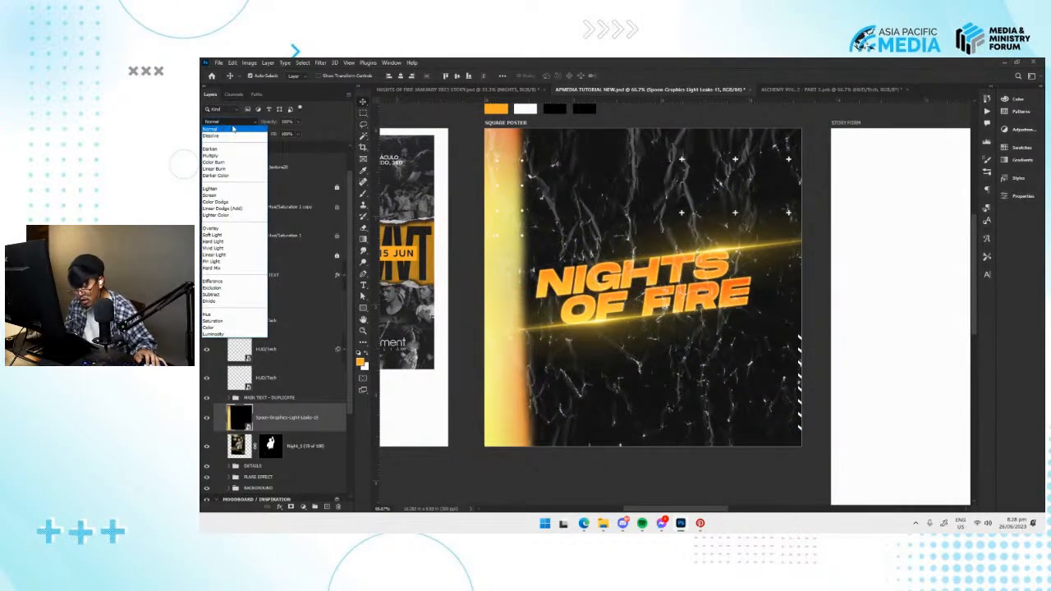
click(220, 197)
Rotate the light leak to horizontal and position its glow along the square poster's bottom edge, saving the document along the way.
key(ctrl+t)
drag(576, 410, 557, 405)
key(Return)
key(ctrl+minus)
key(ctrl+s)
key(ctrl+t)
drag(788, 460, 708, 173)
drag(679, 377, 744, 430)
drag(800, 359, 807, 358)
key(Return)
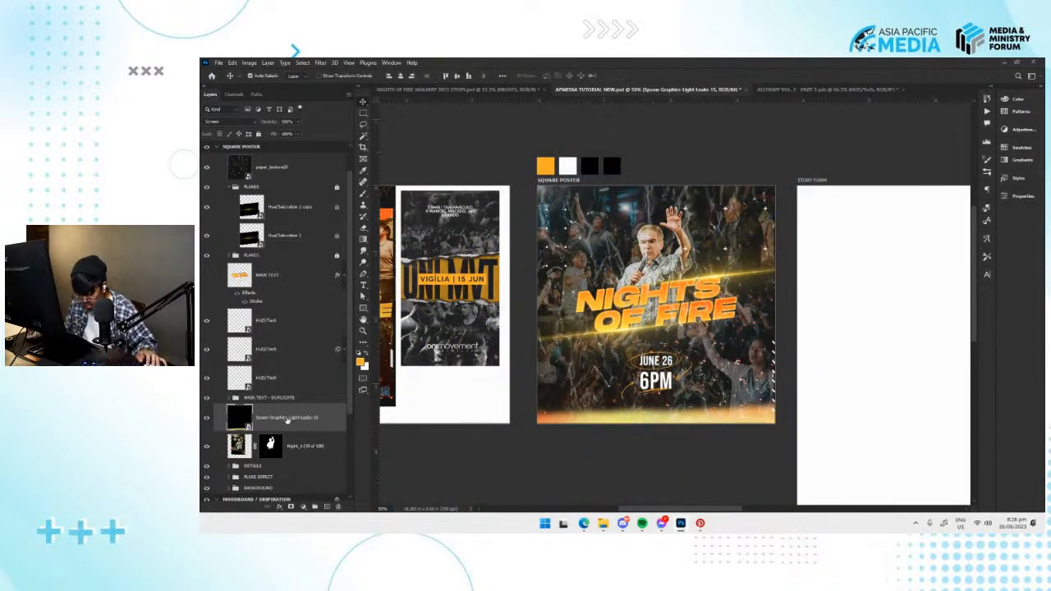
Clip a Hue/Saturation adjustment to the light leak layer, shifting the hue to a pinkish red and raising the saturation.
click(302, 507)
click(405, 492)
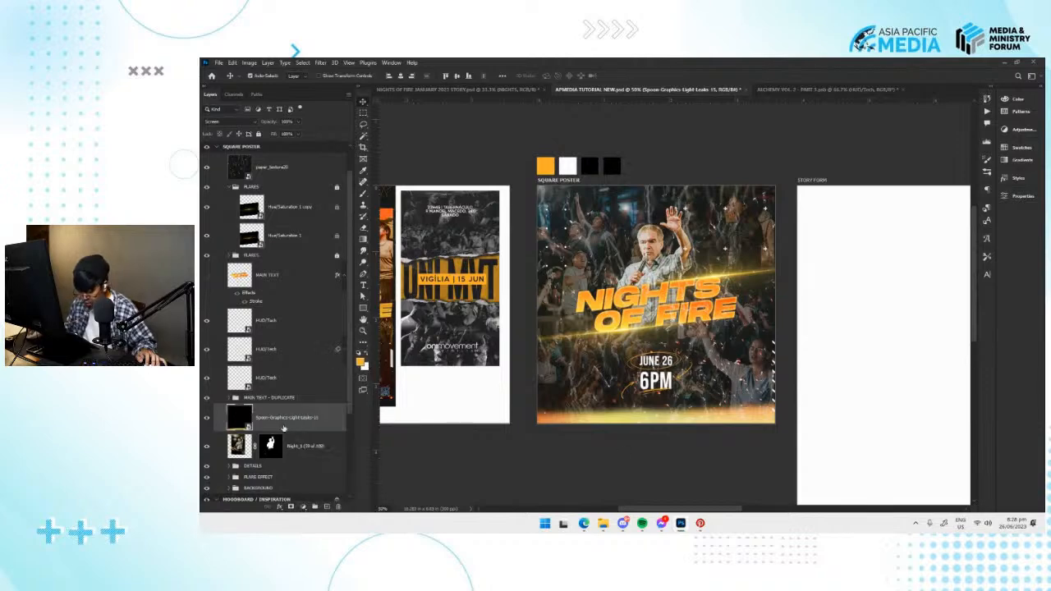
click(303, 506)
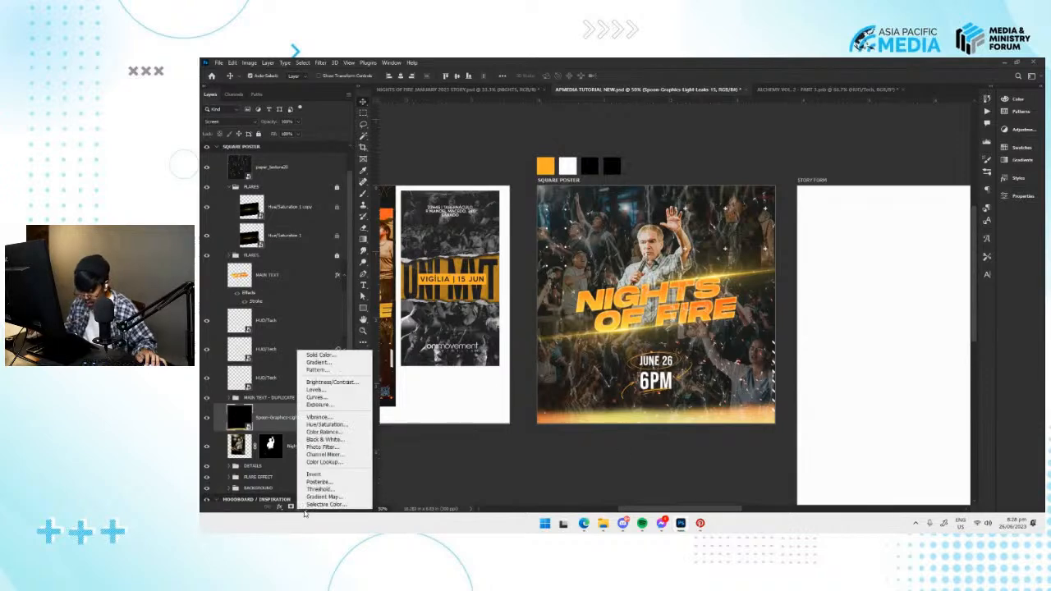
click(325, 424)
right_click(324, 422)
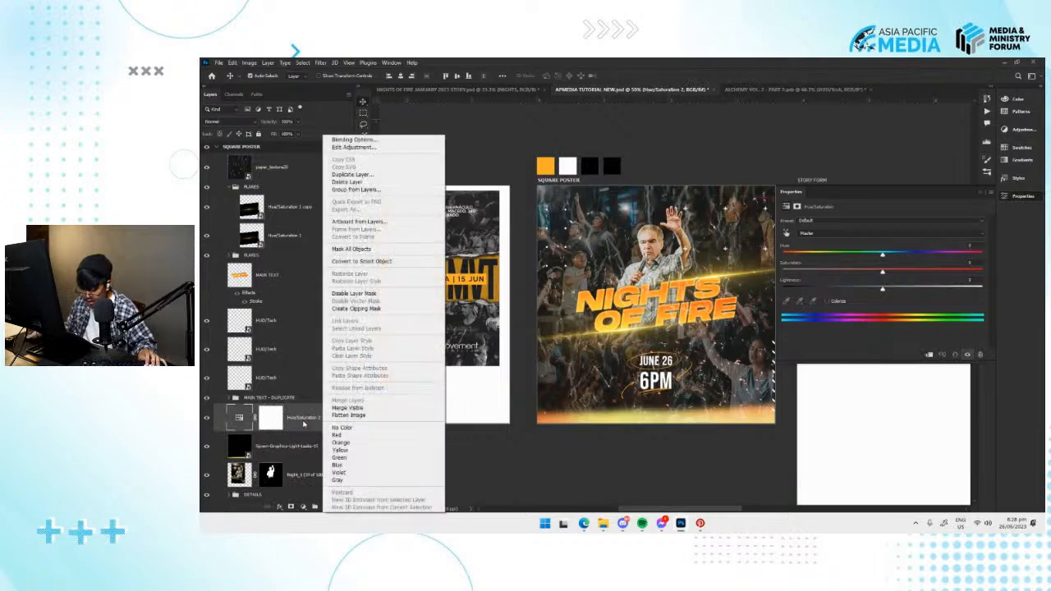
click(369, 309)
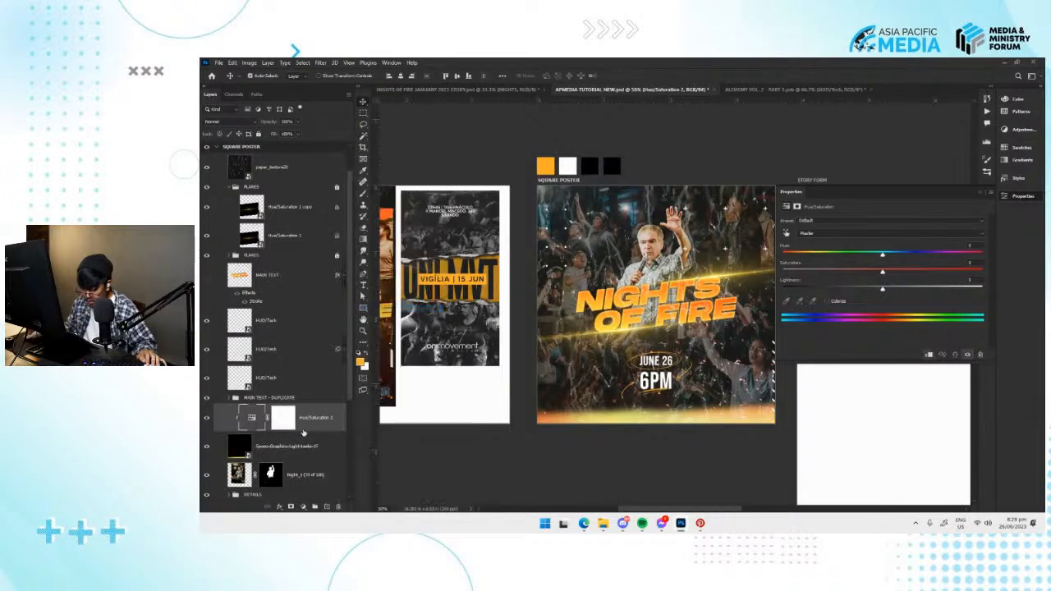
drag(884, 257, 841, 257)
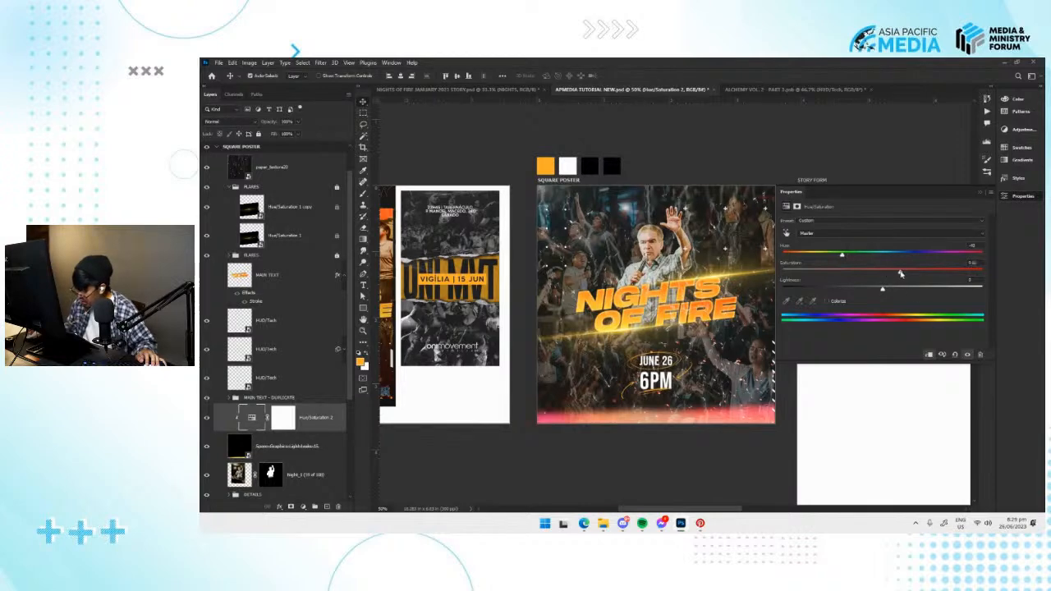
click(1022, 198)
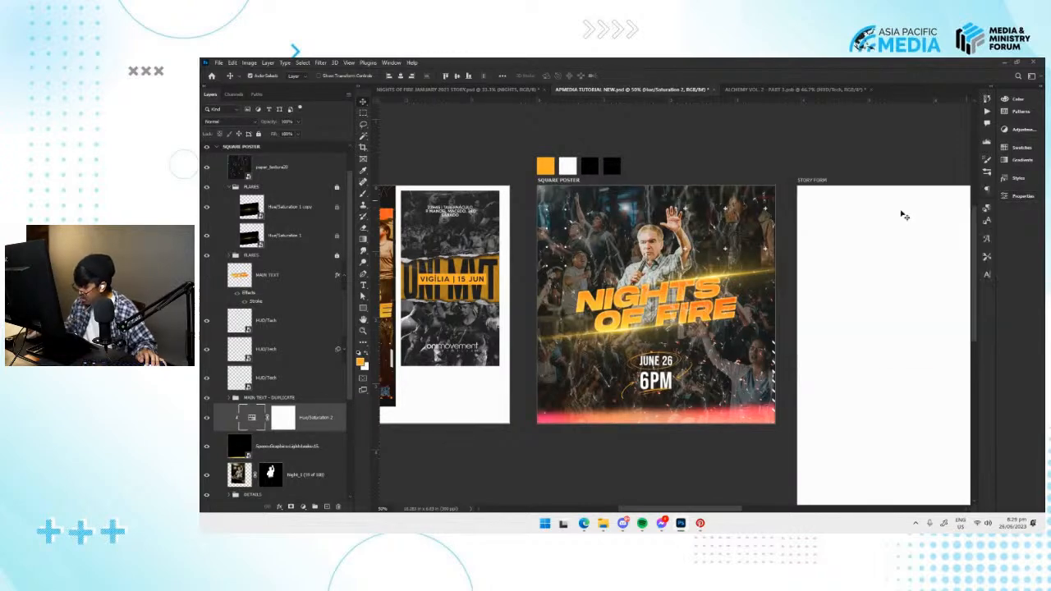
Try converting the light leak and its Hue/Saturation adjustment into one smart object with Screen blending.
shift+click(326, 451)
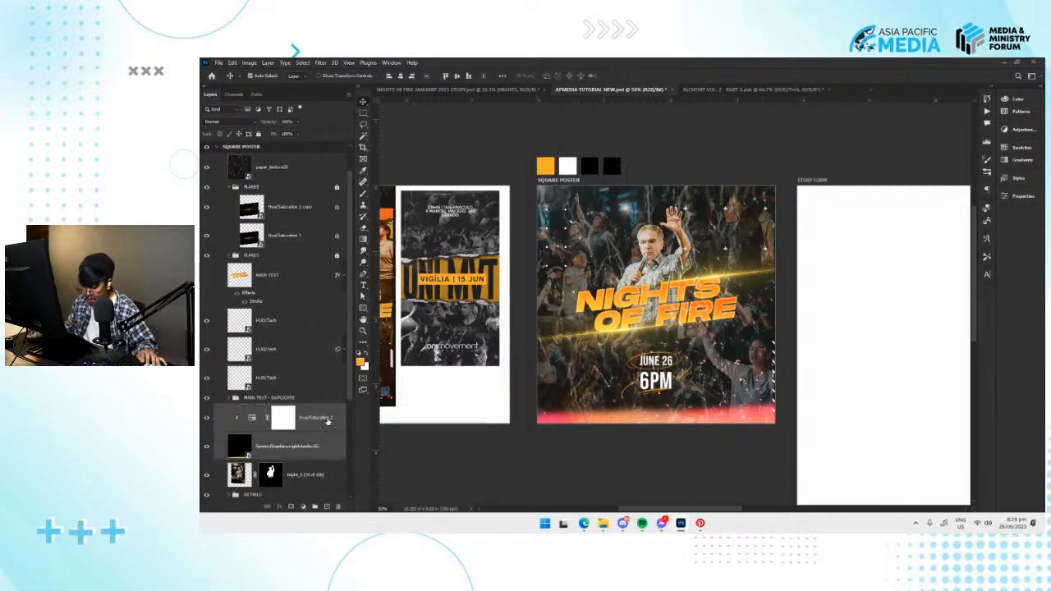
right_click(322, 426)
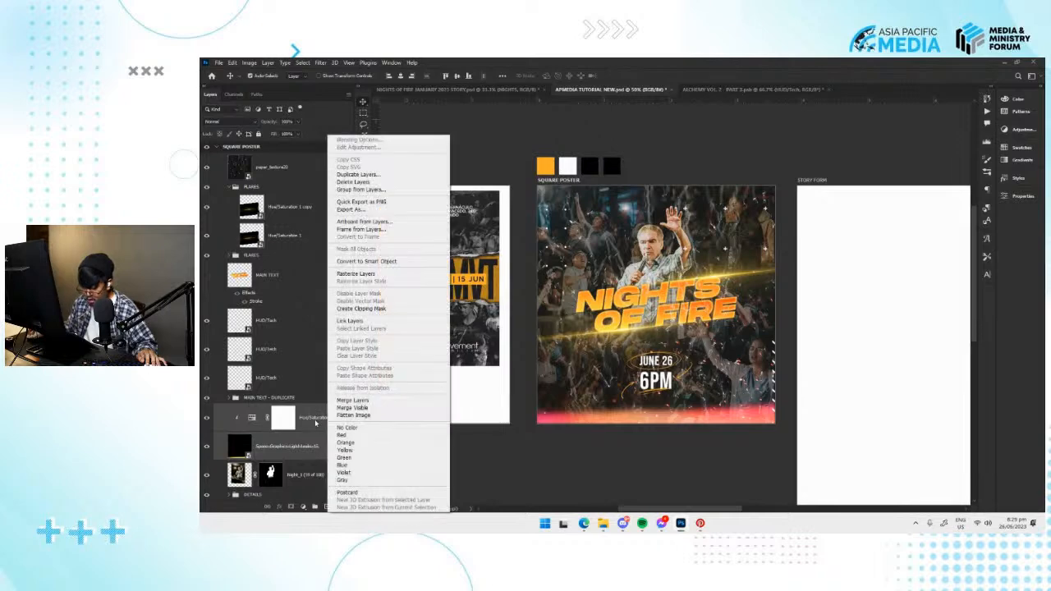
click(361, 261)
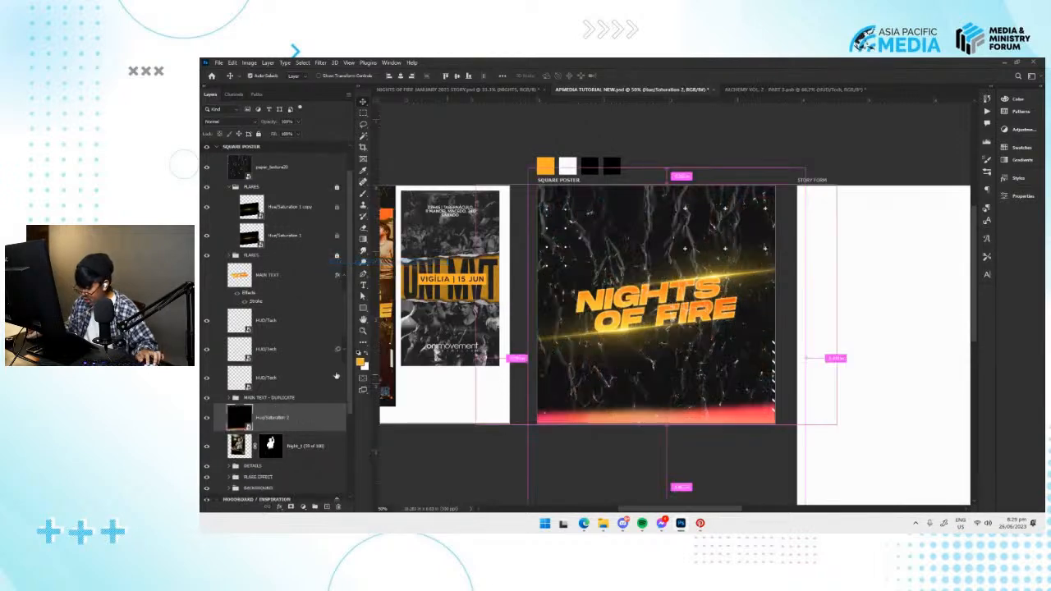
click(218, 121)
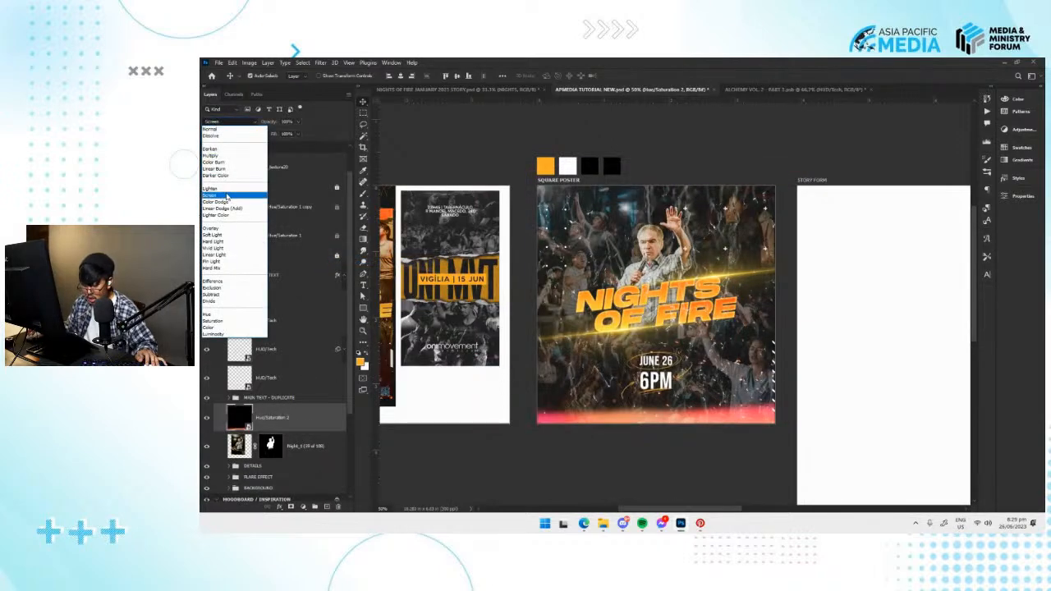
click(222, 197)
Undo the light leak's small move, its Screen blending and the smart object conversion.
drag(738, 418, 739, 420)
key(ctrl+z)
click(710, 439)
click(308, 426)
key(ctrl+z)
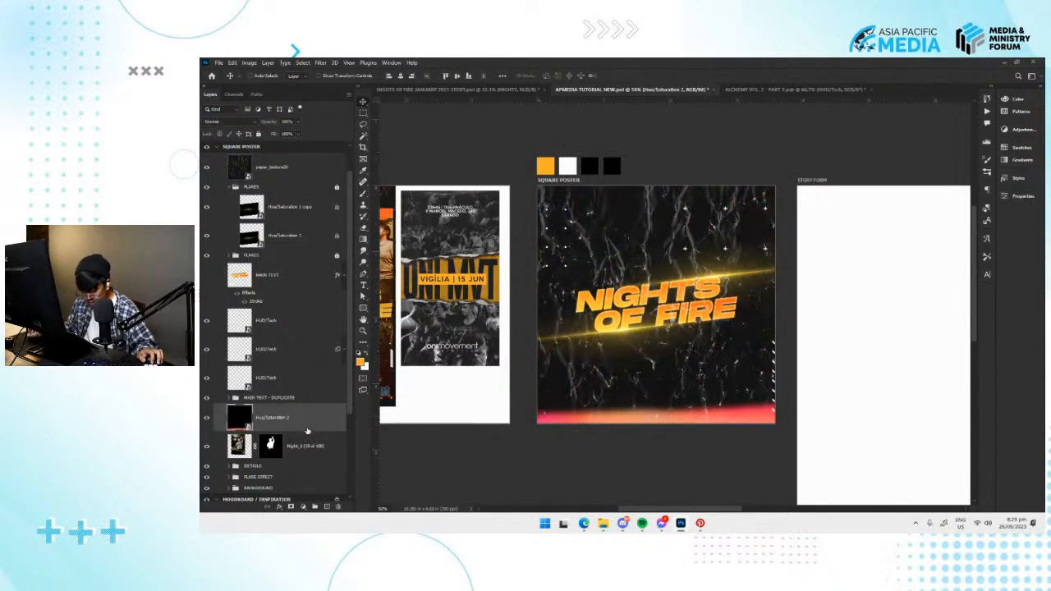
key(ctrl+z)
Combine the light leak and its clipped Hue/Saturation adjustment into a smart object and set its blend mode to Screen.
click(332, 447)
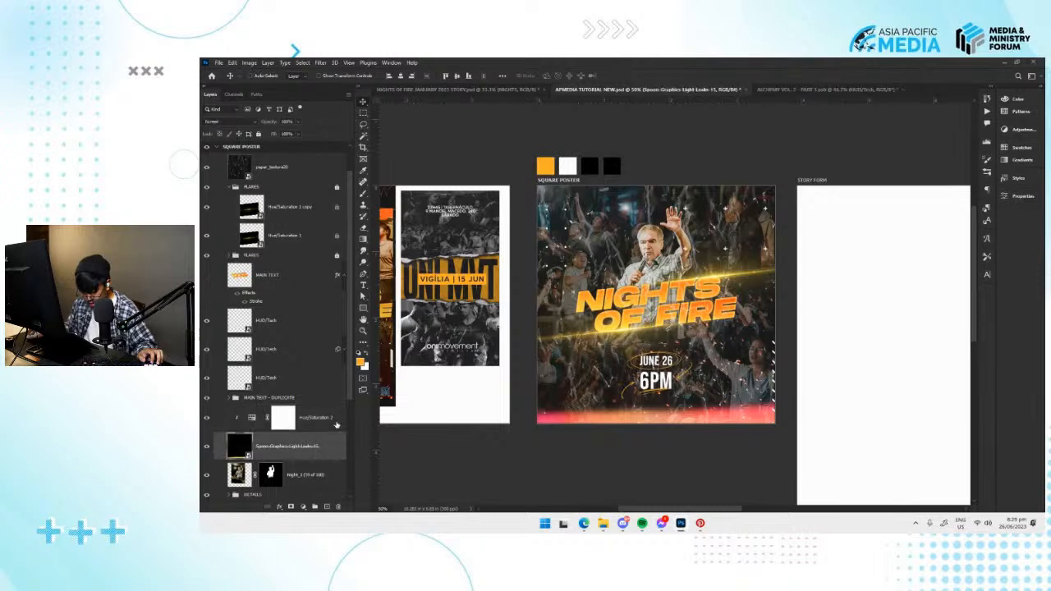
click(333, 423)
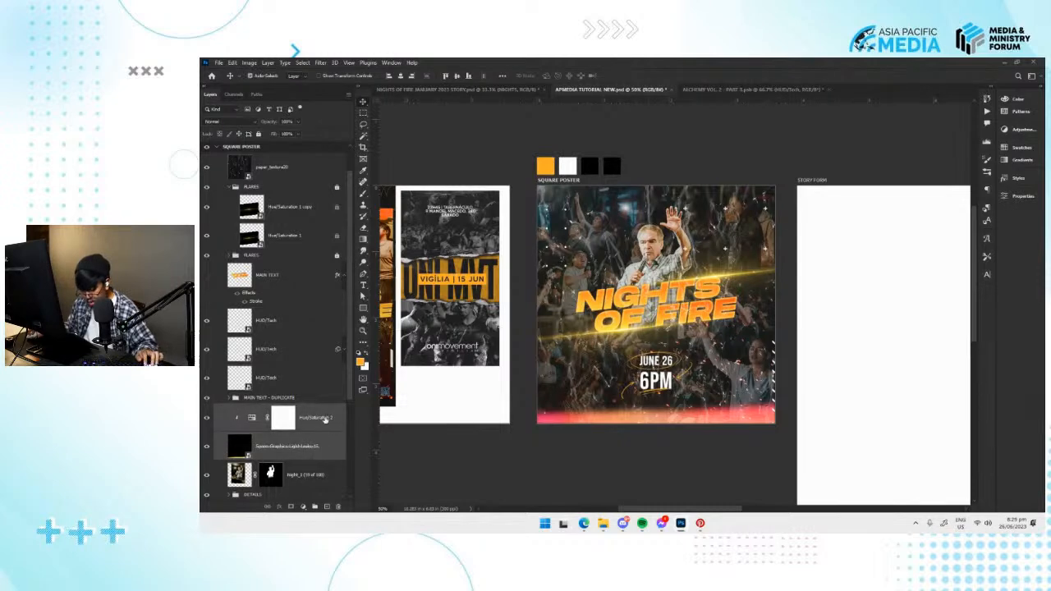
right_click(325, 418)
click(361, 261)
click(230, 122)
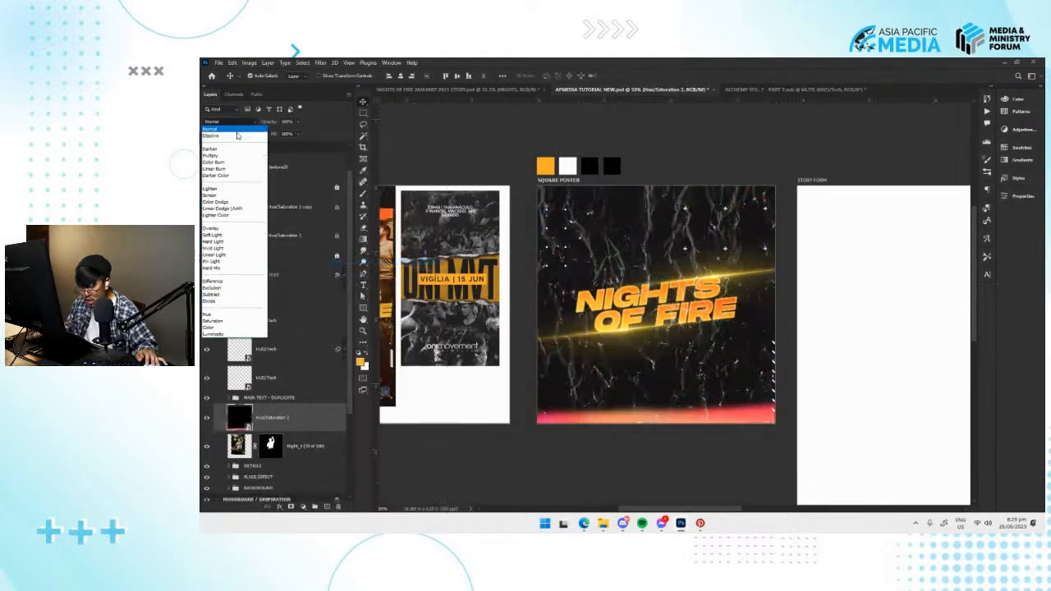
click(215, 195)
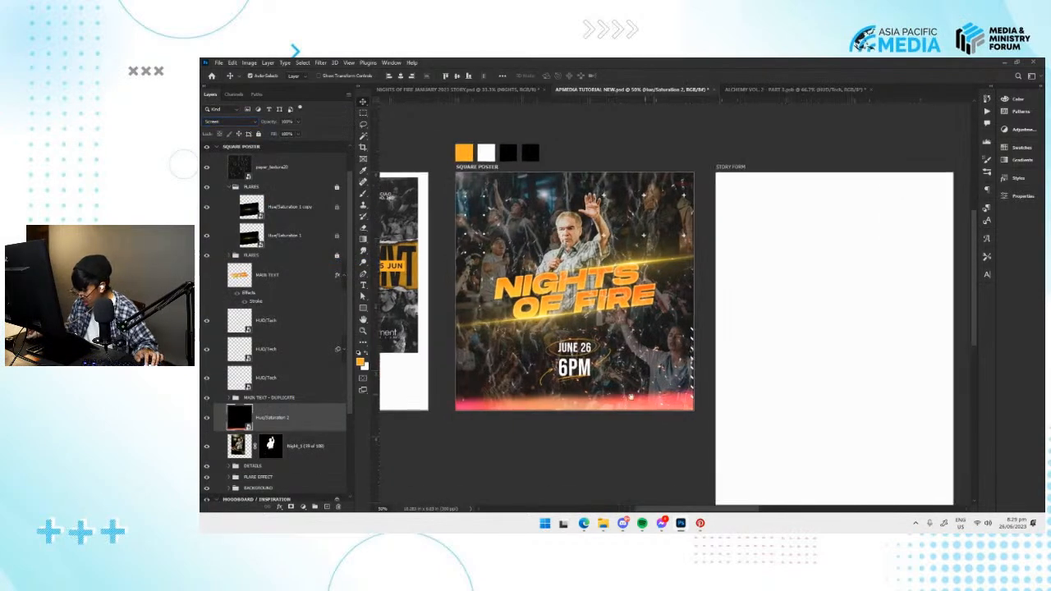
Move the pink light leak slightly lower on the square poster's bottom edge and save the document.
key(ctrl+t)
drag(668, 387, 668, 395)
key(Return)
click(665, 464)
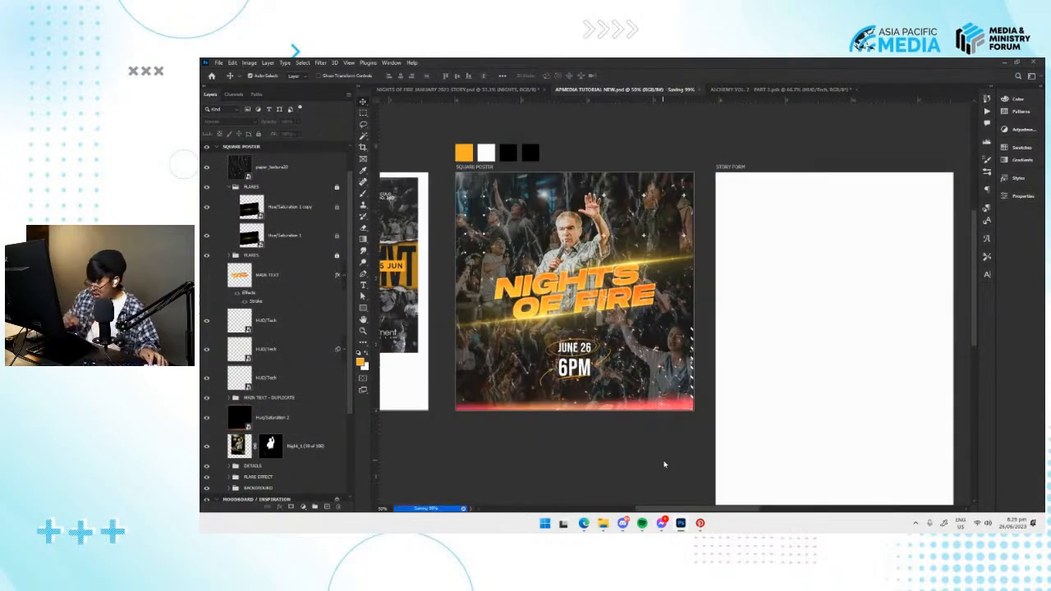
Switch to File Explorer and place image 10 from the bokeh-light-leaks-backgrounds overlays folder onto the square poster.
key(alt+Tab)
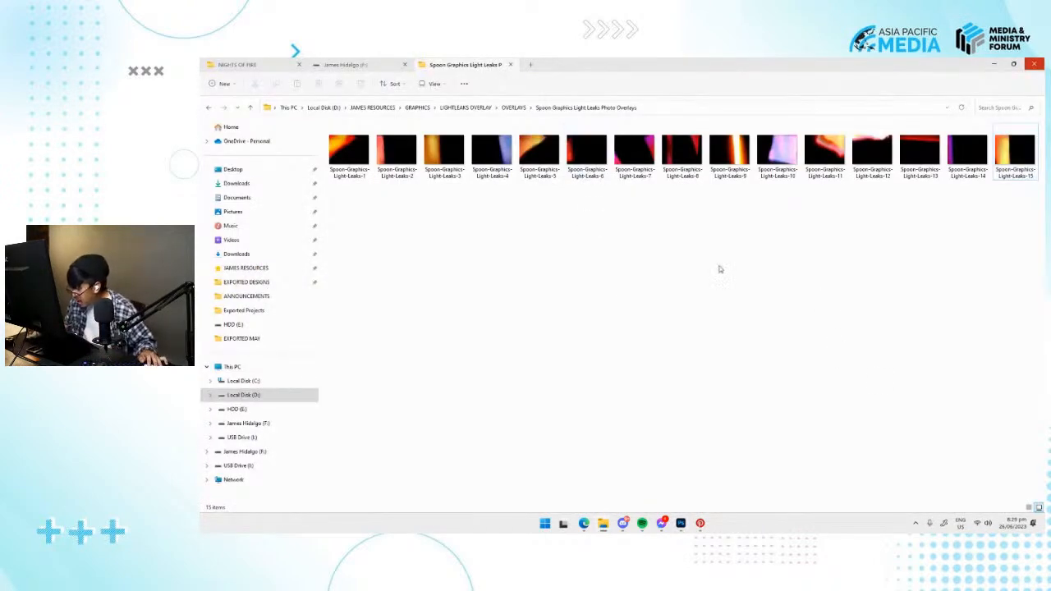
click(513, 107)
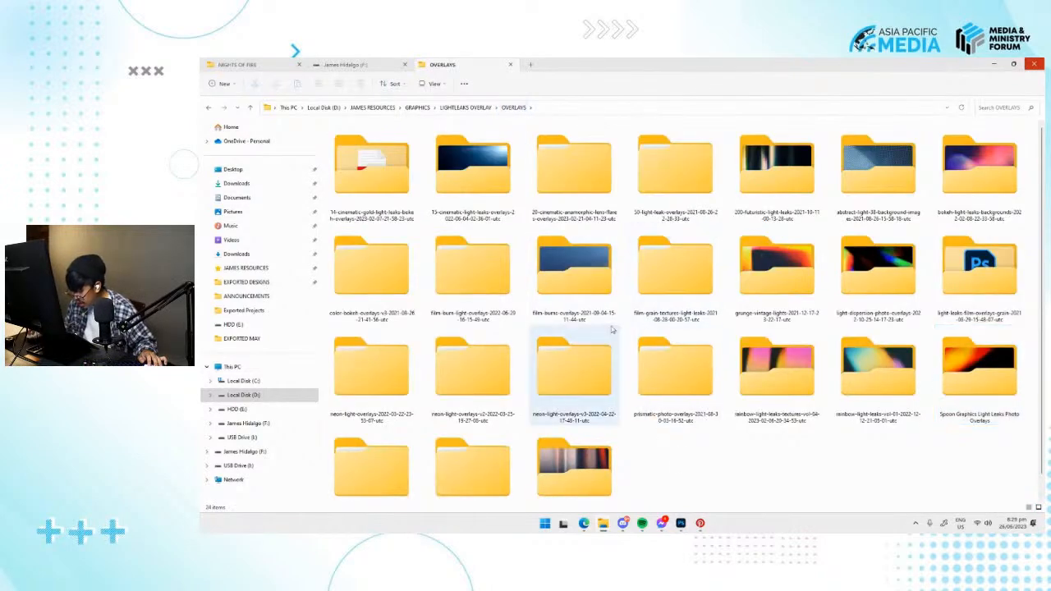
double_click(775, 270)
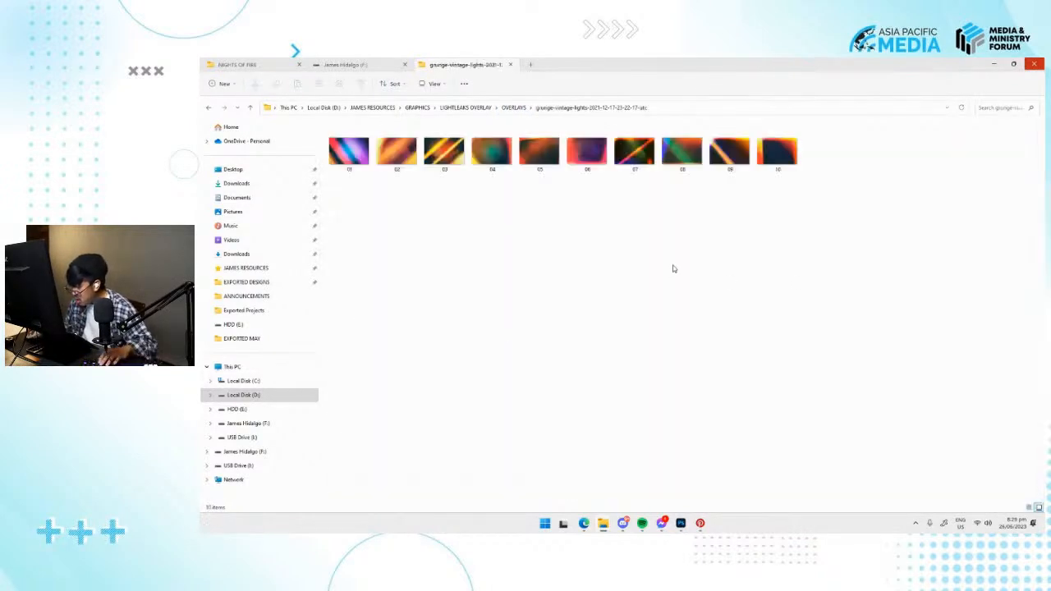
key(alt+Left)
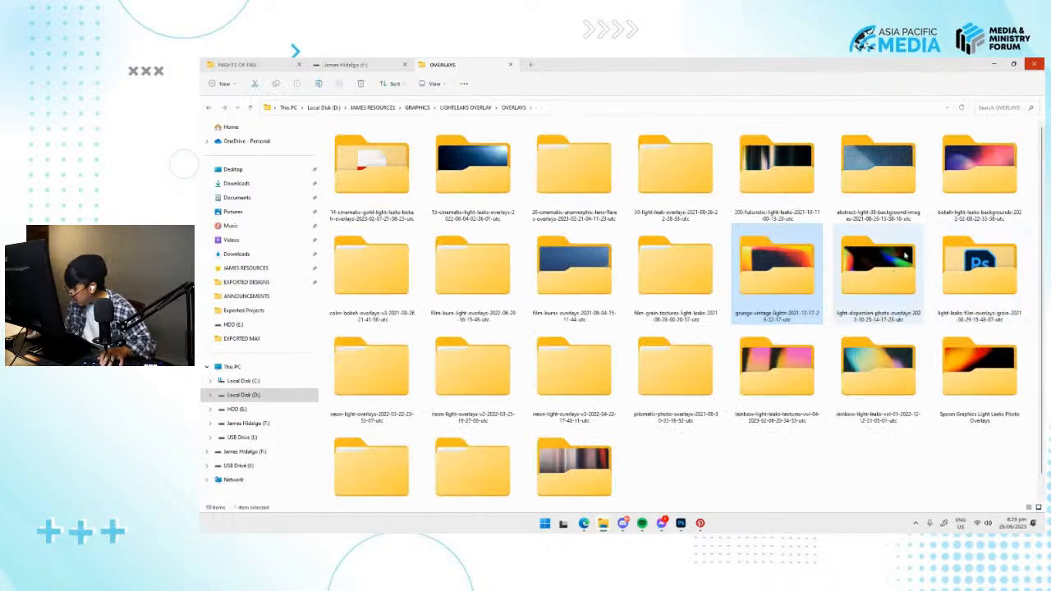
double_click(956, 201)
drag(776, 151, 601, 353)
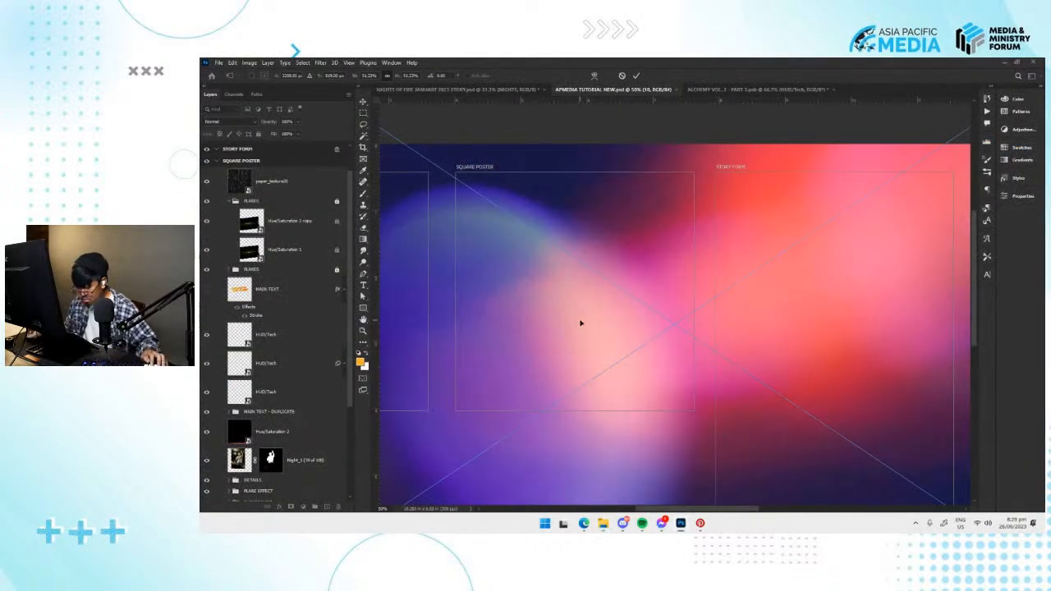
key(Escape)
key(alt+Tab)
drag(778, 152, 736, 453)
key(alt+Tab)
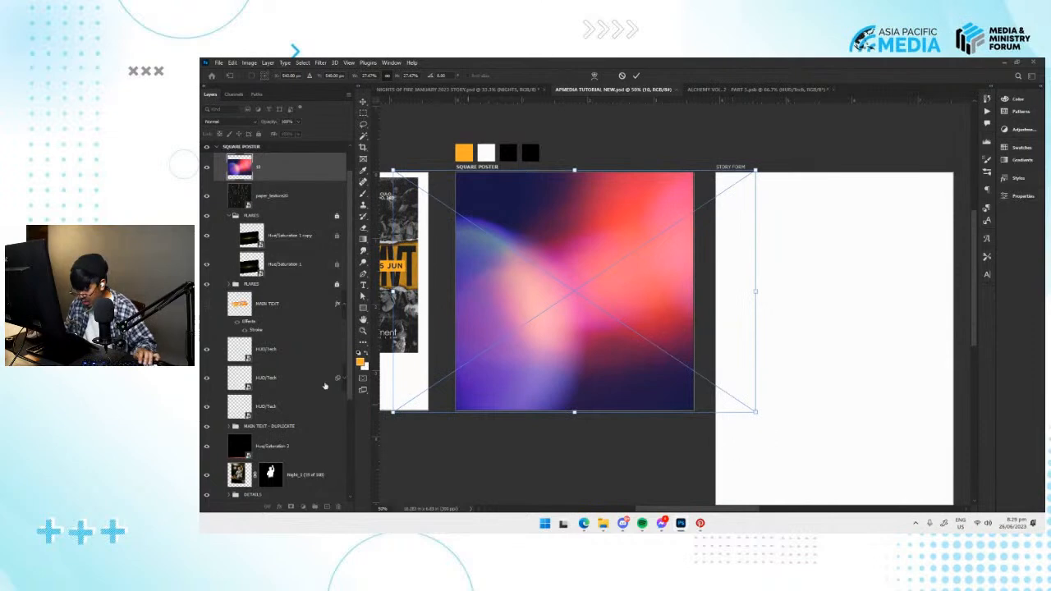
key(Return)
Set the colourful light leak's blend mode to Screen and scale it down very slightly over the square poster.
click(233, 122)
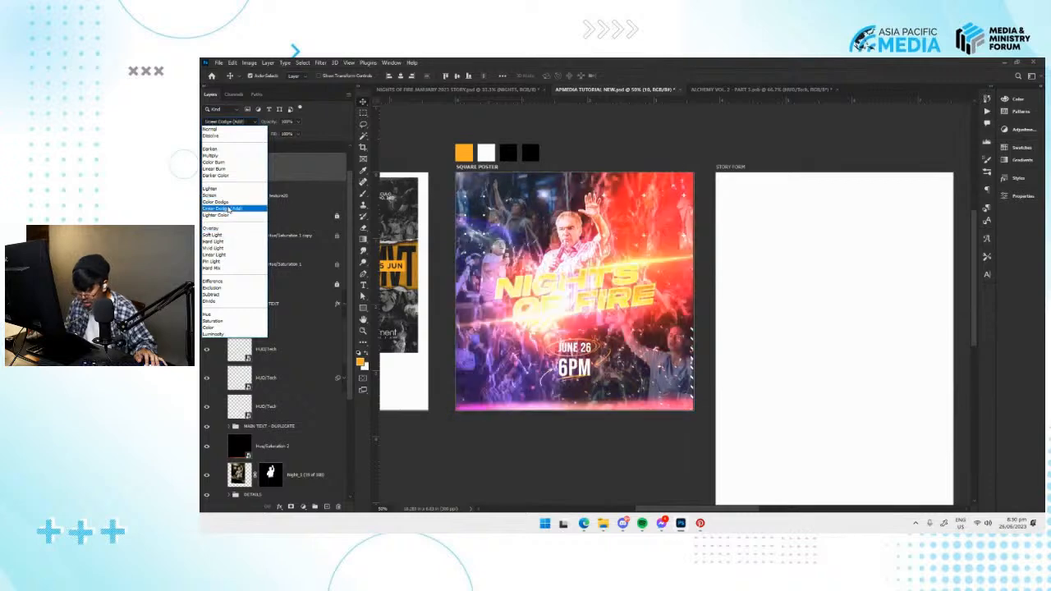
click(215, 194)
key(ctrl+t)
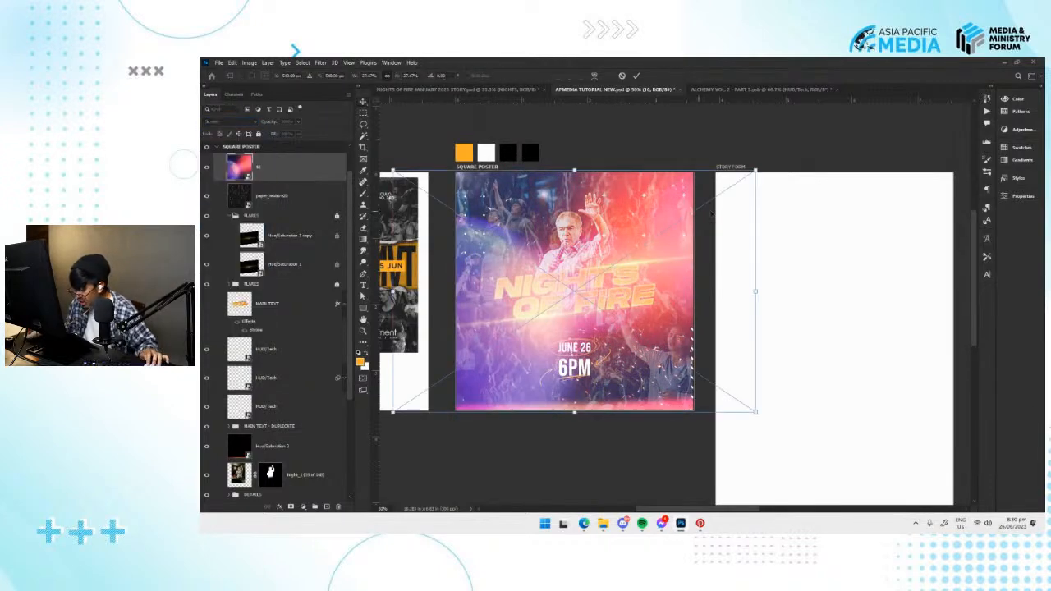
mouse_move(756, 170)
mouse_down()
mouse_move(747, 176)
mouse_move(754, 171)
mouse_up()
key(Return)
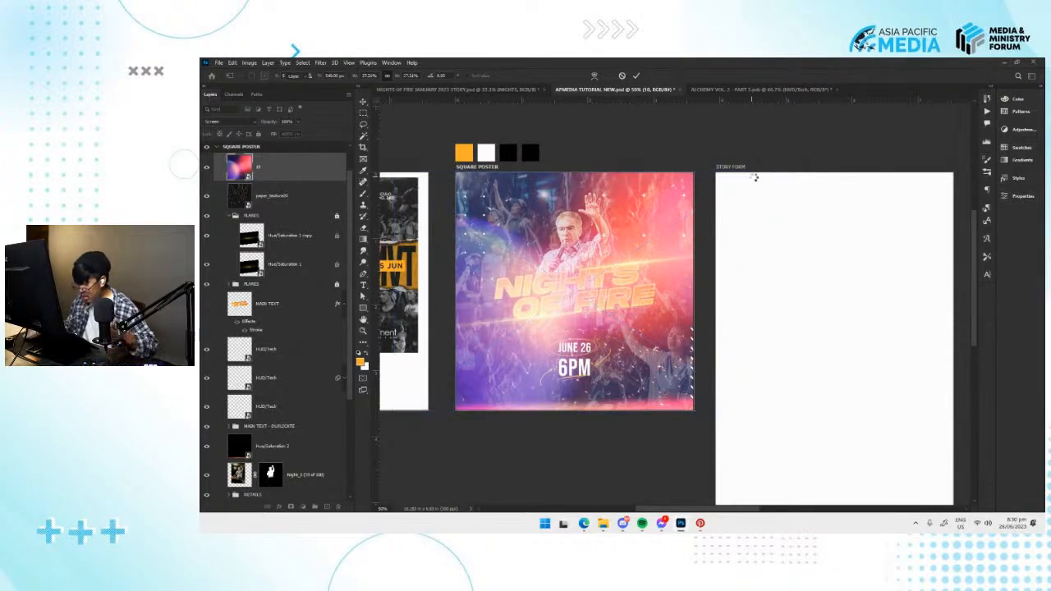
Move the colourful light leak layer directly above the masked speaker photo, lower its opacity and save the document.
drag(276, 177, 305, 451)
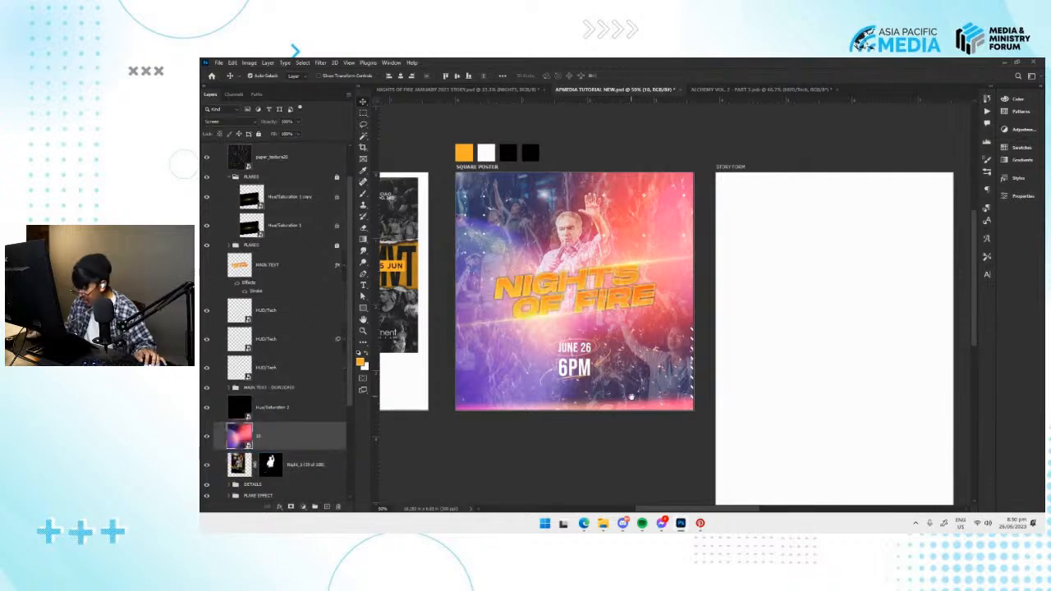
drag(631, 397, 637, 410)
drag(301, 122, 275, 135)
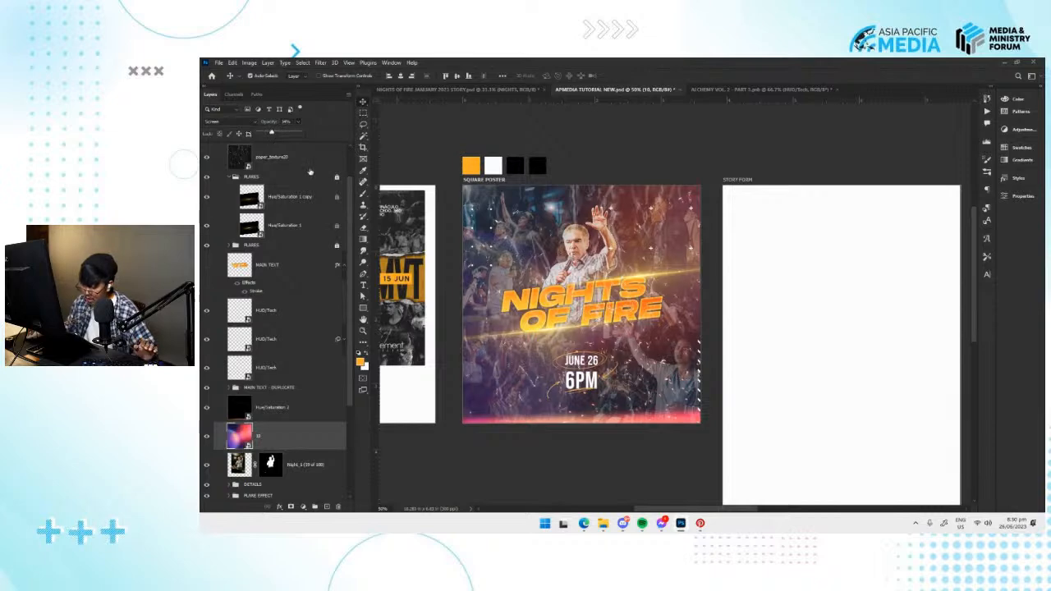
click(470, 463)
key(ctrl+s)
Fine-tune the opacity of the colourful light leak layer and save the document again.
click(279, 439)
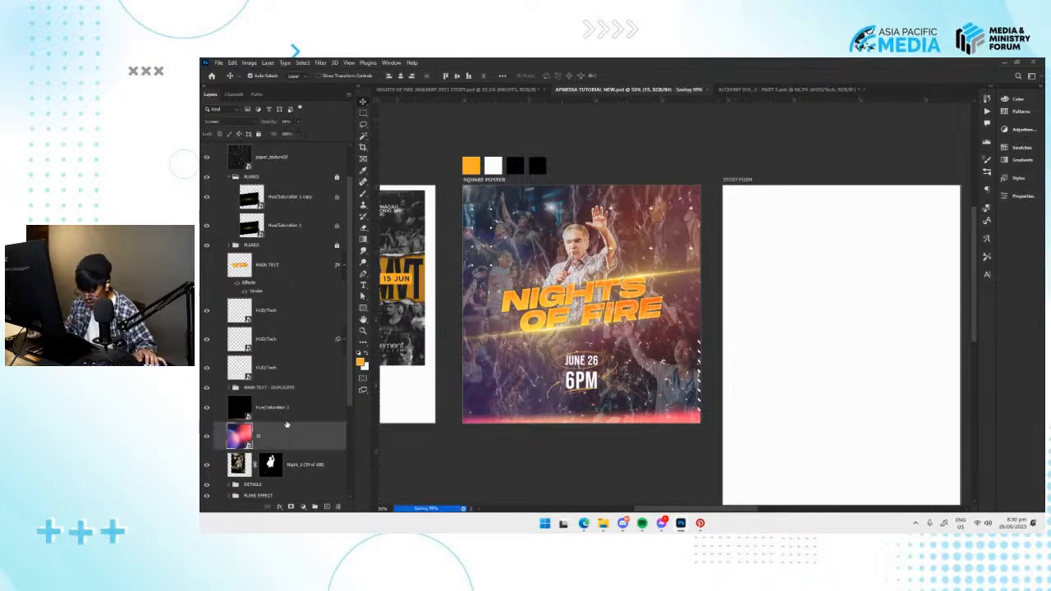
click(299, 122)
drag(293, 134, 298, 134)
click(583, 441)
key(ctrl+s)
Lock the position of the paper_texture20 layer and collapse the FLARES group beneath it.
scroll(253, 200, up, 2)
click(253, 200)
click(228, 222)
click(228, 221)
click(228, 222)
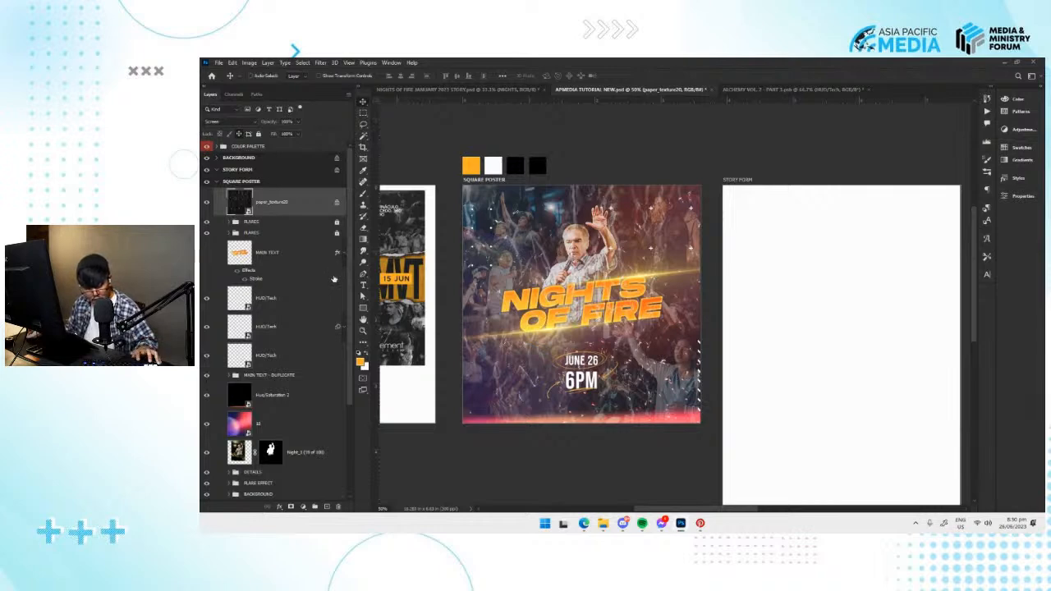
Create a layer named TEXTURE above paper_texture20 in Soft Light mode, filled with the neutral 50% gray.
key(ctrl+shift+n)
drag(632, 71, 563, 237)
click(605, 238)
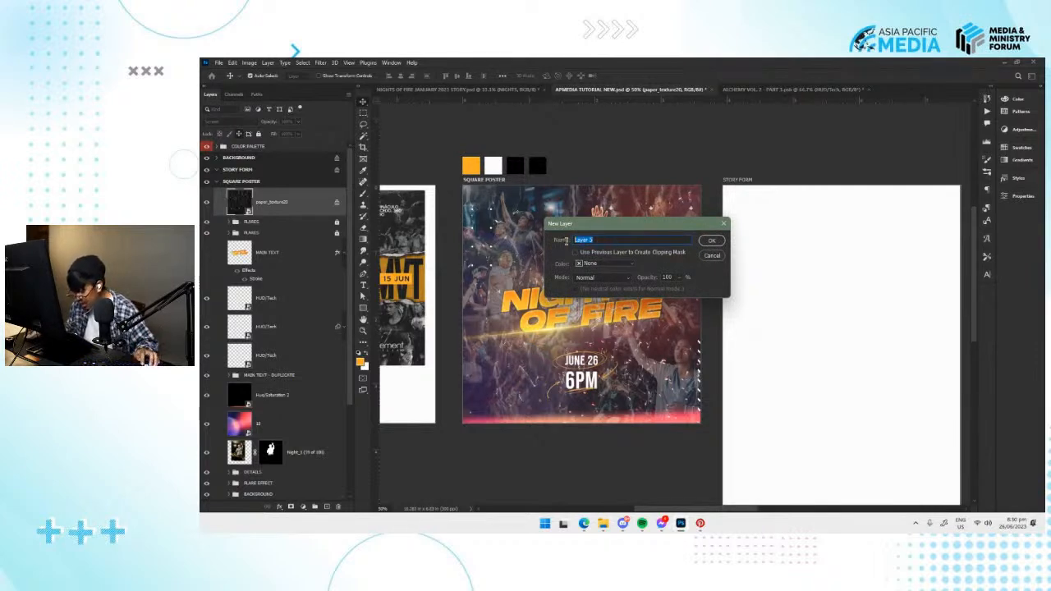
text(TEXTURE)
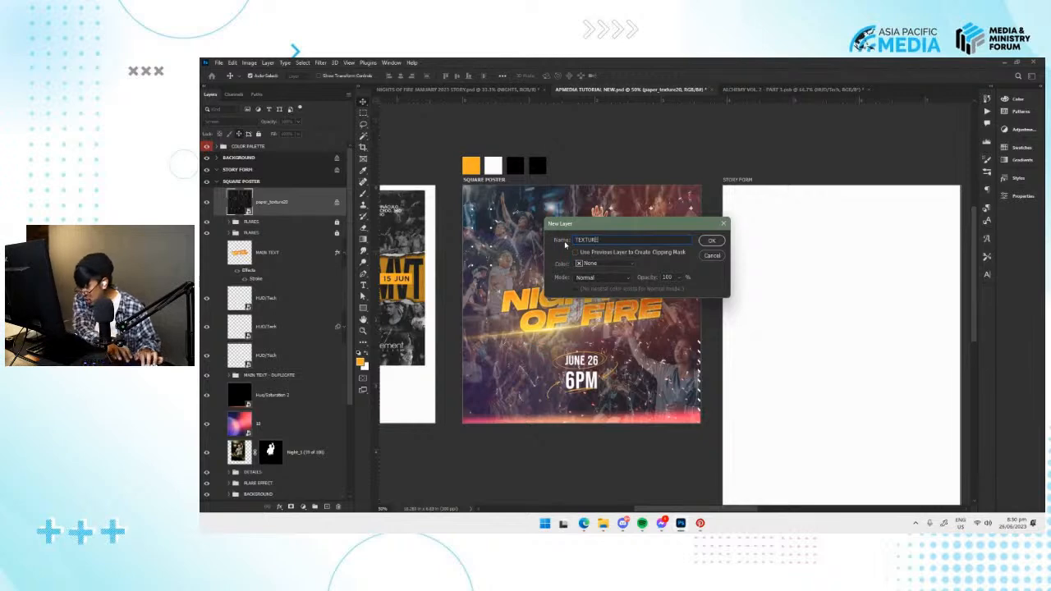
click(613, 282)
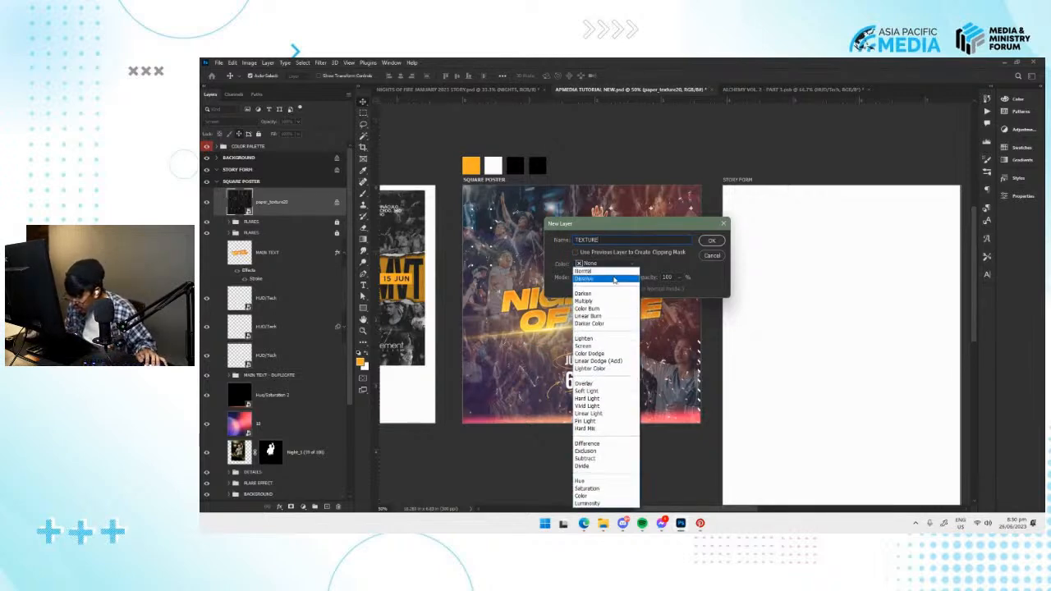
click(562, 275)
click(595, 282)
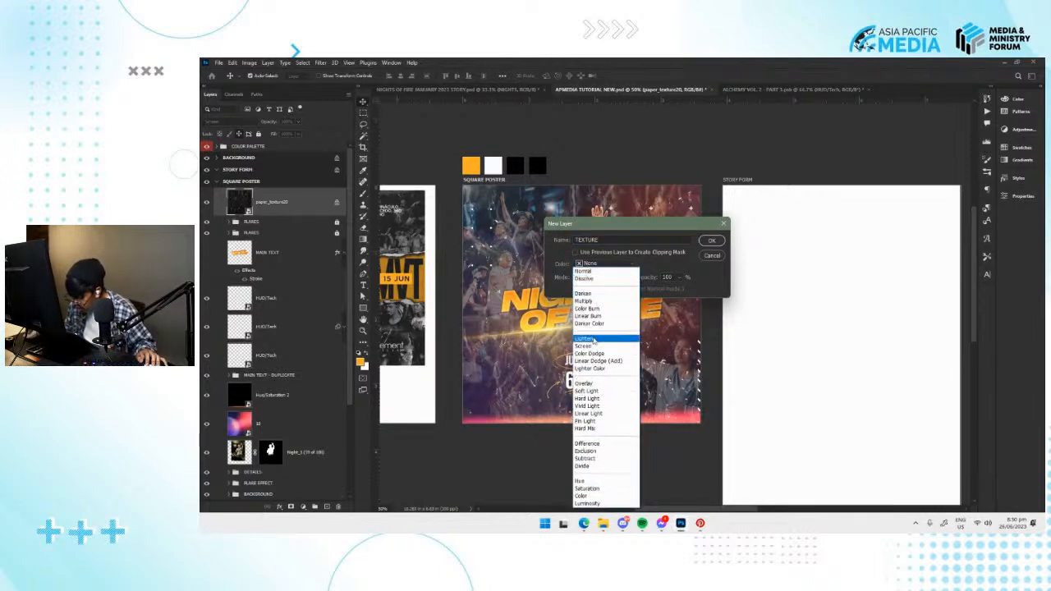
click(593, 391)
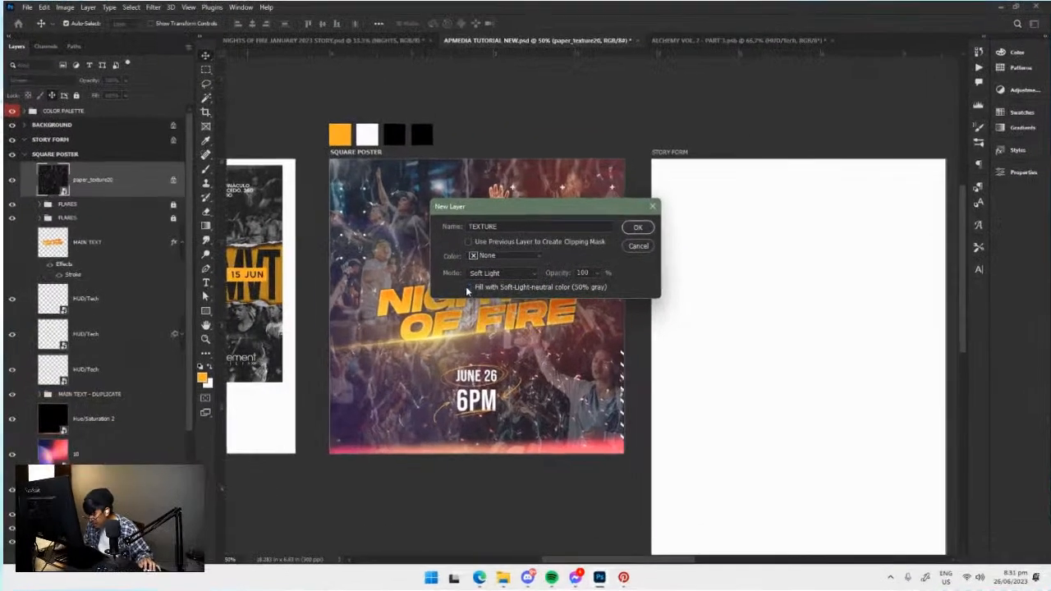
click(636, 228)
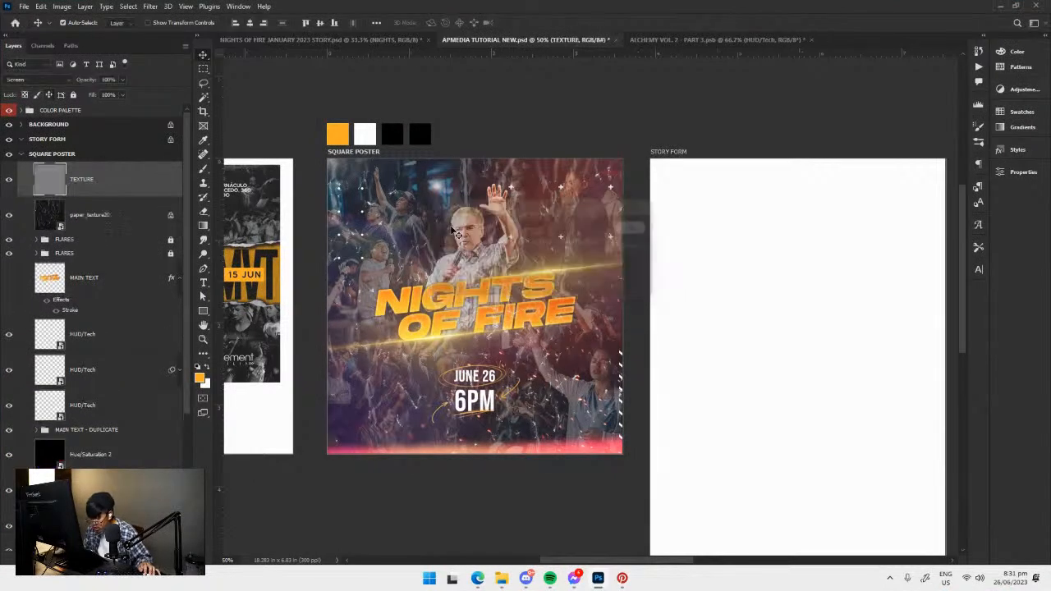
Check the poster with and without the TEXTURE layer and convert that layer to a smart object.
click(9, 180)
click(10, 180)
click(9, 179)
click(10, 179)
click(7, 180)
click(7, 179)
right_click(121, 184)
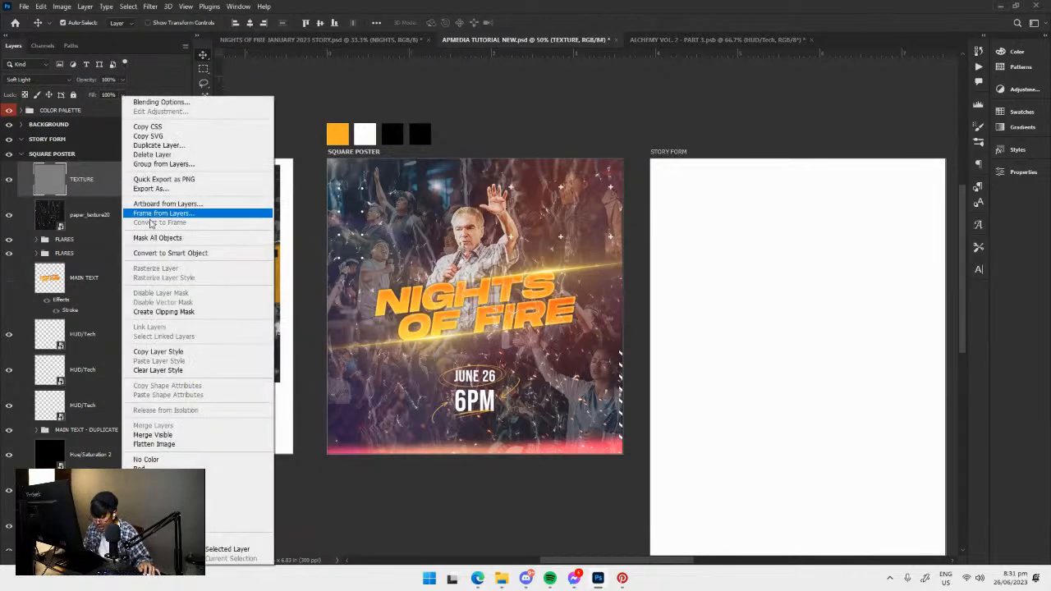
click(173, 252)
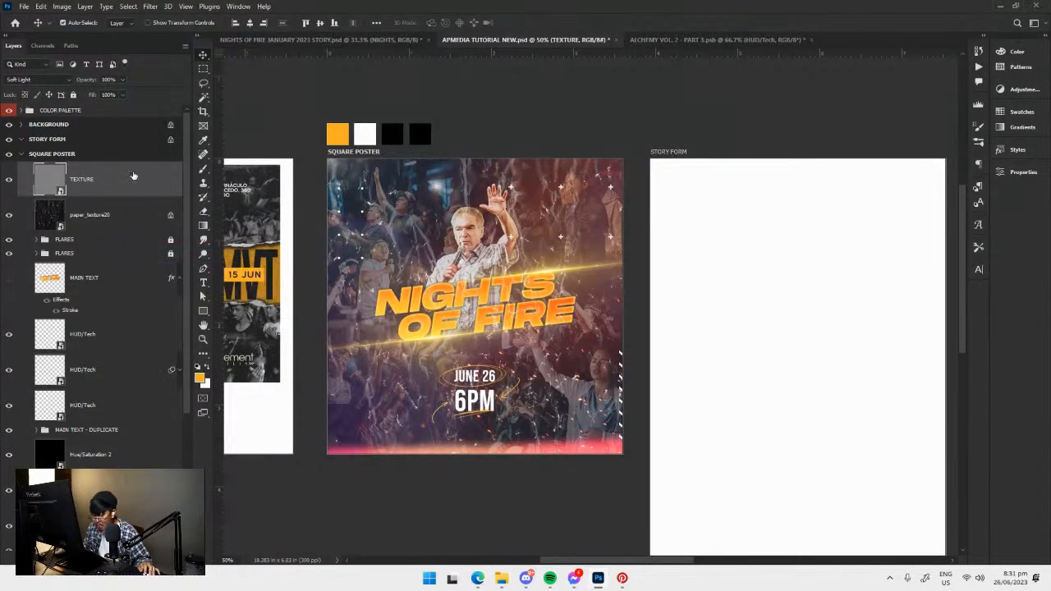
Apply an Add Noise filter to the TEXTURE layer with an amount of 11.55% and Gaussian distribution.
click(150, 6)
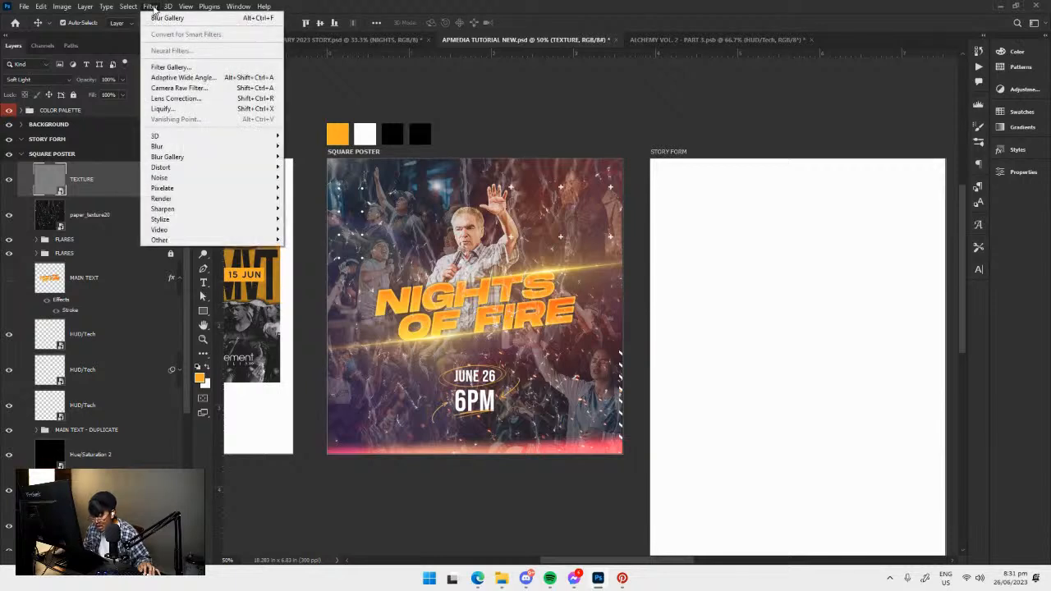
mouse_move(220, 178)
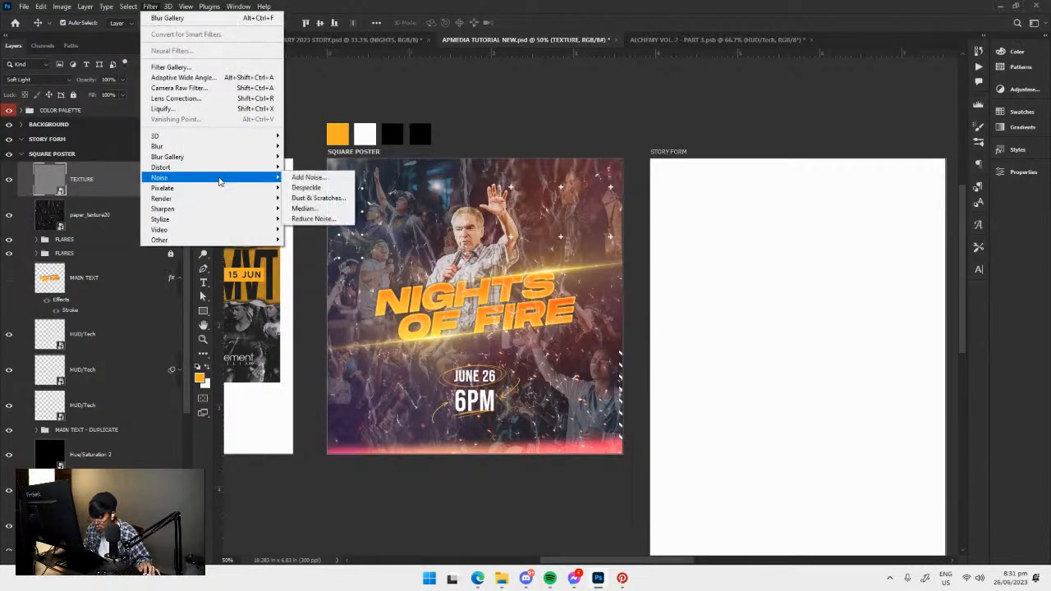
click(308, 177)
drag(518, 107, 693, 149)
scroll(493, 298, up, 2)
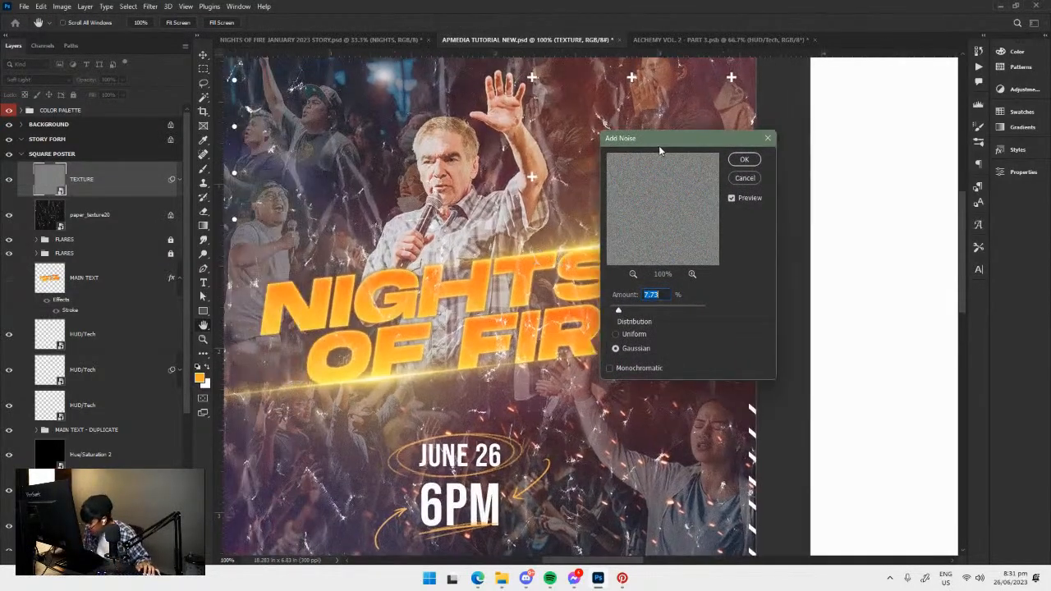
drag(659, 144, 751, 128)
drag(530, 221, 579, 219)
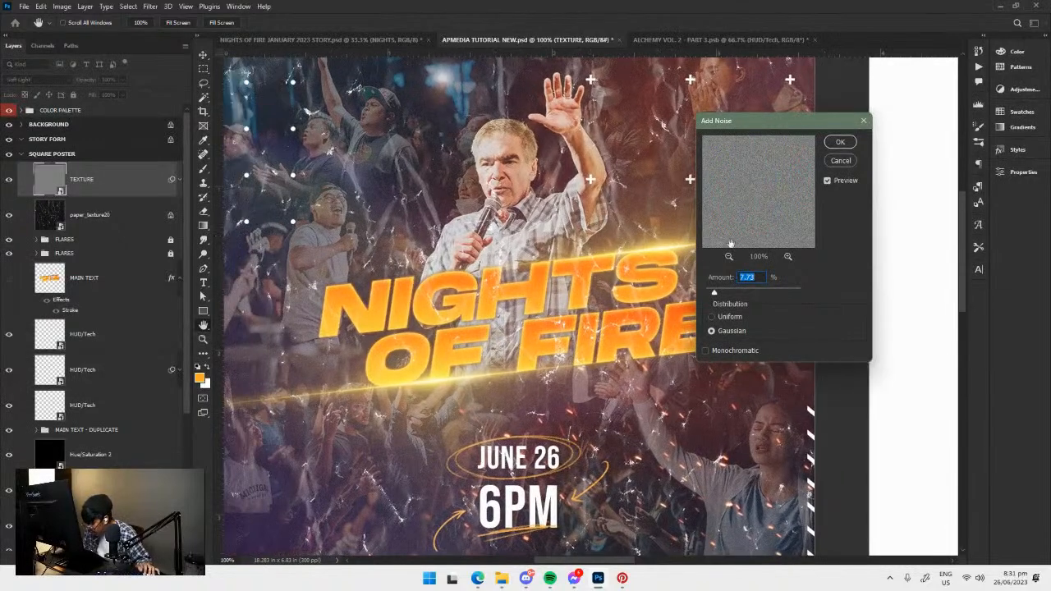
click(827, 181)
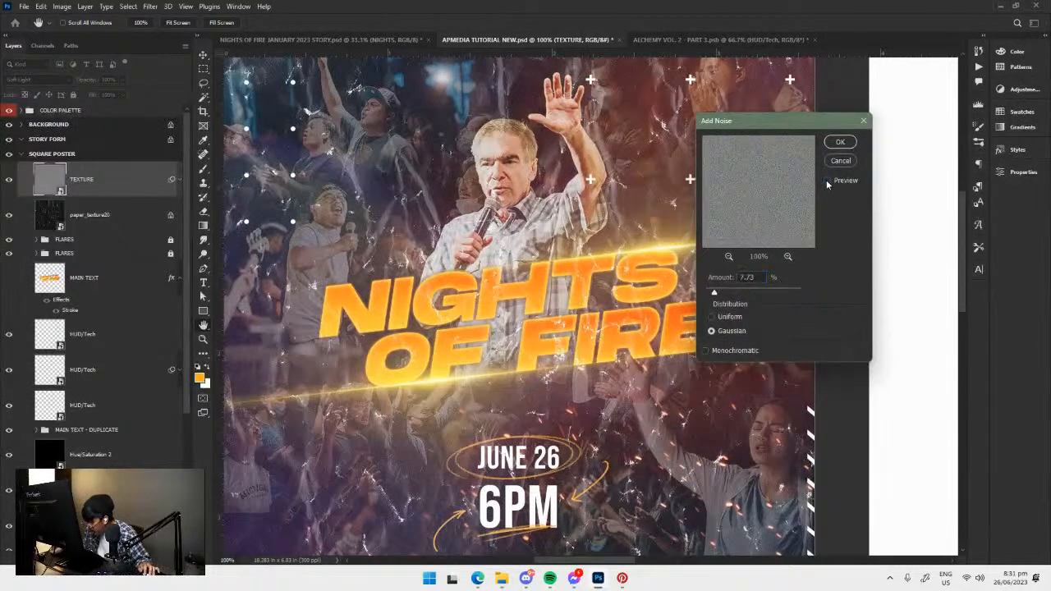
click(826, 181)
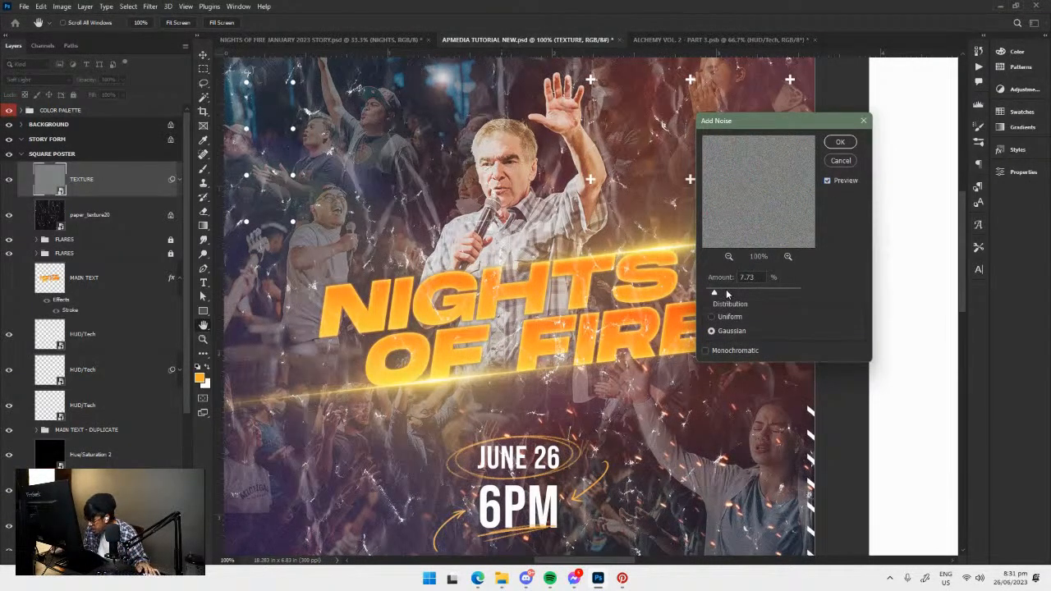
mouse_move(723, 289)
mouse_down()
mouse_move(770, 293)
mouse_move(719, 292)
mouse_up()
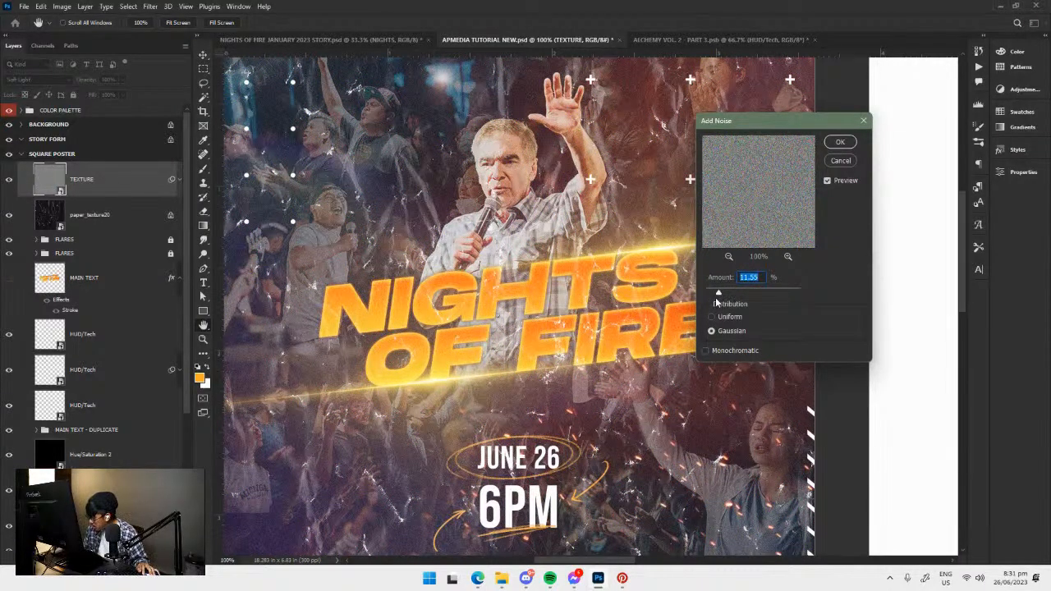
click(839, 142)
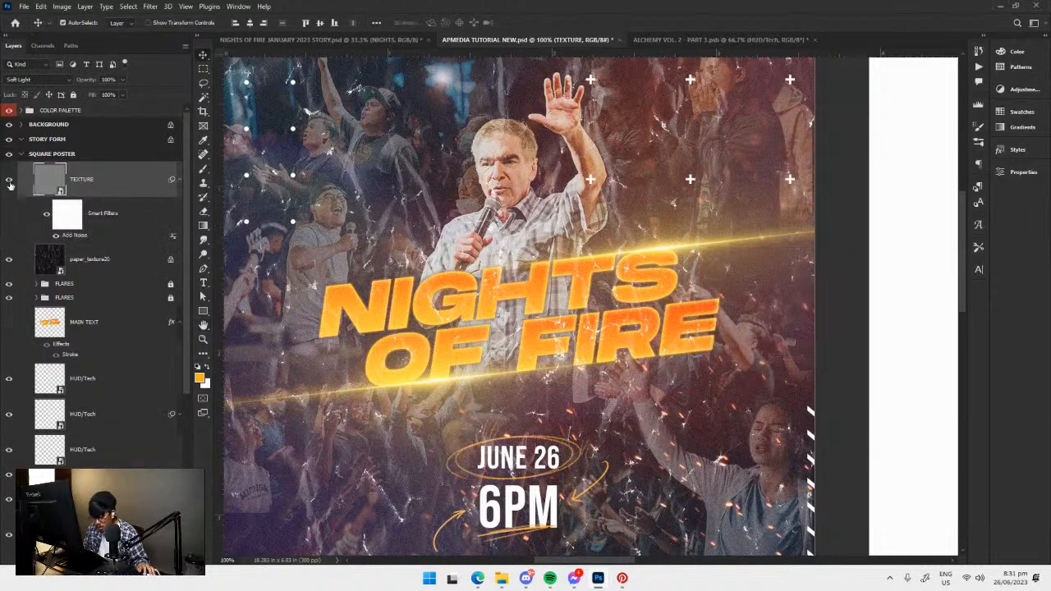
Save the document with the noise texture and hide the TEXTURE layer's Add Noise smart filter.
click(10, 180)
click(9, 179)
click(10, 179)
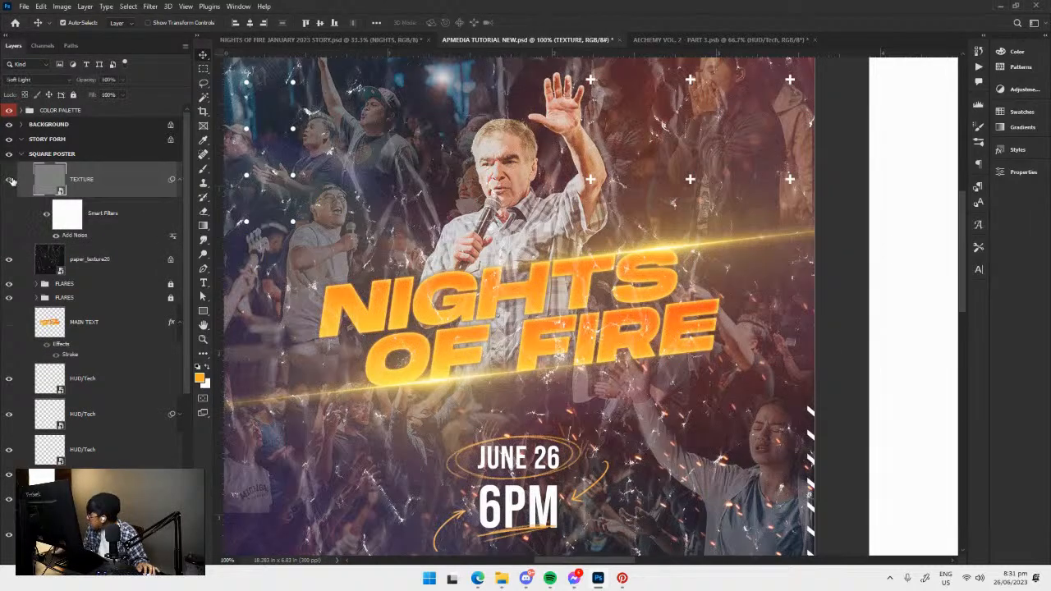
key(ctrl+s)
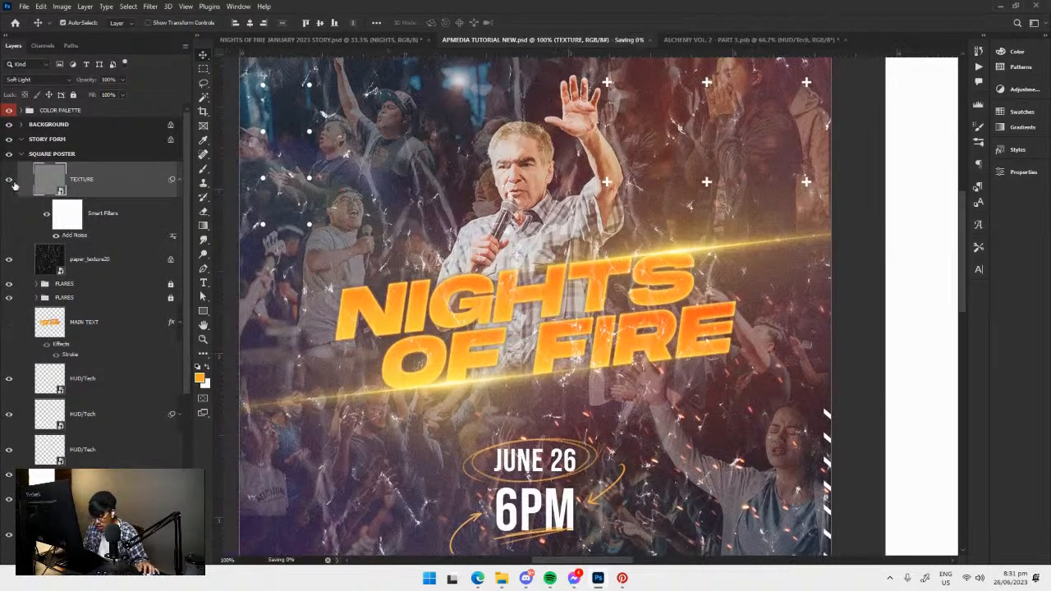
click(9, 180)
click(9, 180)
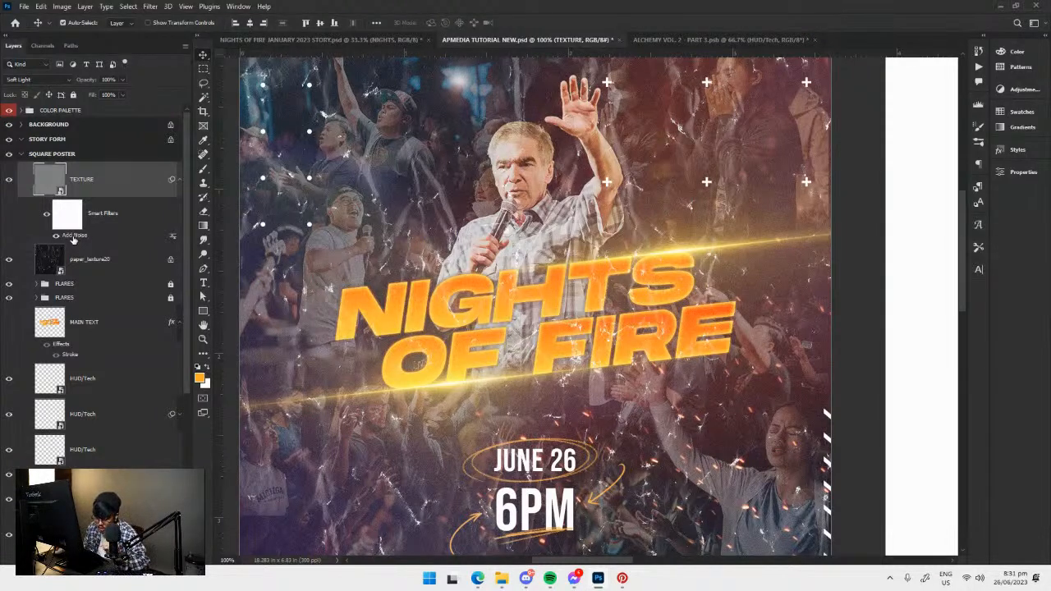
Apply a Filter Gallery filter to the TEXTURE layer with two Grain effects: Regular (intensity 13, contrast 50) above Soft (intensity 16, contrast 62).
click(151, 8)
mouse_move(205, 153)
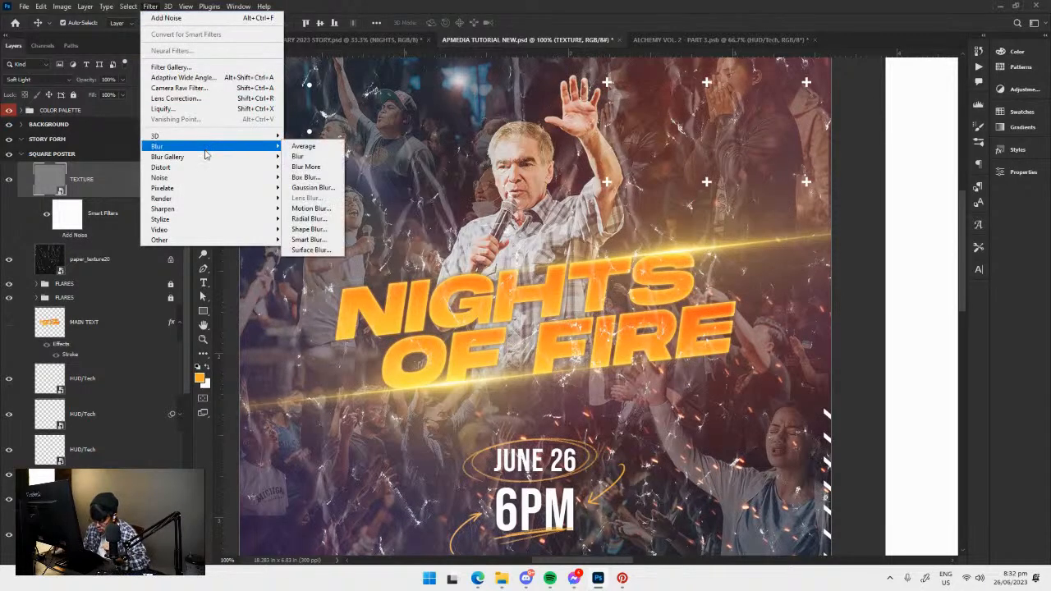
click(190, 68)
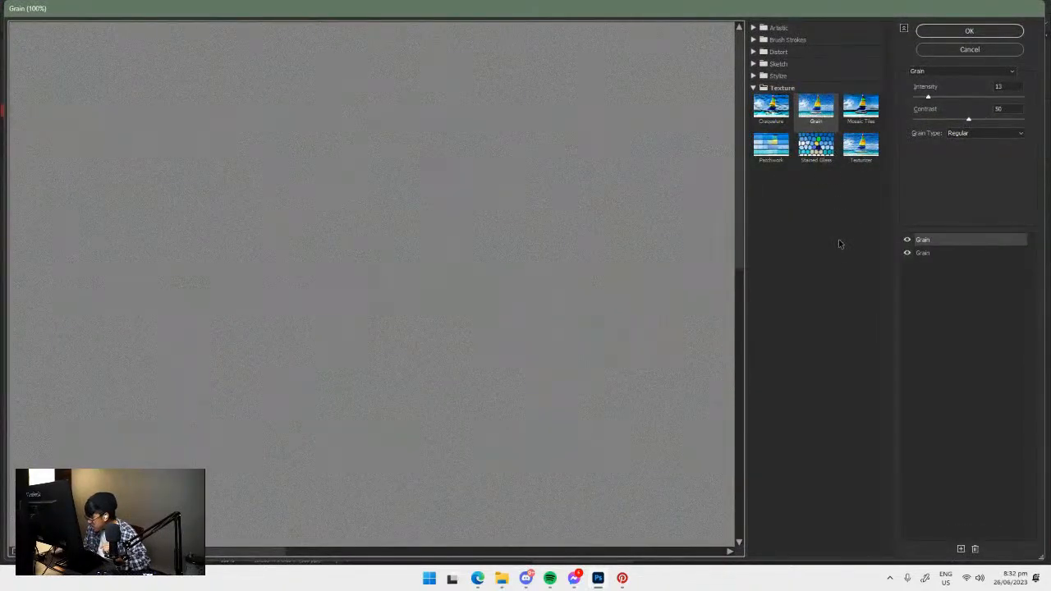
click(964, 253)
click(960, 242)
click(957, 256)
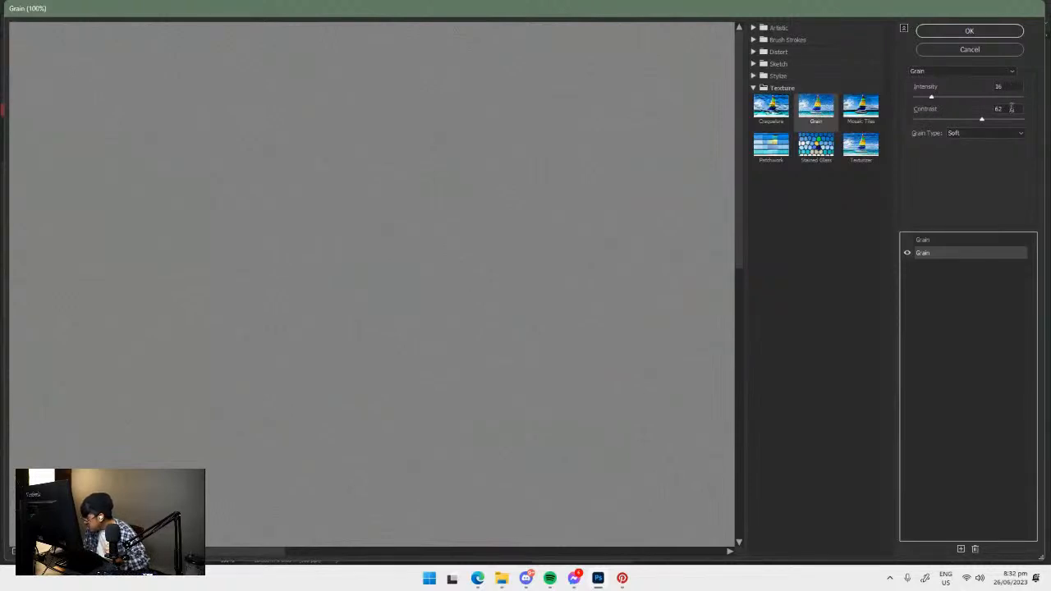
click(983, 133)
click(983, 137)
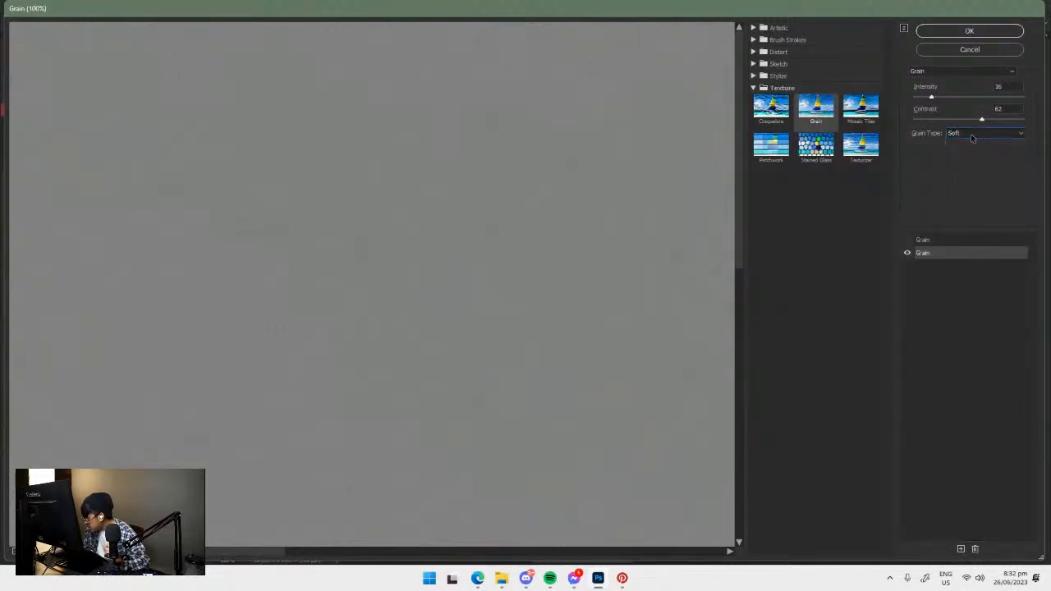
click(944, 244)
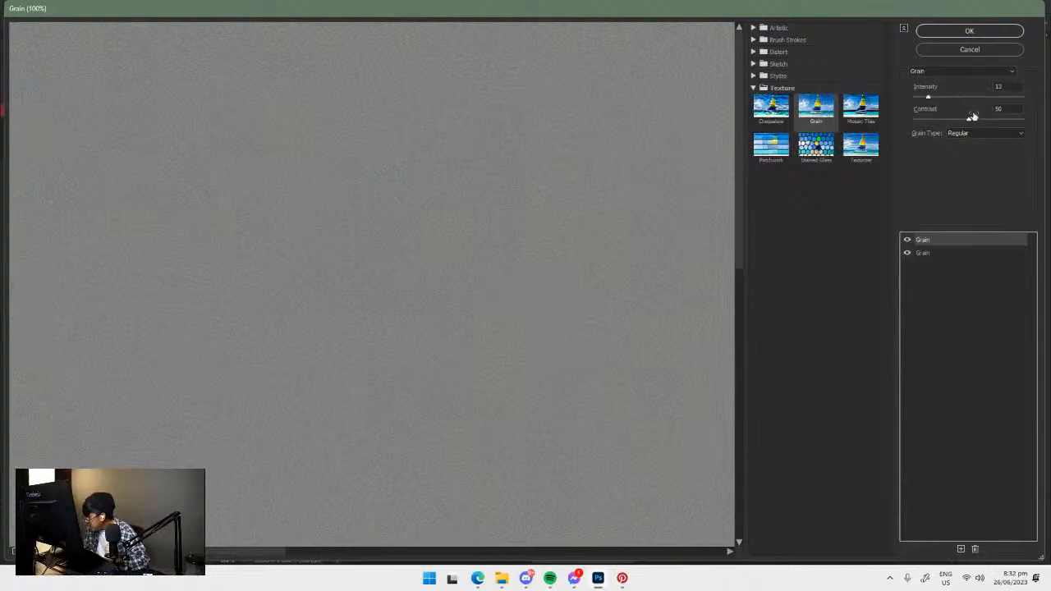
click(970, 31)
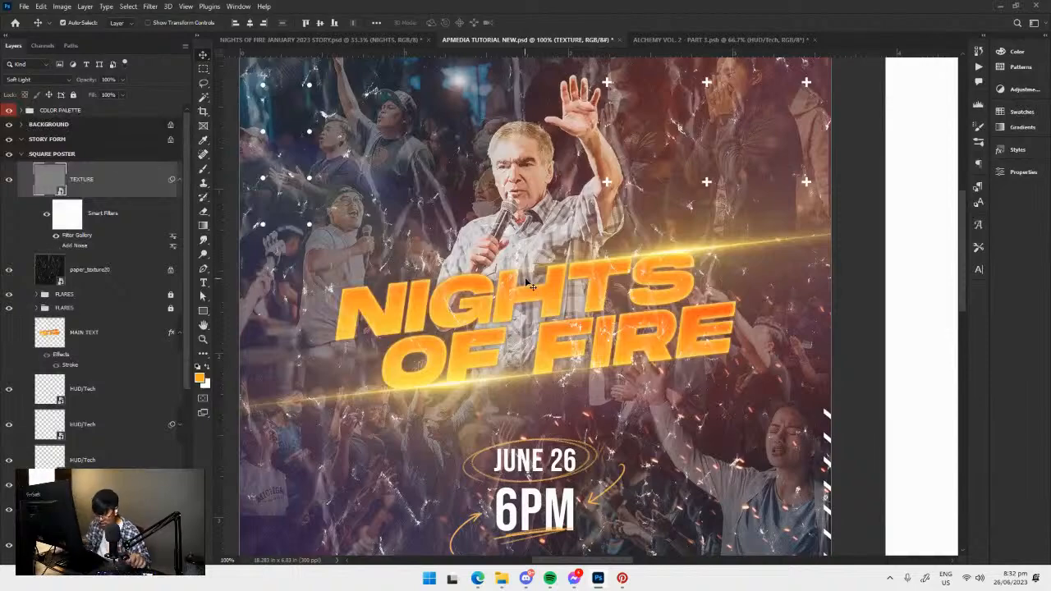
Inspect the grain on the poster up close and compare the TEXTURE layer's Filter Gallery and Add Noise smart filters.
scroll(528, 285, up, 1)
drag(476, 209, 653, 375)
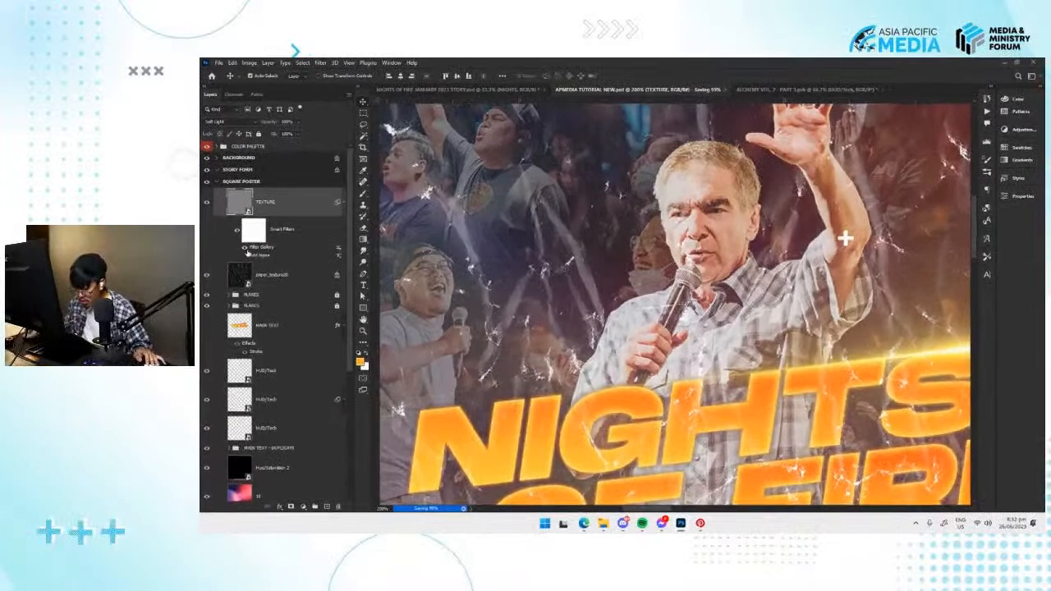
click(244, 256)
click(244, 248)
drag(743, 298, 742, 250)
key(ctrl+minus)
key(ctrl+minus)
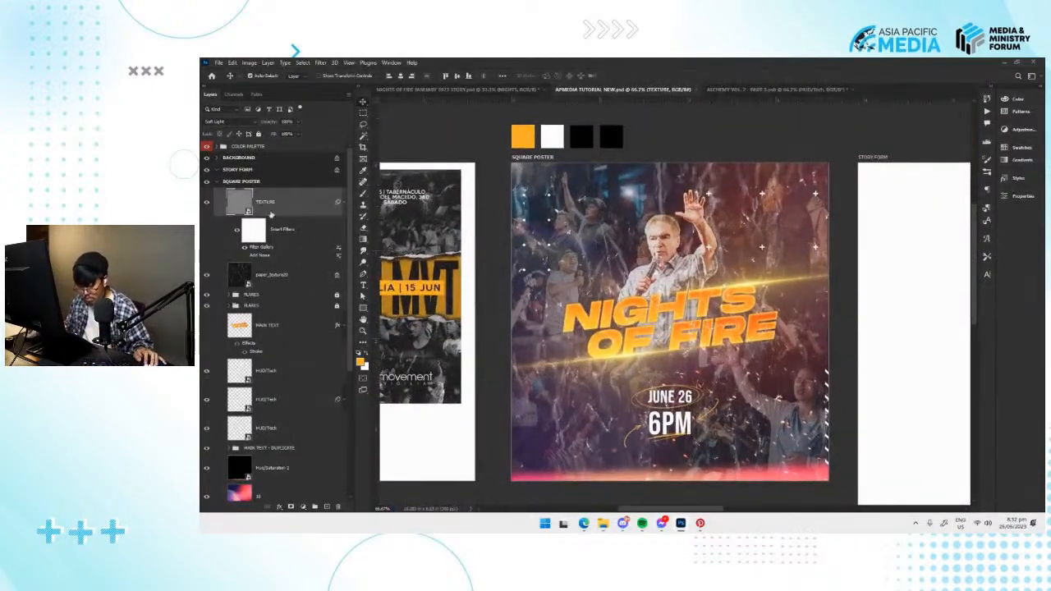
Lock the position of the TEXTURE layer and save the document.
click(239, 134)
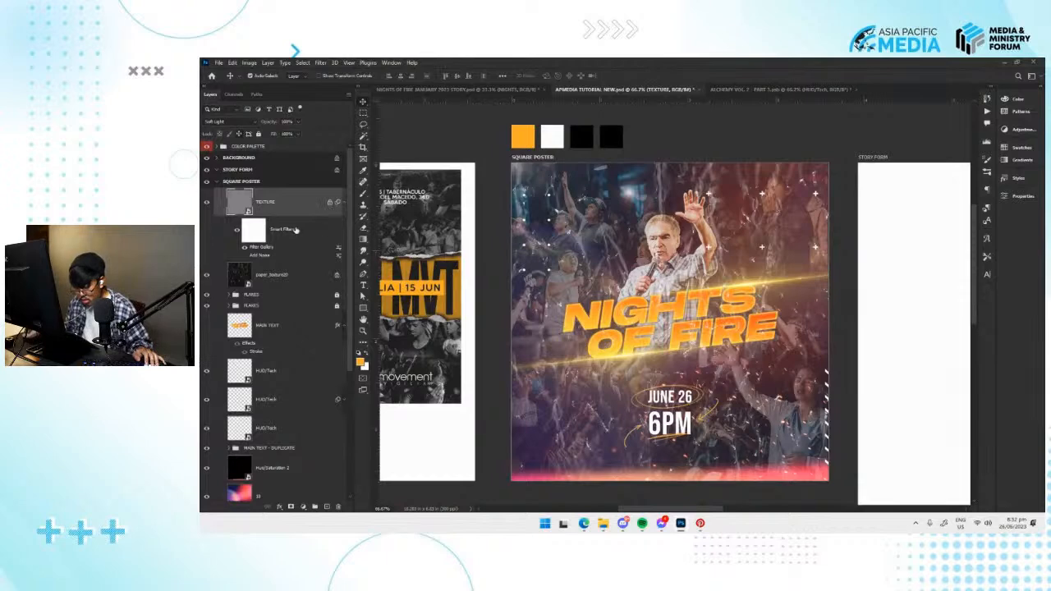
drag(427, 340, 724, 326)
drag(795, 331, 696, 345)
drag(914, 331, 664, 355)
key(ctrl+s)
Switch to File Explorer, look over the light leak OVERLAYS folder and close the window.
mouse_move(602, 523)
click(563, 472)
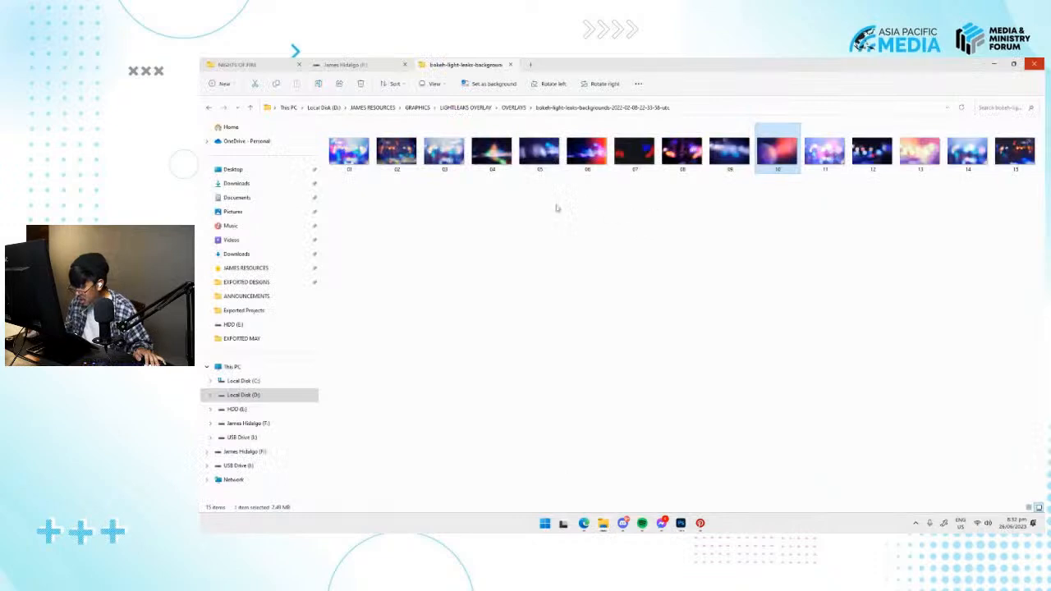
click(515, 107)
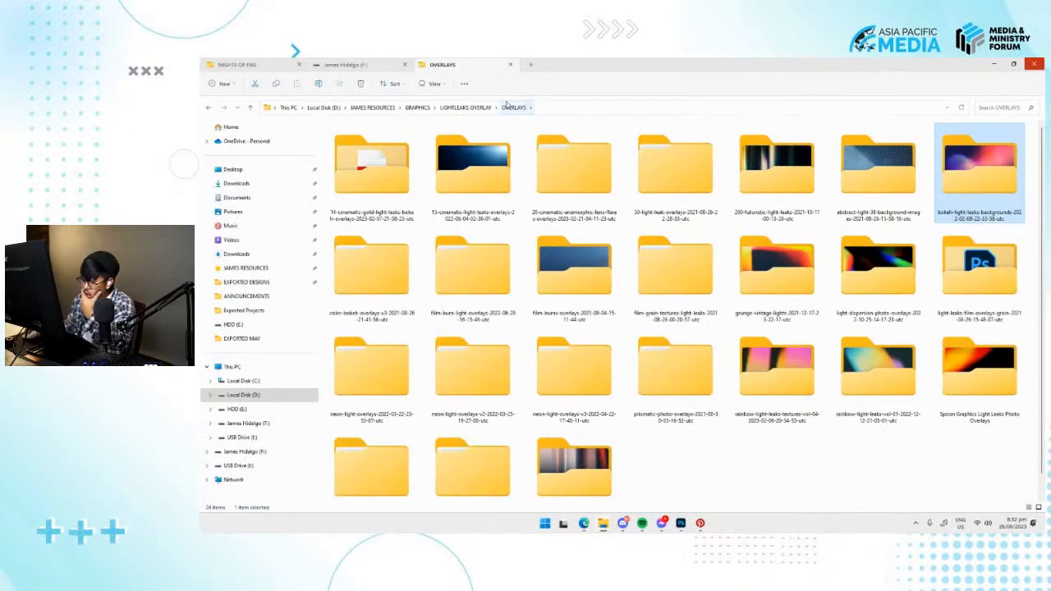
click(1033, 64)
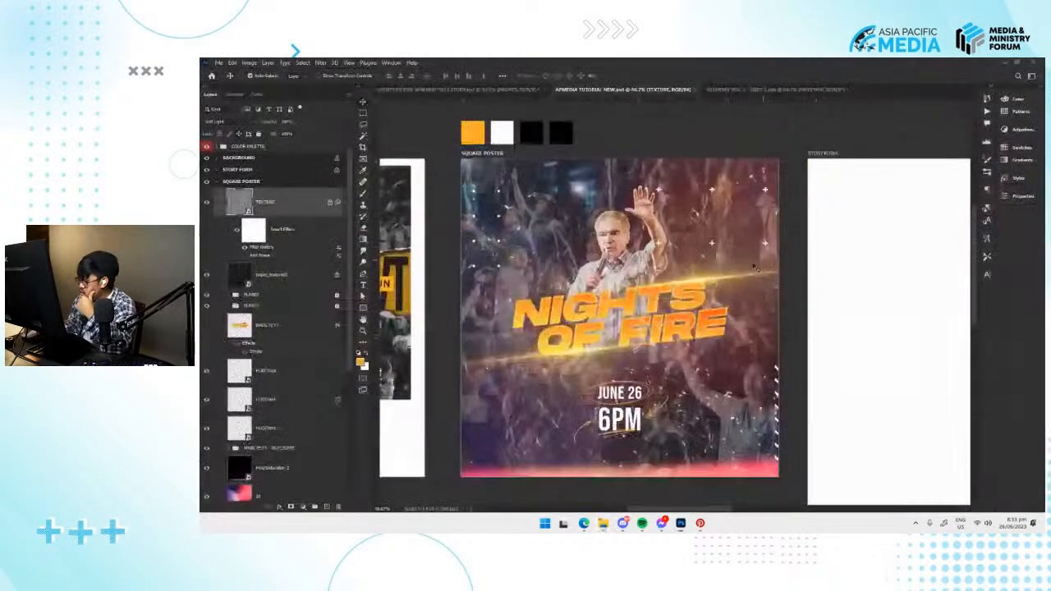
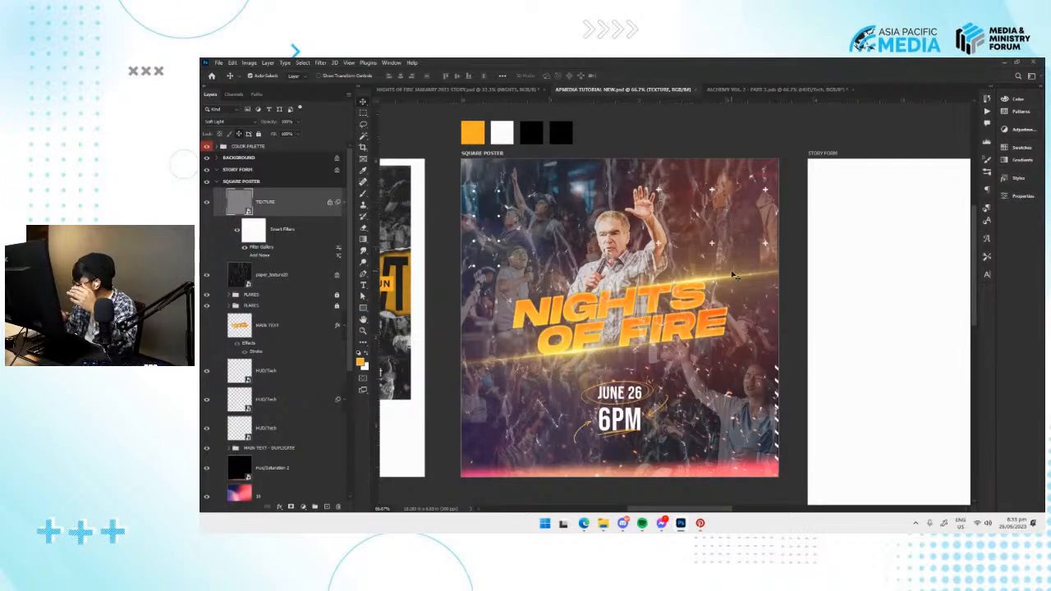
Switch to File Explorer and browse the torn-paper-textures folder inside GRAPHICS > ELEMENTS for a paper strip.
scroll(637, 328, down, 1)
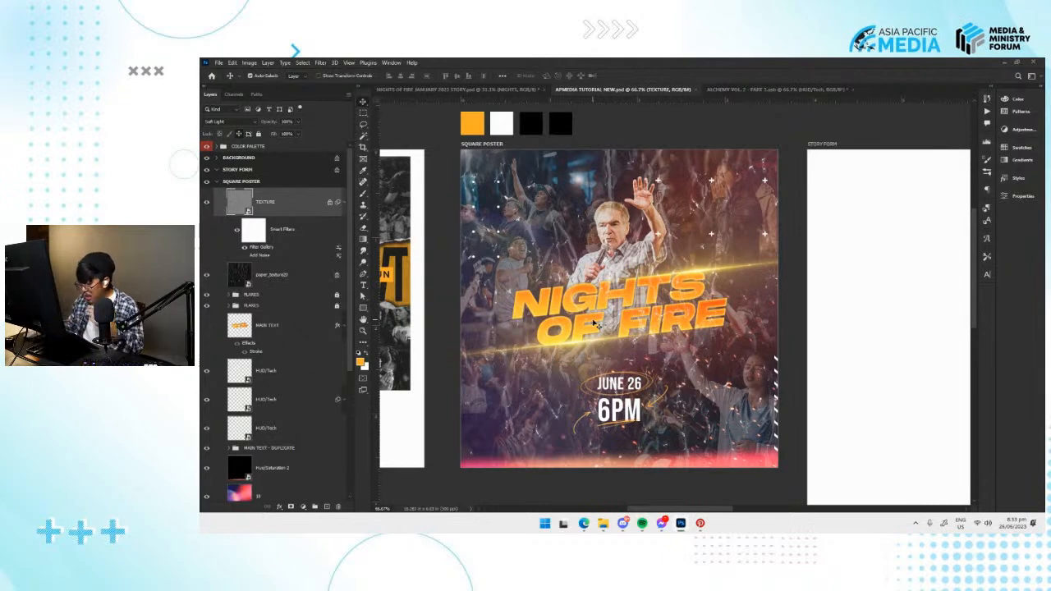
scroll(619, 312, up, 1)
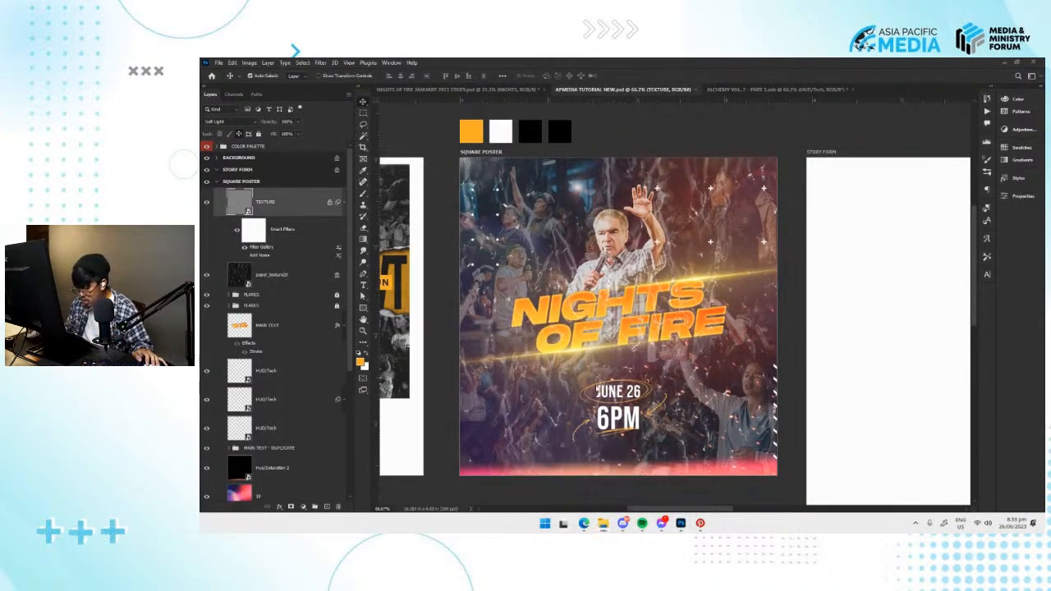
click(604, 522)
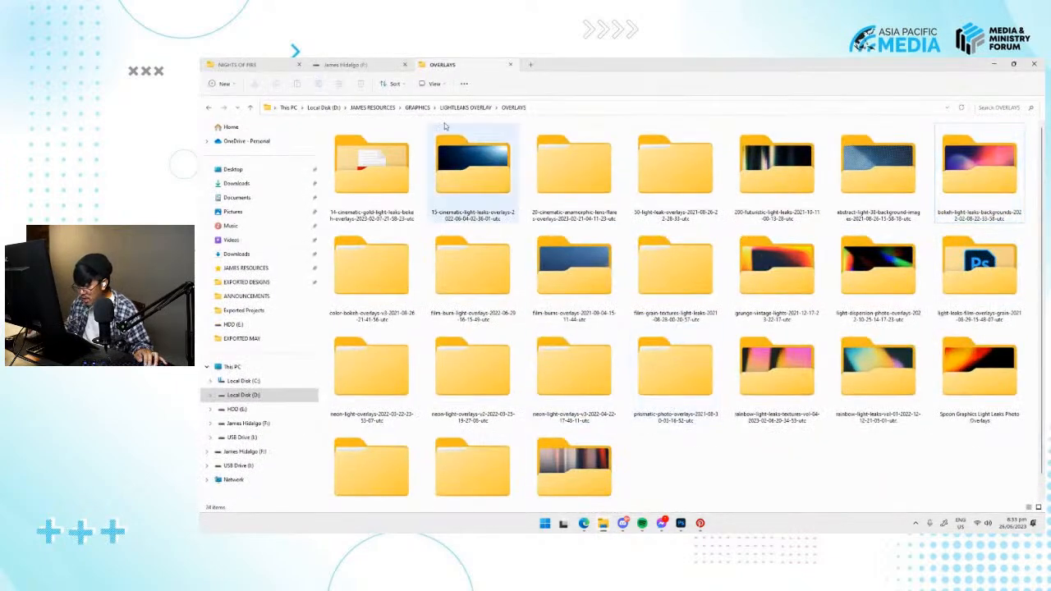
click(457, 109)
click(417, 108)
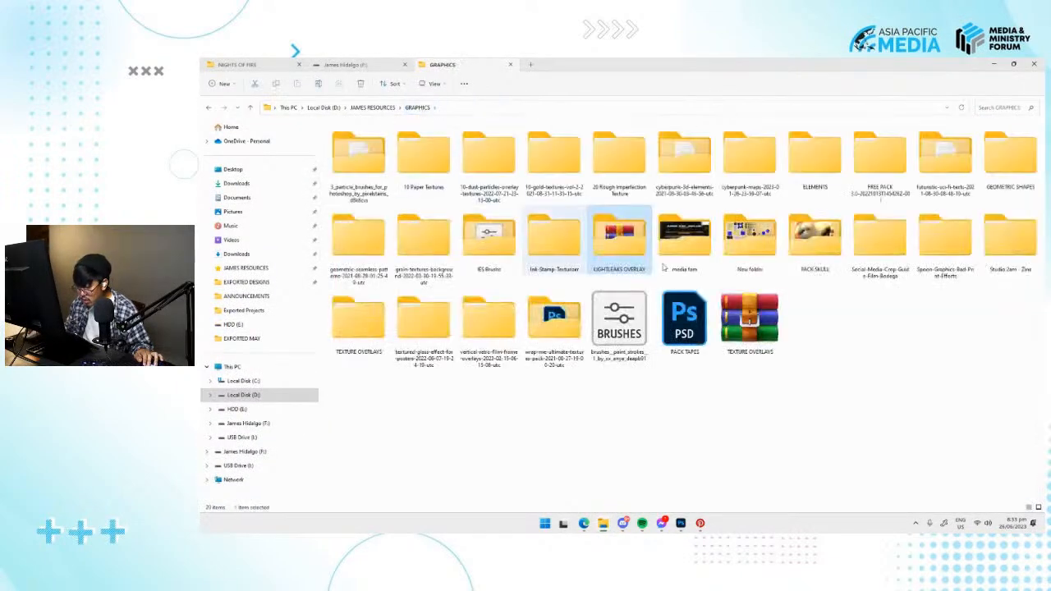
double_click(813, 160)
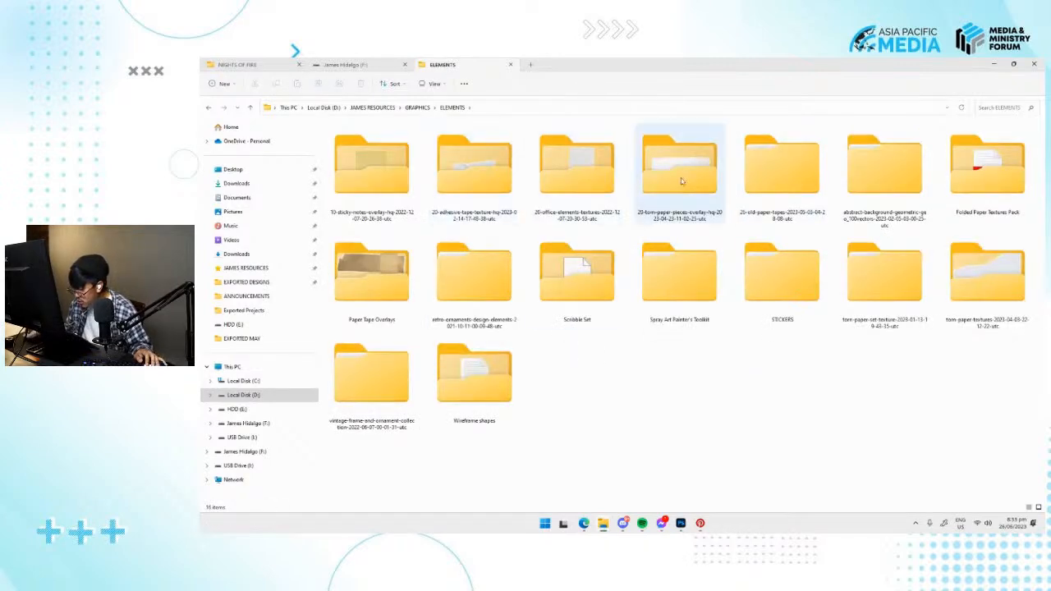
double_click(987, 271)
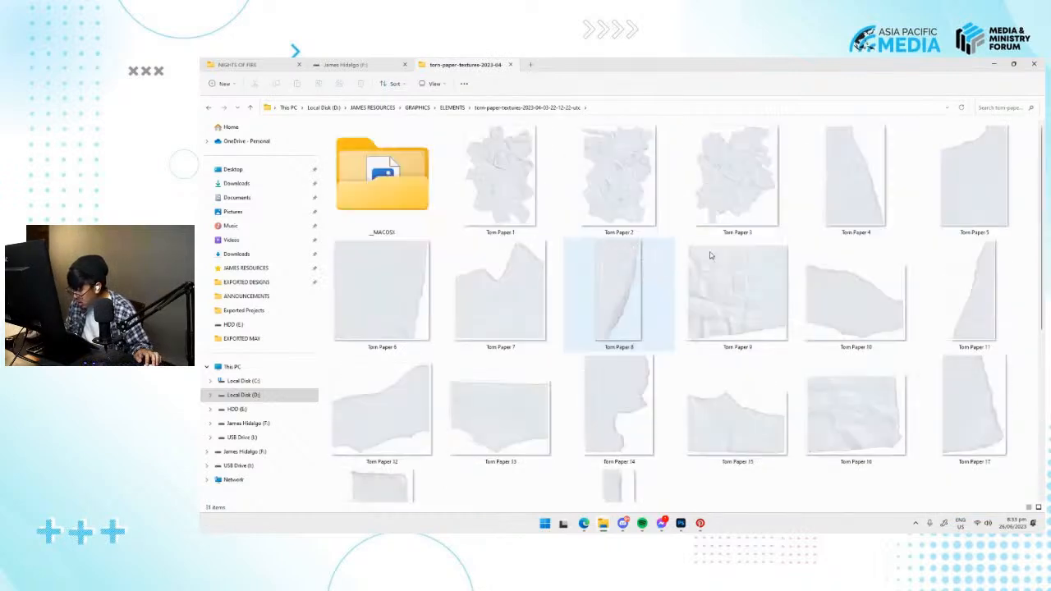
scroll(792, 270, down, 5)
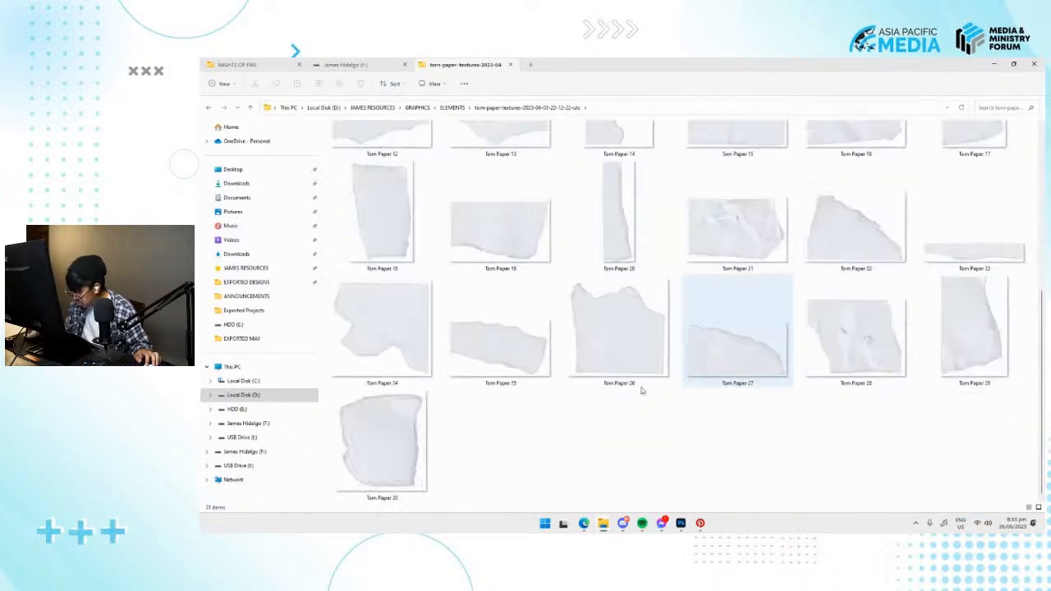
scroll(474, 409, up, 3)
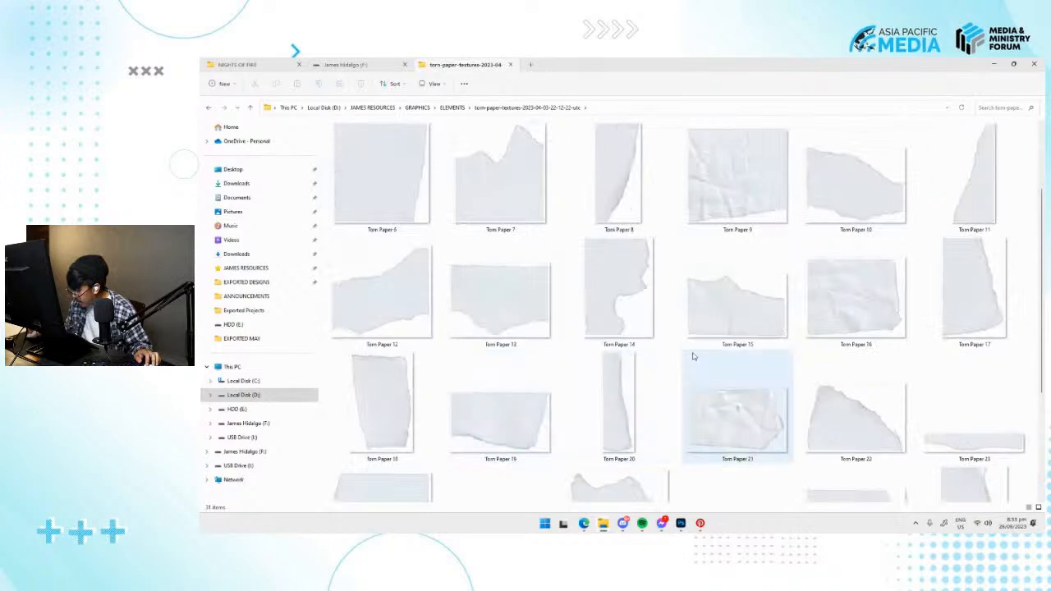
scroll(694, 356, down, 3)
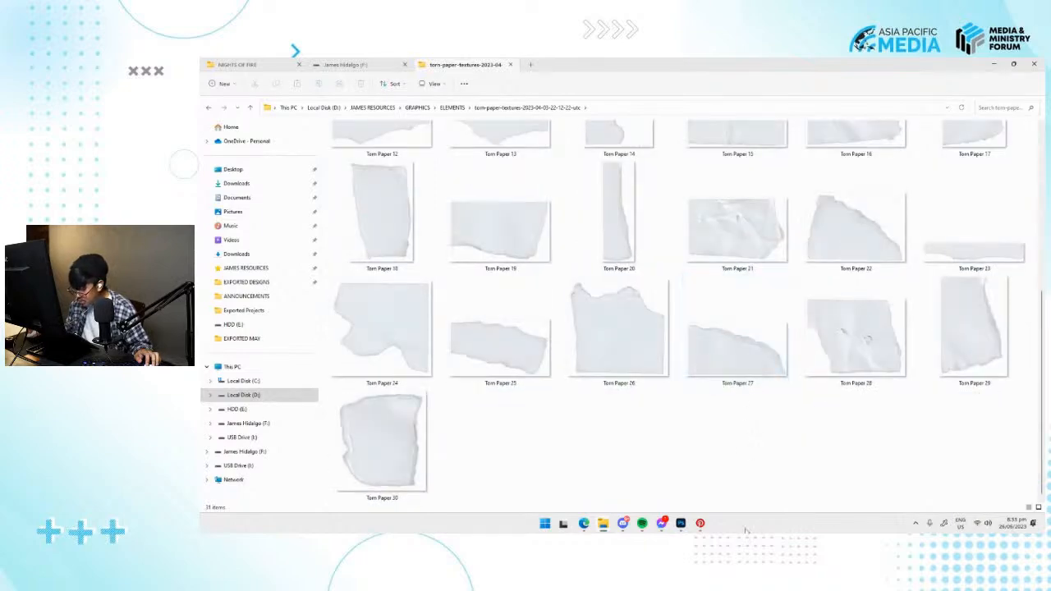
Switch to Photoshop, collapse the HUD/Tech group in the ALCHEMY VOL. 2 - PART 3 document and save that file.
click(681, 523)
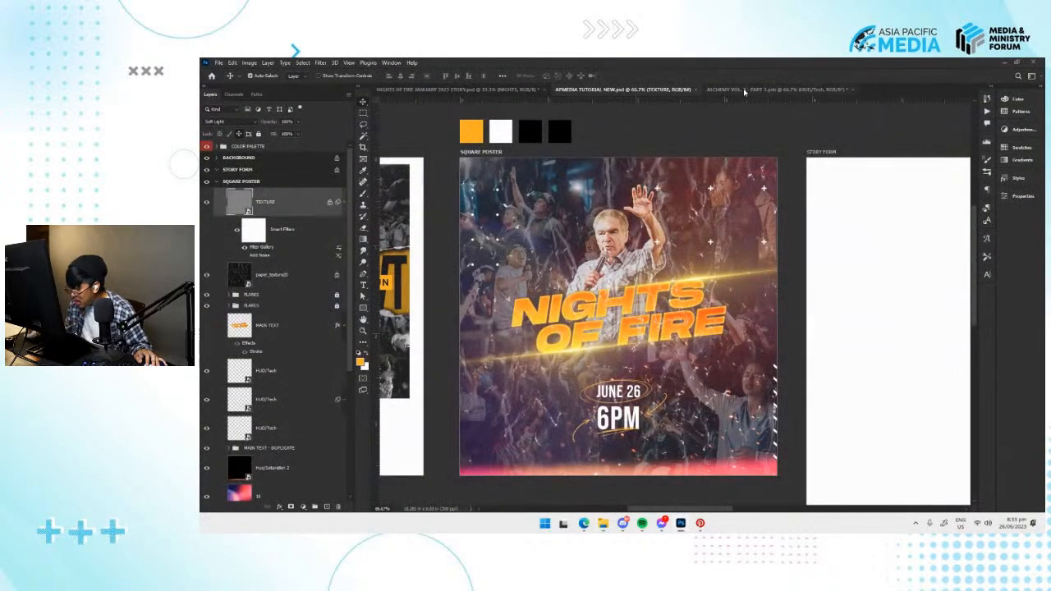
click(744, 91)
drag(551, 238, 572, 235)
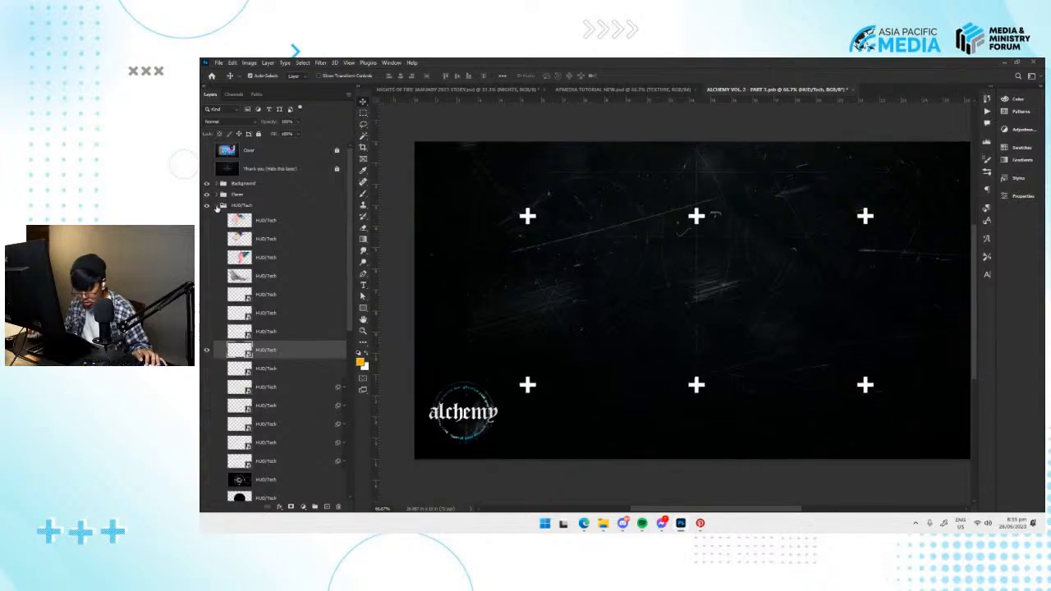
click(218, 206)
key(ctrl+s)
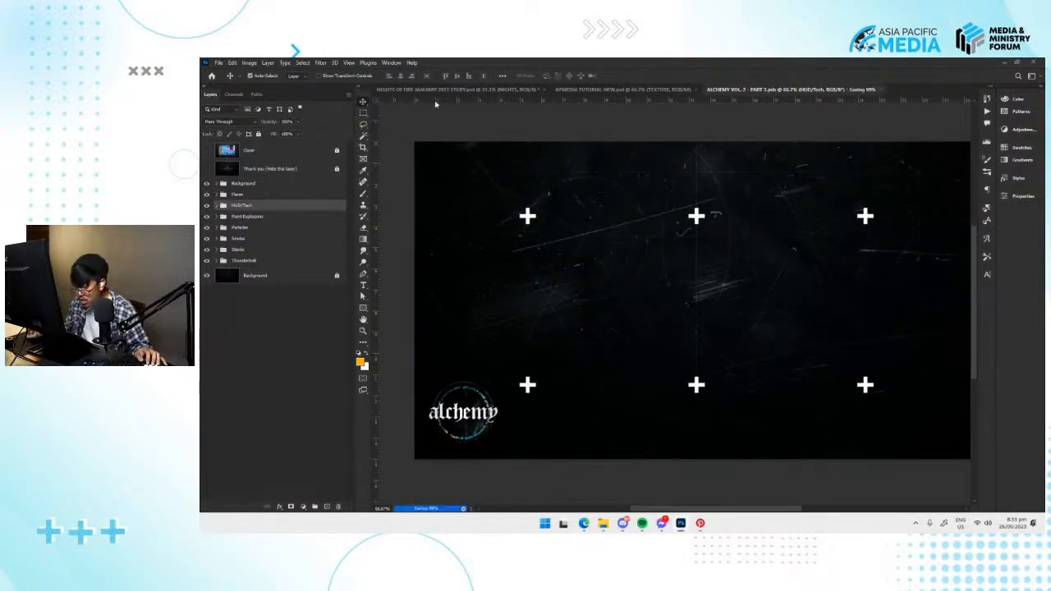
click(219, 63)
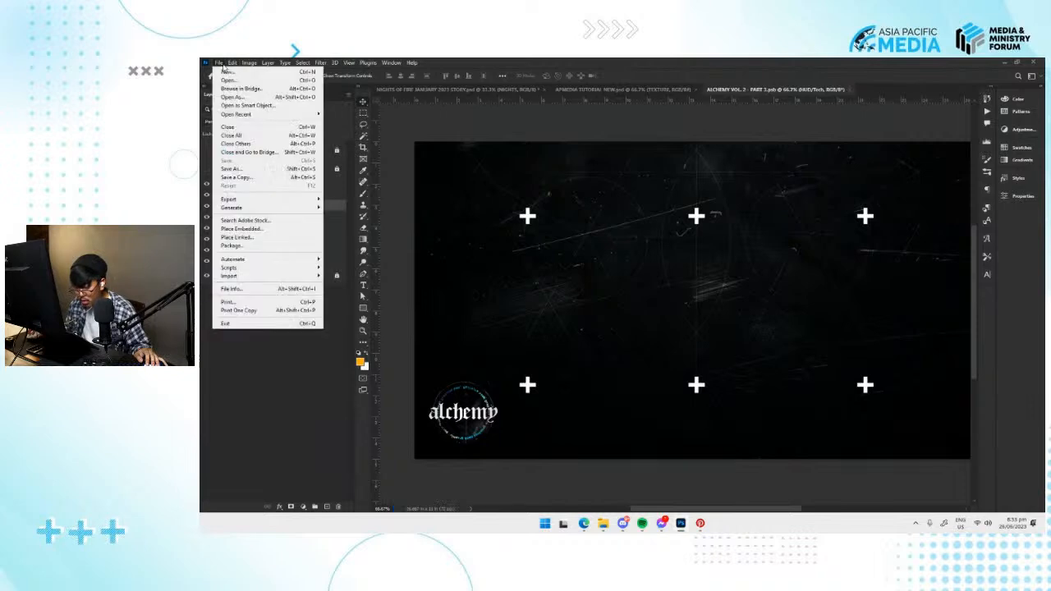
Return to the torn paper folder and place Torn Paper 23 across the bottom edge of the square poster.
click(602, 523)
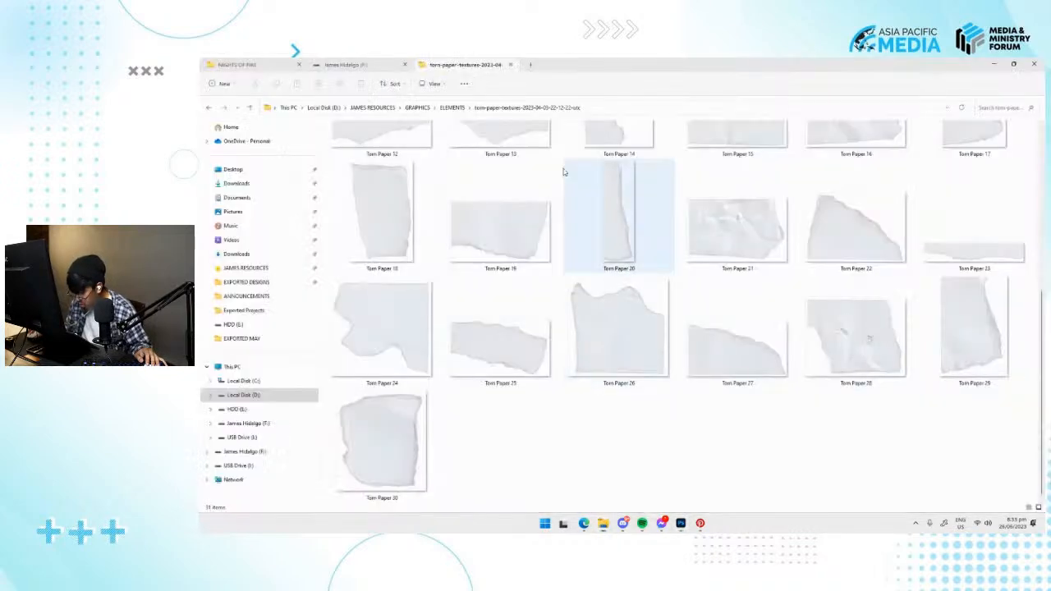
click(558, 474)
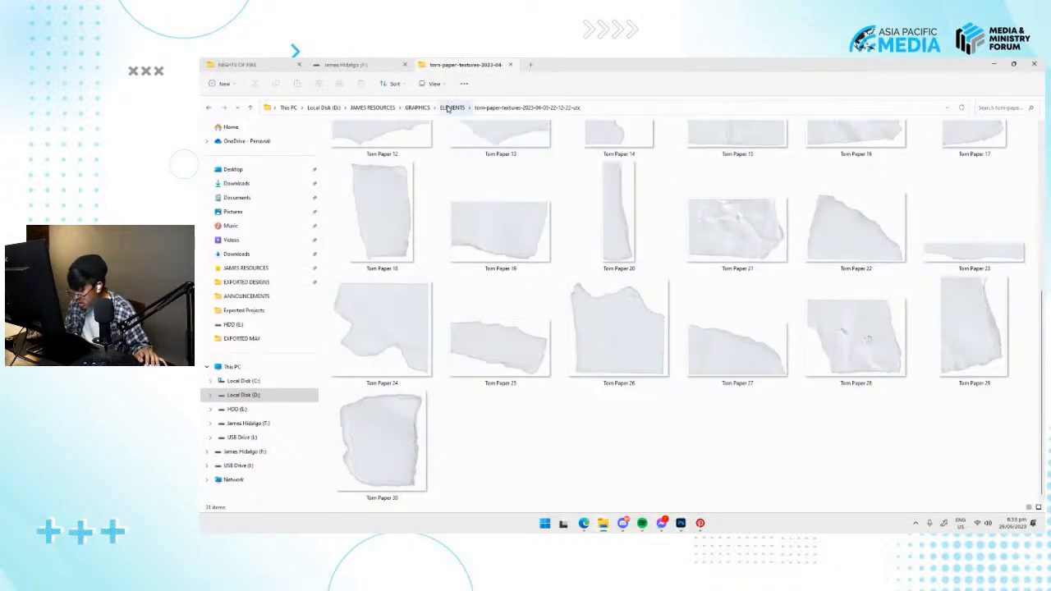
click(998, 246)
drag(998, 246, 709, 208)
drag(777, 232, 482, 361)
drag(678, 451, 680, 467)
key(Return)
Rotate the Hue/Saturation 2 glow layer and move it to the top edge of the square poster.
scroll(265, 410, down, 4)
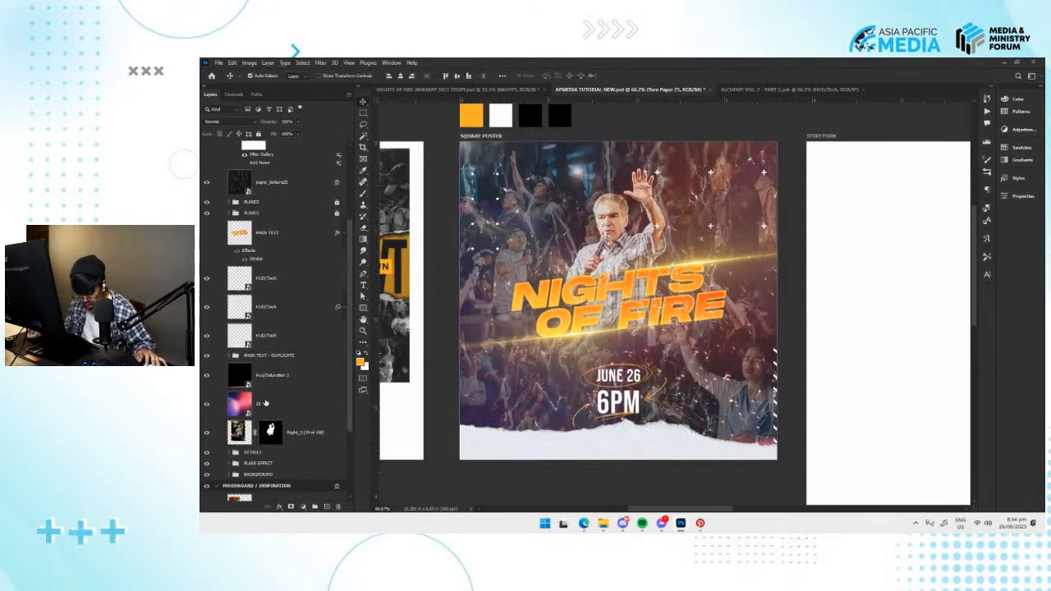
click(293, 377)
key(ctrl+t)
drag(828, 476, 610, 275)
drag(612, 274, 616, 430)
drag(746, 303, 751, 240)
key(Return)
Select the Torn Paper 23 layer at the poster's bottom edge and save the document.
drag(700, 452, 681, 303)
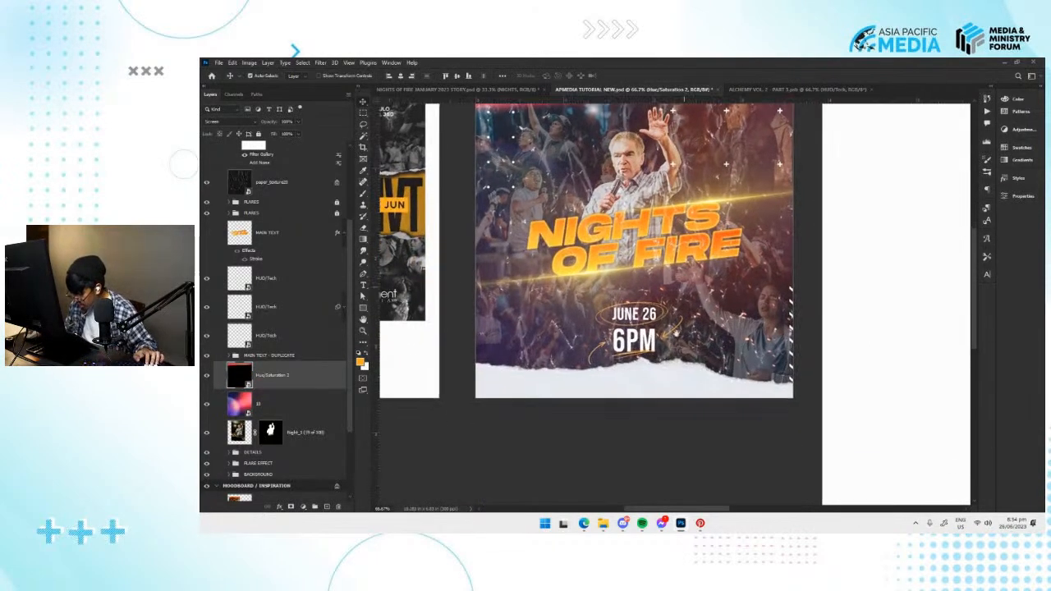
click(677, 392)
drag(531, 408, 548, 393)
key(ctrl+s)
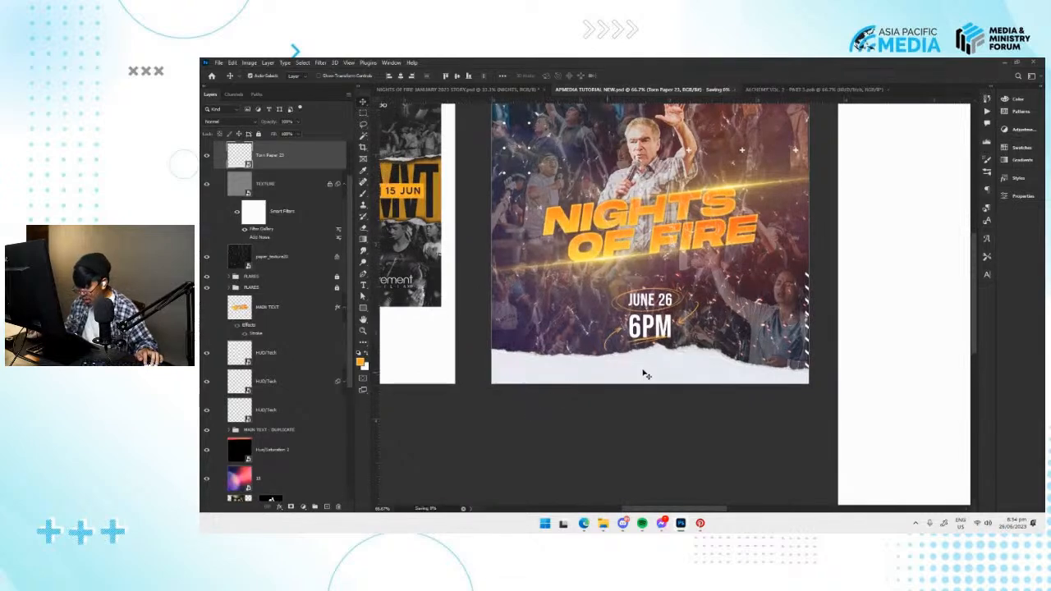
Add the text EPICENTER CHURCH above the Torn Paper 23 layer and fit it onto the paper strip.
key(t)
click(517, 370)
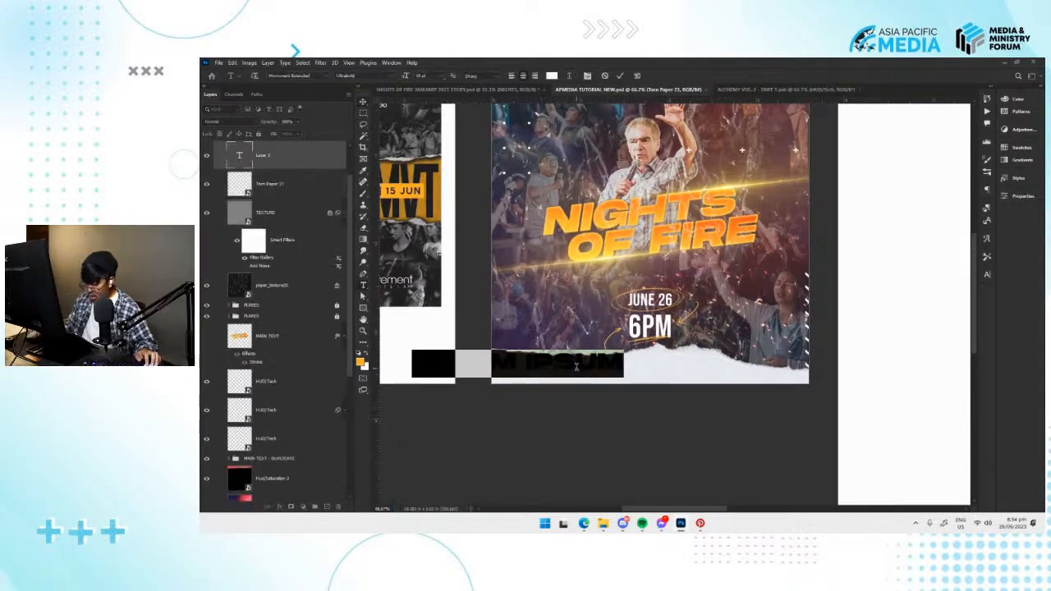
text(PRESENTED)
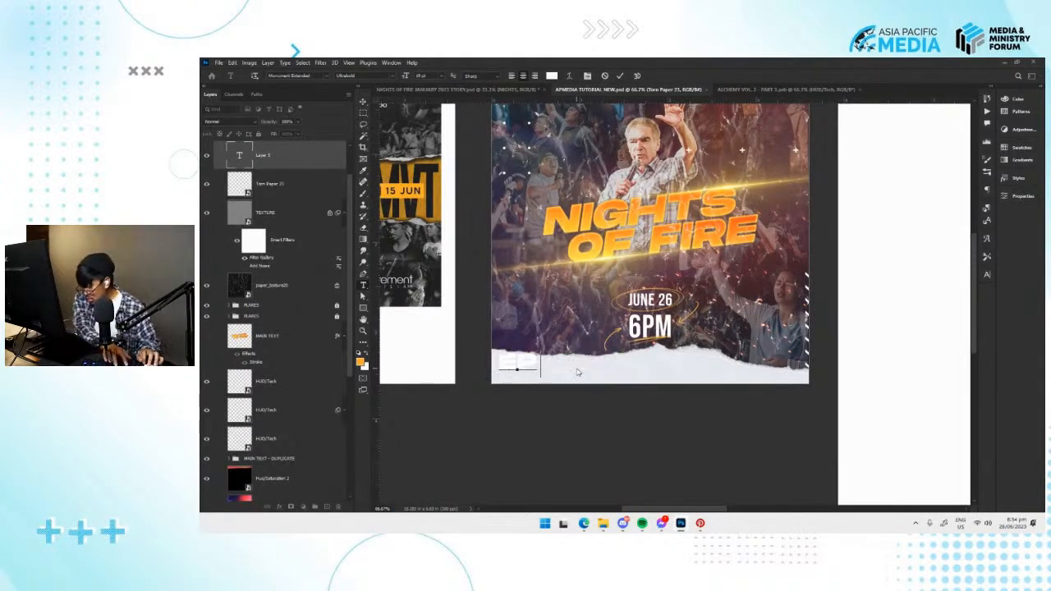
text( CHURCH)
key(ctrl+Return)
key(v)
drag(621, 367, 681, 368)
key(ctrl+t)
key(Return)
Set the EPICENTER CHURCH text to black (000000) in the Monument Extended Regular font.
click(1020, 195)
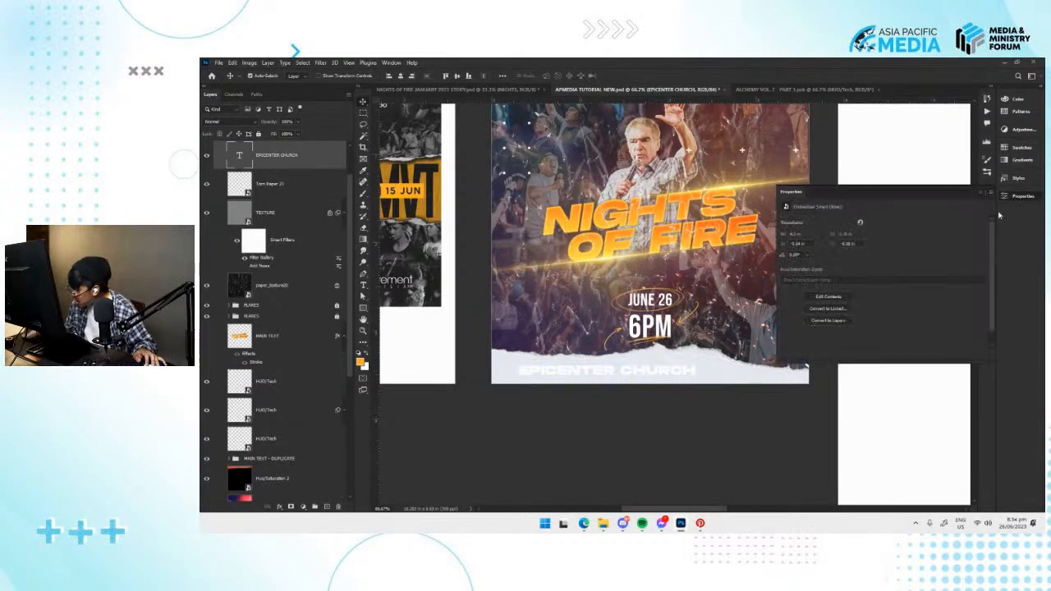
text(000000)
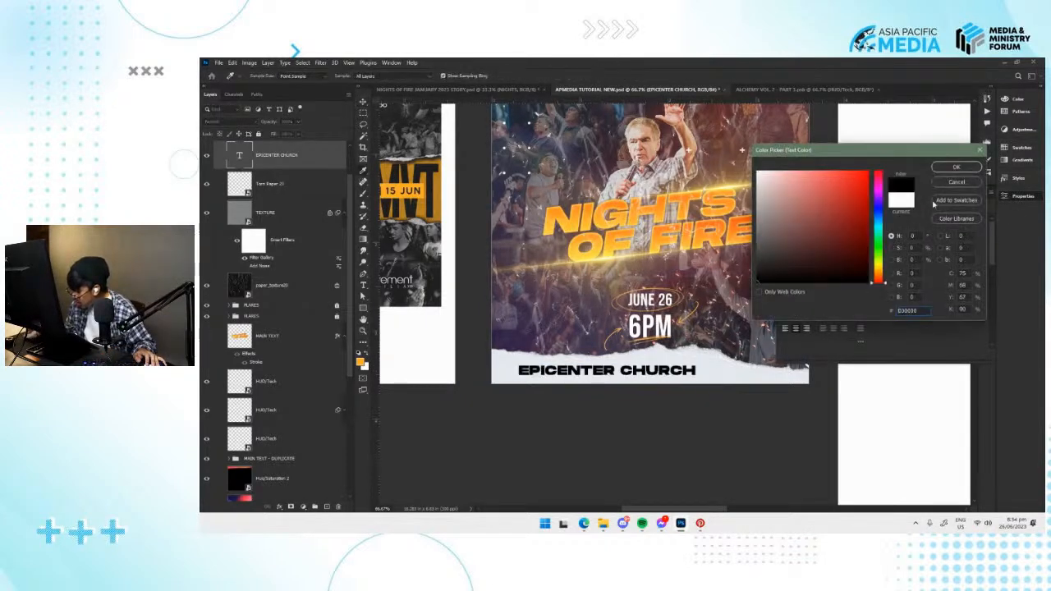
click(954, 168)
click(860, 246)
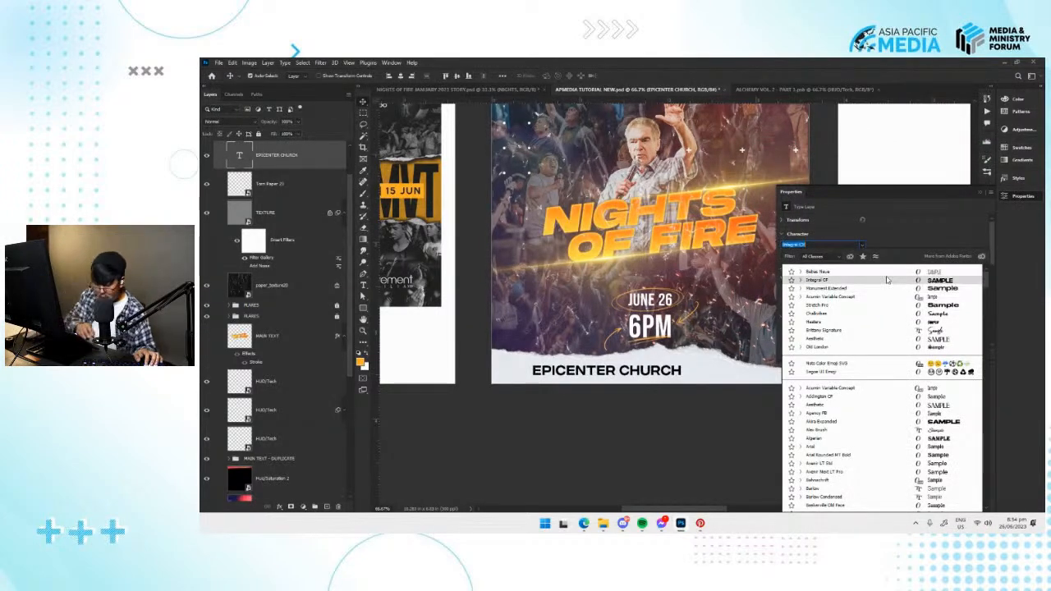
text(monu)
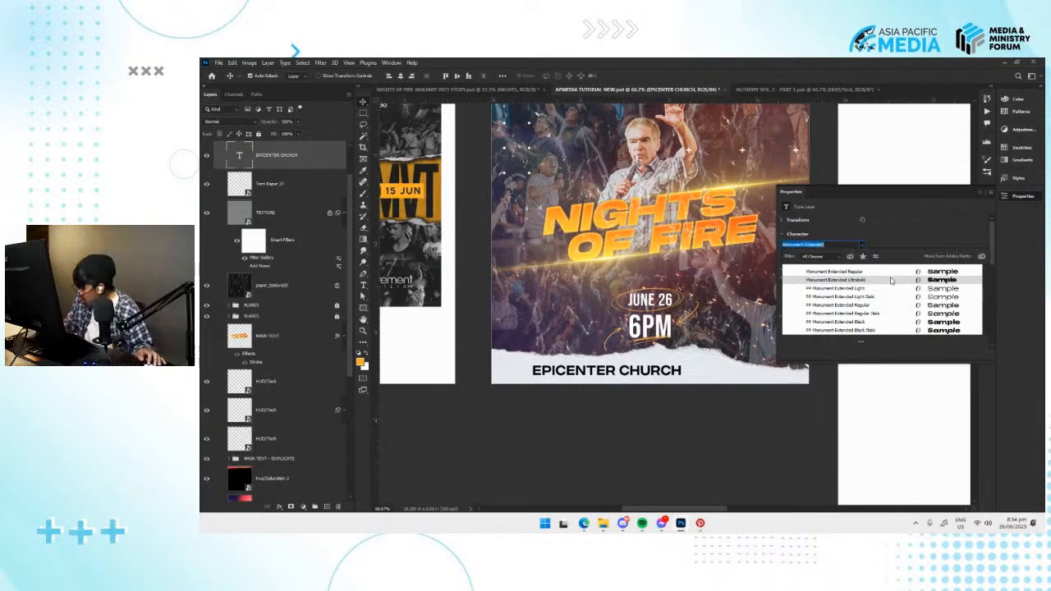
click(884, 271)
Scale the EPICENTER CHURCH text down to about 75% on the torn paper strip.
key(ctrl+t)
drag(696, 375, 638, 373)
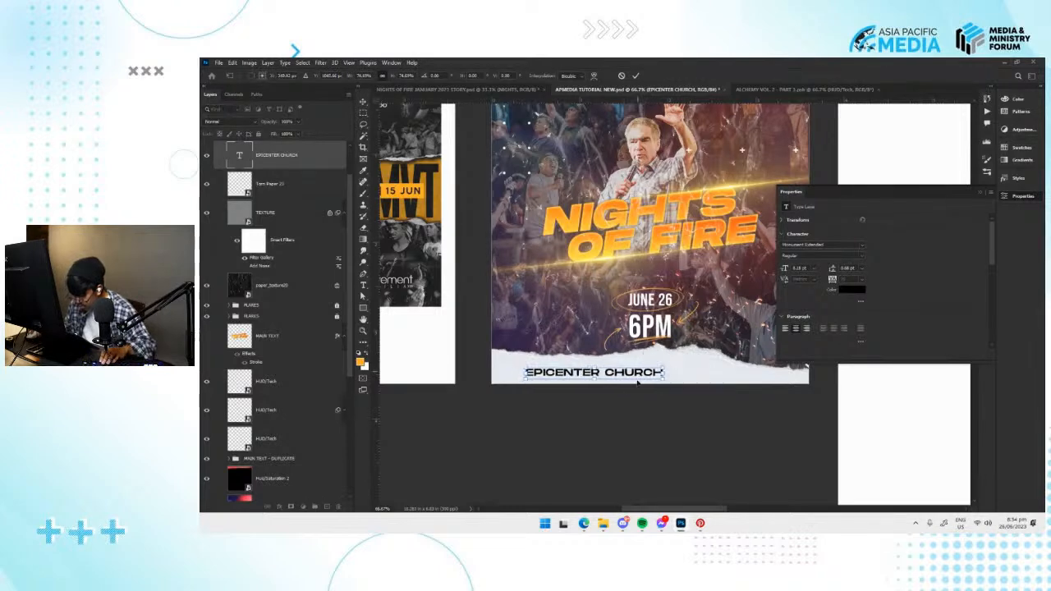
key(Return)
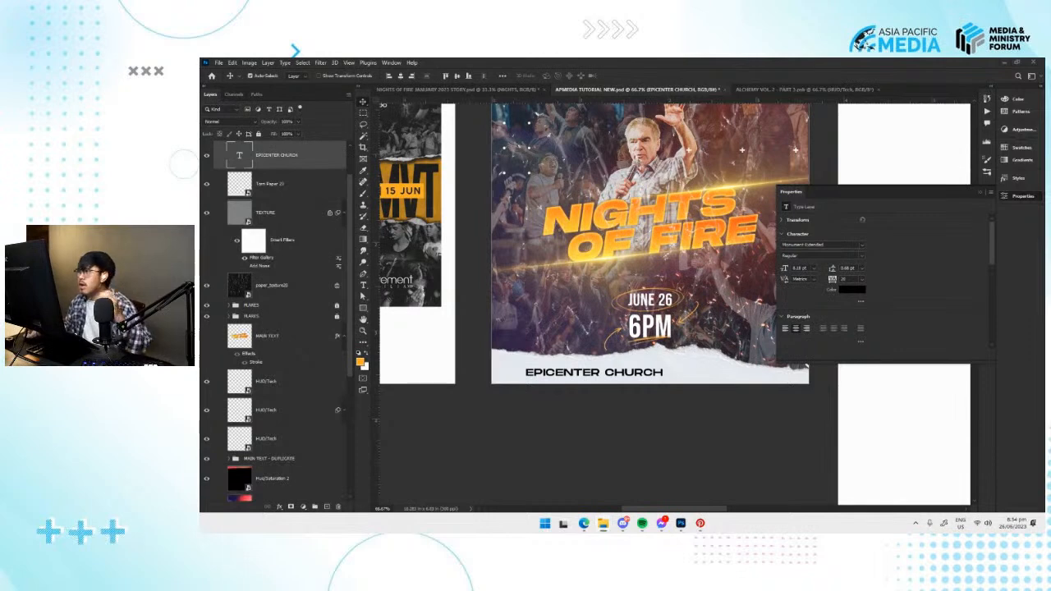
Place the black Epicenter Church logo, shrink it beside the start of the church name on the paper strip, and save.
drag(201, 255, 622, 261)
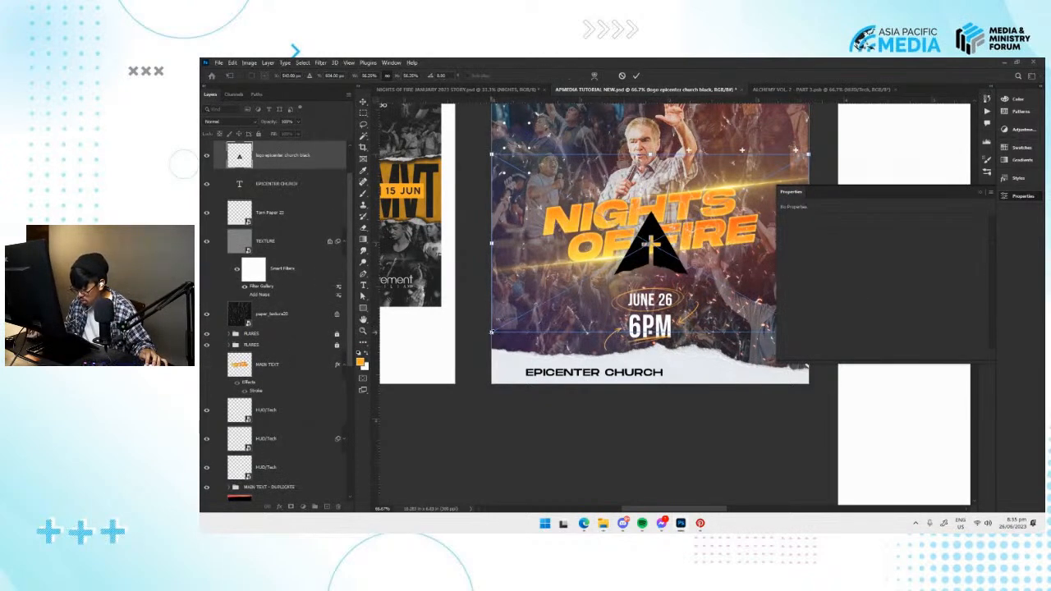
drag(491, 333, 528, 383)
key(Return)
drag(612, 376, 614, 375)
drag(614, 375, 548, 443)
key(ctrl+s)
click(1032, 196)
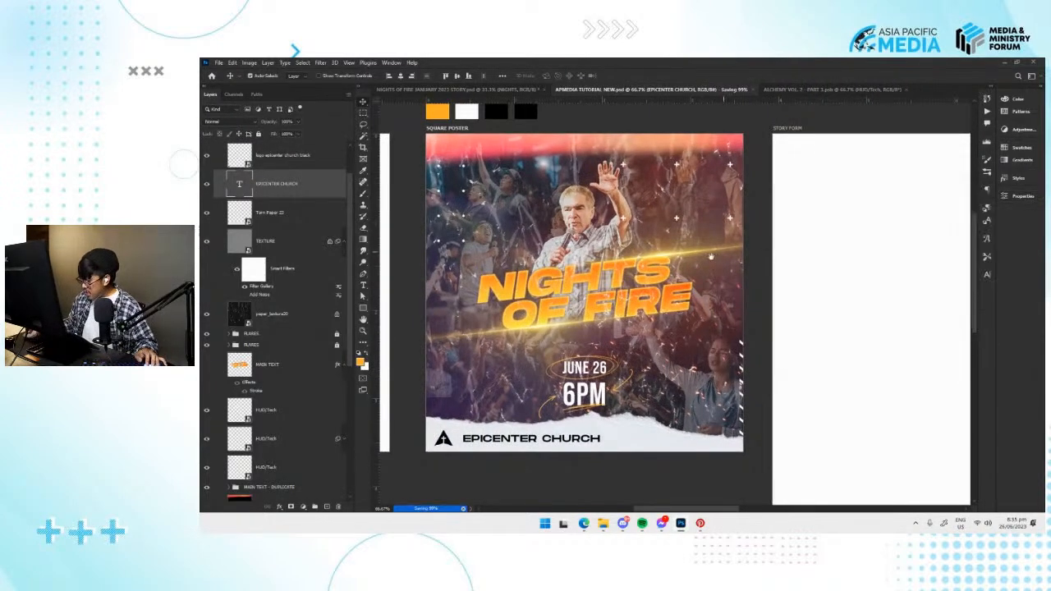
Delete the empty STORY FORM artboard between the square poster and BACKGROUND.
key(ctrl+minus)
key(ctrl+minus)
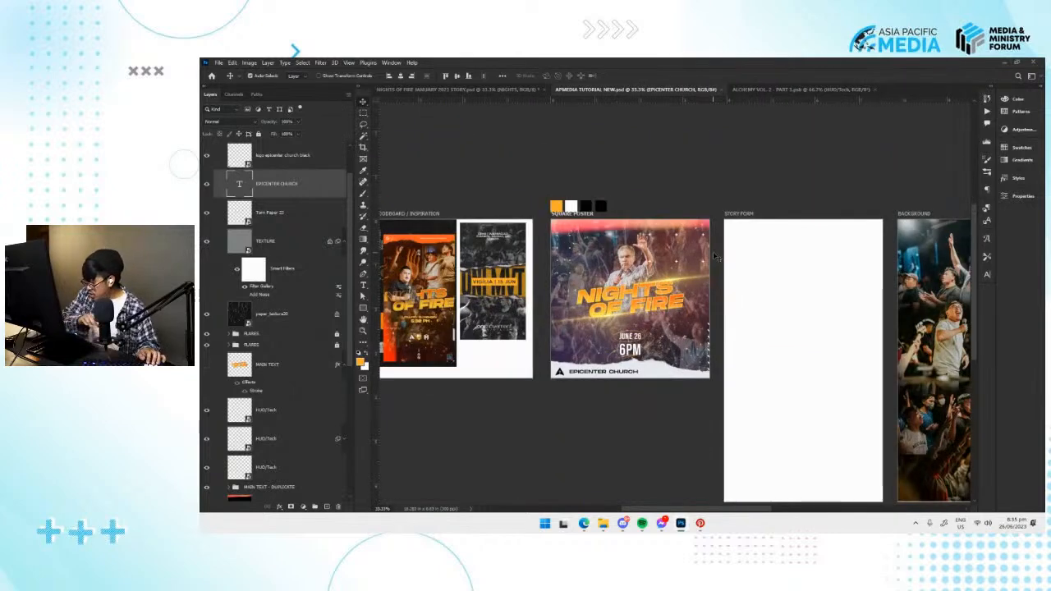
drag(714, 253, 674, 239)
drag(805, 285, 670, 247)
click(570, 162)
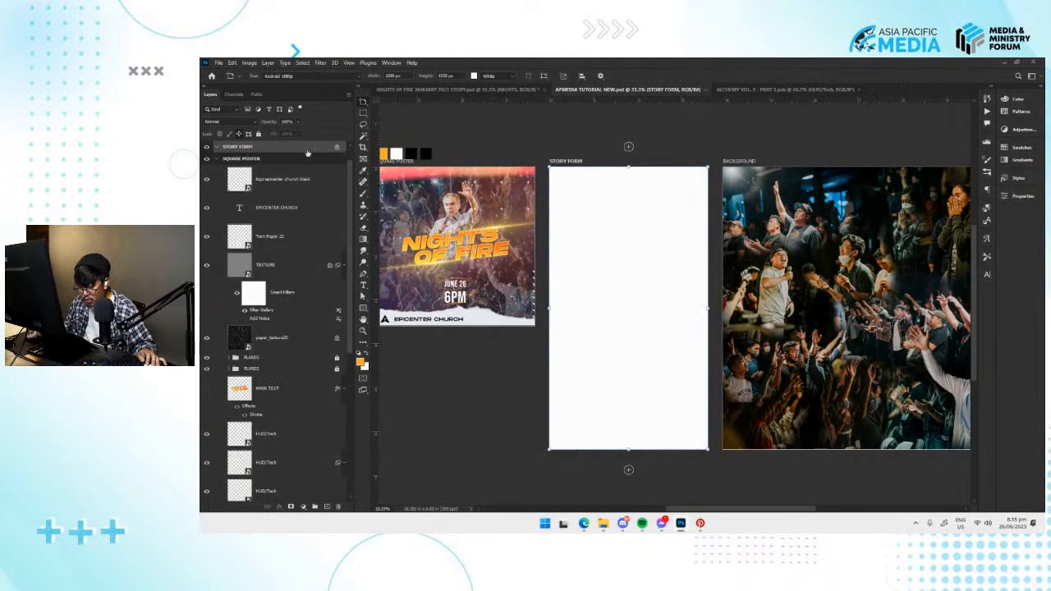
key(Delete)
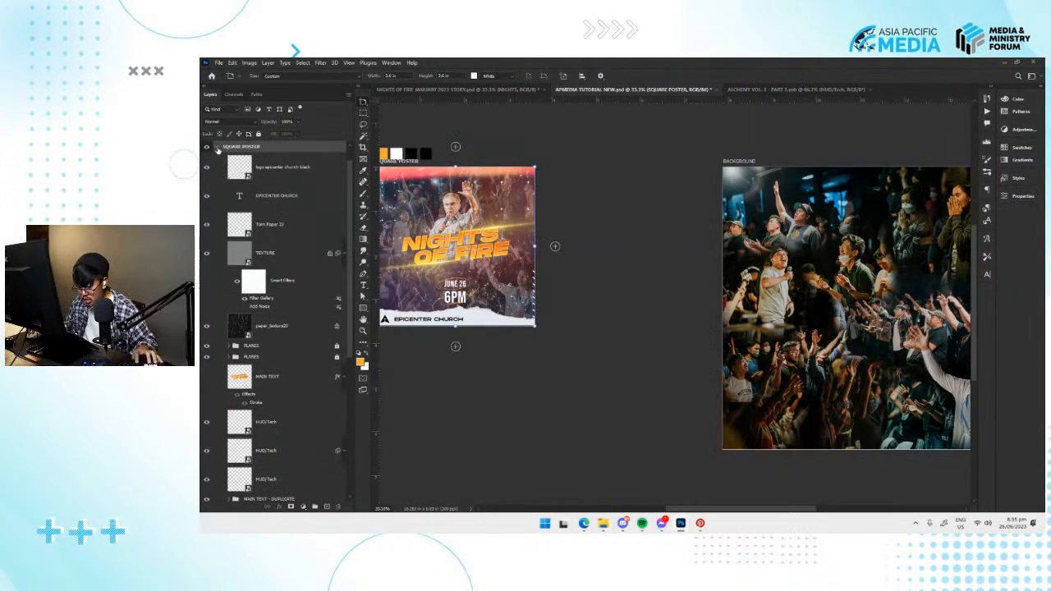
Duplicate the SQUARE POSTER artboard and set the copy's height to 1920 px.
key(ctrl+j)
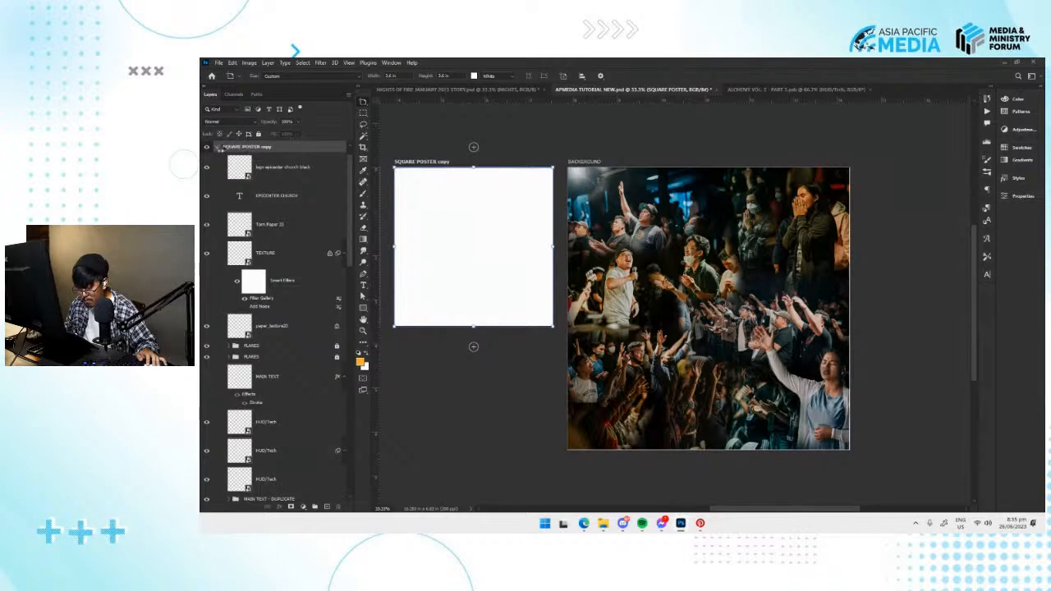
drag(598, 262, 761, 268)
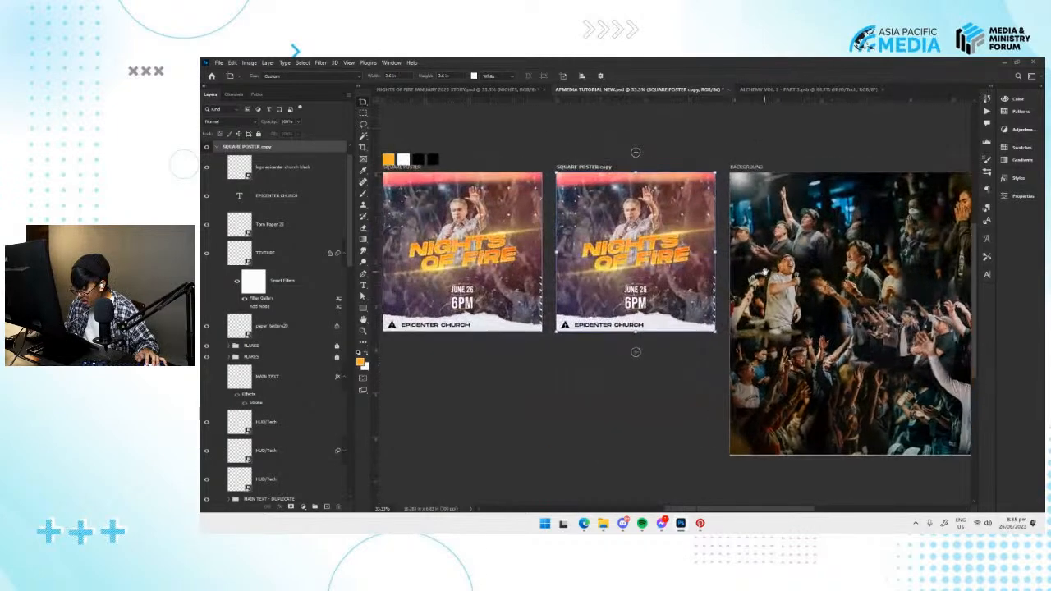
key(v)
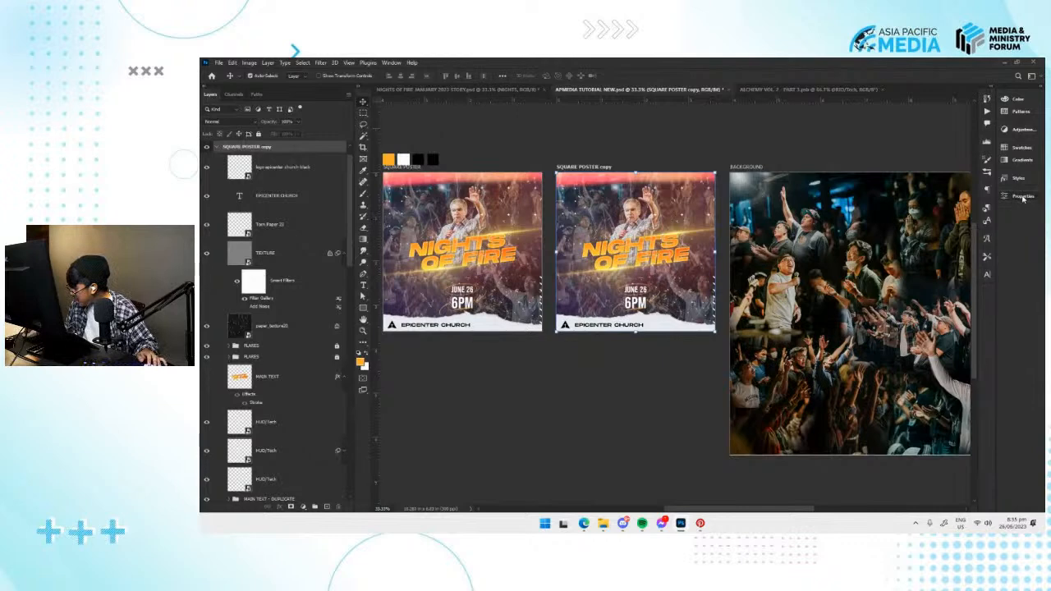
click(1022, 197)
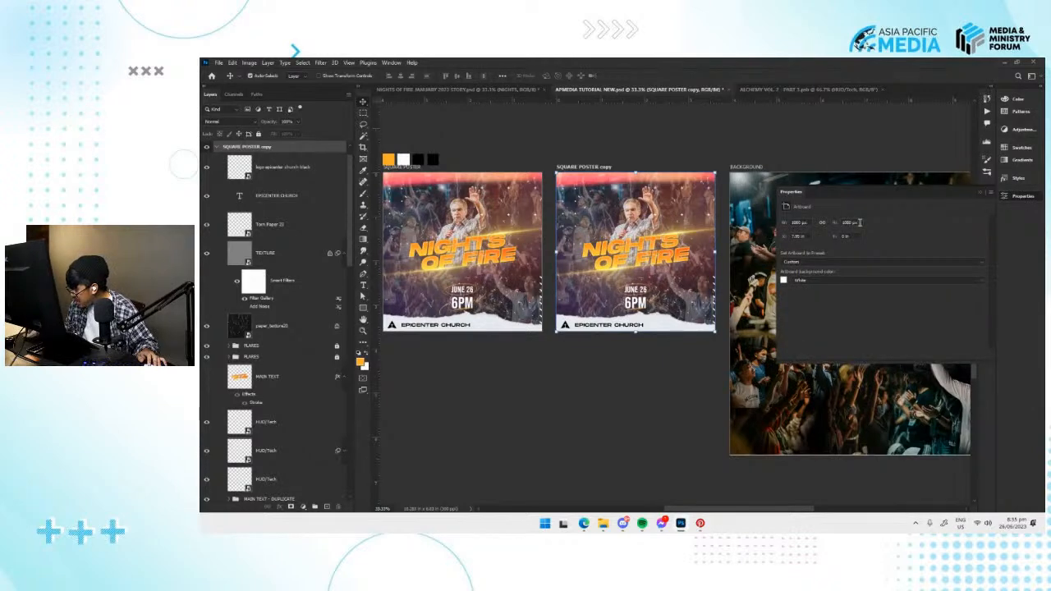
text(1920)
key(Return)
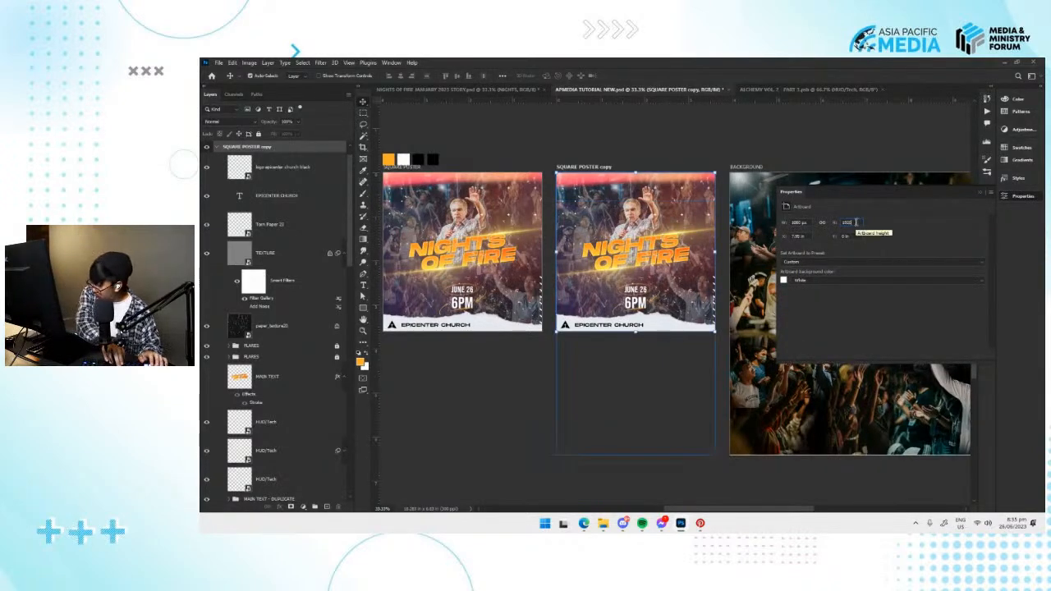
click(1014, 198)
Group the torn paper, EPICENTER CHURCH text and logo in the copy, and move the group to the tall artboard's bottom edge.
scroll(574, 283, down, 1)
click(657, 313)
key(ctrl+t)
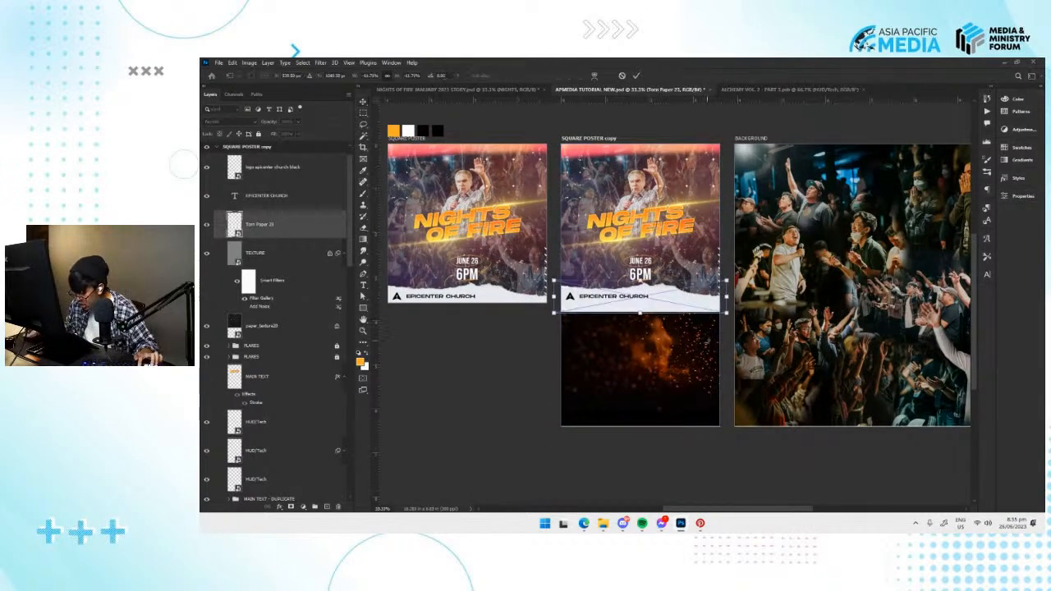
key(Return)
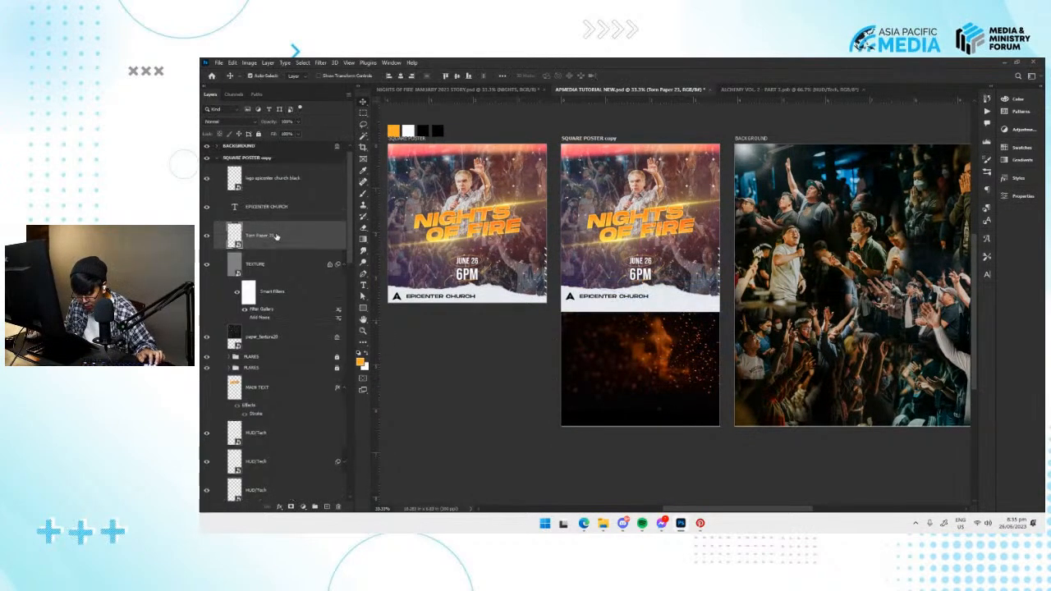
ctrl+click(280, 186)
ctrl+click(273, 206)
key(ctrl+g)
key(ctrl+t)
drag(653, 321, 652, 444)
key(Return)
Rotate the colour gradient layer named 10 by 90° and enlarge it to cover the whole tall artboard.
click(664, 343)
click(586, 276)
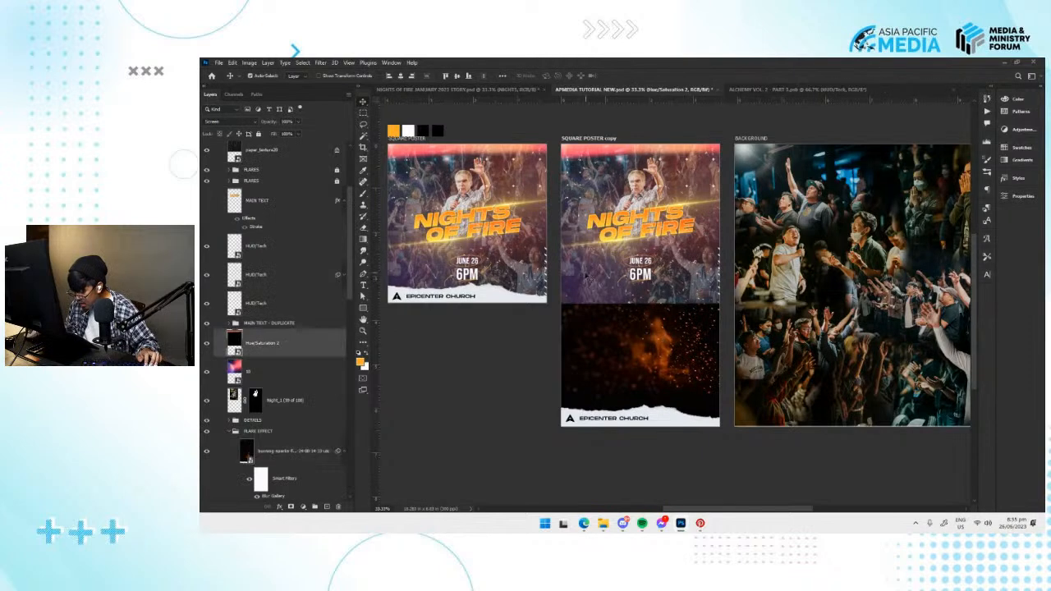
click(274, 370)
click(287, 337)
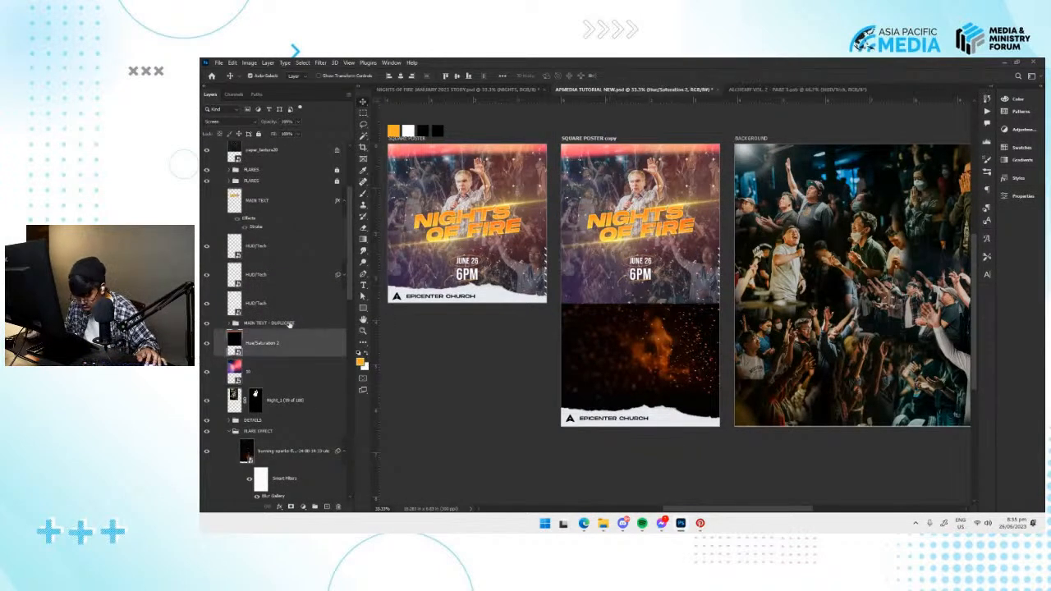
click(250, 376)
key(ctrl+t)
drag(513, 138, 549, 397)
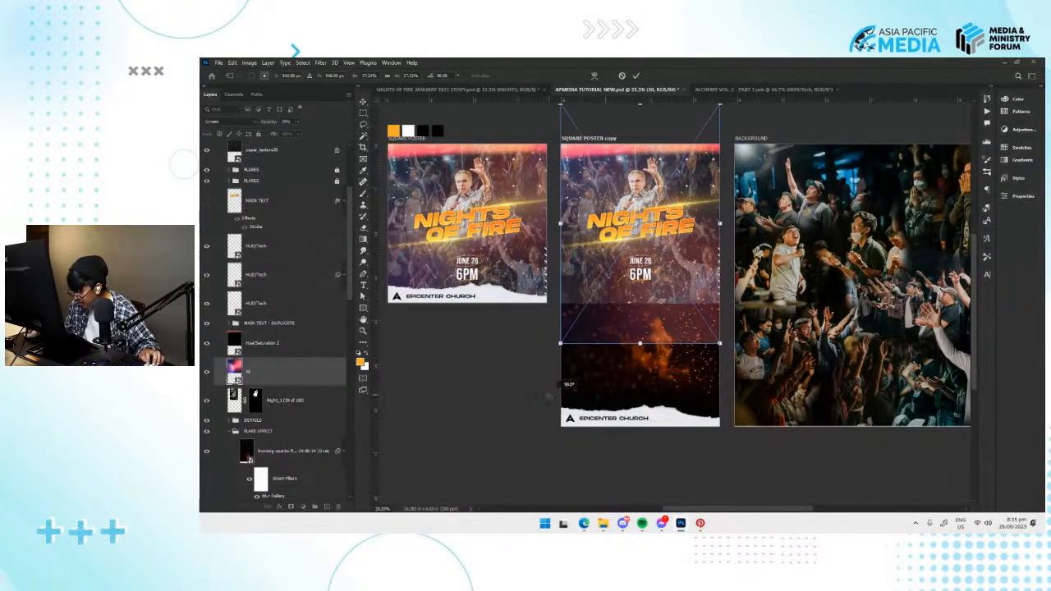
drag(720, 343, 716, 392)
key(Return)
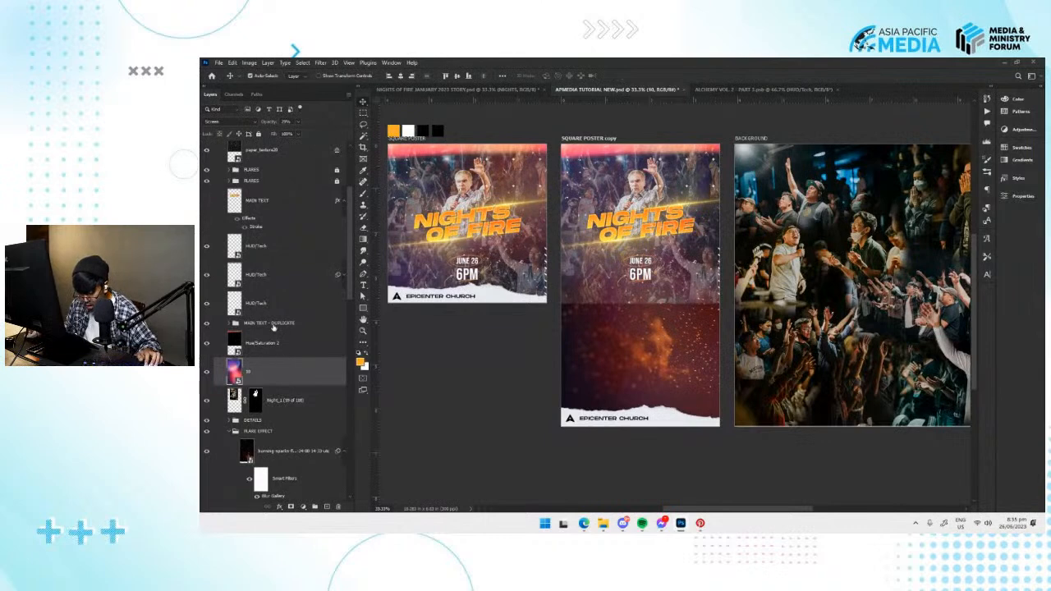
click(273, 327)
key(ctrl+t)
key(Escape)
scroll(275, 310, up, 1)
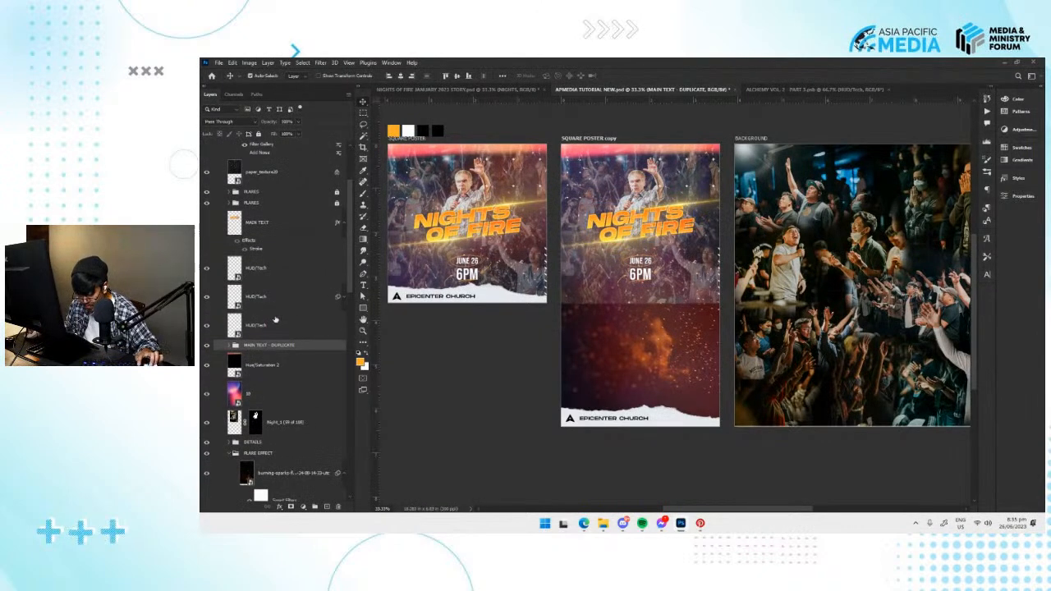
click(280, 427)
shift+click(292, 394)
click(302, 422)
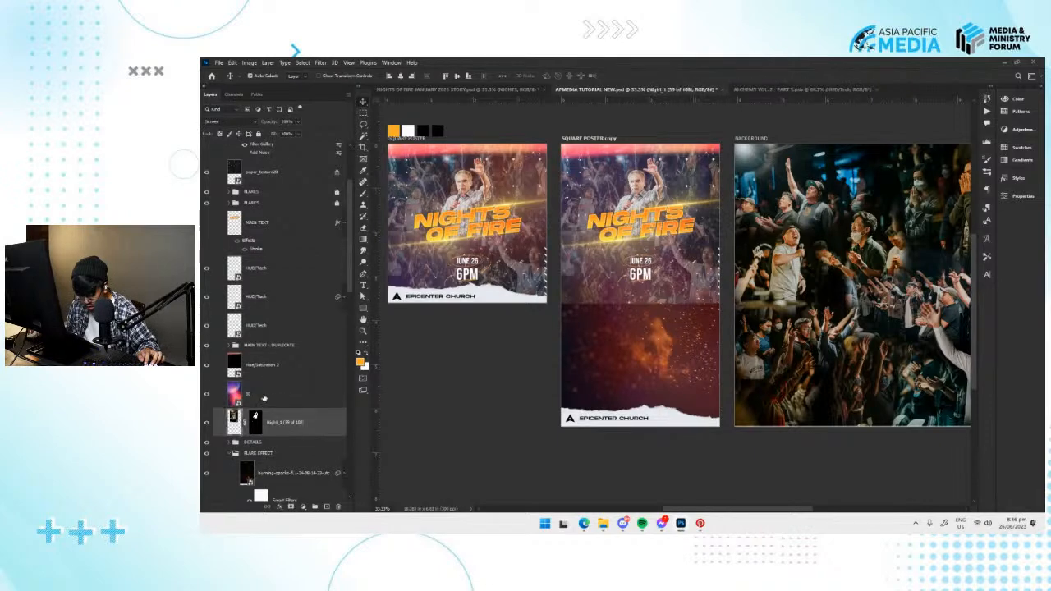
click(270, 395)
click(270, 367)
click(280, 397)
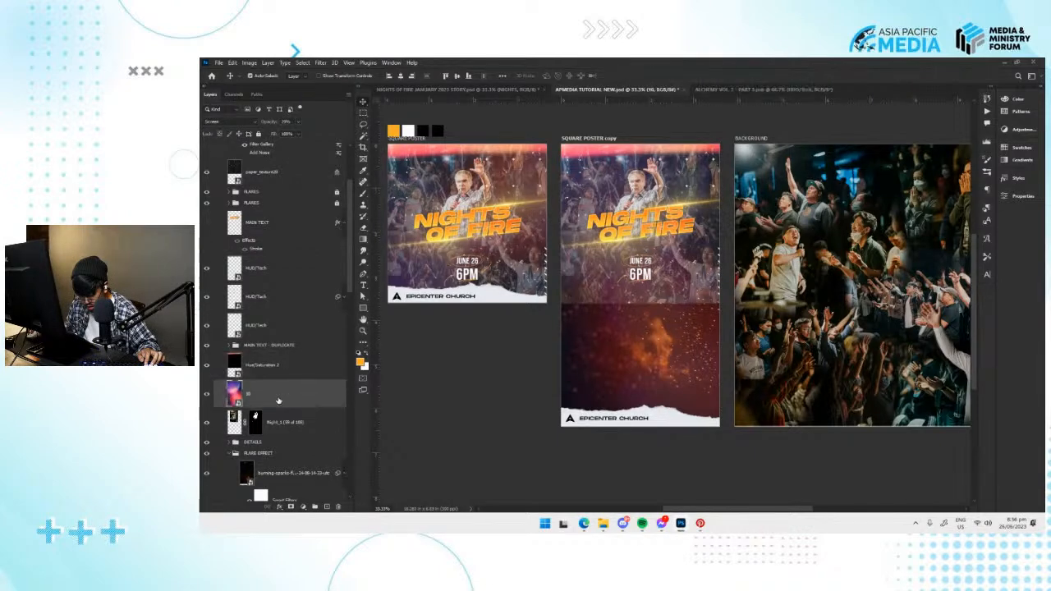
click(283, 429)
Try to move the MAIN TEXT - DUPLICATE group and the speaker photo down the tall artboard together.
click(233, 453)
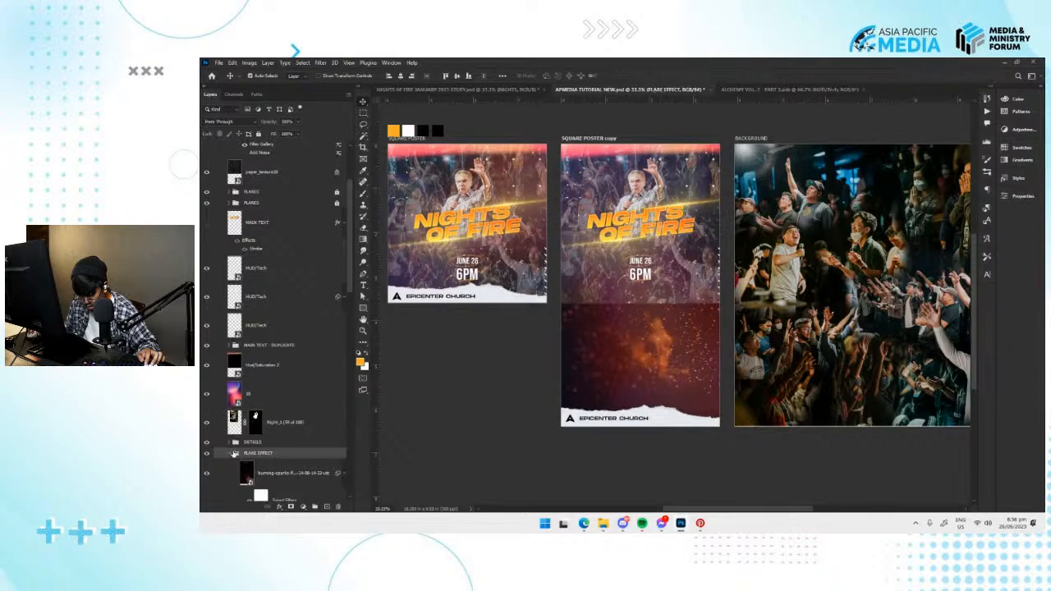
click(229, 453)
click(252, 443)
click(262, 400)
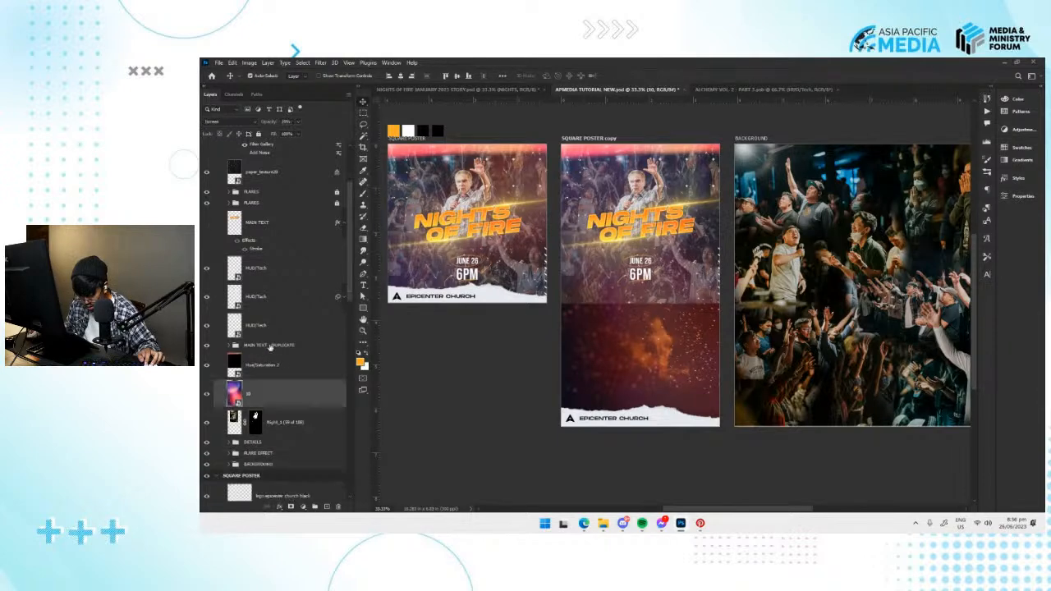
click(271, 348)
click(283, 422)
key(ctrl+t)
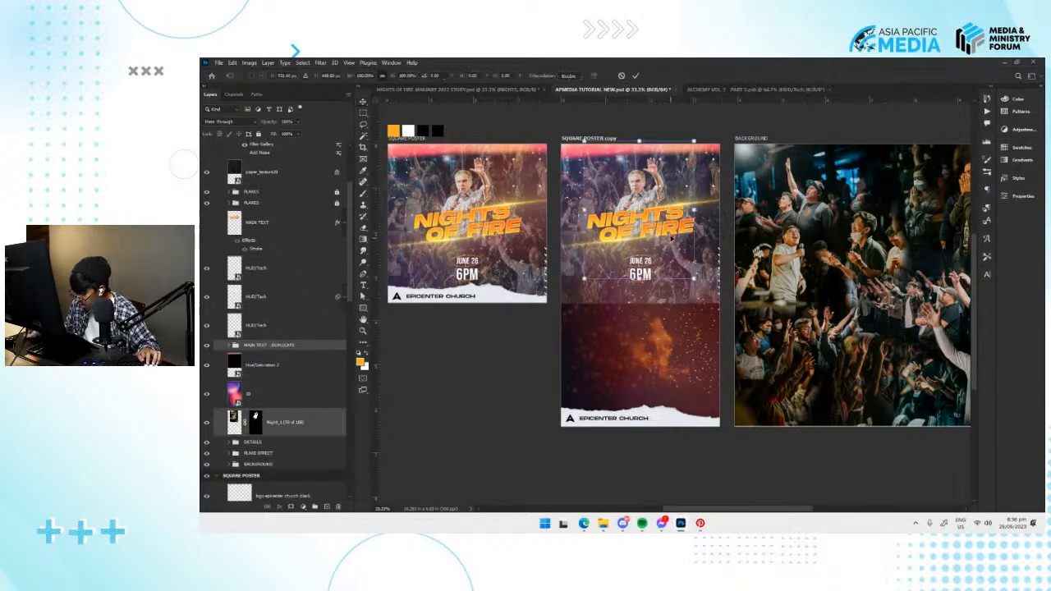
drag(683, 227, 683, 316)
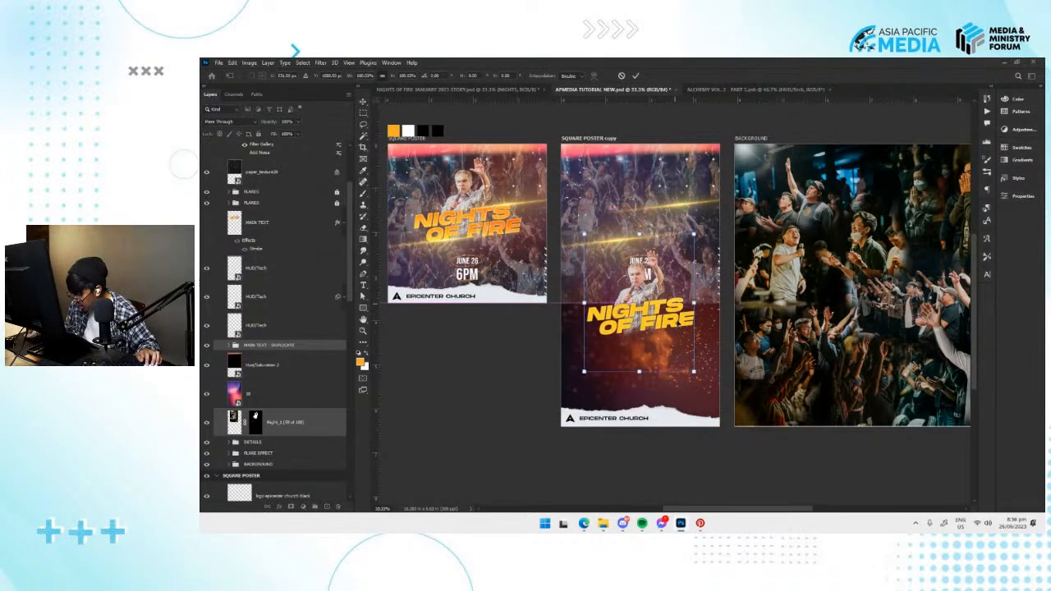
key(ctrl+z)
drag(669, 226, 669, 279)
key(ctrl+z)
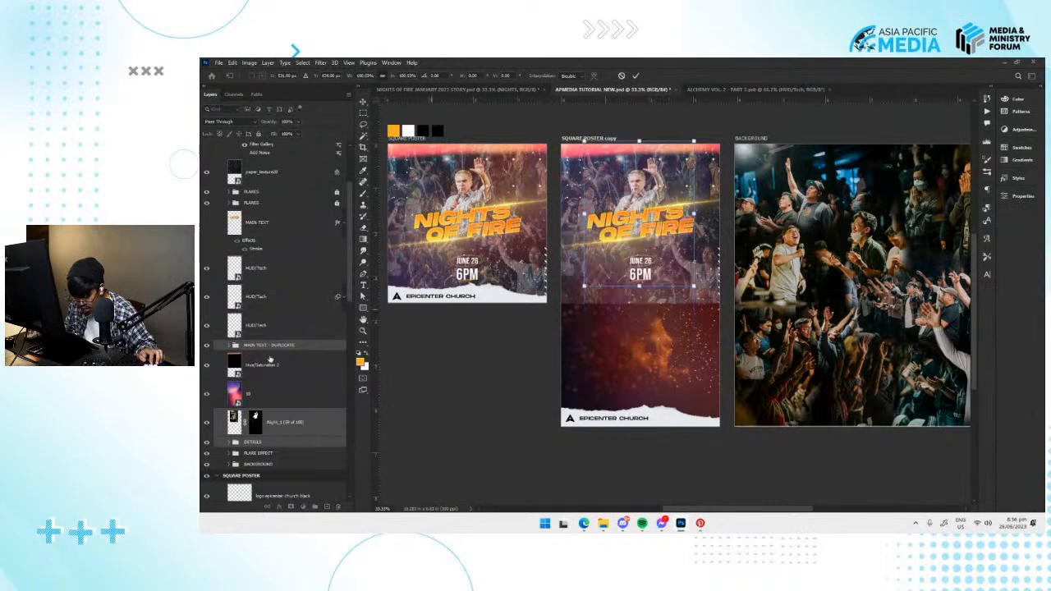
Unlock both FLARES groups and move them with the title, speaker photo and DETAILS toward the tall artboard's middle, enlarging everything slightly.
scroll(271, 322, up, 2)
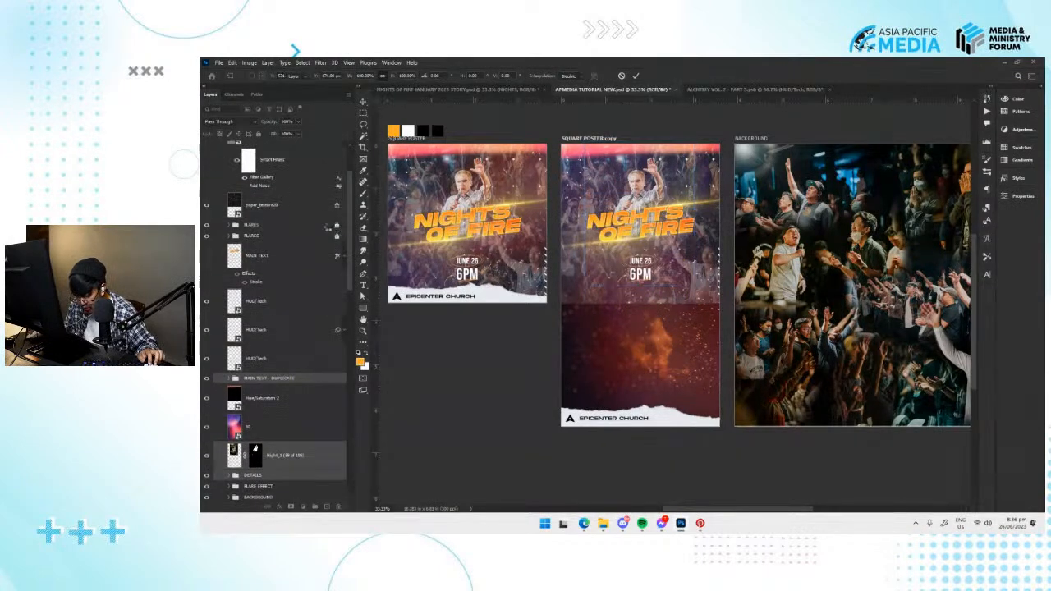
click(314, 230)
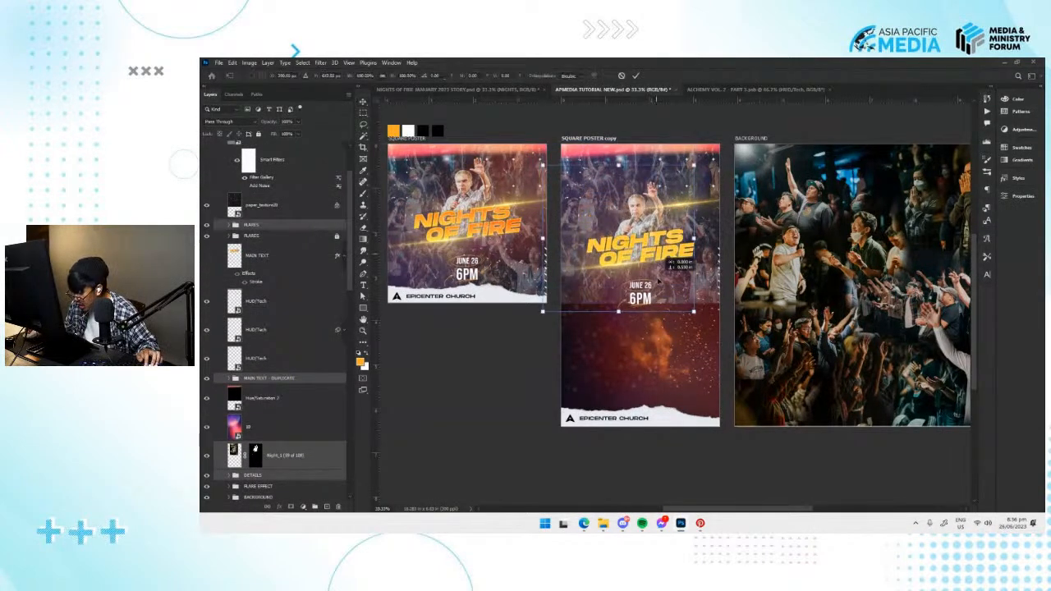
click(339, 237)
click(337, 236)
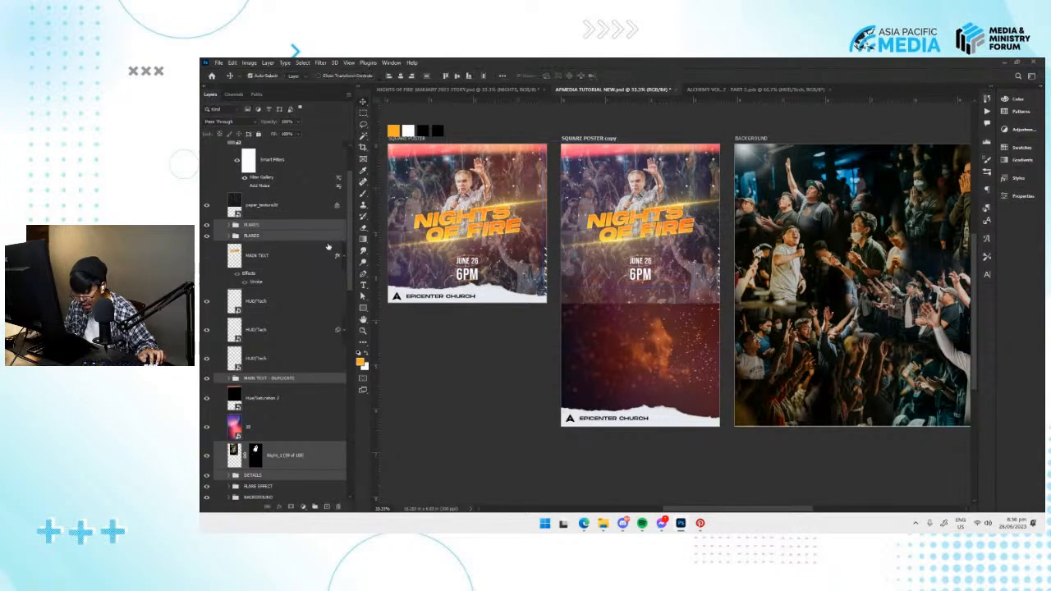
key(ctrl+t)
drag(649, 243, 659, 306)
drag(755, 352, 772, 367)
key(ctrl+z)
drag(663, 316, 663, 307)
key(Return)
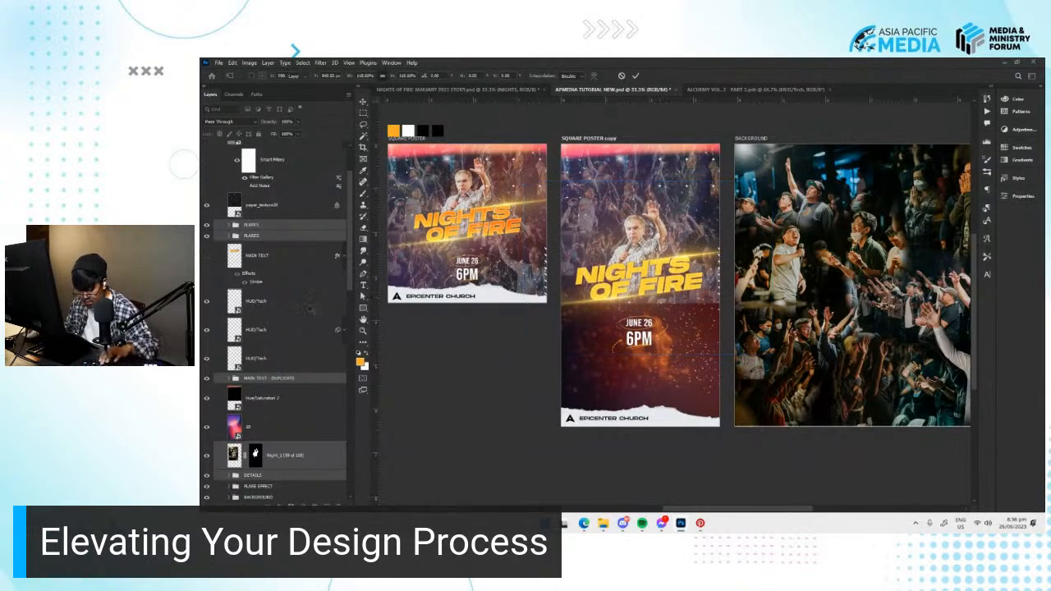
Unlock the BACKGROUND COMP crowd layer inside the copy's BACKGROUND group and scale it up to span the tall artboard.
scroll(274, 419, down, 2)
click(259, 453)
key(ctrl+t)
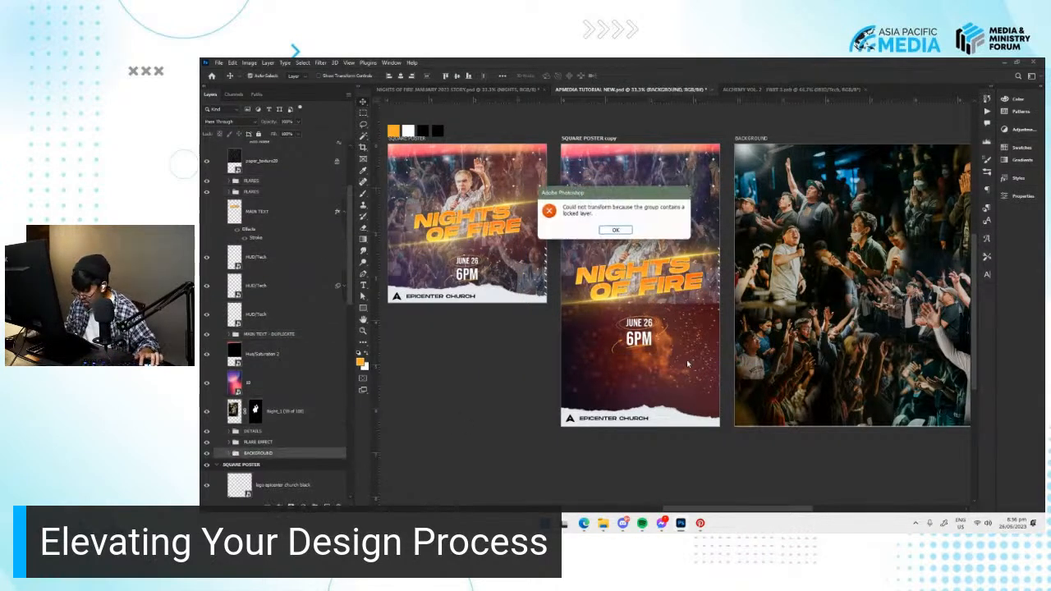
key(Return)
drag(688, 372, 611, 374)
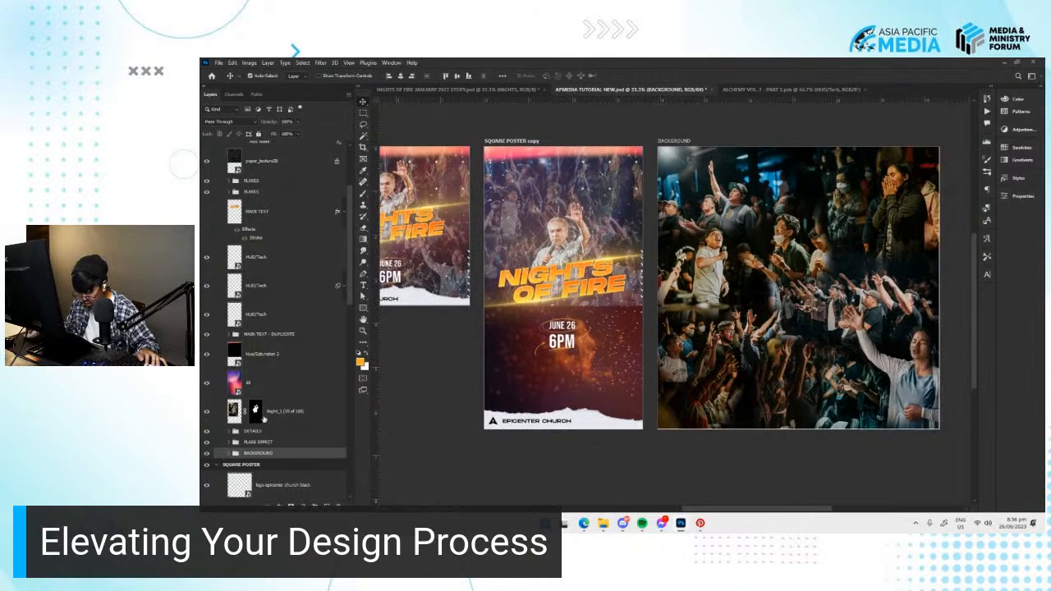
click(229, 453)
scroll(285, 416, down, 5)
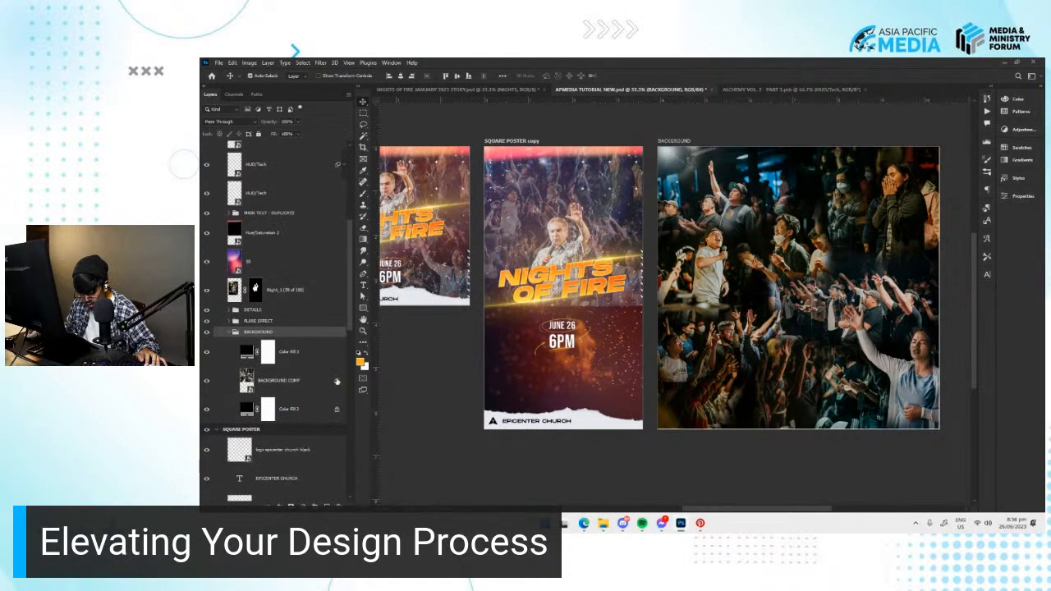
click(334, 383)
key(ctrl+t)
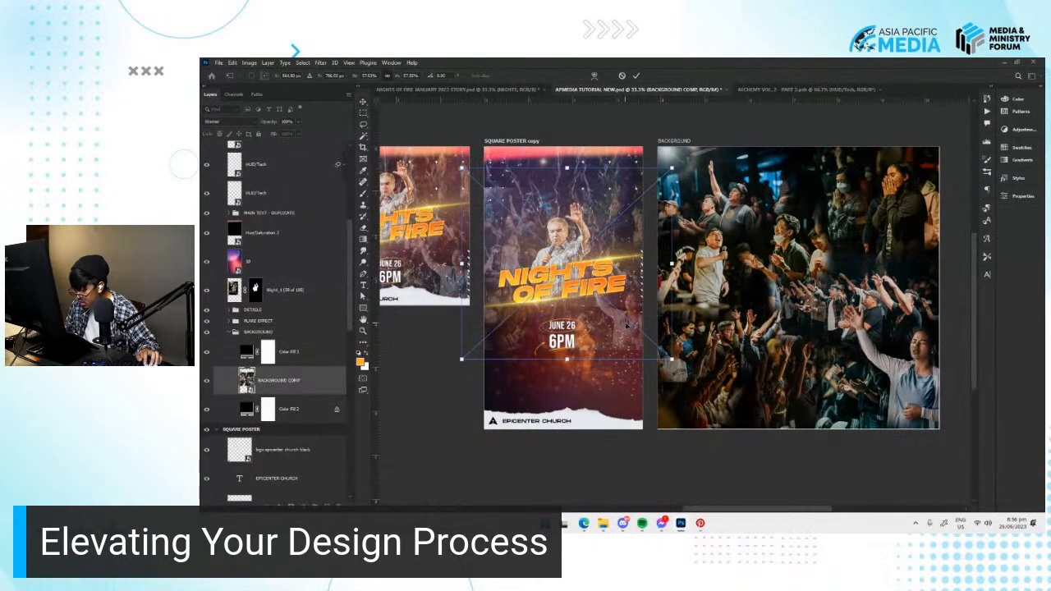
drag(672, 314, 668, 379)
drag(731, 425, 748, 438)
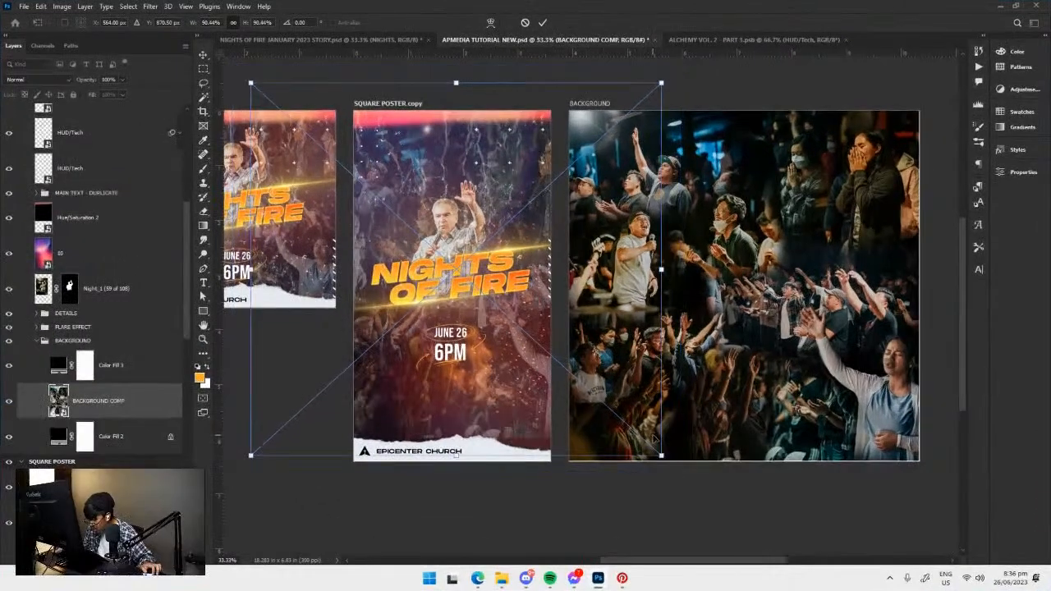
key(Return)
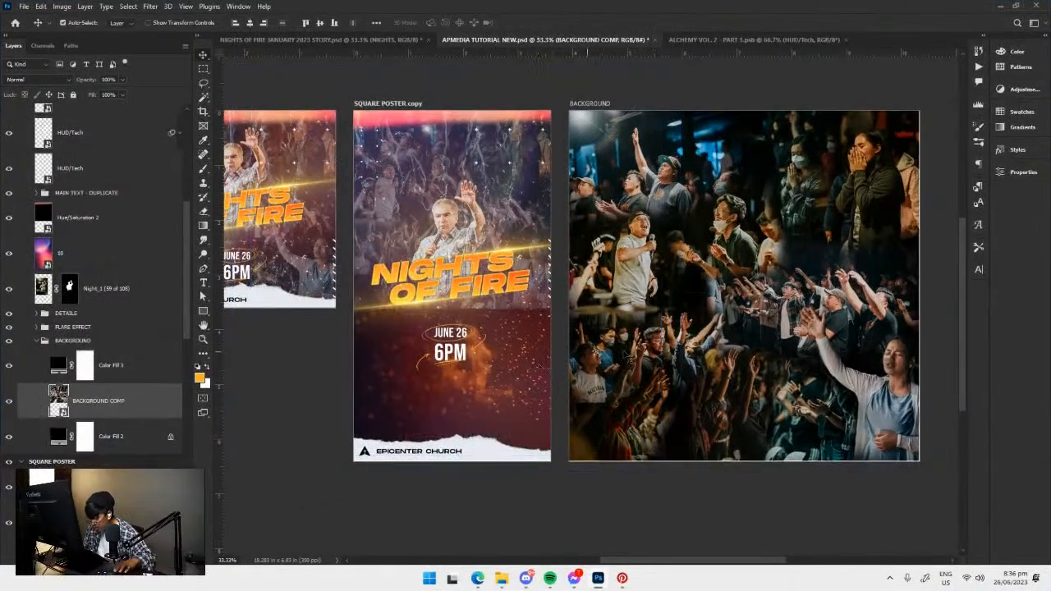
Unlock the separate BACKGROUND artboard and select its BACKGROUND COMP layer.
scroll(55, 345, down, 10)
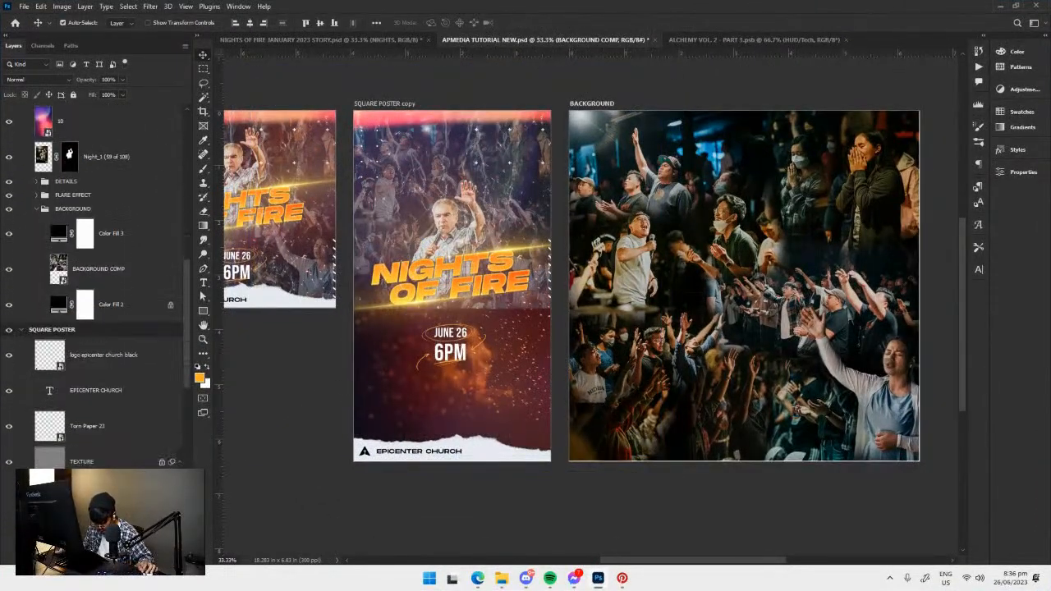
scroll(192, 375, up, 1)
drag(196, 499, 207, 517)
drag(198, 376, 210, 522)
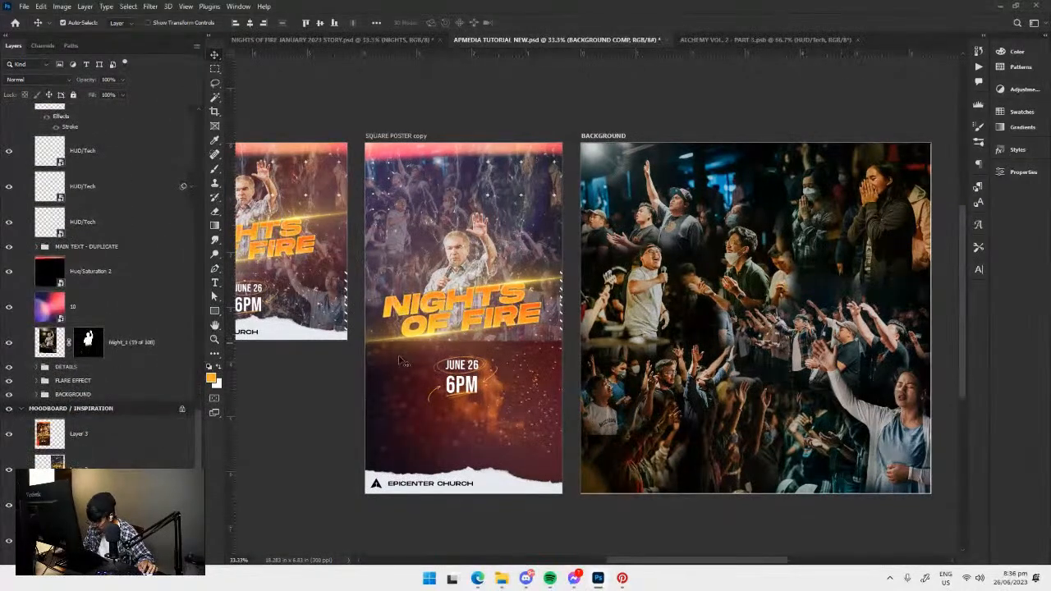
click(173, 413)
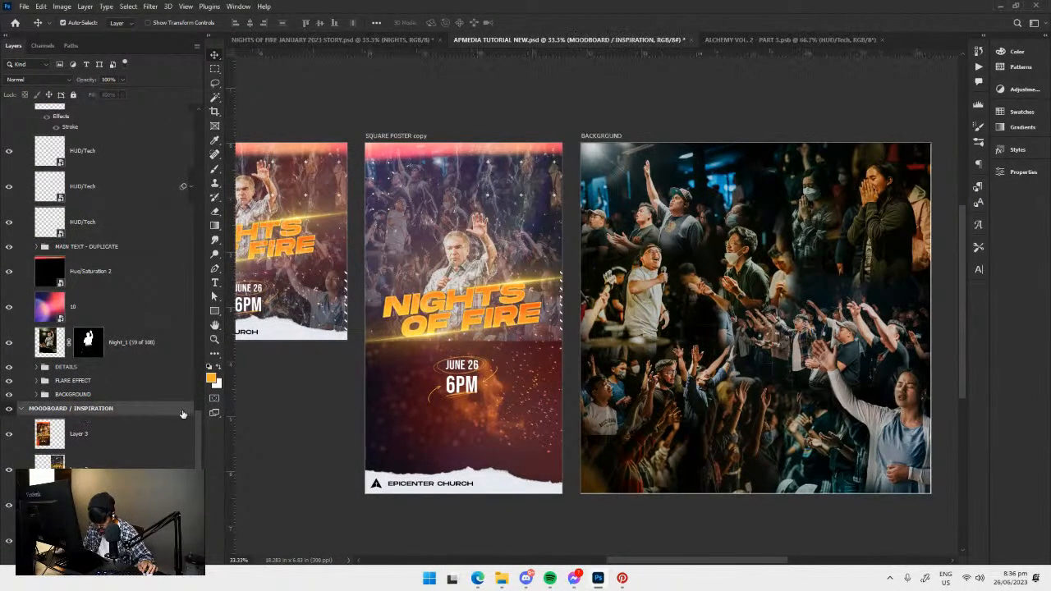
scroll(23, 412, up, 3)
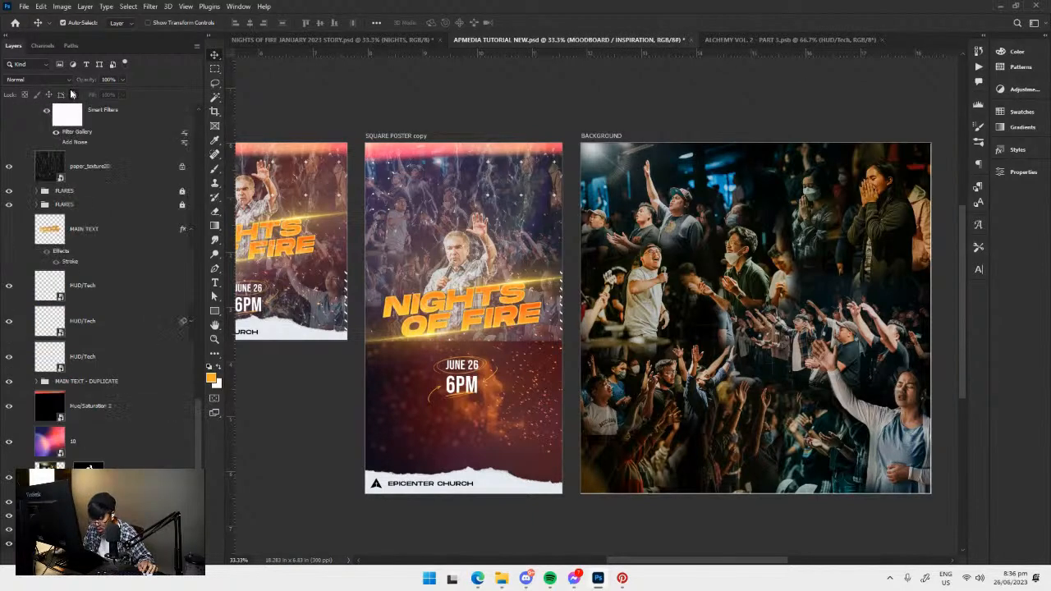
scroll(187, 332, up, 6)
scroll(188, 332, up, 5)
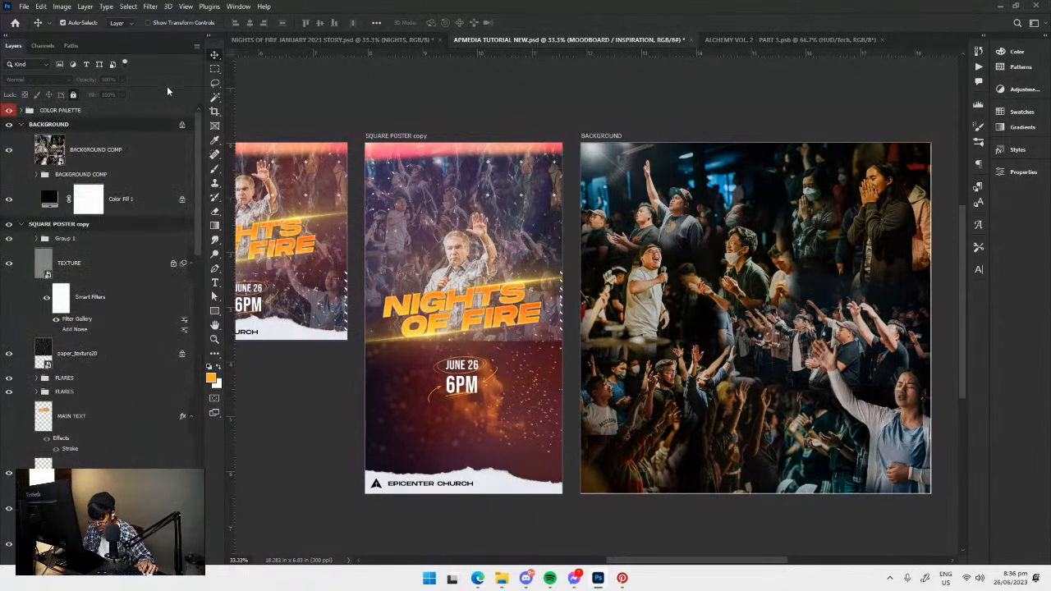
click(58, 121)
click(180, 149)
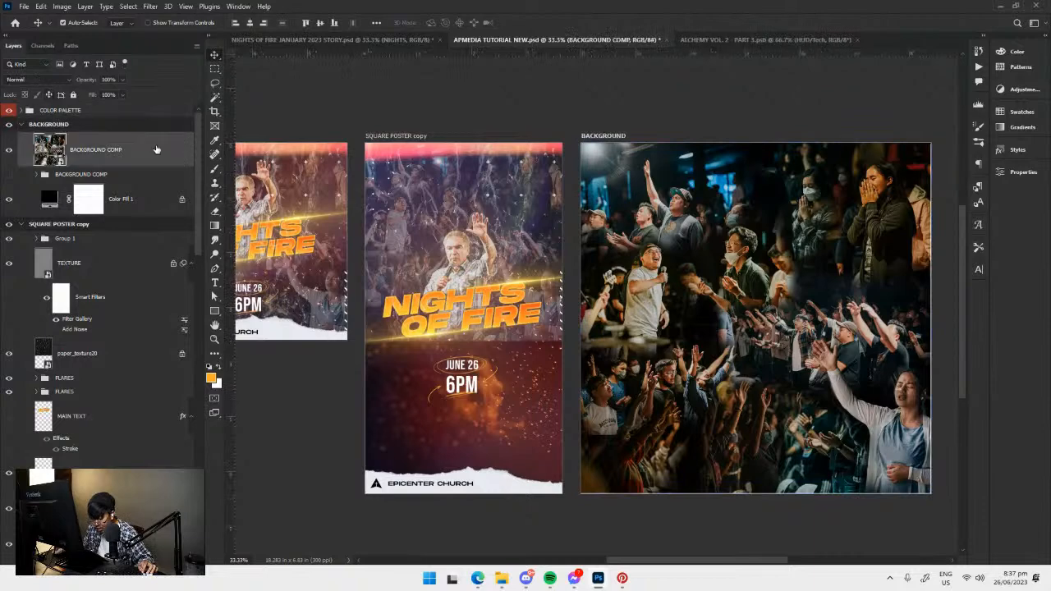
Paste the crowd composite from the BACKGROUND artboard into the tall copy's BACKGROUND group and delete the group's old BACKGROUND COMP layer.
click(435, 205)
scroll(131, 373, down, 3)
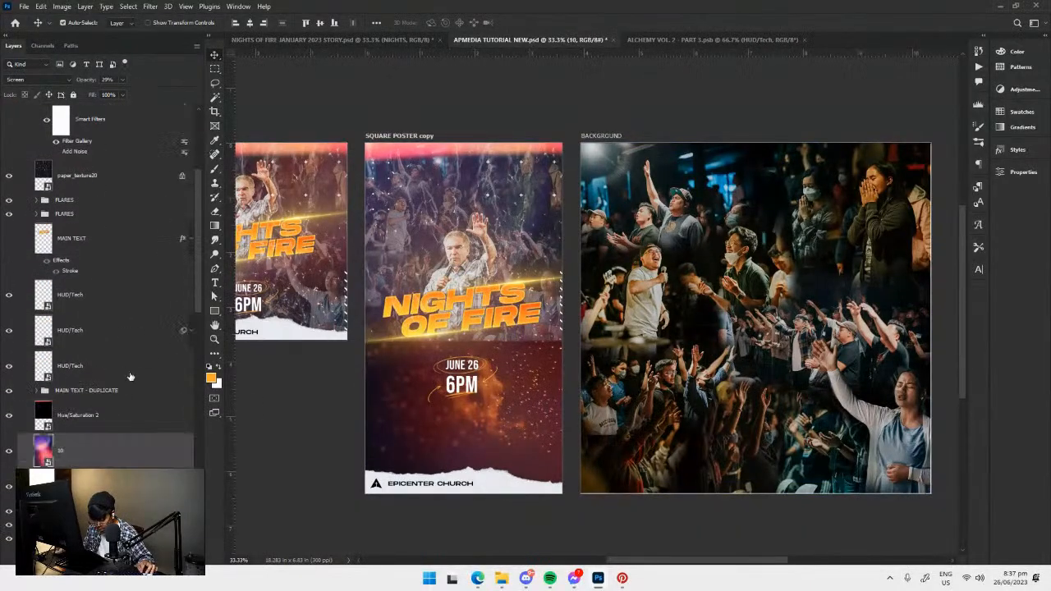
click(107, 458)
scroll(110, 458, down, 2)
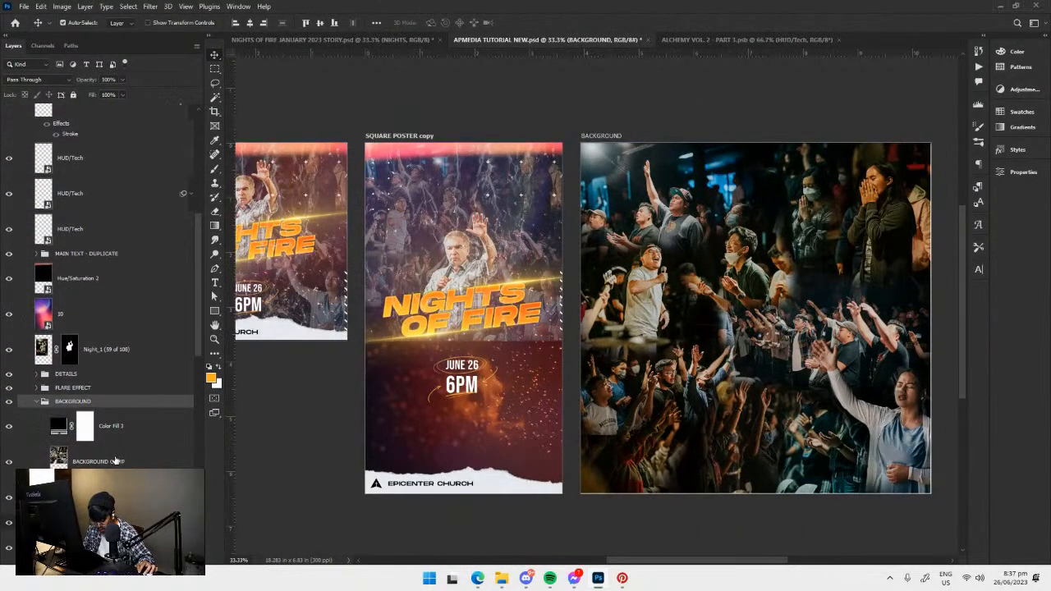
click(116, 460)
key(ctrl+v)
click(116, 495)
key(Delete)
Check the tall copy beside the original square poster and save the document.
drag(471, 355, 650, 374)
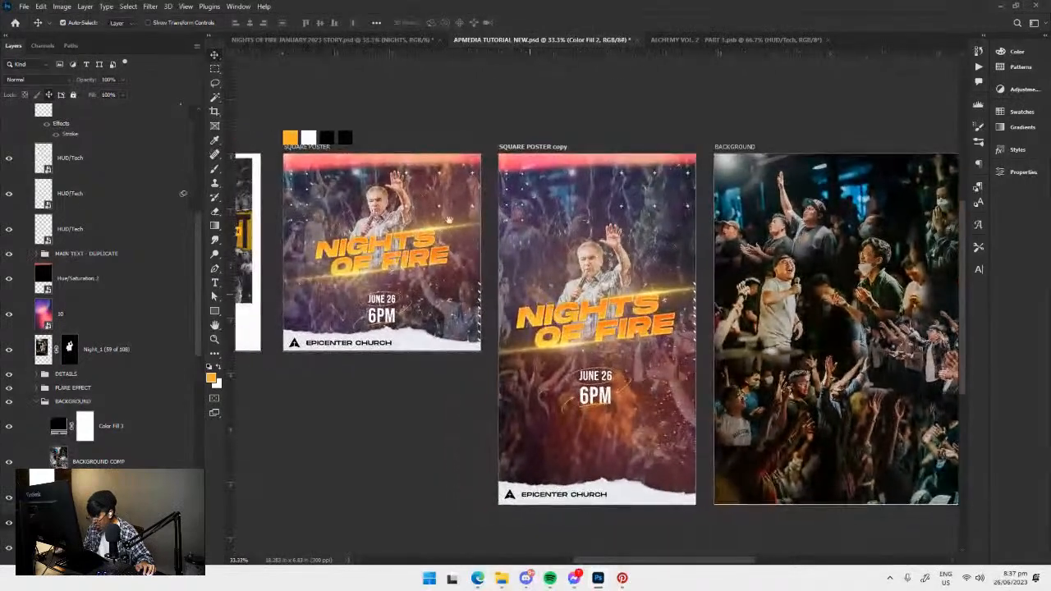
drag(608, 260, 603, 260)
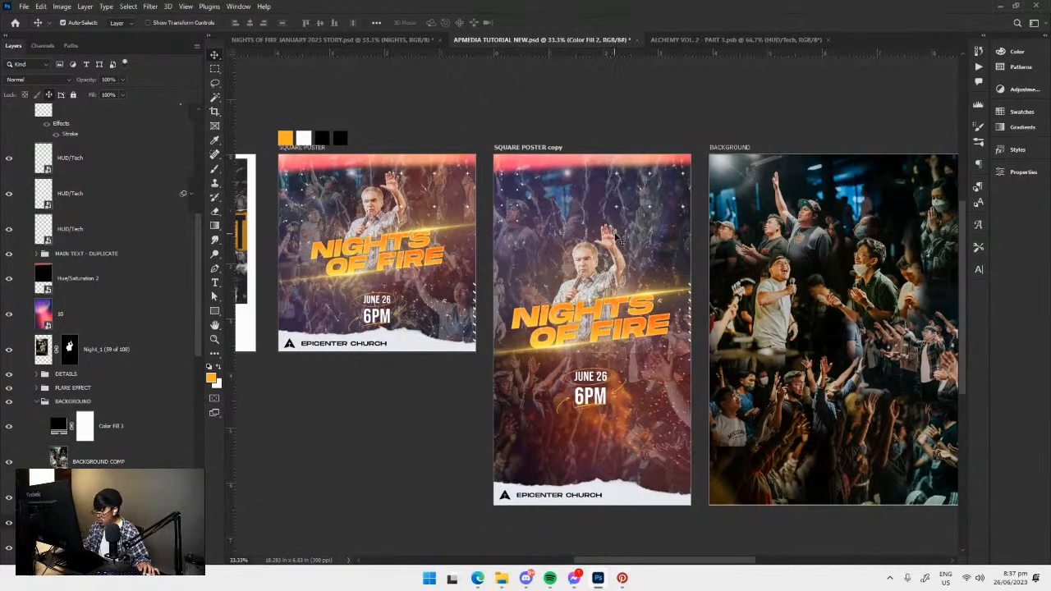
drag(618, 238, 604, 226)
key(ctrl+s)
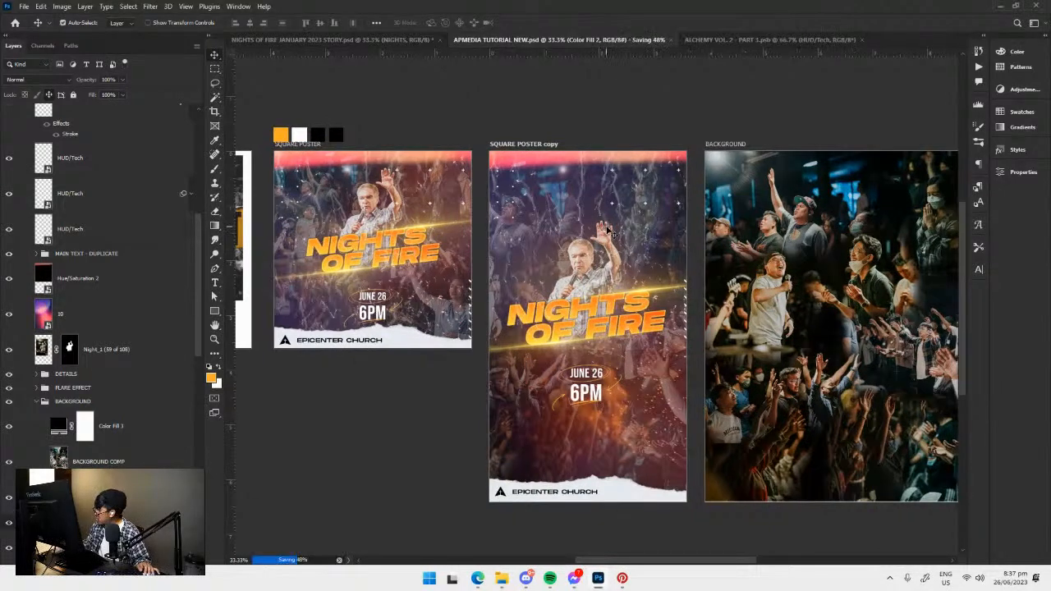
drag(608, 231, 622, 234)
drag(403, 183, 413, 190)
drag(478, 211, 517, 197)
drag(711, 242, 545, 229)
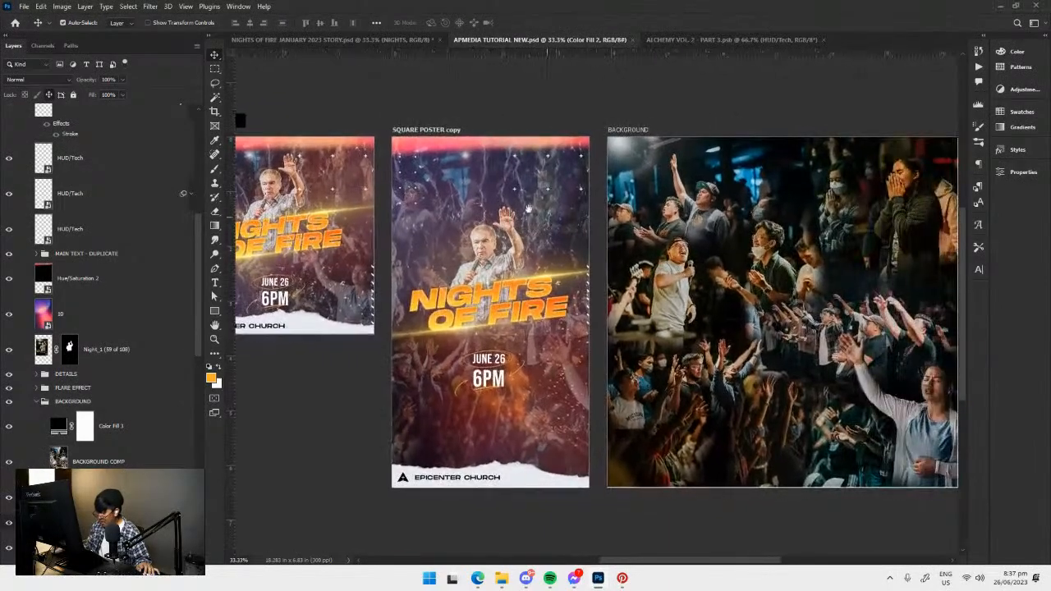
drag(502, 202, 544, 199)
drag(567, 161, 640, 179)
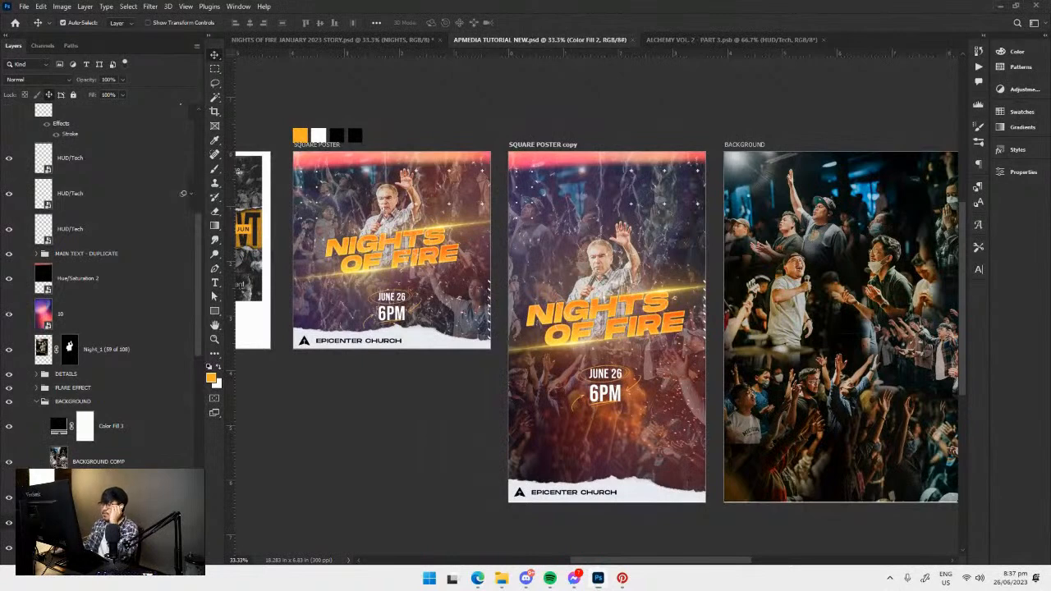